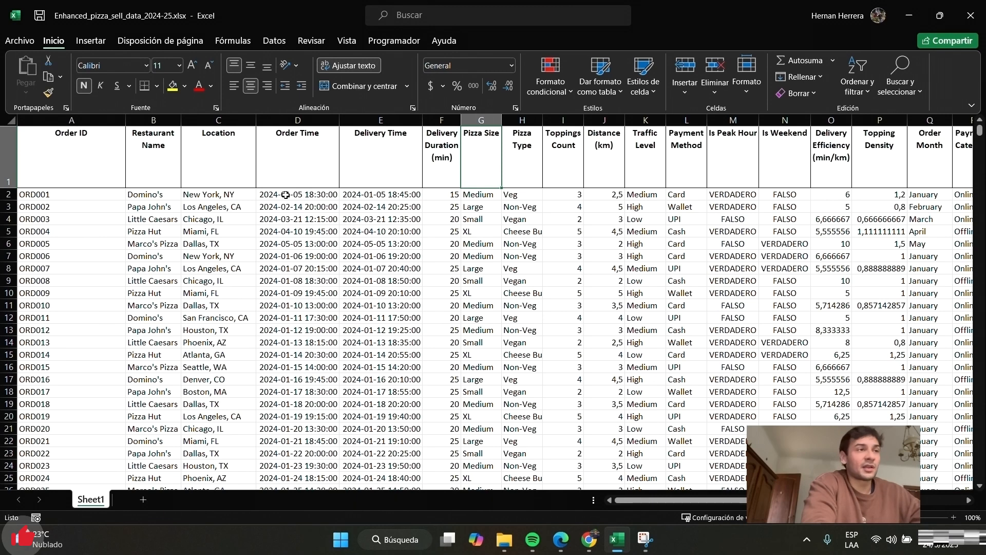
- Examine the Restaurant Name and Location columns of the pizza sales sheet, moving along the header row from Pizza Size
{"action": "key", "text": "Left"}
{"action": "key", "text": "Left"}
{"action": "key", "text": "Left"}
{"action": "key", "text": "Left"}
{"action": "key", "text": "Left"}
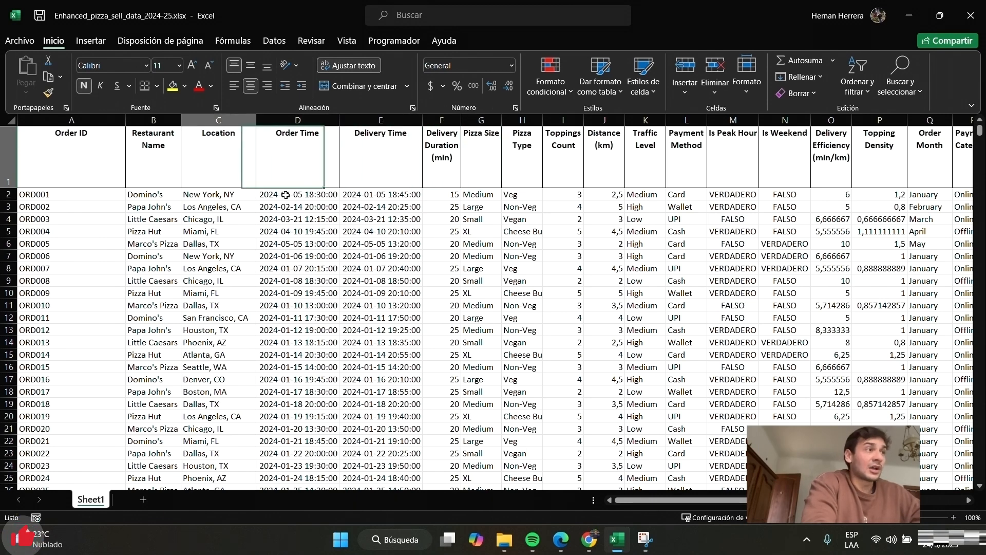
{"action": "key", "text": "Left"}
{"action": "key", "text": "Right"}
{"action": "key", "text": "Right"}
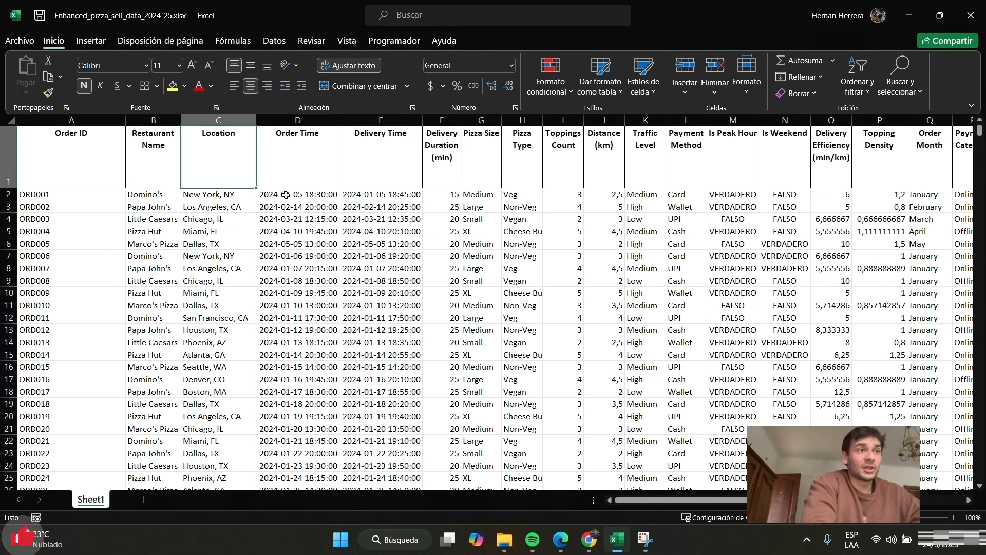
{"action": "key", "text": "Left"}
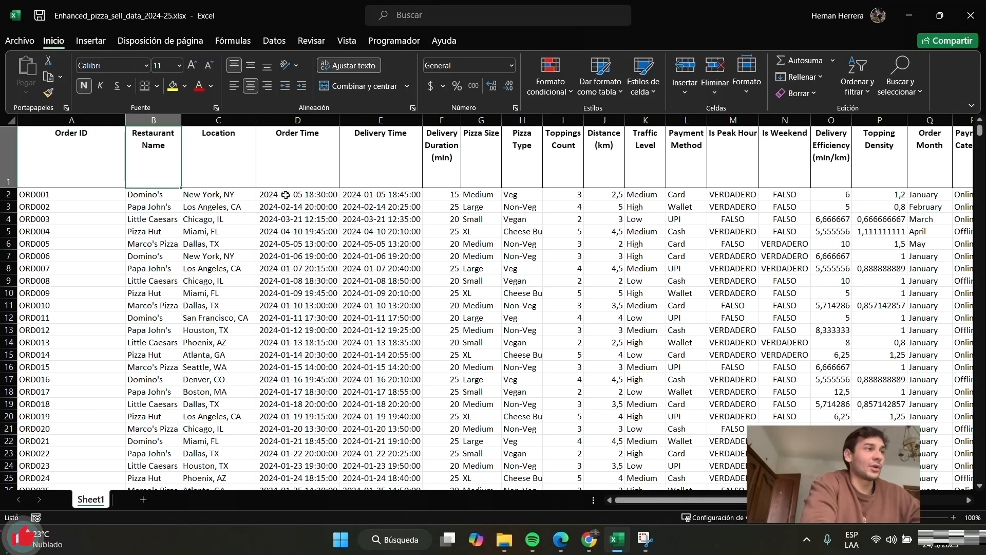
{"action": "key", "text": "Left"}
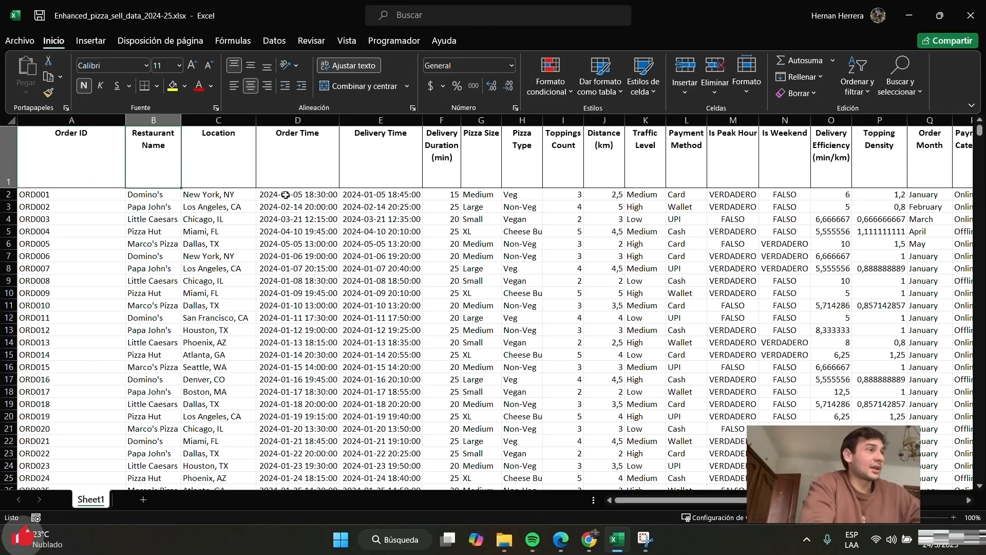
- Examine the Location column's header and its first record
{"action": "key", "text": "Right"}
{"action": "key", "text": "Right"}
{"action": "key", "text": "Down"}
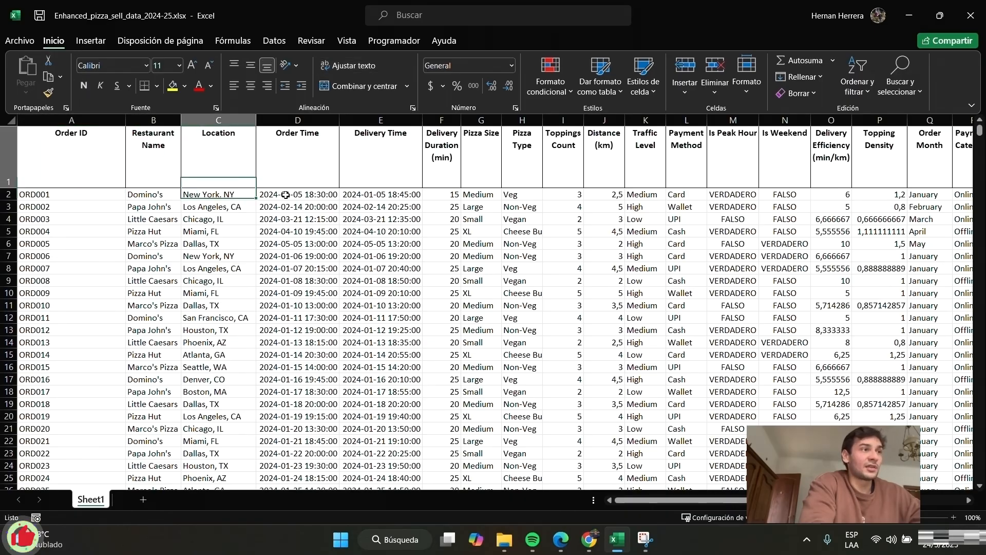
{"action": "key", "text": "Up"}
{"action": "key", "text": "Down"}
{"action": "key", "text": "Left"}
{"action": "key", "text": "Right"}
{"action": "key", "text": "Up"}
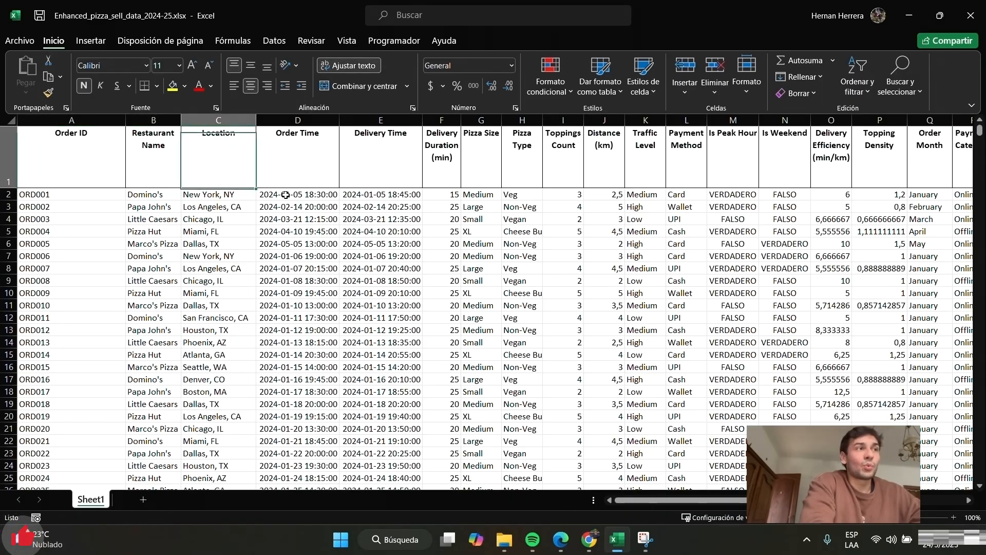
- Compare the Order Time and Delivery Time columns of the sales sheet
{"action": "key", "text": "Right"}
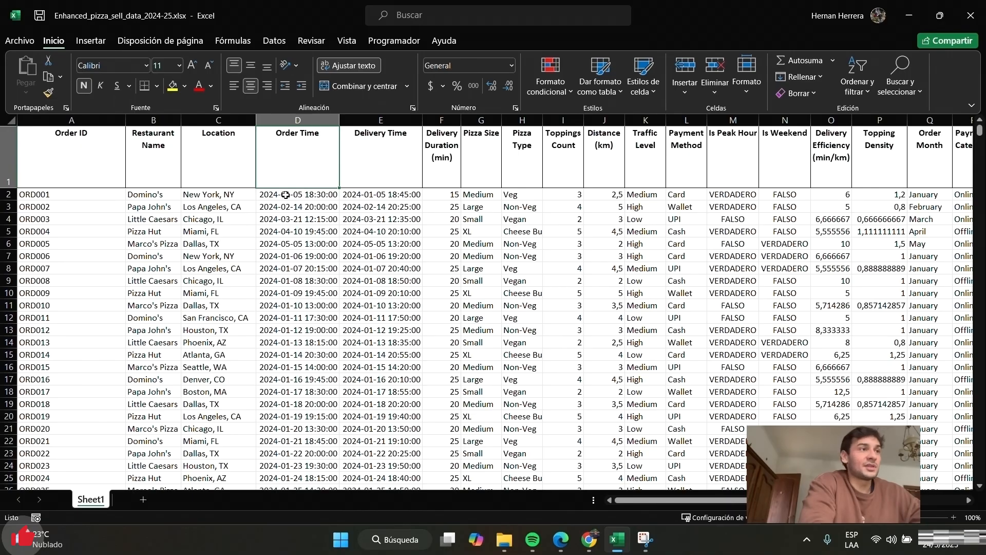
{"action": "key", "text": "Right"}
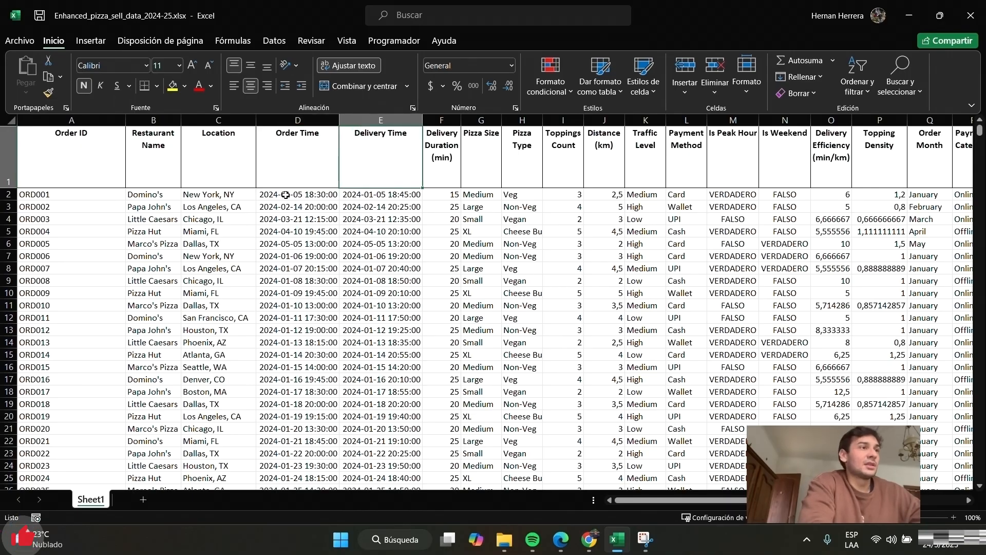
{"action": "key", "text": "Left"}
{"action": "key", "text": "Right"}
{"action": "key", "text": "Right"}
{"action": "key", "text": "Left"}
{"action": "key", "text": "Right"}
{"action": "key", "text": "Left"}
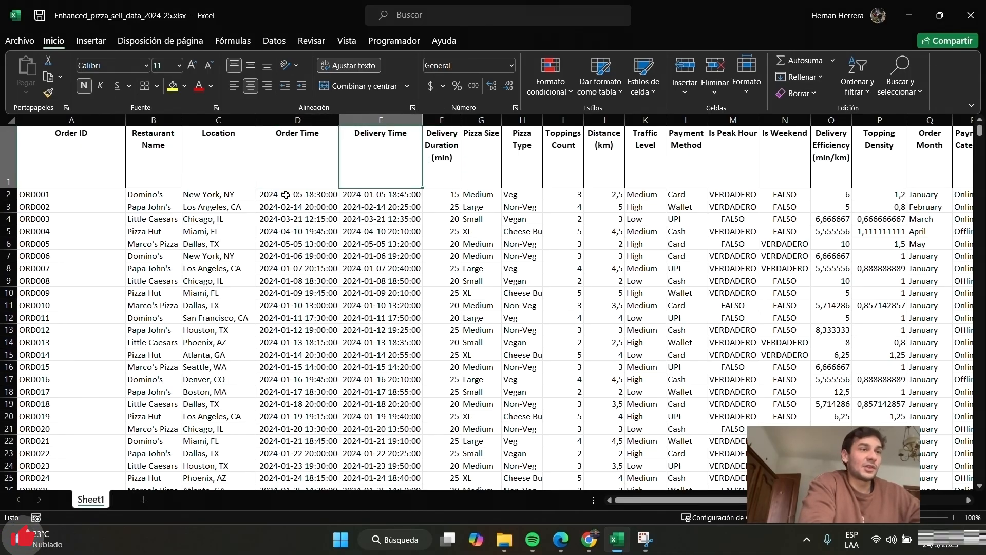
- Look through the remaining header cells from Delivery Duration to the last column, Restaurant Avg Time
{"action": "key", "text": "Left"}
{"action": "key", "text": "Right"}
{"action": "key", "text": "Right"}
{"action": "key", "text": "Right"}
{"action": "key", "text": "Right"}
{"action": "key", "text": "Right"}
{"action": "key", "text": "Right"}
{"action": "key", "text": "Right"}
{"action": "key", "text": "Right"}
{"action": "key", "text": "Right"}
{"action": "key", "text": "Right"}
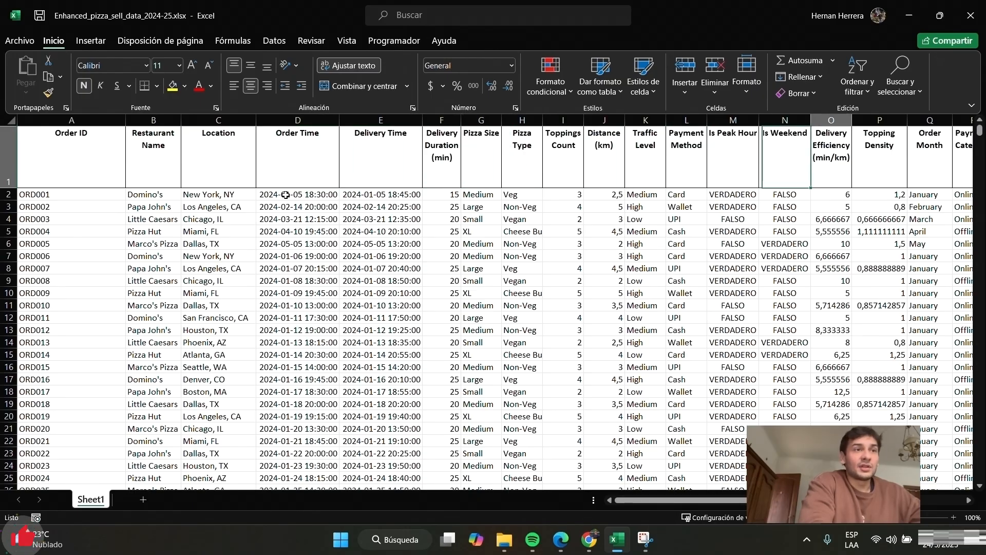
{"action": "key", "text": "Right"}
{"action": "key", "text": "Right"}
{"action": "key", "text": "Right"}
{"action": "key", "text": "Right"}
{"action": "key", "text": "Right"}
{"action": "key", "text": "Right"}
{"action": "key", "text": "Right"}
{"action": "key", "text": "Right"}
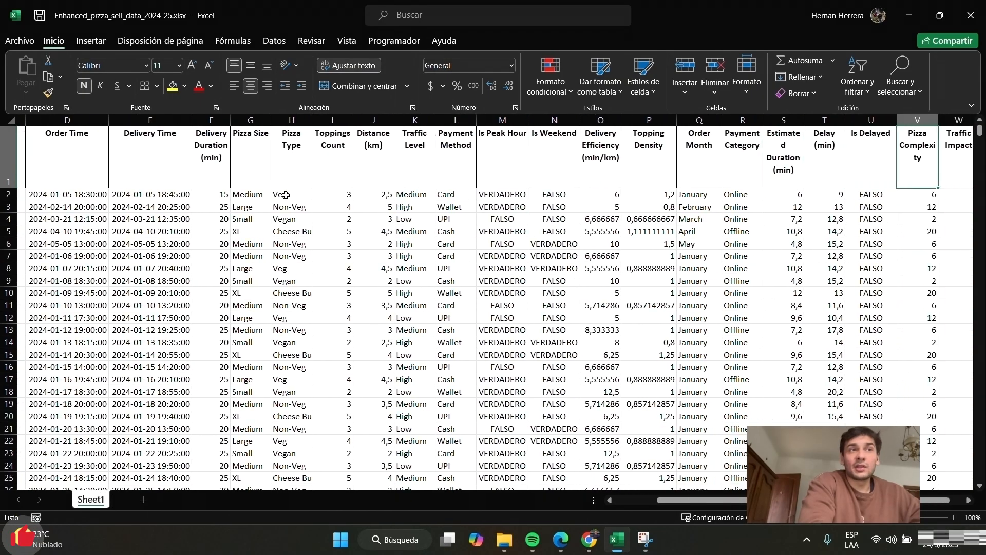
{"action": "key", "text": "Right"}
{"action": "key", "text": "Right"}
{"action": "key", "text": "Right"}
{"action": "key", "text": "Right"}
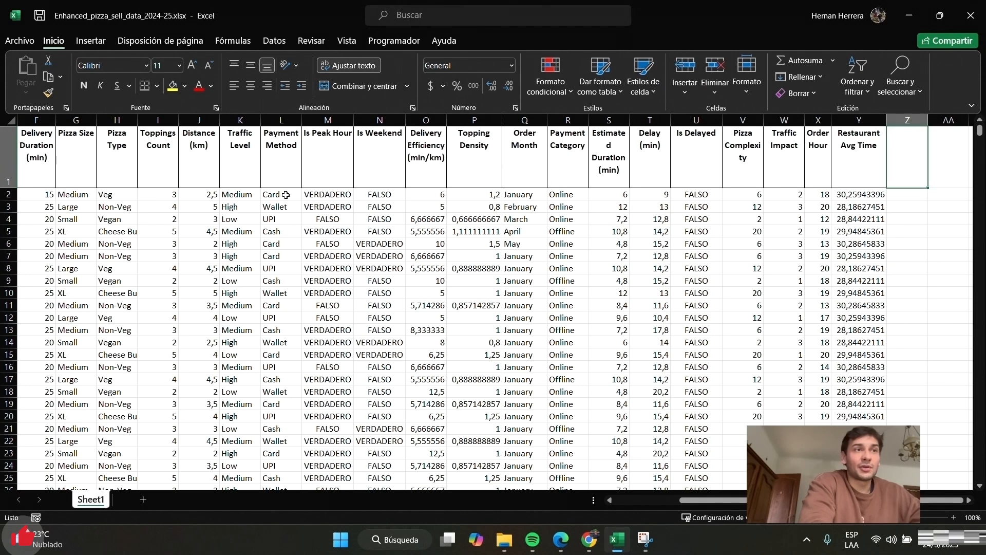
- Go back over the header row, examining Traffic Impact, Delay and Is Weekend, and return to the Order ID header
{"action": "key", "text": "Left"}
{"action": "key", "text": "Left"}
{"action": "key", "text": "Left"}
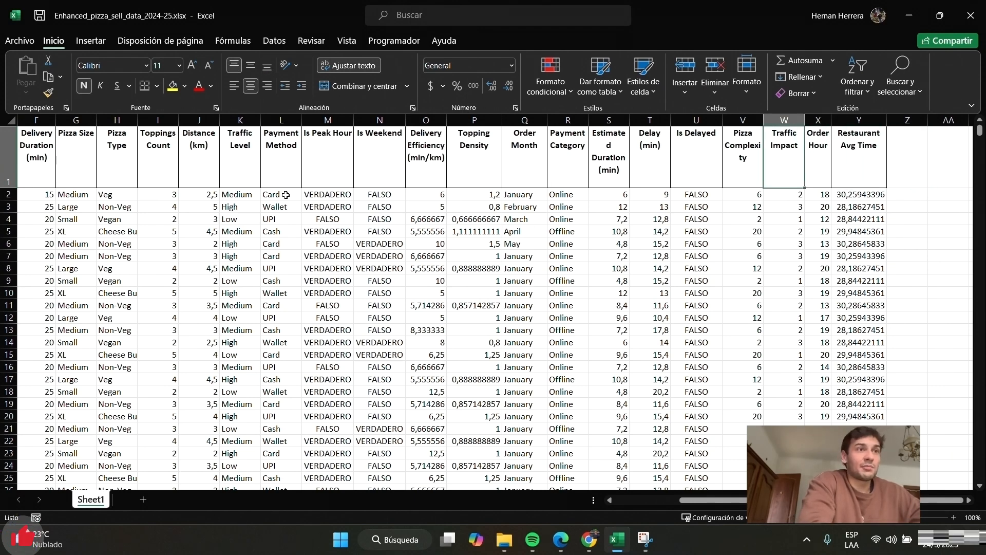
{"action": "key", "text": "Left"}
{"action": "key", "text": "Left"}
{"action": "key", "text": "Left"}
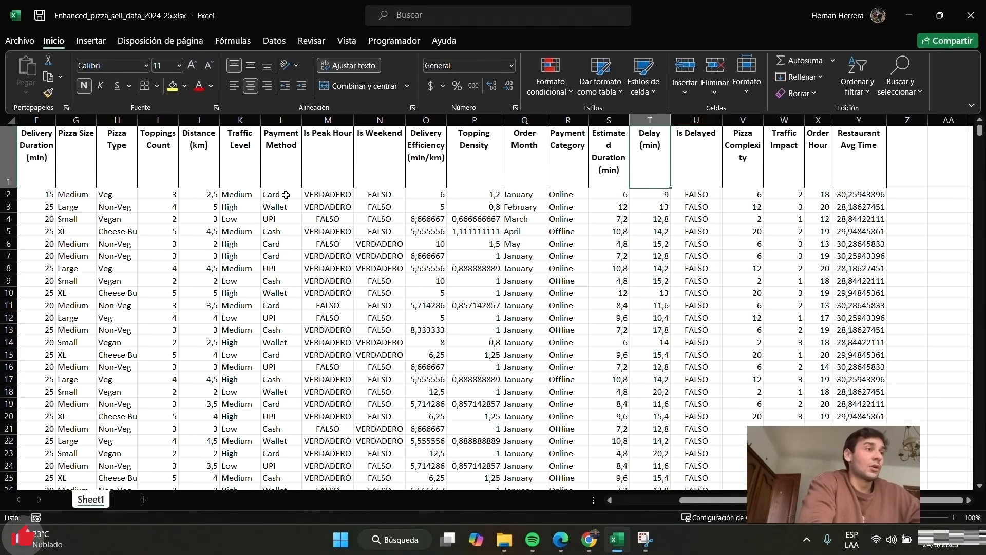
{"action": "key", "text": "Left"}
{"action": "key", "text": "Left"}
{"action": "key", "text": "Left"}
{"action": "key", "text": "Left"}
{"action": "key", "text": "Left"}
{"action": "key", "text": "Left"}
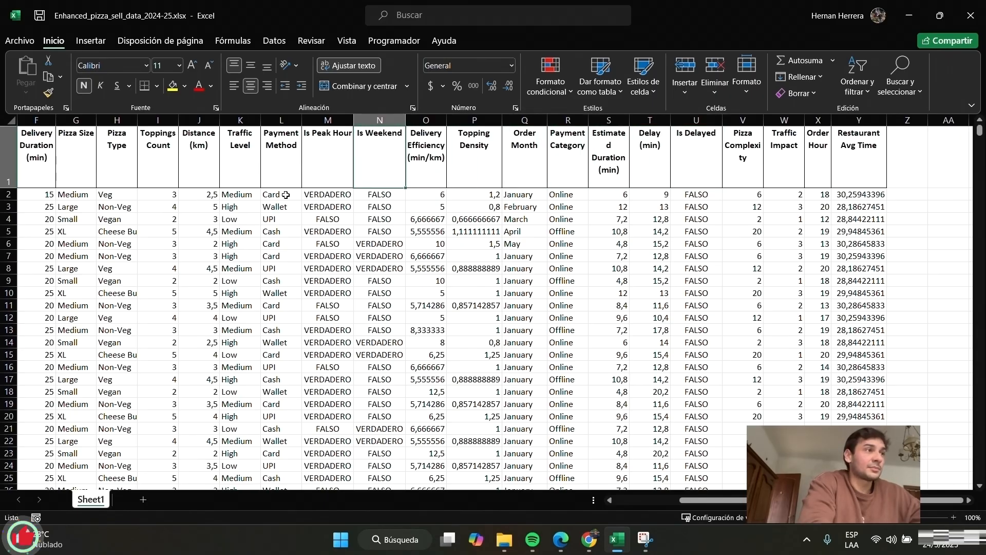
{"action": "key", "text": "Left"}
{"action": "key", "text": "Left"}
{"action": "key", "text": "Left"}
{"action": "key", "text": "Left"}
{"action": "key", "text": "Left"}
{"action": "key", "text": "Left"}
{"action": "key", "text": "Left"}
{"action": "key", "text": "Left"}
{"action": "key", "text": "Left"}
{"action": "key", "text": "Left"}
{"action": "key", "text": "Left"}
{"action": "key", "text": "Left"}
{"action": "key", "text": "Left"}
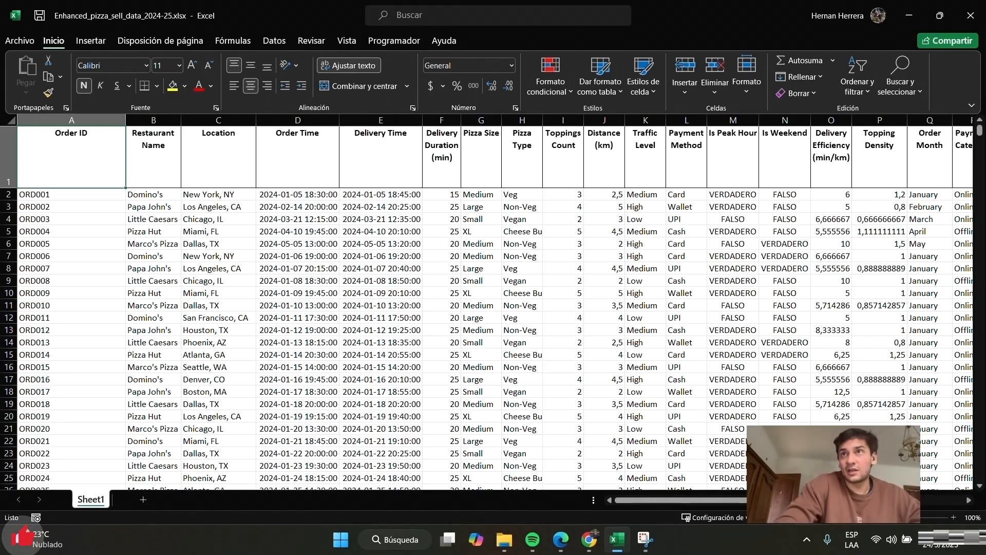
- Switch to the Chrome window with the Kaggle dataset page and maximize it
{"action": "key", "text": "alt+Tab"}
{"action": "left_click_drag", "start_coordinate": [712, 196], "coordinate": [350, 42]}
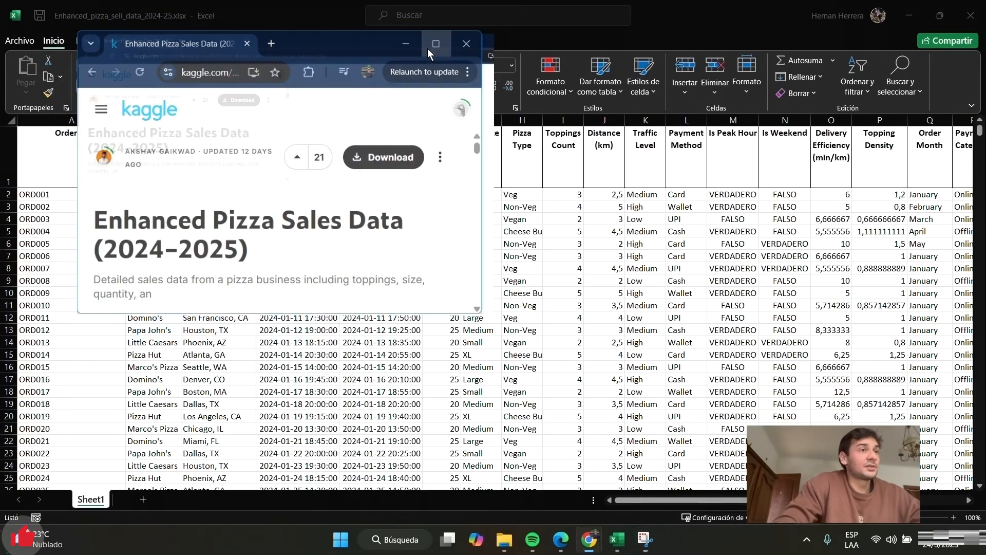
{"action": "left_click", "coordinate": [426, 45]}
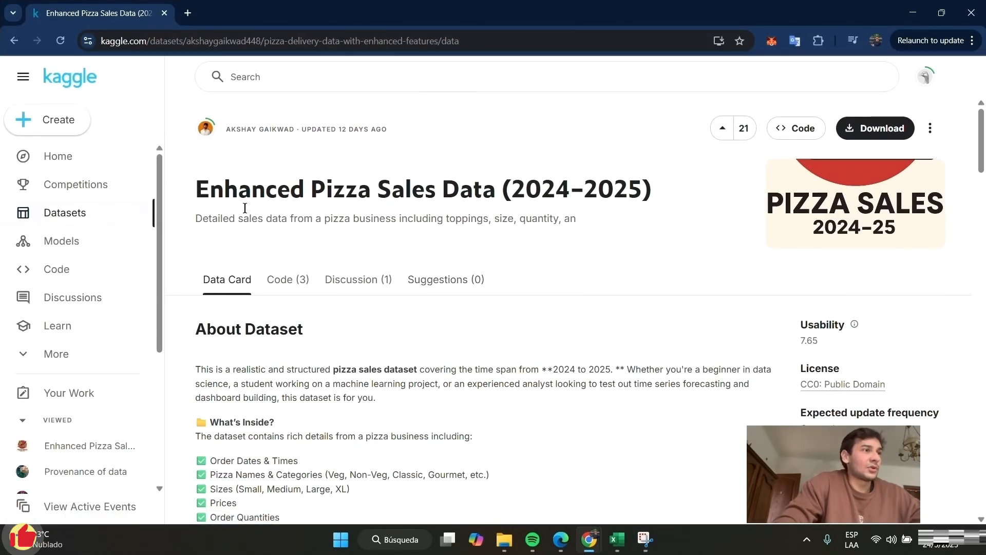
- Highlight the dataset's title and expand the full About Dataset description
{"action": "left_click_drag", "start_coordinate": [193, 191], "coordinate": [642, 190]}
{"action": "scroll", "coordinate": [430, 211], "scroll_direction": "down", "scroll_amount": 5}
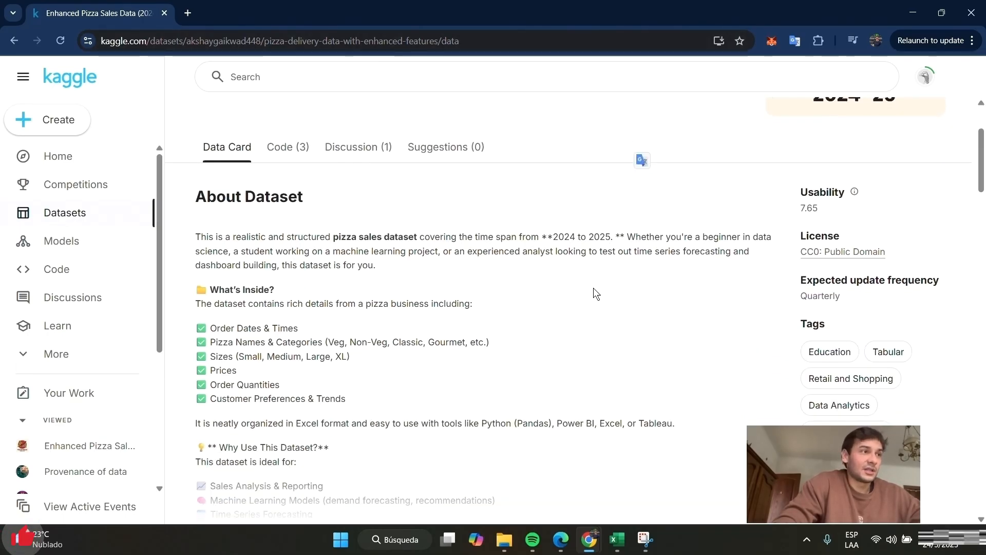
{"action": "left_click", "coordinate": [241, 428]}
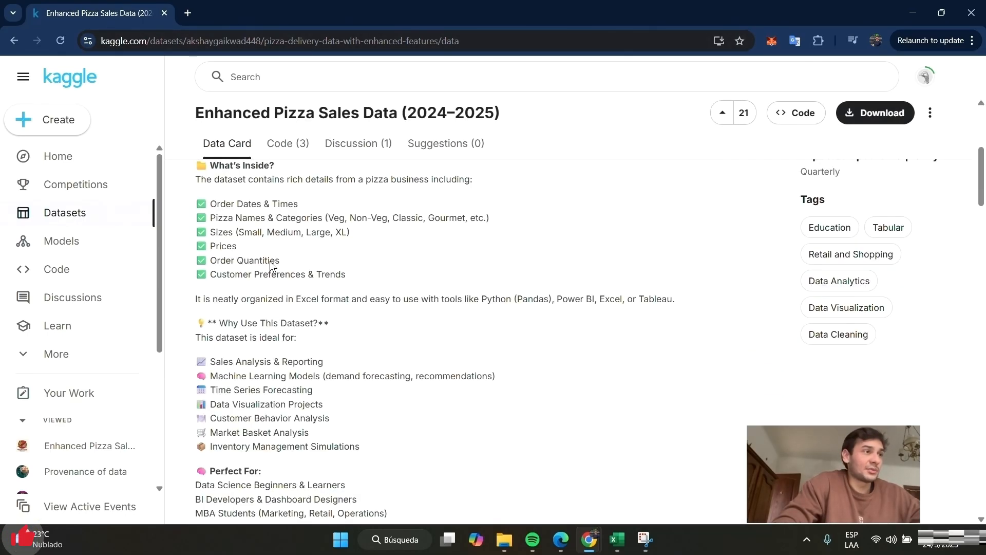
- Read the dataset's suggested uses and target audience, highlighting Data Visualization Projects and the BI Developers entry
{"action": "scroll", "coordinate": [261, 276], "scroll_direction": "up", "scroll_amount": 3}
{"action": "scroll", "coordinate": [261, 275], "scroll_direction": "down", "scroll_amount": 5}
{"action": "scroll", "coordinate": [261, 276], "scroll_direction": "down", "scroll_amount": 3}
{"action": "scroll", "coordinate": [257, 286], "scroll_direction": "up", "scroll_amount": 2}
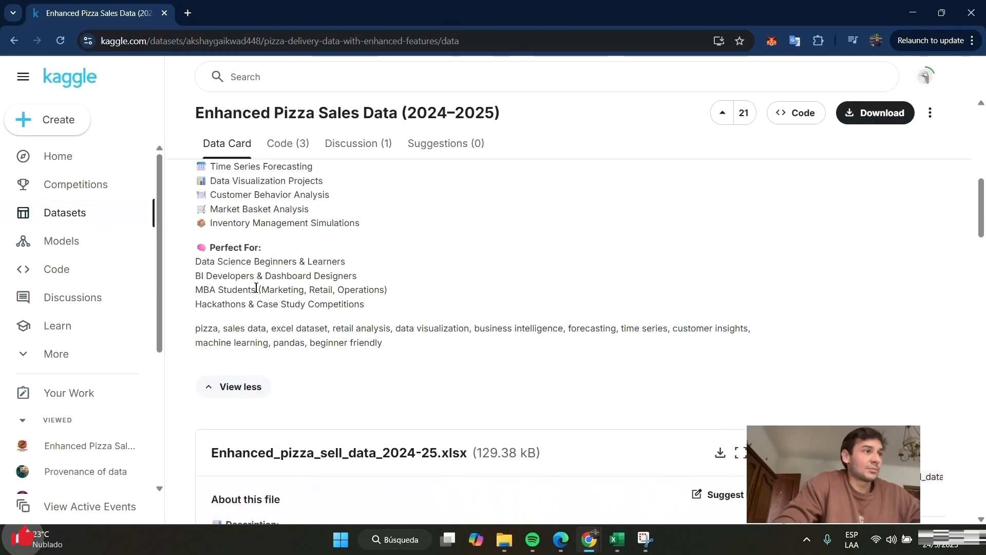
{"action": "left_click_drag", "start_coordinate": [322, 247], "coordinate": [315, 246]}
{"action": "scroll", "coordinate": [274, 251], "scroll_direction": "up", "scroll_amount": 2}
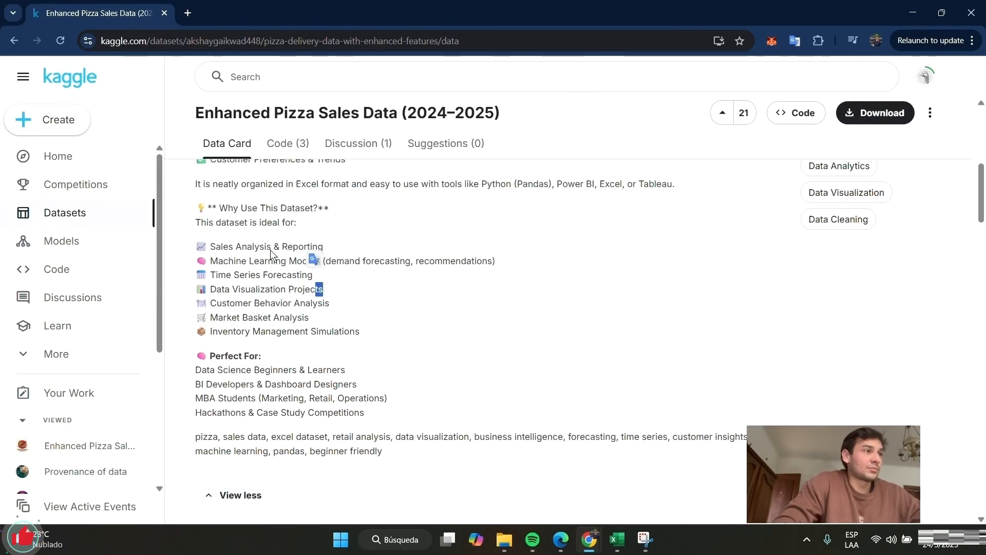
{"action": "scroll", "coordinate": [214, 265], "scroll_direction": "down", "scroll_amount": 1}
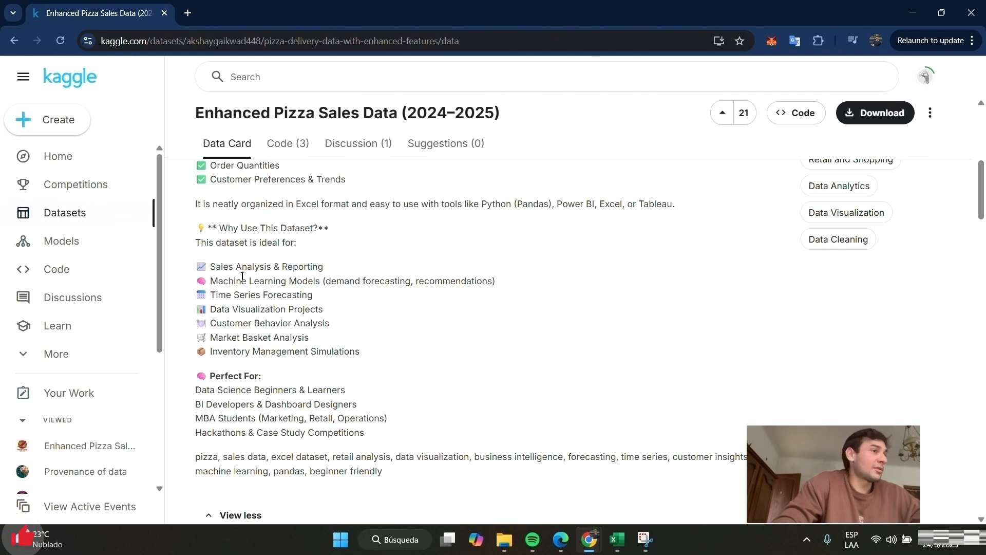
{"action": "left_click_drag", "start_coordinate": [224, 309], "coordinate": [319, 309]}
{"action": "scroll", "coordinate": [277, 316], "scroll_direction": "down", "scroll_amount": 2}
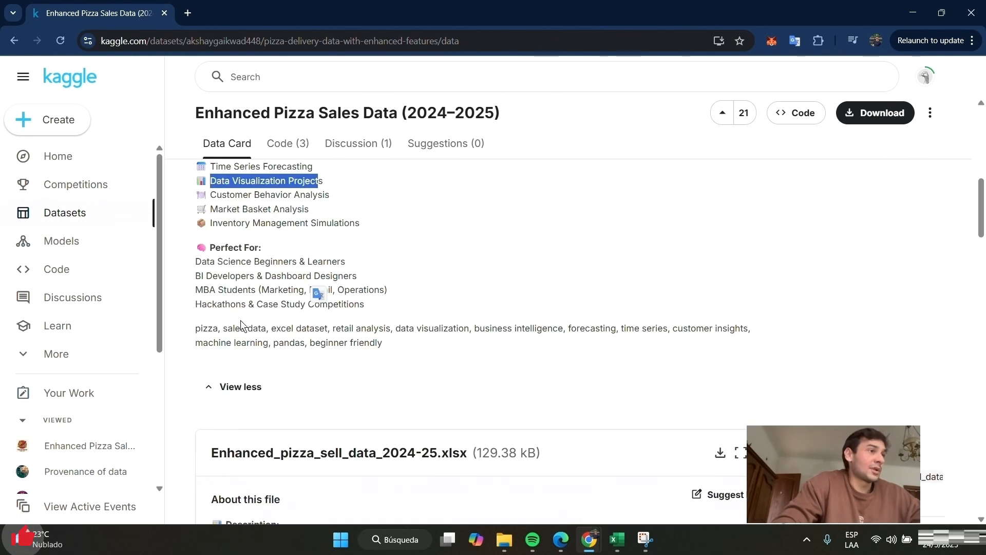
{"action": "left_click", "coordinate": [200, 279]}
{"action": "scroll", "coordinate": [201, 281], "scroll_direction": "up", "scroll_amount": 2}
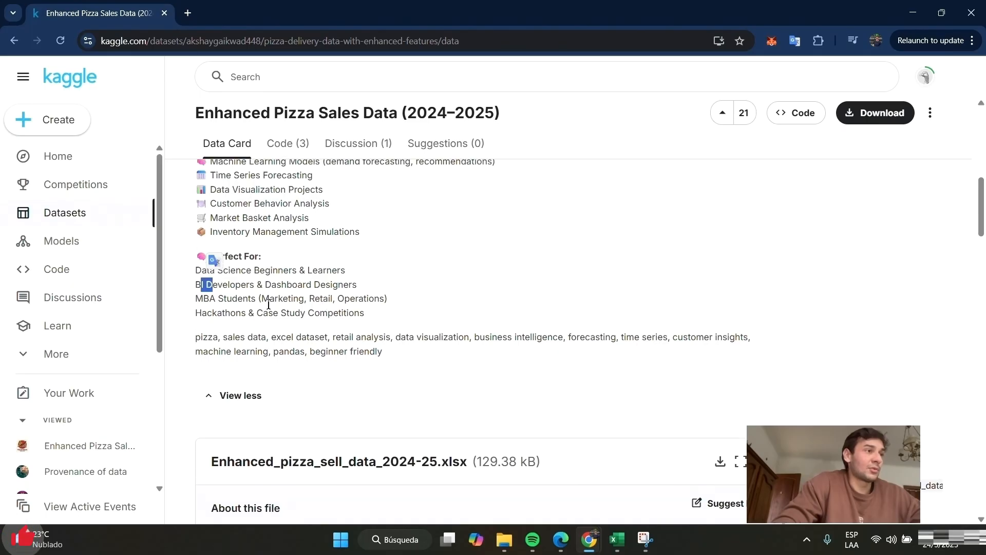
- Review the Excel file's description, column details, recommended tools and intended audience on the dataset page
{"action": "scroll", "coordinate": [297, 356], "scroll_direction": "down", "scroll_amount": 10}
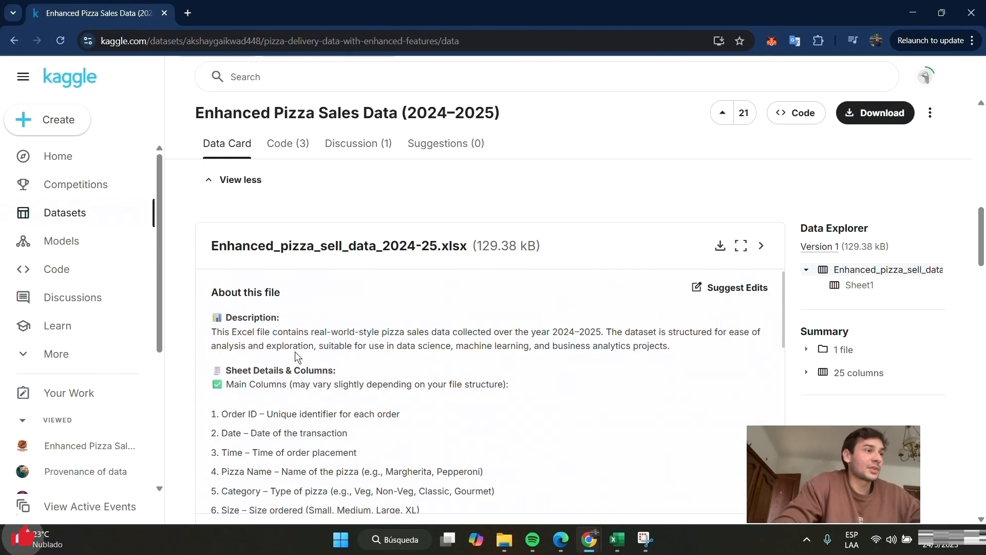
{"action": "scroll", "coordinate": [295, 351], "scroll_direction": "down", "scroll_amount": 5}
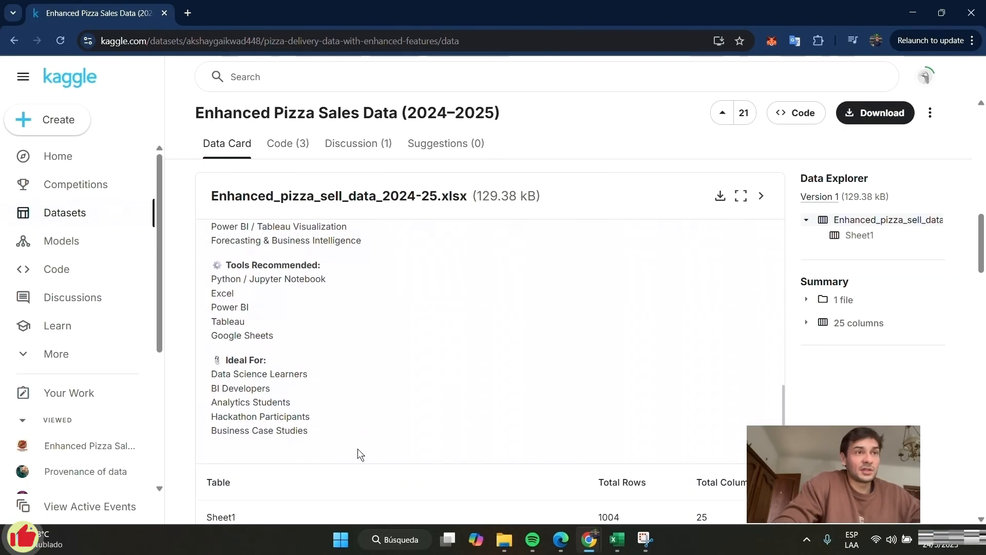
{"action": "scroll", "coordinate": [863, 396], "scroll_direction": "down", "scroll_amount": 6}
{"action": "scroll", "coordinate": [752, 346], "scroll_direction": "up", "scroll_amount": 15}
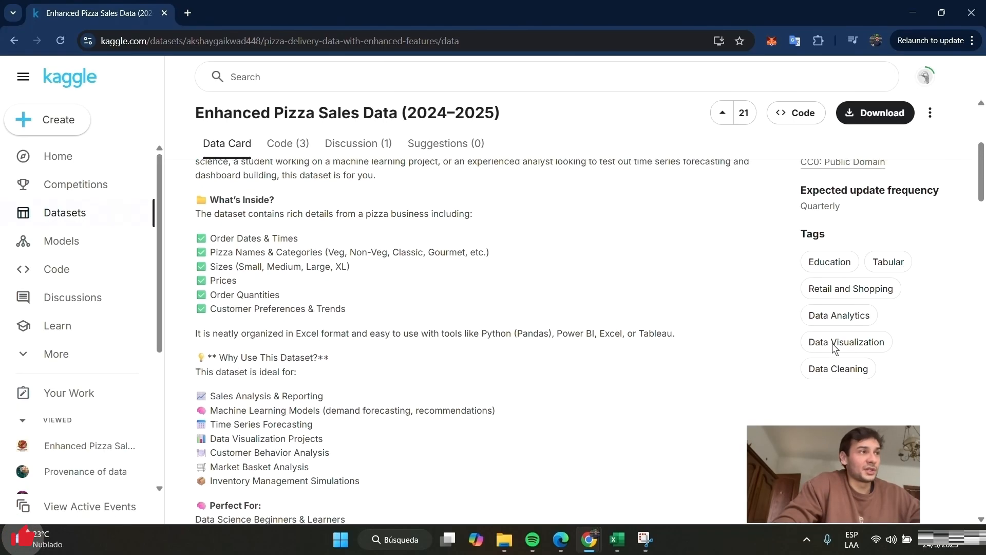
- Open Kaggle's home page in a new tab and place that tab before the dataset's tab
{"action": "middle_click", "coordinate": [67, 81]}
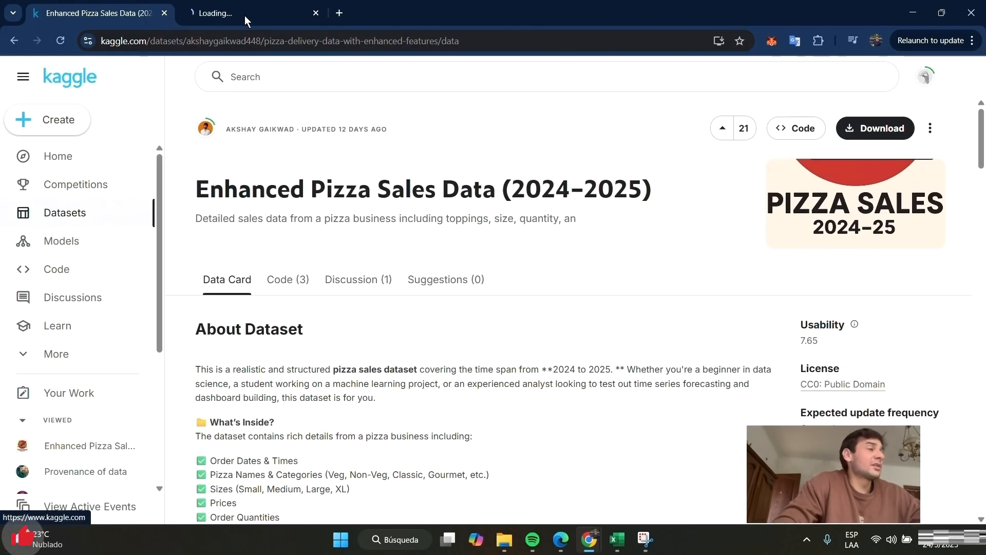
{"action": "left_click_drag", "start_coordinate": [244, 17], "coordinate": [123, 6]}
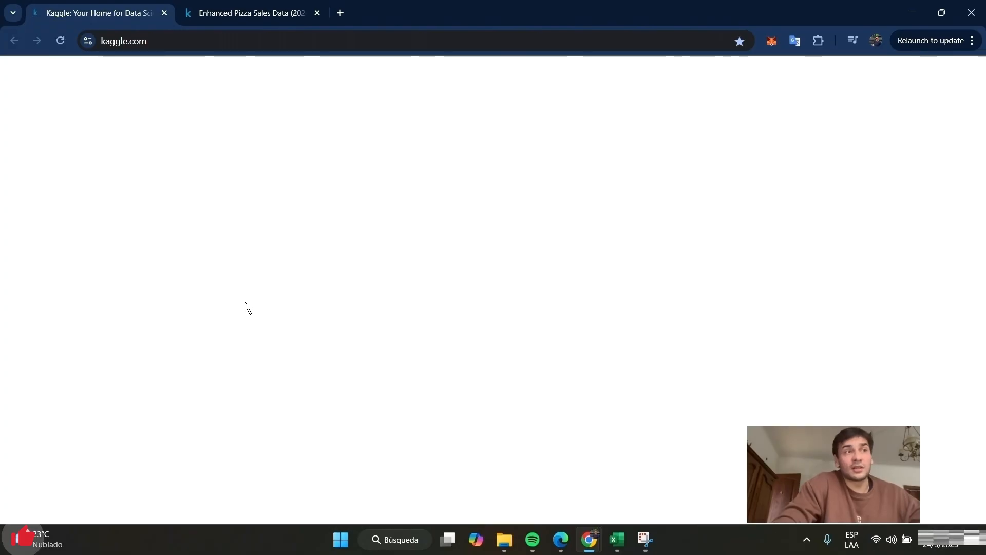
{"action": "scroll", "coordinate": [307, 310], "scroll_direction": "down", "scroll_amount": 1}
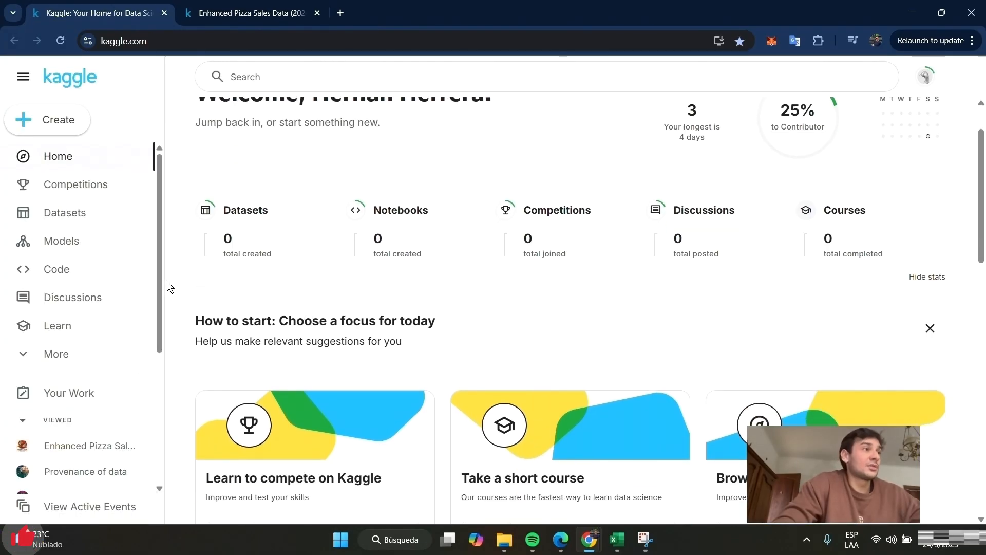
- Filter Kaggle's datasets by Data Visualization and open Enhanced Pizza Sales Data (2024–2025) from the list
{"action": "left_click", "coordinate": [105, 213]}
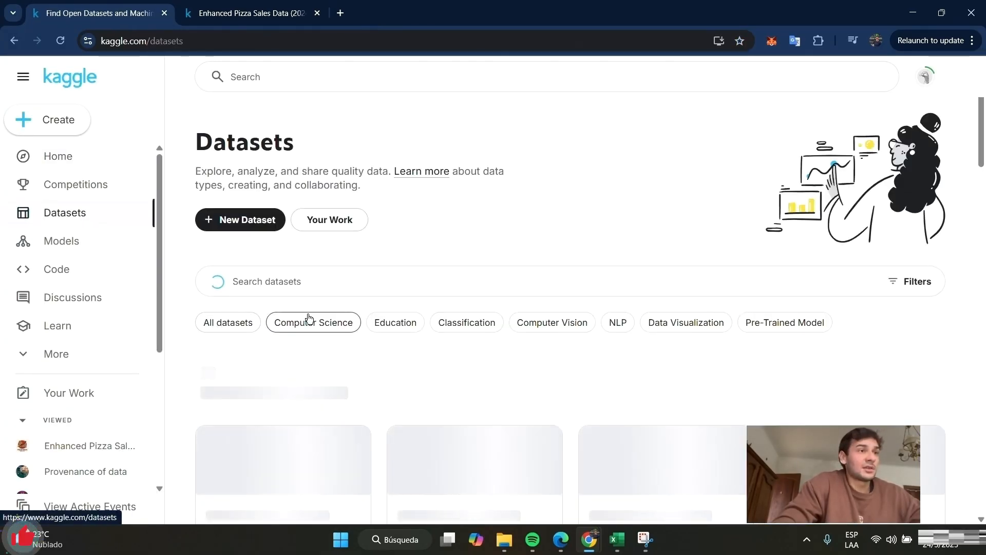
{"action": "left_click", "coordinate": [688, 263]}
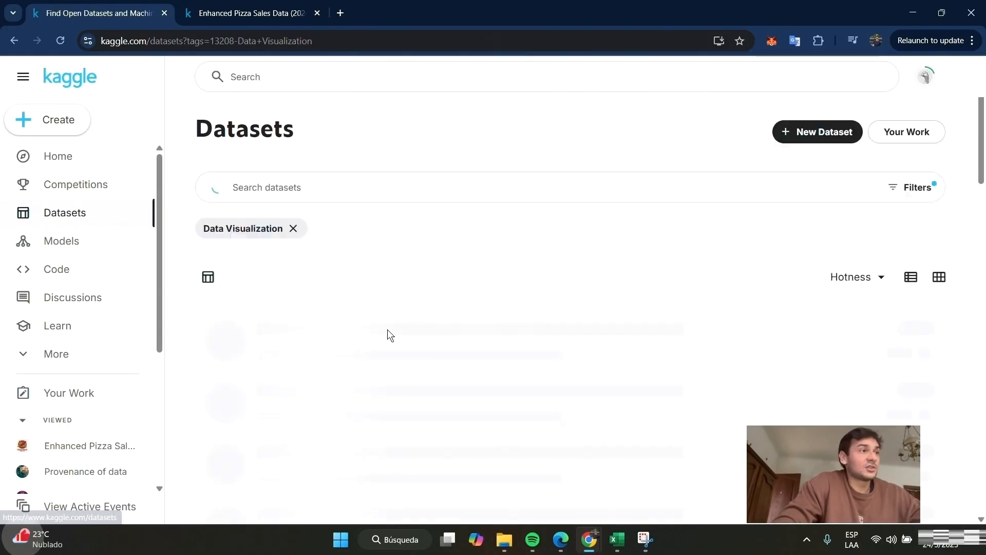
{"action": "scroll", "coordinate": [308, 278], "scroll_direction": "down", "scroll_amount": 3}
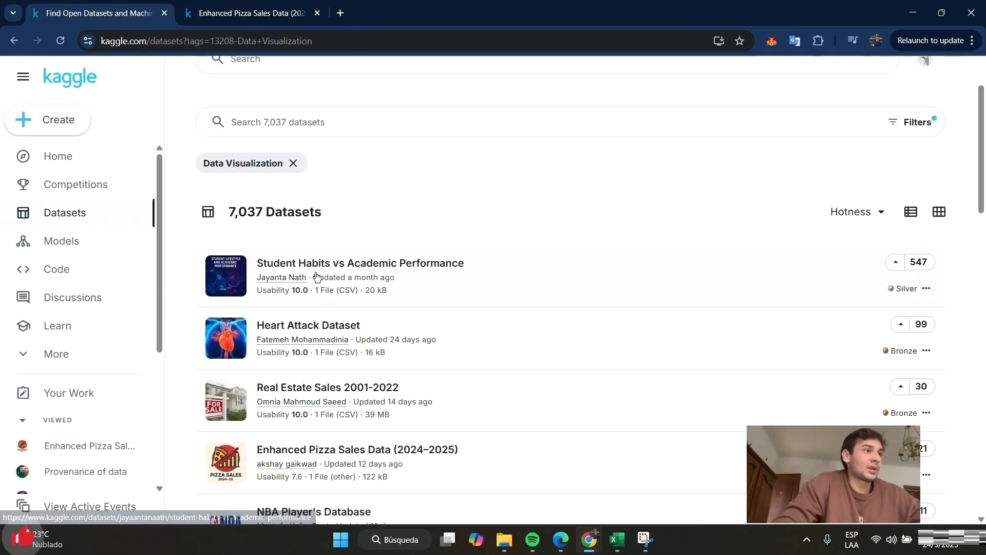
{"action": "left_click", "coordinate": [440, 323]}
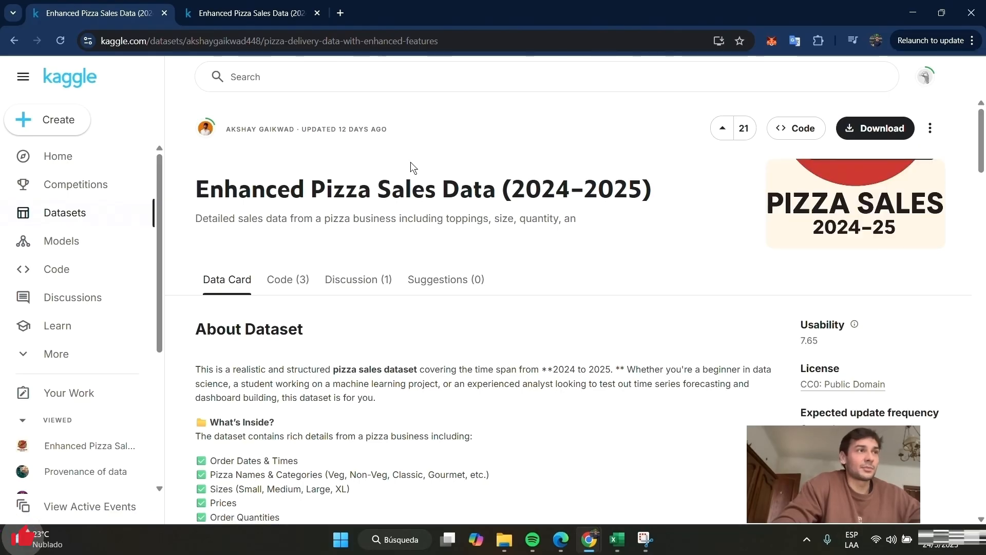
- Close the pizza sales workbook in Excel and switch to the blank Power BI Desktop report
{"action": "left_click", "coordinate": [910, 14]}
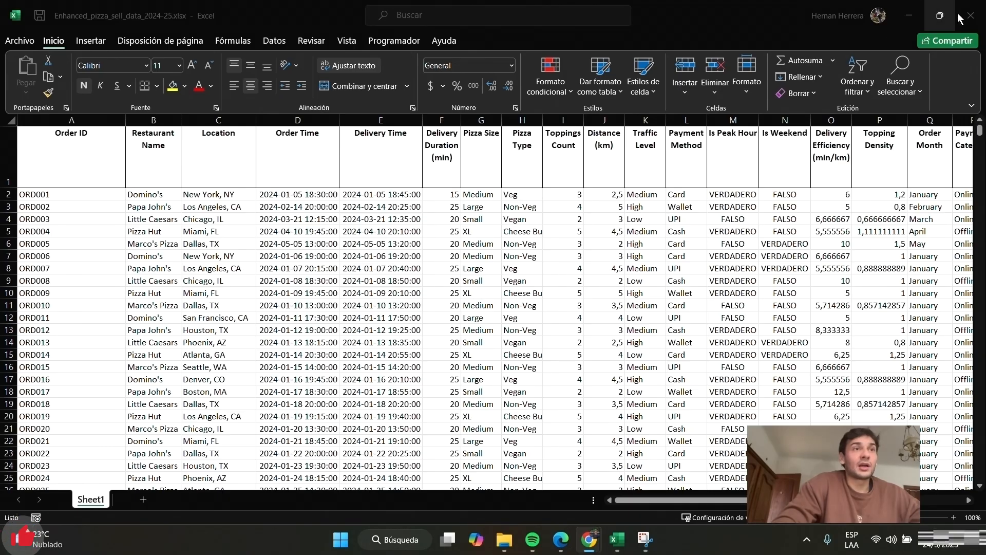
{"action": "left_click", "coordinate": [972, 23]}
{"action": "left_click", "coordinate": [492, 287]}
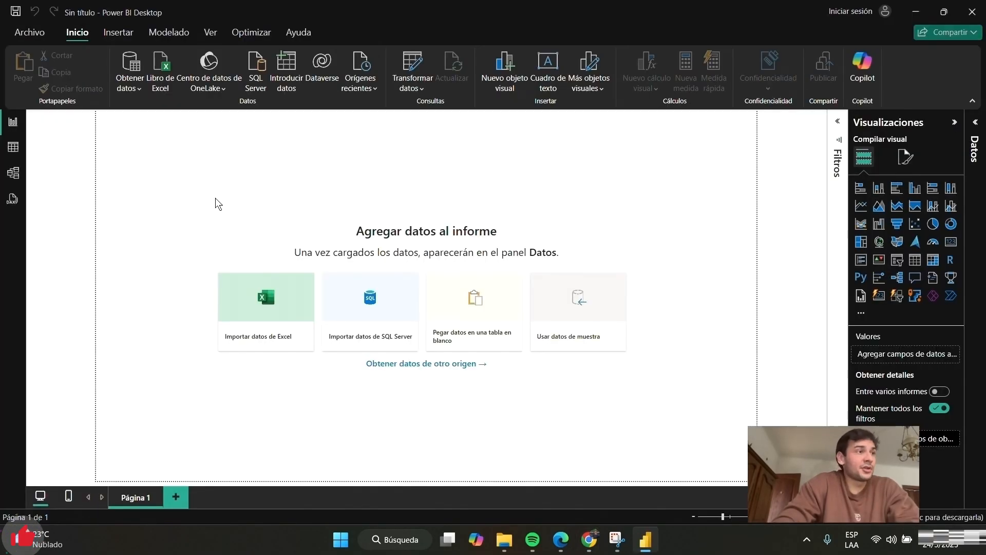
- Import Sheet1 from Enhanced_pizza_sell_data_2024-25.xlsx and open it for transformation in the Power Query Editor
{"action": "left_click", "coordinate": [255, 322]}
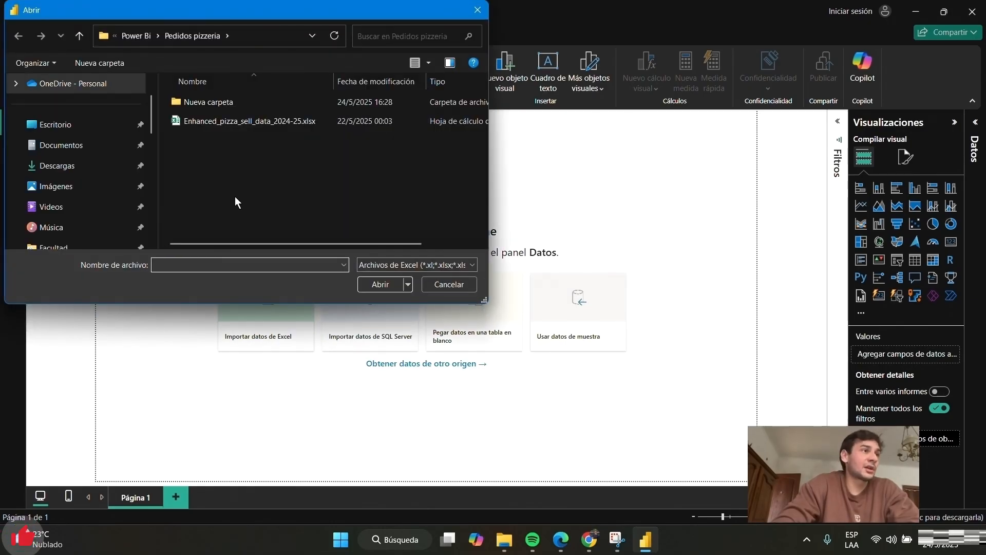
{"action": "left_click", "coordinate": [246, 121]}
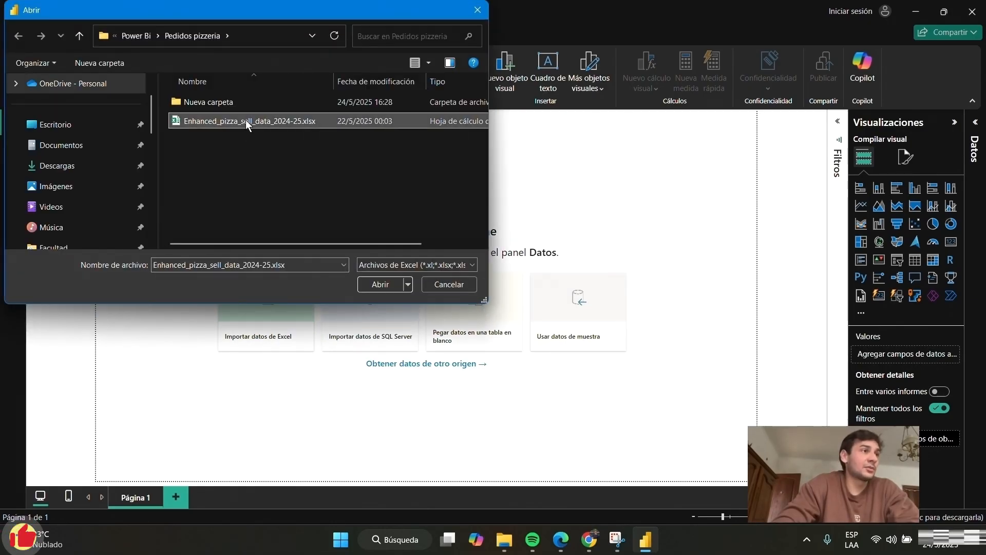
{"action": "left_click", "coordinate": [380, 285]}
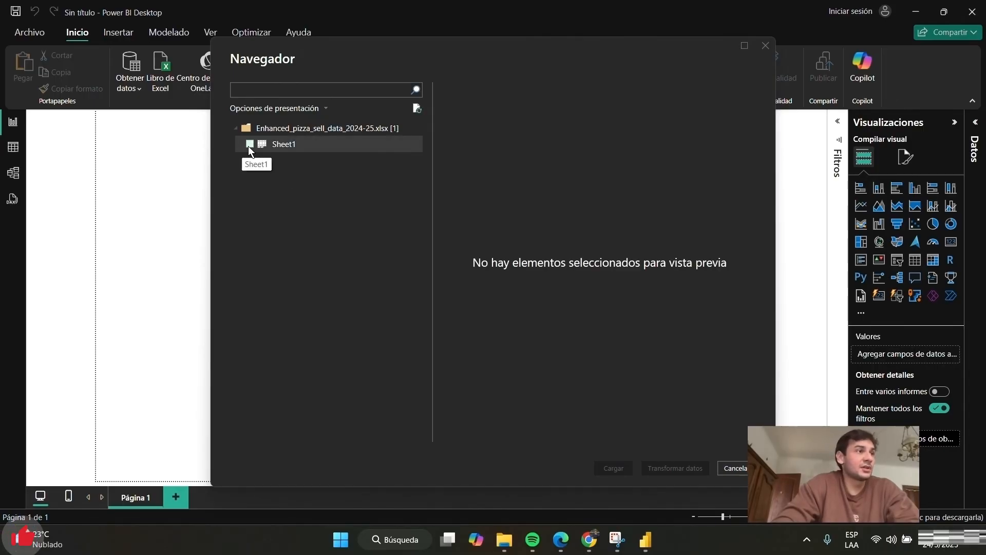
{"action": "left_click", "coordinate": [249, 145]}
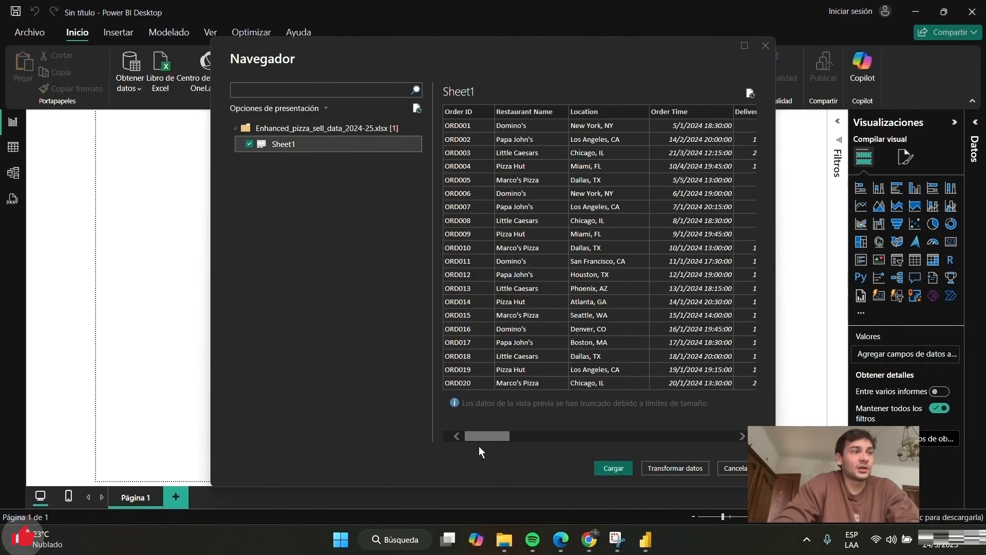
{"action": "left_click", "coordinate": [686, 468]}
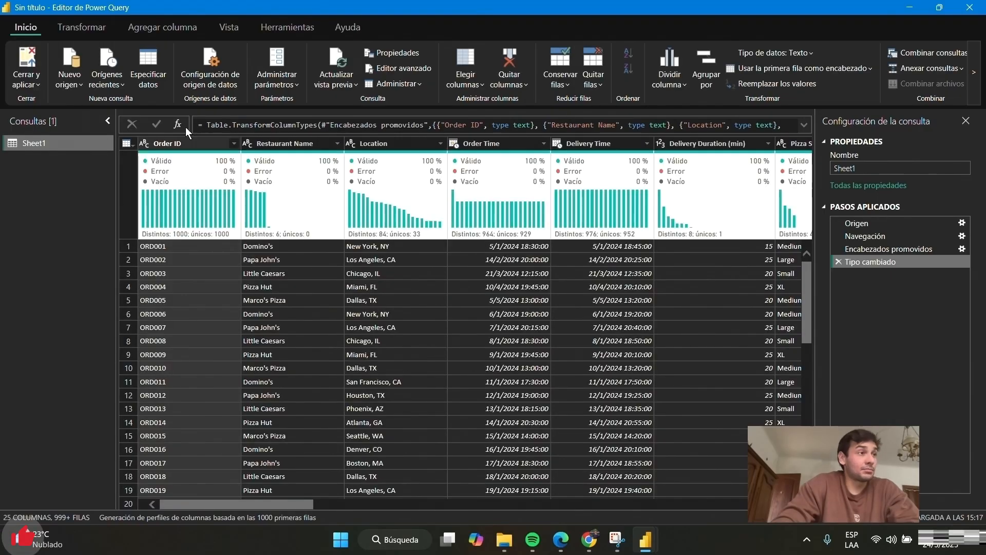
- Examine the column quality and distribution profiles from Restaurant Name through Delivery Duration, and the row basis used for profiling
{"action": "left_click", "coordinate": [262, 501]}
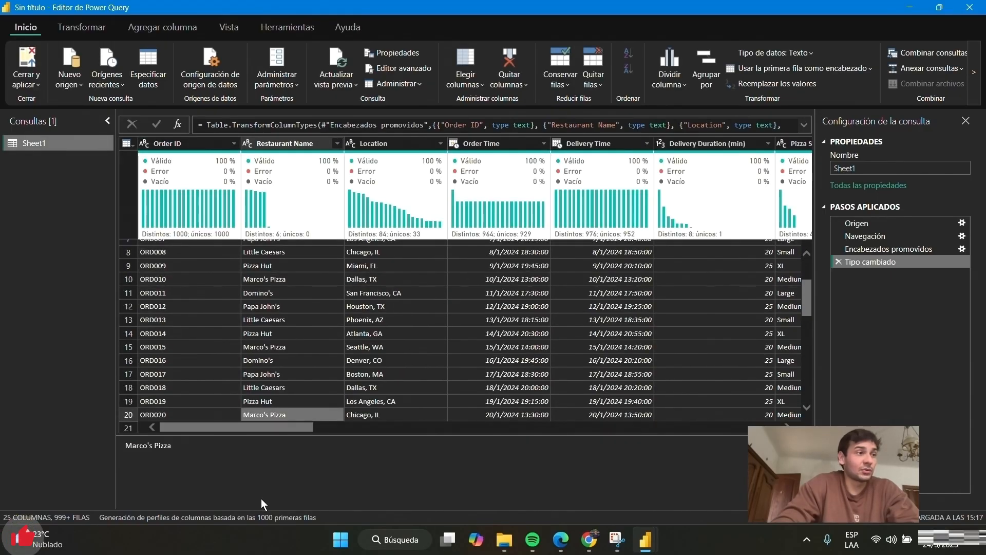
{"action": "scroll", "coordinate": [303, 406], "scroll_direction": "up", "scroll_amount": 3}
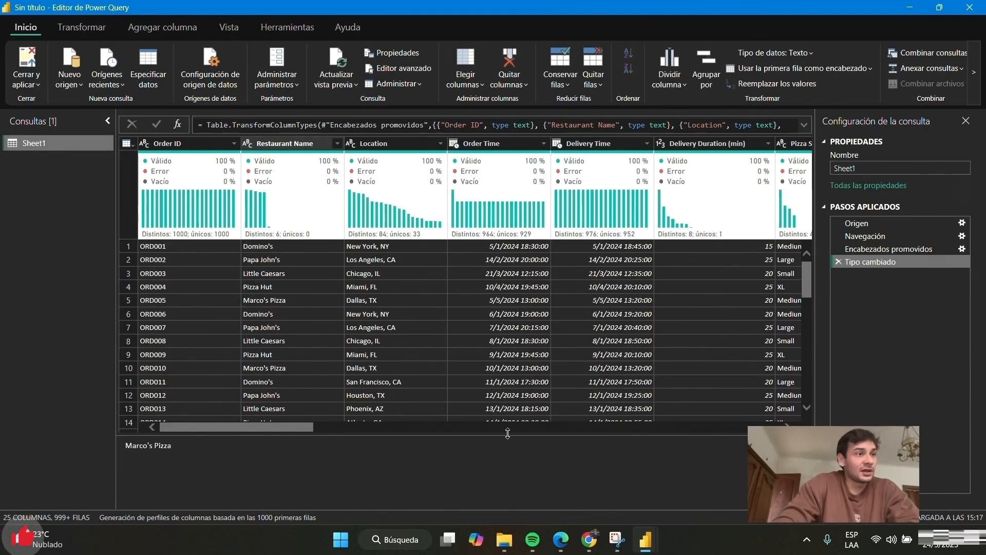
{"action": "left_click_drag", "start_coordinate": [511, 444], "coordinate": [511, 484]}
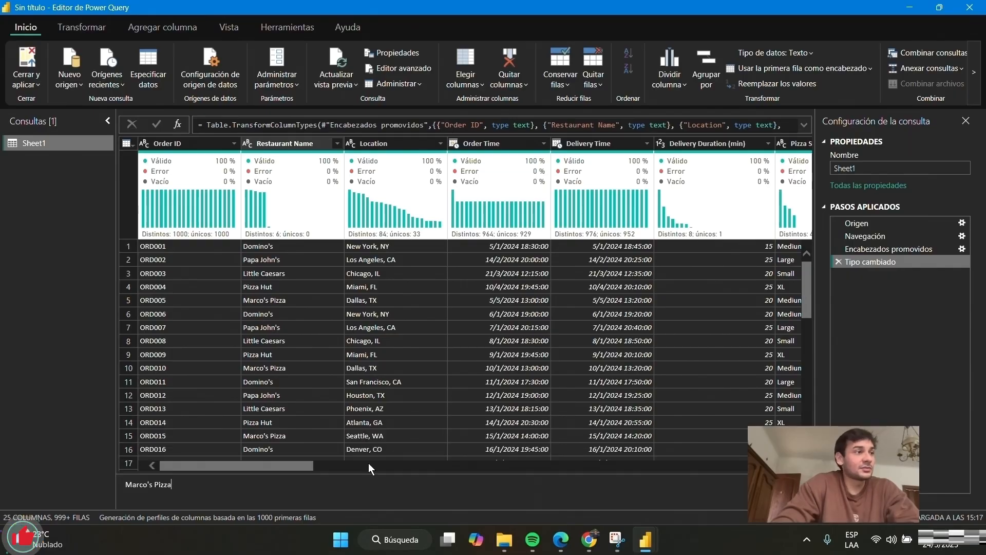
{"action": "left_click", "coordinate": [255, 184]}
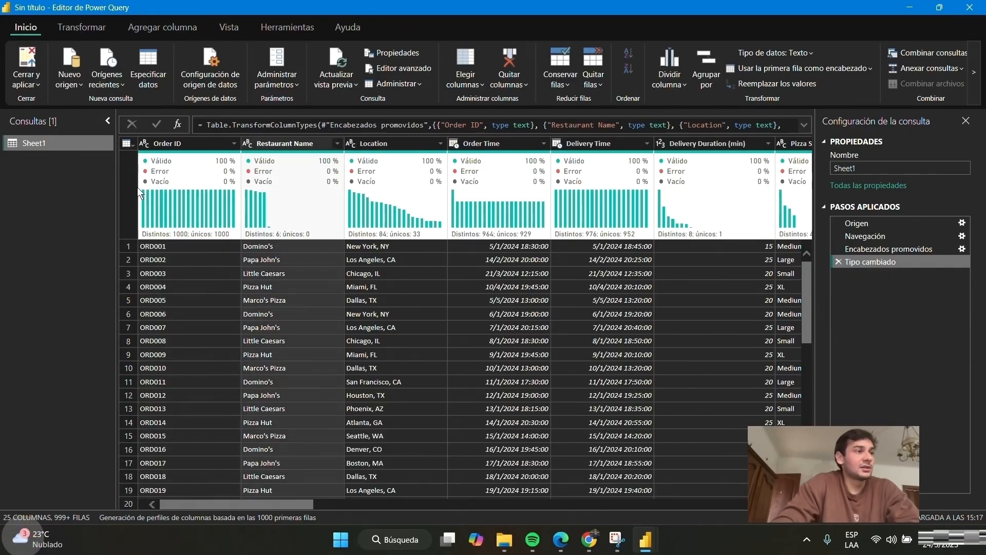
{"action": "left_click", "coordinate": [507, 205]}
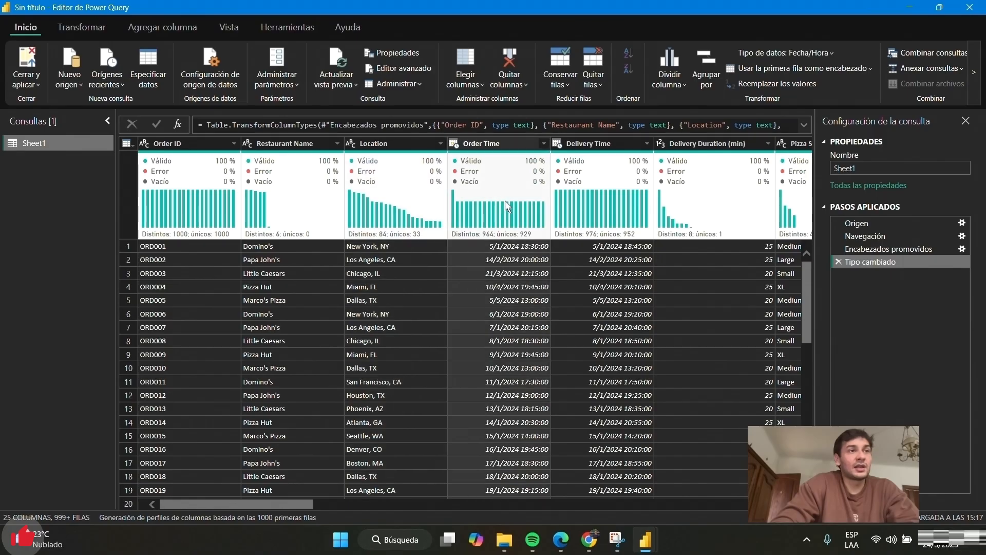
{"action": "left_click", "coordinate": [591, 207]}
{"action": "left_click", "coordinate": [664, 208]}
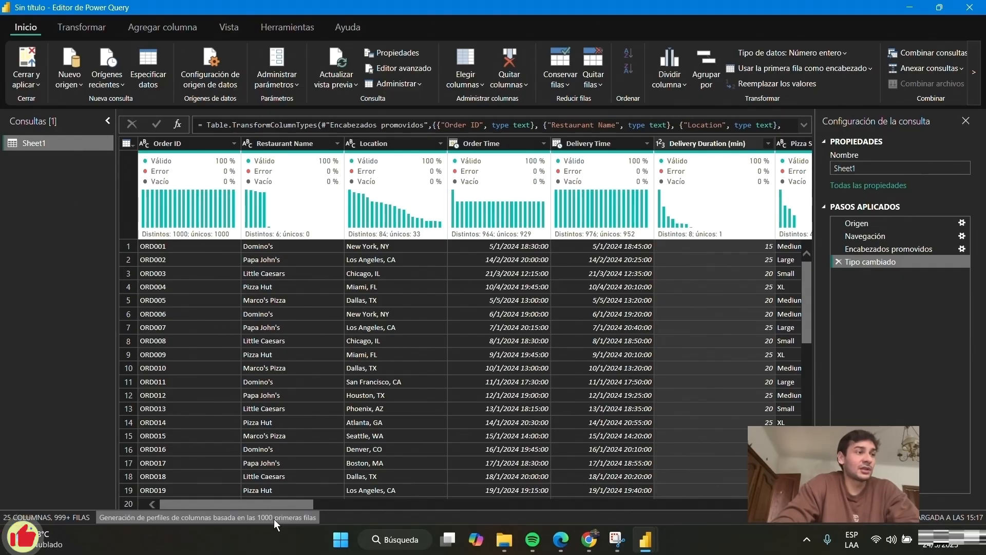
{"action": "left_click_drag", "start_coordinate": [282, 505], "coordinate": [234, 503]}
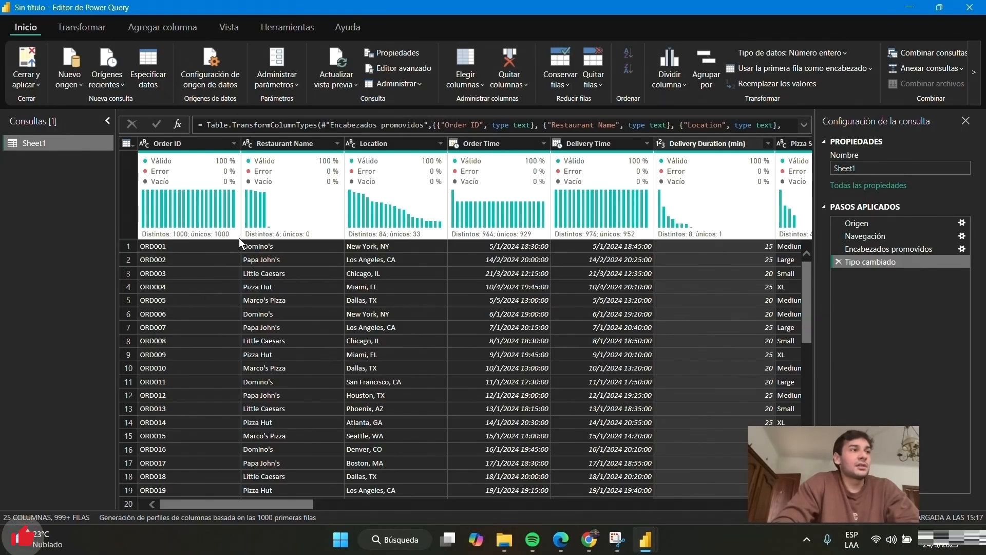
- Compare the distinct and unique values of Order ID, Restaurant Name and Location, and review the pizza, distance and traffic columns
{"action": "mouse_move", "coordinate": [175, 234]}
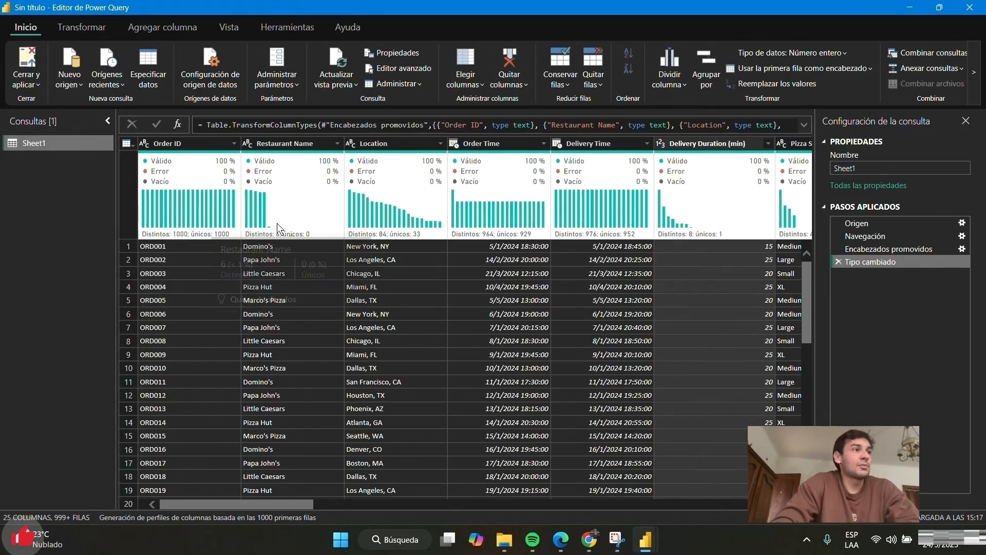
{"action": "left_click", "coordinate": [295, 143]}
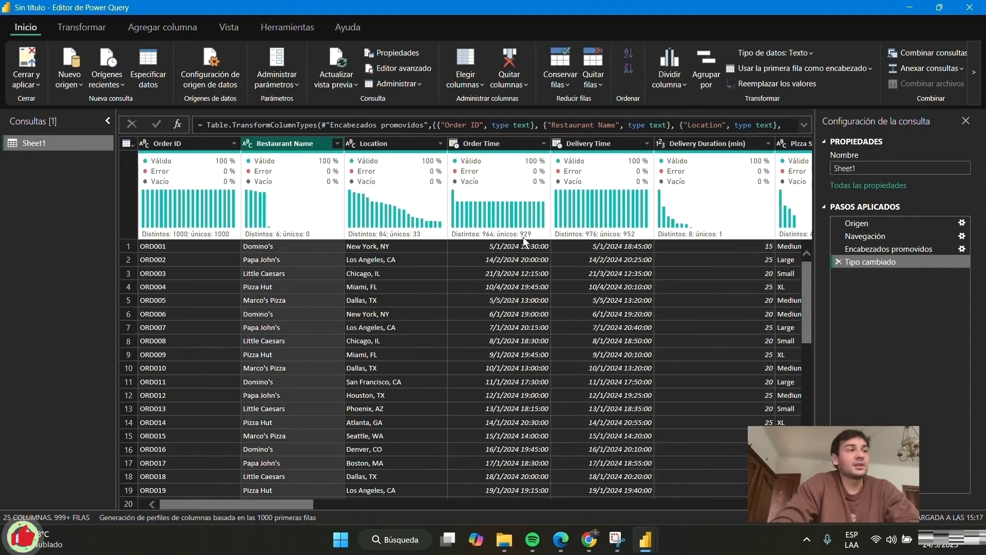
{"action": "left_click", "coordinate": [407, 174]}
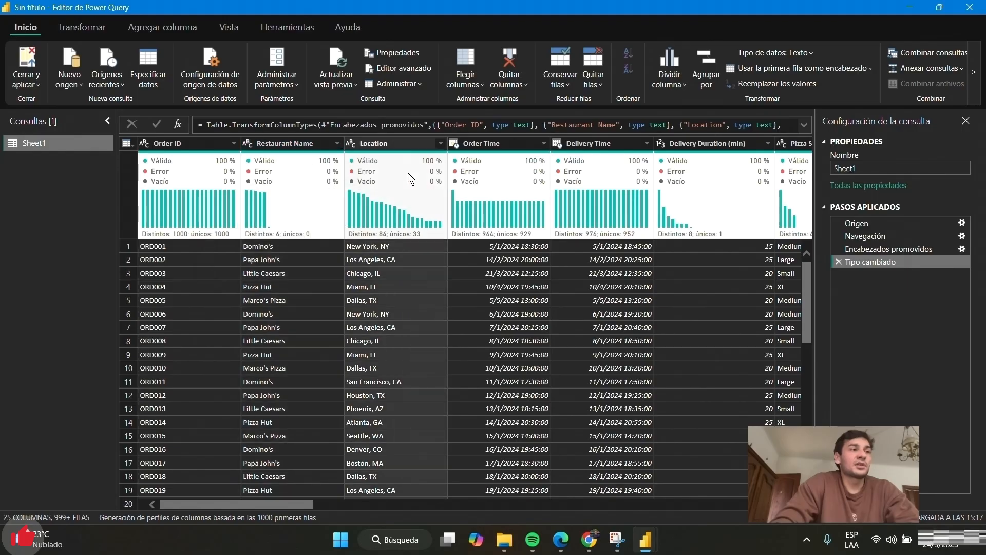
{"action": "left_click", "coordinate": [294, 250]}
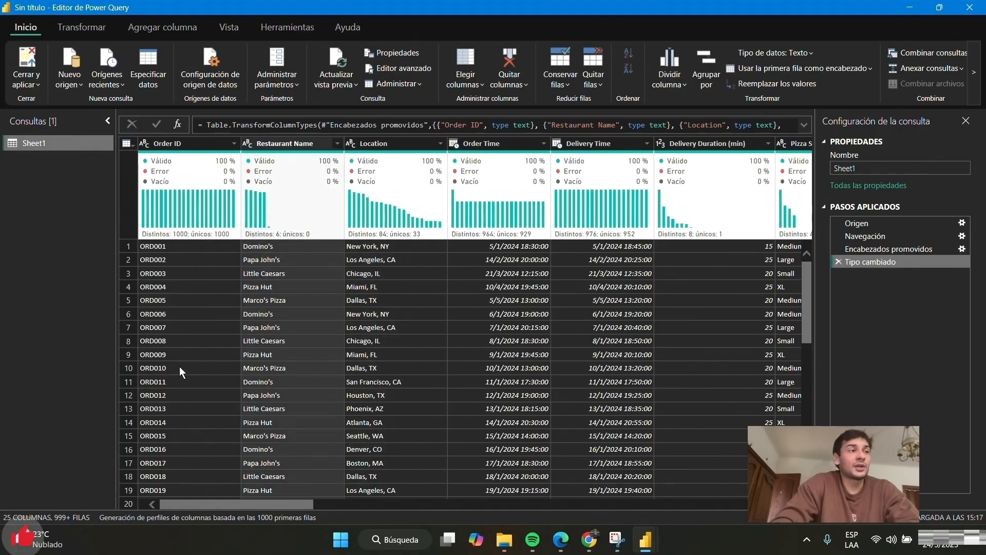
{"action": "left_click_drag", "start_coordinate": [297, 503], "coordinate": [404, 504]}
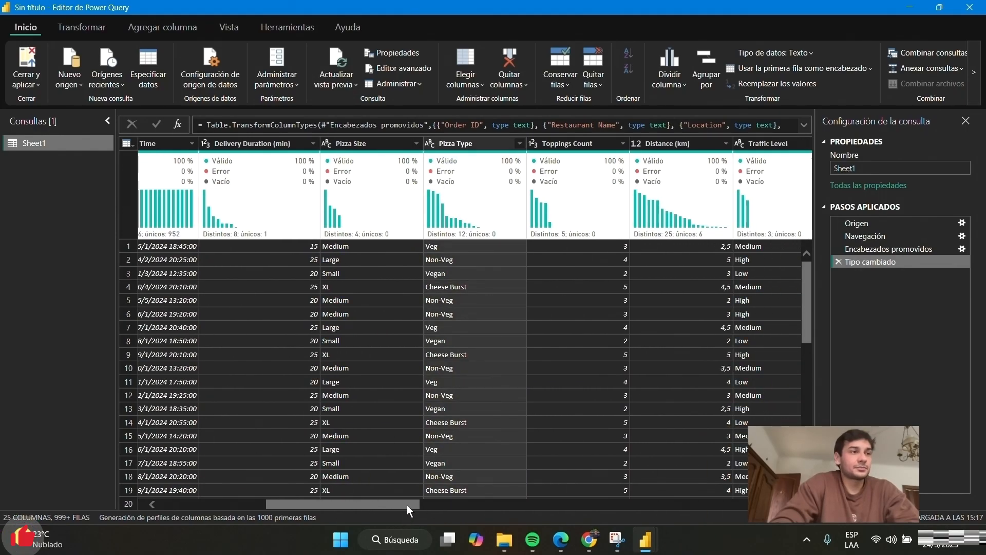
{"action": "left_click_drag", "start_coordinate": [407, 505], "coordinate": [417, 503]}
{"action": "left_click", "coordinate": [315, 126]}
{"action": "left_click", "coordinate": [334, 186]}
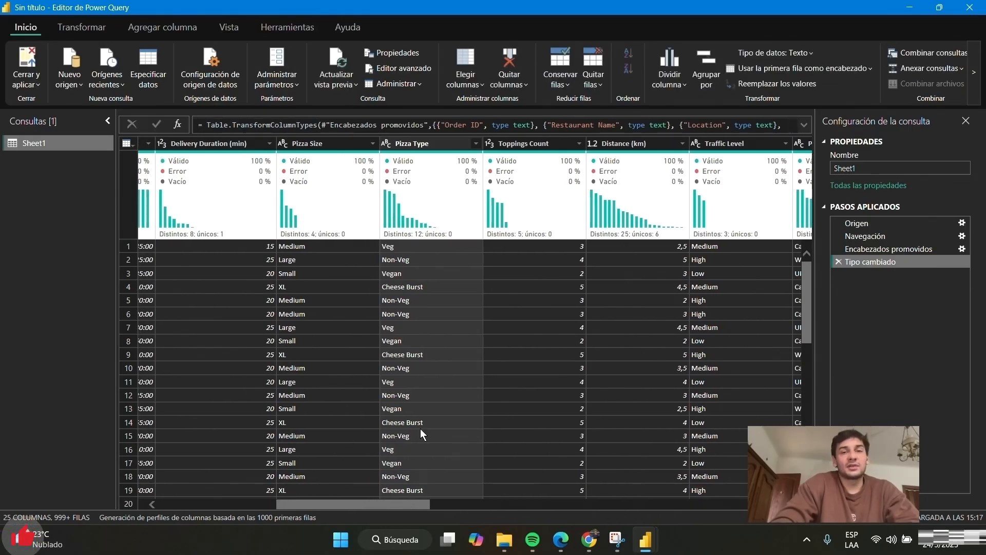
{"action": "left_click_drag", "start_coordinate": [400, 506], "coordinate": [243, 491]}
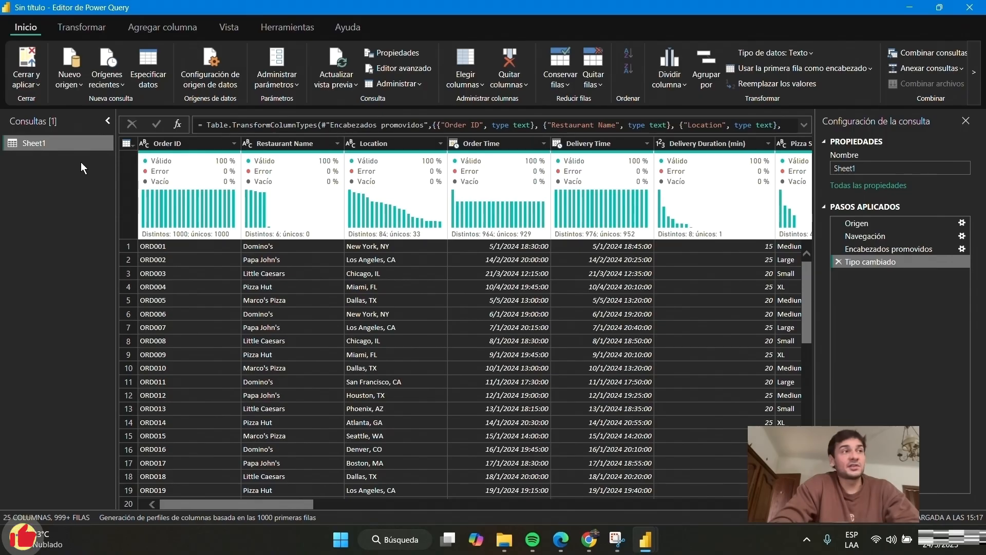
- Duplicate the Sheet1 query until there are four copies, making each new copy from the latest one
{"action": "right_click", "coordinate": [40, 147]}
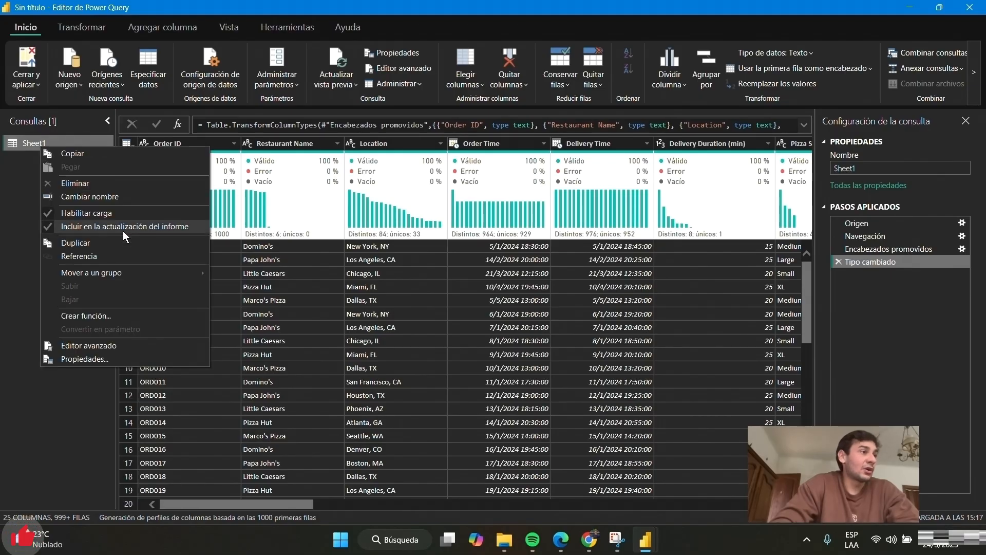
{"action": "left_click", "coordinate": [112, 245]}
{"action": "right_click", "coordinate": [69, 159]}
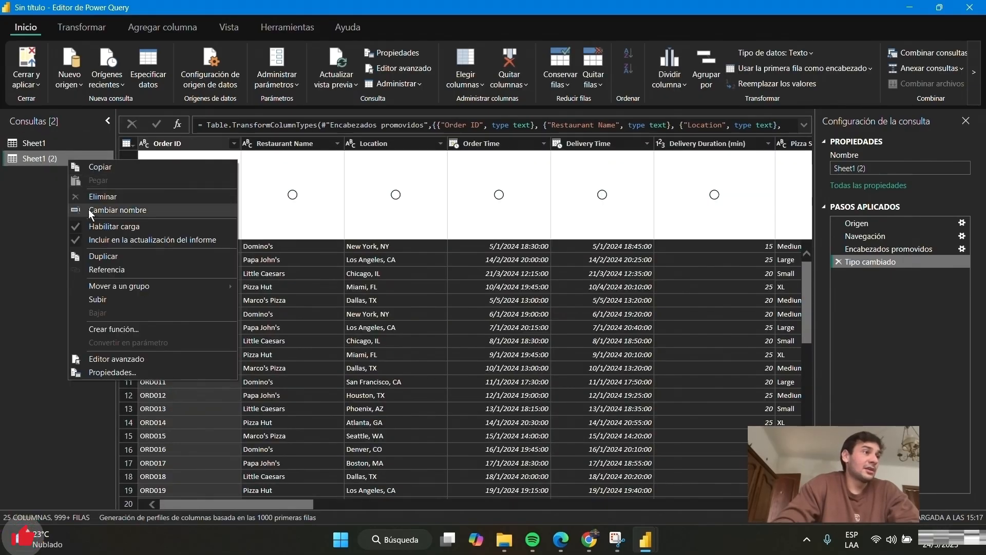
{"action": "left_click", "coordinate": [119, 253]}
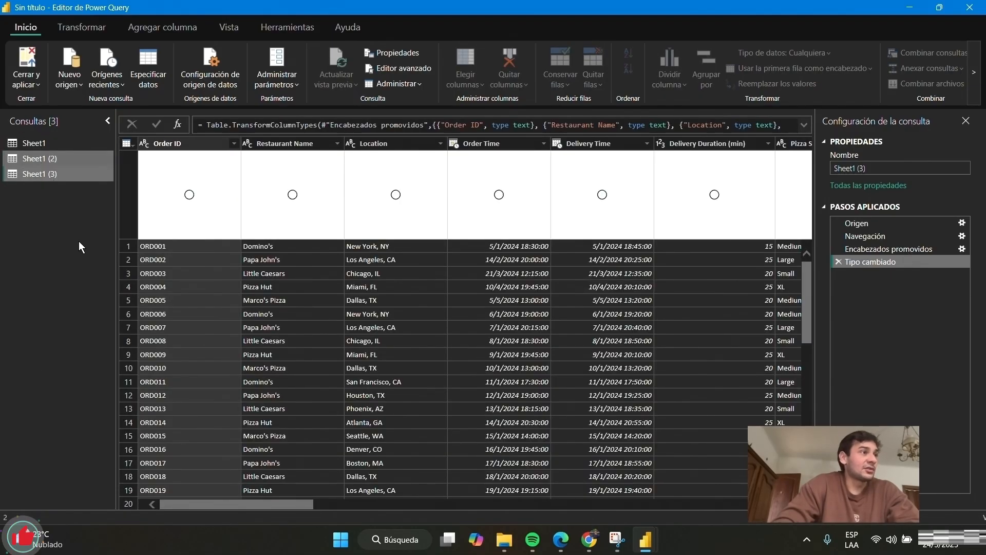
{"action": "right_click", "coordinate": [36, 173]}
{"action": "left_click", "coordinate": [84, 273]}
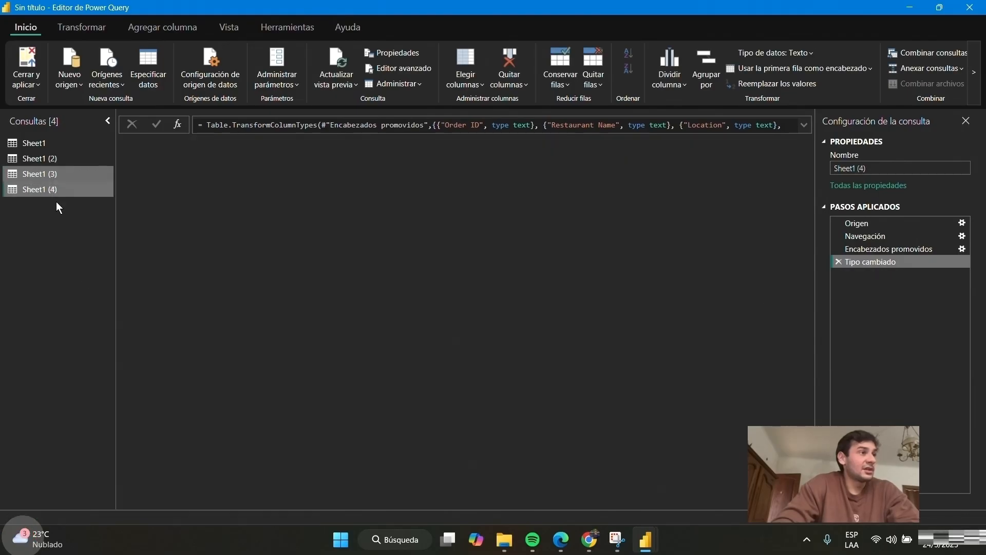
{"action": "right_click", "coordinate": [46, 191]}
{"action": "left_click", "coordinate": [82, 288]}
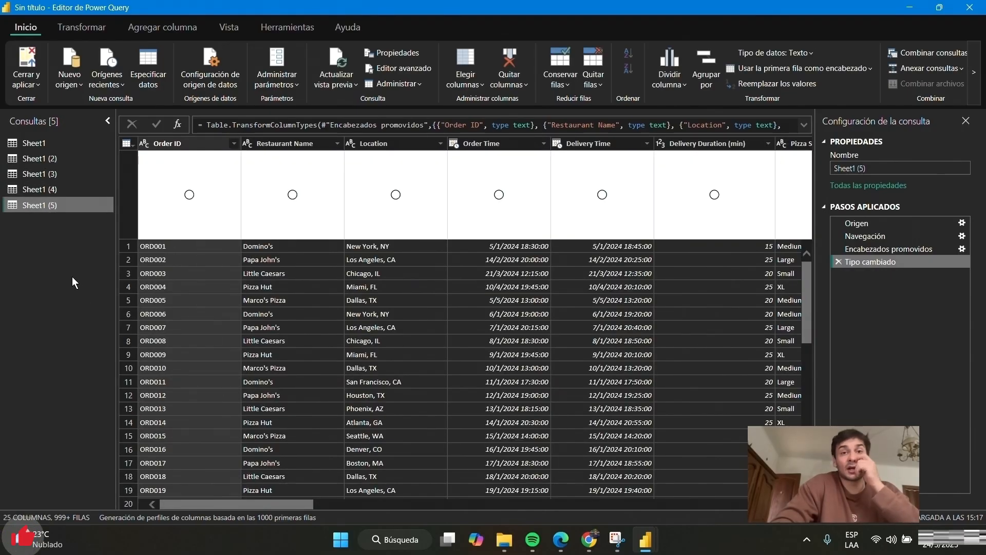
- Rename the first duplicate query, Sheet1 (2), as DimRestaurantUbic
{"action": "right_click", "coordinate": [37, 158]}
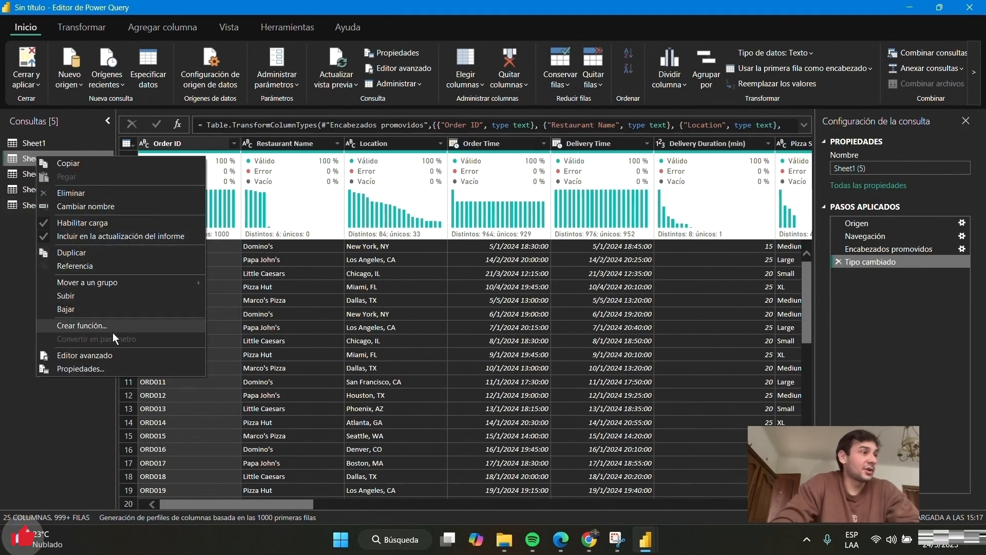
{"action": "left_click", "coordinate": [106, 207]}
{"action": "type", "text": "DIm"}
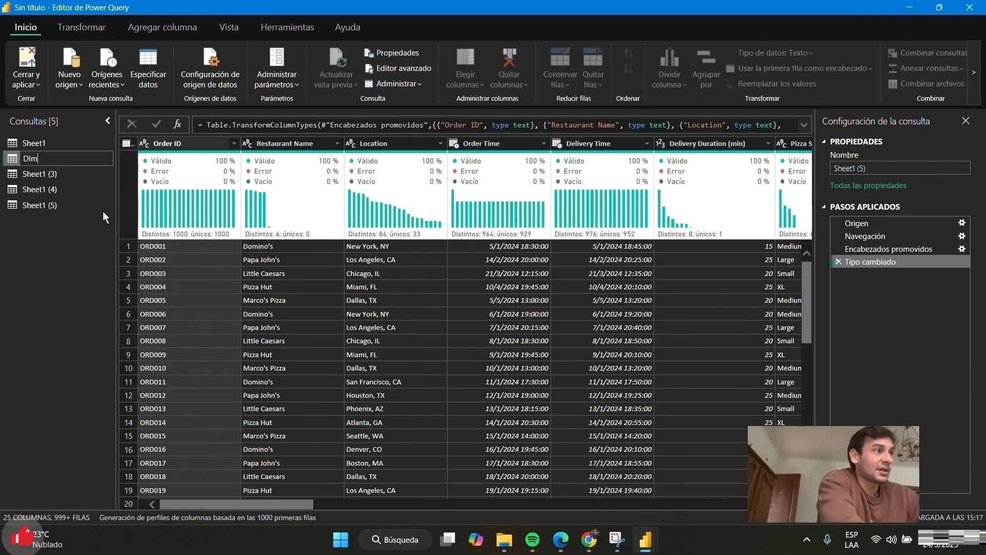
{"action": "key", "text": "BackSpace"}
{"action": "key", "text": "BackSpace"}
{"action": "type", "text": "im"}
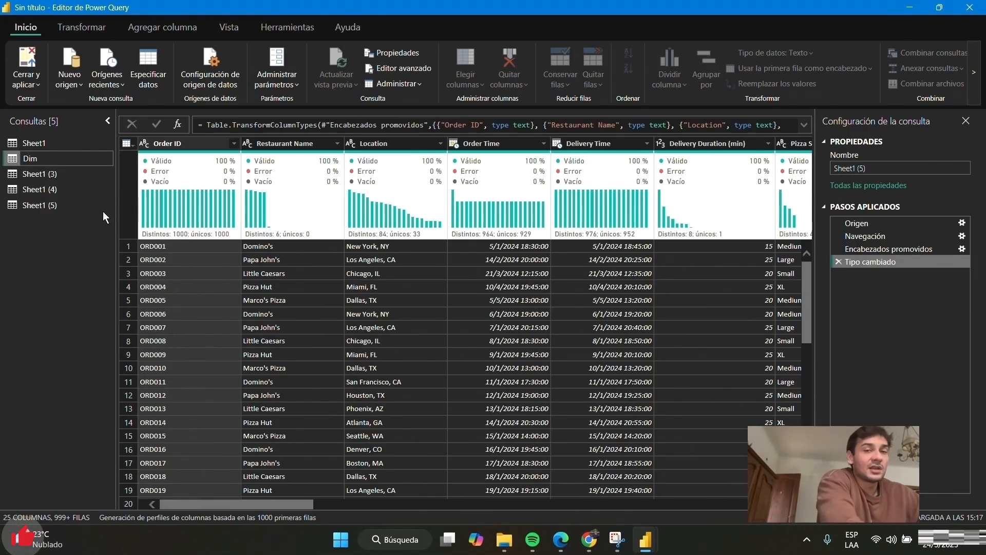
{"action": "type", "text": "Res"}
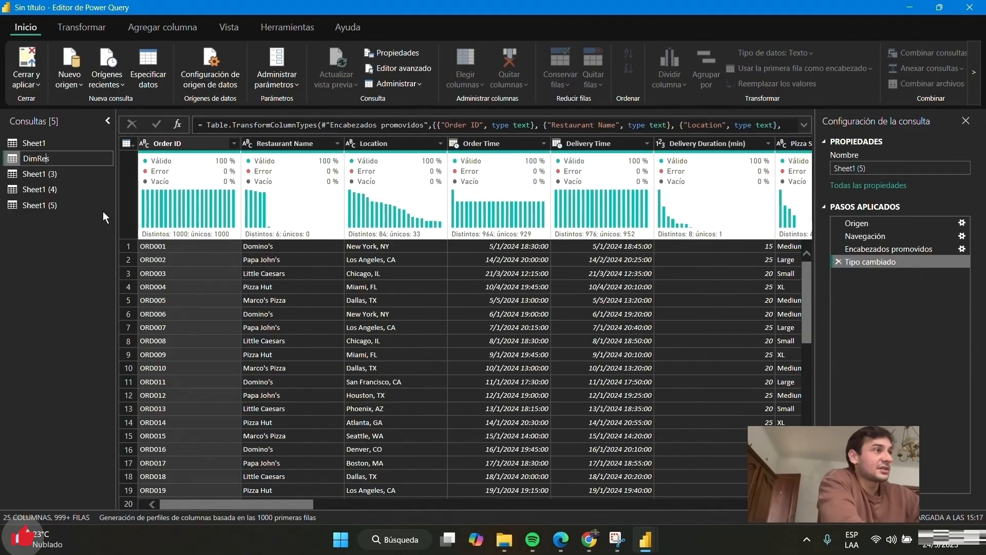
{"action": "type", "text": "tayr"}
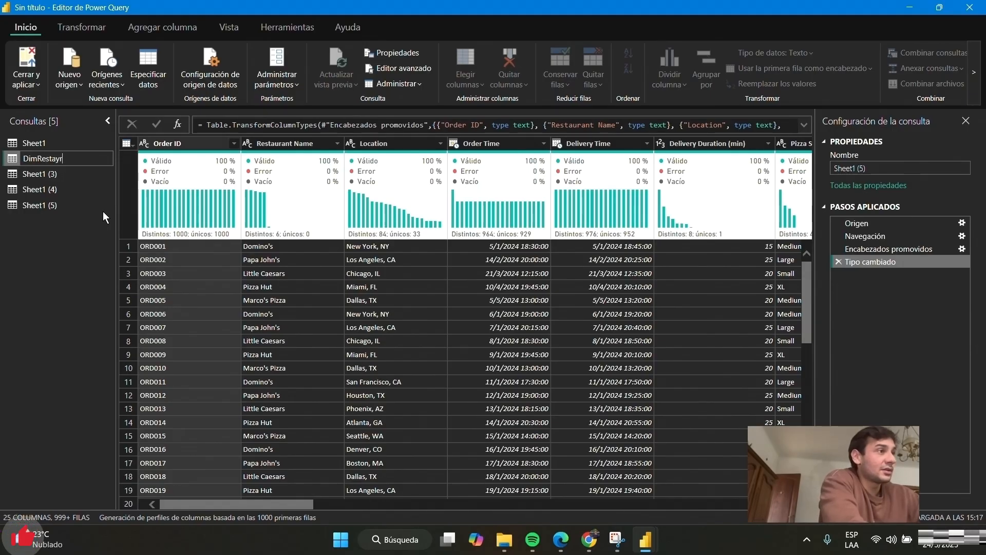
{"action": "key", "text": "BackSpace"}
{"action": "key", "text": "BackSpace"}
{"action": "type", "text": "urante"}
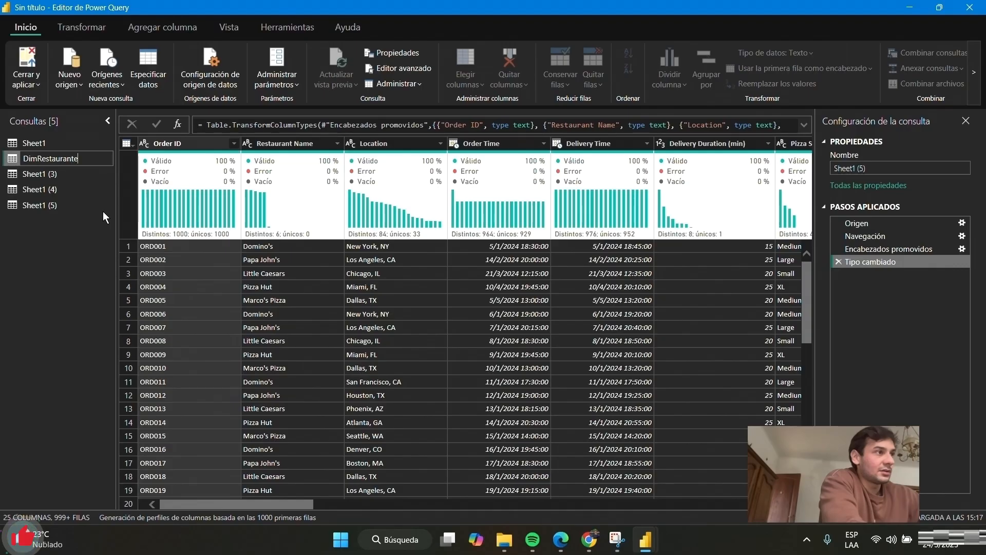
{"action": "key", "text": "BackSpace"}
{"action": "type", "text": "Ubi"}
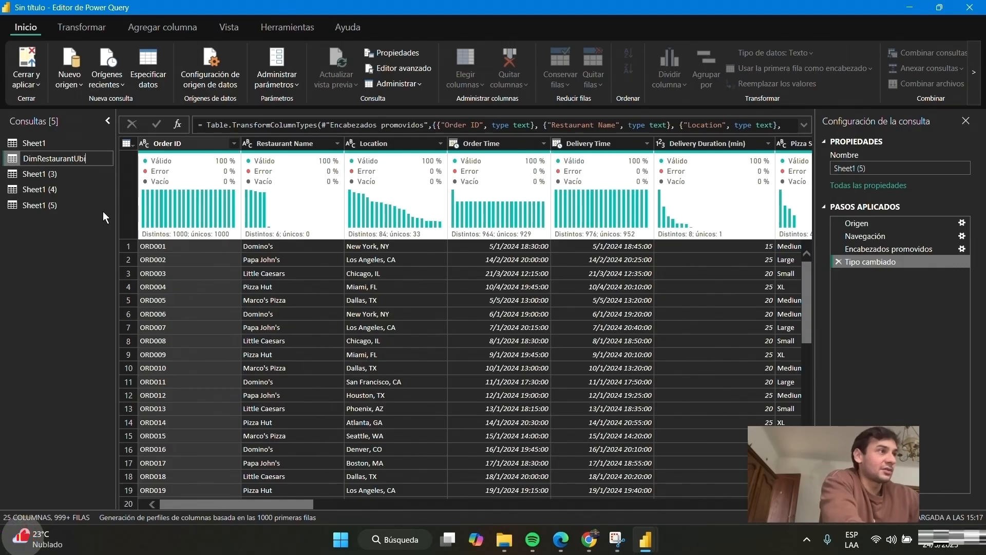
{"action": "type", "text": "c"}
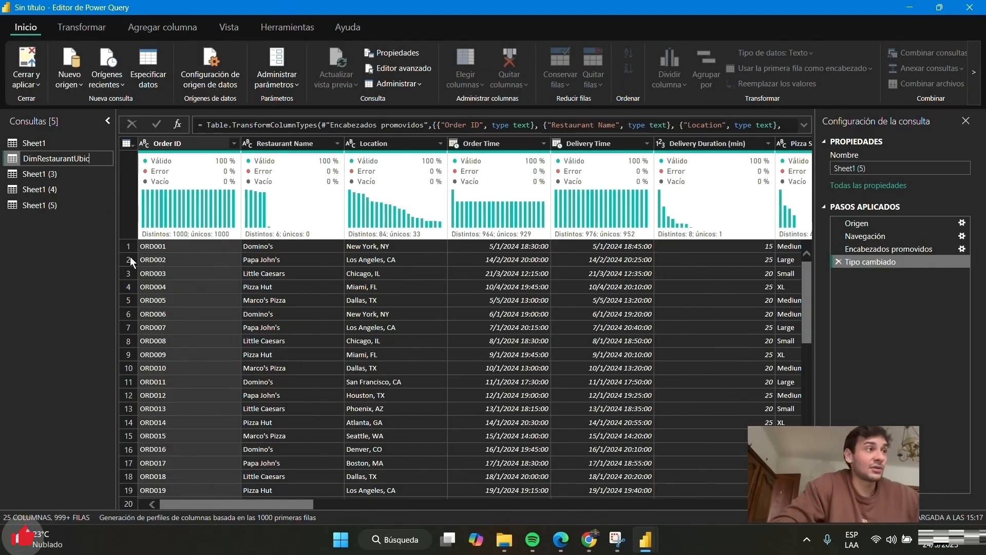
{"action": "key", "text": "Return"}
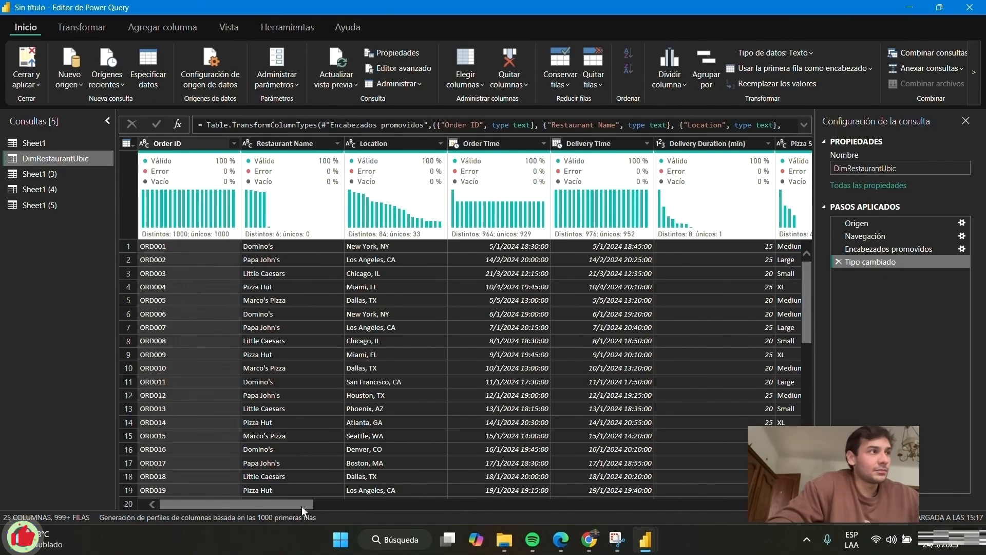
- Rename the Sheet1 (3) query as DimPizzaTipo
{"action": "right_click", "coordinate": [32, 175]}
{"action": "left_click", "coordinate": [111, 226]}
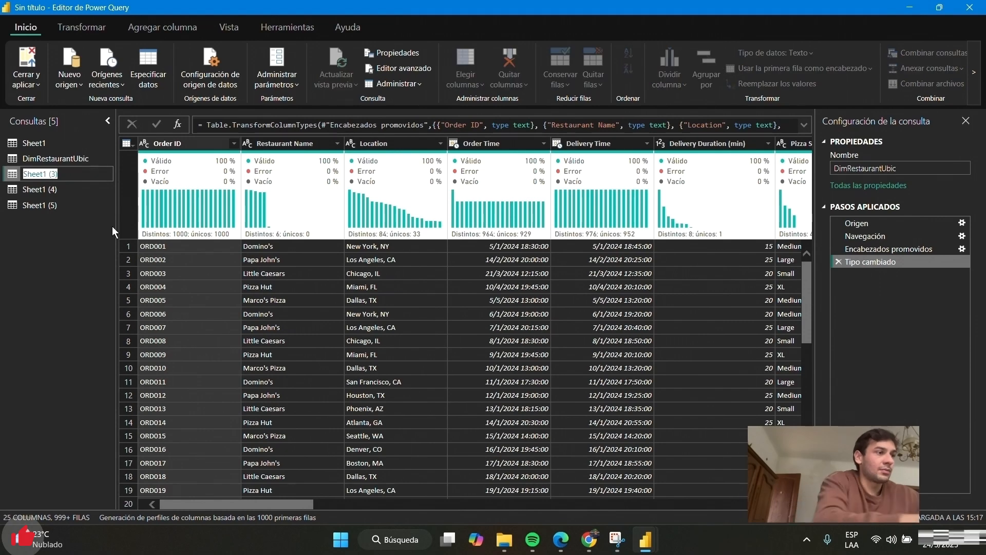
{"action": "type", "text": "DimPiz"}
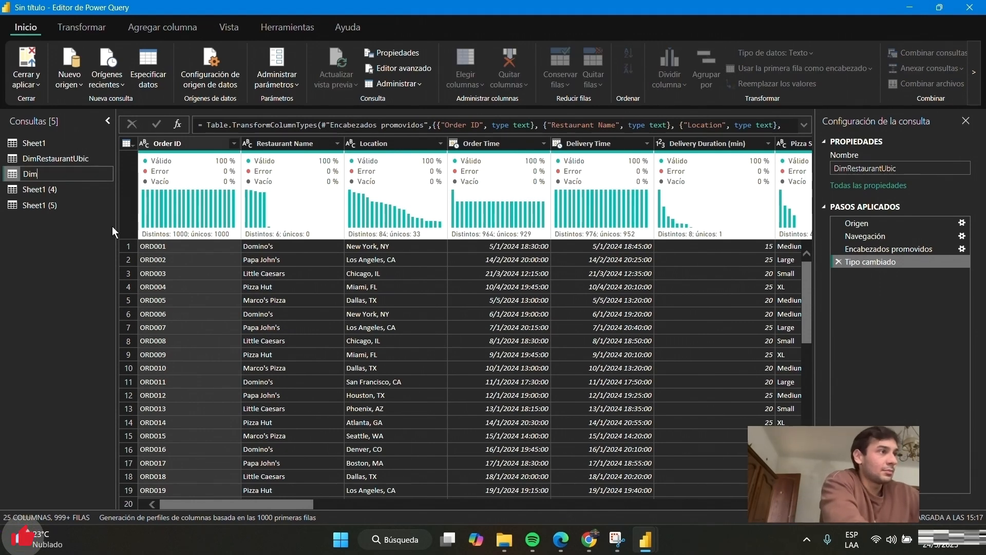
{"action": "type", "text": "za"}
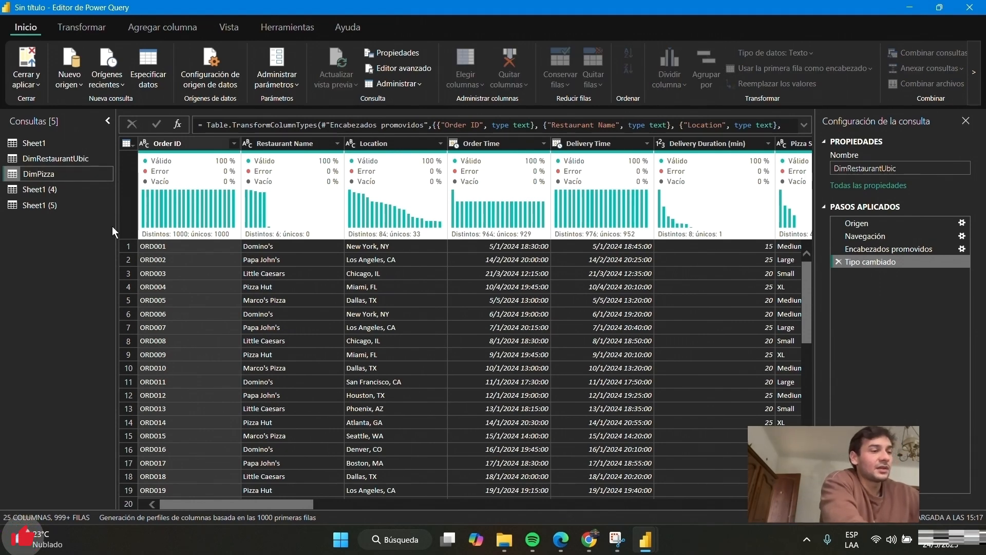
{"action": "type", "text": "Tipo"}
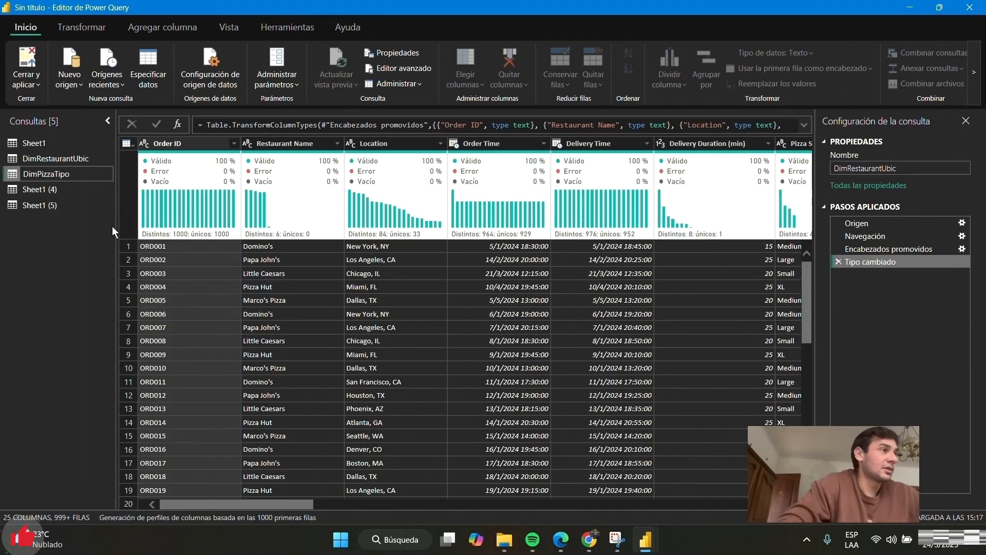
{"action": "key", "text": "Return"}
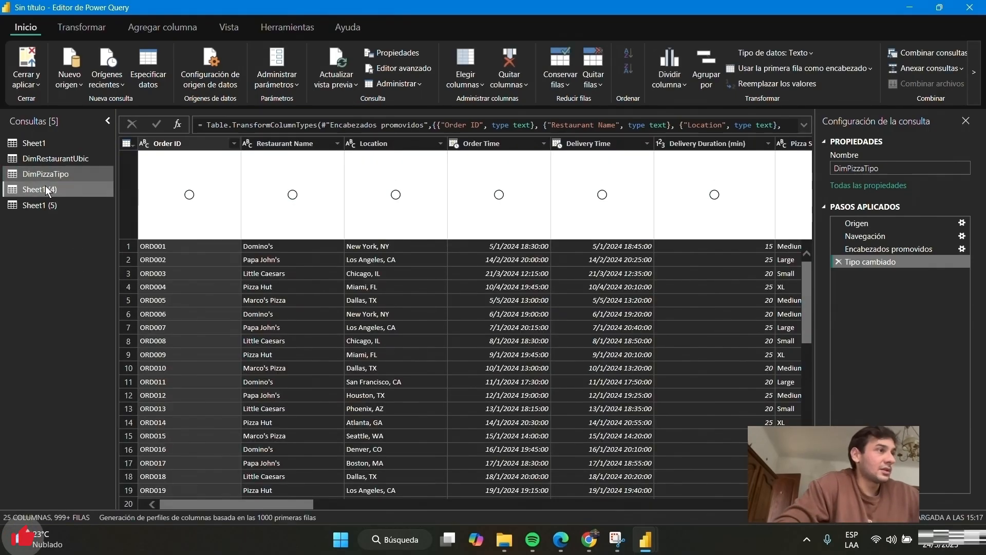
- Rename the Sheet1 (4) query as DimPizzaTamaño
{"action": "right_click", "coordinate": [45, 186]}
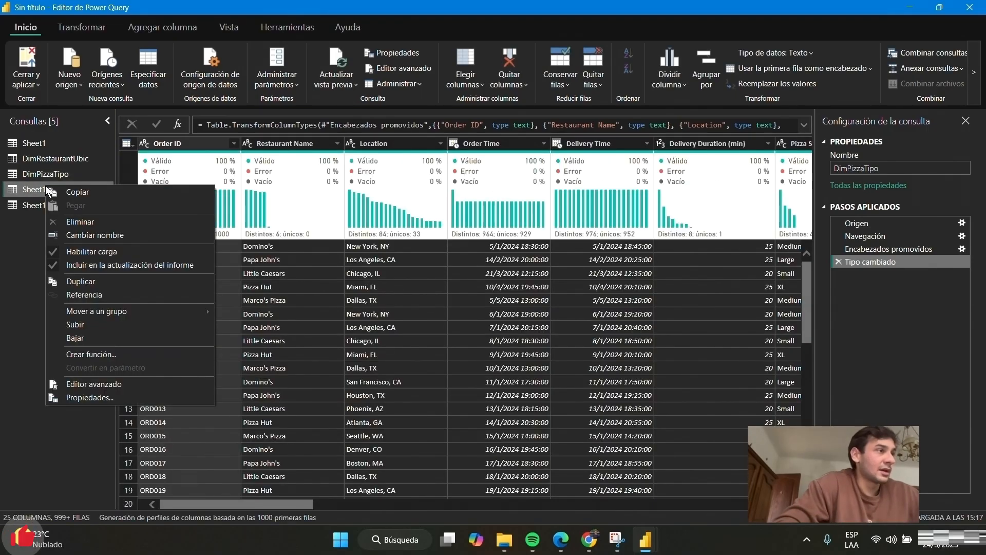
{"action": "left_click", "coordinate": [132, 231]}
{"action": "type", "text": "D"}
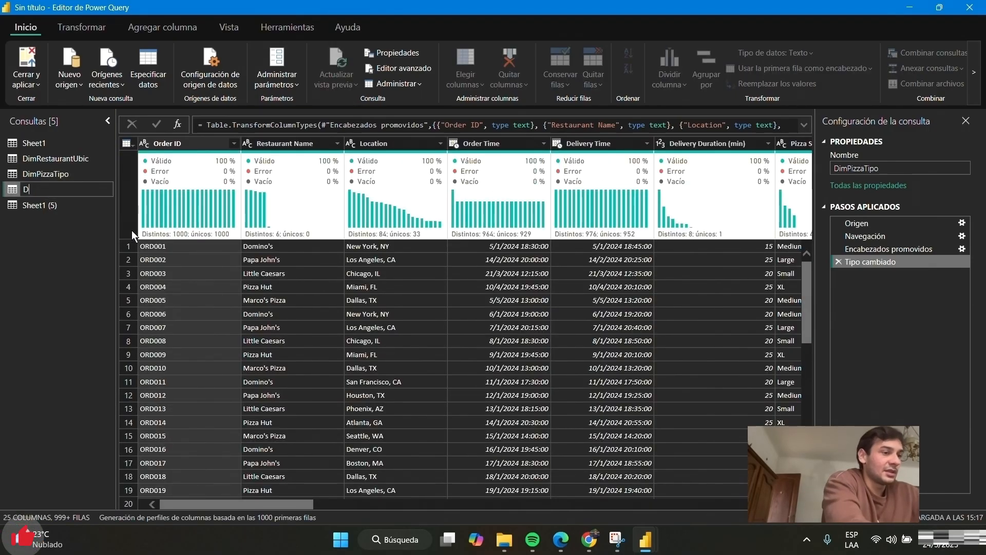
{"action": "type", "text": "imPizz"}
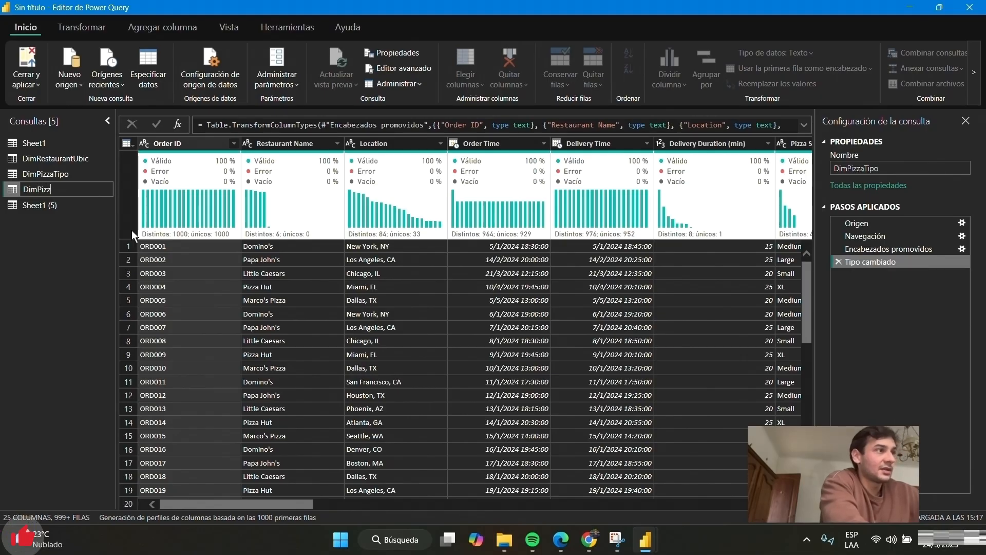
{"action": "type", "text": "aTamaño"}
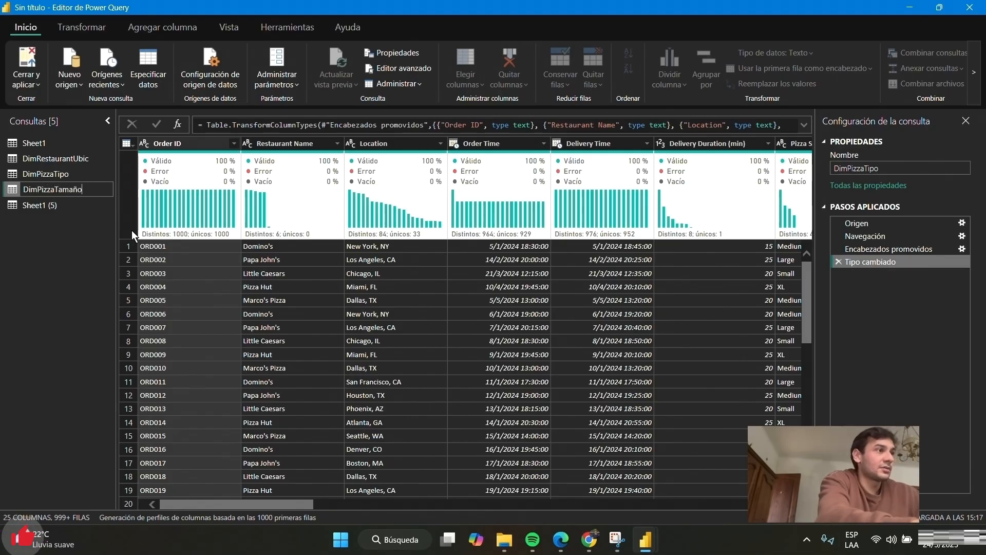
{"action": "key", "text": "Return"}
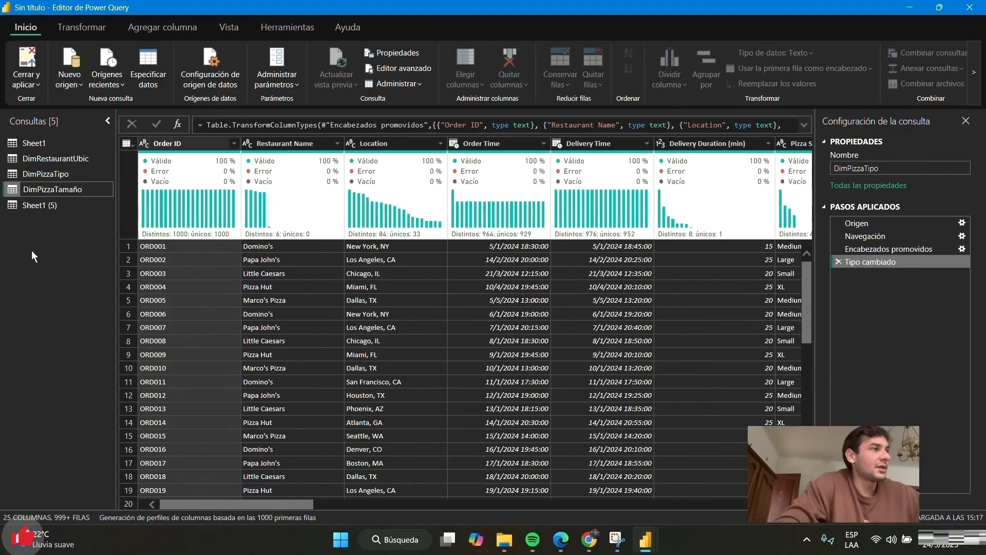
- Rename the last duplicate query, Sheet1 (5), as DimTrafico
{"action": "left_click", "coordinate": [70, 208]}
{"action": "right_click", "coordinate": [48, 207]}
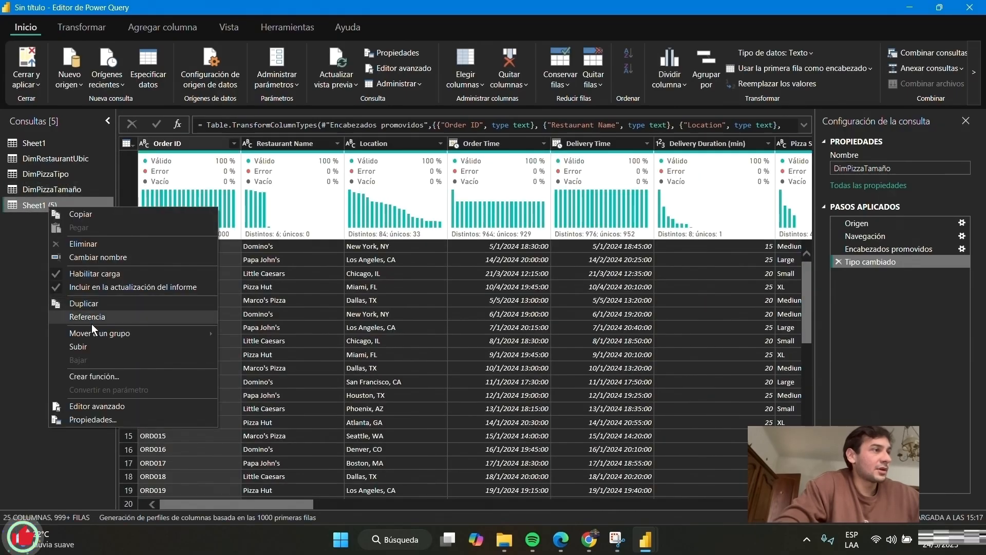
{"action": "left_click", "coordinate": [106, 256]}
{"action": "type", "text": "Dim"}
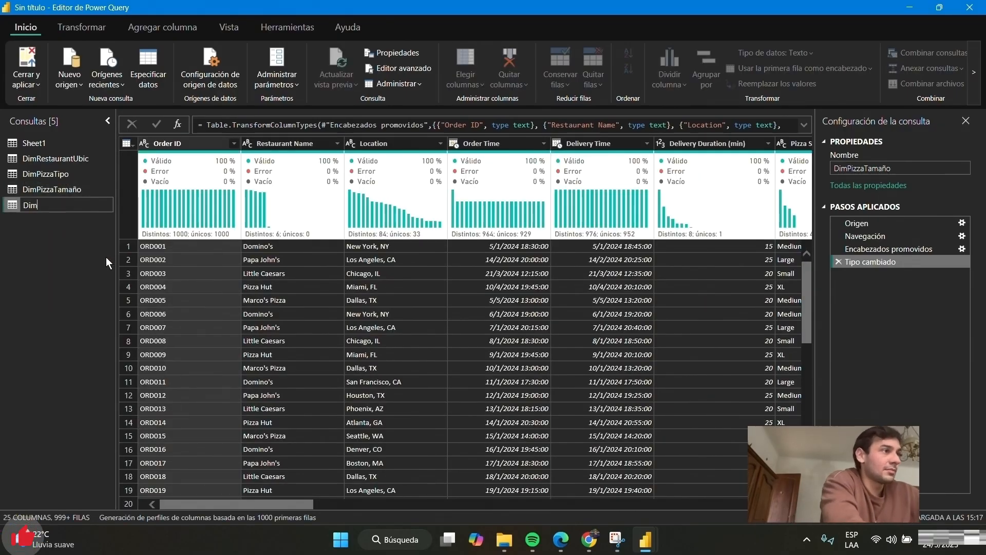
{"action": "type", "text": "Tra"}
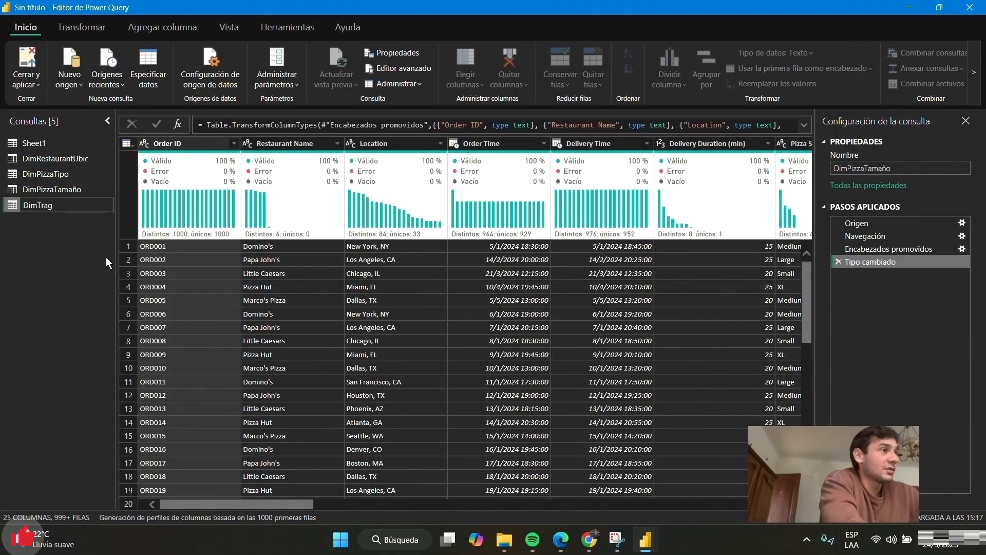
{"action": "type", "text": "fico"}
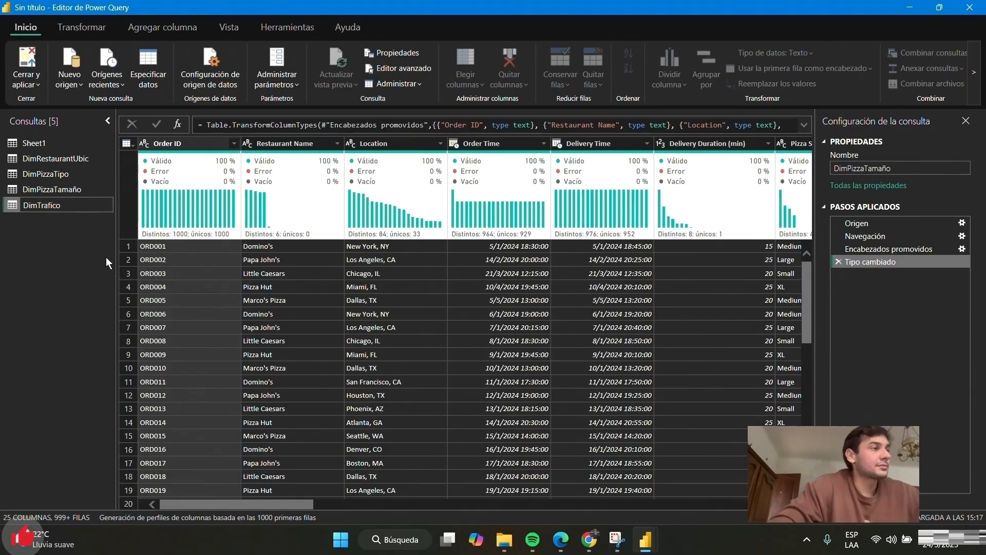
{"action": "key", "text": "Return"}
- Duplicate the DimTrafico query and rename the copy as DimMetododePago
{"action": "right_click", "coordinate": [65, 206]}
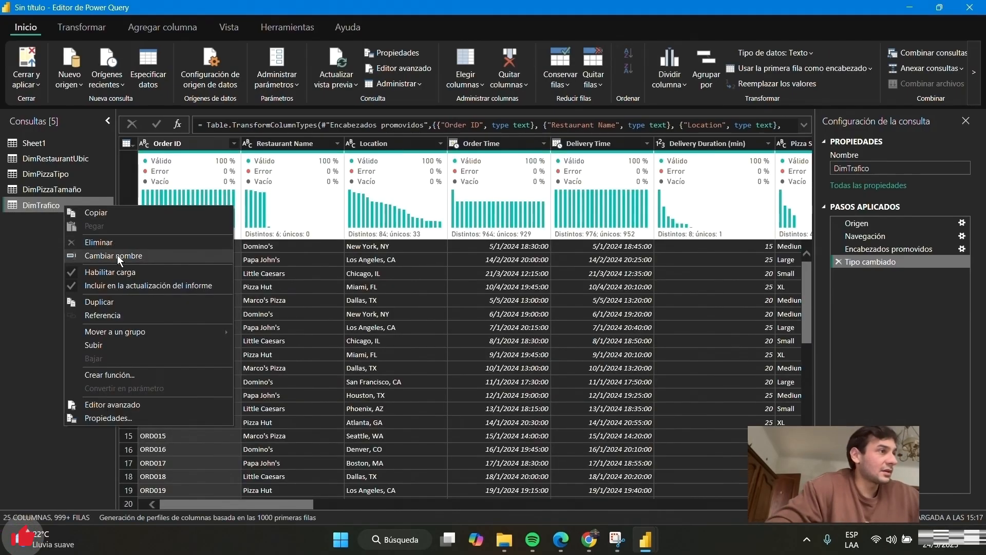
{"action": "left_click", "coordinate": [103, 302]}
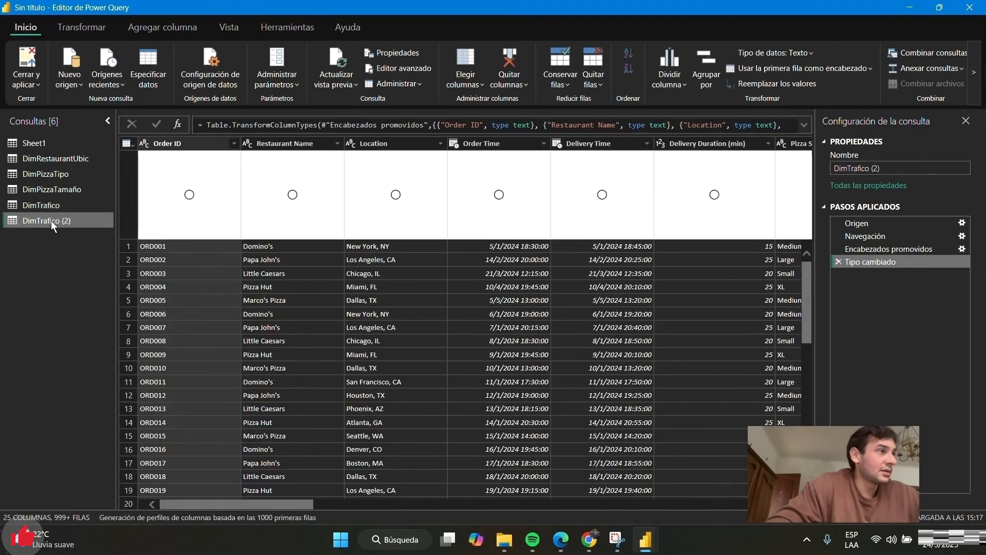
{"action": "right_click", "coordinate": [51, 220]}
{"action": "left_click", "coordinate": [100, 269]}
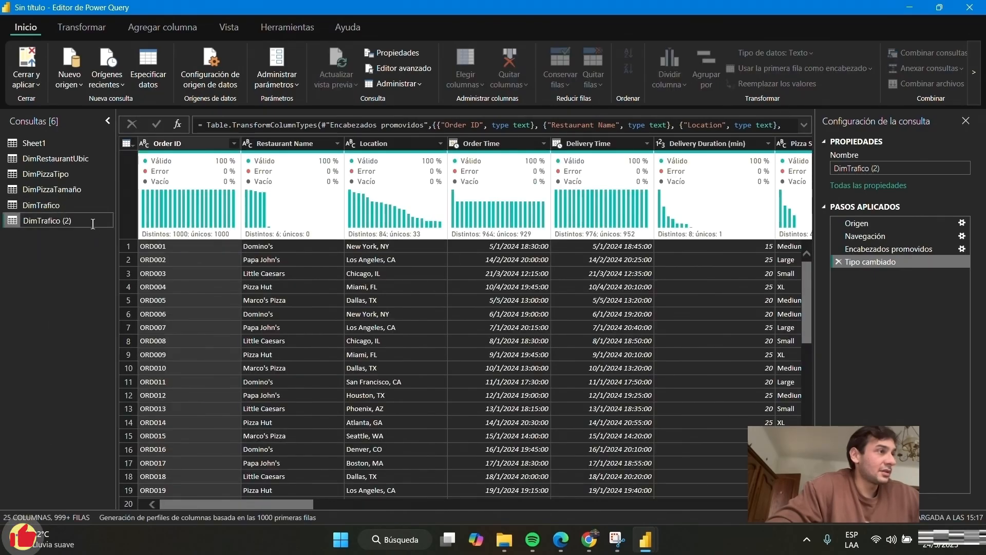
{"action": "left_click", "coordinate": [42, 221]}
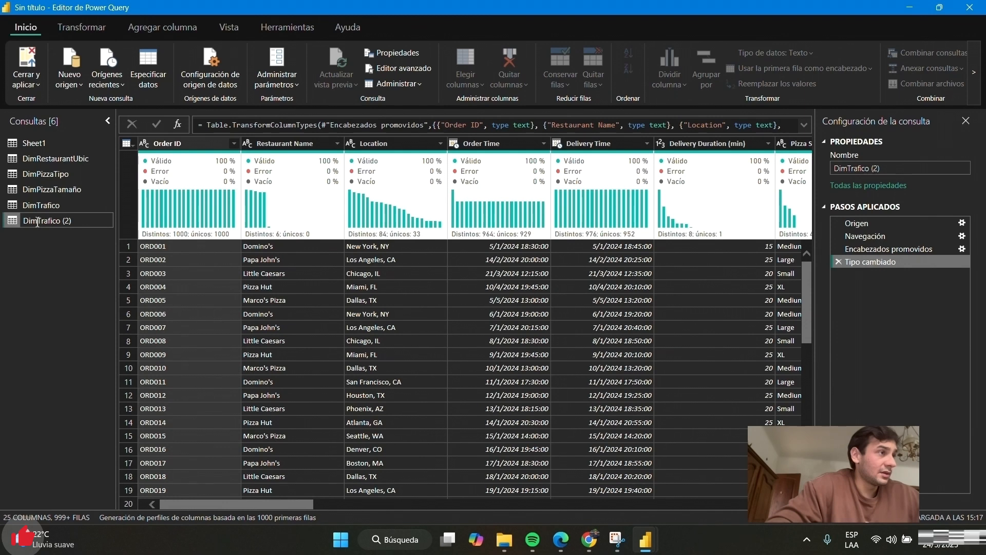
{"action": "key", "text": "End"}
{"action": "key", "text": "BackSpace"}
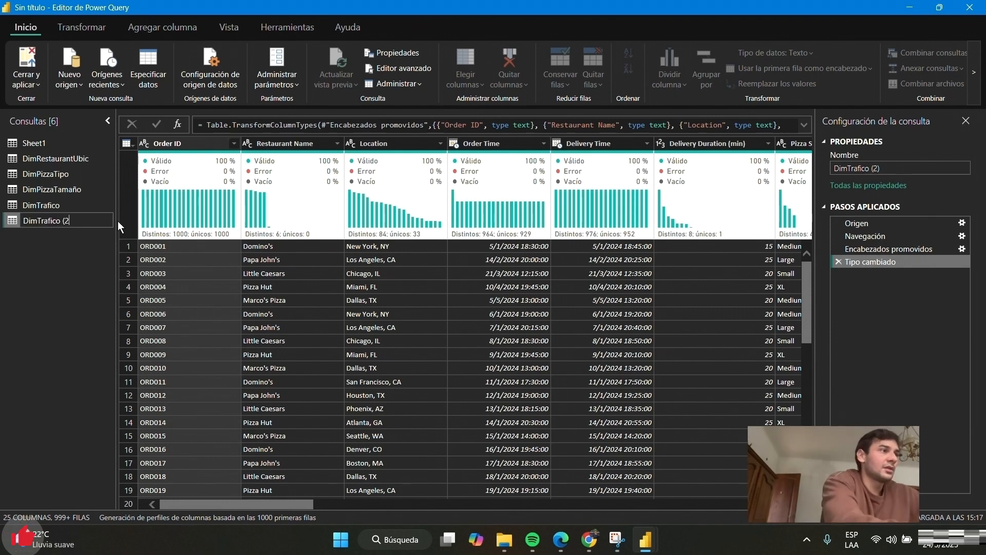
{"action": "key", "text": "BackSpace"}
{"action": "key", "text": "BackSpace"}
{"action": "key", "text": "BackSpace"}
{"action": "key", "text": "BackSpace"}
{"action": "key", "text": "BackSpace"}
{"action": "key", "text": "BackSpace"}
{"action": "key", "text": "BackSpace"}
{"action": "key", "text": "BackSpace"}
{"action": "key", "text": "BackSpace"}
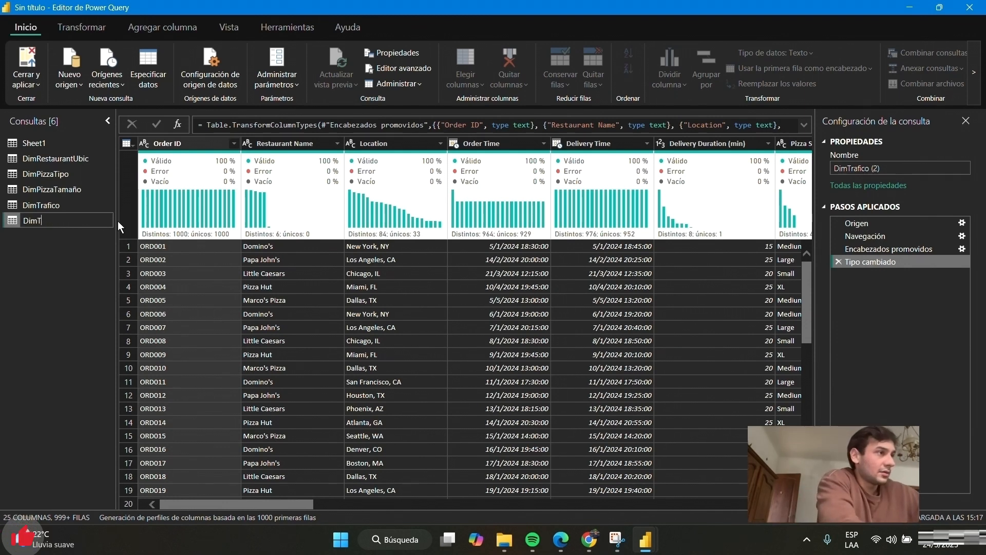
{"action": "key", "text": "BackSpace"}
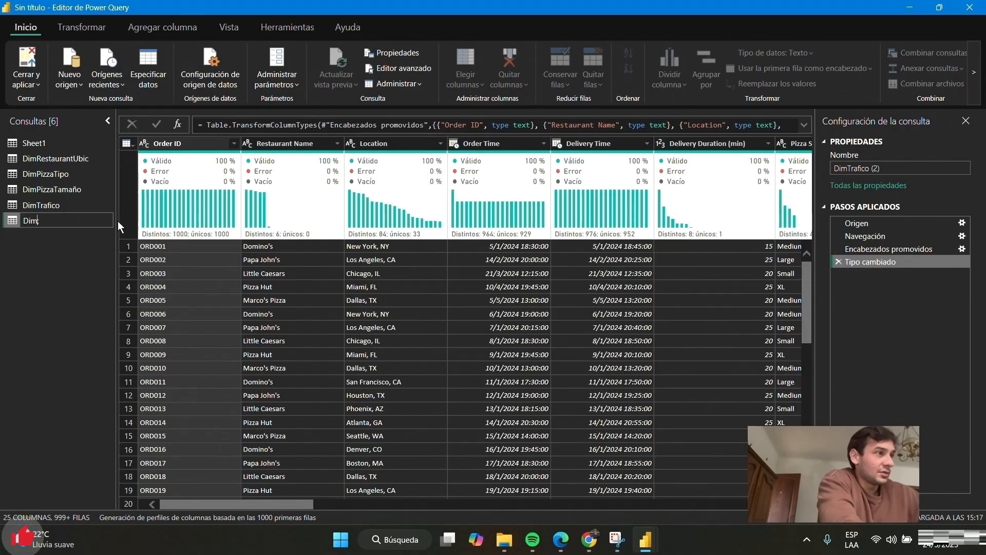
{"action": "type", "text": "Metodo d"}
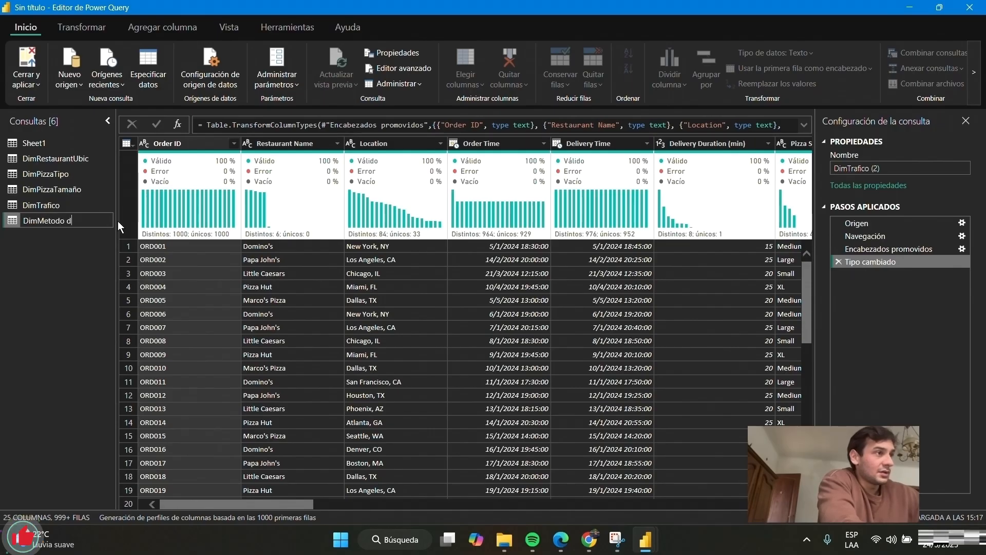
{"action": "type", "text": "e"}
{"action": "key", "text": "BackSpace"}
{"action": "key", "text": "BackSpace"}
{"action": "key", "text": "BackSpace"}
{"action": "type", "text": "de"}
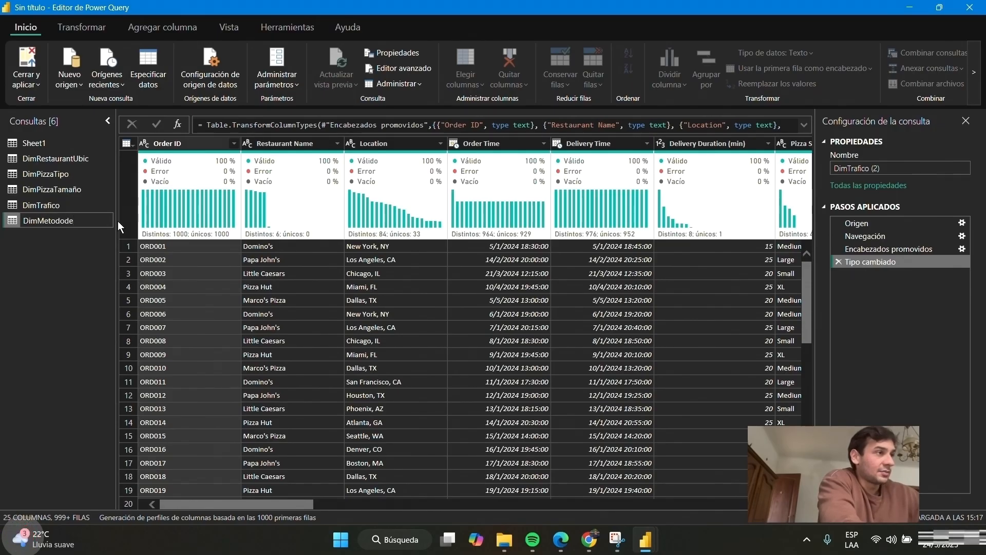
{"action": "type", "text": "Pago"}
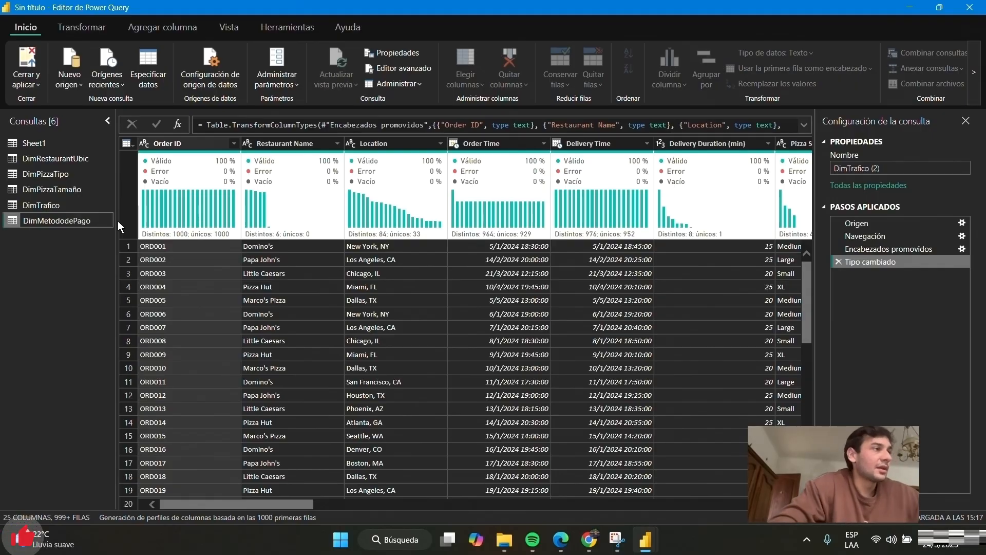
{"action": "key", "text": "Return"}
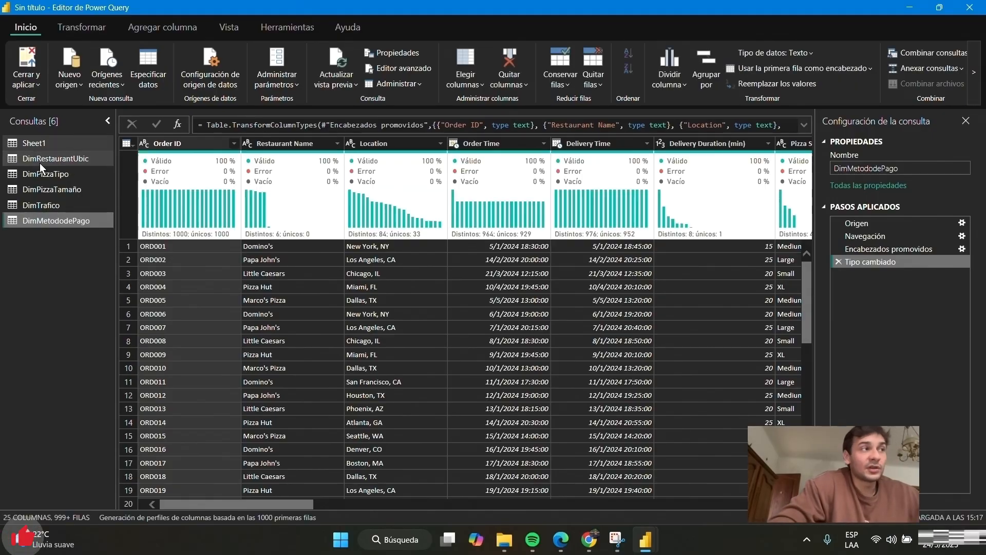
- Rename the original Sheet1 query as FactOrdenes to make it the fact table
{"action": "left_click", "coordinate": [28, 143]}
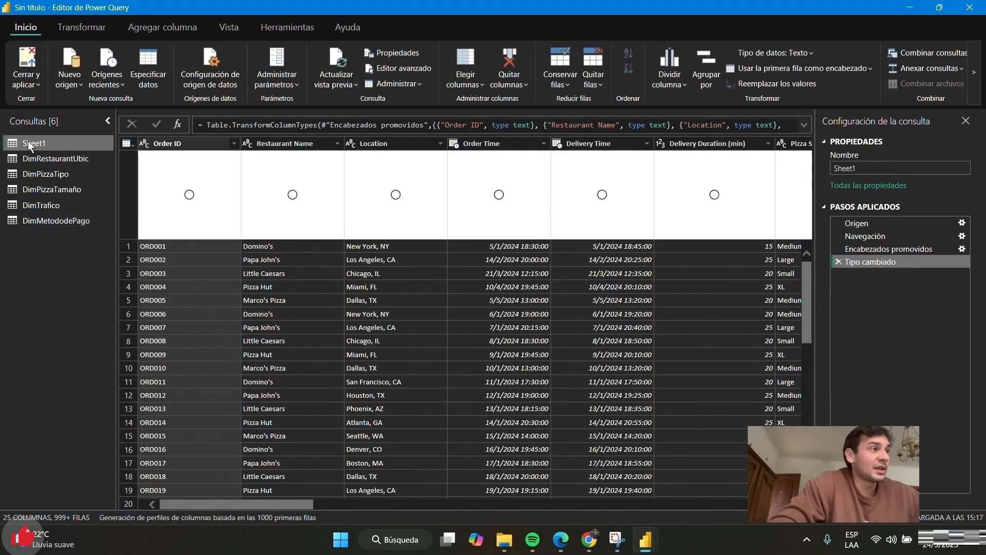
{"action": "right_click", "coordinate": [28, 143]}
{"action": "left_click", "coordinate": [115, 191]}
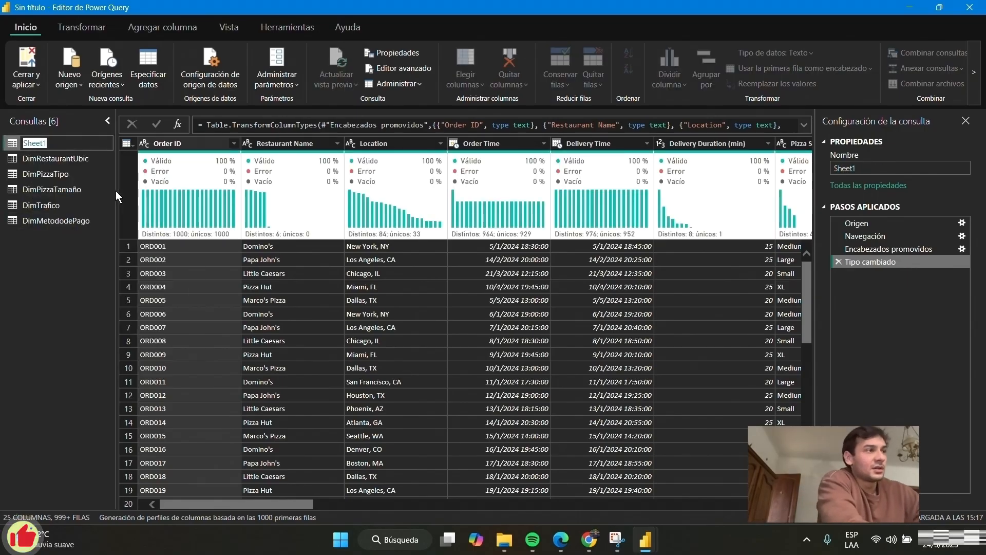
{"action": "type", "text": "Fact"}
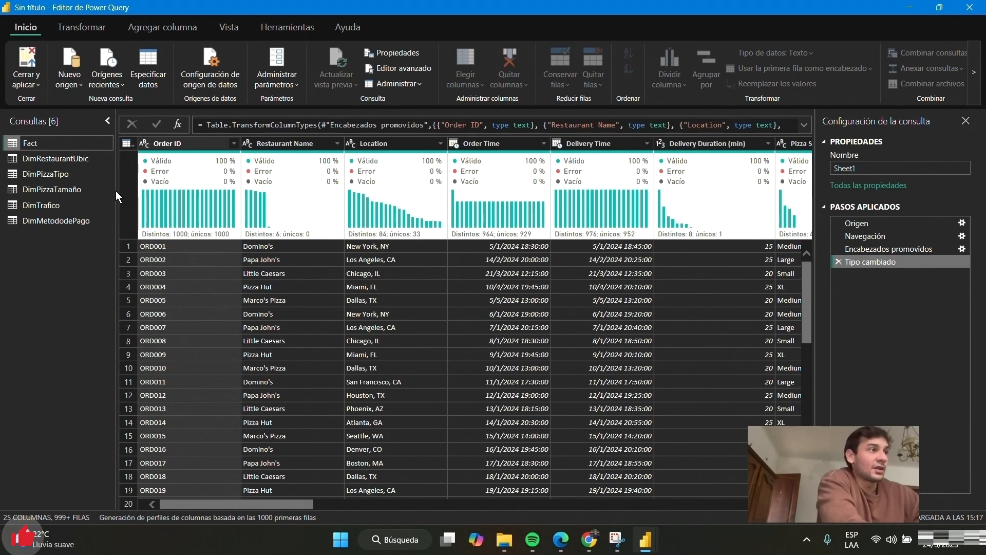
{"action": "type", "text": "Ordenes"}
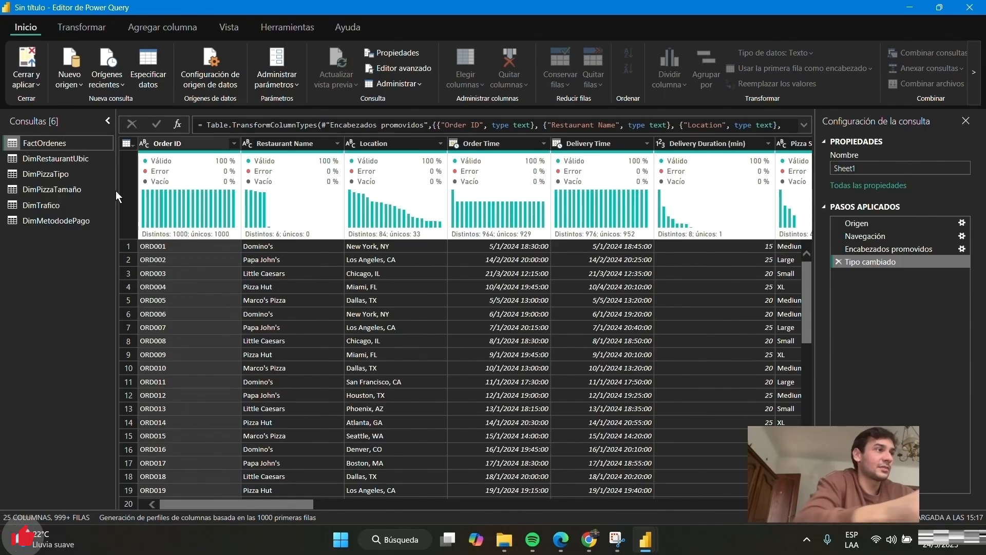
{"action": "left_click", "coordinate": [35, 298]}
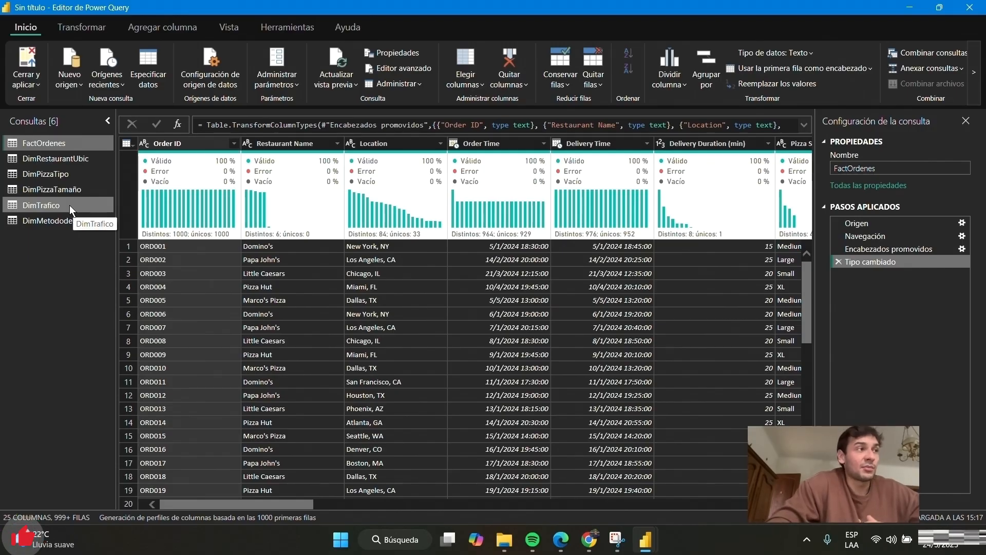
- Look through the dimension queries from DimRestaurantUbic to DimMetododePago, and inspect the Delivery Duration (min) column in FactOrdenes
{"action": "left_click", "coordinate": [85, 158]}
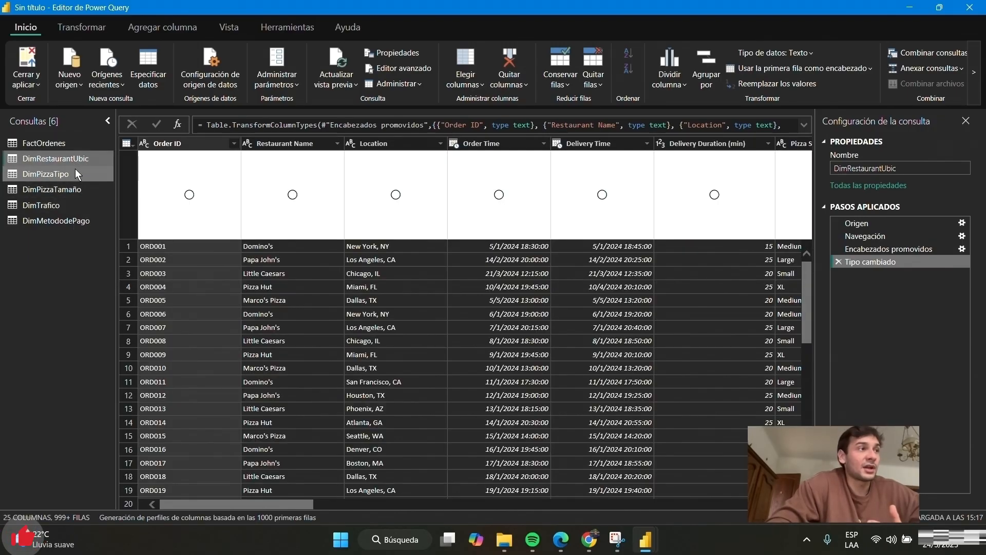
{"action": "left_click", "coordinate": [72, 174]}
{"action": "left_click", "coordinate": [71, 189]}
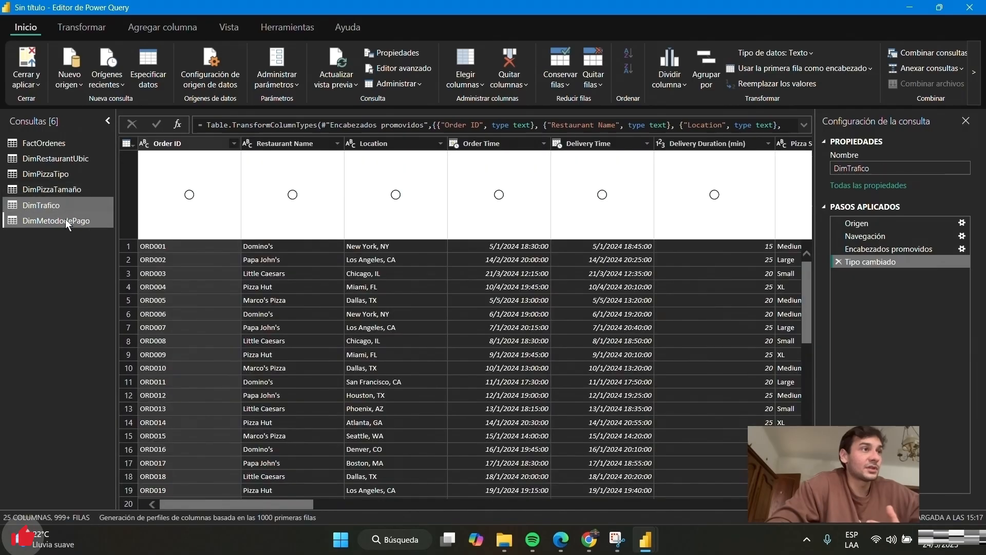
{"action": "left_click", "coordinate": [65, 220]}
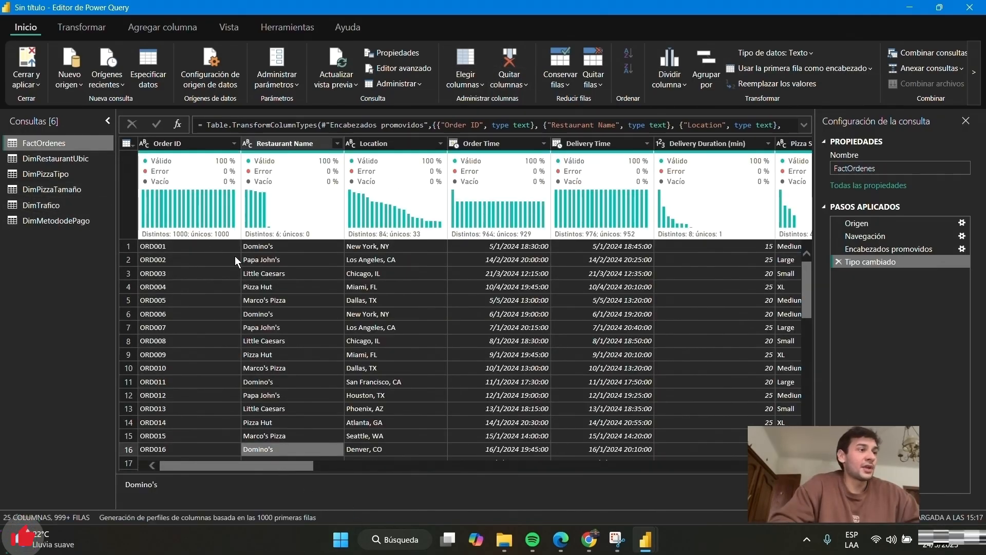
{"action": "left_click_drag", "start_coordinate": [304, 469], "coordinate": [283, 443]}
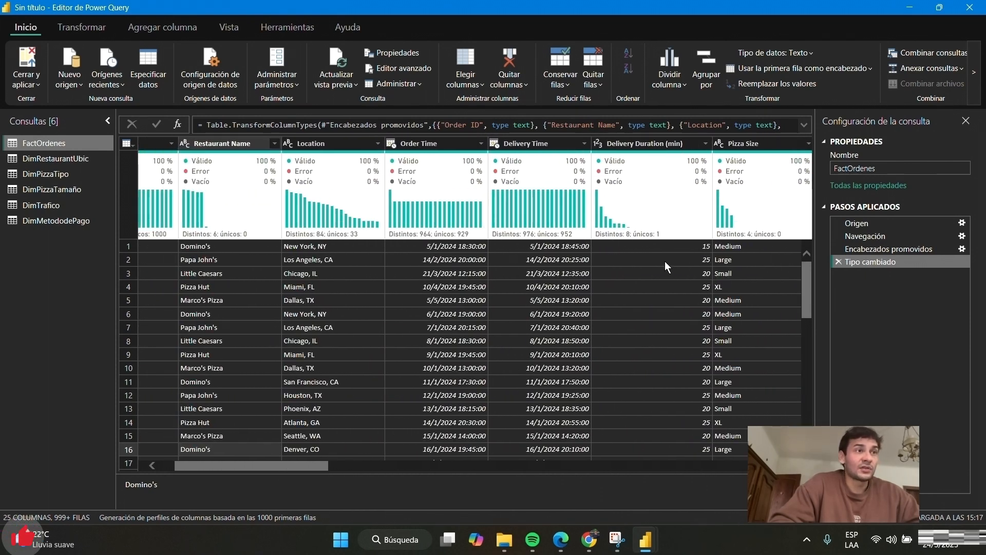
{"action": "left_click", "coordinate": [661, 247]}
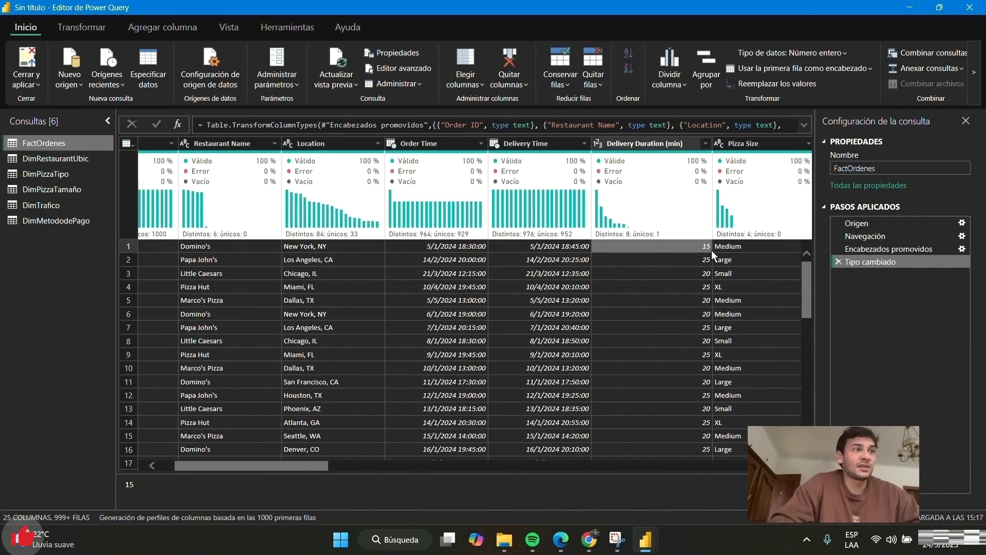
- In FactOrdenes, compare the Order Time and Delivery Time columns with Delivery Duration (min), and examine the Is Weekend column
{"action": "left_click", "coordinate": [467, 249]}
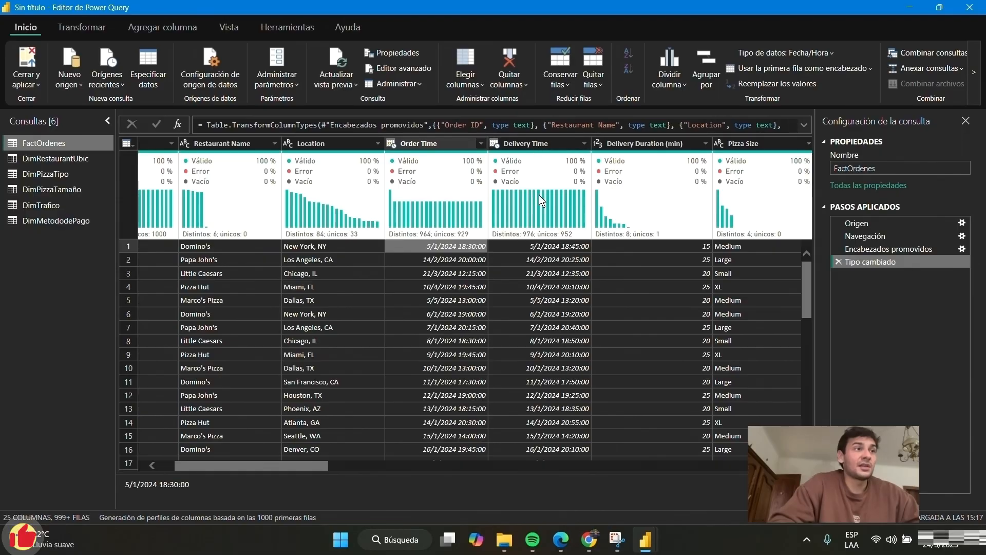
{"action": "left_click", "coordinate": [519, 258]}
{"action": "left_click", "coordinate": [458, 249]}
{"action": "left_click", "coordinate": [528, 248]}
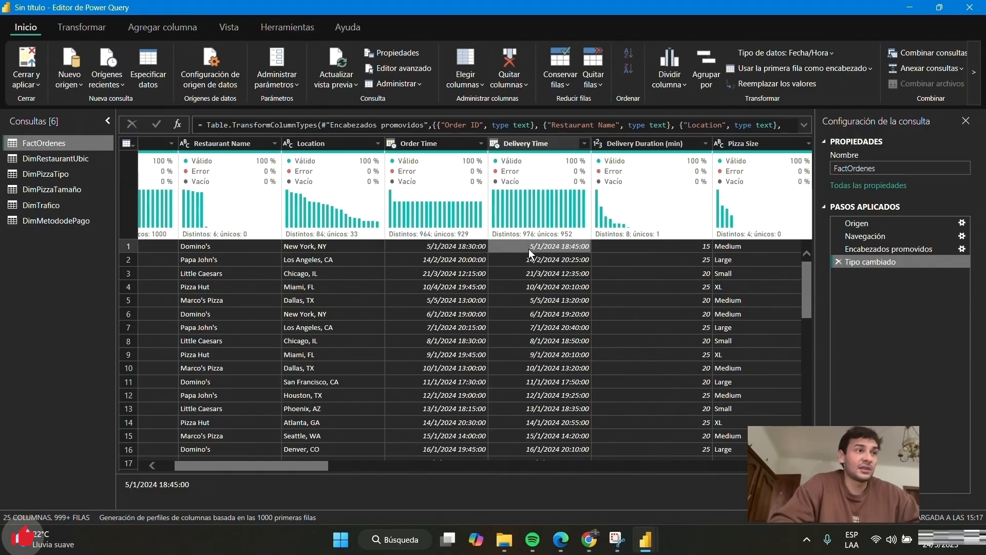
{"action": "left_click", "coordinate": [652, 246]}
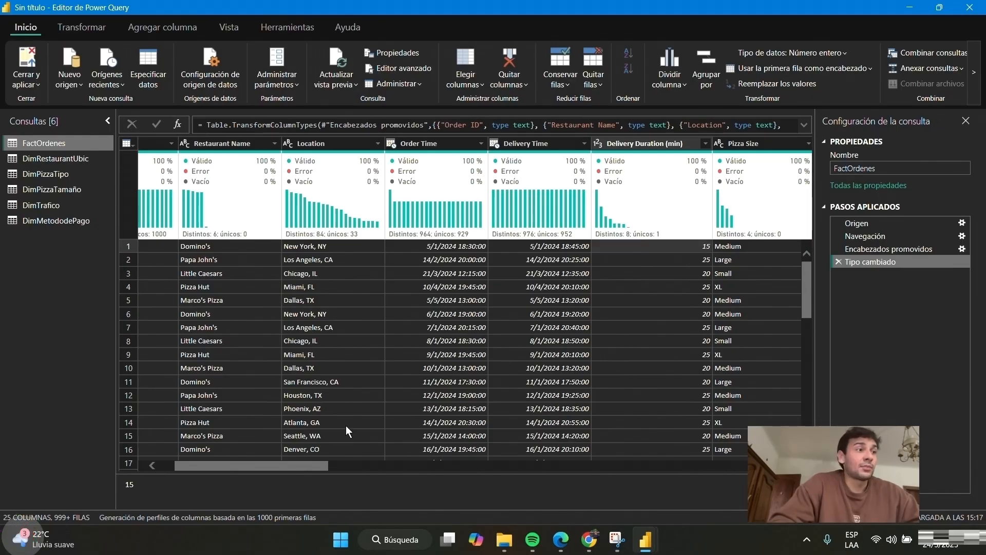
{"action": "left_click_drag", "start_coordinate": [308, 467], "coordinate": [560, 467]}
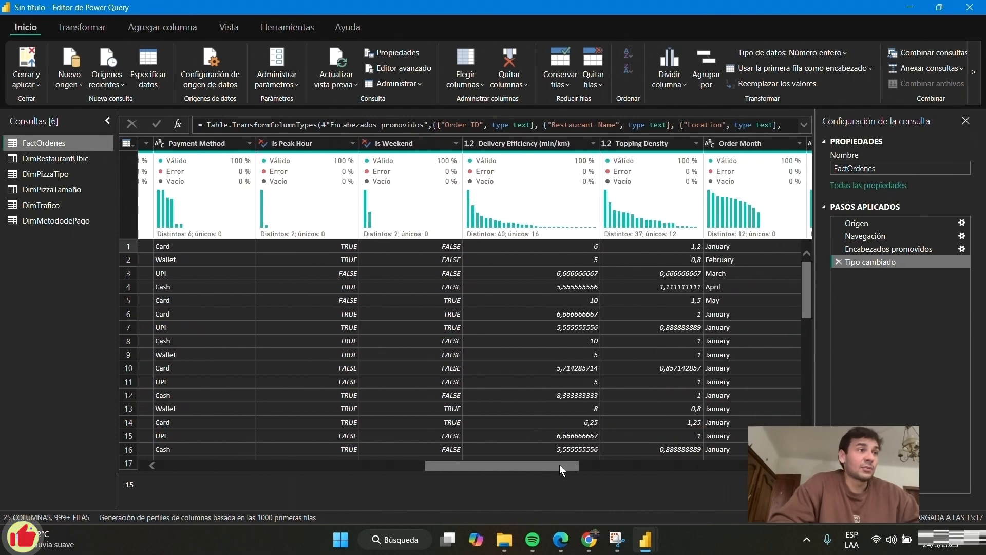
{"action": "left_click", "coordinate": [432, 259]}
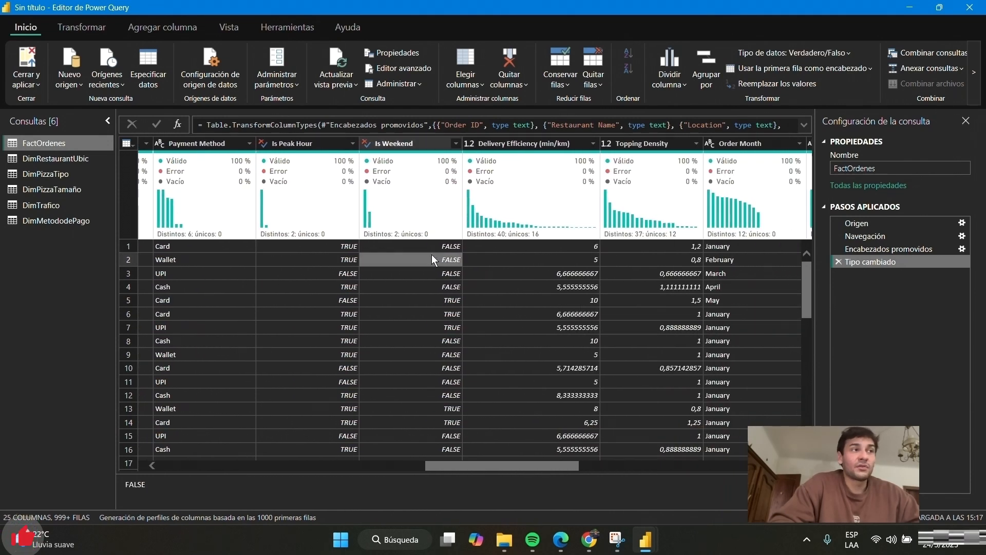
{"action": "left_click", "coordinate": [395, 144]}
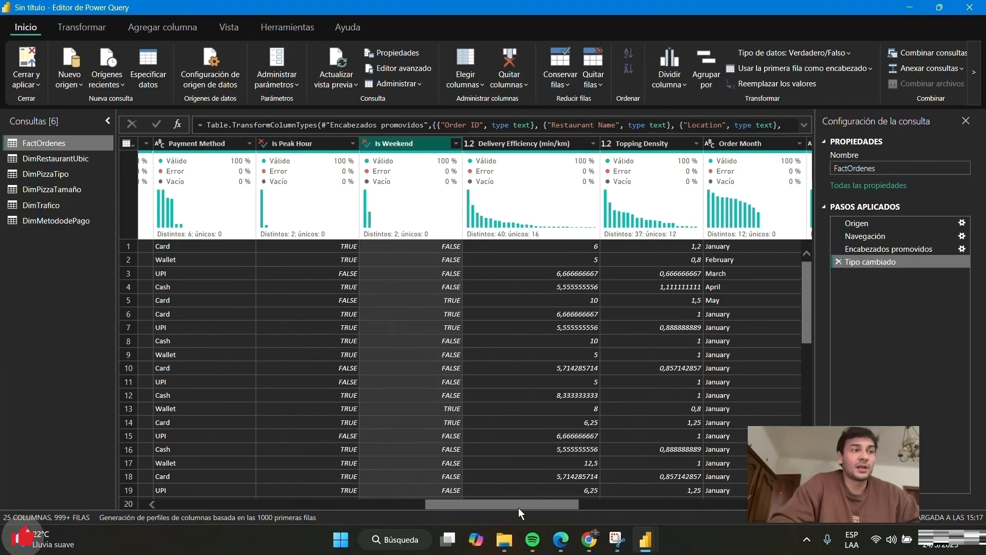
- Examine the Is Delayed values down the rows of FactOrdenes, along with the Delay (min) and neighbouring calculated columns
{"action": "left_click_drag", "start_coordinate": [528, 501], "coordinate": [666, 494]}
{"action": "scroll", "coordinate": [683, 491], "scroll_direction": "right", "scroll_amount": 5}
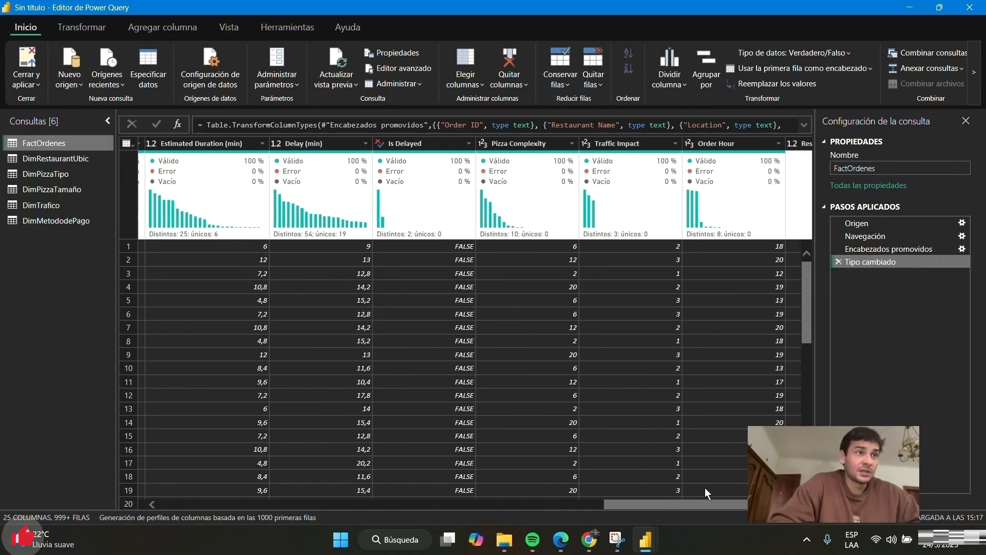
{"action": "scroll", "coordinate": [734, 484], "scroll_direction": "left", "scroll_amount": 3}
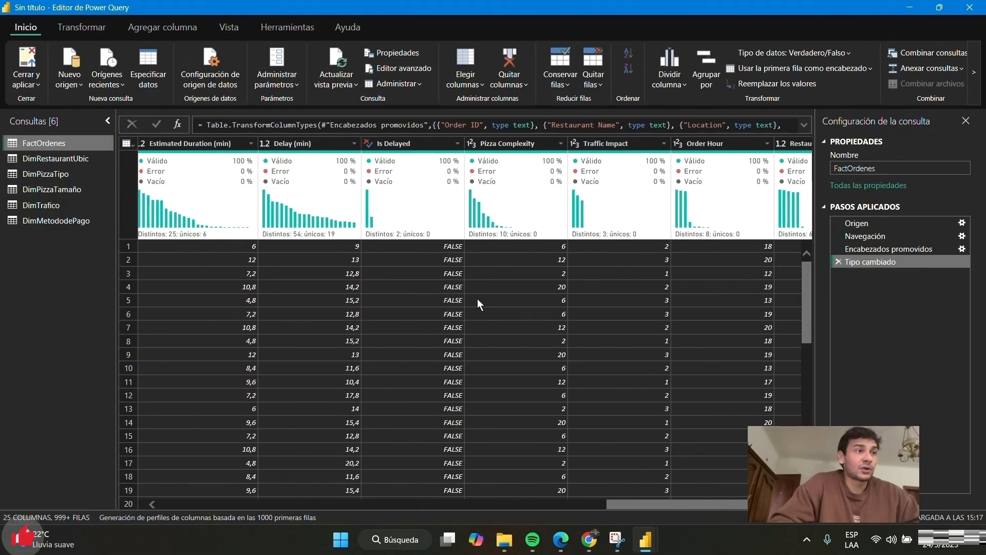
{"action": "left_click", "coordinate": [431, 238]}
{"action": "scroll", "coordinate": [431, 242], "scroll_direction": "left", "scroll_amount": 2}
{"action": "scroll", "coordinate": [580, 266], "scroll_direction": "down", "scroll_amount": 6}
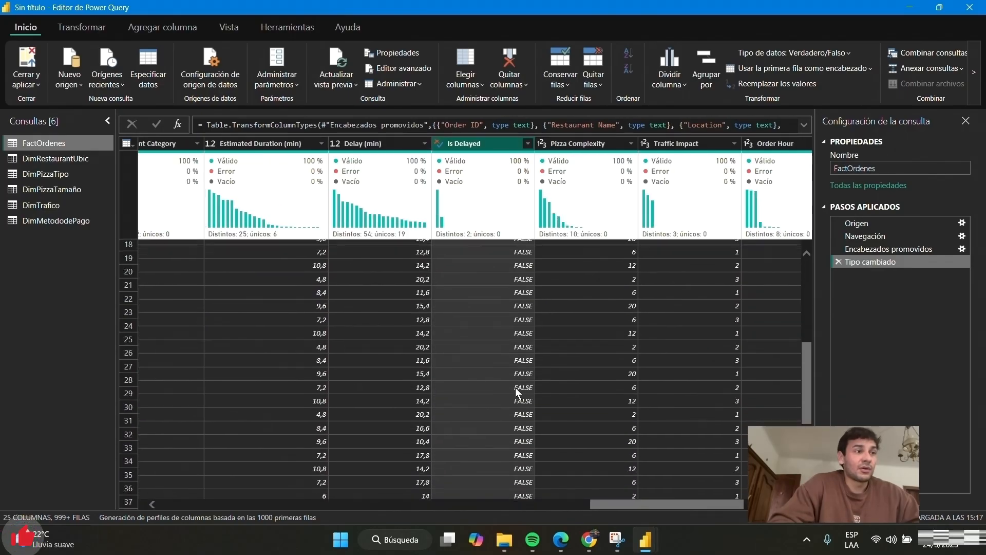
{"action": "scroll", "coordinate": [516, 388], "scroll_direction": "down", "scroll_amount": 8}
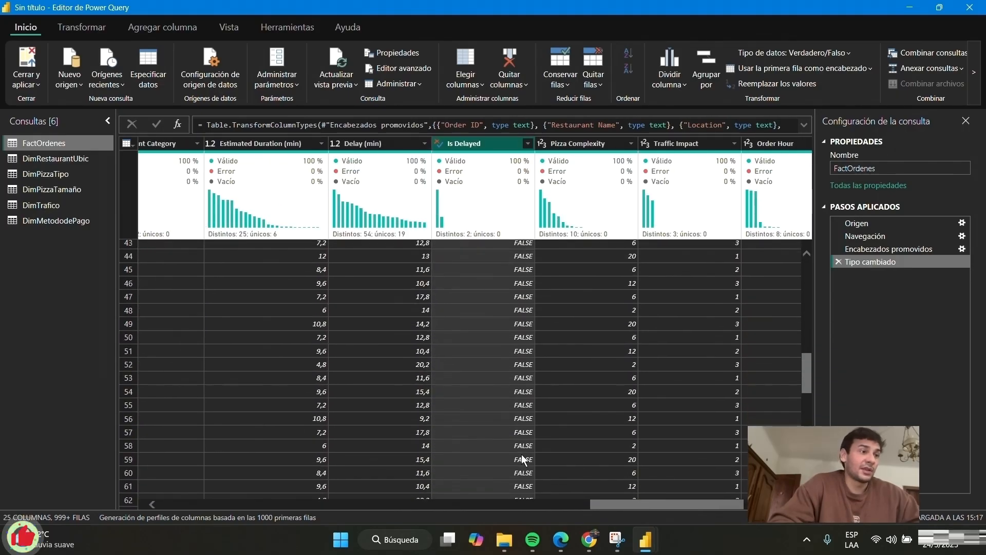
{"action": "scroll", "coordinate": [522, 459], "scroll_direction": "down", "scroll_amount": 5}
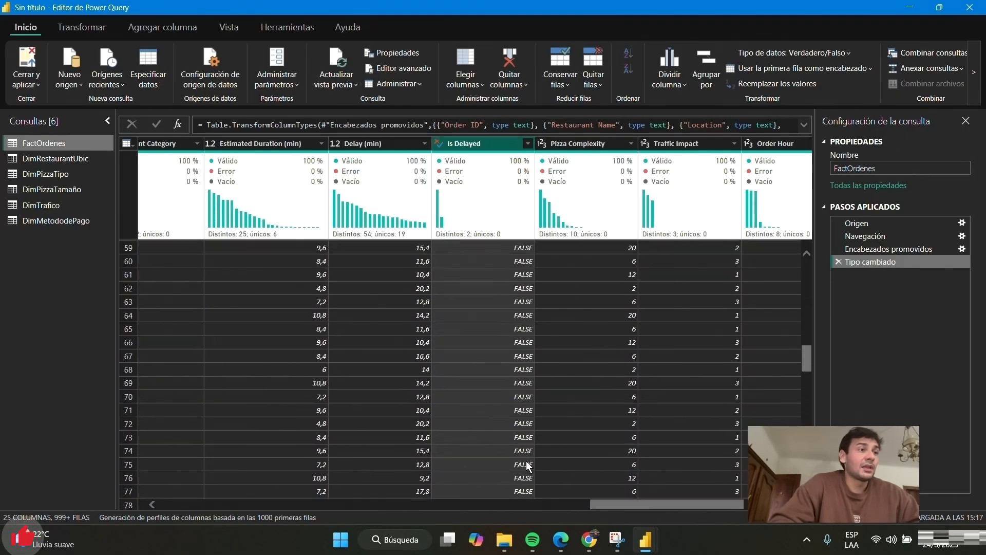
{"action": "scroll", "coordinate": [526, 464], "scroll_direction": "up", "scroll_amount": 19}
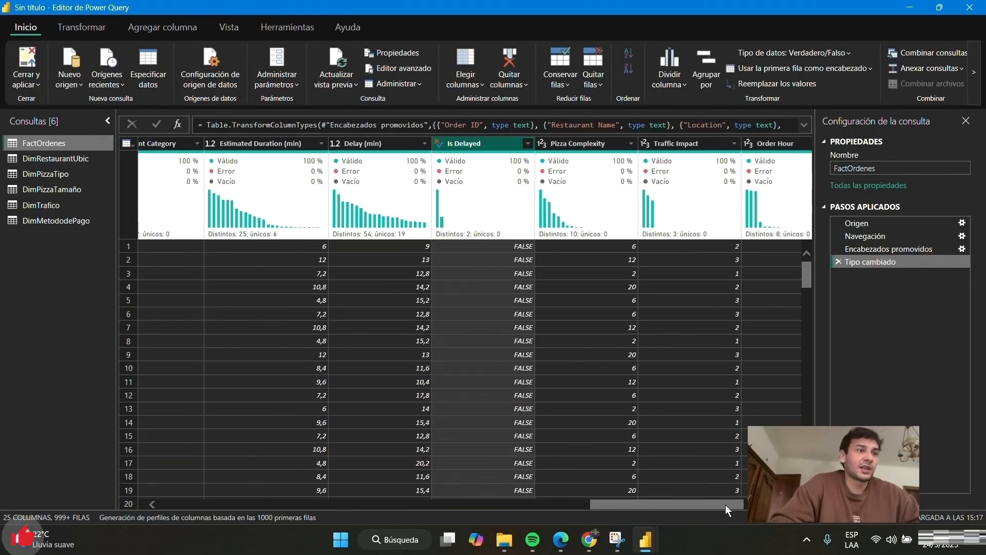
{"action": "left_click_drag", "start_coordinate": [725, 504], "coordinate": [695, 500]}
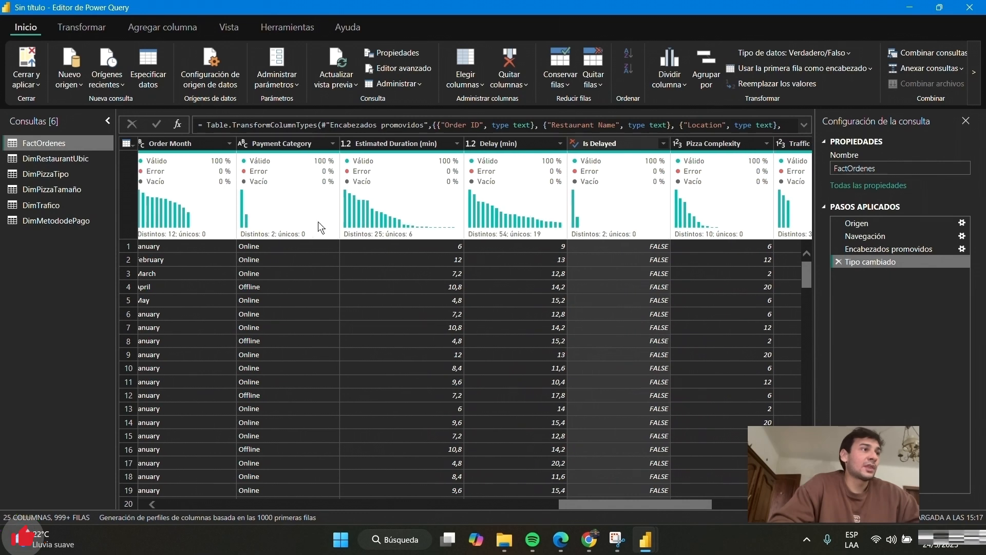
{"action": "left_click", "coordinate": [535, 257]}
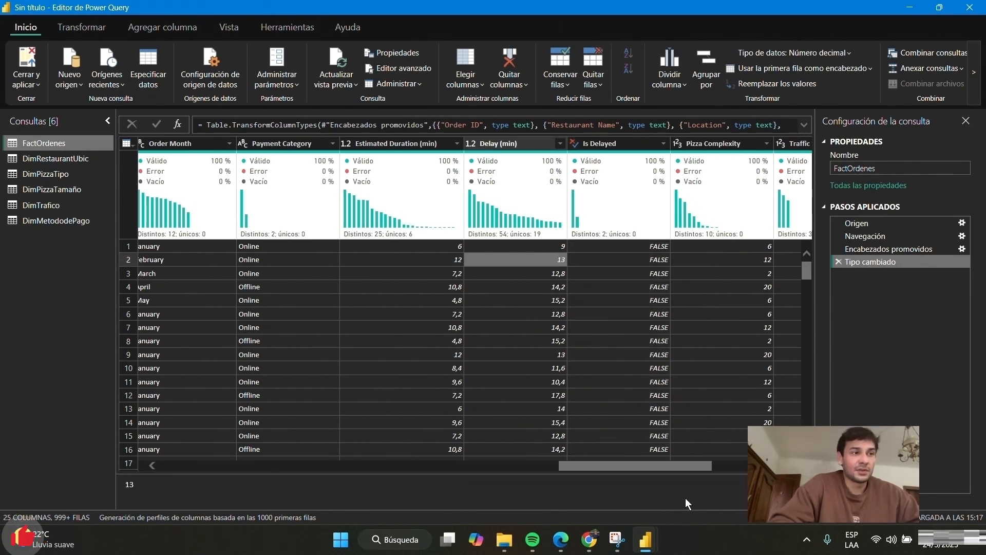
- In FactOrdenes, keep every column except Delivery Duration, Is Weekend, Delivery Efficiency, Order Month, Delay, Is Delayed, Pizza Complexity, Order Hour and Restaurant Avg Time
{"action": "left_click_drag", "start_coordinate": [680, 469], "coordinate": [267, 465]}
{"action": "left_click", "coordinate": [395, 355]}
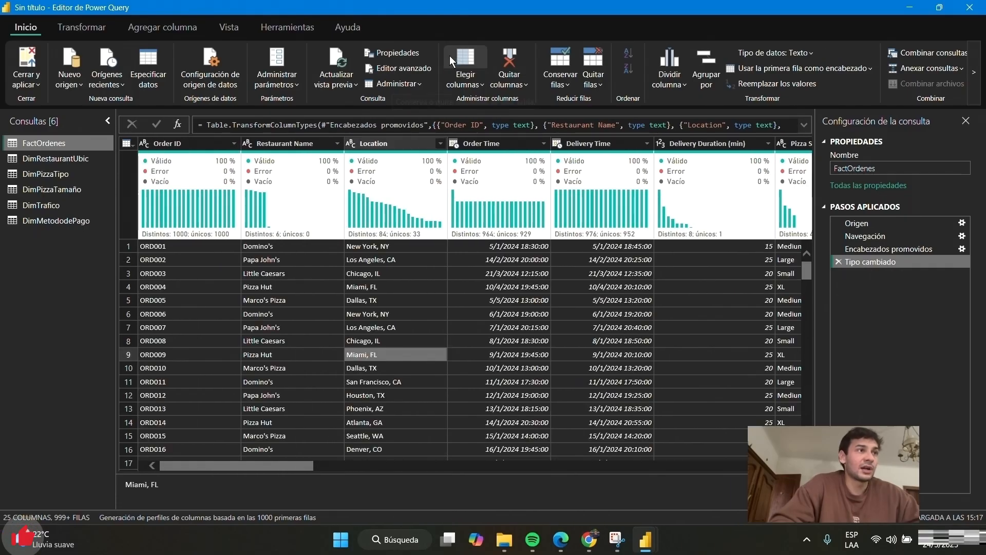
{"action": "left_click", "coordinate": [464, 64]}
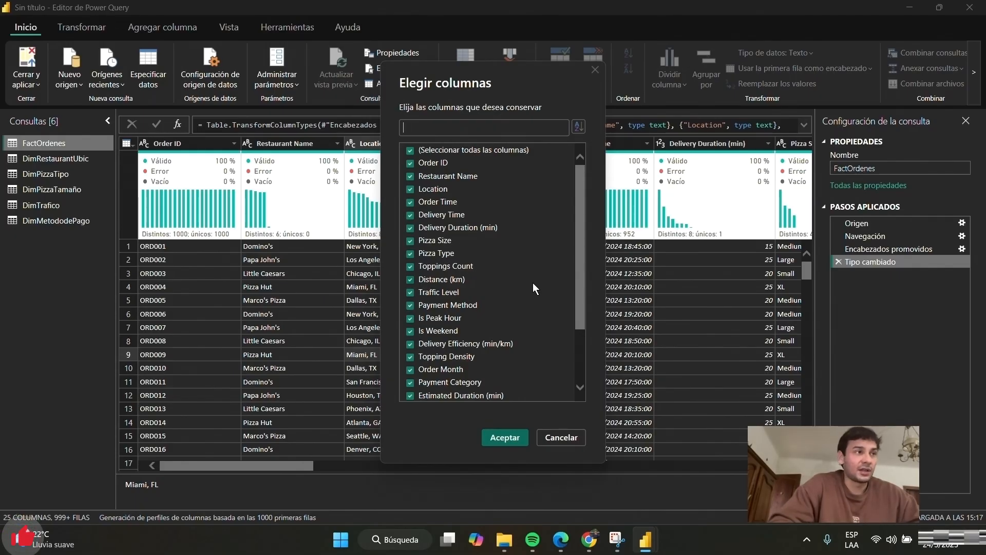
{"action": "left_click", "coordinate": [531, 245]}
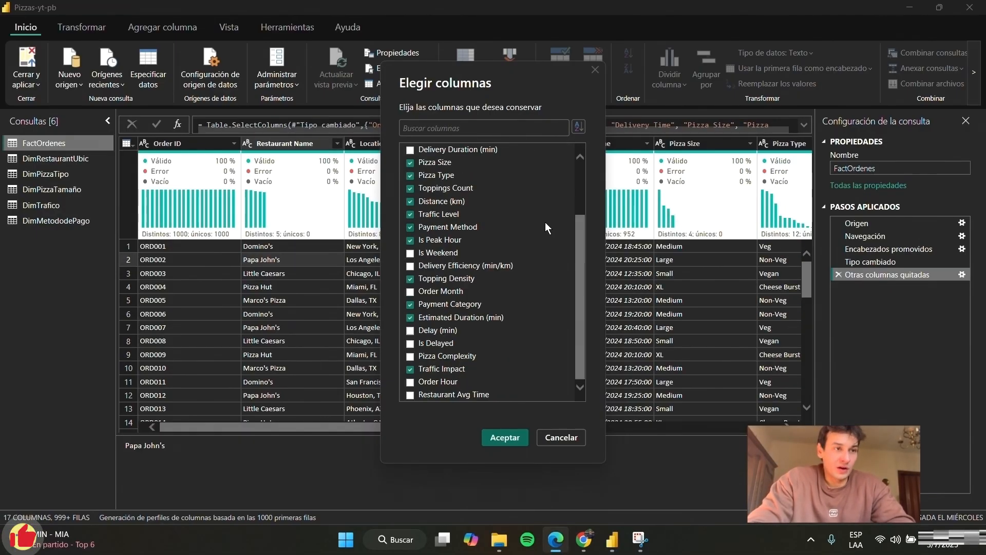
{"action": "left_click_drag", "start_coordinate": [581, 233], "coordinate": [573, 263]}
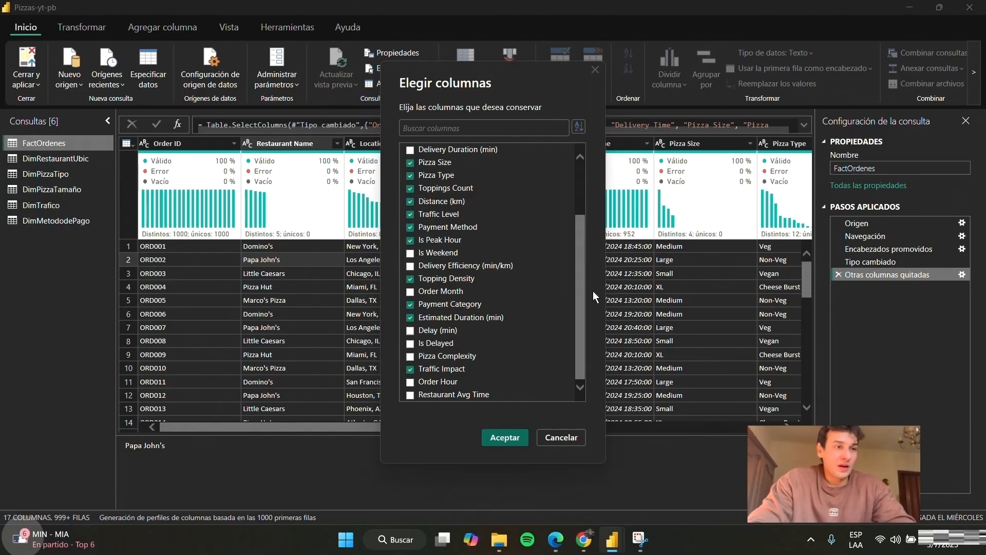
{"action": "left_click_drag", "start_coordinate": [584, 292], "coordinate": [585, 241]}
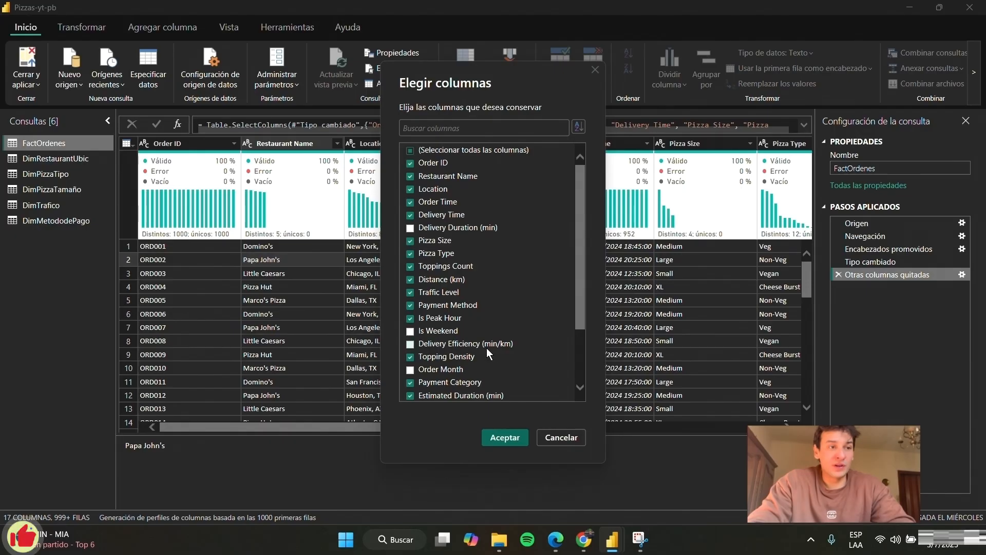
{"action": "scroll", "coordinate": [497, 343], "scroll_direction": "down", "scroll_amount": 2}
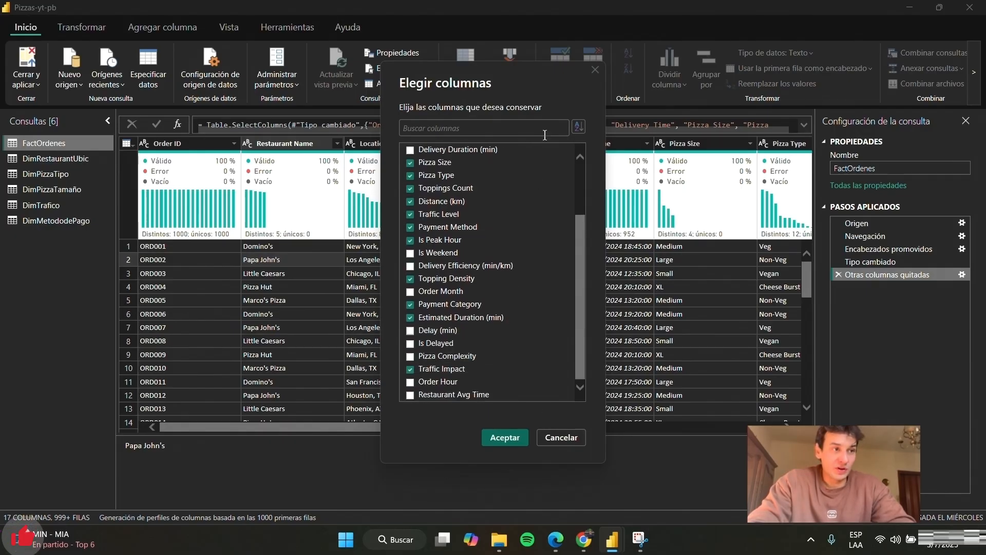
{"action": "scroll", "coordinate": [513, 283], "scroll_direction": "up", "scroll_amount": 2}
{"action": "scroll", "coordinate": [452, 183], "scroll_direction": "down", "scroll_amount": 2}
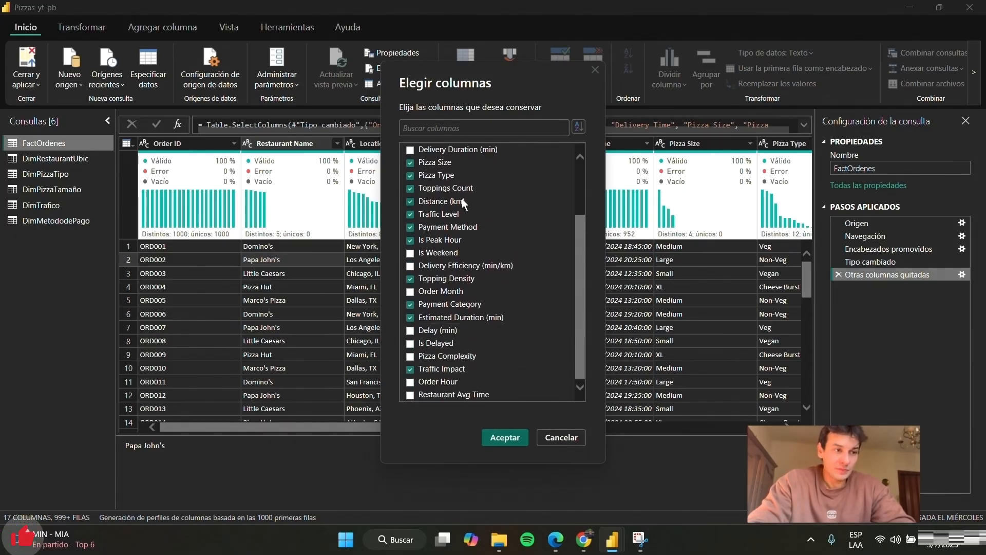
{"action": "left_click", "coordinate": [513, 438]}
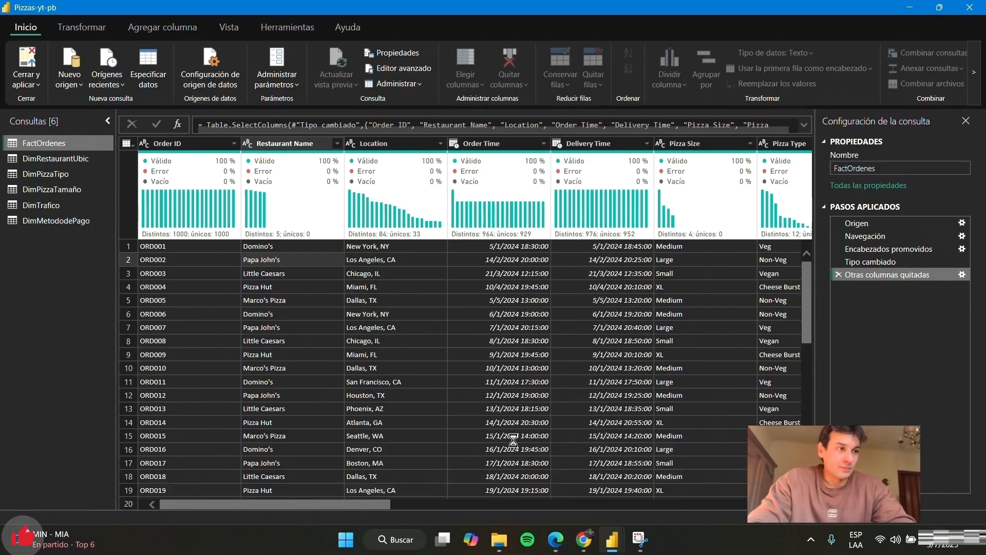
{"action": "left_click", "coordinate": [190, 258]}
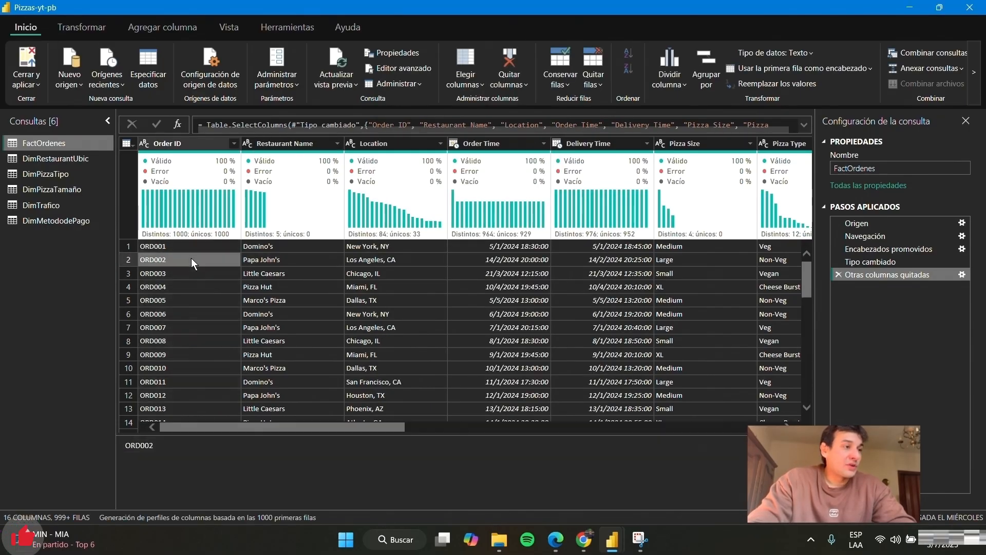
- Reduce the DimRestaurantUbic query to only the Restaurant Name and Location columns
{"action": "left_click", "coordinate": [23, 160]}
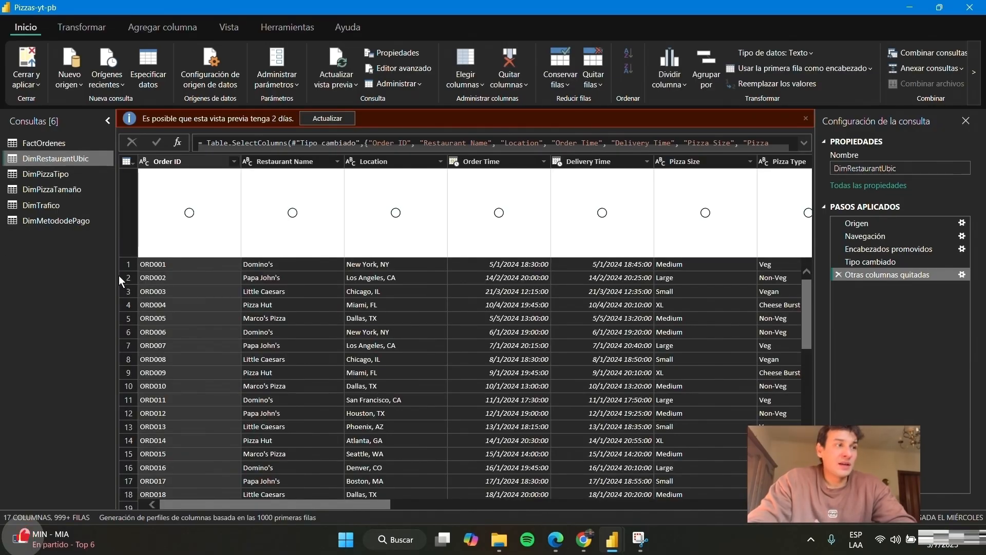
{"action": "mouse_move", "coordinate": [462, 213]}
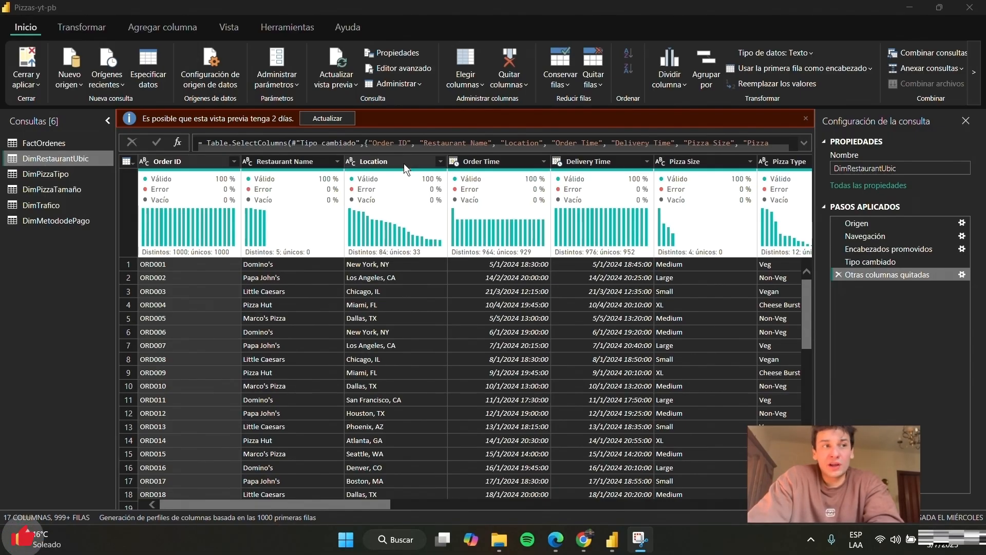
{"action": "left_click", "coordinate": [465, 63]}
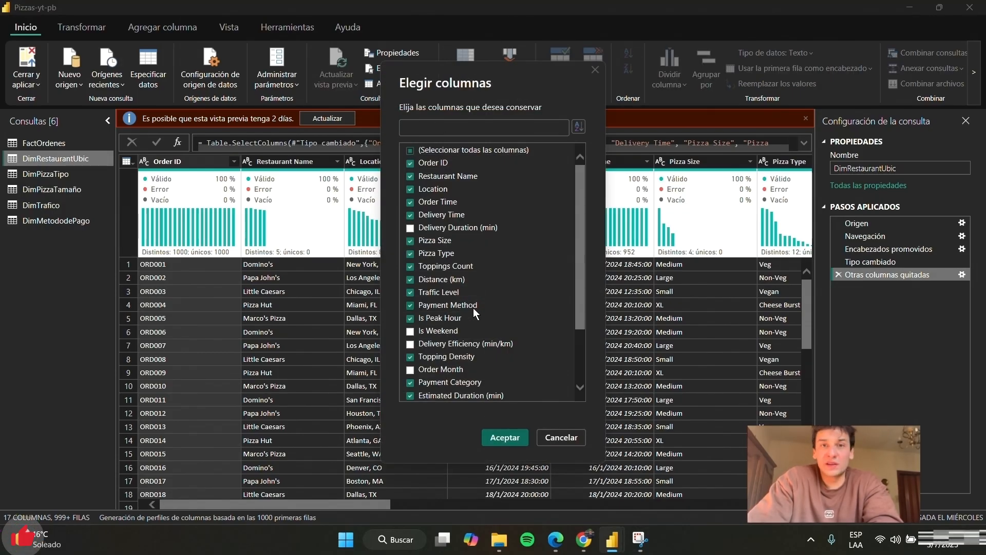
{"action": "left_click", "coordinate": [434, 148]}
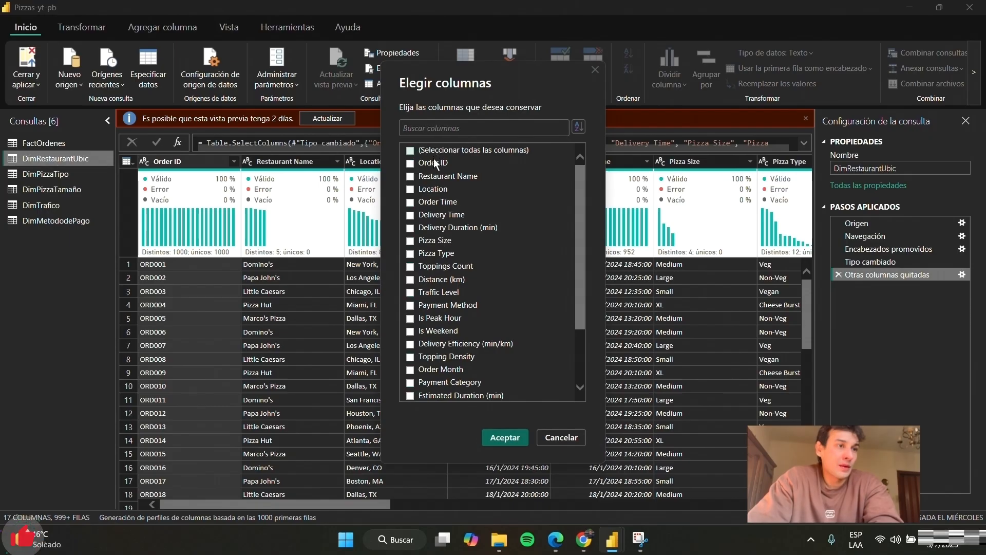
{"action": "left_click", "coordinate": [410, 190]}
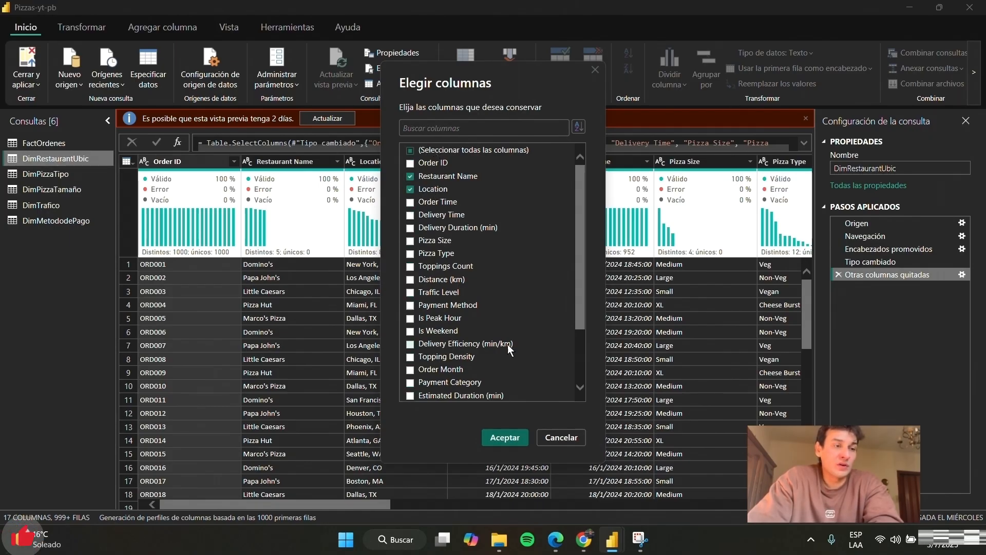
{"action": "left_click", "coordinate": [504, 437]}
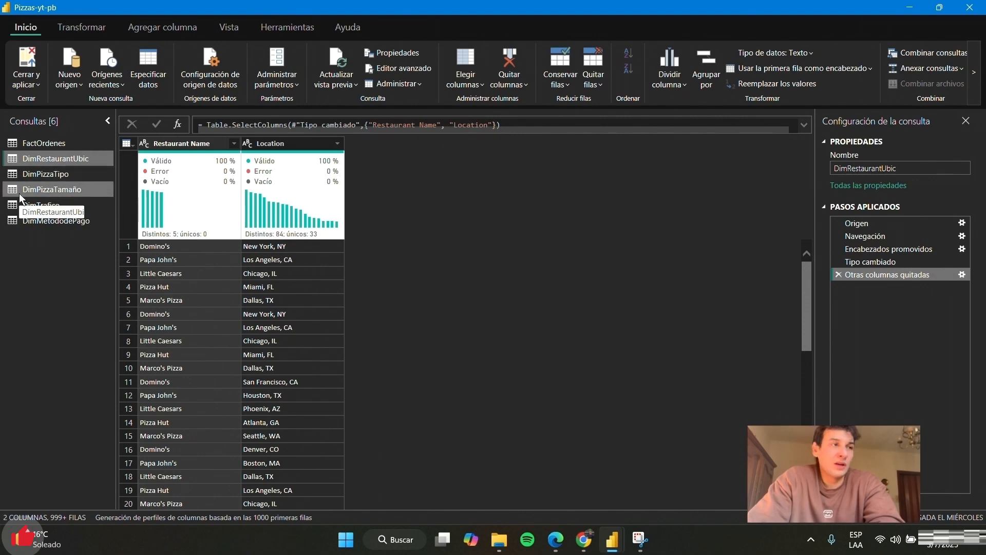
- Reduce the DimPizzaTipo query to only the Pizza Type column
{"action": "left_click", "coordinate": [31, 175]}
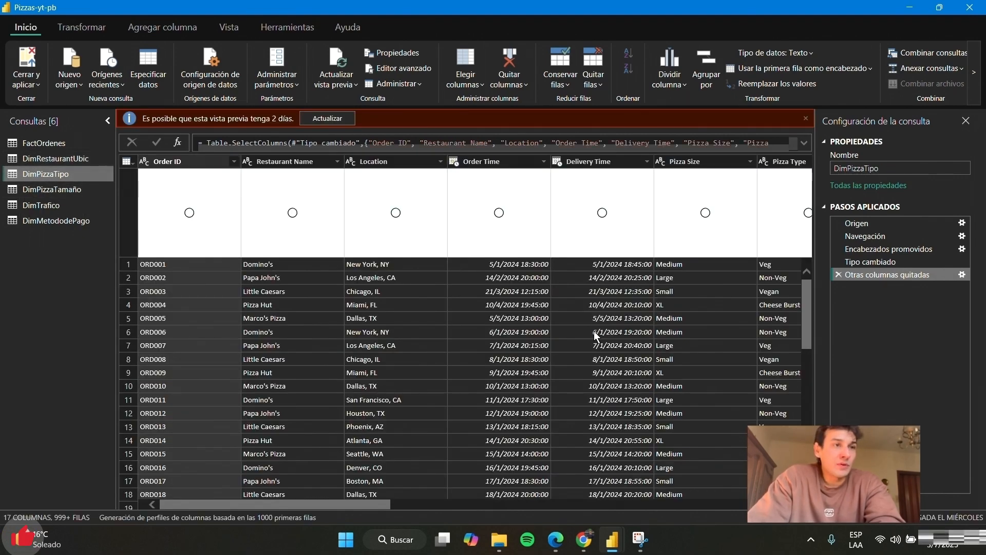
{"action": "left_click", "coordinate": [465, 64]}
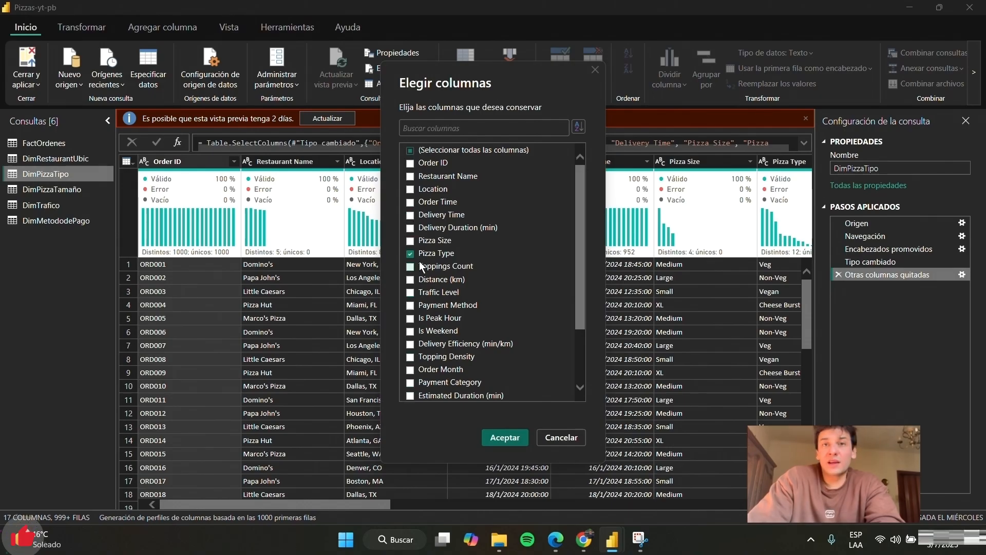
{"action": "left_click", "coordinate": [522, 442]}
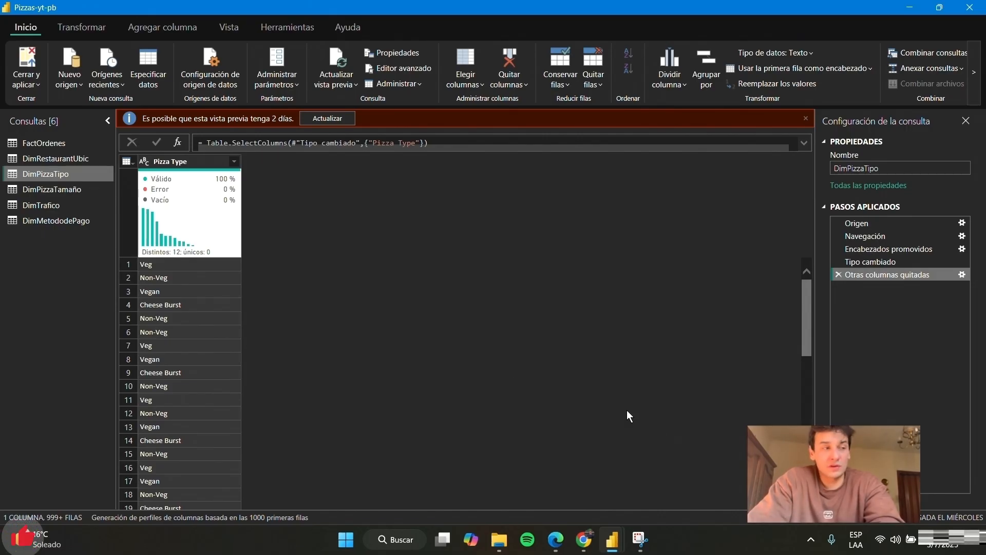
- Review the columns kept in DimPizzaTamaño and DimTrafico, checking the Traffic Level values alongside Traffic Impact
{"action": "left_click", "coordinate": [52, 189]}
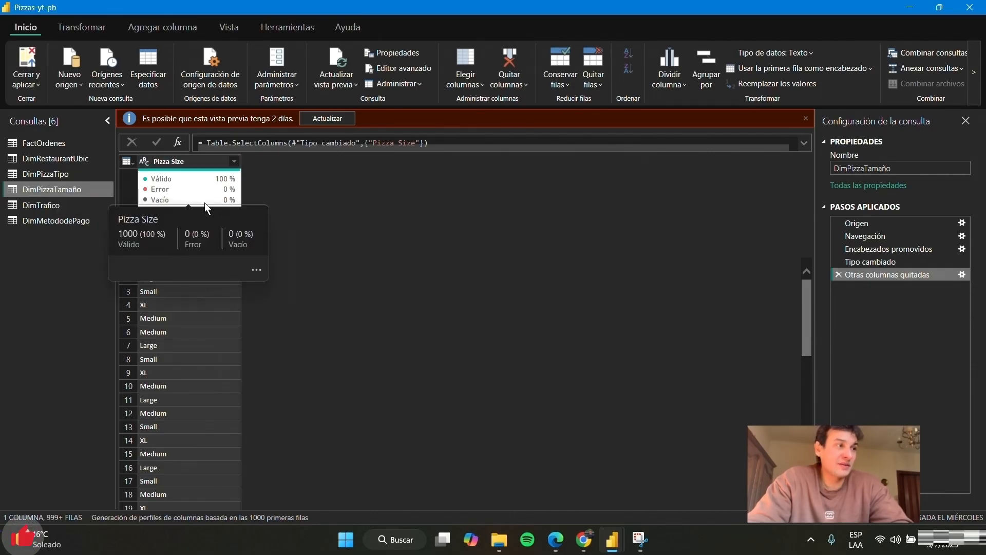
{"action": "left_click", "coordinate": [57, 205]}
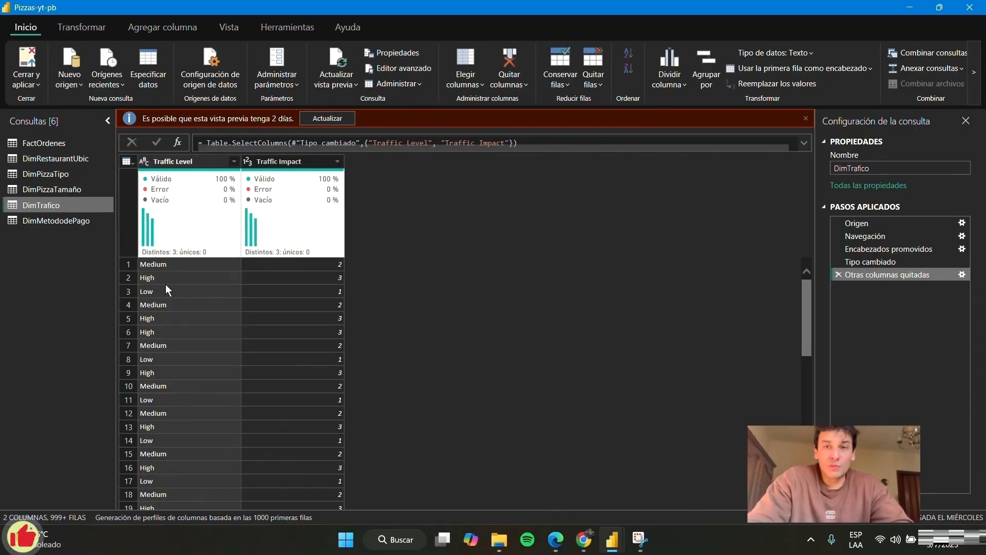
{"action": "left_click", "coordinate": [198, 264]}
{"action": "left_click", "coordinate": [189, 346]}
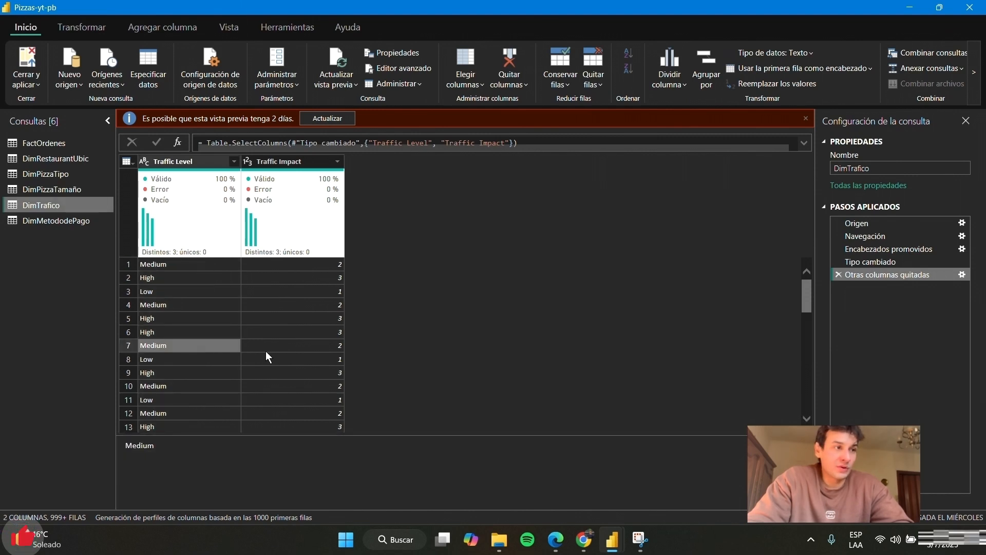
- Compare the Medium, High and Low traffic levels in DimTrafico with their Traffic Impact values
{"action": "left_click", "coordinate": [324, 263]}
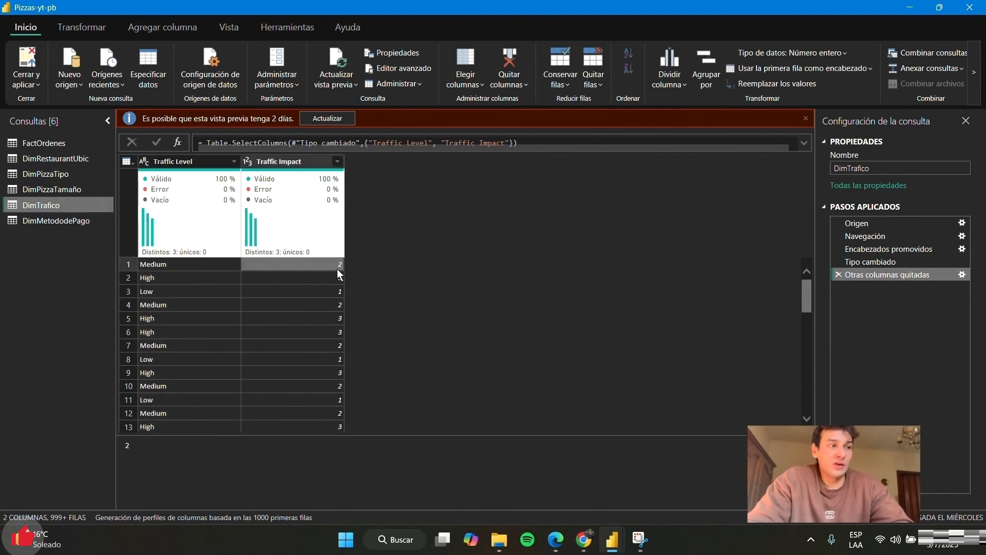
{"action": "left_click", "coordinate": [215, 282]}
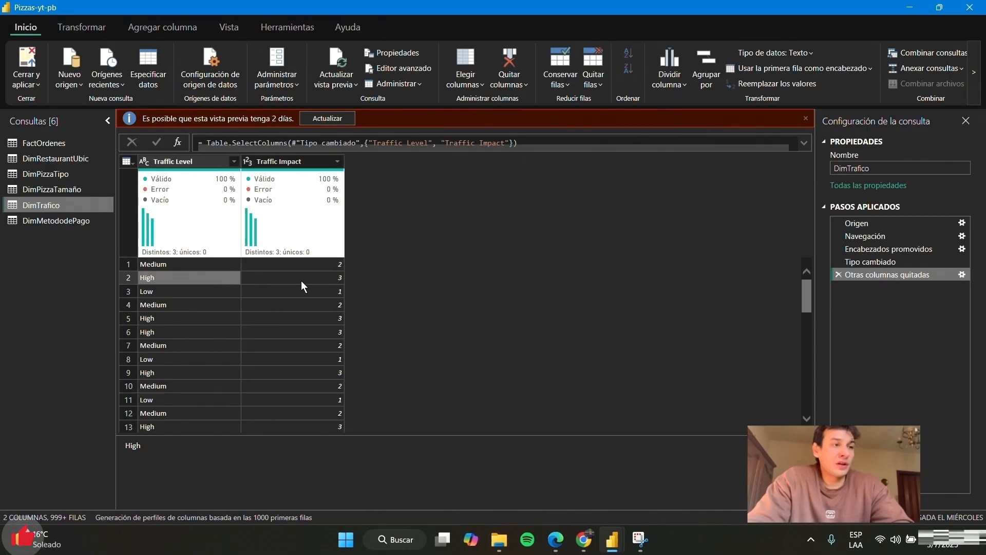
{"action": "left_click", "coordinate": [303, 280]}
{"action": "left_click", "coordinate": [208, 292]}
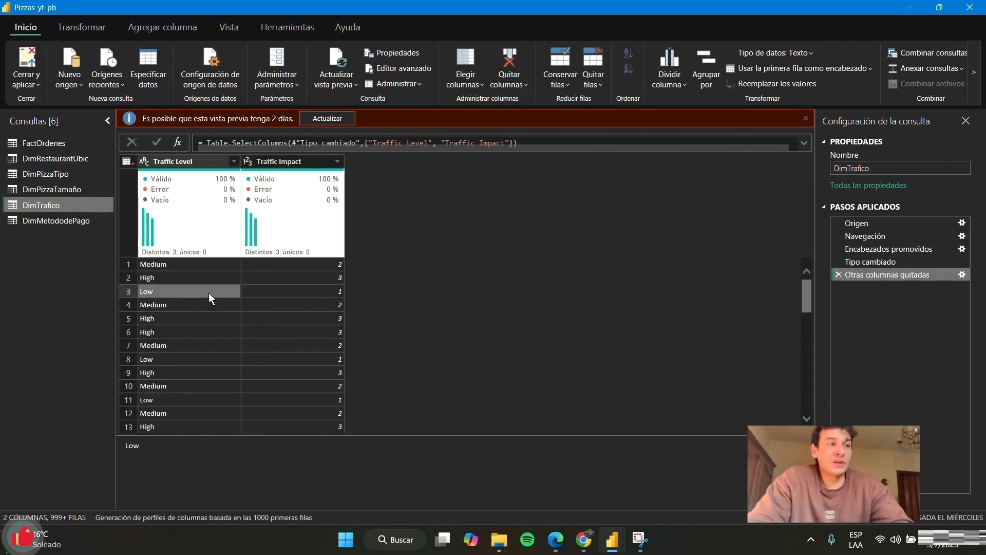
{"action": "left_click", "coordinate": [314, 292]}
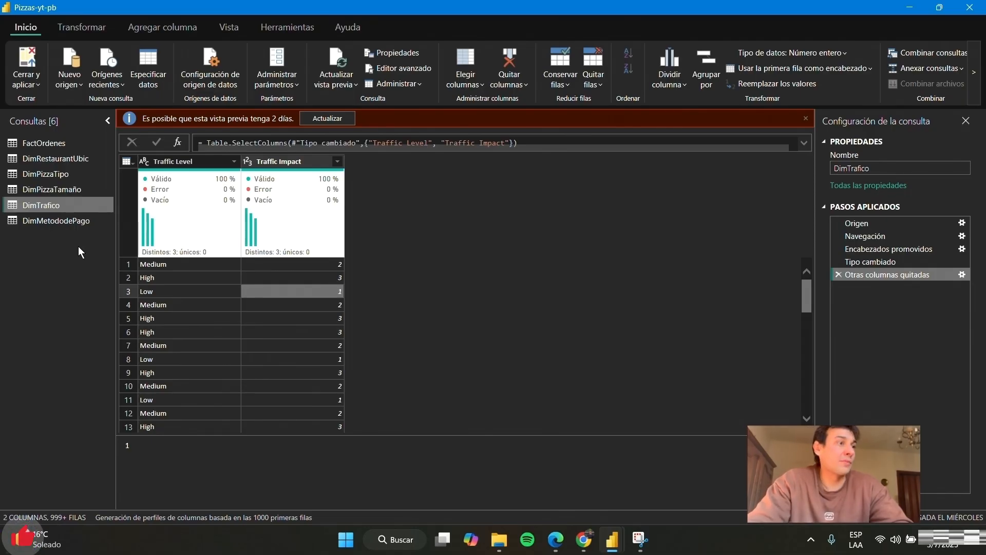
- Review the DimMetododePago query, comparing the Payment Method values with their Payment Category
{"action": "left_click", "coordinate": [83, 223]}
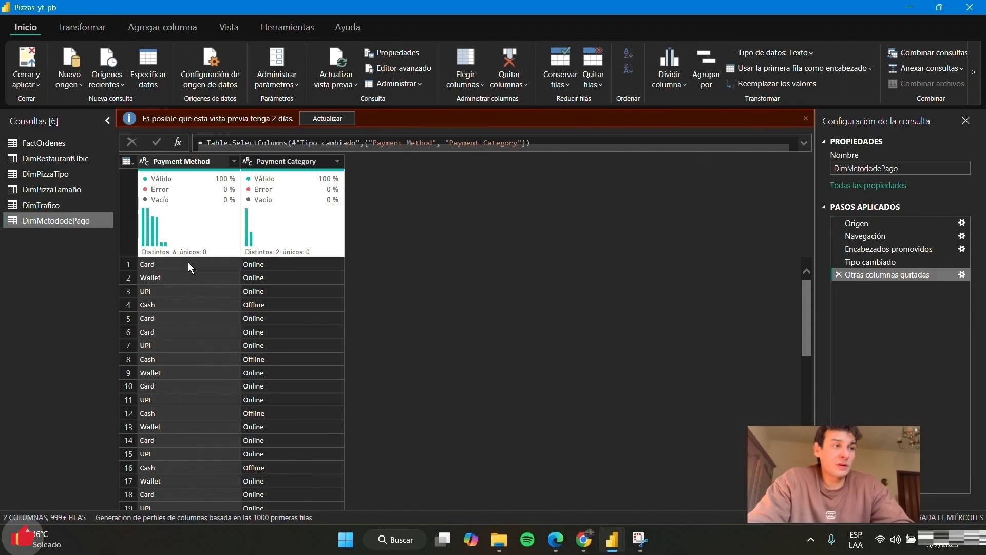
{"action": "left_click", "coordinate": [249, 264]}
{"action": "left_click", "coordinate": [248, 382]}
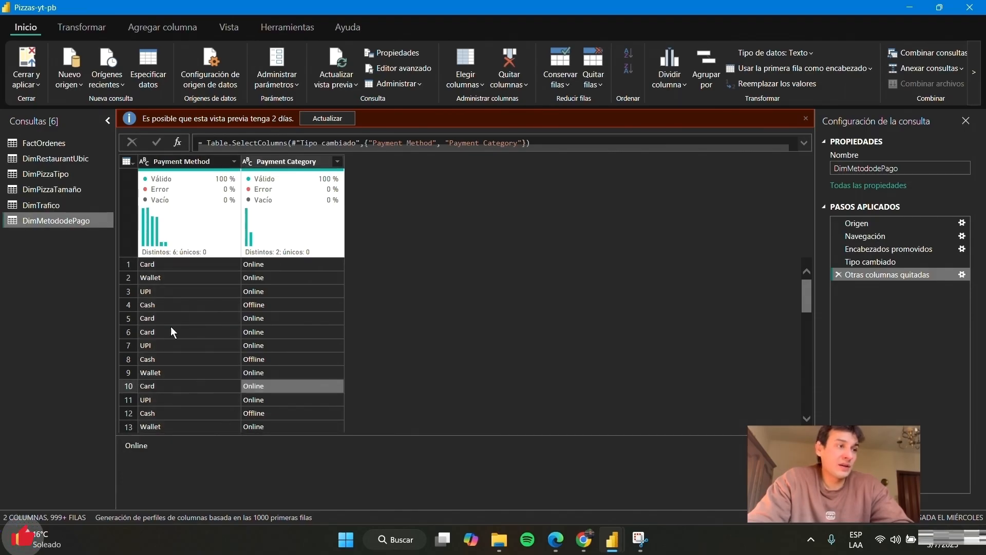
{"action": "left_click", "coordinate": [223, 266]}
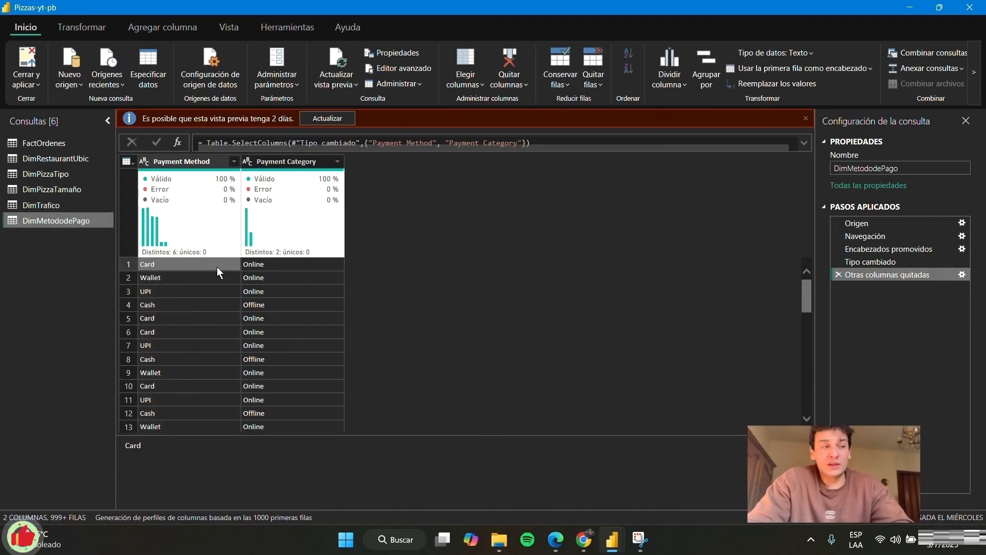
{"action": "left_click", "coordinate": [213, 277]}
{"action": "left_click", "coordinate": [206, 291]}
{"action": "left_click", "coordinate": [204, 306]}
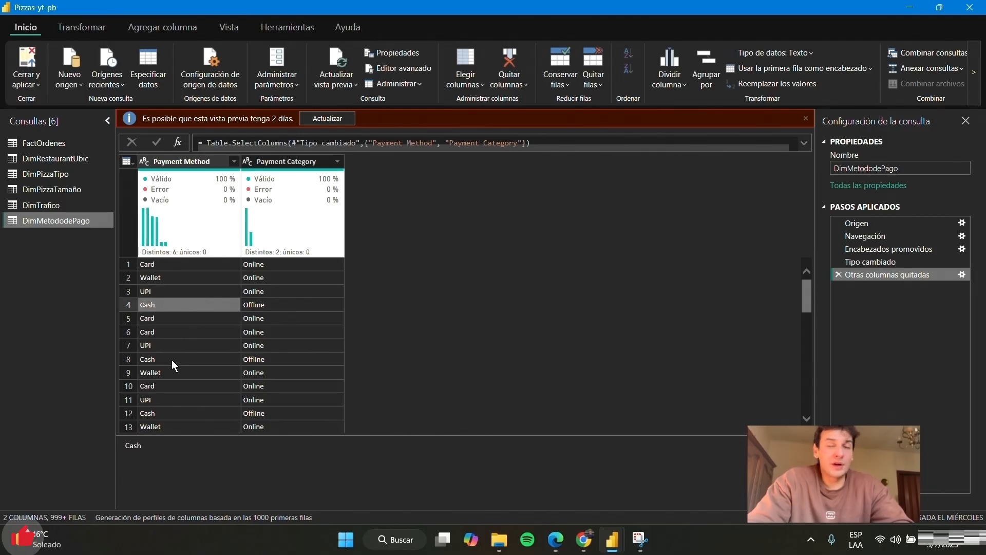
- Refresh the DimRestaurantUbic preview and remove duplicate combinations of Restaurant Name and Location
{"action": "left_click", "coordinate": [47, 160]}
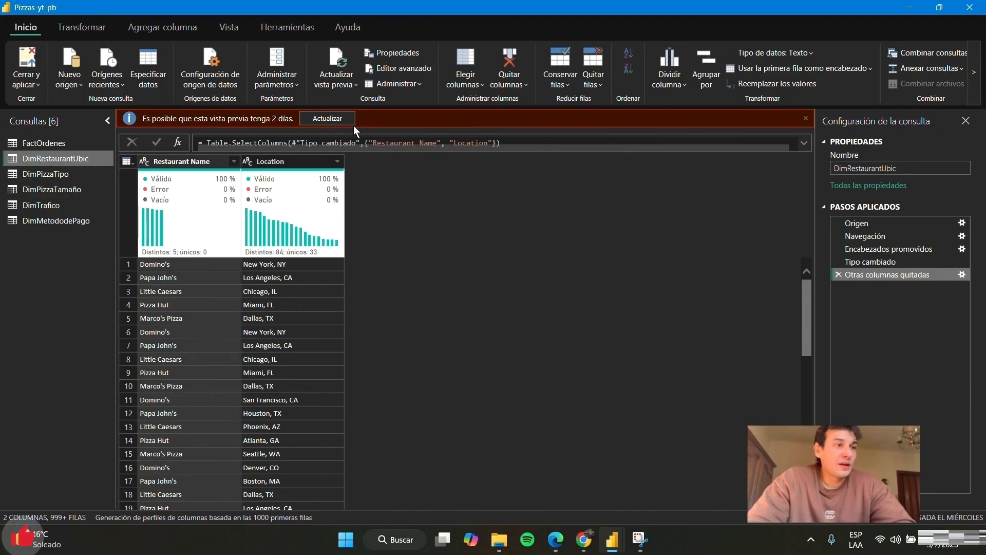
{"action": "left_click", "coordinate": [339, 119]}
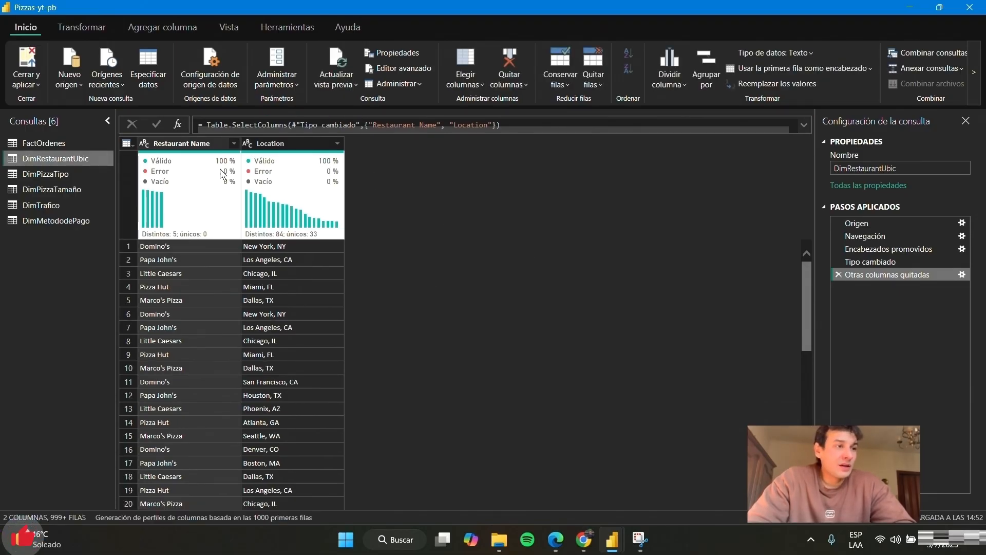
{"action": "left_click", "coordinate": [216, 248]}
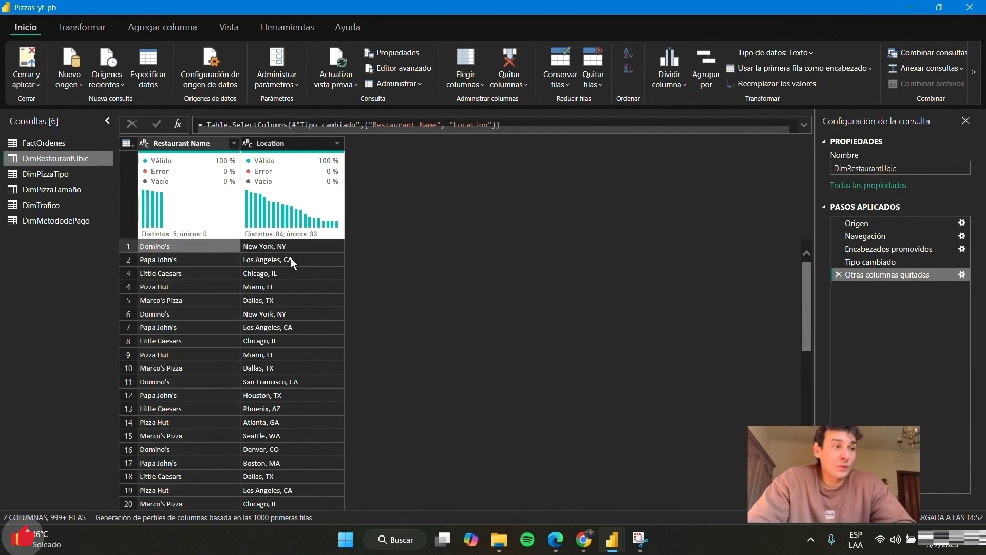
{"action": "left_click", "coordinate": [217, 257]}
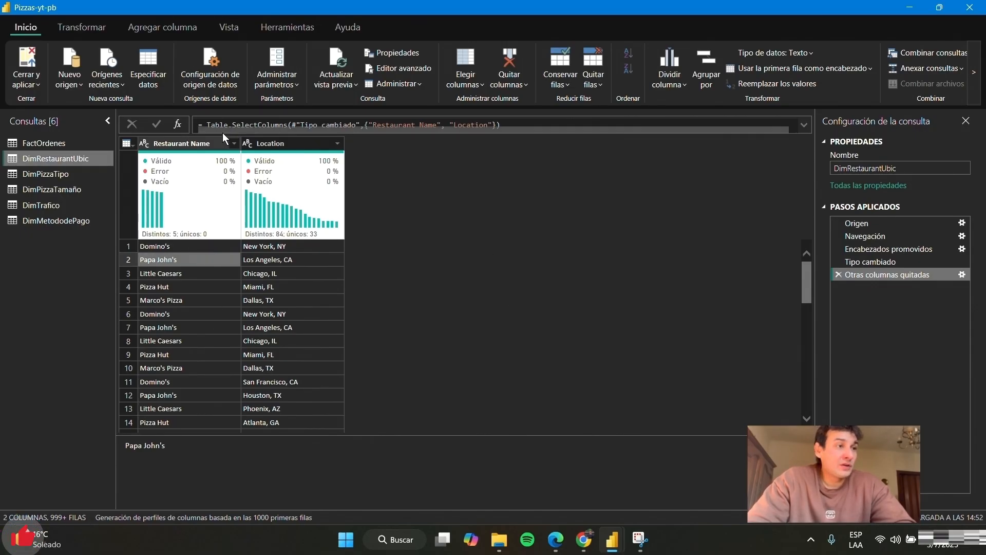
{"action": "left_click", "coordinate": [215, 144]}
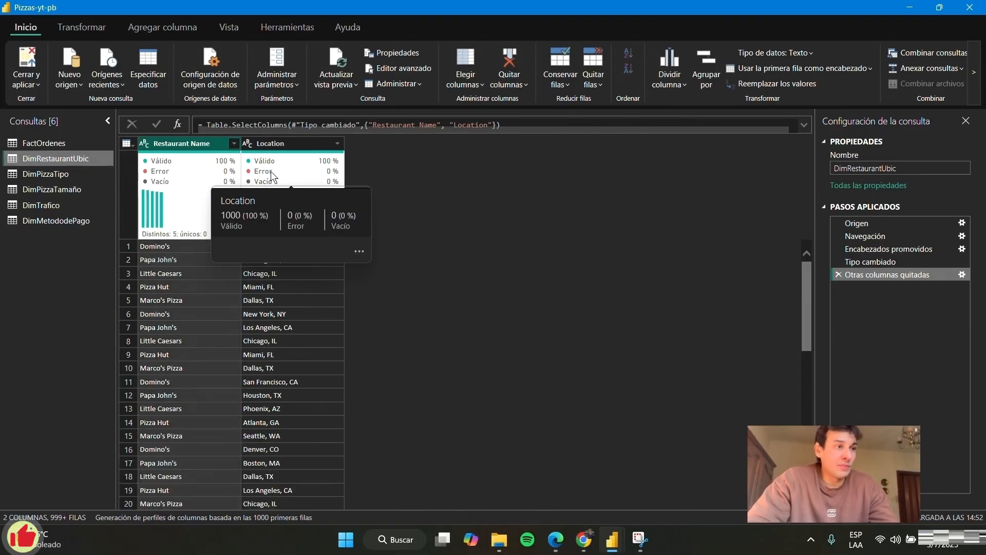
{"action": "left_click", "coordinate": [295, 145]}
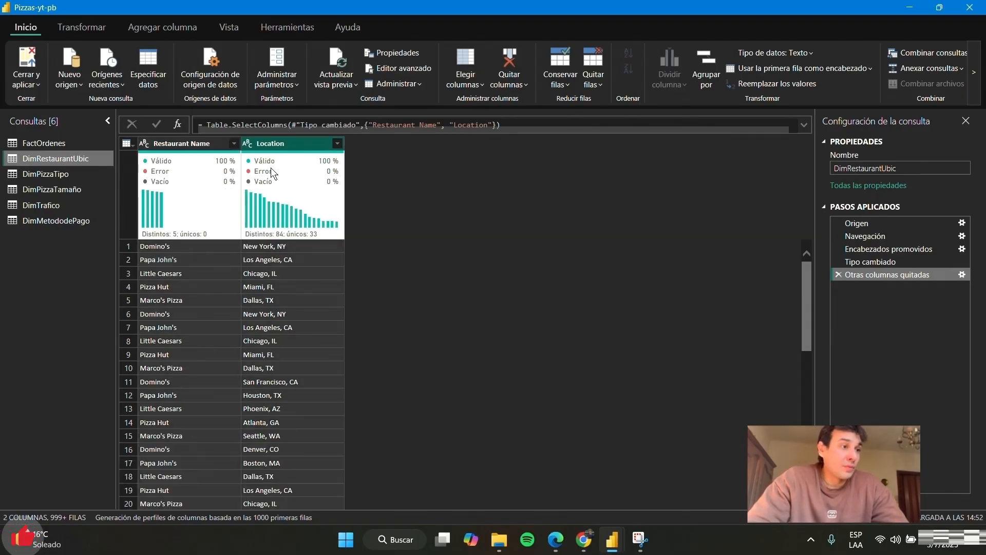
{"action": "right_click", "coordinate": [276, 145]}
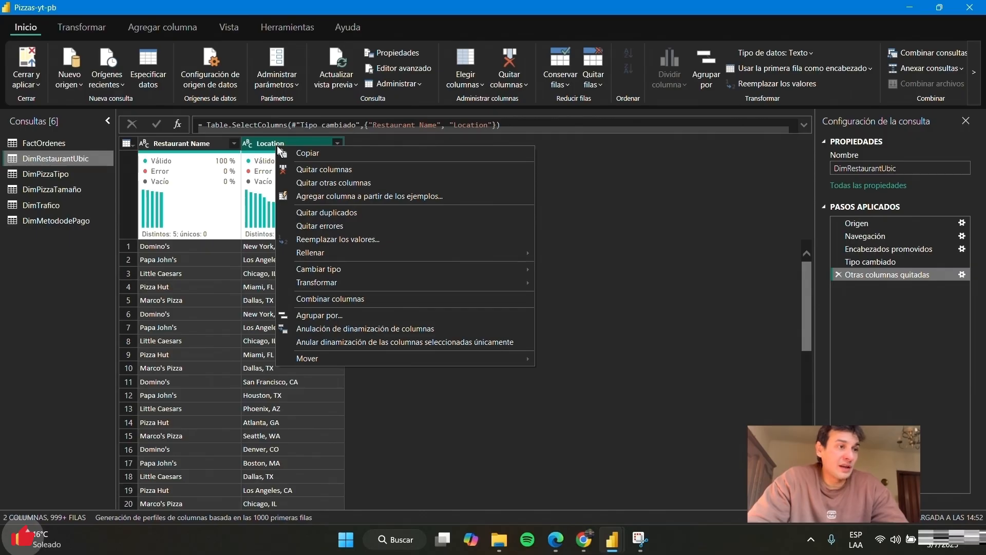
{"action": "left_click", "coordinate": [325, 211]}
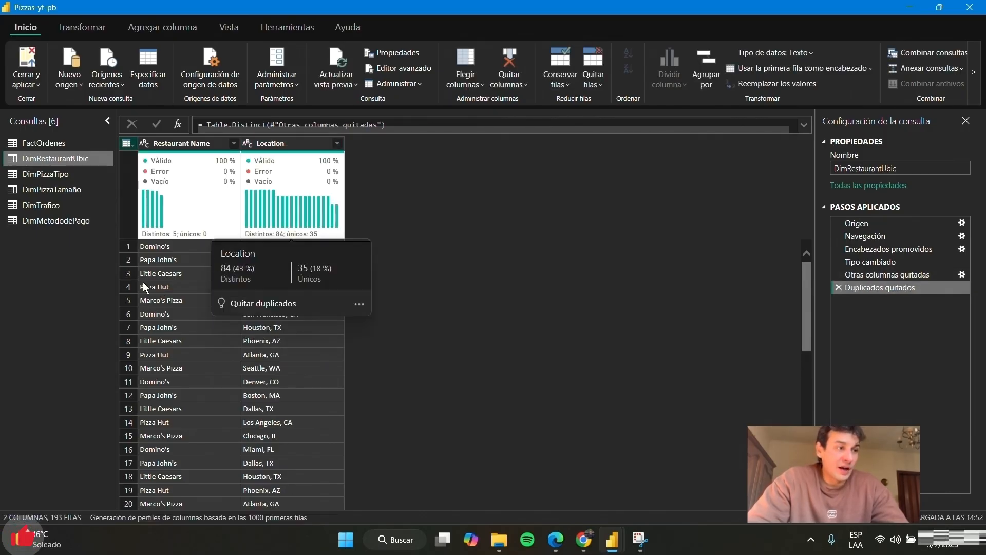
- Examine the deduplicated rows of DimRestaurantUbic, checking how each restaurant name pairs with its location
{"action": "scroll", "coordinate": [456, 300], "scroll_direction": "down", "scroll_amount": 1}
{"action": "left_click", "coordinate": [180, 340]}
{"action": "scroll", "coordinate": [180, 341], "scroll_direction": "down", "scroll_amount": 11}
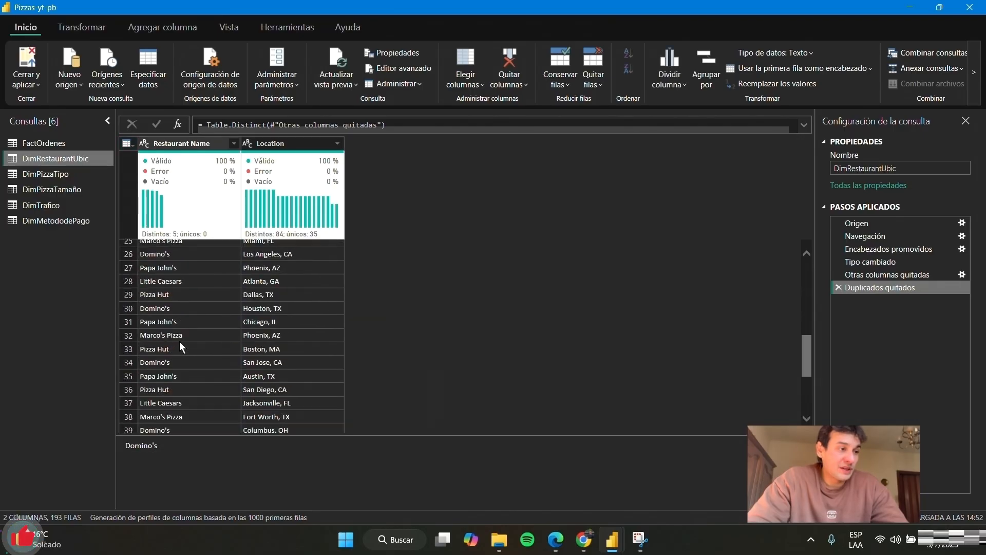
{"action": "scroll", "coordinate": [180, 345], "scroll_direction": "down", "scroll_amount": 9}
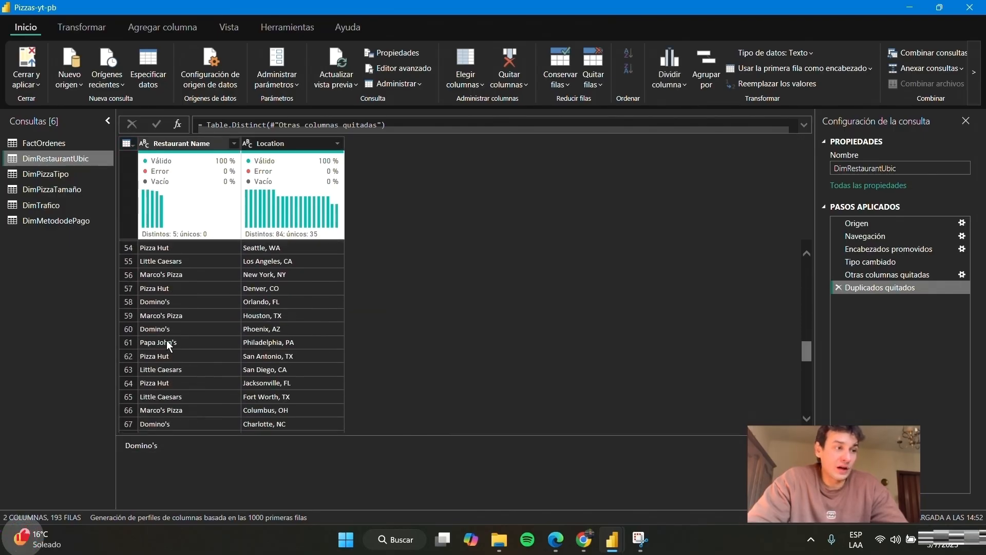
{"action": "scroll", "coordinate": [160, 313], "scroll_direction": "up", "scroll_amount": 20}
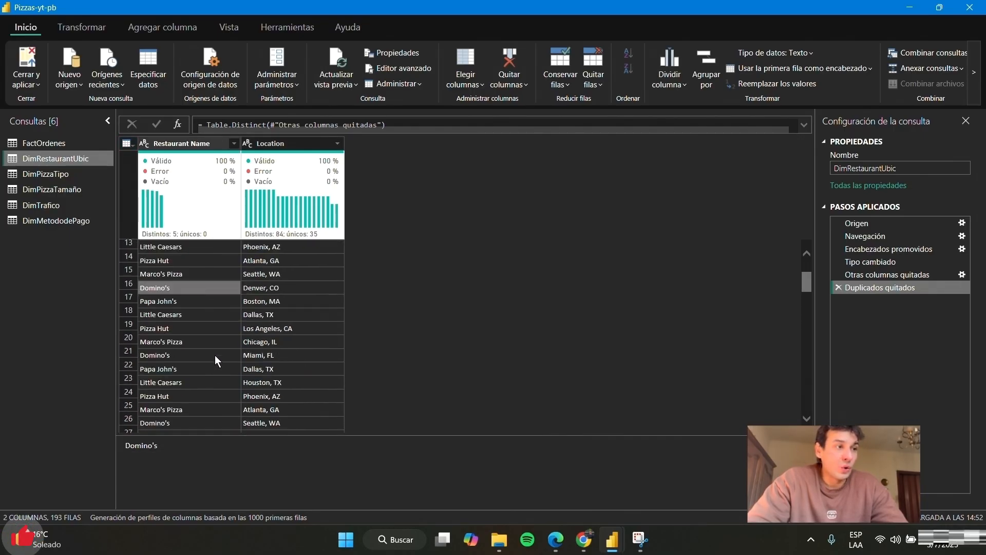
{"action": "left_click", "coordinate": [193, 246]}
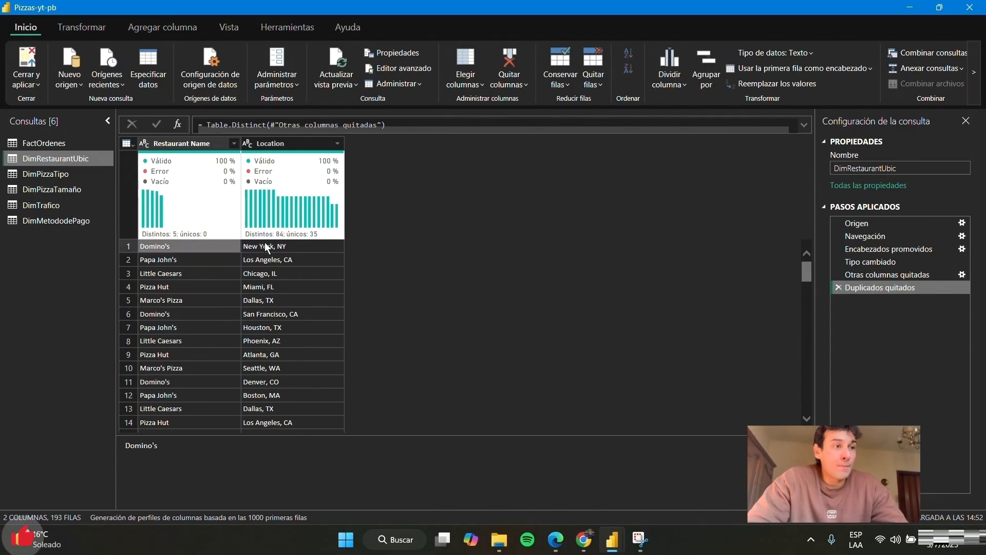
{"action": "left_click", "coordinate": [277, 246]}
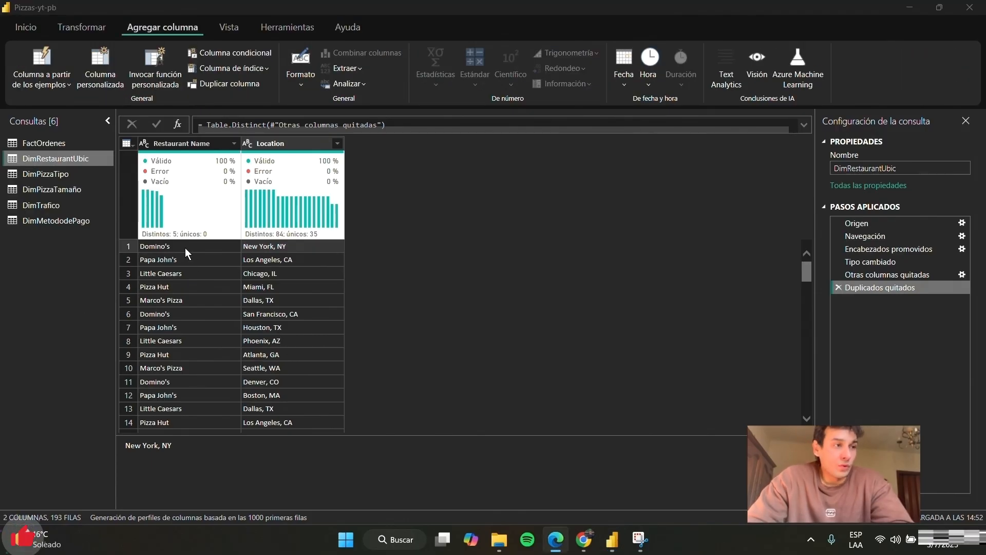
{"action": "left_click", "coordinate": [185, 248]}
{"action": "left_click", "coordinate": [288, 247]}
{"action": "left_click", "coordinate": [167, 261]}
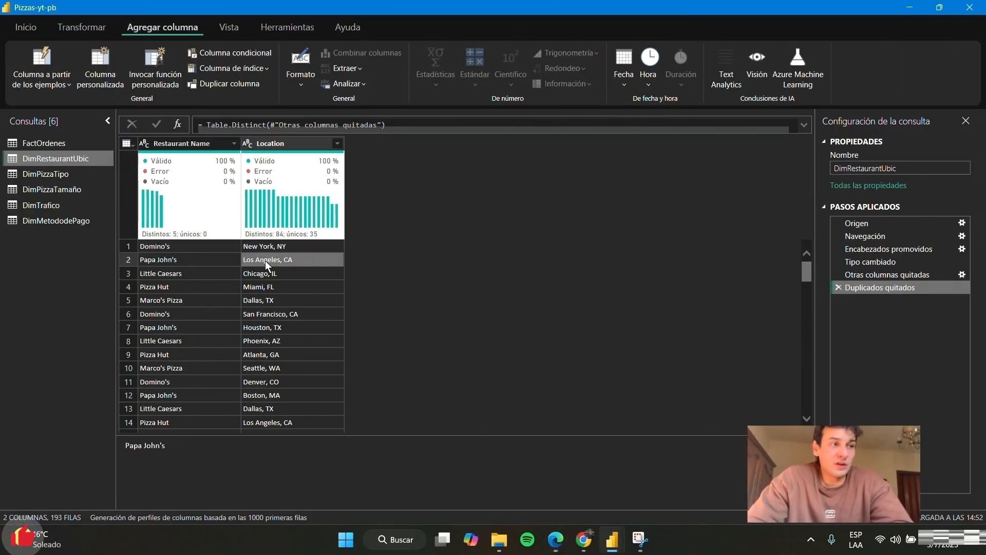
{"action": "left_click", "coordinate": [265, 260]}
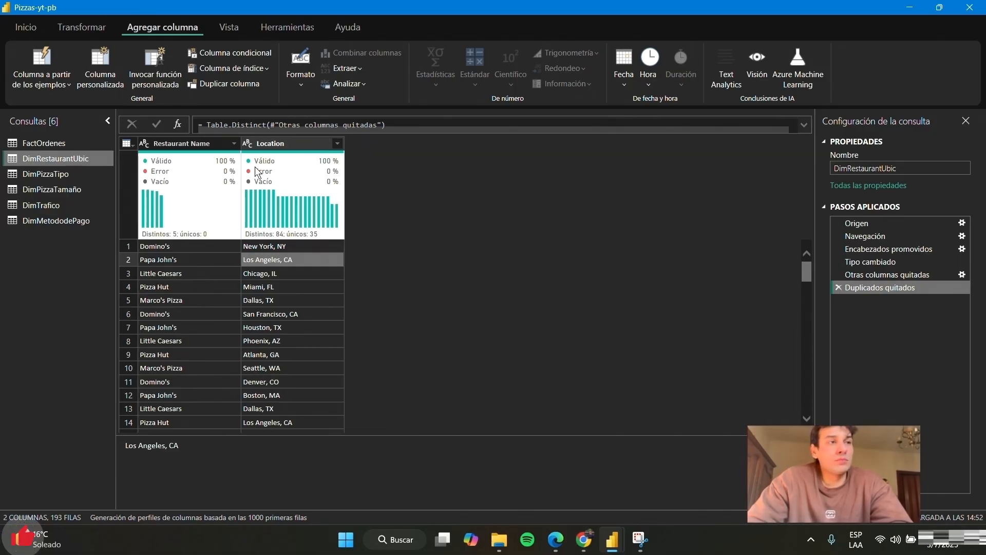
- Add an index column starting from 1 to DimRestaurantUbic and place it before Restaurant Name
{"action": "mouse_move", "coordinate": [259, 173]}
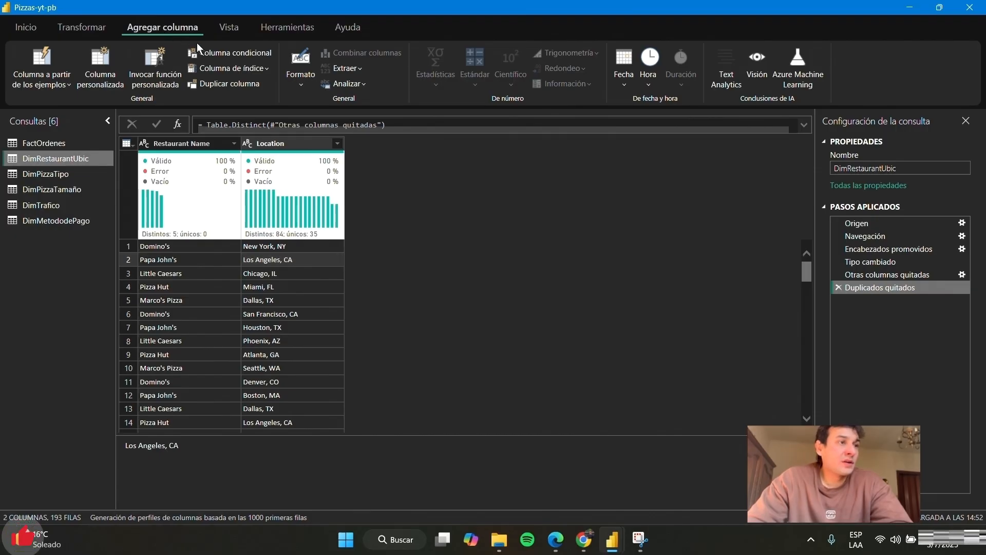
{"action": "left_click", "coordinate": [255, 67]}
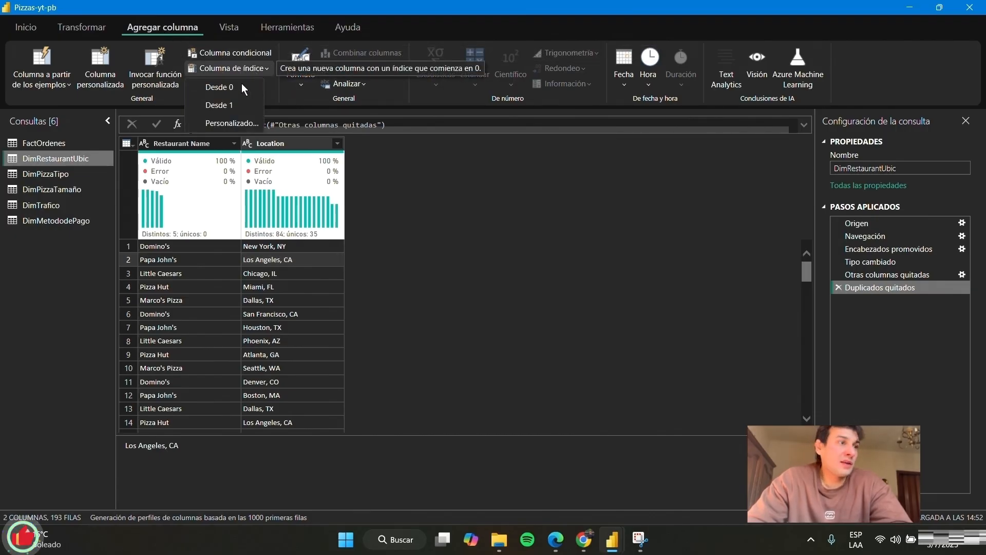
{"action": "left_click", "coordinate": [217, 106]}
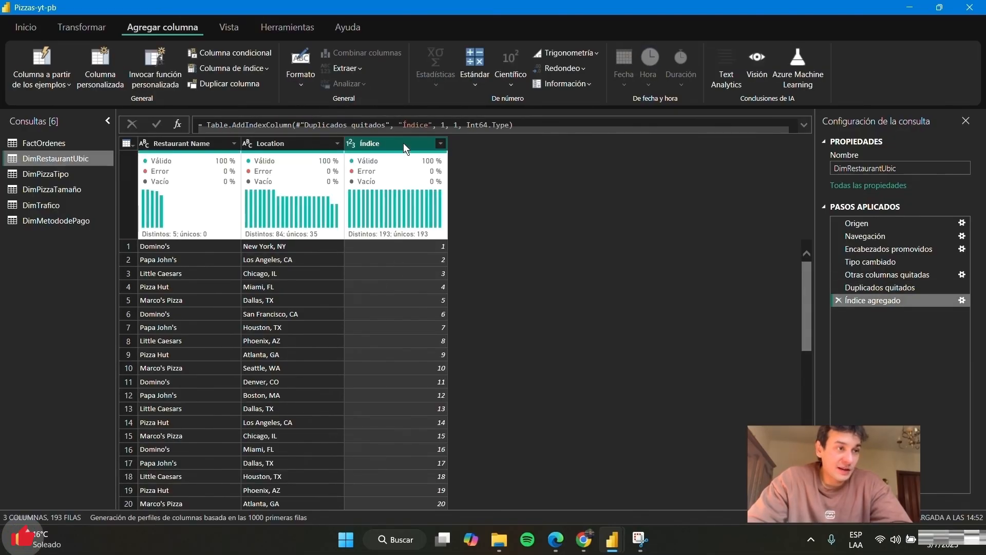
{"action": "left_click_drag", "start_coordinate": [402, 143], "coordinate": [125, 150]}
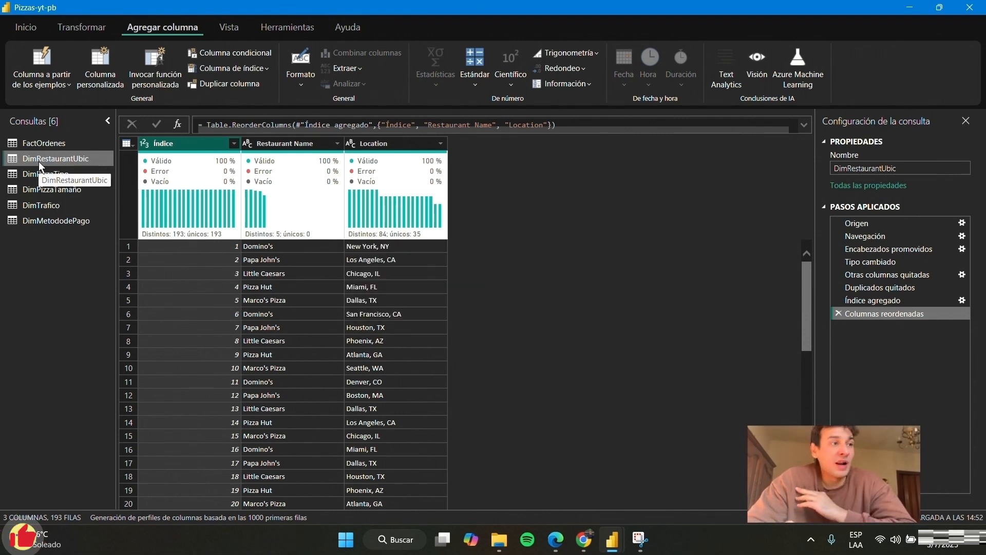
- Remove the duplicate Pizza Type values from the DimPizzaTipo query
{"action": "left_click", "coordinate": [28, 175]}
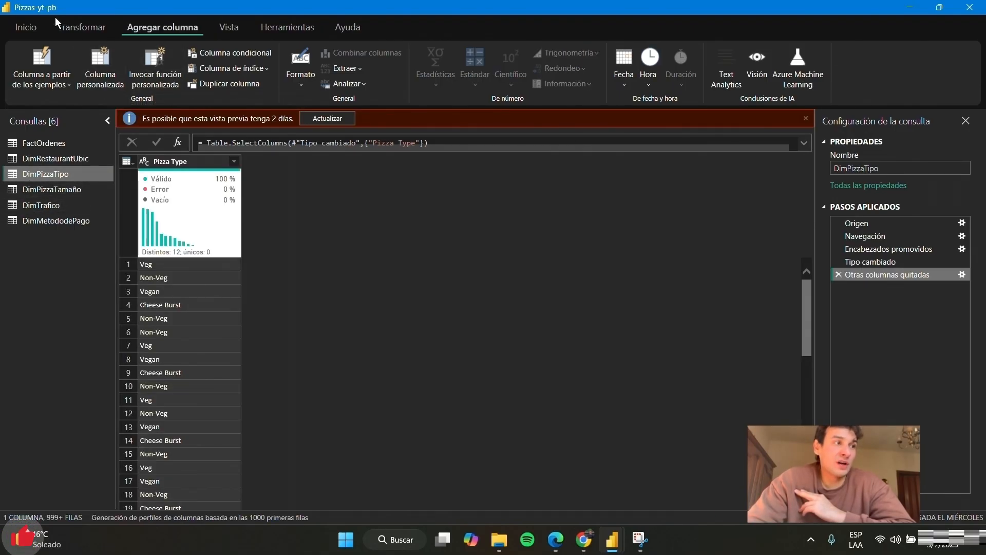
{"action": "left_click", "coordinate": [26, 28]}
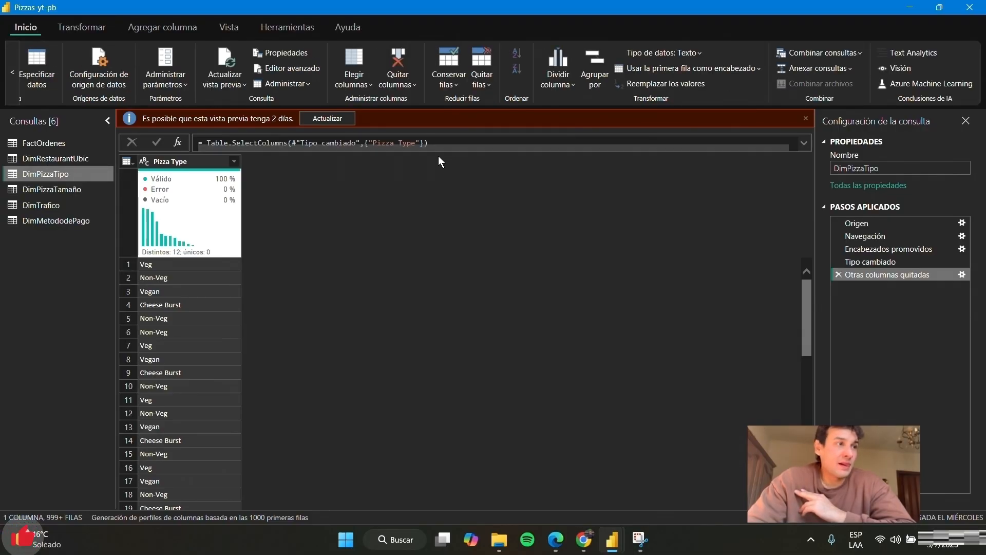
{"action": "right_click", "coordinate": [187, 160]}
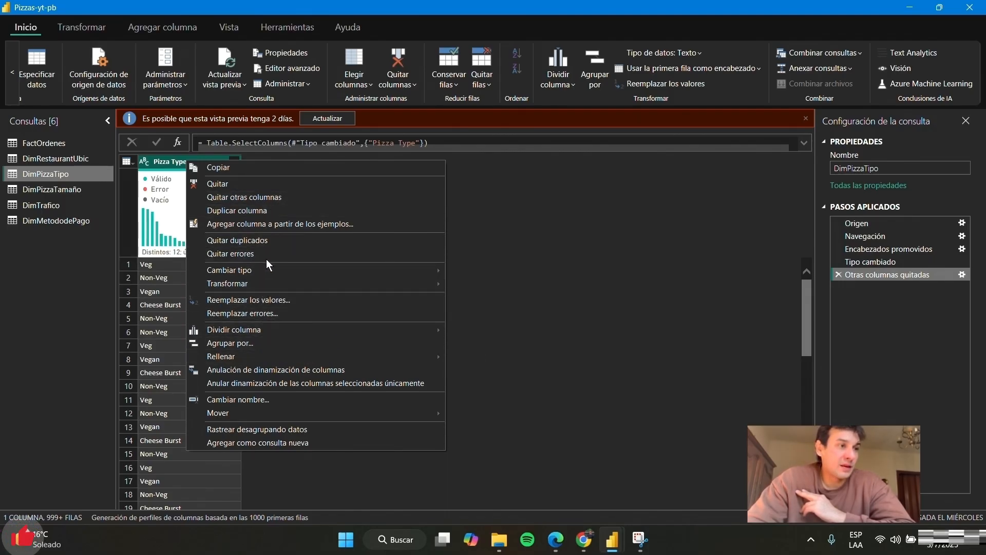
{"action": "left_click", "coordinate": [270, 239]}
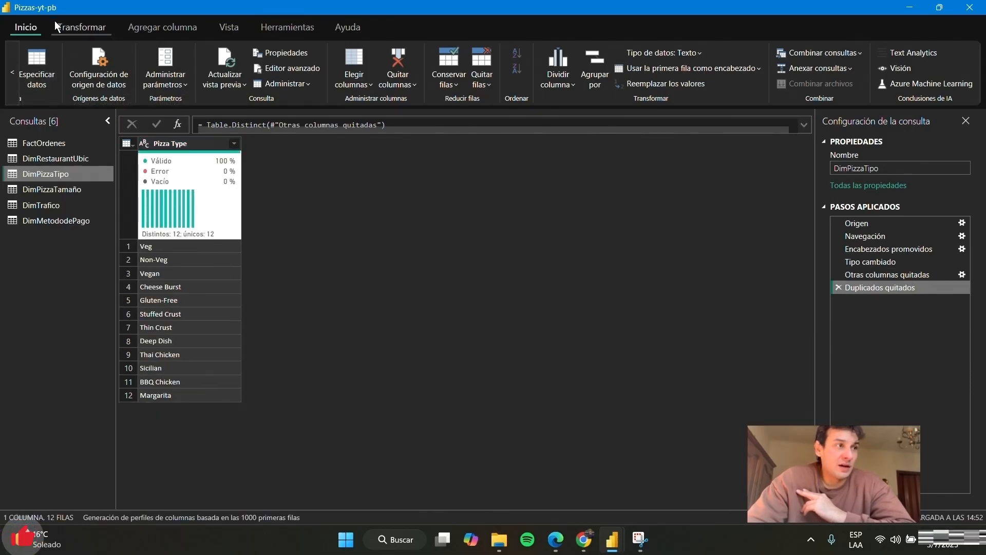
- Add an index column starting from 1 to DimPizzaTipo and place it before Pizza Type
{"action": "left_click", "coordinate": [137, 26]}
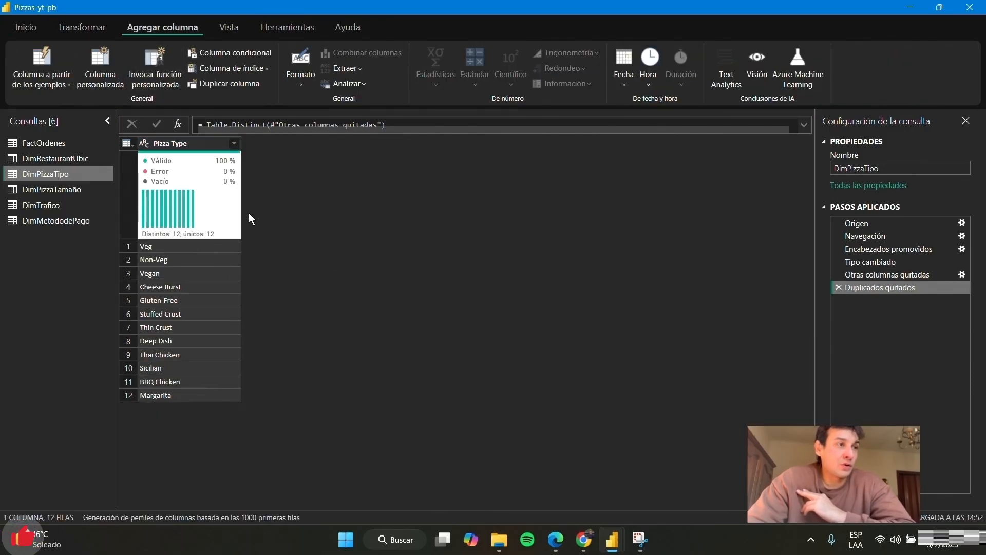
{"action": "left_click", "coordinate": [265, 67]}
{"action": "left_click", "coordinate": [250, 104]}
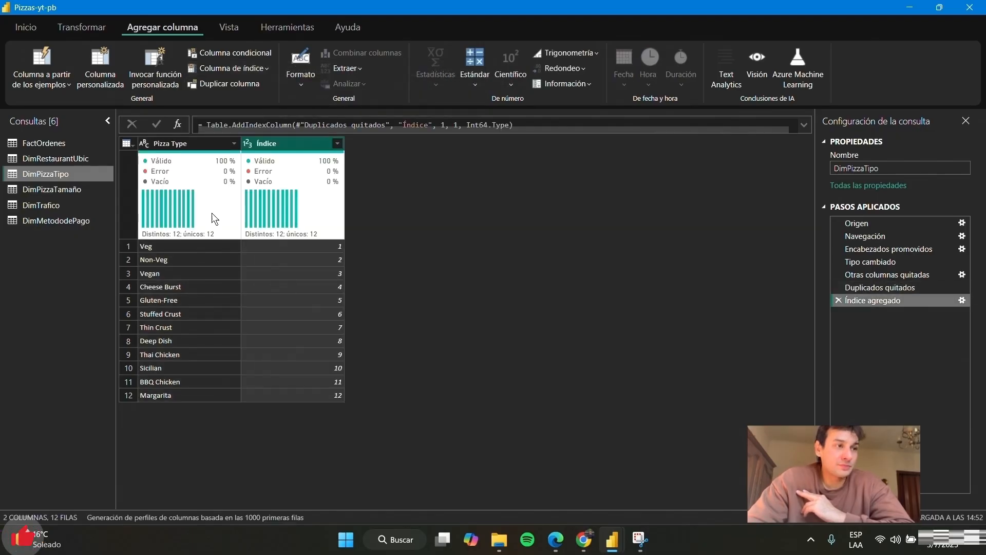
{"action": "left_click_drag", "start_coordinate": [281, 145], "coordinate": [160, 142]}
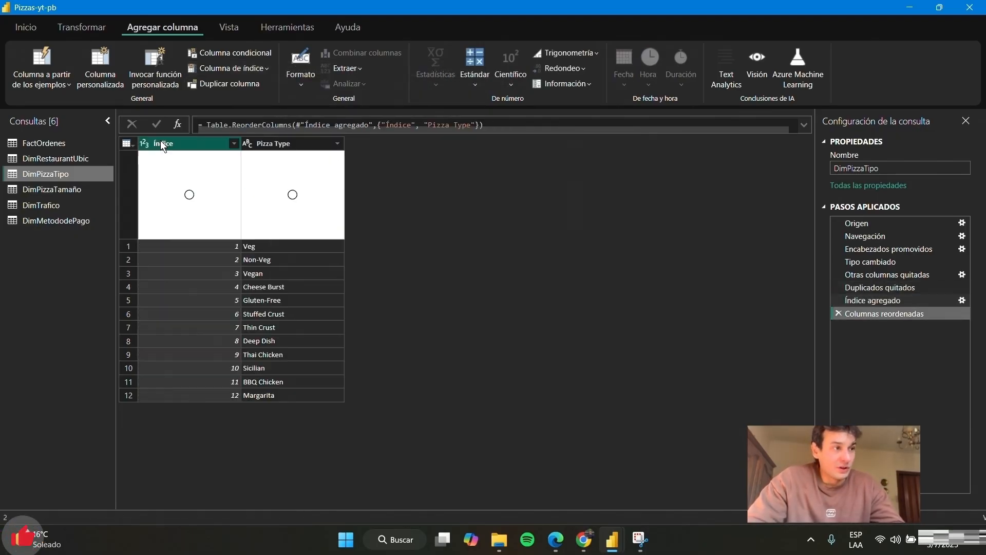
- Rename the index column of DimPizzaTipo as IdTipoPizza
{"action": "double_click", "coordinate": [188, 144]}
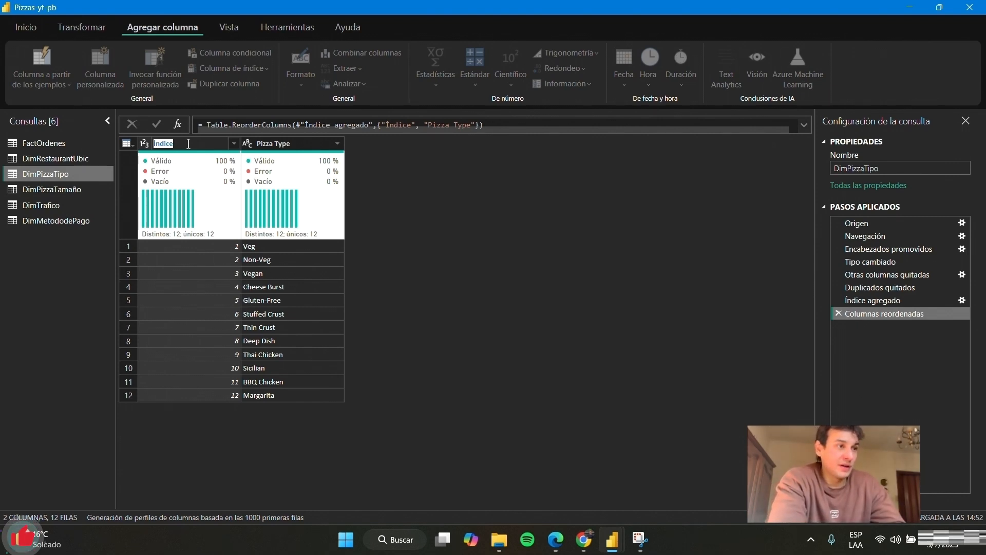
{"action": "type", "text": "Id"}
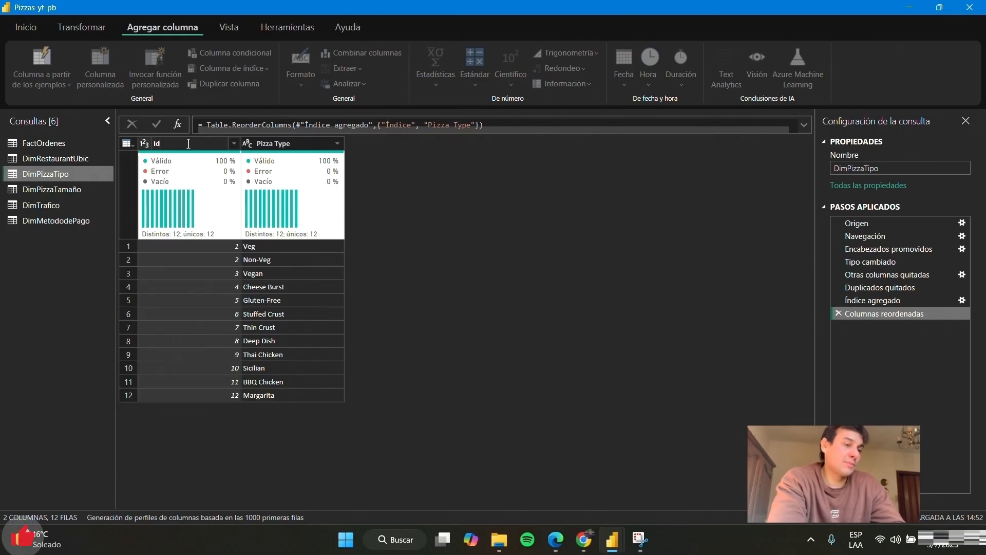
{"action": "type", "text": "Tipo"}
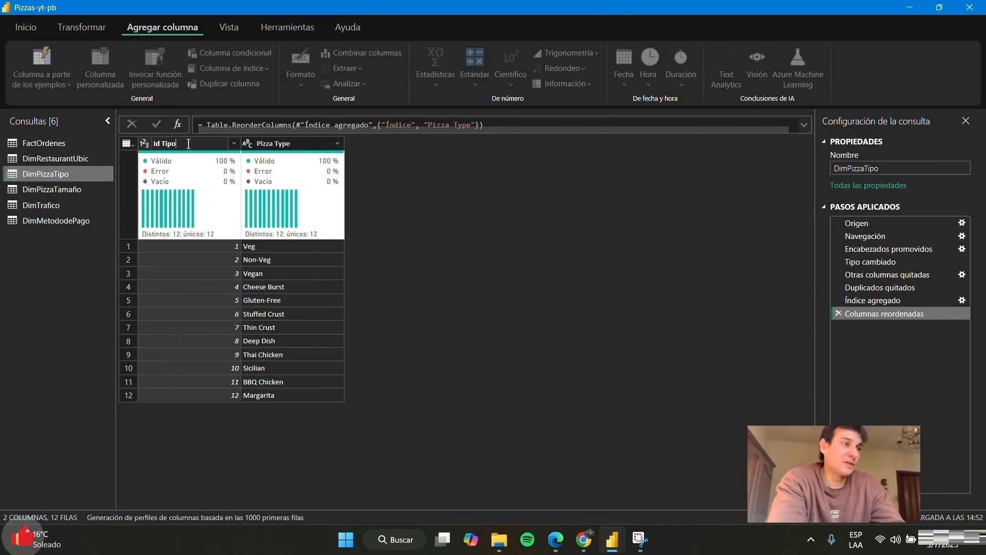
{"action": "type", "text": "Pizza"}
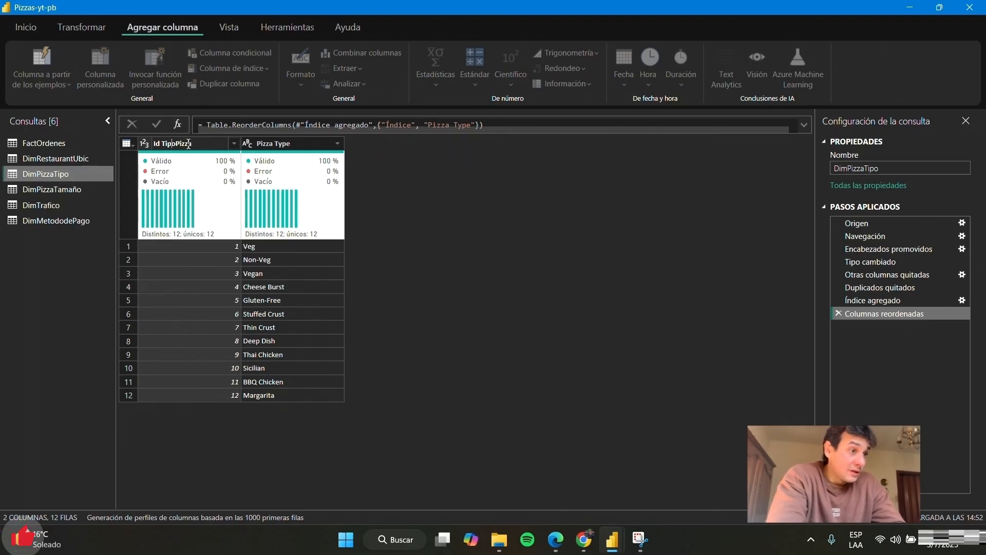
{"action": "key", "text": "Return"}
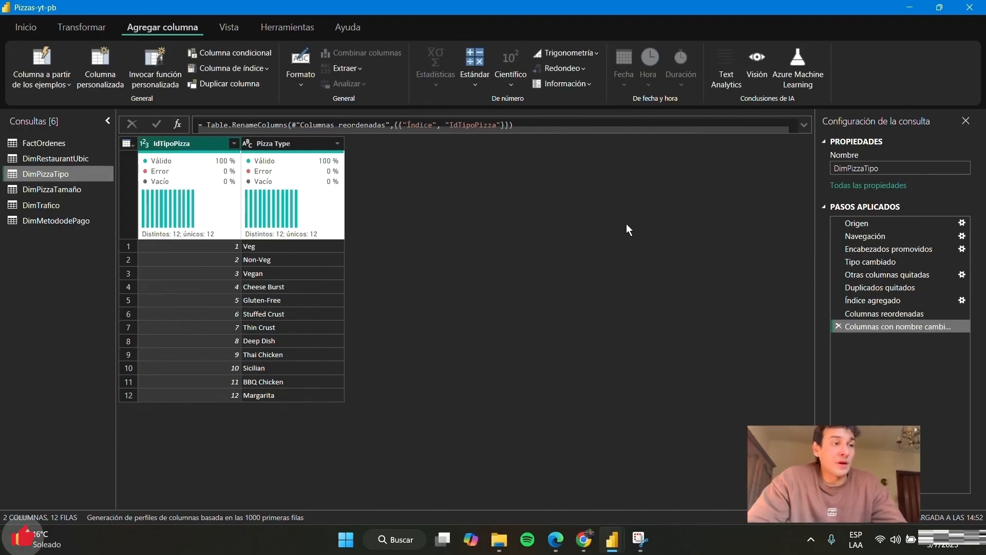
- Set up a value replacement in the Pizza Type column that changes Veg to Vegeteriana
{"action": "left_click", "coordinate": [276, 243]}
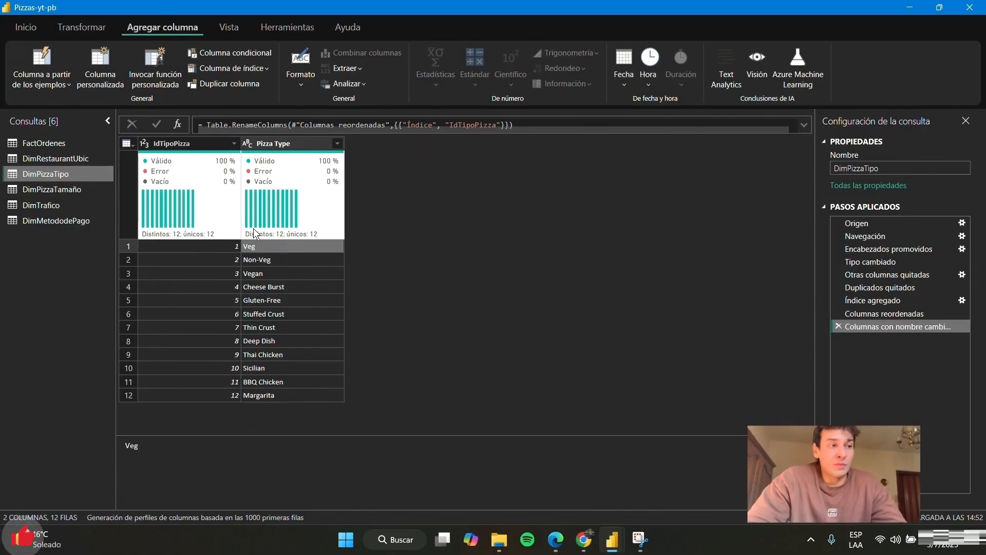
{"action": "right_click", "coordinate": [251, 246]}
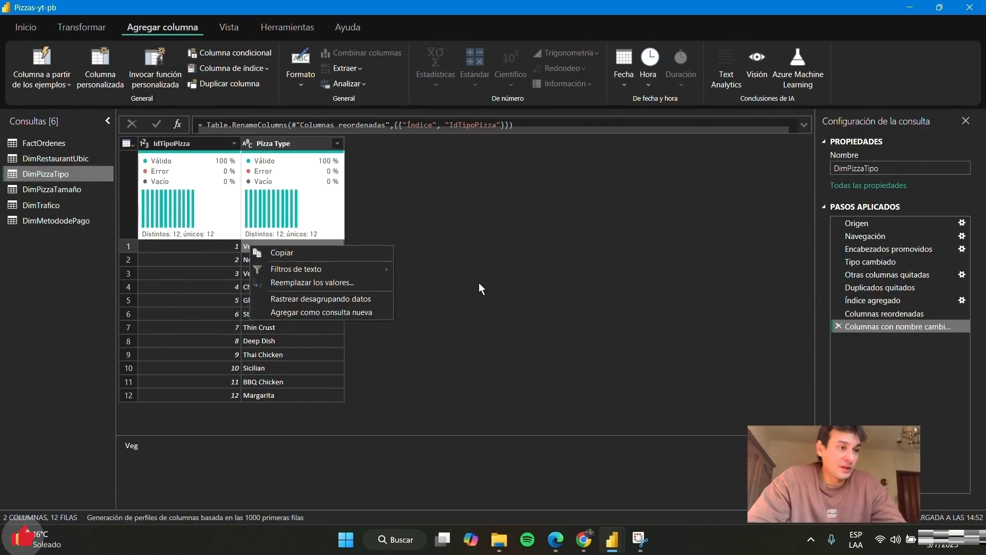
{"action": "left_click", "coordinate": [494, 283]}
{"action": "right_click", "coordinate": [275, 144]}
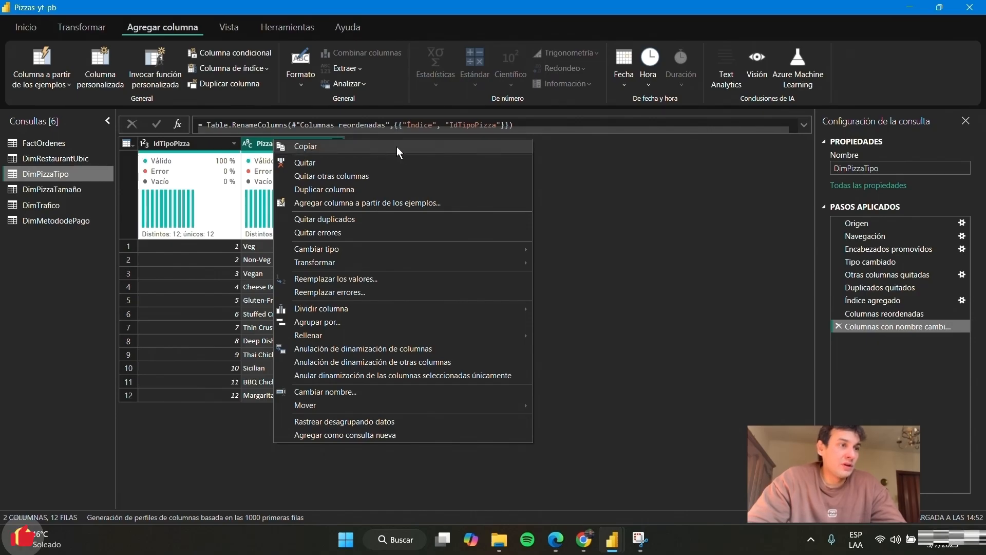
{"action": "mouse_move", "coordinate": [440, 261]}
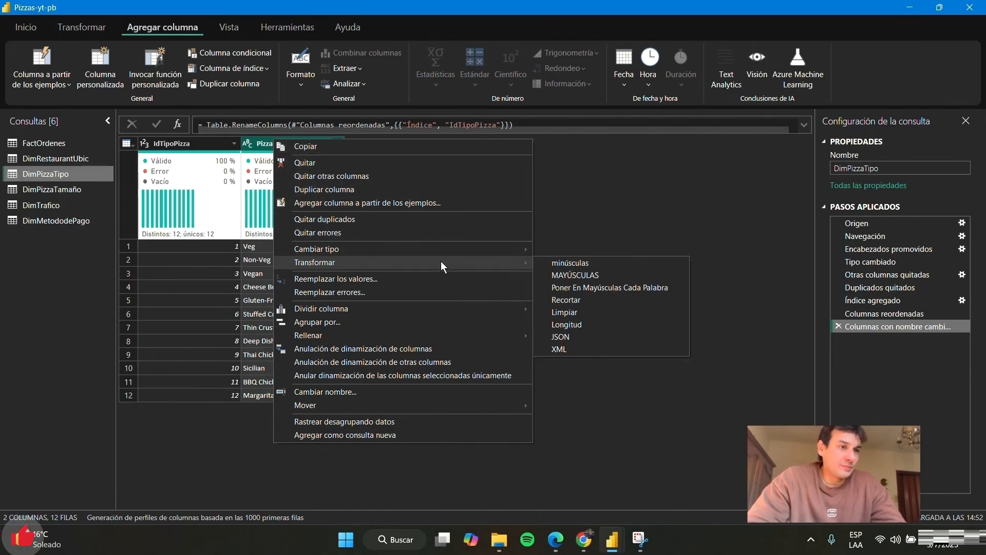
{"action": "left_click", "coordinate": [419, 283]}
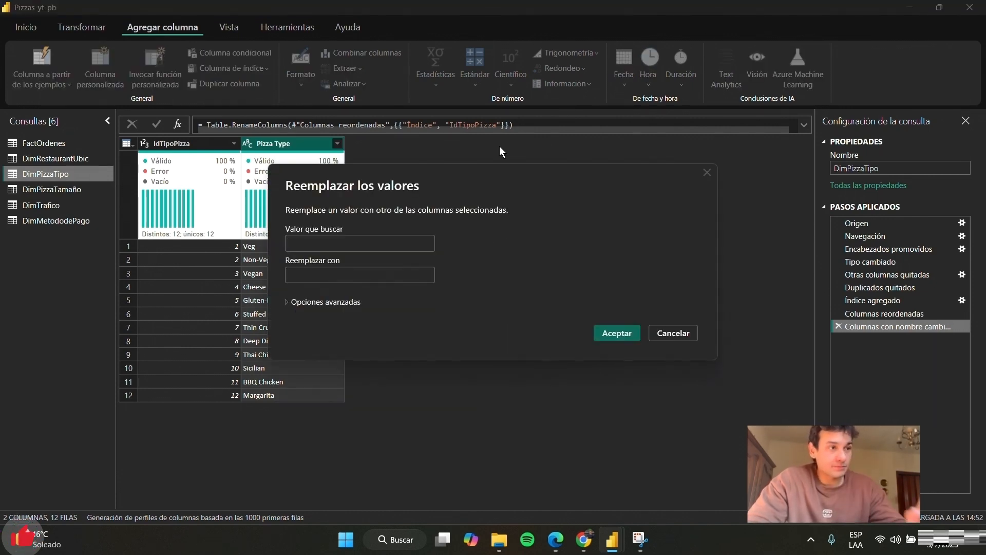
{"action": "left_click_drag", "start_coordinate": [495, 174], "coordinate": [662, 149]}
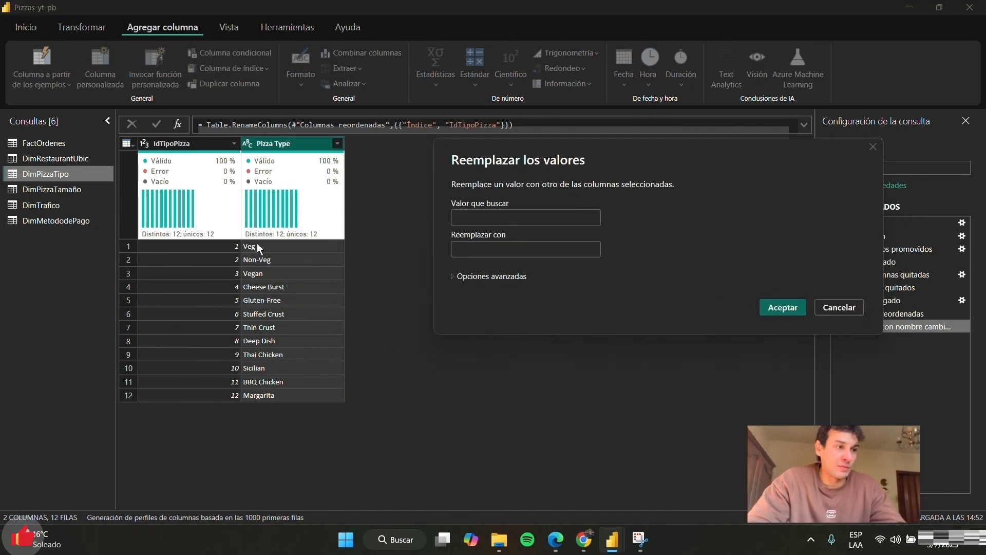
{"action": "left_click", "coordinate": [519, 218]}
{"action": "type", "text": "Veg"}
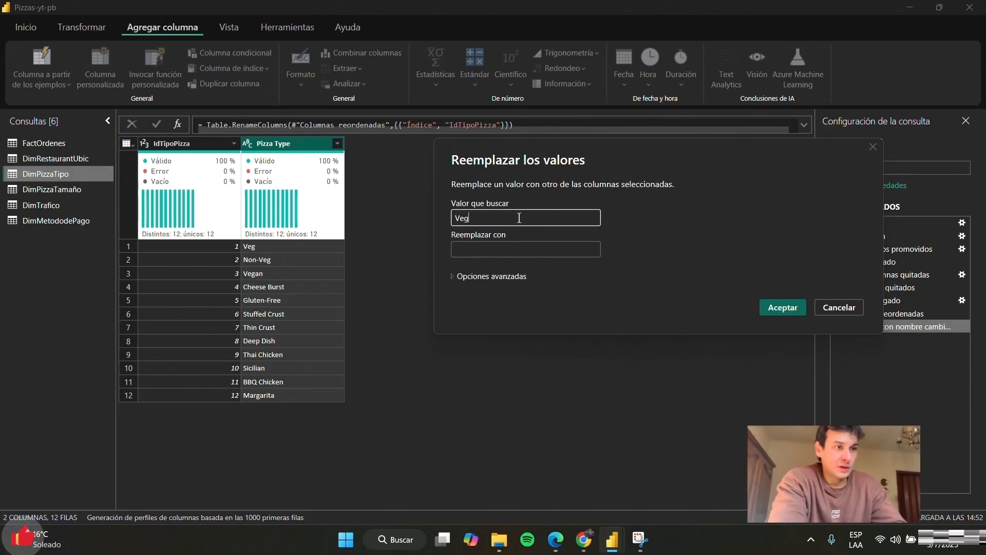
{"action": "key", "text": "Tab"}
{"action": "type", "text": "Veg"}
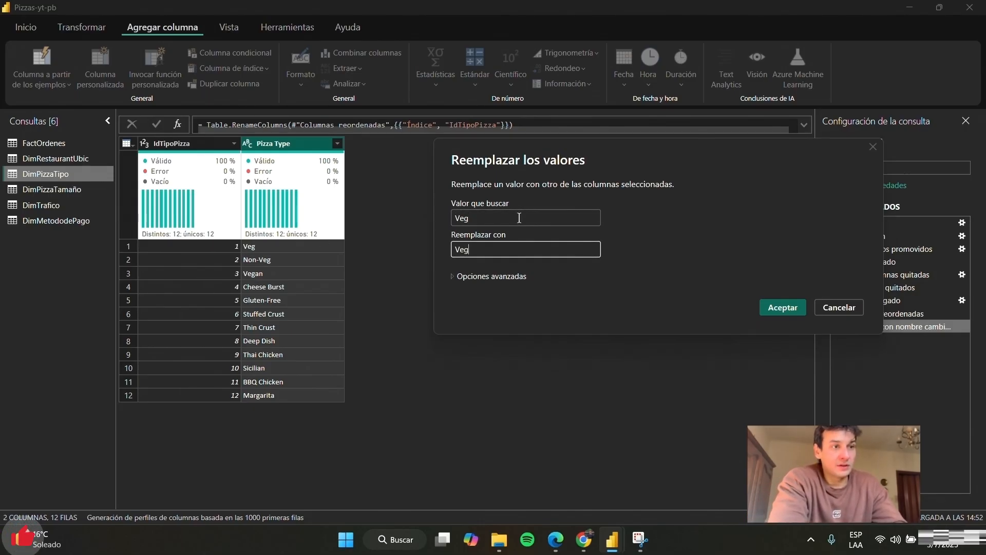
{"action": "type", "text": "eteriana"}
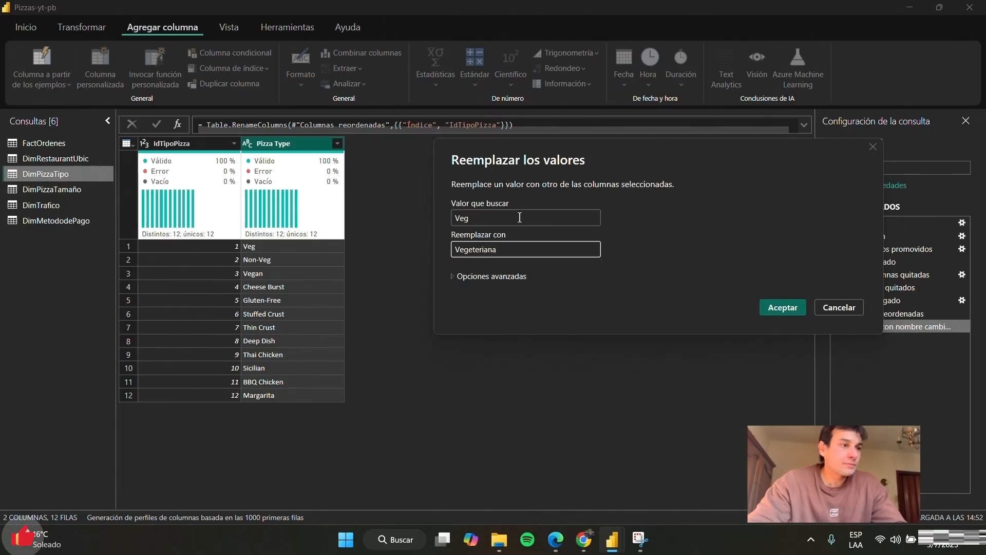
- Restrict the replacement to matches of the entire cell contents and apply it
{"action": "left_click", "coordinate": [463, 277]}
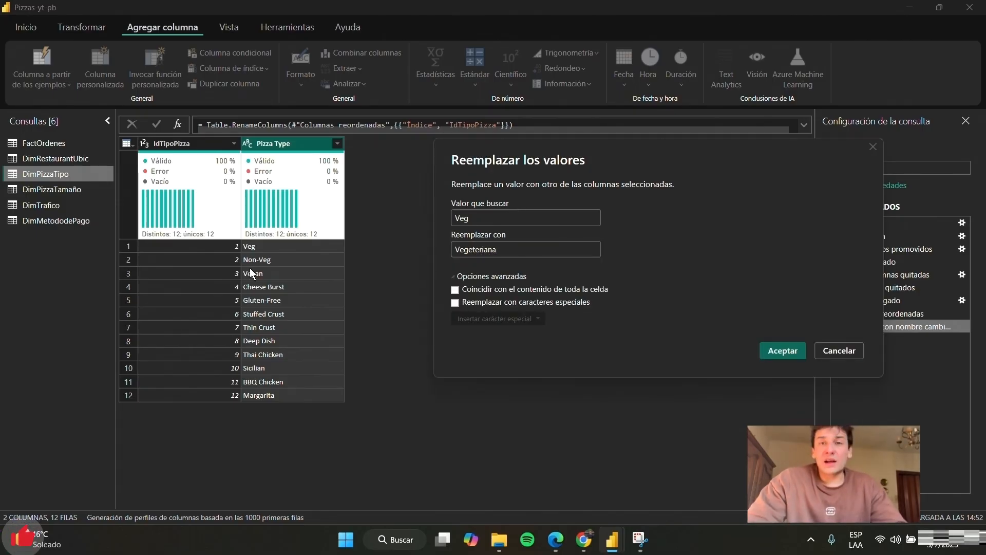
{"action": "left_click", "coordinate": [552, 219]}
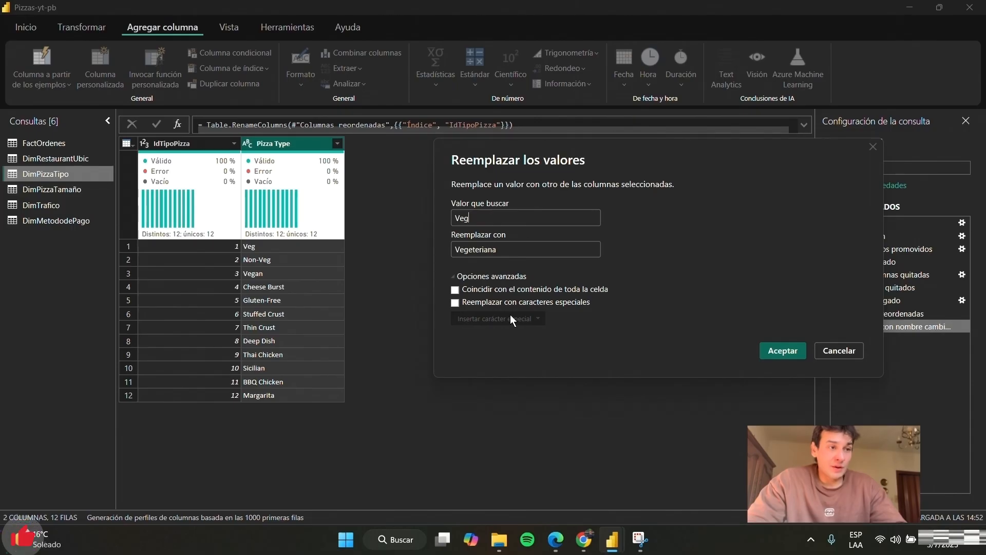
{"action": "left_click", "coordinate": [455, 290]}
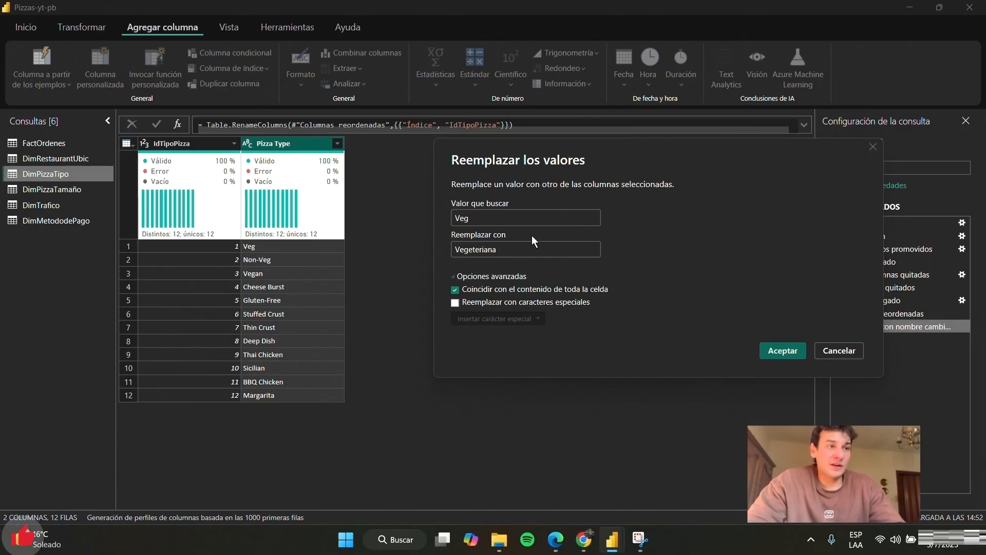
{"action": "left_click", "coordinate": [796, 348]}
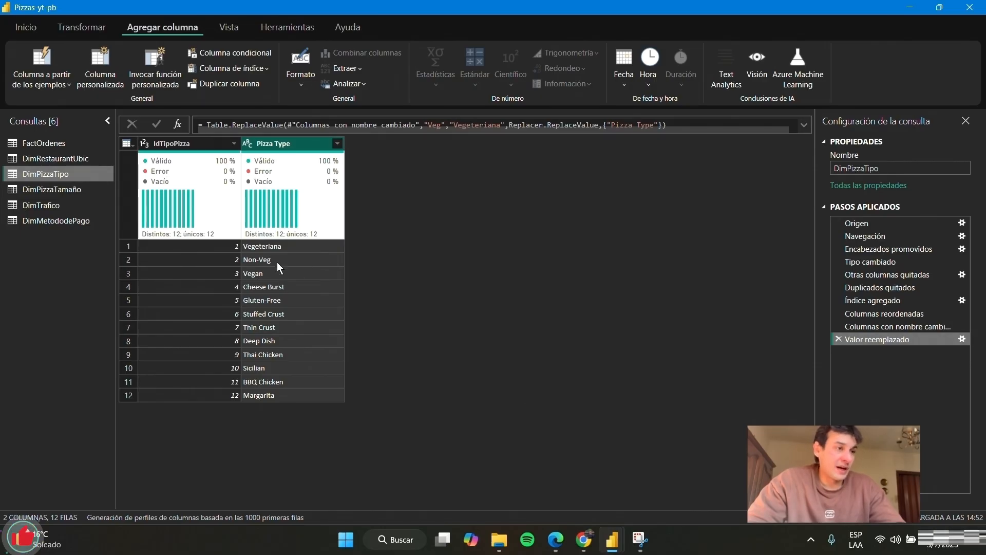
- Replace Vegan with Vegana in the Pizza Type column, matching the entire cell contents
{"action": "right_click", "coordinate": [316, 237]}
{"action": "right_click", "coordinate": [304, 145]}
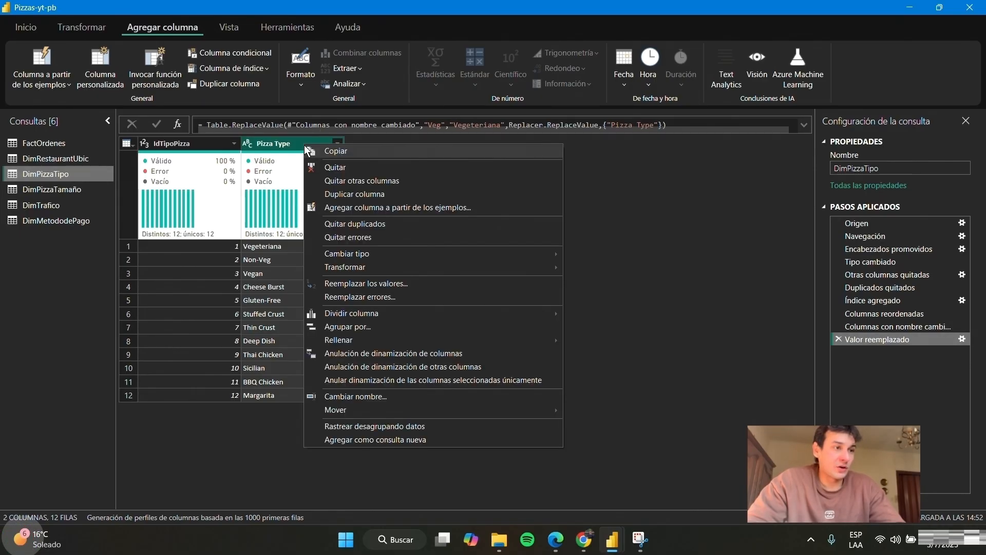
{"action": "left_click", "coordinate": [369, 283]}
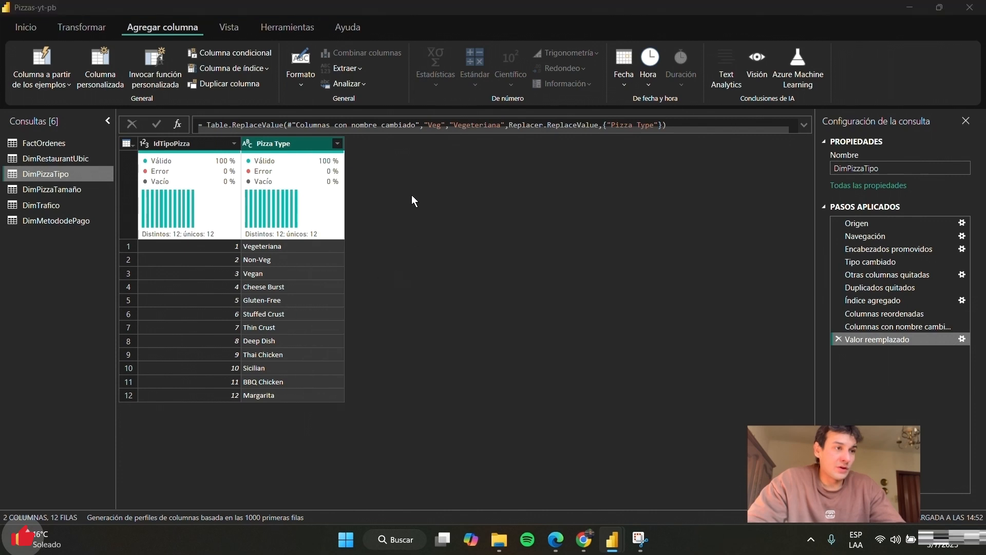
{"action": "left_click", "coordinate": [572, 245]}
{"action": "type", "text": "Vegan"}
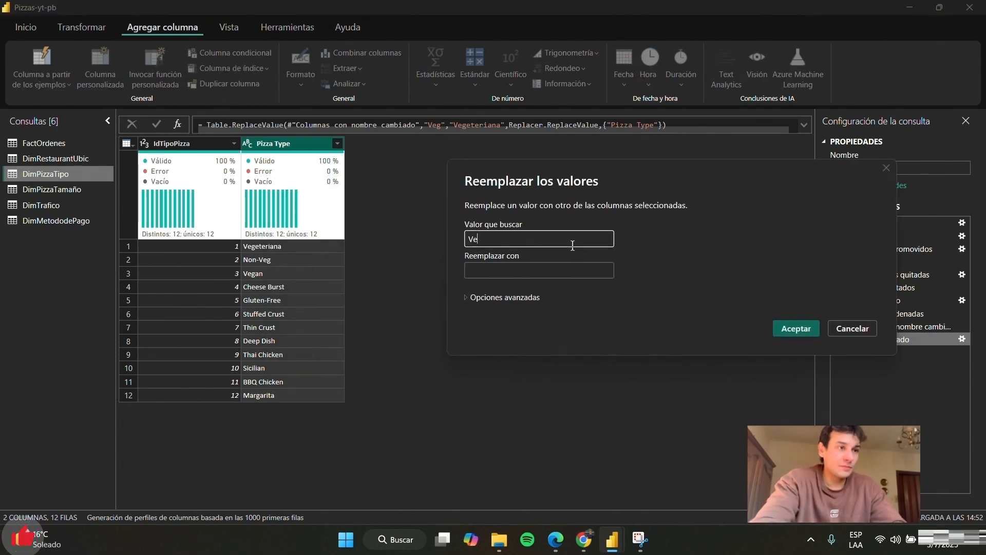
{"action": "key", "text": "Tab"}
{"action": "type", "text": "G"}
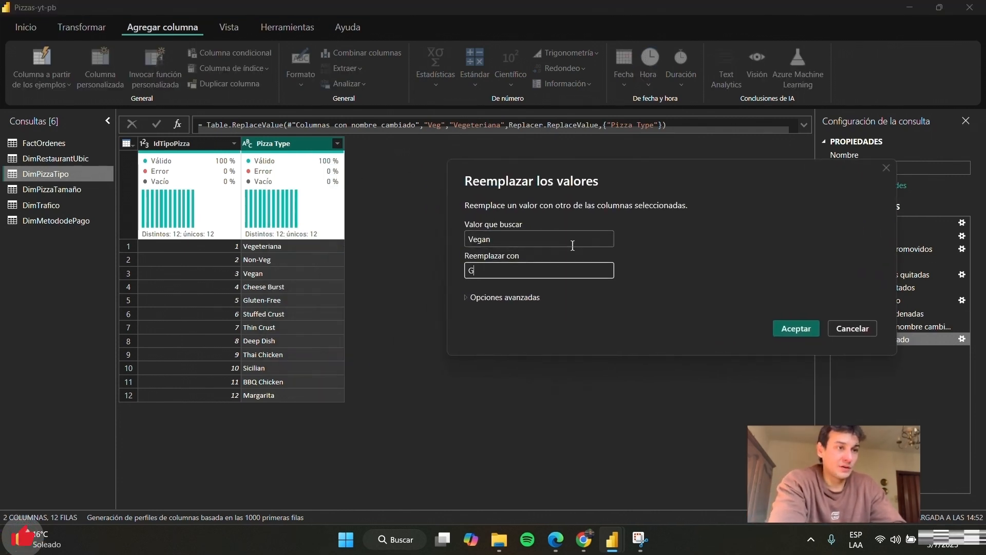
{"action": "type", "text": "egana"}
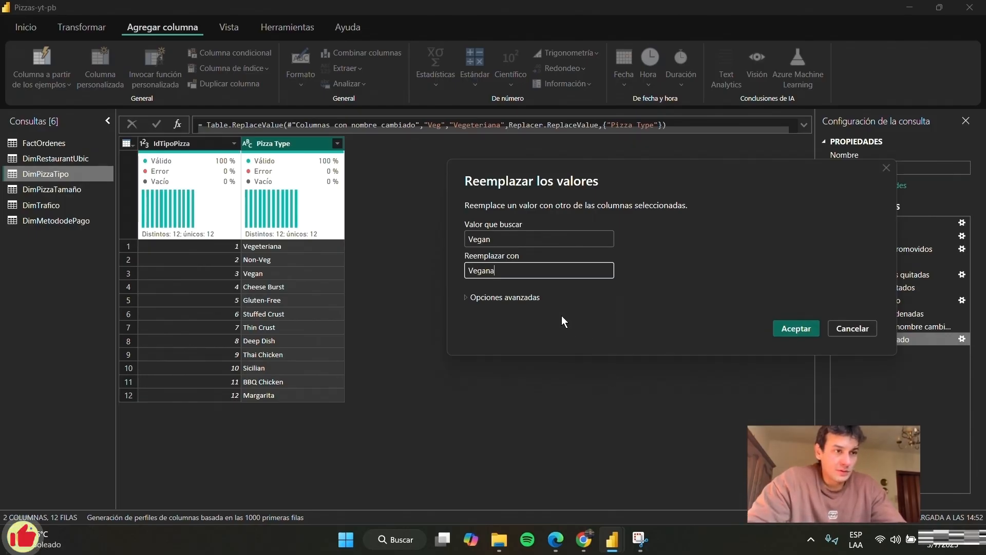
{"action": "left_click", "coordinate": [492, 296]}
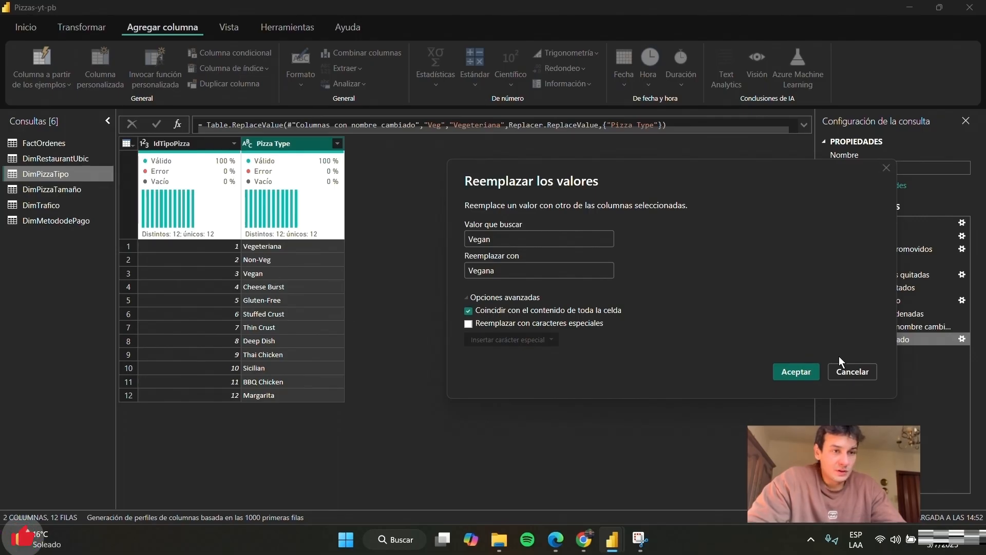
{"action": "left_click", "coordinate": [795, 371]}
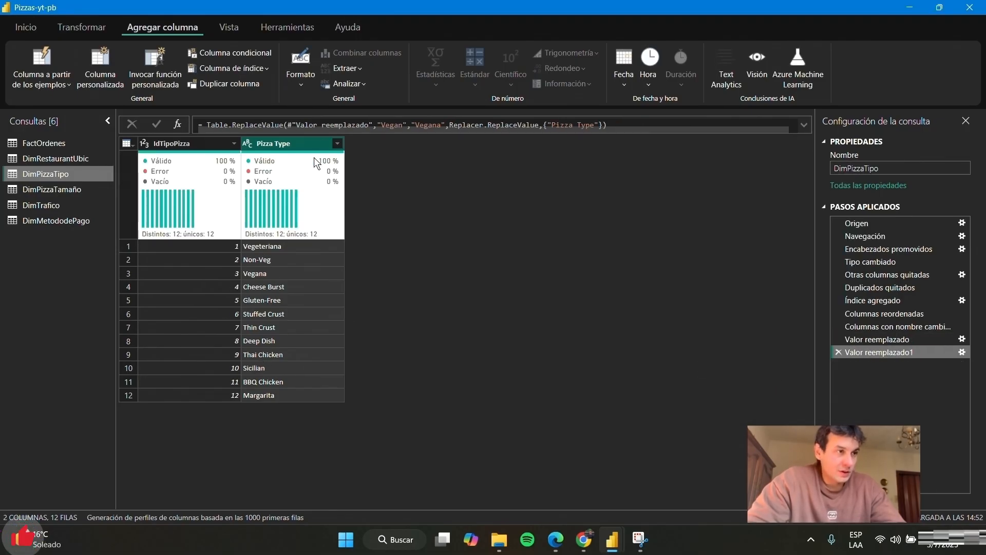
- Replace Non-Veg with No Vegetariana in the Pizza Type column
{"action": "right_click", "coordinate": [314, 142]}
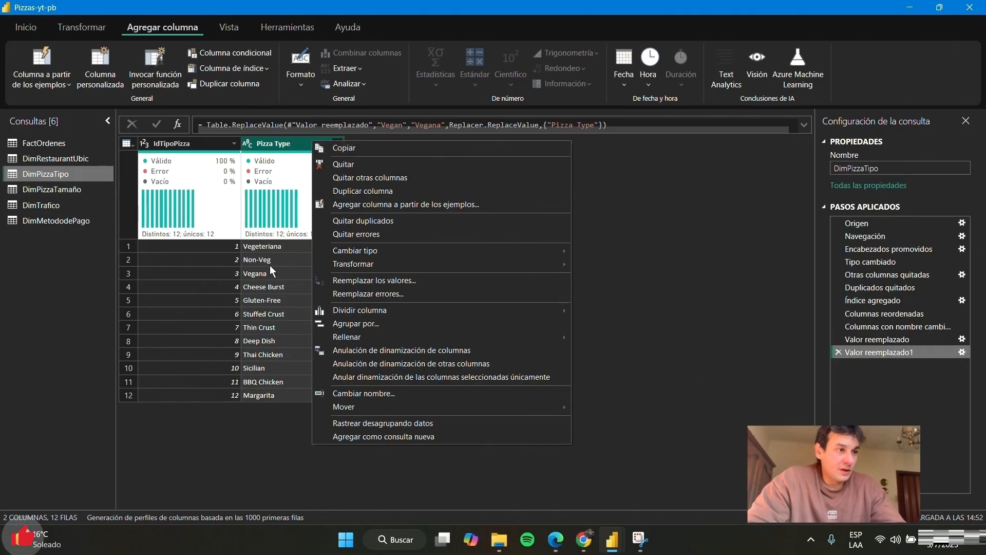
{"action": "left_click", "coordinate": [372, 280]}
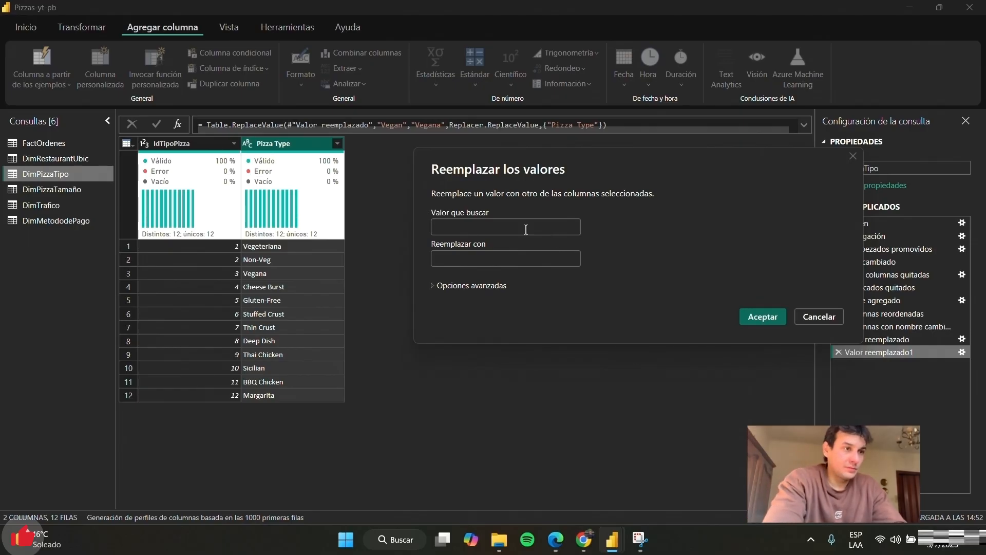
{"action": "left_click", "coordinate": [526, 229]}
{"action": "type", "text": "Non"}
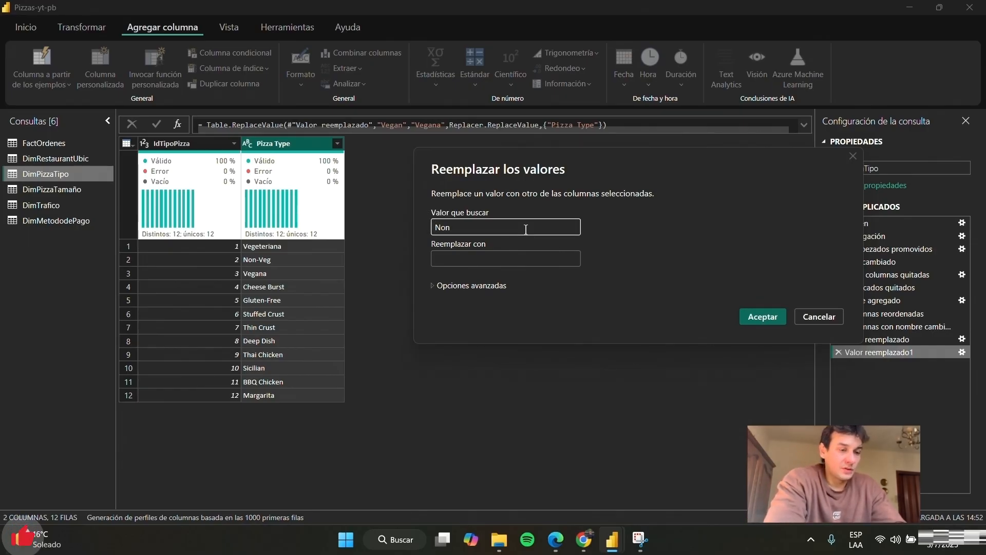
{"action": "type", "text": "-Veg"}
{"action": "key", "text": "Tab"}
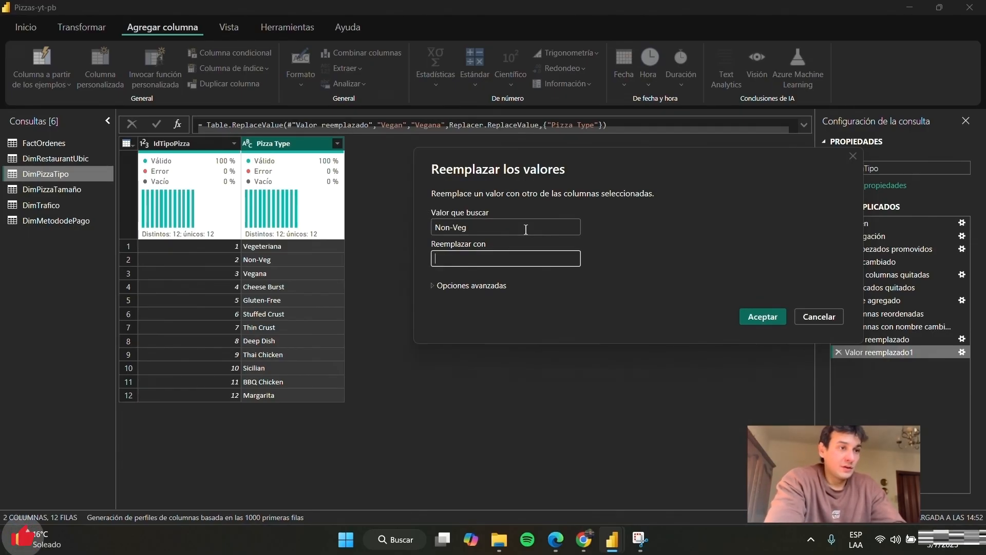
{"action": "type", "text": "No Ve"}
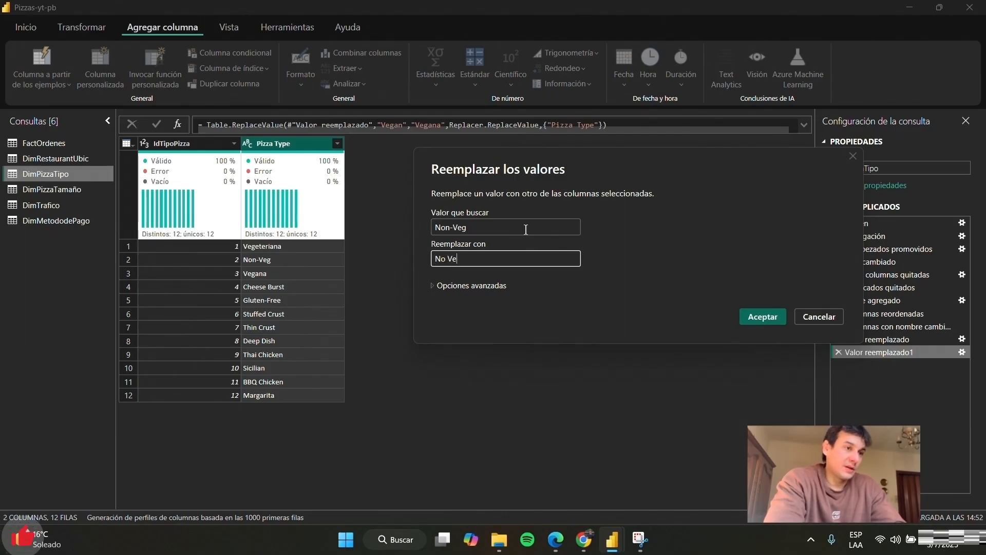
{"action": "type", "text": "getariana"}
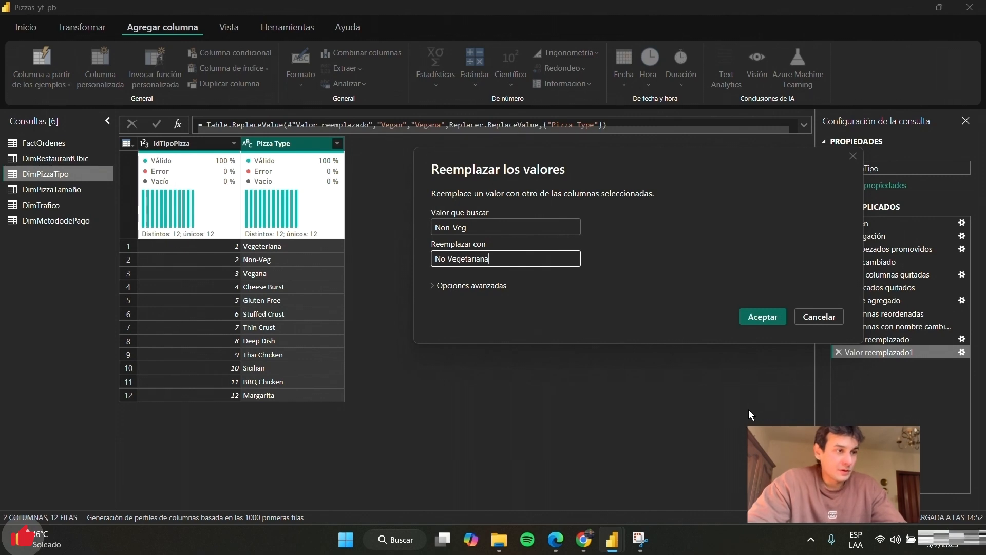
{"action": "left_click", "coordinate": [773, 316]}
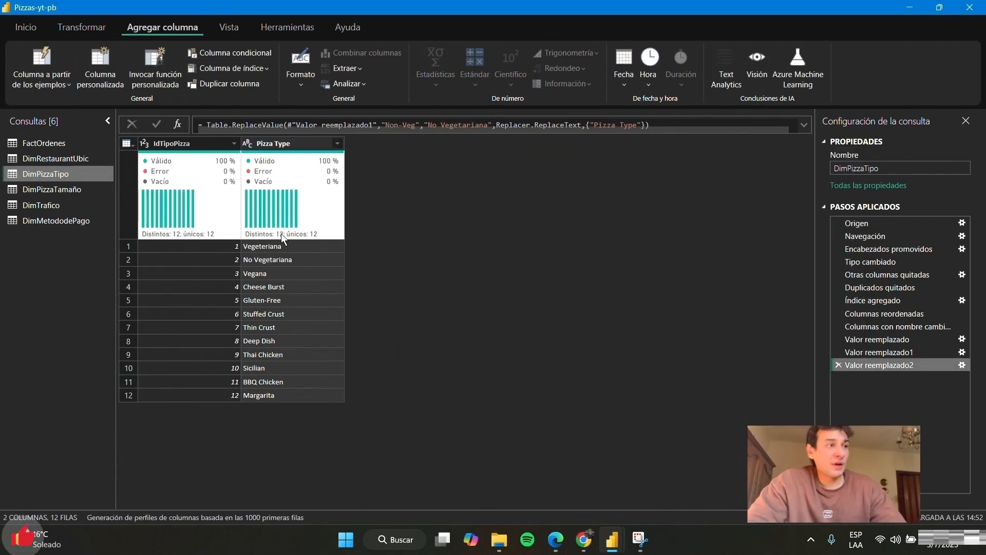
- Open the DimTrafico query and compare the Traffic Level column with the Traffic Impact column
{"action": "left_click", "coordinate": [68, 184]}
{"action": "left_click", "coordinate": [59, 205]}
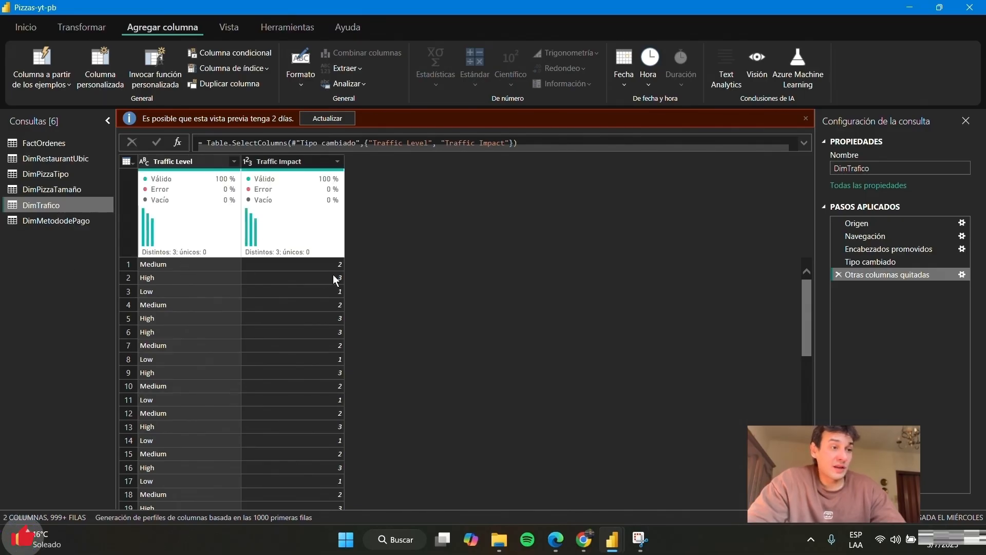
{"action": "left_click", "coordinate": [307, 197]}
{"action": "left_click", "coordinate": [226, 189]}
{"action": "left_click", "coordinate": [326, 192]}
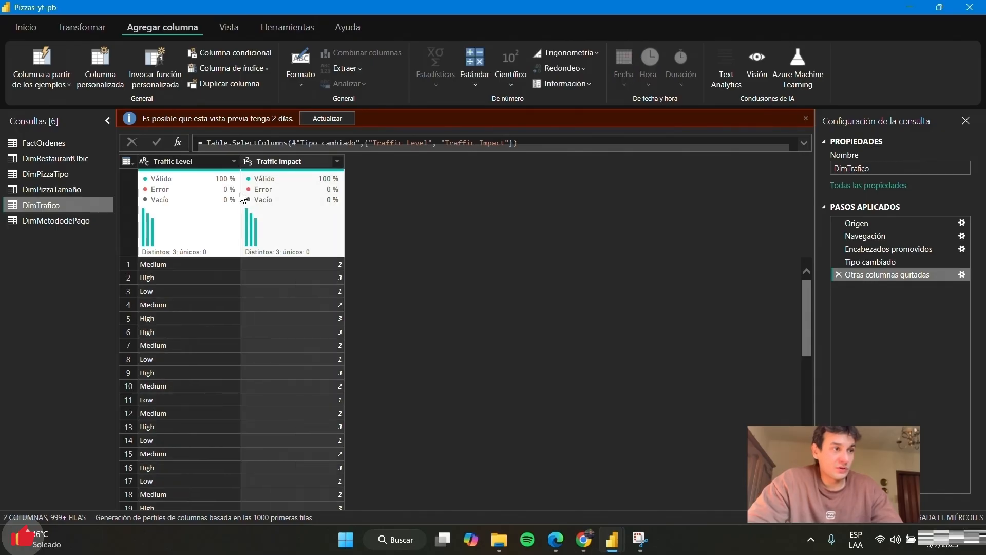
{"action": "left_click", "coordinate": [218, 193]}
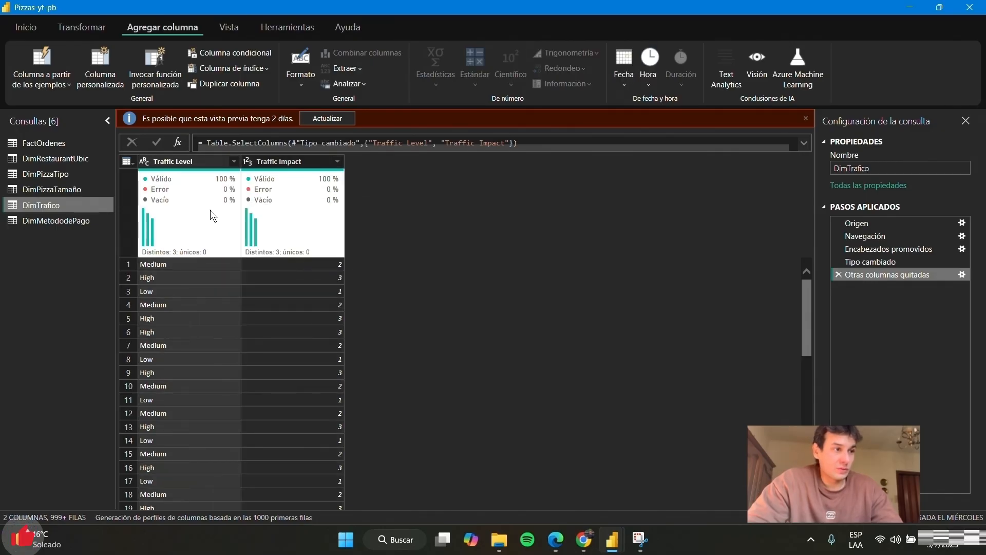
- Remove duplicate rows across the Traffic Level and Traffic Impact columns in DimTrafico, and place Traffic Impact as the first column
{"action": "left_click", "coordinate": [322, 193]}
{"action": "left_click", "coordinate": [195, 160]}
{"action": "left_click", "coordinate": [309, 186]}
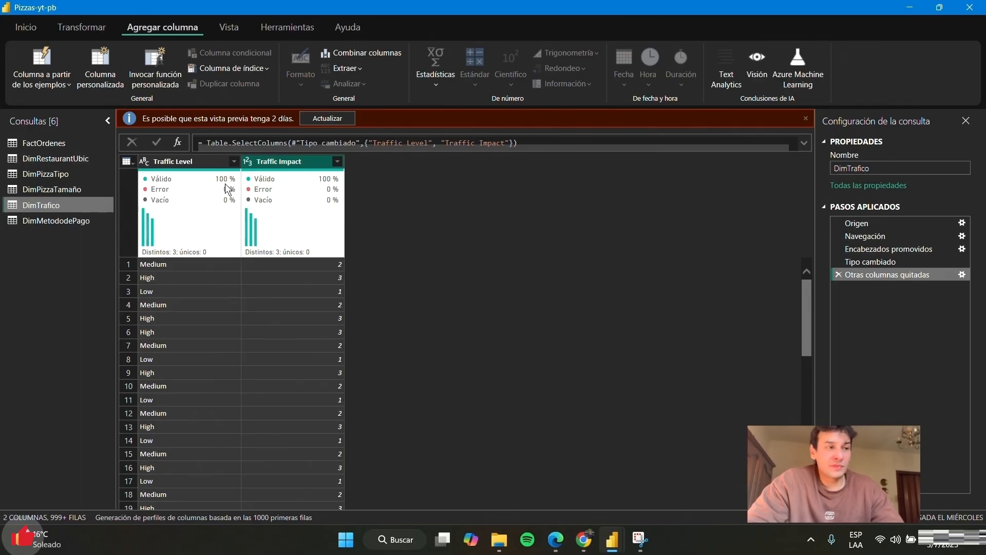
{"action": "right_click", "coordinate": [296, 180]}
{"action": "left_click", "coordinate": [273, 161]}
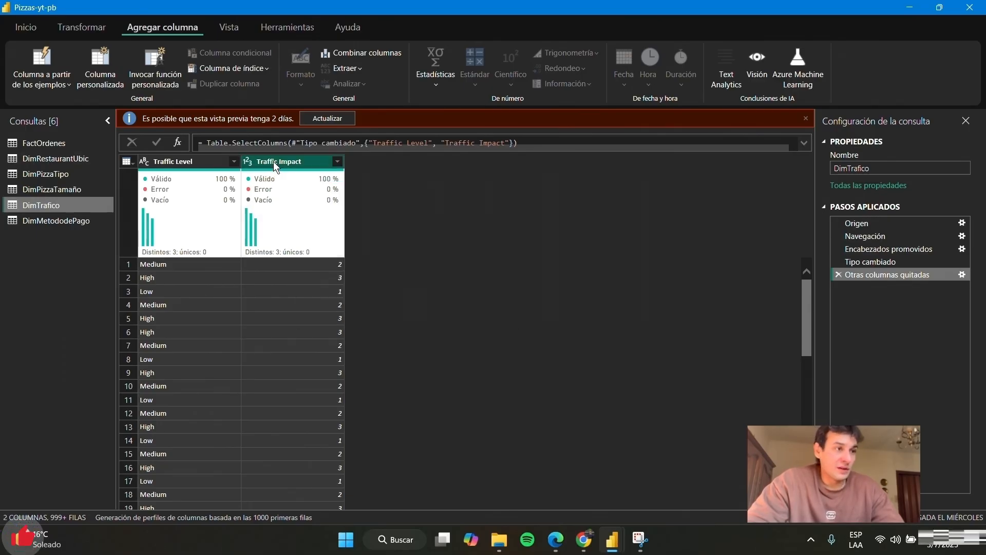
{"action": "right_click", "coordinate": [273, 161]}
{"action": "left_click", "coordinate": [328, 226]}
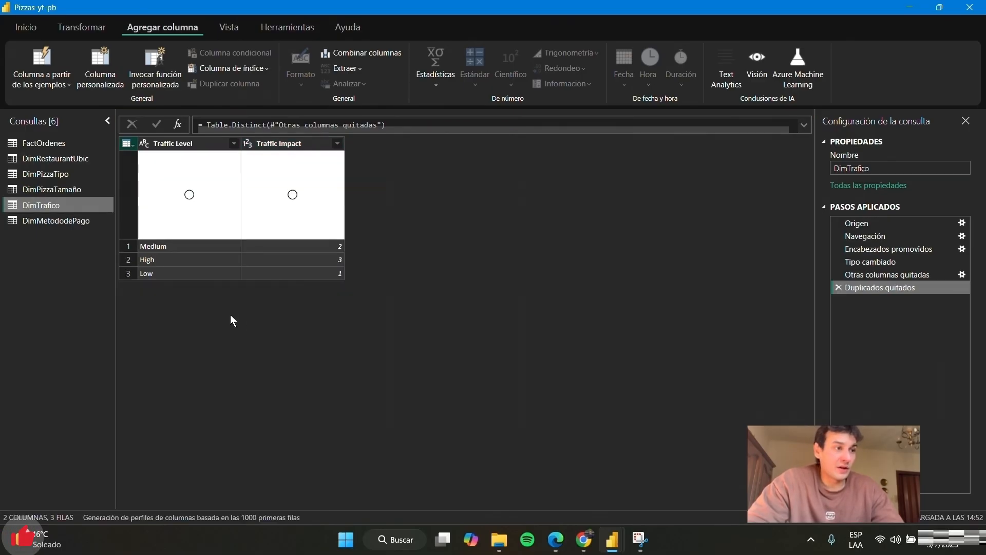
{"action": "left_click", "coordinate": [301, 248]}
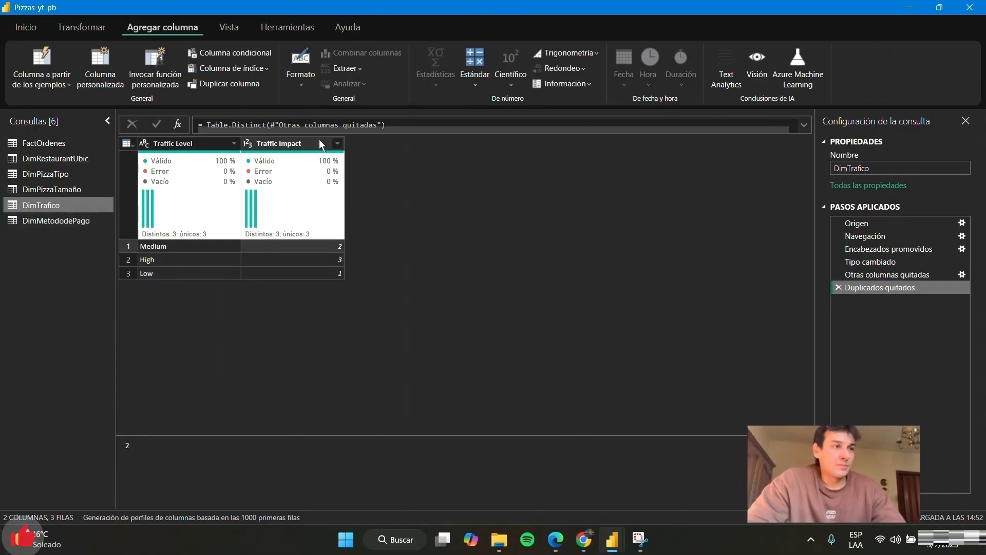
{"action": "left_click_drag", "start_coordinate": [319, 140], "coordinate": [164, 170]}
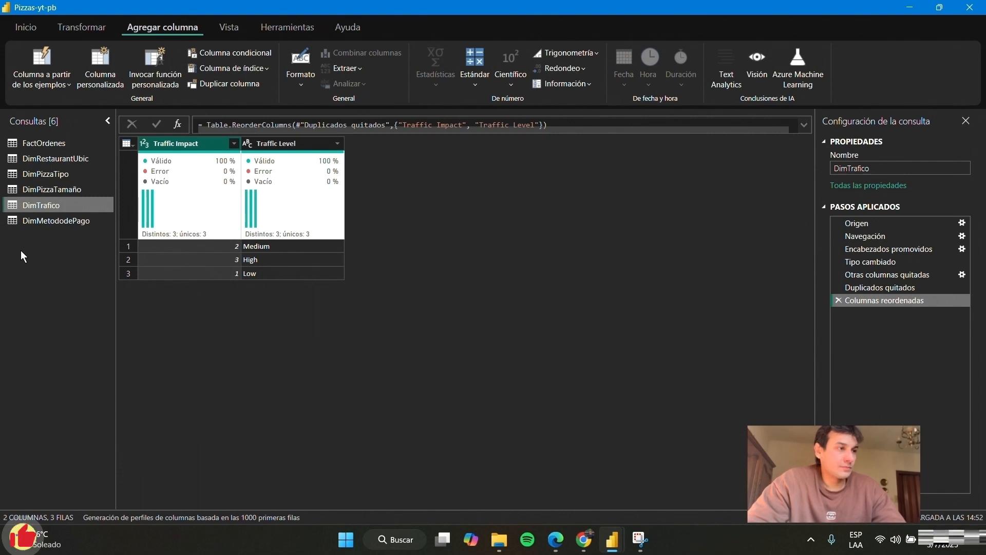
- In the DimMetododePago query, remove duplicate rows across the Payment Method and Payment Category columns
{"action": "left_click", "coordinate": [42, 221]}
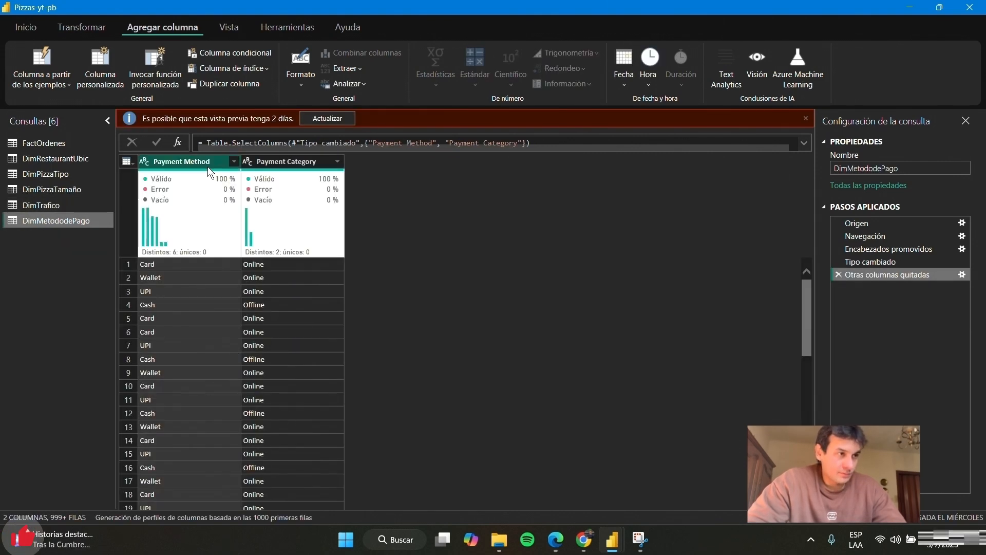
{"action": "left_click", "coordinate": [312, 160], "text": "ctrl"}
{"action": "right_click", "coordinate": [312, 161]}
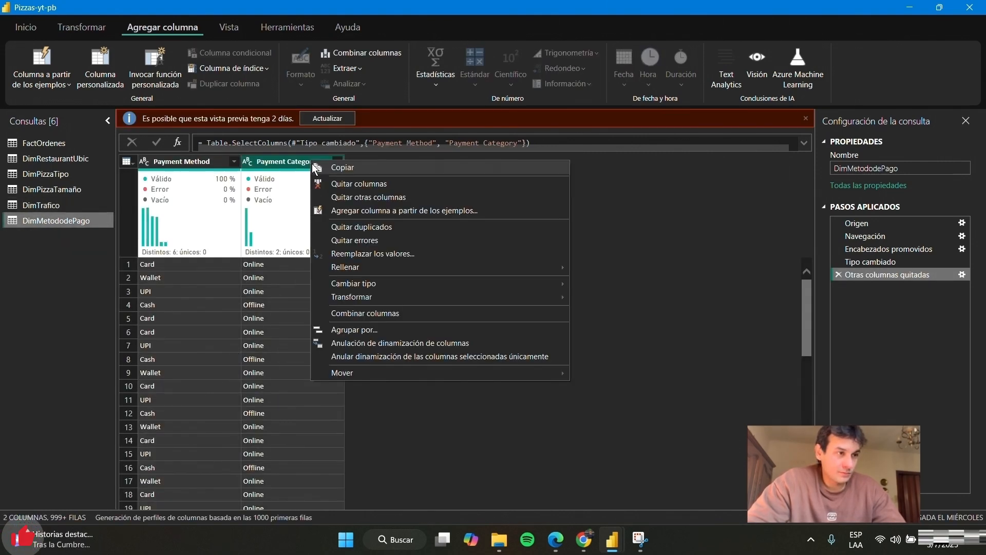
{"action": "left_click", "coordinate": [402, 227]}
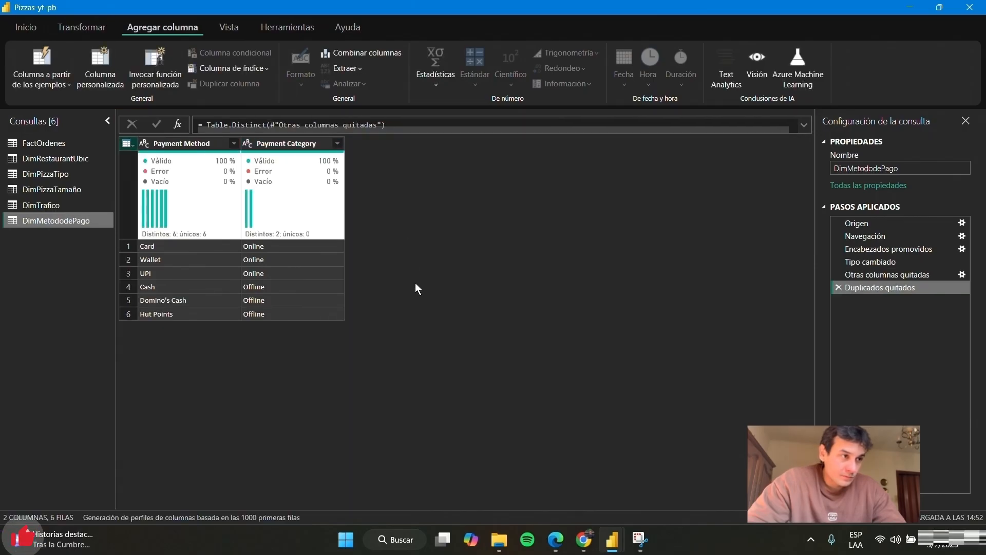
{"action": "left_click", "coordinate": [210, 259]}
{"action": "left_click", "coordinate": [167, 246]}
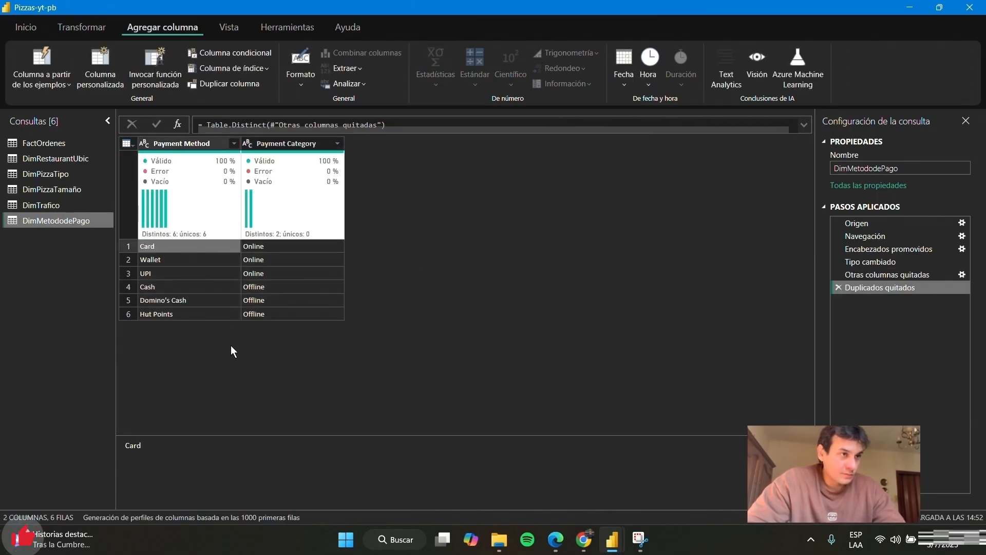
{"action": "left_click", "coordinate": [72, 24]}
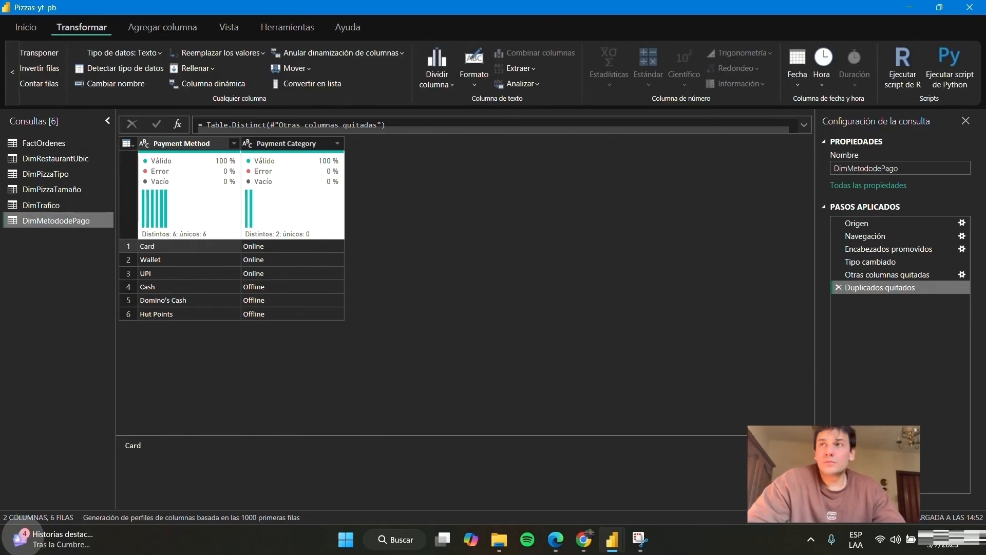
{"action": "left_click_drag", "start_coordinate": [606, 1], "coordinate": [585, 1]}
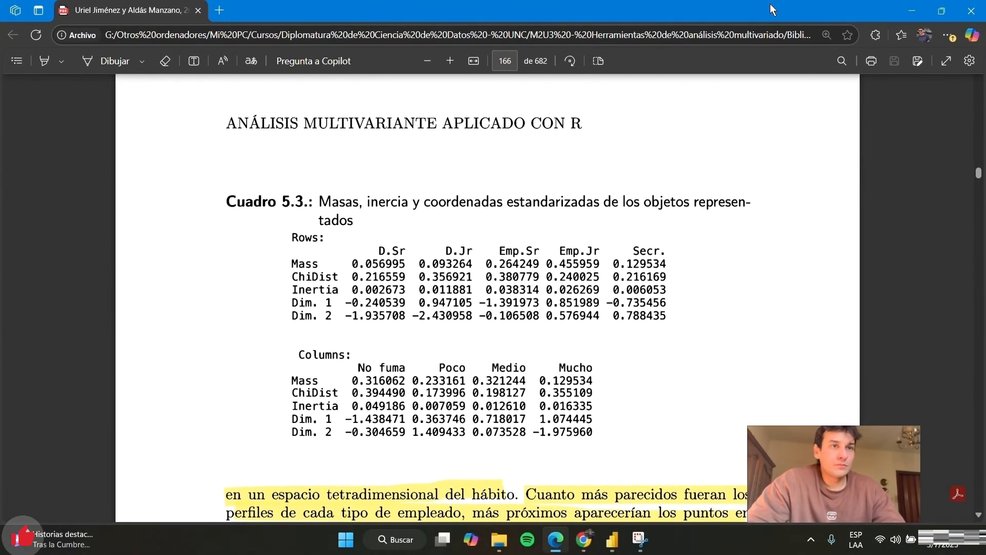
{"action": "left_click_drag", "start_coordinate": [769, 5], "coordinate": [985, 31]}
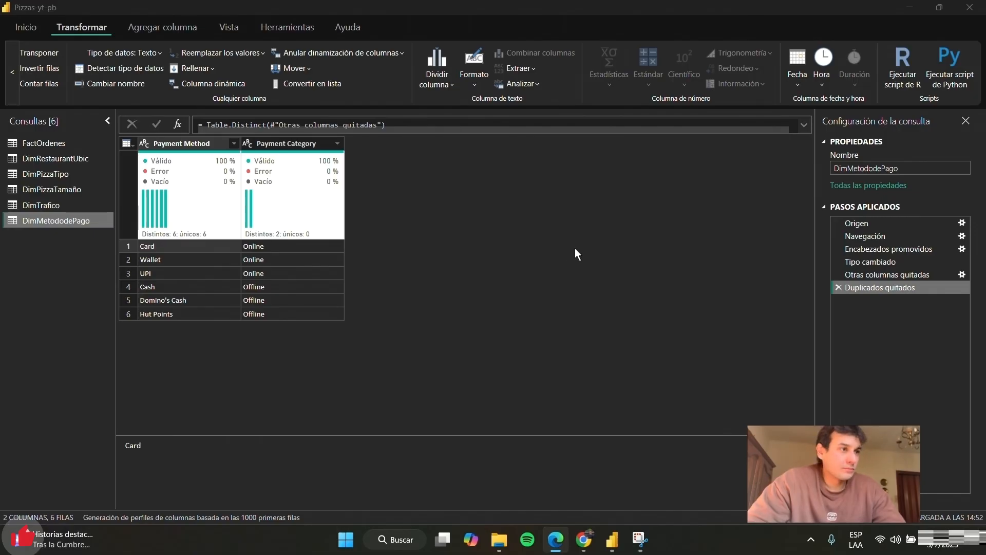
{"action": "left_click", "coordinate": [501, 270]}
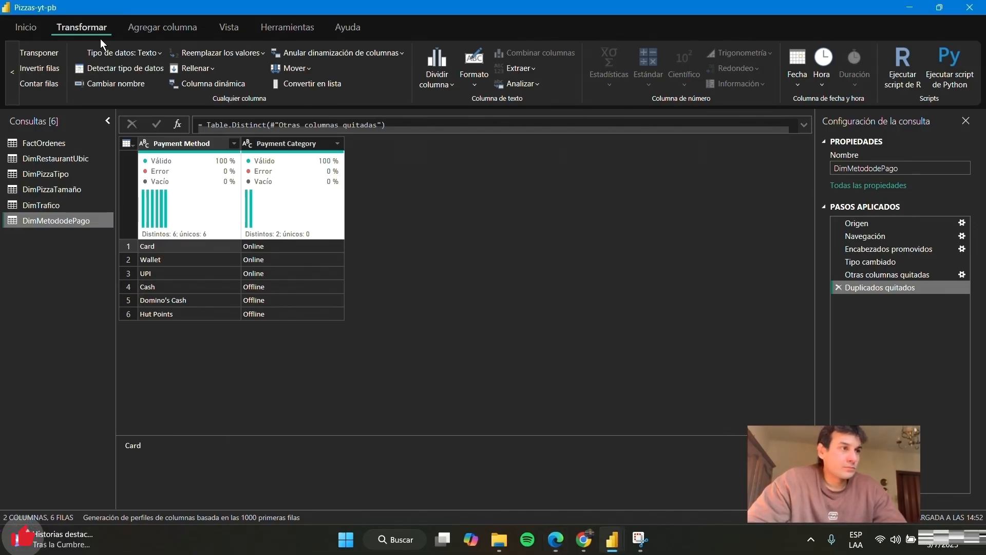
- Add an index column starting from 1 to DimMetododePago and place it as the first column
{"action": "left_click", "coordinate": [157, 23]}
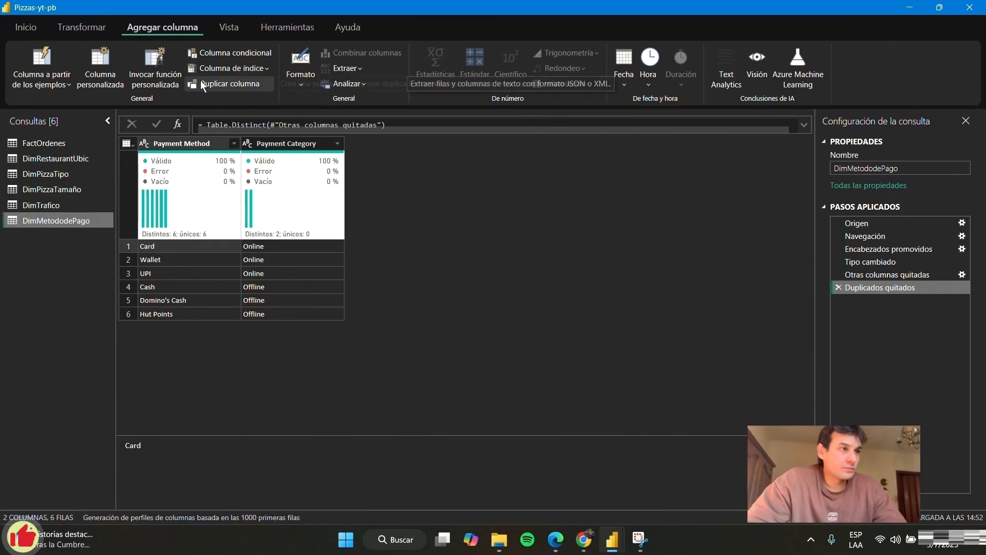
{"action": "left_click", "coordinate": [262, 68]}
{"action": "left_click", "coordinate": [220, 105]}
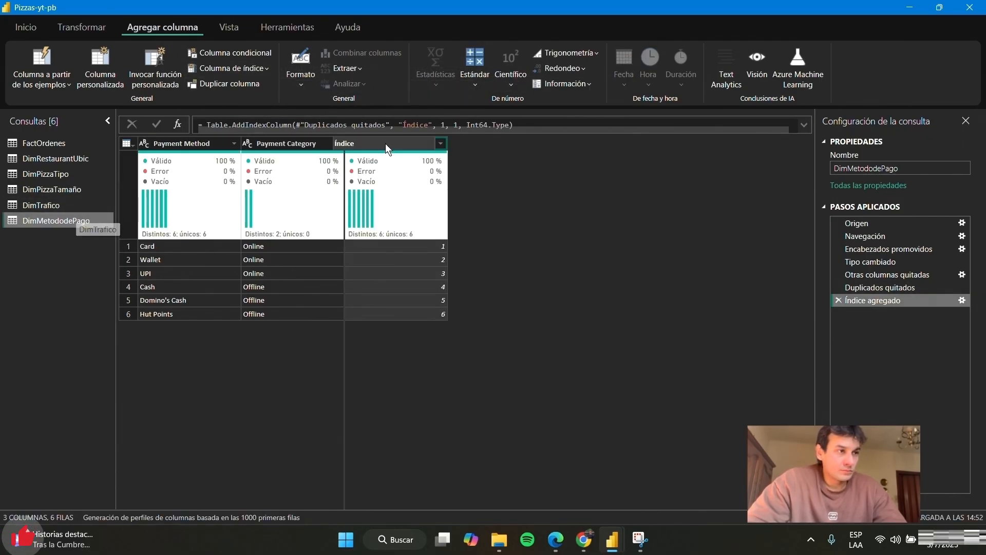
{"action": "left_click_drag", "start_coordinate": [385, 143], "coordinate": [180, 155]}
- In the DimPizzaTamaño query, remove duplicates from Pizza Size and add an index column starting from 1
{"action": "left_click", "coordinate": [72, 205]}
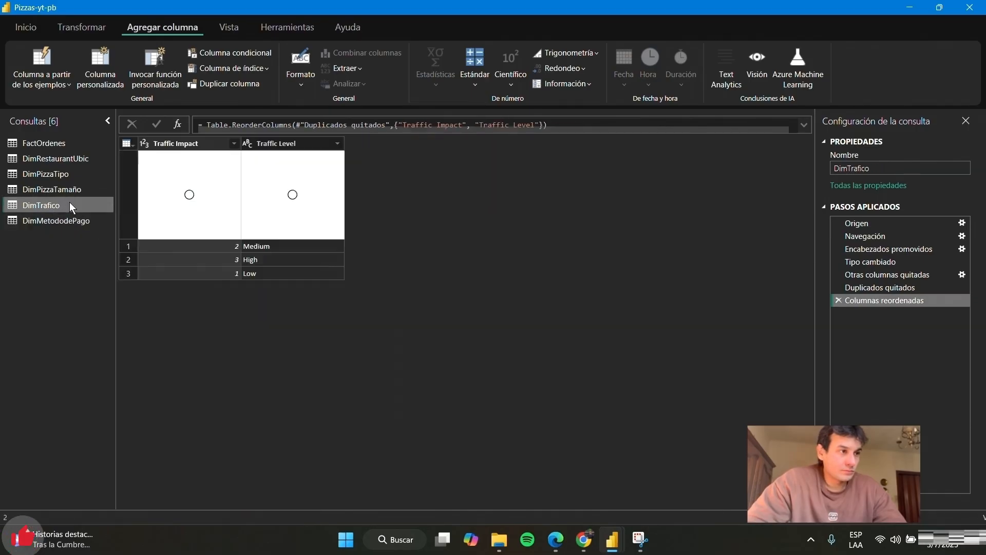
{"action": "left_click", "coordinate": [66, 188]}
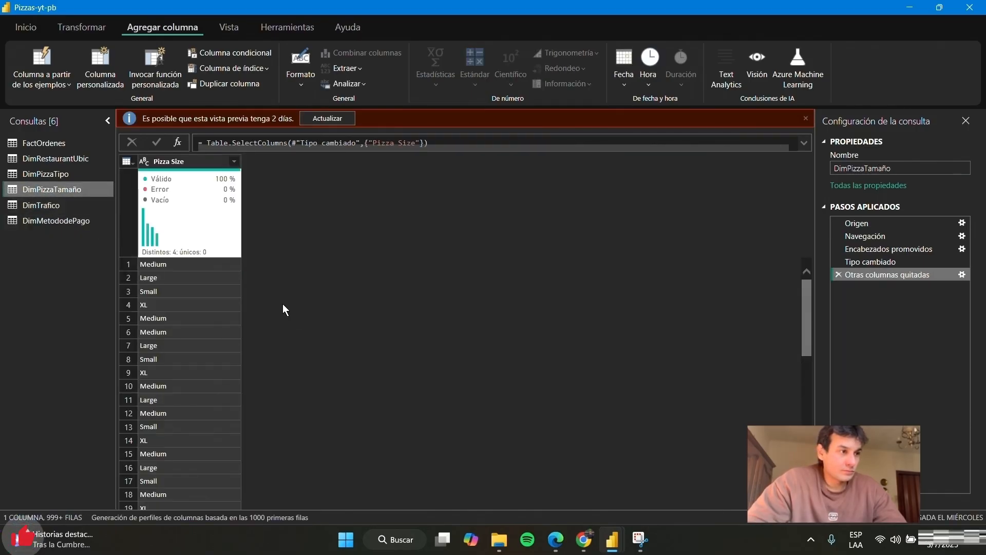
{"action": "right_click", "coordinate": [190, 159]}
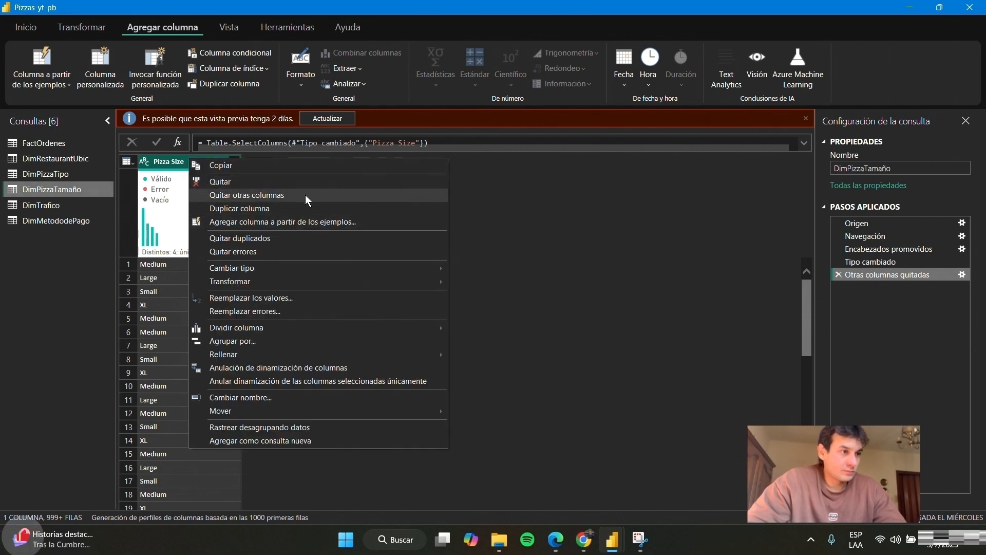
{"action": "left_click", "coordinate": [303, 238]}
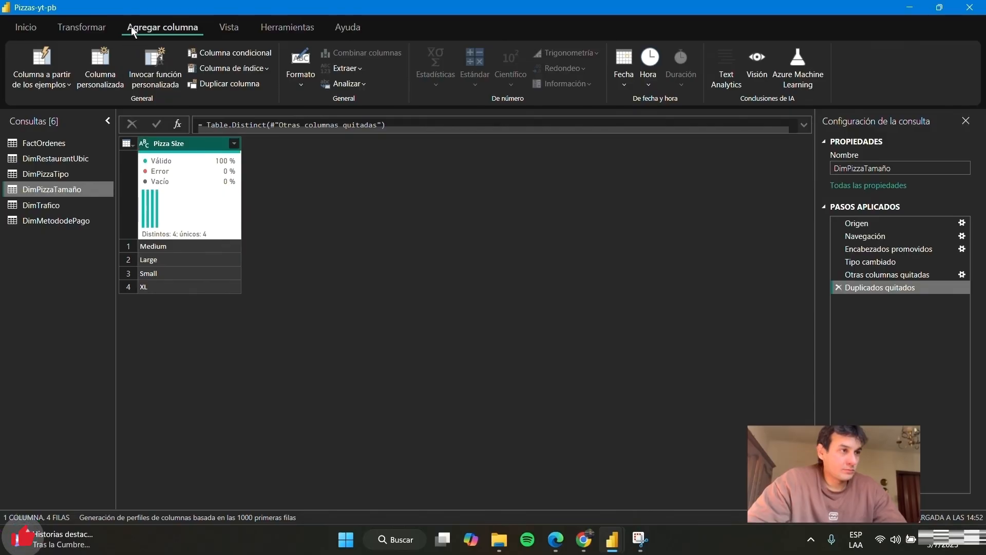
{"action": "left_click", "coordinate": [260, 68]}
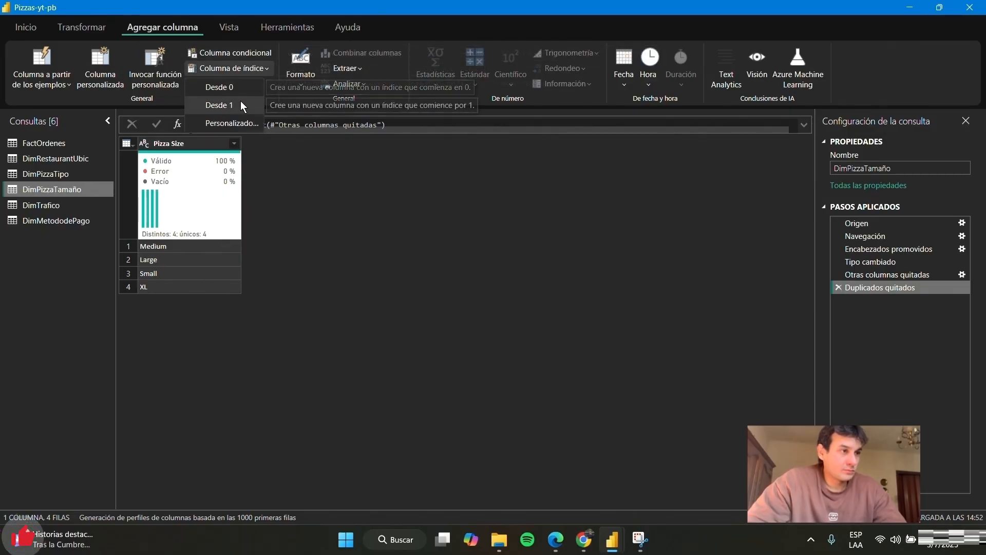
{"action": "left_click", "coordinate": [240, 101]}
- Look through the dimension queries and return to DimRestaurantUbic
{"action": "left_click", "coordinate": [66, 174]}
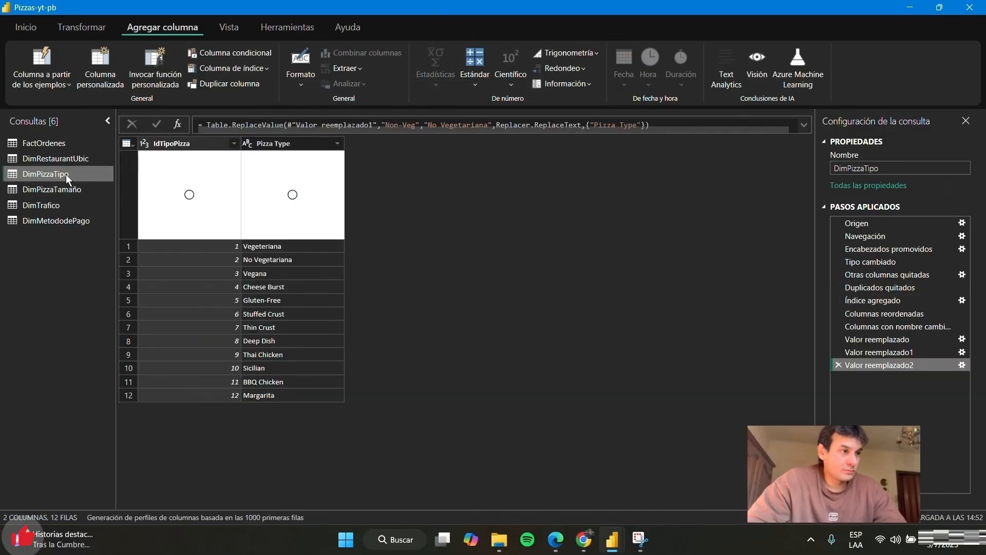
{"action": "left_click", "coordinate": [57, 189]}
{"action": "left_click", "coordinate": [57, 205]}
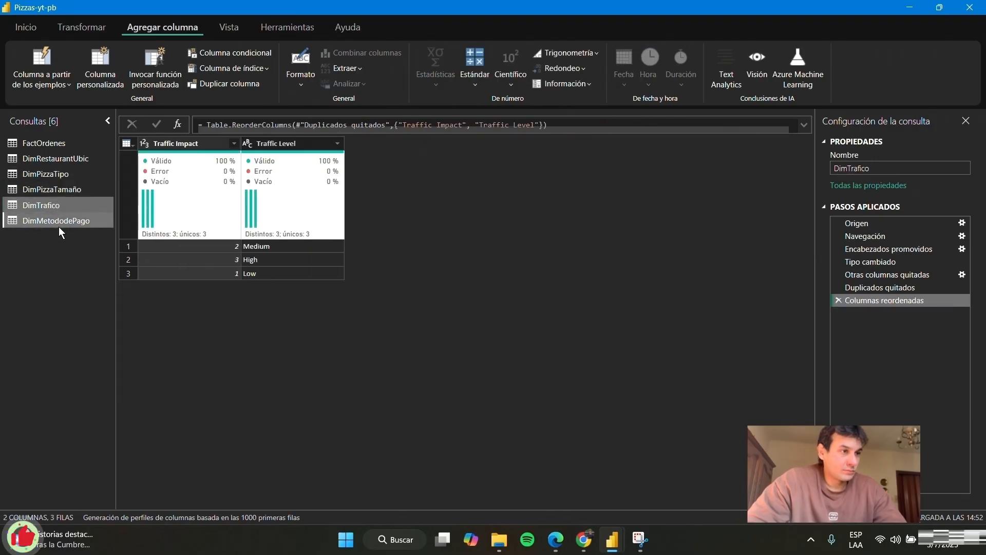
{"action": "left_click", "coordinate": [58, 226]}
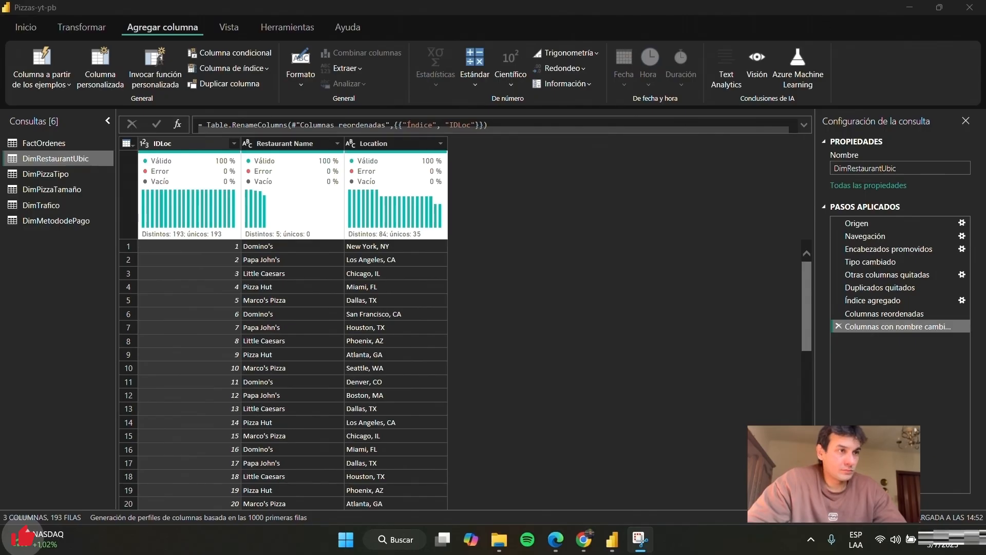
{"action": "left_click_drag", "start_coordinate": [605, 1], "coordinate": [605, 5]}
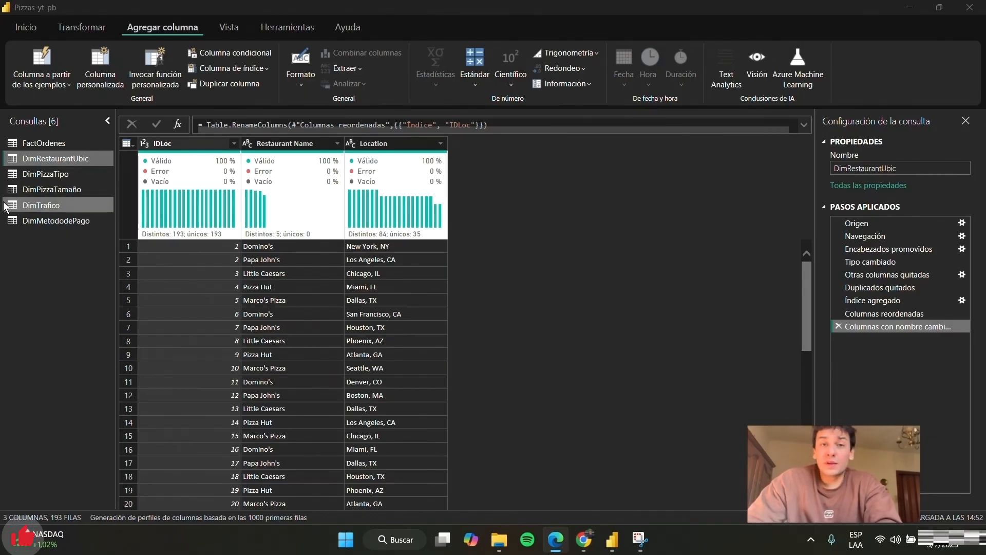
- Examine how each IDLoc value in DimRestaurantUbic identifies a combination of Restaurant Name and Location
{"action": "left_click", "coordinate": [296, 246]}
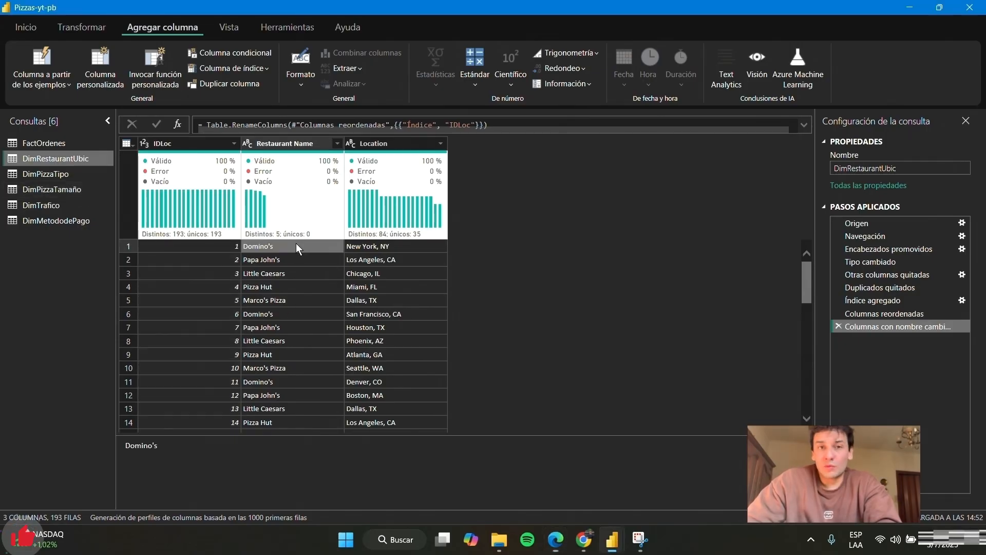
{"action": "left_click", "coordinate": [376, 247]}
{"action": "left_click", "coordinate": [297, 259]}
{"action": "left_click", "coordinate": [427, 259]}
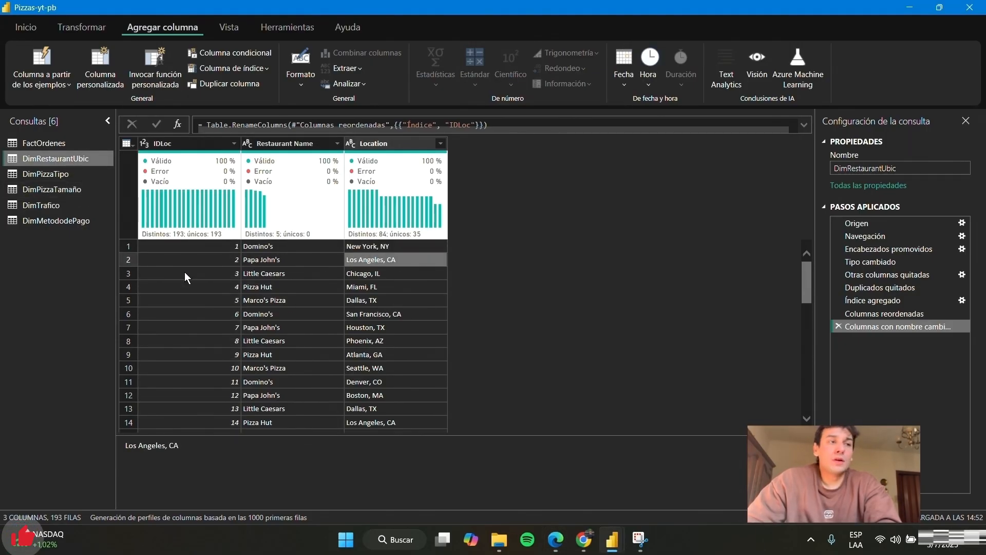
{"action": "left_click", "coordinate": [196, 145]}
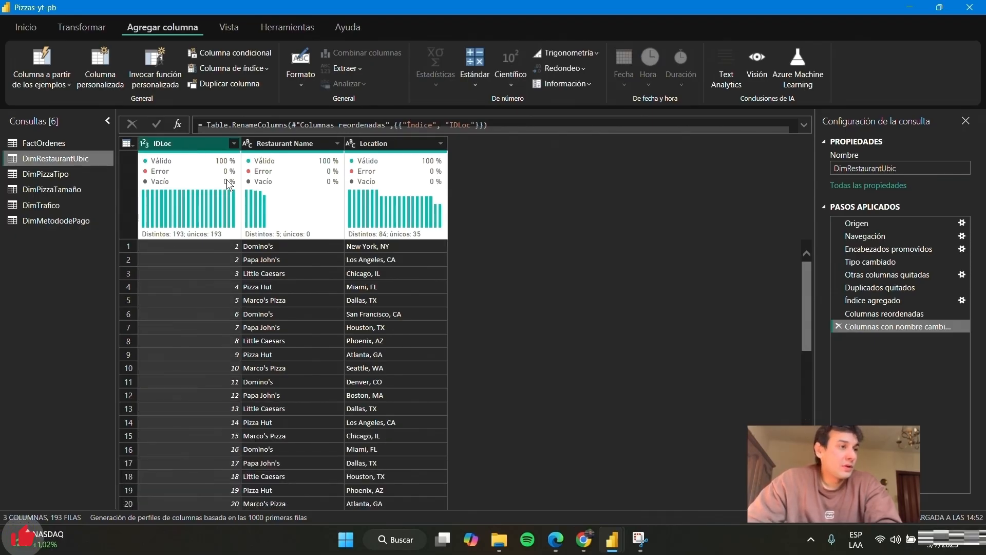
{"action": "scroll", "coordinate": [217, 332], "scroll_direction": "down", "scroll_amount": 10}
{"action": "scroll", "coordinate": [204, 370], "scroll_direction": "down", "scroll_amount": 20}
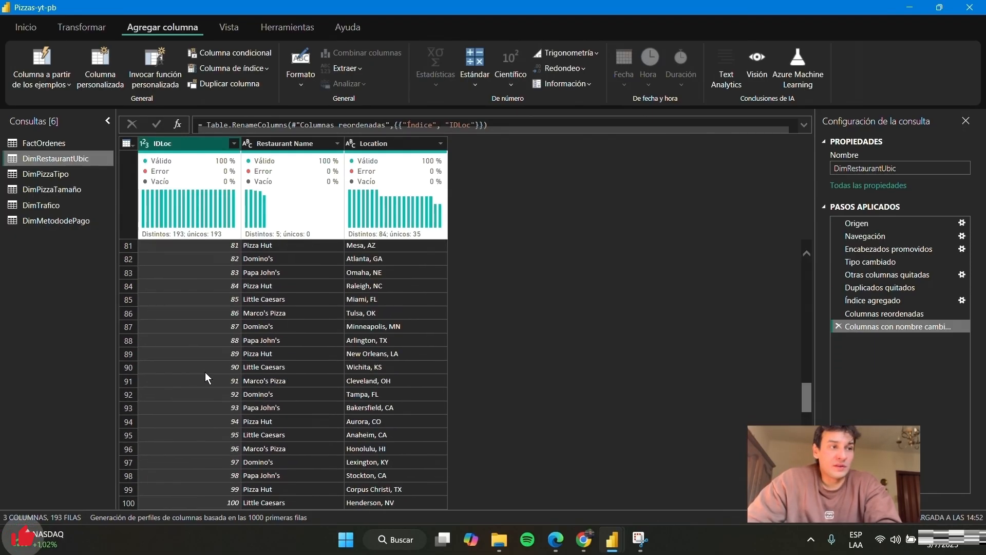
{"action": "scroll", "coordinate": [299, 359], "scroll_direction": "up", "scroll_amount": 20}
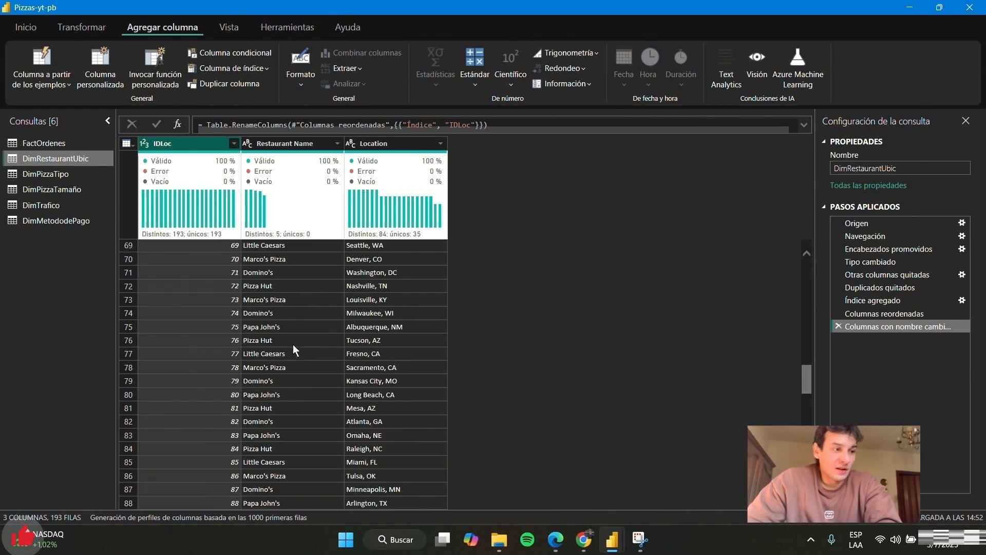
{"action": "scroll", "coordinate": [285, 339], "scroll_direction": "up", "scroll_amount": 4}
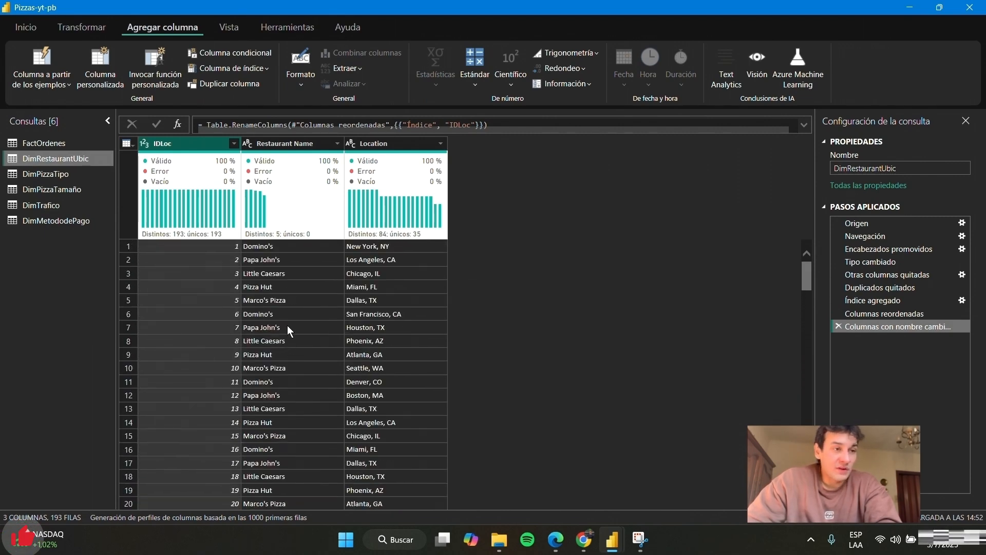
- Compare the Domino's rows for New York, NY and Miami, FL to see how one restaurant repeats across locations
{"action": "left_click", "coordinate": [294, 247]}
{"action": "scroll", "coordinate": [294, 354], "scroll_direction": "down", "scroll_amount": 1}
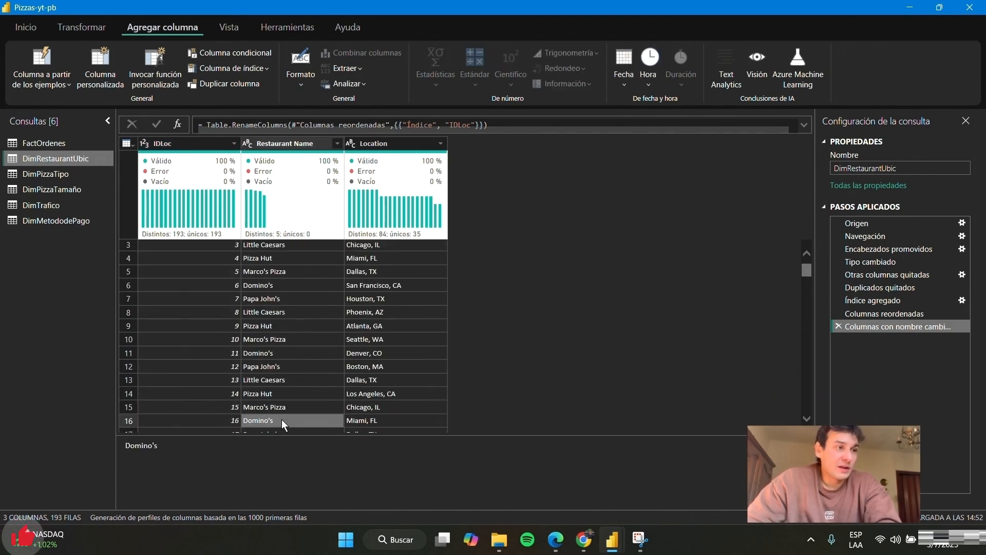
{"action": "scroll", "coordinate": [282, 419], "scroll_direction": "up", "scroll_amount": 1}
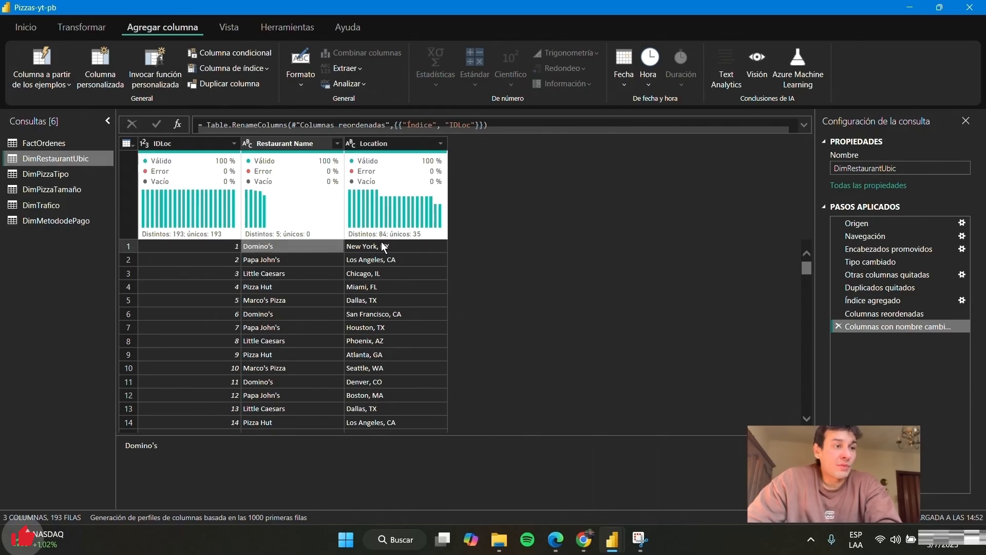
{"action": "scroll", "coordinate": [329, 318], "scroll_direction": "down", "scroll_amount": 3}
{"action": "left_click", "coordinate": [281, 365]}
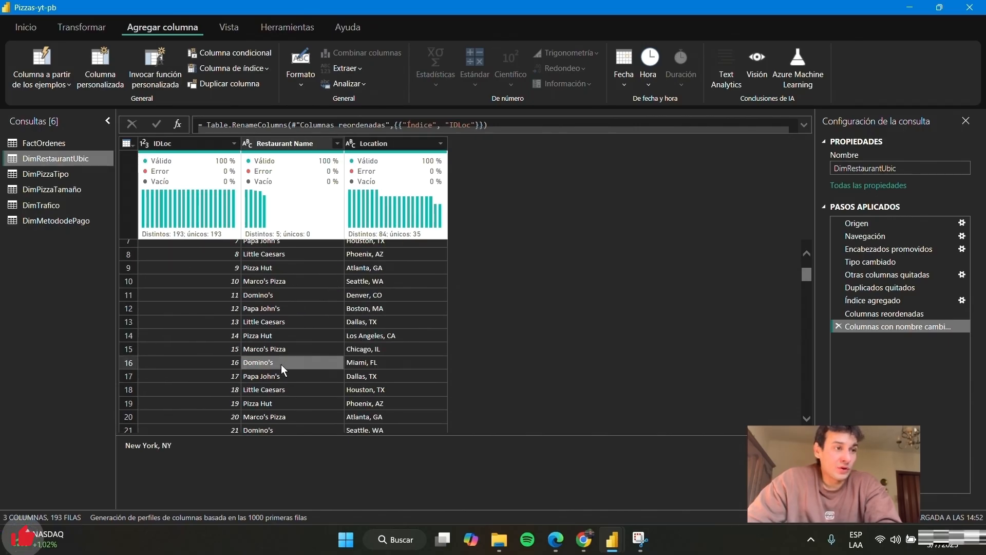
{"action": "left_click", "coordinate": [369, 362]}
{"action": "scroll", "coordinate": [299, 308], "scroll_direction": "up", "scroll_amount": 3}
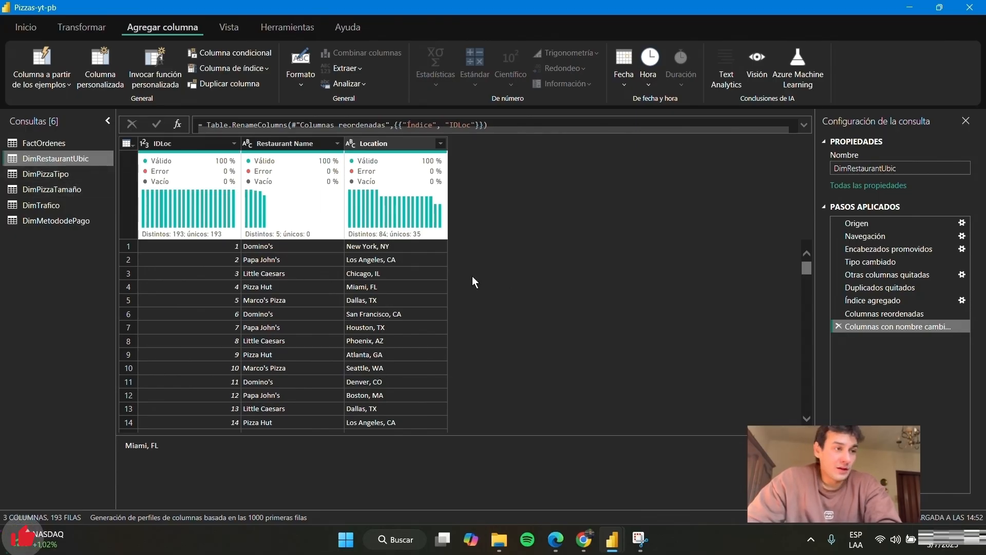
{"action": "left_click", "coordinate": [386, 246]}
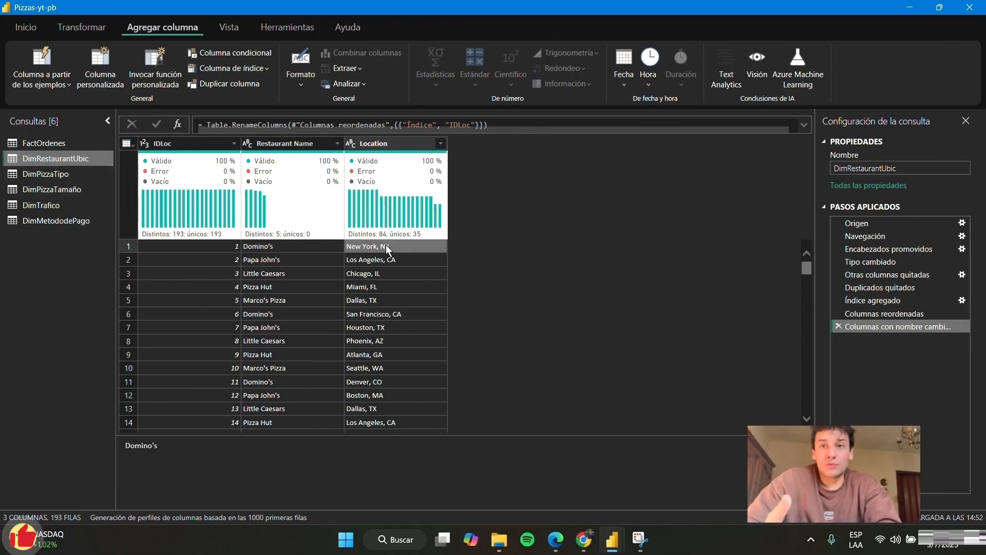
- Review the IDLoc key in DimRestaurantUbic and the Pizza Type values in DimPizzaTipo
{"action": "left_click", "coordinate": [209, 247]}
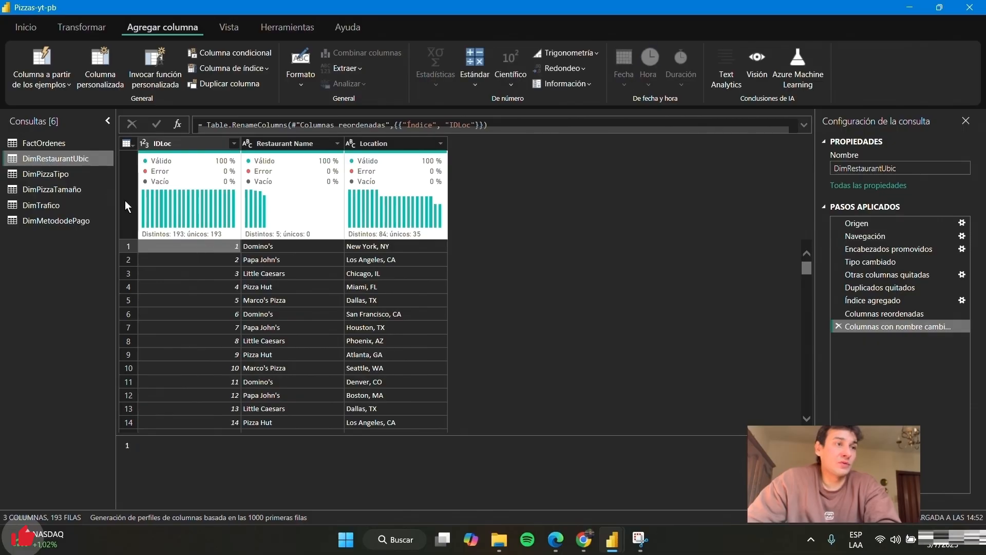
{"action": "left_click", "coordinate": [60, 174]}
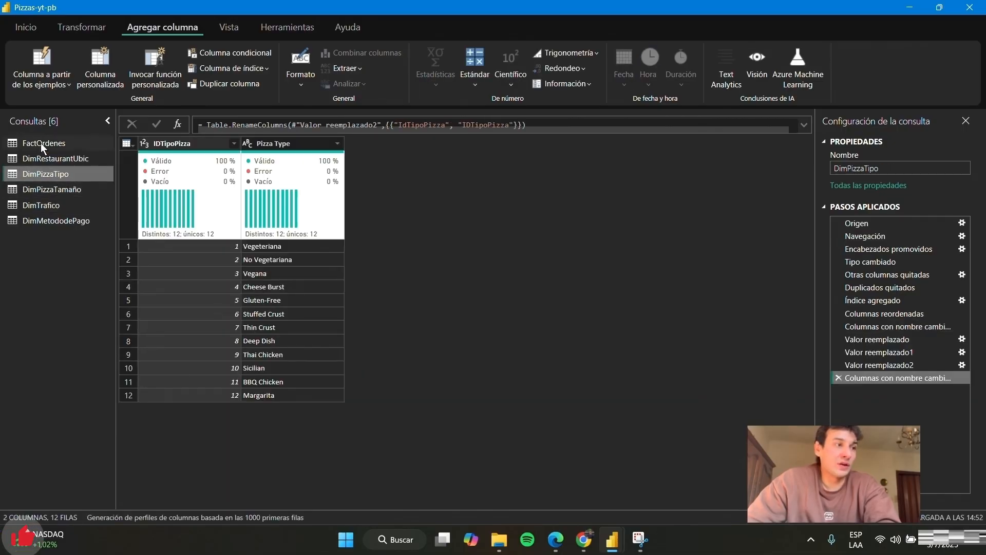
{"action": "left_click", "coordinate": [296, 252]}
{"action": "left_click", "coordinate": [297, 260]}
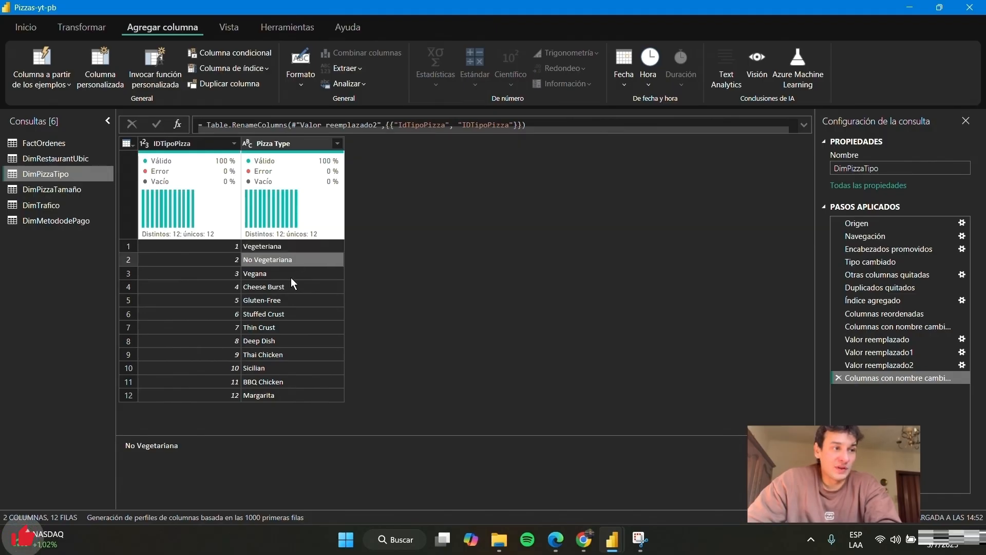
{"action": "left_click", "coordinate": [291, 276]}
- In the DimPizzaTamaño query, reorder the columns so that IDTamaño comes before Pizza Size
{"action": "left_click", "coordinate": [65, 190]}
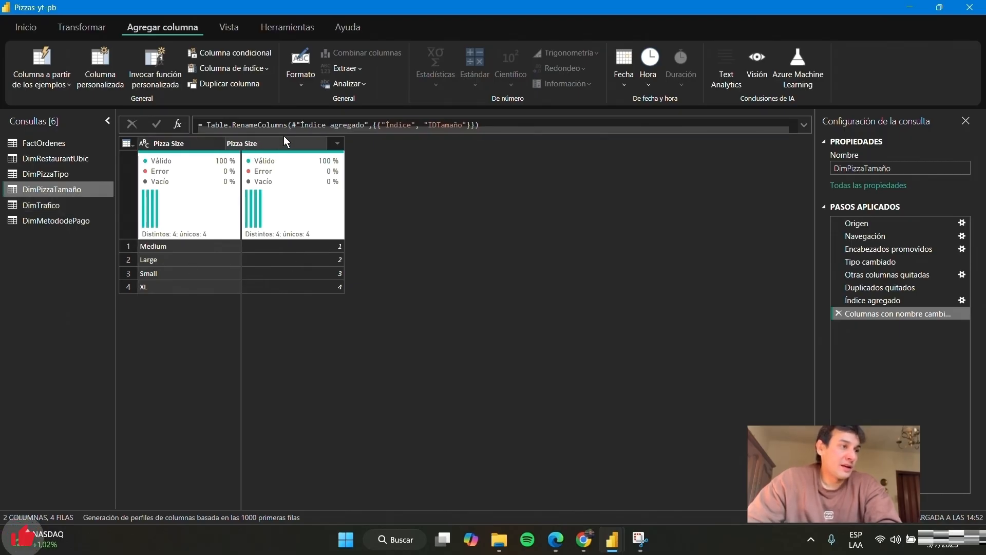
{"action": "left_click_drag", "start_coordinate": [277, 144], "coordinate": [147, 144]}
- Review the key columns of DimTrafico, DimMetododePago and DimRestaurantUbic
{"action": "left_click", "coordinate": [41, 204]}
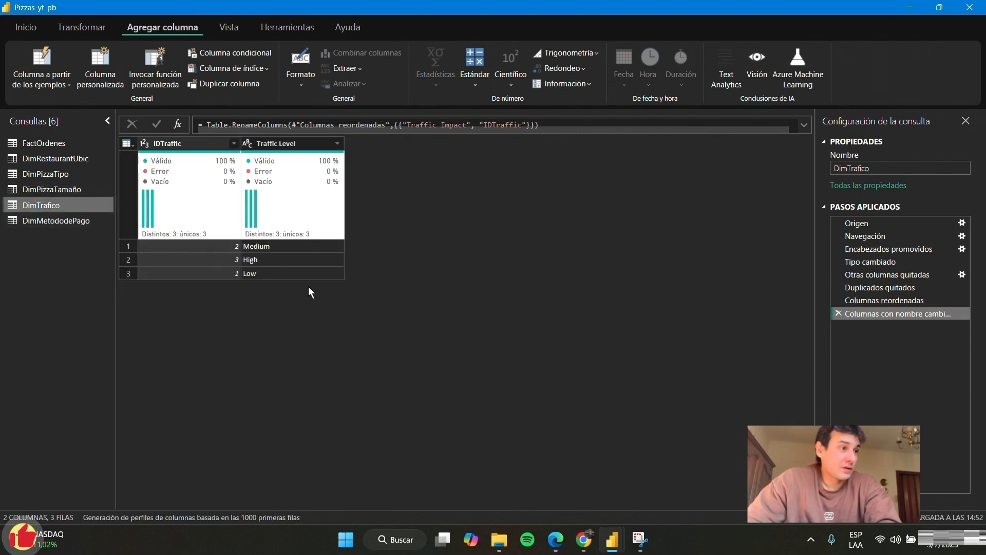
{"action": "left_click", "coordinate": [60, 225]}
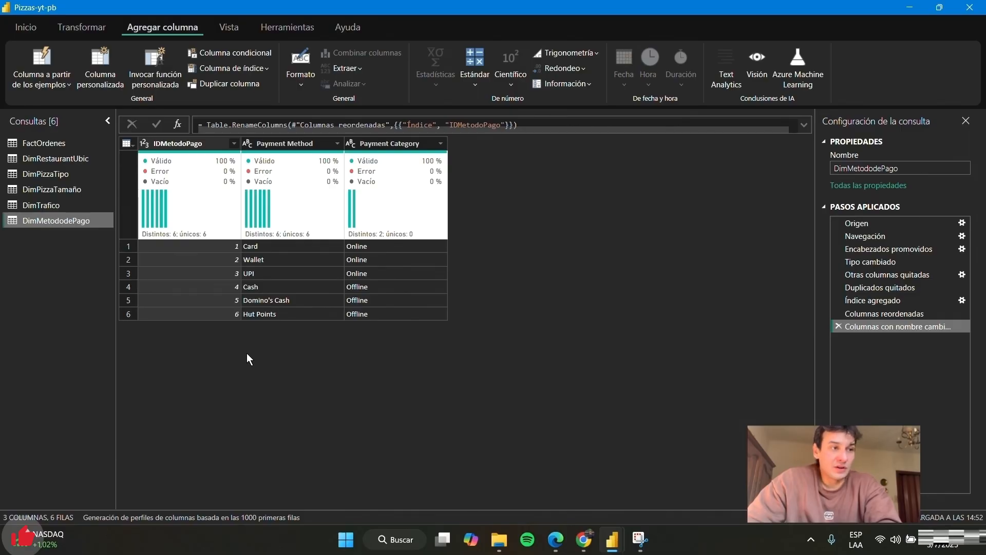
{"action": "left_click", "coordinate": [54, 163]}
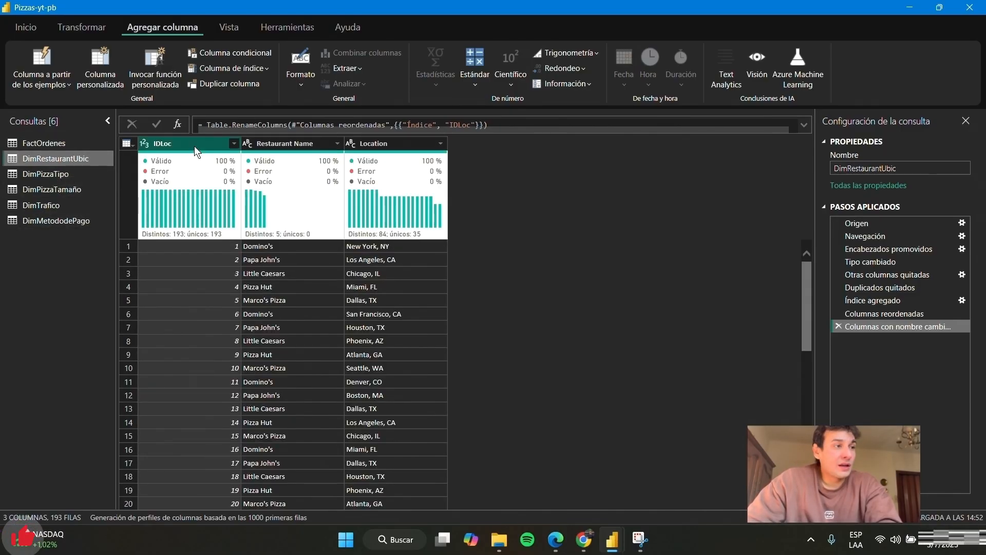
- Merge FactOrdenes with DimRestaurantUbic using a left outer join, matching both Restaurant Name and Location
{"action": "left_click", "coordinate": [60, 147]}
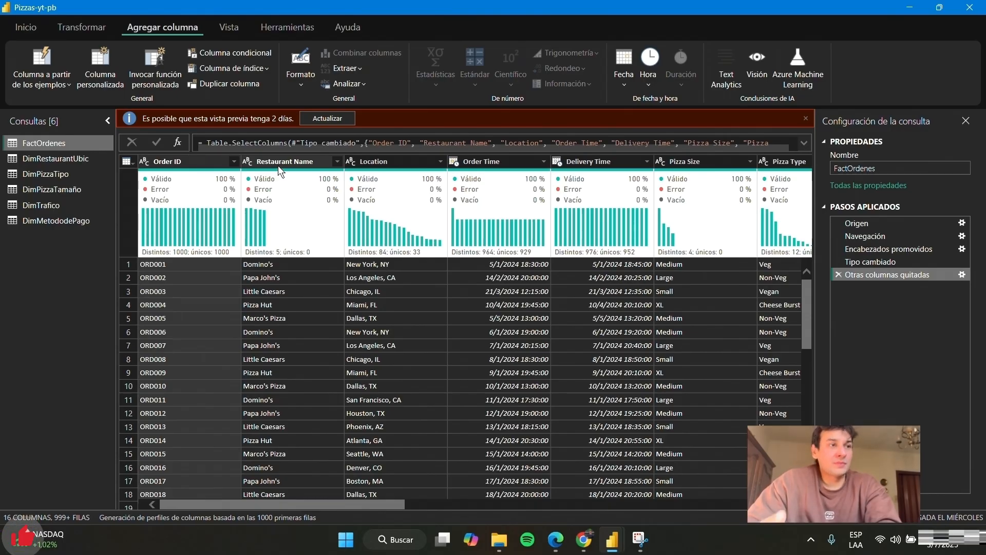
{"action": "left_click", "coordinate": [291, 163]}
{"action": "left_click", "coordinate": [379, 162], "text": "ctrl"}
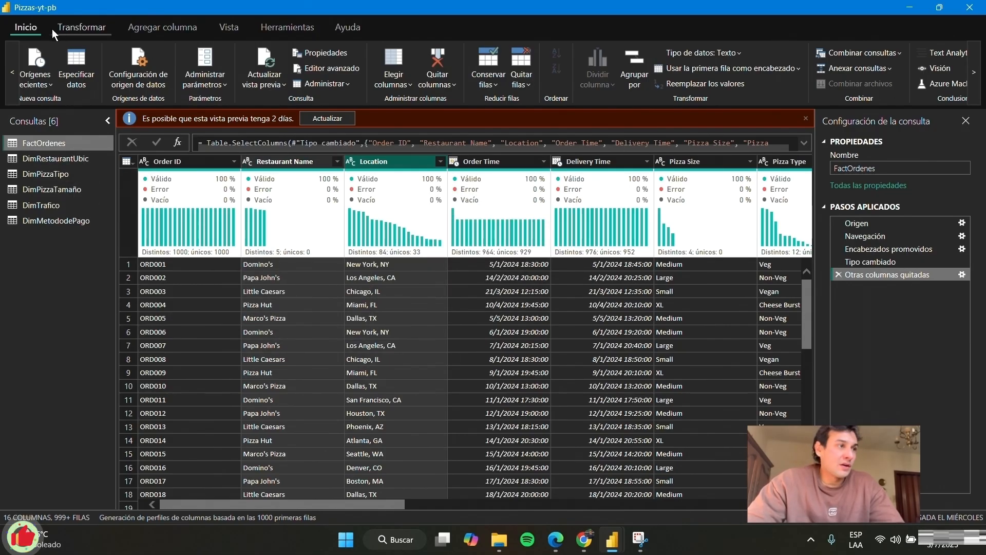
{"action": "left_click", "coordinate": [884, 50]}
{"action": "left_click", "coordinate": [863, 71]}
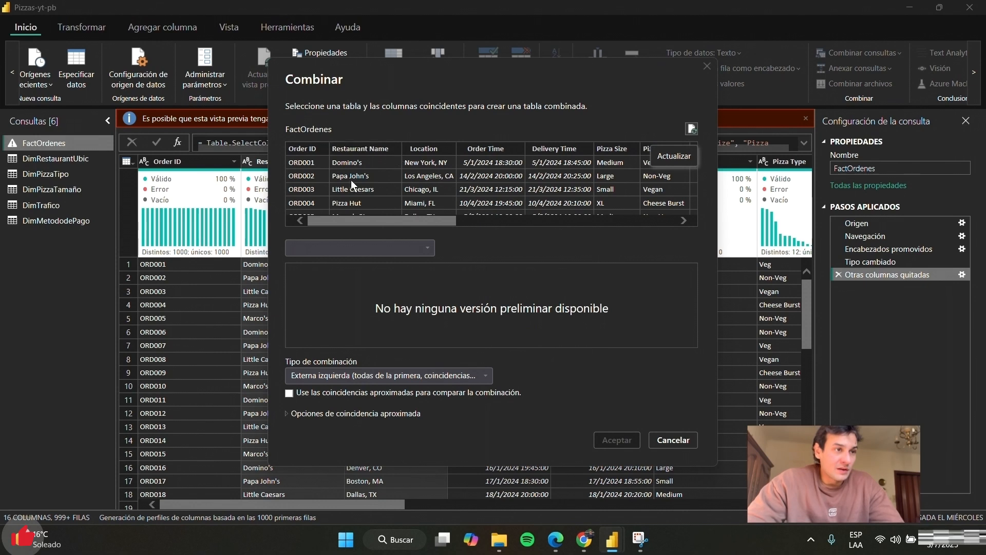
{"action": "left_click", "coordinate": [418, 249]}
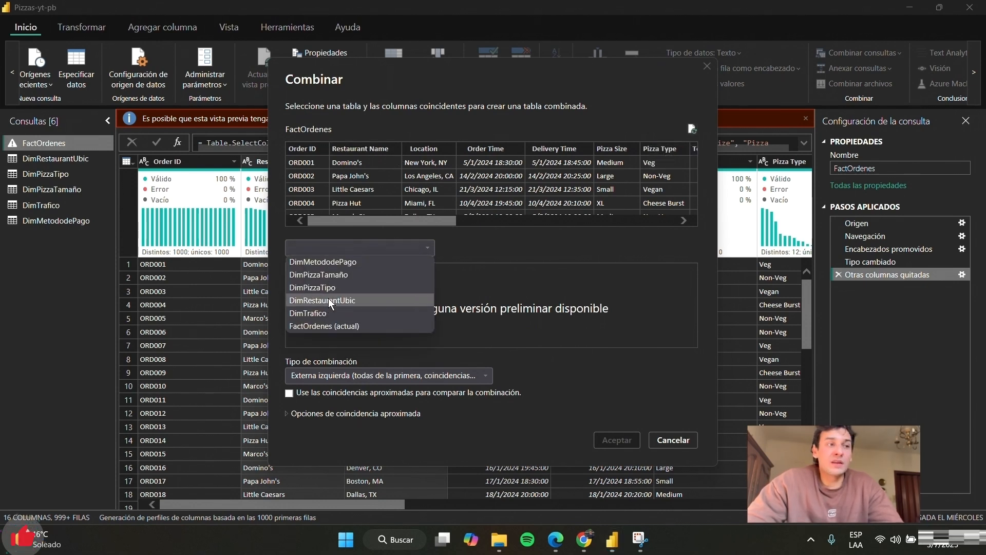
{"action": "left_click", "coordinate": [353, 299]}
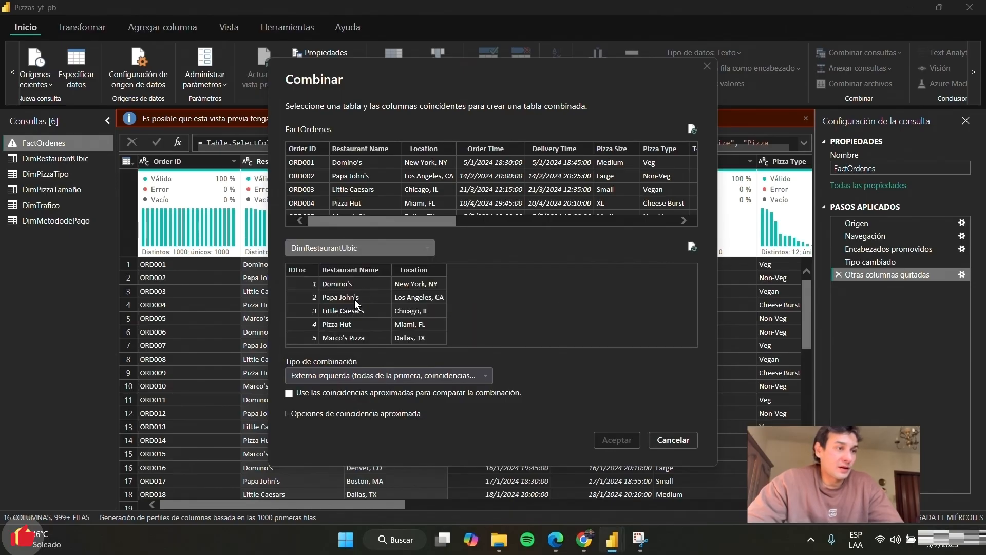
{"action": "left_click", "coordinate": [362, 152]}
{"action": "left_click", "coordinate": [409, 154], "text": "ctrl"}
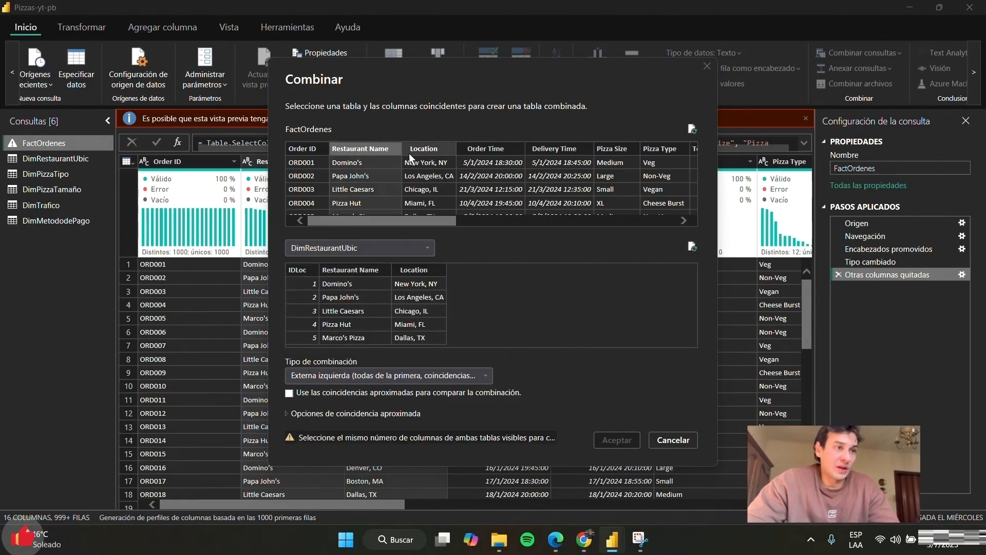
{"action": "left_click", "coordinate": [352, 271]}
{"action": "left_click", "coordinate": [414, 269], "text": "ctrl"}
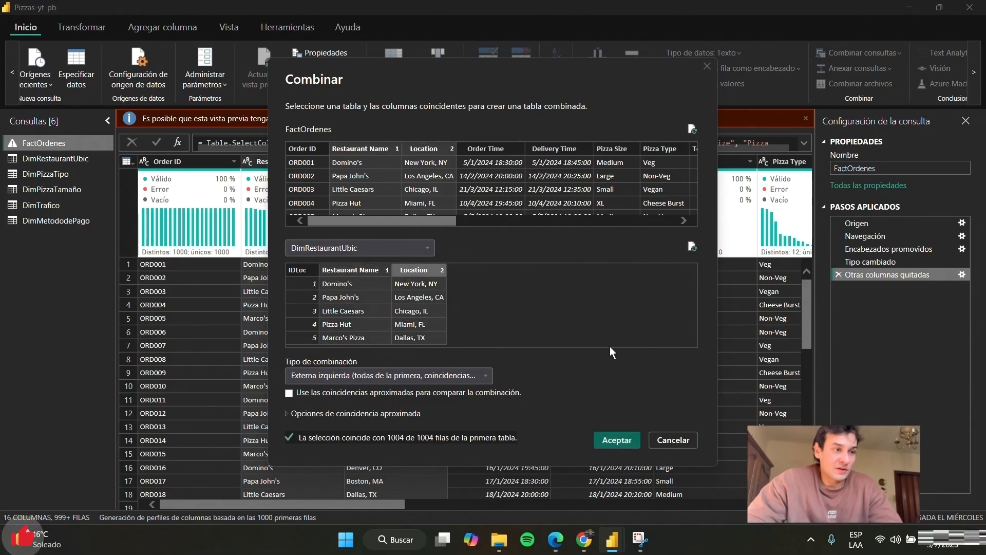
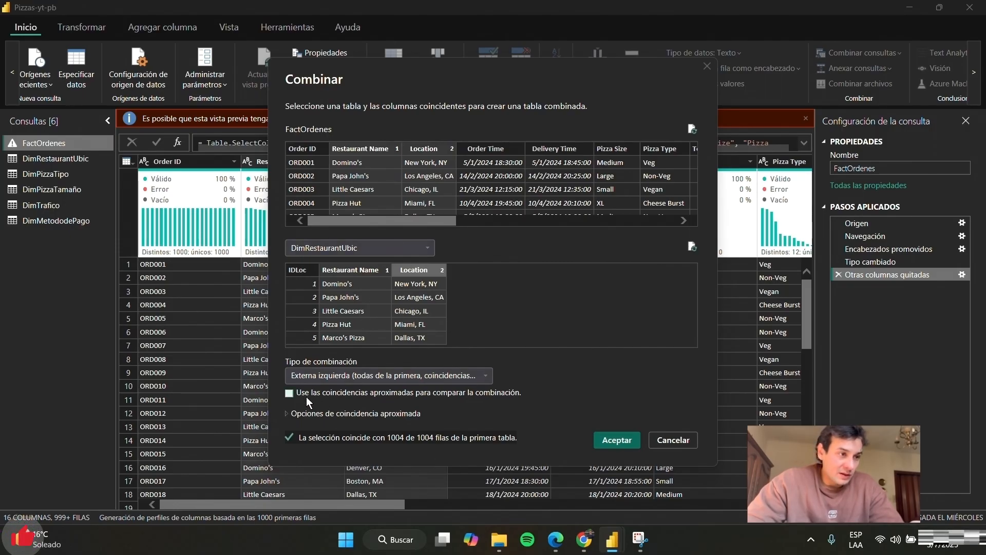
{"action": "left_click", "coordinate": [618, 439]}
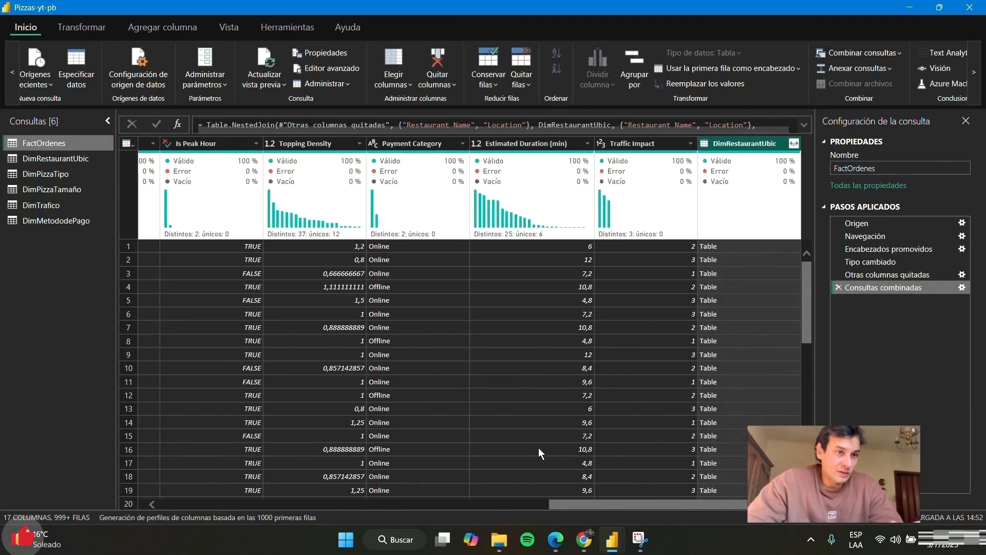
- Expand only IDLoc from the merged DimRestaurantUbic column without the original column name prefix, and place it right after Location
{"action": "left_click", "coordinate": [796, 144]}
{"action": "left_click", "coordinate": [606, 196]}
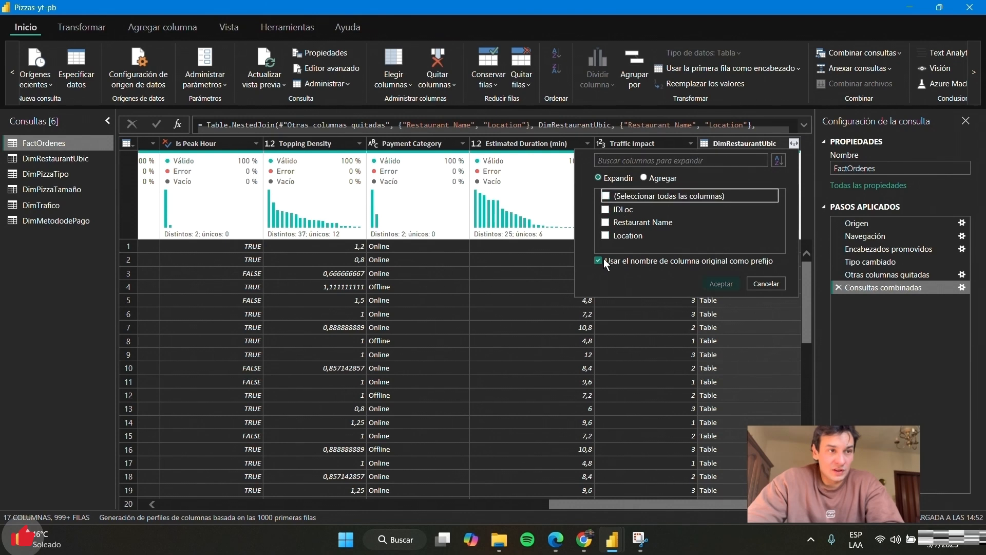
{"action": "left_click", "coordinate": [606, 209]}
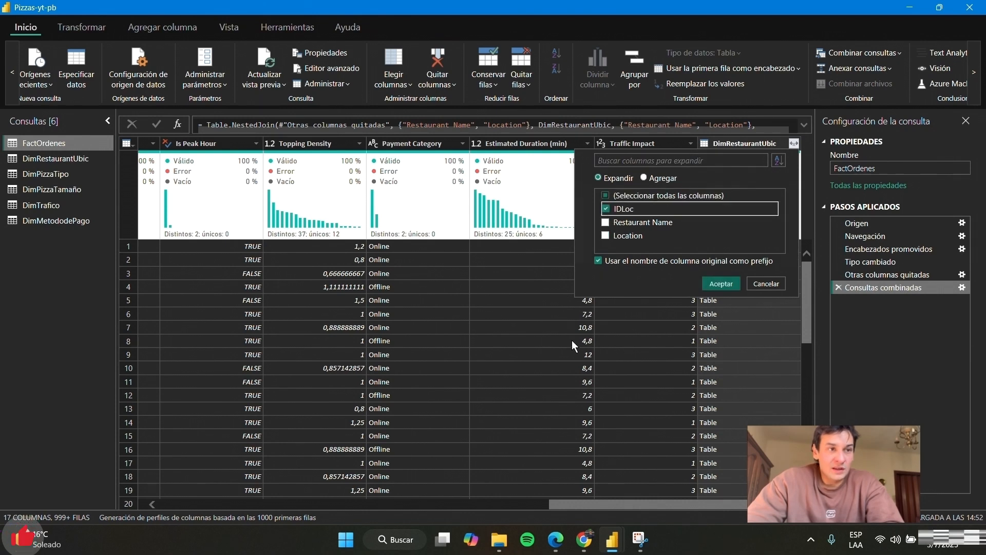
{"action": "left_click", "coordinate": [598, 262]}
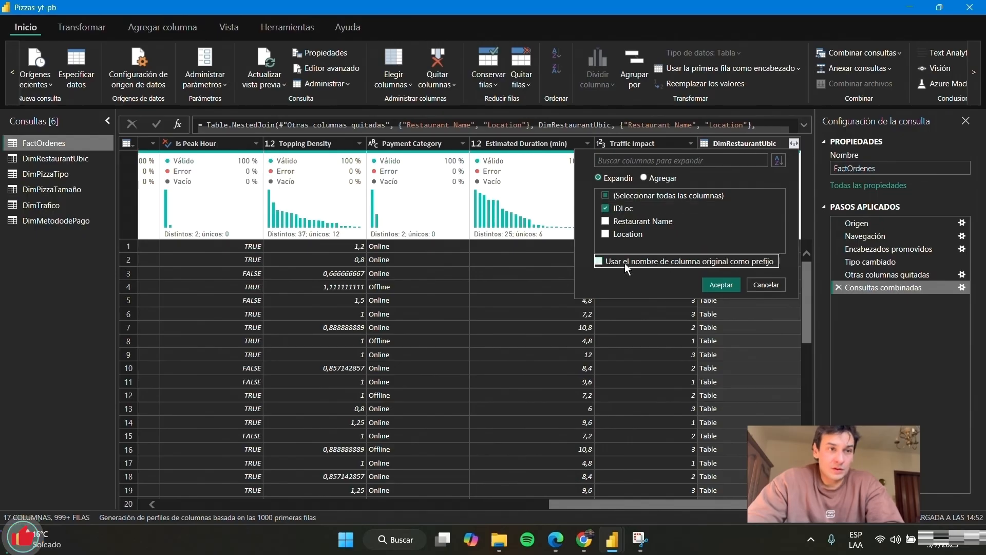
{"action": "left_click", "coordinate": [713, 284]}
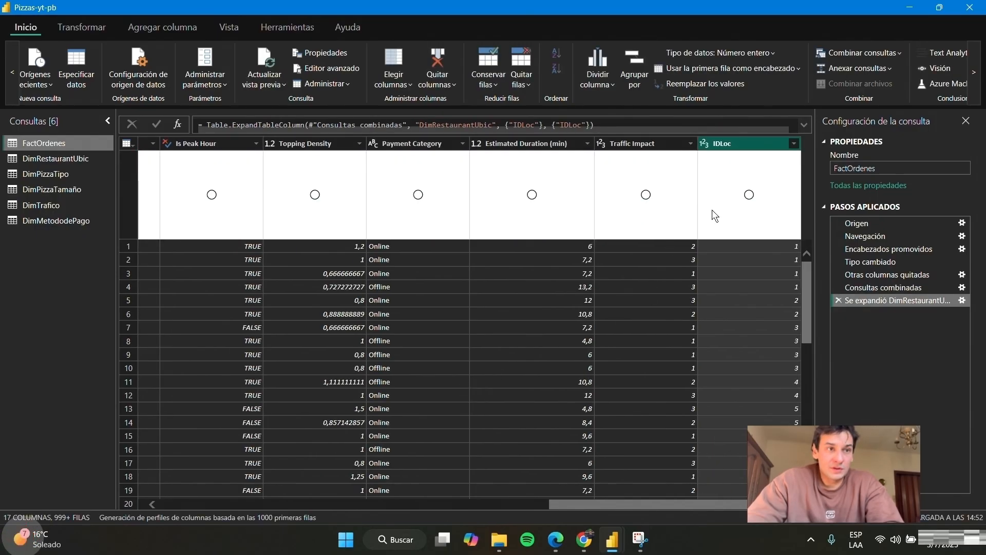
{"action": "left_click_drag", "start_coordinate": [749, 144], "coordinate": [480, 183]}
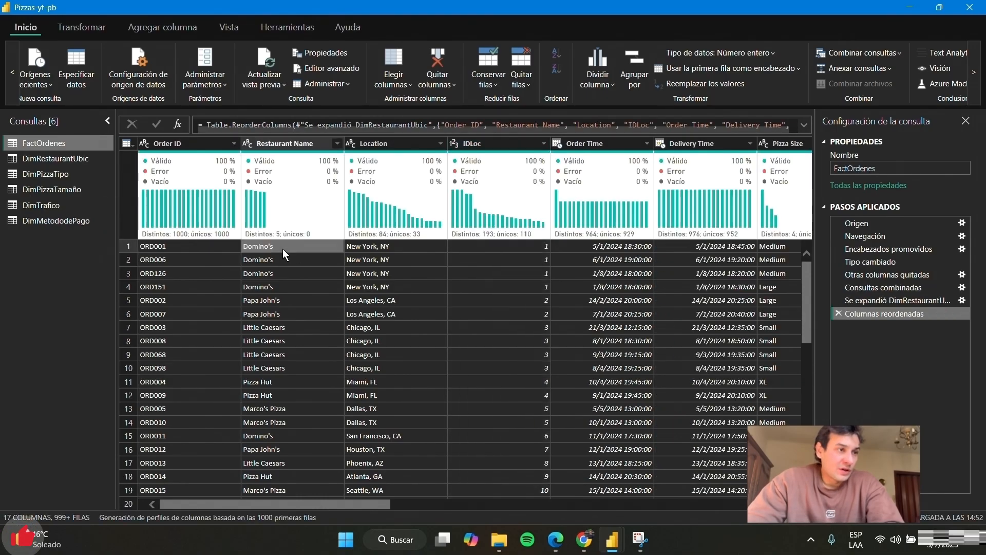
- Compare the IDLoc of Domino's in New York, NY between FactOrdenes and DimRestaurantUbic
{"action": "left_click", "coordinate": [283, 250]}
{"action": "left_click", "coordinate": [368, 248]}
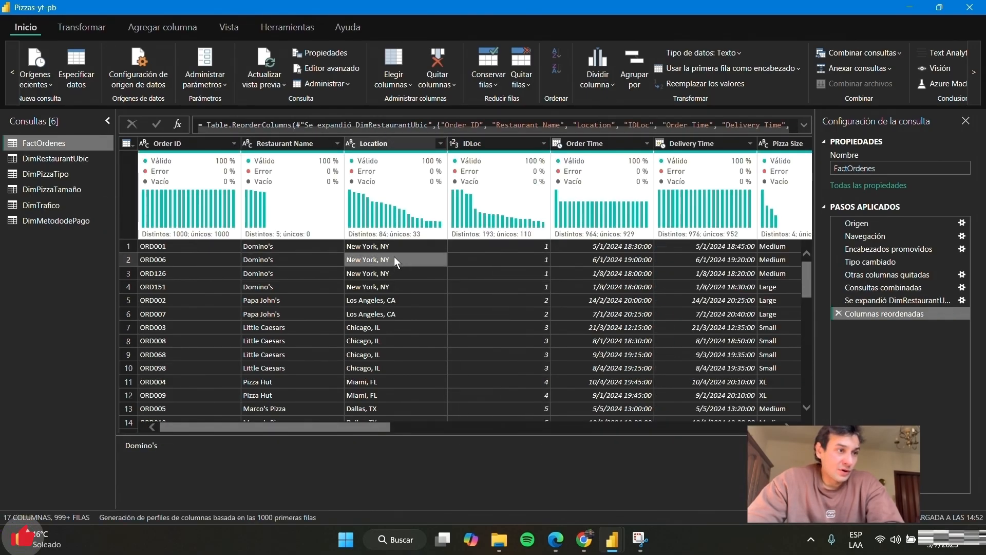
{"action": "left_click", "coordinate": [524, 265]}
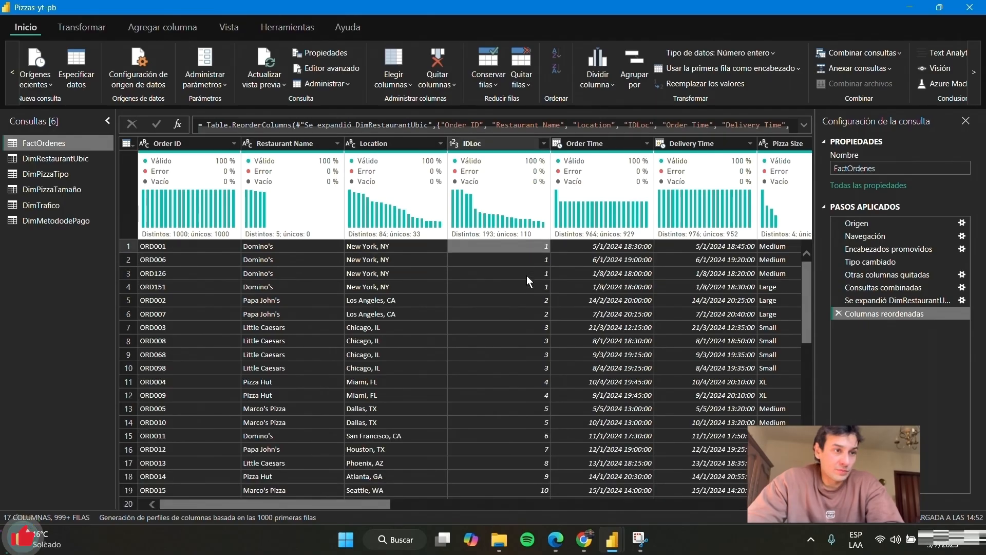
{"action": "left_click", "coordinate": [66, 160]}
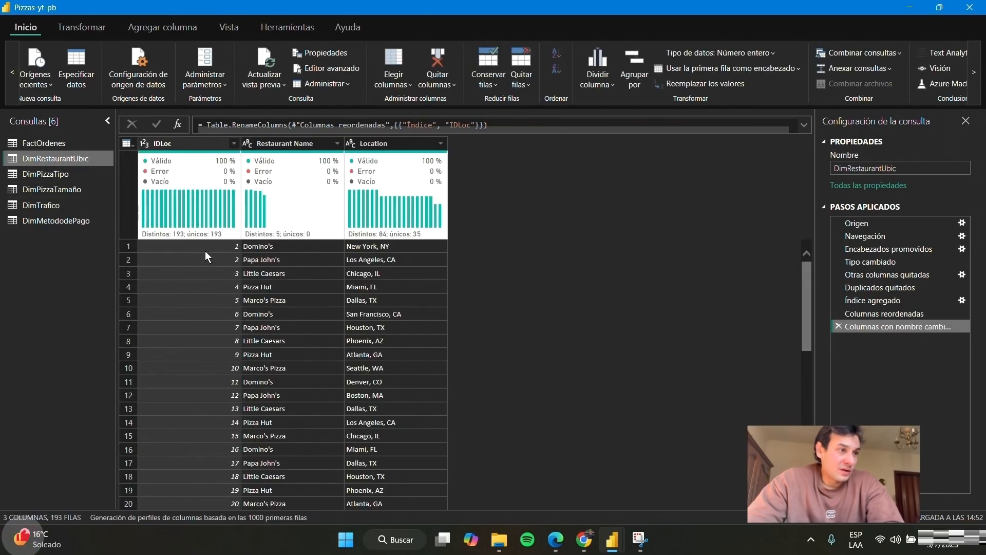
{"action": "left_click", "coordinate": [282, 251]}
{"action": "left_click", "coordinate": [377, 245]}
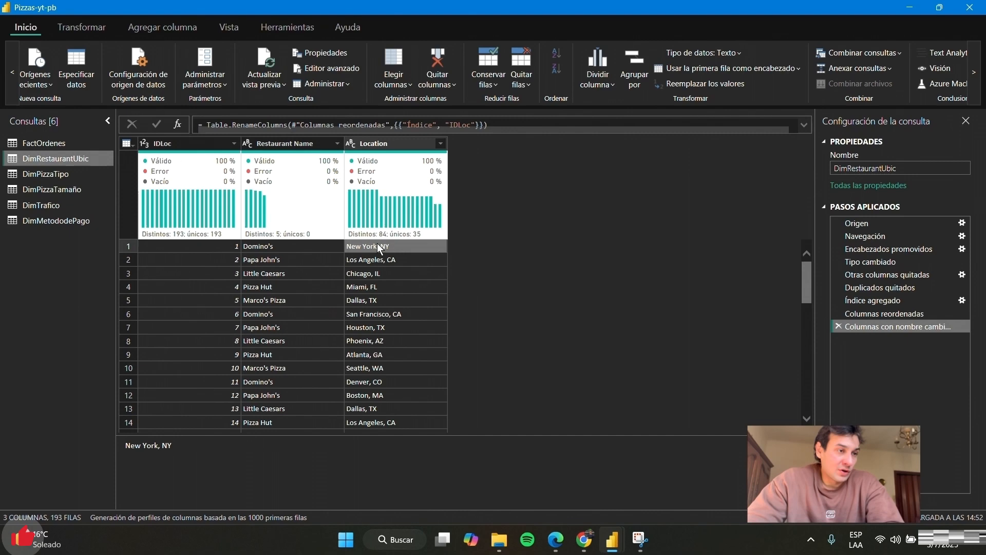
{"action": "left_click", "coordinate": [178, 259]}
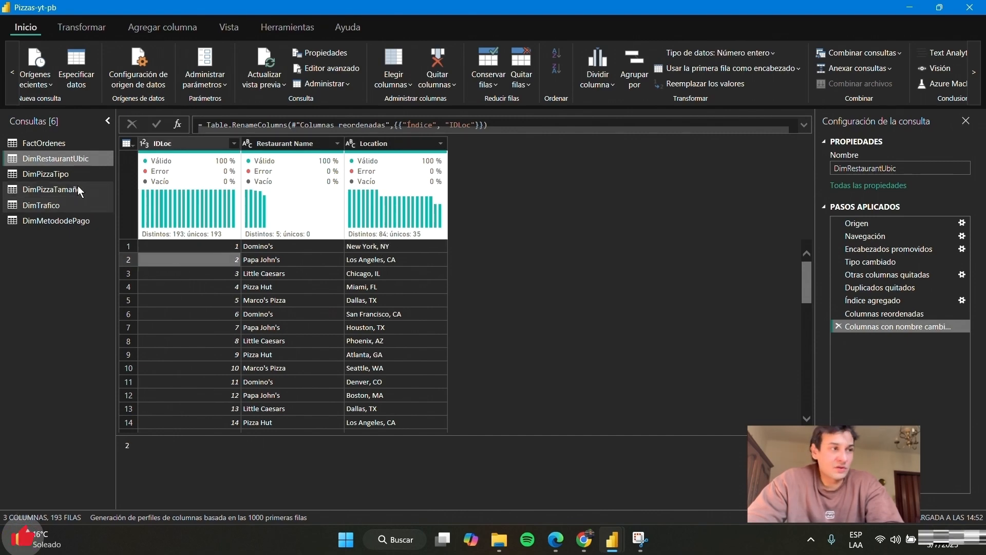
- Compare the IDLoc of Pizza Hut in Atlanta, GA between FactOrdenes and DimRestaurantUbic, and return to the IDLoc column in FactOrdenes
{"action": "left_click", "coordinate": [46, 143]}
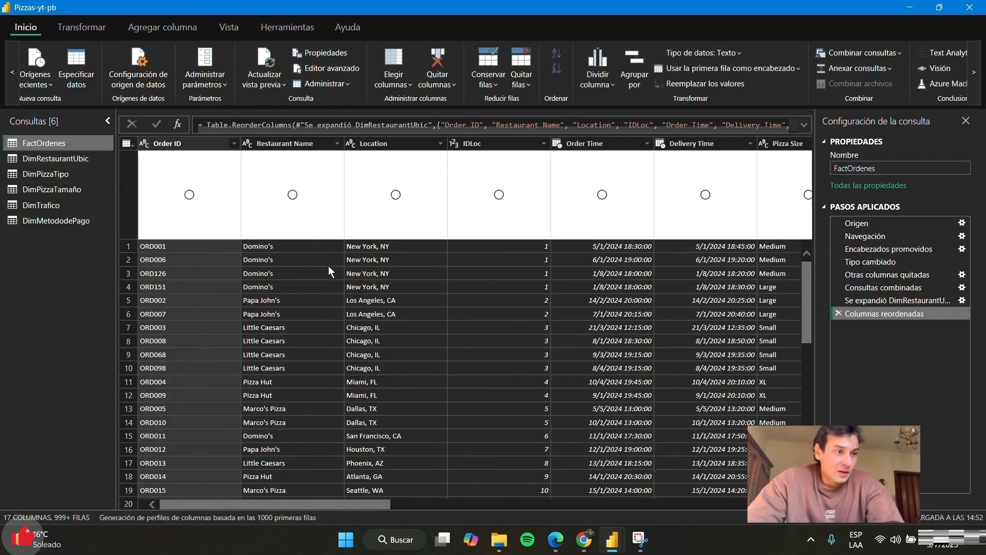
{"action": "scroll", "coordinate": [327, 306], "scroll_direction": "down", "scroll_amount": 2}
{"action": "left_click", "coordinate": [325, 442]}
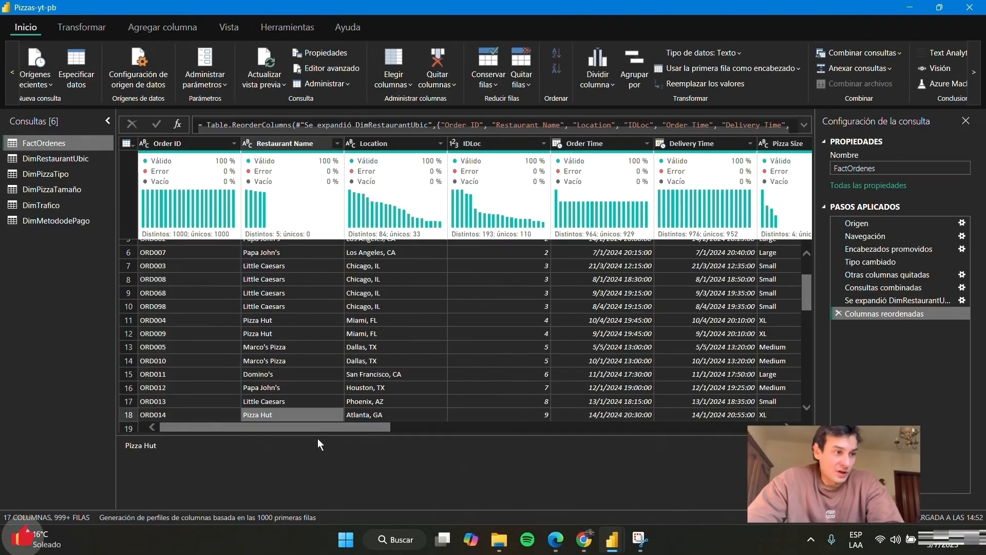
{"action": "left_click", "coordinate": [369, 415]}
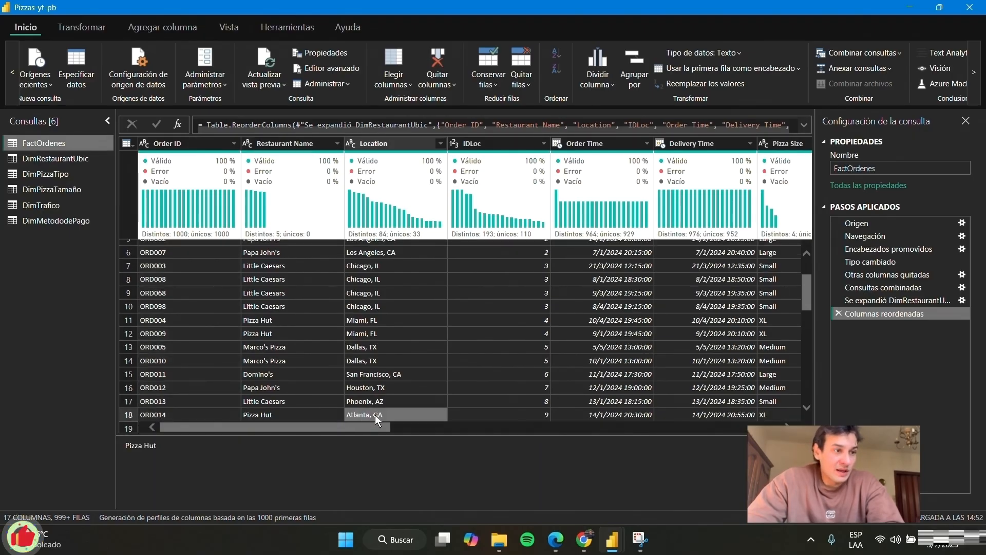
{"action": "left_click", "coordinate": [512, 413]}
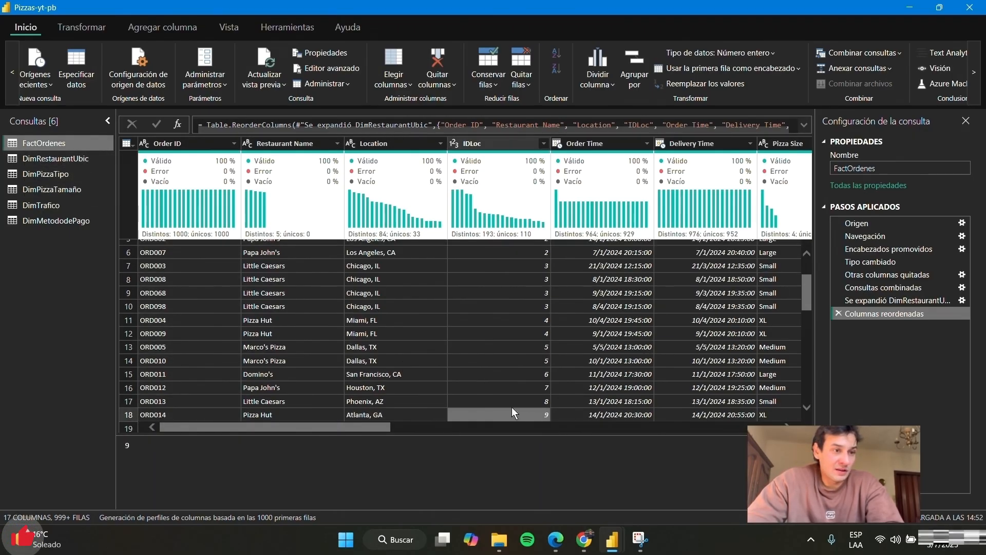
{"action": "left_click", "coordinate": [67, 161]}
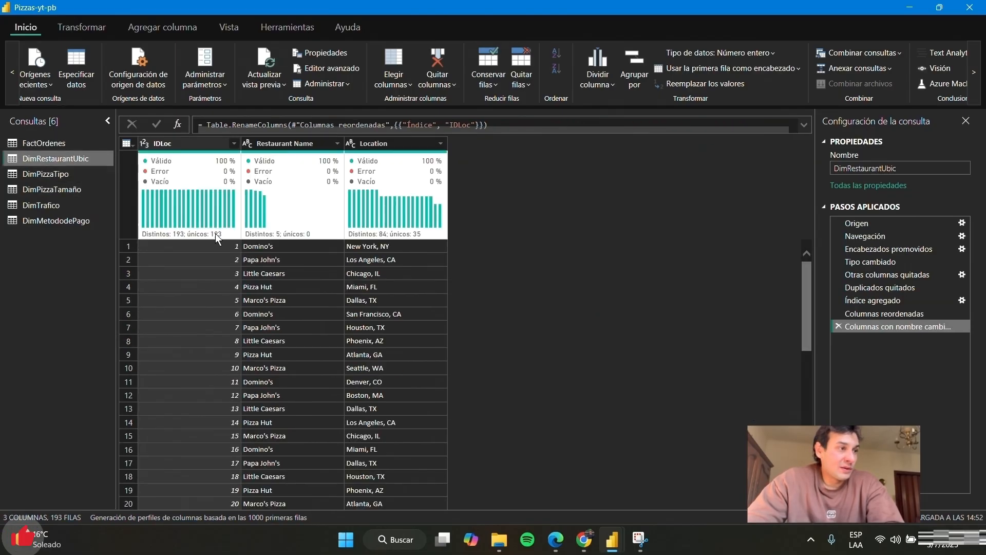
{"action": "left_click", "coordinate": [229, 354]}
{"action": "left_click", "coordinate": [252, 353]}
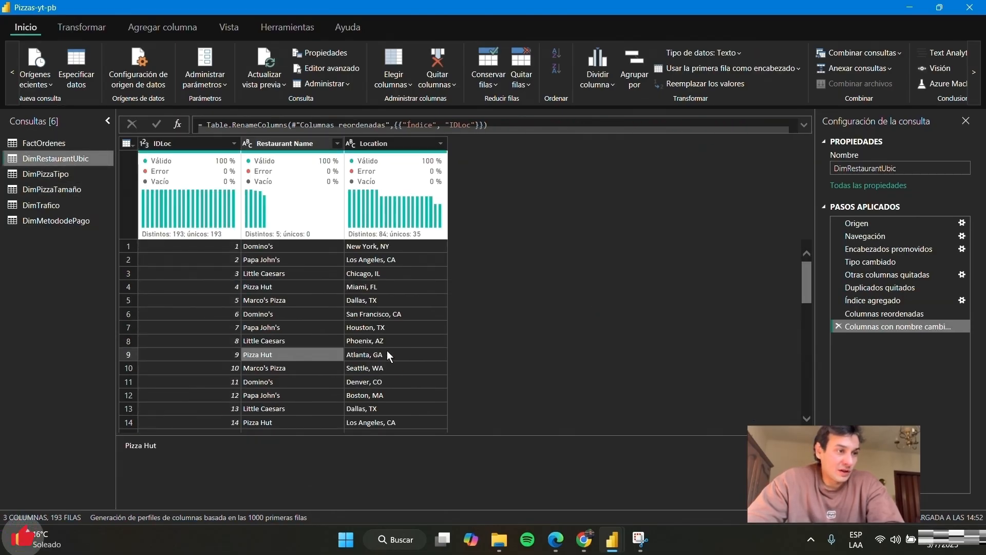
{"action": "left_click", "coordinate": [386, 354]}
{"action": "left_click", "coordinate": [214, 354]}
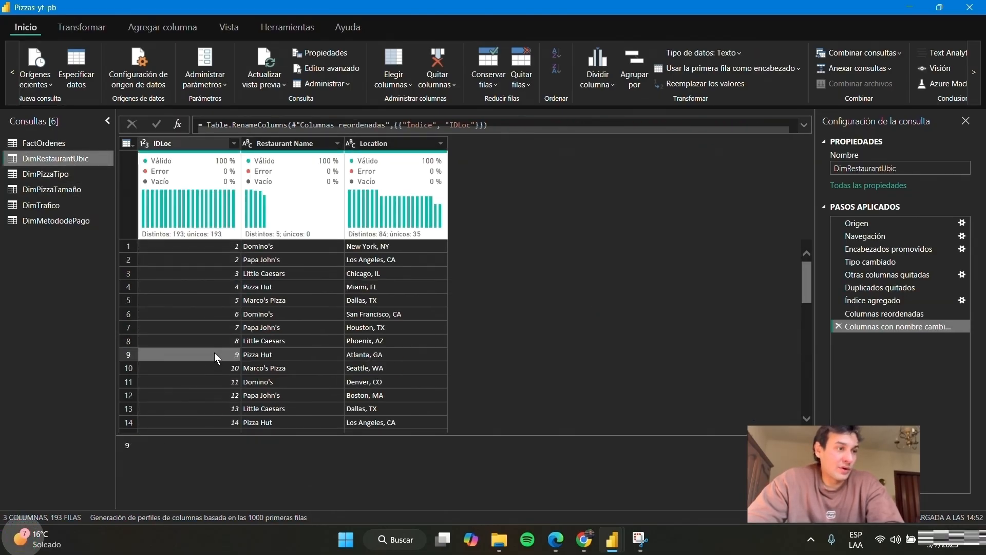
{"action": "left_click", "coordinate": [41, 141]}
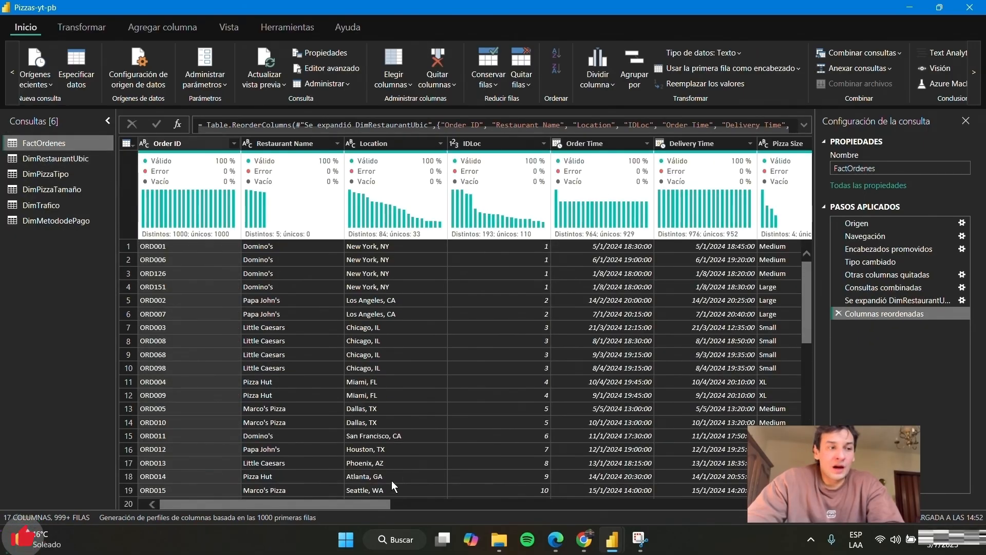
{"action": "left_click", "coordinate": [521, 259]}
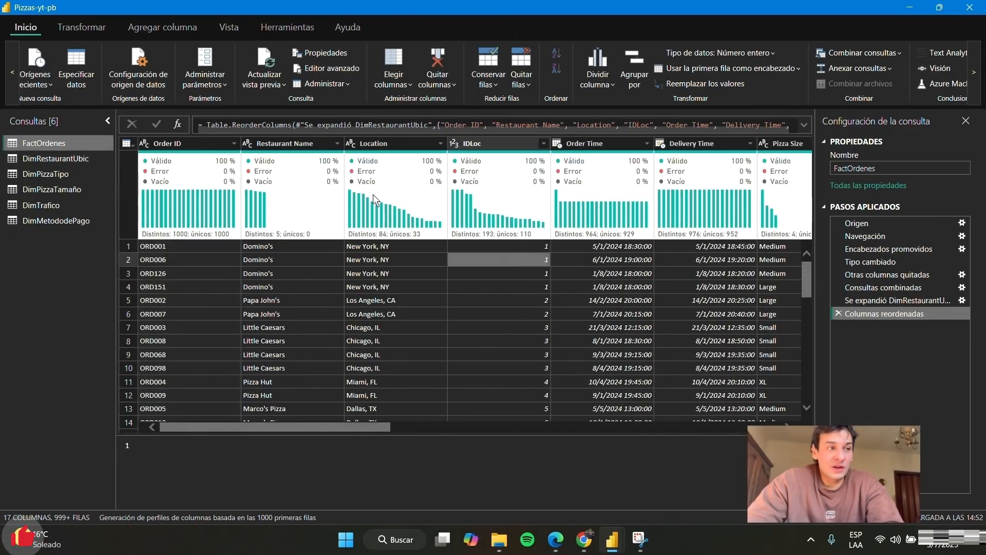
- Remove the Restaurant Name and Location columns from FactOrdenes, keeping IDLoc as the key
{"action": "left_click", "coordinate": [277, 144]}
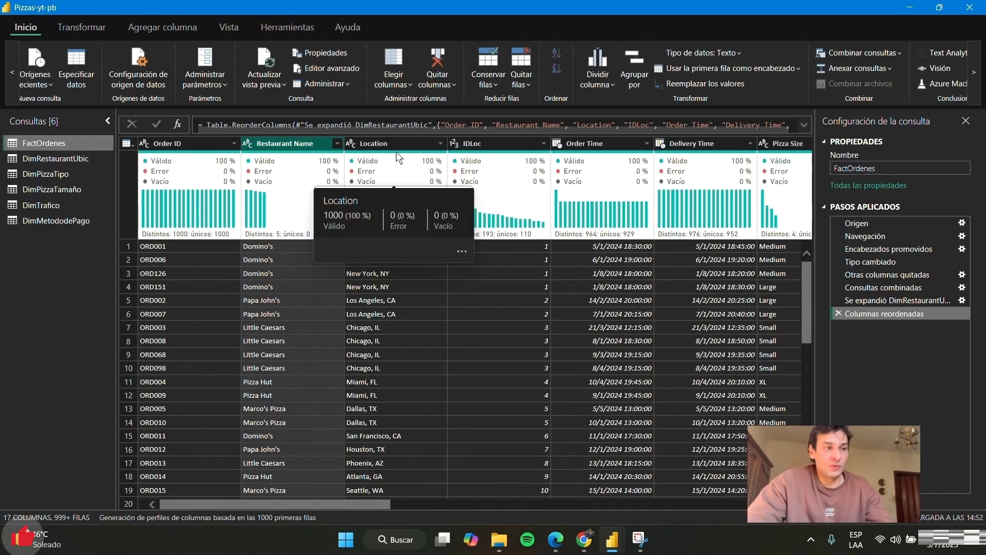
{"action": "left_click", "coordinate": [411, 143], "text": "ctrl"}
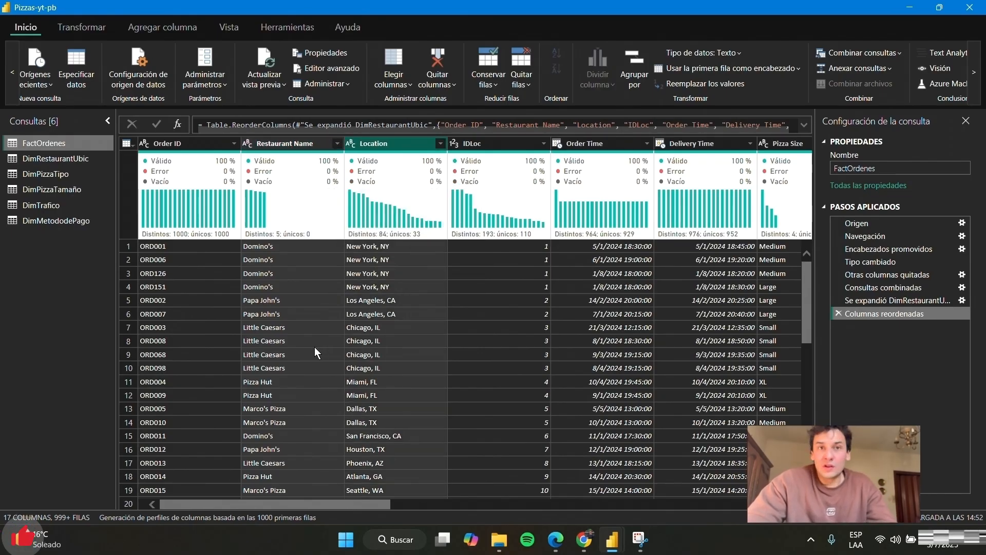
{"action": "left_click", "coordinate": [437, 67]}
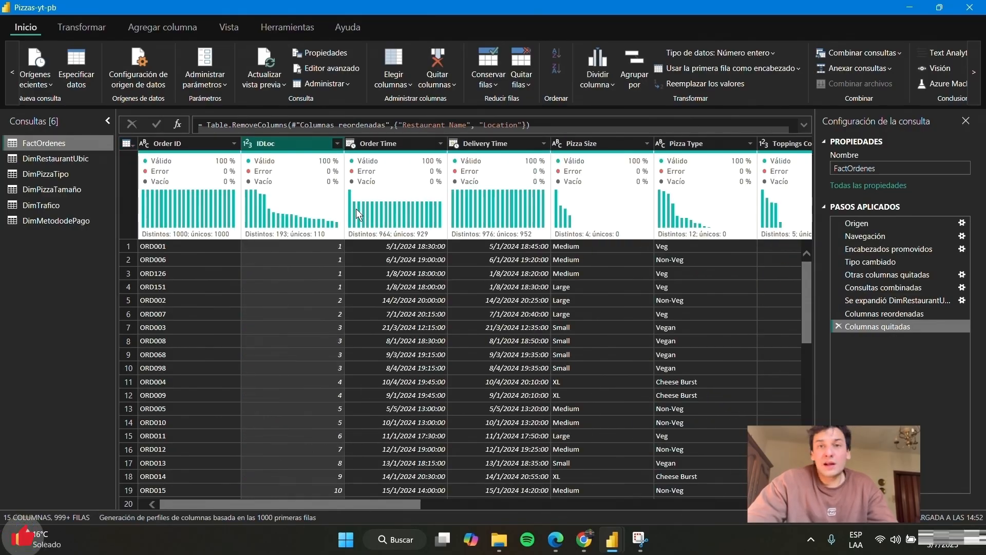
- Review the DimRestaurantUbic table, and return to FactOrdenes to inspect its Pizza Type and Pizza Size columns
{"action": "left_click", "coordinate": [85, 159]}
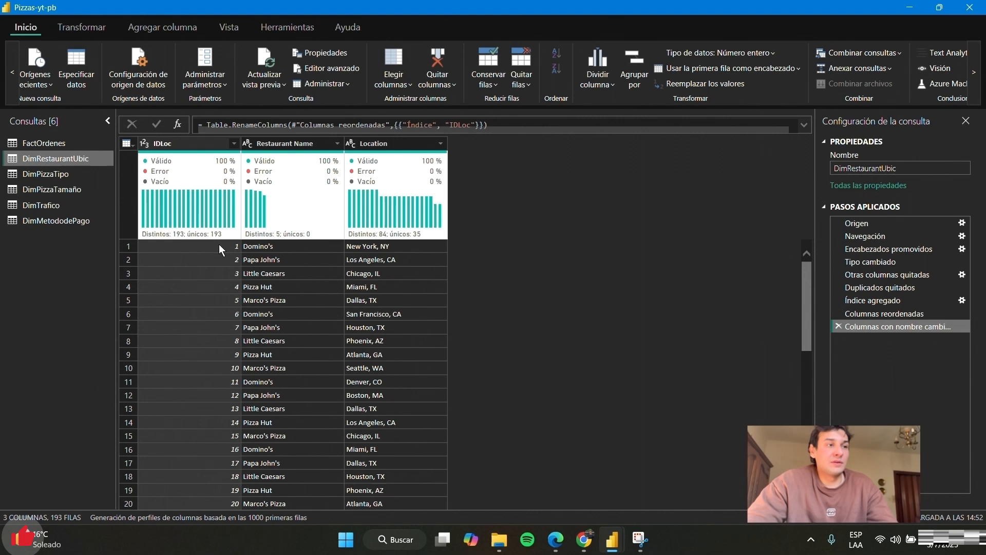
{"action": "left_click", "coordinate": [79, 143]}
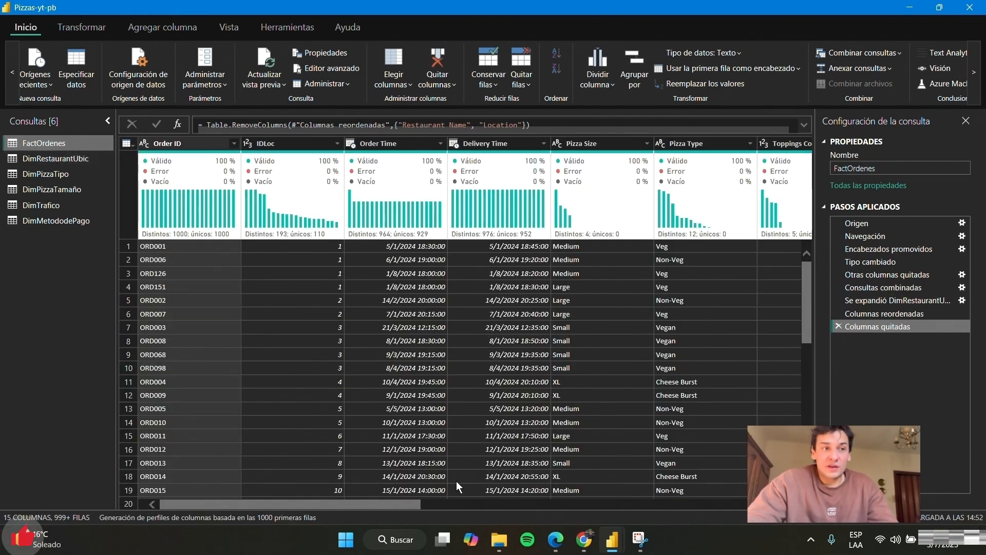
{"action": "left_click", "coordinate": [688, 140]}
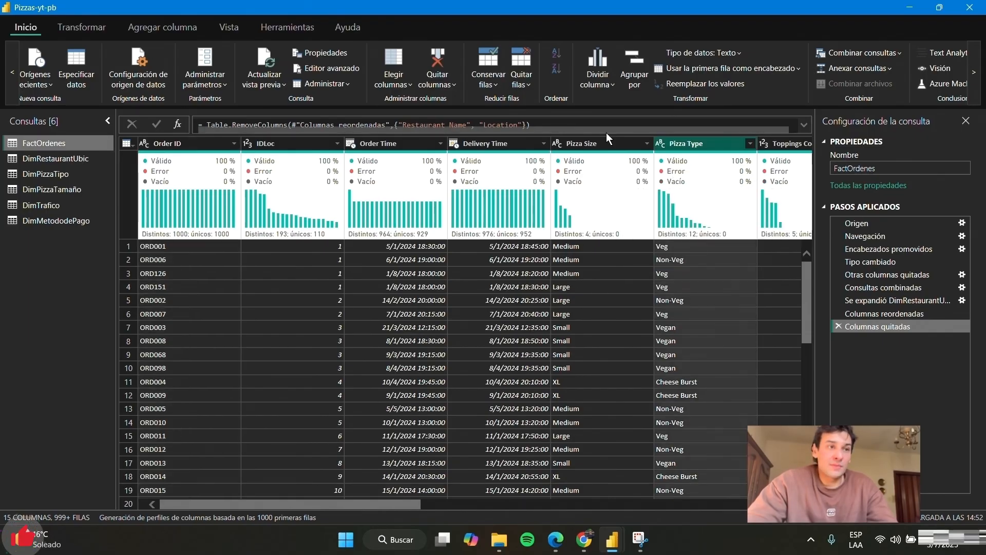
{"action": "left_click", "coordinate": [600, 144]}
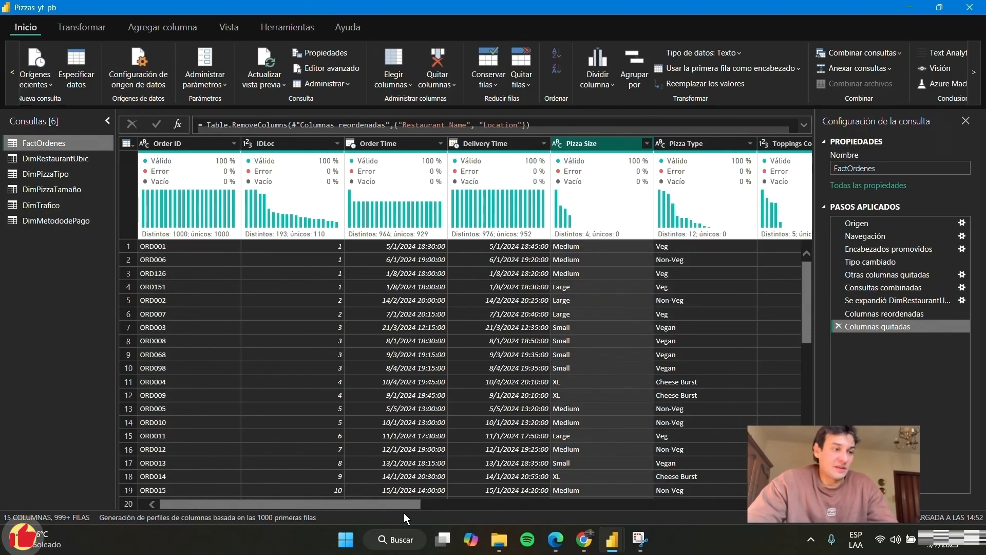
{"action": "left_click_drag", "start_coordinate": [414, 504], "coordinate": [399, 490]}
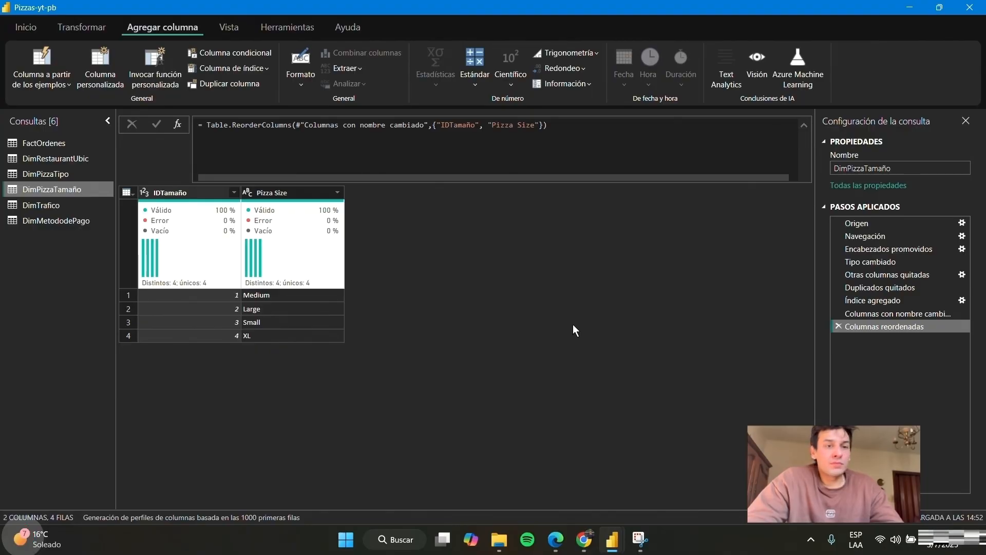
- Review which IDTamaño is assigned to each pizza size in DimPizzaTamaño
{"action": "left_click", "coordinate": [281, 325]}
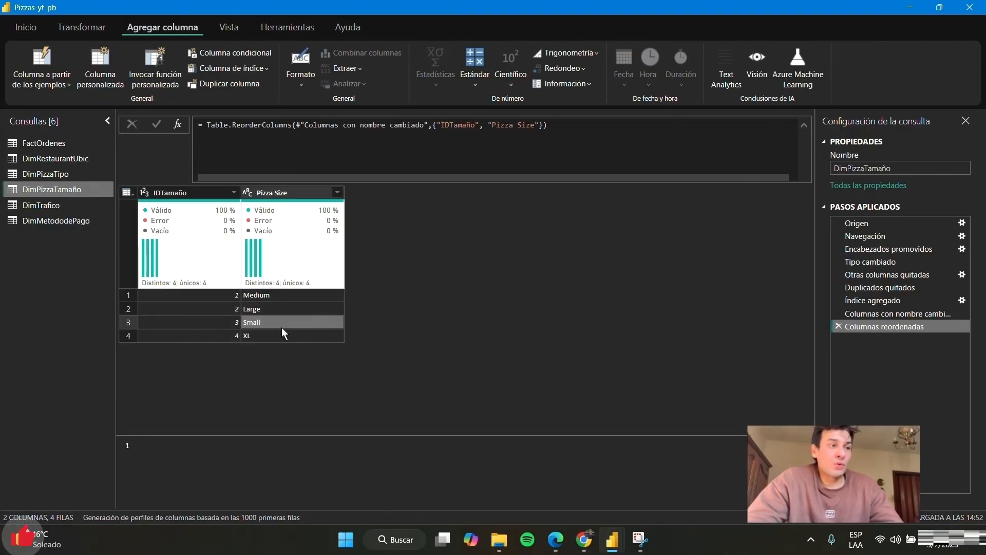
{"action": "left_click", "coordinate": [236, 309]}
{"action": "left_click", "coordinate": [270, 297]}
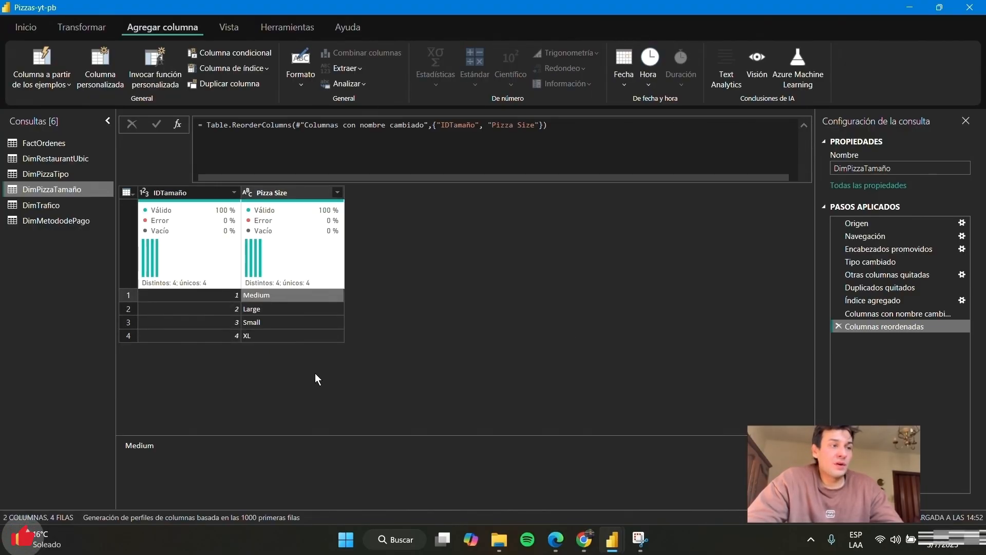
{"action": "left_click", "coordinate": [229, 295]}
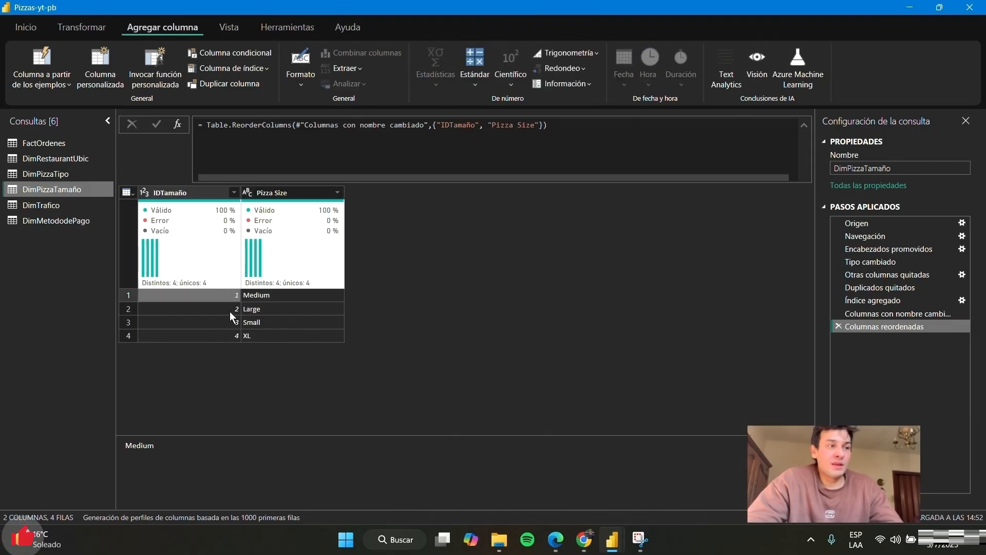
{"action": "left_click", "coordinate": [276, 297]}
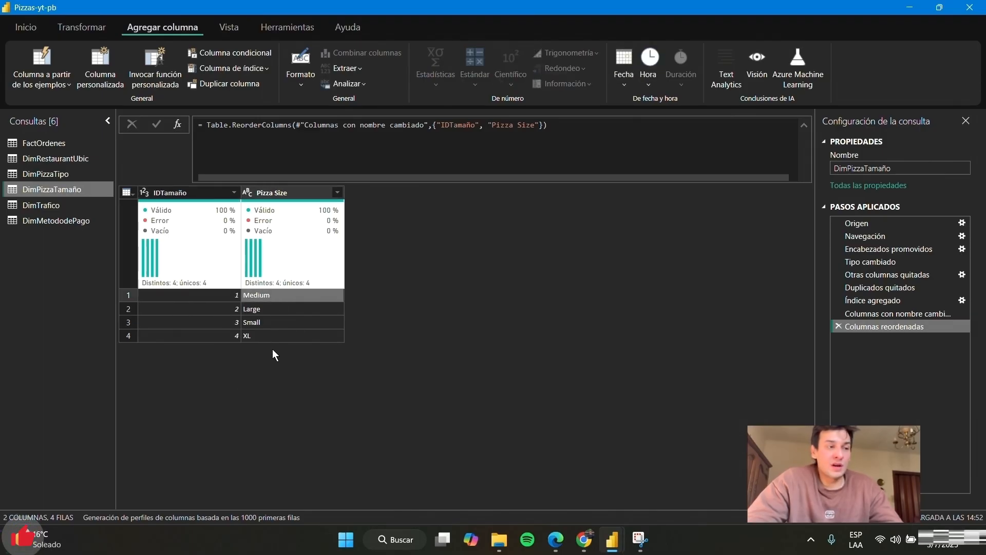
- Remove the IDTamaño column from DimPizzaTamaño, leaving only Pizza Size
{"action": "right_click", "coordinate": [201, 195]}
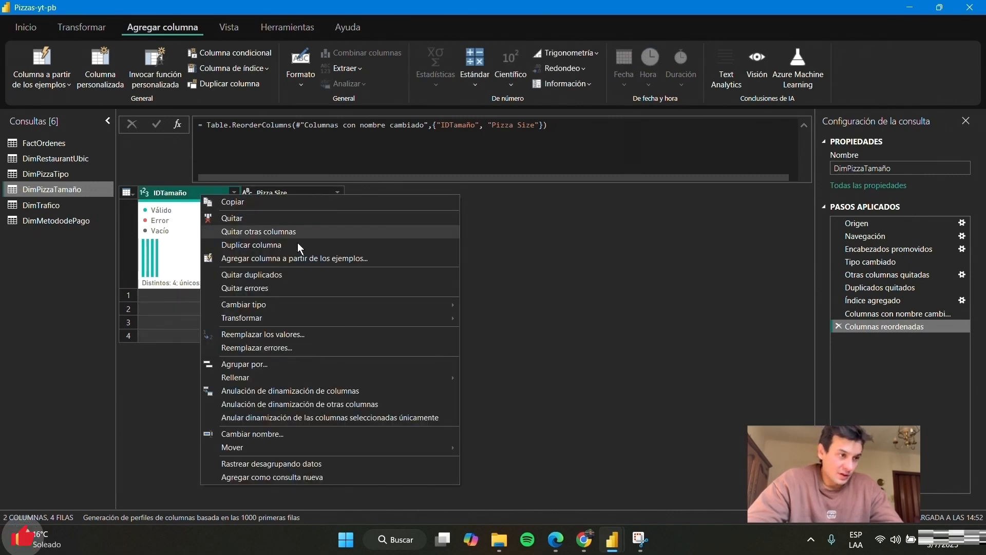
{"action": "left_click", "coordinate": [16, 32]}
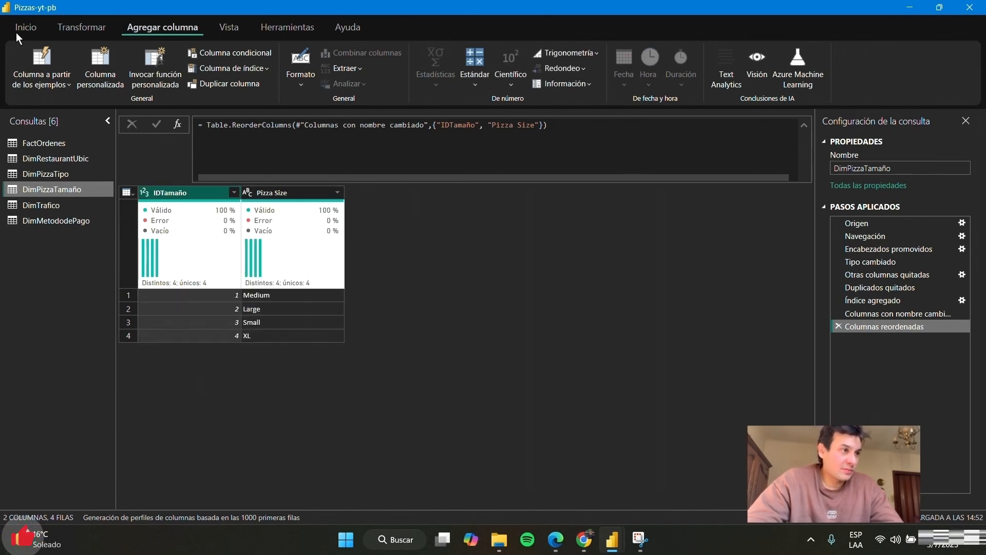
{"action": "left_click", "coordinate": [23, 33]}
{"action": "left_click", "coordinate": [439, 59]}
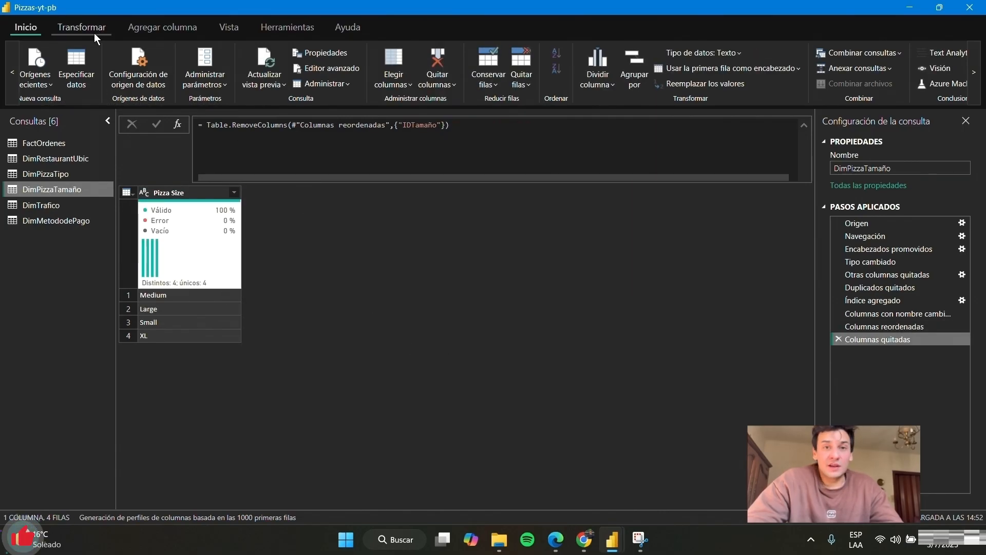
{"action": "left_click", "coordinate": [184, 300]}
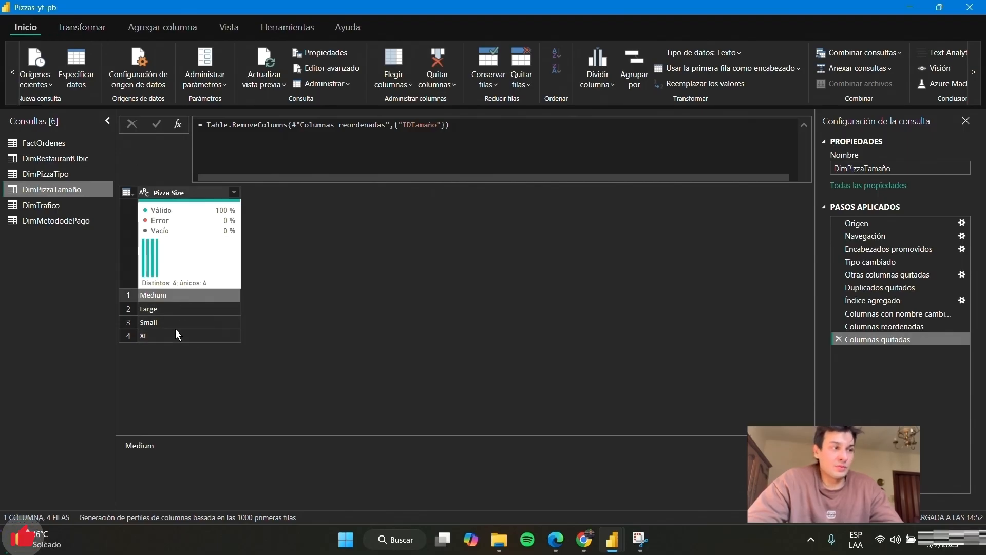
- Start a conditional column named IDTamaño in DimPizzaTamaño, with a first clause that outputs 1 when Pizza Size equals Small
{"action": "left_click", "coordinate": [72, 29]}
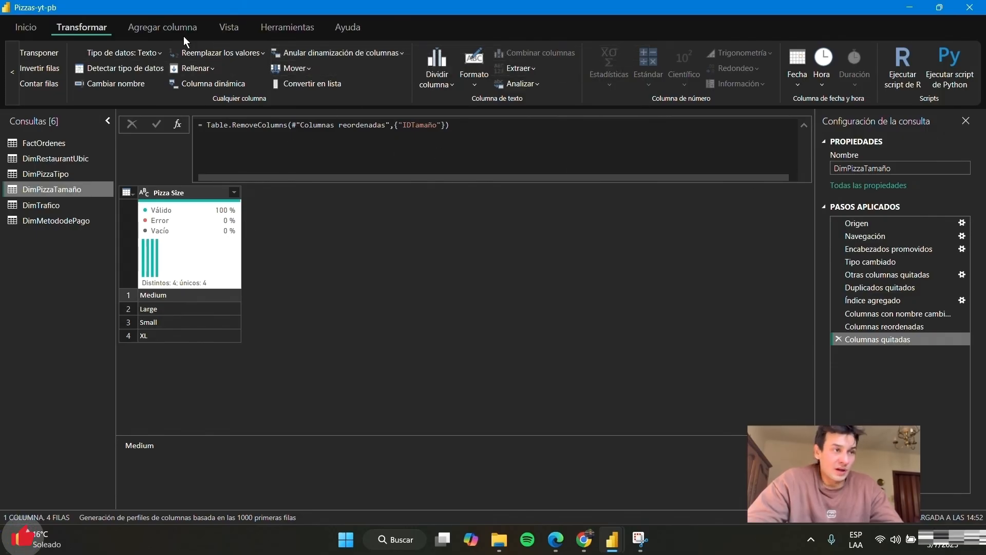
{"action": "left_click", "coordinate": [159, 31]}
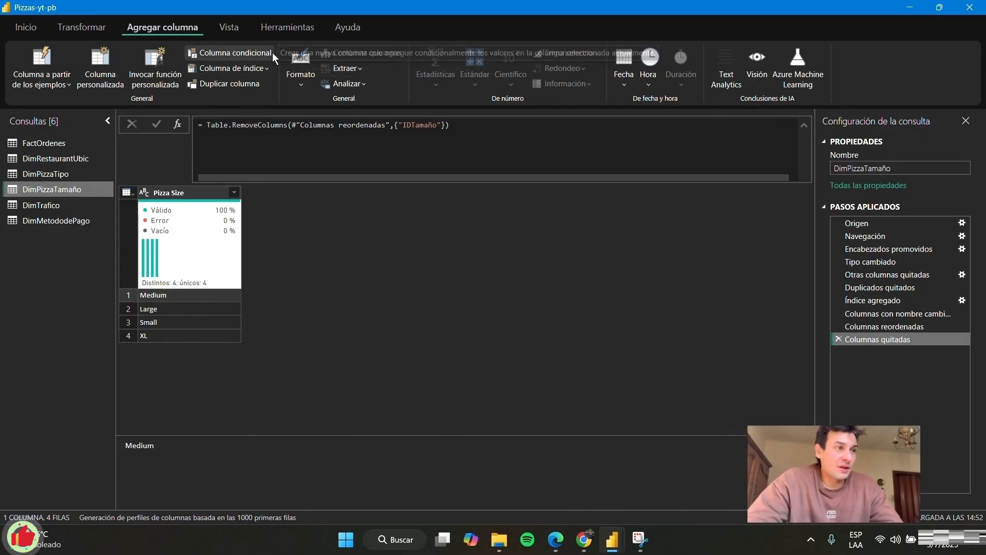
{"action": "left_click", "coordinate": [230, 53]}
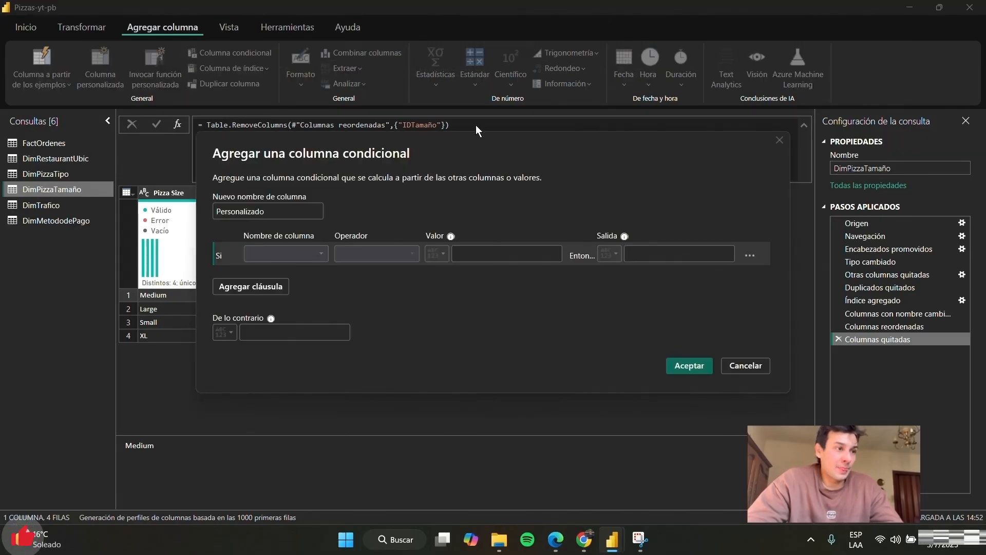
{"action": "left_click_drag", "start_coordinate": [472, 135], "coordinate": [605, 120]}
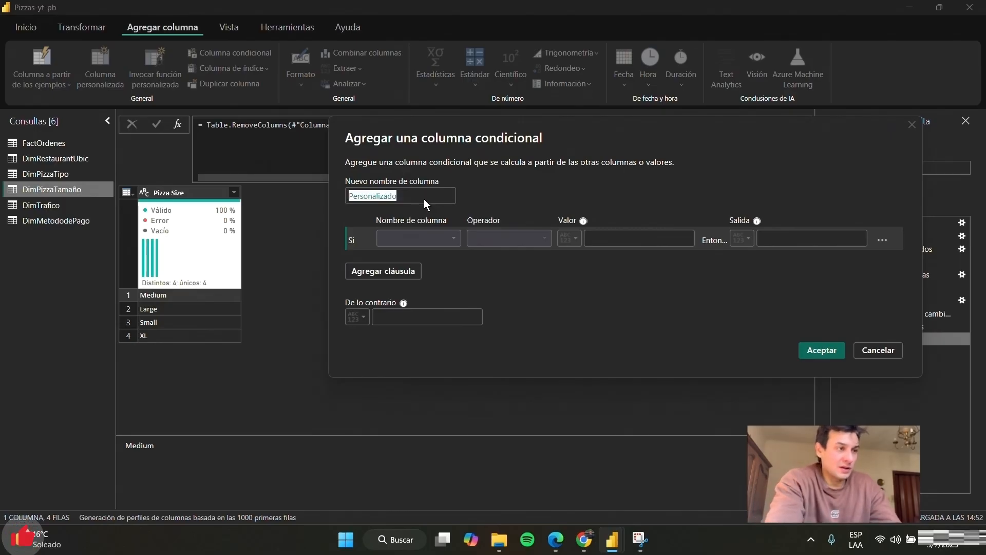
{"action": "type", "text": "IDTamaño"}
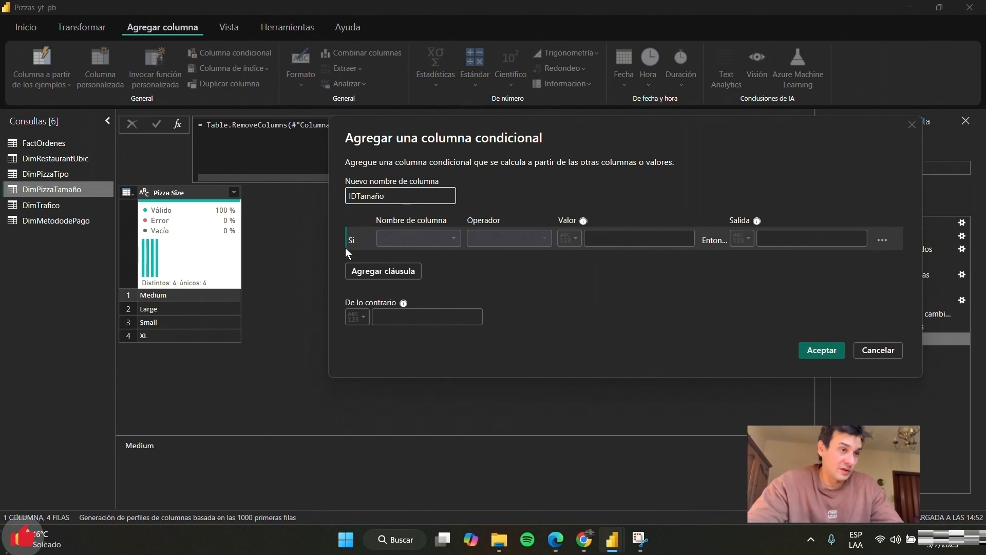
{"action": "left_click", "coordinate": [454, 238]}
{"action": "left_click", "coordinate": [427, 254]}
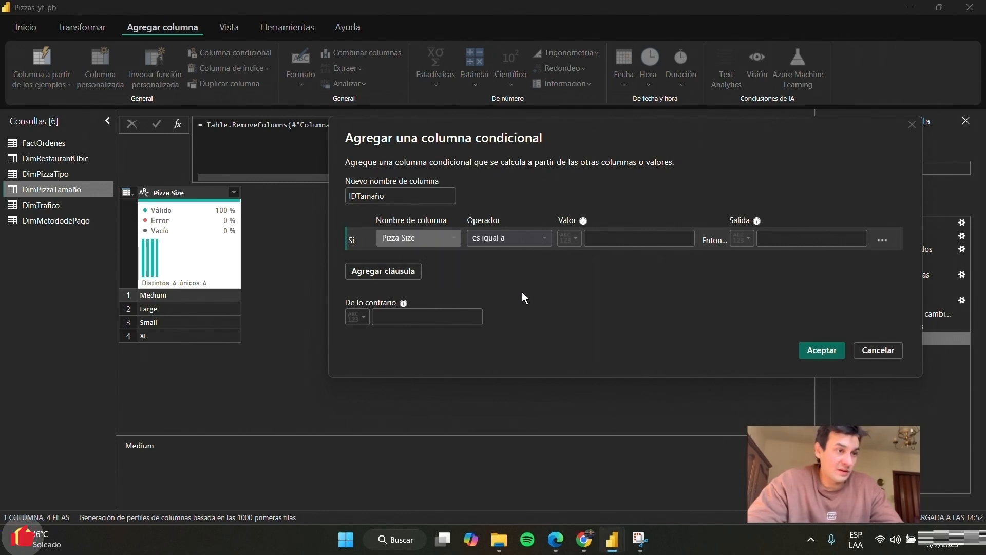
{"action": "left_click", "coordinate": [647, 237]}
{"action": "type", "text": "Small"}
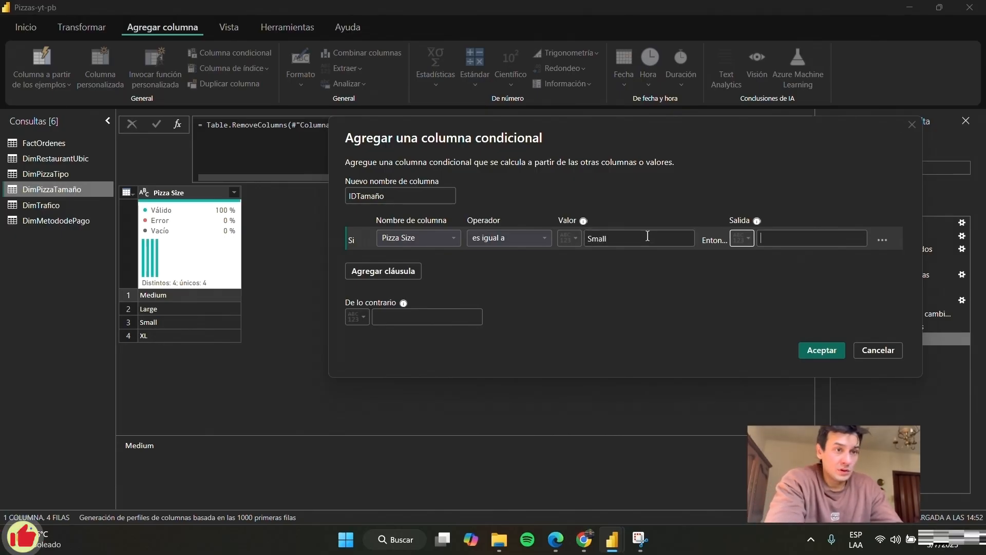
{"action": "key", "text": "Tab"}
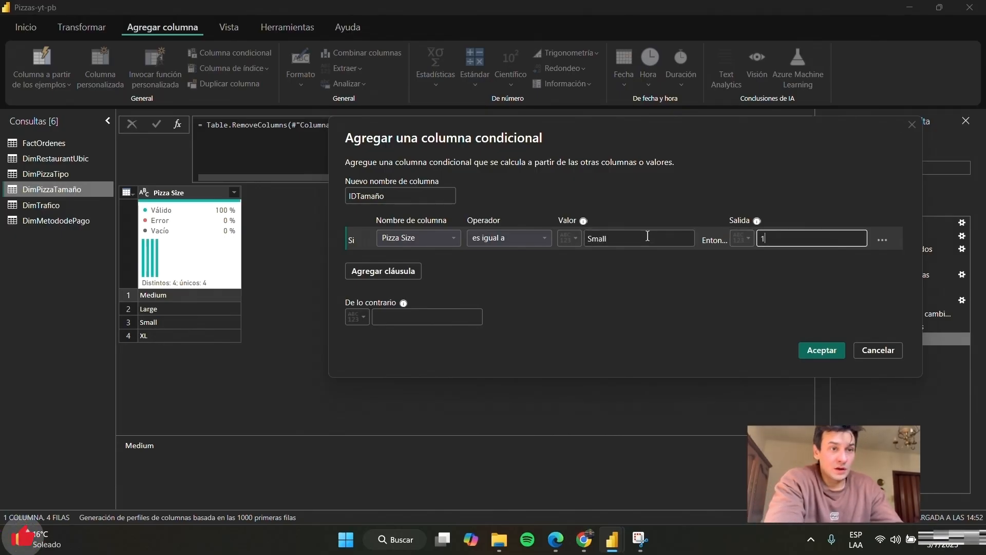
- Add a second clause to the conditional column that outputs 2 when Pizza Size equals Medium
{"action": "left_click", "coordinate": [413, 273]}
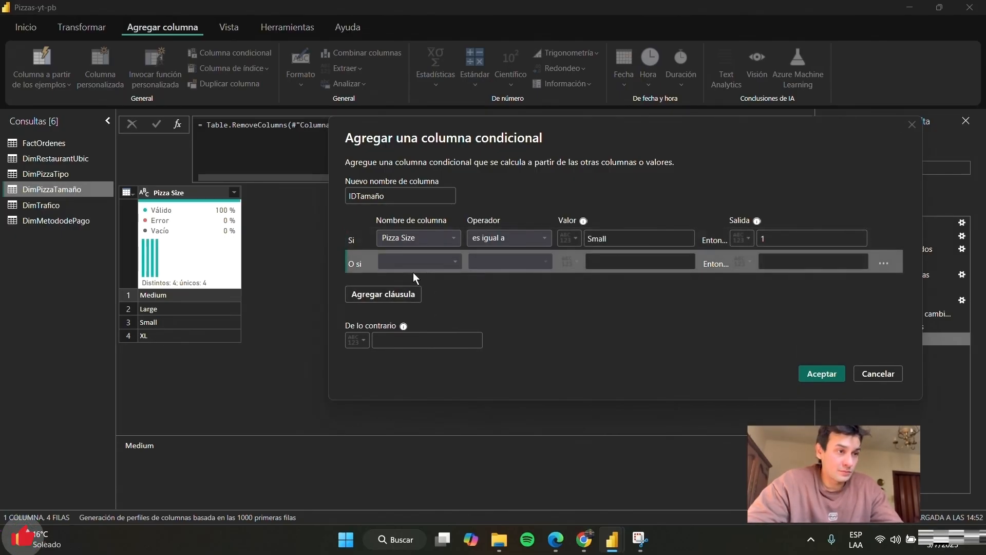
{"action": "left_click", "coordinate": [414, 261]}
{"action": "left_click", "coordinate": [432, 275]}
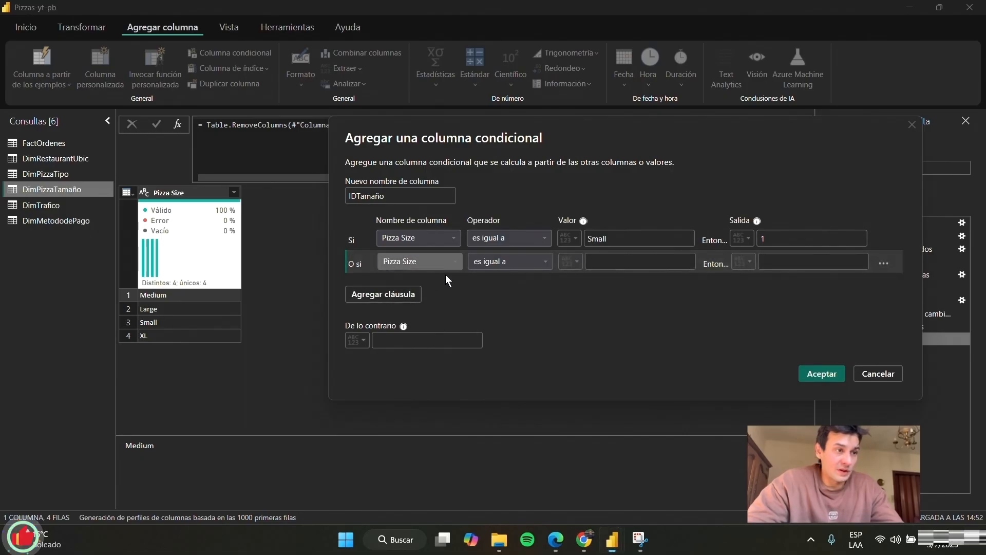
{"action": "left_click", "coordinate": [524, 259]}
{"action": "left_click", "coordinate": [631, 260]}
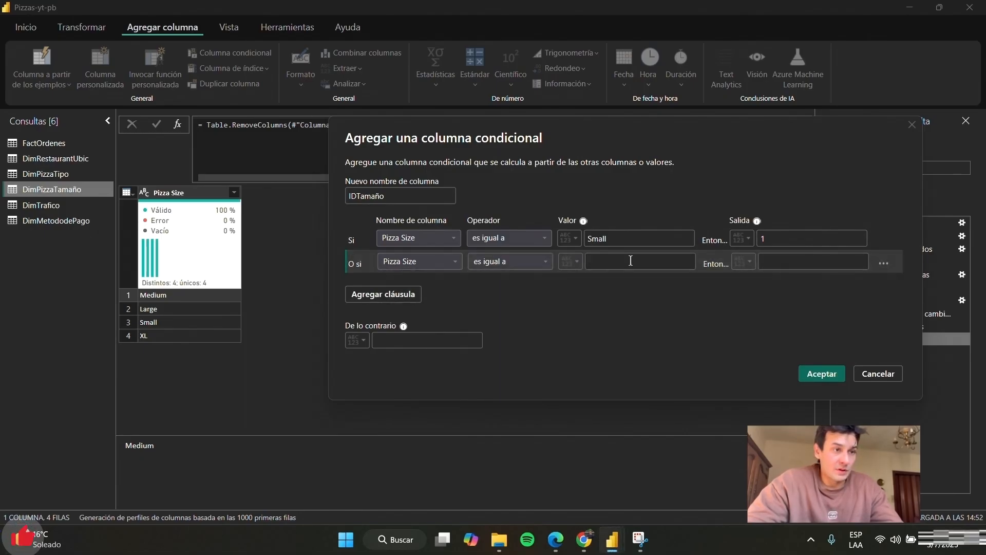
{"action": "left_click", "coordinate": [631, 260]}
{"action": "type", "text": "Medium"}
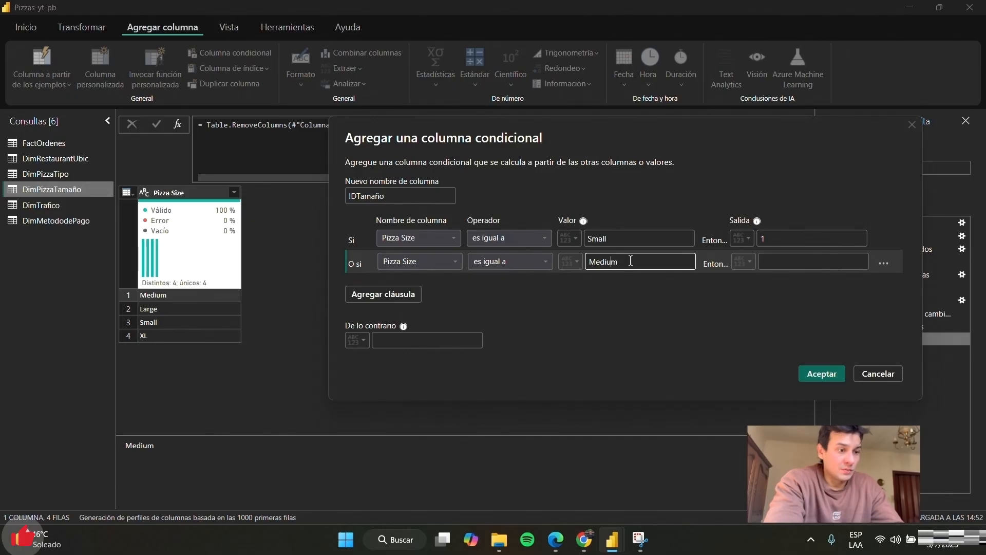
{"action": "key", "text": "Tab"}
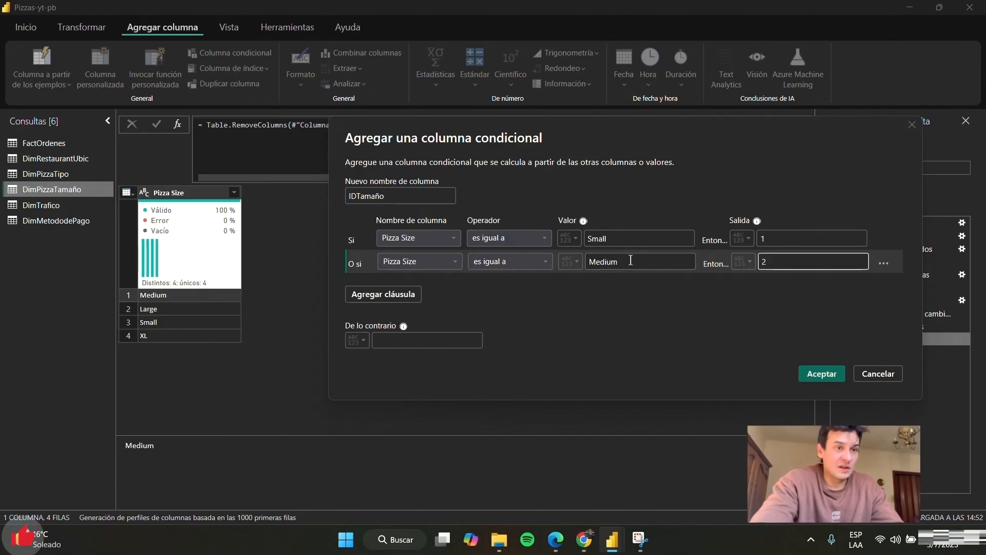
- Add a third clause to the conditional column that outputs 3 when Pizza Size equals Large
{"action": "left_click", "coordinate": [370, 294]}
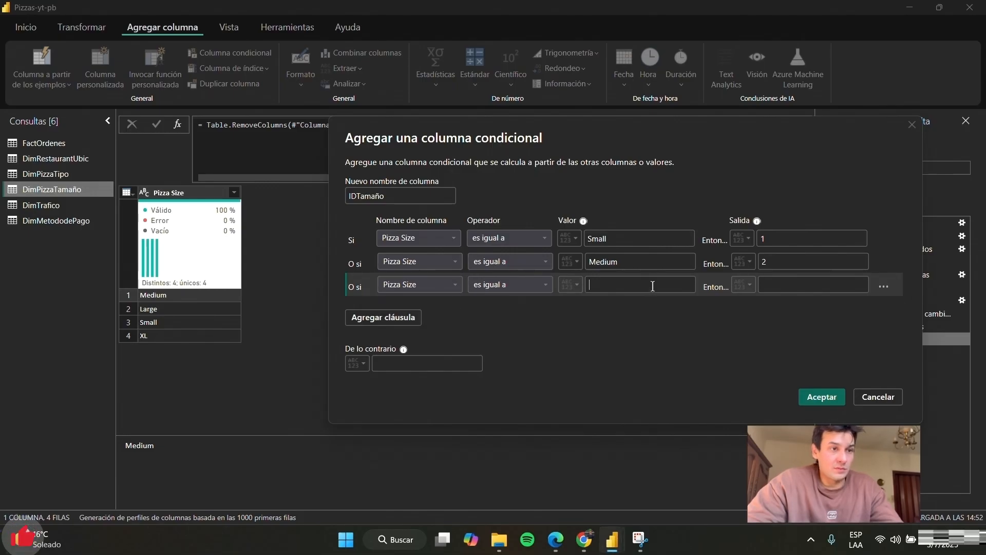
{"action": "type", "text": "L"}
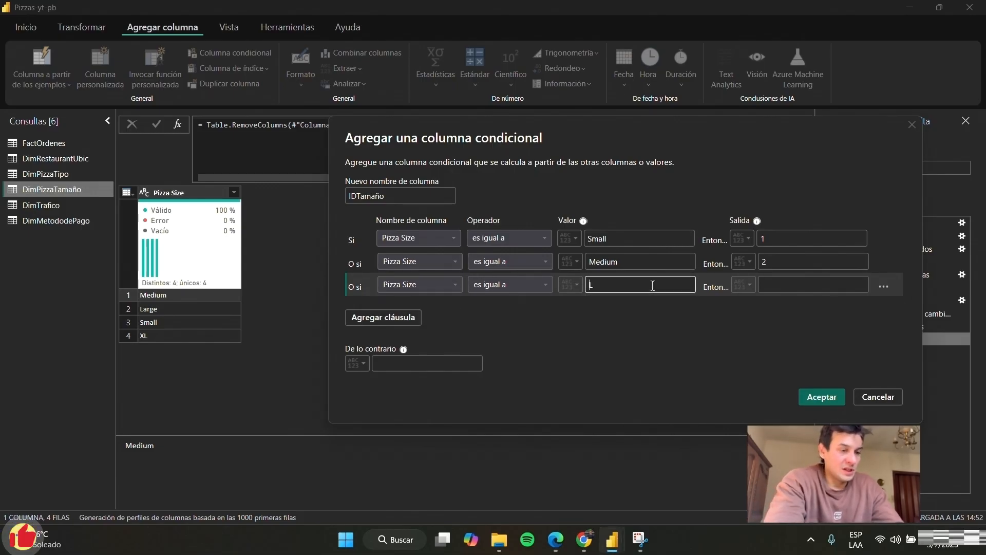
{"action": "type", "text": "arge"}
{"action": "key", "text": "Tab"}
{"action": "key", "text": "Caps_Lock"}
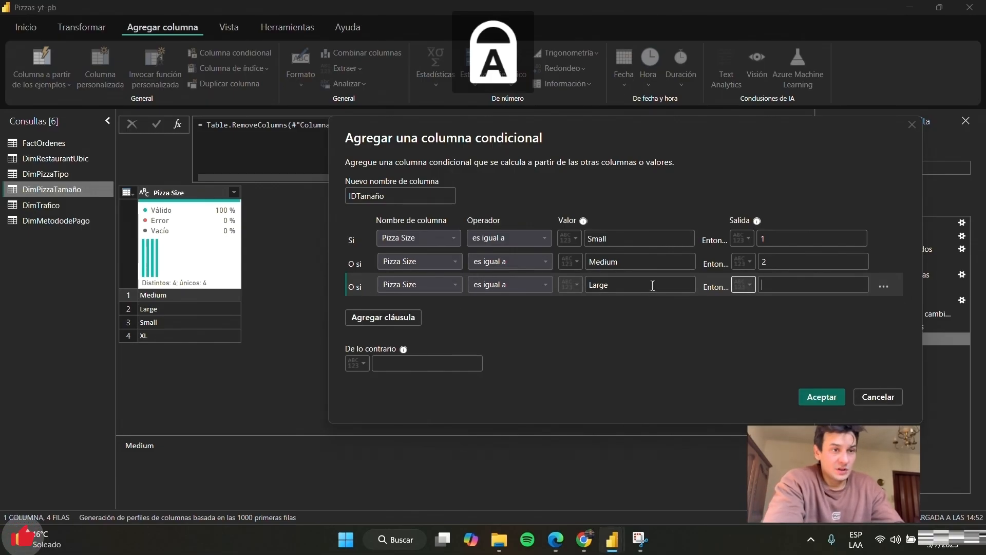
{"action": "key", "text": "Tab"}
{"action": "type", "text": "3"}
{"action": "key", "text": "Caps_Lock"}
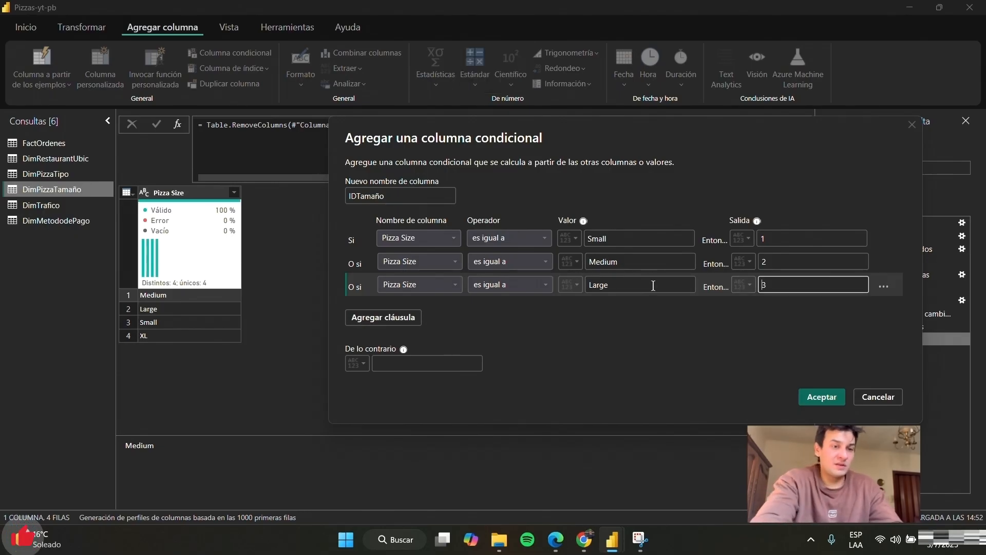
- Add a fourth clause that outputs 4 when Pizza Size equals XL, and create the conditional column
{"action": "left_click", "coordinate": [359, 318]}
{"action": "left_click", "coordinate": [419, 309]}
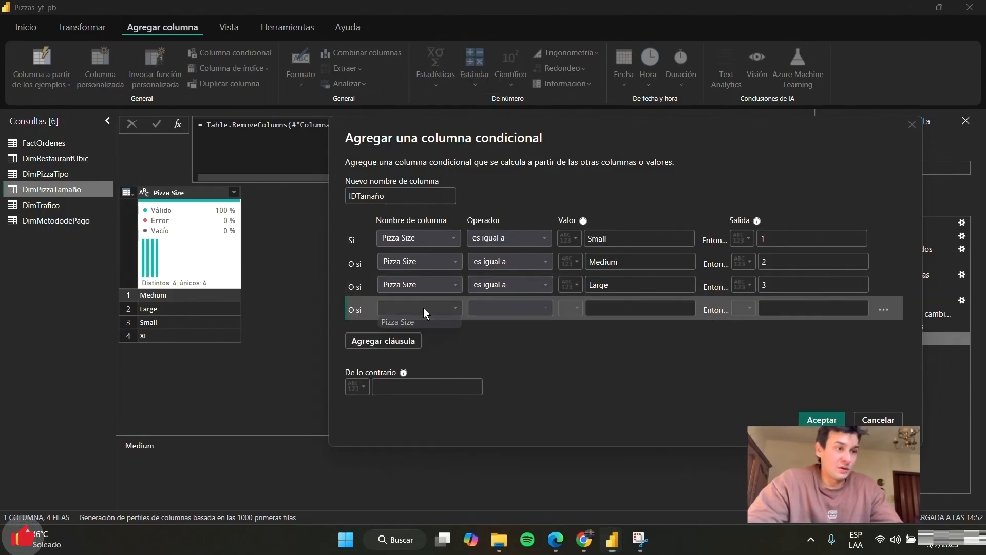
{"action": "left_click", "coordinate": [421, 321]}
{"action": "left_click", "coordinate": [501, 306]}
{"action": "left_click", "coordinate": [631, 305]}
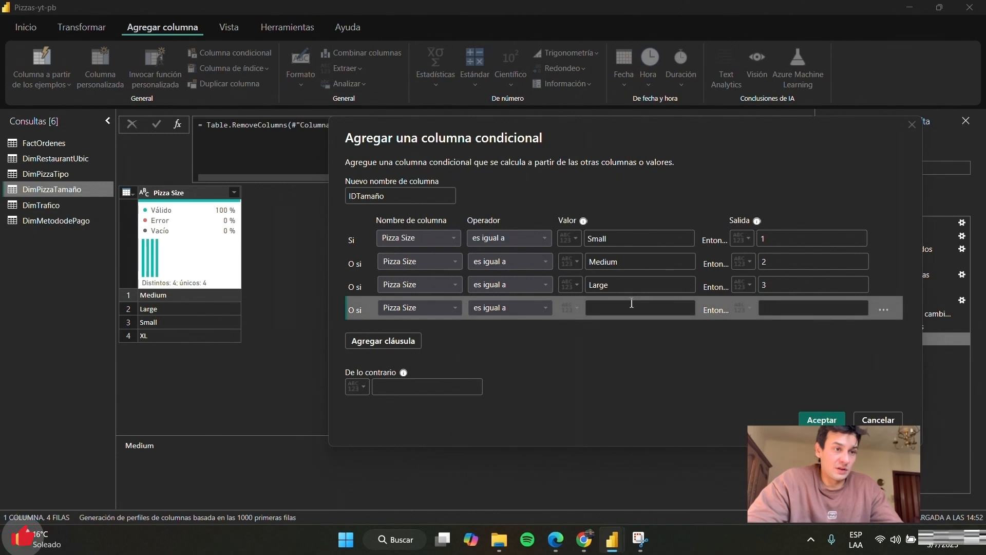
{"action": "type", "text": "XL"}
{"action": "key", "text": "Tab"}
{"action": "key", "text": "Caps_Lock"}
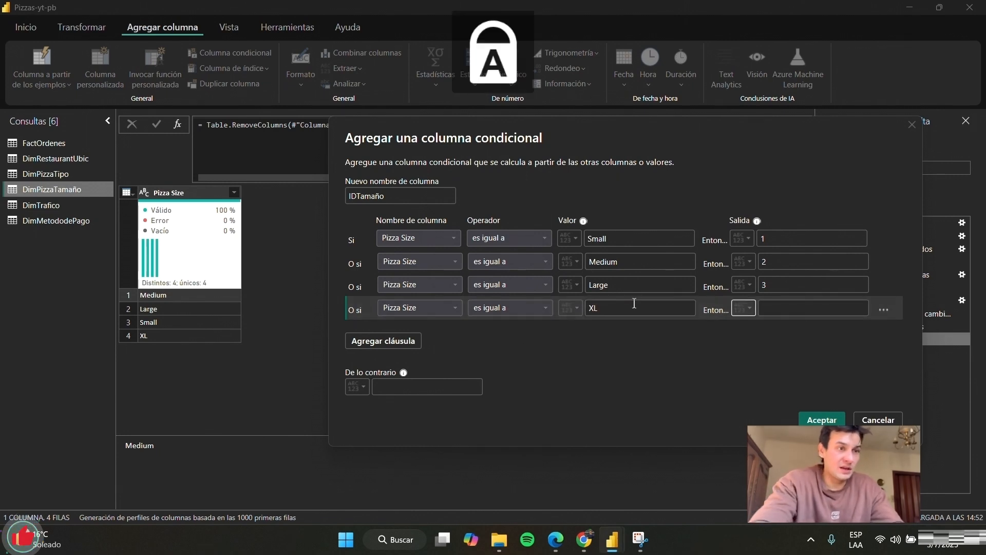
{"action": "key", "text": "Caps_Lock"}
{"action": "key", "text": "Tab"}
{"action": "type", "text": "4"}
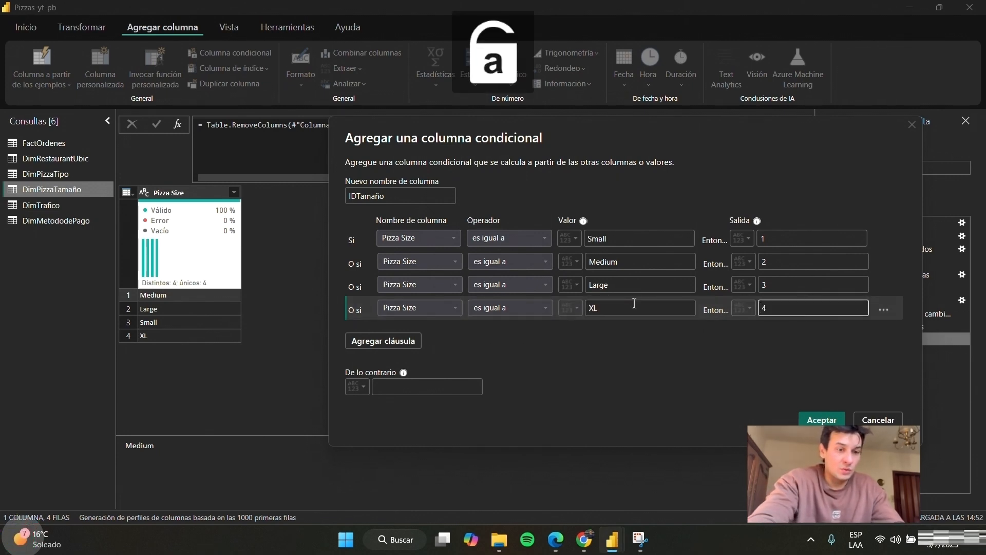
{"action": "left_click", "coordinate": [835, 419]}
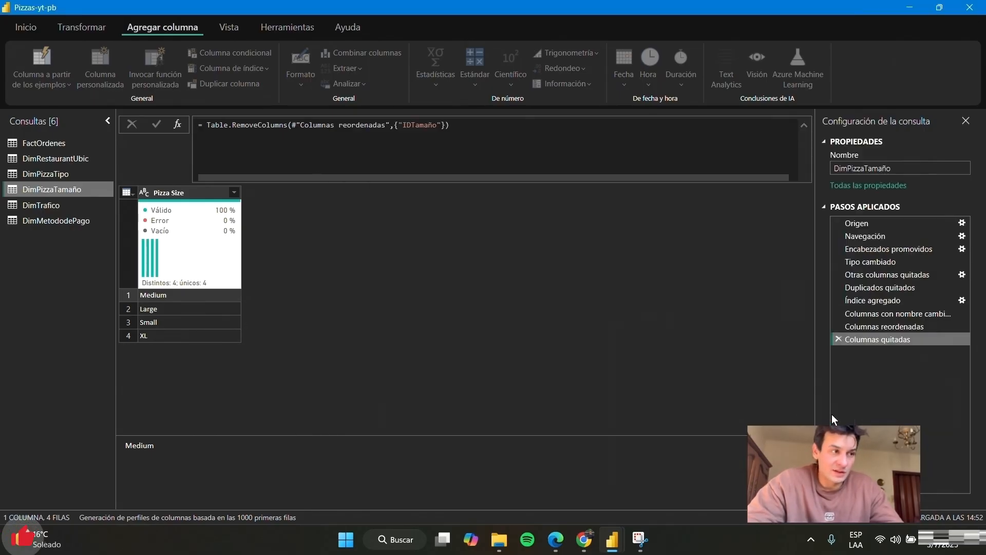
- Move the IDTamaño column in front of Pizza Size in DimPizzaTamaño and sort the table by it in ascending order
{"action": "left_click_drag", "start_coordinate": [283, 189], "coordinate": [175, 190]}
{"action": "left_click", "coordinate": [234, 192]}
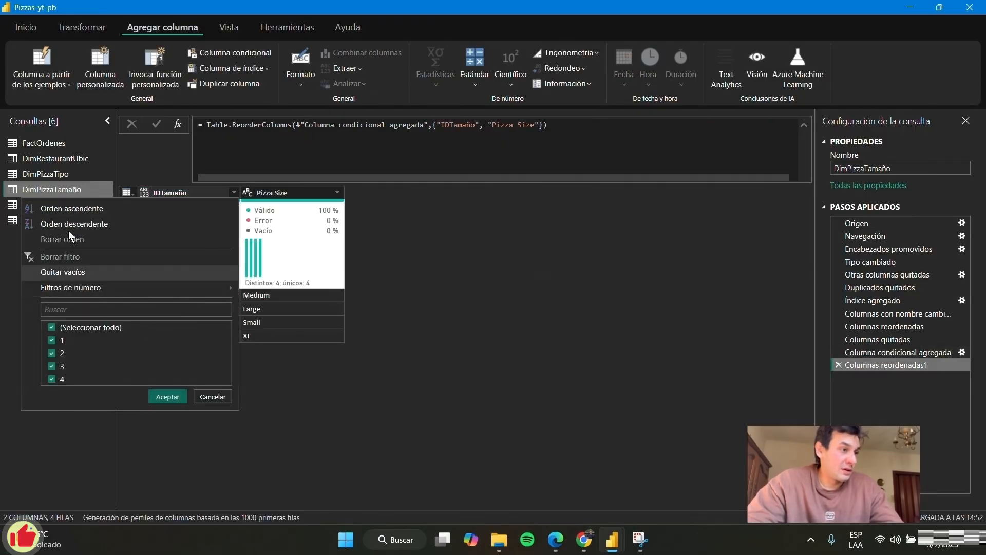
{"action": "left_click", "coordinate": [94, 209]}
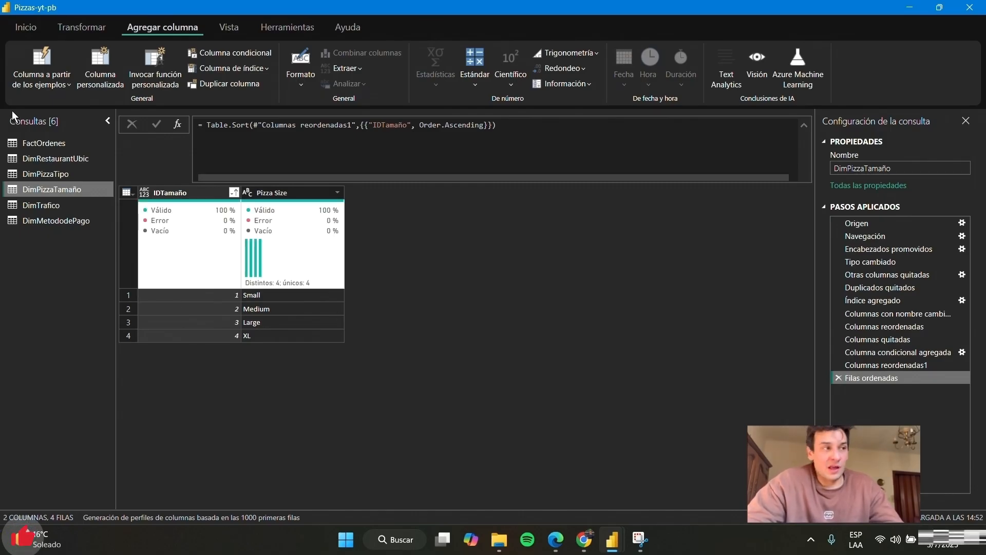
- Merge FactOrdenes with DimPizzaTamaño, matching on Pizza Size in both tables with a left outer join
{"action": "left_click", "coordinate": [77, 145]}
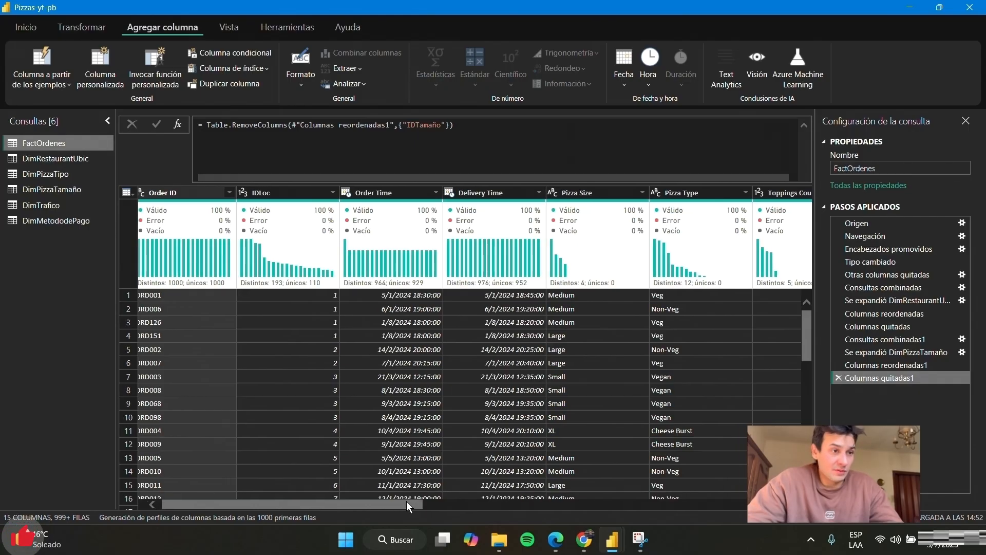
{"action": "left_click_drag", "start_coordinate": [406, 501], "coordinate": [452, 499]}
{"action": "left_click", "coordinate": [479, 192]}
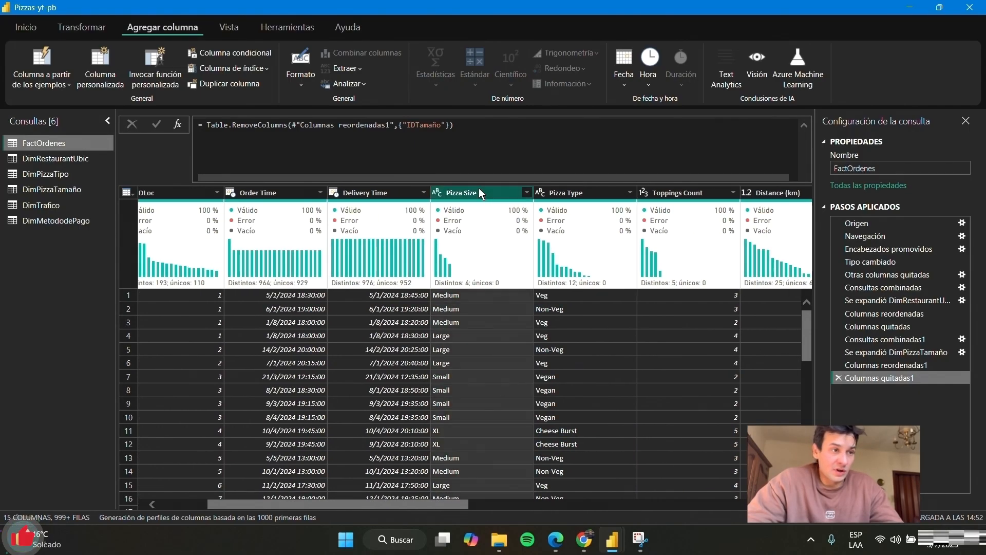
{"action": "left_click", "coordinate": [26, 28]}
{"action": "left_click", "coordinate": [870, 55]}
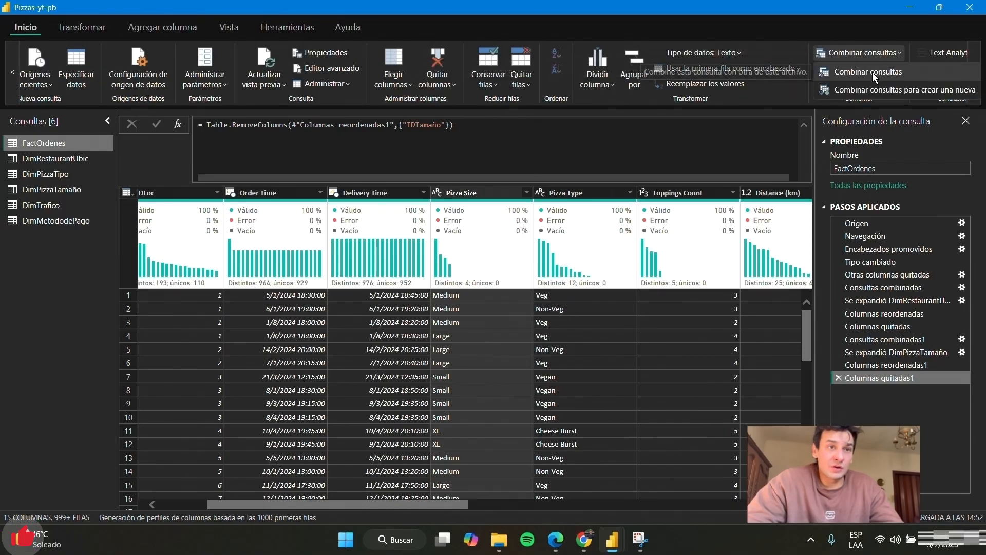
{"action": "left_click", "coordinate": [872, 72]}
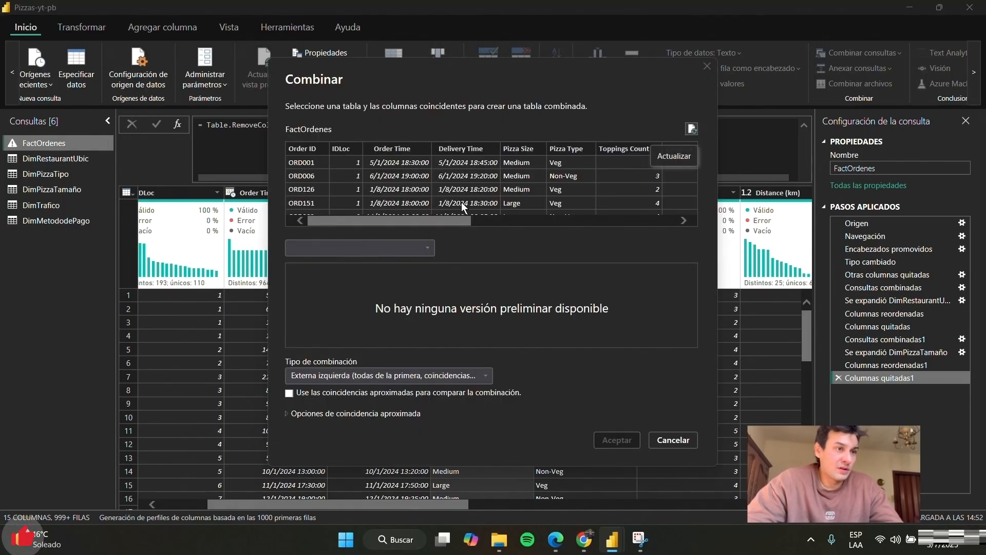
{"action": "mouse_move", "coordinate": [442, 226]}
{"action": "left_mouse_down"}
{"action": "mouse_move", "coordinate": [540, 217]}
{"action": "mouse_move", "coordinate": [448, 214]}
{"action": "left_mouse_up"}
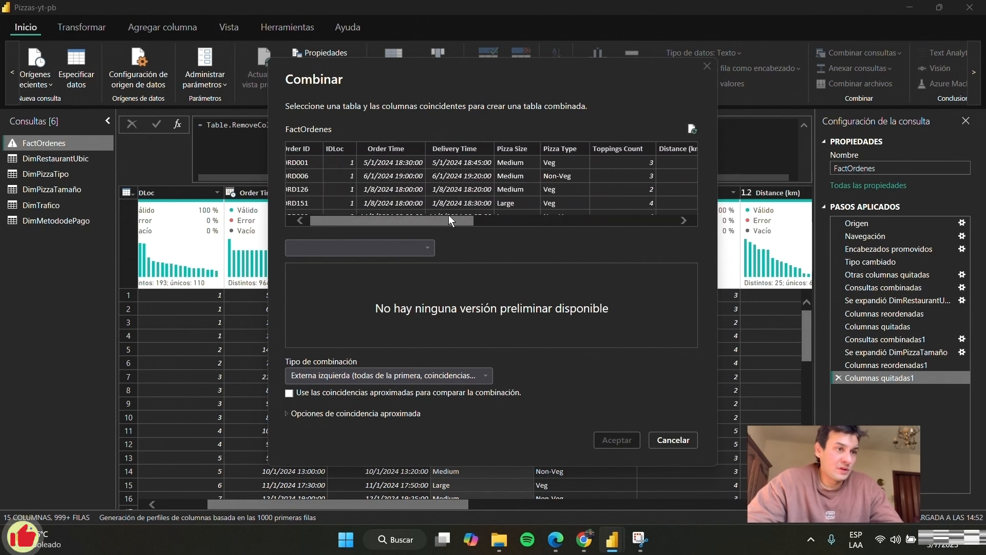
{"action": "left_click", "coordinate": [508, 149]}
{"action": "left_click", "coordinate": [420, 242]}
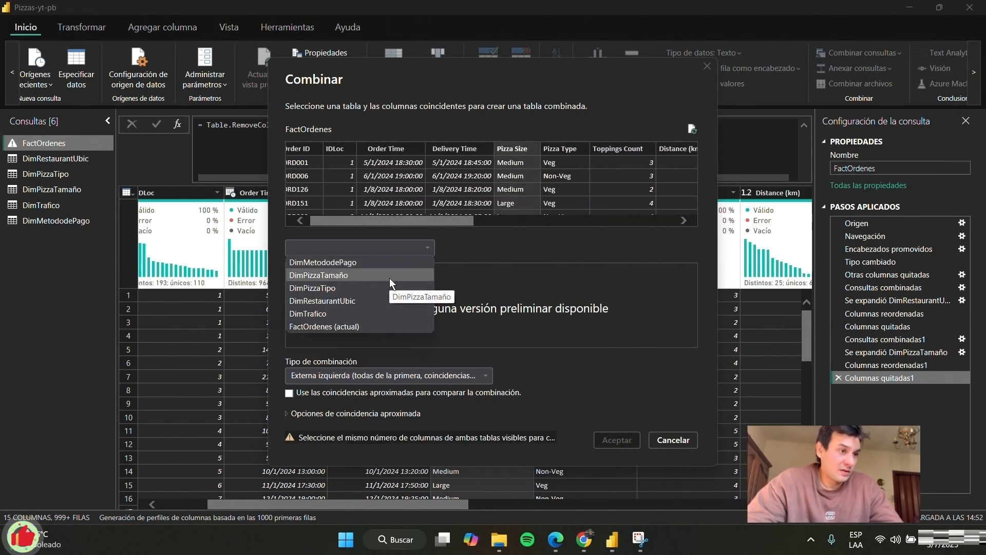
{"action": "left_click", "coordinate": [389, 279]}
{"action": "left_click", "coordinate": [372, 272]}
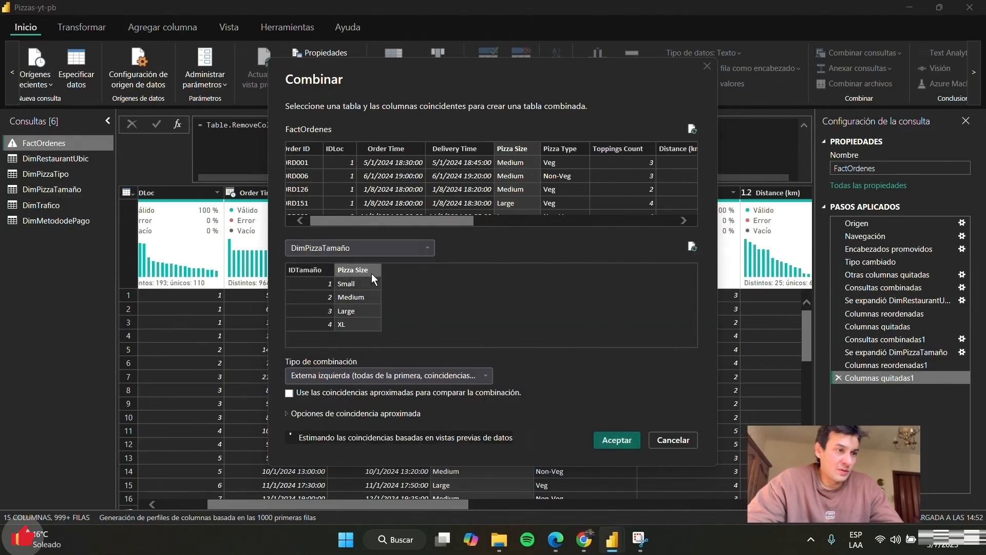
{"action": "left_click", "coordinate": [616, 439]}
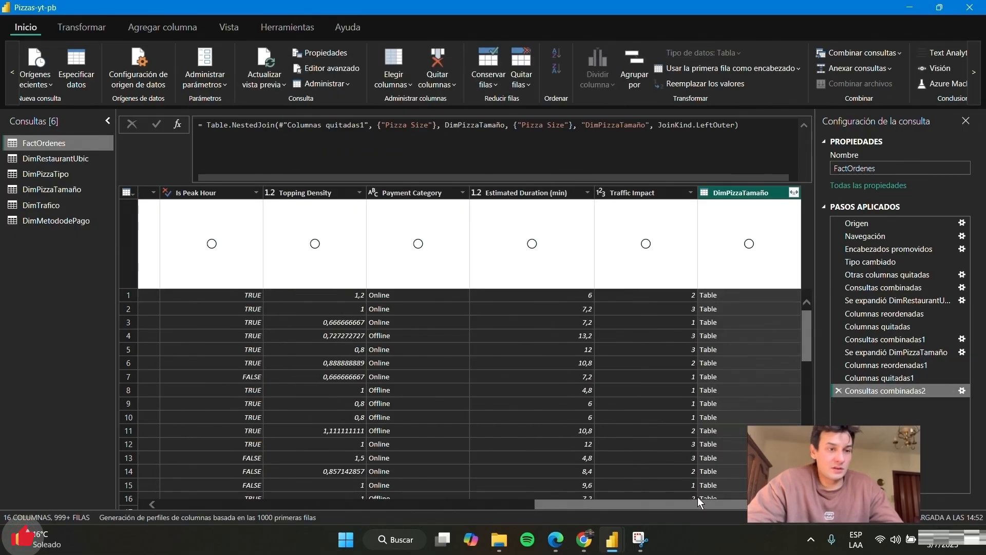
- Expand only IDTamaño from the merged DimPizzaTamaño column and place it between Delivery Time and Pizza Size
{"action": "left_click", "coordinate": [794, 192]}
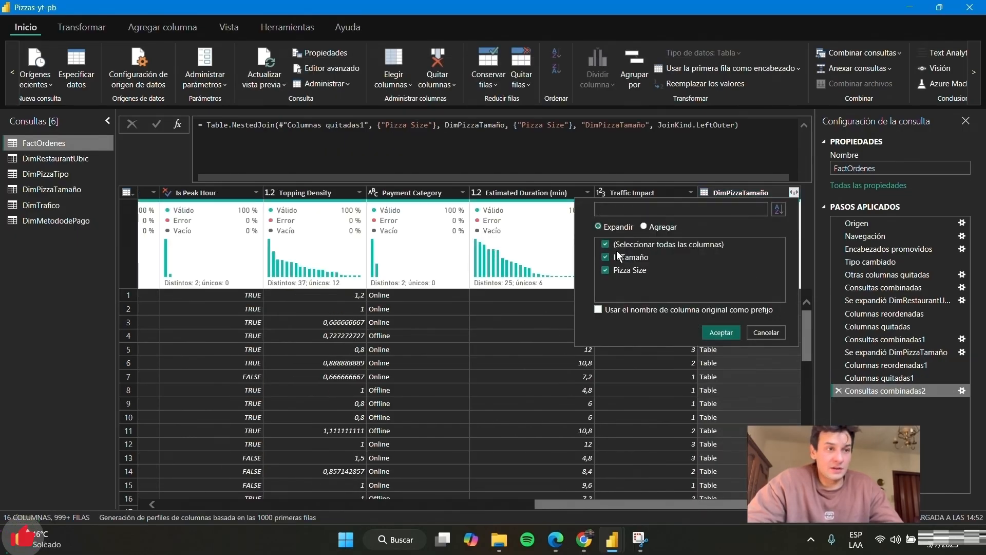
{"action": "left_click", "coordinate": [630, 270]}
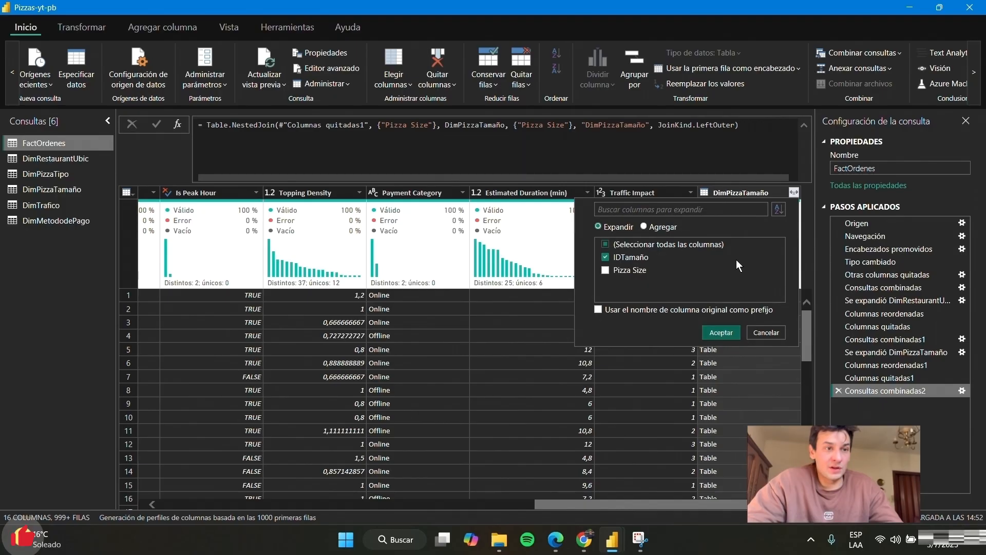
{"action": "left_click", "coordinate": [720, 332]}
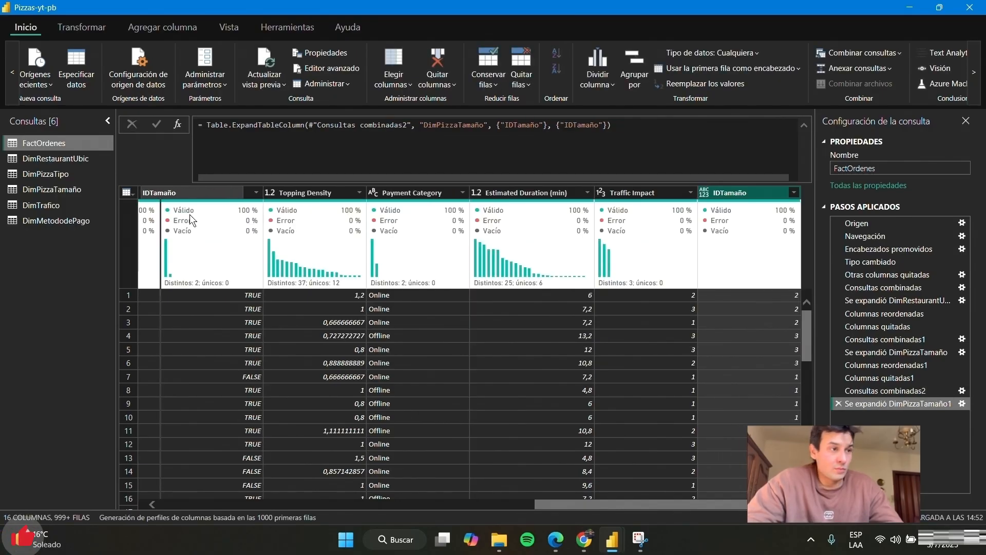
{"action": "left_click_drag", "start_coordinate": [190, 220], "coordinate": [451, 206]}
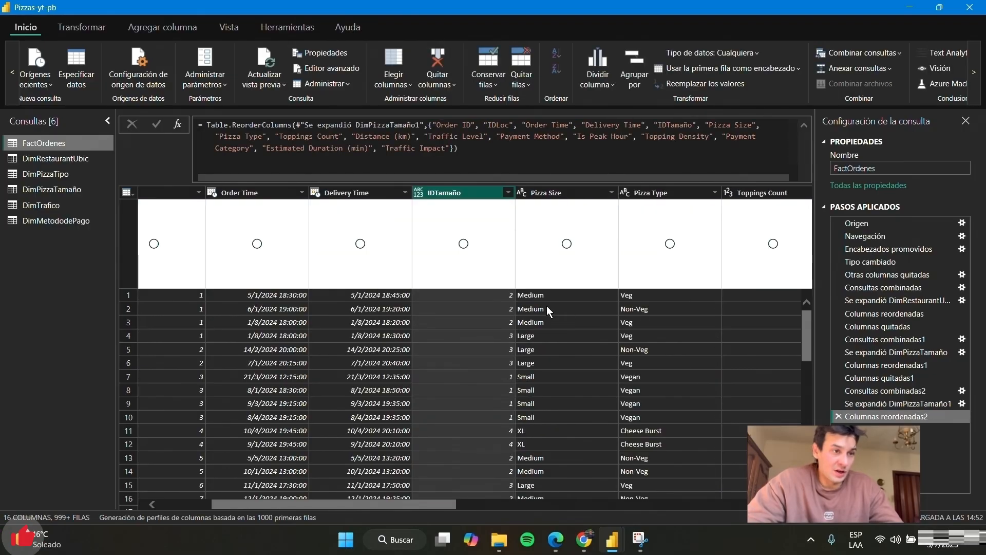
- Remove the Pizza Size column from the FactOrdenes query
{"action": "left_click", "coordinate": [518, 294]}
{"action": "left_click", "coordinate": [524, 380]}
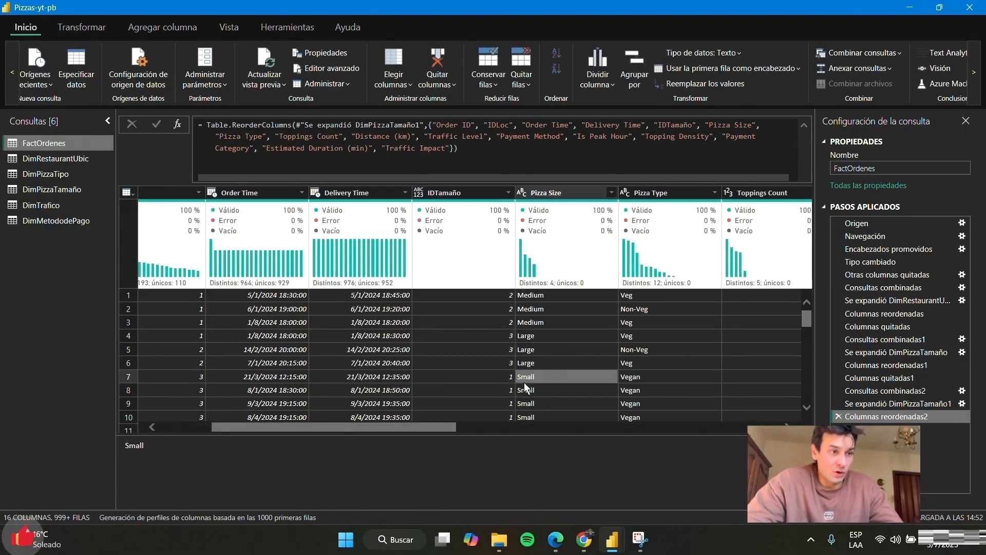
{"action": "left_click", "coordinate": [601, 194]}
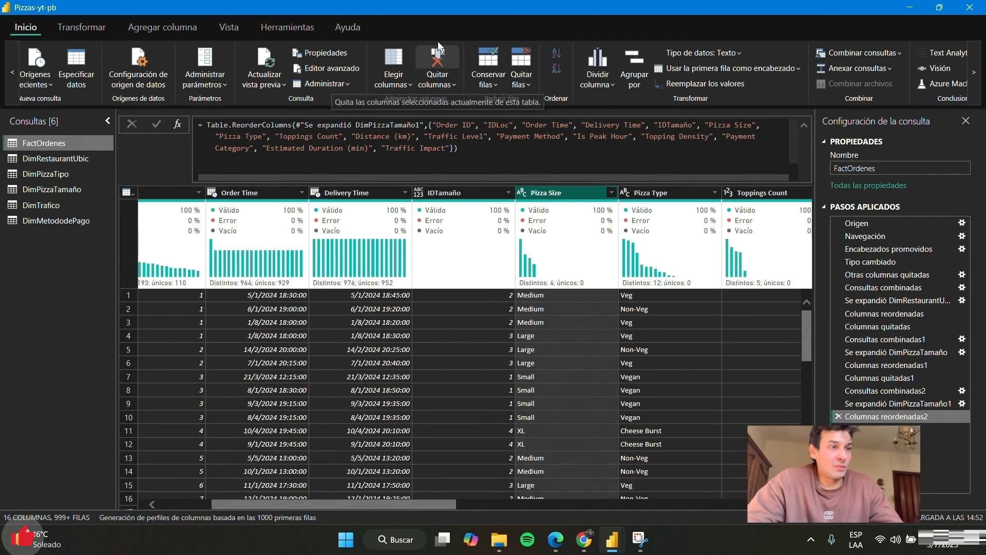
{"action": "left_click", "coordinate": [437, 58]}
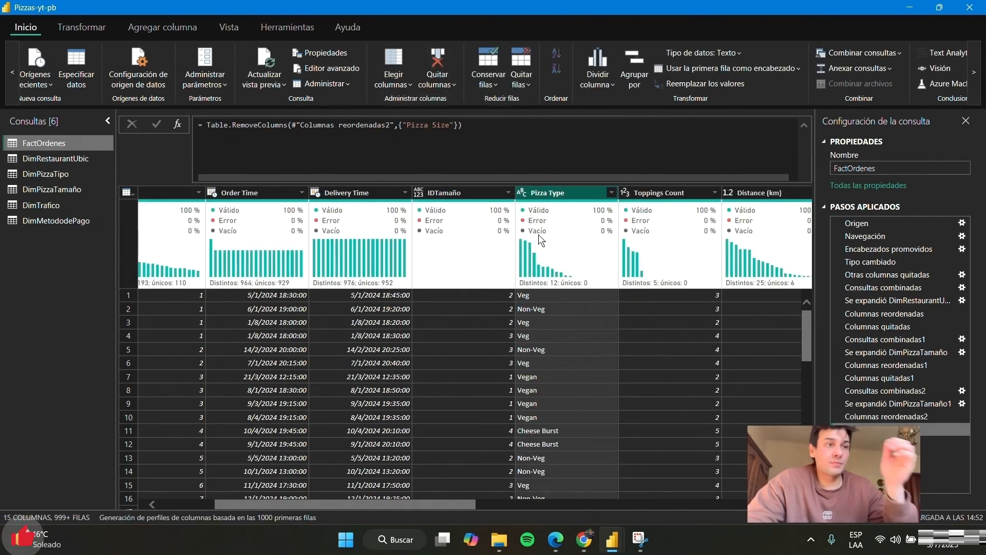
{"action": "mouse_move", "coordinate": [538, 234]}
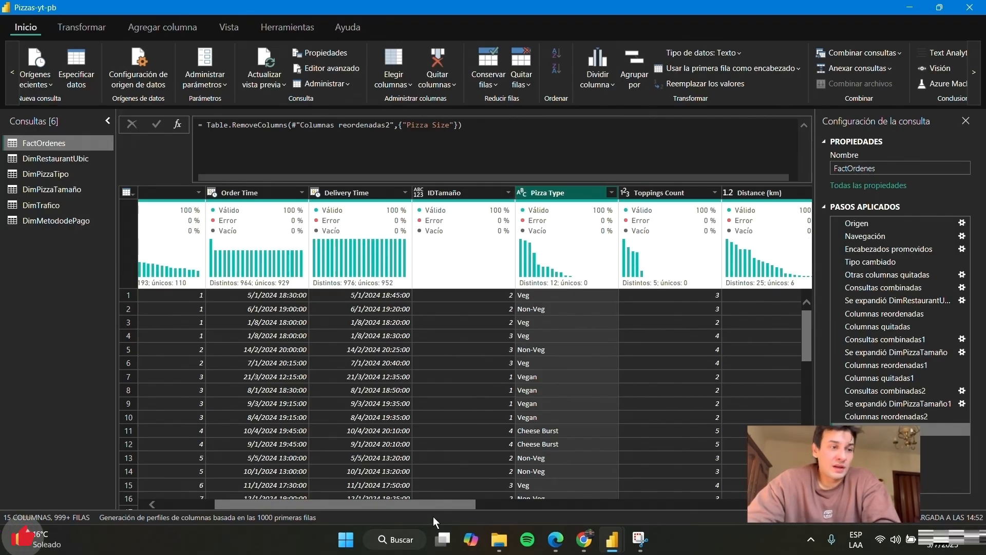
- Look through the FactOrdenes columns from IDTamaño and Pizza Type across to Payment Category
{"action": "left_click", "coordinate": [488, 322]}
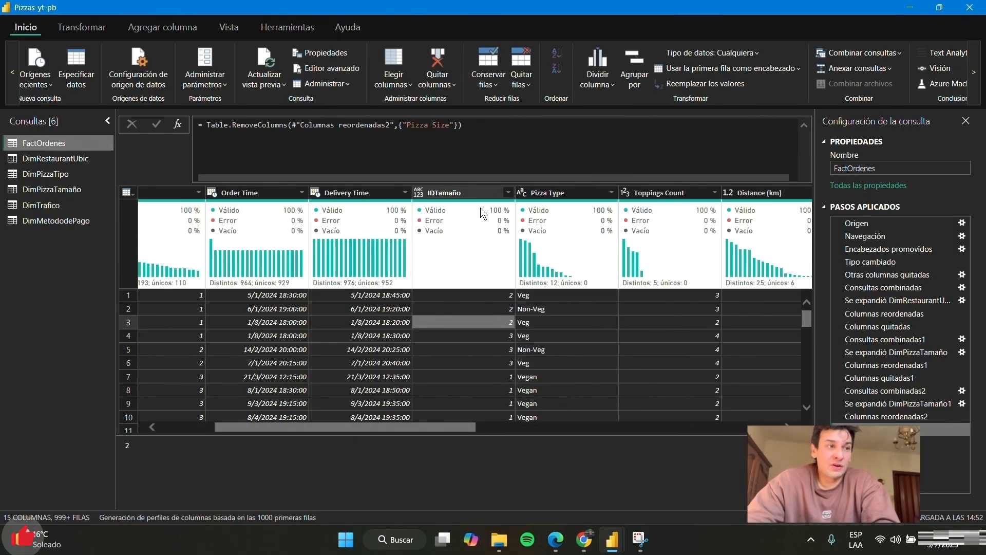
{"action": "mouse_move", "coordinate": [486, 208]}
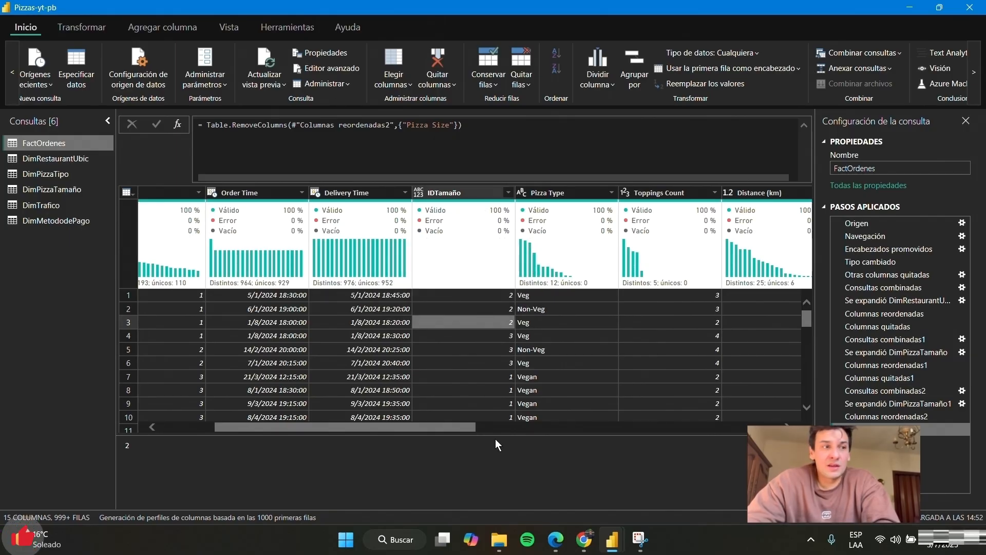
{"action": "left_click", "coordinate": [591, 197]}
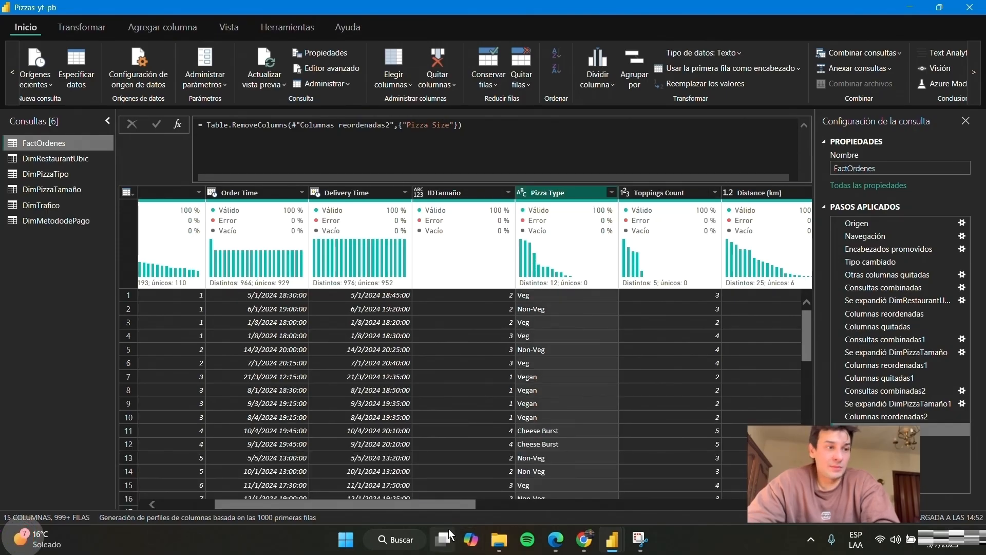
{"action": "left_click_drag", "start_coordinate": [442, 506], "coordinate": [677, 485]}
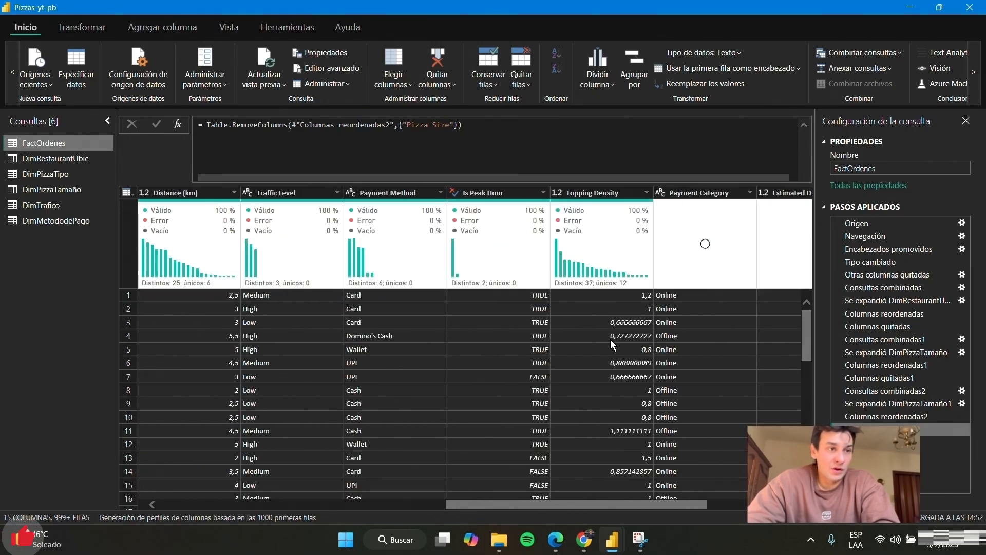
{"action": "left_click", "coordinate": [620, 495]}
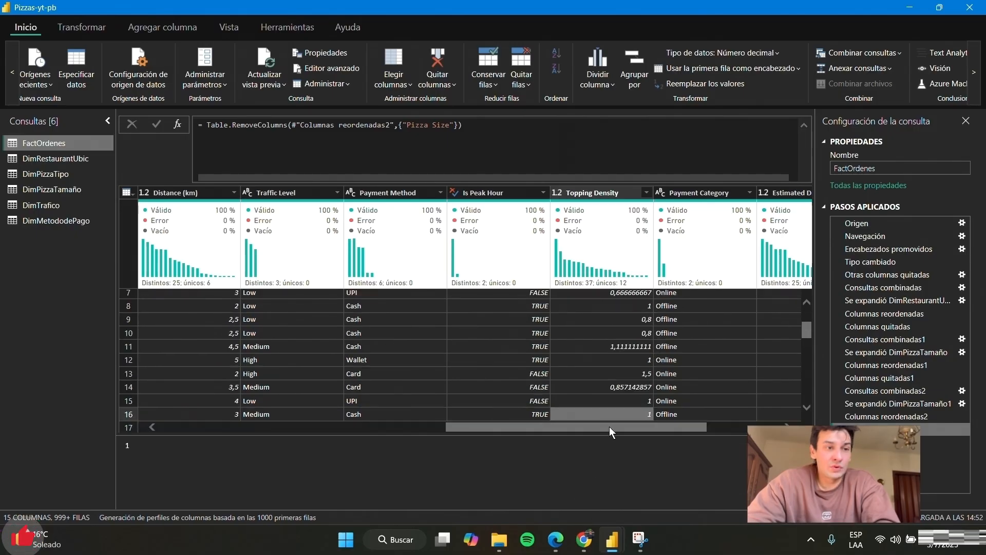
{"action": "left_click_drag", "start_coordinate": [609, 426], "coordinate": [424, 429]}
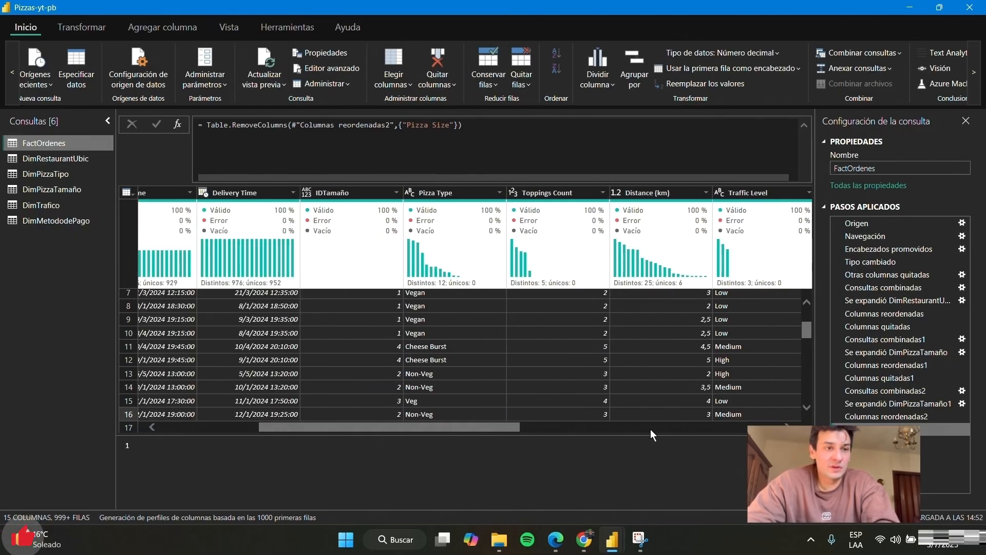
{"action": "left_click_drag", "start_coordinate": [650, 434], "coordinate": [651, 473]}
{"action": "scroll", "coordinate": [495, 368], "scroll_direction": "up", "scroll_amount": 2}
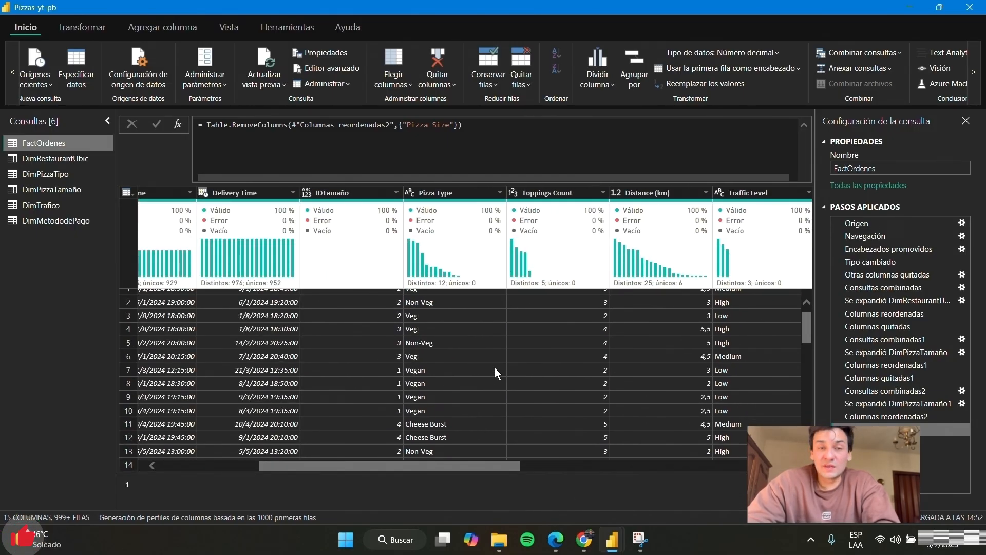
{"action": "scroll", "coordinate": [494, 368], "scroll_direction": "up", "scroll_amount": 1}
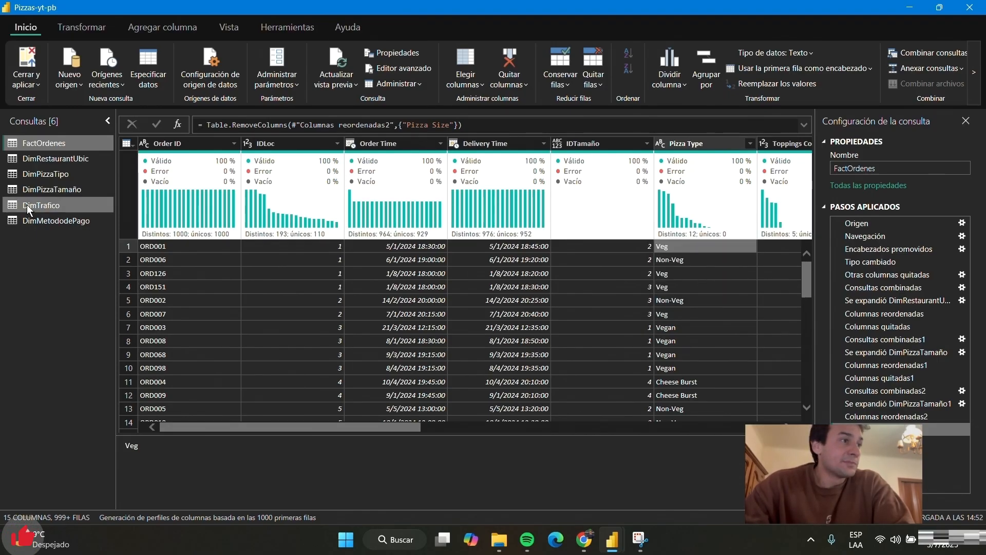
- Compare the Pizza Type values in the DimPizzaTipo query with those in FactOrdenes
{"action": "left_click", "coordinate": [42, 175]}
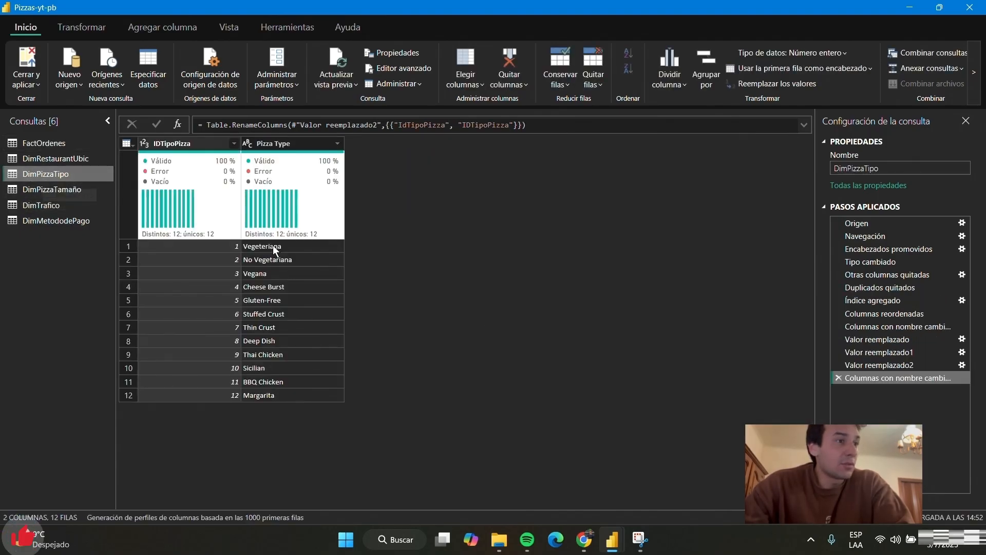
{"action": "left_click", "coordinate": [273, 246]}
{"action": "left_click", "coordinate": [275, 262]}
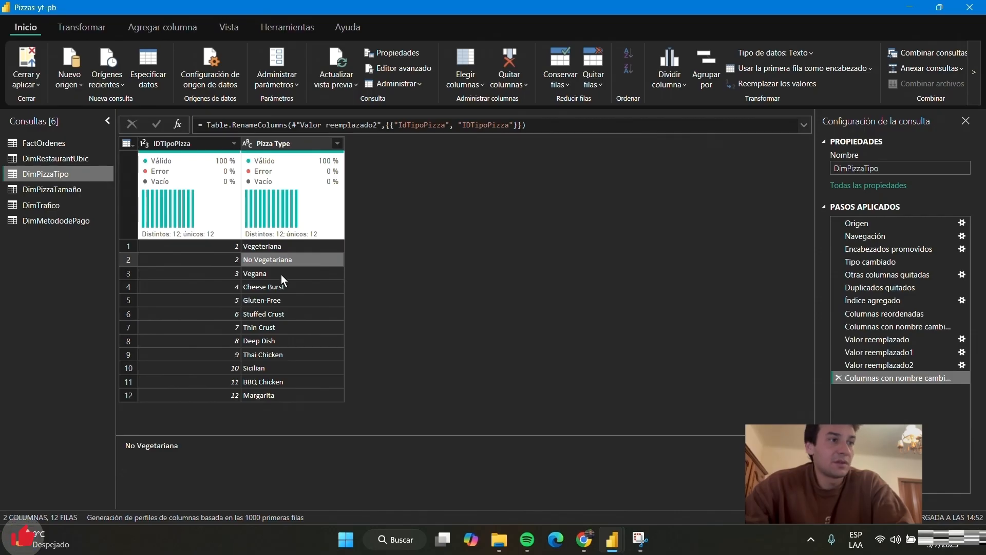
{"action": "left_click", "coordinate": [281, 274]}
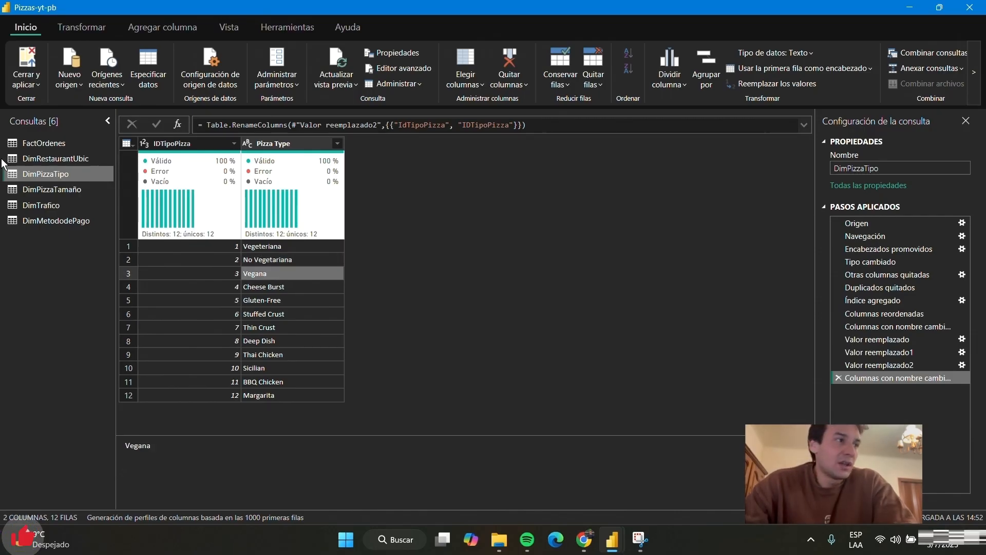
{"action": "left_click", "coordinate": [51, 160]}
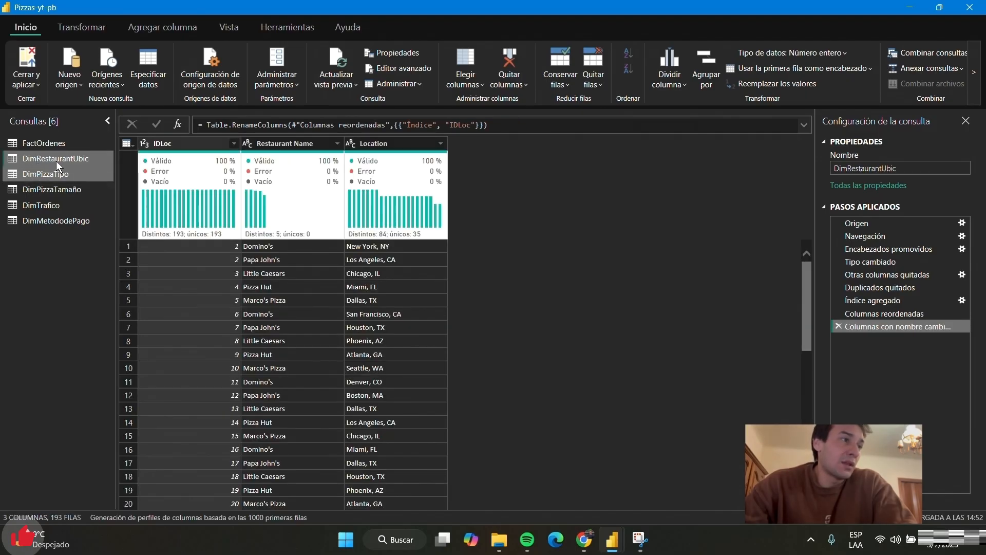
{"action": "left_click", "coordinate": [42, 144]}
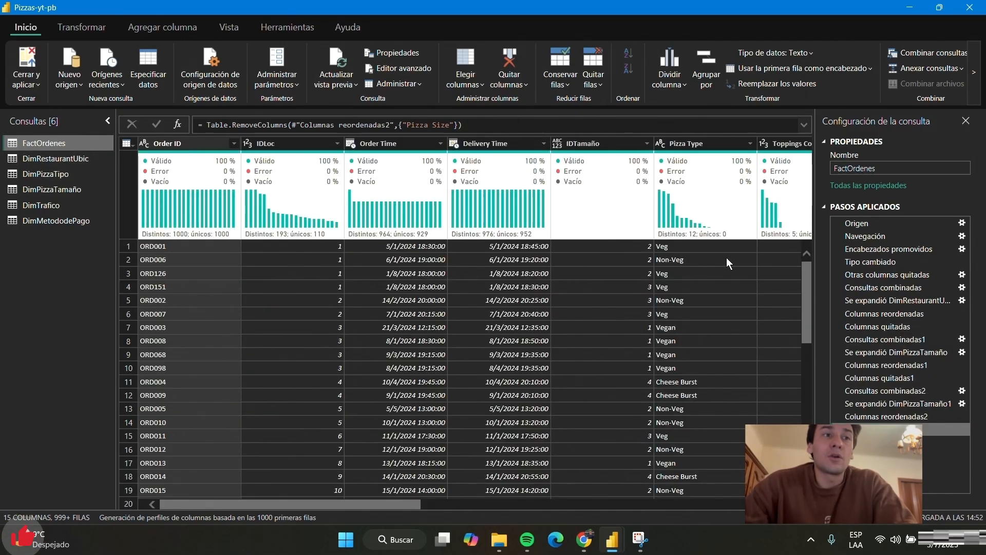
{"action": "left_click", "coordinate": [704, 145]}
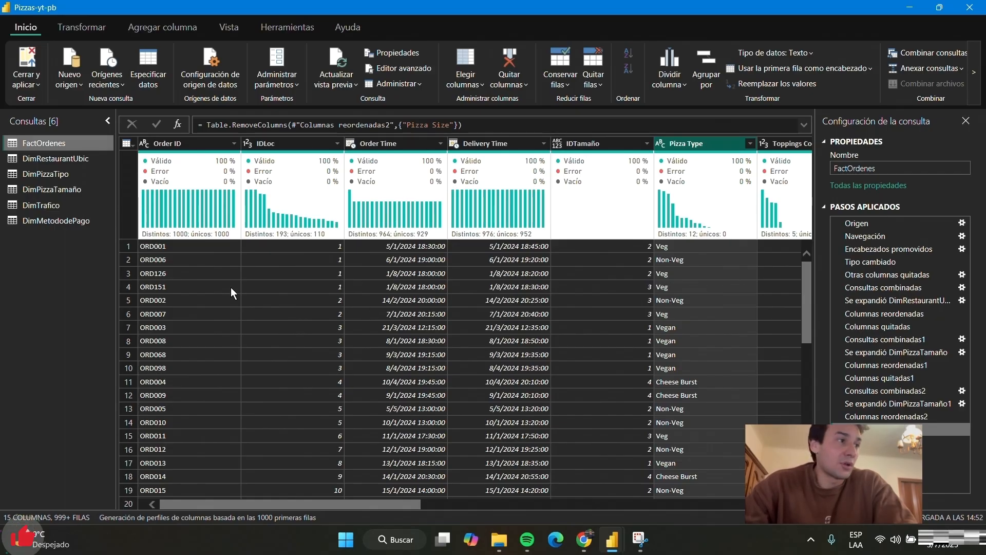
- Compare DimPizzaTipo's Pizza Type values before the replacement steps with those at its final applied step
{"action": "left_click", "coordinate": [67, 172]}
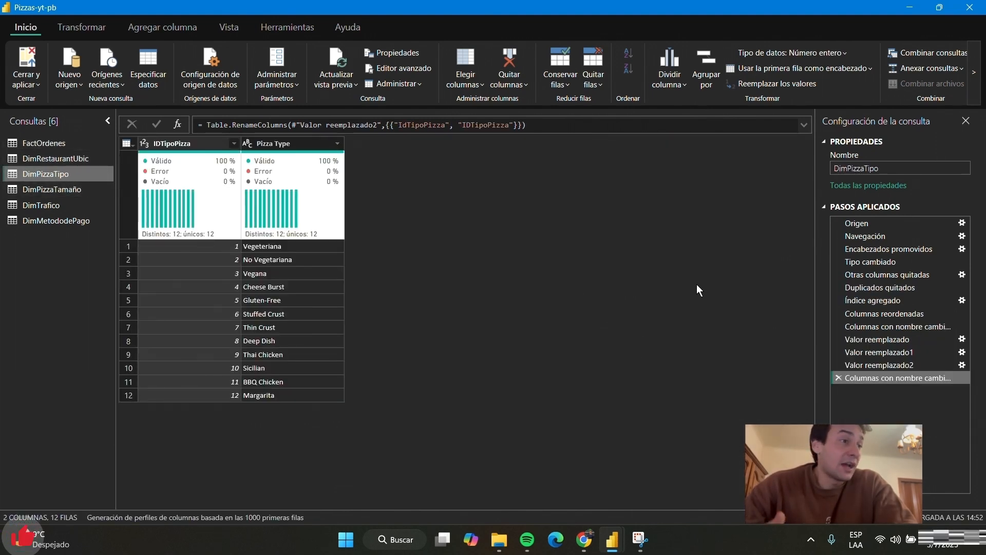
{"action": "left_click", "coordinate": [912, 326]}
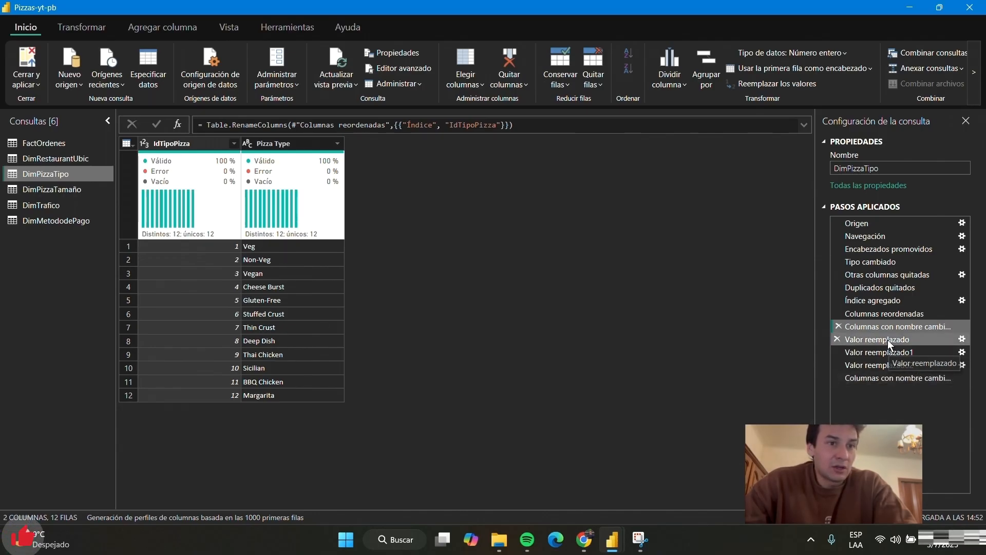
{"action": "left_click", "coordinate": [895, 378]}
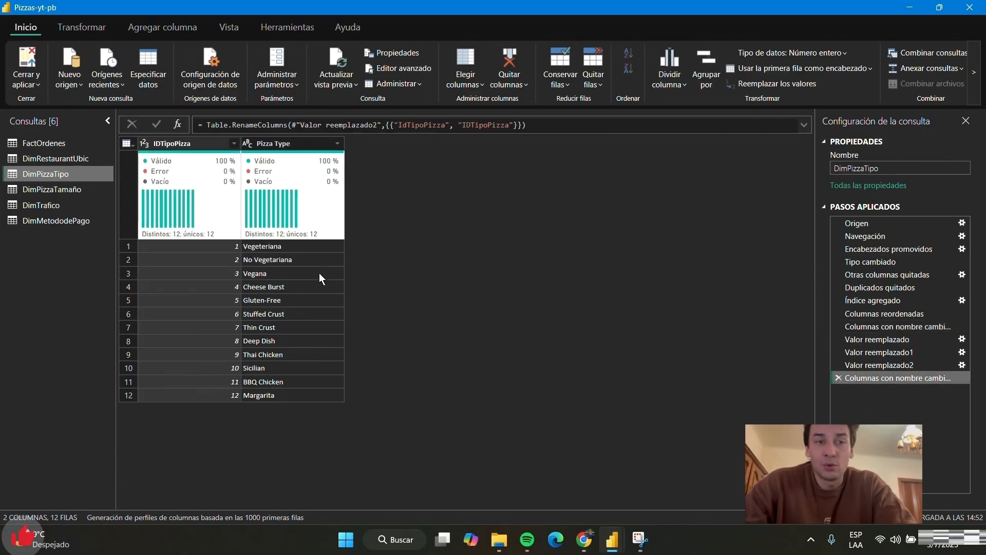
{"action": "mouse_move", "coordinate": [315, 201]}
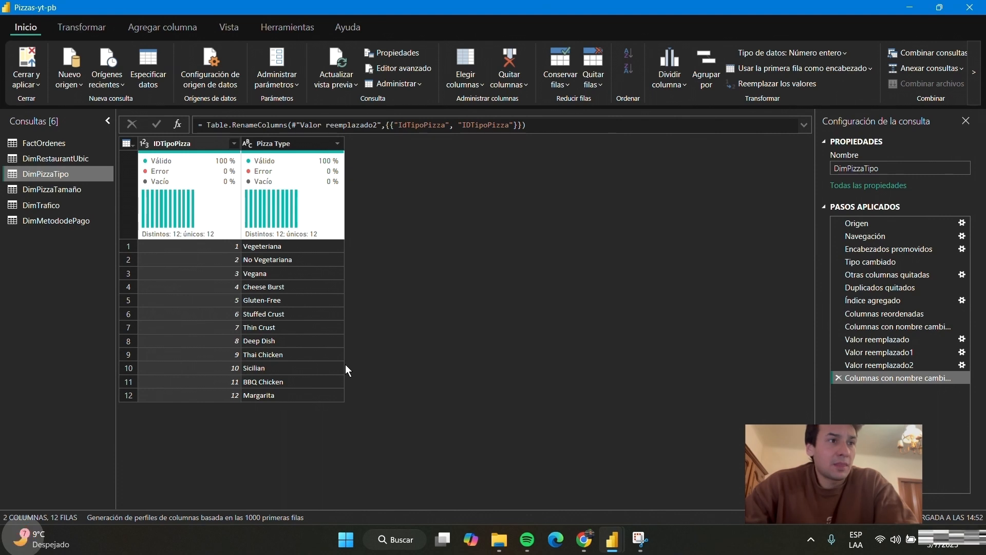
- Examine the Table.ReplaceValue formula of DimPizzaTipo's first value replacement step, including its search text, replacement text and target column
{"action": "left_click", "coordinate": [904, 343]}
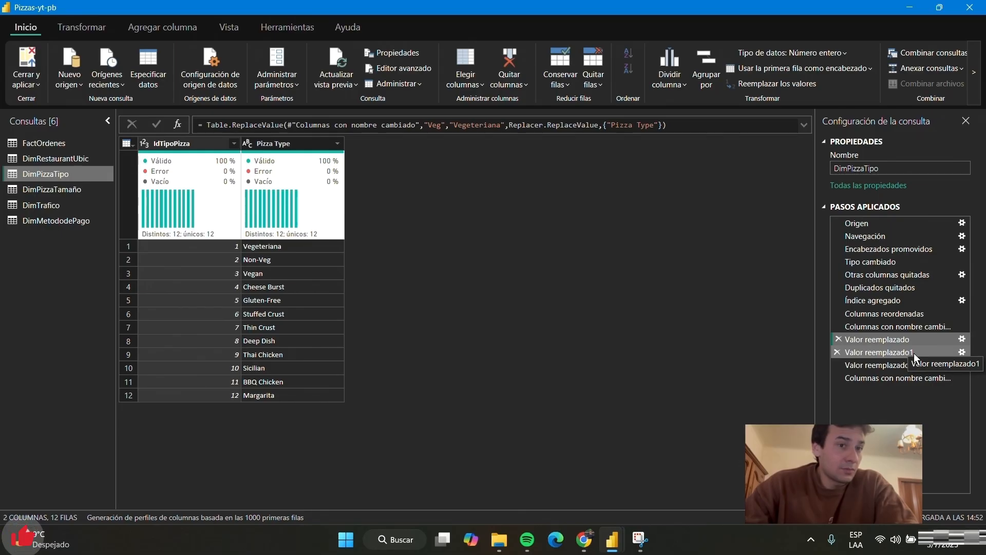
{"action": "left_click", "coordinate": [434, 128]}
{"action": "left_click_drag", "start_coordinate": [667, 124], "coordinate": [248, 121]}
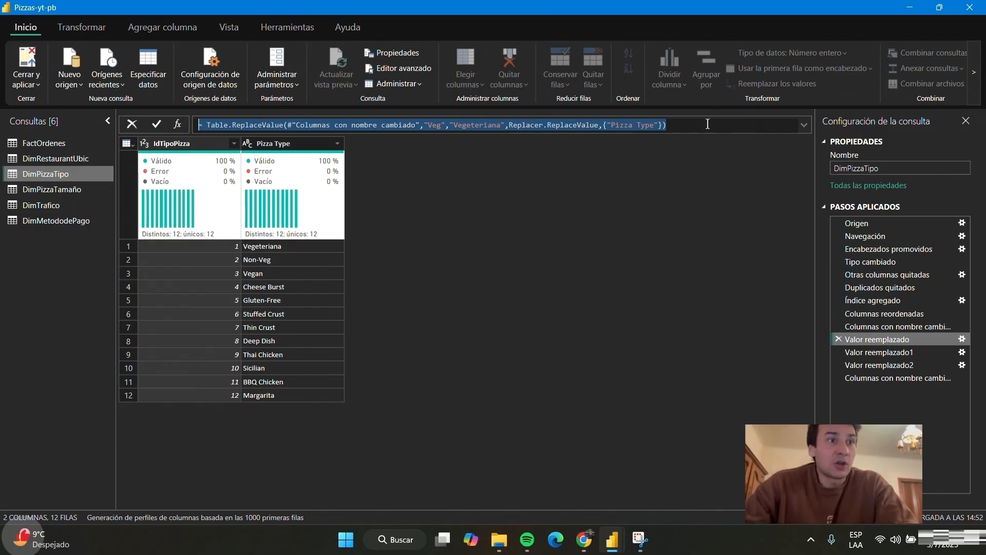
{"action": "left_click_drag", "start_coordinate": [670, 125], "coordinate": [295, 121]}
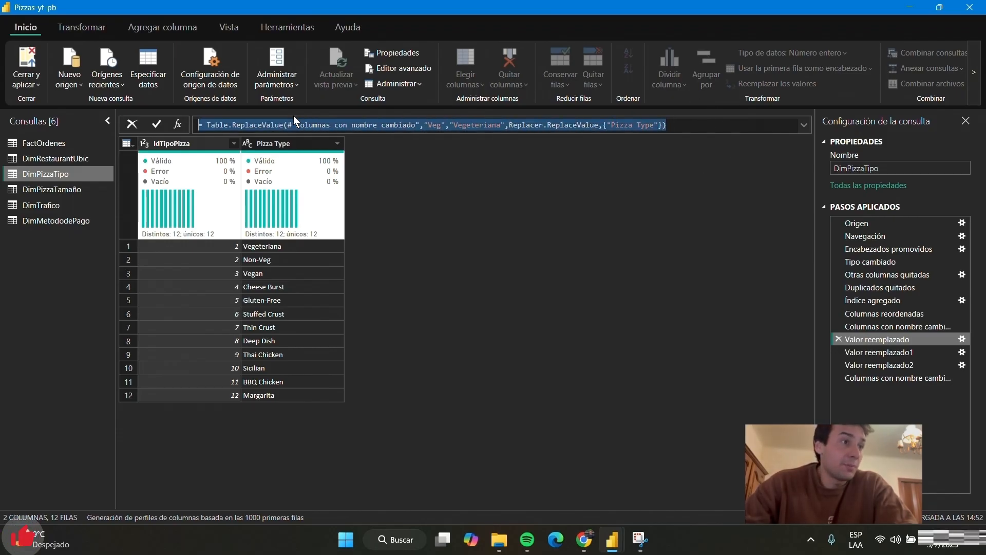
{"action": "left_click", "coordinate": [250, 123]}
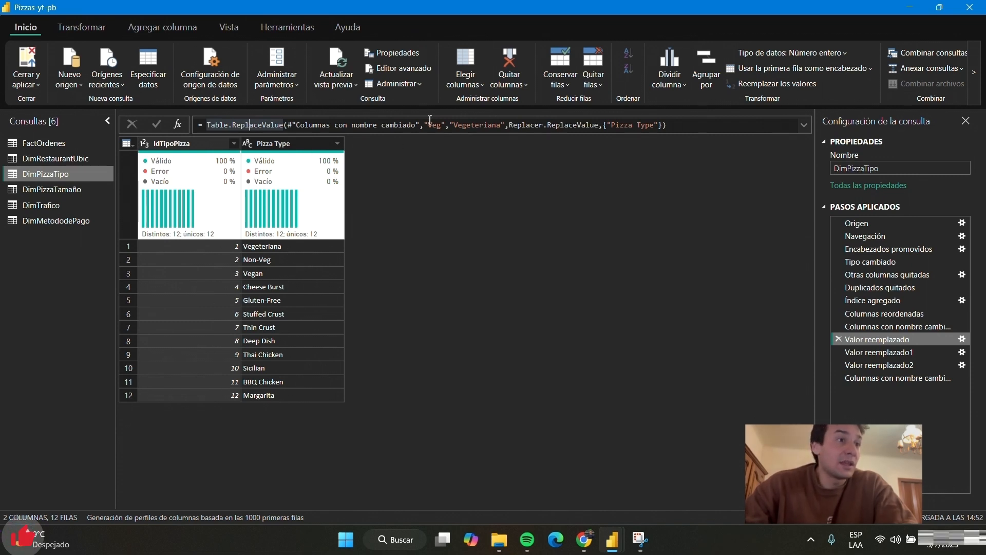
{"action": "left_click", "coordinate": [438, 125]}
{"action": "left_click", "coordinate": [636, 125]}
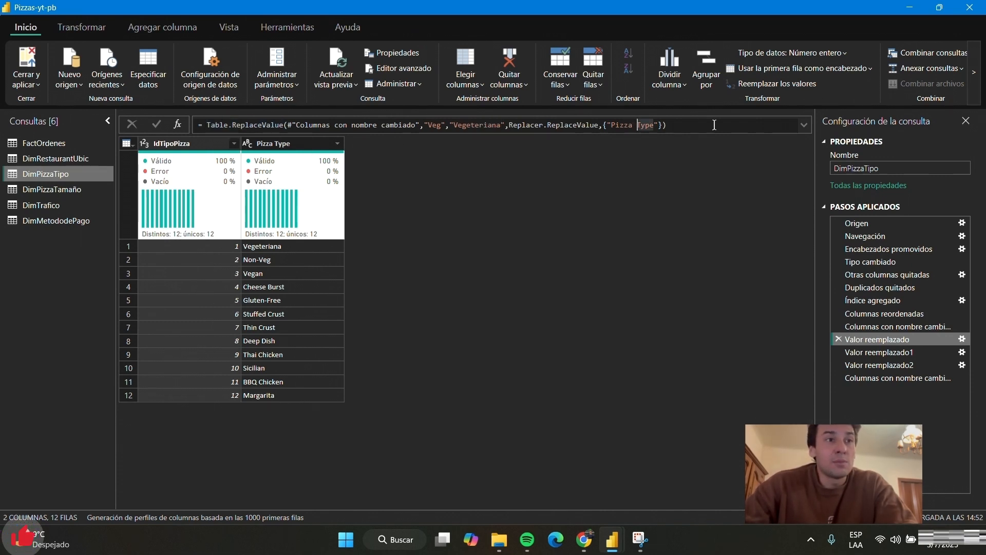
{"action": "left_click_drag", "start_coordinate": [665, 124], "coordinate": [380, 125]}
{"action": "left_click", "coordinate": [381, 125]}
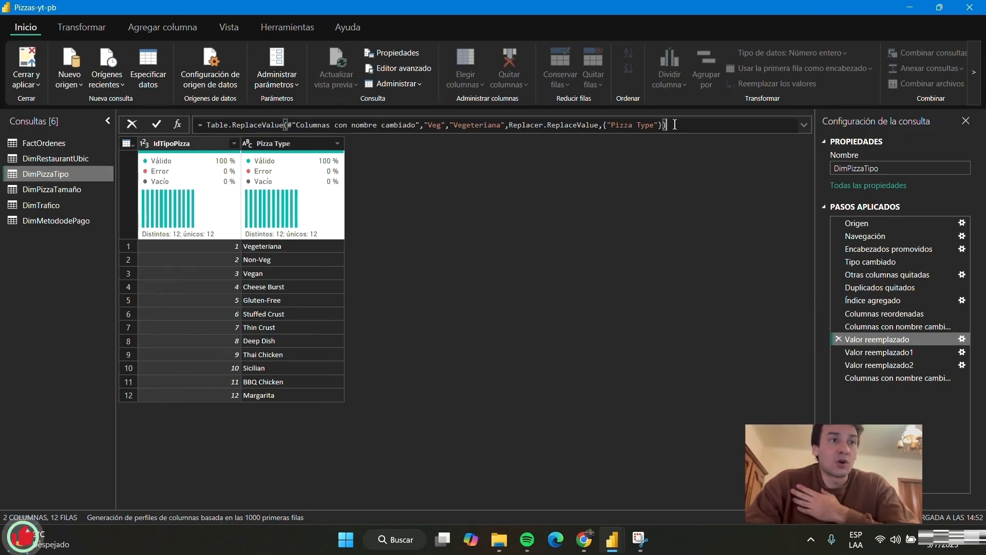
{"action": "left_click_drag", "start_coordinate": [675, 125], "coordinate": [392, 127]}
{"action": "left_click", "coordinate": [393, 127]}
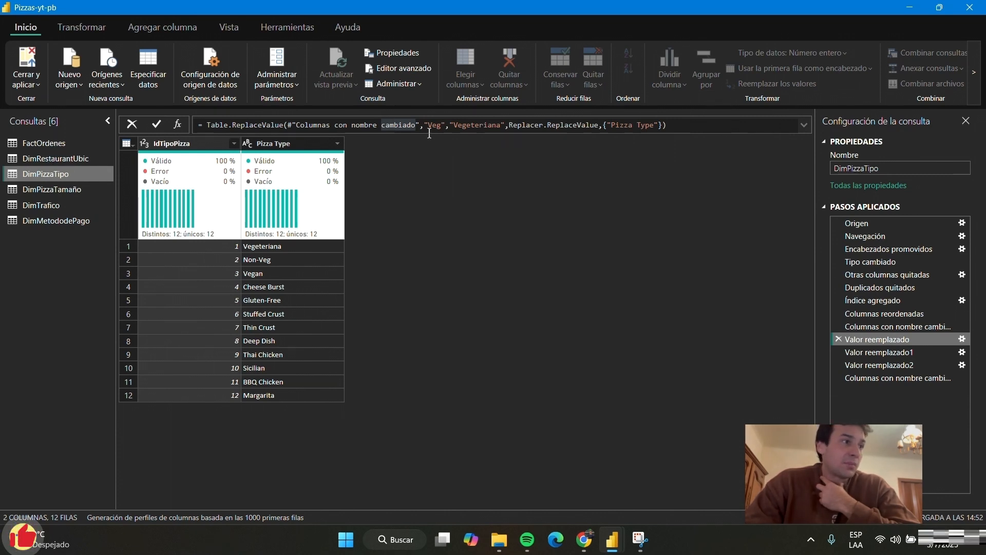
- Compare the Pizza Type values in FactOrdenes with those at DimPizzaTipo's final applied step
{"action": "left_click", "coordinate": [56, 144]}
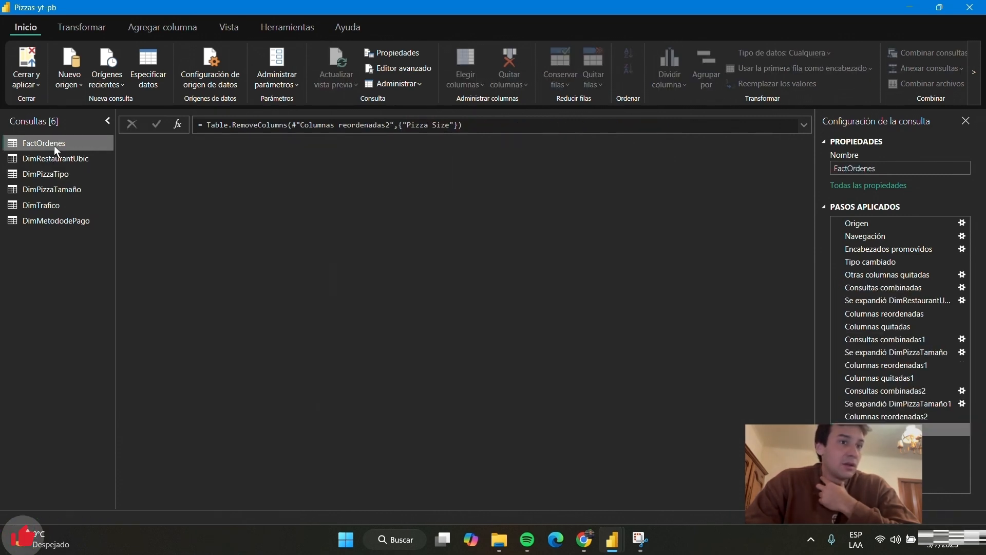
{"action": "left_click", "coordinate": [695, 142]}
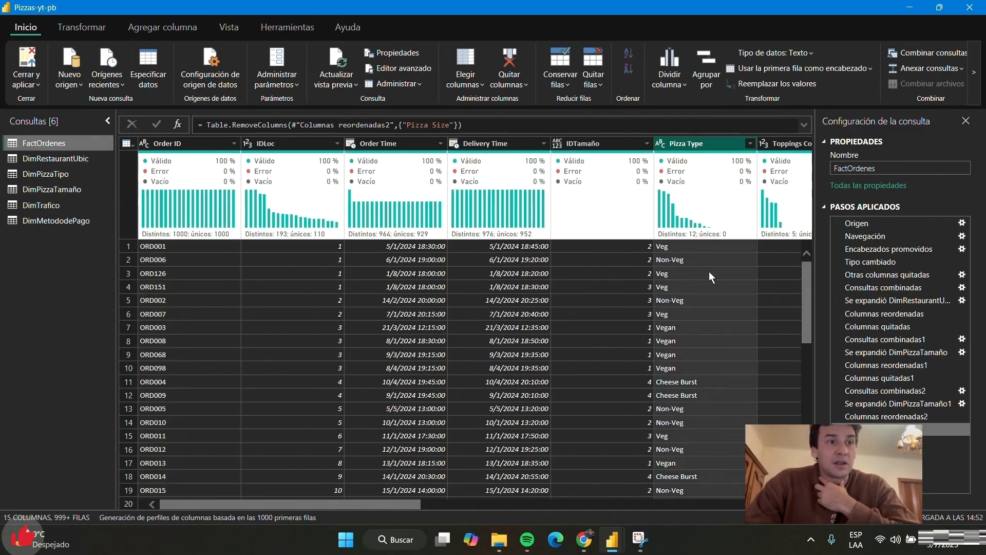
{"action": "left_click", "coordinate": [59, 175]}
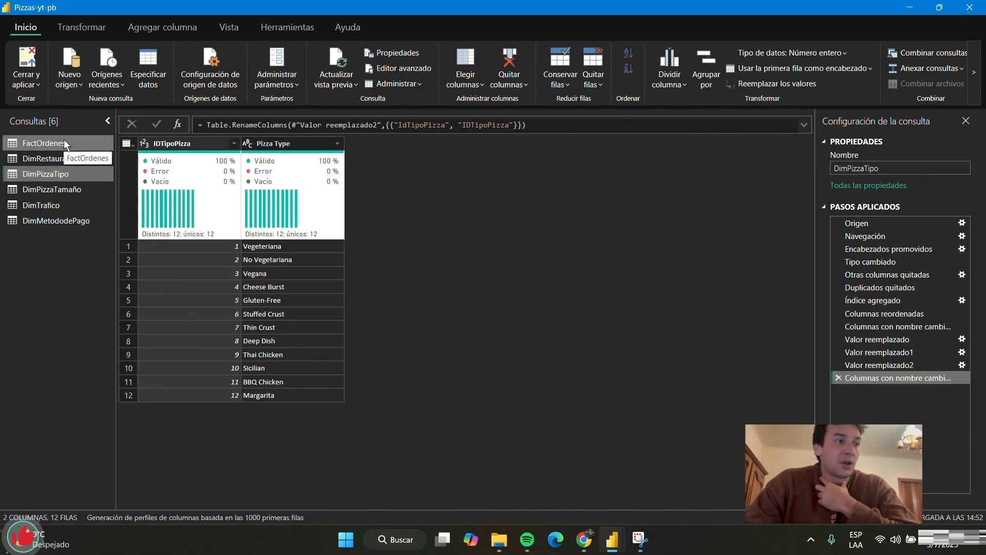
- Replace Veg with Vegetariana in the Pizza Type column of FactOrdenes, matching the entire cell contents
{"action": "left_click", "coordinate": [64, 141]}
{"action": "right_click", "coordinate": [707, 144]}
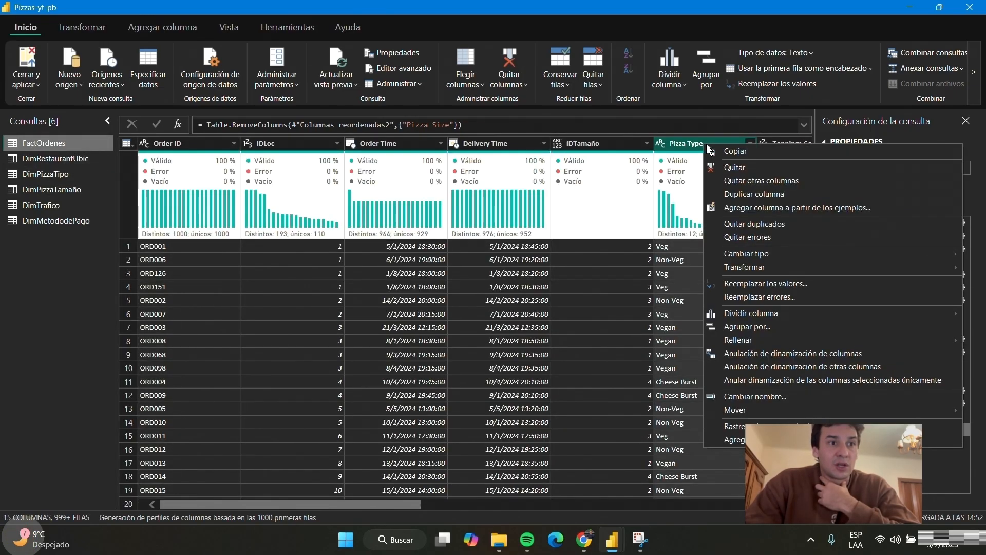
{"action": "left_click", "coordinate": [837, 280]}
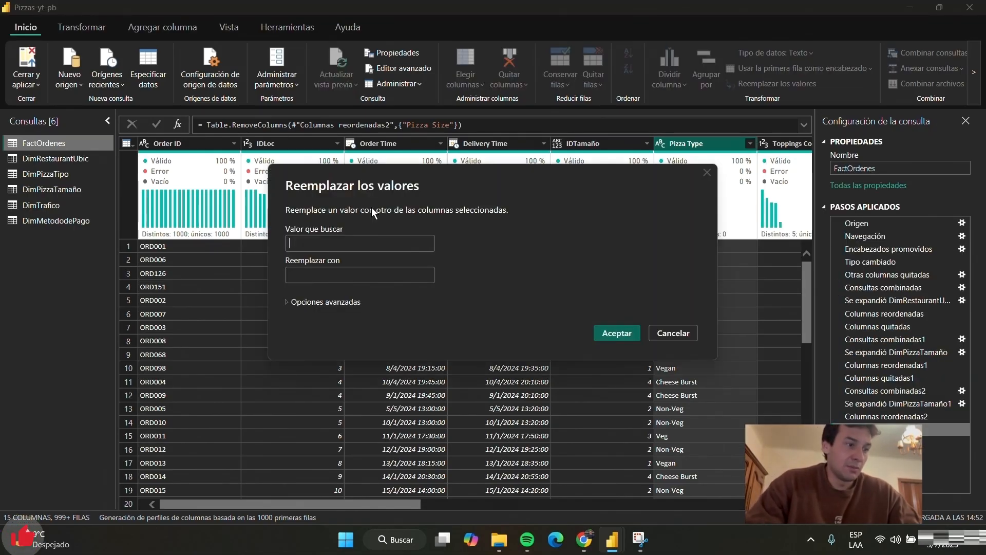
{"action": "type", "text": "Ve"}
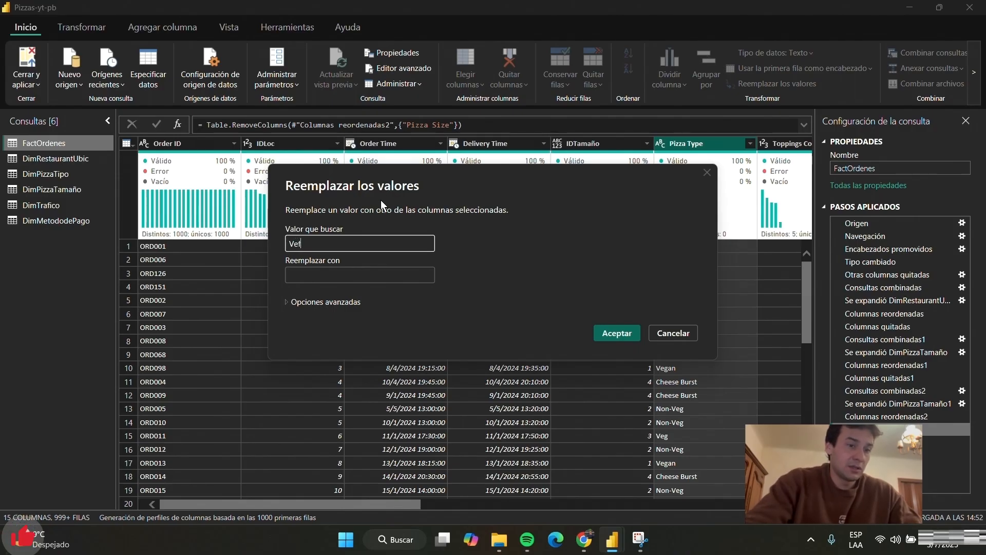
{"action": "type", "text": "g"}
{"action": "key", "text": "Caps_Lock"}
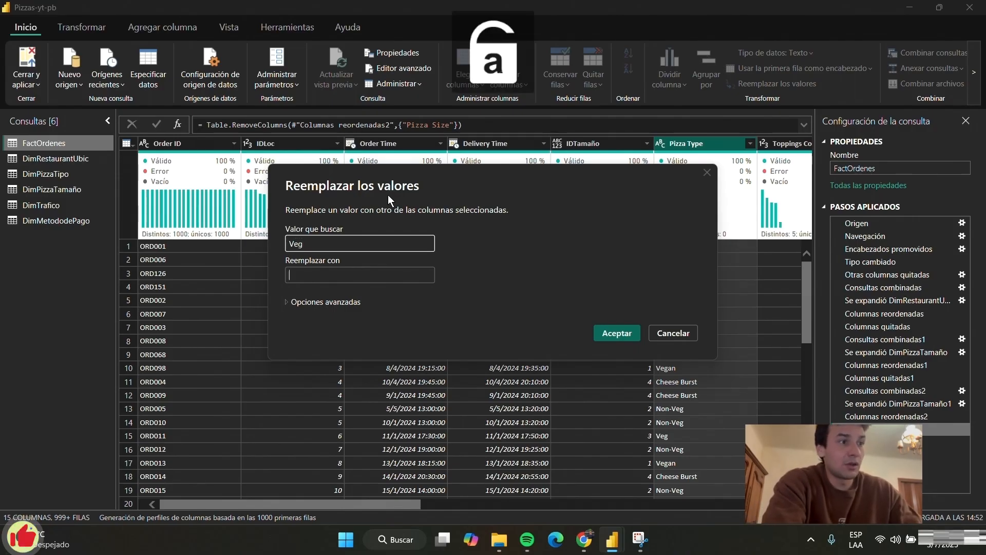
{"action": "key", "text": "Tab"}
{"action": "type", "text": "Vegetaro"}
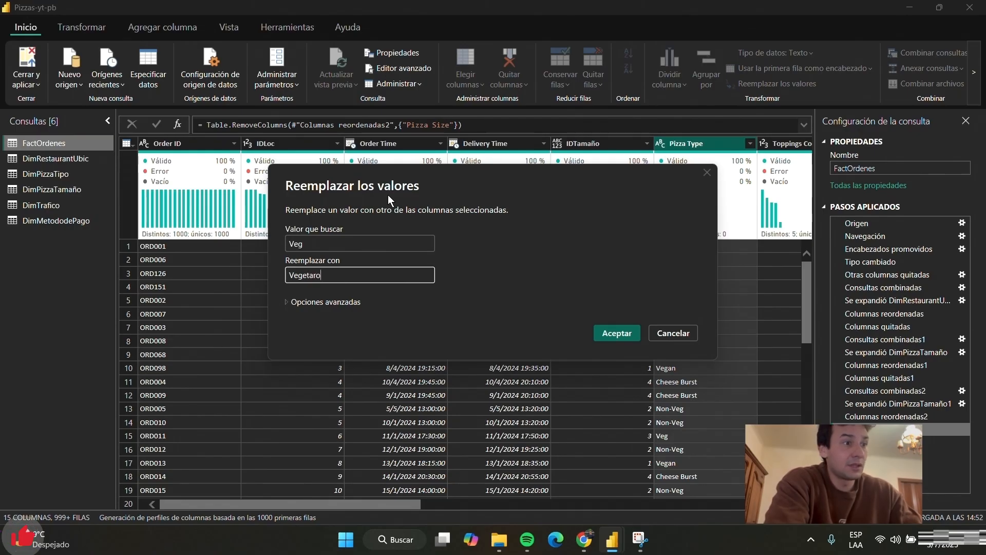
{"action": "key", "text": "BackSpace"}
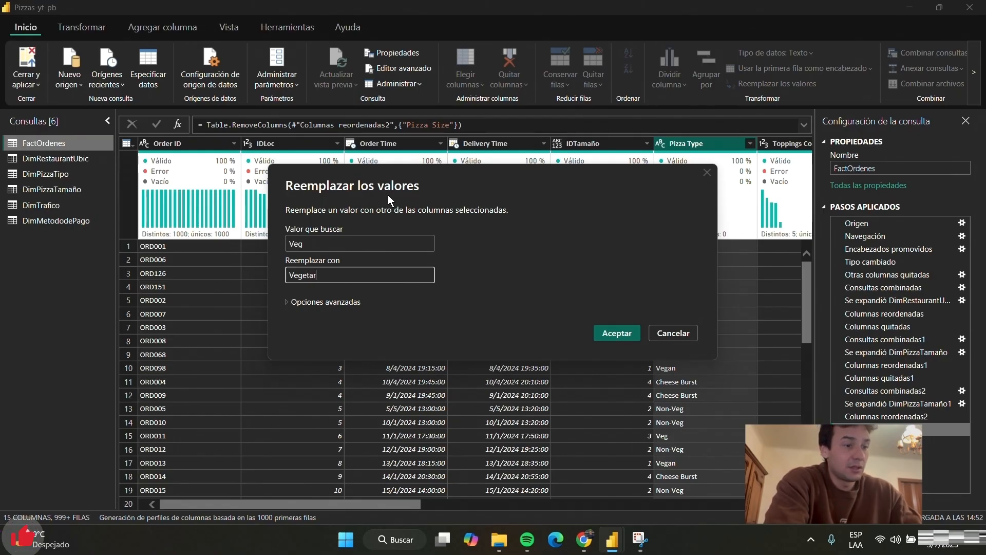
{"action": "type", "text": "iana"}
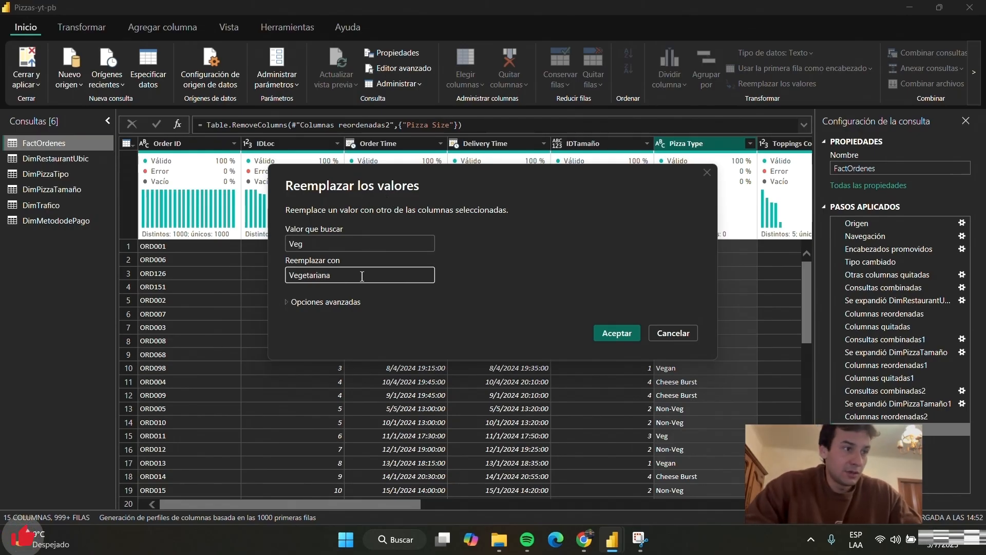
{"action": "left_click", "coordinate": [325, 302]}
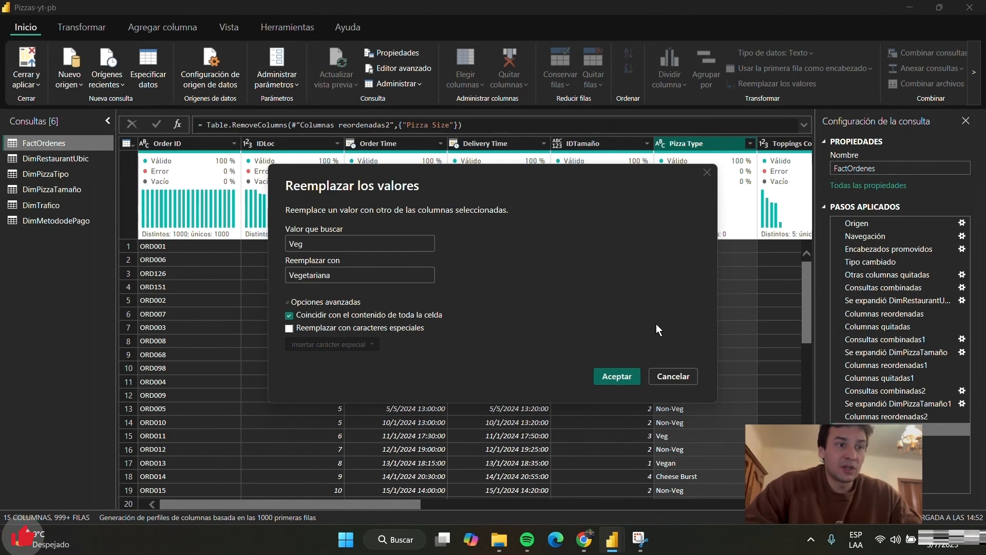
{"action": "left_click", "coordinate": [630, 381]}
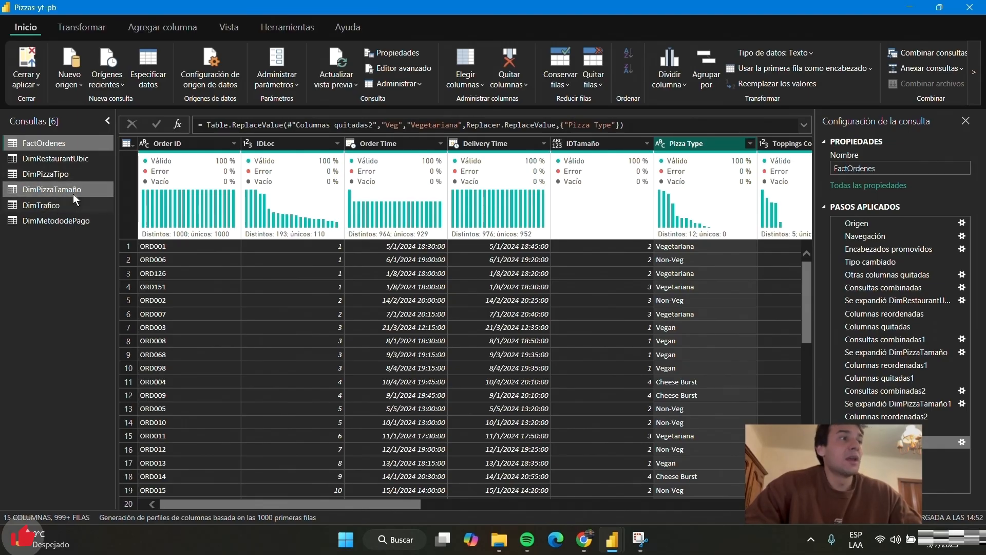
- Check the Pizza Type spellings in DimPizzaTipo, then return to the FactOrdenes query
{"action": "left_click", "coordinate": [64, 176]}
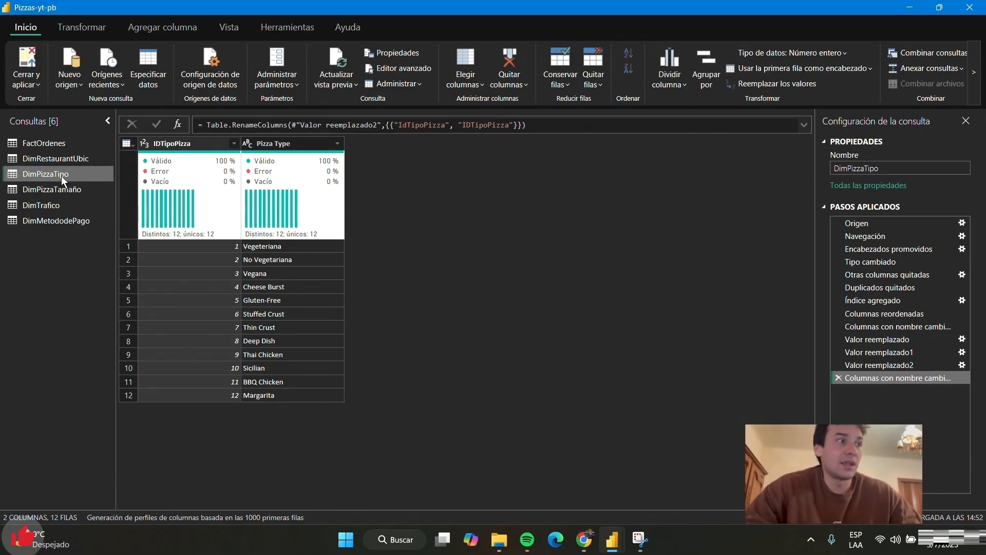
{"action": "left_click", "coordinate": [46, 144]}
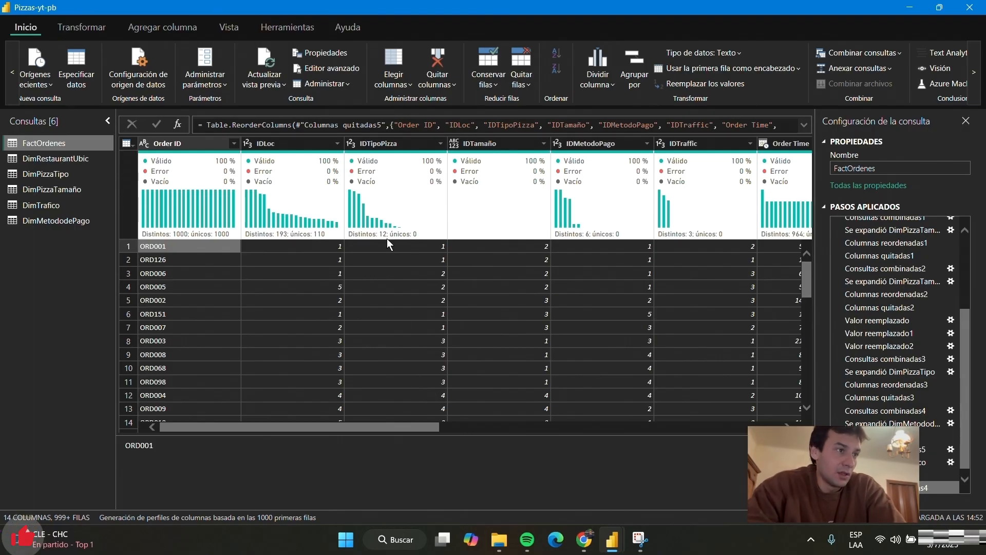
- Review the ID columns of FactOrdenes from IDLoc and IDTipoPizza through IDTraffic
{"action": "left_click", "coordinate": [304, 147]}
{"action": "left_click", "coordinate": [403, 149]}
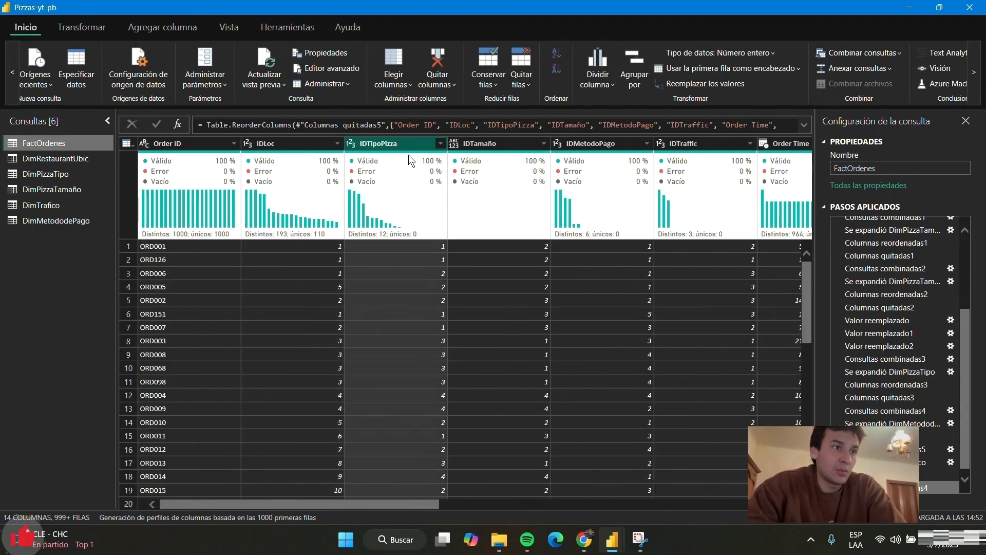
{"action": "left_click", "coordinate": [514, 144]}
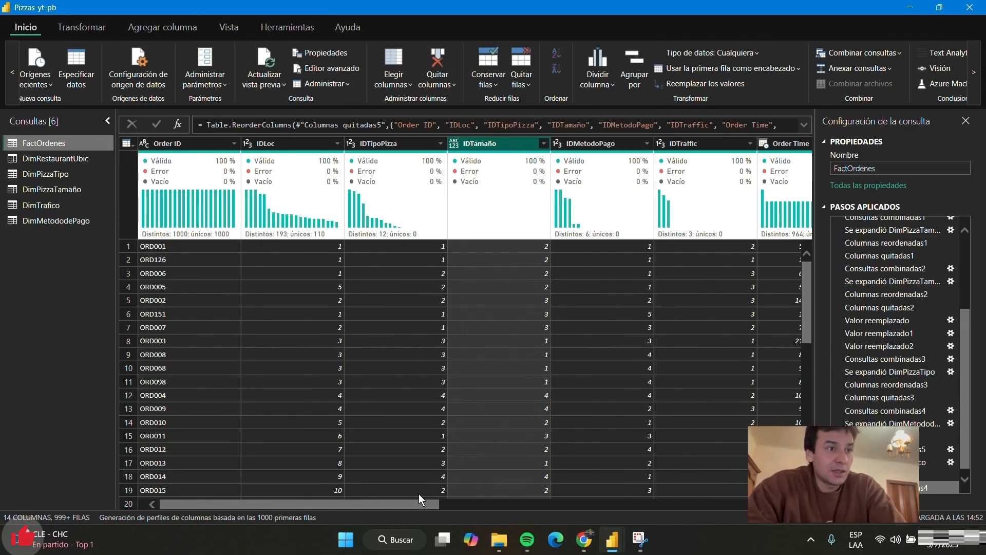
{"action": "left_click_drag", "start_coordinate": [424, 505], "coordinate": [571, 494]}
{"action": "left_click", "coordinate": [532, 147]}
{"action": "left_click", "coordinate": [618, 148]}
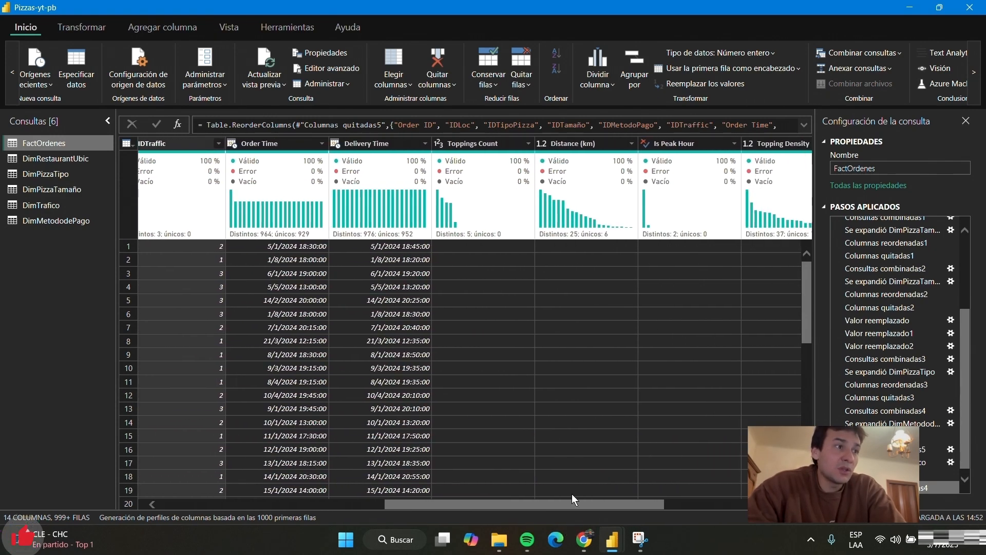
- Examine the Order Time, Delivery Time, Toppings Count and Distance (km) columns of FactOrdenes
{"action": "left_click", "coordinate": [286, 142]}
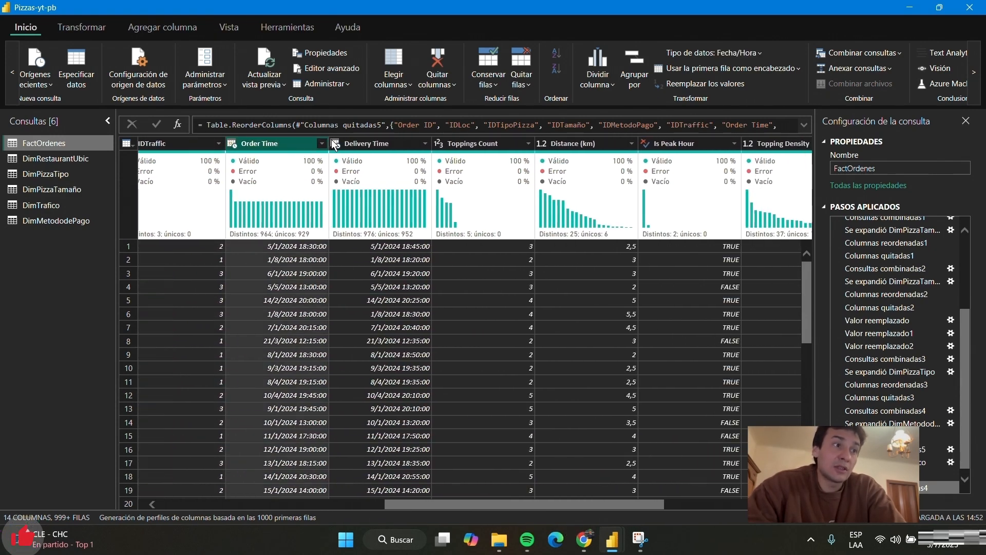
{"action": "left_click", "coordinate": [395, 141]}
{"action": "mouse_move", "coordinate": [310, 230]}
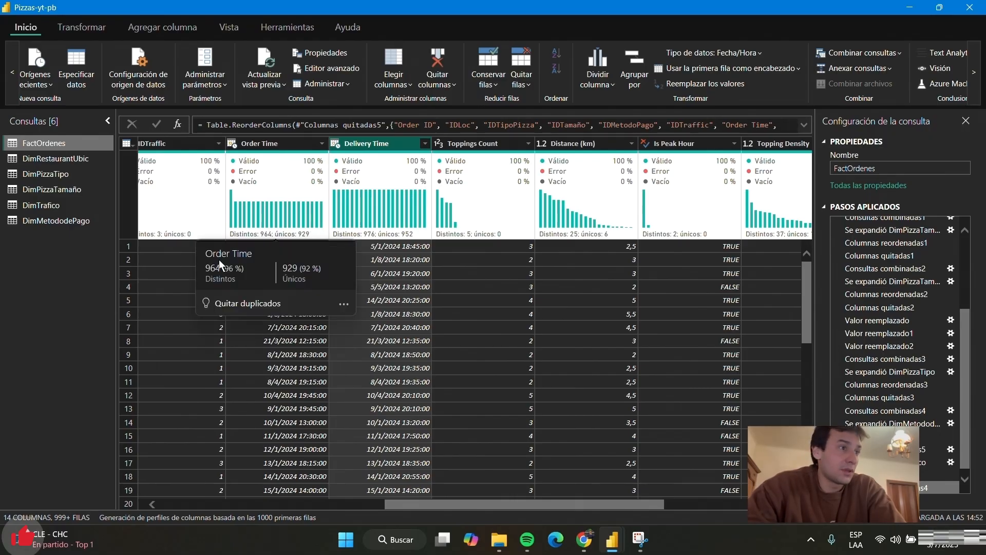
{"action": "left_click", "coordinate": [270, 141]}
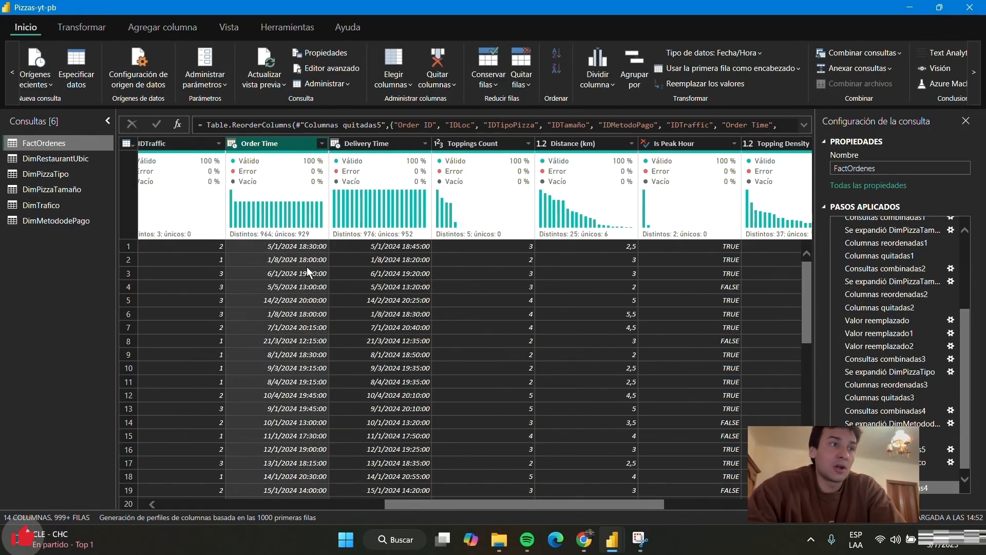
{"action": "left_click", "coordinate": [372, 250]}
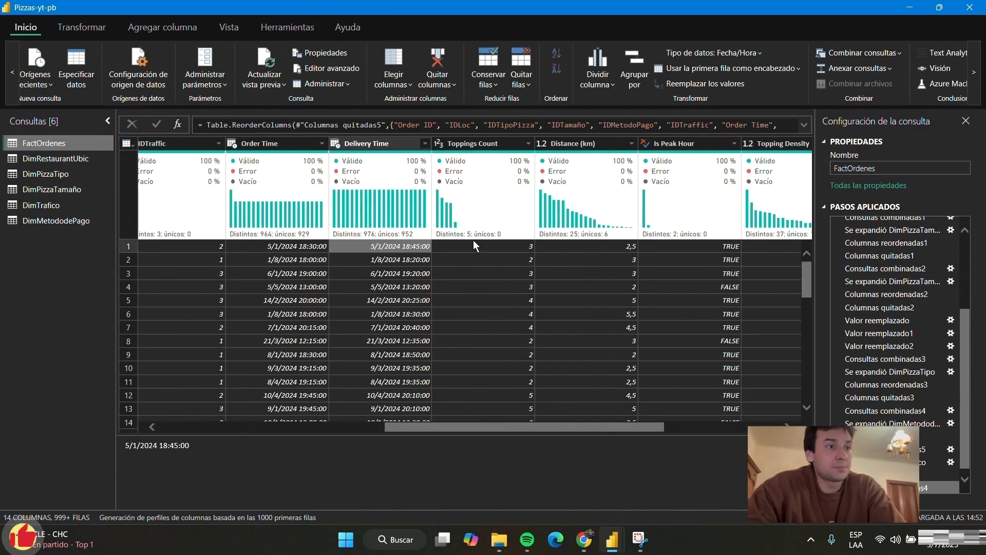
{"action": "left_click", "coordinate": [527, 249]}
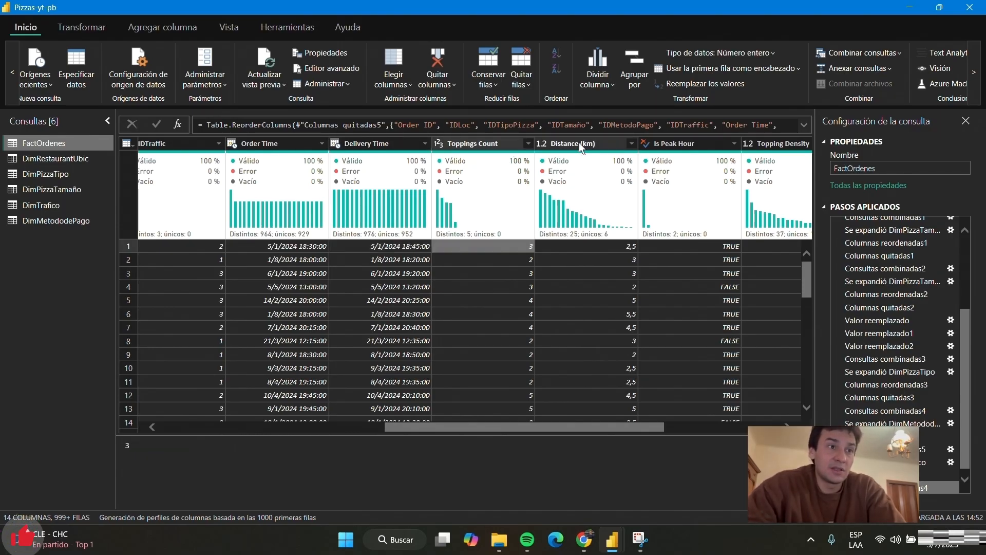
{"action": "left_click", "coordinate": [613, 243]}
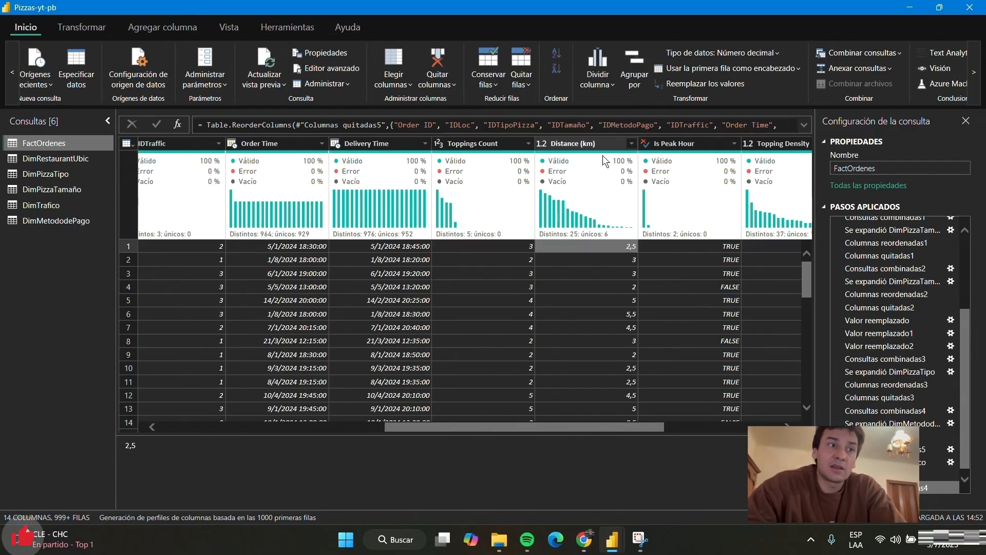
{"action": "left_click", "coordinate": [603, 142]}
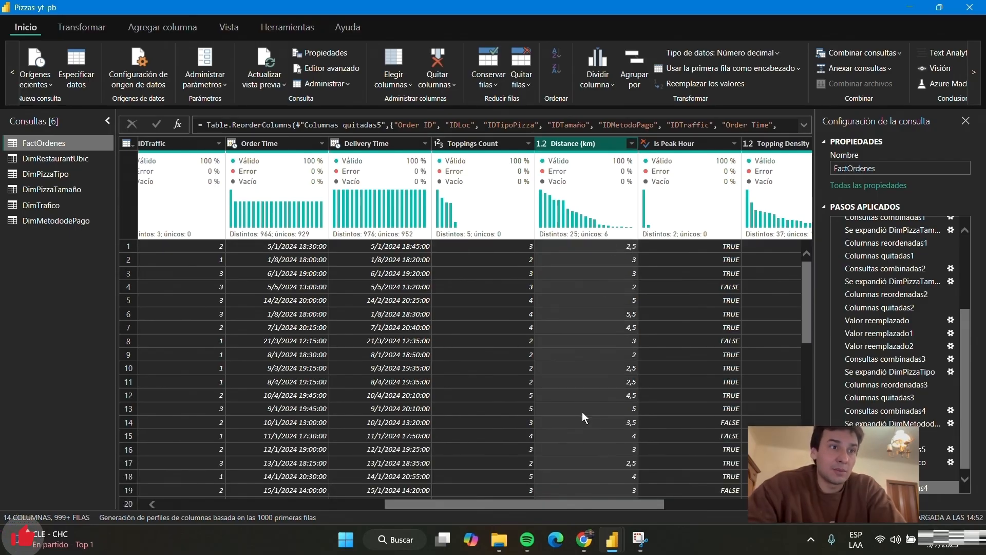
- Examine the Is Peak Hour, Topping Density, Estimated Duration (min) and Traffic Impact columns of FactOrdenes
{"action": "scroll", "coordinate": [603, 508], "scroll_direction": "right", "scroll_amount": 3}
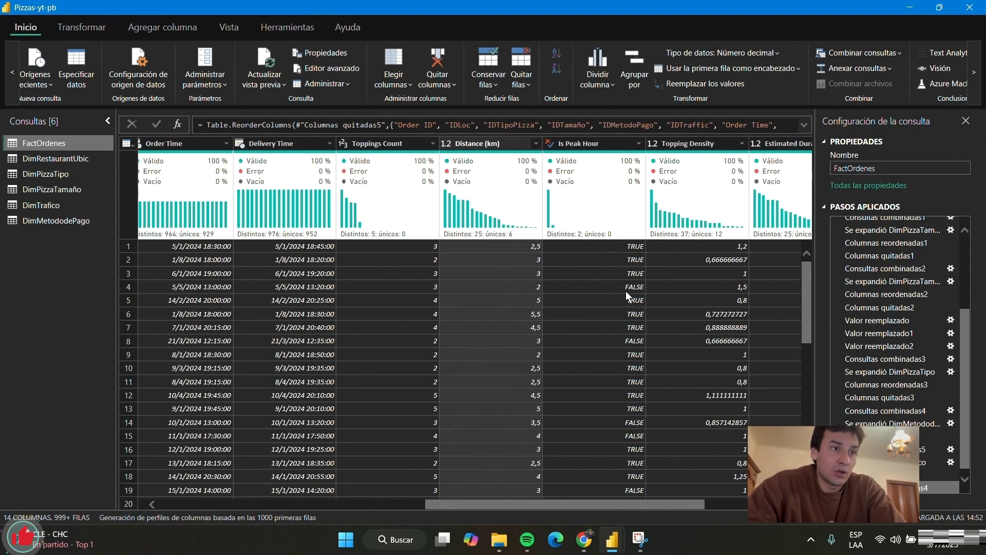
{"action": "scroll", "coordinate": [676, 509], "scroll_direction": "right", "scroll_amount": 3}
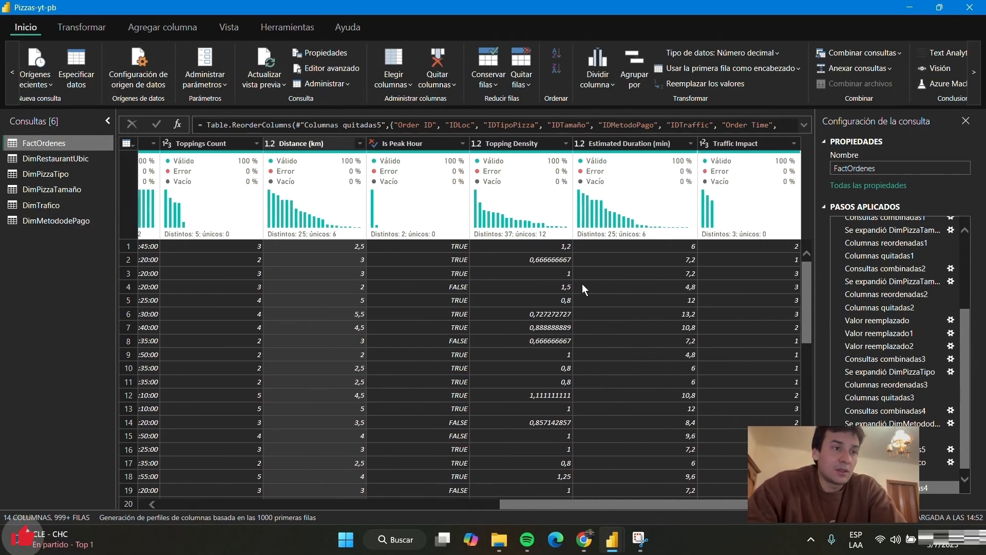
{"action": "left_click", "coordinate": [544, 137]}
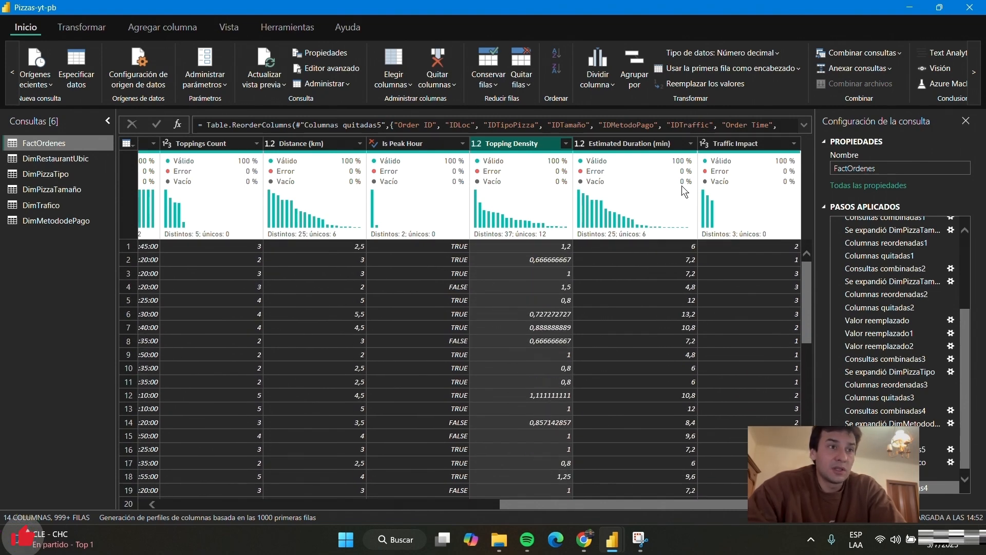
{"action": "left_click", "coordinate": [651, 144]}
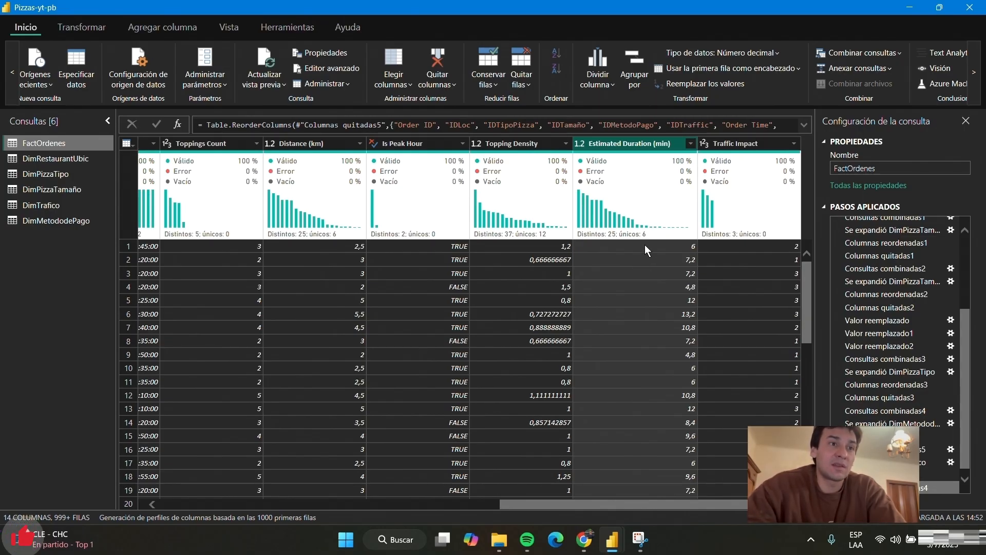
{"action": "left_click", "coordinate": [750, 148]}
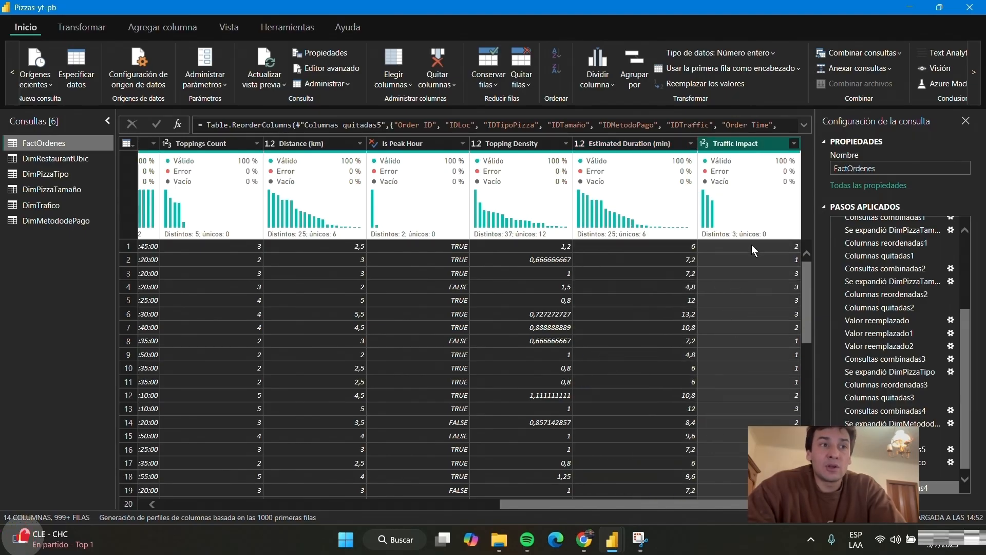
- Move the Traffic Impact column in FactOrdenes between Delivery Time and Toppings Count
{"action": "left_click_drag", "start_coordinate": [753, 146], "coordinate": [175, 153]}
{"action": "mouse_move", "coordinate": [640, 539]}
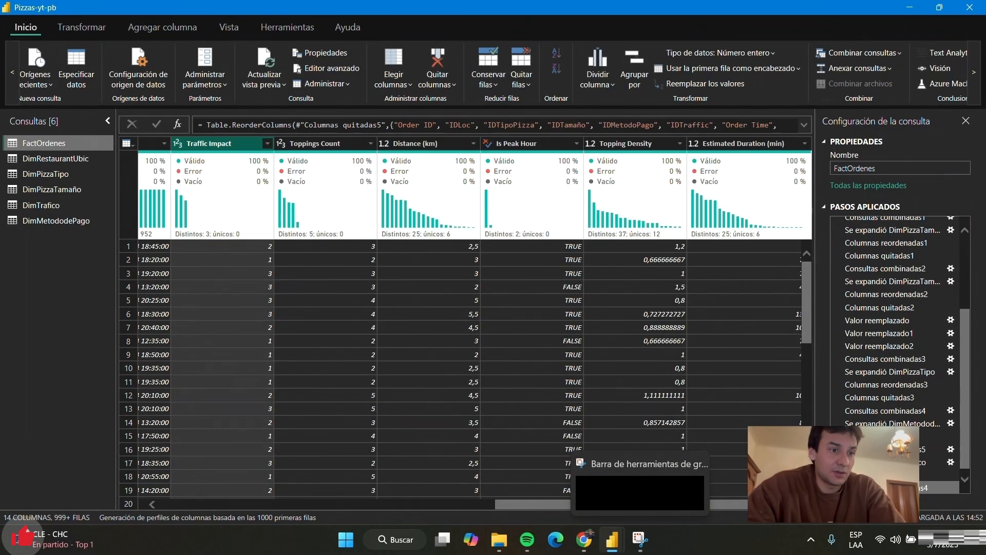
{"action": "left_click_drag", "start_coordinate": [715, 500], "coordinate": [603, 504]}
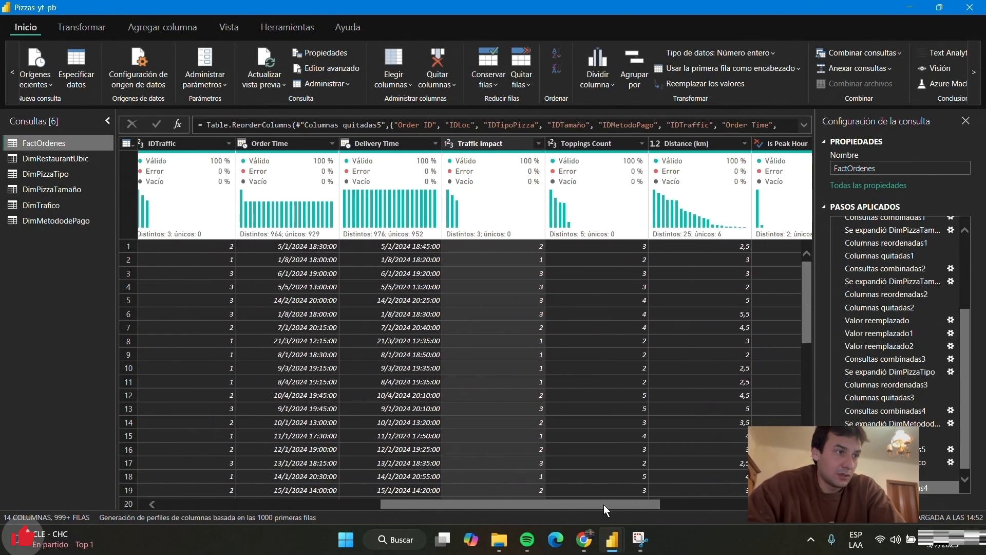
{"action": "double_click", "coordinate": [498, 143]}
{"action": "type", "text": "I"}
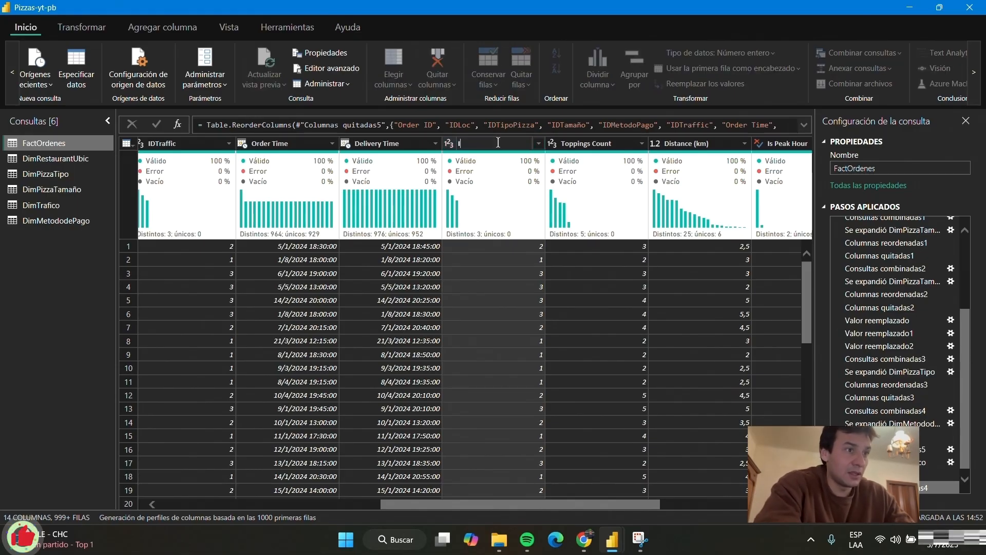
{"action": "type", "text": "DNive"}
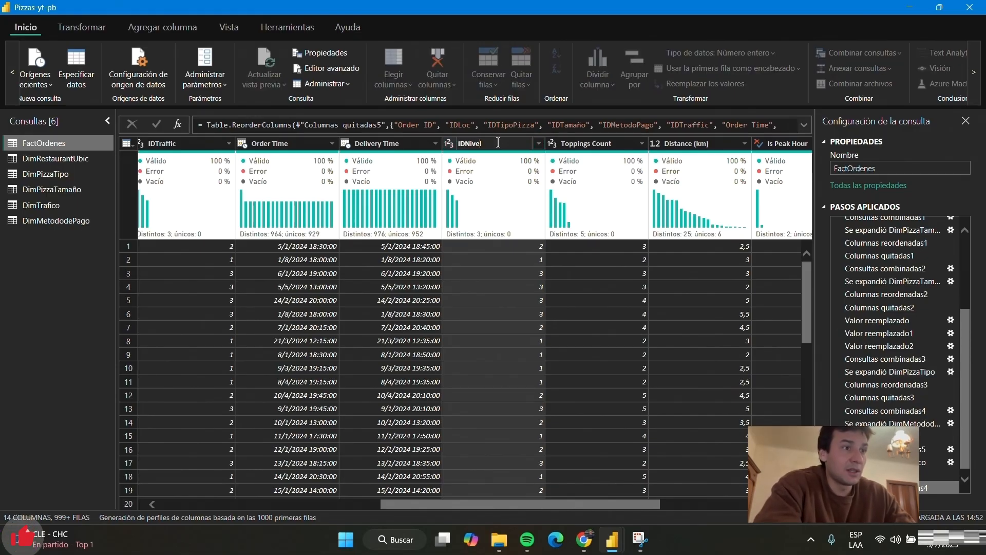
{"action": "type", "text": "l"}
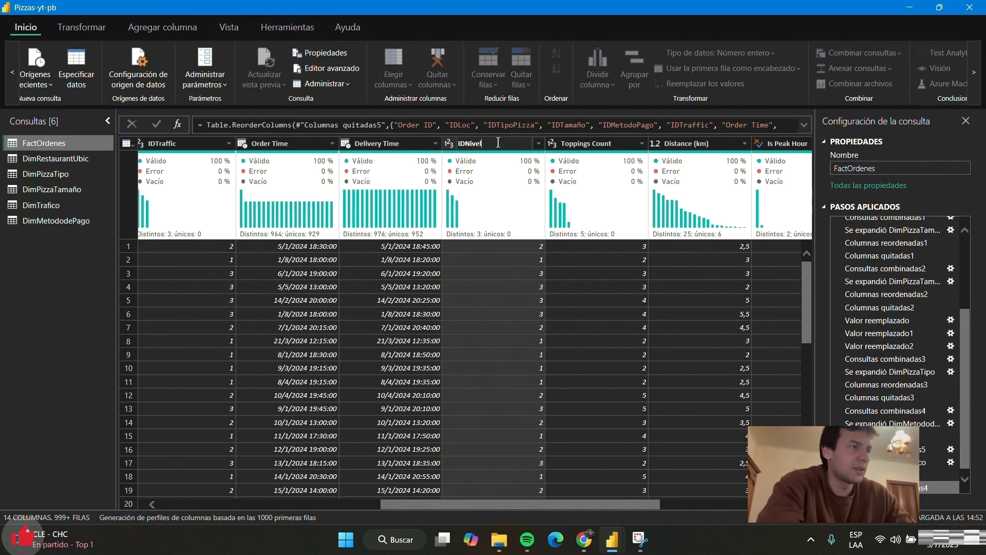
{"action": "key", "text": "Escape"}
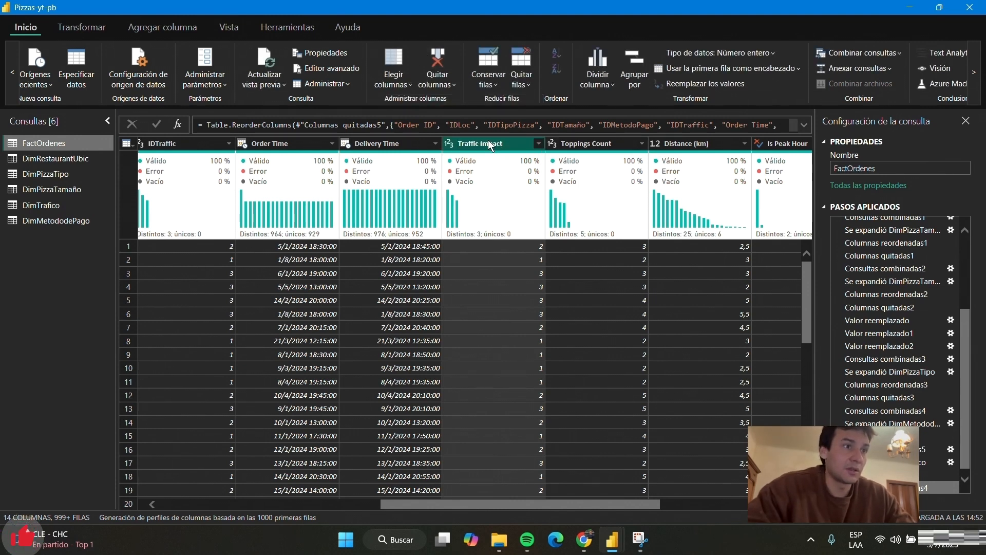
- Remove the Traffic Impact and Topping Density columns from FactOrdenes
{"action": "left_click", "coordinate": [438, 61]}
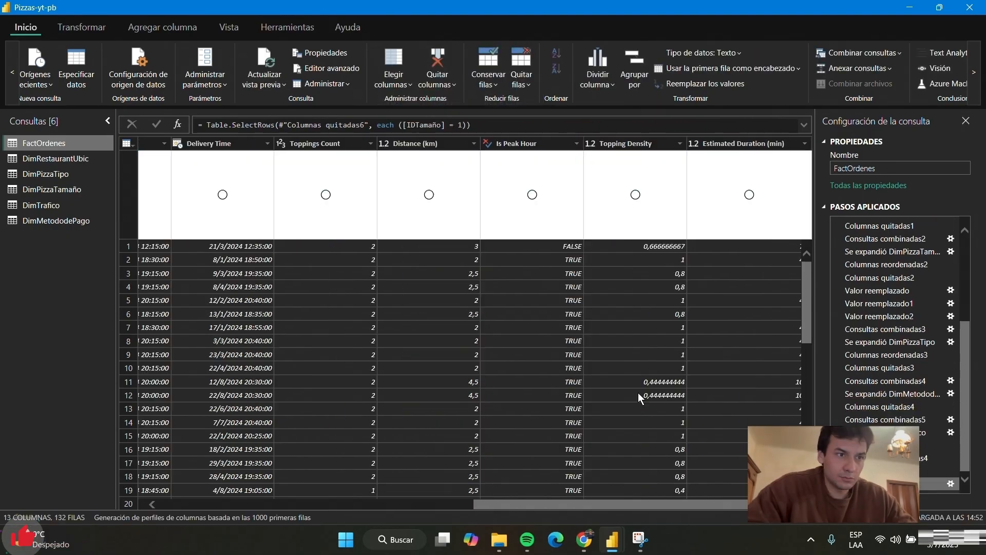
{"action": "mouse_move", "coordinate": [636, 163]}
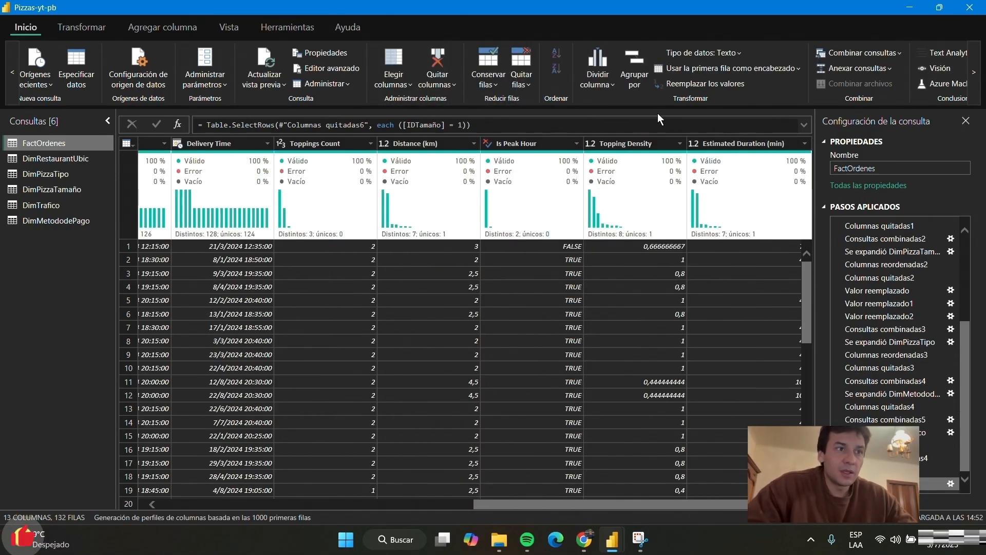
{"action": "left_click", "coordinate": [653, 144]}
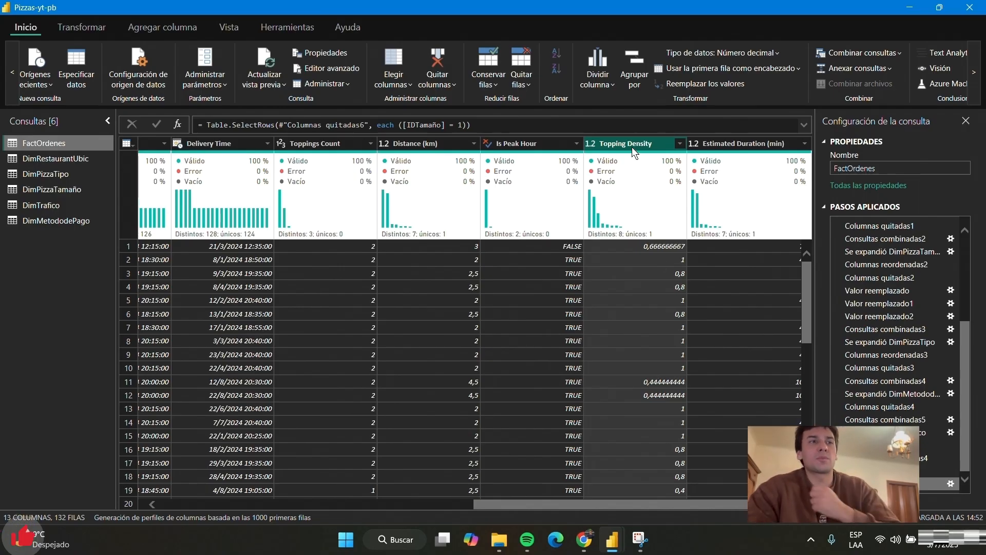
{"action": "mouse_move", "coordinate": [586, 178]}
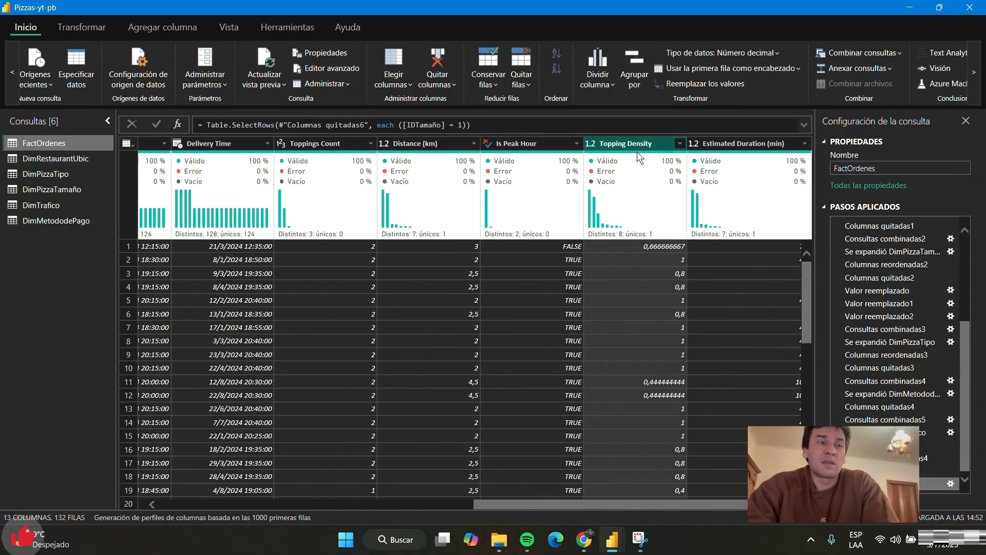
{"action": "mouse_move", "coordinate": [637, 152]}
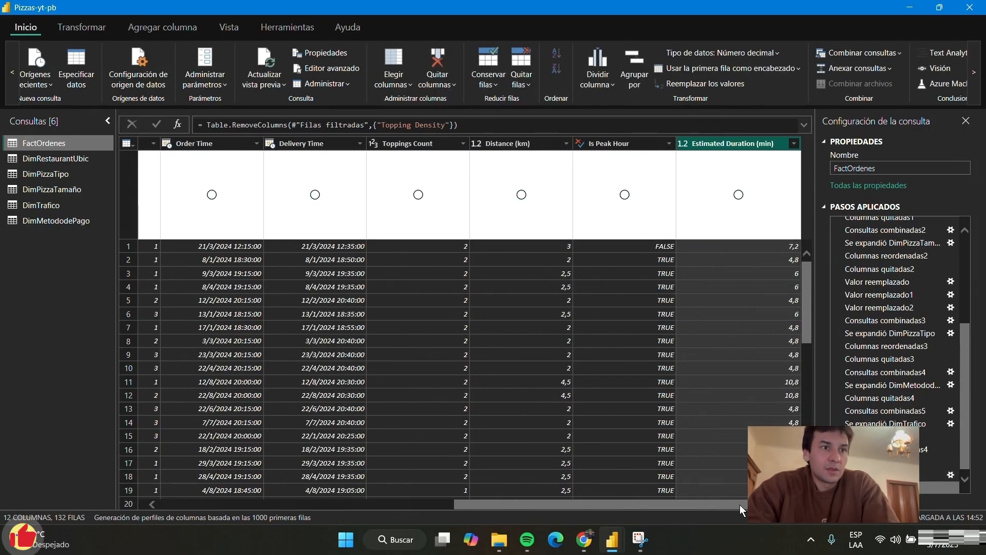
- Examine the IDMetodoPago values and the Order Time and Delivery Time columns of FactOrdenes
{"action": "left_click_drag", "start_coordinate": [730, 506], "coordinate": [577, 486]}
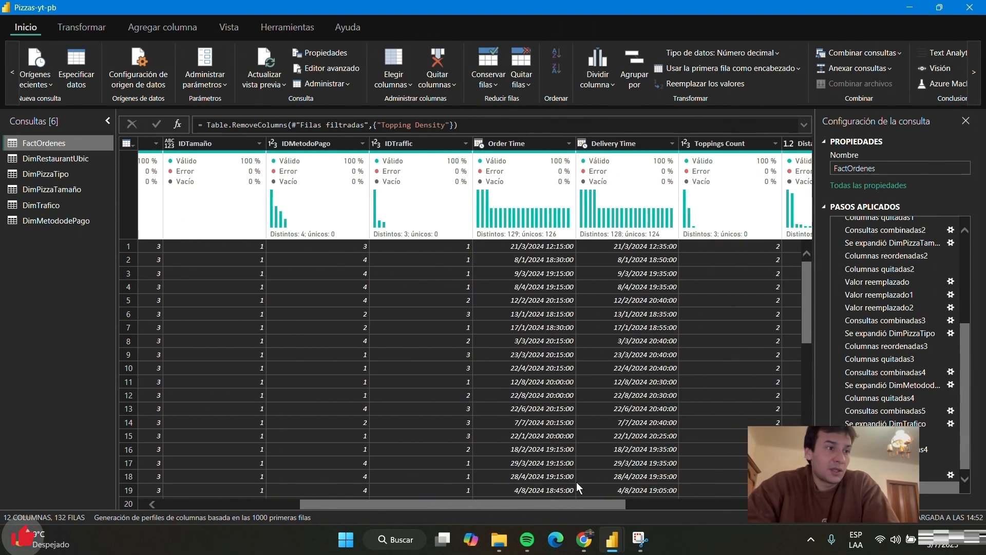
{"action": "left_click", "coordinate": [329, 247]}
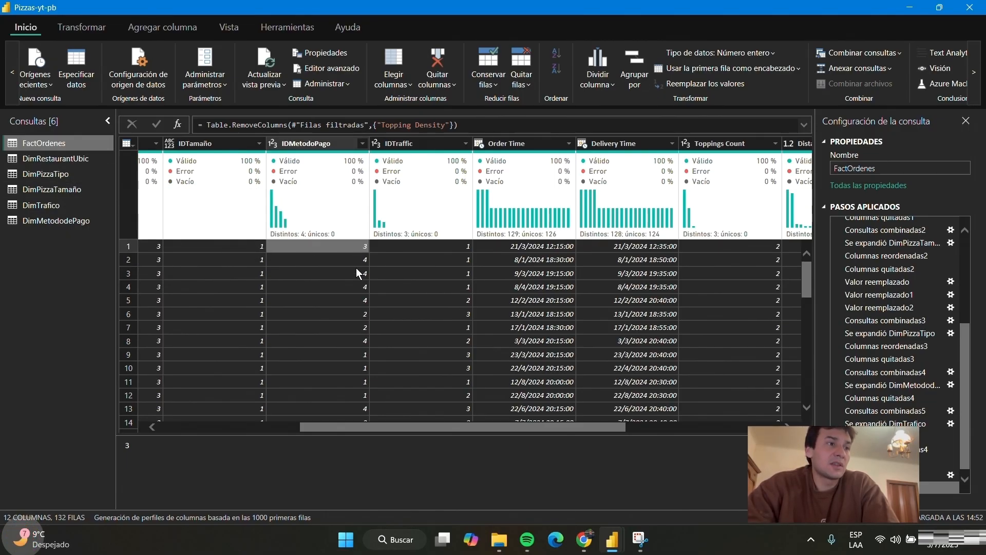
{"action": "left_click", "coordinate": [338, 263]}
{"action": "left_click", "coordinate": [341, 285]}
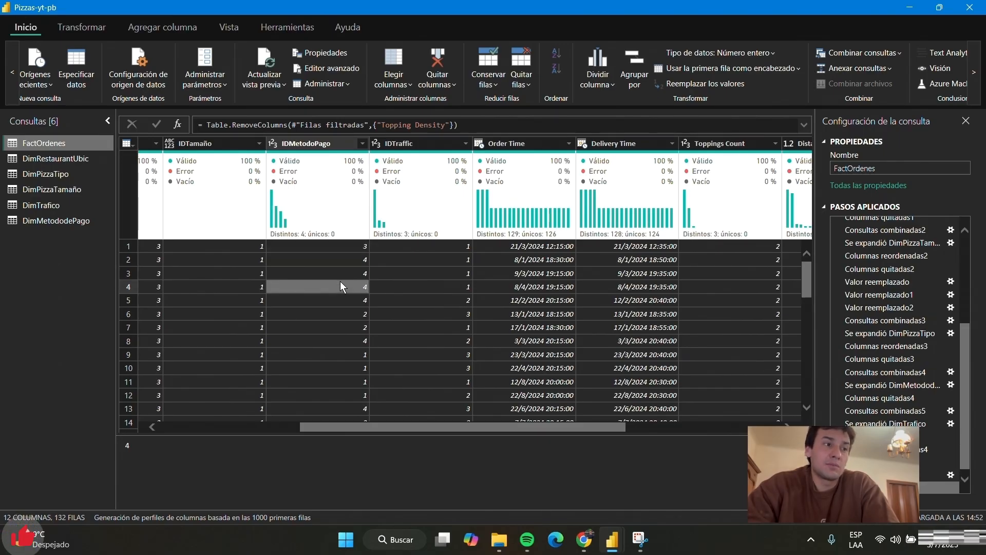
{"action": "left_click", "coordinate": [319, 257]}
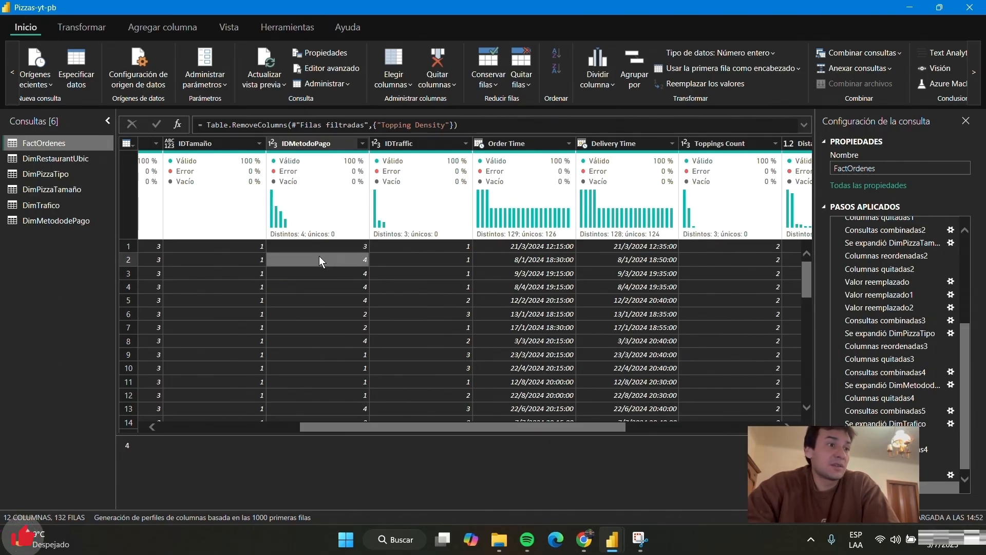
{"action": "left_click", "coordinate": [322, 250]}
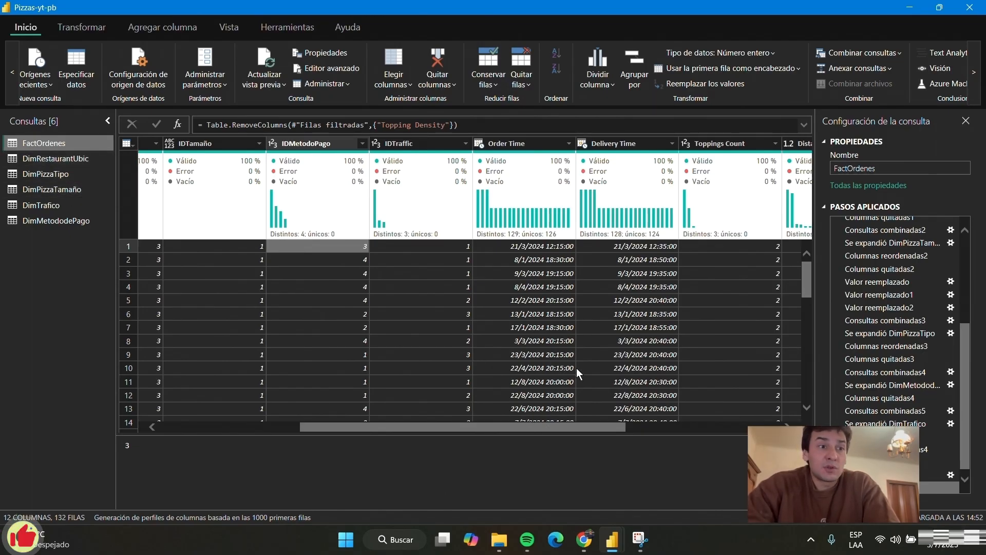
{"action": "left_click", "coordinate": [575, 428]}
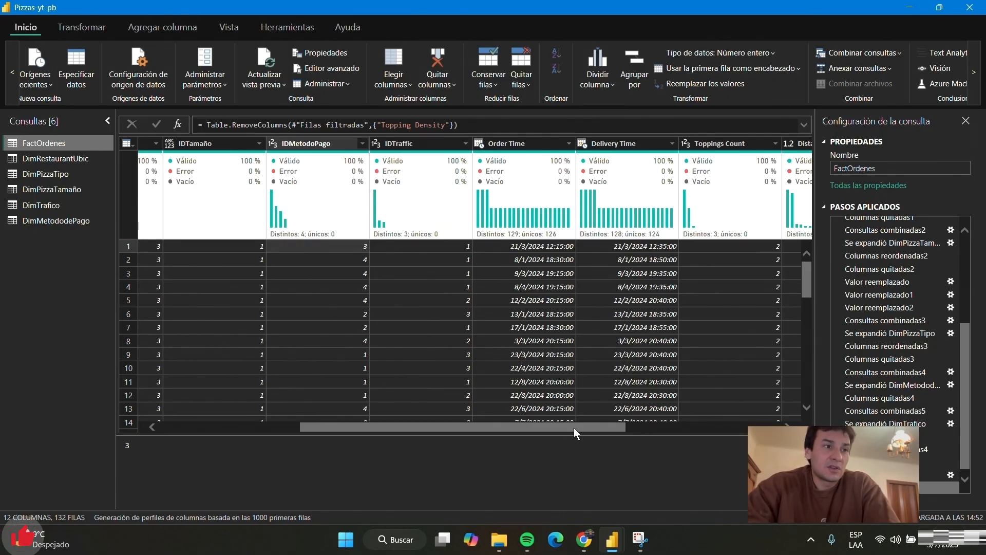
{"action": "left_click", "coordinate": [513, 146]}
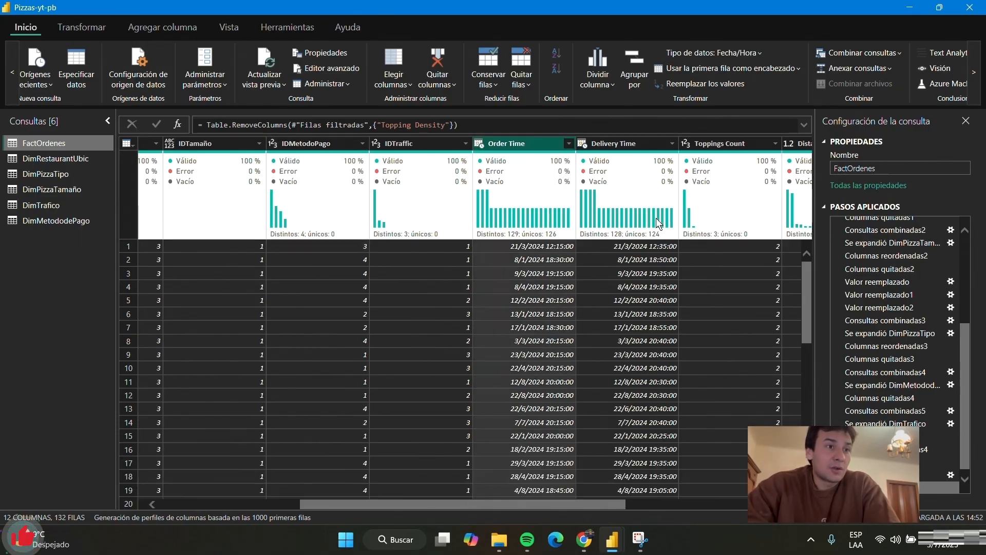
{"action": "left_click", "coordinate": [609, 145]}
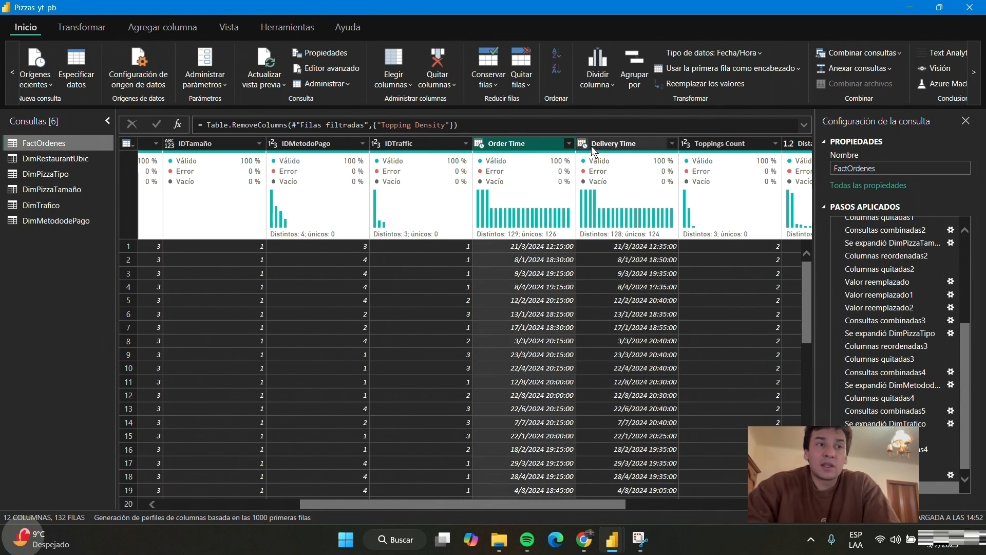
{"action": "left_click", "coordinate": [518, 144]}
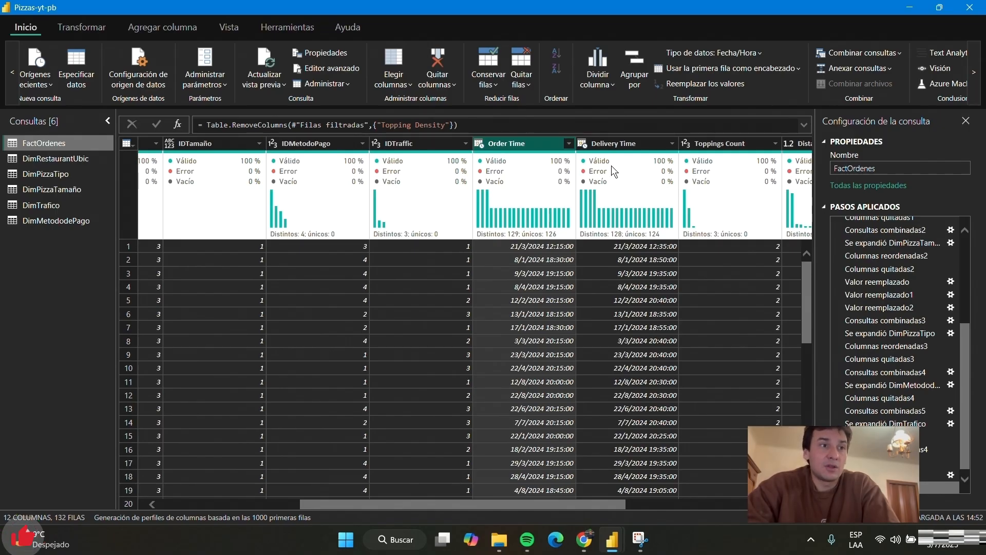
{"action": "left_click", "coordinate": [613, 141]}
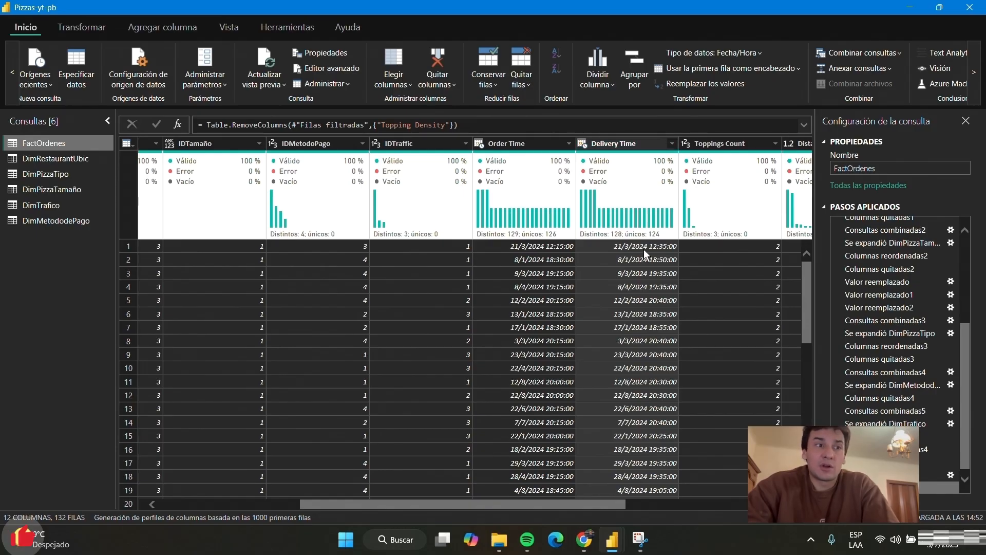
- Split the Order Time column of FactOrdenes by the space delimiter at each occurrence, separating the date from the time
{"action": "left_click", "coordinate": [522, 146]}
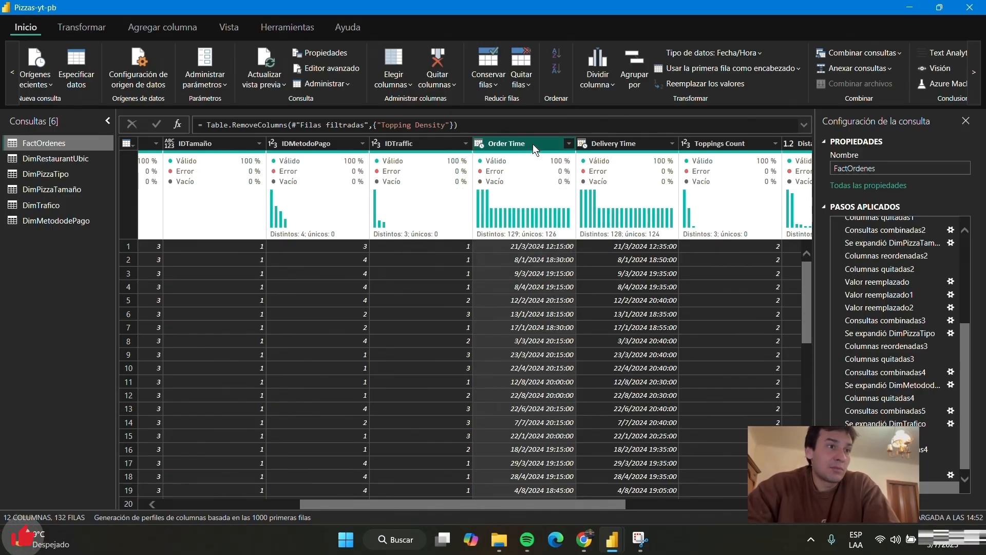
{"action": "left_click", "coordinate": [601, 83]}
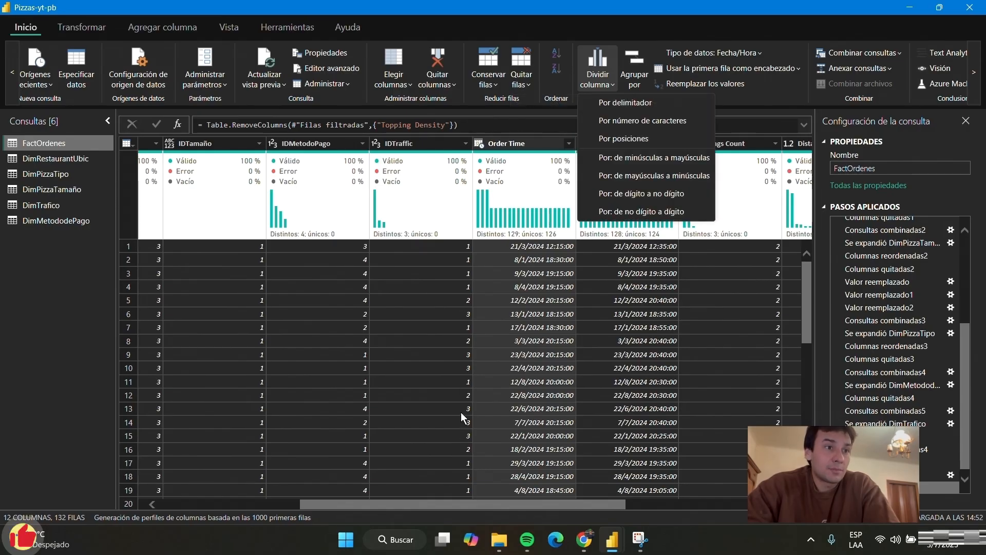
{"action": "left_click", "coordinate": [683, 102]}
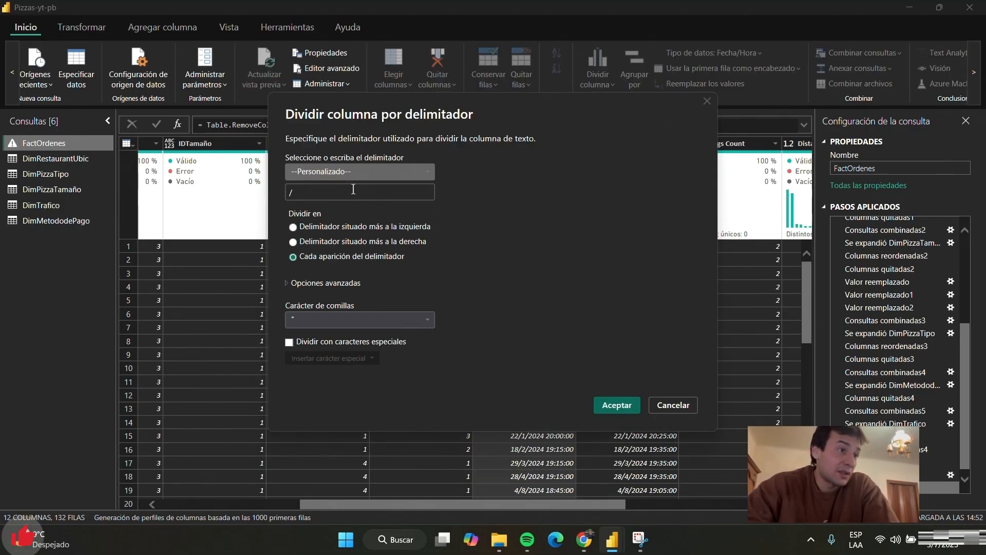
{"action": "left_click", "coordinate": [374, 171]}
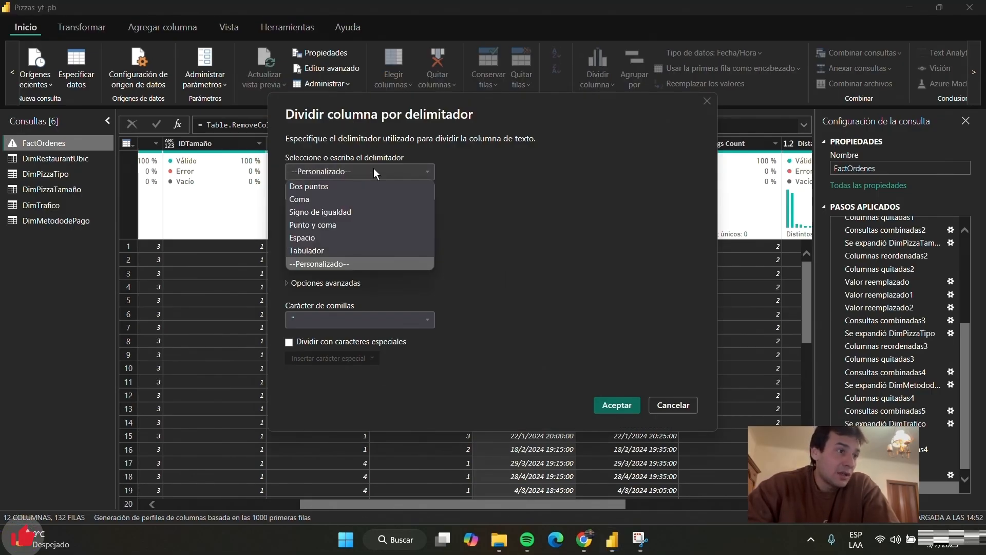
{"action": "left_click", "coordinate": [342, 240]}
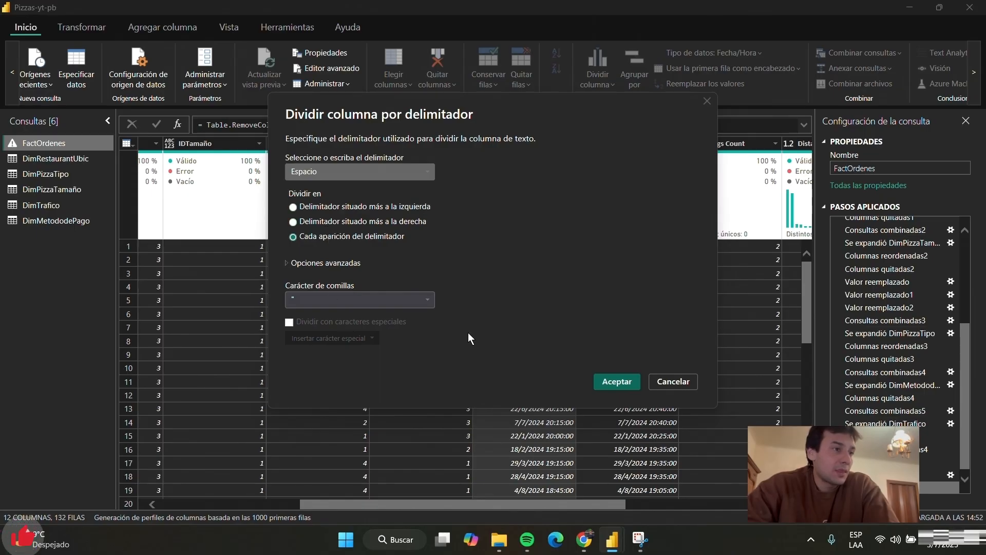
{"action": "left_click", "coordinate": [606, 380]}
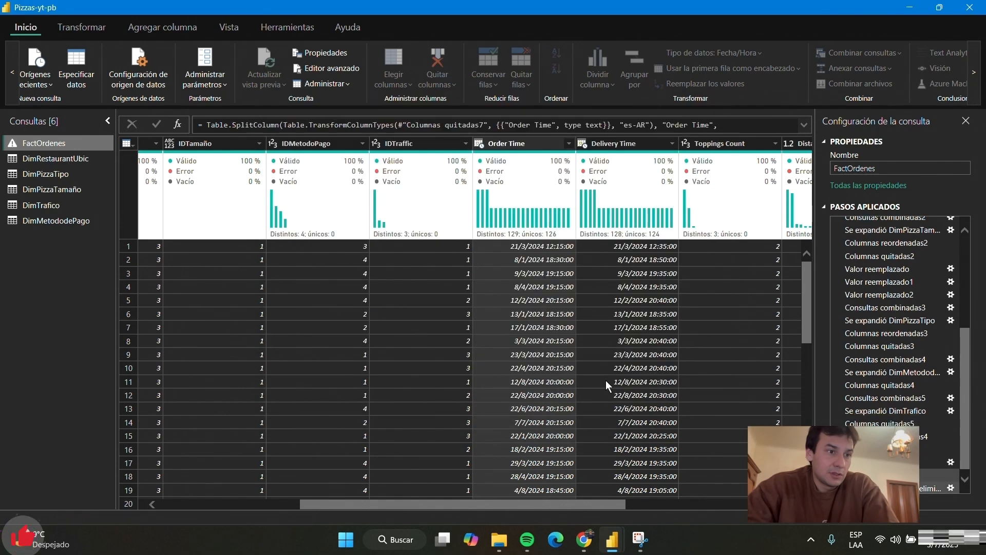
{"action": "left_click", "coordinate": [513, 144]}
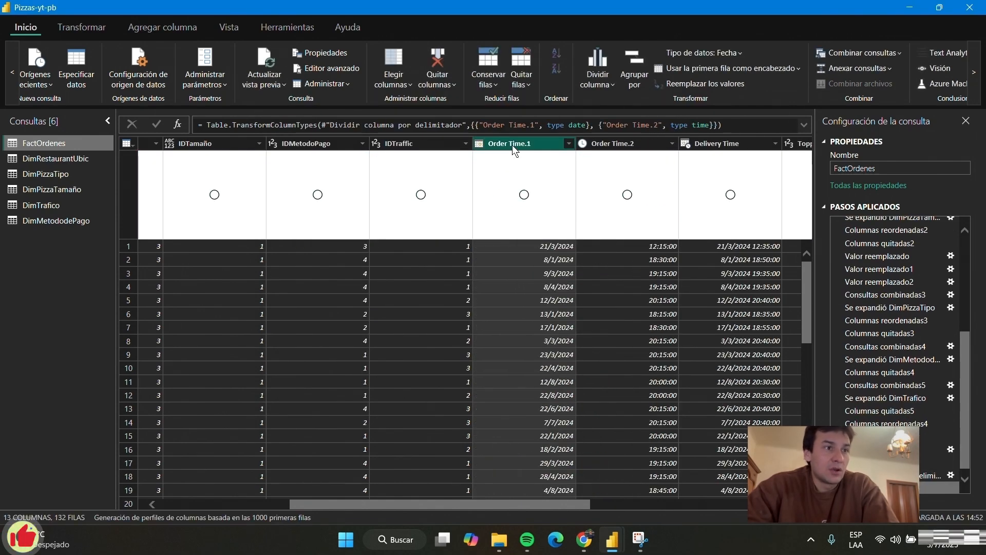
{"action": "left_click", "coordinate": [633, 149]}
- Split the Delivery Time column by the space delimiter at each occurrence into separate date and time columns
{"action": "left_click_drag", "start_coordinate": [550, 501], "coordinate": [631, 510]}
{"action": "left_click", "coordinate": [558, 145]}
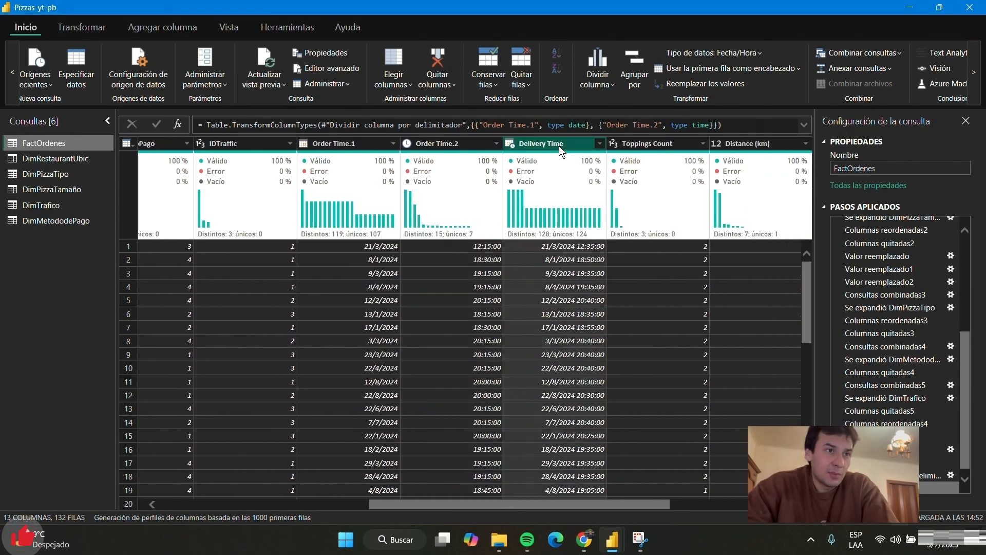
{"action": "left_click", "coordinate": [603, 84]}
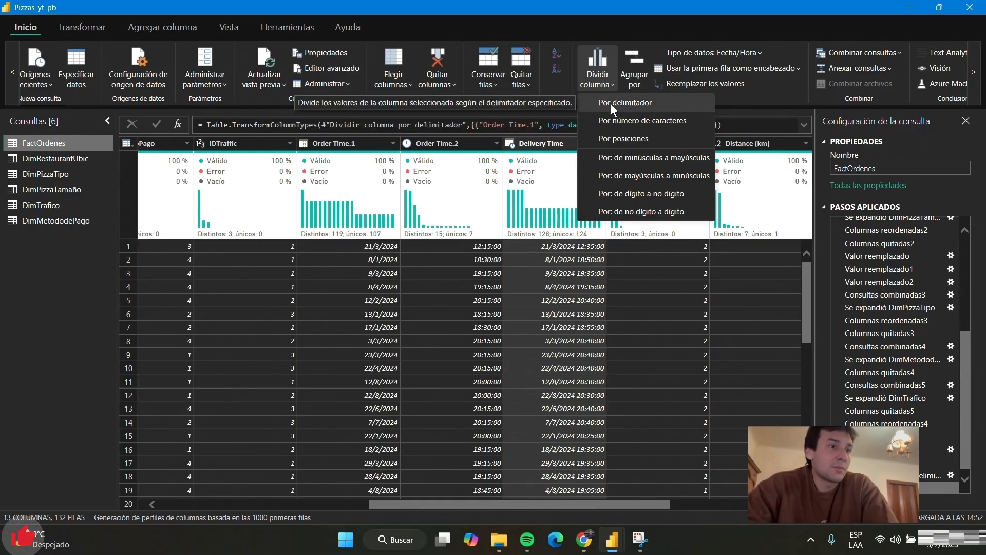
{"action": "left_click", "coordinate": [611, 104]}
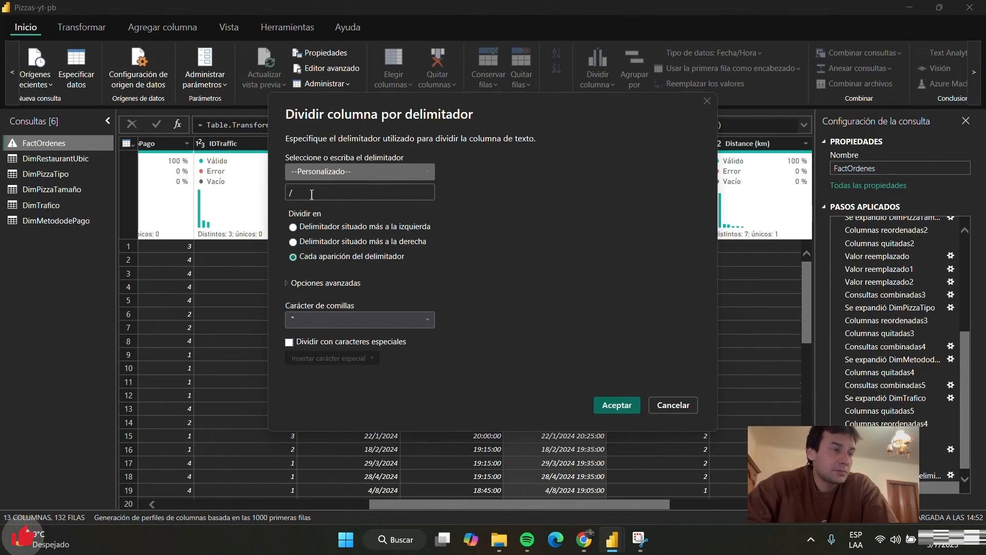
{"action": "left_click", "coordinate": [425, 173]}
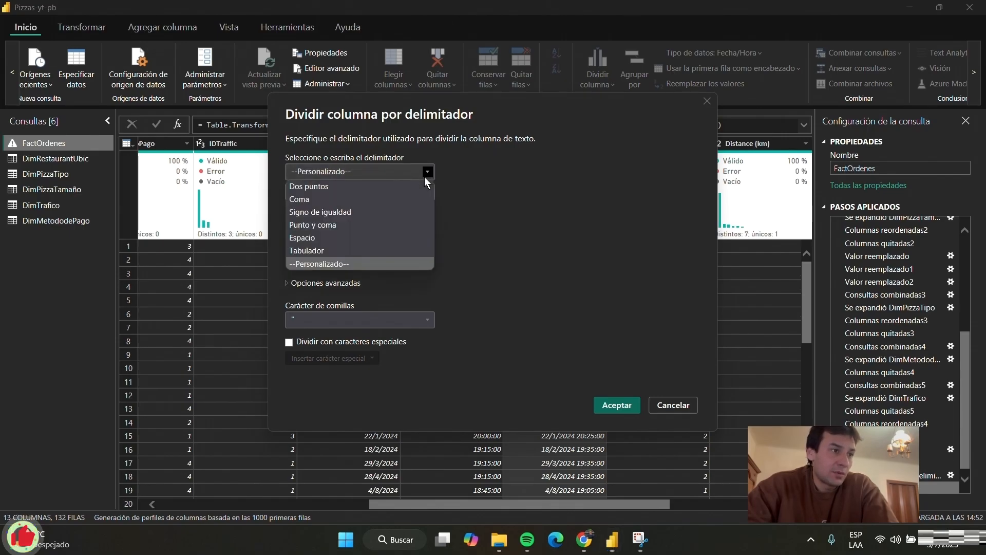
{"action": "left_click", "coordinate": [364, 237]}
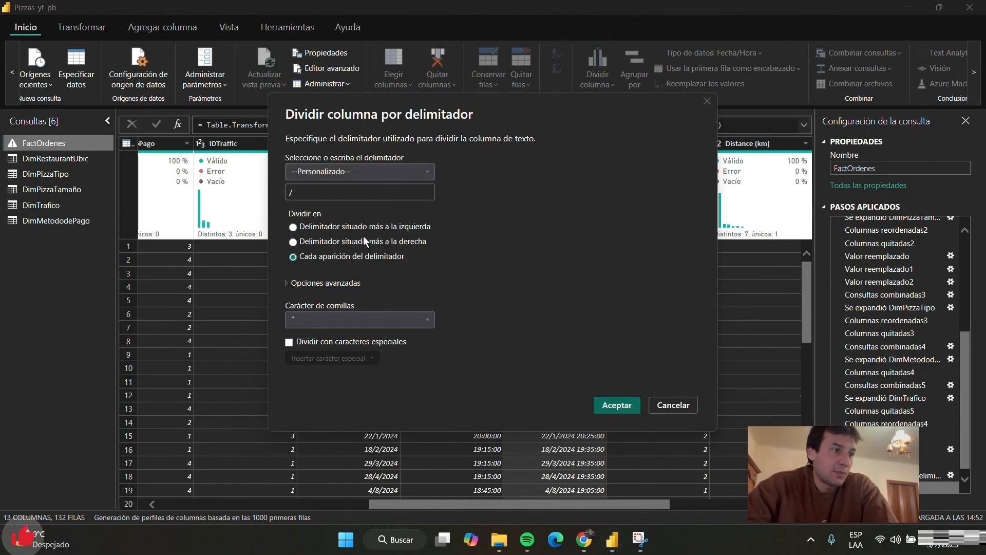
{"action": "left_click", "coordinate": [616, 402]}
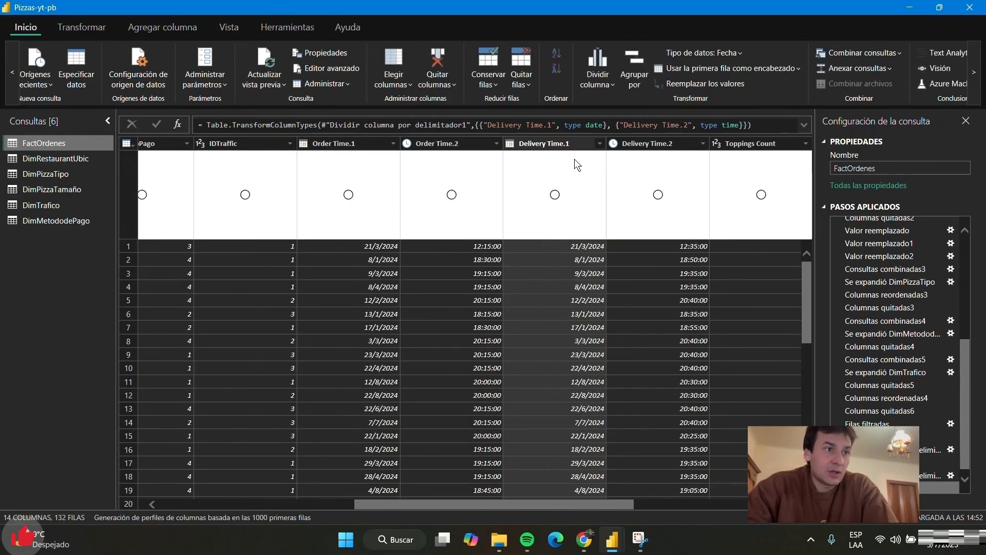
- Remove the Delivery Time.1 date column, which duplicates the order date, from FactOrdenes
{"action": "left_click", "coordinate": [321, 147], "text": "ctrl"}
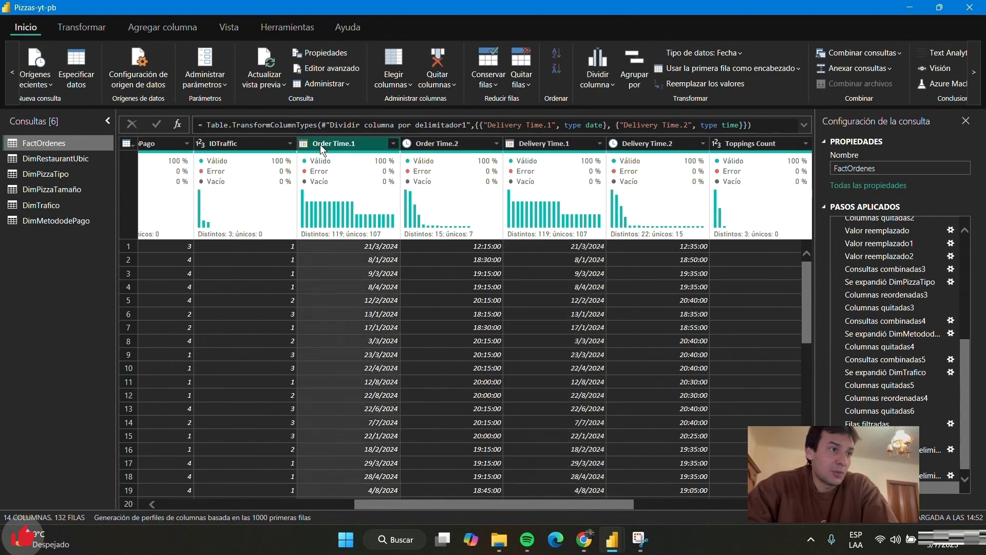
{"action": "left_click", "coordinate": [519, 145], "text": "ctrl"}
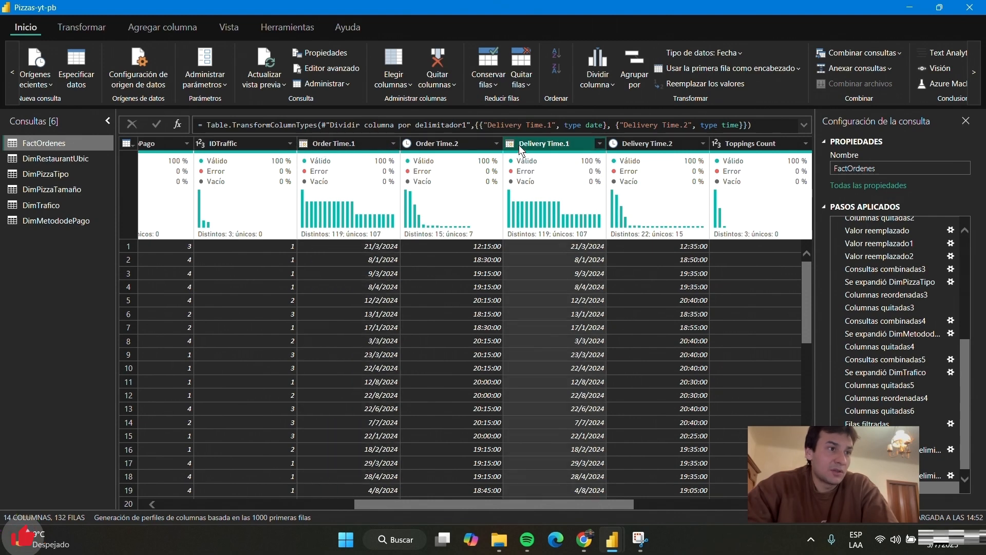
{"action": "left_click", "coordinate": [439, 62]}
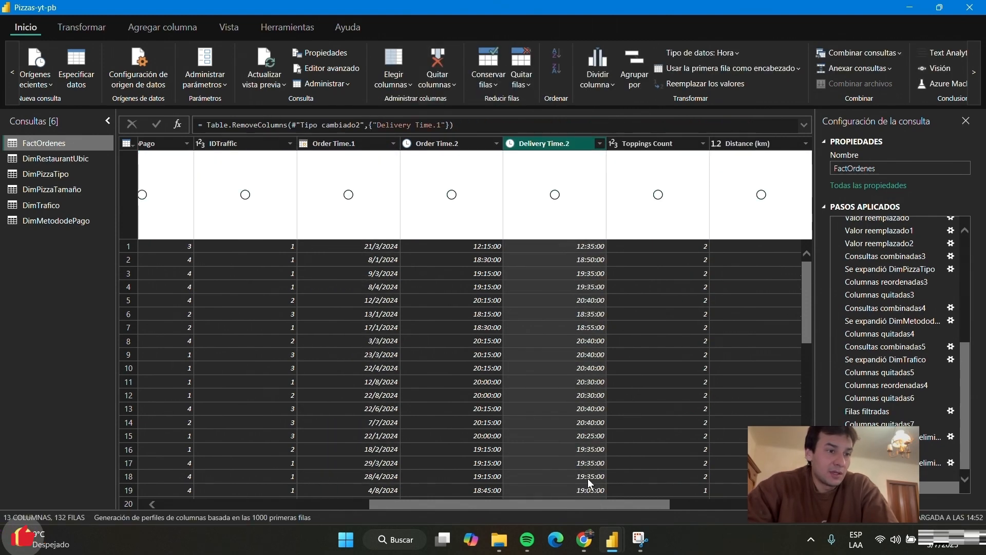
- Rename the Order Time.2 column of FactOrdenes as HoraPedido
{"action": "double_click", "coordinate": [454, 143]}
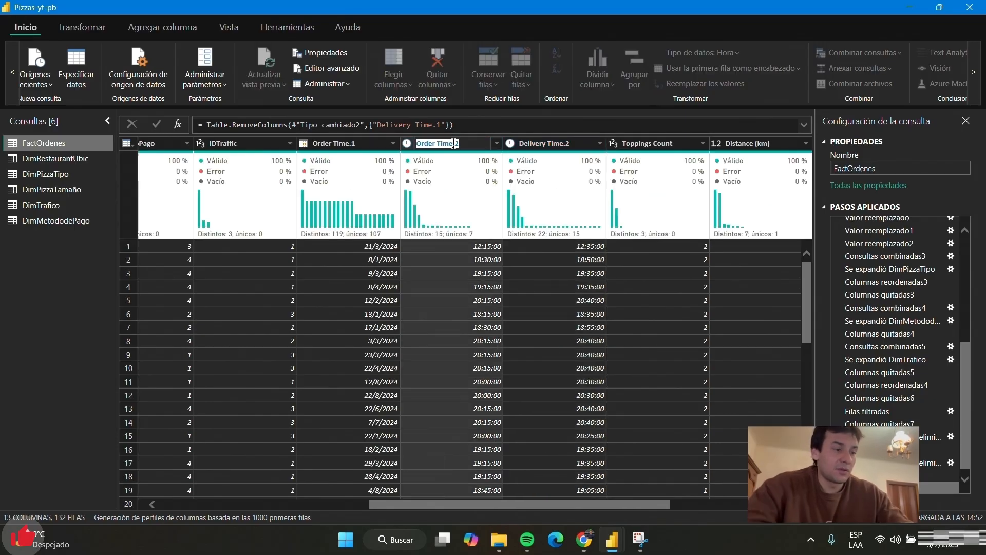
{"action": "type", "text": "Hora"}
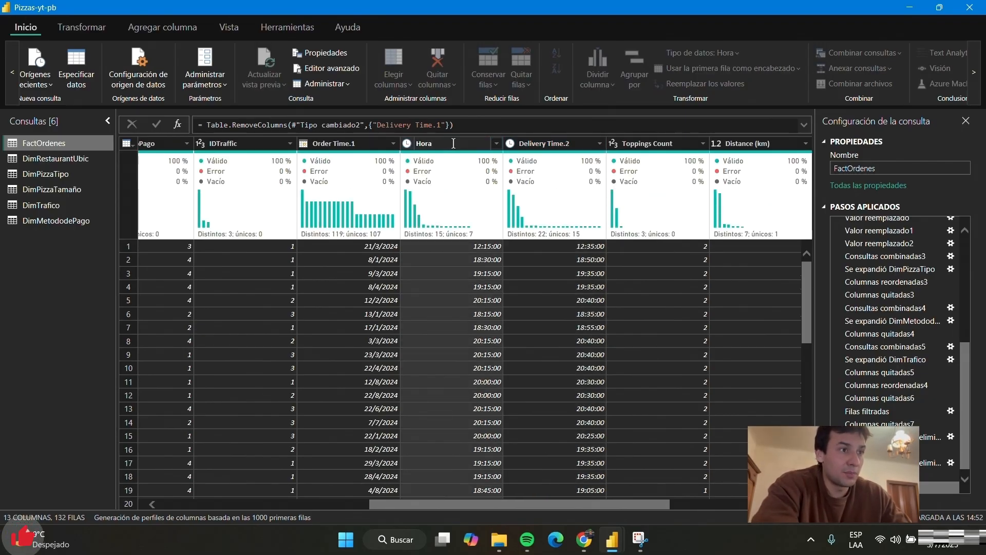
{"action": "type", "text": "Peid"}
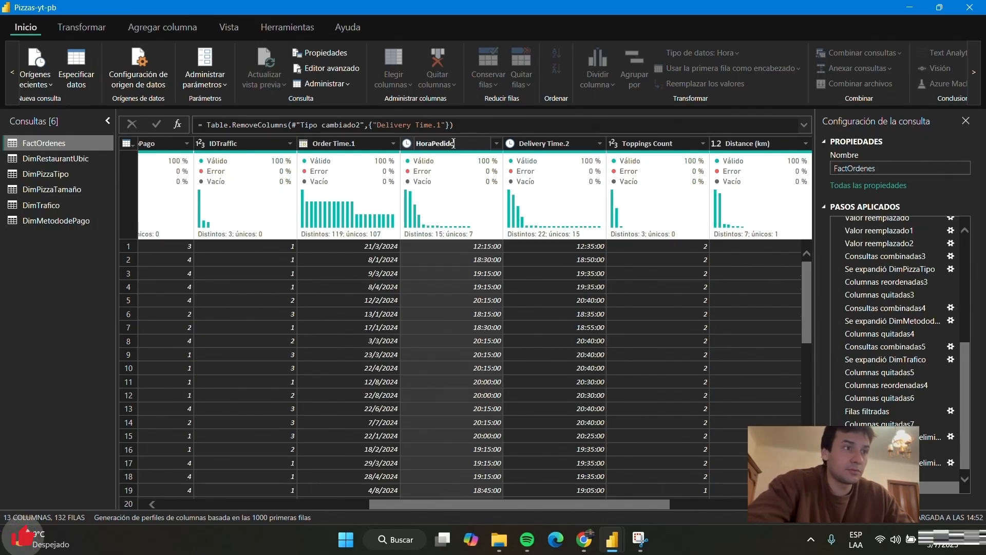
{"action": "left_click", "coordinate": [543, 146]}
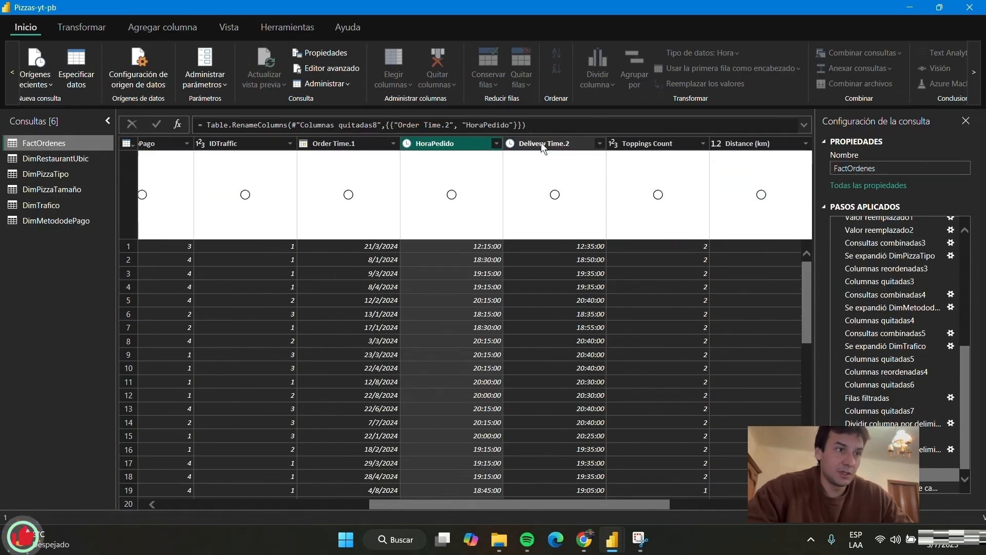
- Rename the Delivery Time.2 column of FactOrdenes as HoraEntrega
{"action": "double_click", "coordinate": [542, 144]}
{"action": "type", "text": "H"}
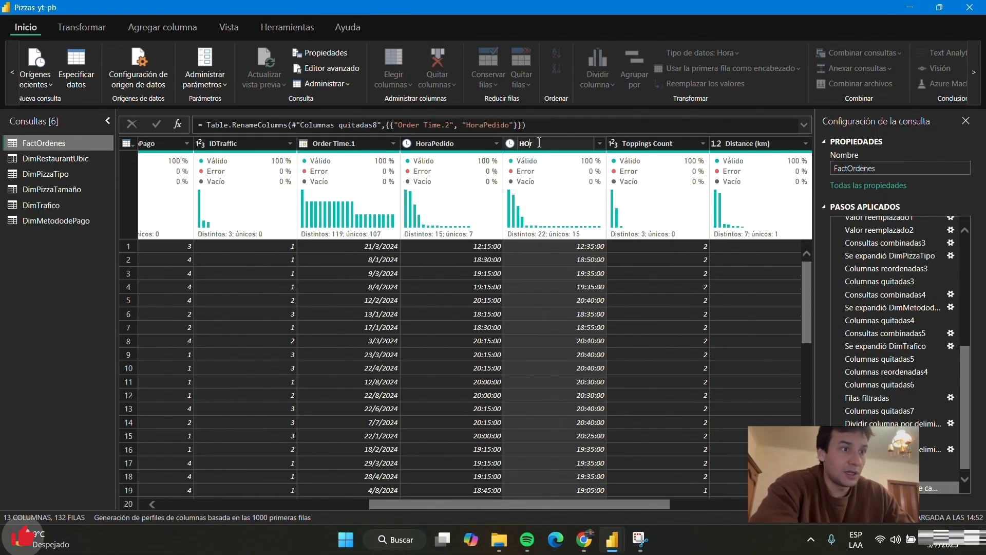
{"action": "type", "text": "ora"}
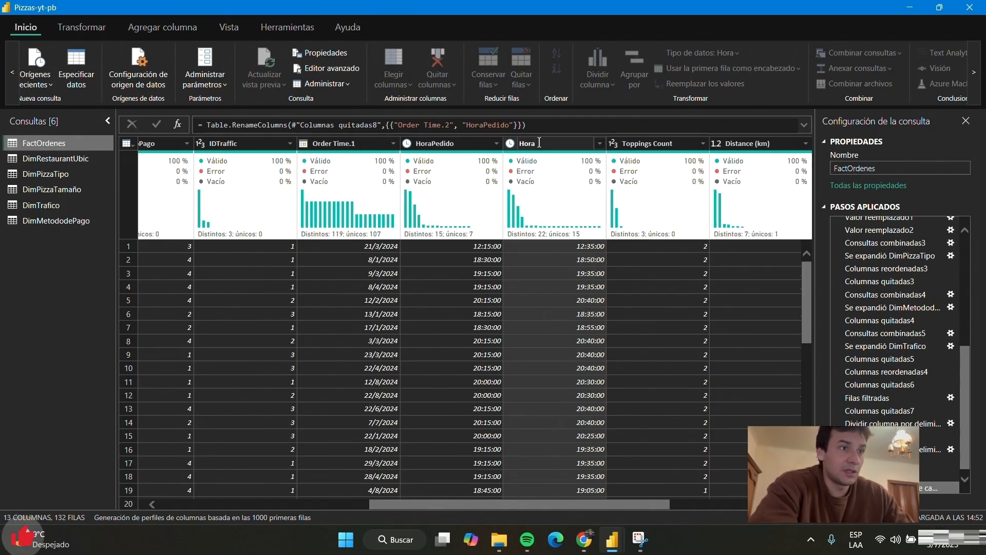
{"action": "type", "text": "Entrega"}
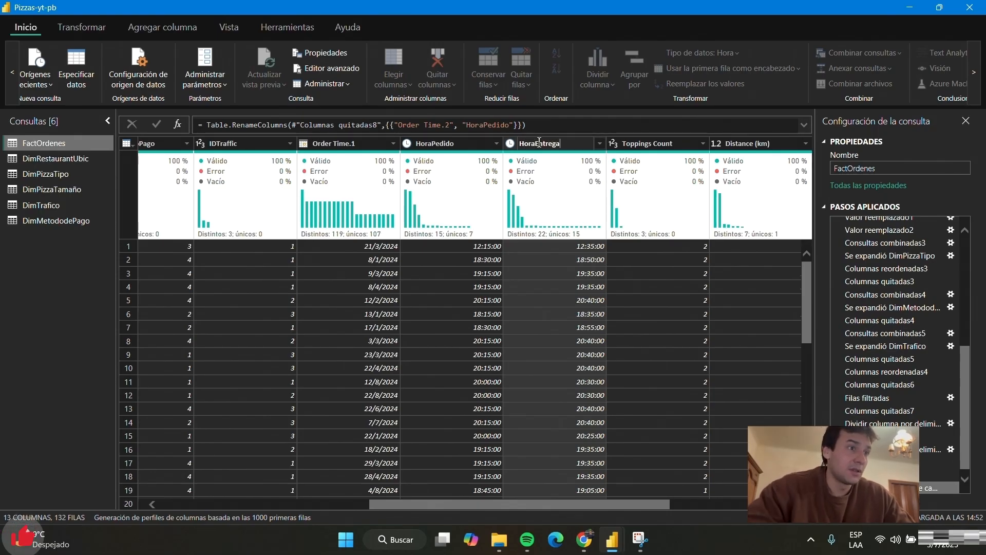
- Rename the Order Time.1 date column of FactOrdenes as FechaPedido
{"action": "double_click", "coordinate": [350, 144]}
{"action": "type", "text": "Fe"}
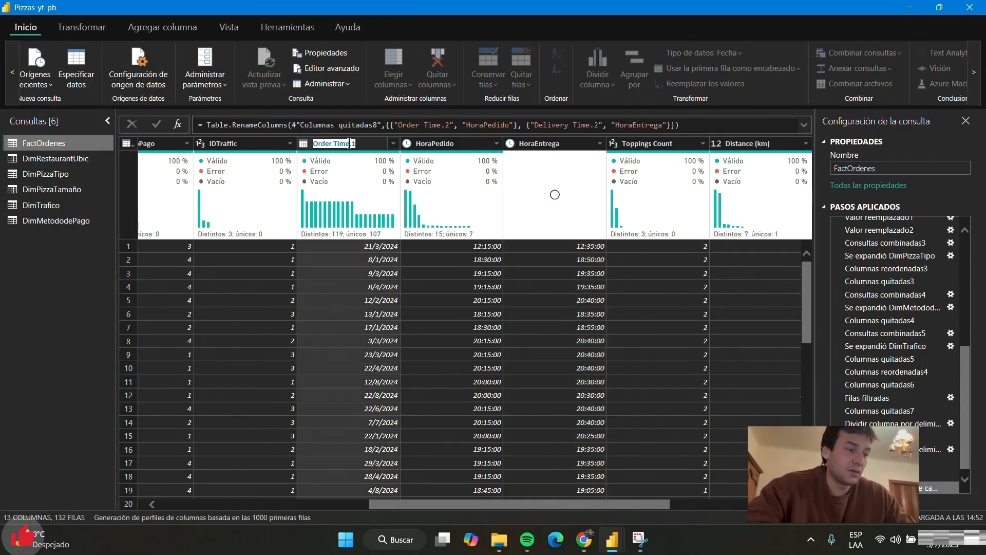
{"action": "type", "text": "chaP"}
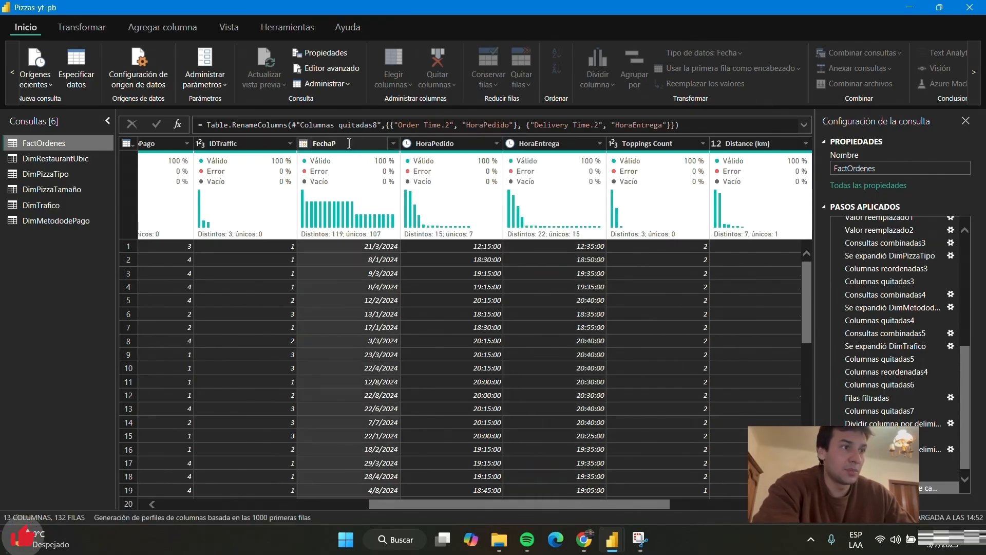
{"action": "type", "text": "edi"}
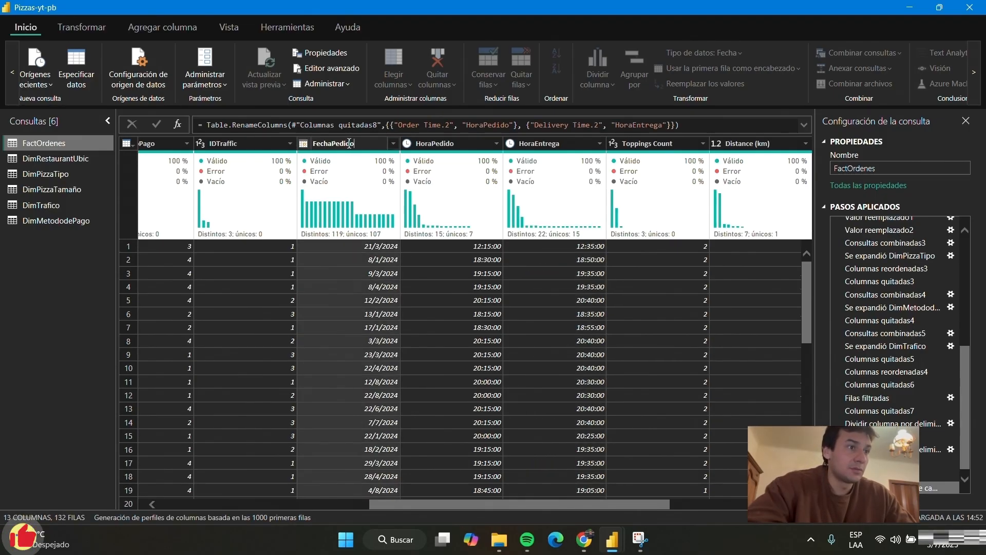
{"action": "type", "text": "do"}
{"action": "key", "text": "Return"}
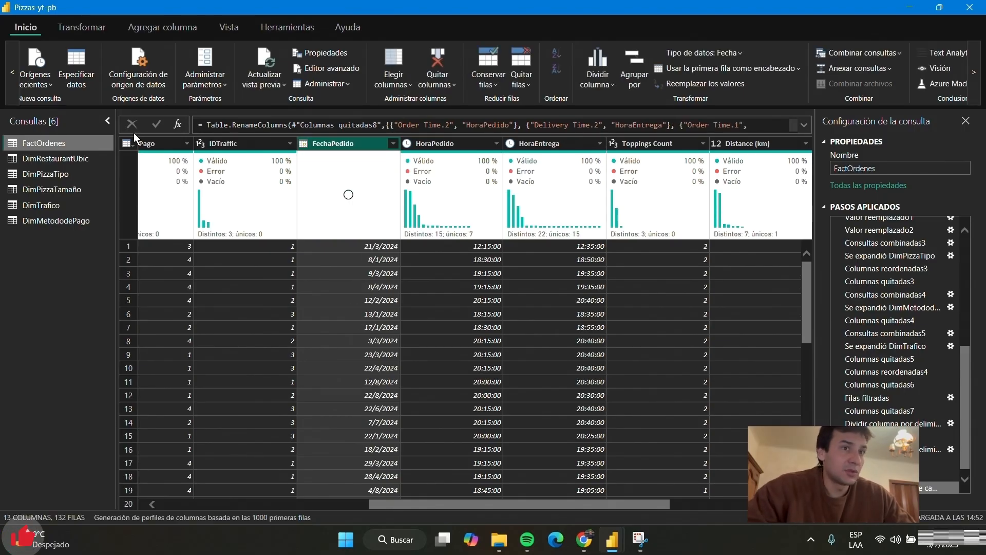
- Close the query editor applying the pending changes, and show the data model diagram with the properties collapsed
{"action": "left_click", "coordinate": [12, 72]}
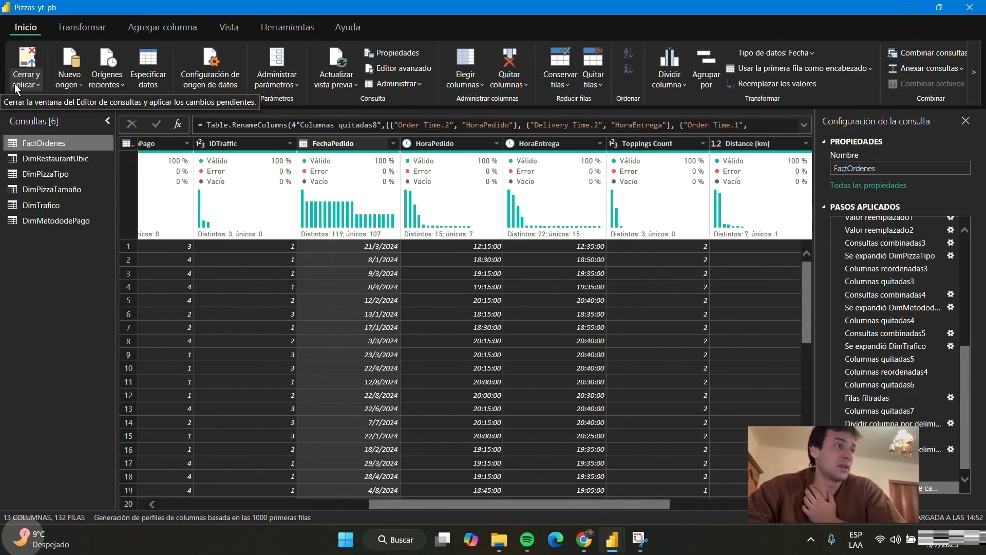
{"action": "left_click", "coordinate": [25, 58]}
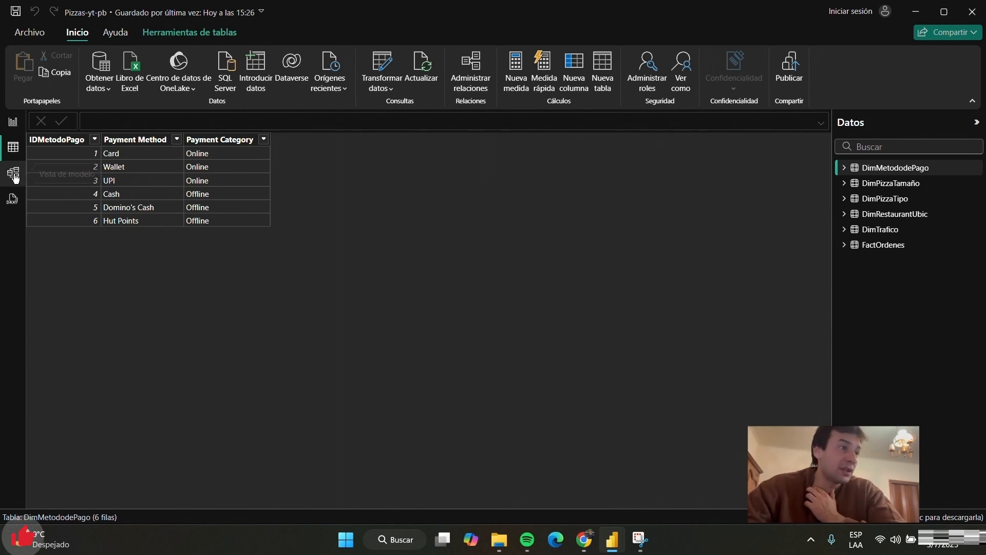
{"action": "left_click", "coordinate": [13, 173]}
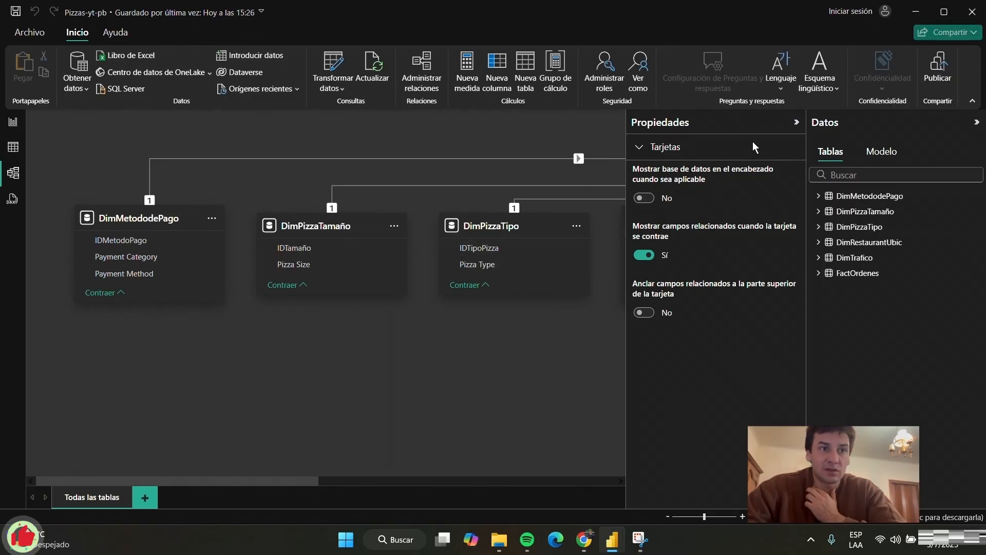
{"action": "left_click", "coordinate": [797, 123]}
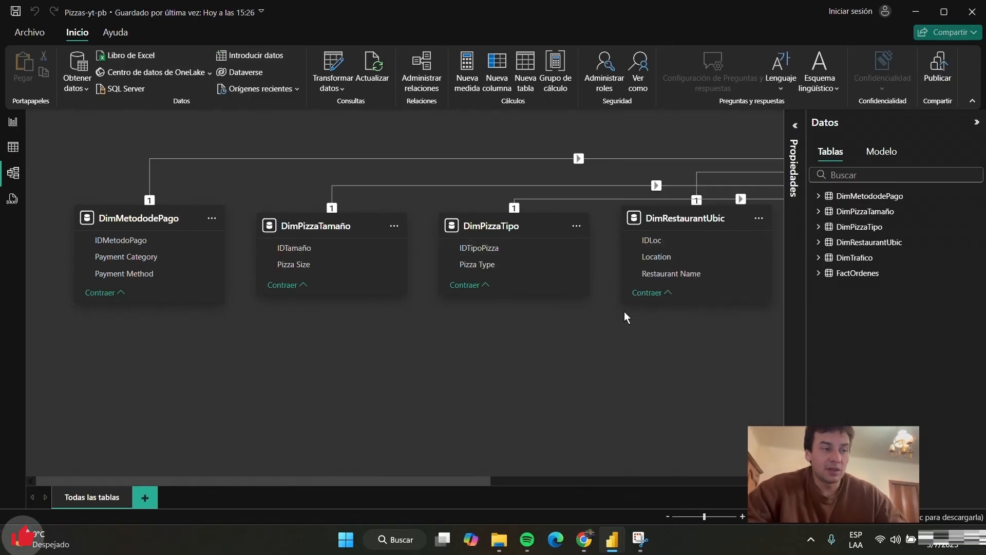
- Delete the automatic relationships that link DimMetododePago and DimRestaurantUbic to FactOrdenes
{"action": "scroll", "coordinate": [596, 352], "scroll_direction": "down", "scroll_amount": 5}
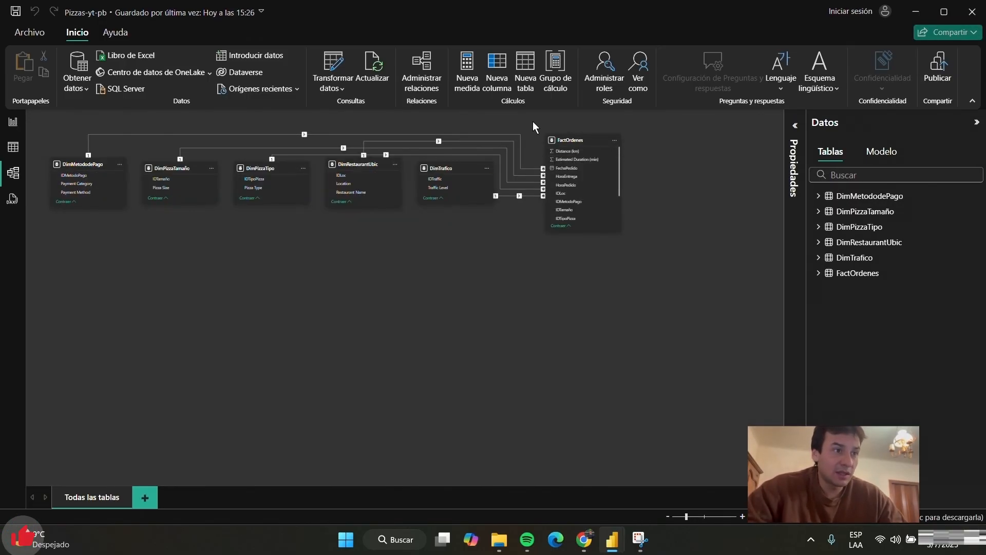
{"action": "left_click", "coordinate": [511, 135]}
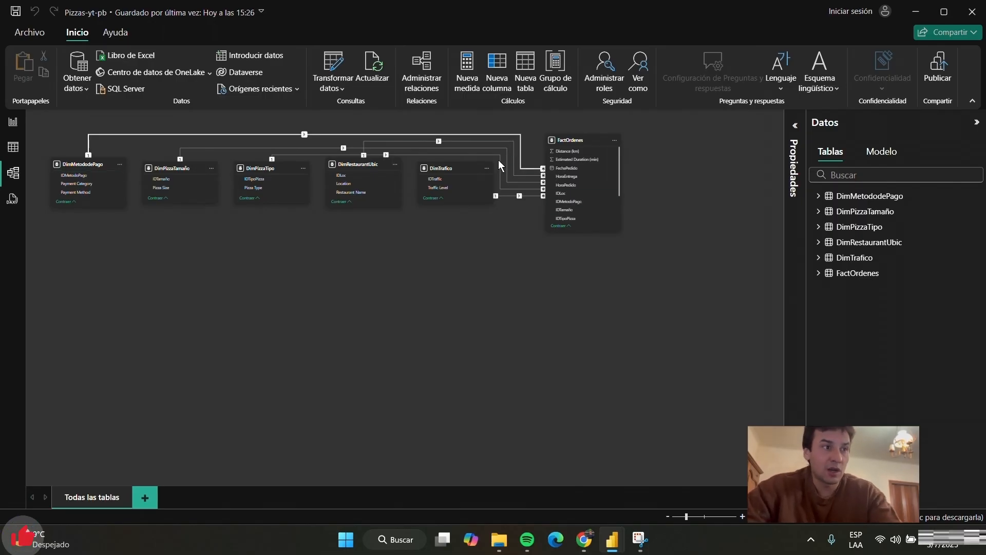
{"action": "key", "text": "Delete"}
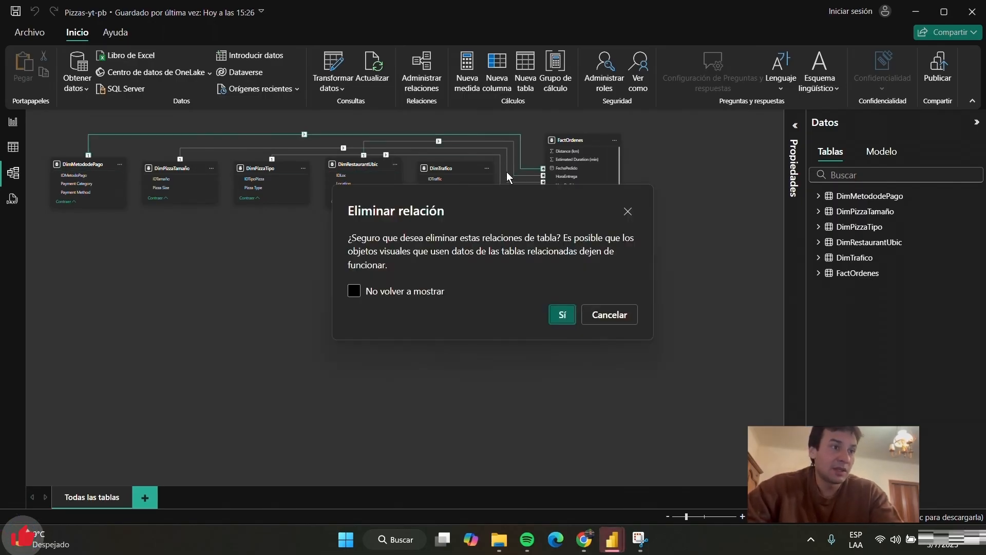
{"action": "left_click", "coordinate": [560, 315]}
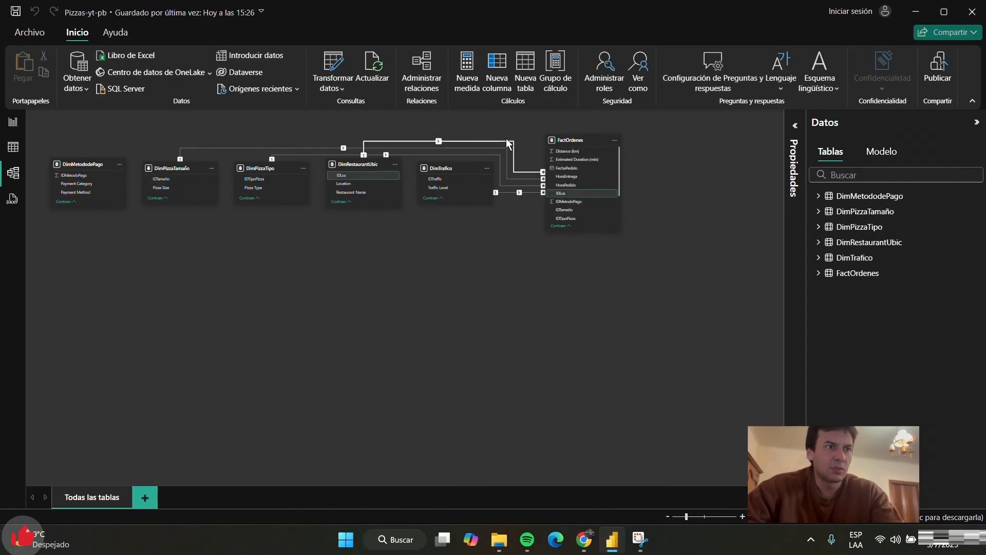
{"action": "key", "text": "Delete"}
{"action": "left_click", "coordinate": [560, 329]}
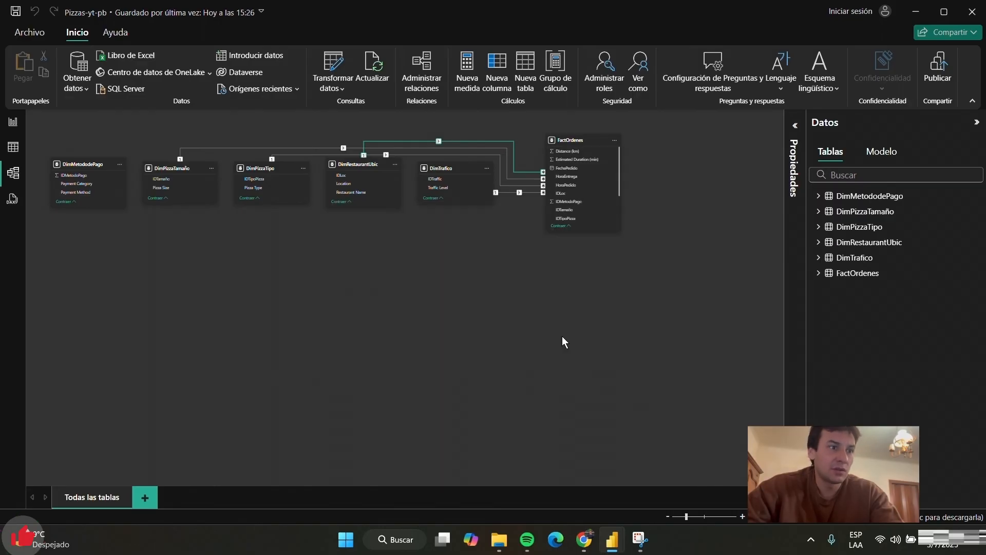
- Delete the remaining relationships linking DimPizzaTamaño, DimPizzaTipo and DimTrafico to FactOrdenes
{"action": "left_click", "coordinate": [476, 149]}
{"action": "key", "text": "Delete"}
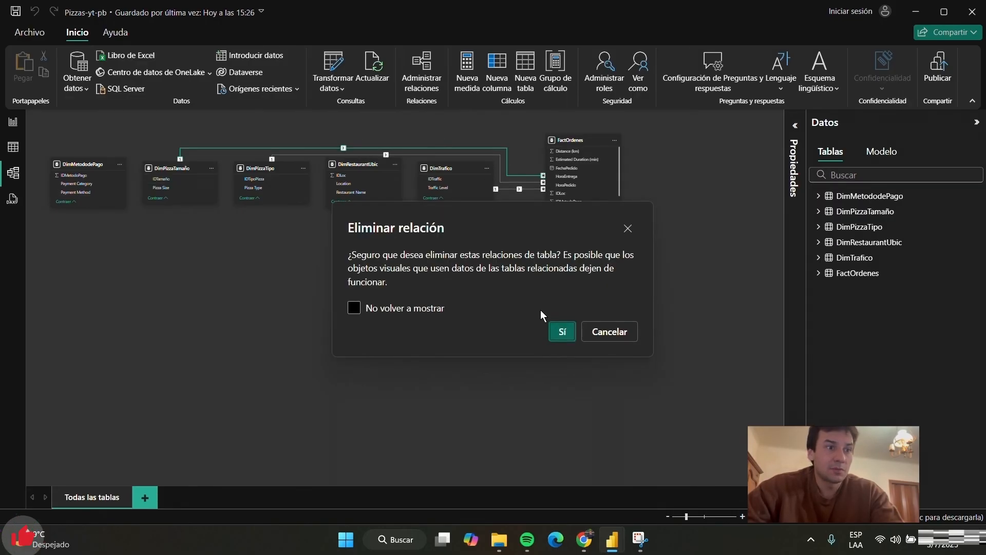
{"action": "left_click", "coordinate": [572, 343]}
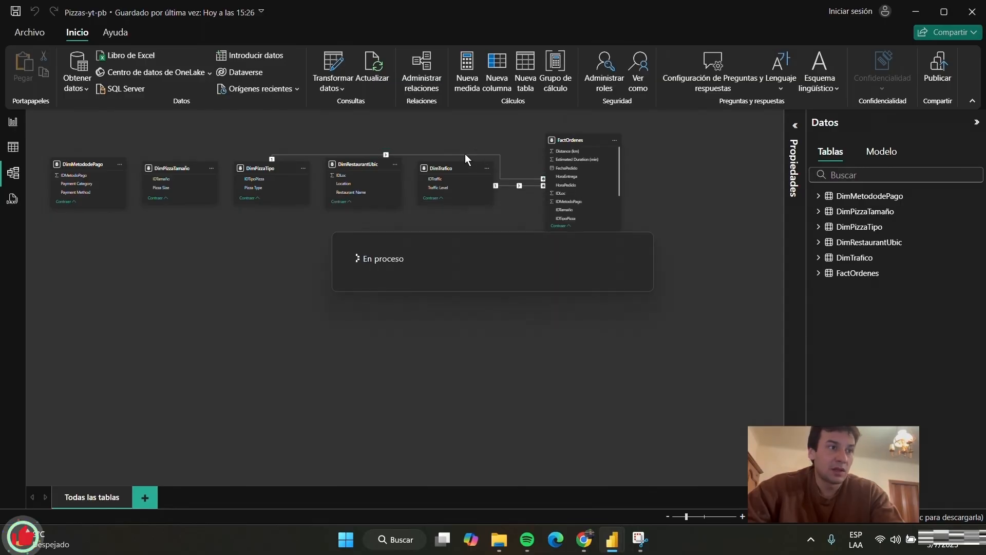
{"action": "left_click", "coordinate": [414, 155]}
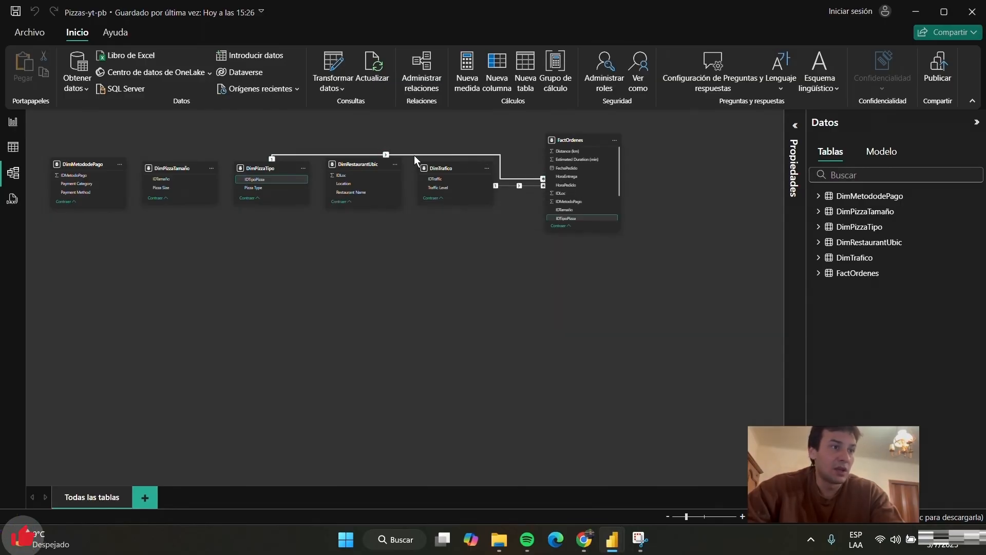
{"action": "key", "text": "Delete"}
{"action": "left_click", "coordinate": [560, 332]}
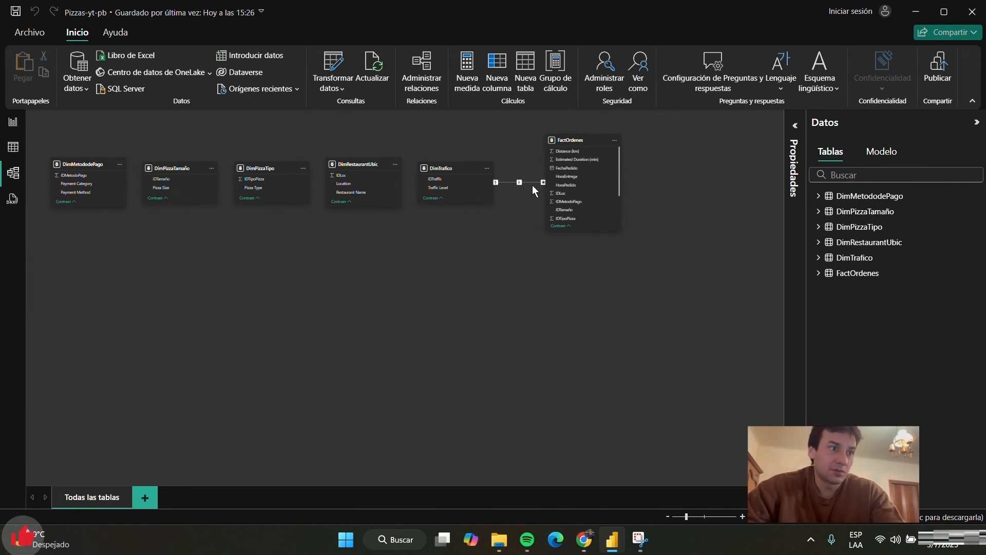
{"action": "left_click", "coordinate": [531, 182]}
{"action": "key", "text": "Delete"}
{"action": "left_click", "coordinate": [564, 331]}
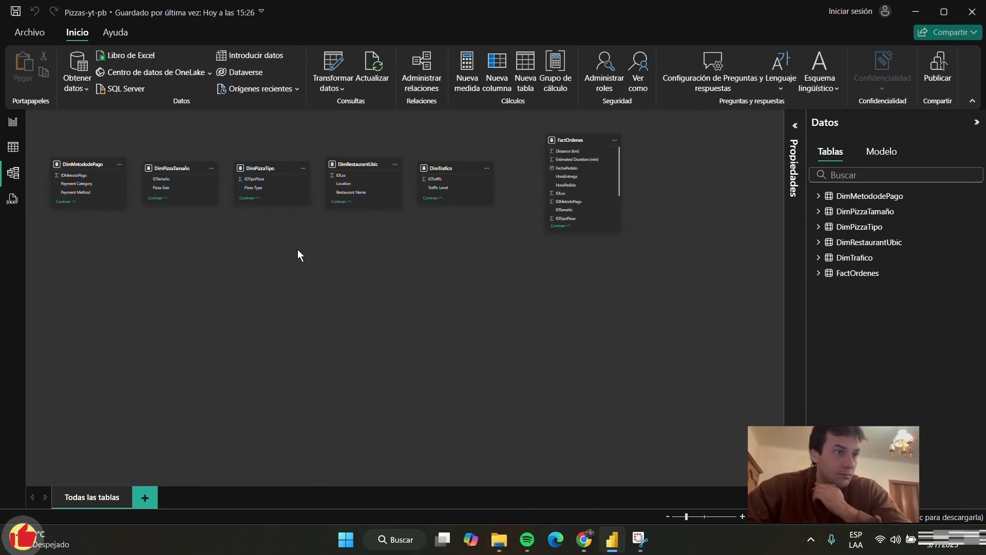
- Lay out the five dimension tables in a row in the lower part of the diagram, with FactOrdenes centred above them
{"action": "left_click_drag", "start_coordinate": [457, 168], "coordinate": [625, 339]}
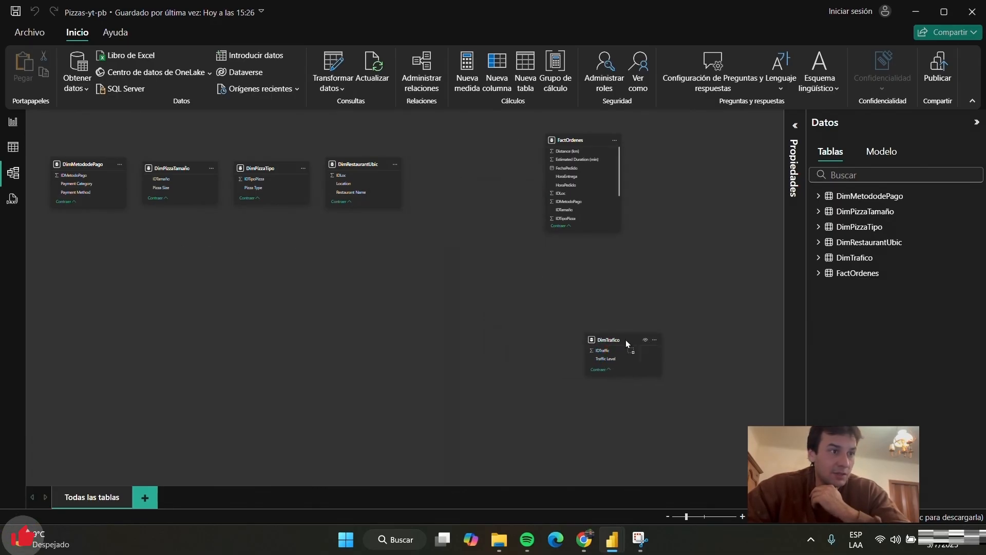
{"action": "left_click_drag", "start_coordinate": [354, 165], "coordinate": [460, 347]}
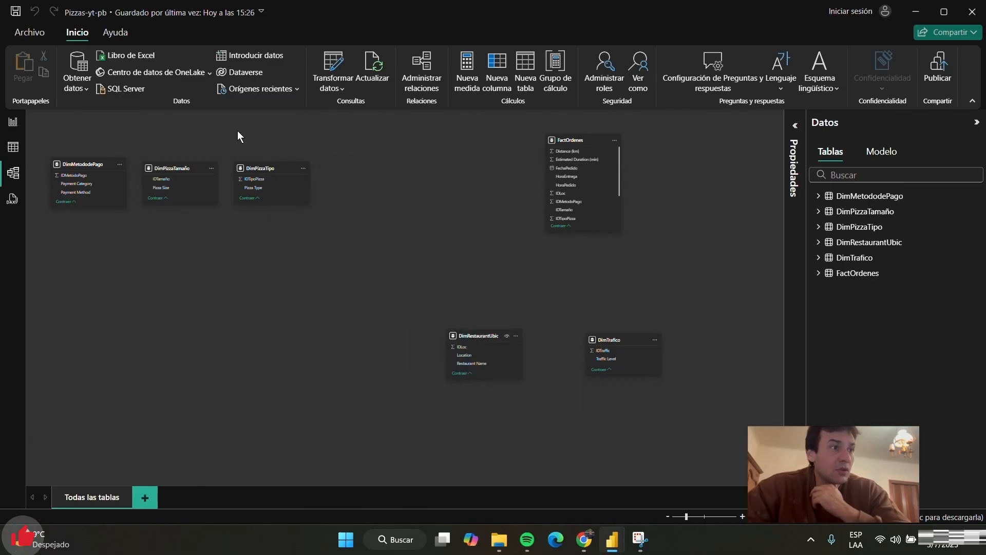
{"action": "left_click_drag", "start_coordinate": [259, 165], "coordinate": [358, 351]}
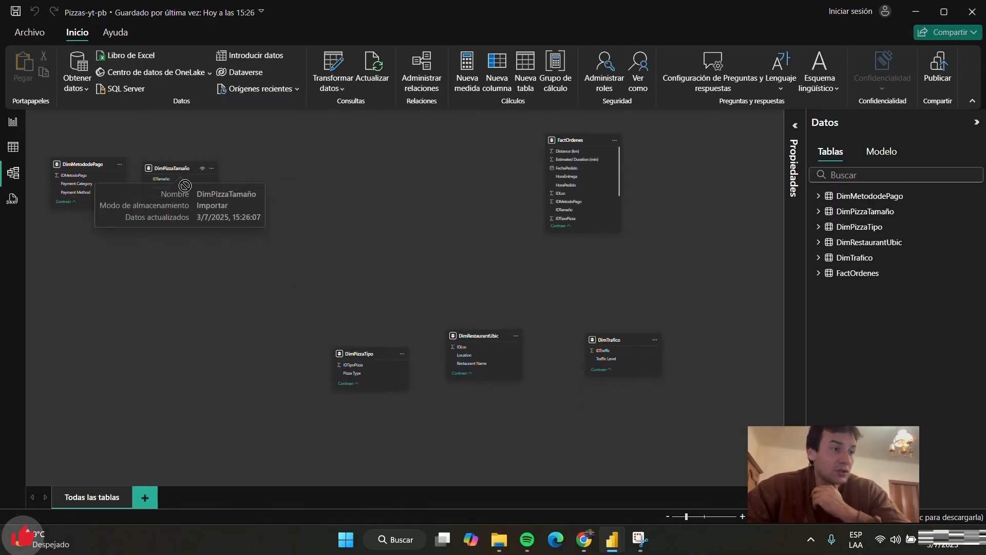
{"action": "left_click_drag", "start_coordinate": [187, 183], "coordinate": [258, 383]}
{"action": "left_click_drag", "start_coordinate": [93, 158], "coordinate": [117, 206]}
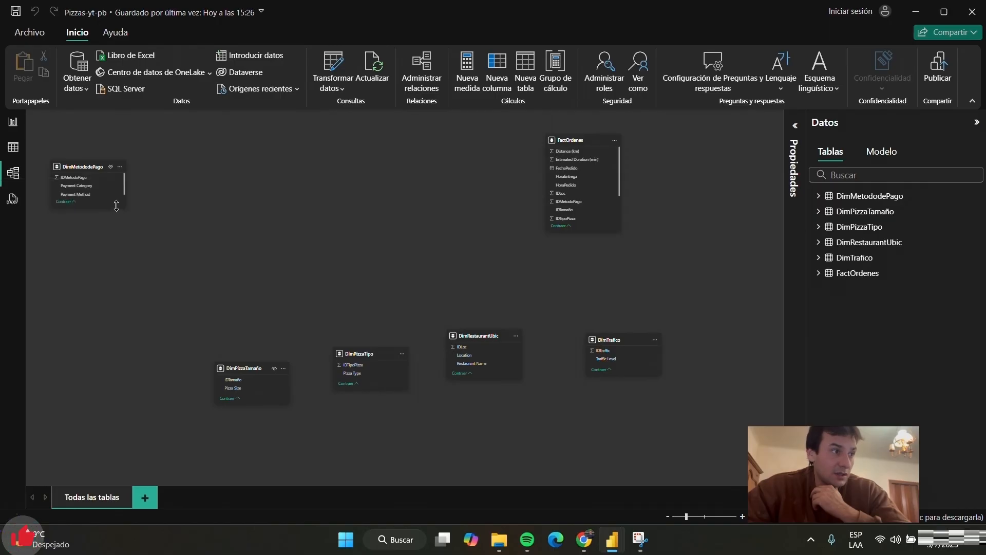
{"action": "left_click_drag", "start_coordinate": [97, 167], "coordinate": [129, 336]}
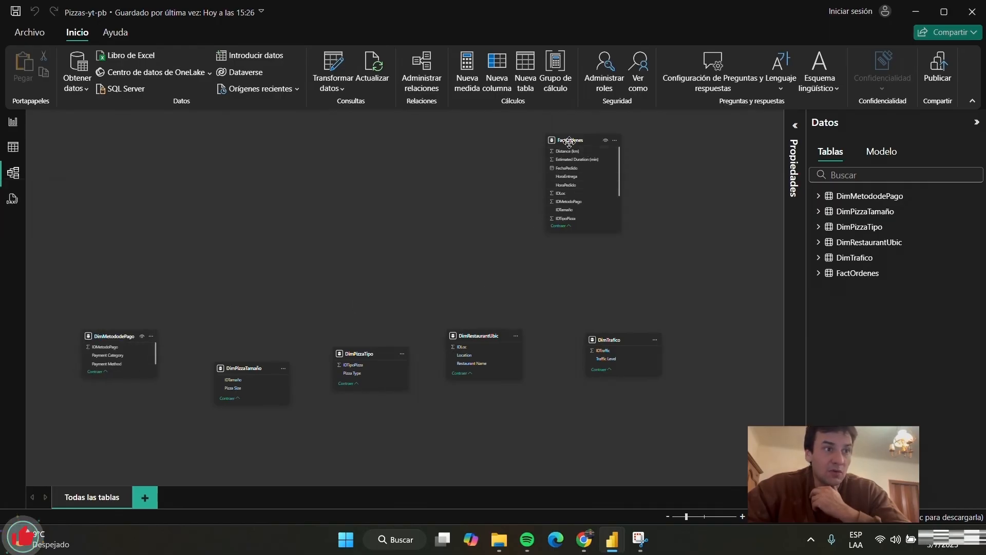
{"action": "left_click_drag", "start_coordinate": [576, 137], "coordinate": [358, 138]}
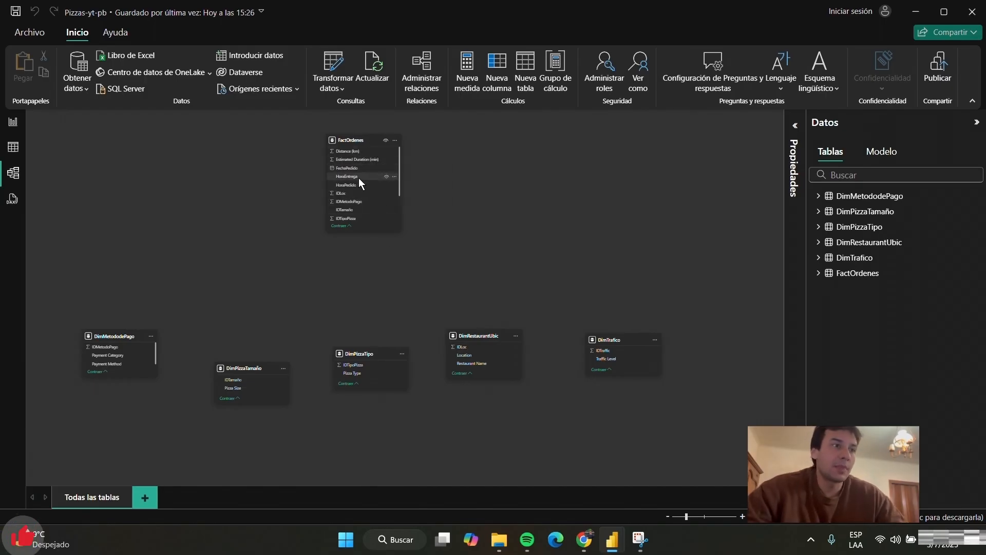
- Move DimPizzaTipo, DimRestaurantUbic, DimPizzaTamaño and DimMetododePago closer to FactOrdenes and fit the DimRestaurantUbic card to its fields
{"action": "scroll", "coordinate": [358, 178], "scroll_direction": "up", "scroll_amount": 3}
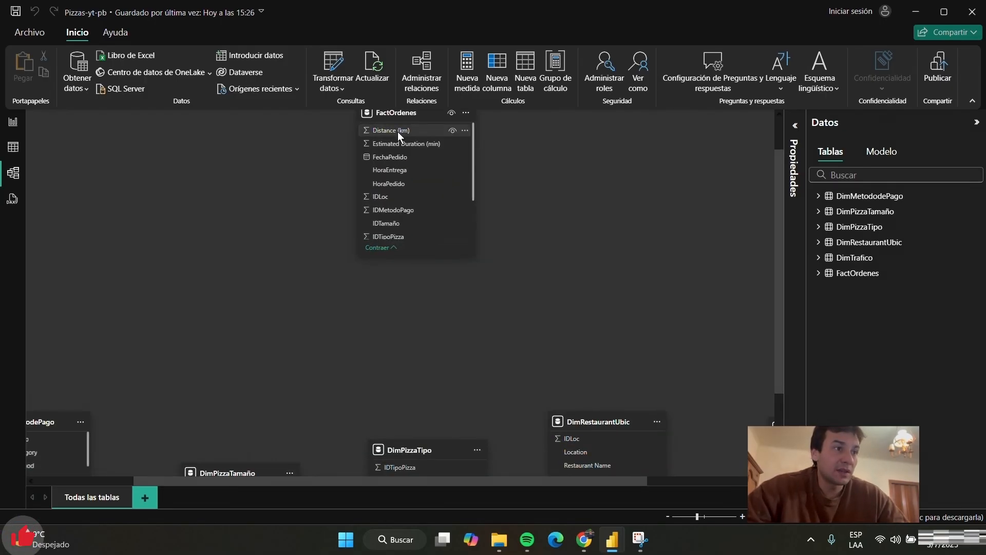
{"action": "scroll", "coordinate": [416, 216], "scroll_direction": "up", "scroll_amount": 2}
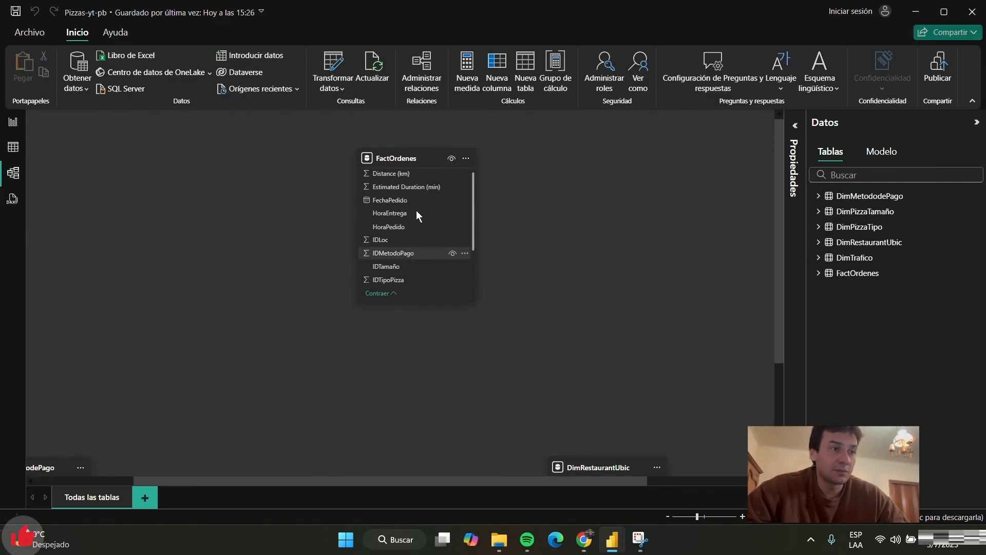
{"action": "scroll", "coordinate": [550, 180], "scroll_direction": "down", "scroll_amount": 5}
{"action": "left_click_drag", "start_coordinate": [431, 334], "coordinate": [429, 209]}
{"action": "left_click_drag", "start_coordinate": [611, 303], "coordinate": [610, 209]}
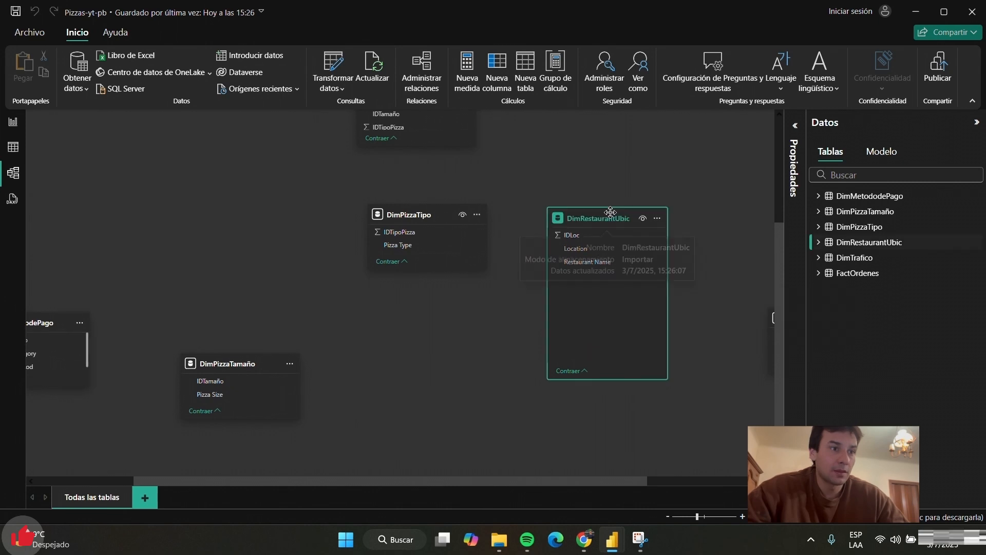
{"action": "left_click_drag", "start_coordinate": [616, 380], "coordinate": [617, 287]}
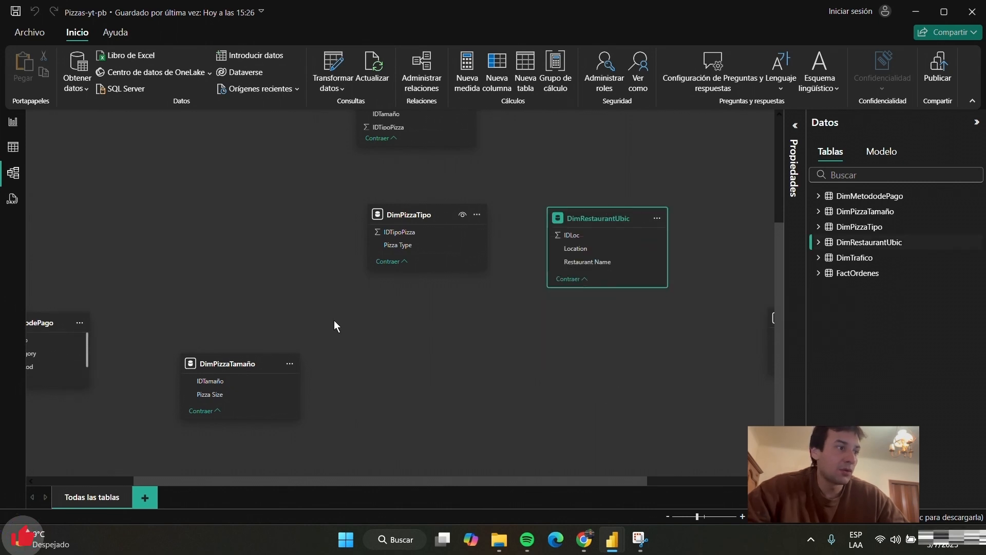
{"action": "left_click_drag", "start_coordinate": [249, 359], "coordinate": [265, 250]}
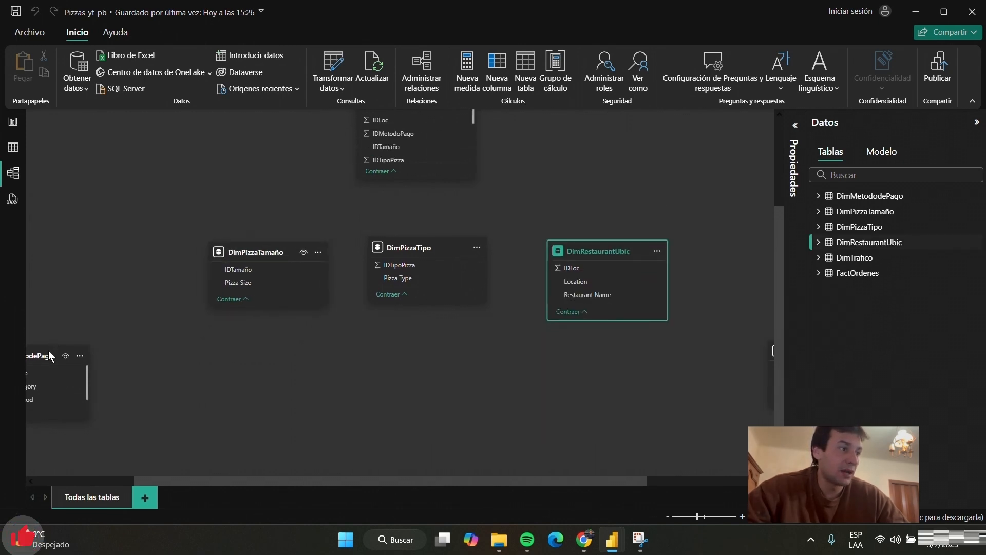
{"action": "left_click_drag", "start_coordinate": [48, 350], "coordinate": [144, 211]}
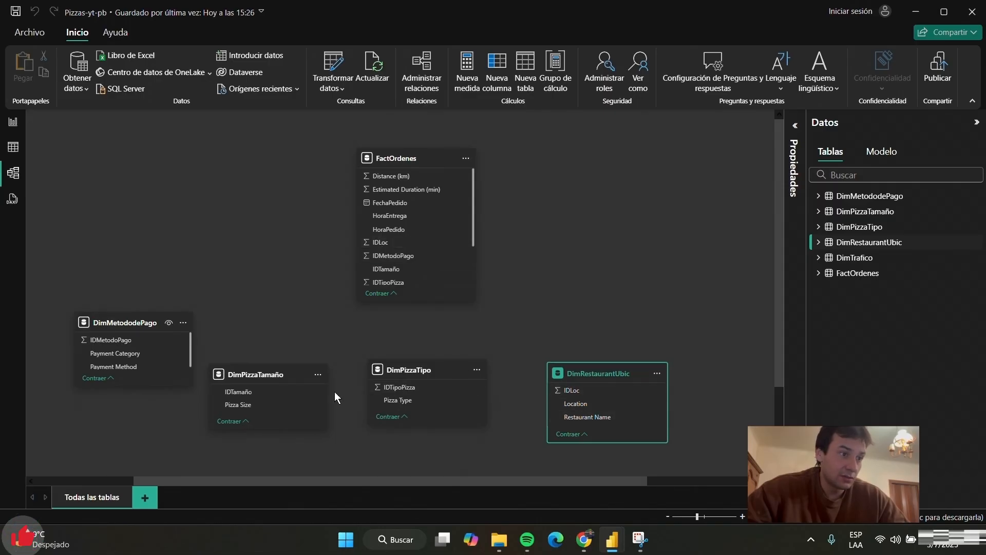
- Create an active one-to-many relationship from DimRestaurantUbic to FactOrdenes on IDLoc, with single cross-filter direction
{"action": "scroll", "coordinate": [729, 342], "scroll_direction": "down", "scroll_amount": 1}
{"action": "scroll", "coordinate": [667, 349], "scroll_direction": "up", "scroll_amount": 1}
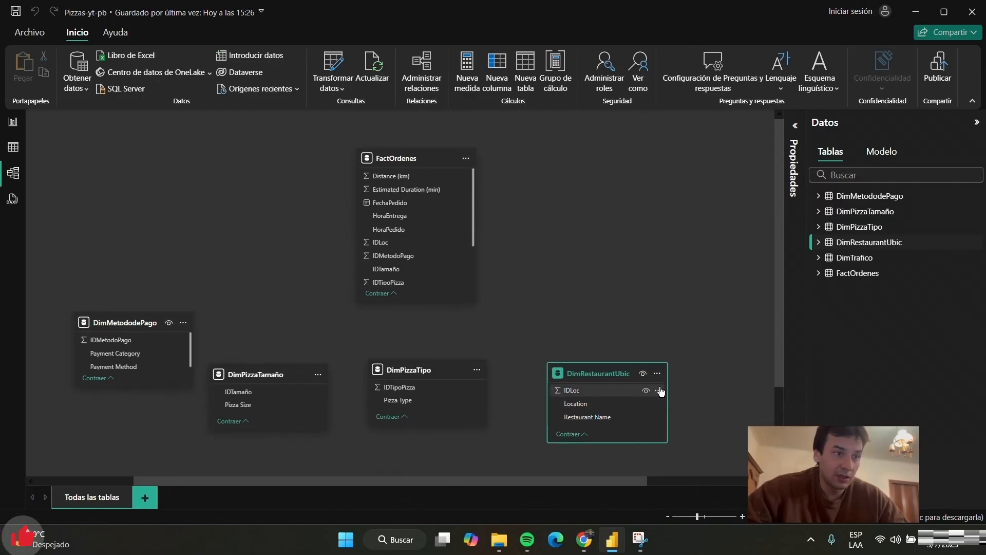
{"action": "left_click_drag", "start_coordinate": [580, 389], "coordinate": [397, 242]}
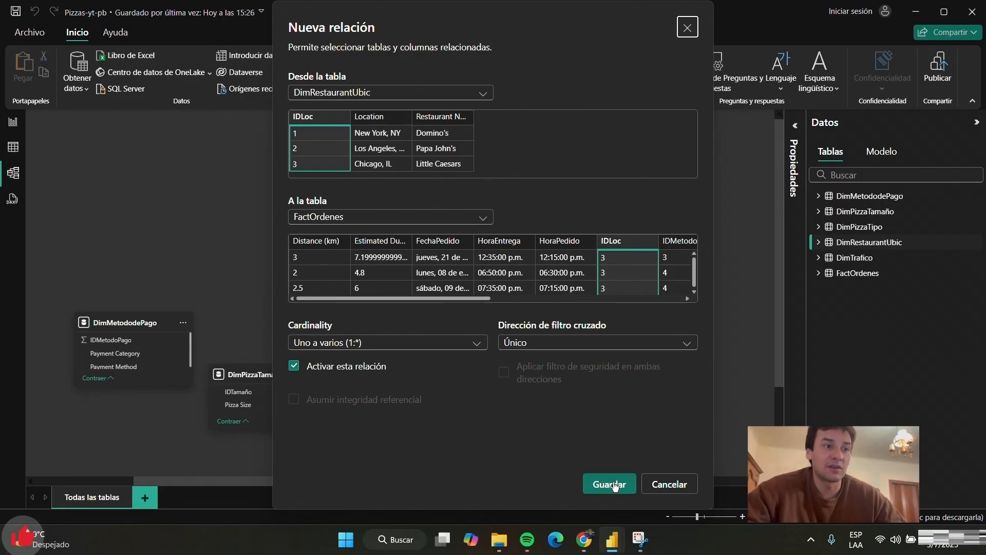
{"action": "left_click", "coordinate": [613, 484]}
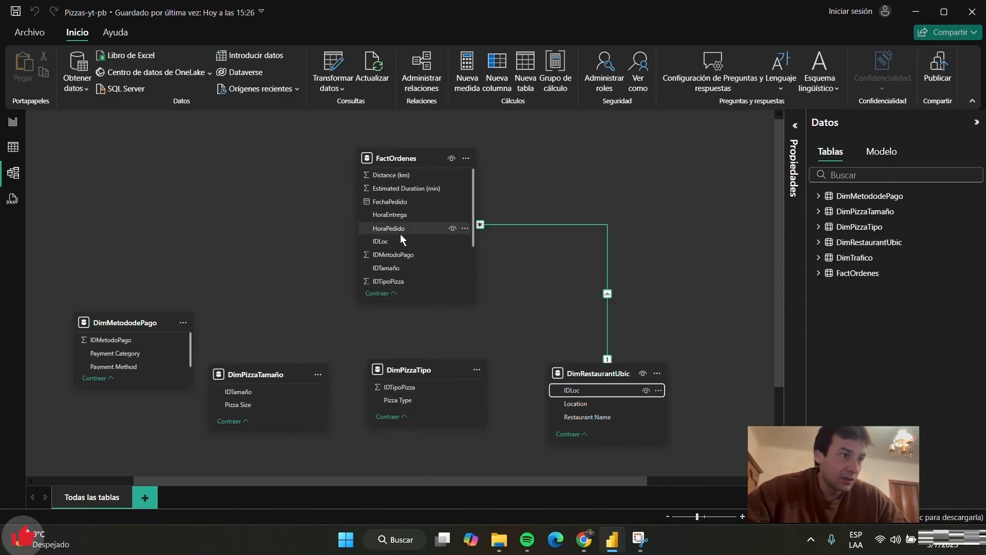
- Relate DimPizzaTipo to FactOrdenes on IDTipoPizza and DimPizzaTamaño to FactOrdenes on IDTamaño, both as one-to-many relationships
{"action": "scroll", "coordinate": [401, 246], "scroll_direction": "down", "scroll_amount": 2}
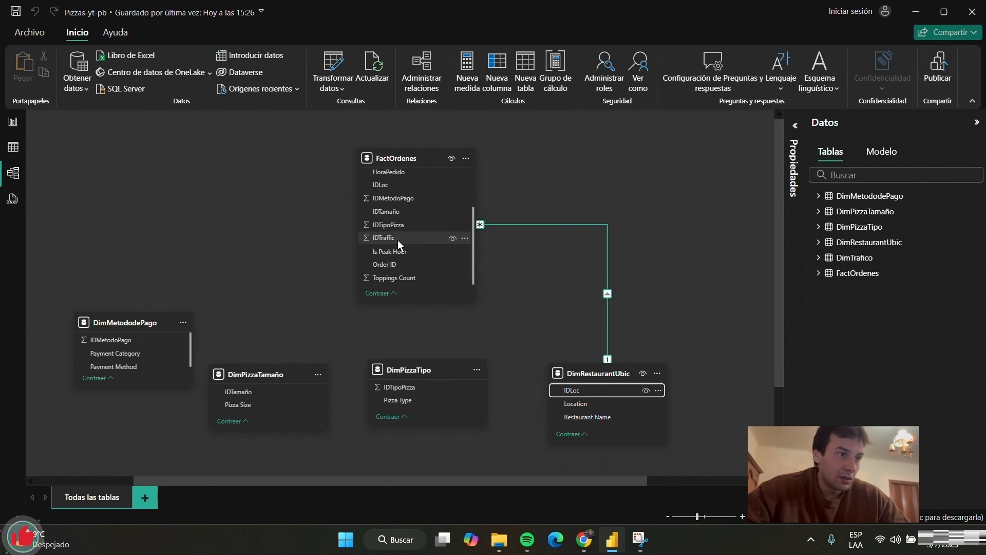
{"action": "left_click_drag", "start_coordinate": [415, 389], "coordinate": [388, 223]}
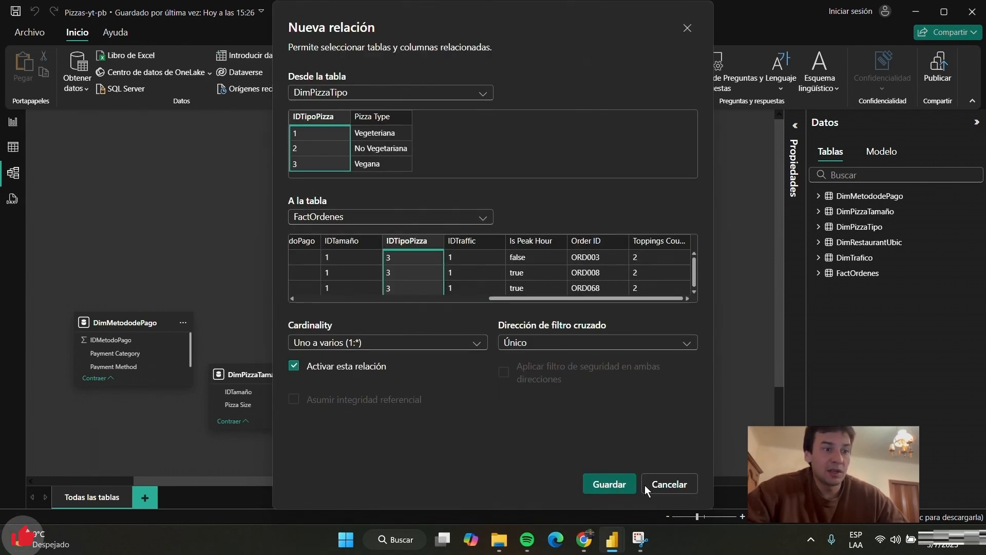
{"action": "left_click", "coordinate": [610, 484]}
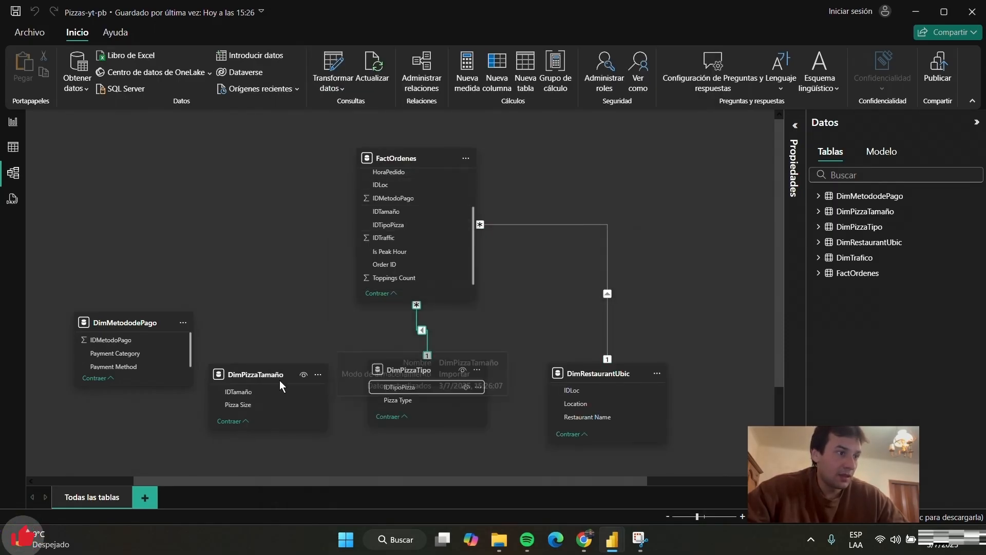
{"action": "left_click_drag", "start_coordinate": [281, 388], "coordinate": [377, 211]}
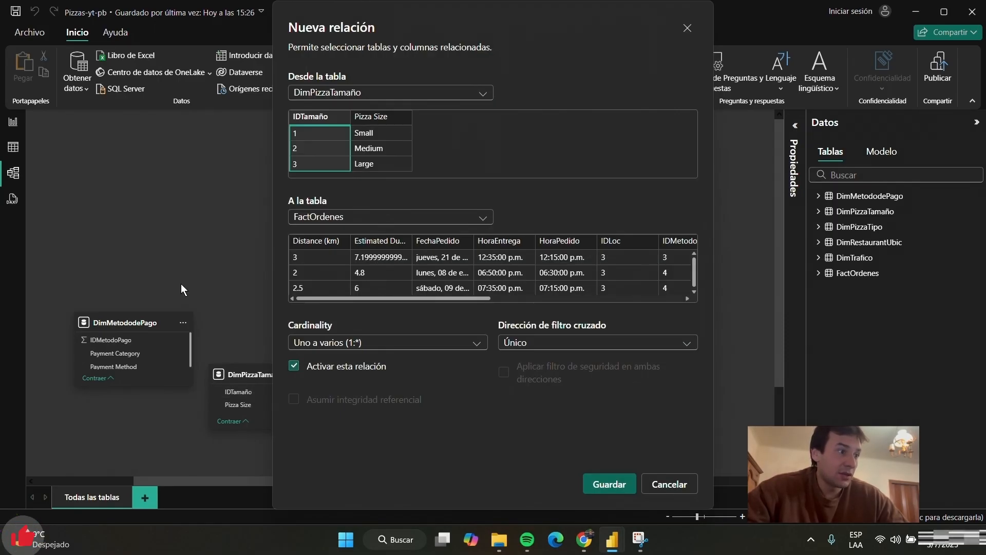
{"action": "left_click", "coordinate": [596, 482]}
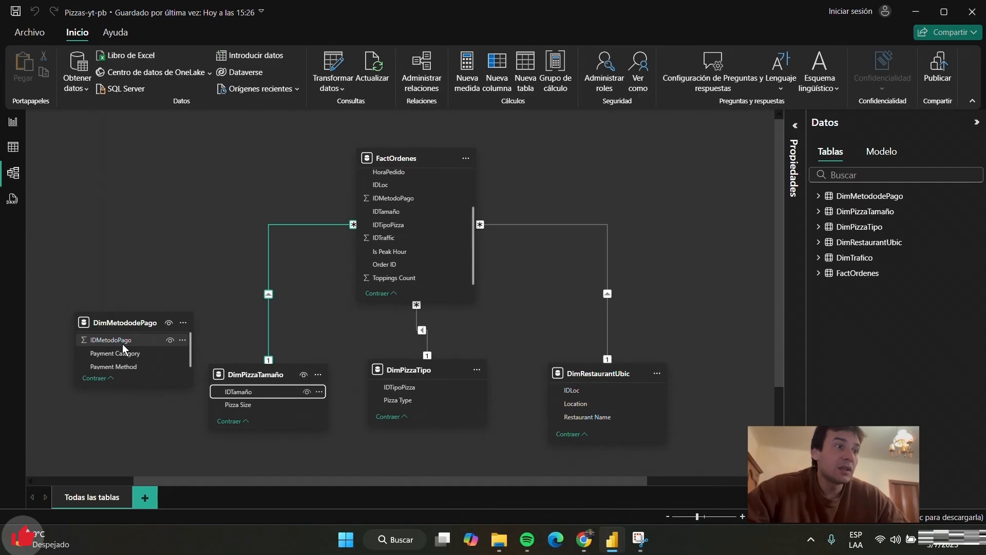
- Create an active one-to-many relationship from DimMetododePago to FactOrdenes on IDMetodoPago, with single cross-filter direction
{"action": "scroll", "coordinate": [419, 228], "scroll_direction": "up", "scroll_amount": 2}
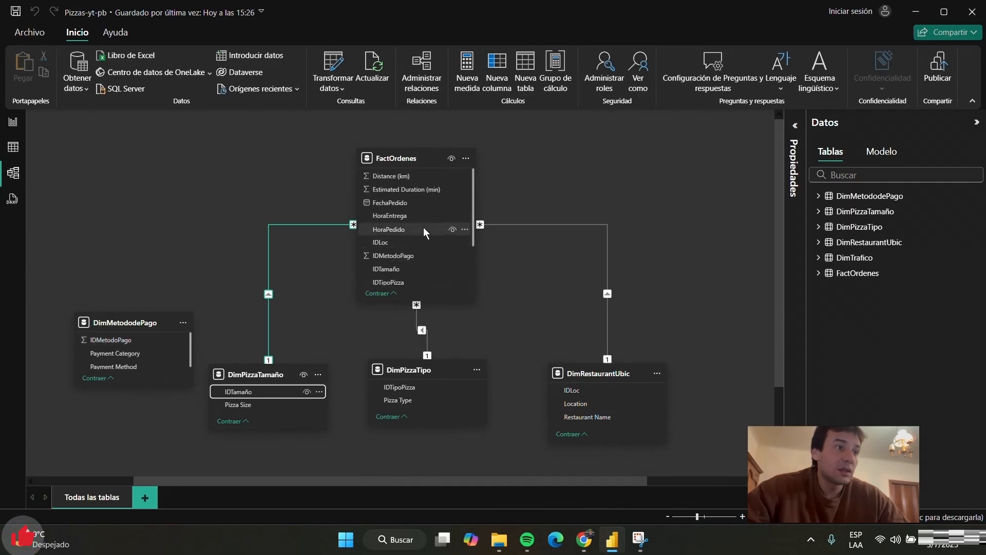
{"action": "scroll", "coordinate": [423, 229], "scroll_direction": "down", "scroll_amount": 3}
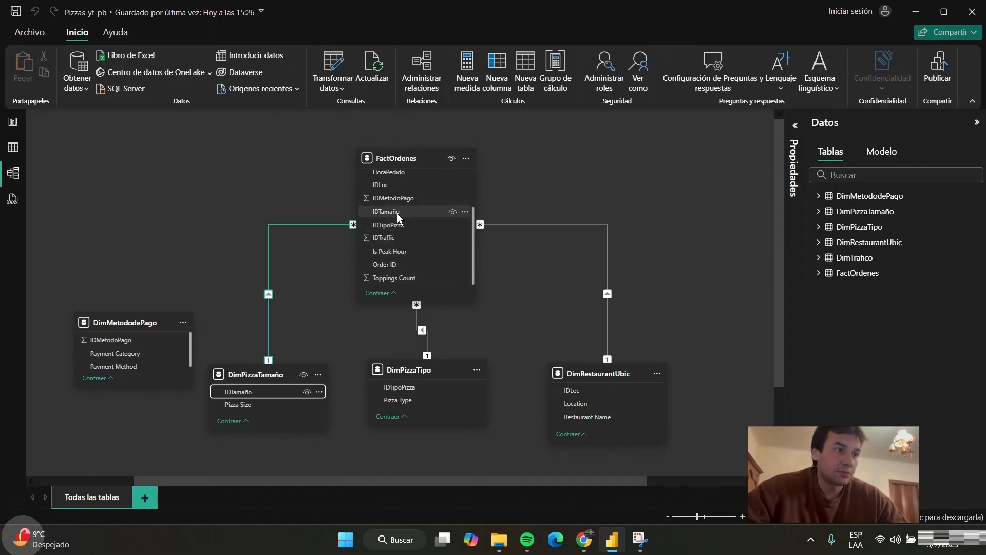
{"action": "scroll", "coordinate": [400, 258], "scroll_direction": "up", "scroll_amount": 3}
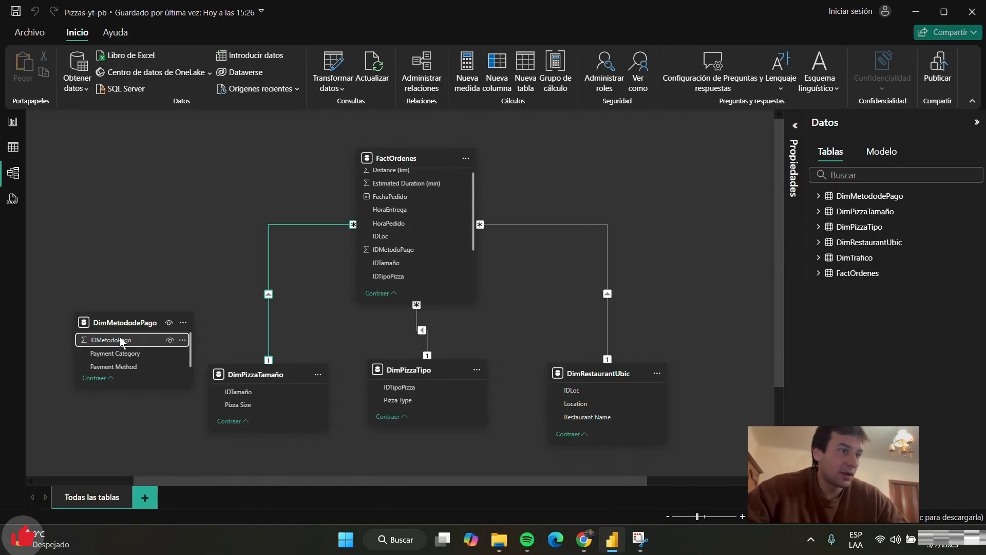
{"action": "left_click_drag", "start_coordinate": [121, 339], "coordinate": [389, 245]}
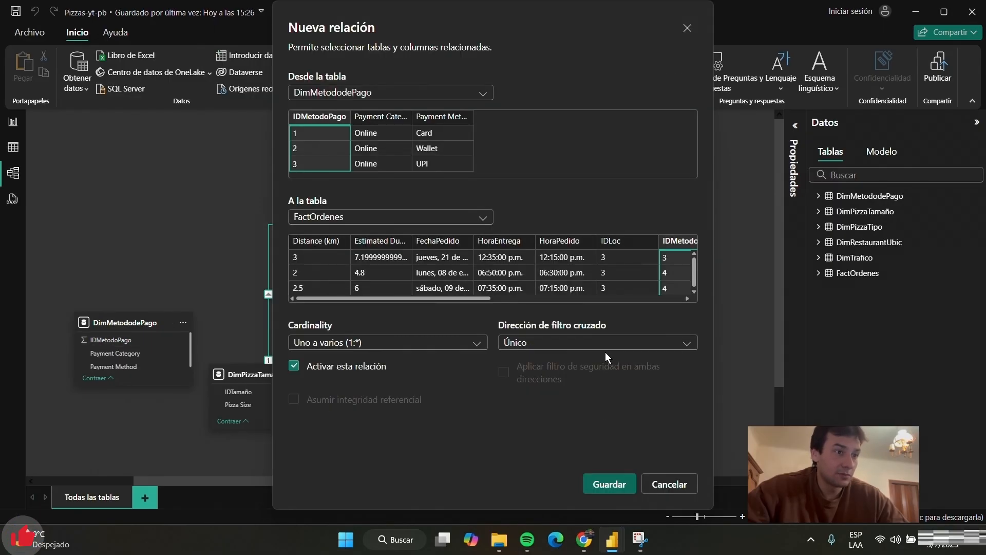
{"action": "left_click", "coordinate": [627, 480]}
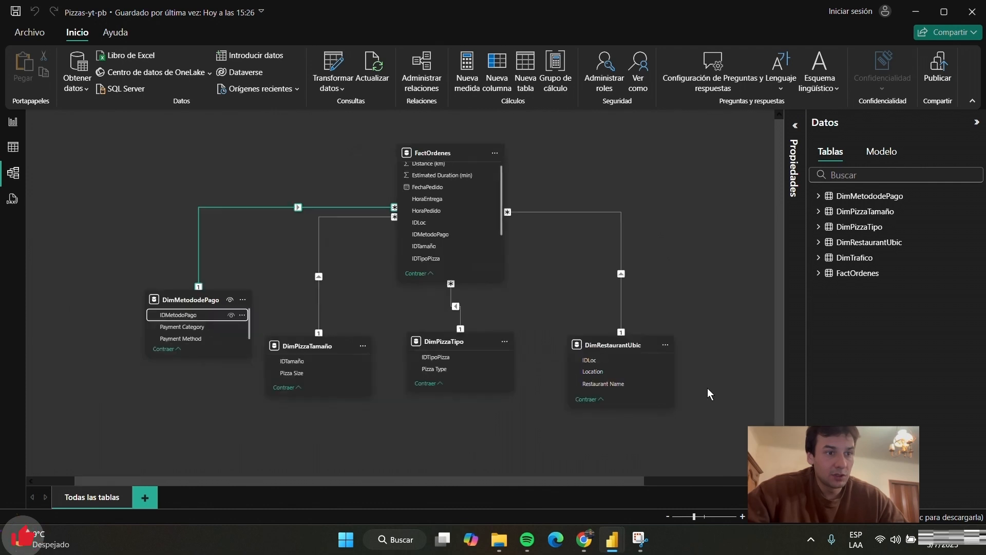
- Create an active one-to-many relationship from DimTrafico to FactOrdenes on IDTraffic, with single cross-filter direction
{"action": "left_click_drag", "start_coordinate": [621, 338], "coordinate": [564, 212]}
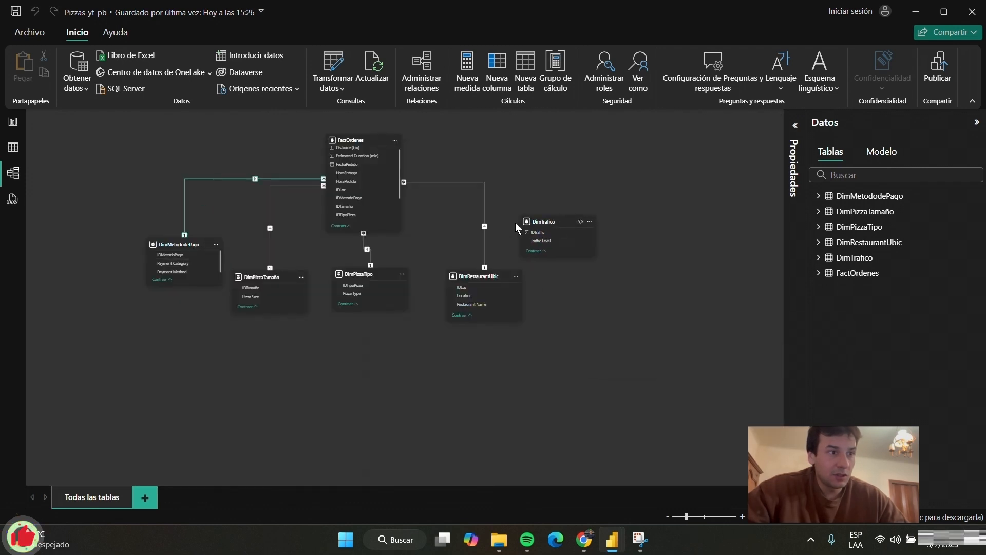
{"action": "scroll", "coordinate": [468, 231], "scroll_direction": "up", "scroll_amount": 2}
{"action": "scroll", "coordinate": [486, 250], "scroll_direction": "down", "scroll_amount": 2}
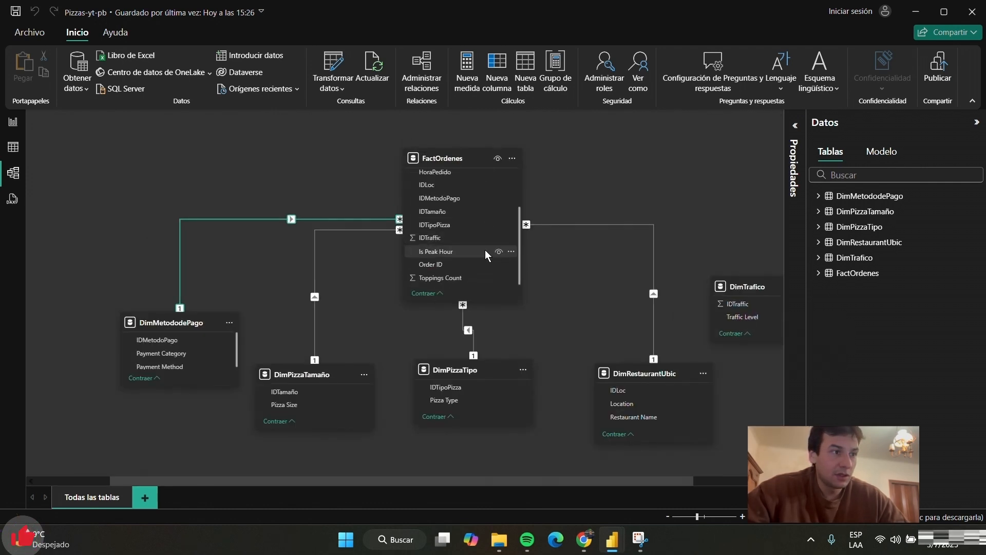
{"action": "scroll", "coordinate": [483, 255], "scroll_direction": "up", "scroll_amount": 2}
{"action": "scroll", "coordinate": [464, 240], "scroll_direction": "down", "scroll_amount": 2}
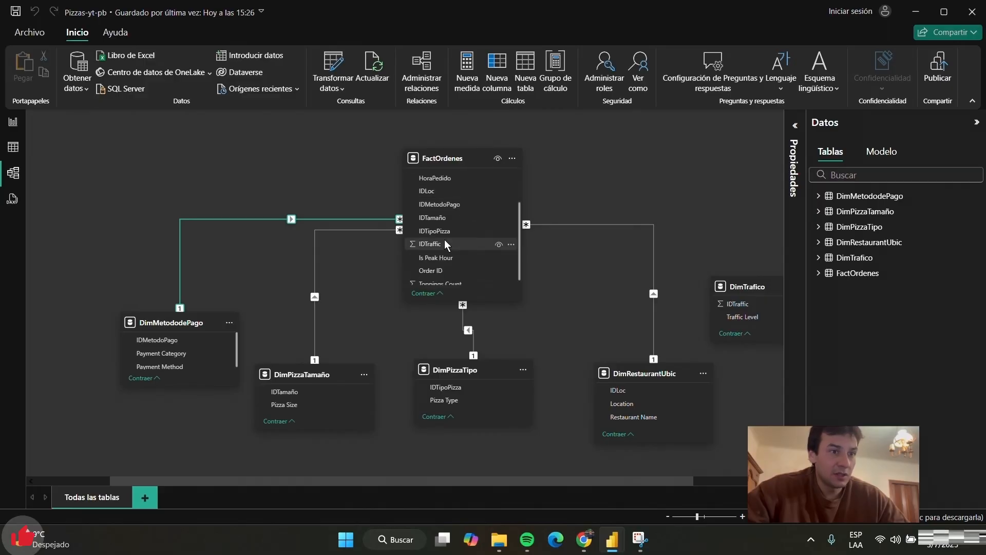
{"action": "mouse_move", "coordinate": [444, 242]}
{"action": "left_mouse_down"}
{"action": "mouse_move", "coordinate": [741, 306]}
{"action": "mouse_move", "coordinate": [444, 240]}
{"action": "left_mouse_up"}
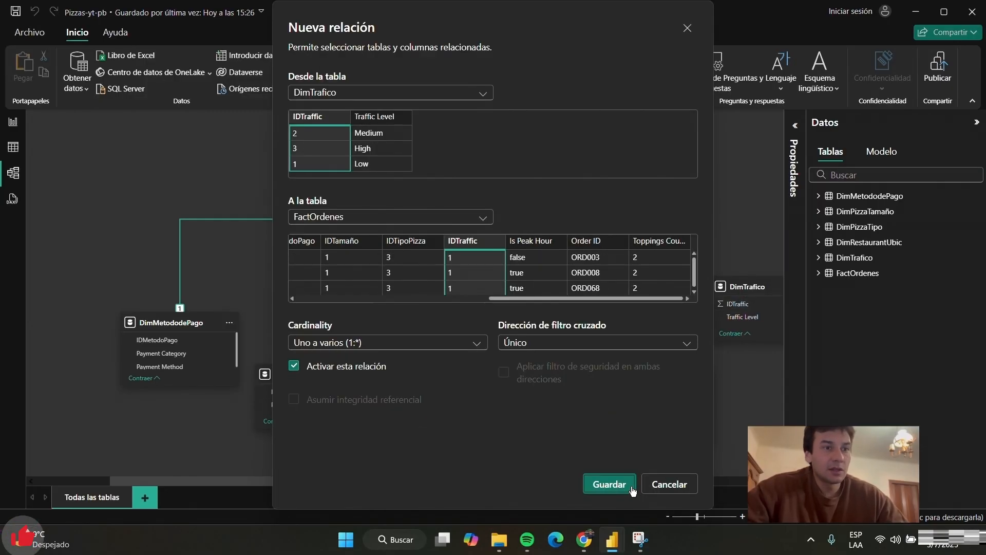
{"action": "left_click", "coordinate": [626, 484]}
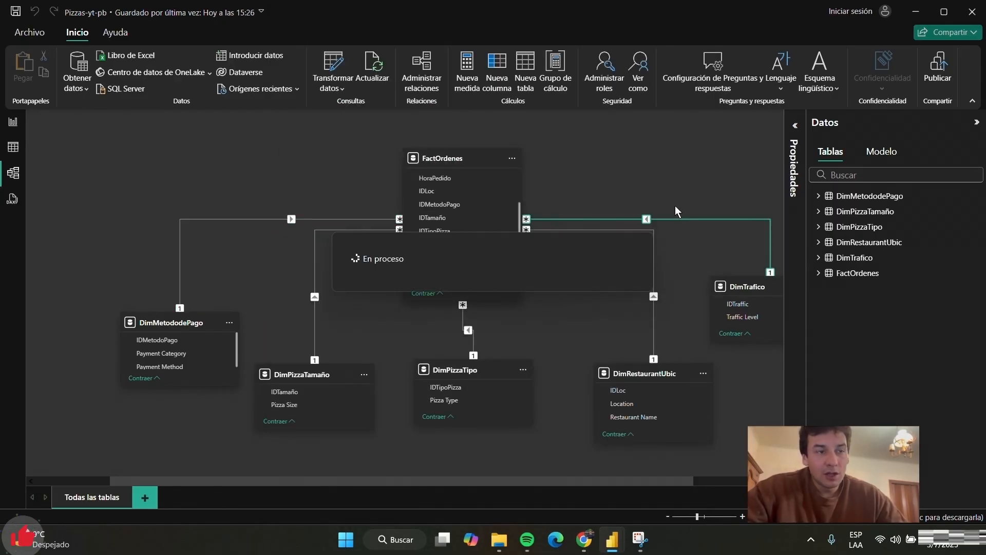
{"action": "scroll", "coordinate": [649, 139], "scroll_direction": "down", "scroll_amount": 1}
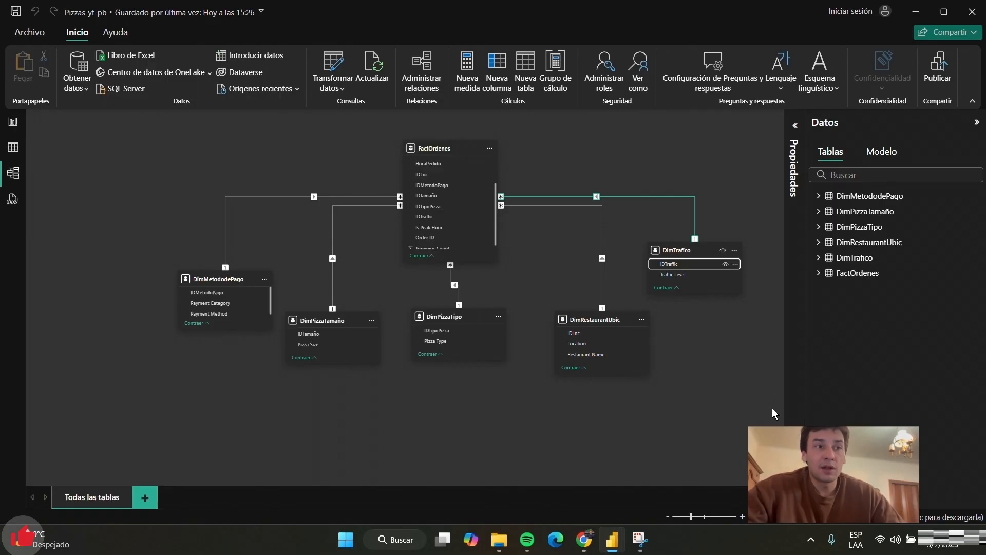
{"action": "left_click", "coordinate": [740, 200]}
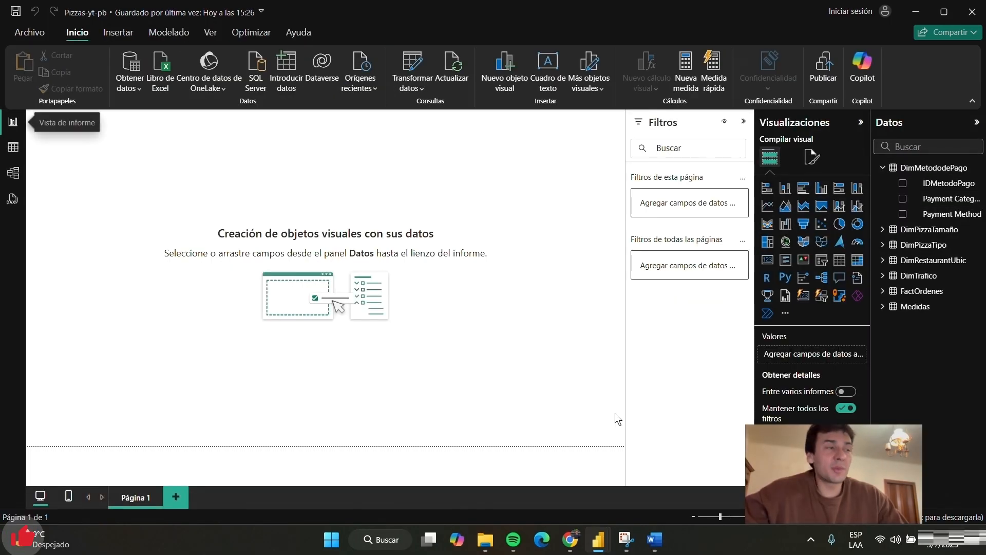
- Start a new calculated table in the table view and paste the dimCalendario DAX code, based on FactOrdenes[FechaPedido], as its formula
{"action": "left_click", "coordinate": [14, 154]}
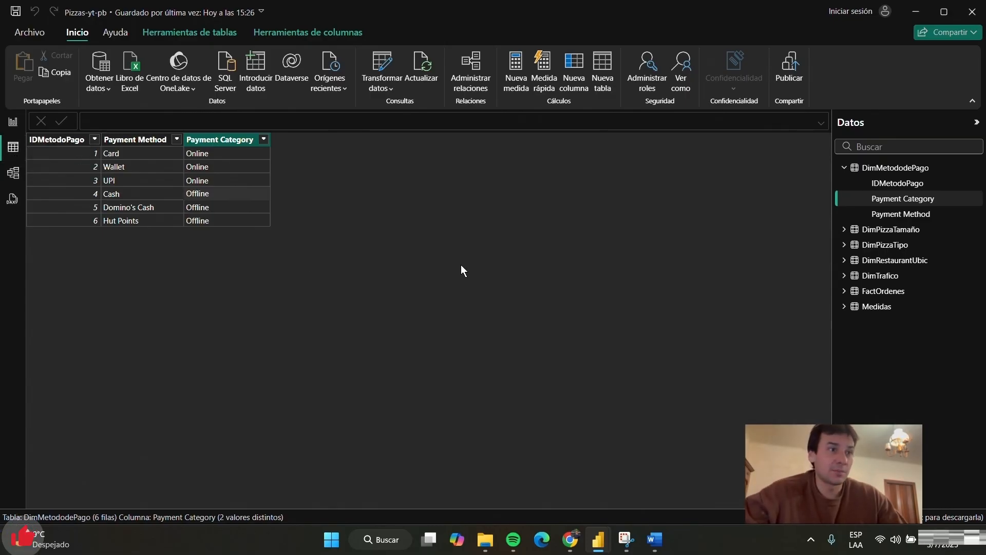
{"action": "left_click", "coordinate": [602, 69]}
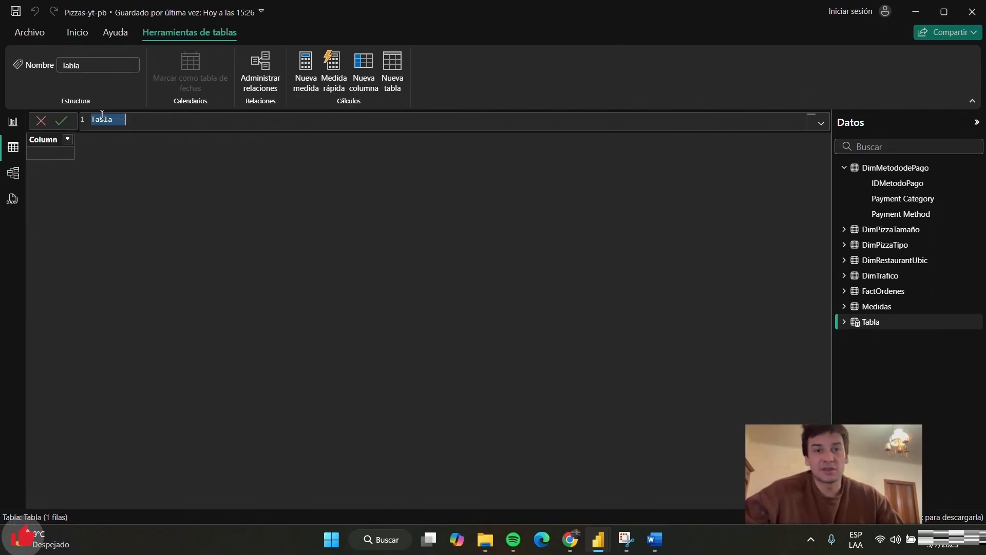
{"action": "key", "text": "ctrl+v"}
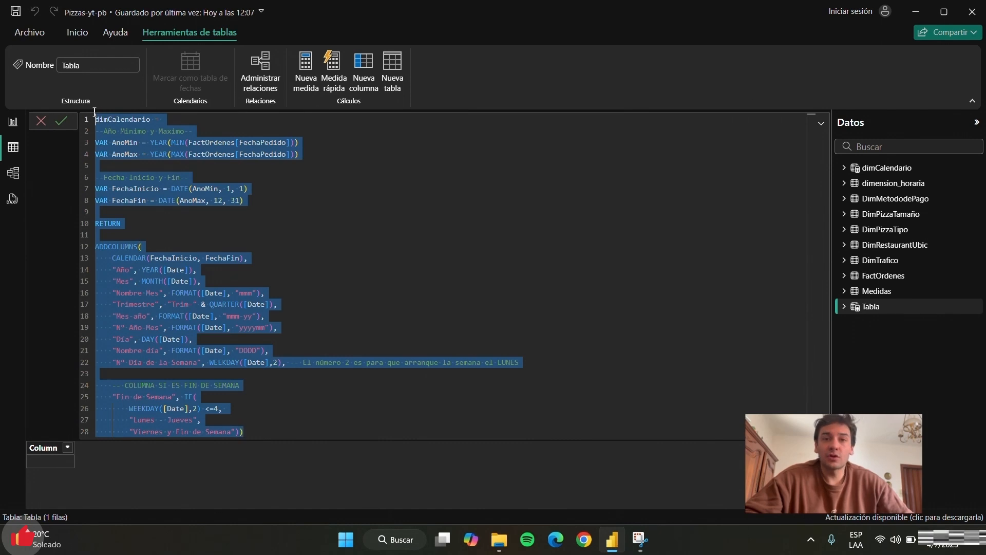
- Examine the dimCalendario formula, including its table name, comments, AnoMin and AnoMax variables, start and end dates, and ADDCOLUMNS block
{"action": "left_click", "coordinate": [382, 196]}
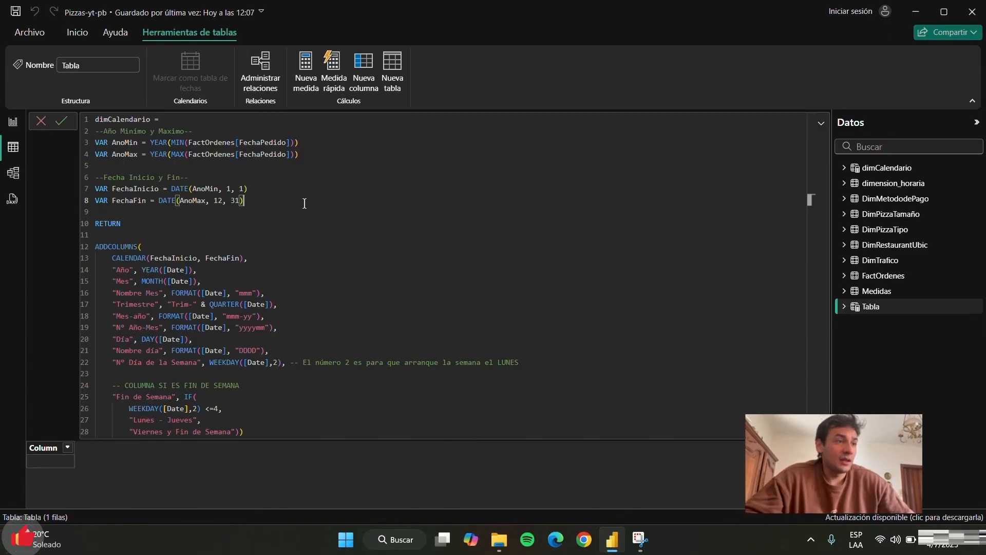
{"action": "left_click_drag", "start_coordinate": [244, 431], "coordinate": [96, 127]}
{"action": "left_click", "coordinate": [101, 119]}
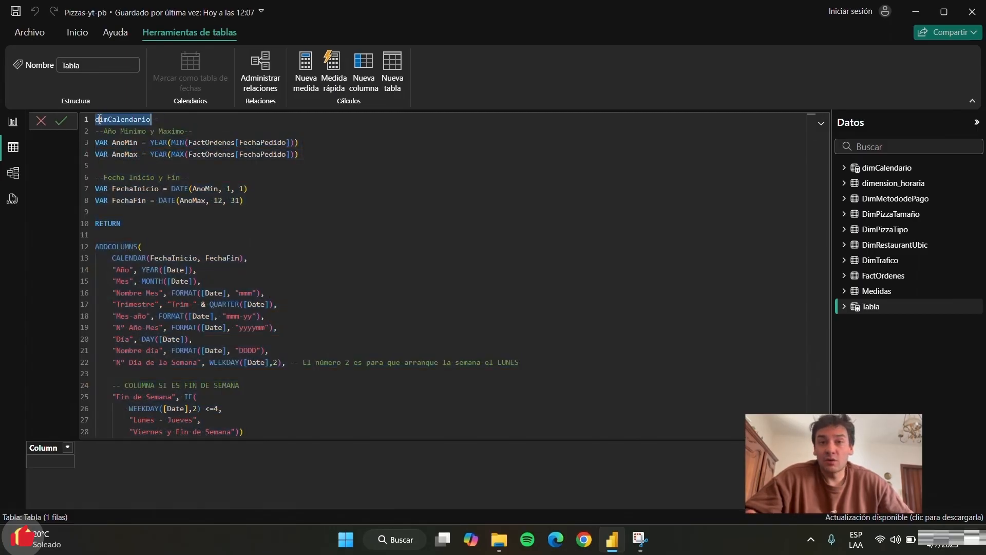
{"action": "left_click", "coordinate": [121, 142]}
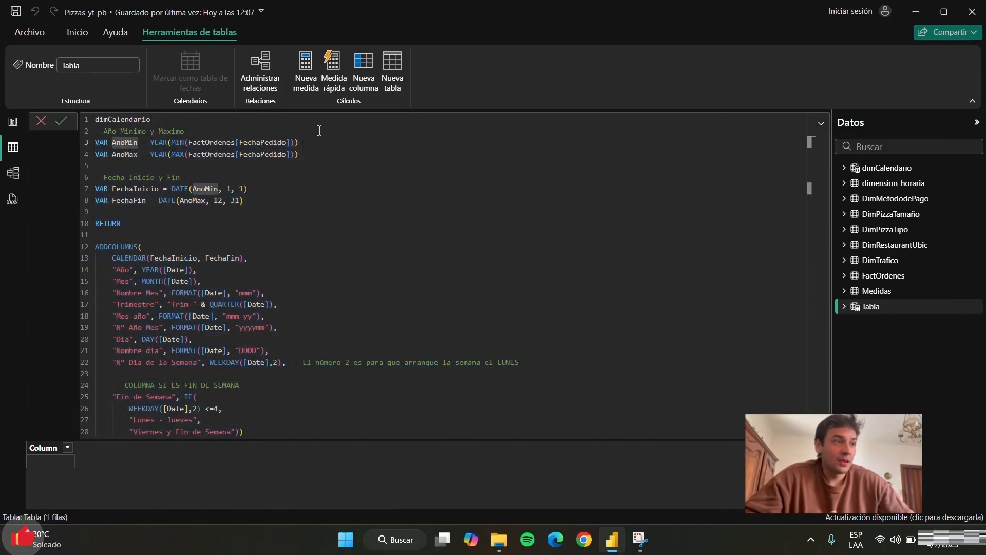
{"action": "left_click", "coordinate": [319, 131]}
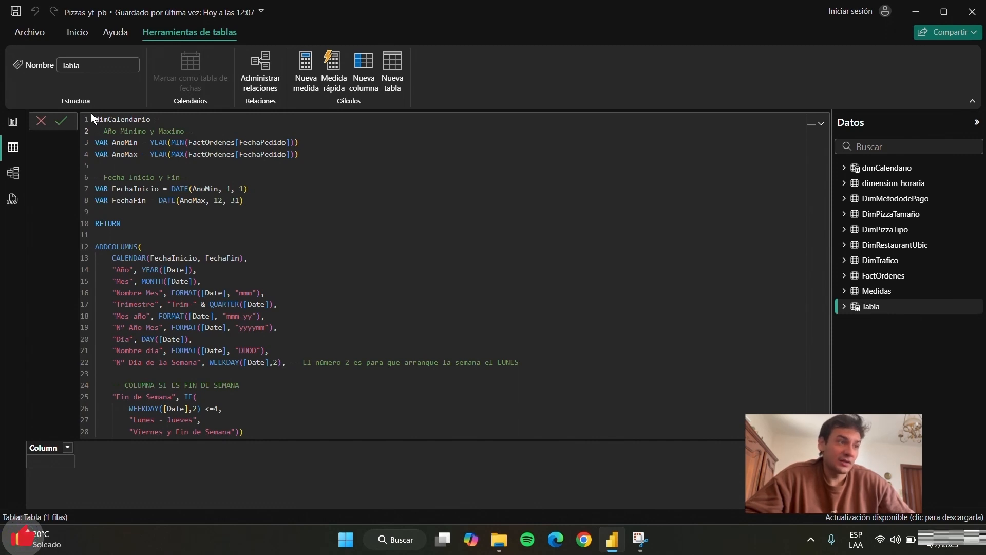
{"action": "left_click_drag", "start_coordinate": [94, 120], "coordinate": [238, 442]}
{"action": "left_click", "coordinate": [233, 335]}
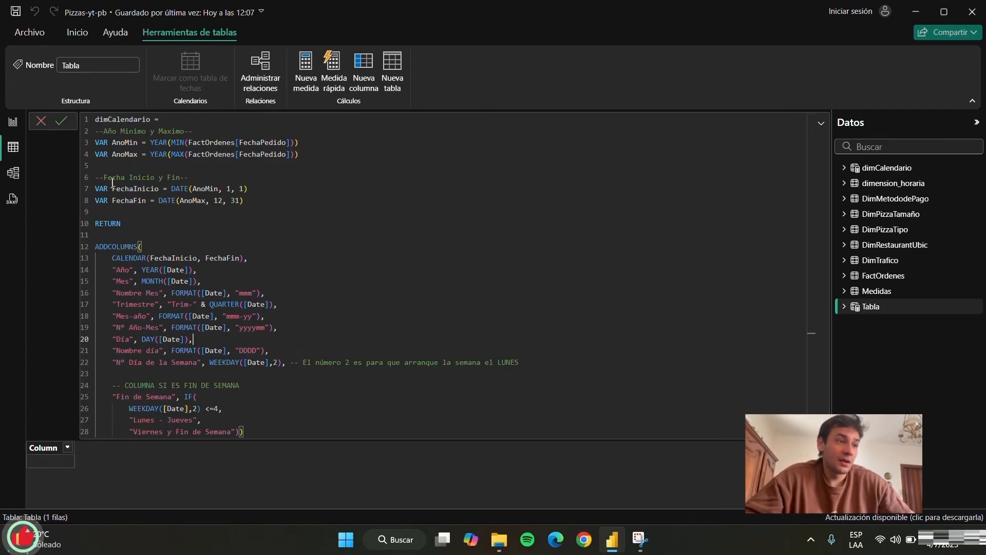
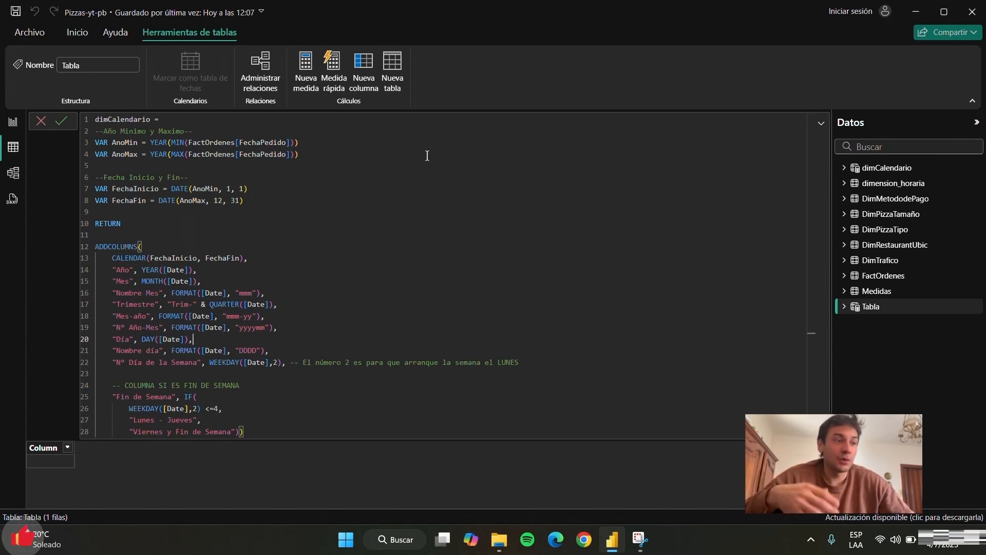
{"action": "left_click_drag", "start_coordinate": [96, 132], "coordinate": [144, 176]}
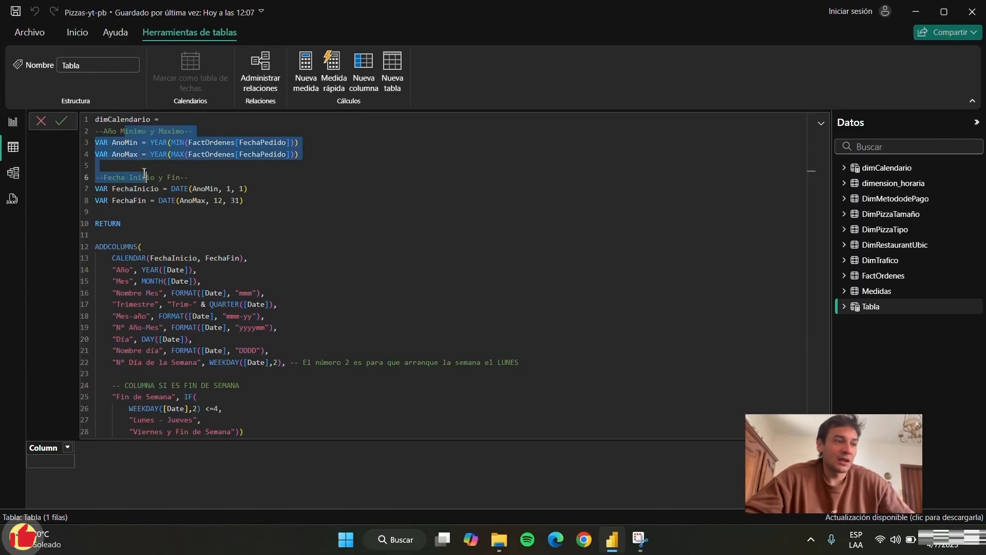
{"action": "left_click", "coordinate": [112, 143]}
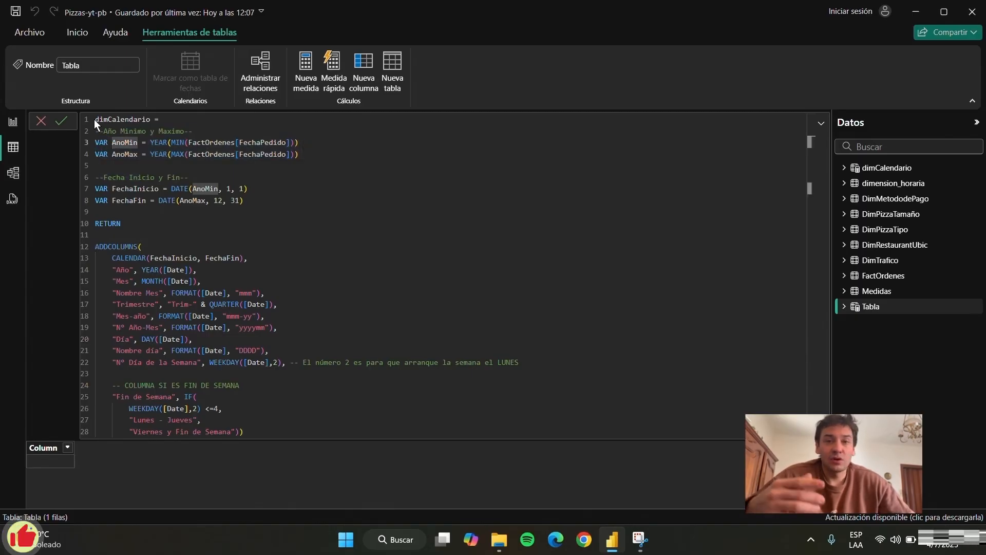
{"action": "left_click", "coordinate": [95, 120]}
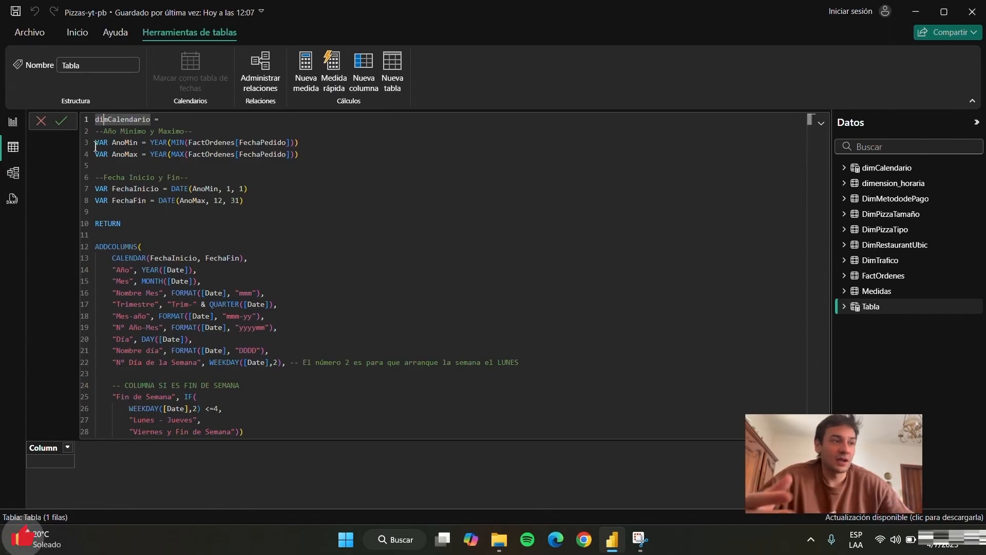
{"action": "left_click", "coordinate": [96, 146]}
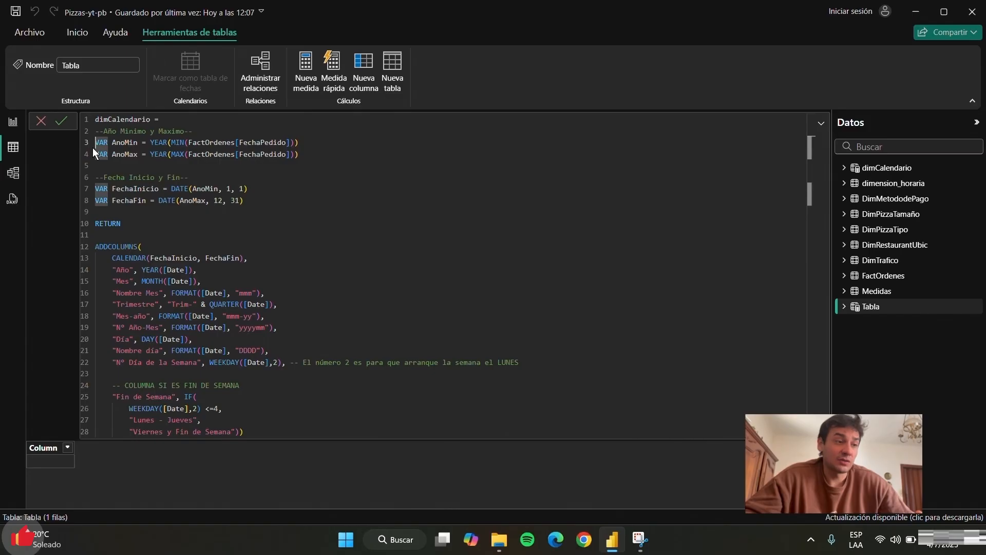
{"action": "triple_click", "coordinate": [116, 133]}
{"action": "left_click", "coordinate": [117, 133]}
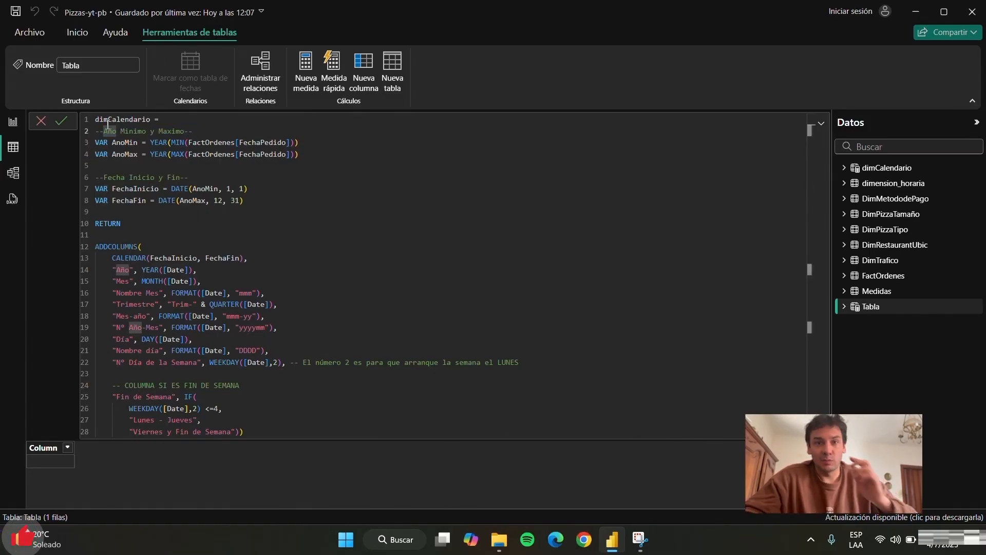
{"action": "double_click", "coordinate": [122, 120]}
{"action": "left_click", "coordinate": [221, 126]}
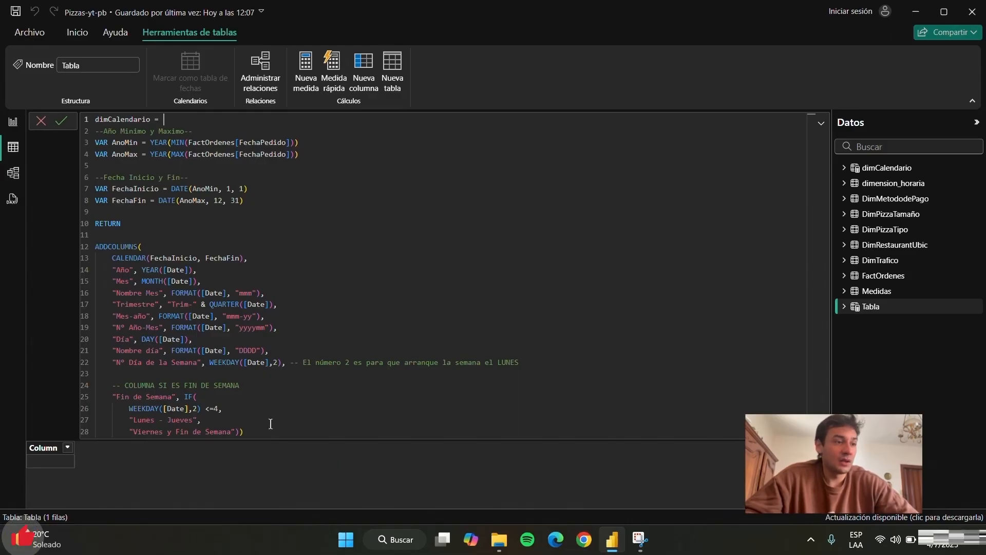
- Review the full dimCalendario formula and how AnoMin and AnoMax take the year from the minimum and maximum FactOrdenes[FechaPedido]
{"action": "left_click_drag", "start_coordinate": [98, 431], "coordinate": [95, 119]}
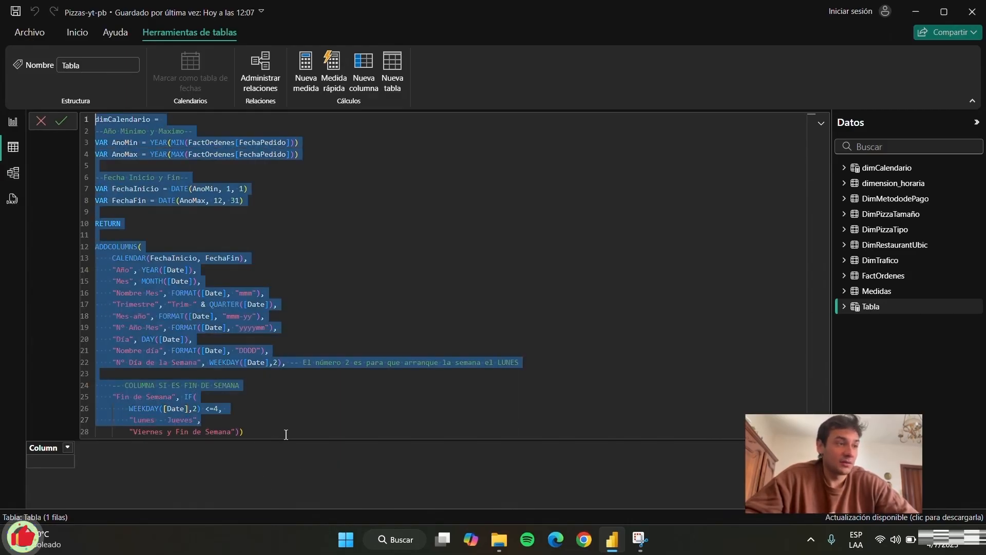
{"action": "left_click", "coordinate": [284, 433]}
{"action": "left_click_drag", "start_coordinate": [284, 433], "coordinate": [97, 123]}
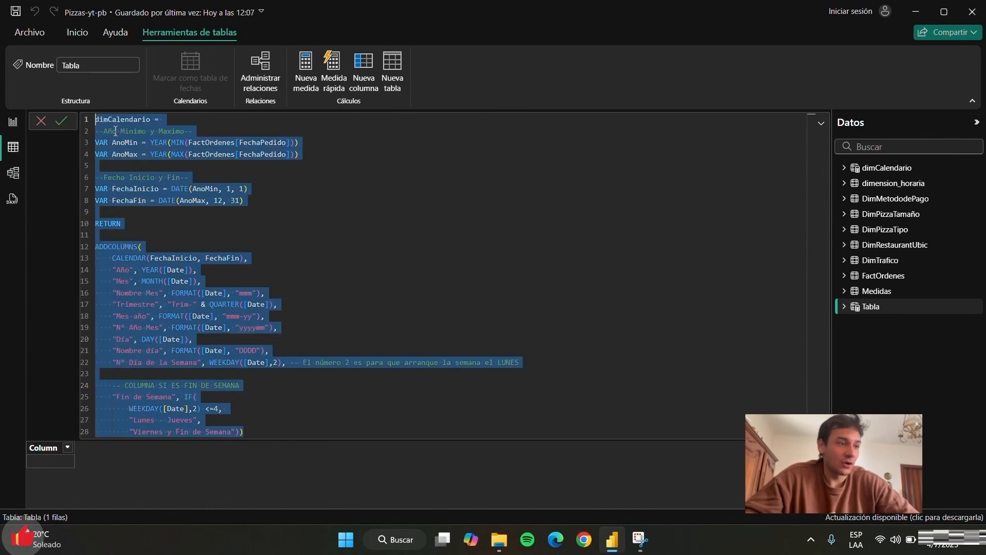
{"action": "left_click", "coordinate": [218, 134]}
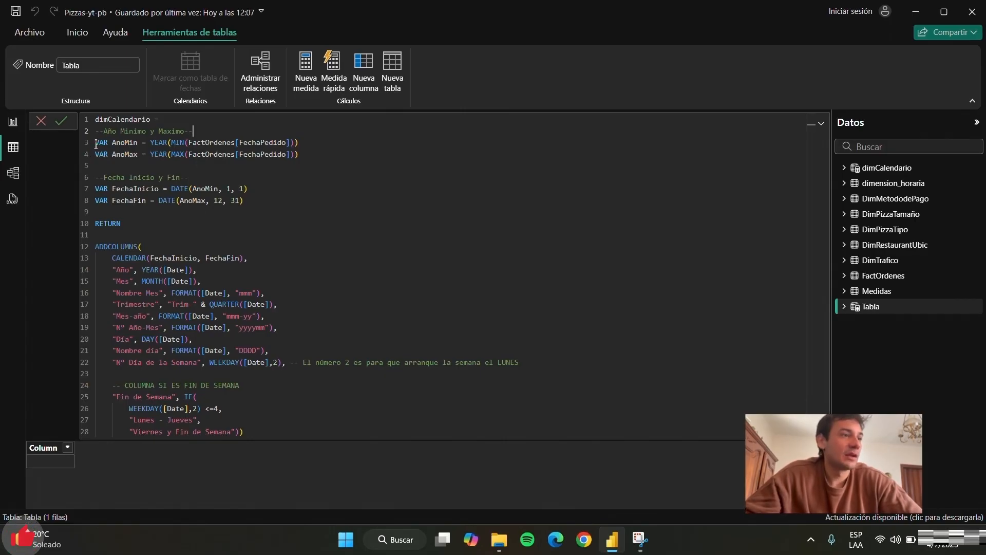
{"action": "left_click_drag", "start_coordinate": [99, 131], "coordinate": [299, 154]}
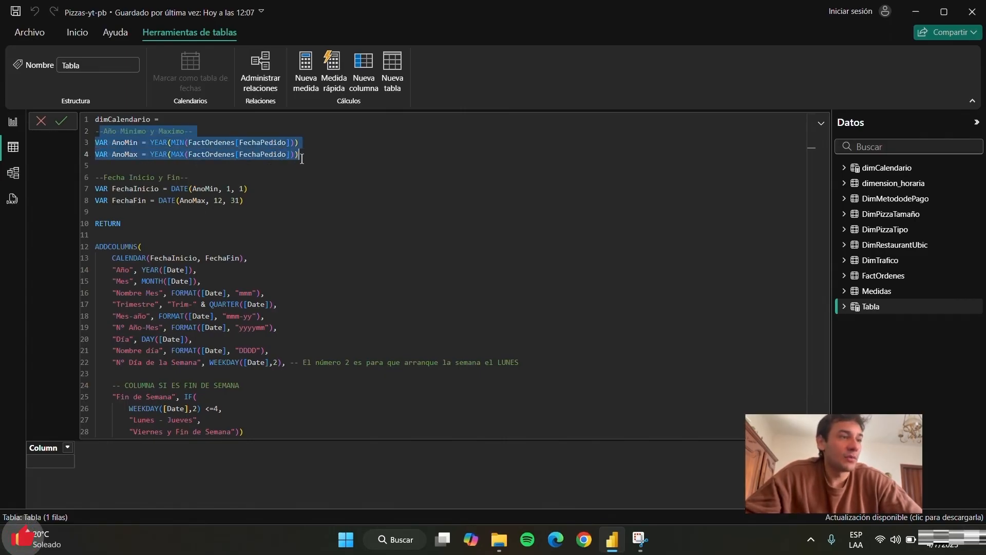
{"action": "double_click", "coordinate": [122, 143]}
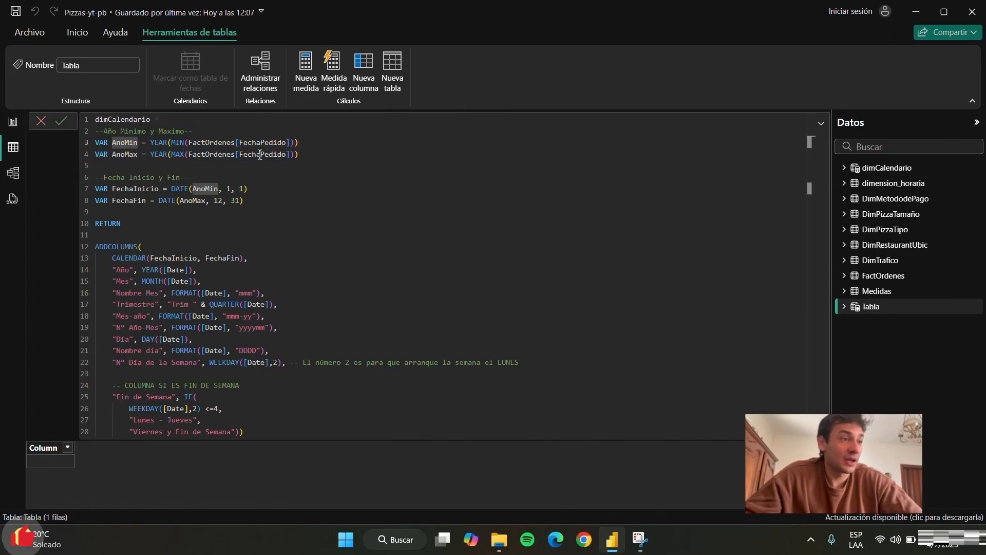
{"action": "left_click_drag", "start_coordinate": [172, 143], "coordinate": [297, 143]}
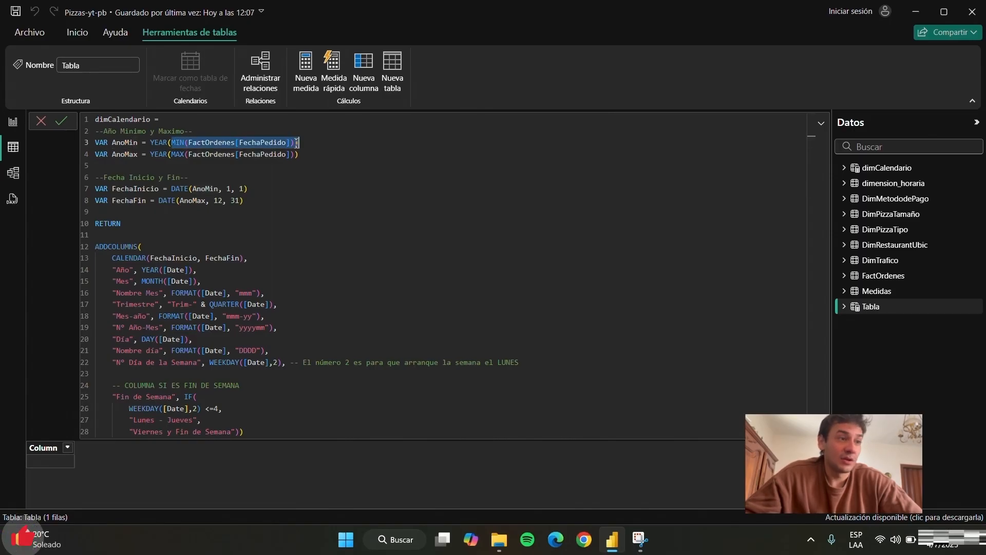
{"action": "left_click", "coordinate": [153, 174]}
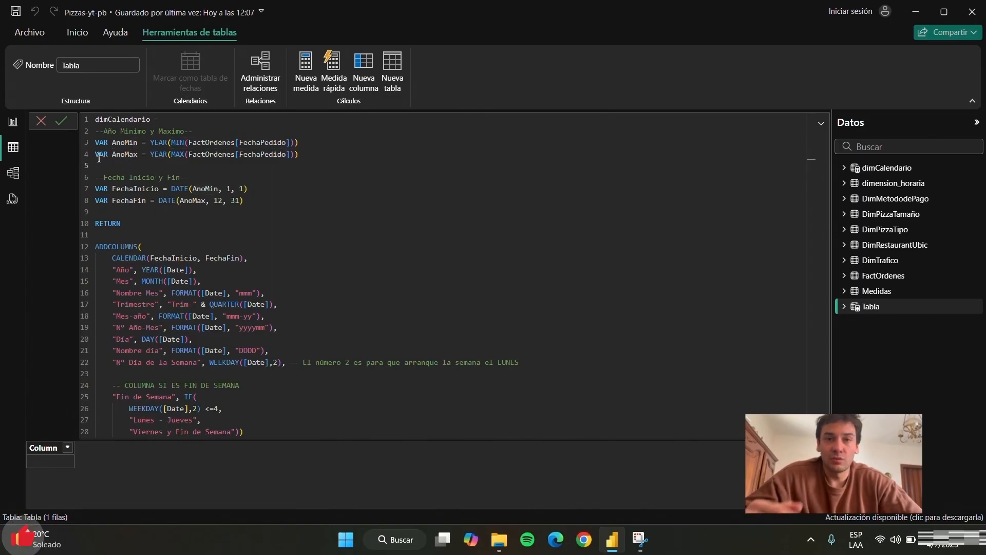
{"action": "left_click_drag", "start_coordinate": [112, 154], "coordinate": [164, 154]}
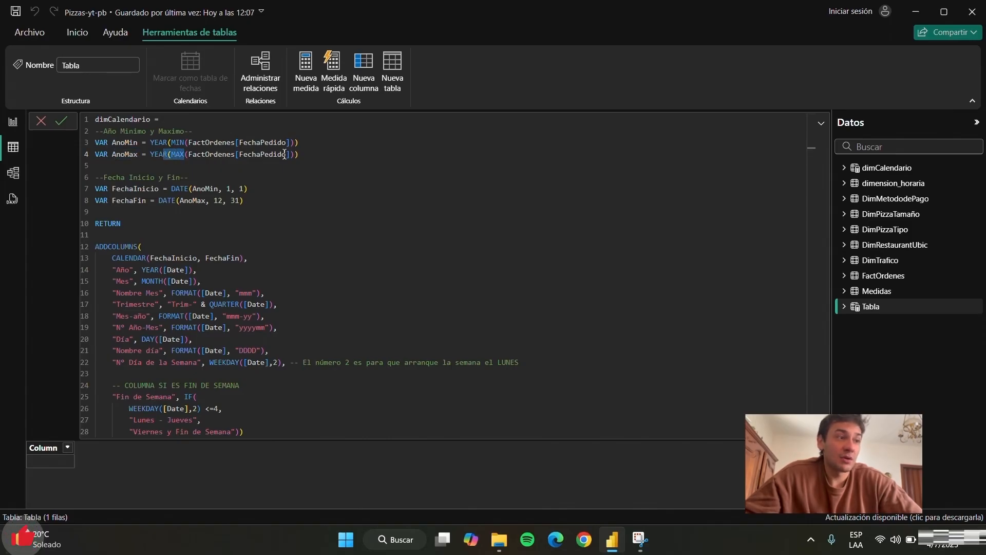
- Examine how the FechaInicio and FechaFin variables build their dates from AnoMin and AnoMax with the DATE function
{"action": "left_click_drag", "start_coordinate": [96, 177], "coordinate": [251, 213]}
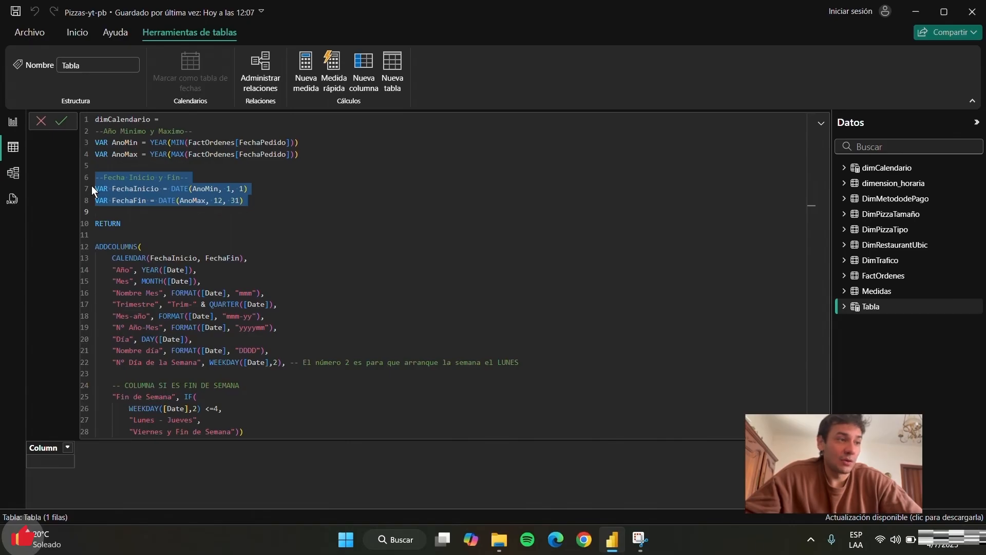
{"action": "left_click_drag", "start_coordinate": [112, 188], "coordinate": [159, 188]}
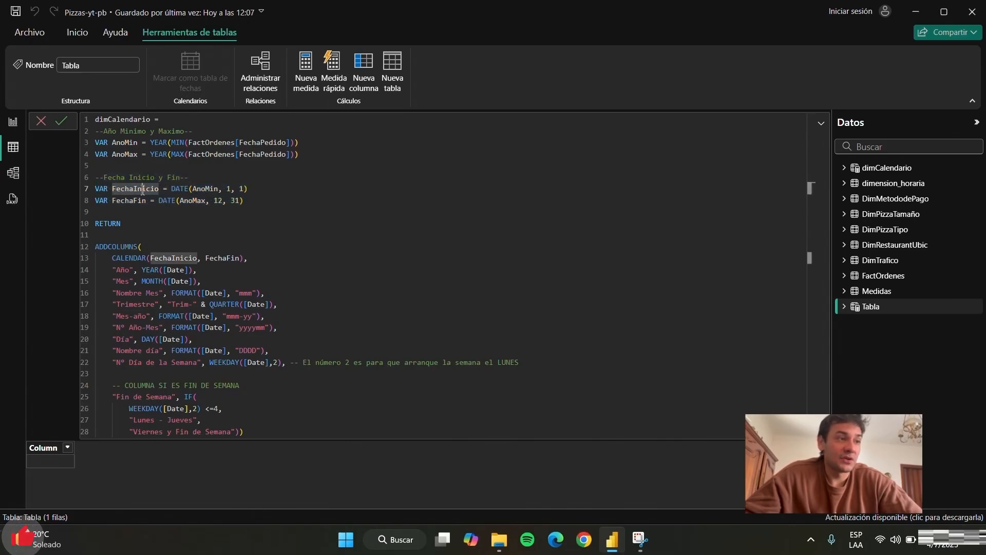
{"action": "left_click", "coordinate": [244, 189]}
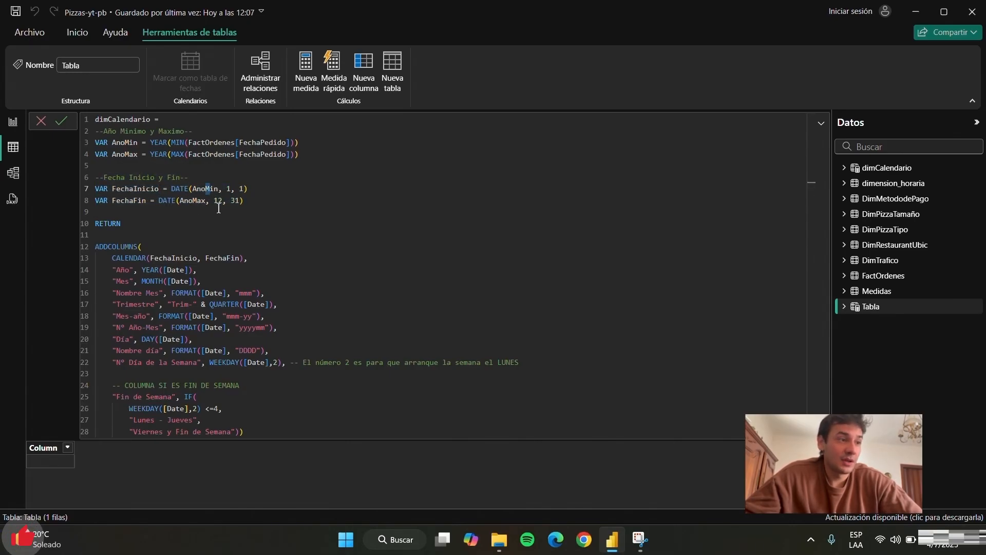
{"action": "left_click", "coordinate": [139, 210]}
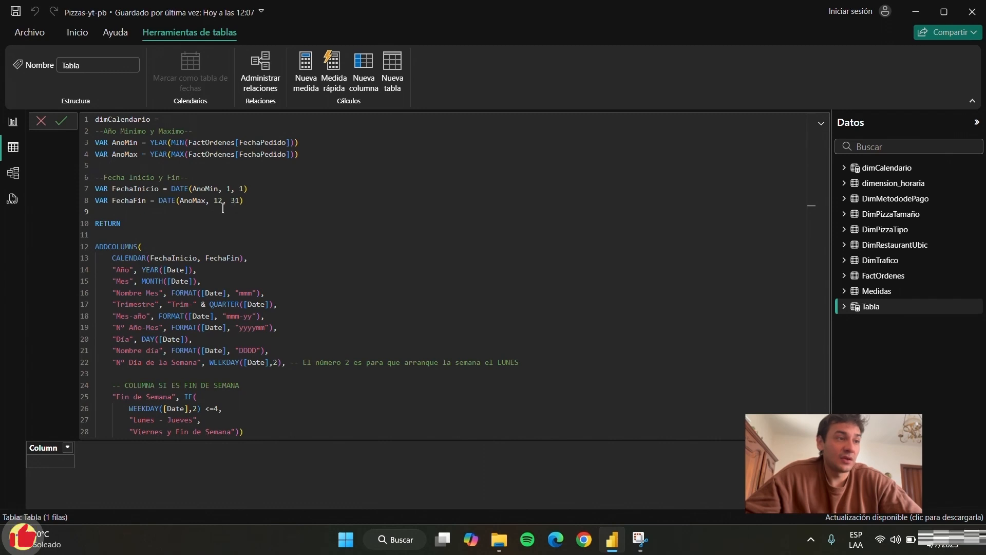
{"action": "left_click_drag", "start_coordinate": [222, 207], "coordinate": [193, 201]}
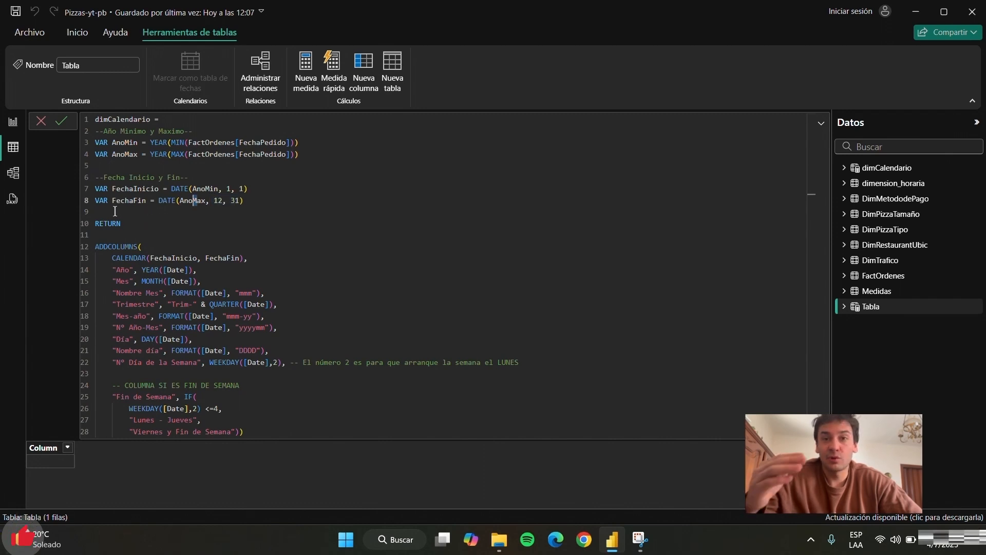
{"action": "left_click", "coordinate": [124, 155]}
- Examine the RETURN section, where ADDCOLUMNS extends the CALENDAR table generated between FechaInicio and FechaFin
{"action": "left_click", "coordinate": [112, 224]}
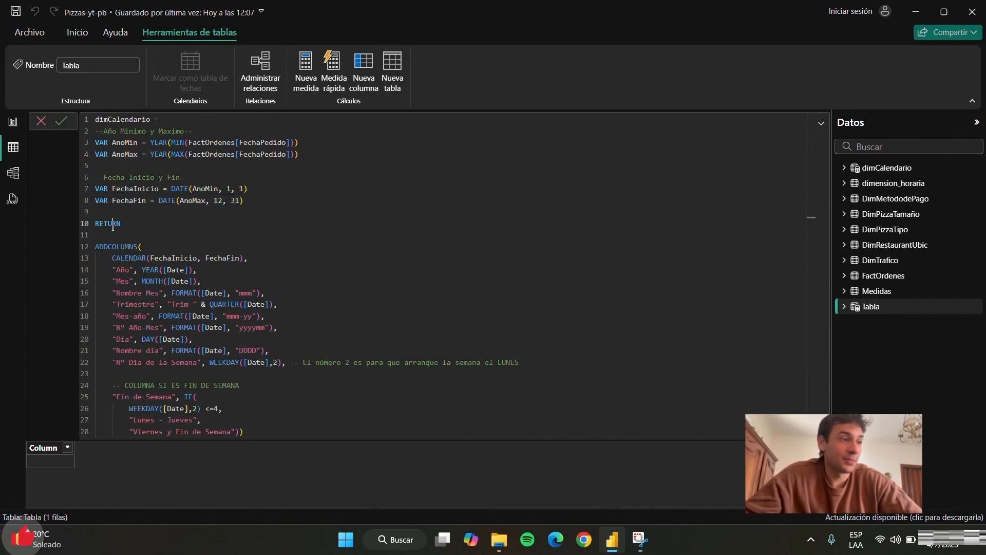
{"action": "left_click", "coordinate": [97, 246]}
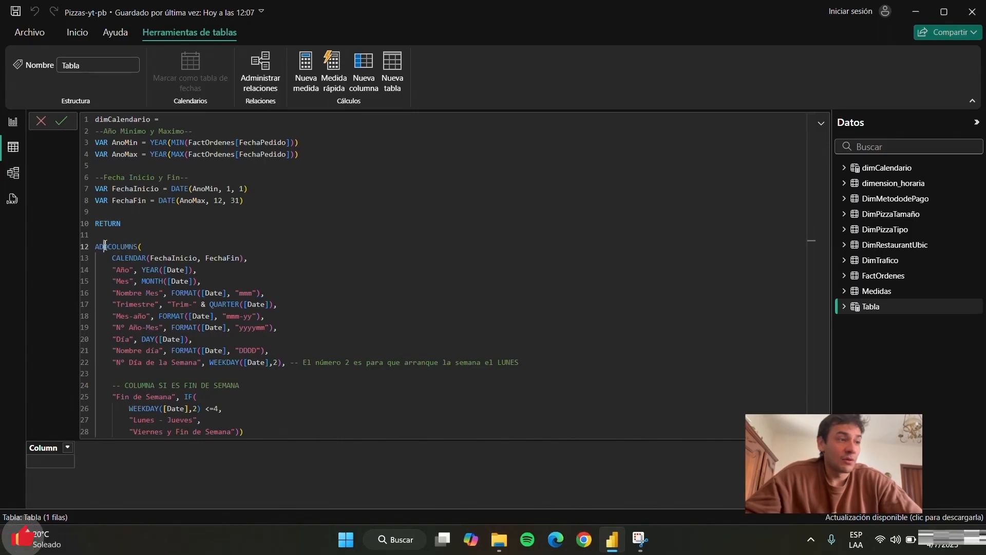
{"action": "left_click_drag", "start_coordinate": [112, 258], "coordinate": [294, 371]}
{"action": "left_click", "coordinate": [230, 321]}
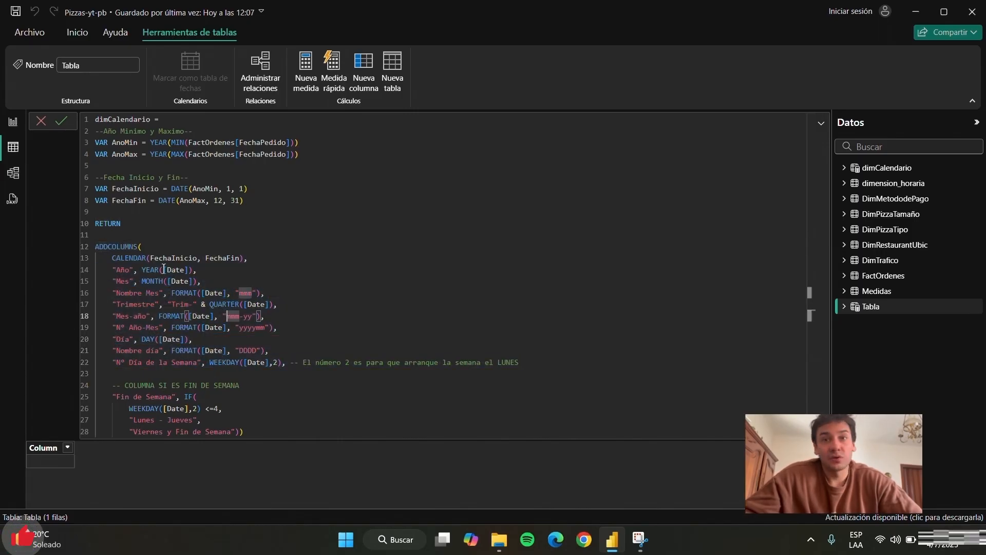
{"action": "left_click", "coordinate": [118, 262]}
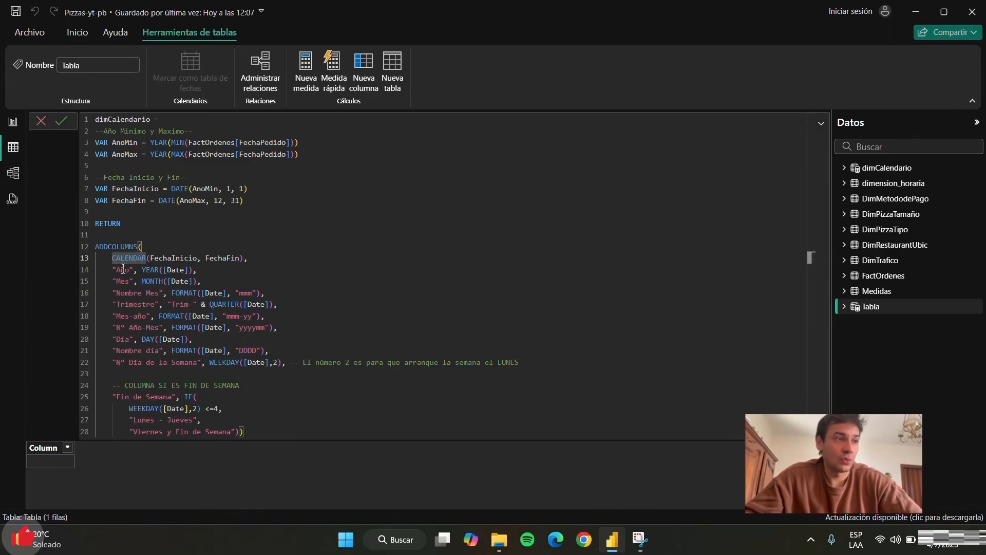
{"action": "left_click", "coordinate": [193, 257]}
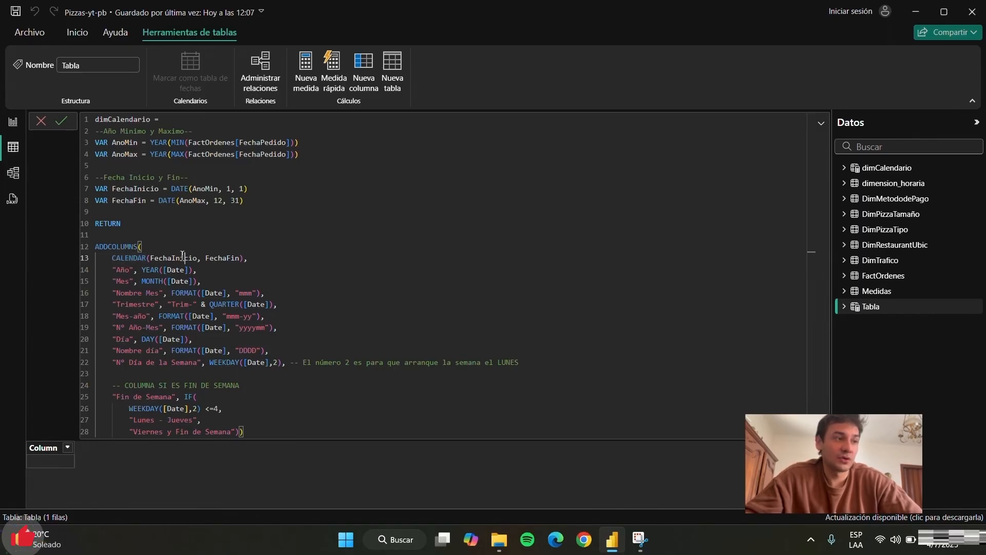
{"action": "left_click", "coordinate": [240, 258]}
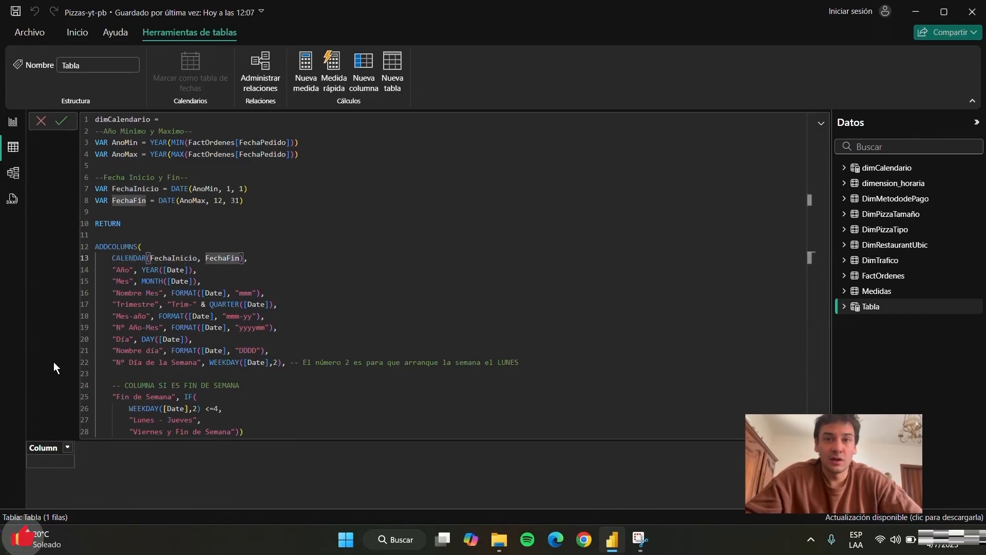
{"action": "left_click", "coordinate": [159, 258]}
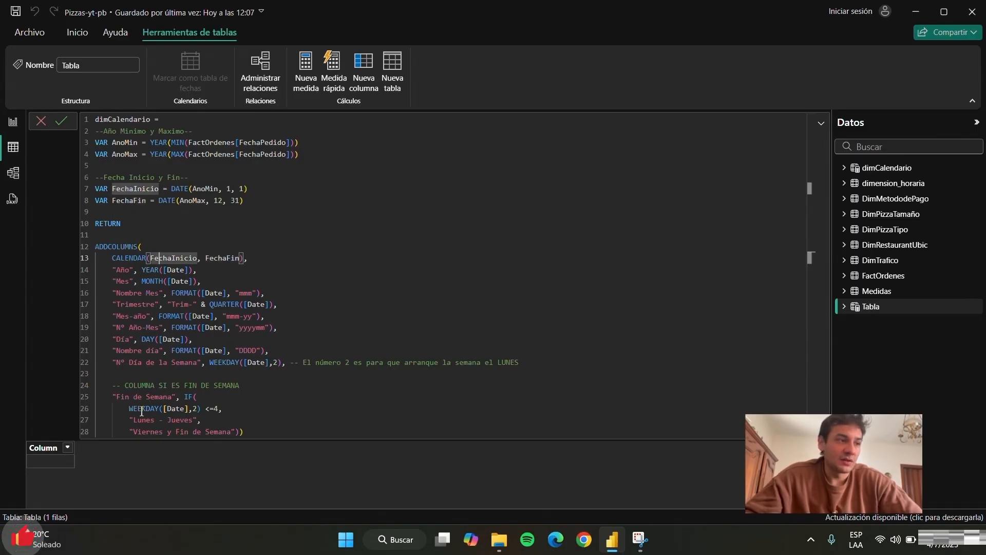
{"action": "left_click", "coordinate": [218, 257]}
- Read through the calendar column definitions, from Año, Mes and Nombre Mes to Trimestre and Nº Día de la Semana
{"action": "left_click_drag", "start_coordinate": [116, 271], "coordinate": [200, 273]}
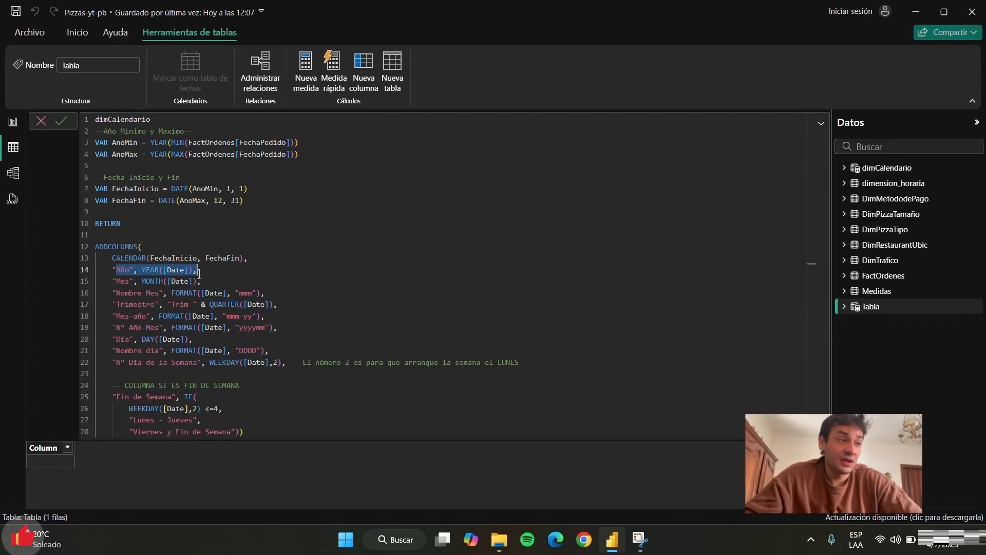
{"action": "left_click", "coordinate": [119, 270]}
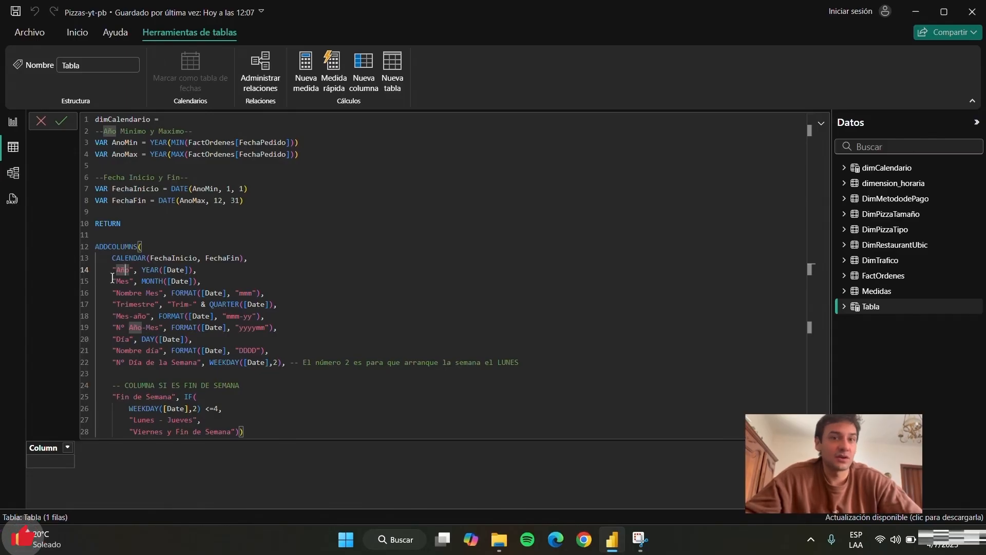
{"action": "left_click", "coordinate": [123, 282]}
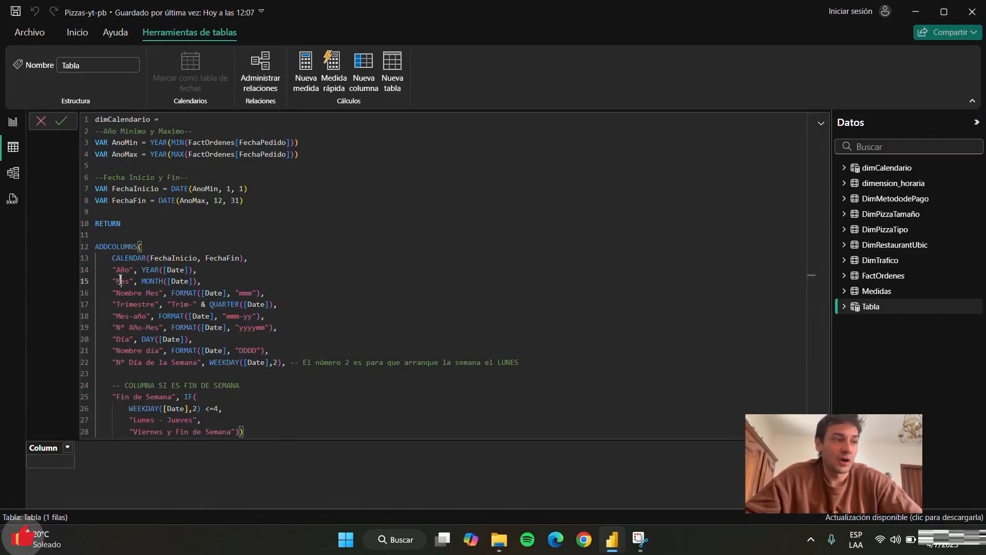
{"action": "left_click", "coordinate": [123, 269]}
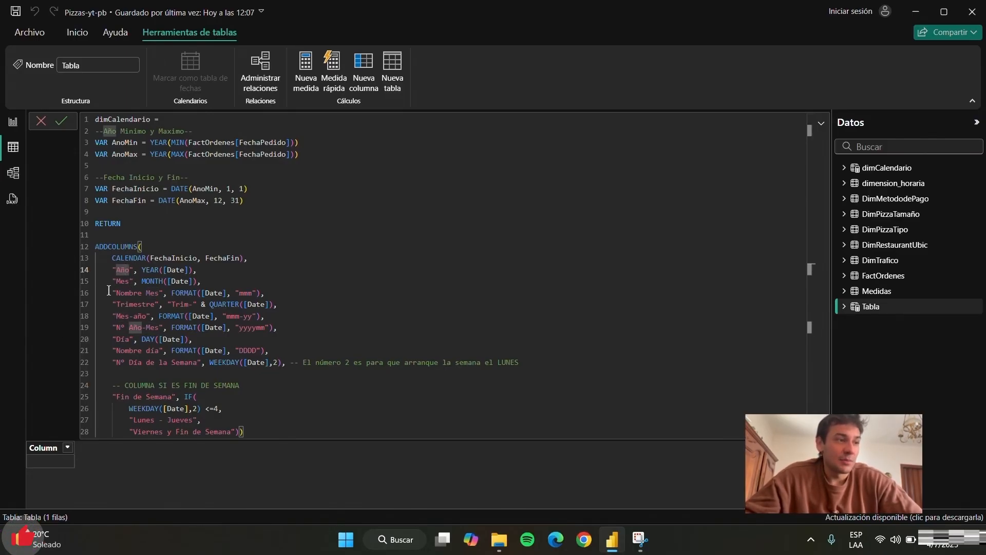
{"action": "left_click", "coordinate": [121, 283]}
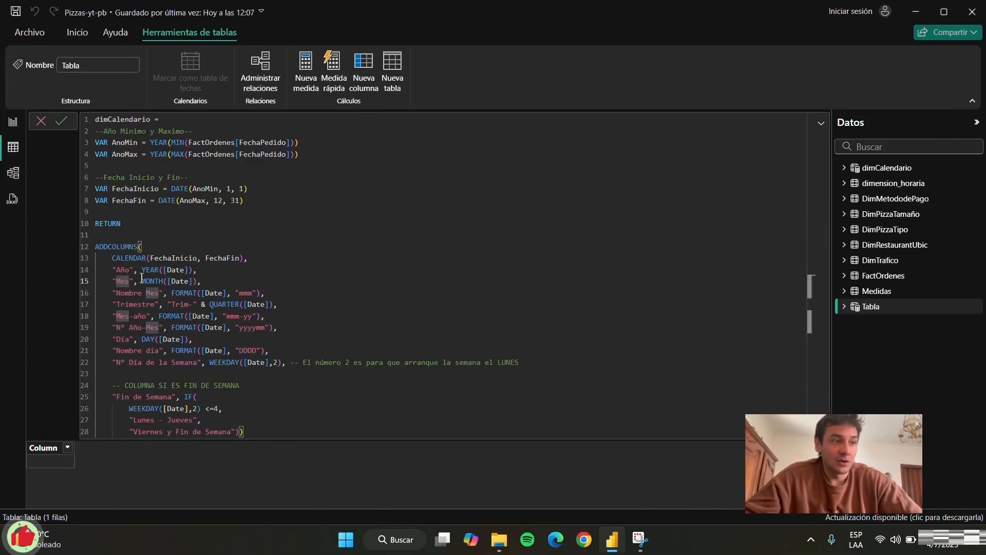
{"action": "left_click", "coordinate": [133, 294]}
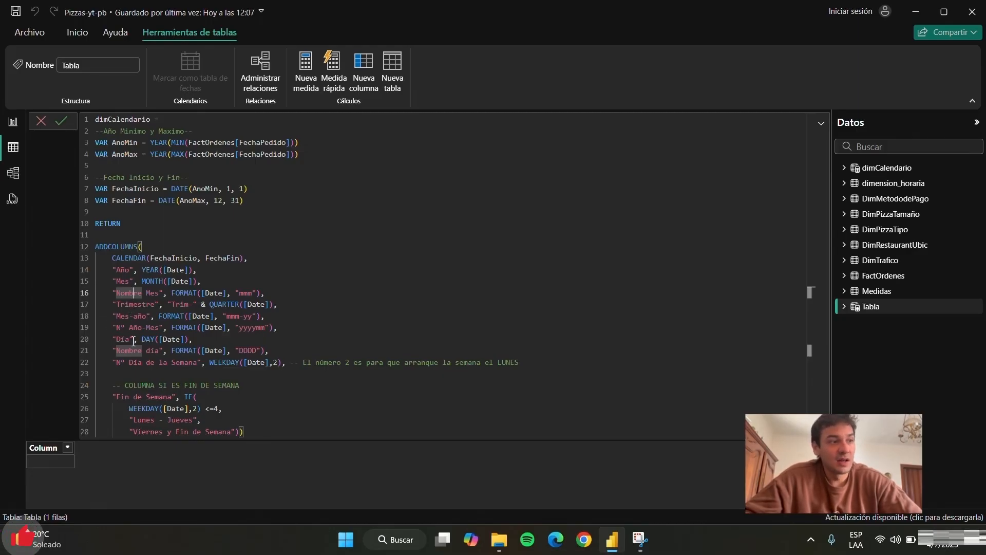
{"action": "left_click", "coordinate": [133, 316]}
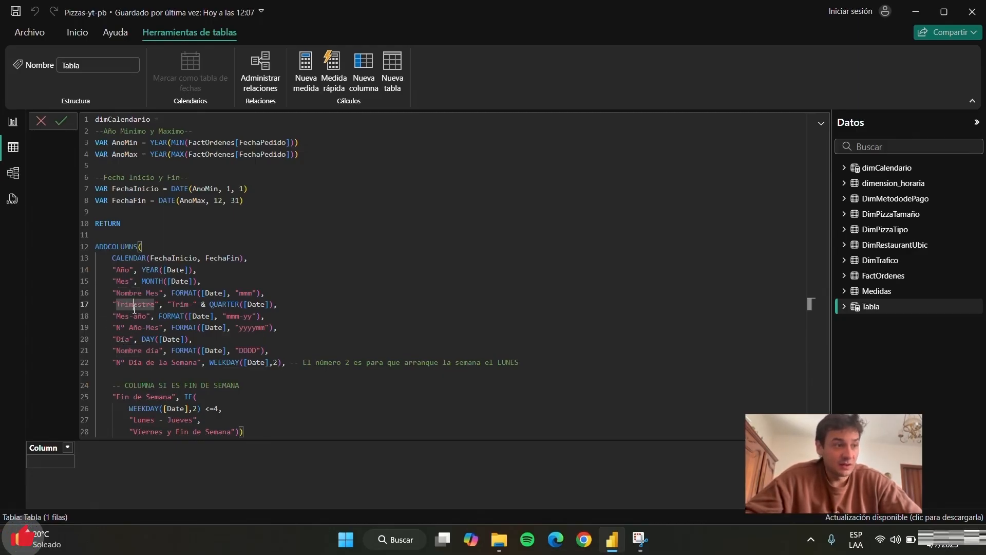
{"action": "left_click", "coordinate": [127, 363]}
- Inspect the FORMAT and QUARTER expressions that define the Nombre Mes, Trimestre, Mes-año and Nº Año-Mes columns
{"action": "left_click", "coordinate": [177, 328]}
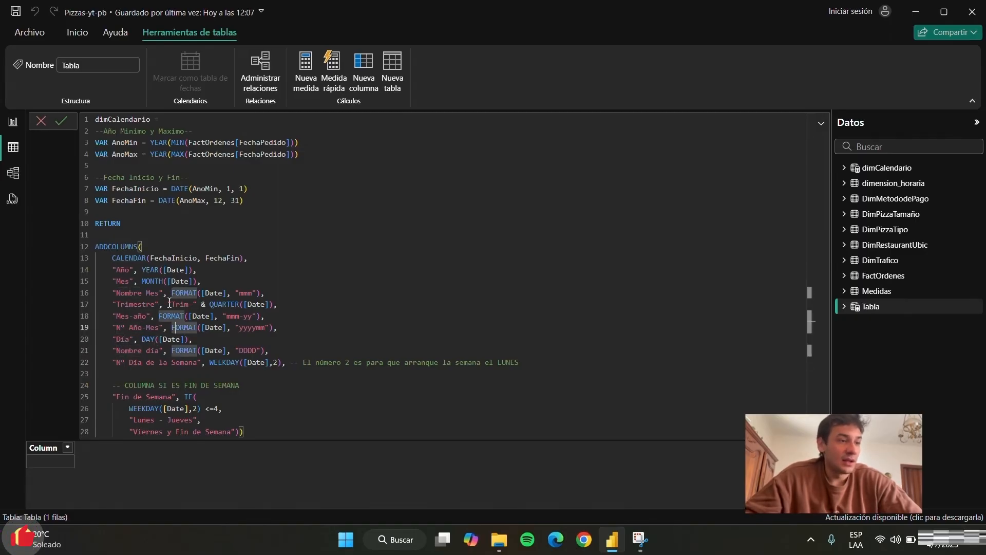
{"action": "left_click", "coordinate": [175, 293]}
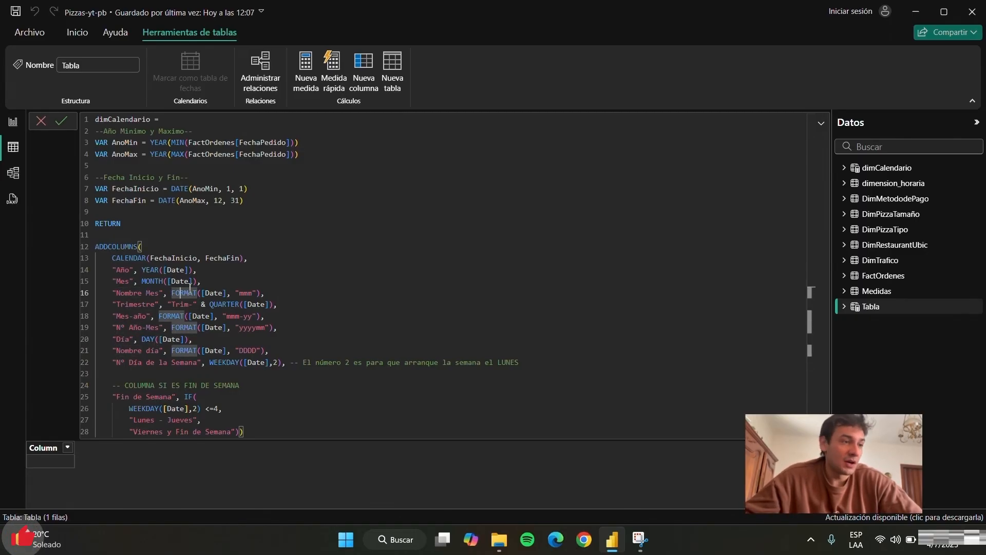
{"action": "left_click", "coordinate": [210, 292]}
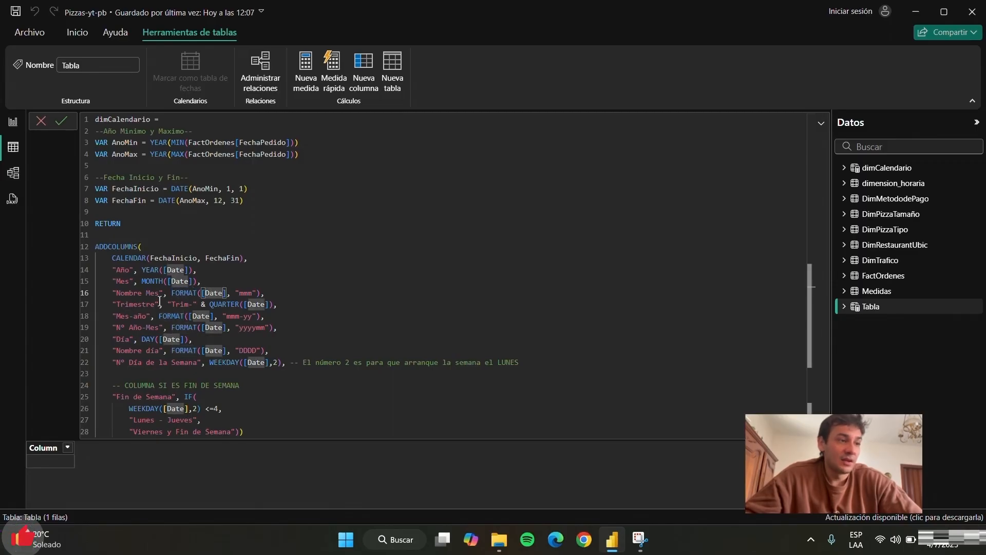
{"action": "left_click_drag", "start_coordinate": [210, 304], "coordinate": [268, 308]}
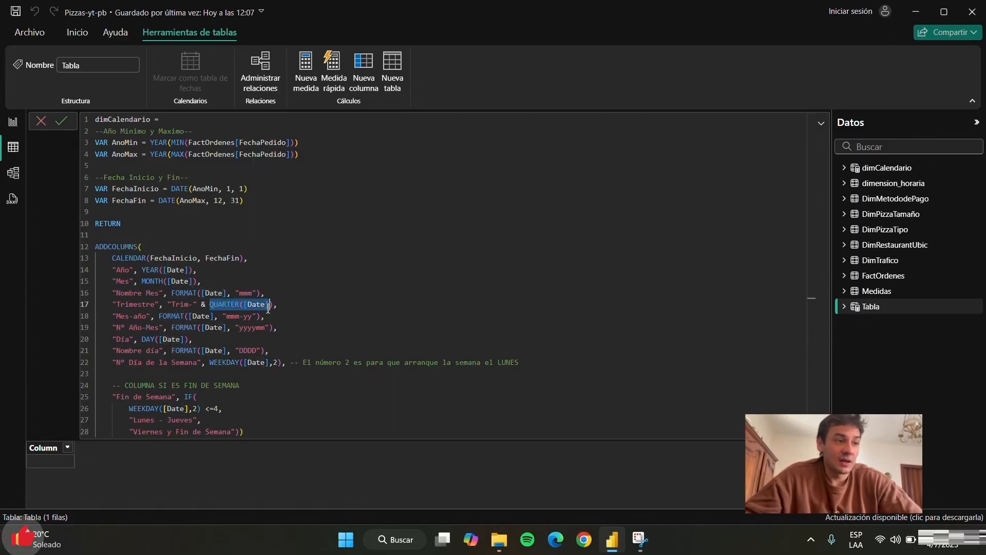
{"action": "left_click", "coordinate": [162, 327]}
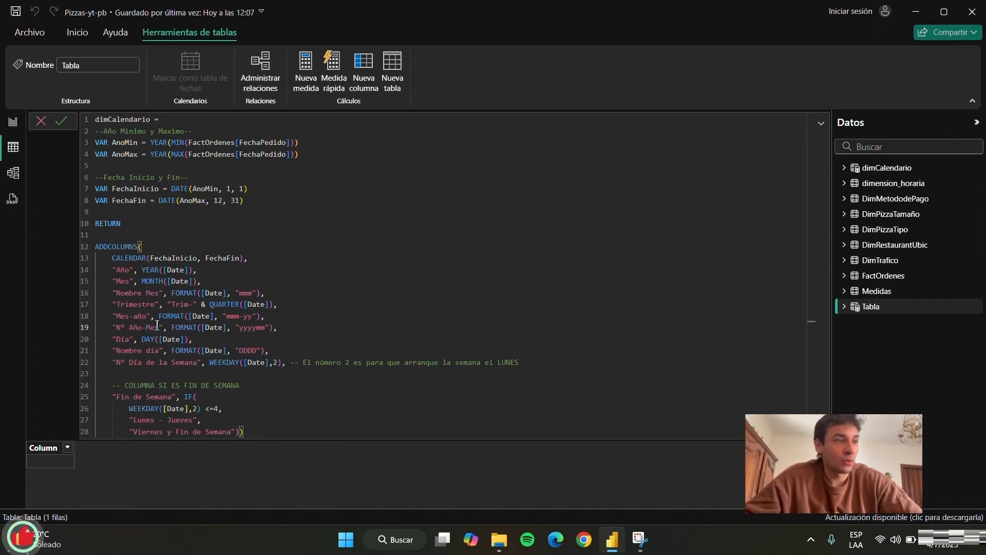
{"action": "left_click_drag", "start_coordinate": [172, 318], "coordinate": [172, 328]}
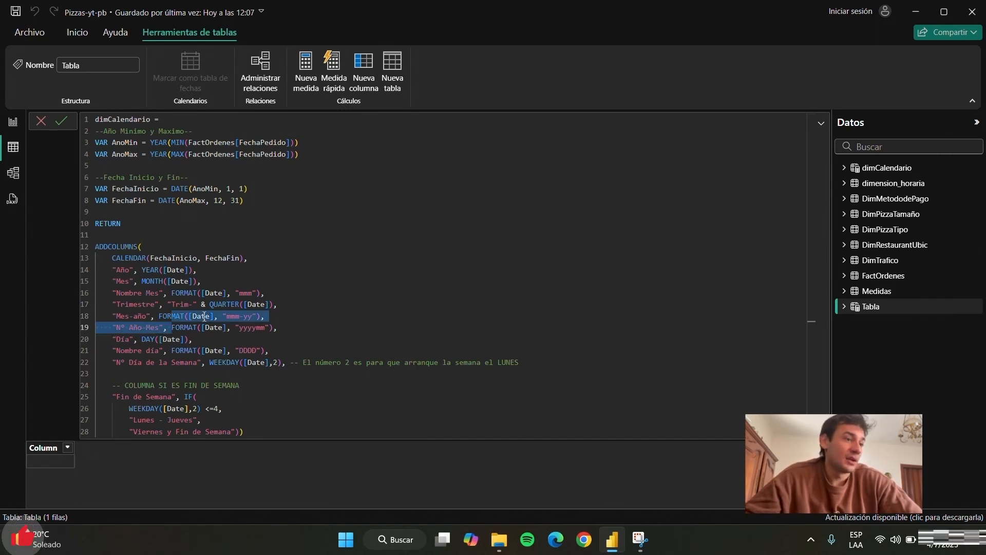
{"action": "left_click", "coordinate": [166, 316]}
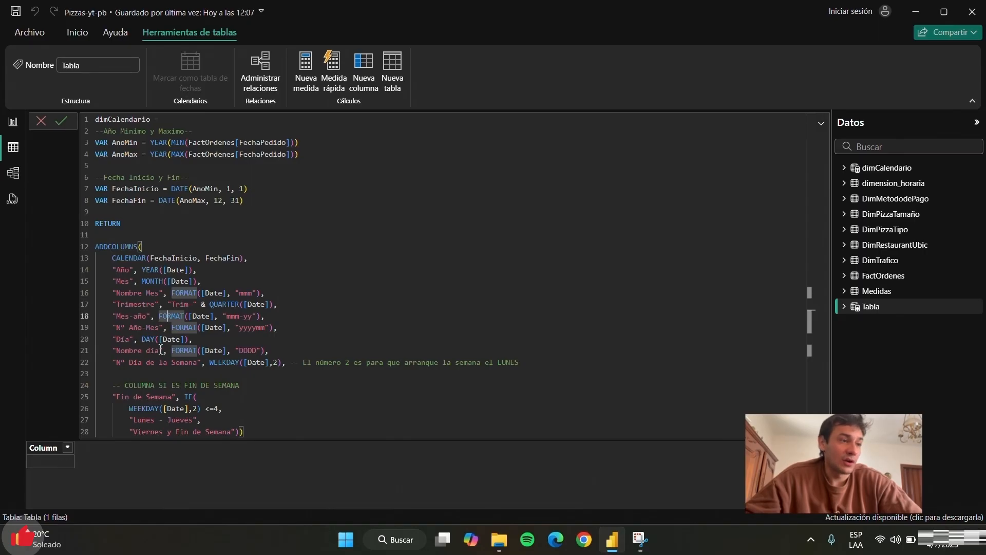
{"action": "left_click_drag", "start_coordinate": [153, 297], "coordinate": [126, 305]}
{"action": "left_click", "coordinate": [125, 305]}
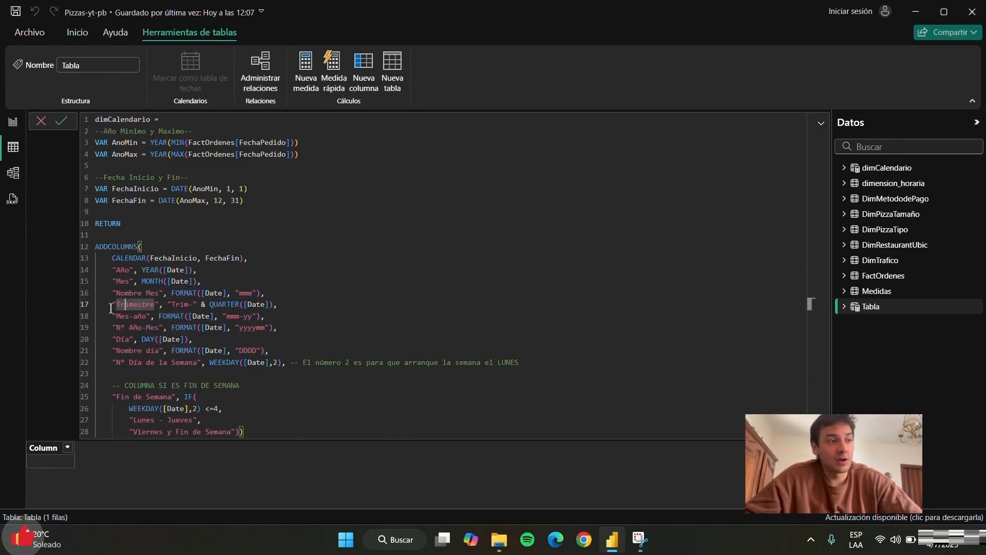
- Review the Año, Nombre Mes and Trimestre column definitions, including how Trimestre joins "Trim-" with QUARTER([Date])
{"action": "left_click", "coordinate": [130, 271]}
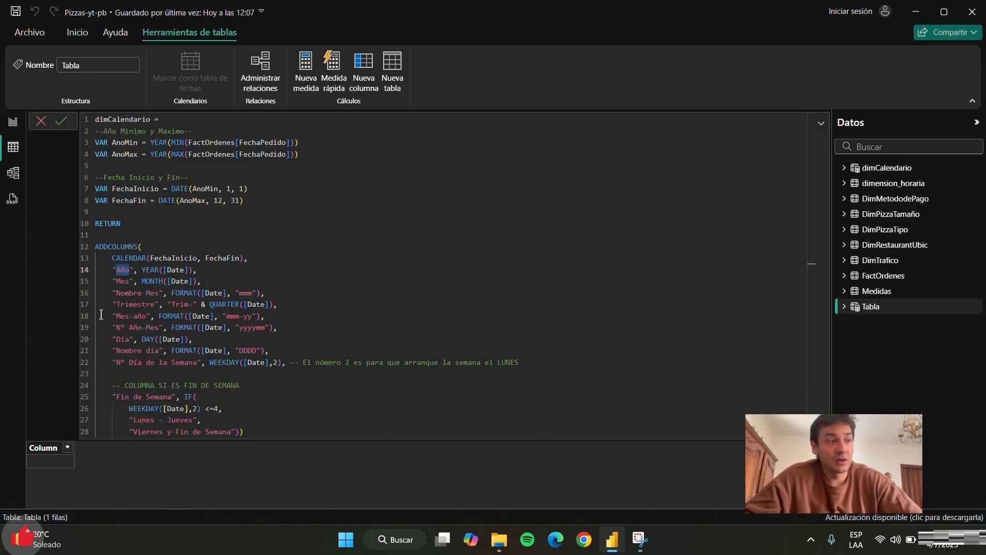
{"action": "left_click_drag", "start_coordinate": [152, 272], "coordinate": [186, 272]}
{"action": "left_click", "coordinate": [143, 293]}
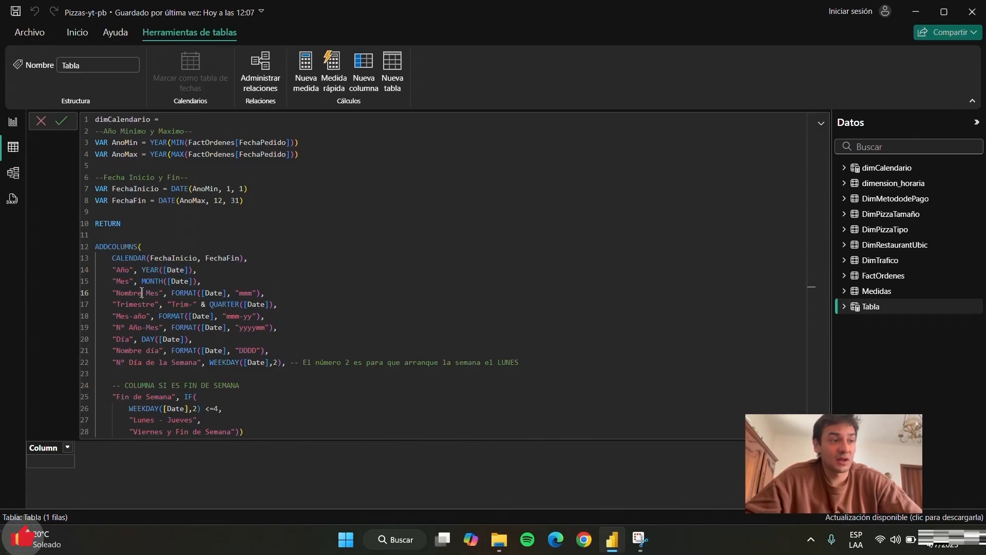
{"action": "left_click", "coordinate": [128, 304]}
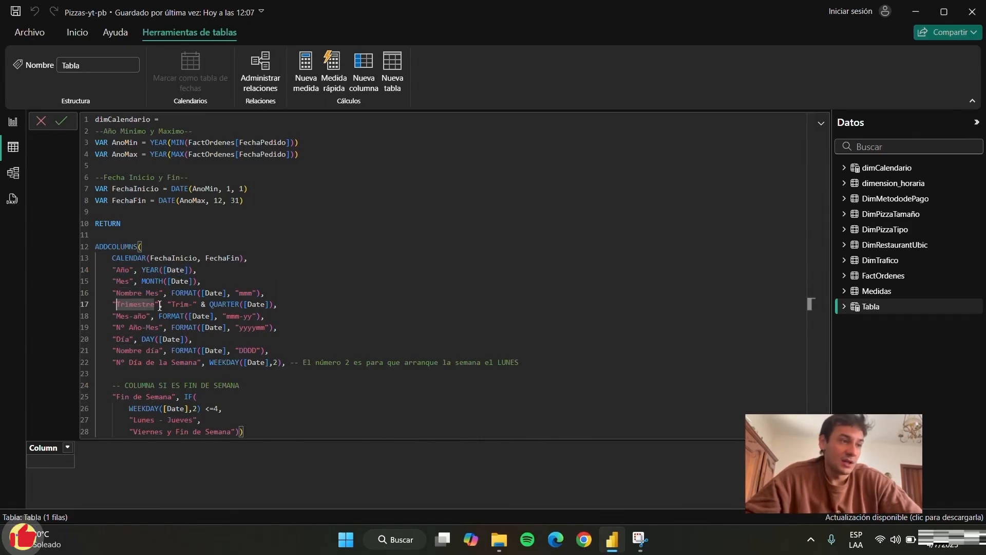
{"action": "left_click", "coordinate": [181, 305]}
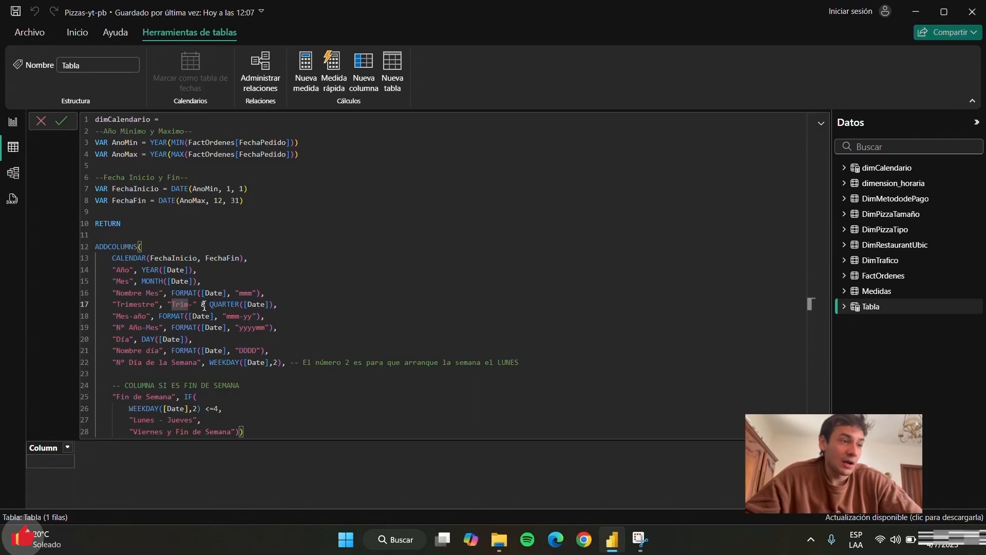
{"action": "left_click_drag", "start_coordinate": [212, 305], "coordinate": [269, 304]}
{"action": "left_click", "coordinate": [198, 335]}
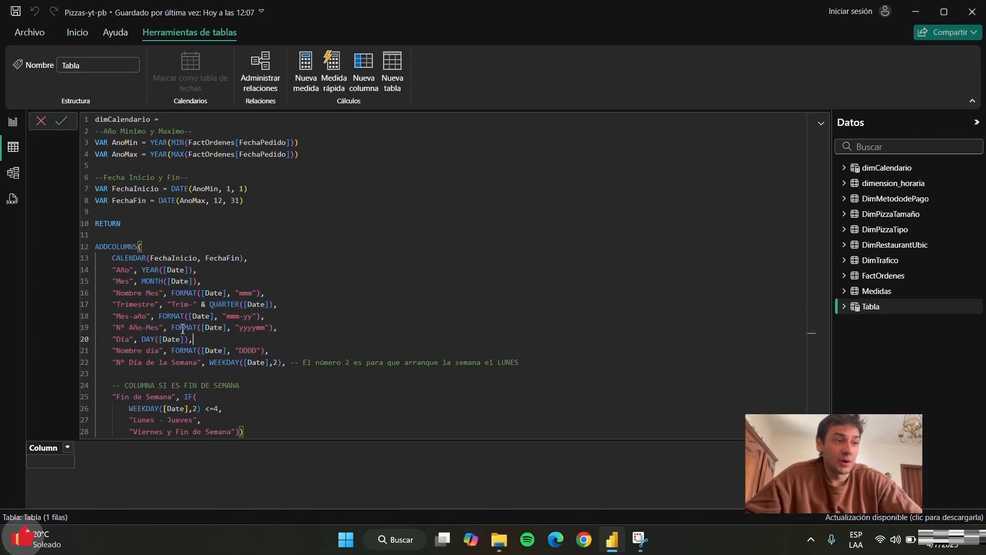
- Examine how the Mes-año column applies FORMAT with the "mmm-yy" pattern to [Date]
{"action": "left_click_drag", "start_coordinate": [125, 316], "coordinate": [249, 318]}
{"action": "left_click", "coordinate": [116, 327]}
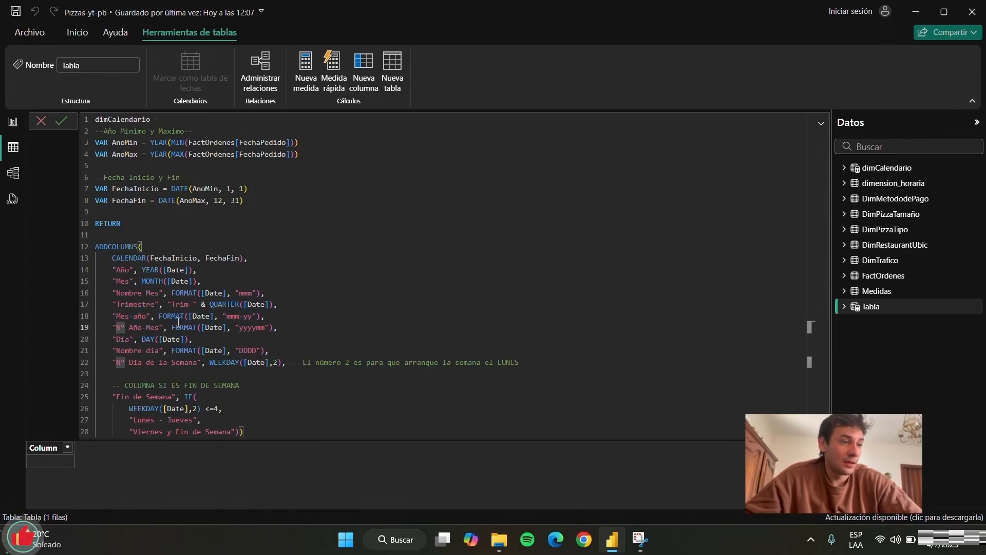
{"action": "left_click_drag", "start_coordinate": [159, 317], "coordinate": [260, 317]}
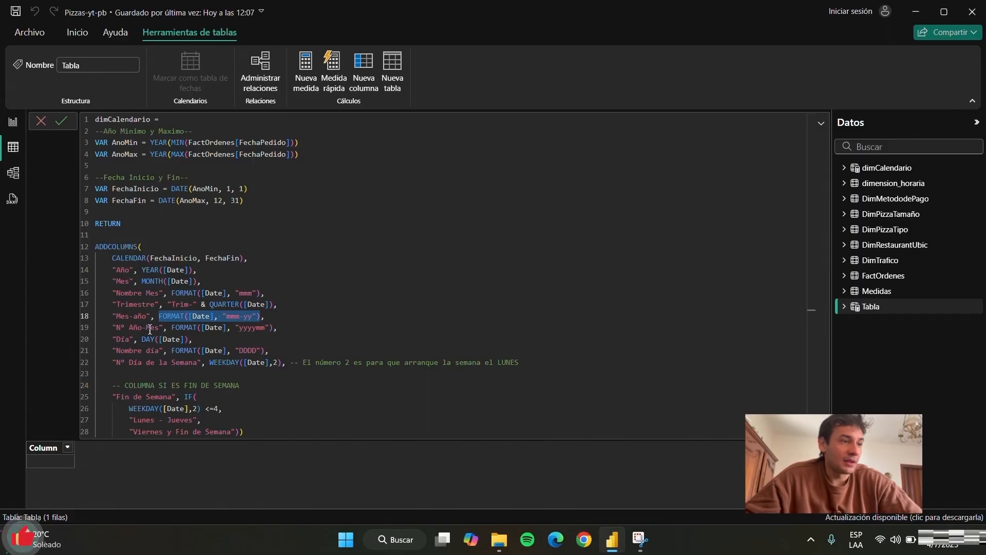
{"action": "left_click", "coordinate": [116, 327]}
{"action": "left_click", "coordinate": [233, 316]}
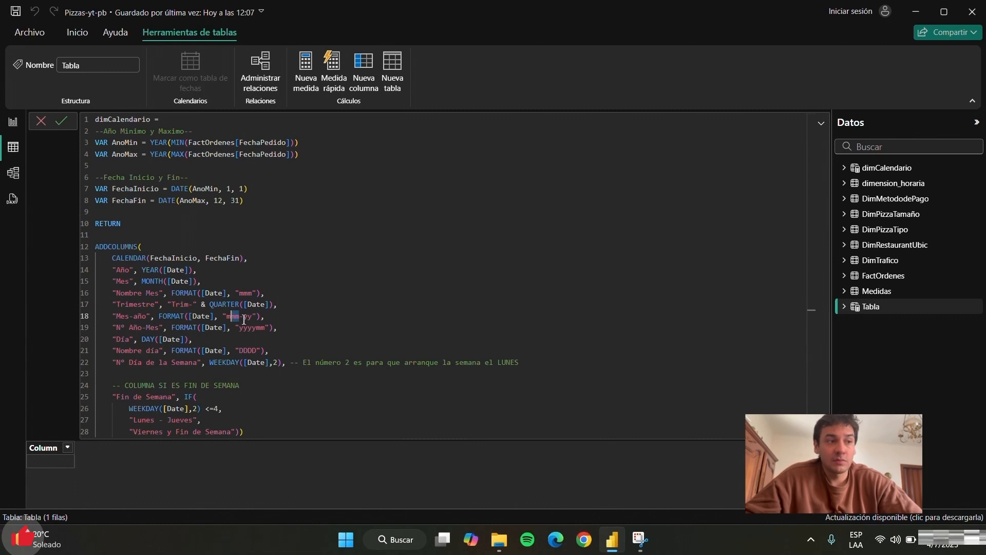
{"action": "left_click", "coordinate": [100, 339]}
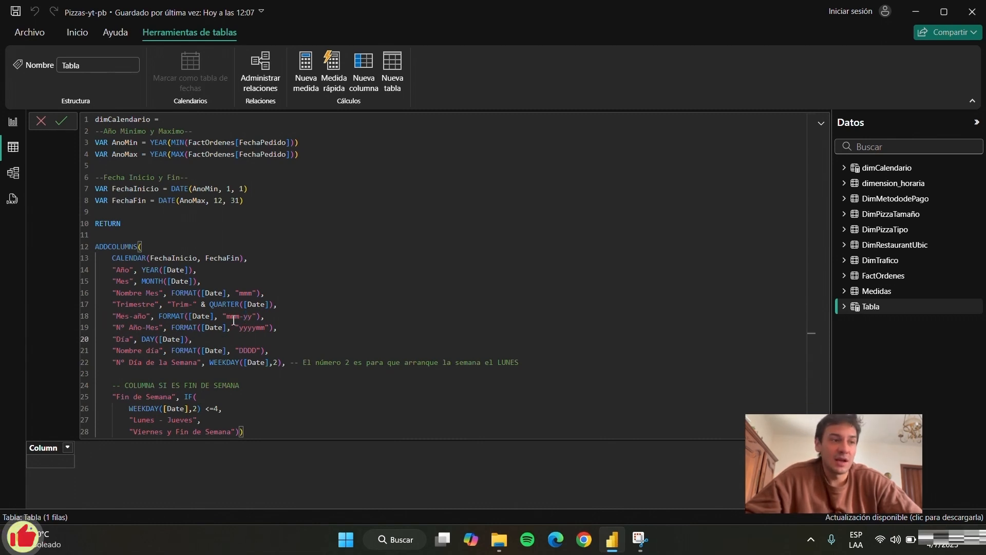
{"action": "left_click", "coordinate": [250, 317]}
- Examine the "yyyymm" format of the Nº Año-Mes column and compare it with the neighbouring Mes-año and Día definitions
{"action": "left_click_drag", "start_coordinate": [137, 328], "coordinate": [120, 329]}
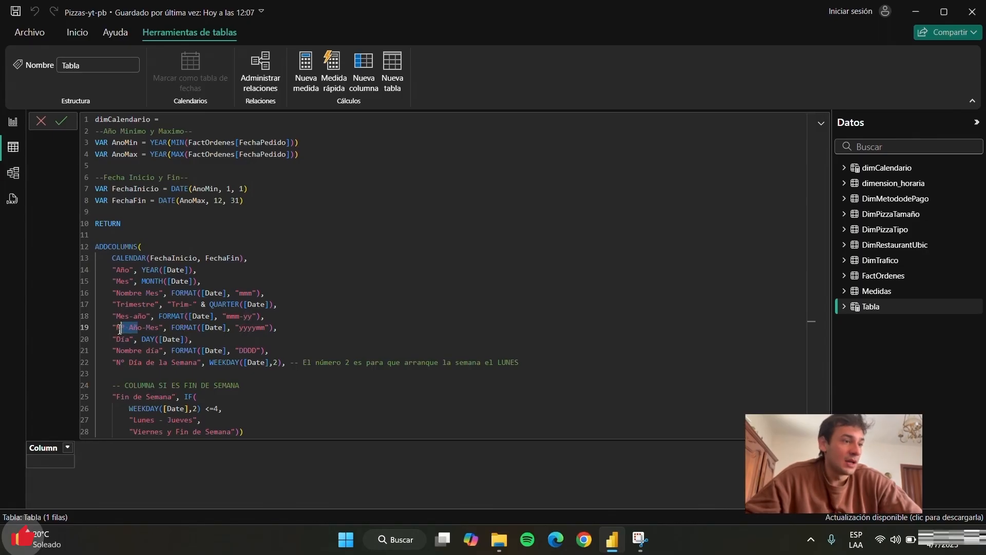
{"action": "left_click", "coordinate": [188, 329]}
{"action": "left_click_drag", "start_coordinate": [188, 328], "coordinate": [269, 328]}
{"action": "left_click_drag", "start_coordinate": [111, 339], "coordinate": [260, 335]}
{"action": "left_click", "coordinate": [260, 337]}
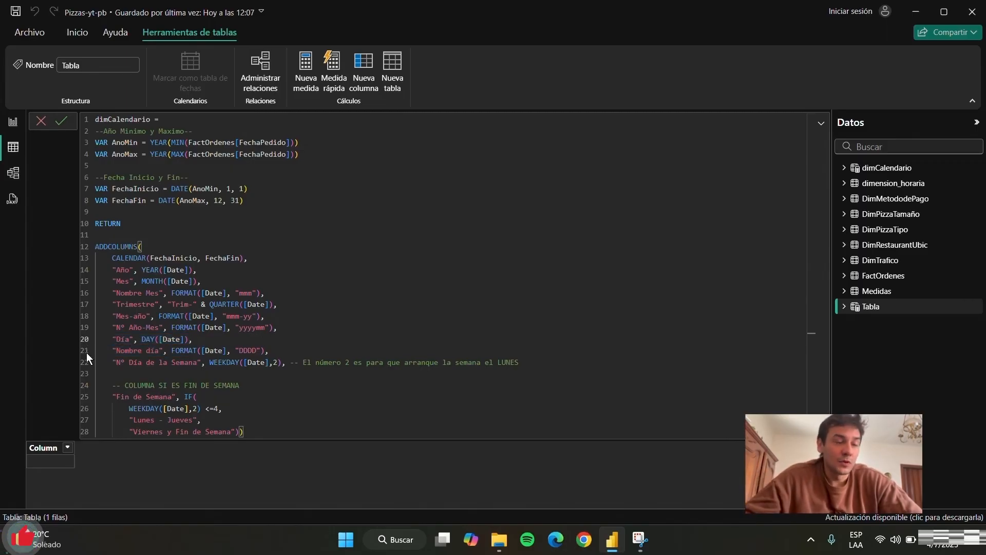
{"action": "left_click", "coordinate": [132, 340]}
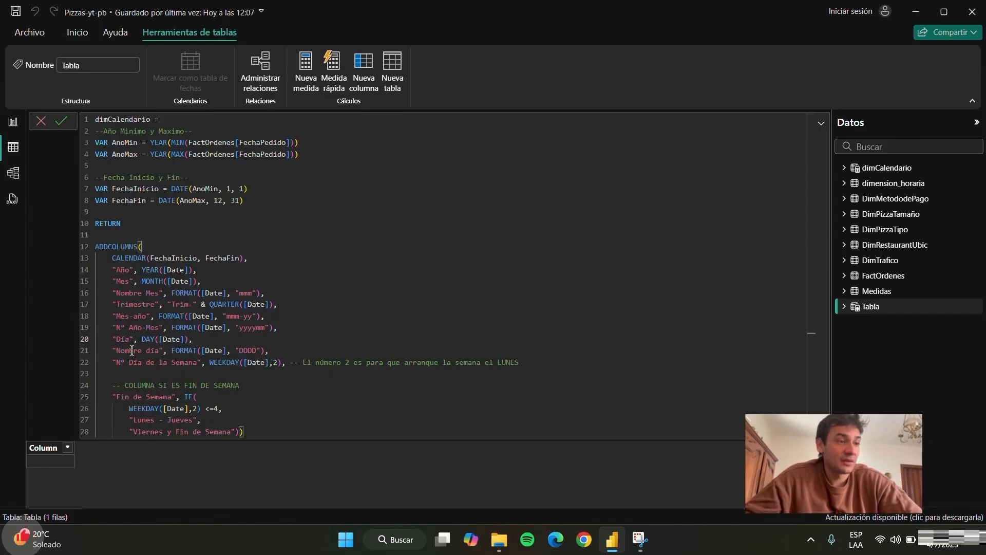
{"action": "left_click_drag", "start_coordinate": [238, 327], "coordinate": [272, 328]}
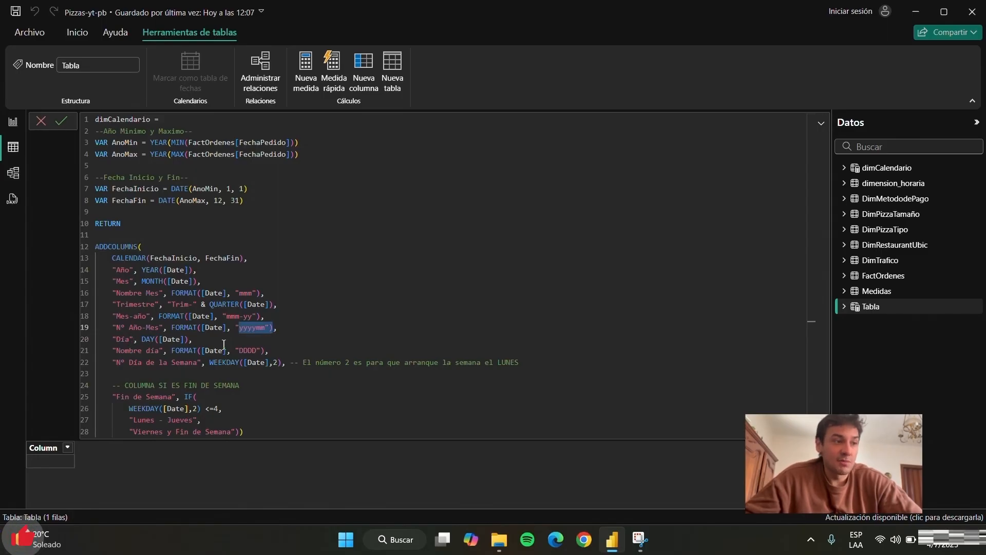
{"action": "left_click", "coordinate": [260, 317]}
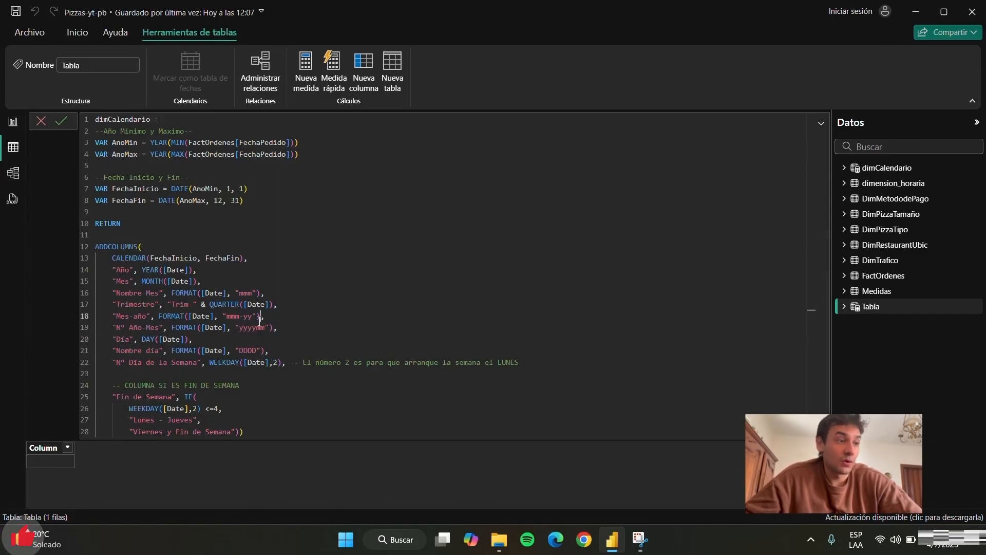
{"action": "left_click", "coordinate": [242, 327]}
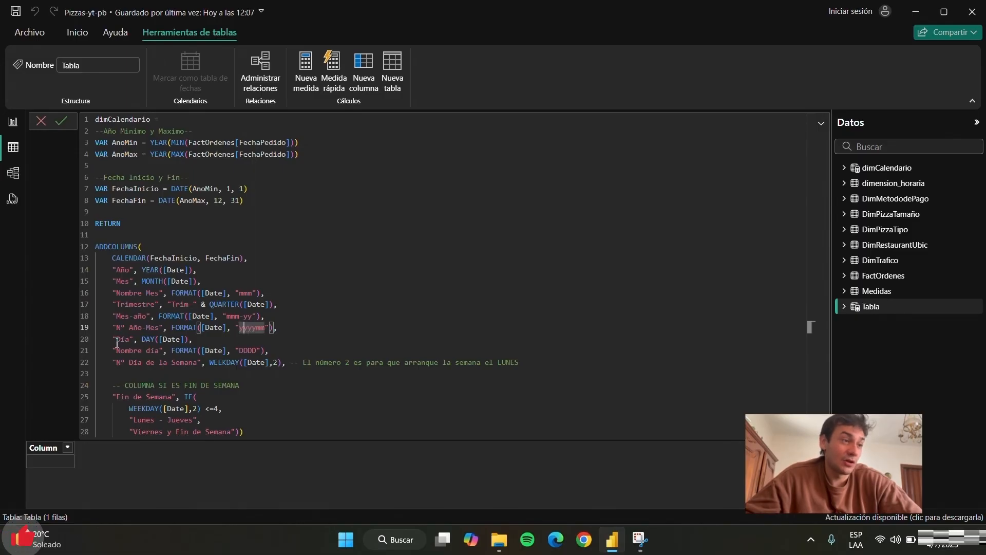
- Inspect the Día and Nombre día column definitions, including the "DDDD" format pattern
{"action": "left_click_drag", "start_coordinate": [117, 344], "coordinate": [143, 343]}
{"action": "left_click", "coordinate": [159, 362]}
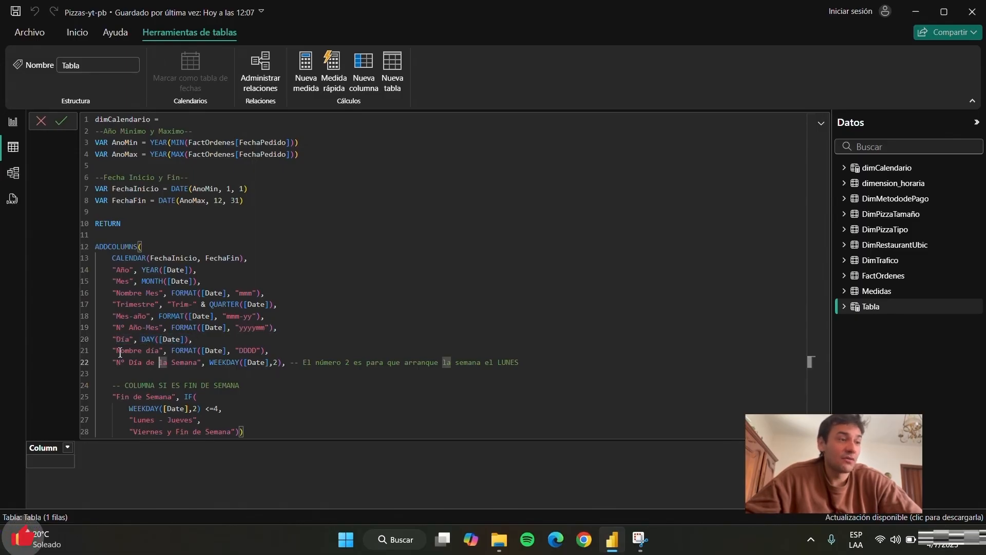
{"action": "left_click_drag", "start_coordinate": [115, 352], "coordinate": [238, 351]}
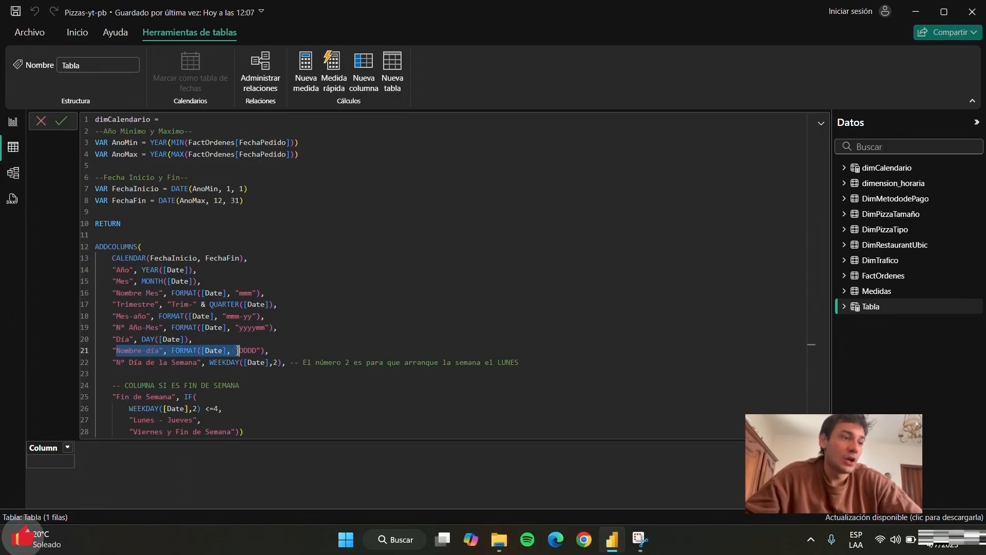
{"action": "left_click", "coordinate": [187, 349]}
{"action": "left_click", "coordinate": [248, 350]}
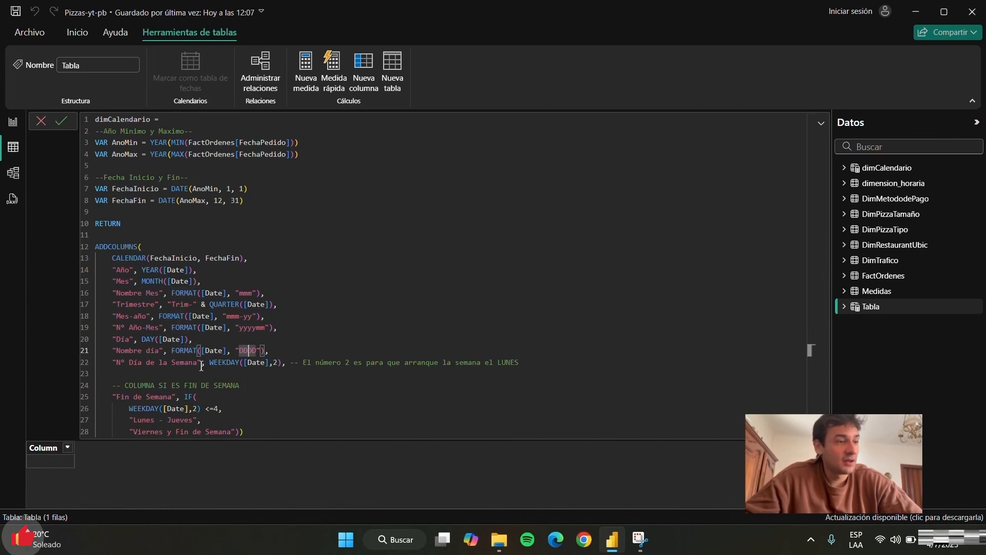
- Examine the Nº Día de la Semana column, focusing on the WEEKDAY function and its second argument, 2
{"action": "left_click_drag", "start_coordinate": [116, 362], "coordinate": [198, 363]}
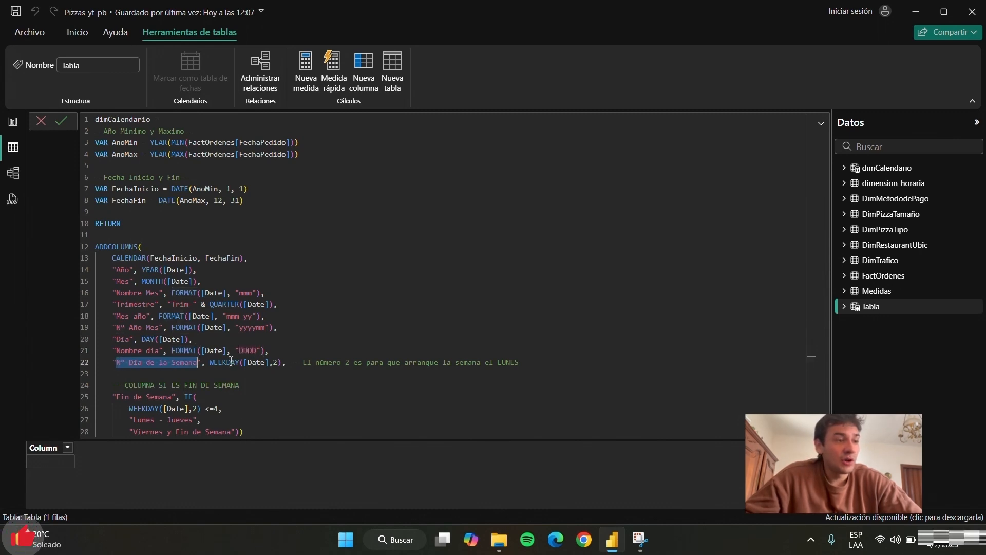
{"action": "left_click", "coordinate": [231, 362]}
{"action": "left_click", "coordinate": [265, 362]}
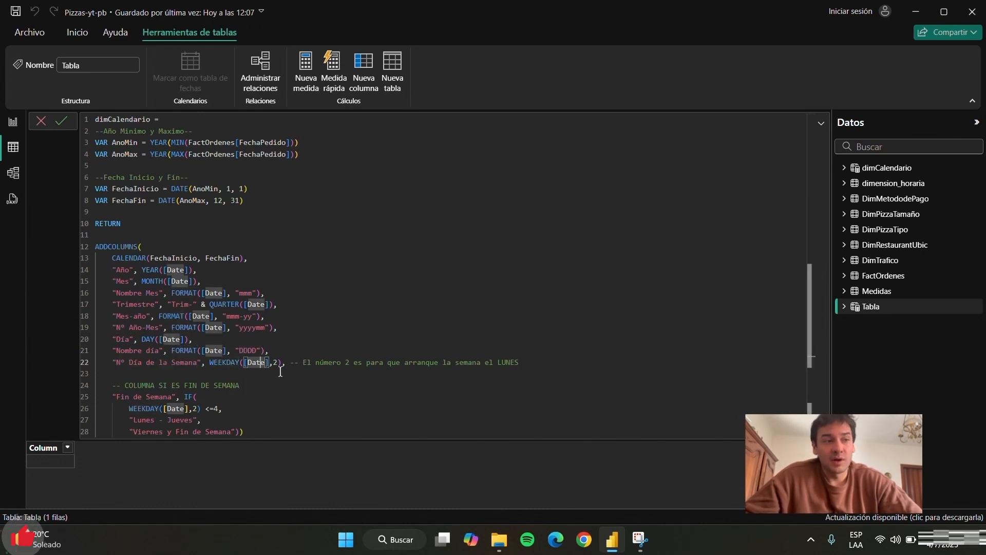
{"action": "left_click", "coordinate": [274, 364]}
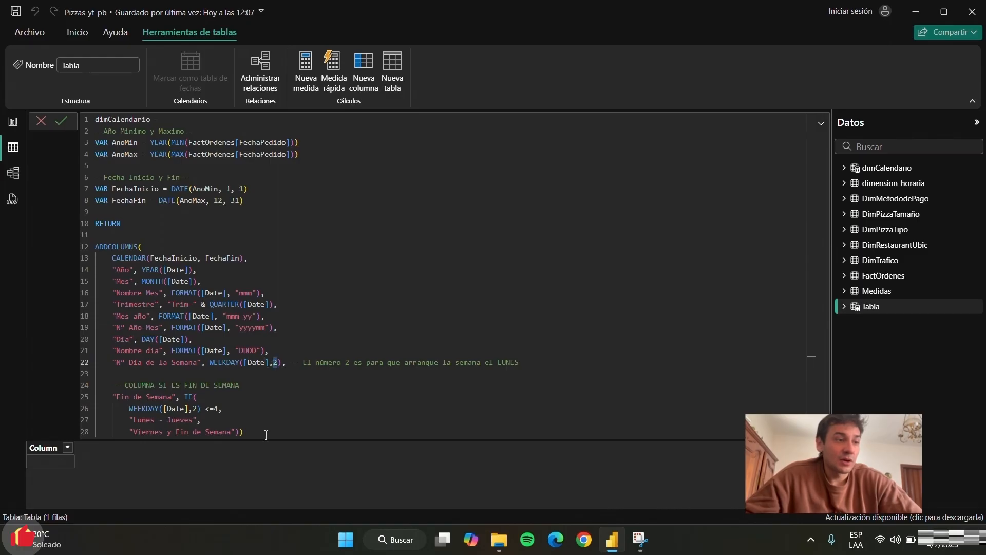
{"action": "left_click", "coordinate": [269, 421]}
{"action": "left_click", "coordinate": [277, 370]}
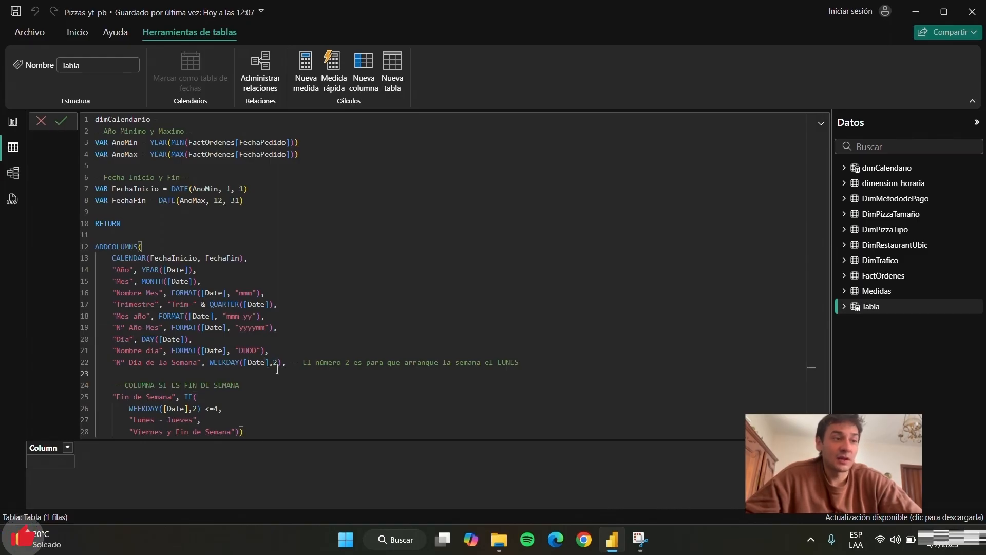
{"action": "left_click_drag", "start_coordinate": [277, 369], "coordinate": [278, 366]}
{"action": "left_click", "coordinate": [277, 366]}
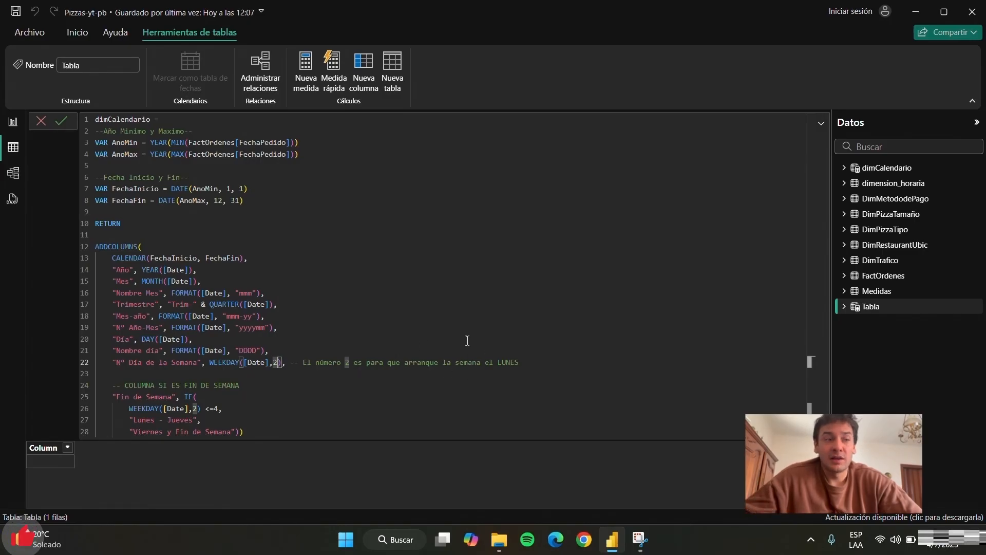
{"action": "left_click_drag", "start_coordinate": [273, 361], "coordinate": [279, 357]}
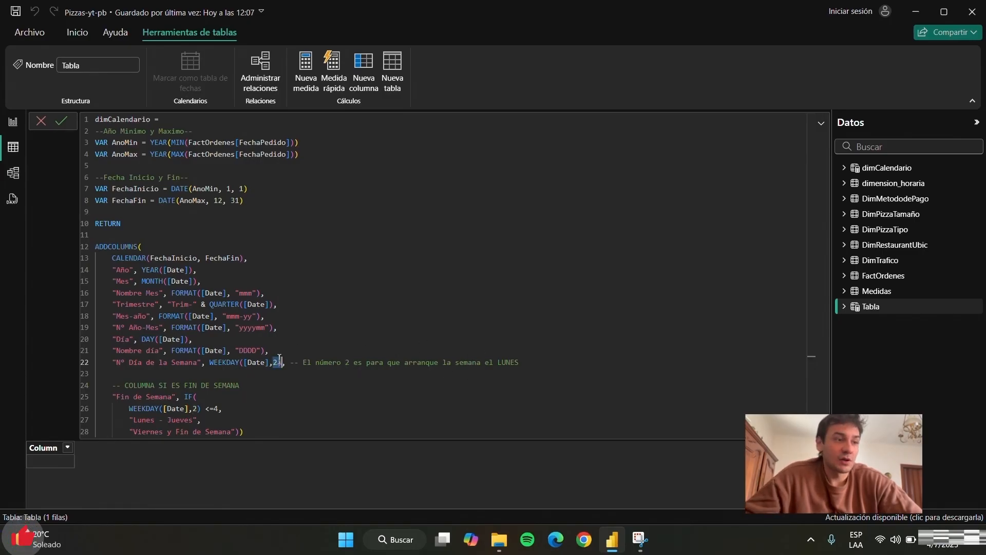
{"action": "left_click", "coordinate": [210, 363]}
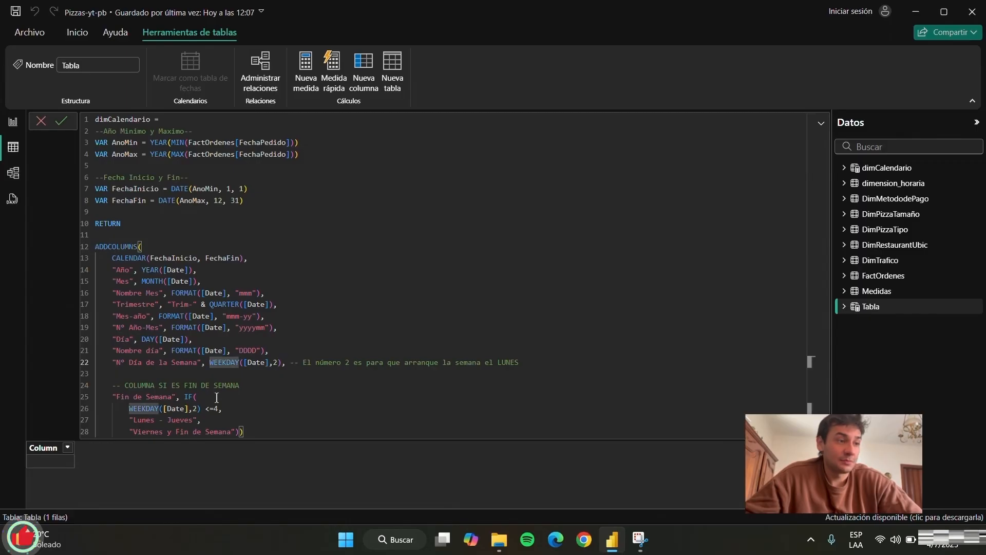
- Examine the Fin de Semana column's IF condition, WEEKDAY([Date],2) <=4, and its "Lunes - Jueves" and "Viernes y Fin de Semana" results
{"action": "left_click", "coordinate": [216, 409]}
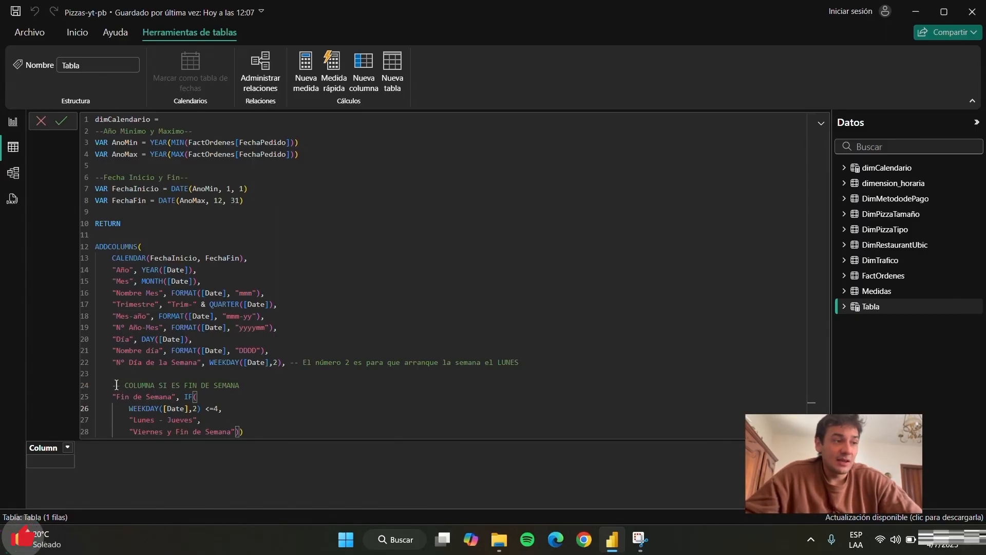
{"action": "left_click_drag", "start_coordinate": [96, 384], "coordinate": [259, 432]}
{"action": "left_click", "coordinate": [309, 371]}
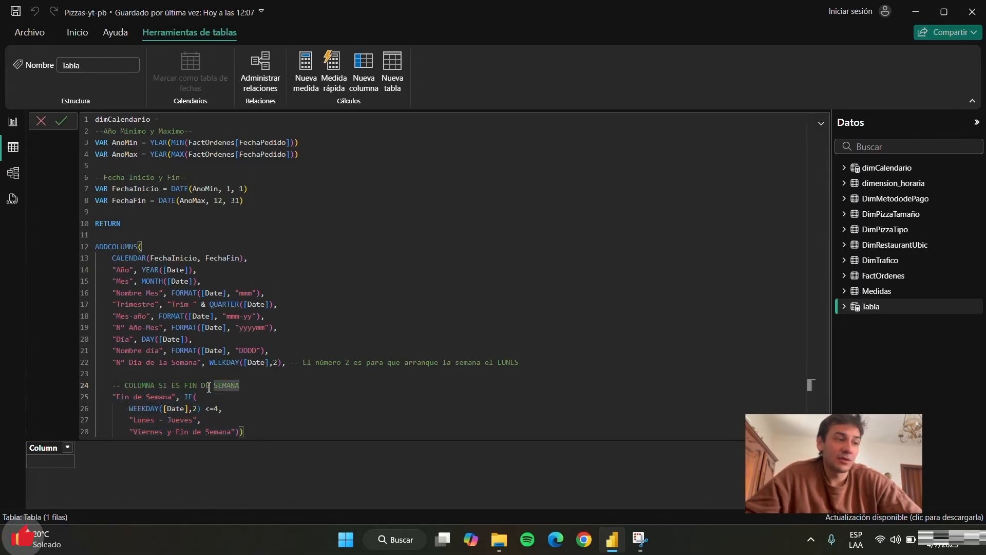
{"action": "left_click", "coordinate": [131, 410]}
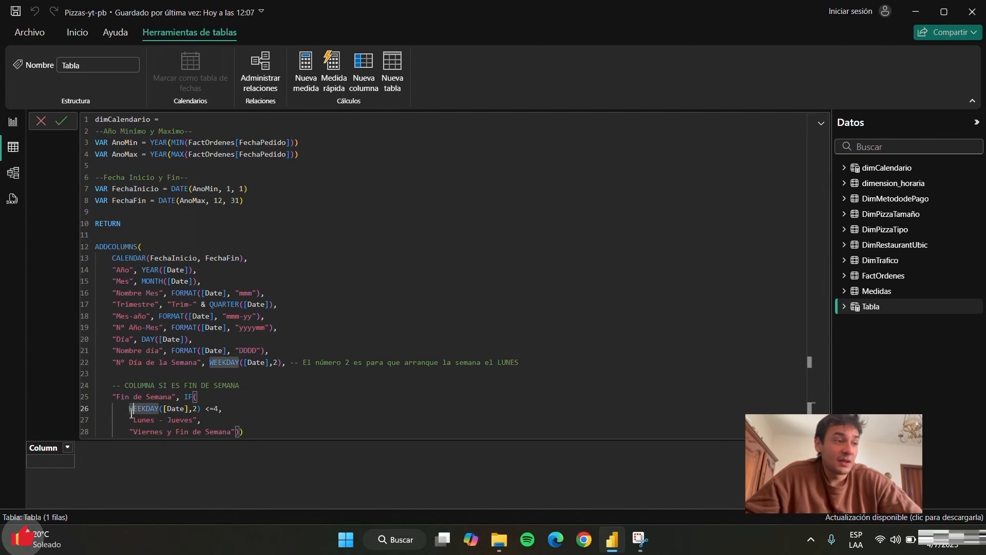
{"action": "left_click_drag", "start_coordinate": [231, 408], "coordinate": [106, 409]}
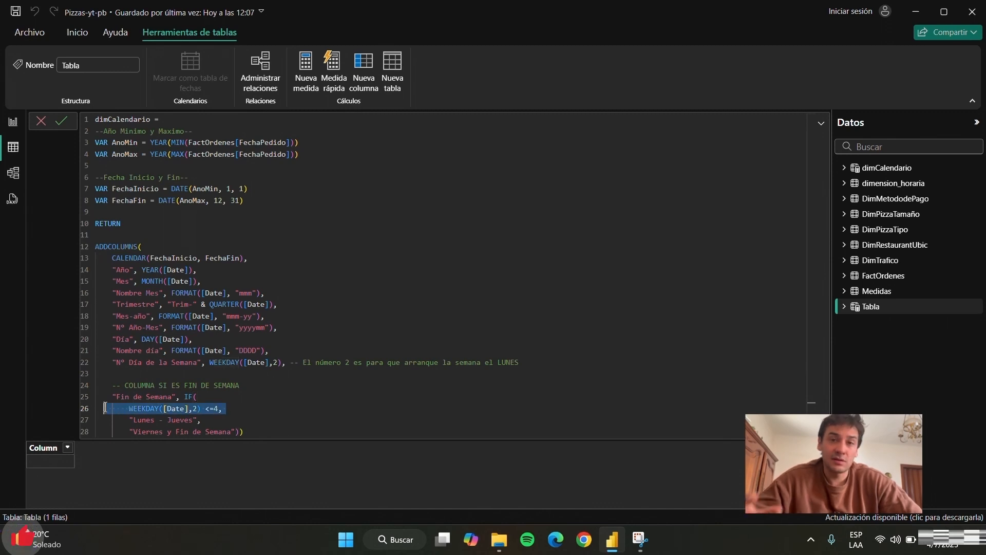
{"action": "left_click", "coordinate": [142, 418]}
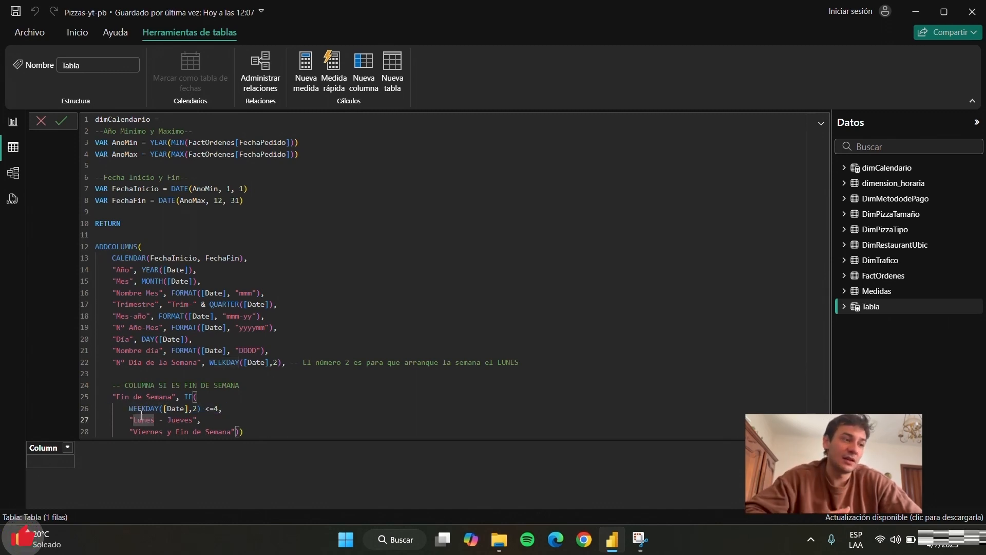
{"action": "left_click", "coordinate": [192, 420]}
{"action": "left_click", "coordinate": [150, 433]}
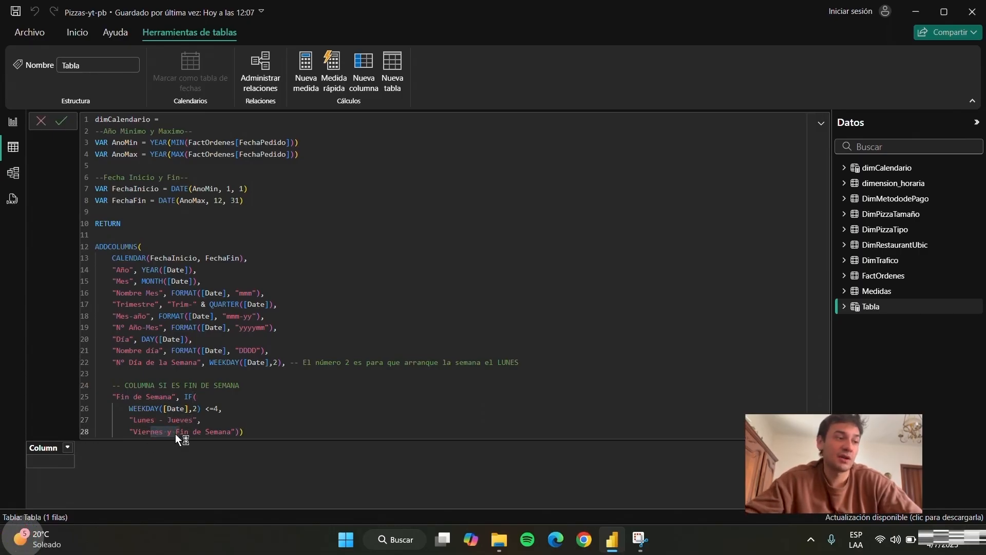
- Try to create the calculated table from the dimCalendario formula, and dismiss the rename dialog
{"action": "key", "text": "Return"}
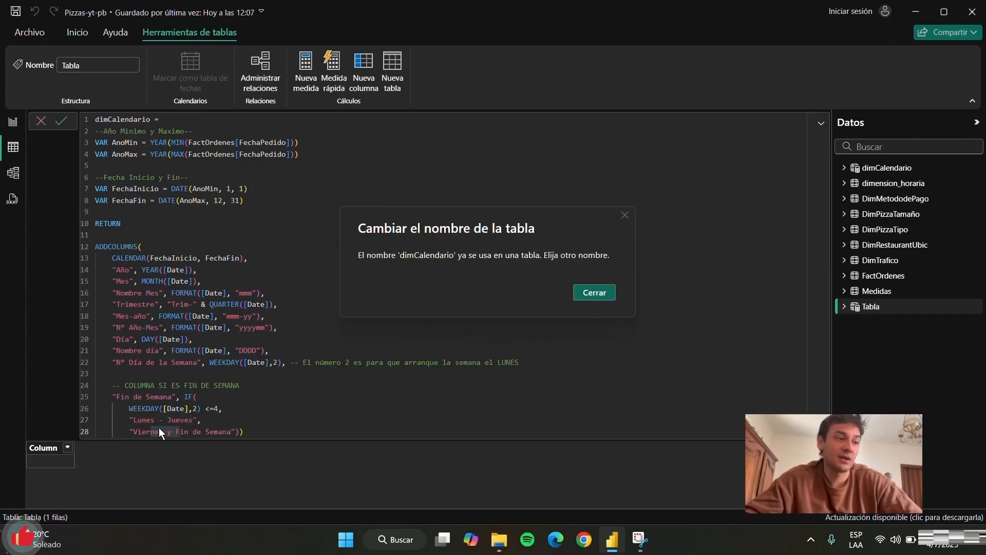
{"action": "left_click", "coordinate": [625, 215]}
{"action": "left_click", "coordinate": [265, 292]}
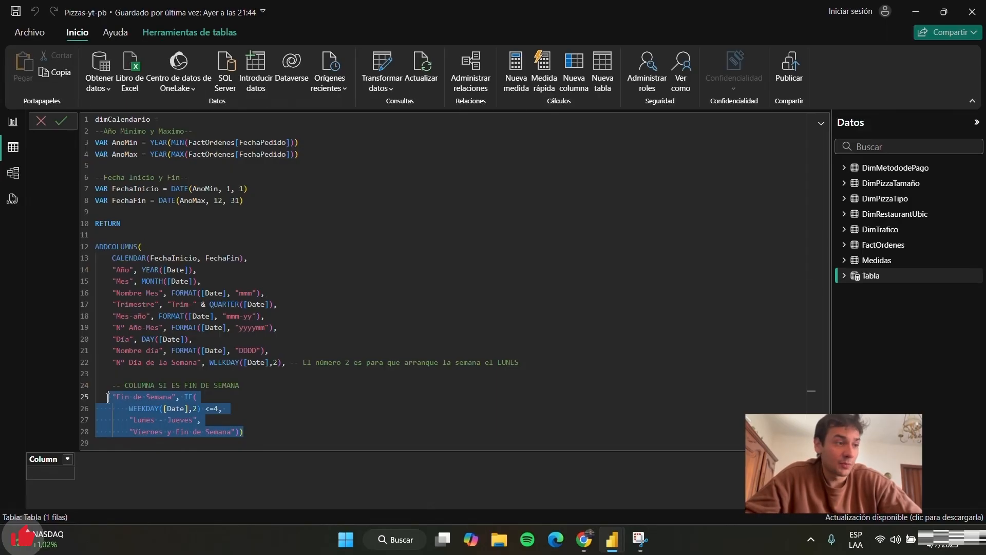
- Review the complete Fin de Semana IF block at the end of the dimCalendario formula
{"action": "left_click", "coordinate": [245, 432]}
{"action": "left_click_drag", "start_coordinate": [248, 431], "coordinate": [143, 396]}
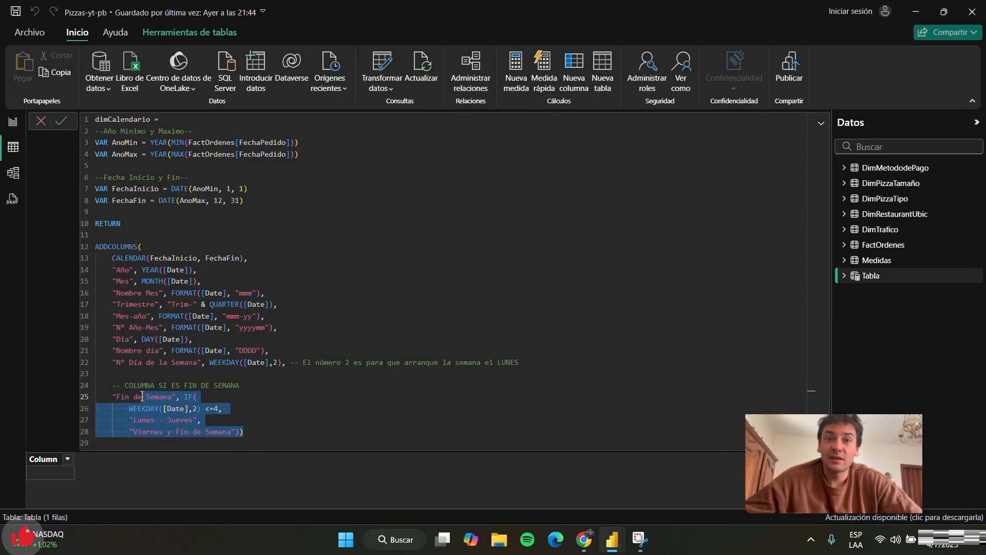
{"action": "left_click", "coordinate": [113, 397]}
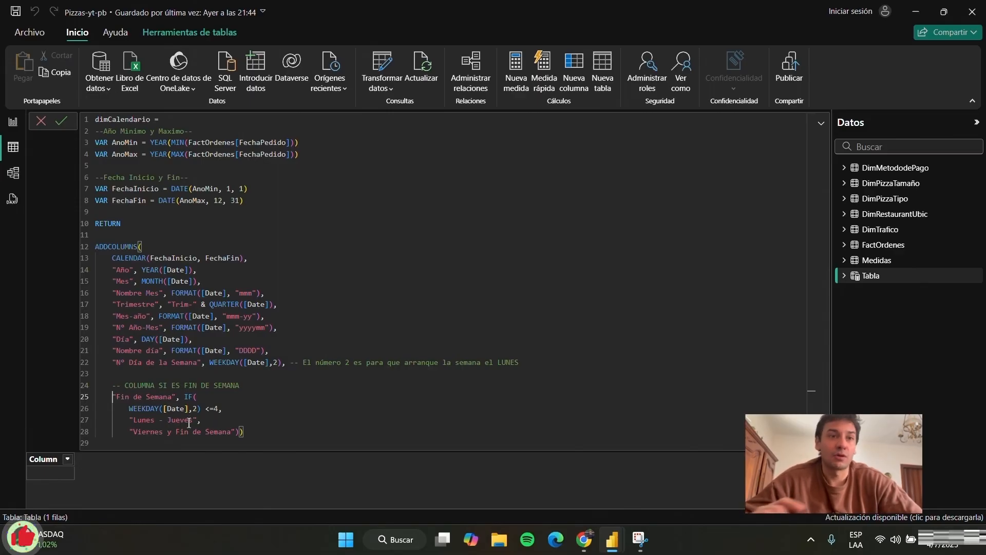
- Create the calculated table from the dimCalendario formula and sort its rows by Date in ascending order
{"action": "left_click", "coordinate": [66, 122]}
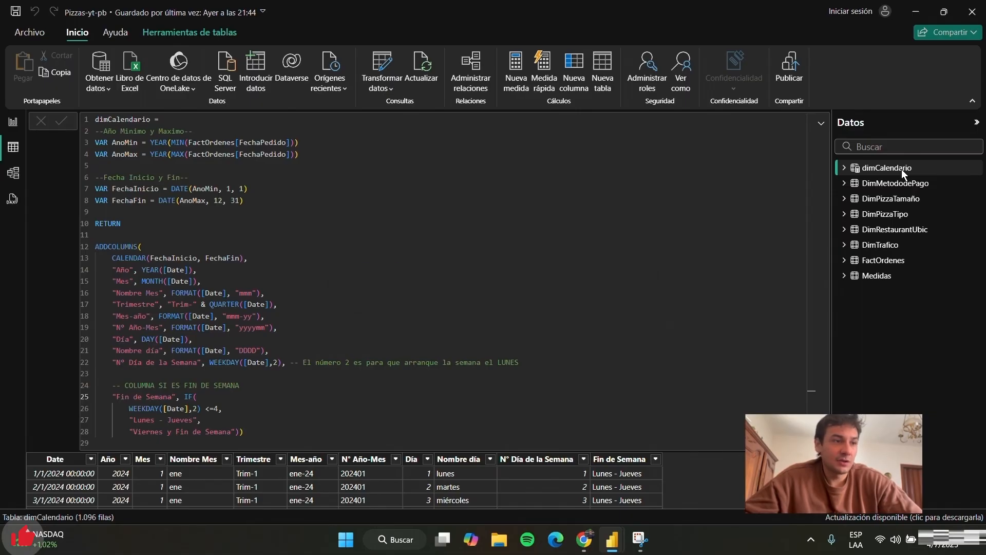
{"action": "left_click", "coordinate": [822, 127]}
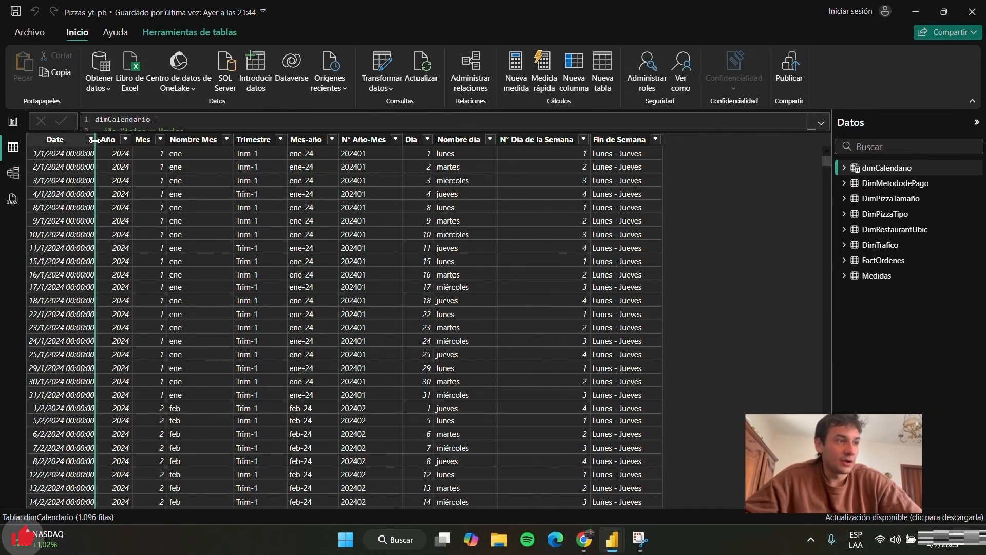
{"action": "left_click", "coordinate": [91, 141]}
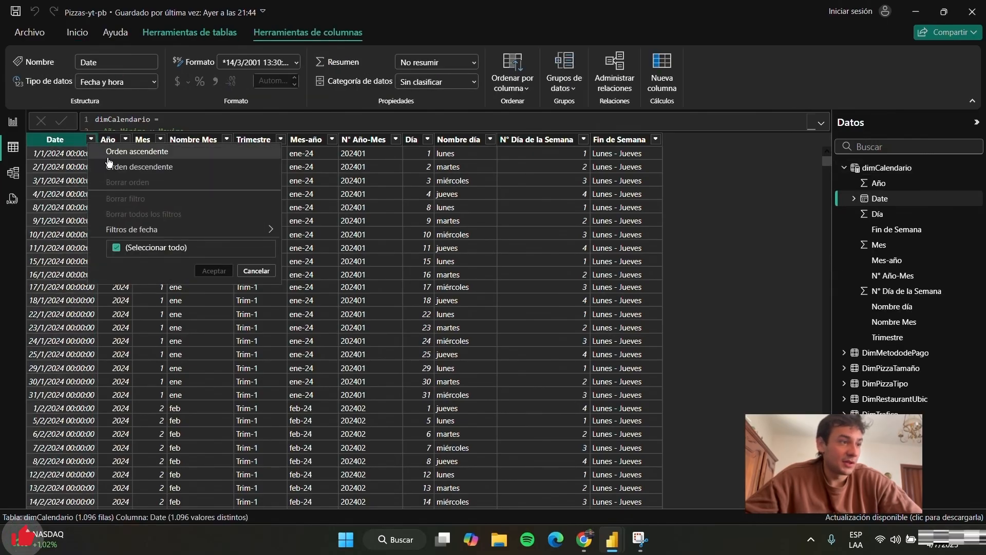
{"action": "left_click", "coordinate": [108, 158]}
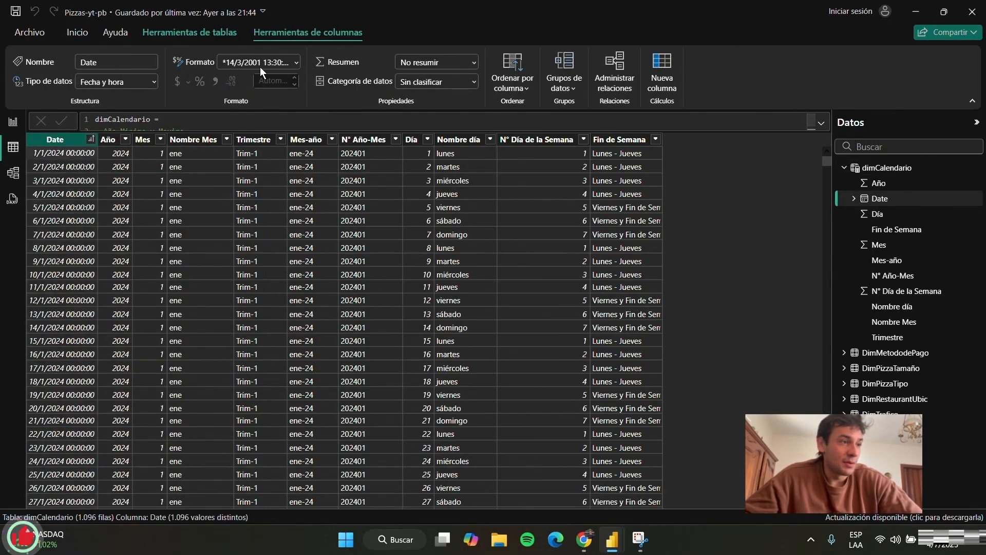
- Format the dimCalendario Date column as *14/3/2001 (Short Date) and widen the column to fit its last dates
{"action": "left_click", "coordinate": [295, 67]}
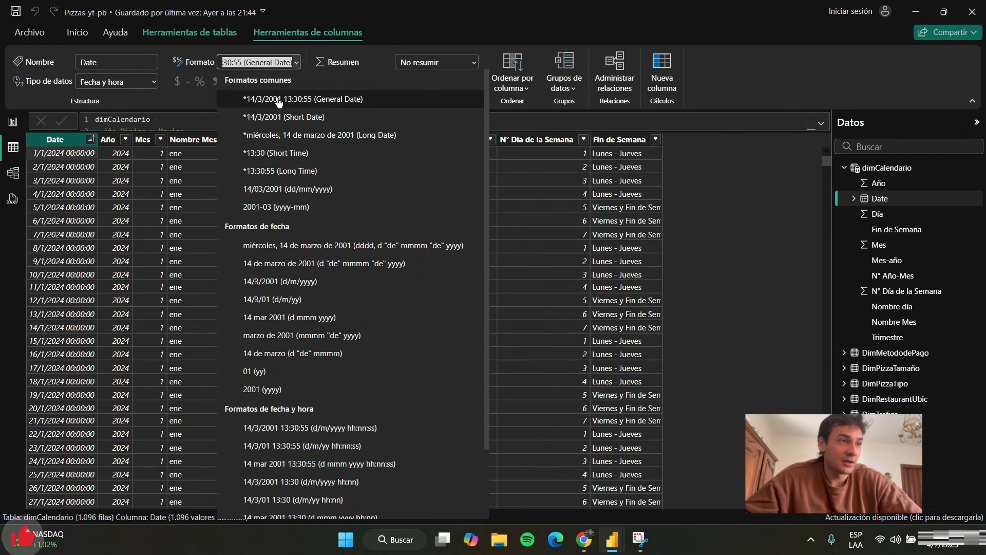
{"action": "left_click", "coordinate": [118, 153]}
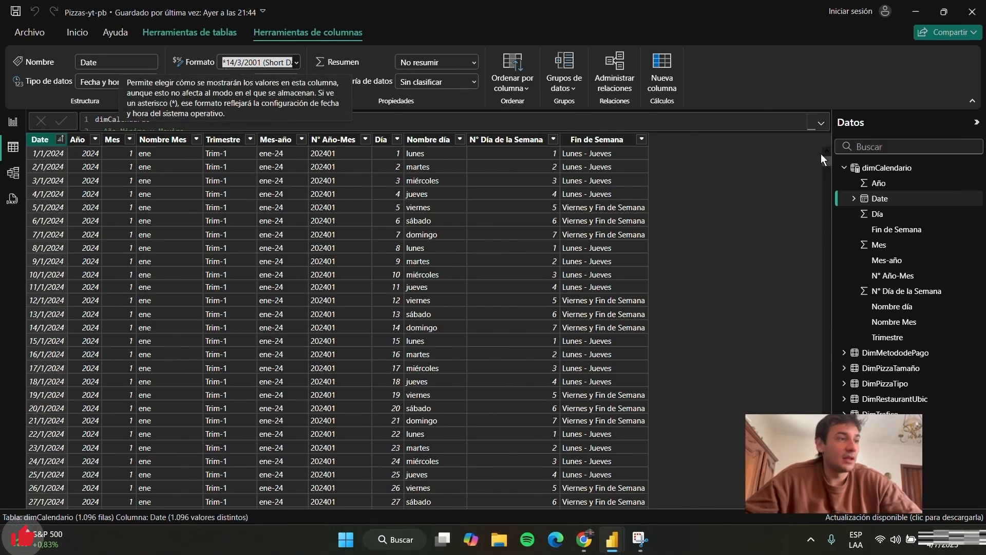
{"action": "left_click_drag", "start_coordinate": [822, 159], "coordinate": [829, 400]}
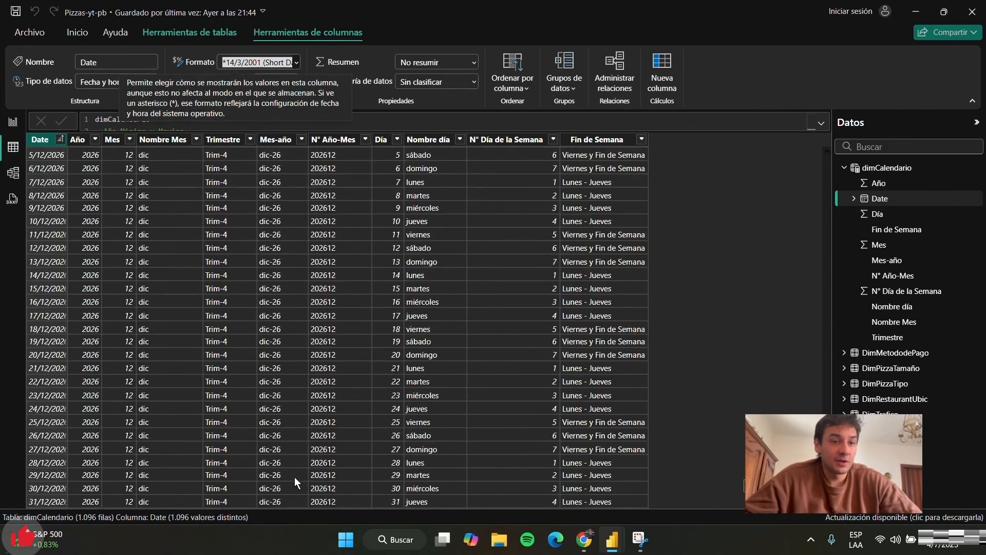
{"action": "double_click", "coordinate": [66, 139]}
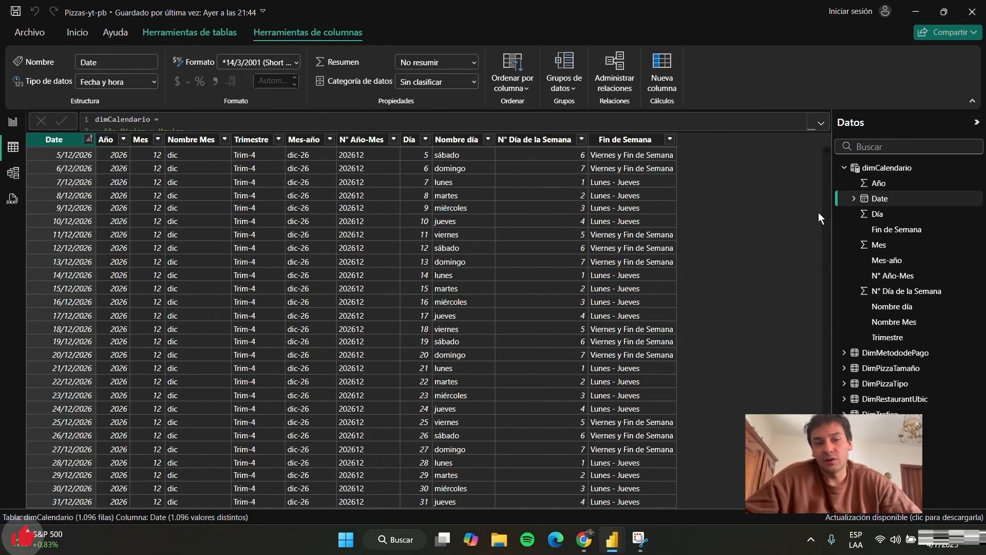
- Review the N° Día de la Semana and Fin de Semana values from the start of the dimCalendario table
{"action": "scroll", "coordinate": [826, 170], "scroll_direction": "up", "scroll_amount": 3}
{"action": "left_click_drag", "start_coordinate": [827, 493], "coordinate": [123, 146]}
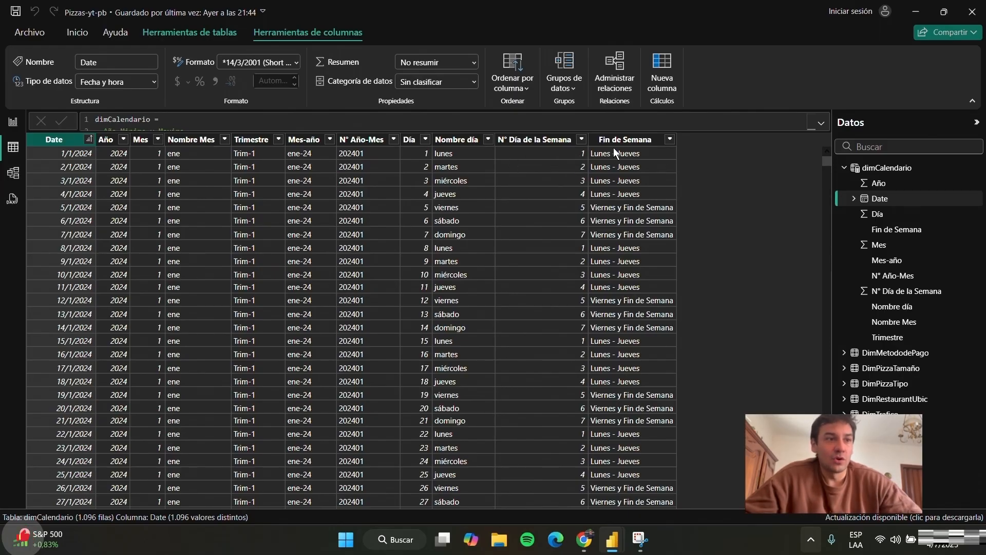
{"action": "left_click", "coordinate": [575, 153]}
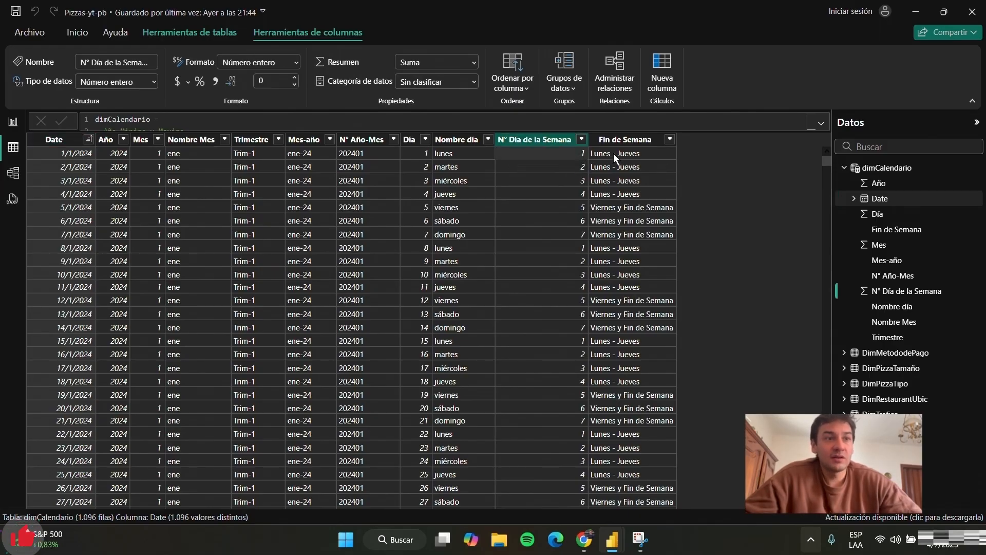
{"action": "left_click", "coordinate": [631, 208]}
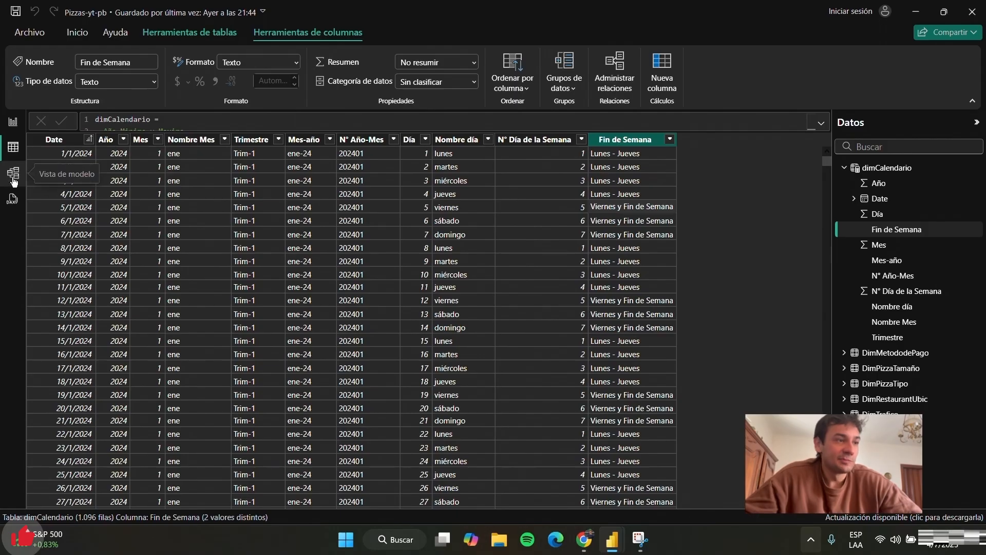
- Format the FechaPedido column of FactOrdenes as *14/3/2001 (Short Date) and sort it in descending order
{"action": "left_click", "coordinate": [845, 168]}
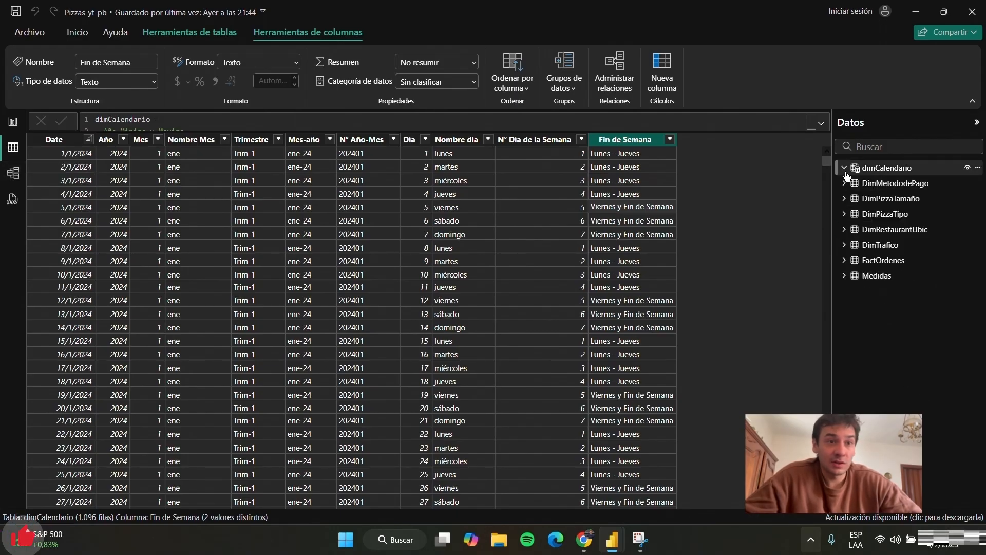
{"action": "left_click", "coordinate": [889, 261]}
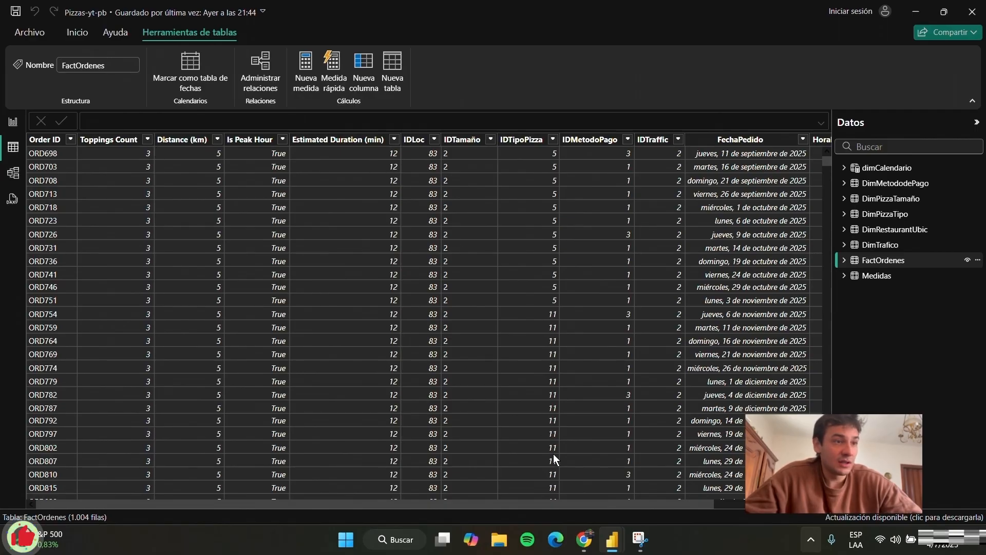
{"action": "left_click", "coordinate": [766, 144]}
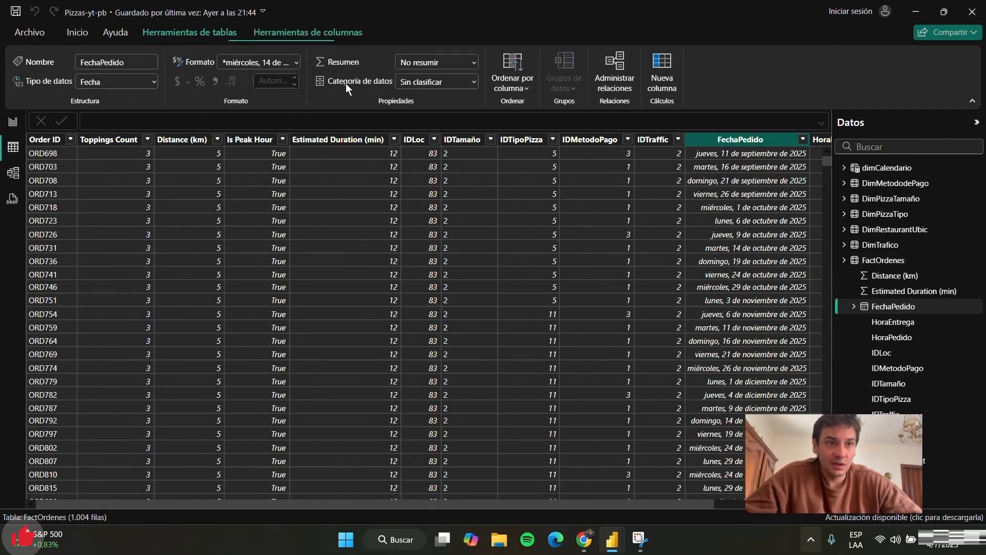
{"action": "left_click", "coordinate": [297, 62]}
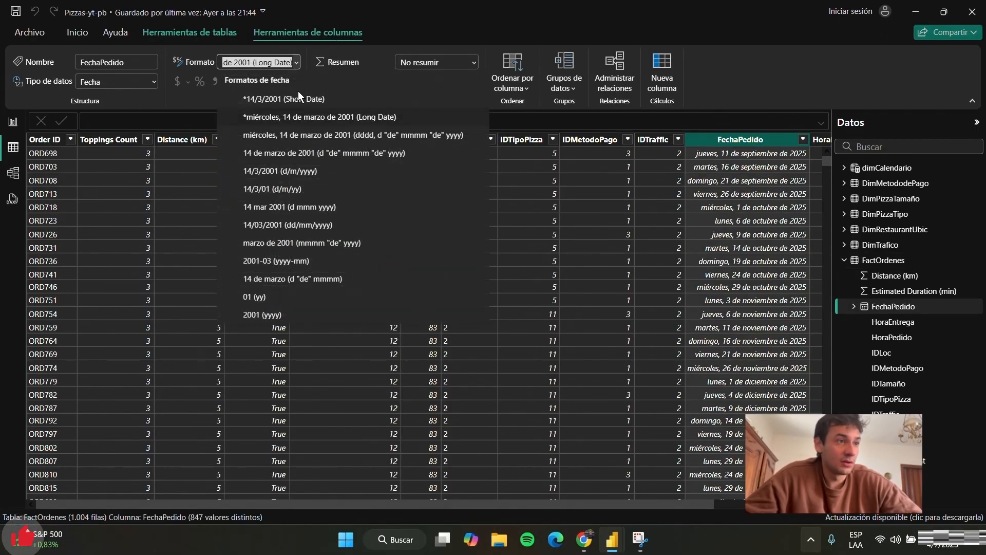
{"action": "left_click", "coordinate": [267, 117]}
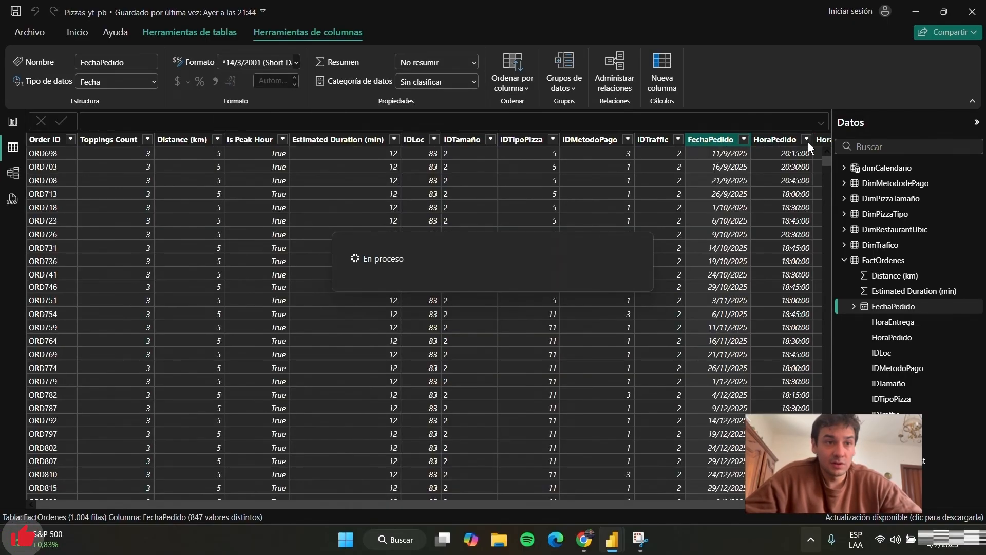
{"action": "left_click", "coordinate": [743, 139]}
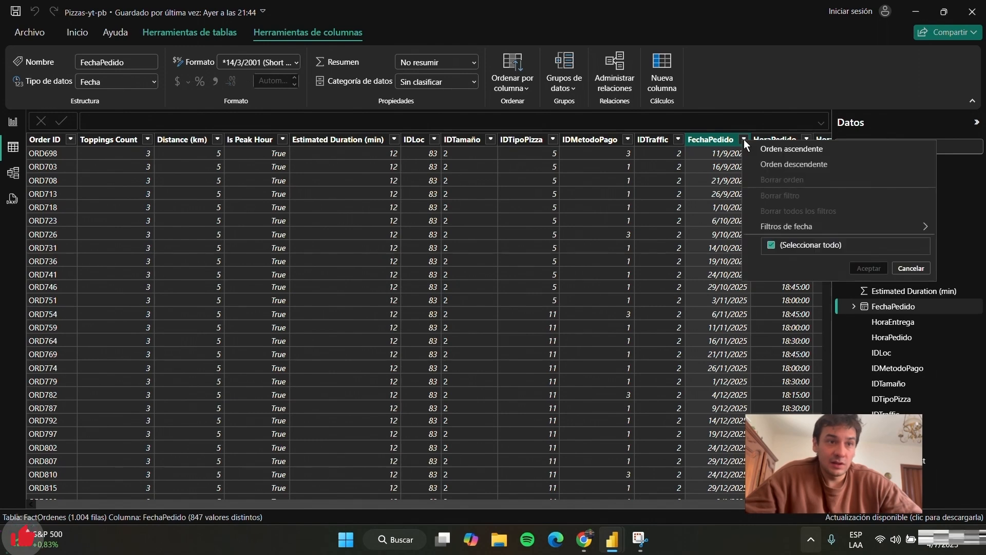
{"action": "left_click", "coordinate": [822, 164]}
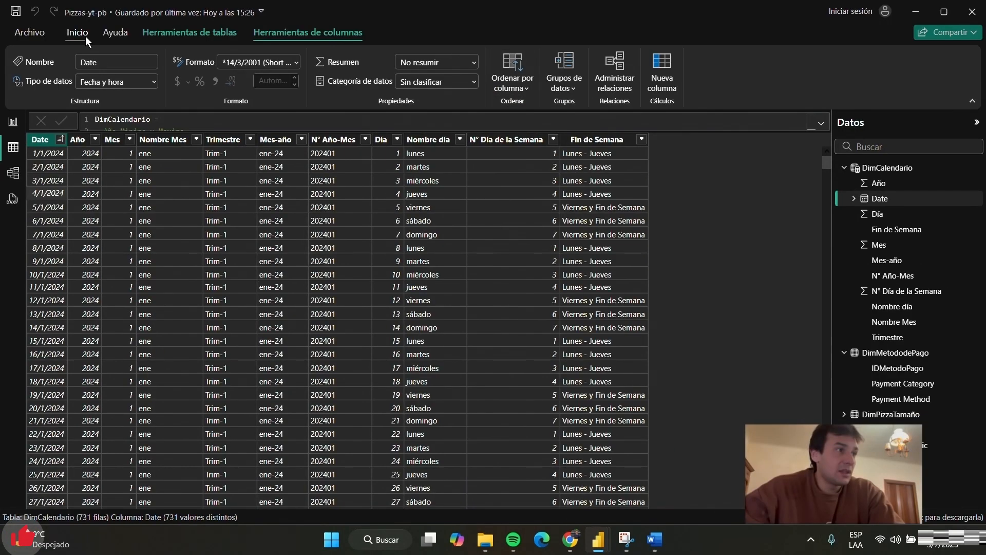
- Import the text file dimension_horaria.csv from the Pedidos pizzeria folder and load it with its comma delimiter
{"action": "left_click", "coordinate": [86, 36]}
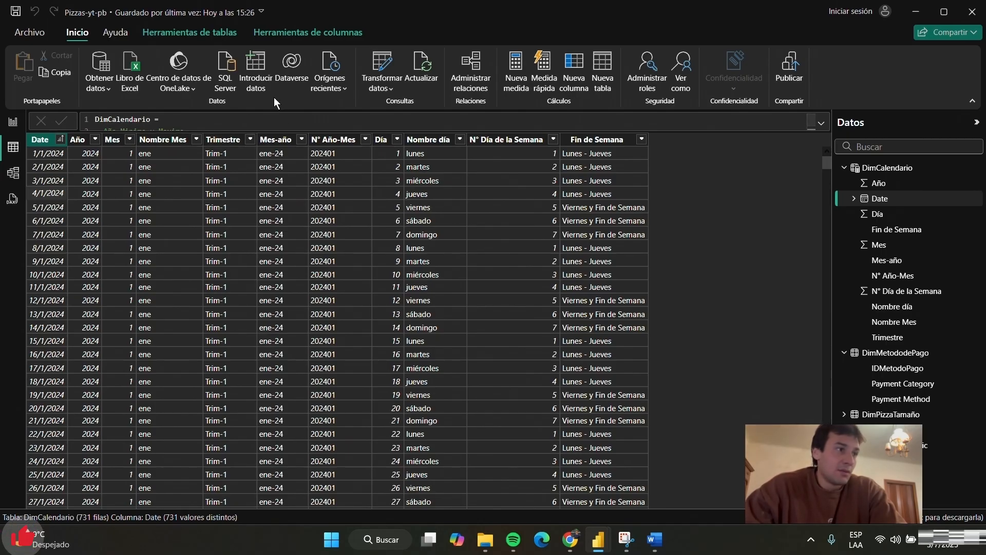
{"action": "left_click", "coordinate": [103, 77]}
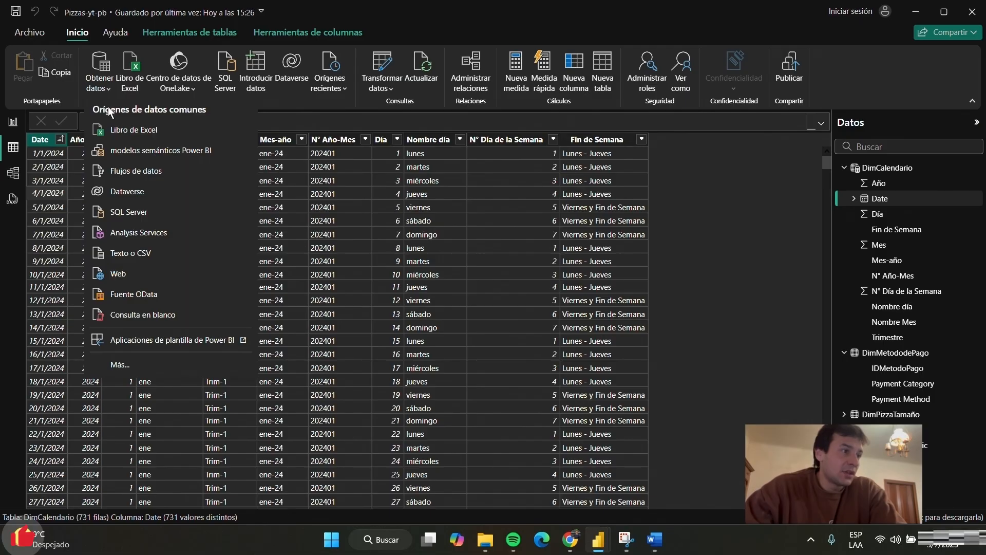
{"action": "left_click", "coordinate": [171, 255]}
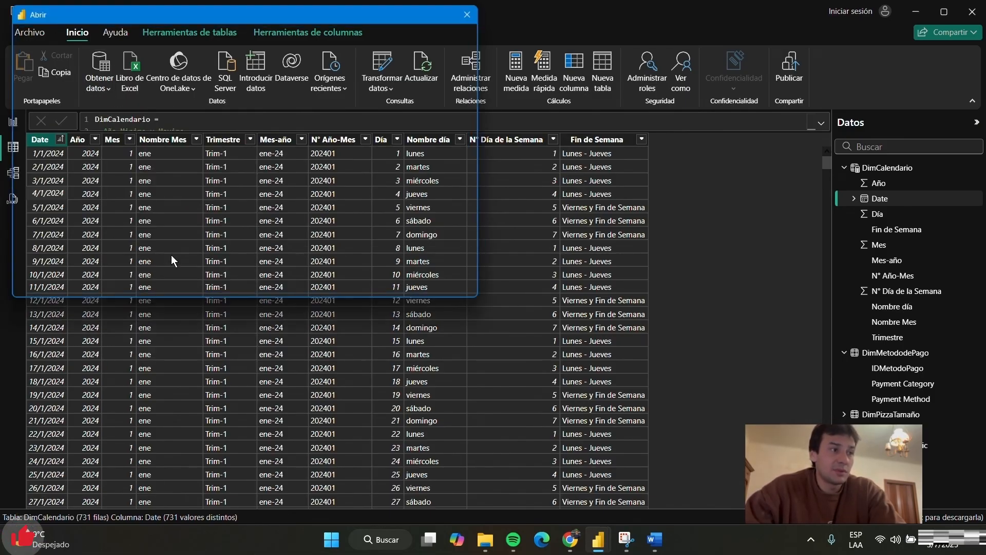
{"action": "left_click", "coordinate": [230, 123]}
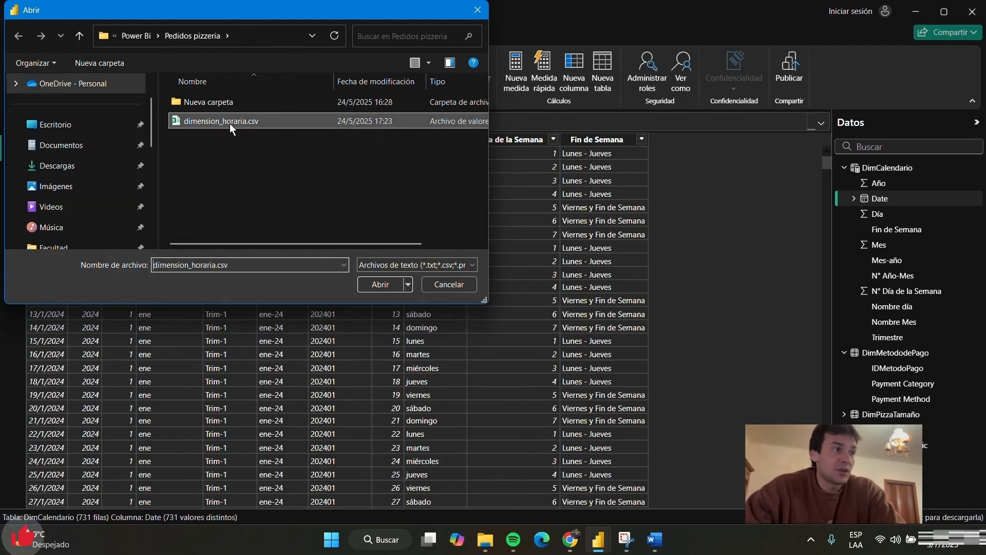
{"action": "left_click", "coordinate": [381, 281]}
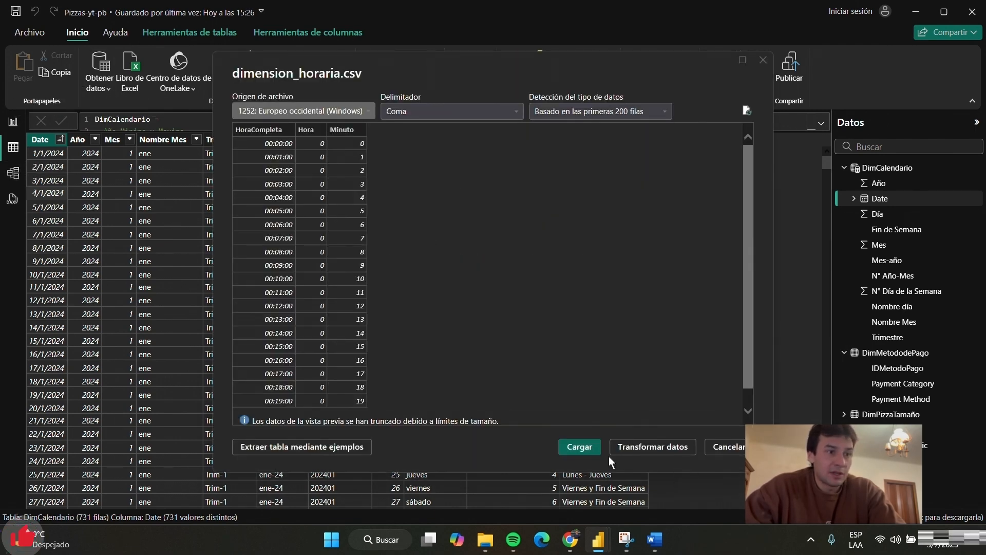
{"action": "left_click", "coordinate": [585, 447]}
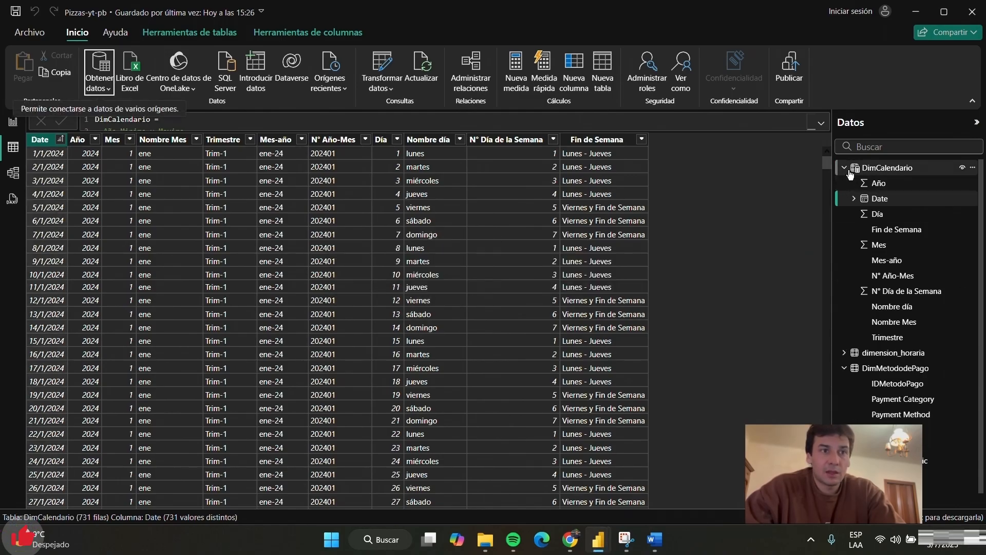
- Examine the HoraCompleta, Hora and Minuto rows of the dimension_horaria table
{"action": "left_click", "coordinate": [844, 167]}
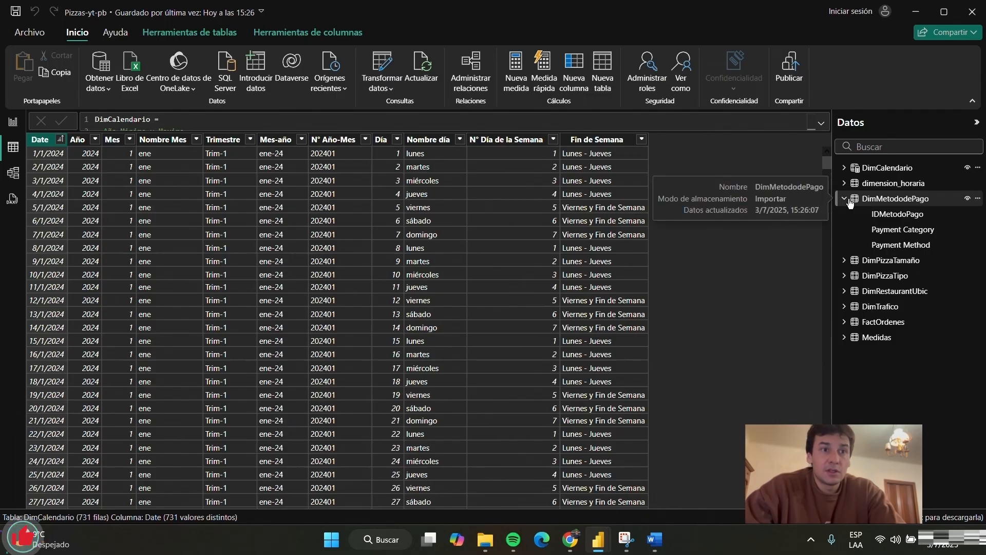
{"action": "left_click", "coordinate": [874, 200]}
{"action": "left_click", "coordinate": [886, 185]}
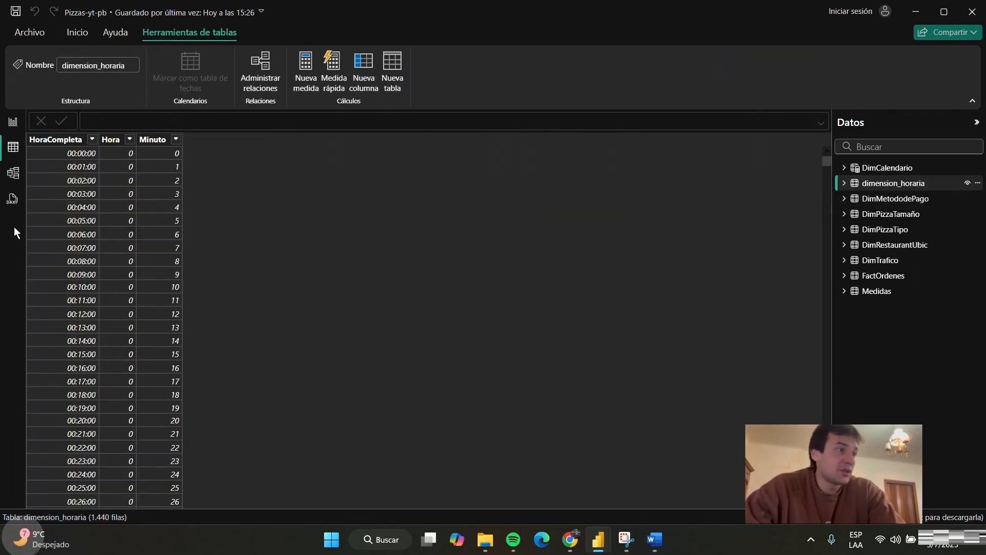
{"action": "left_click", "coordinate": [57, 158]}
{"action": "scroll", "coordinate": [238, 327], "scroll_direction": "down", "scroll_amount": 15}
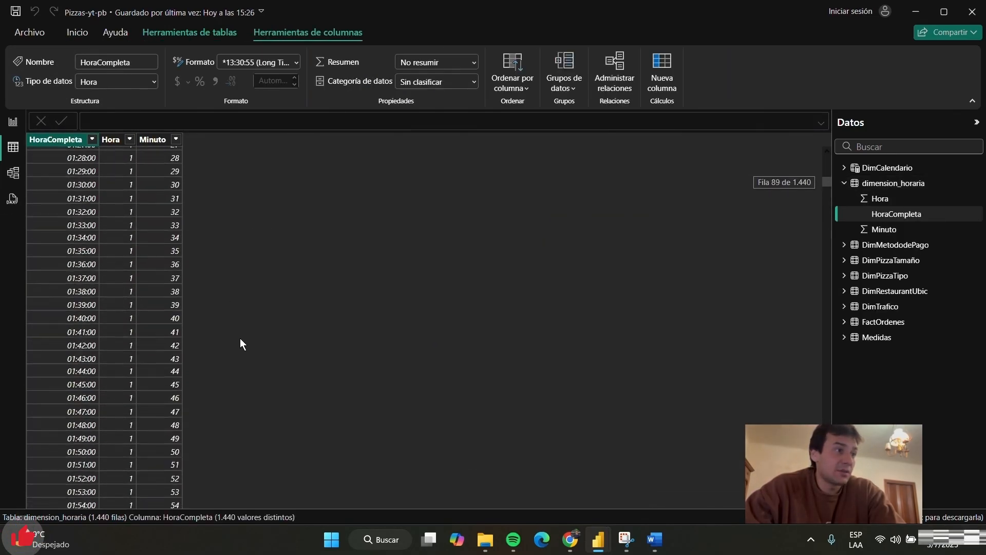
{"action": "scroll", "coordinate": [240, 338], "scroll_direction": "down", "scroll_amount": 13}
{"action": "left_click_drag", "start_coordinate": [827, 199], "coordinate": [758, 105]}
- Arrange the model diagram with dimension_horaria and DimCalendario on either side of FactOrdenes, DimTrafico beside DimRestaurantUbic, and Medidas set apart below
{"action": "left_click", "coordinate": [8, 182]}
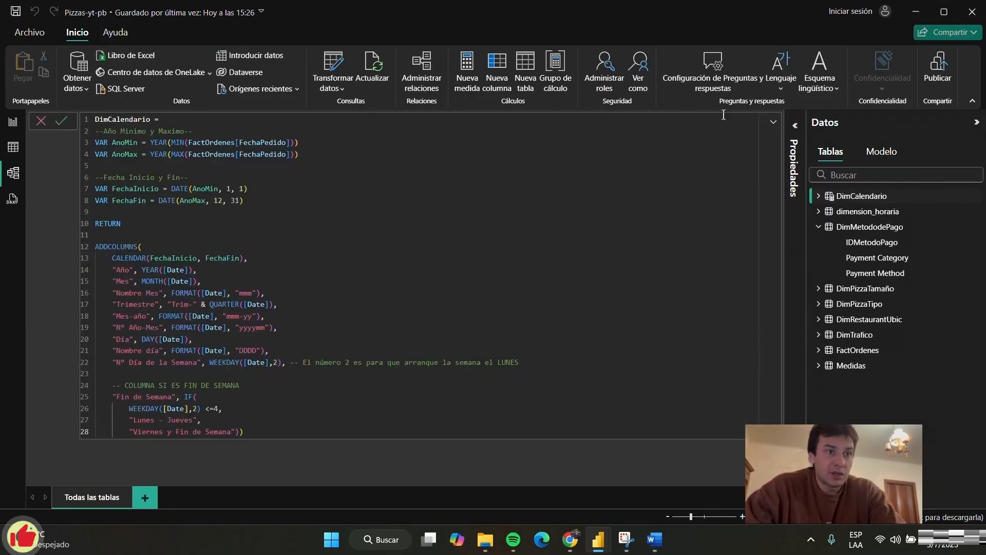
{"action": "left_click", "coordinate": [772, 122]}
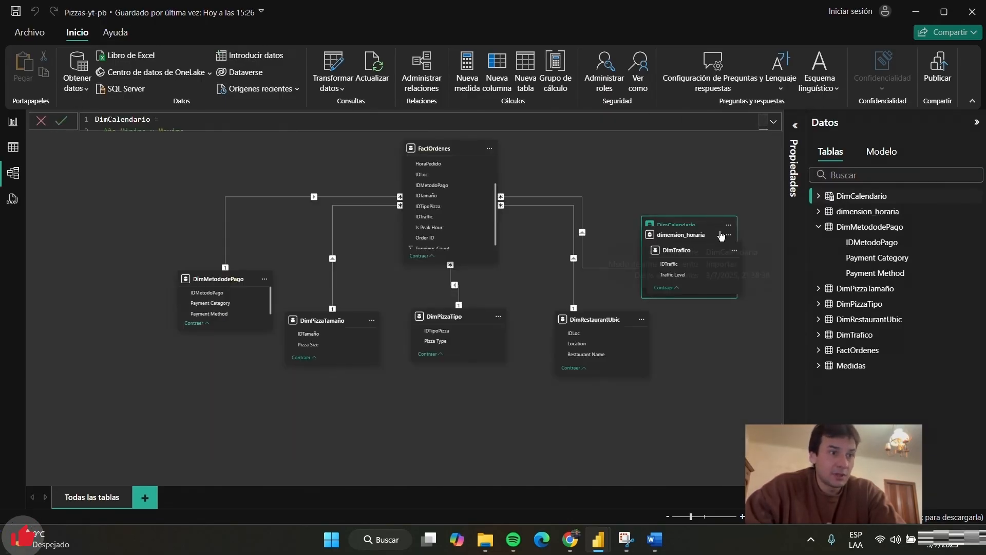
{"action": "left_click_drag", "start_coordinate": [700, 248], "coordinate": [628, 148]}
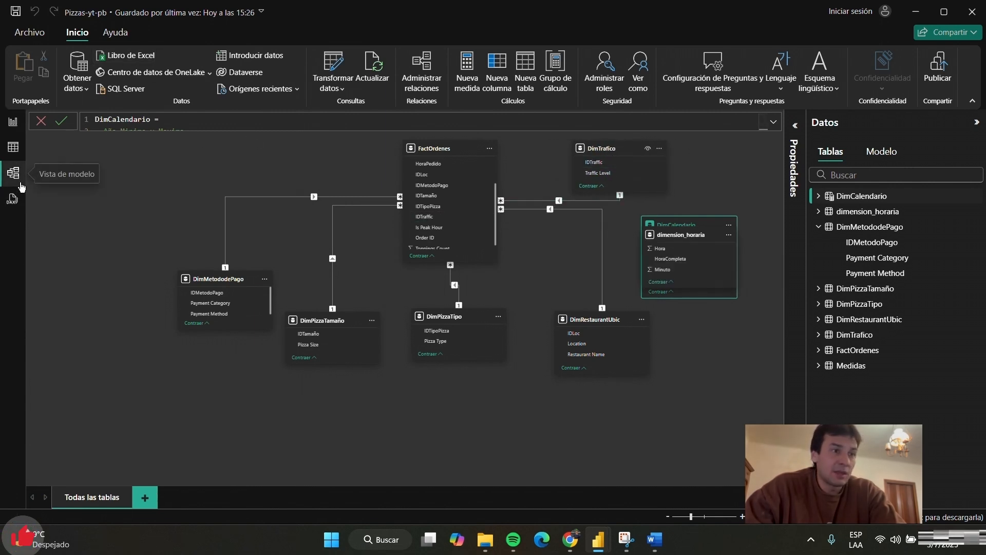
{"action": "left_click_drag", "start_coordinate": [698, 234], "coordinate": [186, 146]}
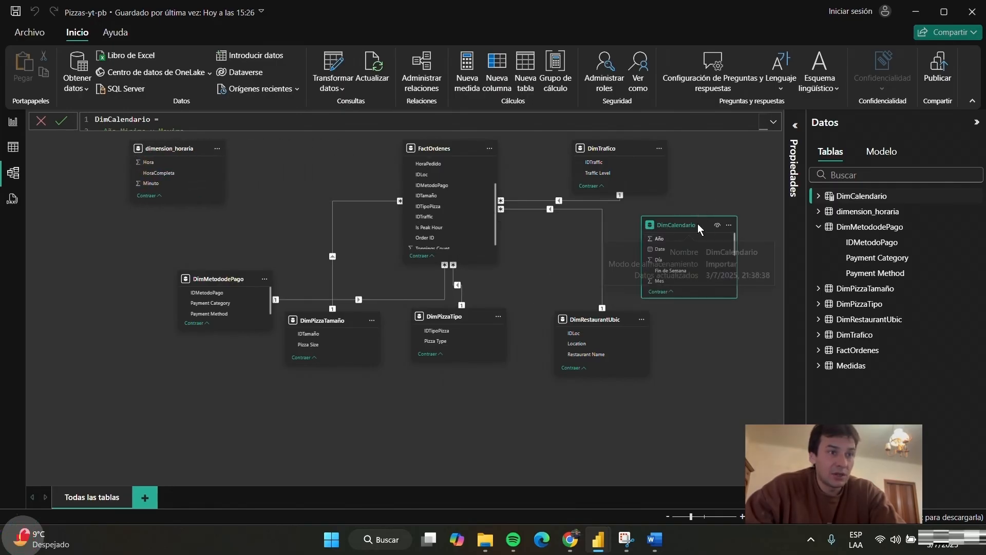
{"action": "left_click_drag", "start_coordinate": [697, 223], "coordinate": [759, 149]}
{"action": "left_click_drag", "start_coordinate": [632, 148], "coordinate": [731, 313]}
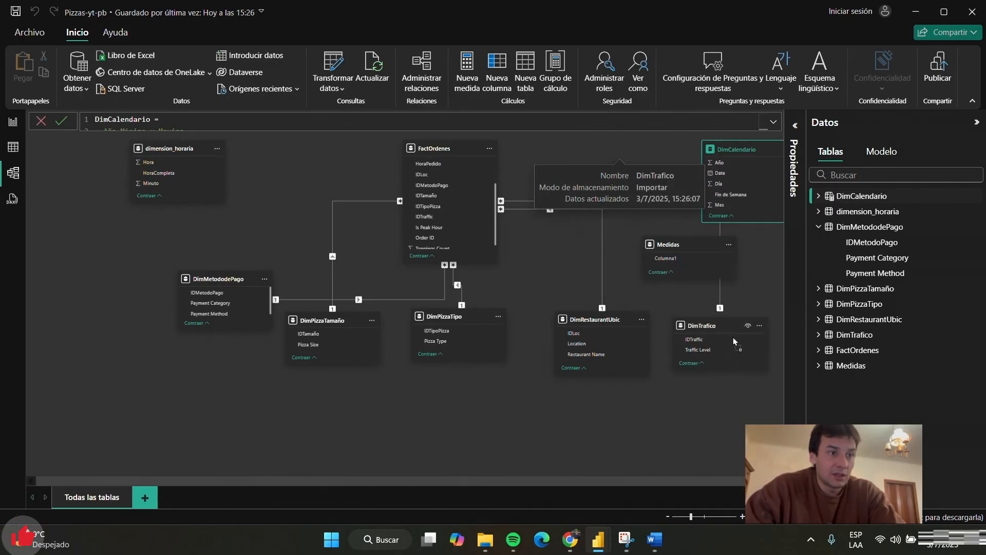
{"action": "left_click_drag", "start_coordinate": [689, 240], "coordinate": [108, 415]}
{"action": "left_click_drag", "start_coordinate": [747, 149], "coordinate": [666, 164]}
{"action": "left_click_drag", "start_coordinate": [177, 148], "coordinate": [256, 177]}
- Relate FechaPedido of FactOrdenes to Date of DimCalendario as an active many-to-one relationship with single cross-filter direction
{"action": "scroll", "coordinate": [463, 209], "scroll_direction": "up", "scroll_amount": 3}
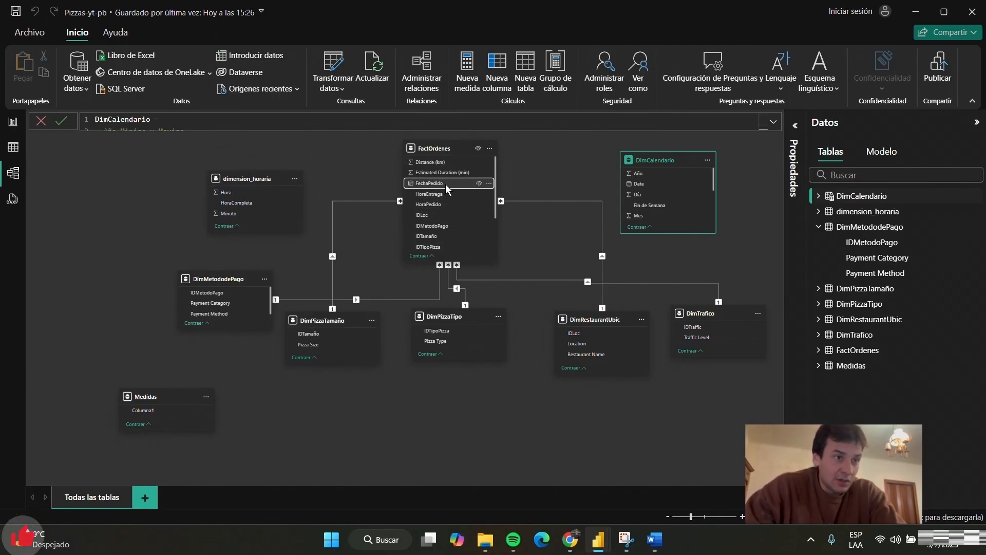
{"action": "left_click_drag", "start_coordinate": [445, 184], "coordinate": [666, 183]}
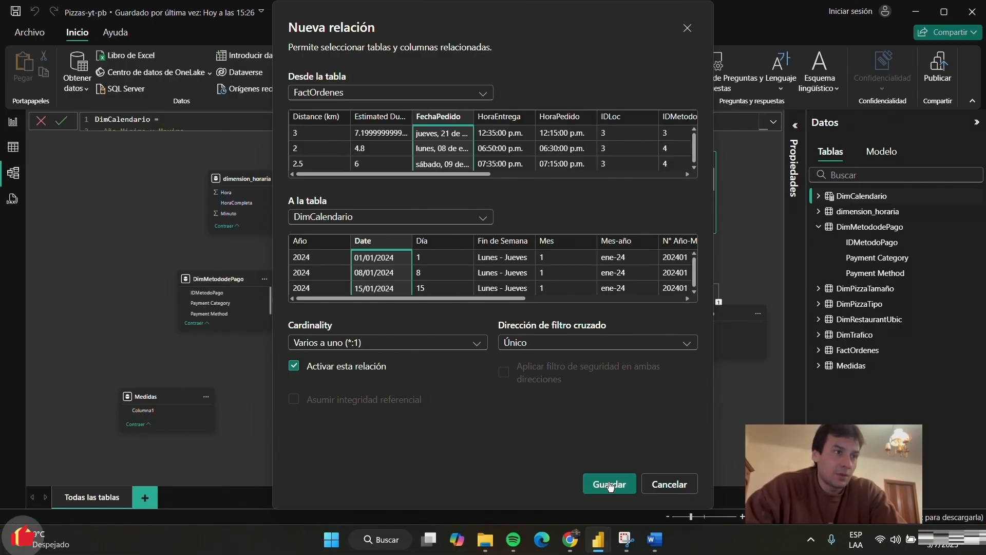
{"action": "left_click_drag", "start_coordinate": [461, 174], "coordinate": [383, 173]}
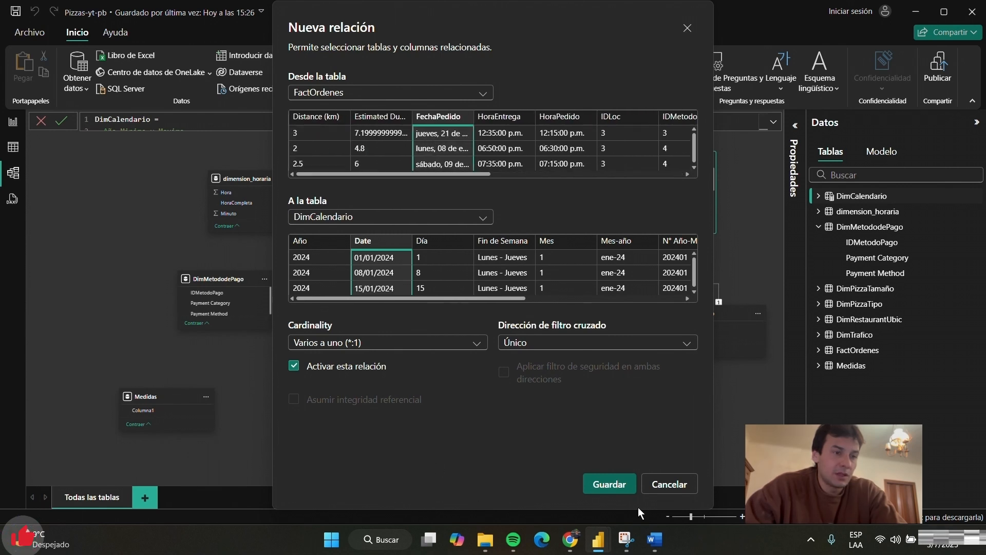
{"action": "left_click", "coordinate": [625, 493]}
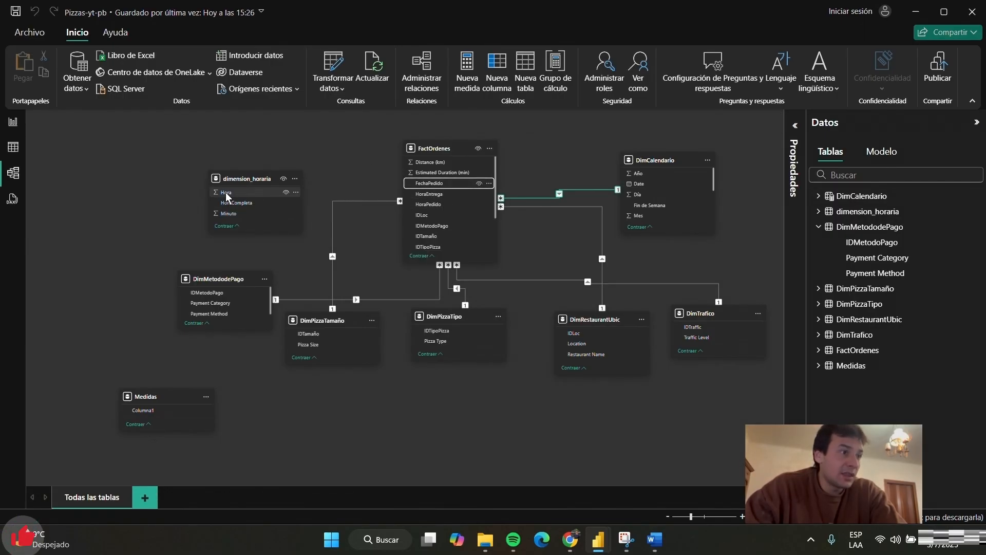
- Relate HoraCompleta of dimension_horaria to HoraEntrega of FactOrdenes as an active one-to-many relationship with single cross-filter direction
{"action": "left_click_drag", "start_coordinate": [226, 192], "coordinate": [425, 194]}
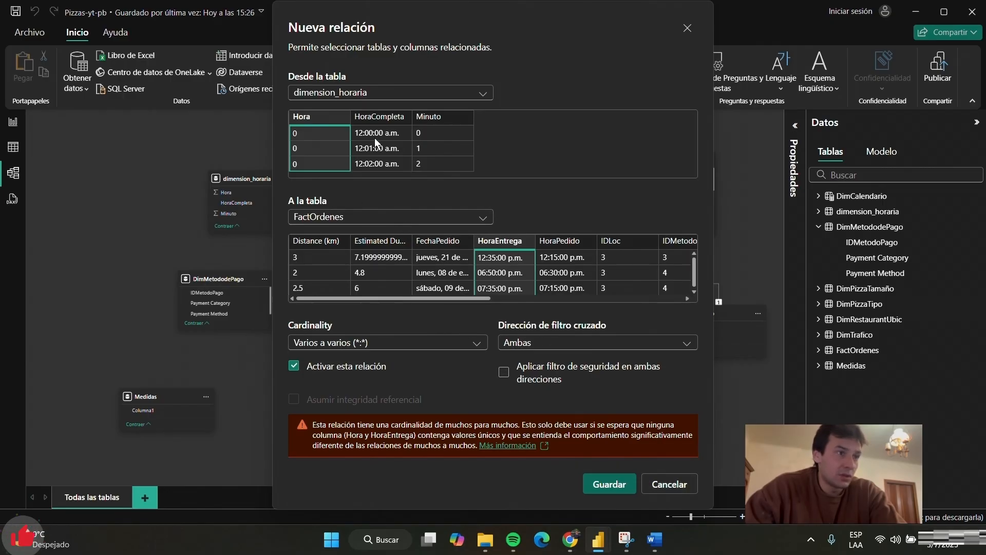
{"action": "left_click", "coordinate": [378, 115]}
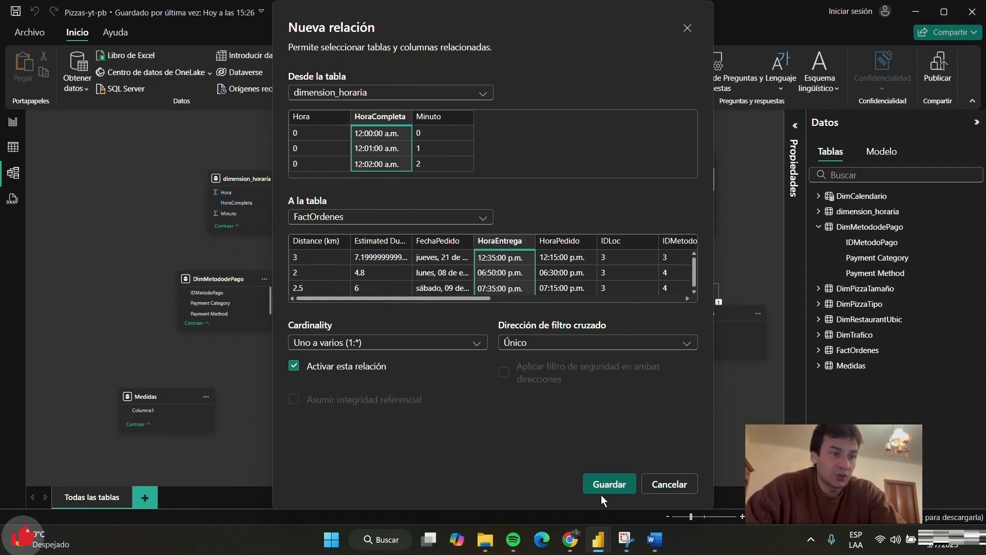
{"action": "left_click", "coordinate": [608, 483]}
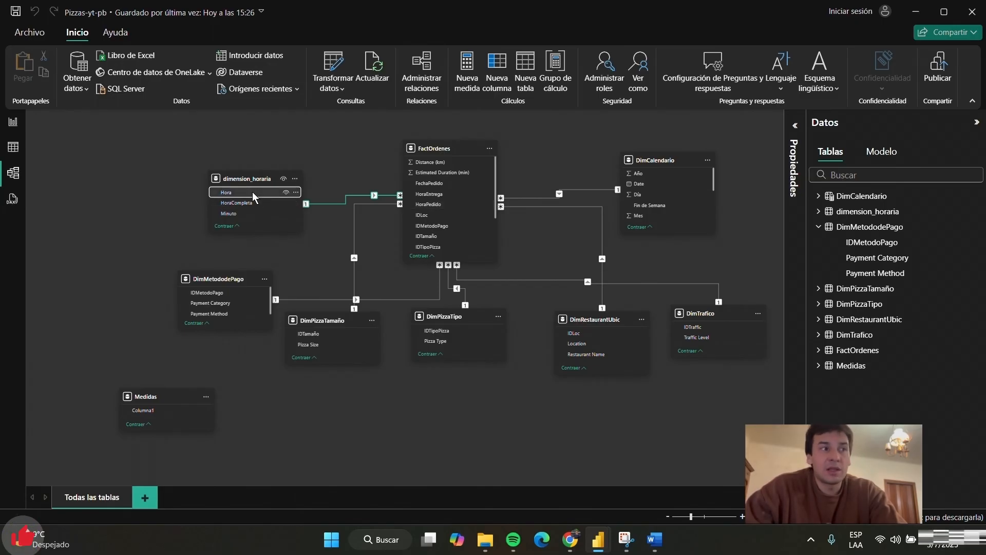
- Add an inactive one-to-many relationship from HoraCompleta of dimension_horaria to HoraPedido of FactOrdenes and inspect both hourly relationships
{"action": "left_click_drag", "start_coordinate": [251, 192], "coordinate": [433, 206]}
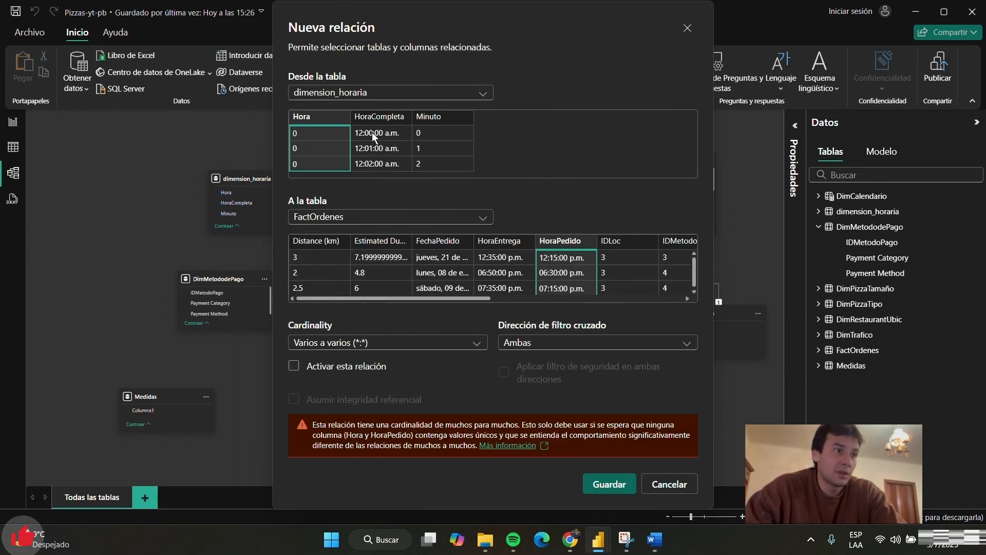
{"action": "left_click", "coordinate": [366, 119]}
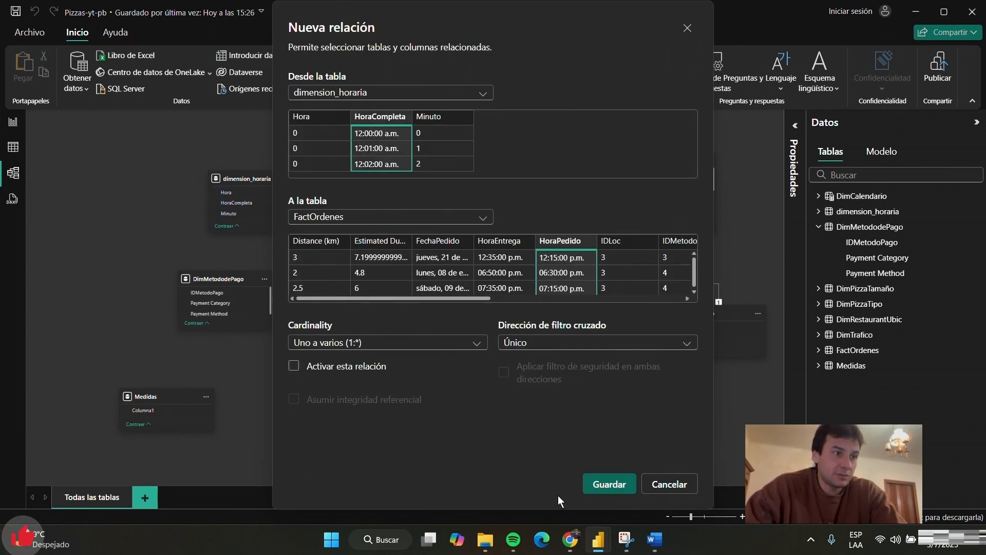
{"action": "left_click", "coordinate": [612, 485]}
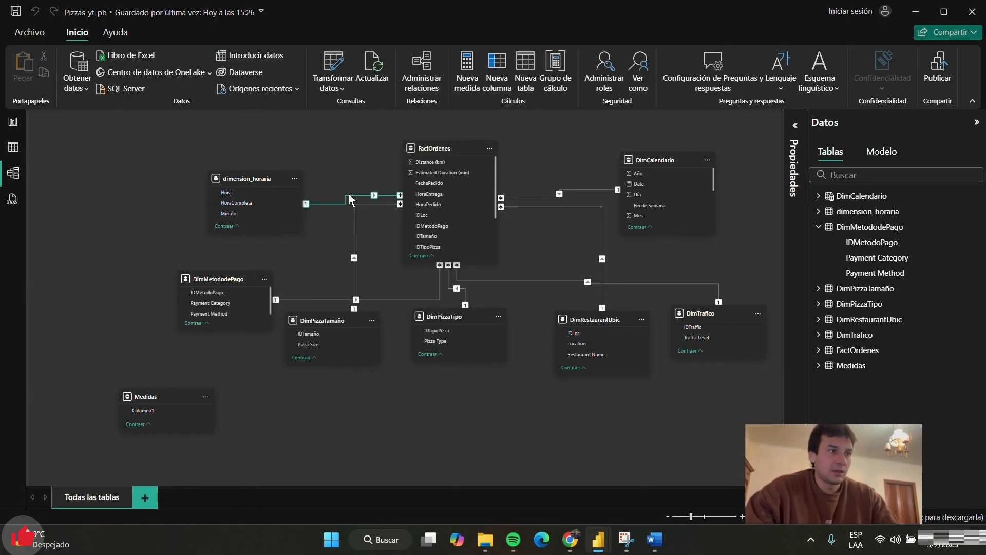
{"action": "scroll", "coordinate": [370, 200], "scroll_direction": "up", "scroll_amount": 3}
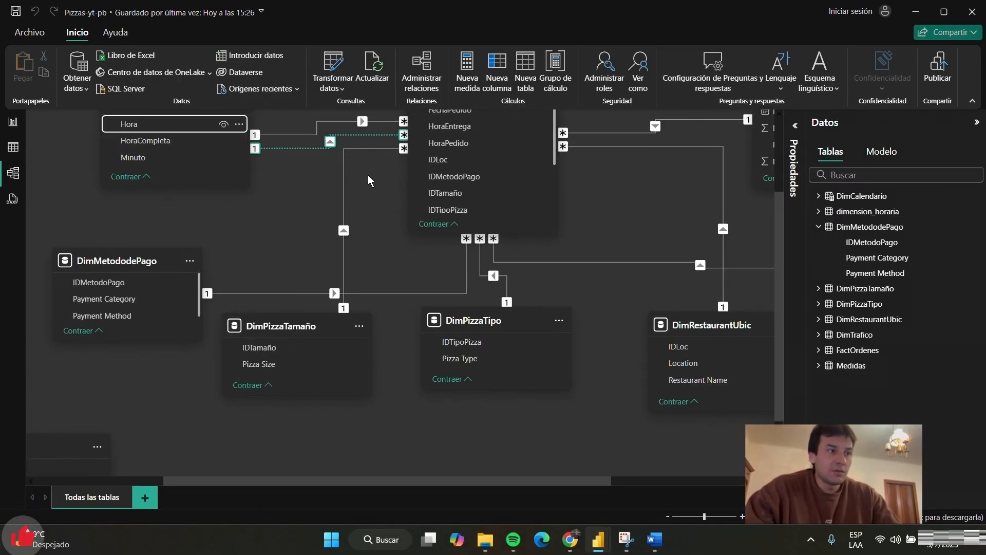
{"action": "scroll", "coordinate": [318, 160], "scroll_direction": "up", "scroll_amount": 2}
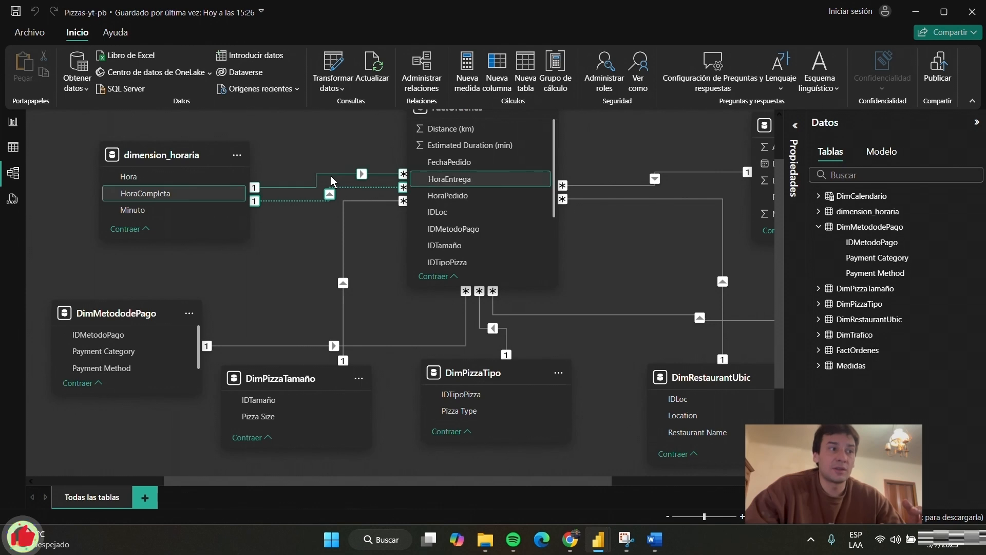
- Return to the report view and rename the page Página 1 as Datos Generales
{"action": "left_click", "coordinate": [16, 135]}
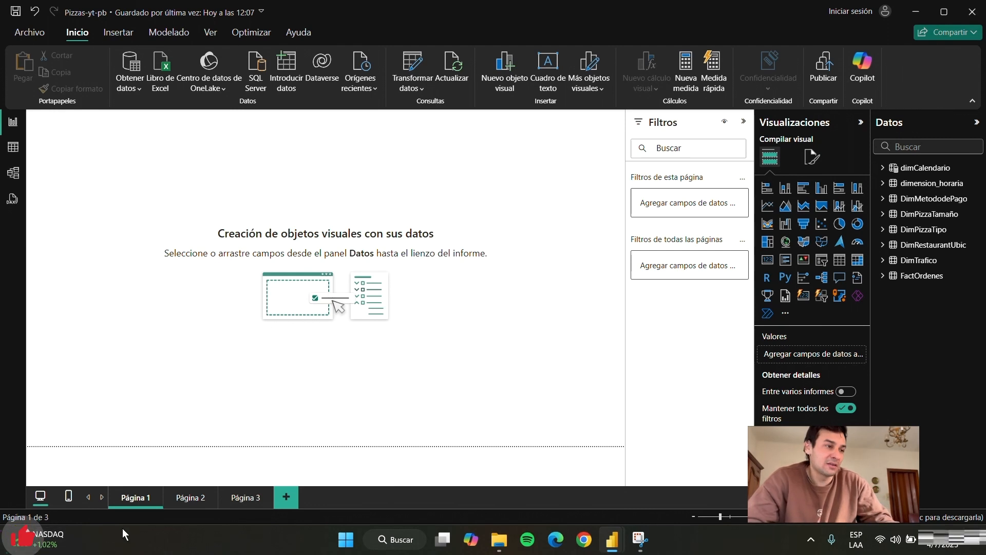
{"action": "double_click", "coordinate": [140, 499]}
{"action": "type", "text": "D"}
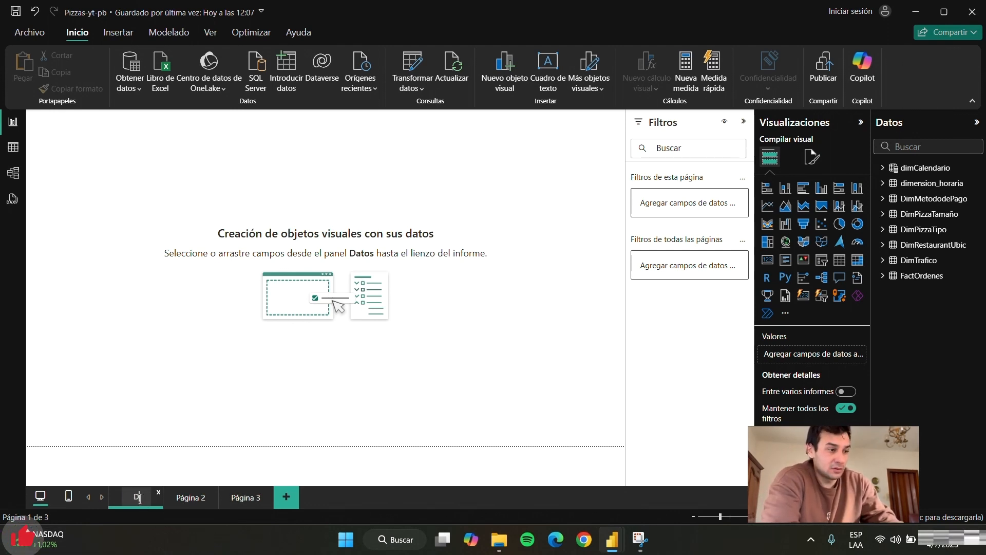
{"action": "type", "text": "atoatos"}
{"action": "key", "text": "Caps_Lock"}
{"action": "type", "text": "G"}
{"action": "key", "text": "Caps_Lock"}
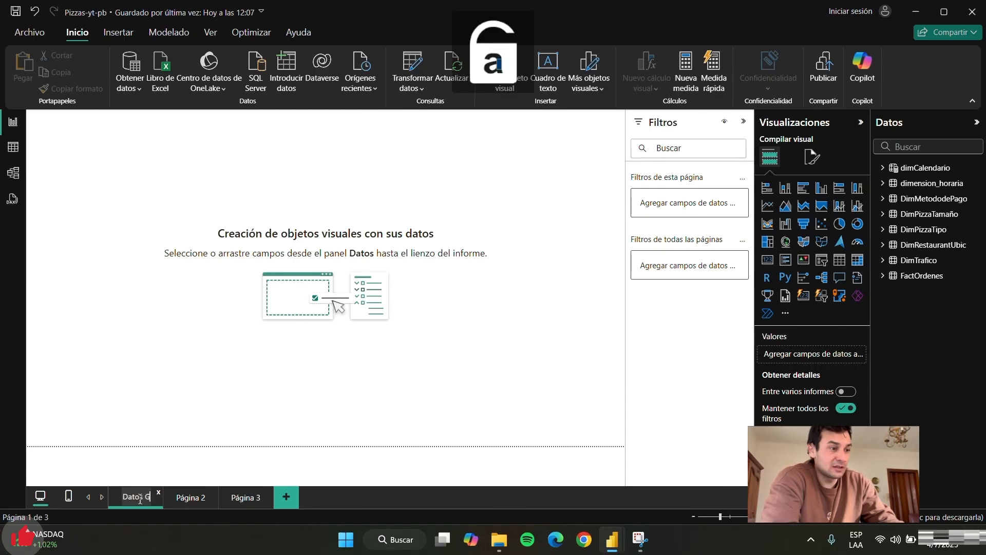
{"action": "type", "text": "enerales"}
{"action": "key", "text": "Return"}
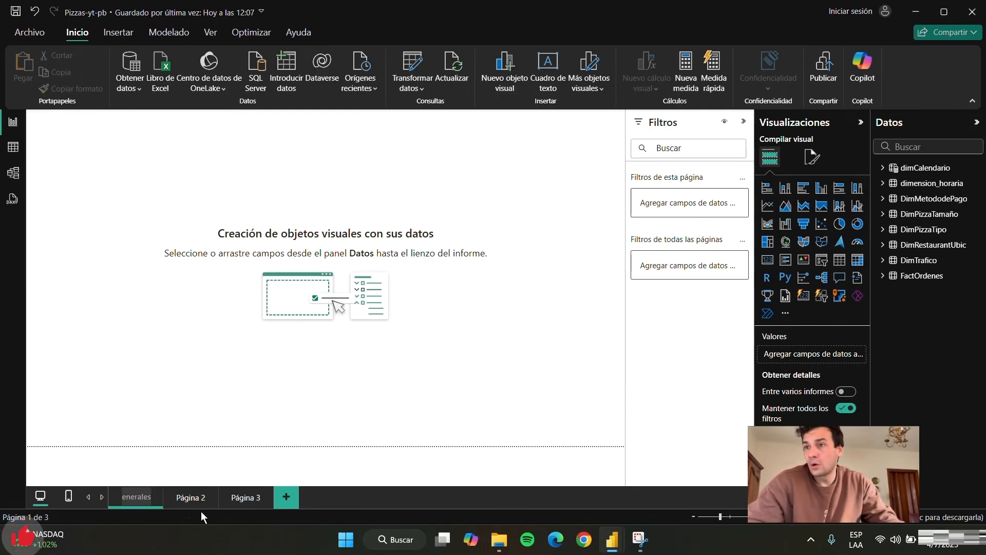
- Rename the report page Página 2 as Ventas por Sucursal
{"action": "double_click", "coordinate": [191, 501]}
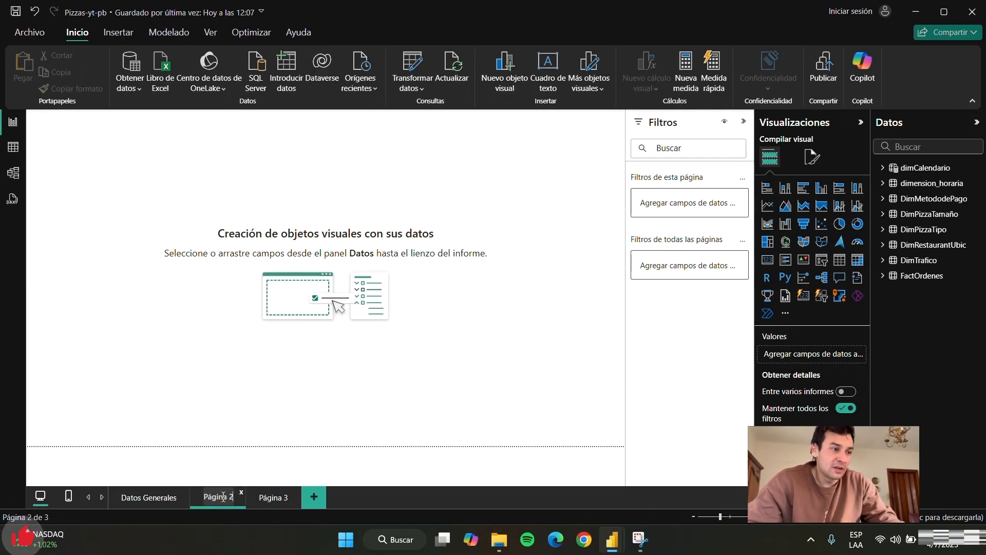
{"action": "type", "text": "Vent"}
{"action": "key", "text": "BackSpace"}
{"action": "key", "text": "BackSpace"}
{"action": "key", "text": "BackSpace"}
{"action": "key", "text": "BackSpace"}
{"action": "key", "text": "BackSpace"}
{"action": "key", "text": "BackSpace"}
{"action": "key", "text": "BackSpace"}
{"action": "key", "text": "BackSpace"}
{"action": "key", "text": "BackSpace"}
{"action": "key", "text": "BackSpace"}
{"action": "key", "text": "BackSpace"}
{"action": "key", "text": "BackSpace"}
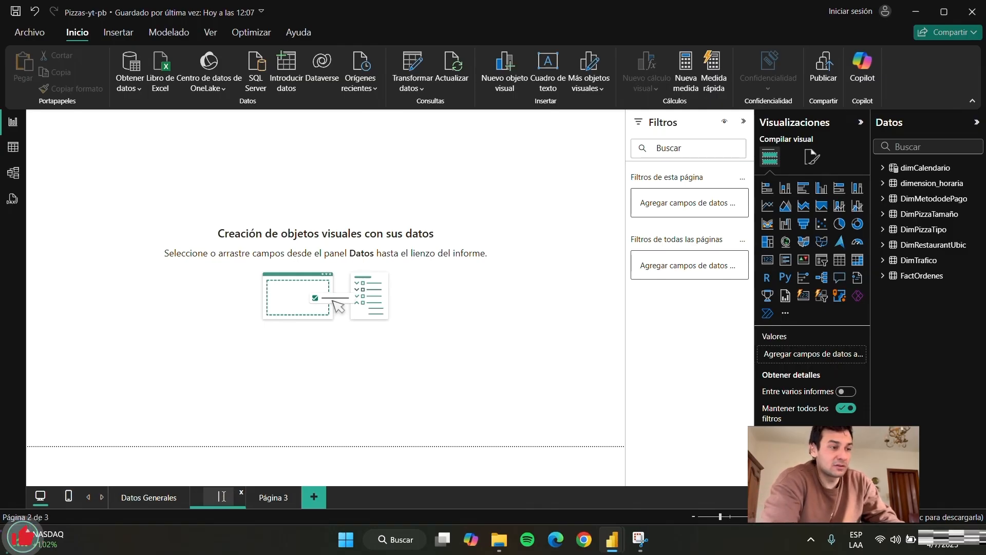
{"action": "type", "text": "Ve"}
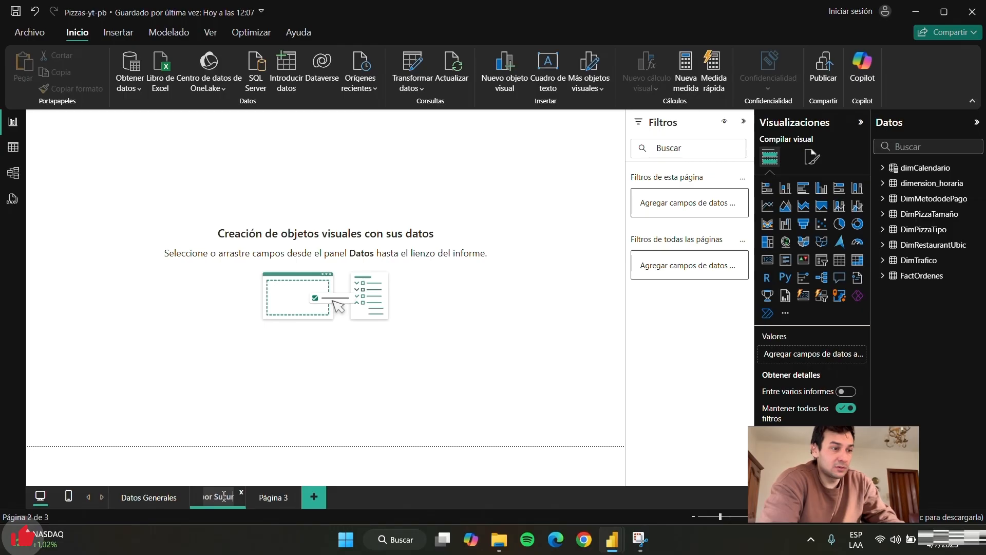
{"action": "type", "text": "sal"}
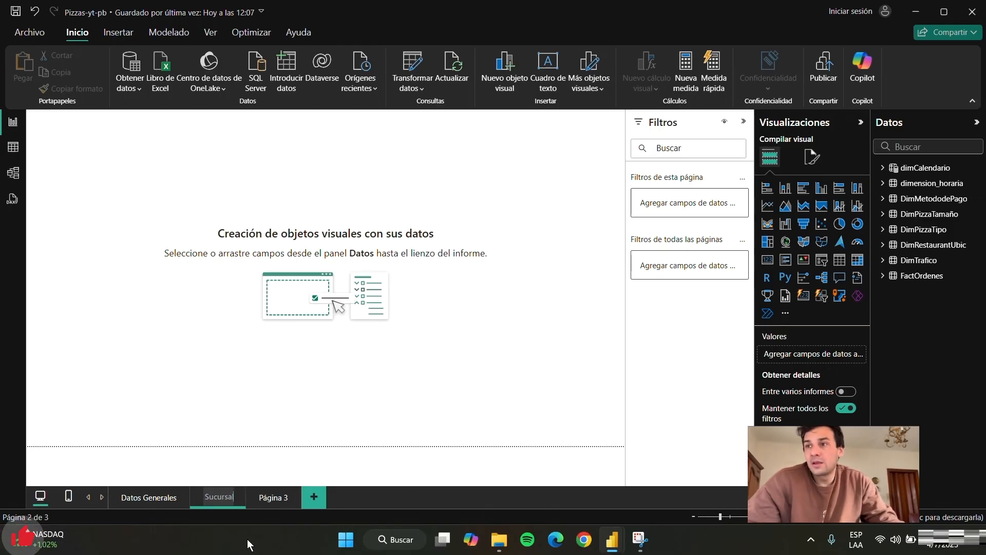
- Rename the report page Página 3 as Datos de Entrega
{"action": "left_click", "coordinate": [284, 501]}
{"action": "double_click", "coordinate": [308, 496]}
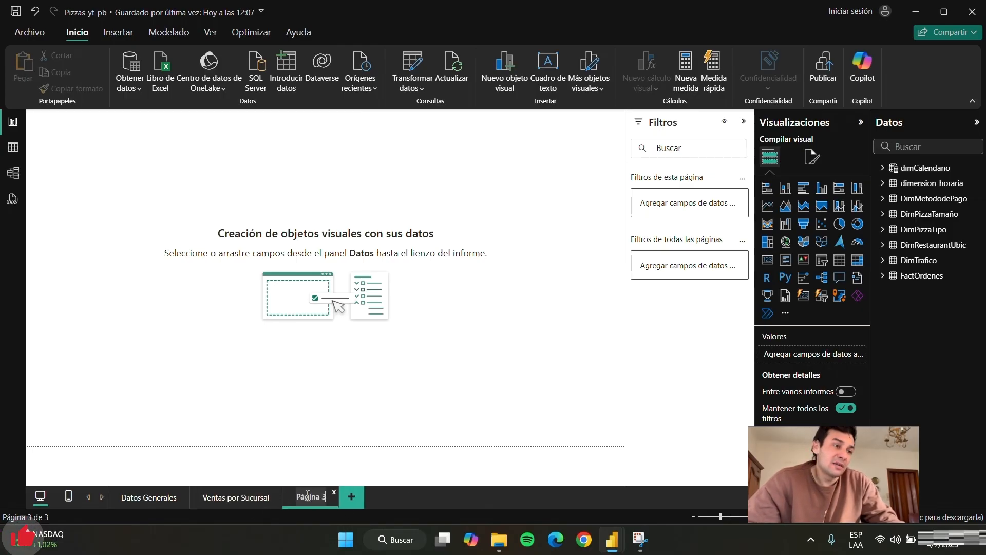
{"action": "type", "text": "Dat"}
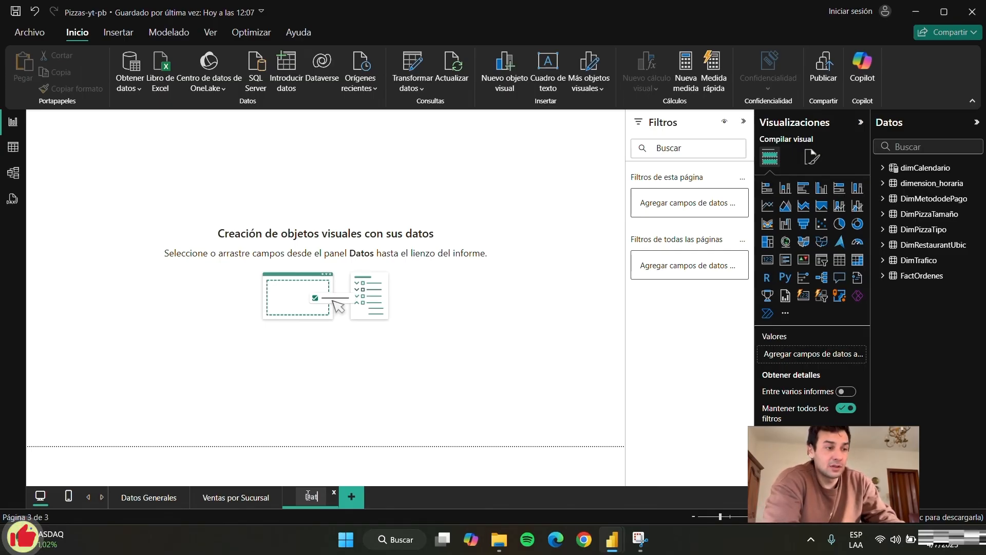
{"action": "type", "text": "ostos de"}
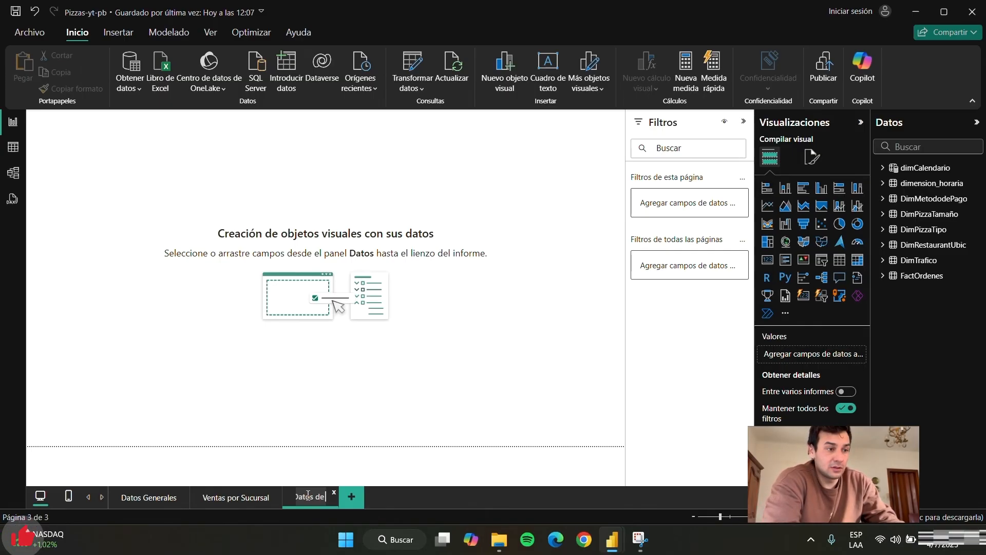
{"action": "type", "text": " Entrega"}
{"action": "key", "text": "Return"}
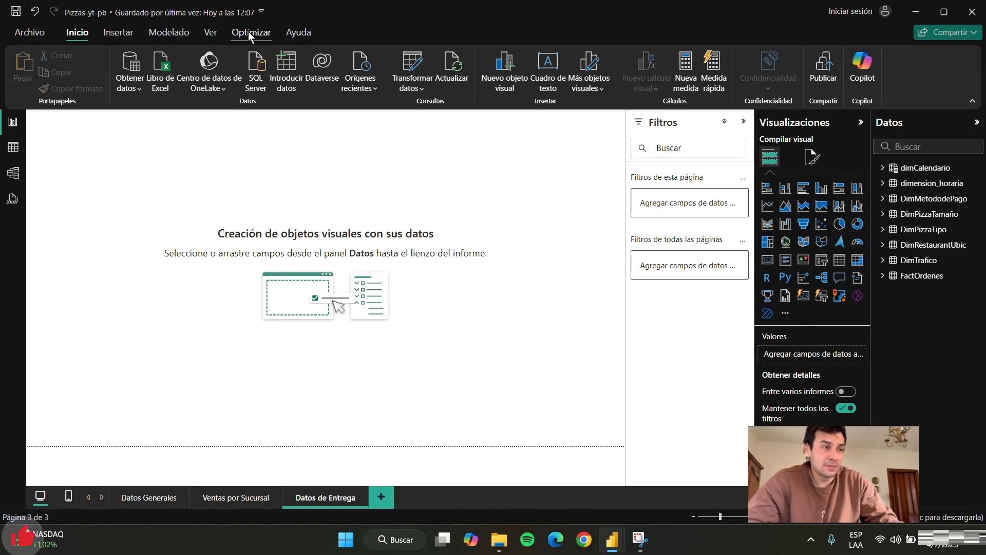
- Create and load an empty table named Medidas, and check which columns it contains
{"action": "left_click", "coordinate": [282, 59]}
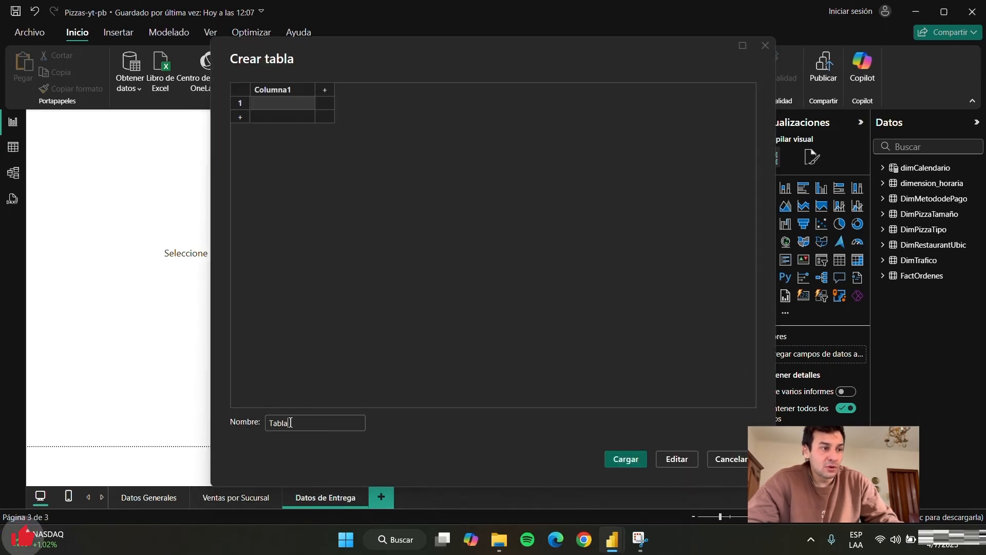
{"action": "double_click", "coordinate": [291, 422]}
{"action": "type", "text": "Med"}
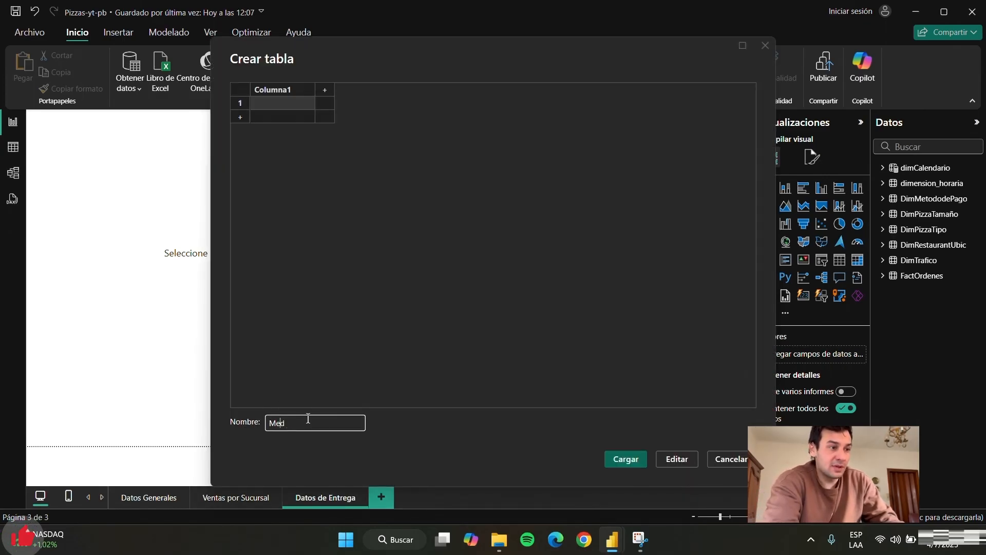
{"action": "type", "text": "idas"}
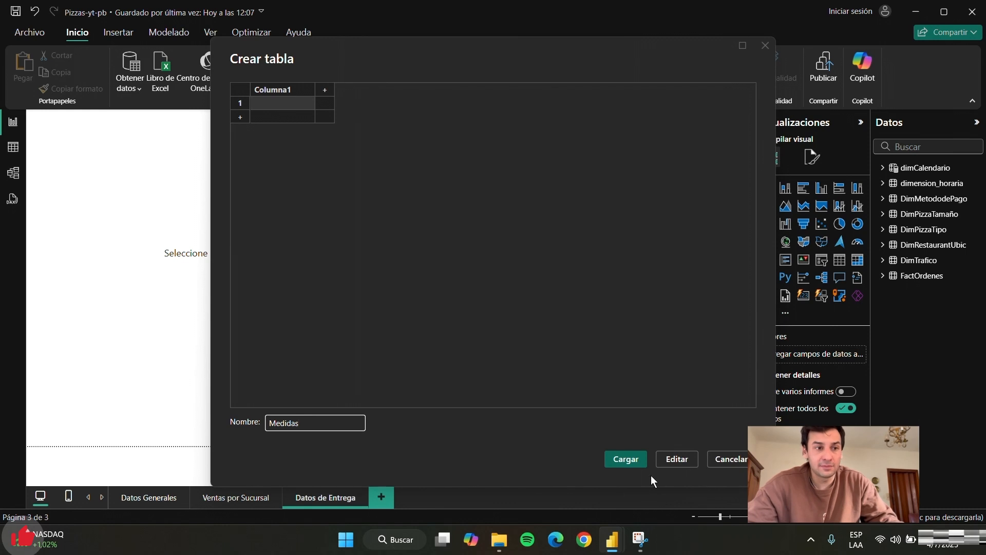
{"action": "left_click", "coordinate": [628, 460]}
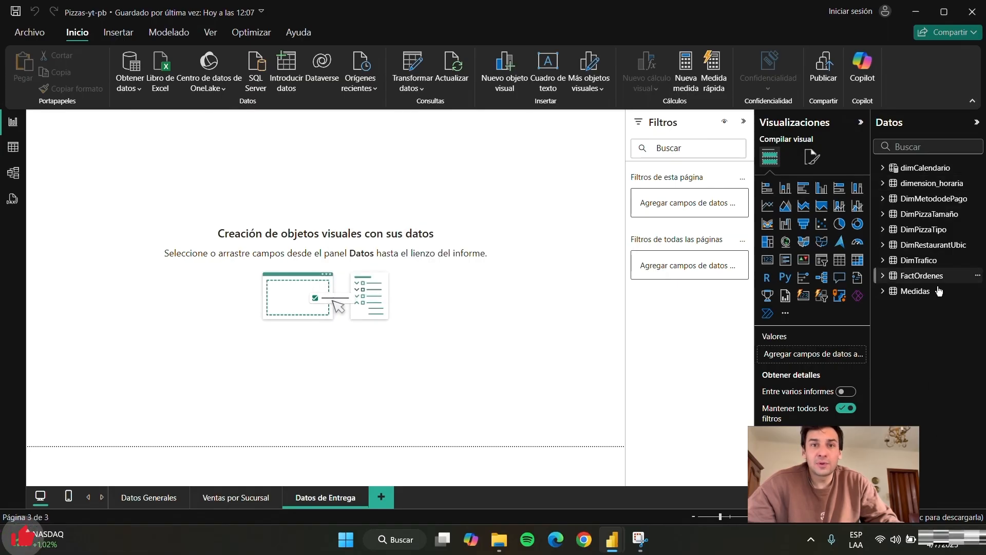
{"action": "left_click", "coordinate": [911, 298]}
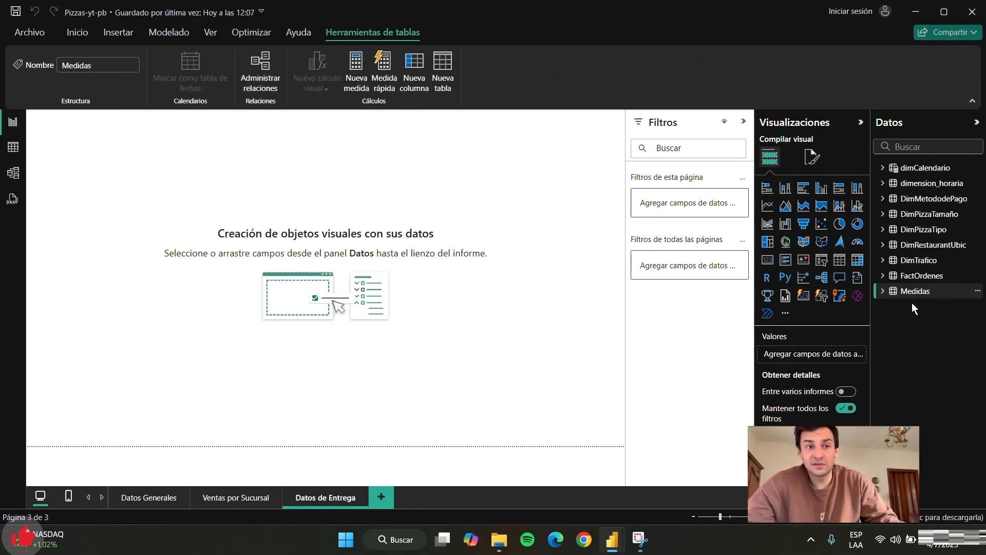
{"action": "left_click", "coordinate": [883, 291]}
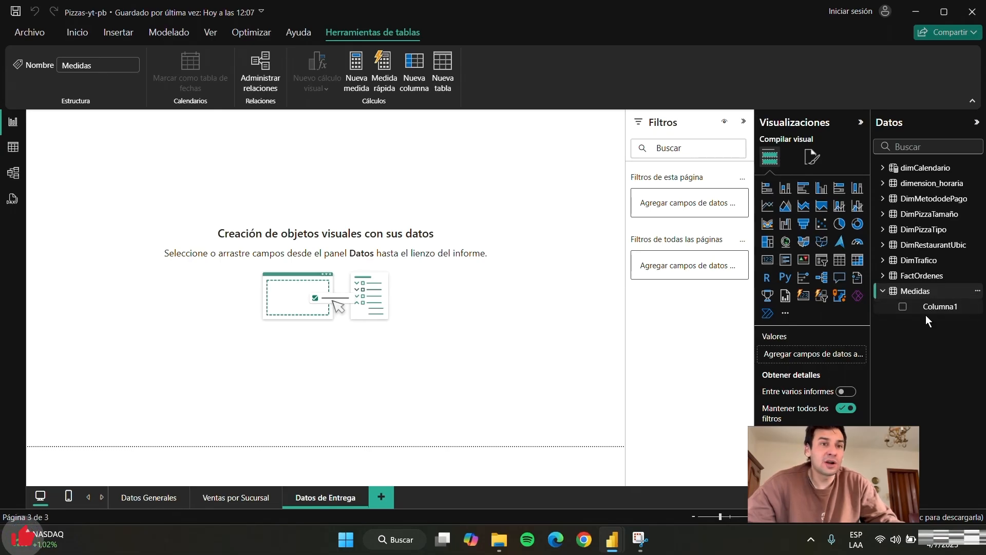
{"action": "left_click", "coordinate": [882, 291]}
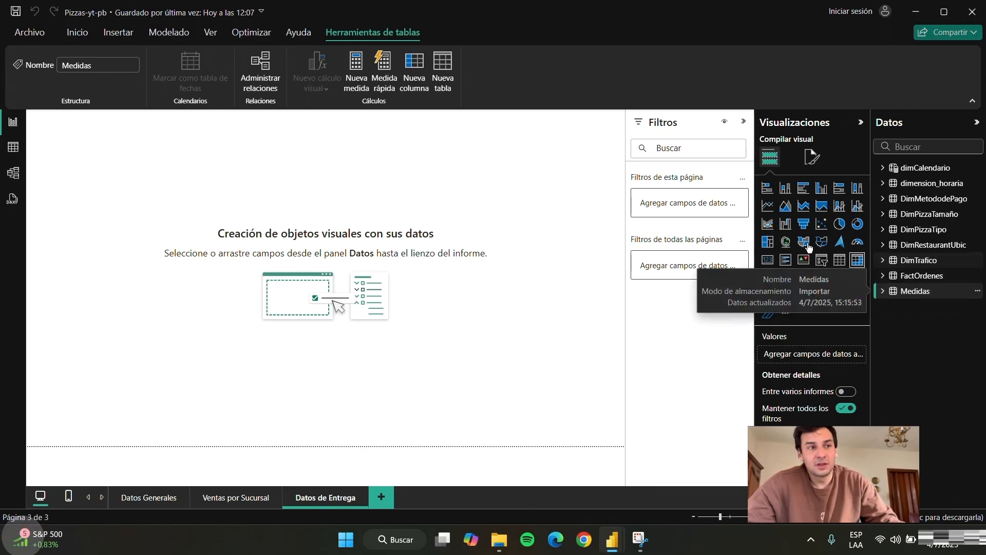
- On the Datos Generales page, add a measure to Medidas with the formula Total Pedidos Realizados = COUNTROWS(FactOrdenes)
{"action": "left_click", "coordinate": [145, 500]}
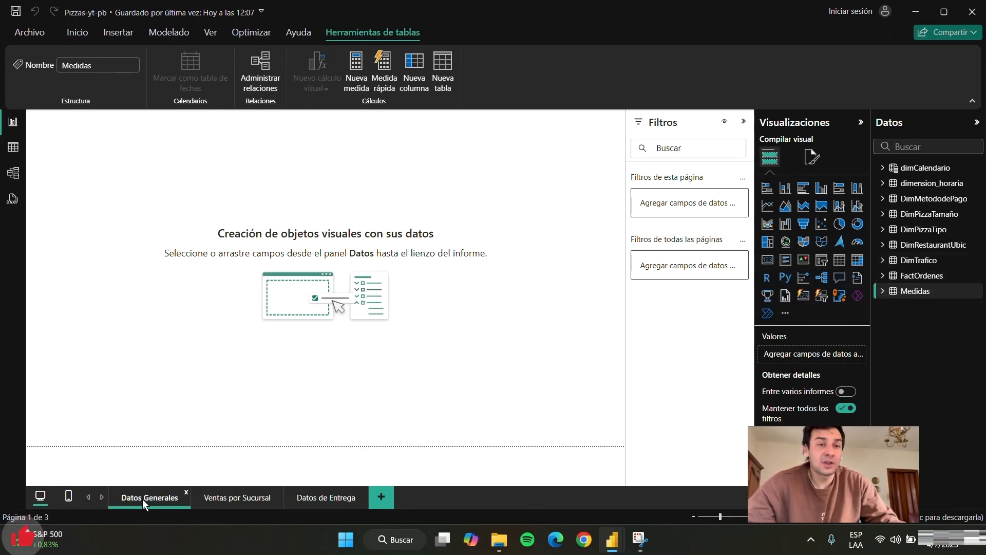
{"action": "left_click", "coordinate": [244, 319]}
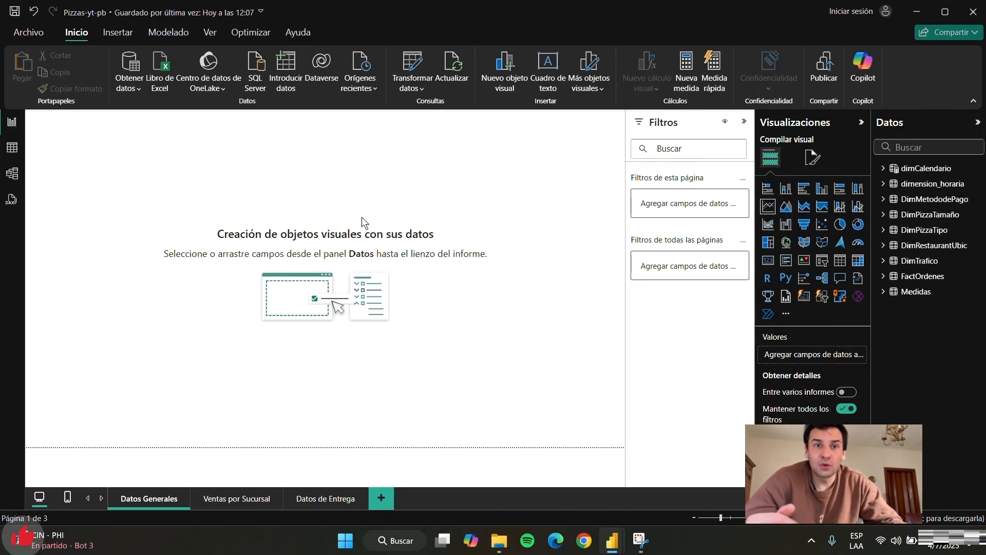
{"action": "left_click", "coordinate": [917, 293]}
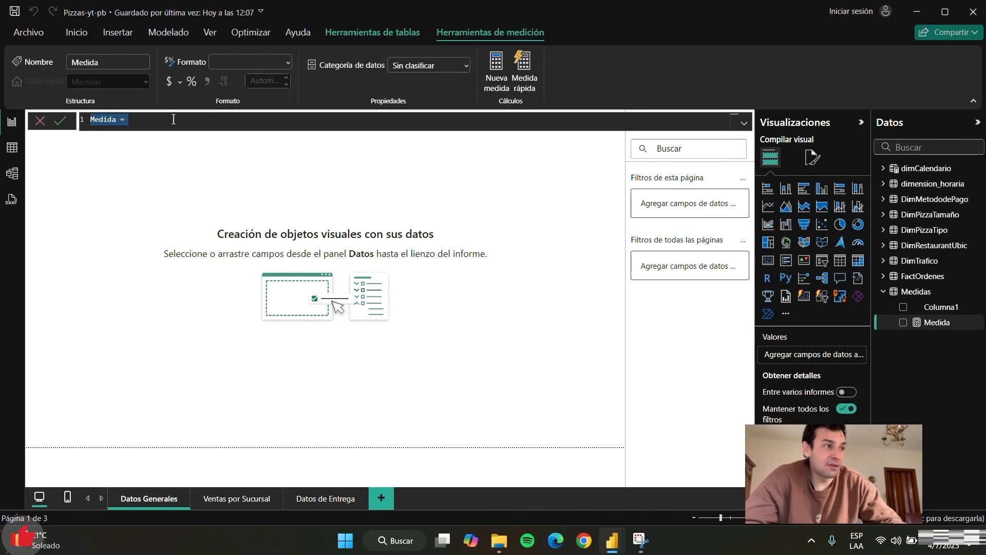
{"action": "type", "text": "Total Pedidos Realizados = COUNTROWS(FactOrdenes)"}
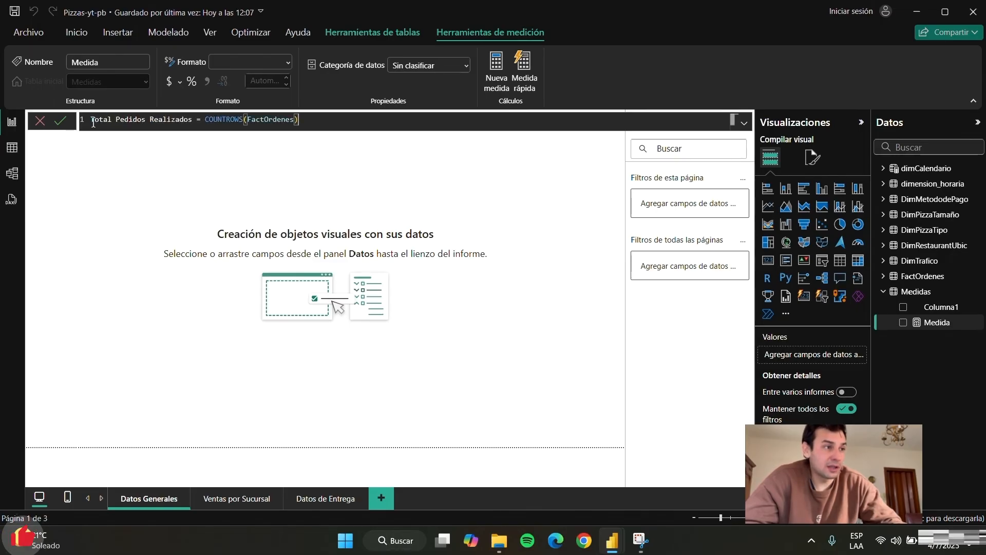
- Review the COUNTROWS(FactOrdenes) expression of the new measure and commit it
{"action": "left_click_drag", "start_coordinate": [93, 123], "coordinate": [240, 120]}
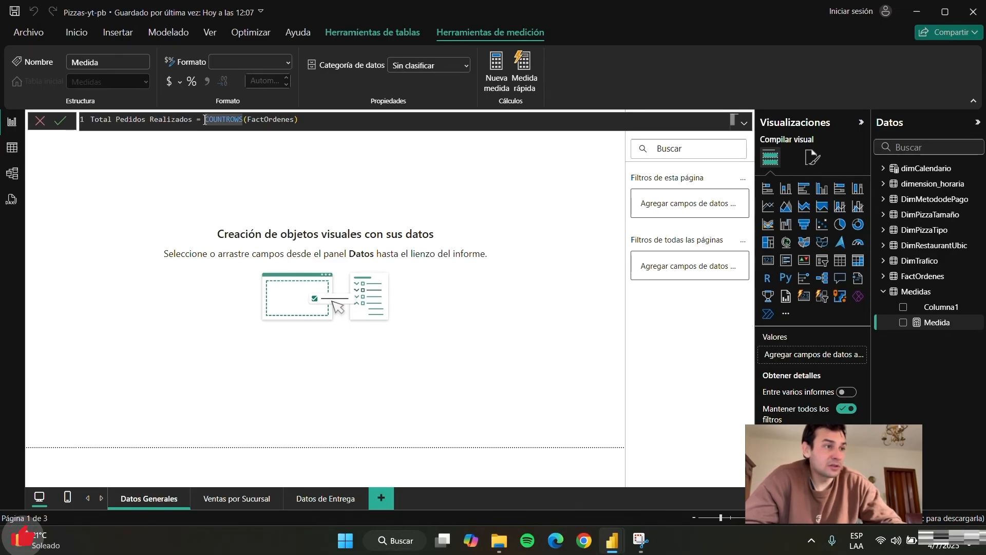
{"action": "left_click", "coordinate": [214, 121]}
{"action": "double_click", "coordinate": [214, 121]}
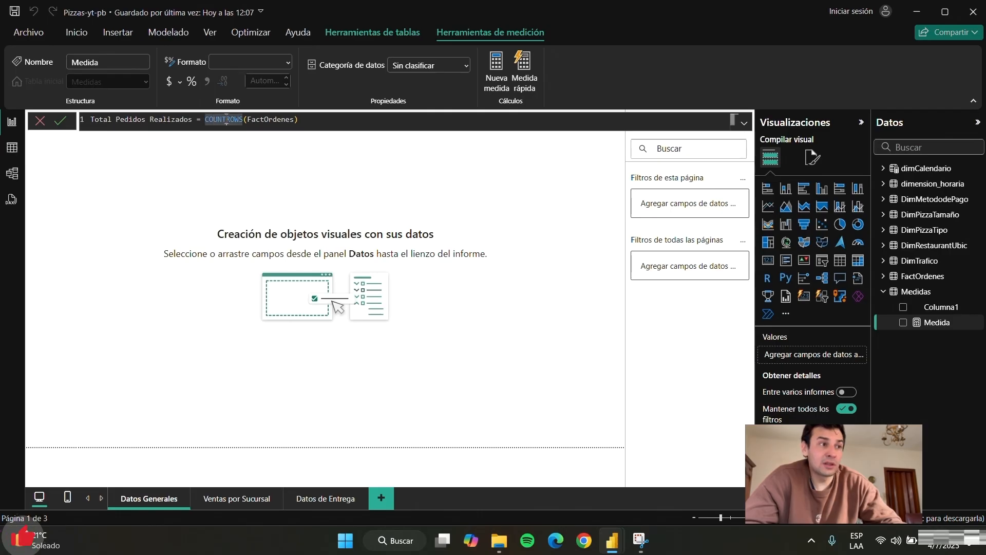
{"action": "left_click_drag", "start_coordinate": [251, 120], "coordinate": [228, 122]}
{"action": "left_click", "coordinate": [321, 118]}
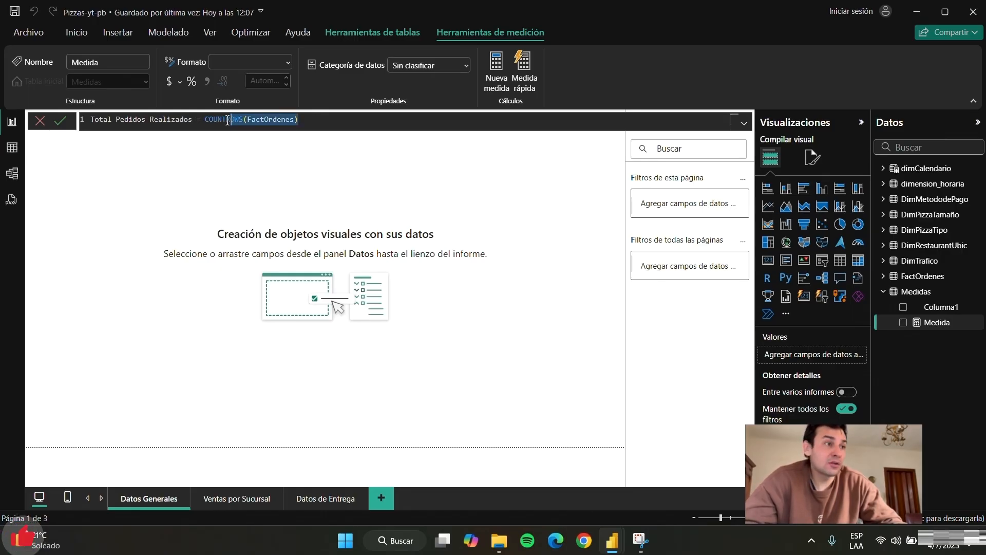
{"action": "left_click", "coordinate": [227, 121]}
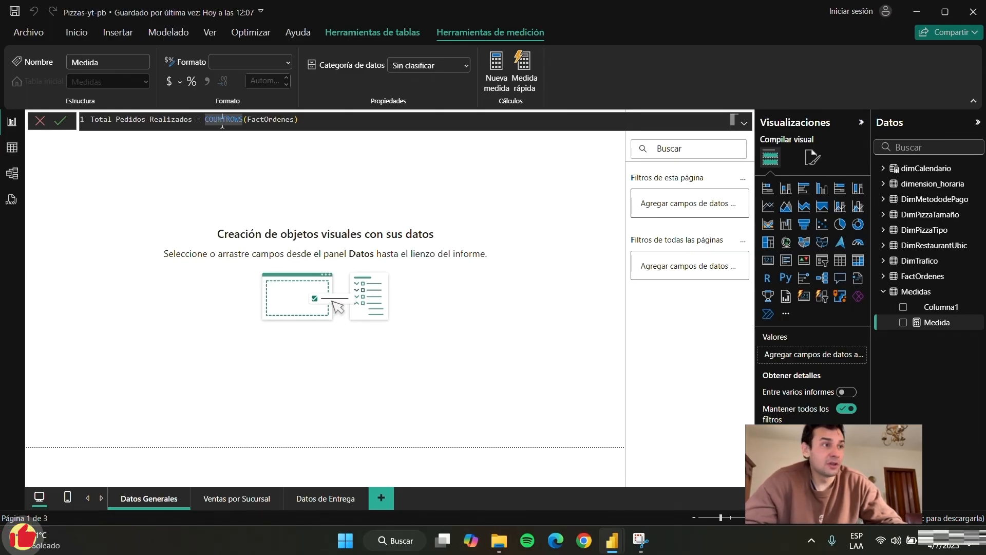
{"action": "left_click_drag", "start_coordinate": [310, 119], "coordinate": [203, 118]}
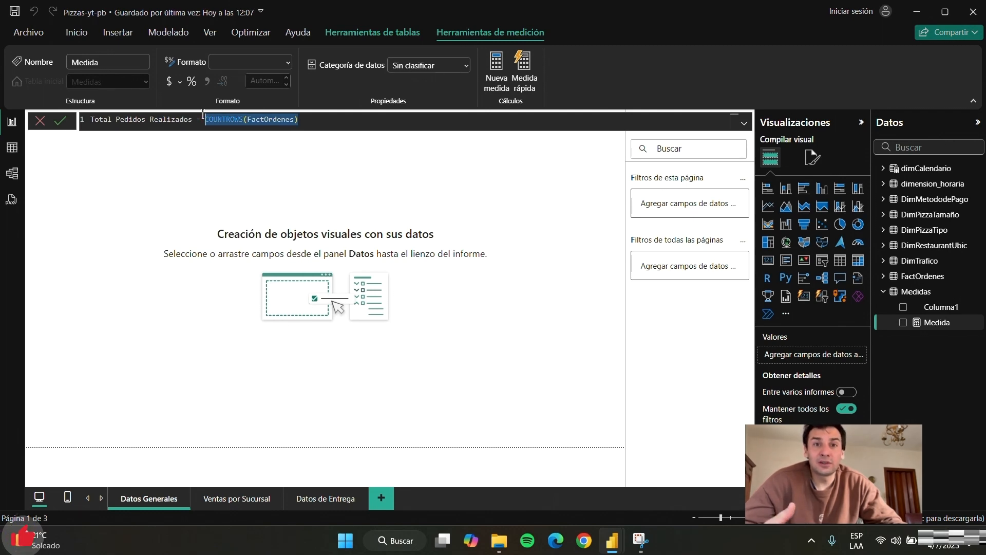
{"action": "left_click", "coordinate": [770, 207]}
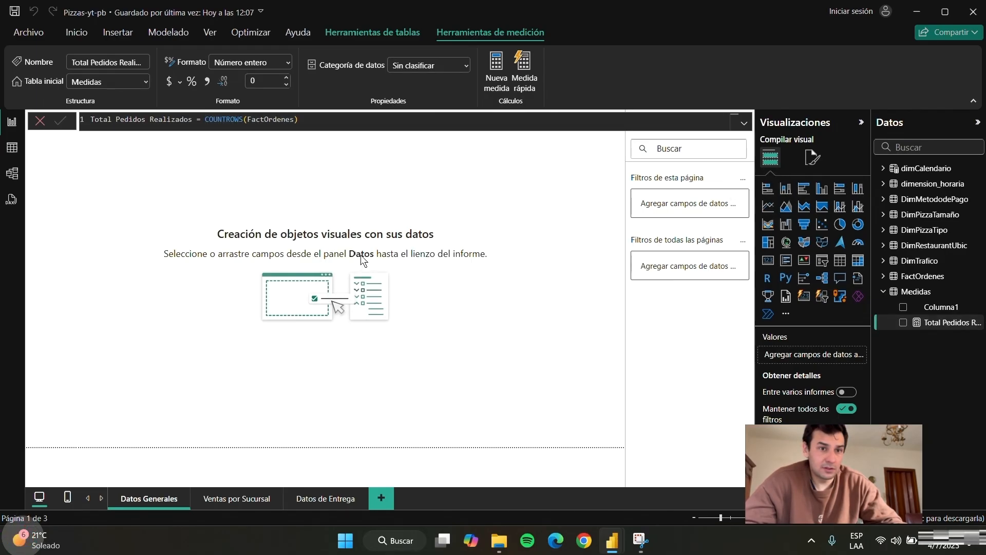
{"action": "left_click", "coordinate": [301, 263]}
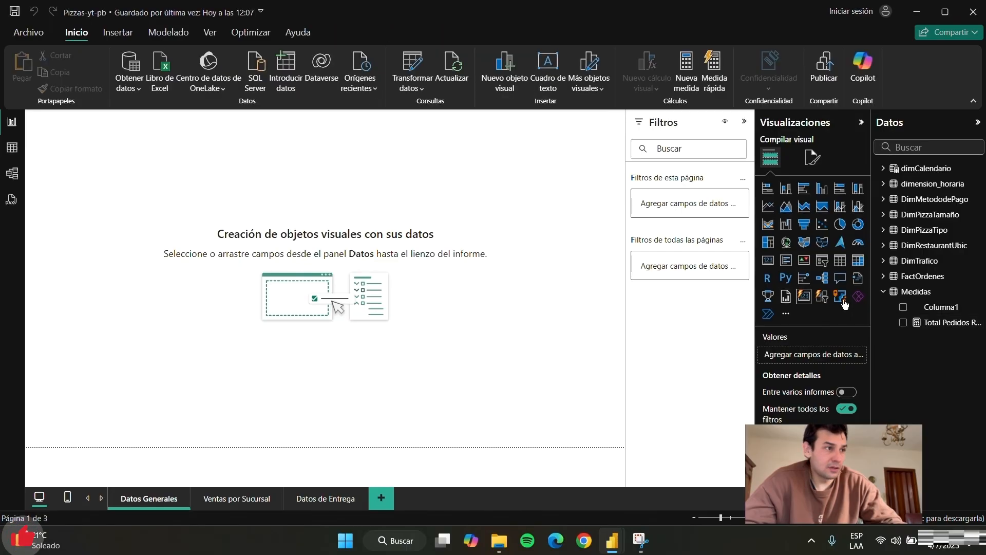
- Delete the placeholder column Columna1 from the Medidas table in the model
{"action": "left_click", "coordinate": [949, 309]}
{"action": "left_click", "coordinate": [978, 307]}
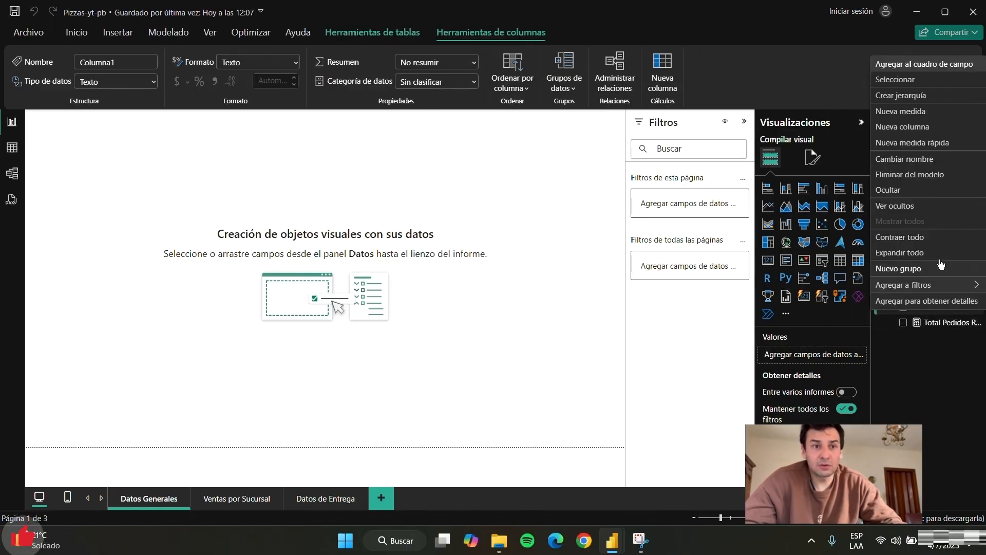
{"action": "left_click", "coordinate": [923, 182]}
{"action": "left_click", "coordinate": [563, 297]}
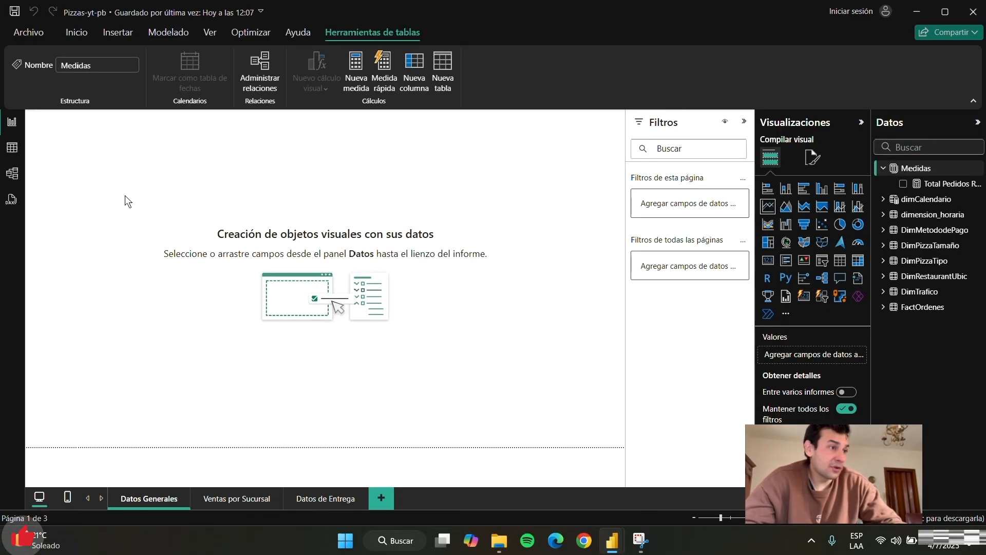
- Insert a line chart with Mes from dimCalendario on the X axis and Total Pedidos Realizados on the Y axis
{"action": "left_click", "coordinate": [769, 208]}
{"action": "left_click_drag", "start_coordinate": [114, 195], "coordinate": [356, 271]}
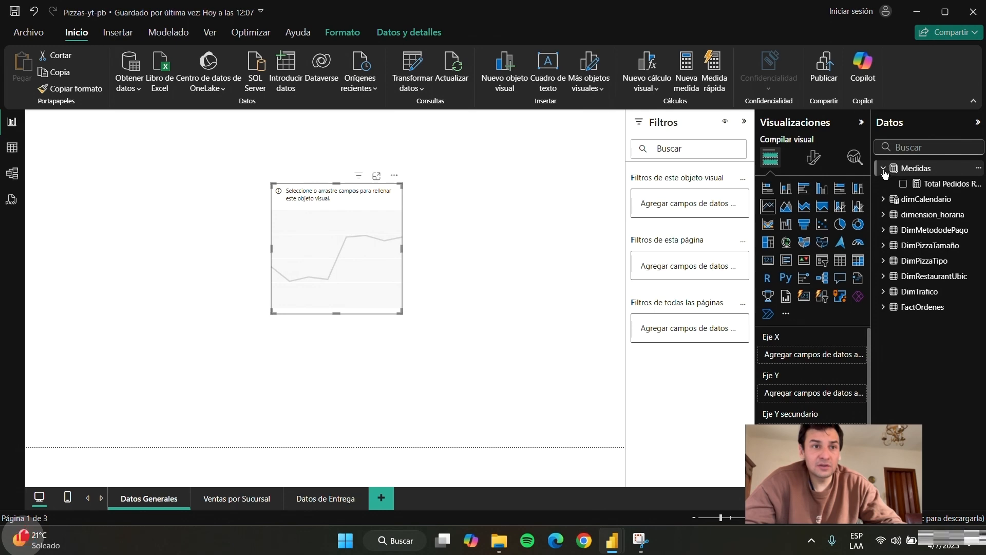
{"action": "left_click", "coordinate": [884, 200]}
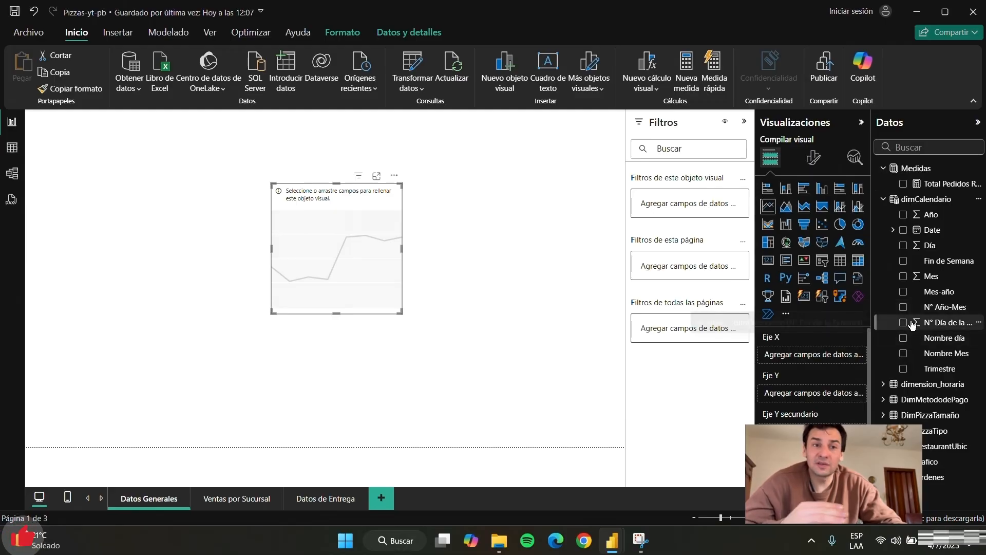
{"action": "mouse_move", "coordinate": [928, 278]}
{"action": "left_mouse_down"}
{"action": "mouse_move", "coordinate": [853, 281]}
{"action": "mouse_move", "coordinate": [808, 390]}
{"action": "mouse_move", "coordinate": [812, 406]}
{"action": "mouse_move", "coordinate": [931, 274]}
{"action": "left_mouse_up"}
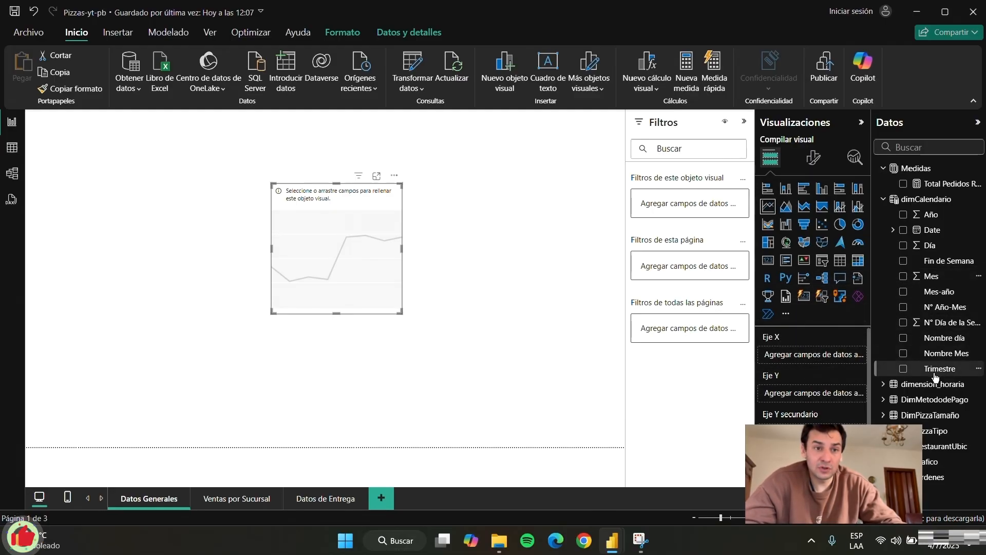
{"action": "left_click_drag", "start_coordinate": [935, 284], "coordinate": [813, 359]}
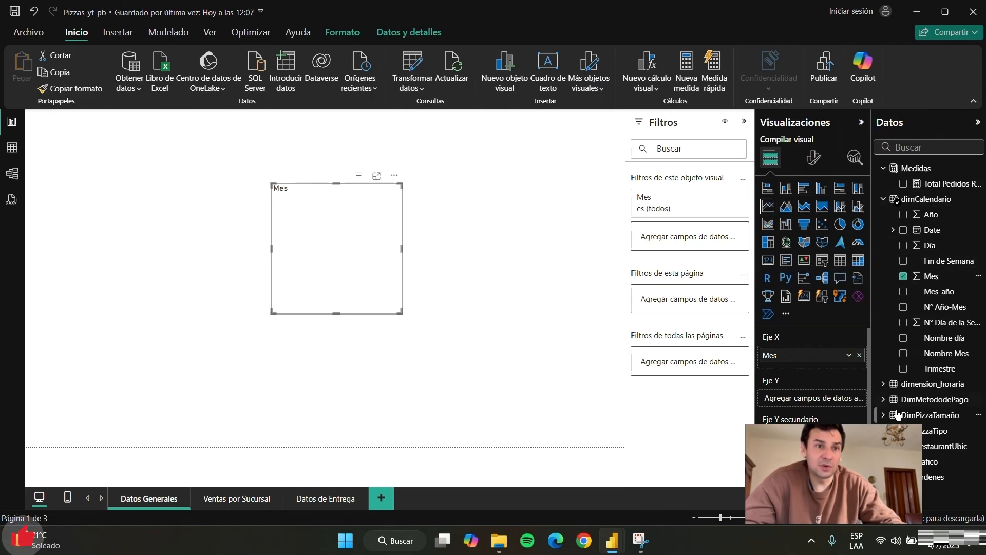
{"action": "left_click_drag", "start_coordinate": [961, 185], "coordinate": [837, 399]}
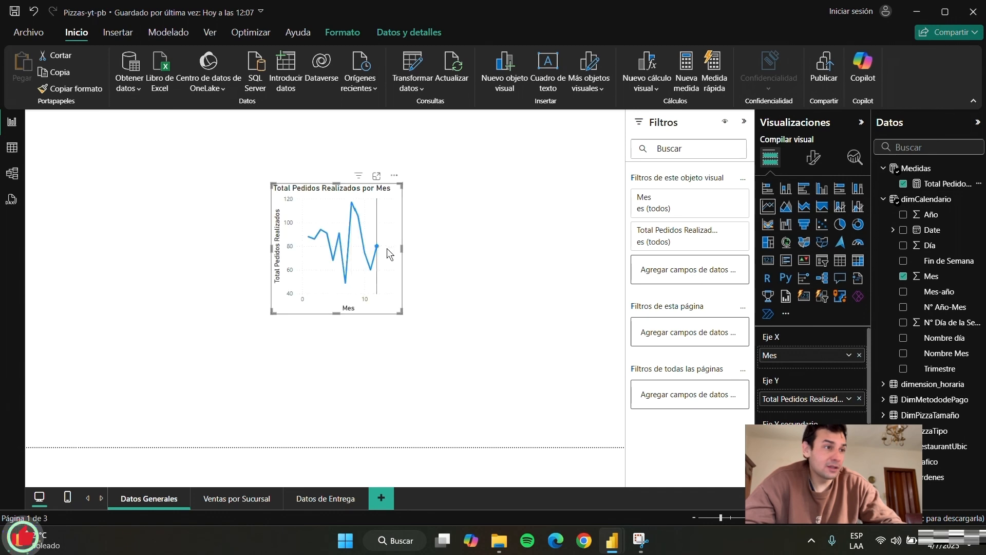
- Widen the line chart to most of the page width and move it to the page's upper-left area
{"action": "left_click_drag", "start_coordinate": [403, 245], "coordinate": [619, 247]}
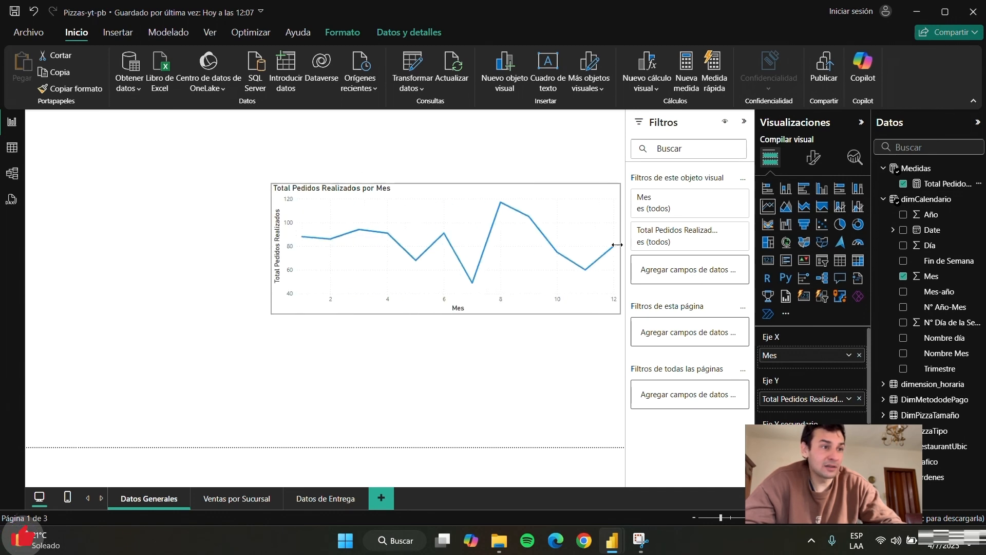
{"action": "left_click_drag", "start_coordinate": [550, 211], "coordinate": [364, 173]}
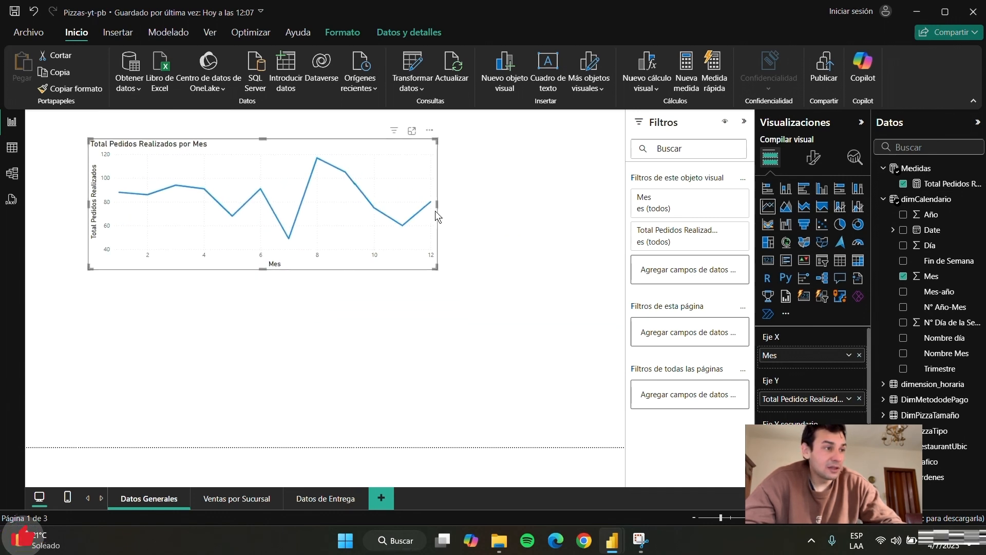
{"action": "left_click_drag", "start_coordinate": [437, 203], "coordinate": [525, 204]}
{"action": "left_click_drag", "start_coordinate": [452, 184], "coordinate": [406, 167]}
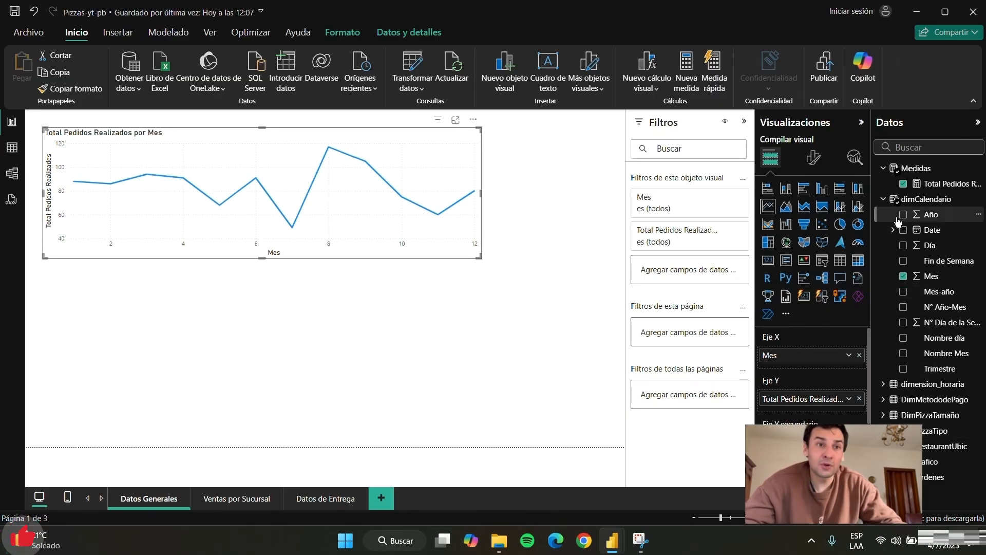
- Split the line chart by Año from dimCalendario as the legend, and make the chart taller
{"action": "left_click_drag", "start_coordinate": [919, 214], "coordinate": [808, 462]}
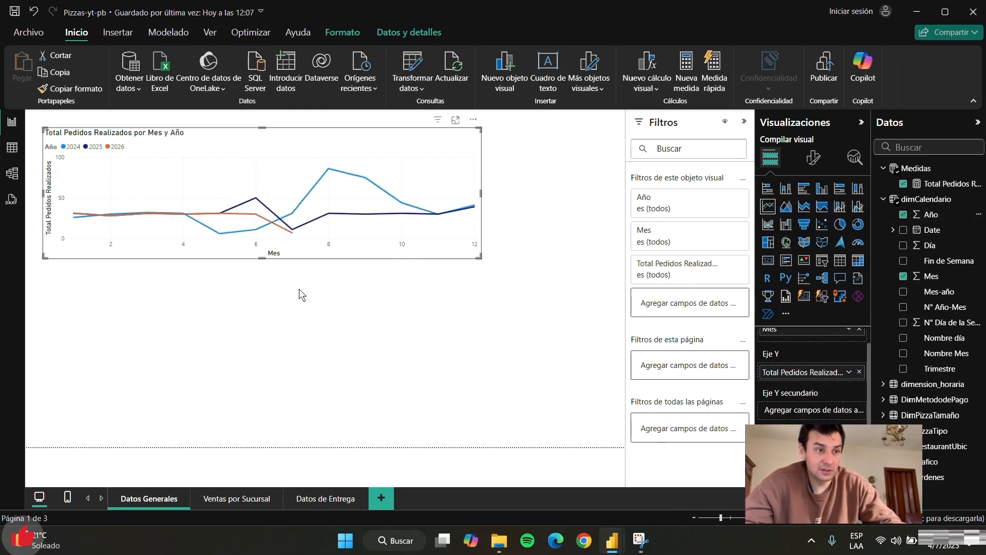
{"action": "left_click", "coordinate": [258, 308]}
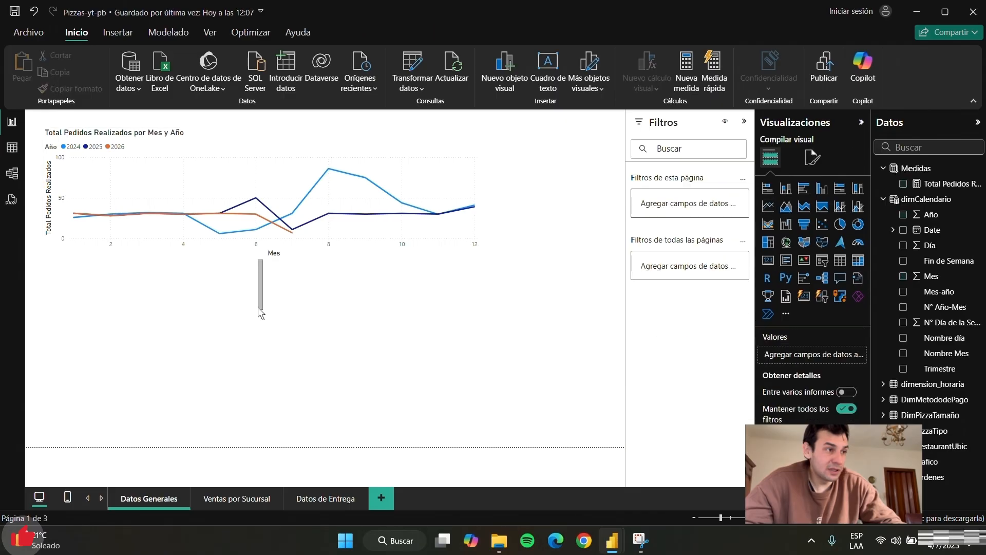
{"action": "left_click", "coordinate": [270, 255]}
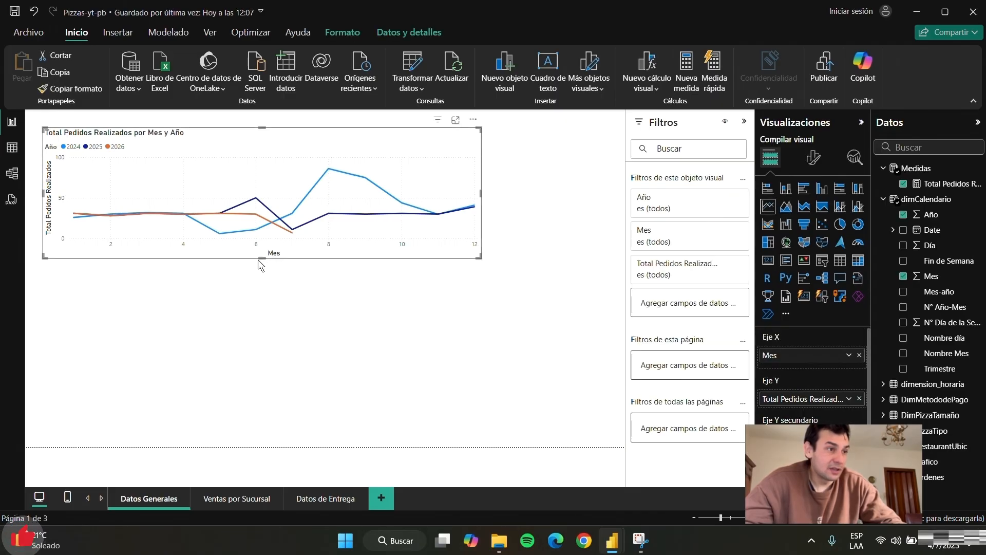
{"action": "left_click", "coordinate": [258, 262]}
{"action": "left_click", "coordinate": [267, 257]}
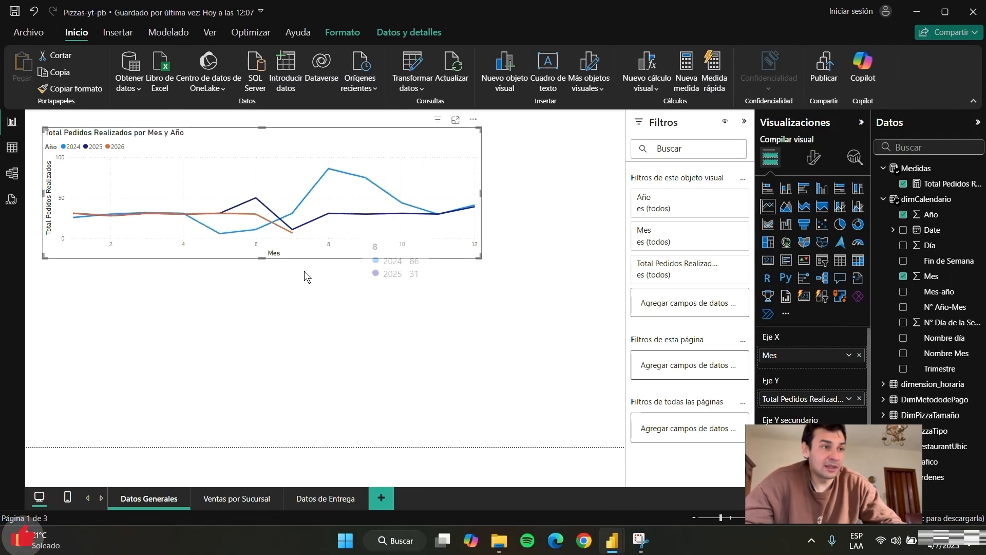
{"action": "left_click_drag", "start_coordinate": [264, 260], "coordinate": [263, 316]}
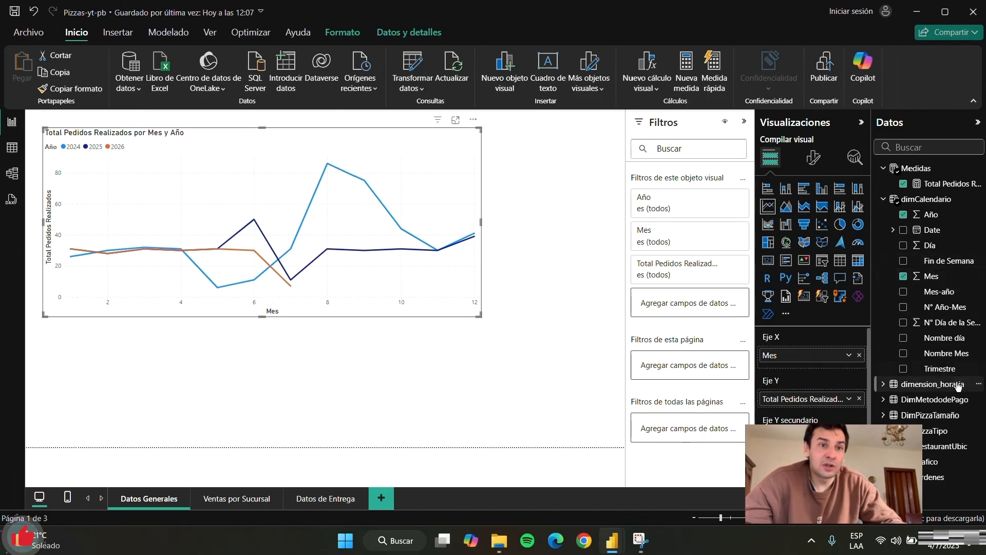
- Replace Mes with Nombre Mes on the chart's X axis, then enlarge the chart and reposition it slightly lower
{"action": "left_click_drag", "start_coordinate": [953, 360], "coordinate": [841, 353]}
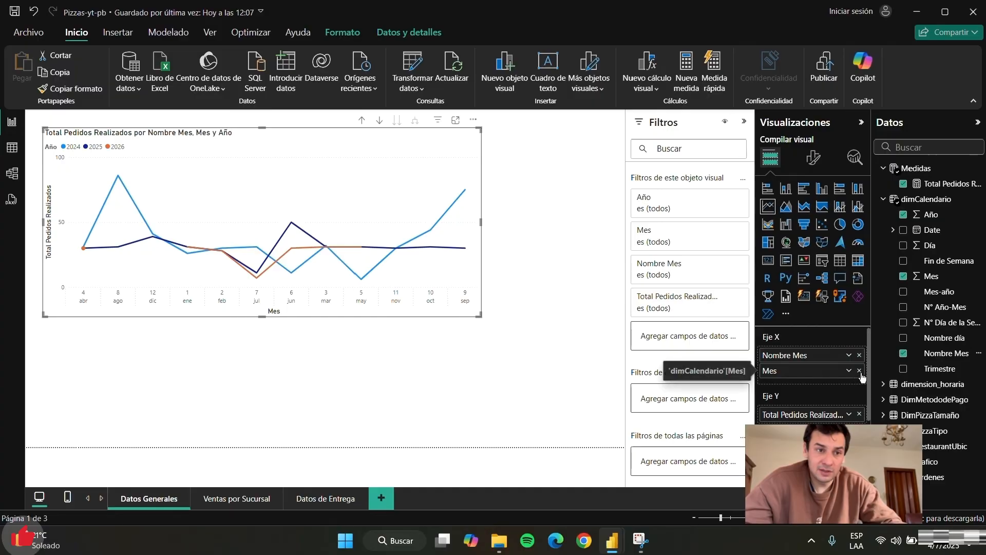
{"action": "left_click", "coordinate": [859, 370]}
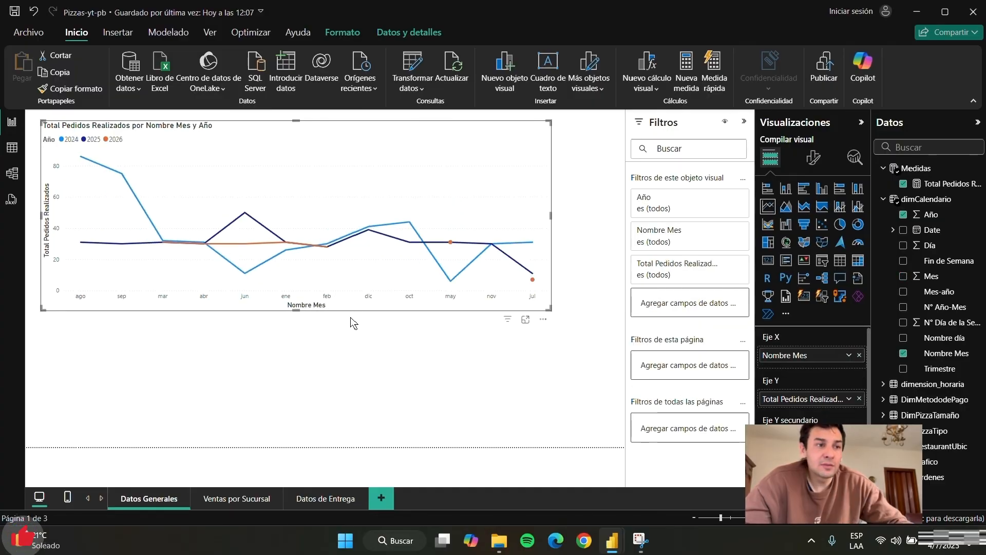
{"action": "left_click_drag", "start_coordinate": [405, 187], "coordinate": [415, 214]}
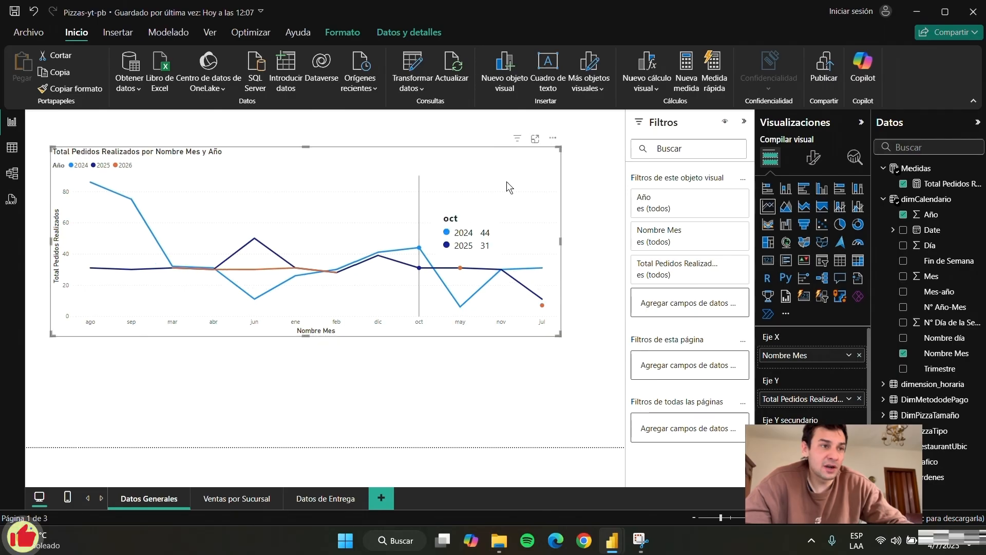
- Open the axis sorting options of the Total Pedidos Realizados line chart
{"action": "left_click", "coordinate": [553, 140]}
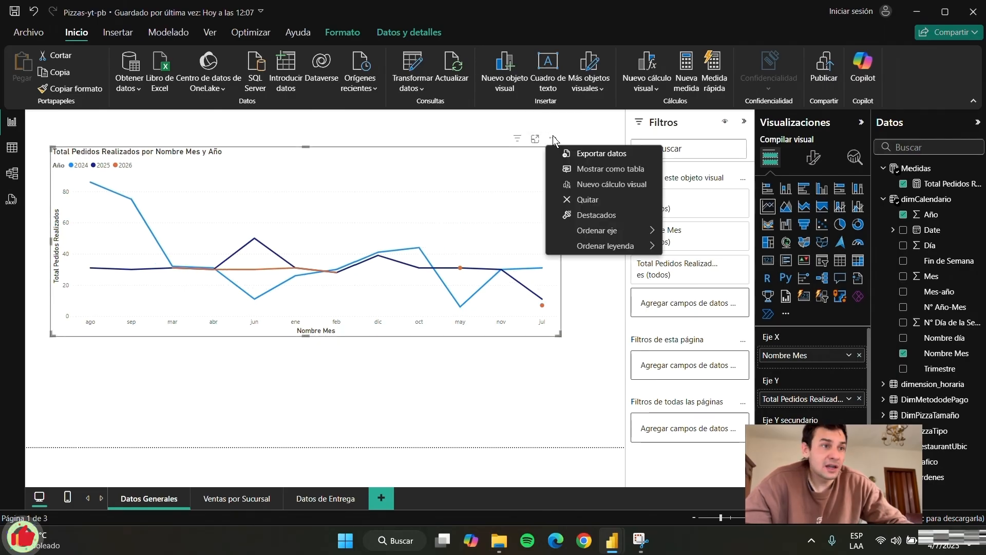
{"action": "mouse_move", "coordinate": [629, 238]}
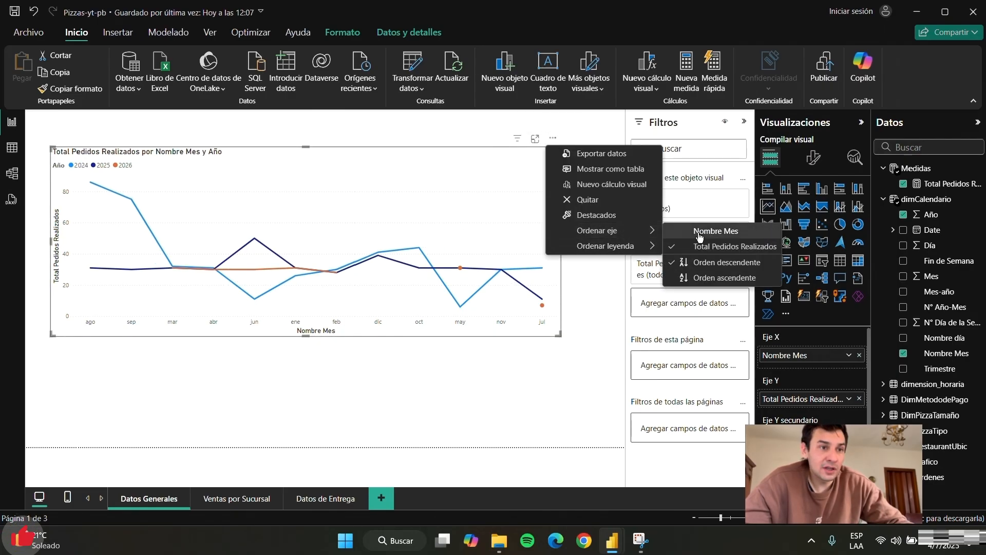
- Sort the line chart's axis by Nombre Mes in ascending order
{"action": "left_click", "coordinate": [706, 231]}
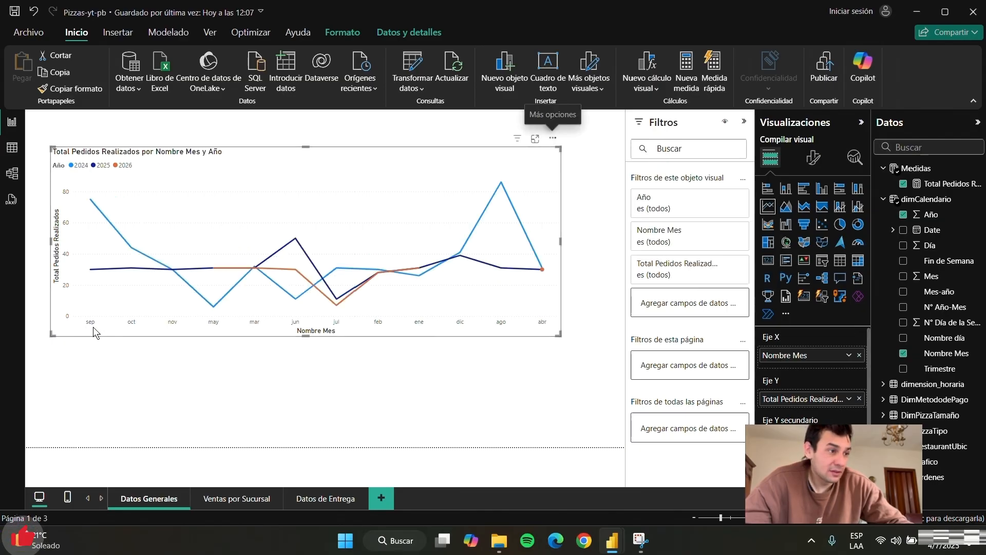
{"action": "left_click", "coordinate": [553, 138]}
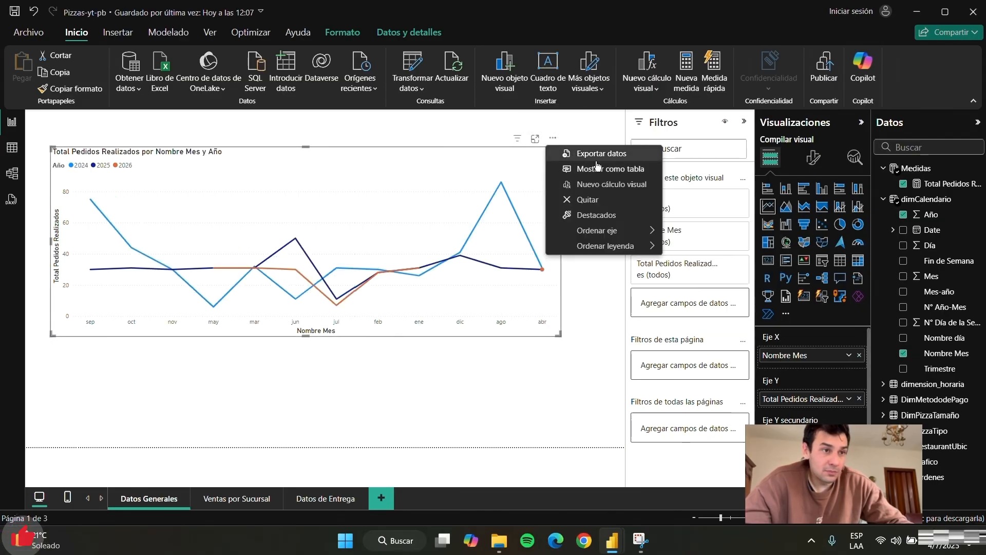
{"action": "mouse_move", "coordinate": [631, 232]}
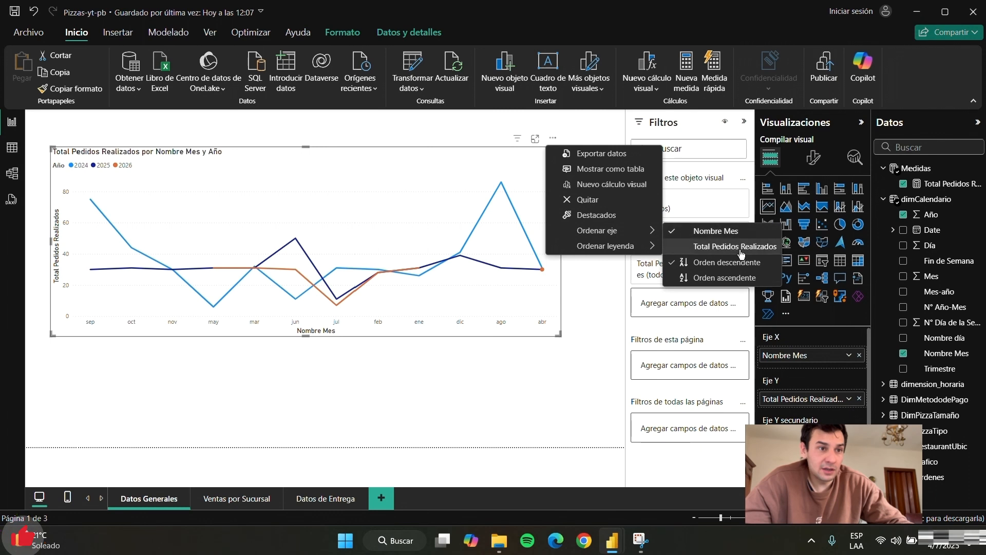
{"action": "left_click", "coordinate": [752, 277]}
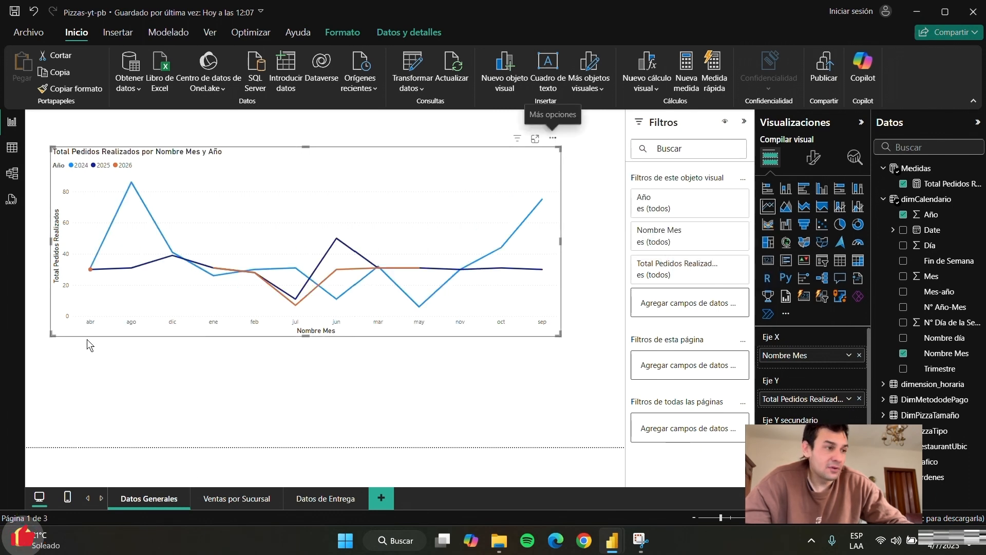
- Set the Nombre Mes column of dimCalendario to sort by the Mes column and collapse the formula editor
{"action": "left_click", "coordinate": [948, 360]}
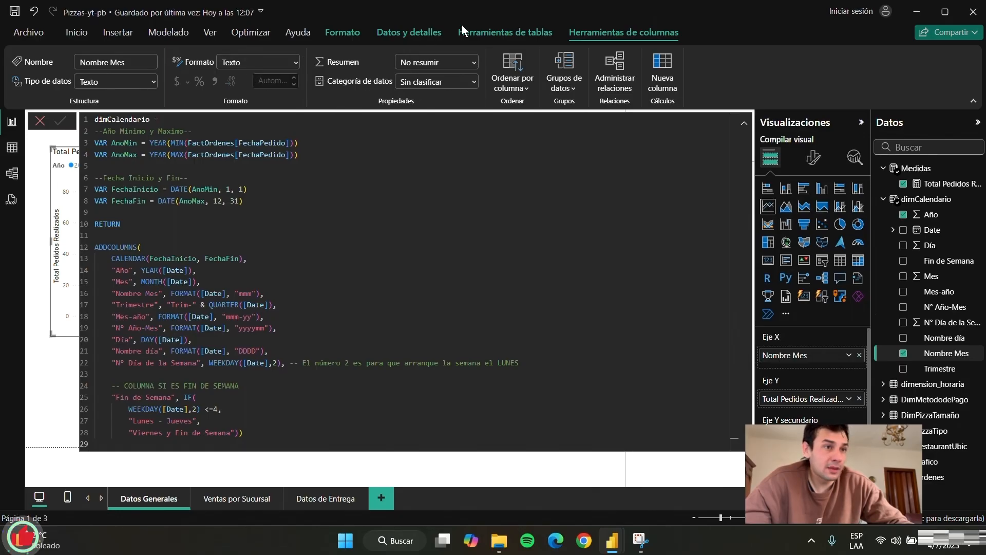
{"action": "left_click", "coordinate": [738, 9]}
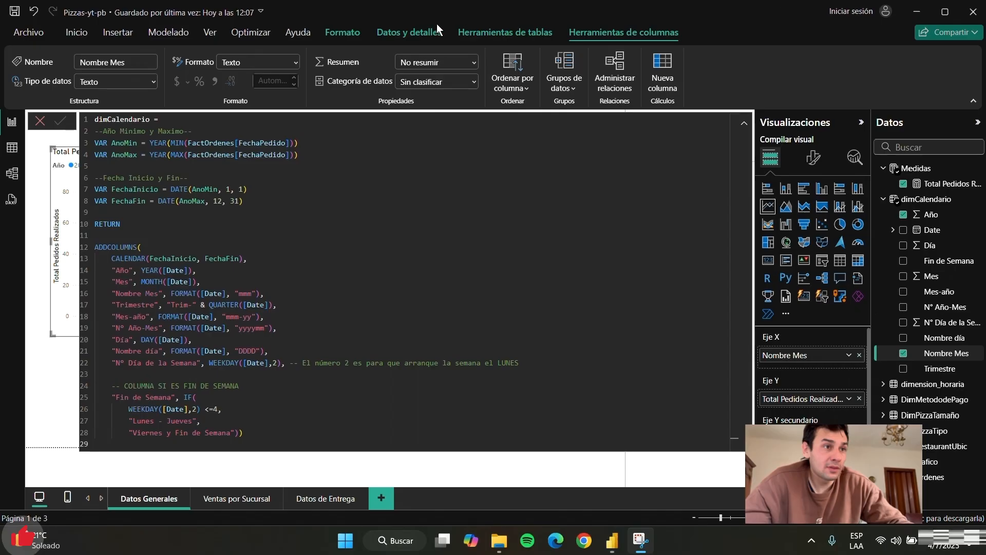
{"action": "left_click", "coordinate": [382, 36]}
{"action": "left_click", "coordinate": [353, 34]}
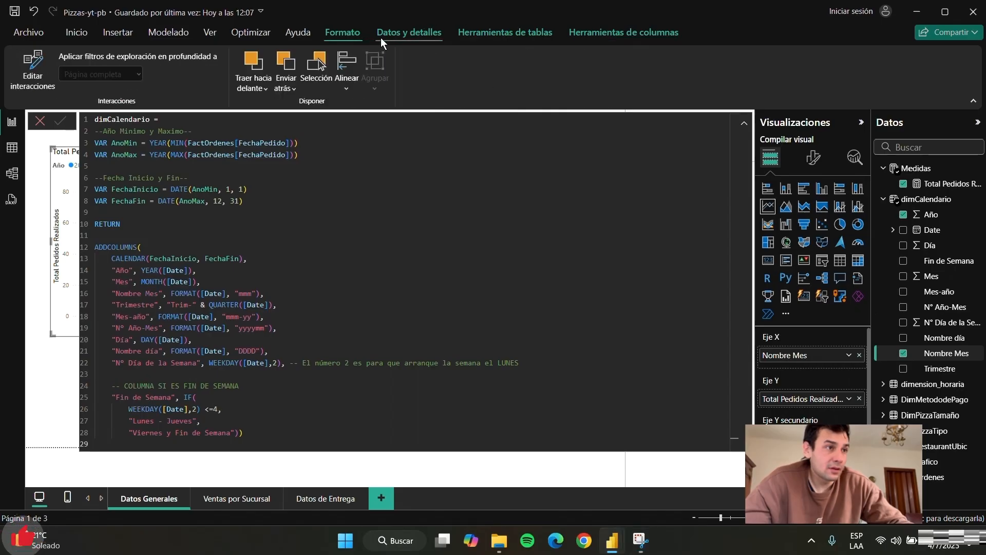
{"action": "left_click", "coordinate": [622, 33]}
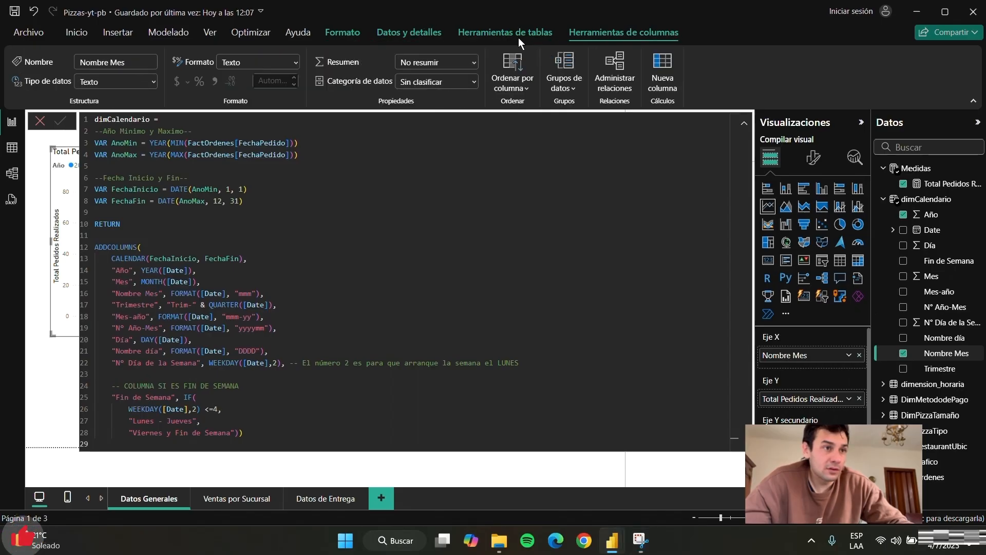
{"action": "left_click", "coordinate": [524, 86]}
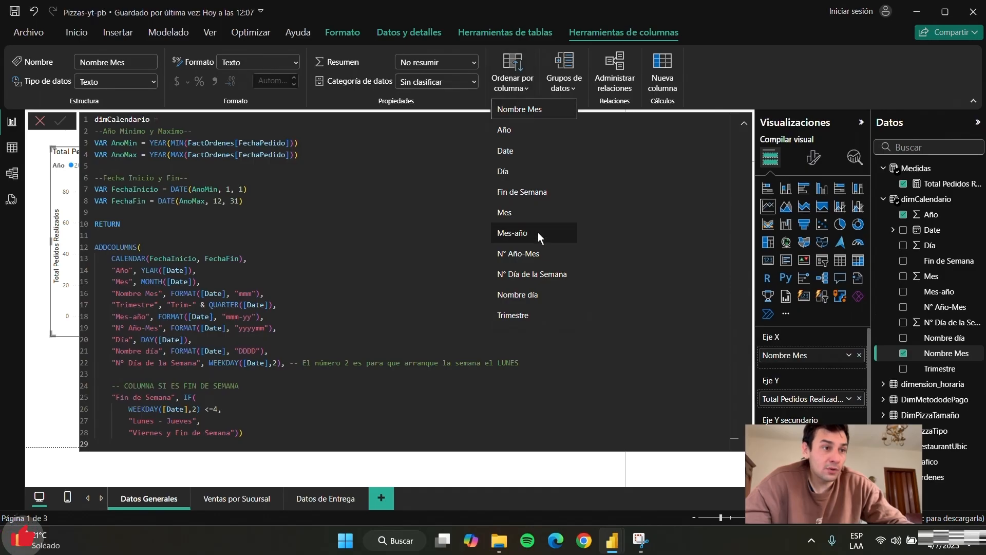
{"action": "left_click", "coordinate": [541, 212]}
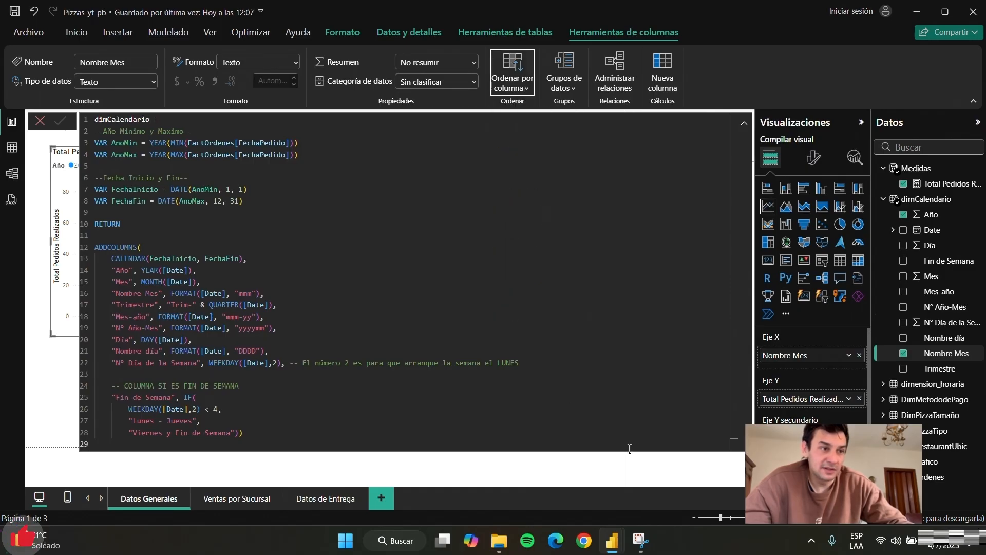
{"action": "left_click", "coordinate": [742, 122]}
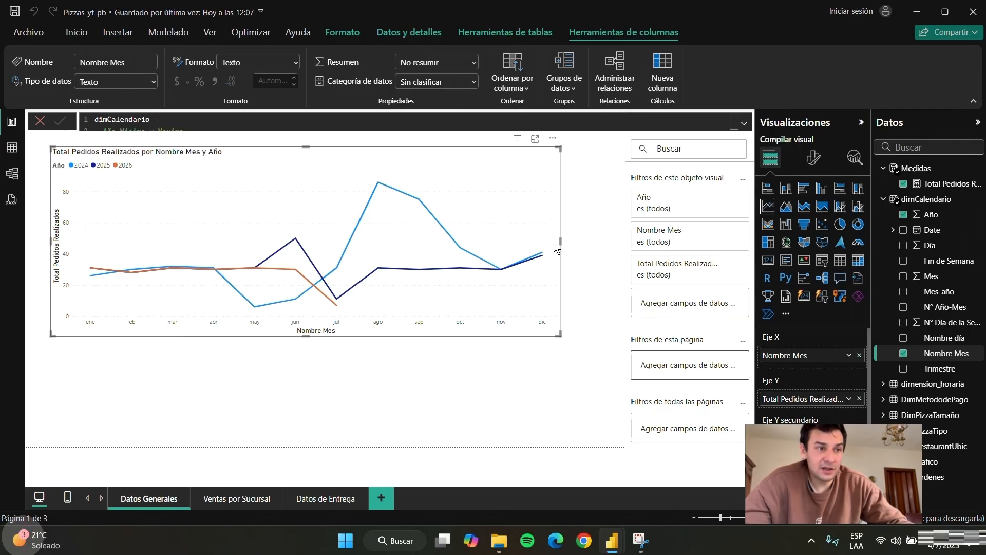
- Reduce the width and height of the Total Pedidos Realizados line chart and reposition it on the page
{"action": "left_click_drag", "start_coordinate": [562, 241], "coordinate": [362, 243]}
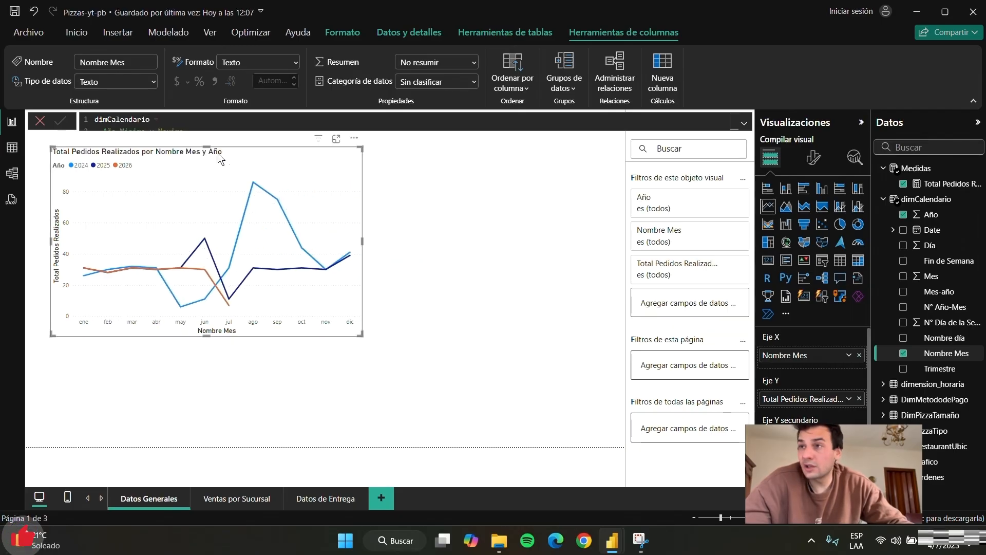
{"action": "left_click_drag", "start_coordinate": [207, 147], "coordinate": [240, 214]}
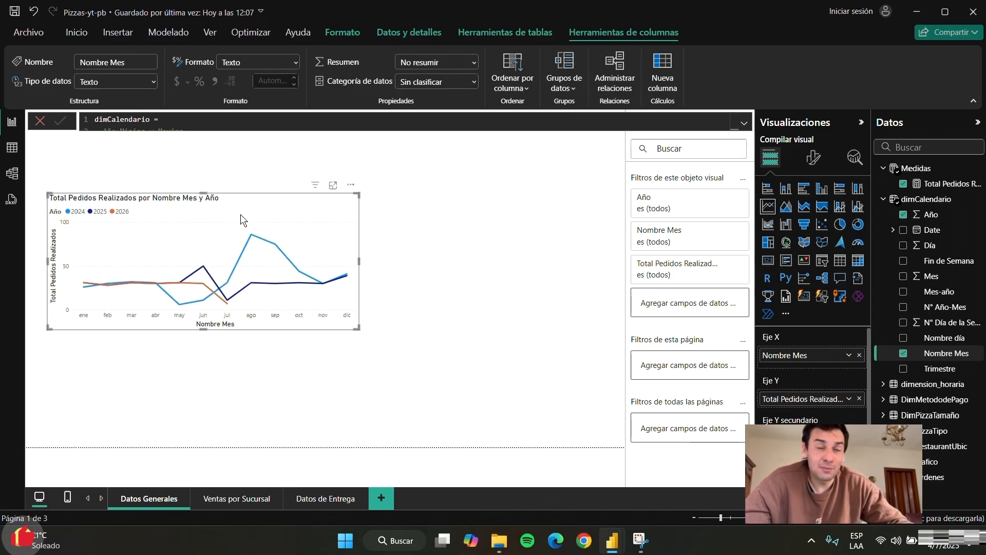
{"action": "left_click", "coordinate": [434, 264]}
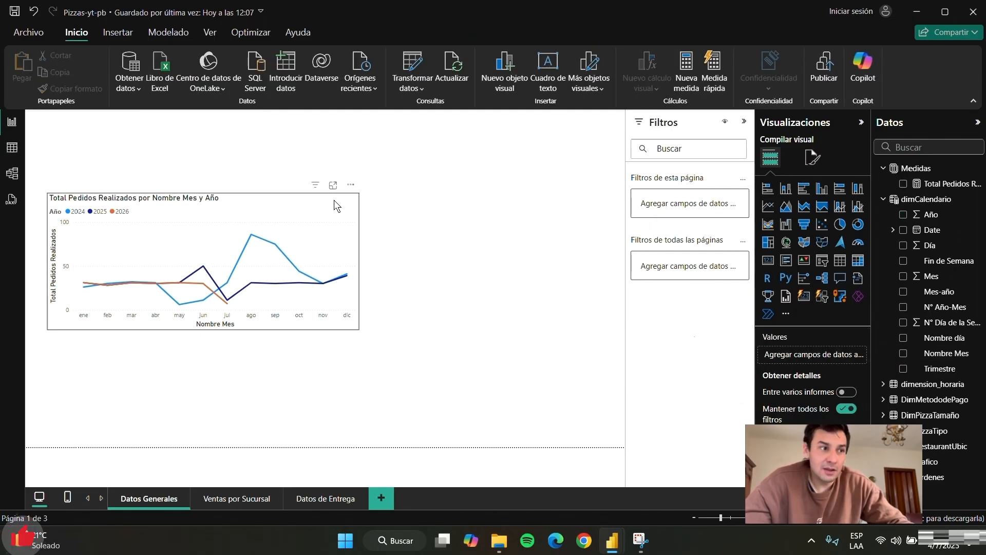
{"action": "left_click_drag", "start_coordinate": [334, 199], "coordinate": [379, 182]}
{"action": "mouse_move", "coordinate": [510, 191]}
{"action": "left_mouse_down"}
{"action": "mouse_move", "coordinate": [608, 347]}
{"action": "mouse_move", "coordinate": [597, 381]}
{"action": "left_mouse_up"}
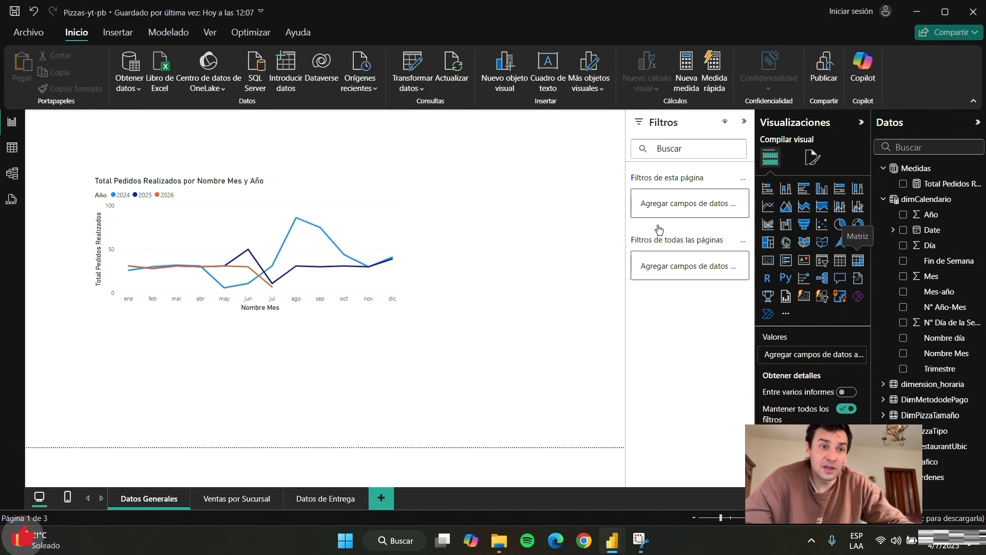
- Add an empty matrix visual, narrow it, and arrange it beside the line chart with a gap between them
{"action": "left_click", "coordinate": [858, 261]}
{"action": "left_click_drag", "start_coordinate": [308, 358], "coordinate": [558, 212]}
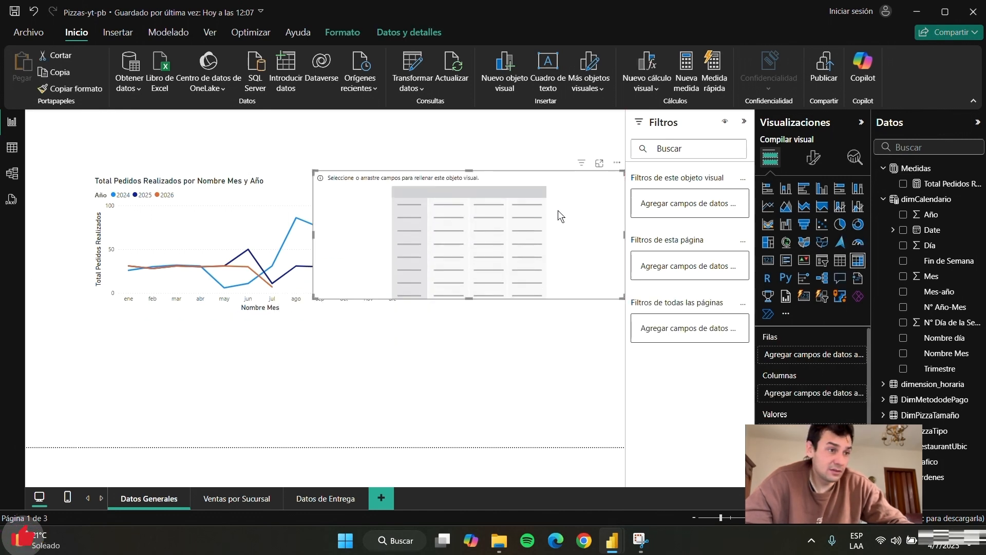
{"action": "left_click_drag", "start_coordinate": [314, 234], "coordinate": [479, 241]}
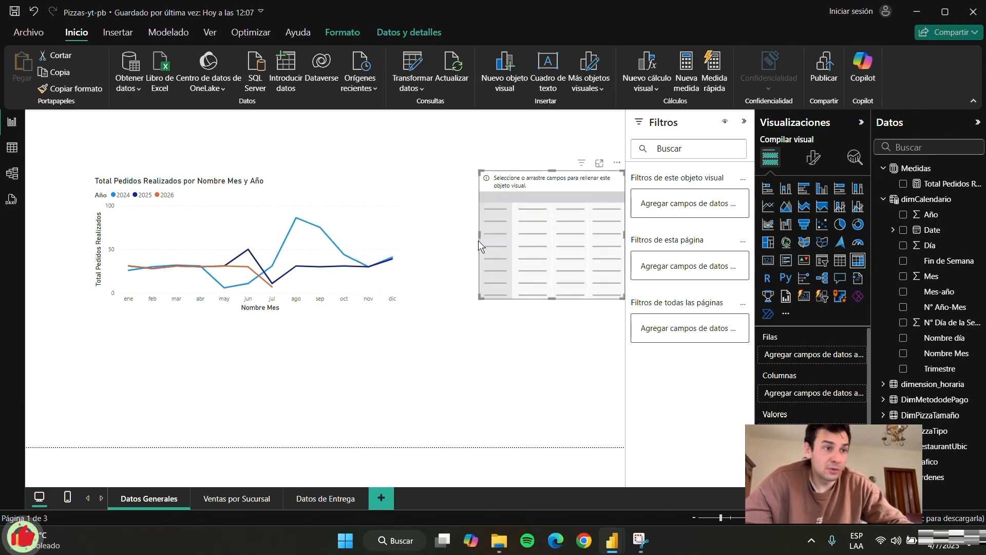
{"action": "left_click_drag", "start_coordinate": [307, 178], "coordinate": [272, 164]}
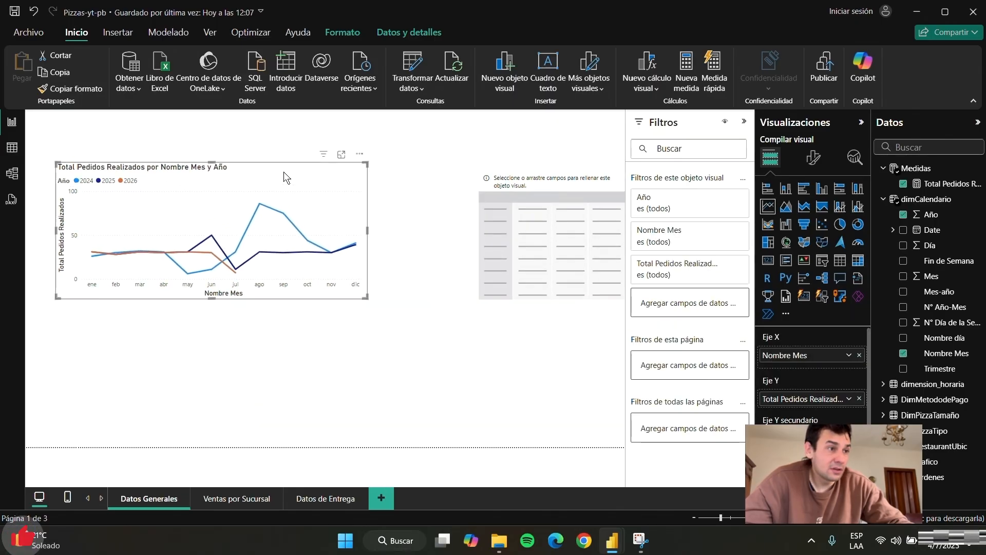
{"action": "left_click_drag", "start_coordinate": [603, 207], "coordinate": [561, 203]}
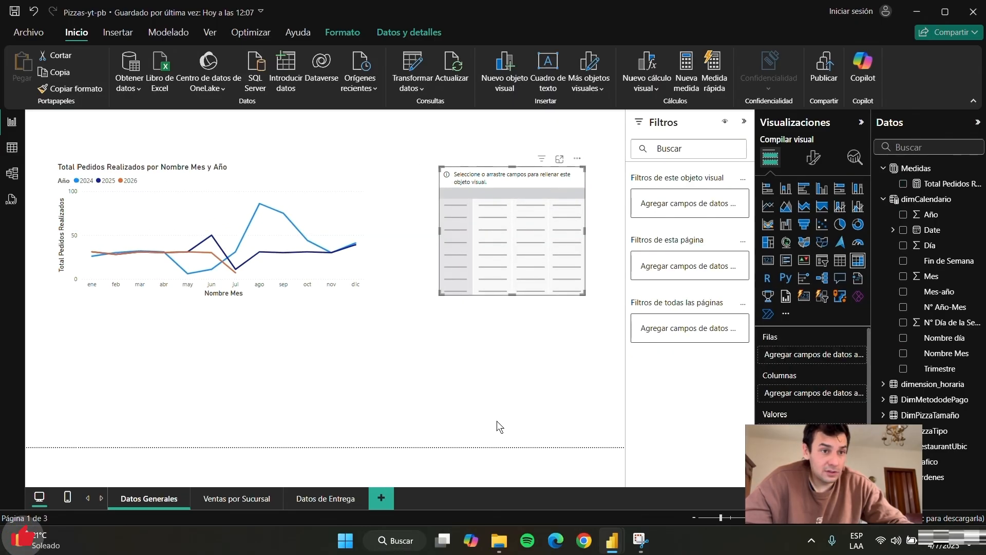
- Add an empty area chart and place it directly below the line chart
{"action": "left_click", "coordinate": [563, 380]}
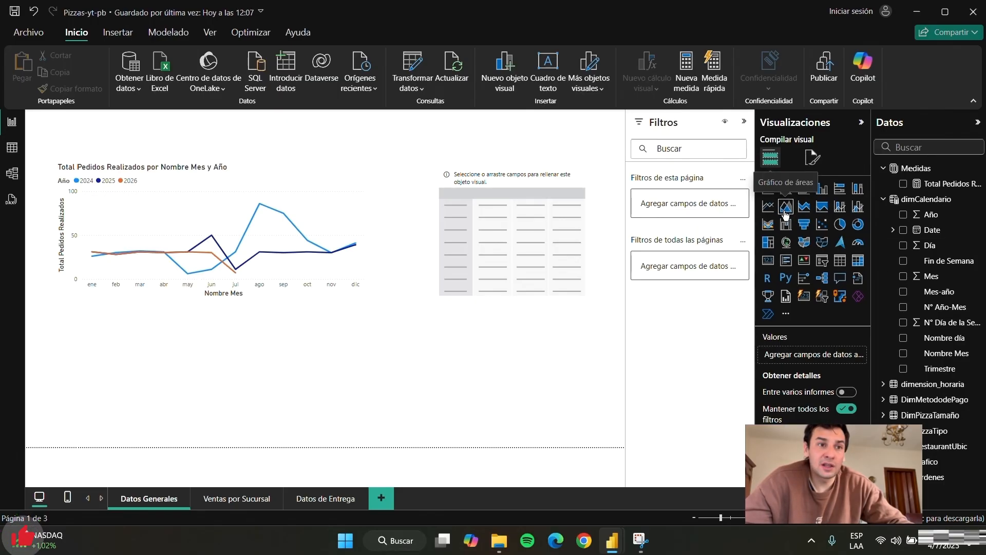
{"action": "left_click_drag", "start_coordinate": [626, 292], "coordinate": [344, 349]}
{"action": "mouse_move", "coordinate": [227, 350]}
{"action": "left_mouse_down"}
{"action": "mouse_move", "coordinate": [311, 349]}
{"action": "mouse_move", "coordinate": [245, 350]}
{"action": "left_mouse_up"}
- Make the empty matrix taller and wider, and adjust its position beside the two charts
{"action": "left_click", "coordinate": [562, 288]}
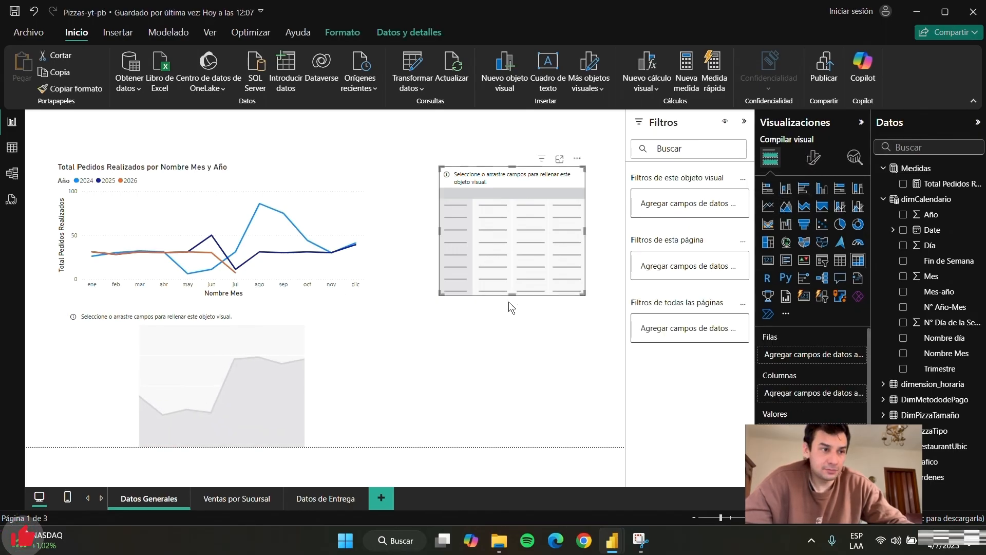
{"action": "left_click_drag", "start_coordinate": [513, 297], "coordinate": [507, 417]}
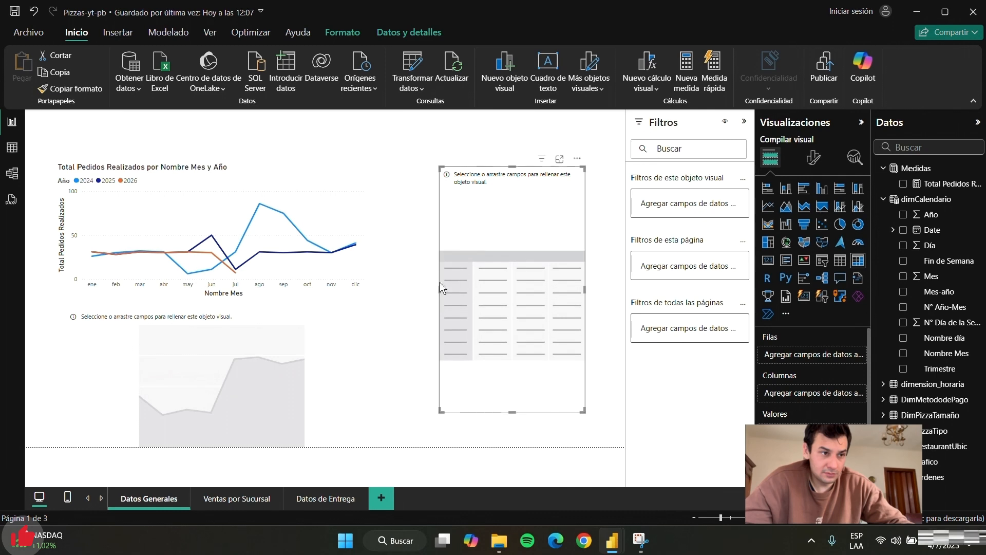
{"action": "left_click_drag", "start_coordinate": [439, 282], "coordinate": [415, 283]}
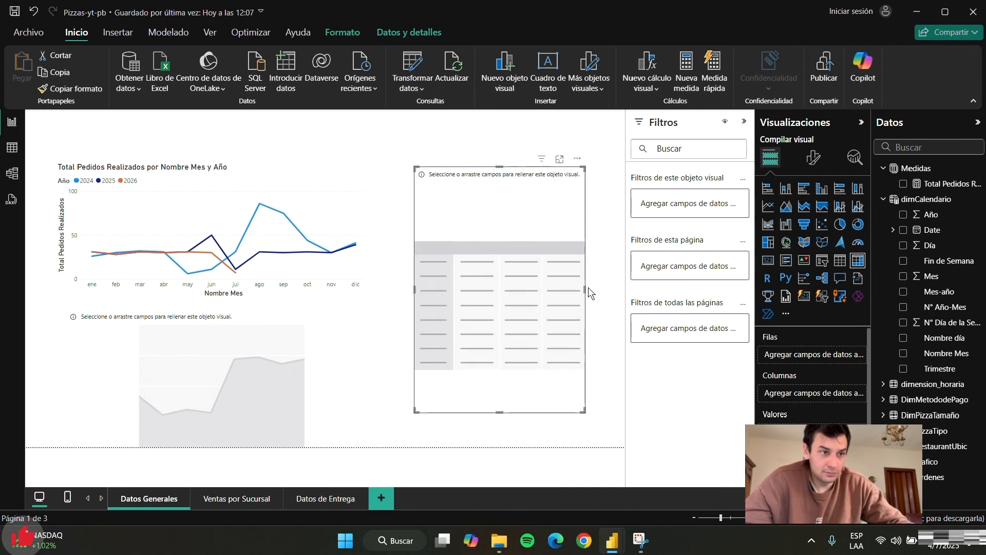
{"action": "left_click_drag", "start_coordinate": [585, 289], "coordinate": [606, 289]}
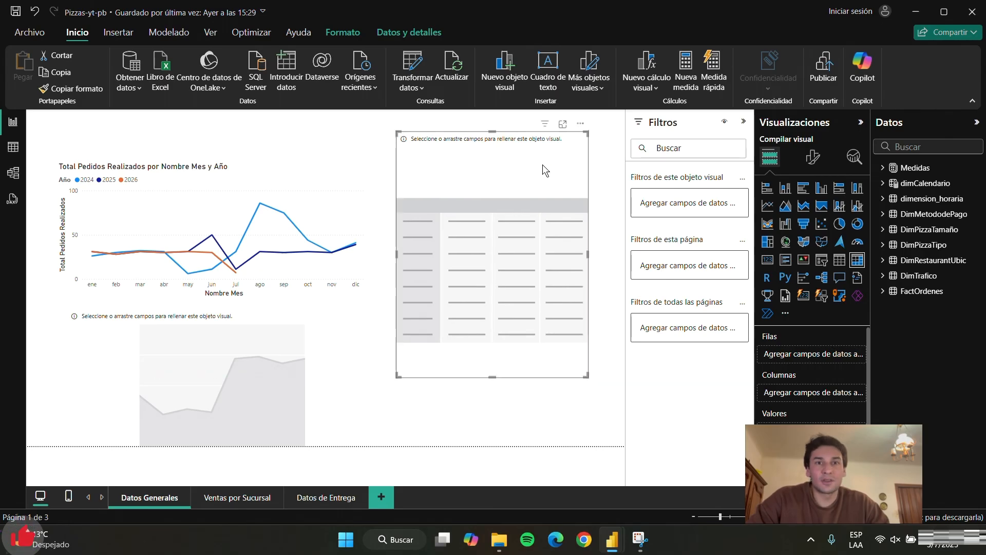
{"action": "mouse_move", "coordinate": [549, 168]}
{"action": "left_mouse_down"}
{"action": "mouse_move", "coordinate": [558, 168]}
{"action": "mouse_move", "coordinate": [551, 168]}
{"action": "left_mouse_up"}
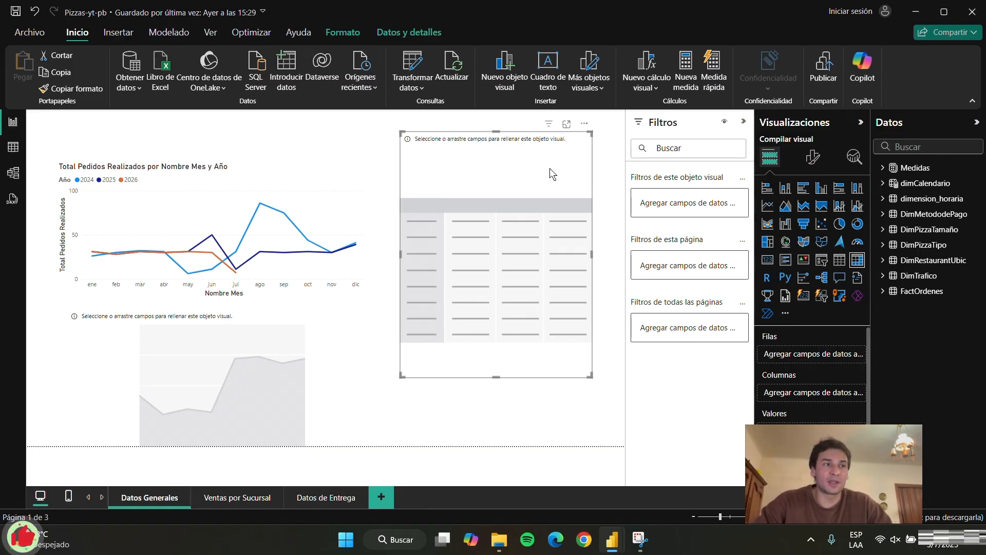
{"action": "mouse_move", "coordinate": [549, 168]}
{"action": "left_mouse_down"}
{"action": "mouse_move", "coordinate": [568, 167]}
{"action": "mouse_move", "coordinate": [556, 170]}
{"action": "left_mouse_up"}
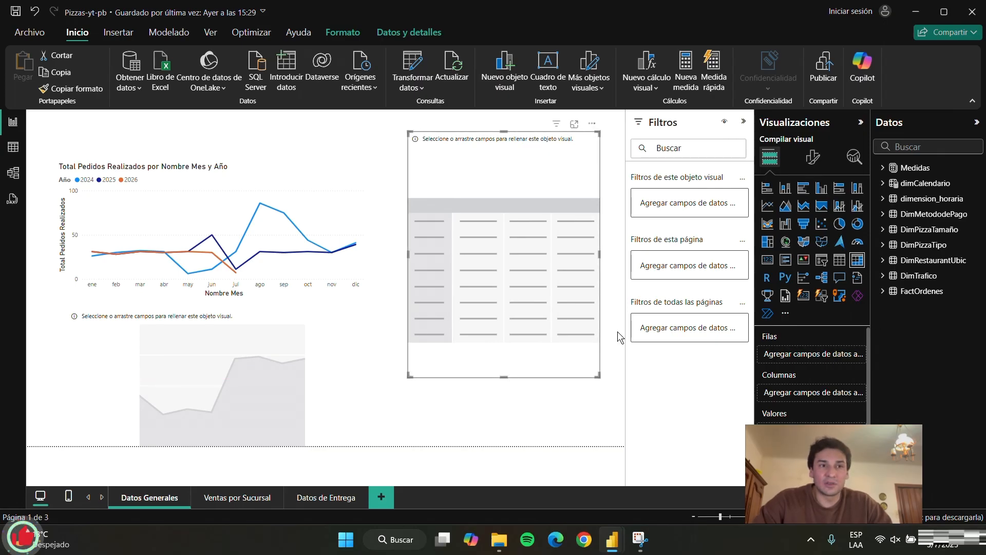
- Add the Mes-año field from dimCalendario to the matrix rows and move the matrix slightly lower
{"action": "left_click", "coordinate": [883, 184]}
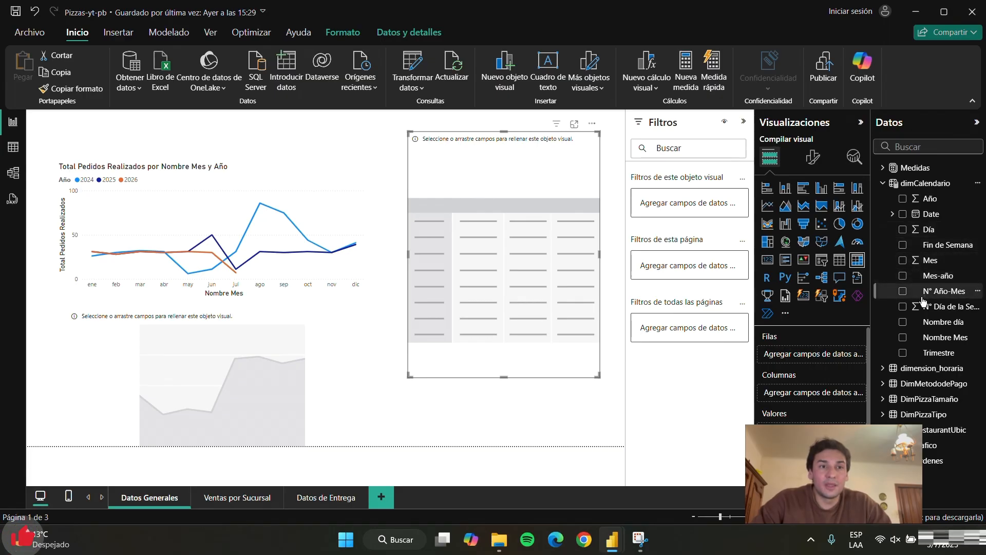
{"action": "left_click_drag", "start_coordinate": [924, 291], "coordinate": [814, 357]}
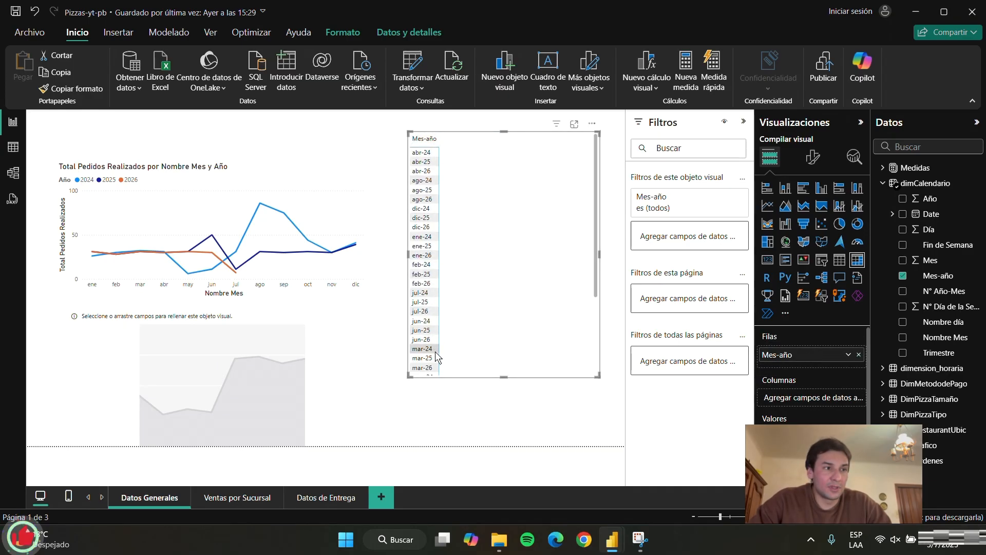
{"action": "left_click_drag", "start_coordinate": [513, 211], "coordinate": [523, 232]}
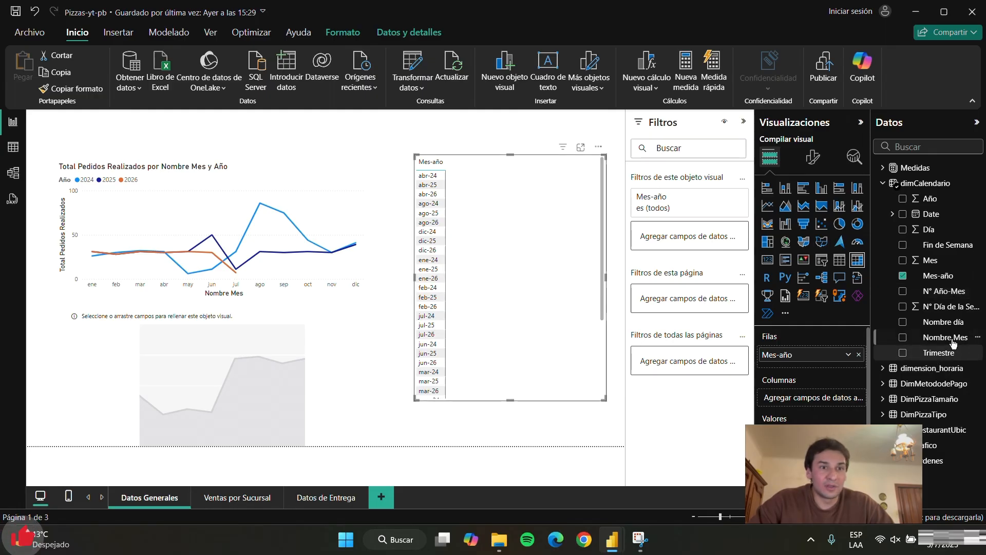
- Set the Mes-año column to sort by the N° Año-Mes column, collapsing the formula editor
{"action": "left_click", "coordinate": [938, 275]}
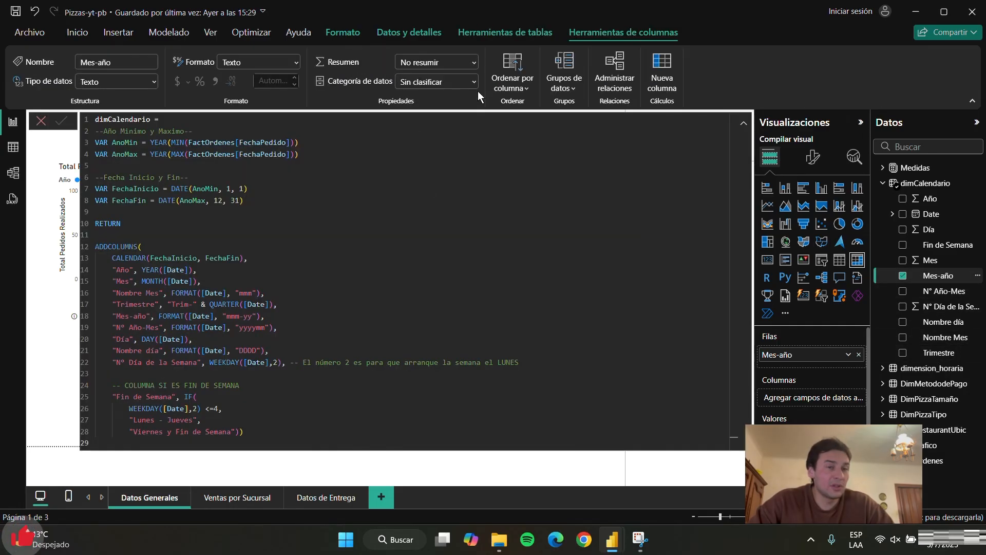
{"action": "left_click", "coordinate": [744, 123]}
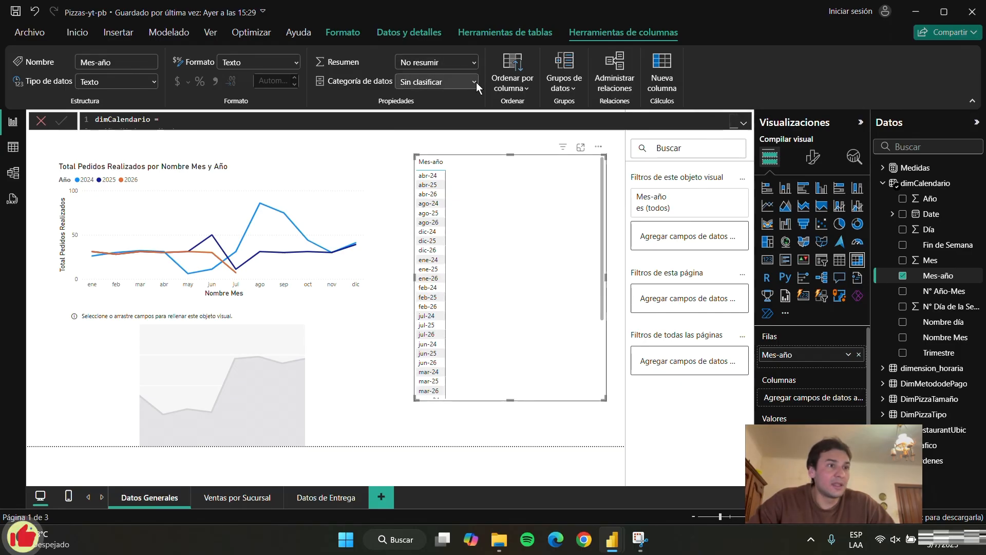
{"action": "left_click", "coordinate": [507, 85]}
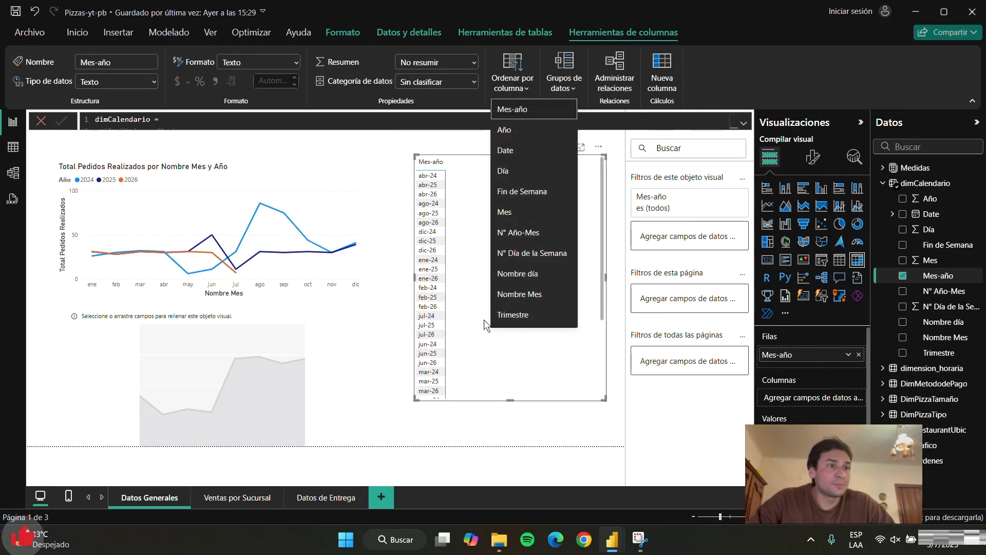
{"action": "left_click", "coordinate": [542, 234]}
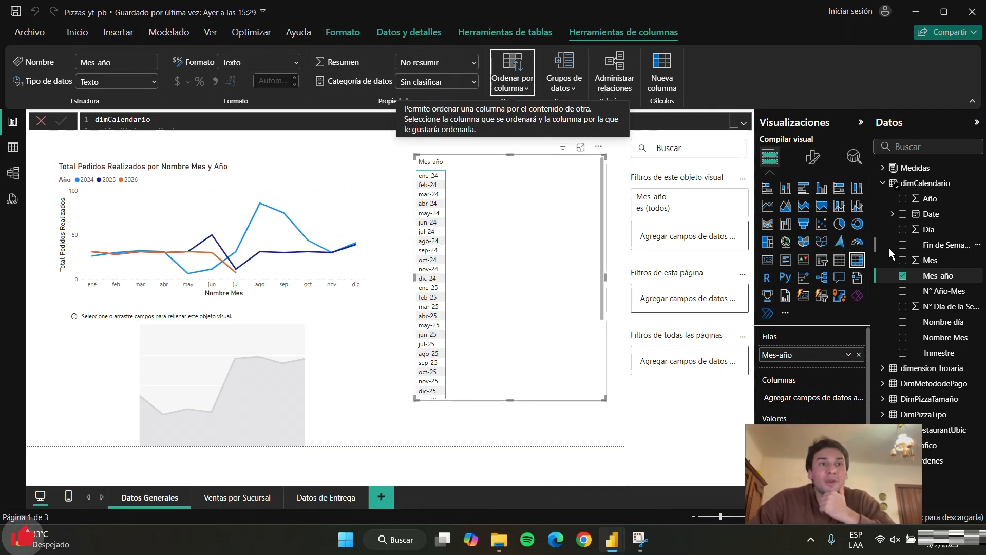
- Add the Total Pedidos Realizados measure from the Medidas table to the Mes-año matrix
{"action": "left_click", "coordinate": [884, 183]}
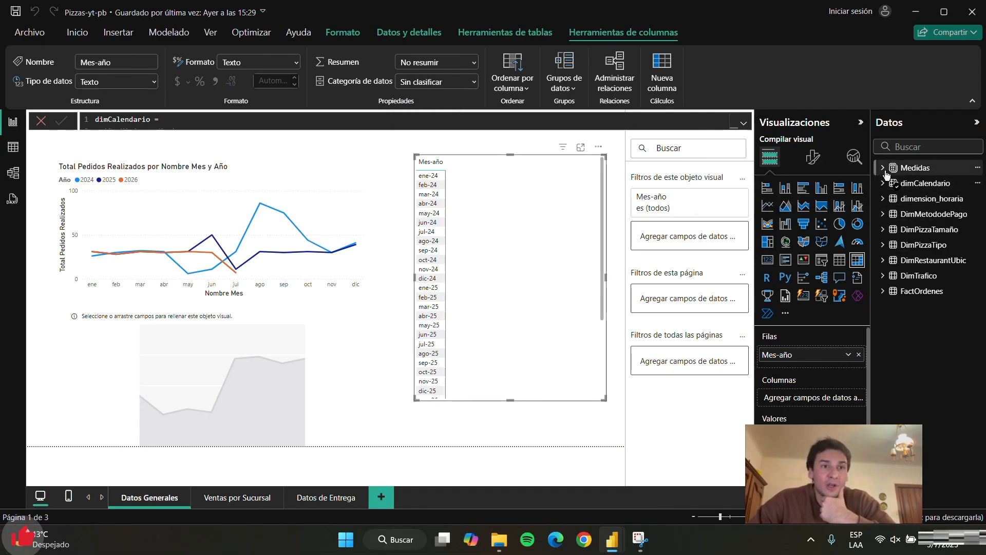
{"action": "left_click", "coordinate": [884, 174]}
{"action": "left_click_drag", "start_coordinate": [940, 182], "coordinate": [836, 403]}
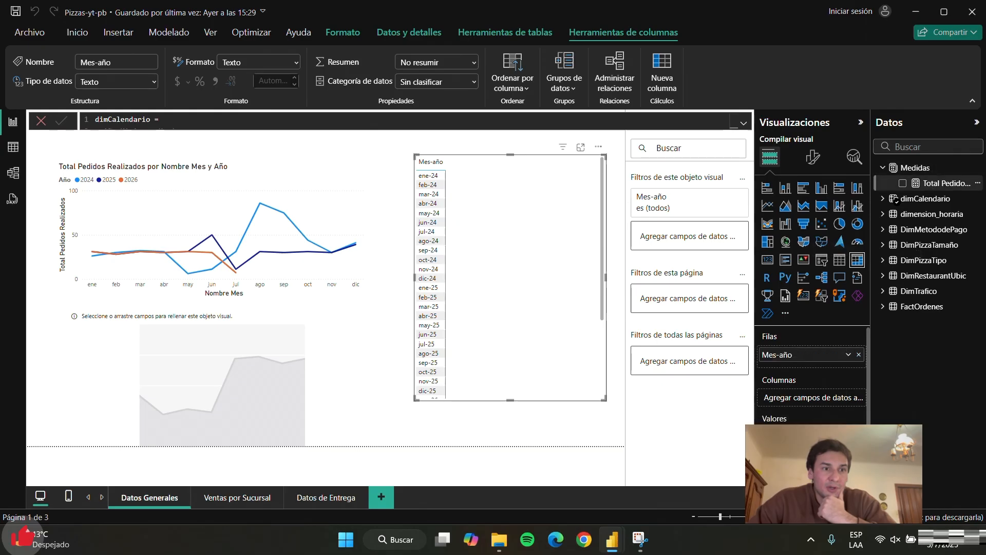
{"action": "left_click", "coordinate": [902, 183]}
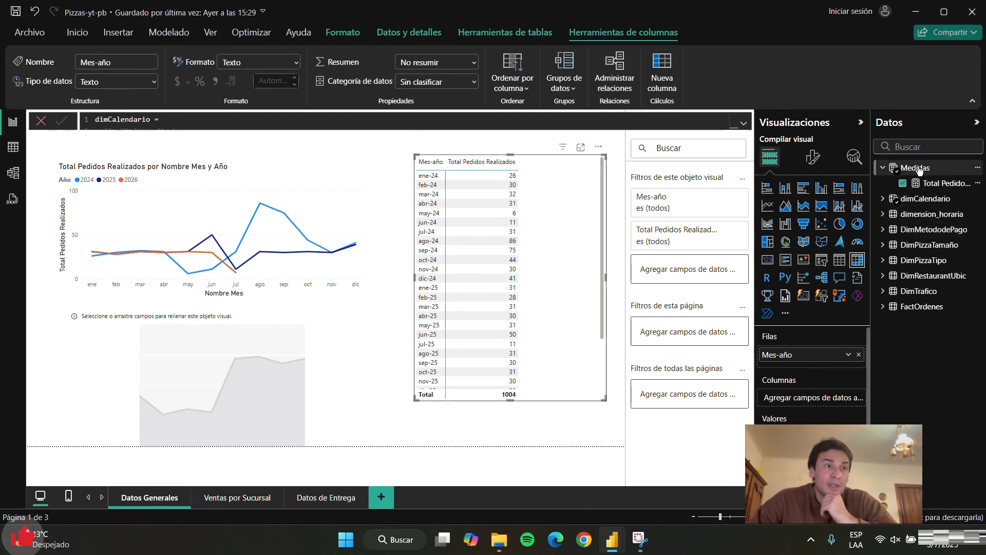
- Create a new measure named Ventas del año anterior, leaving its formula empty after the equals sign
{"action": "left_click", "coordinate": [71, 39]}
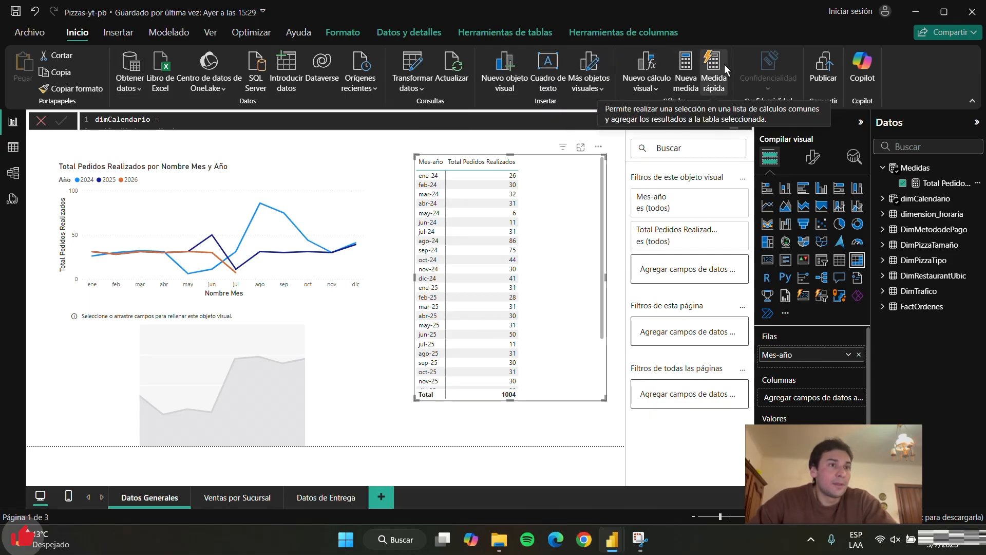
{"action": "left_click", "coordinate": [676, 66]}
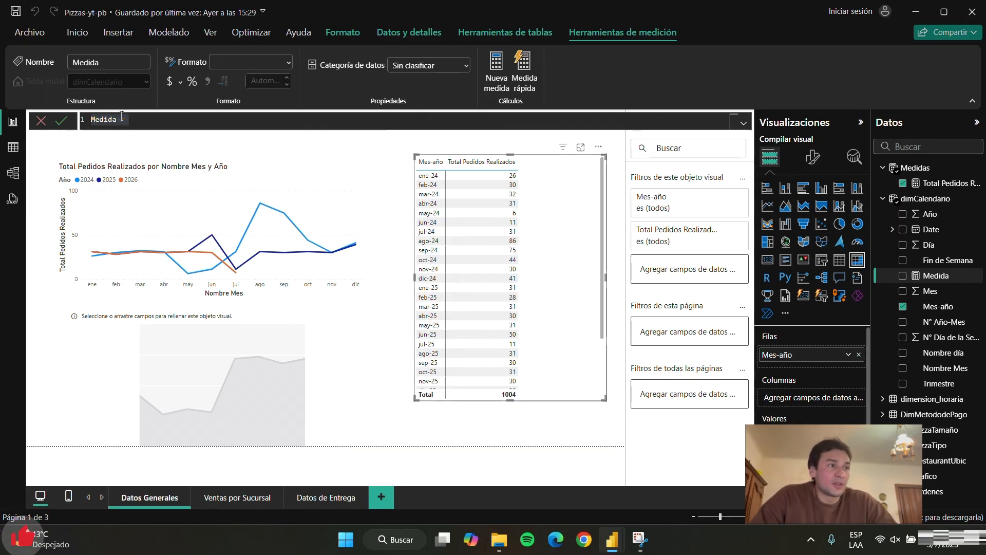
{"action": "type", "text": "V"}
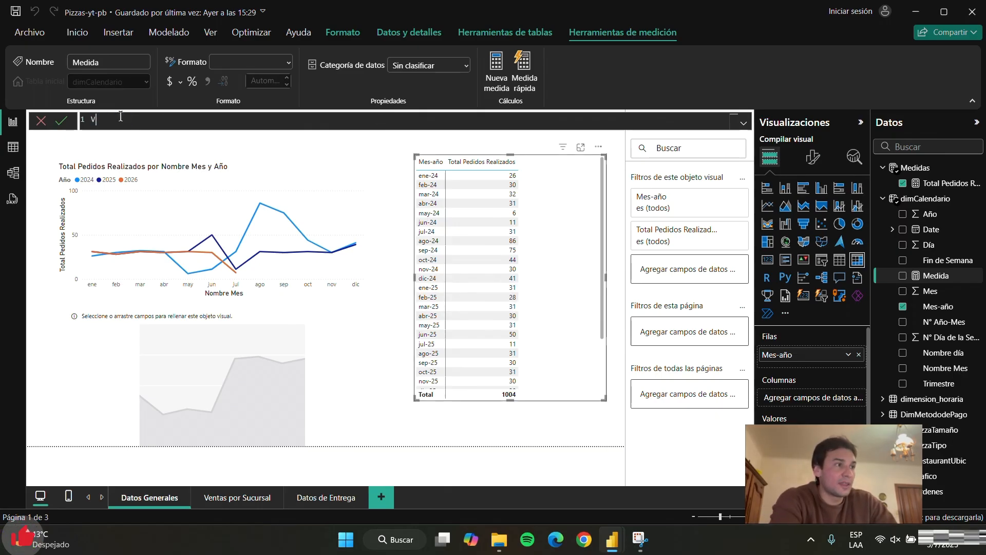
{"action": "type", "text": "entas del"}
{"action": "type", "text": "año"}
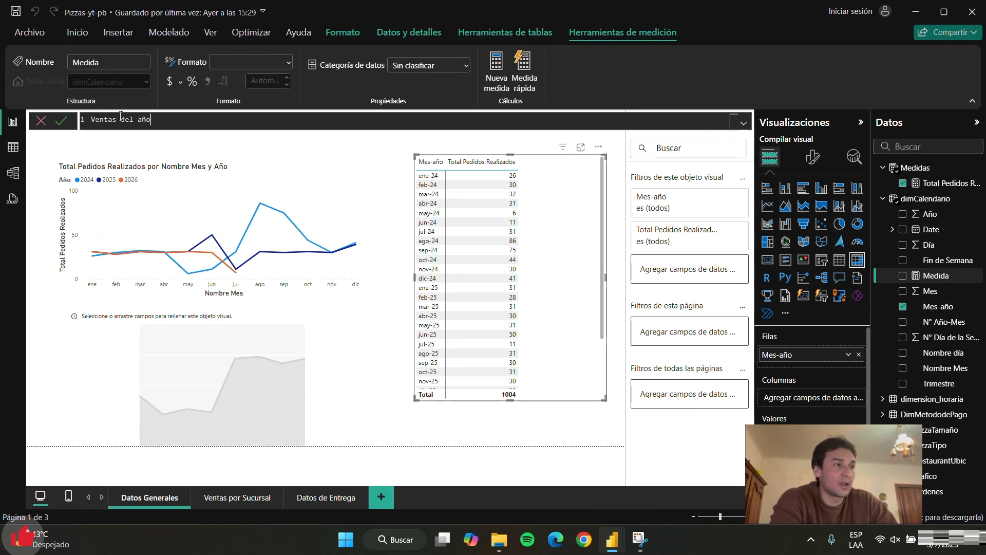
{"action": "type", "text": " anterior:"}
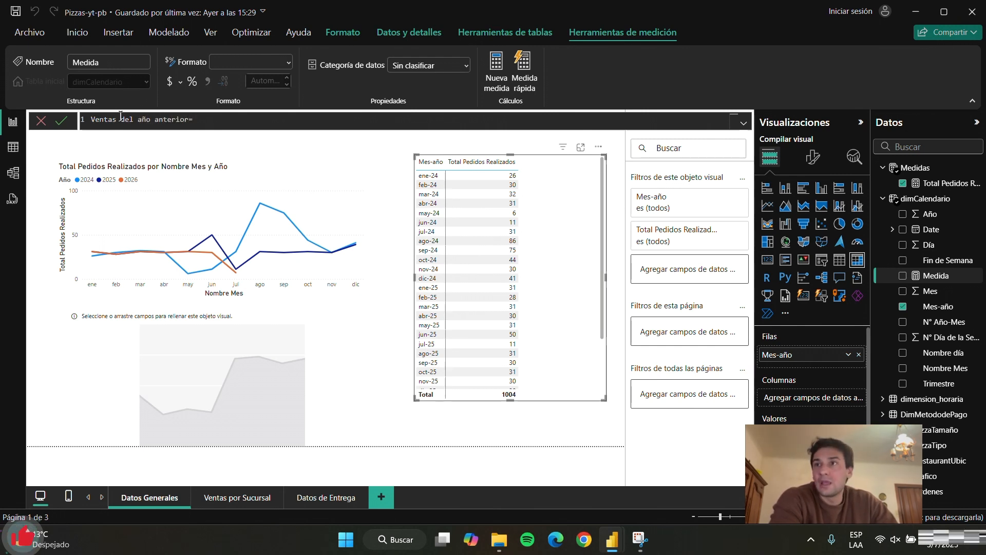
{"action": "type", "text": "="}
{"action": "key", "text": "Return"}
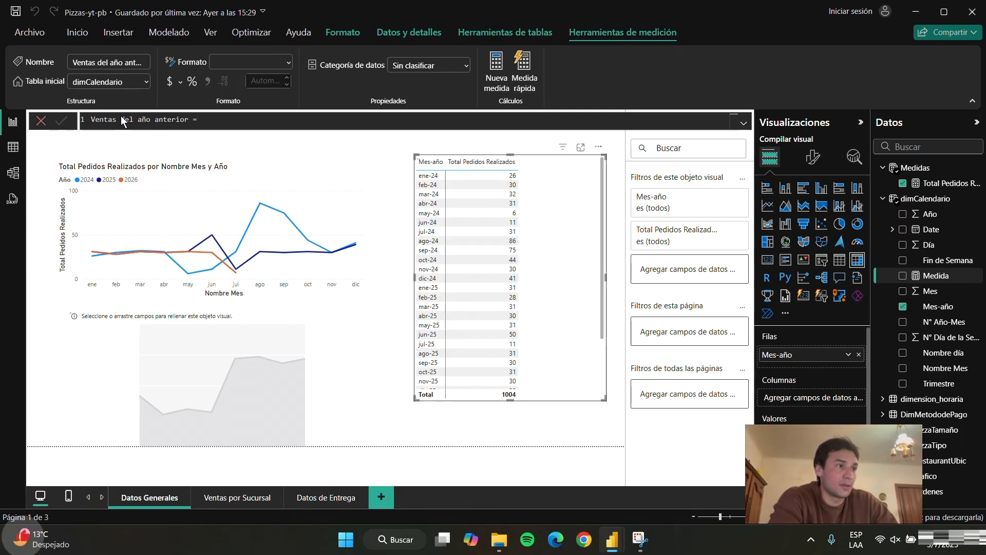
- Define the measure with variables FechaUltimaVenta, FechasVentasComparar (FILTER over DATESMTD), FechasAnoAnterior (SAMEPERIODLASTYEAR) and VentaAnoAnterior (CALCULATE of Total Pedidos Realizados), returning VentaAnoAnterior
{"action": "left_click", "coordinate": [215, 118]}
{"action": "key", "text": "shift+Return"}
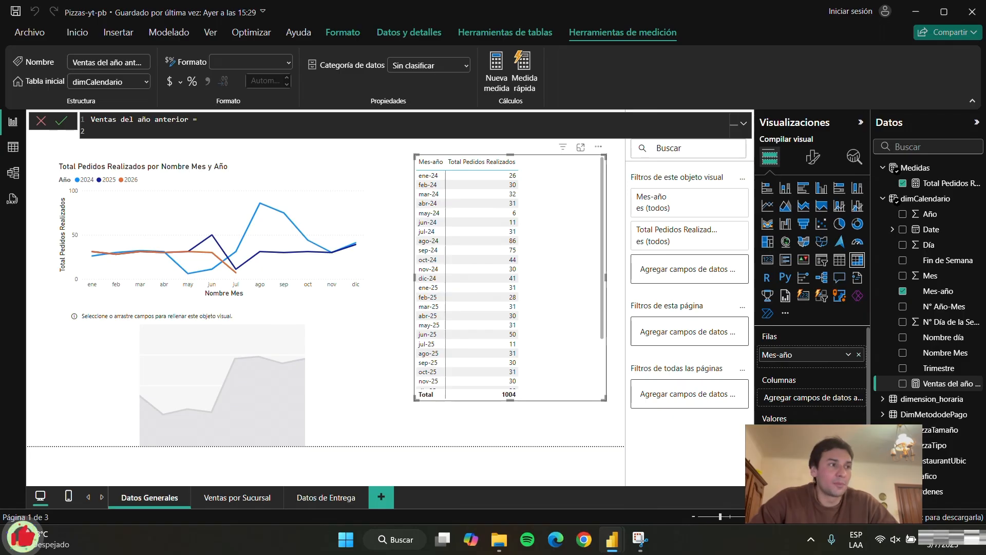
{"action": "type", "text": "Var FechaUltimaVenta = MAX(FactOrdenes[FechaPedido]) Var FechasVentasComparar = FILTER(DATESMTD(DimCalendario[Date]), DimCalendario[Date] <= FechaUltimaVenta)  Var FechasAnoAnterior= SAMEPERIODLASTYEAR(FechasVentasComparar)  Var VentaAnoAnterior = CALCULATE([Total Pedidos Realizados], FechasAnoAnterior)  RETURN VentaAnoAnterior"}
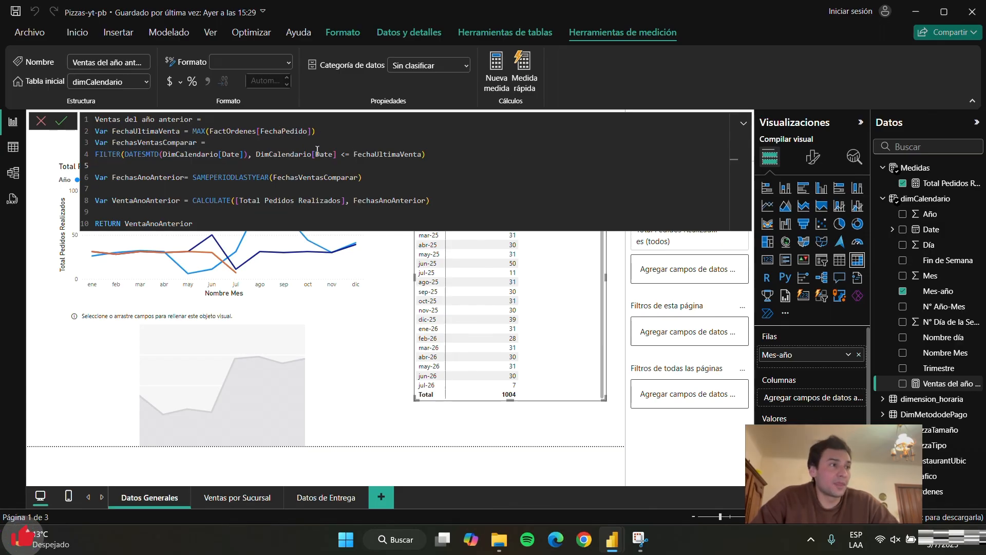
- Examine the FechaUltimaVenta variable and how it applies MAX to FactOrdenes[FechaPedido]
{"action": "left_click", "coordinate": [113, 135]}
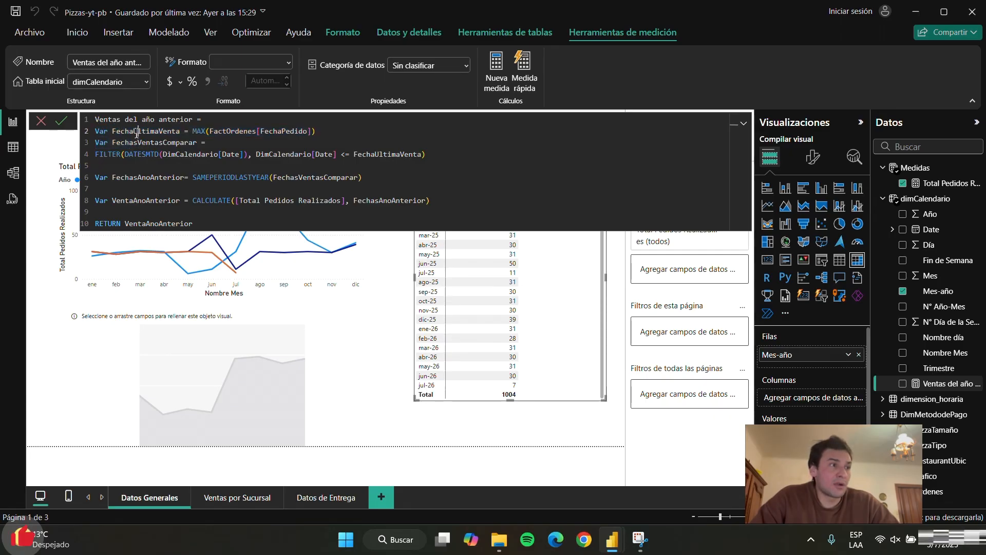
{"action": "left_click", "coordinate": [114, 134]}
{"action": "left_click_drag", "start_coordinate": [112, 131], "coordinate": [178, 131]}
{"action": "left_click", "coordinate": [193, 131]}
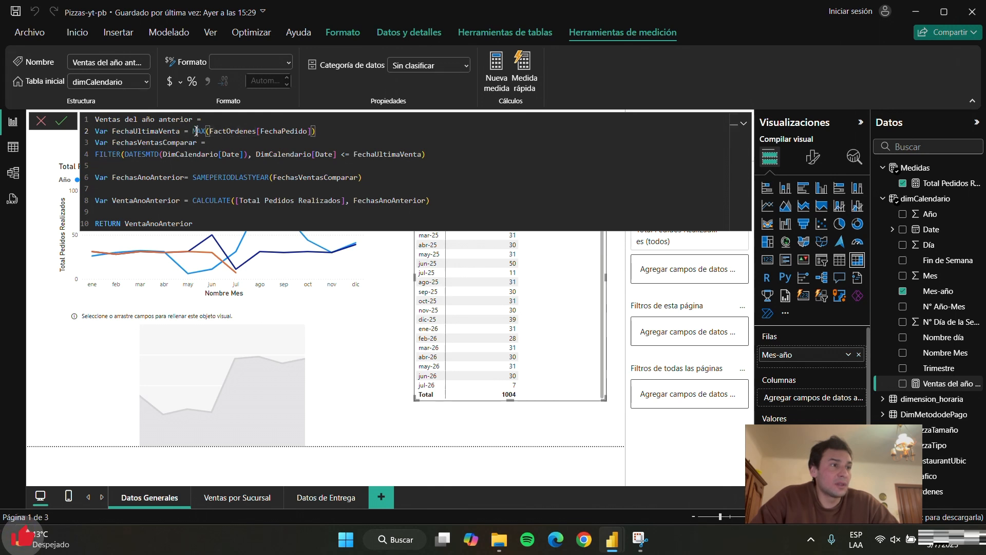
{"action": "double_click", "coordinate": [201, 131]}
{"action": "left_click", "coordinate": [218, 131]}
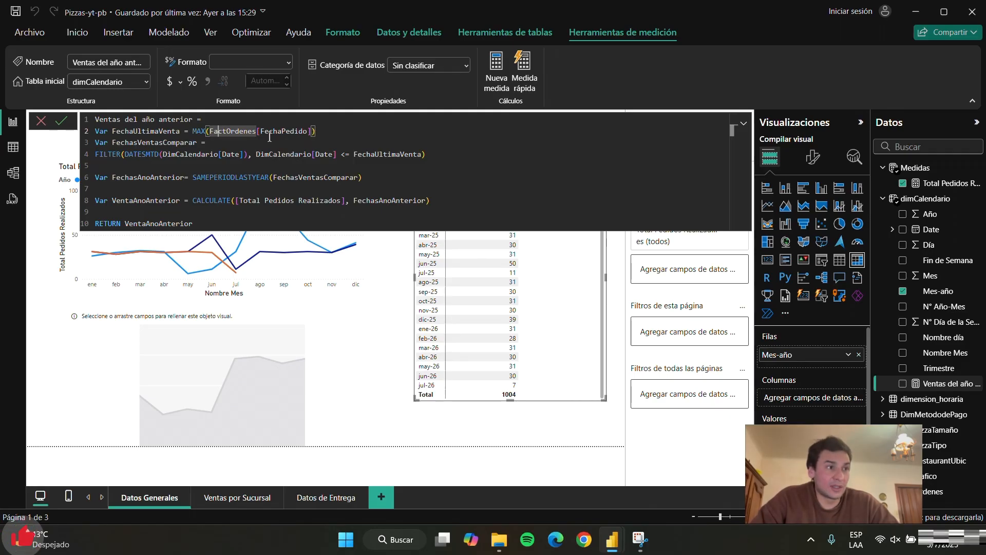
{"action": "triple_click", "coordinate": [225, 132]}
{"action": "left_click", "coordinate": [249, 132]}
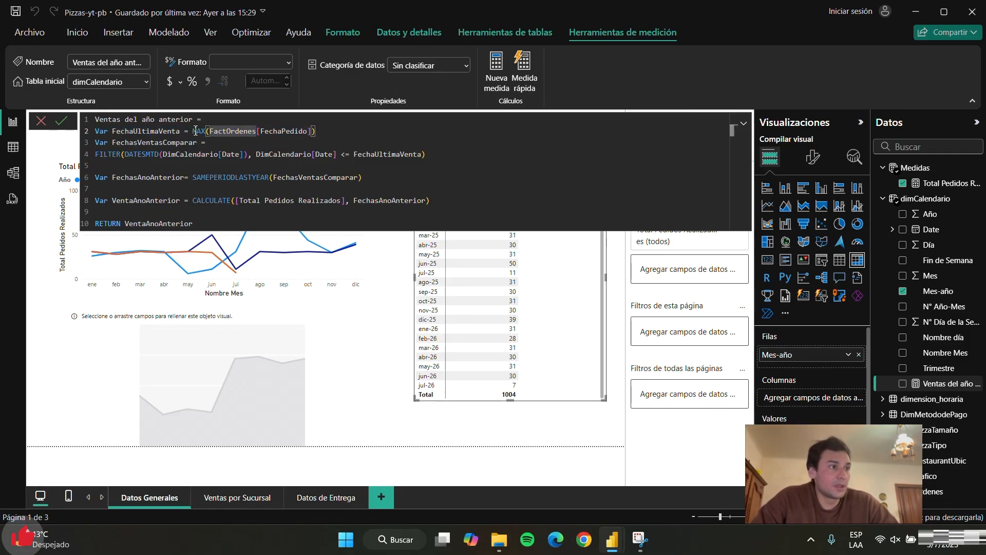
- Review the FechasVentasComparar variable and its FILTER expression built on DATESMTD of DimCalendario[Date]
{"action": "double_click", "coordinate": [172, 142]}
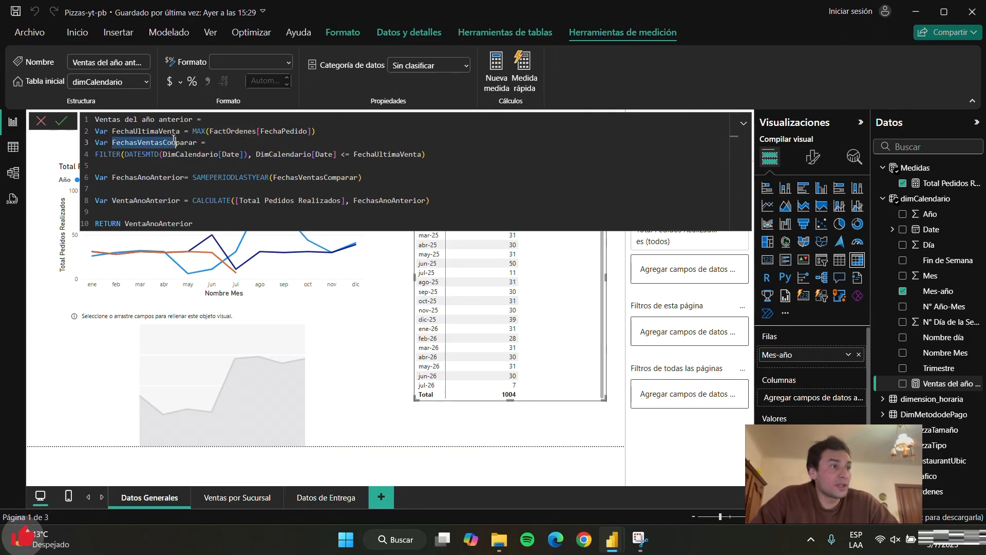
{"action": "left_click", "coordinate": [137, 143]}
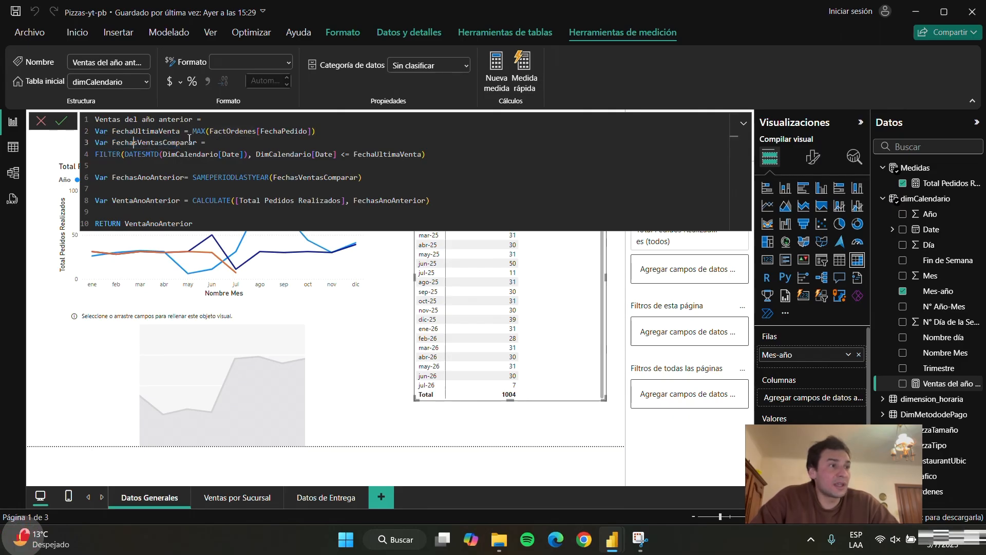
{"action": "left_click", "coordinate": [218, 140]}
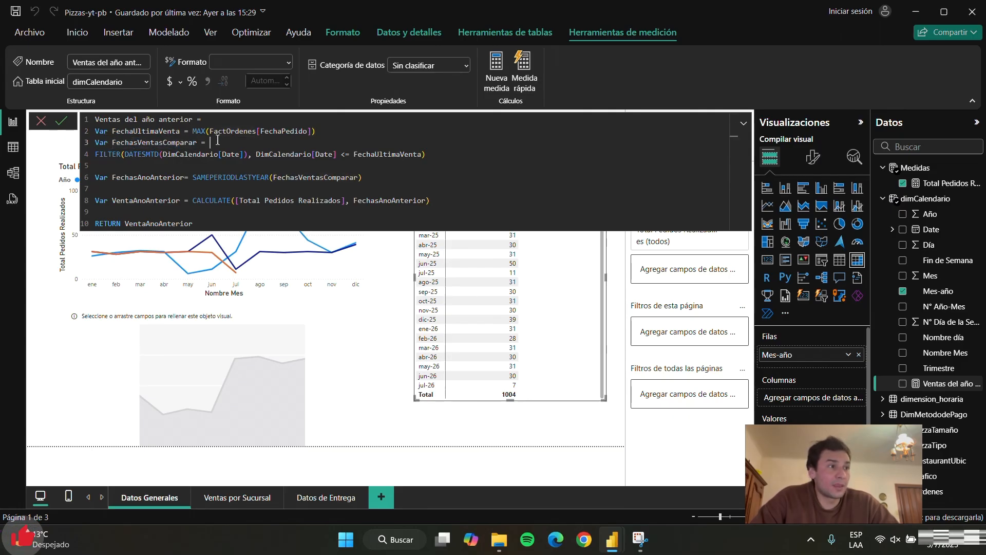
{"action": "triple_click", "coordinate": [107, 155]}
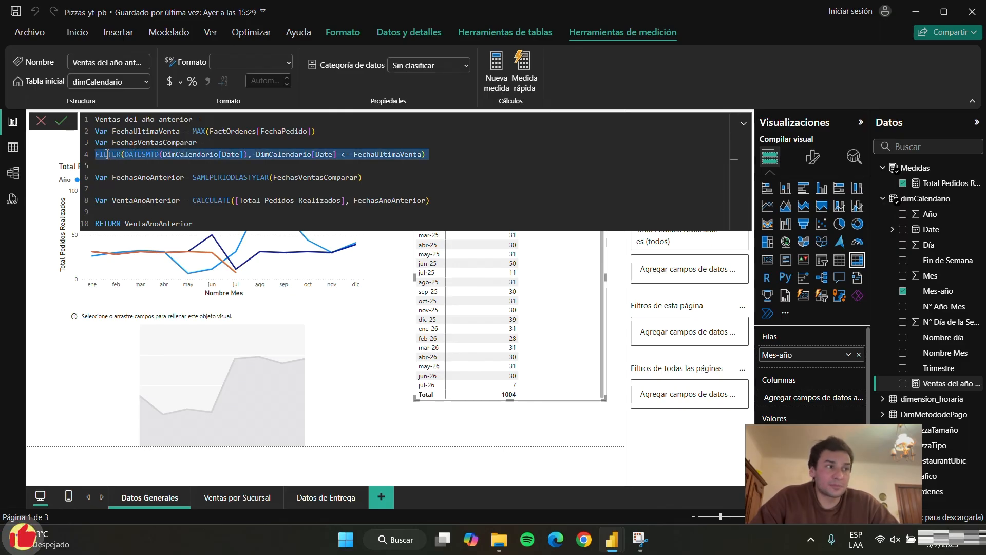
{"action": "left_click", "coordinate": [107, 154]}
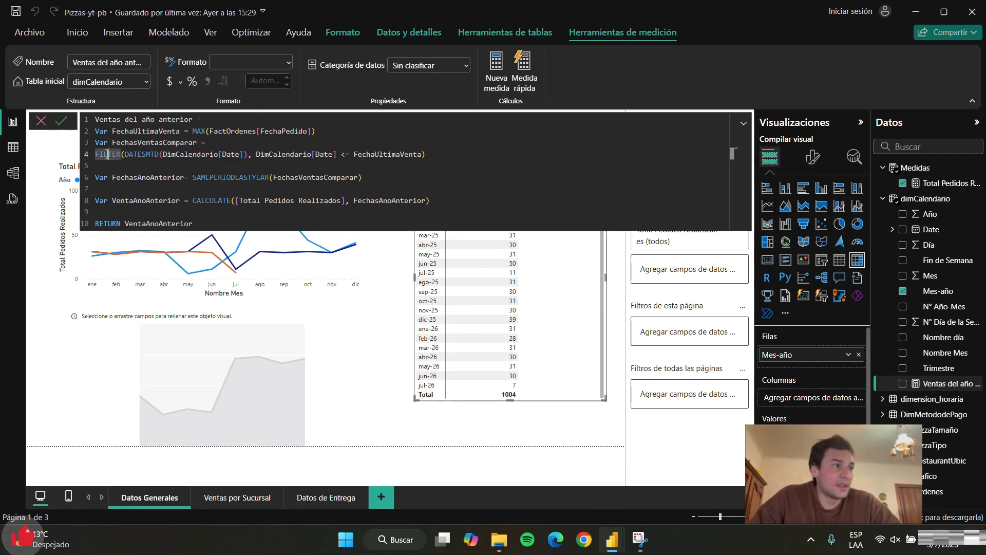
{"action": "left_click_drag", "start_coordinate": [124, 154], "coordinate": [243, 155]}
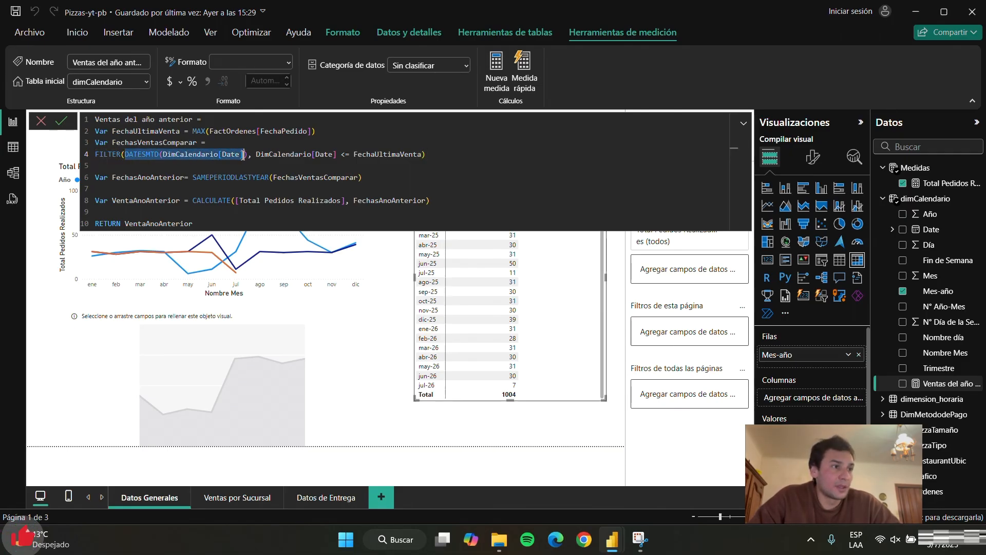
{"action": "left_click", "coordinate": [192, 157]}
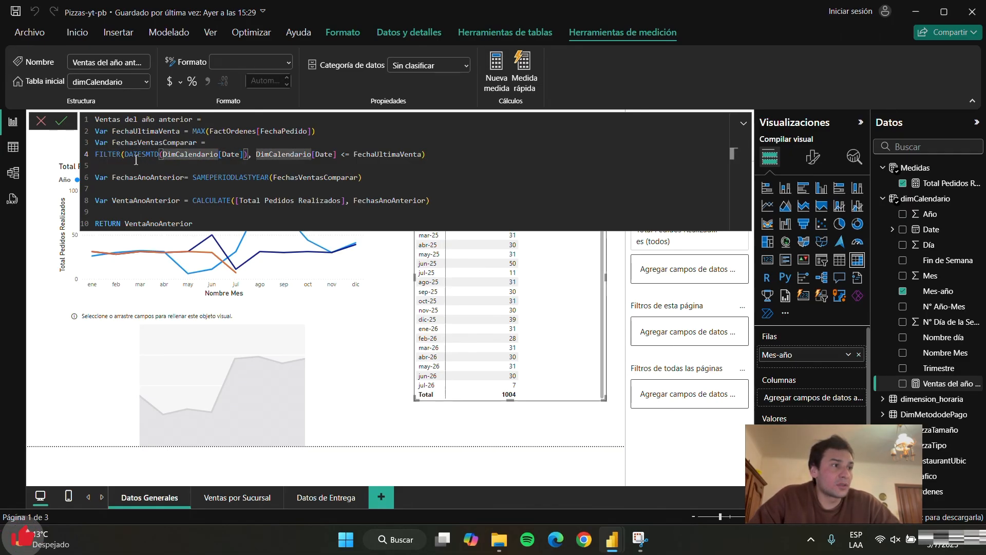
{"action": "double_click", "coordinate": [182, 155]}
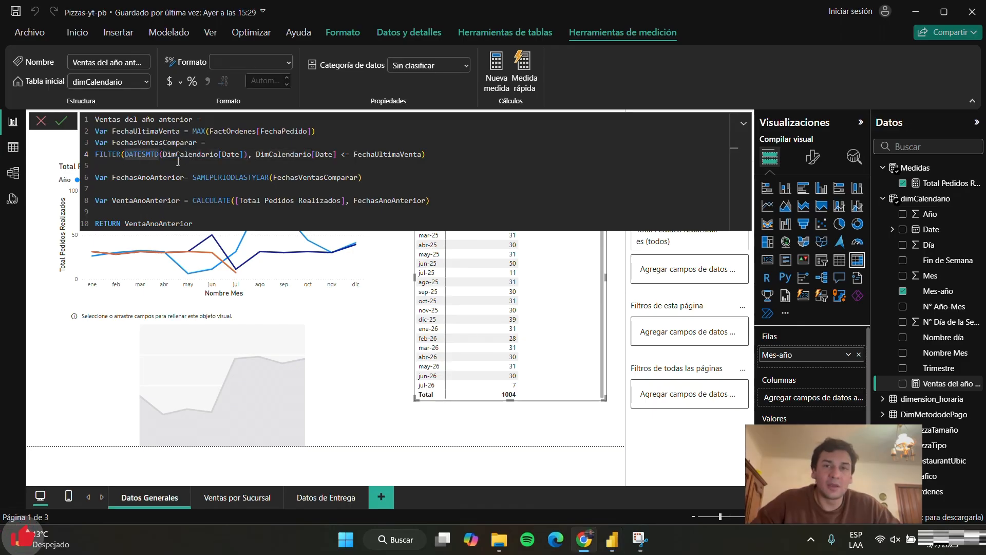
{"action": "left_click", "coordinate": [183, 162]}
{"action": "left_click_drag", "start_coordinate": [96, 154], "coordinate": [445, 155]}
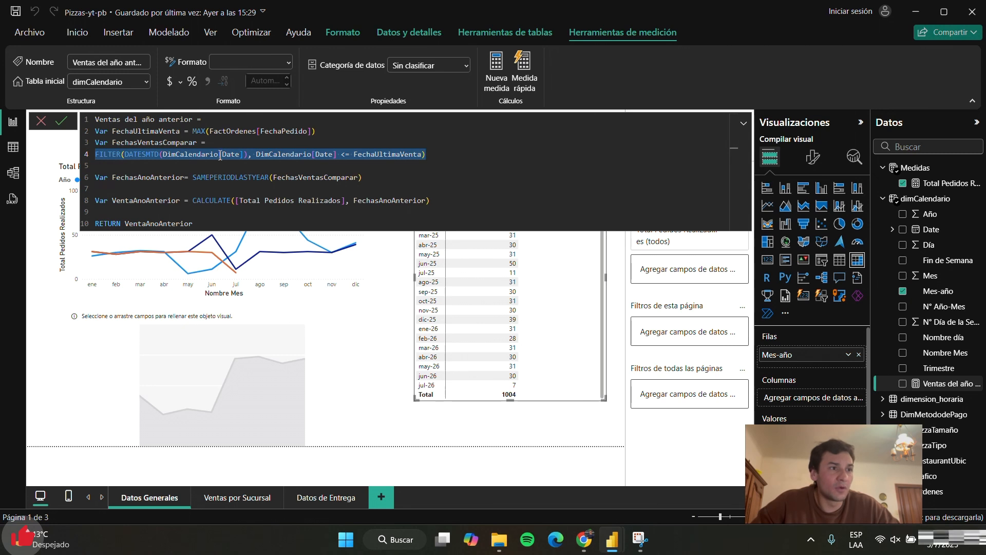
- Examine the two FILTER arguments: the DATESMTD date table and the condition DimCalendario[Date] <= FechaUltimaVenta
{"action": "left_click", "coordinate": [116, 141]}
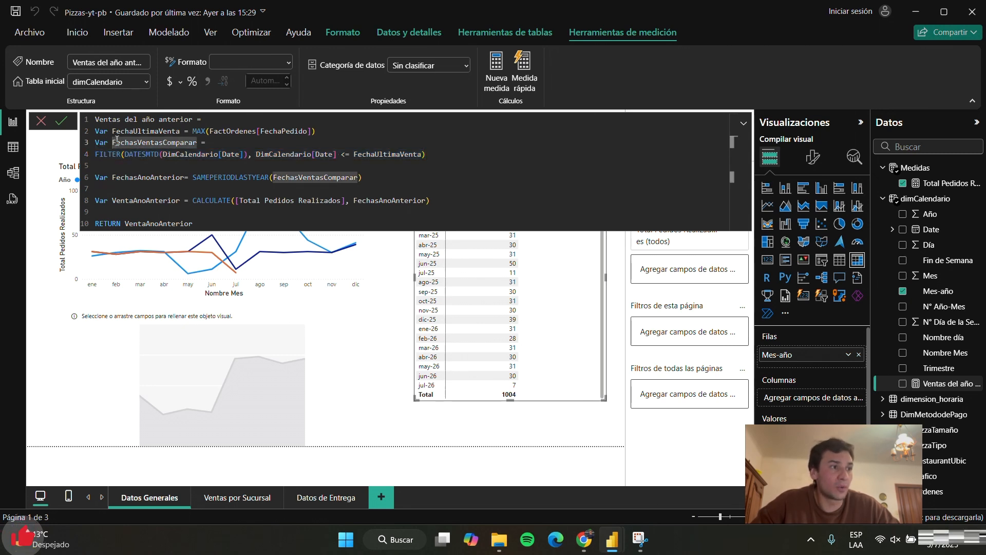
{"action": "left_click", "coordinate": [105, 154]}
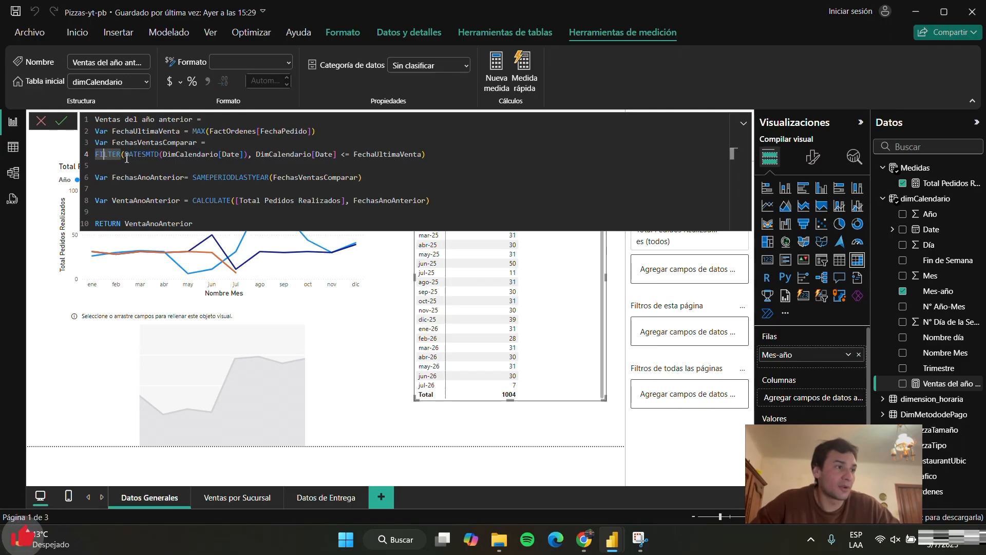
{"action": "left_click_drag", "start_coordinate": [124, 155], "coordinate": [242, 154]}
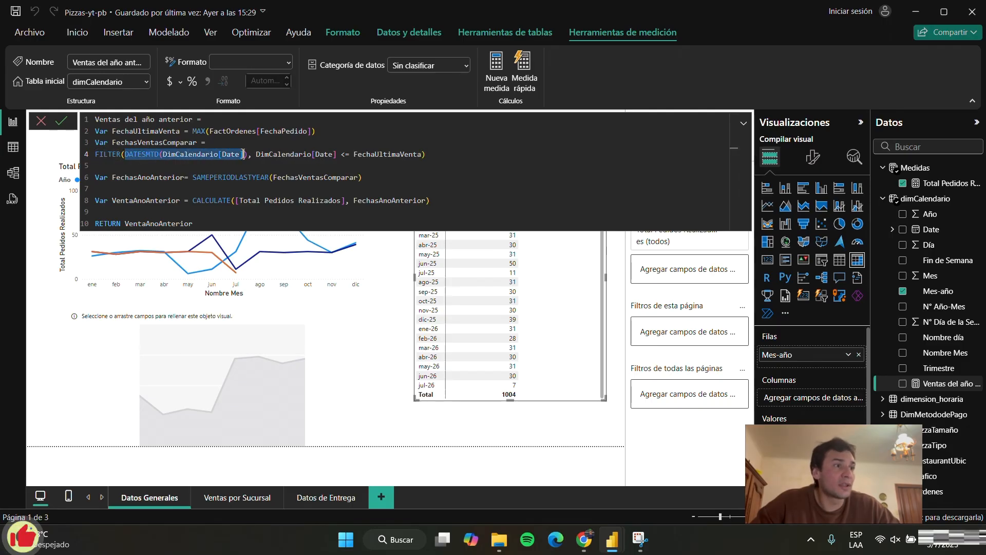
{"action": "double_click", "coordinate": [186, 155]}
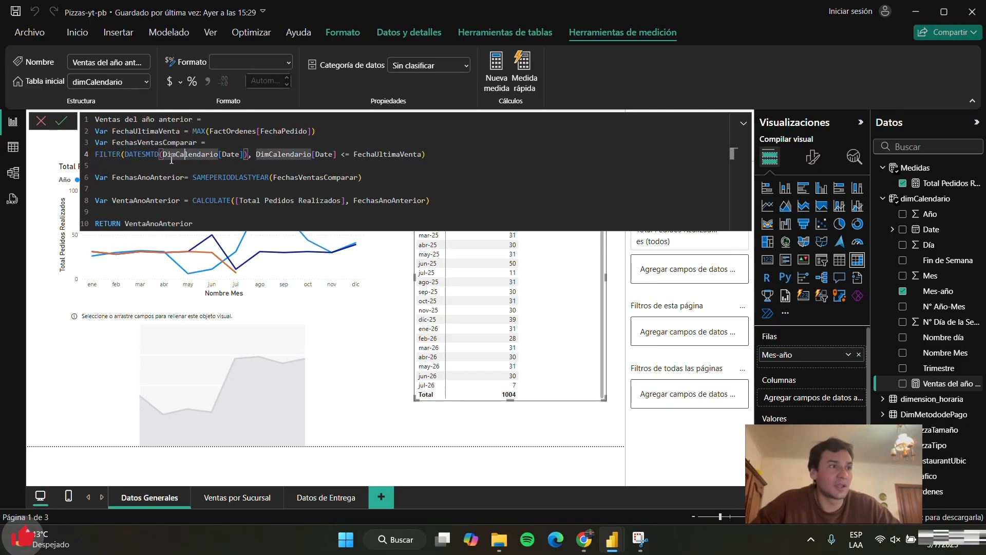
{"action": "left_click_drag", "start_coordinate": [187, 155], "coordinate": [241, 154]}
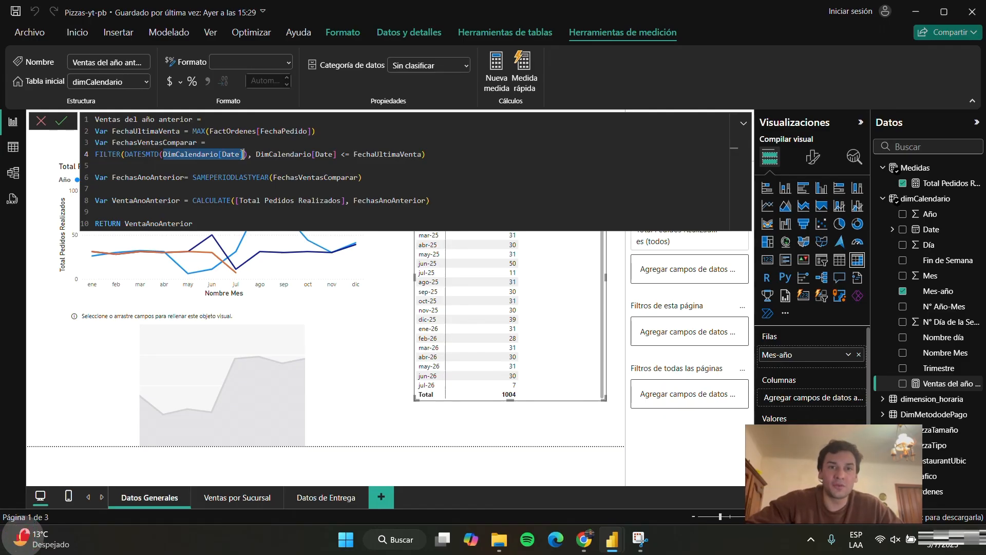
{"action": "double_click", "coordinate": [101, 155]}
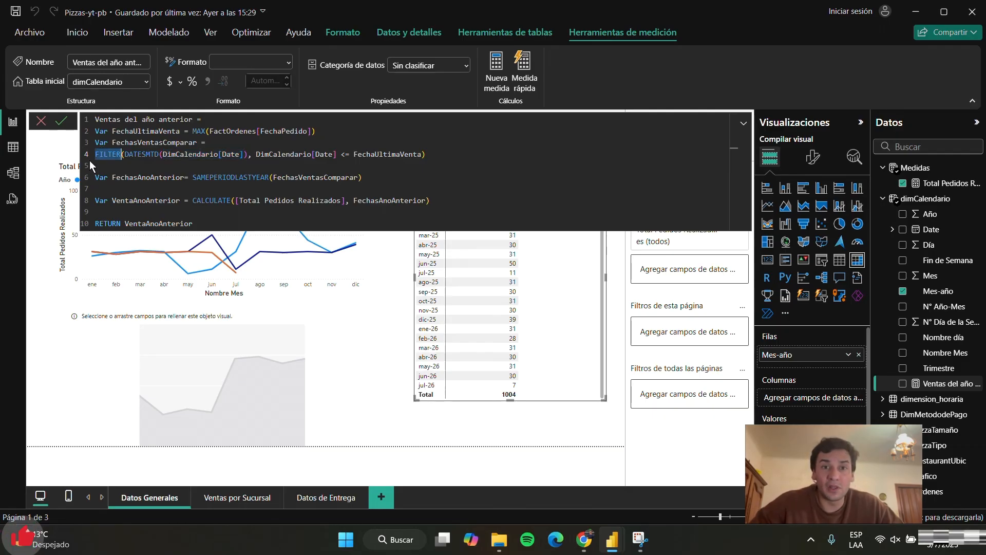
{"action": "double_click", "coordinate": [128, 153]}
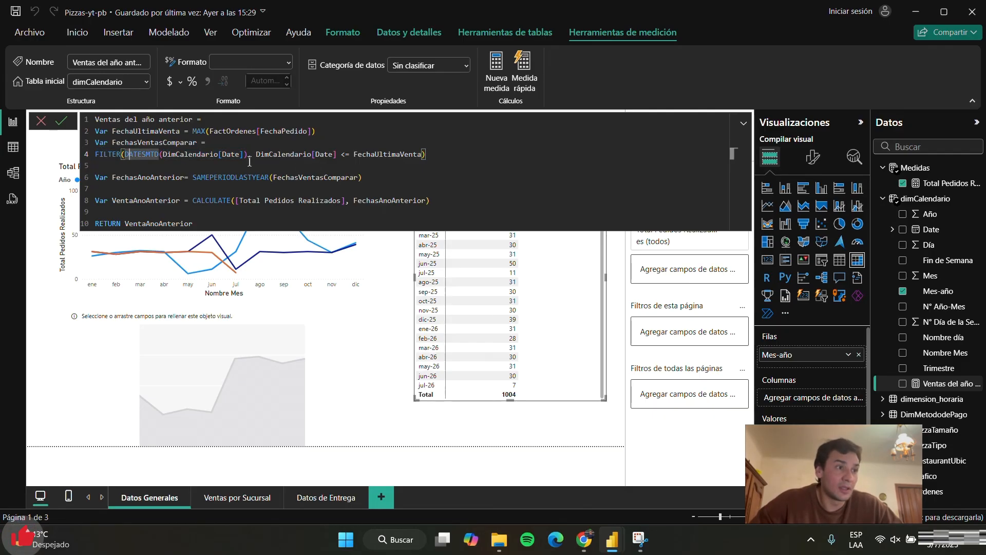
{"action": "left_click_drag", "start_coordinate": [256, 155], "coordinate": [408, 154]}
{"action": "left_click", "coordinate": [316, 155]}
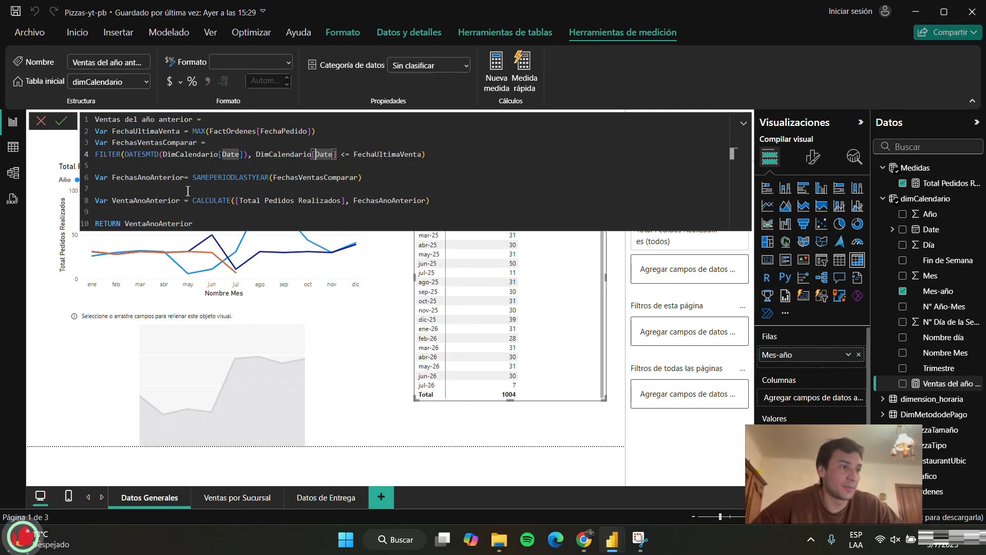
- Examine the FechasAnoAnterior variable and how SAMEPERIODLASTYEAR is applied to FechasVentasComparar
{"action": "left_click", "coordinate": [154, 177]}
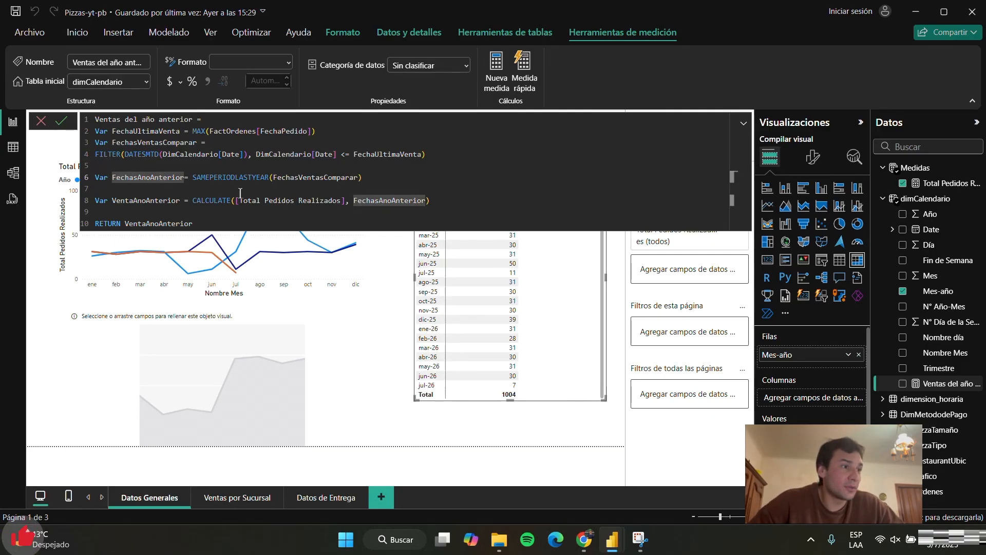
{"action": "left_click_drag", "start_coordinate": [192, 177], "coordinate": [267, 180]}
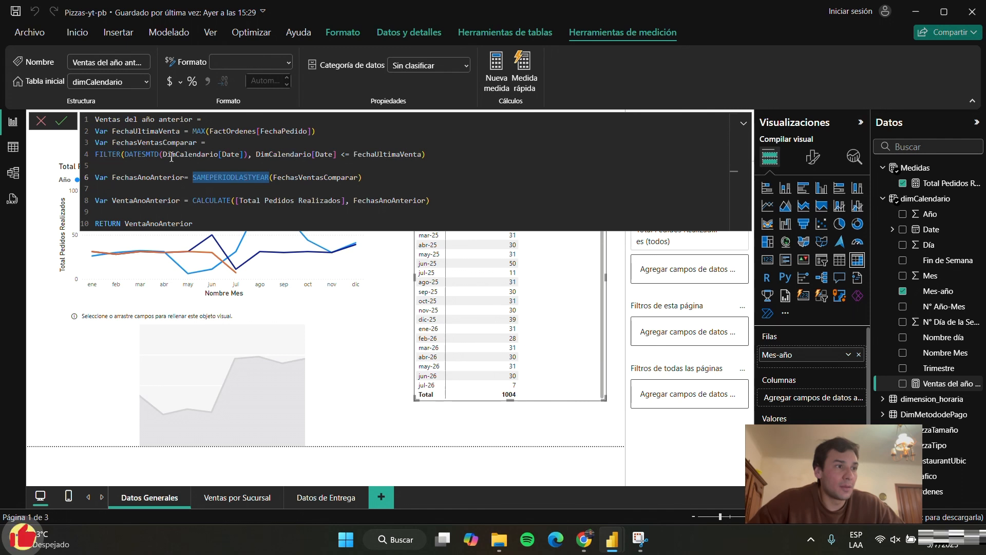
{"action": "left_click_drag", "start_coordinate": [121, 143], "coordinate": [111, 144]}
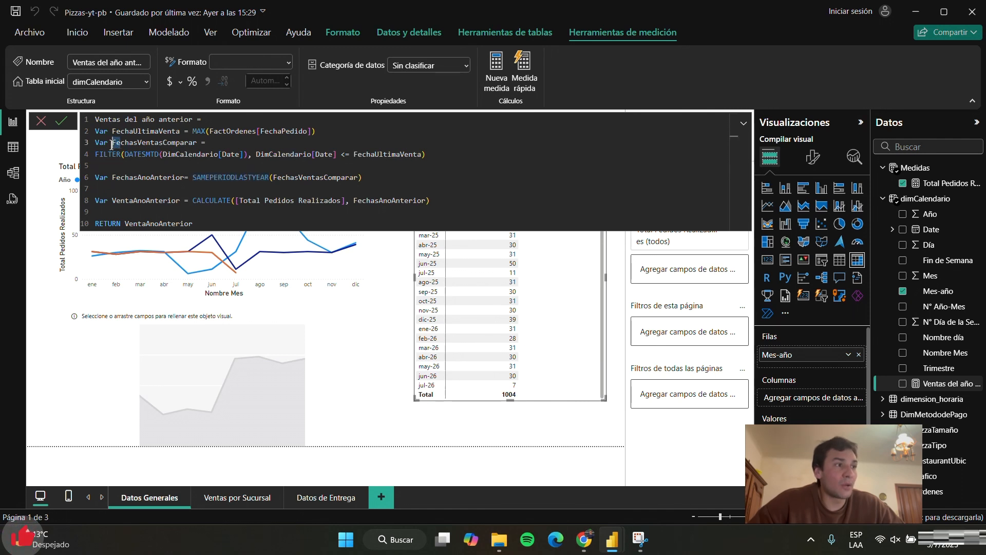
{"action": "double_click", "coordinate": [112, 145]}
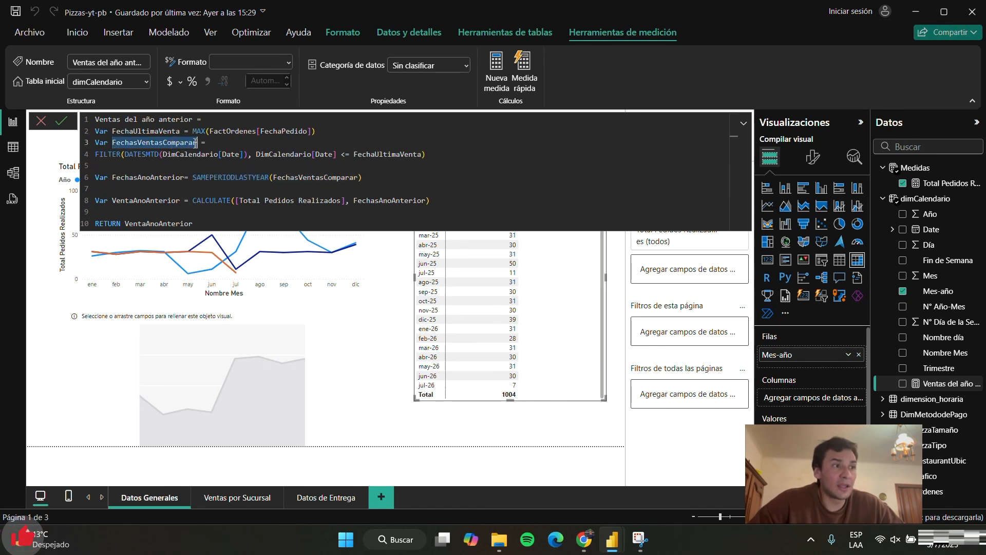
{"action": "double_click", "coordinate": [194, 178]}
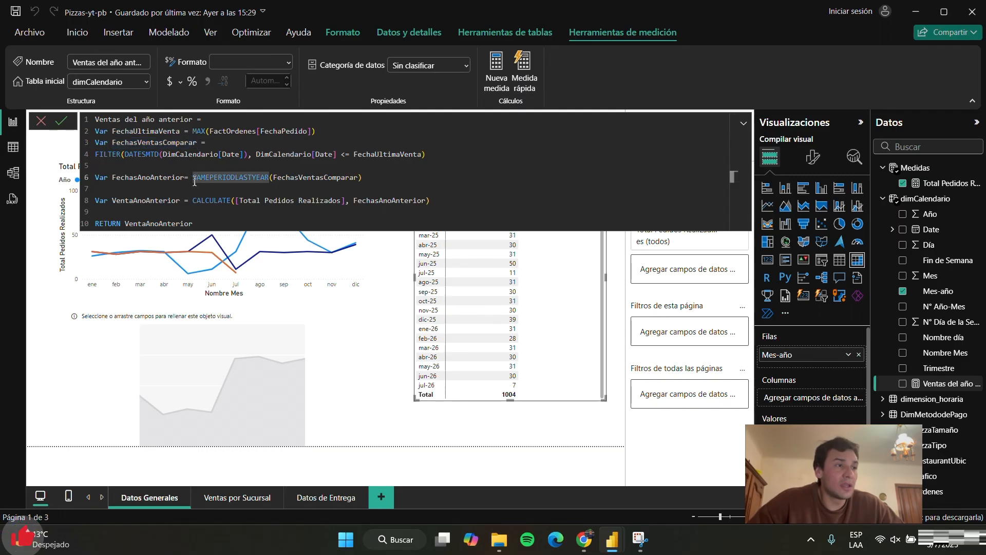
{"action": "left_click_drag", "start_coordinate": [196, 180], "coordinate": [213, 183]}
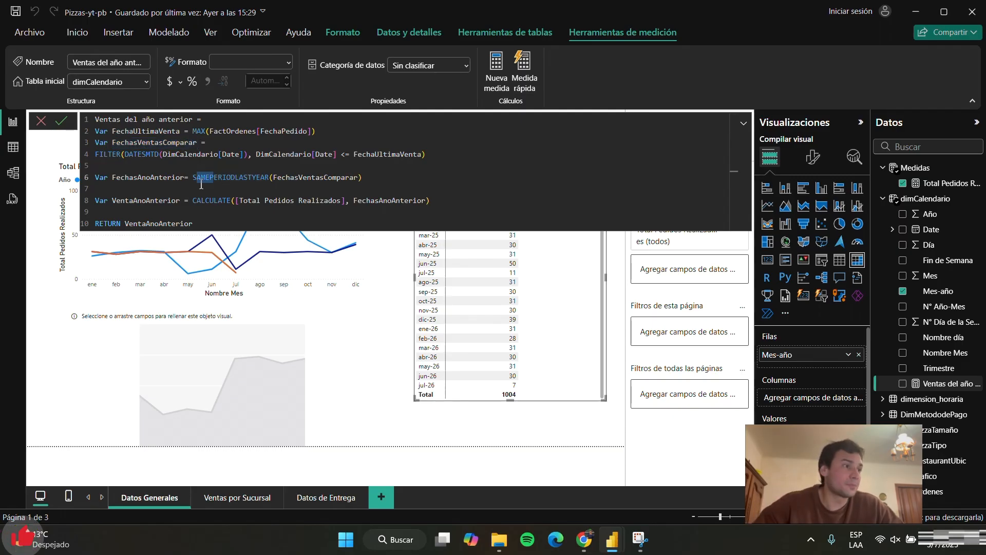
{"action": "left_click", "coordinate": [214, 181]}
{"action": "double_click", "coordinate": [214, 182]}
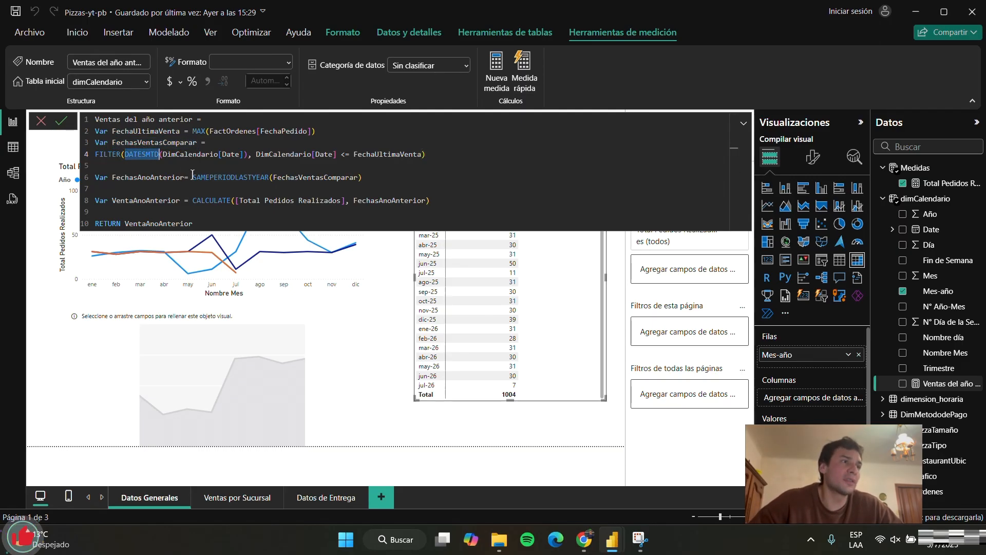
- Review the VentaAnoAnterior variable and how CALCULATE evaluates Total Pedidos Realizados over the FechasAnoAnterior dates
{"action": "left_click", "coordinate": [106, 200]}
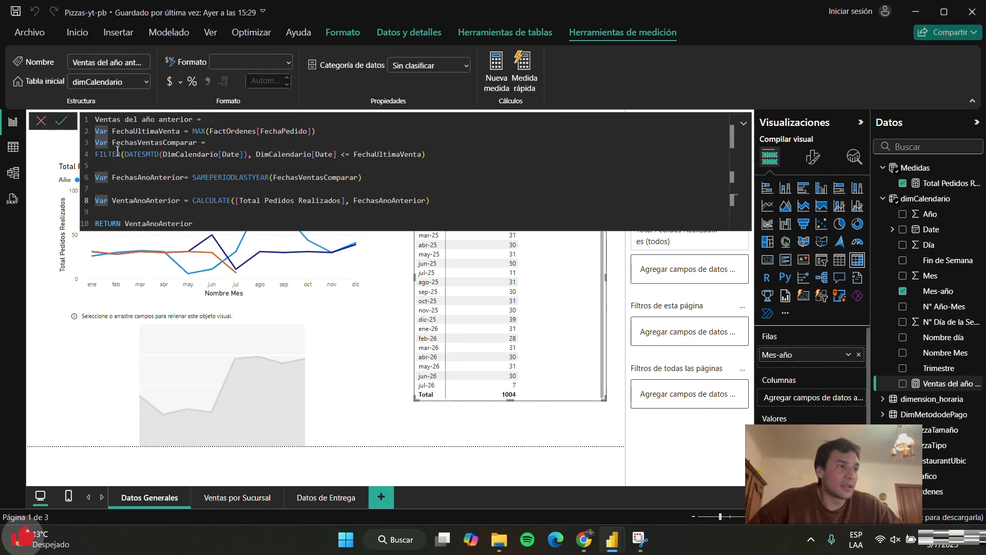
{"action": "left_click_drag", "start_coordinate": [118, 143], "coordinate": [185, 143]}
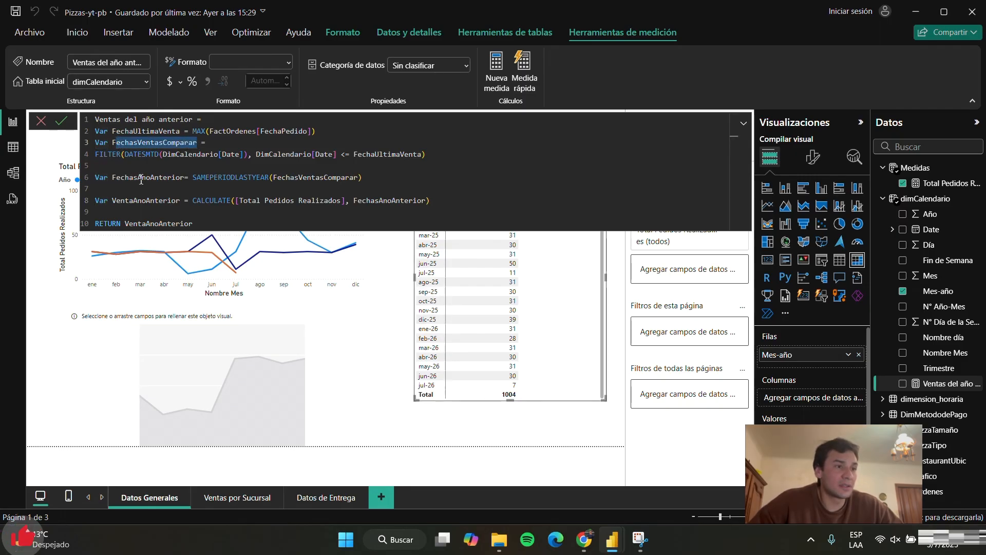
{"action": "left_click_drag", "start_coordinate": [116, 183], "coordinate": [170, 183]}
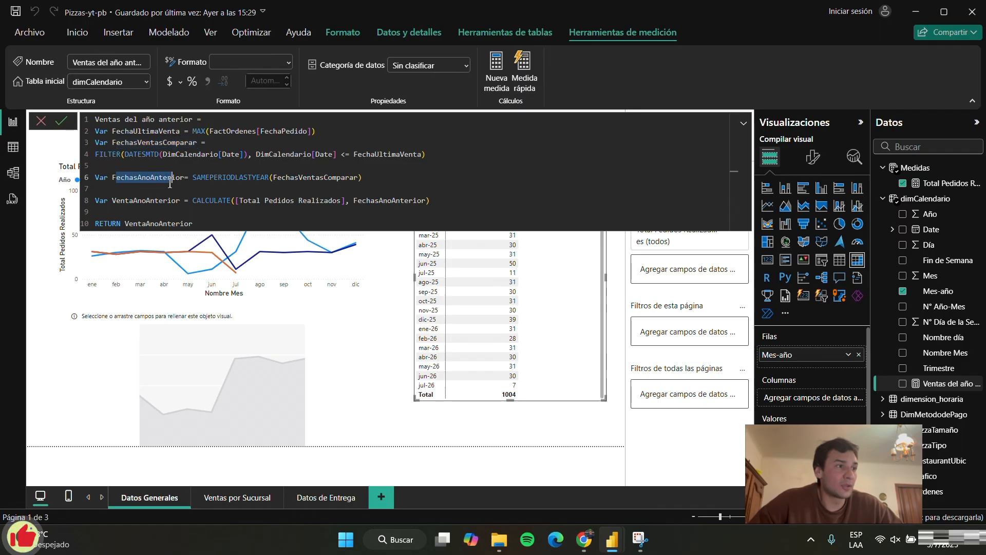
{"action": "left_click_drag", "start_coordinate": [116, 201], "coordinate": [179, 200]}
{"action": "left_click", "coordinate": [210, 201]}
{"action": "double_click", "coordinate": [215, 201]}
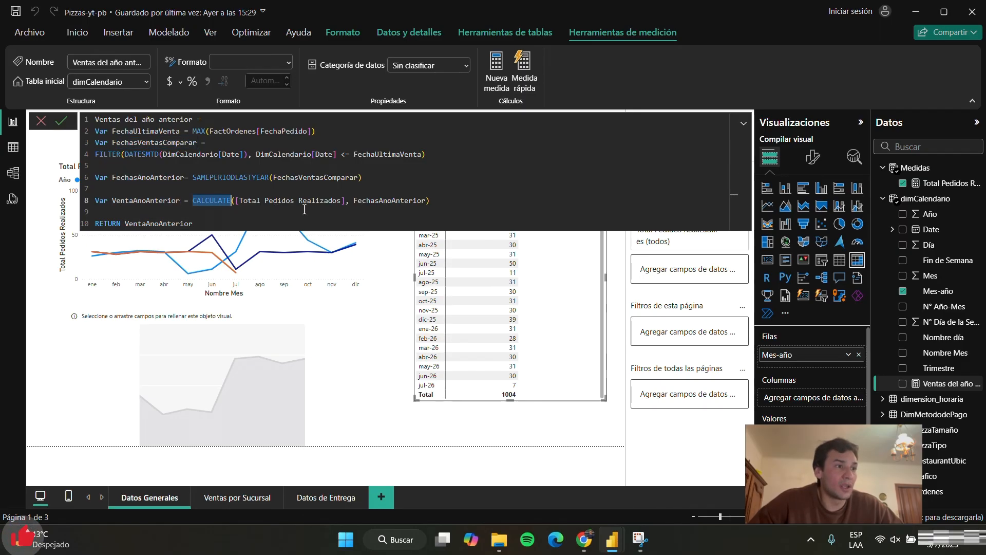
{"action": "left_click_drag", "start_coordinate": [346, 202], "coordinate": [239, 201]}
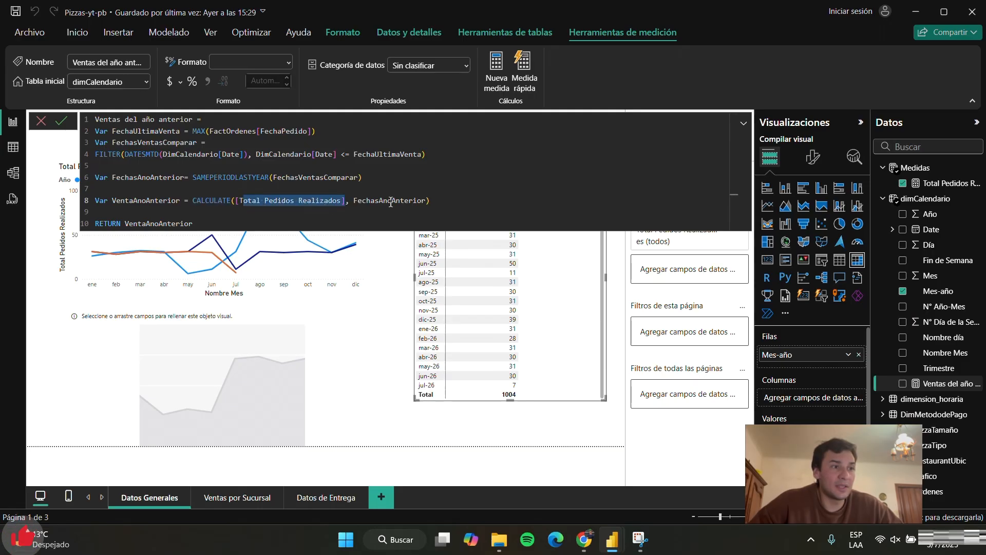
{"action": "left_click", "coordinate": [147, 178]}
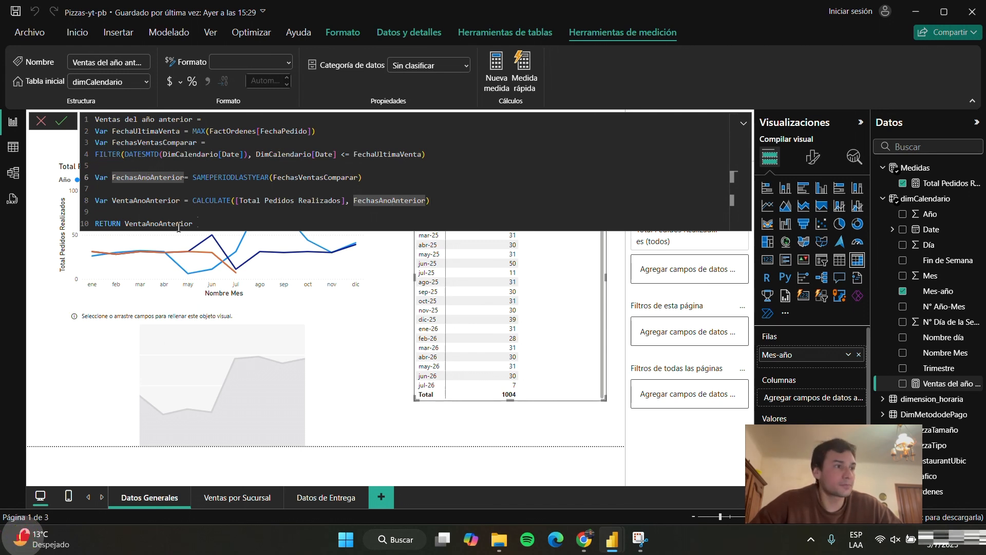
{"action": "left_click_drag", "start_coordinate": [113, 200], "coordinate": [189, 200]}
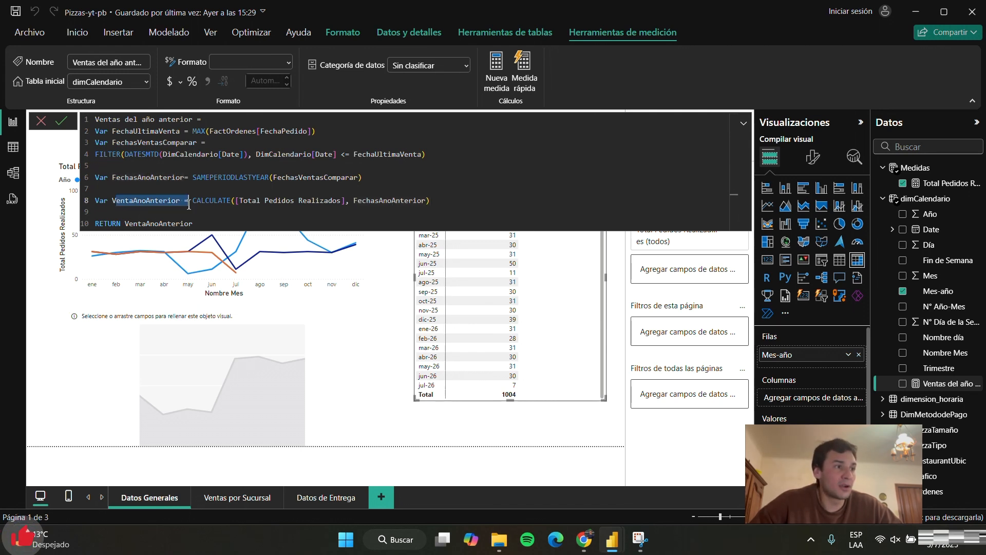
- Commit the complete Ventas del año anterior formula and collapse the formula editor to a single line
{"action": "left_click", "coordinate": [118, 163]}
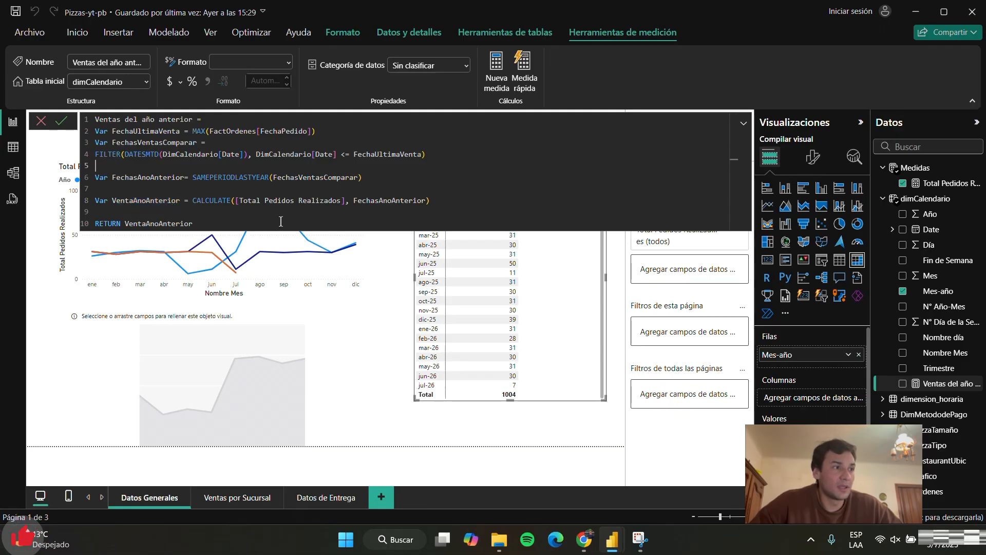
{"action": "left_click_drag", "start_coordinate": [219, 224], "coordinate": [91, 121]}
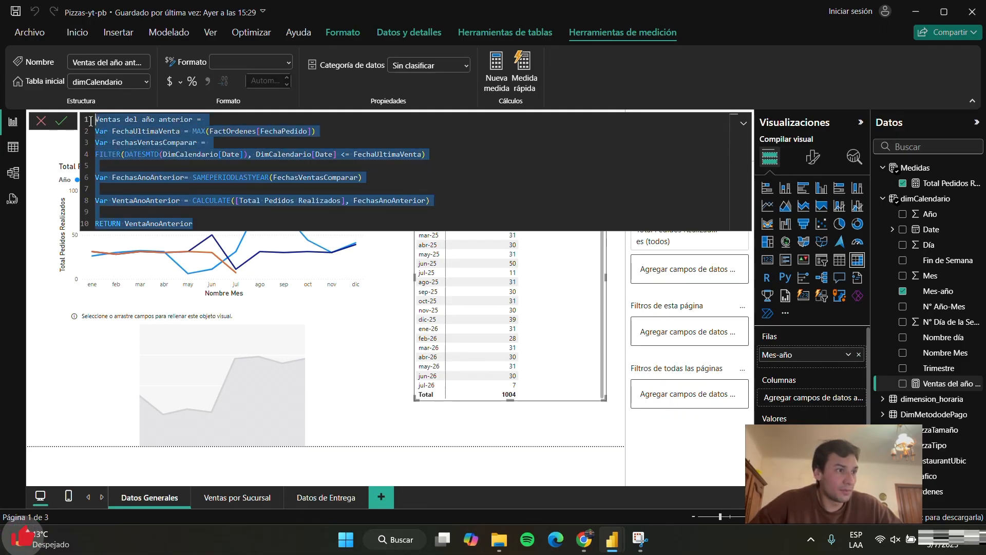
{"action": "left_click", "coordinate": [227, 223]}
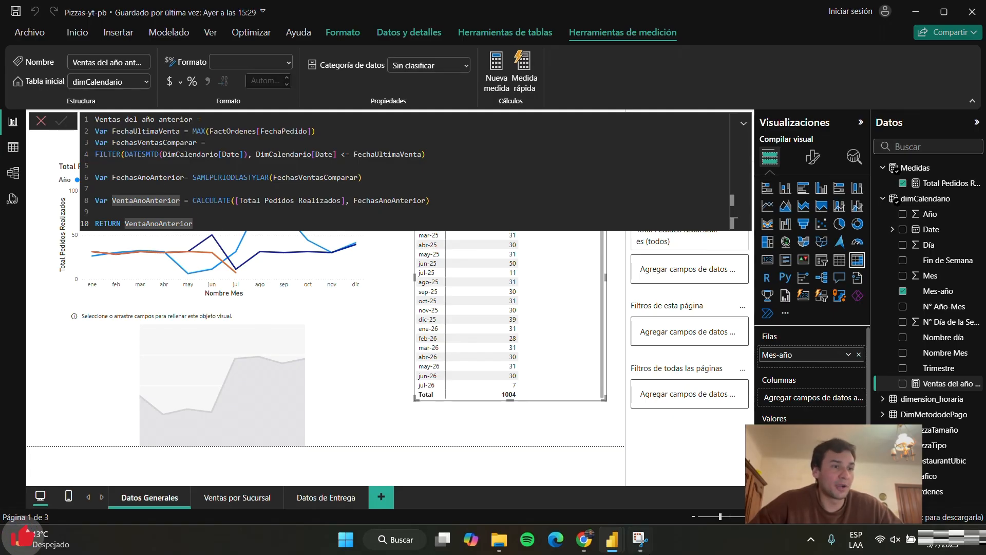
{"action": "left_click", "coordinate": [743, 123]}
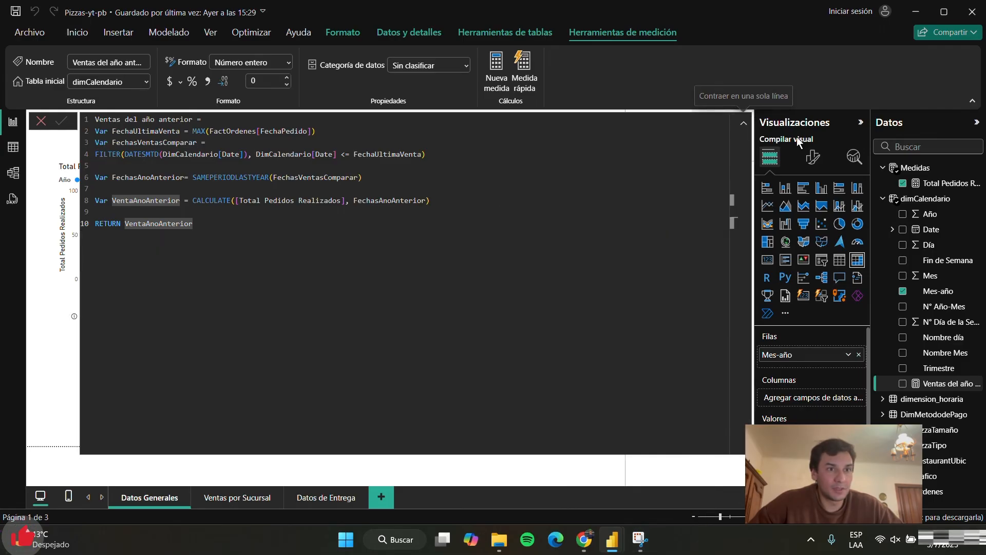
{"action": "left_click", "coordinate": [744, 124]}
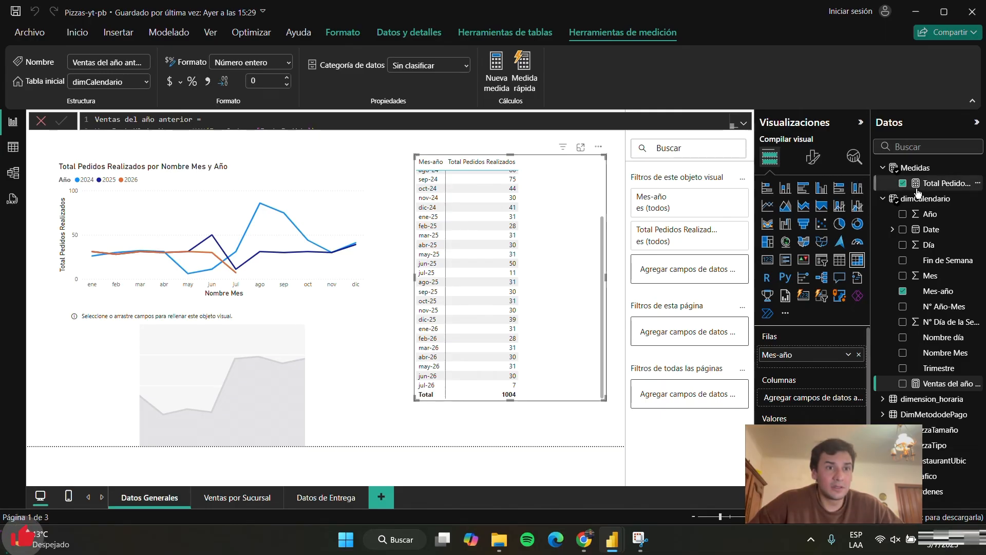
- Change the home table of the Ventas del año anterior measure to Medidas
{"action": "left_click_drag", "start_coordinate": [948, 385], "coordinate": [945, 172]}
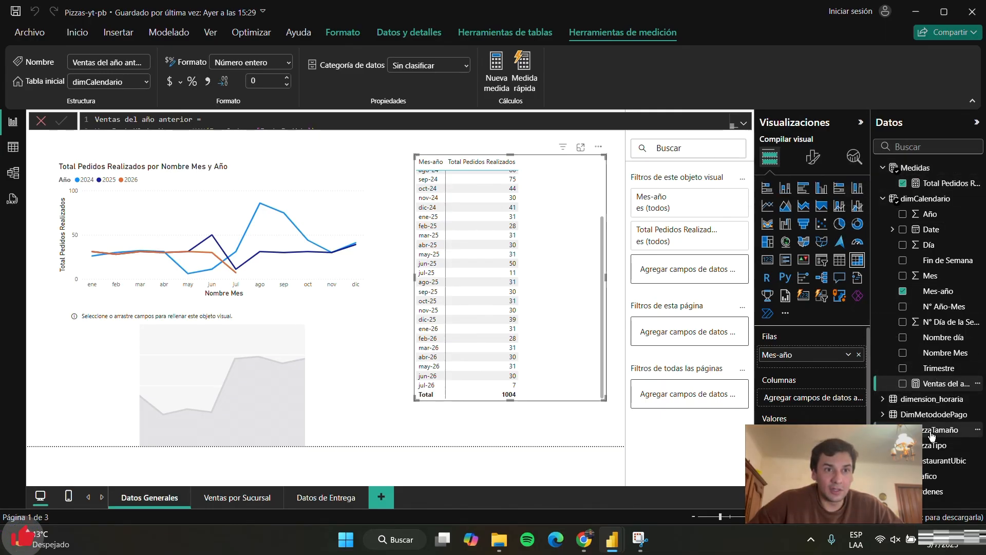
{"action": "left_click_drag", "start_coordinate": [950, 385], "coordinate": [920, 203]}
{"action": "left_click", "coordinate": [978, 384]}
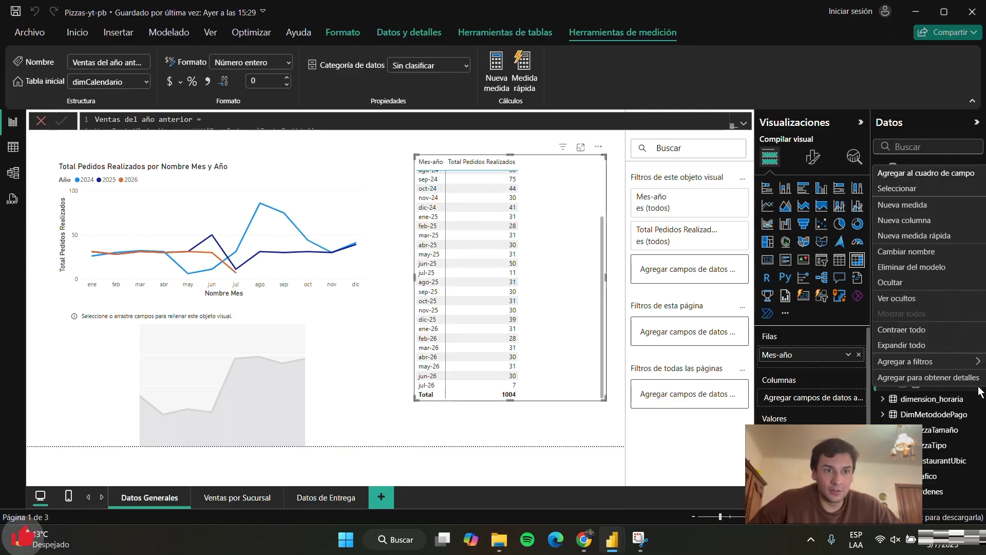
{"action": "left_click", "coordinate": [139, 81]}
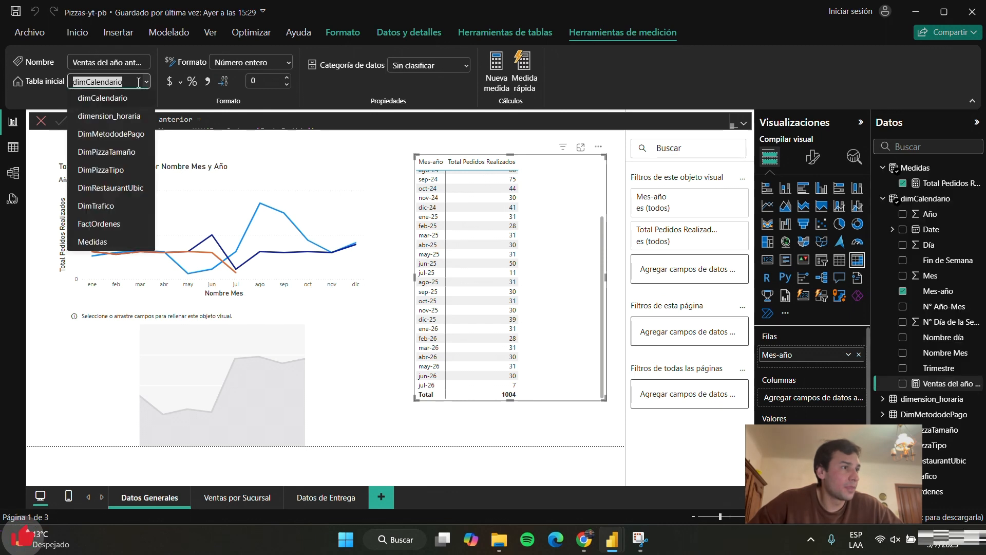
{"action": "left_click", "coordinate": [102, 241]}
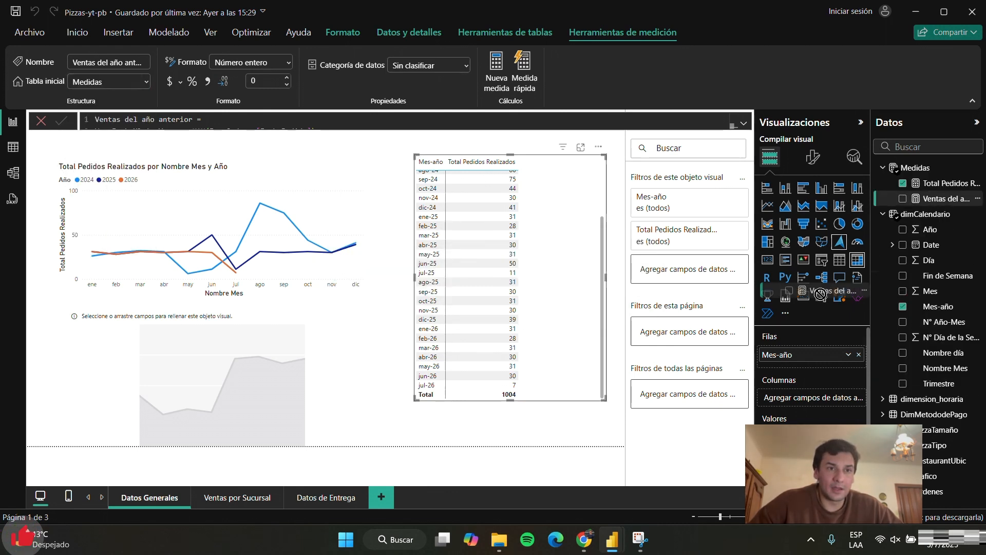
- Add Ventas del año anterior to the Mes-año matrix, move the matrix closer to the line chart and widen it
{"action": "left_click", "coordinate": [902, 198]}
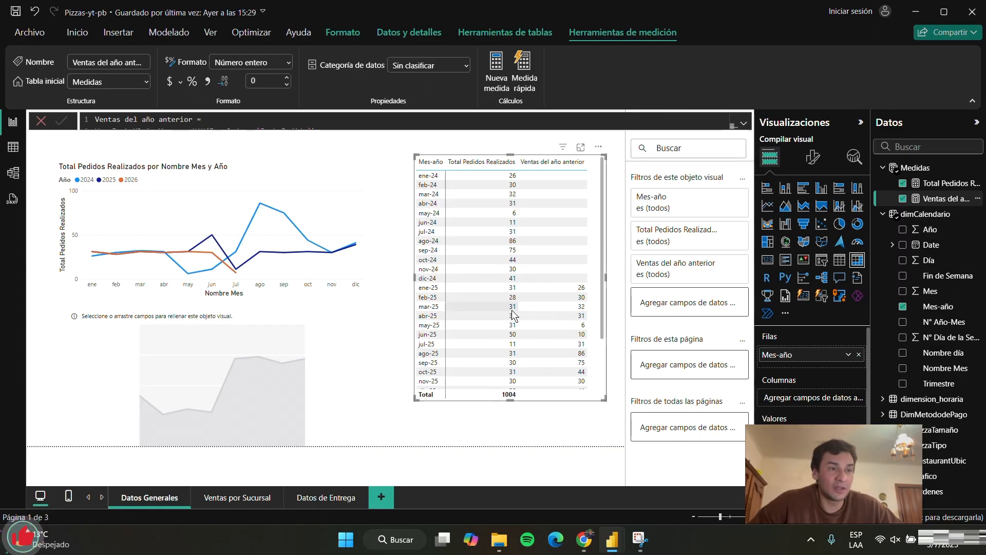
{"action": "left_click_drag", "start_coordinate": [590, 180], "coordinate": [554, 183]}
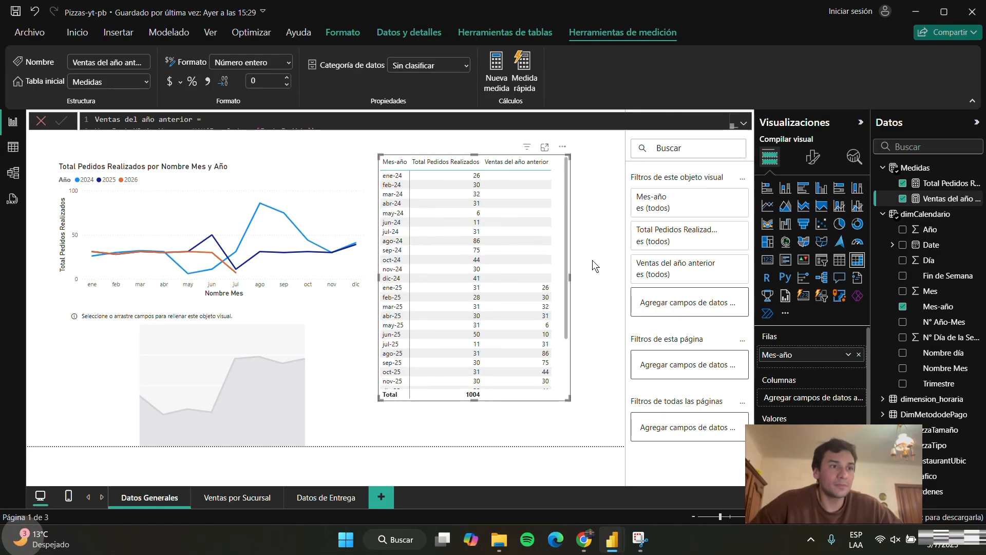
{"action": "left_click_drag", "start_coordinate": [569, 277], "coordinate": [592, 275]}
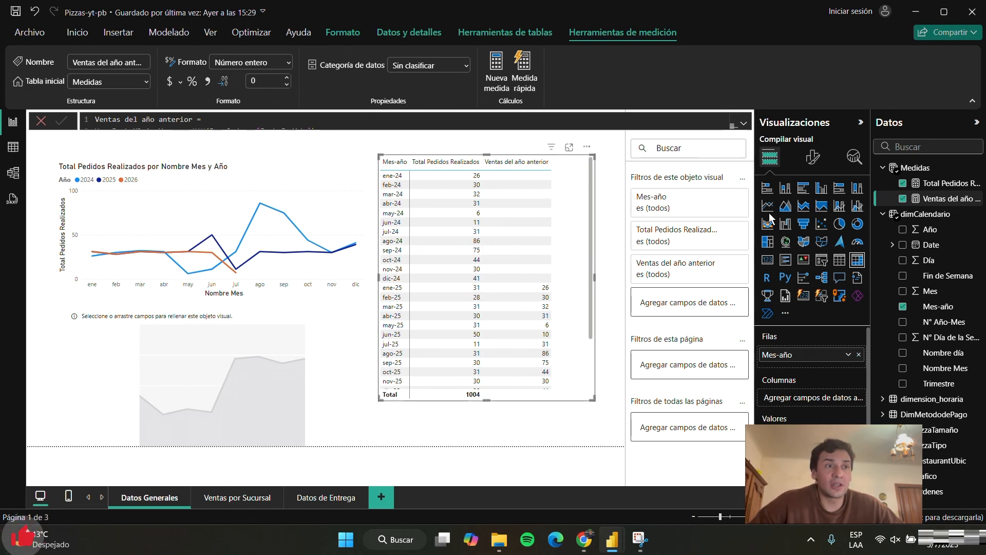
{"action": "left_click", "coordinate": [860, 122]}
{"action": "left_click", "coordinate": [837, 124]}
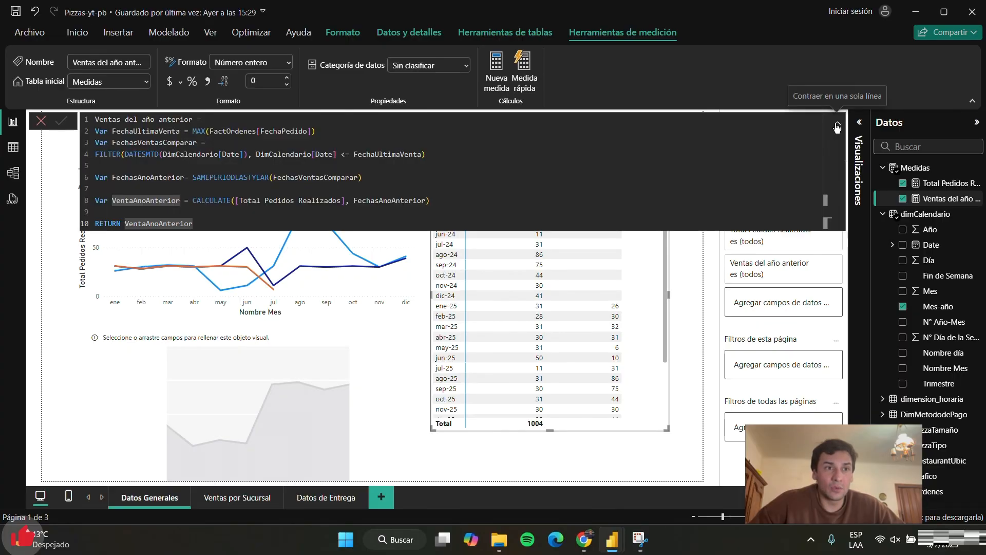
{"action": "left_click", "coordinate": [838, 123]}
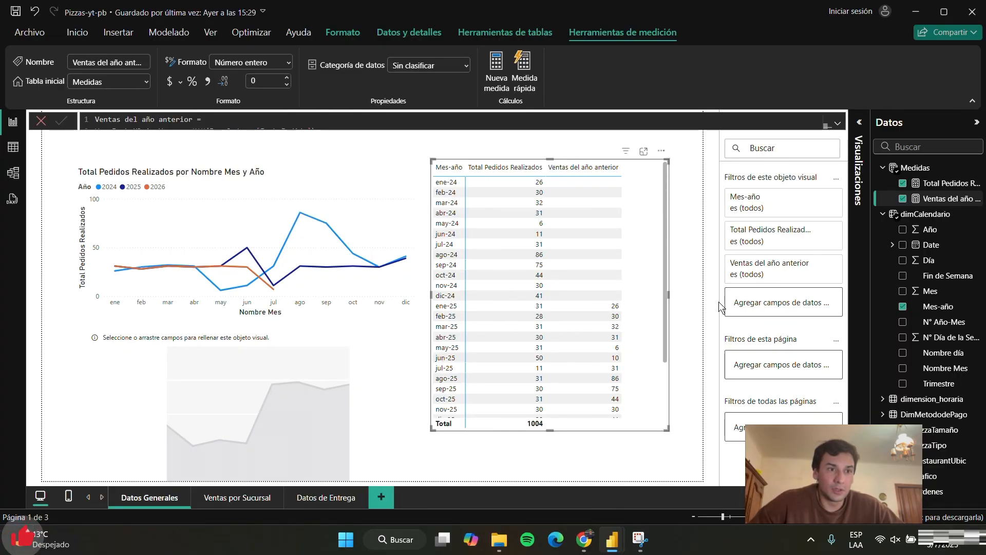
{"action": "left_click", "coordinate": [860, 123]}
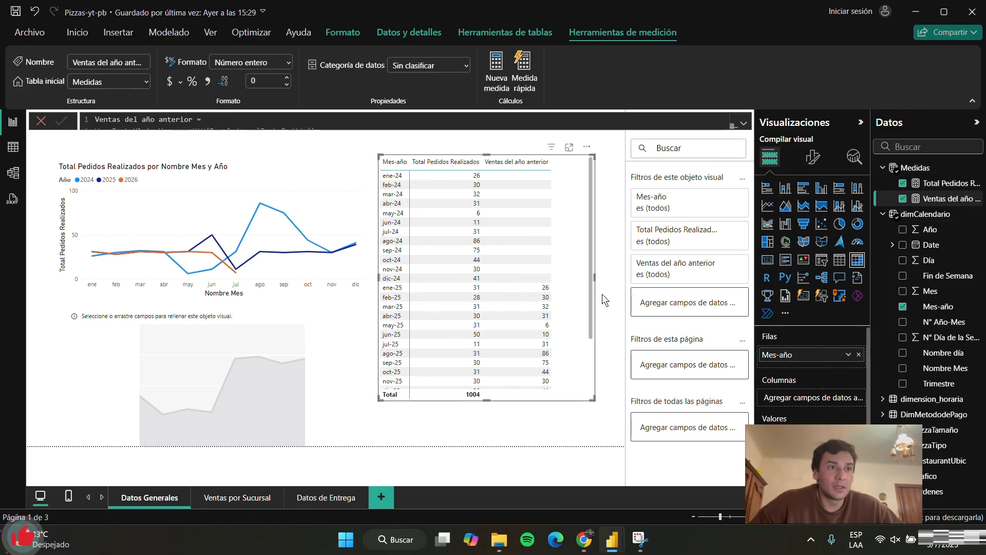
{"action": "left_click", "coordinate": [574, 423]}
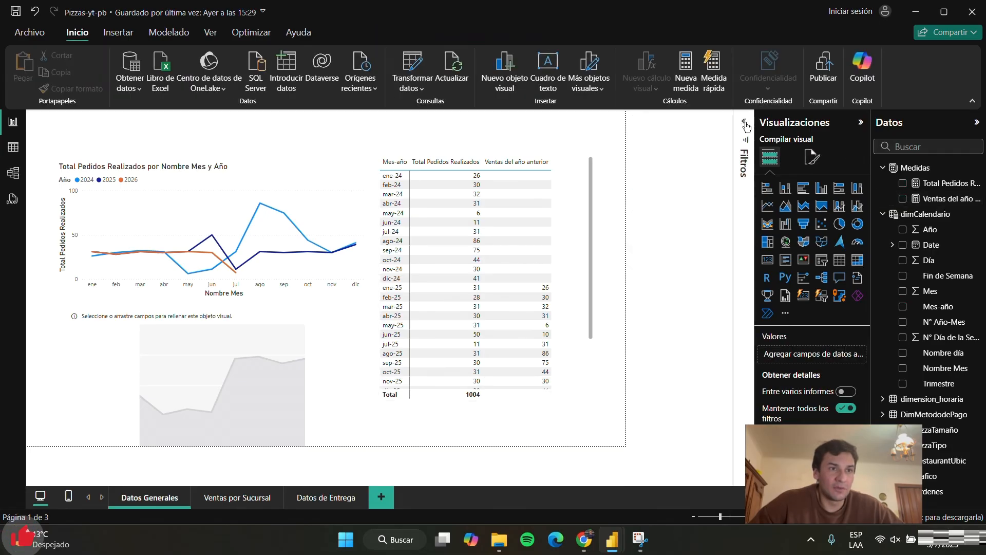
{"action": "left_click", "coordinate": [745, 120]}
{"action": "left_click", "coordinate": [744, 122]}
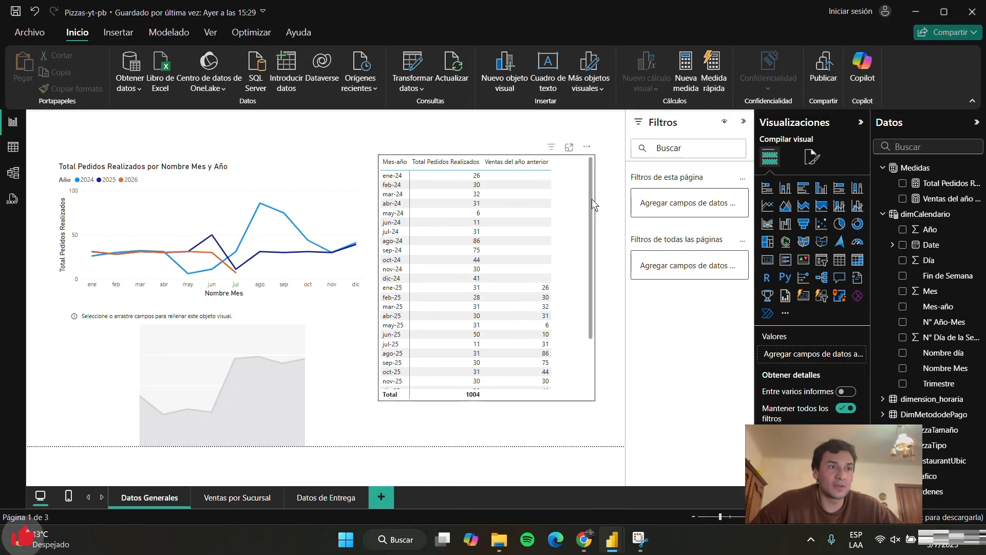
- Filter the Mes-año matrix by Mes-año, selecting all months and excluding ene-24 through dic-24
{"action": "left_click", "coordinate": [579, 205]}
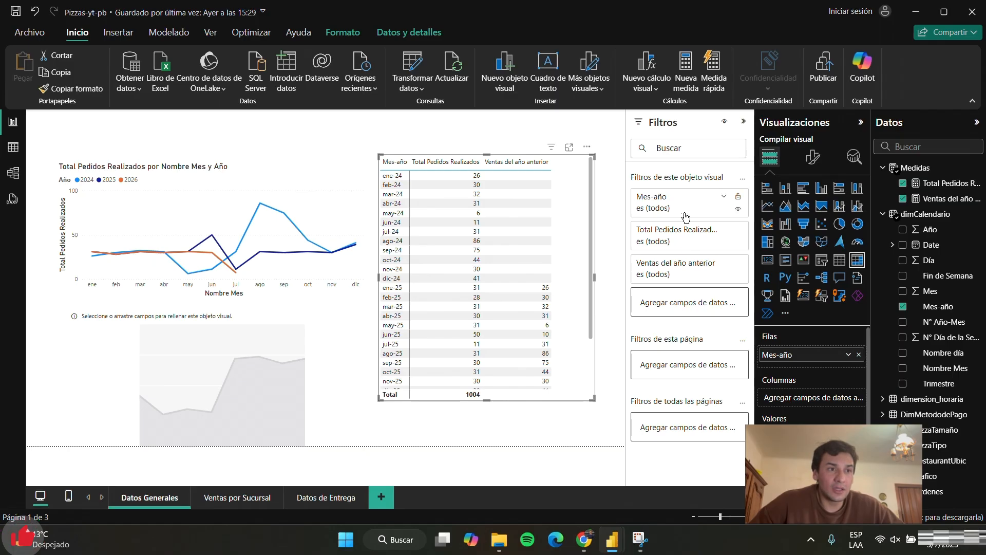
{"action": "left_click", "coordinate": [721, 208]}
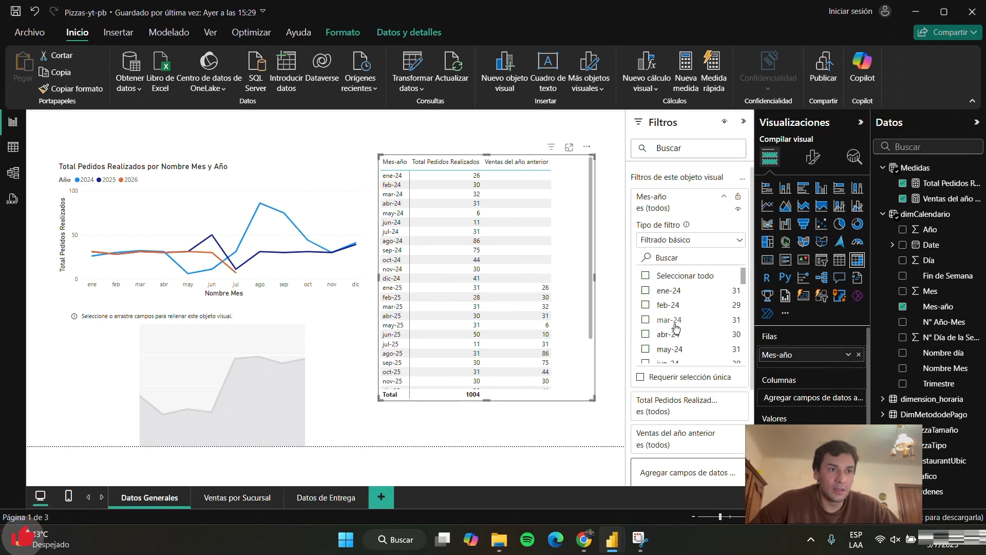
{"action": "left_click", "coordinate": [647, 280]}
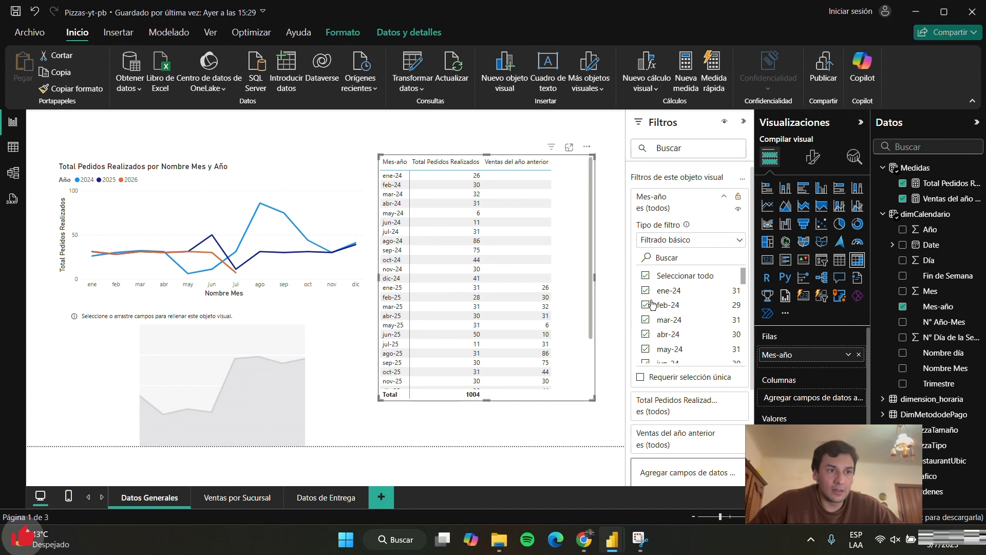
{"action": "left_click", "coordinate": [648, 292]}
{"action": "left_click", "coordinate": [647, 306]}
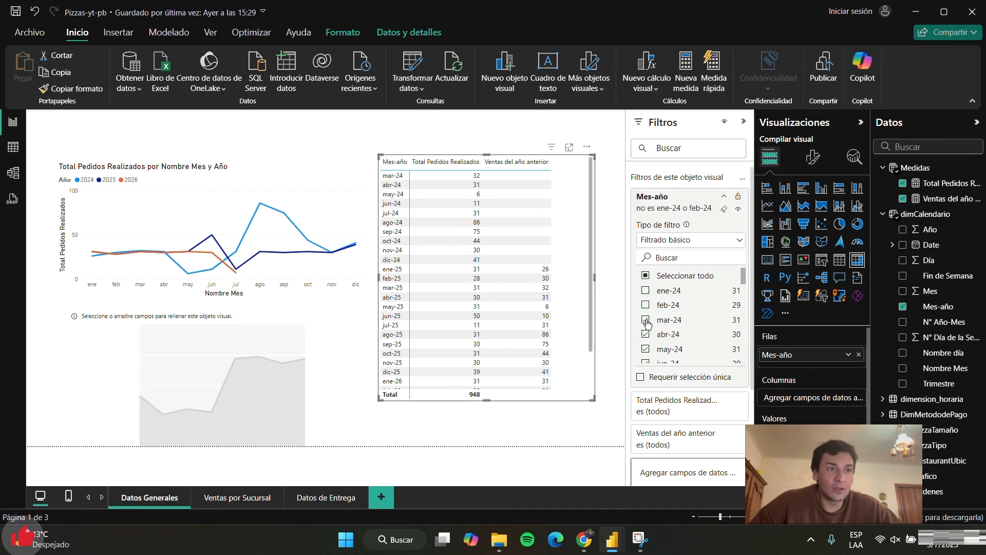
{"action": "left_click", "coordinate": [647, 321]}
{"action": "left_click", "coordinate": [648, 335]}
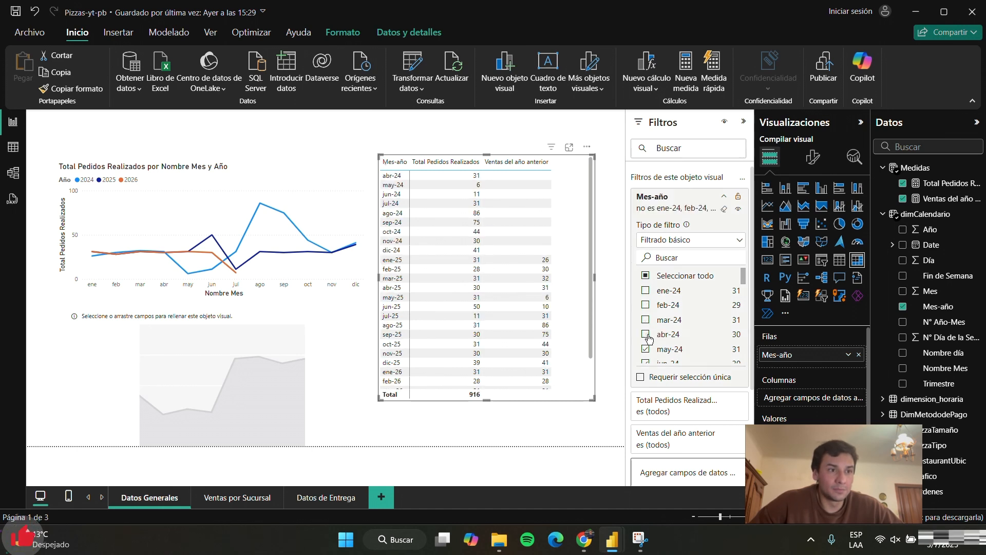
{"action": "scroll", "coordinate": [649, 337], "scroll_direction": "down", "scroll_amount": 1}
{"action": "left_click", "coordinate": [646, 299]}
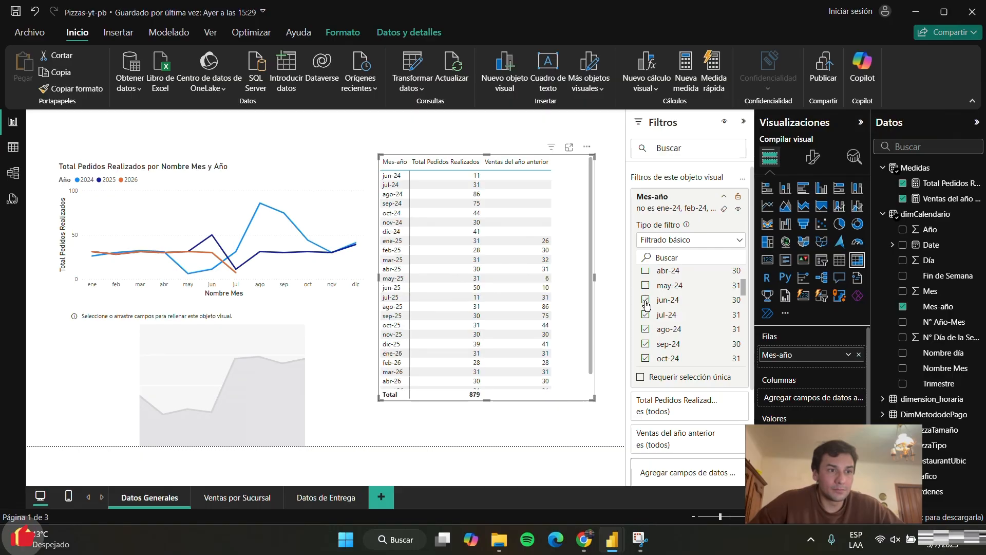
{"action": "left_click", "coordinate": [646, 314]}
{"action": "left_click", "coordinate": [645, 328]}
{"action": "scroll", "coordinate": [648, 338], "scroll_direction": "down", "scroll_amount": 2}
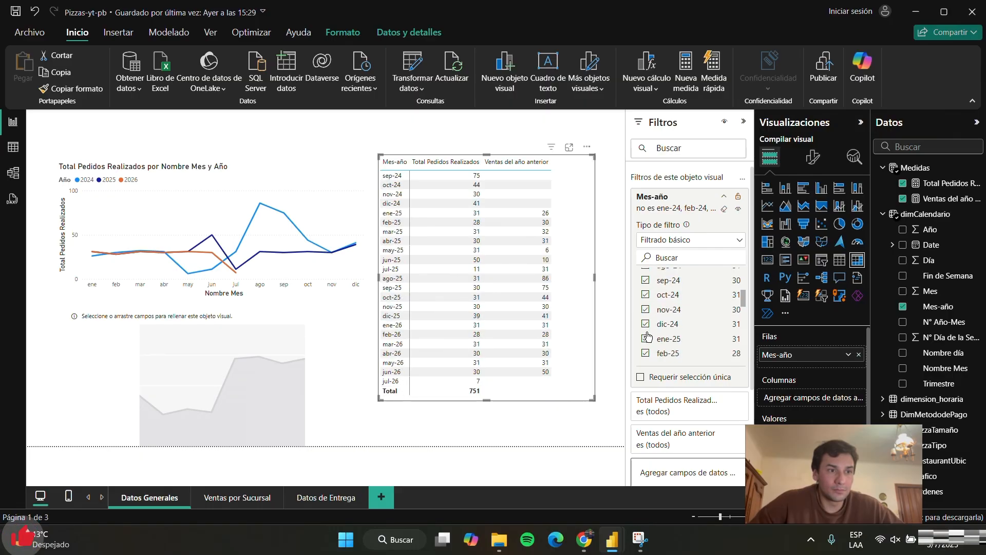
{"action": "left_click", "coordinate": [646, 280]}
{"action": "left_click", "coordinate": [646, 295]}
{"action": "left_click", "coordinate": [646, 310]}
{"action": "left_click", "coordinate": [646, 325]}
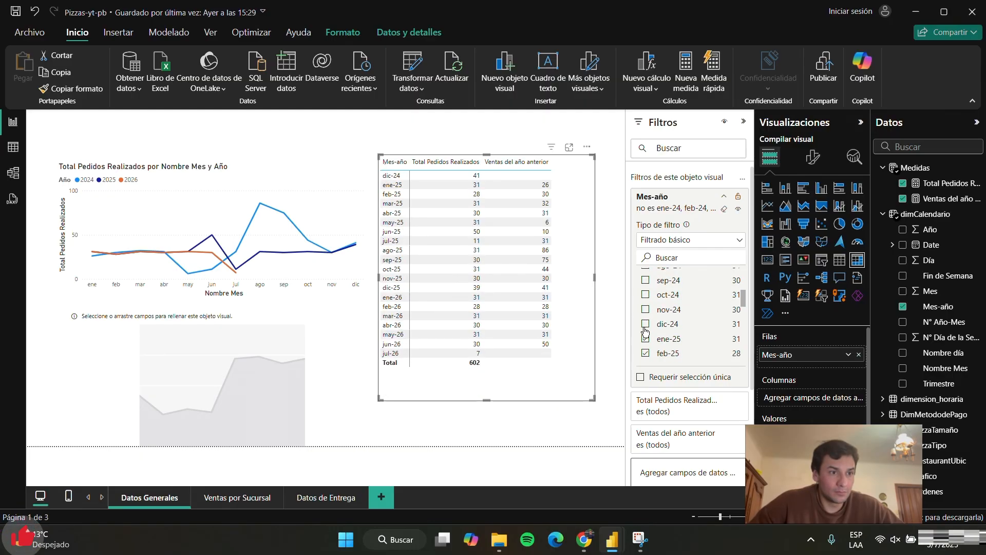
- Check the remaining months in the matrix's Mes-año filter through dic-26 and collapse the filter area
{"action": "scroll", "coordinate": [675, 343], "scroll_direction": "up", "scroll_amount": 3}
{"action": "scroll", "coordinate": [676, 343], "scroll_direction": "down", "scroll_amount": 7}
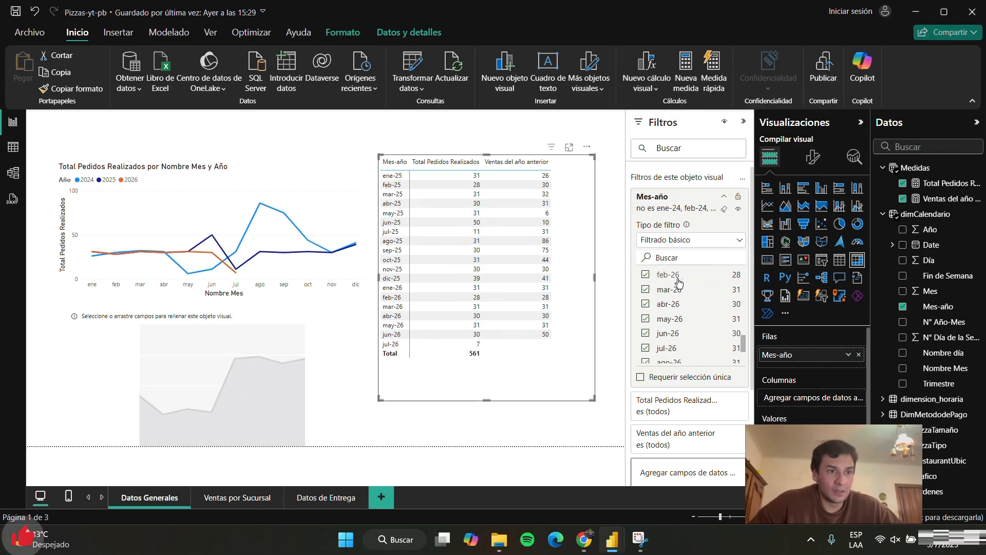
{"action": "scroll", "coordinate": [672, 334], "scroll_direction": "down", "scroll_amount": 5}
{"action": "scroll", "coordinate": [670, 326], "scroll_direction": "down", "scroll_amount": 2}
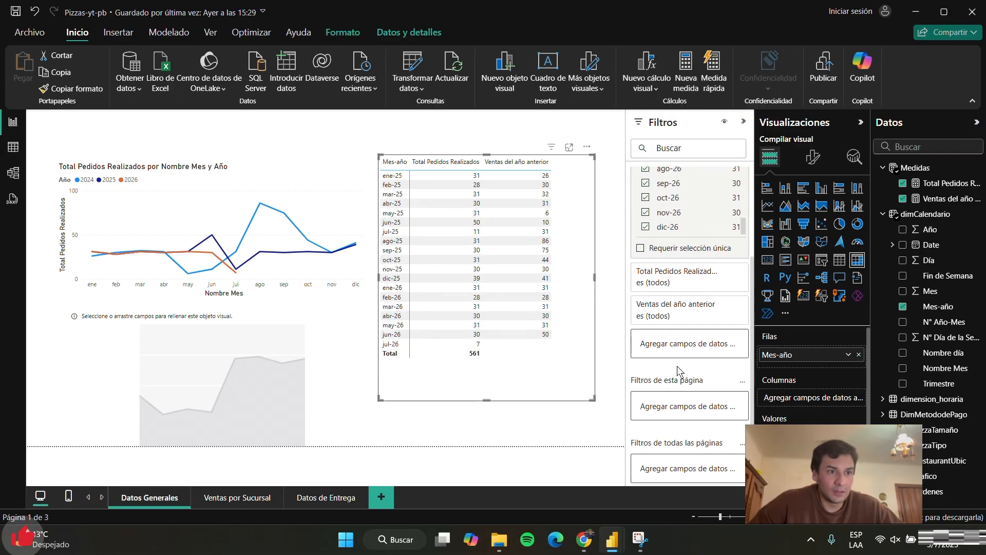
{"action": "left_click", "coordinate": [743, 121]}
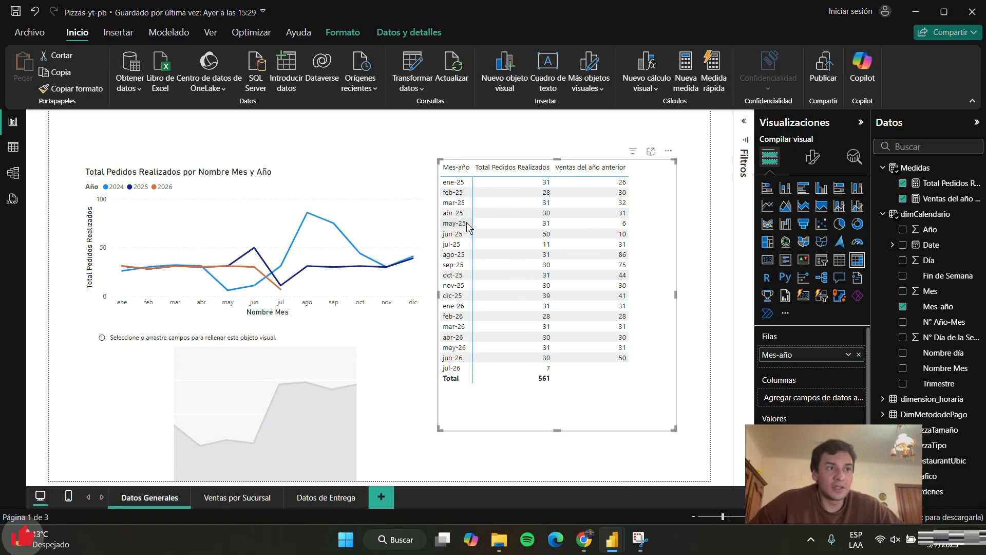
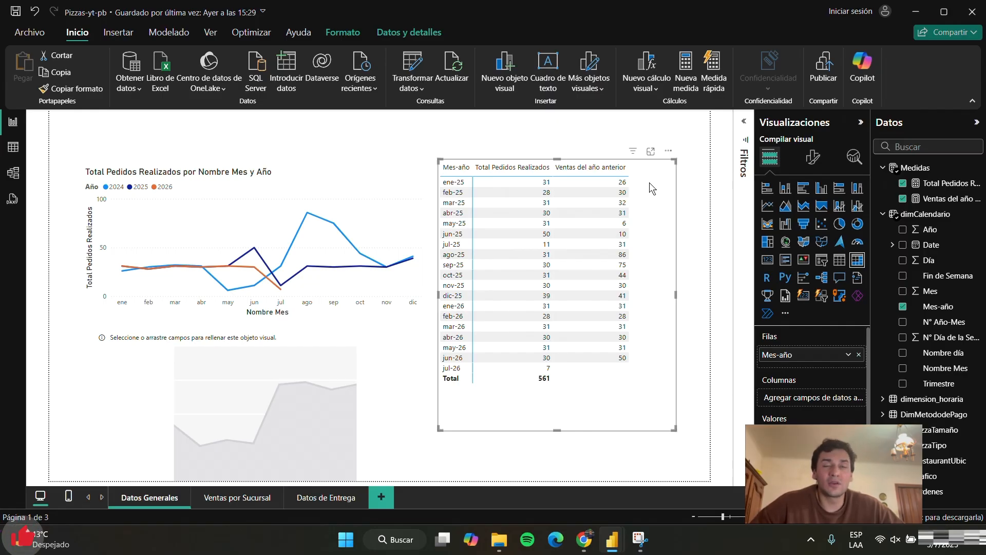
- Create a new measure named Diferencia en Ventas
{"action": "left_click", "coordinate": [686, 72]}
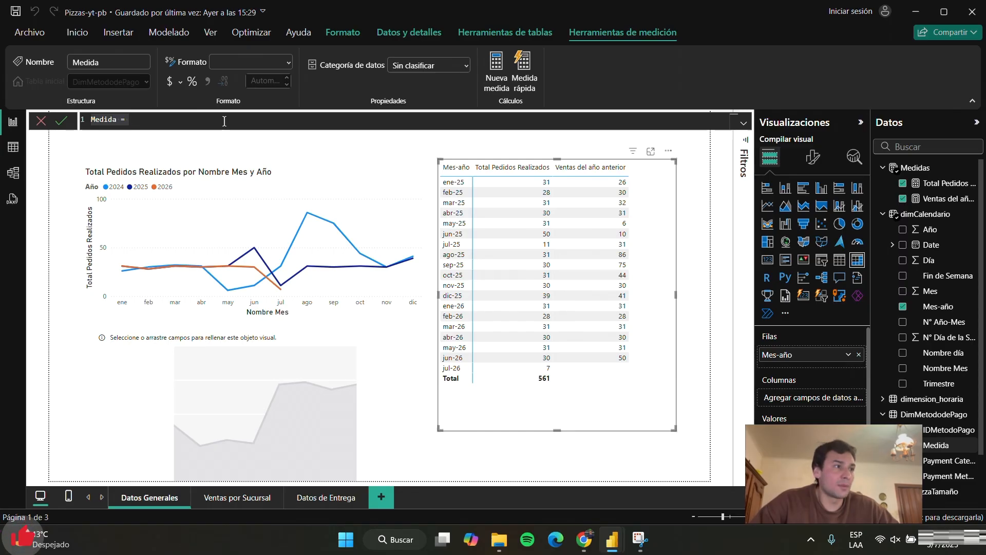
{"action": "triple_click", "coordinate": [100, 119]}
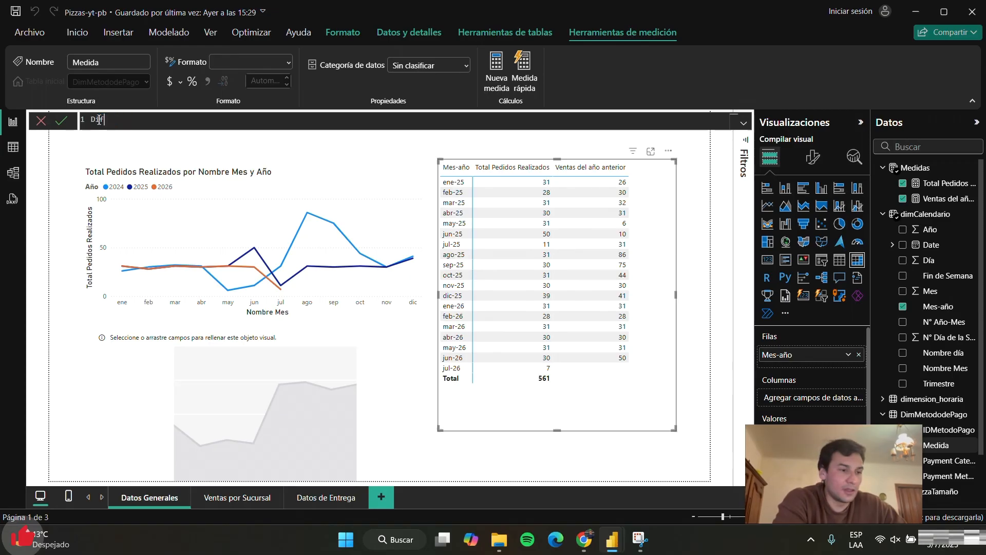
{"action": "type", "text": "Diferencia Ve"}
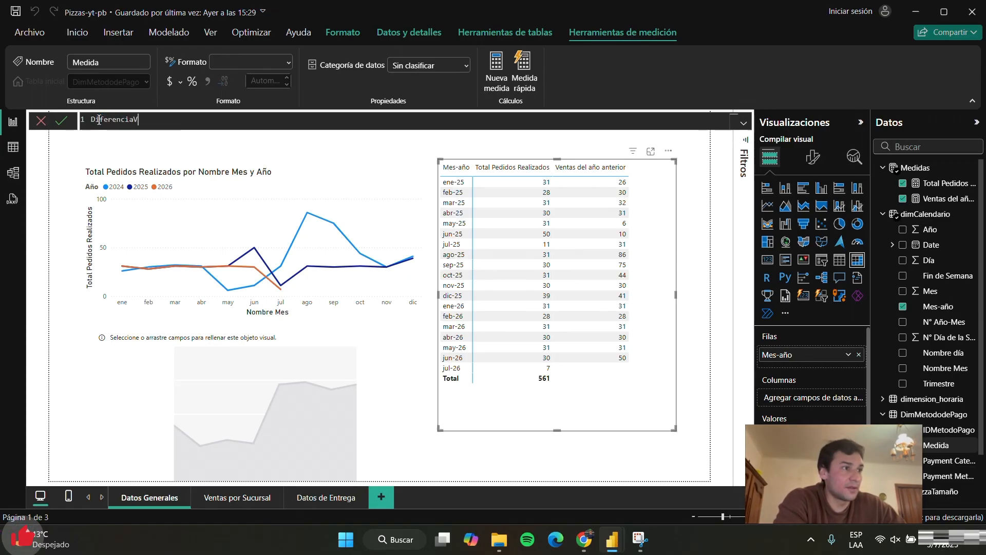
{"action": "key", "text": "BackSpace"}
{"action": "key", "text": "BackSpace"}
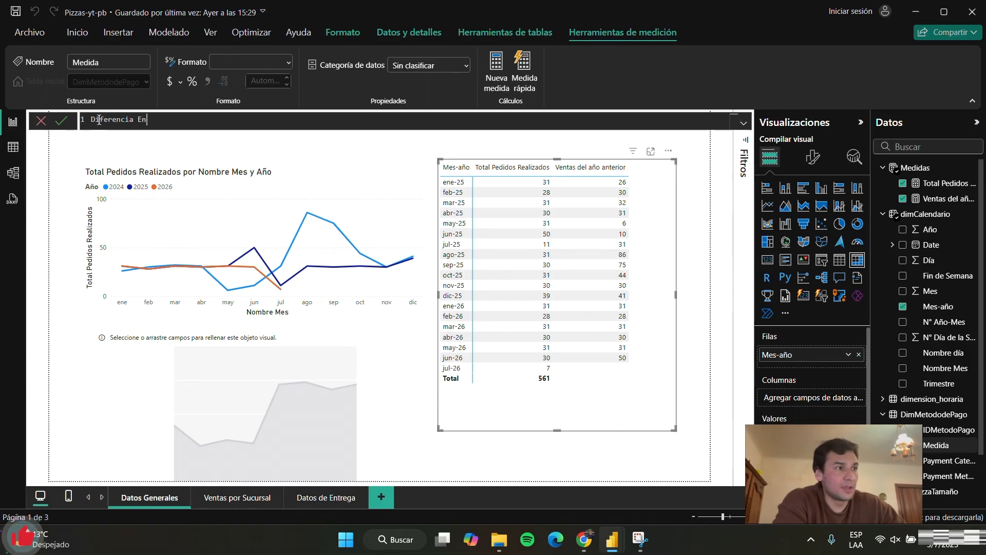
{"action": "type", "text": "en Ventas"}
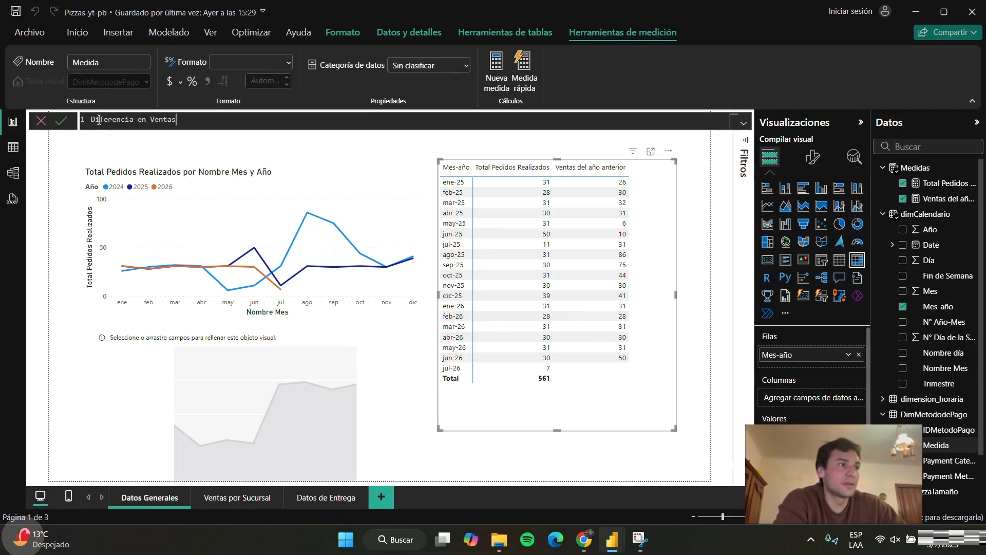
{"action": "type", "text": " = "}
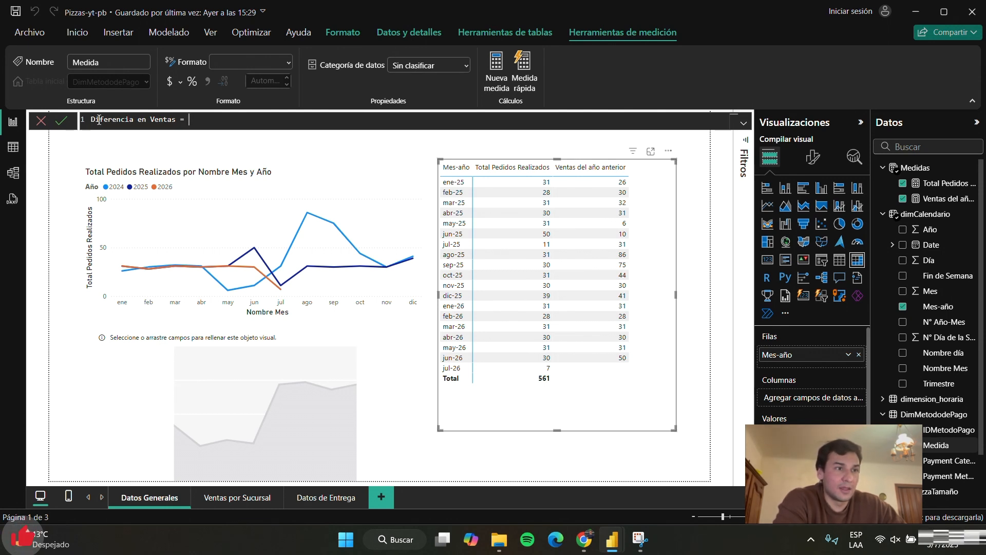
- Define Diferencia en Ventas as [Total Pedidos Realizados] - [Ventas del año anterior] and commit the formula
{"action": "type", "text": "total"}
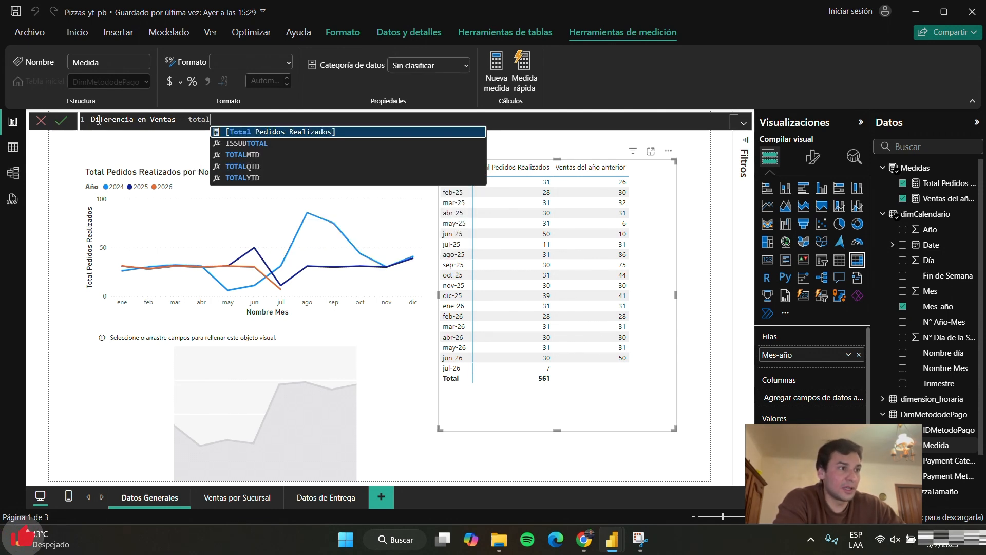
{"action": "key", "text": "Tab"}
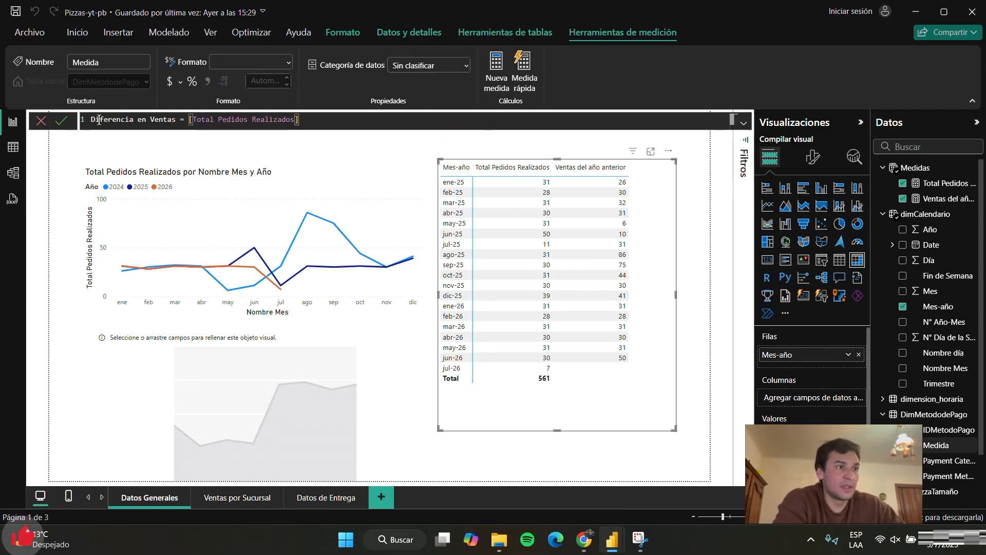
{"action": "type", "text": "- ve"}
{"action": "key", "text": "Tab"}
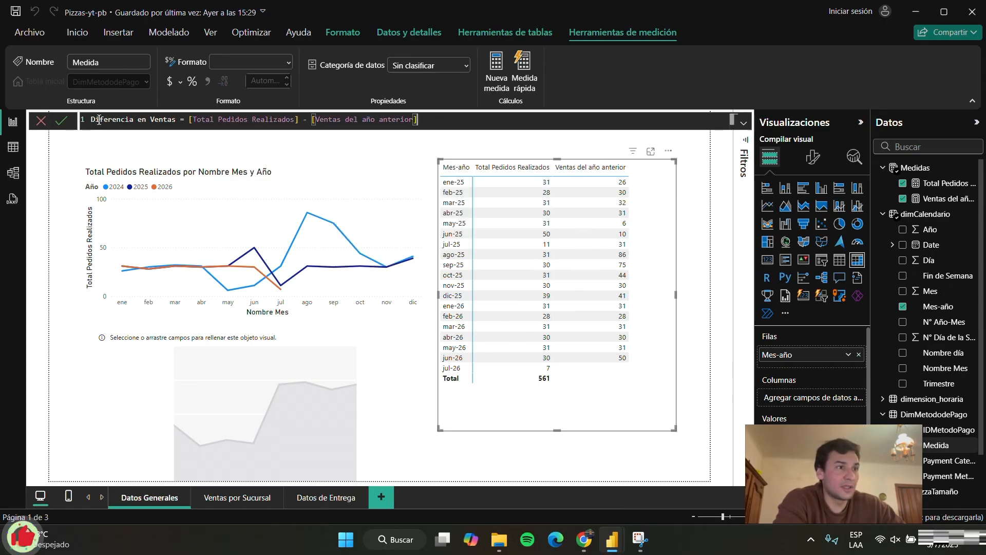
{"action": "key", "text": "Return"}
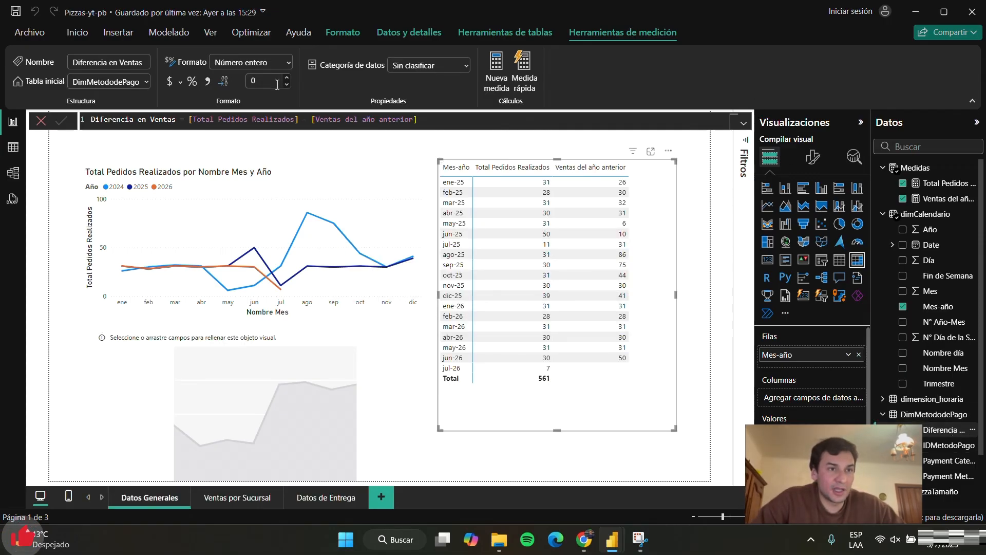
- Set the home table of Diferencia en Ventas to Medidas, and add the measure to the matrix, widening it to fit the column
{"action": "left_click", "coordinate": [146, 84]}
{"action": "left_click", "coordinate": [106, 242]}
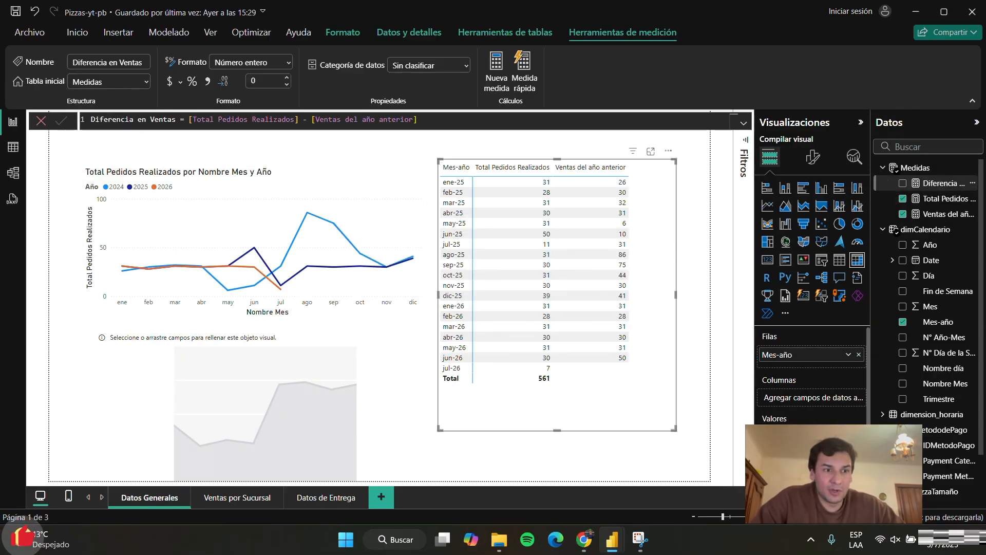
{"action": "left_click", "coordinate": [903, 182]}
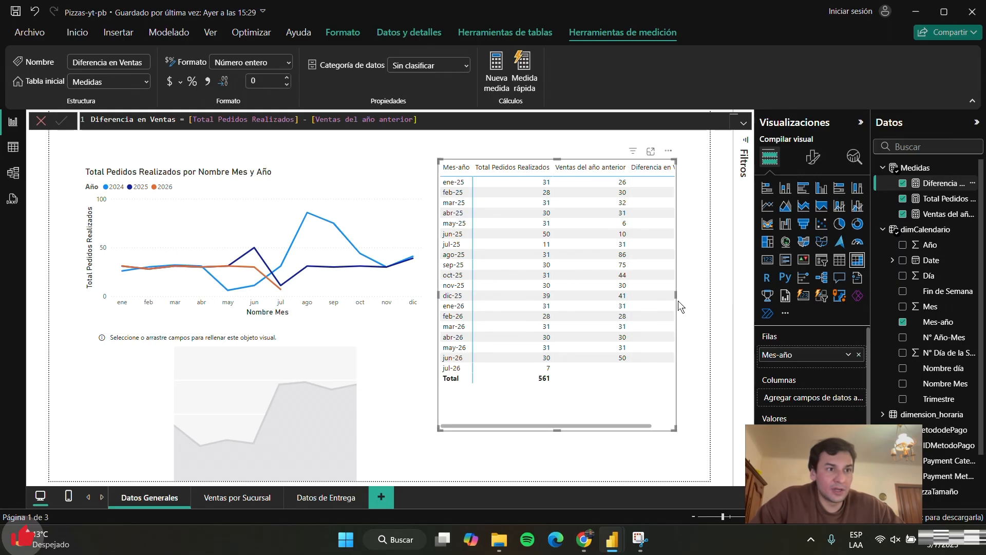
{"action": "left_click_drag", "start_coordinate": [676, 295], "coordinate": [709, 295]}
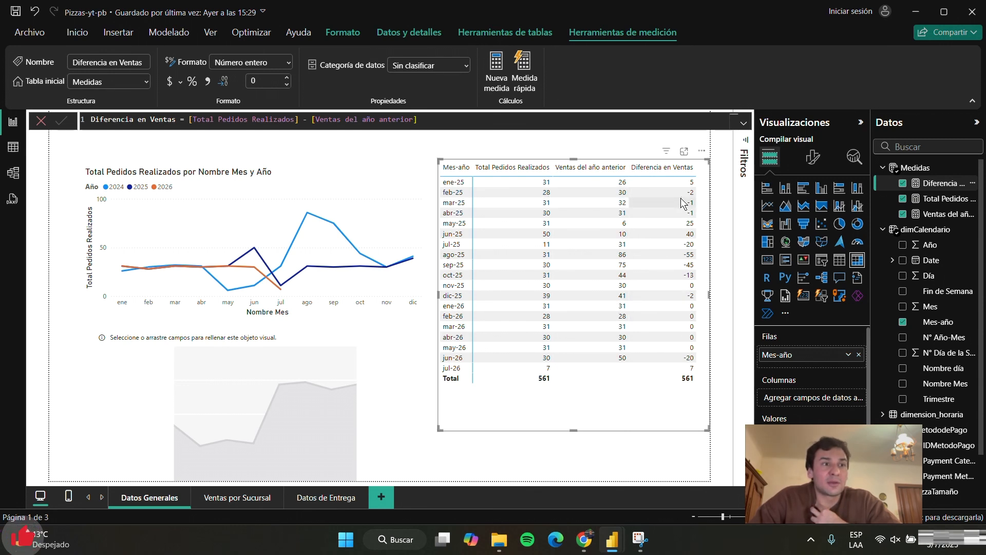
- Open the matrix's visual formatting and expand the Elementos de celda settings
{"action": "left_click", "coordinate": [812, 156]}
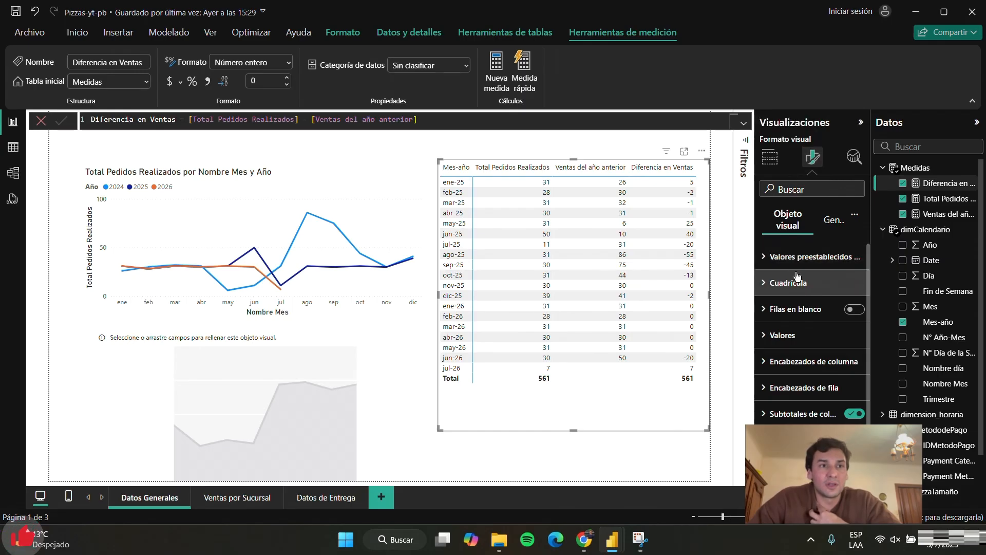
{"action": "scroll", "coordinate": [811, 327], "scroll_direction": "down", "scroll_amount": 2}
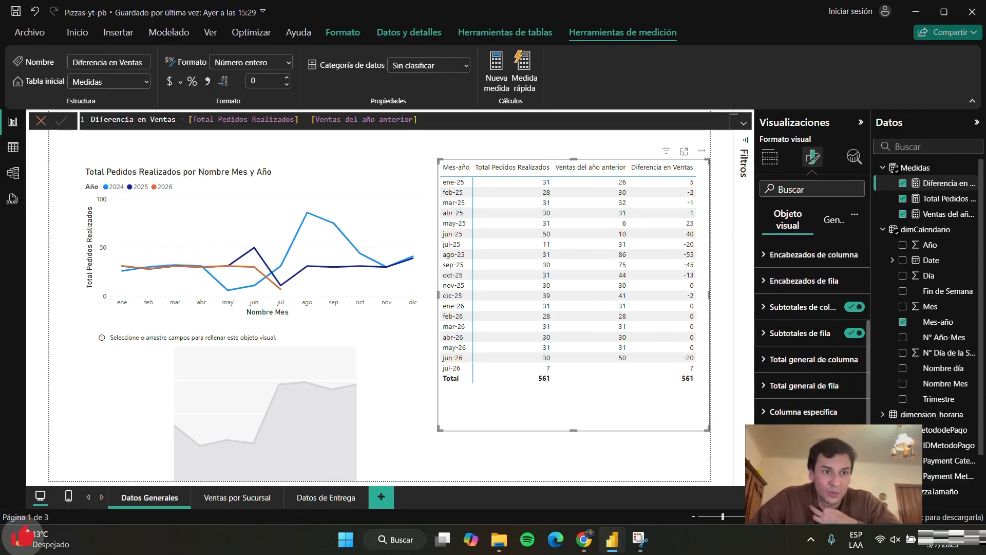
{"action": "scroll", "coordinate": [802, 297], "scroll_direction": "down", "scroll_amount": 4}
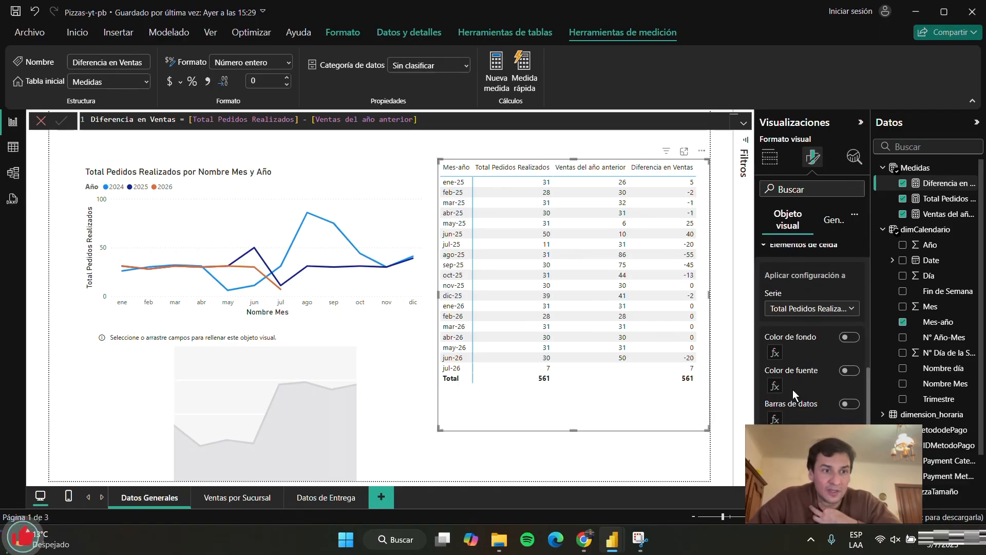
{"action": "scroll", "coordinate": [793, 389], "scroll_direction": "down", "scroll_amount": 2}
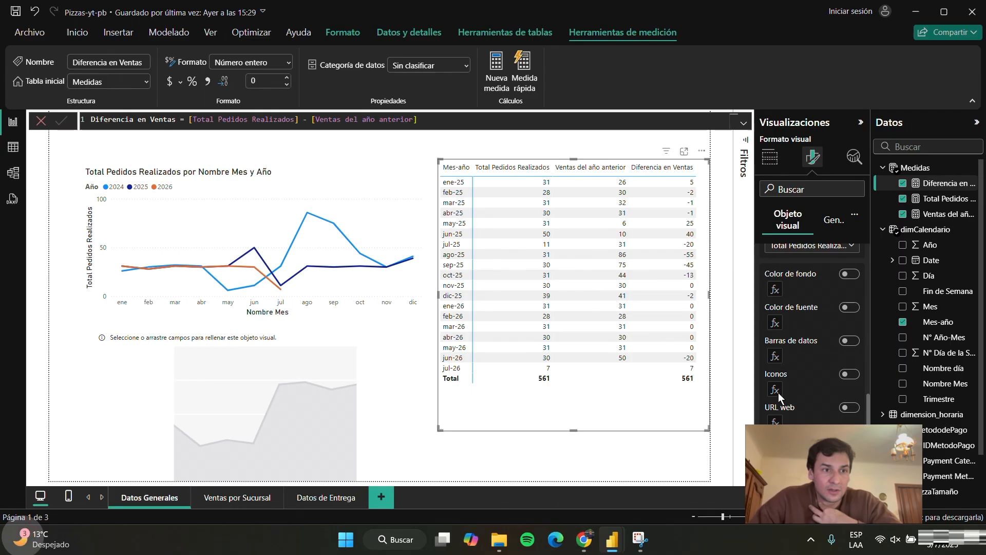
- Try conditional icons on the Total Pedidos Realizados values of the matrix
{"action": "left_click", "coordinate": [849, 373]}
{"action": "left_click", "coordinate": [775, 390]}
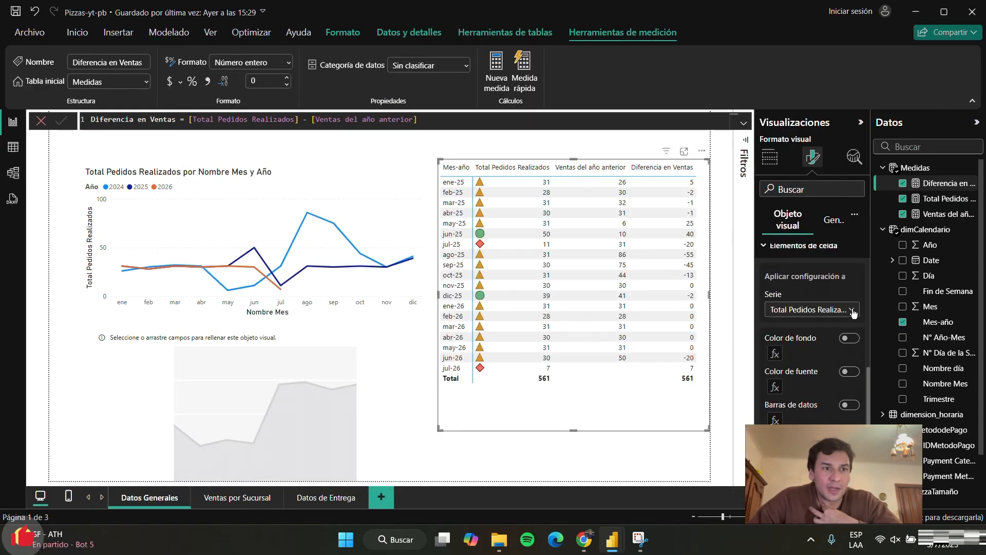
{"action": "left_click", "coordinate": [853, 311]}
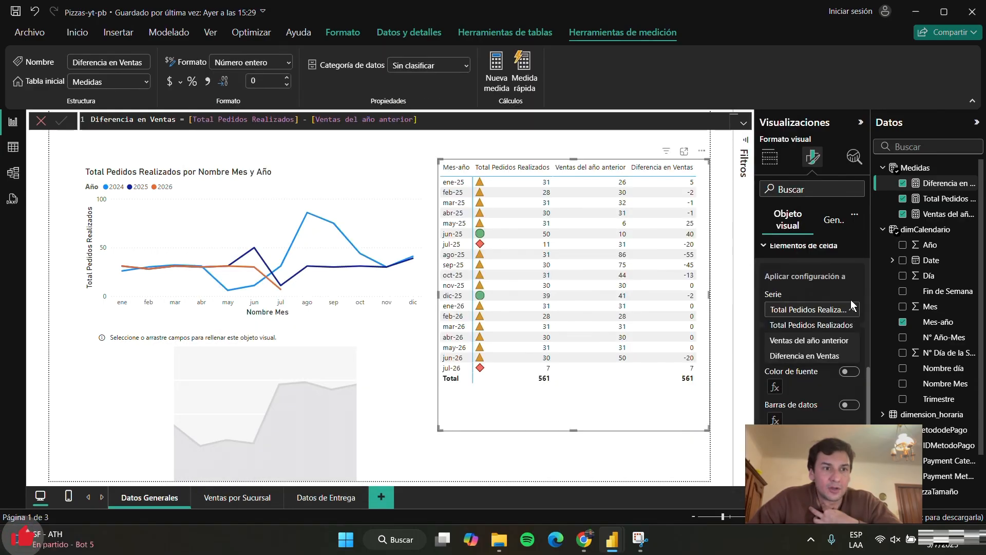
{"action": "left_click", "coordinate": [852, 307]}
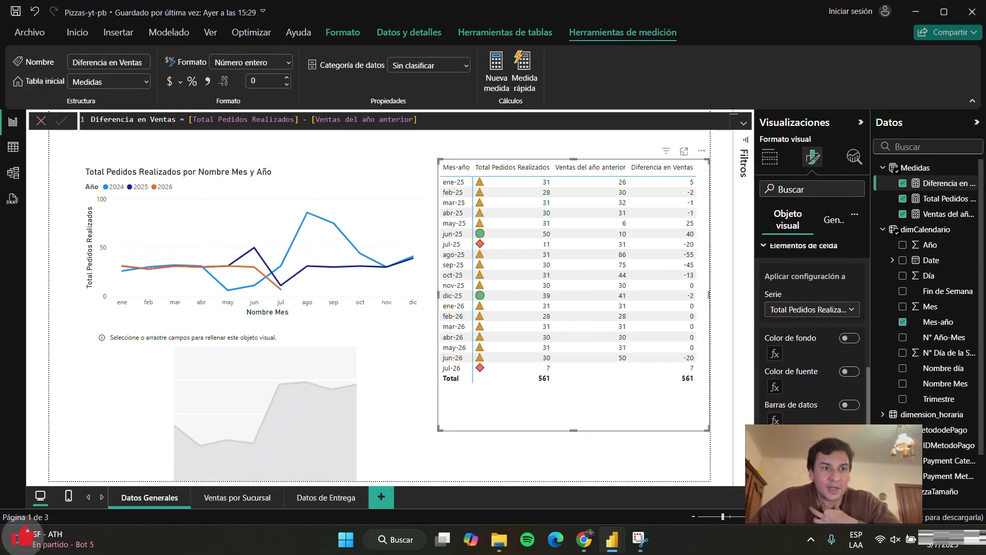
- Set the series for the matrix's Elementos de celda formatting to Diferencia en Ventas
{"action": "left_click", "coordinate": [852, 309]}
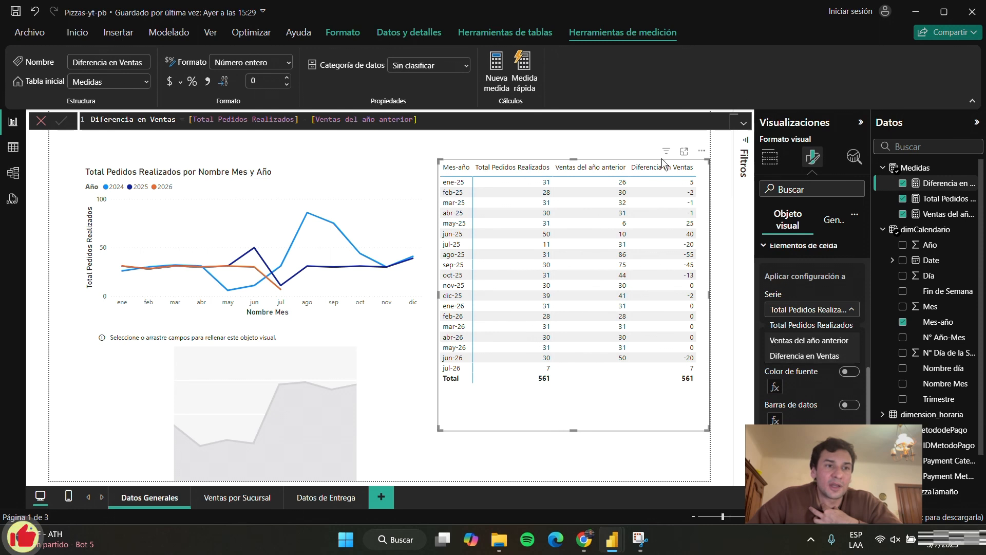
{"action": "left_click", "coordinate": [814, 357]}
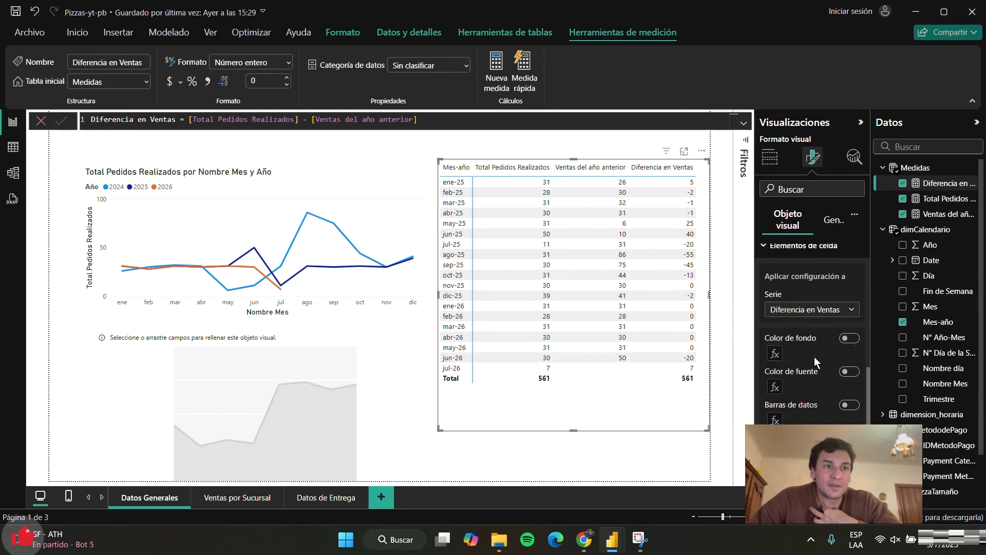
{"action": "scroll", "coordinate": [815, 357], "scroll_direction": "down", "scroll_amount": 1}
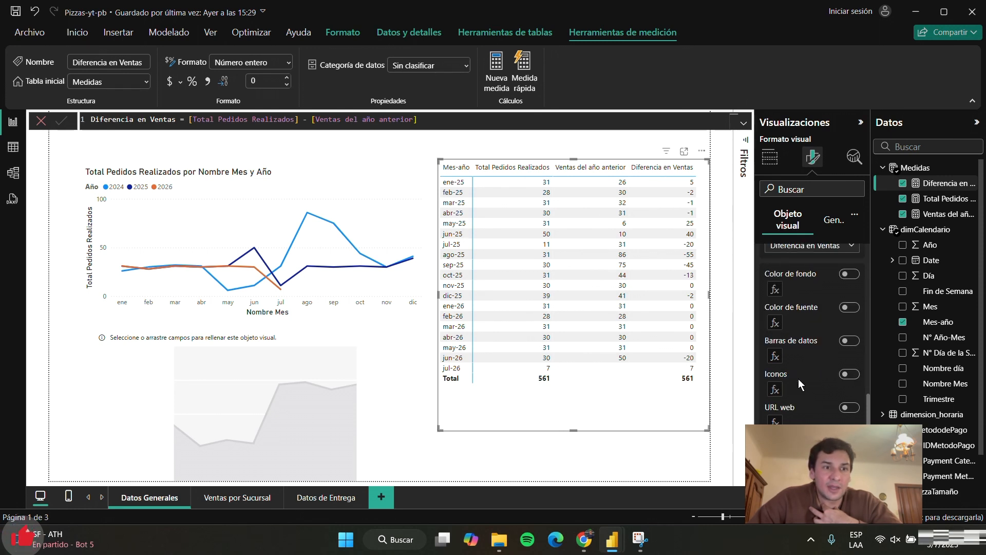
- Enable rule-based icons for Diferencia en Ventas, setting the first lower bound to > 0 and all lower-bound types to Número
{"action": "left_click", "coordinate": [844, 375]}
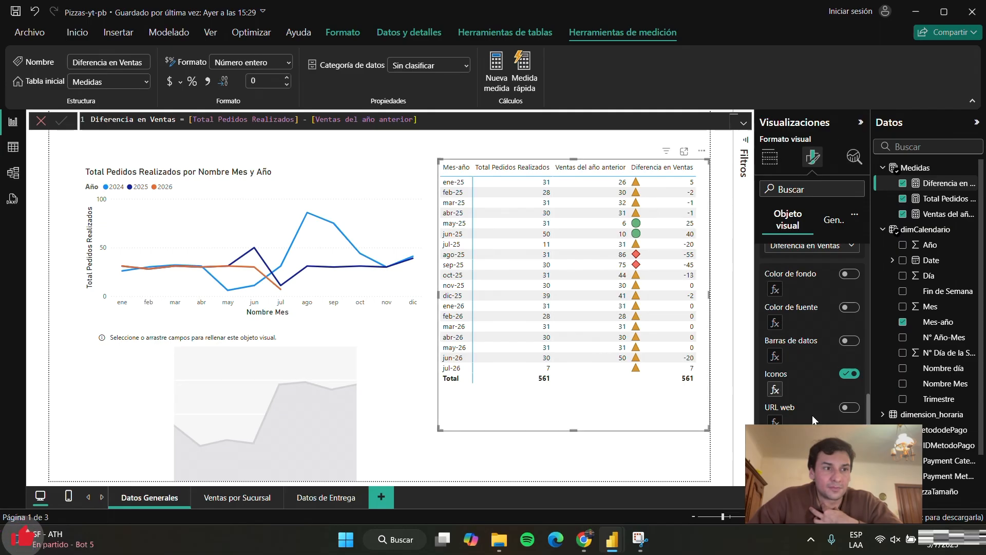
{"action": "left_click", "coordinate": [775, 389]}
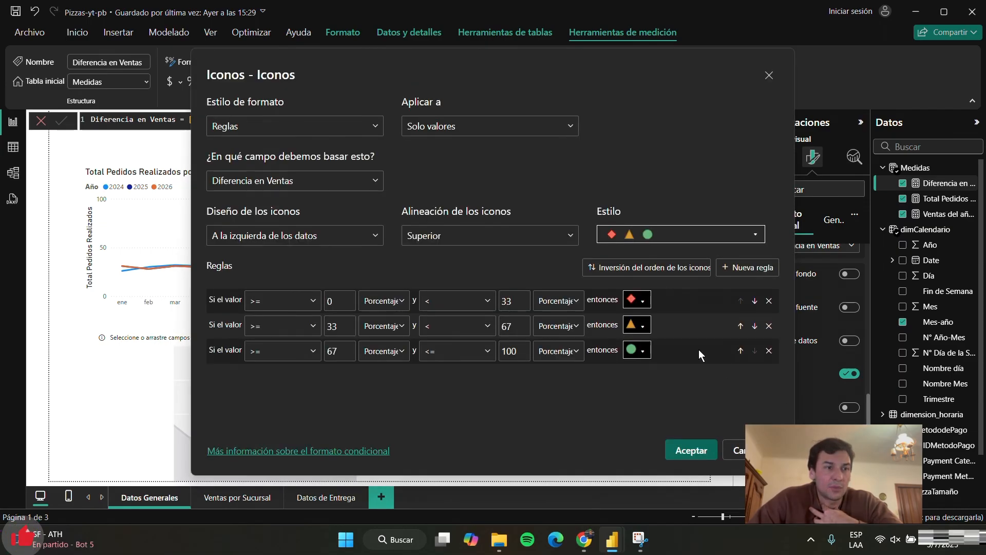
{"action": "left_click", "coordinate": [394, 331]}
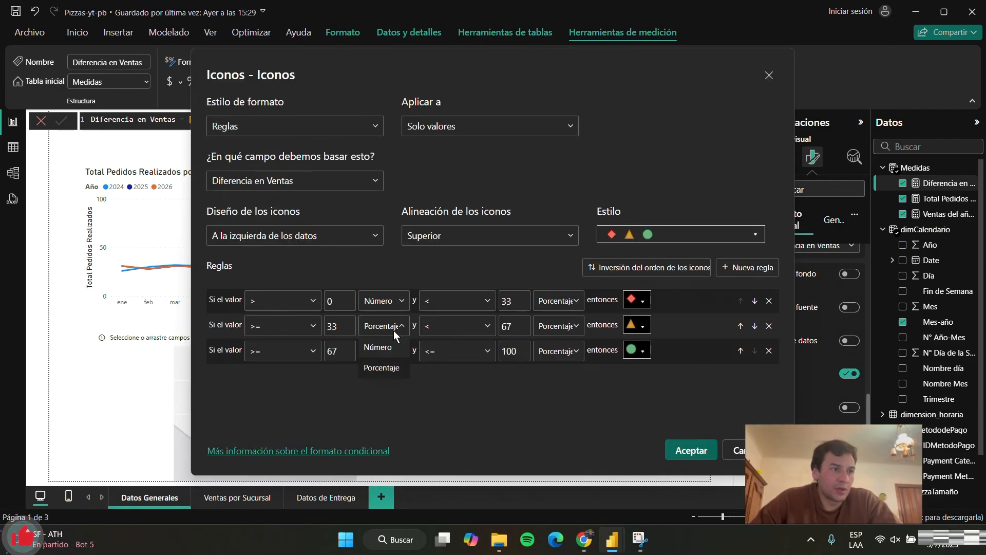
{"action": "left_click", "coordinate": [394, 298]}
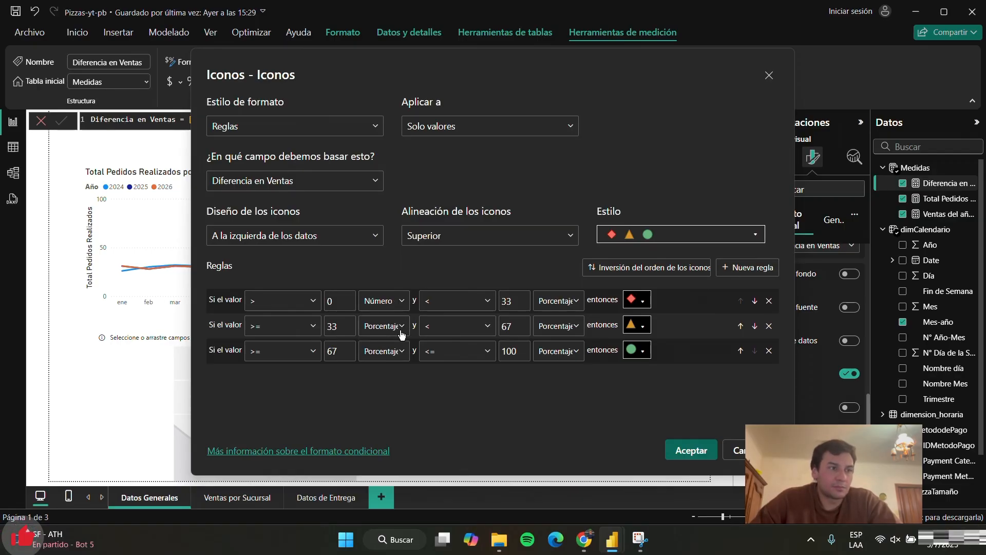
{"action": "left_click", "coordinate": [401, 331]}
{"action": "left_click", "coordinate": [392, 355]}
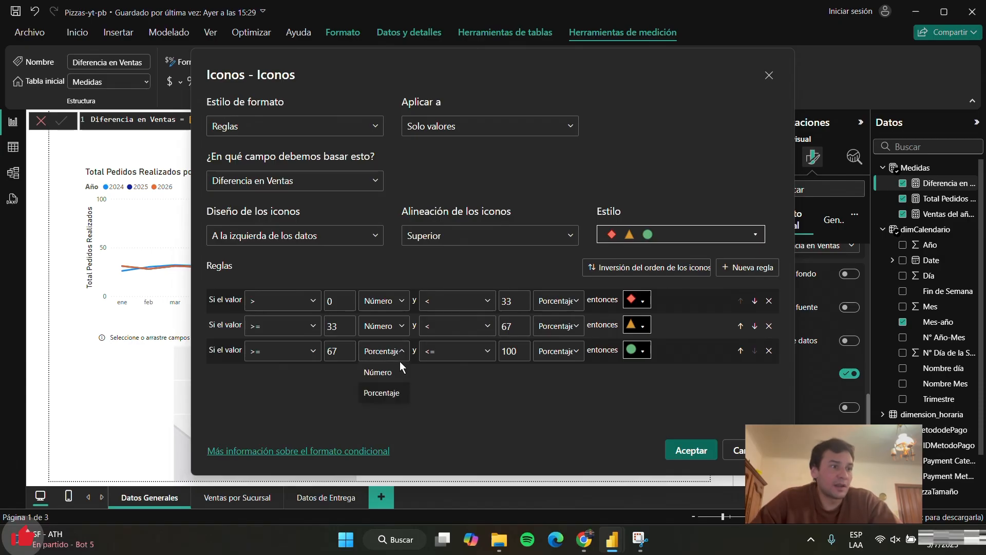
{"action": "left_click", "coordinate": [381, 370]}
- Change the upper-bound type of all three icon rules to Número
{"action": "left_click", "coordinate": [562, 301]}
{"action": "left_click", "coordinate": [564, 318]}
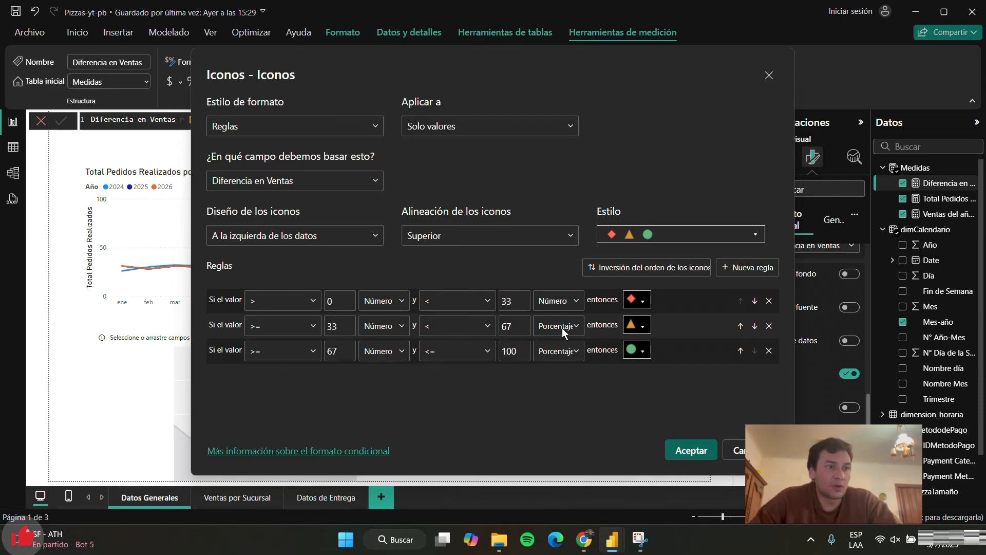
{"action": "left_click", "coordinate": [562, 326]}
{"action": "left_click", "coordinate": [562, 348]}
{"action": "left_click", "coordinate": [560, 352]}
{"action": "left_click", "coordinate": [563, 373]}
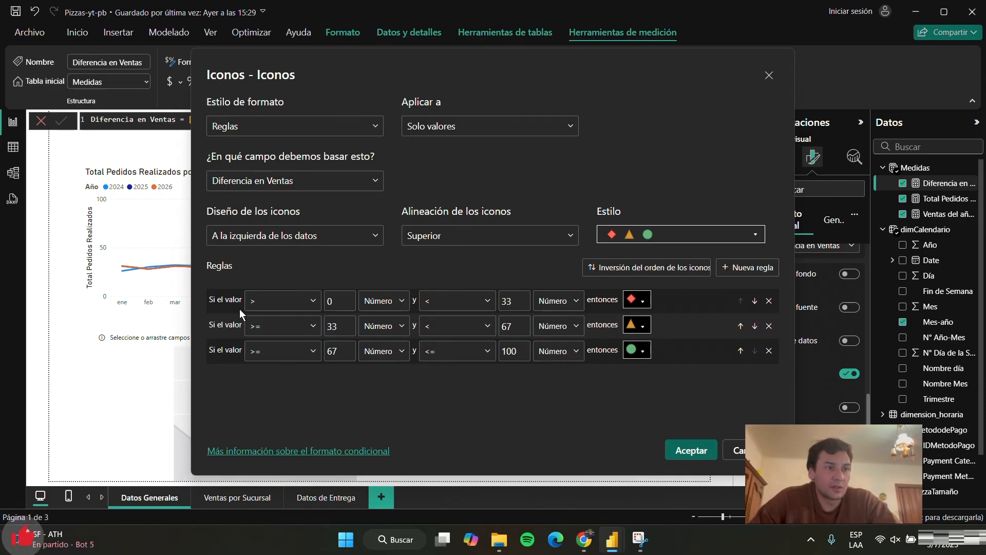
- Assign a green up arrow to the first rule, a yellow circle to the second, and a red down arrow to the third
{"action": "left_click", "coordinate": [642, 303]}
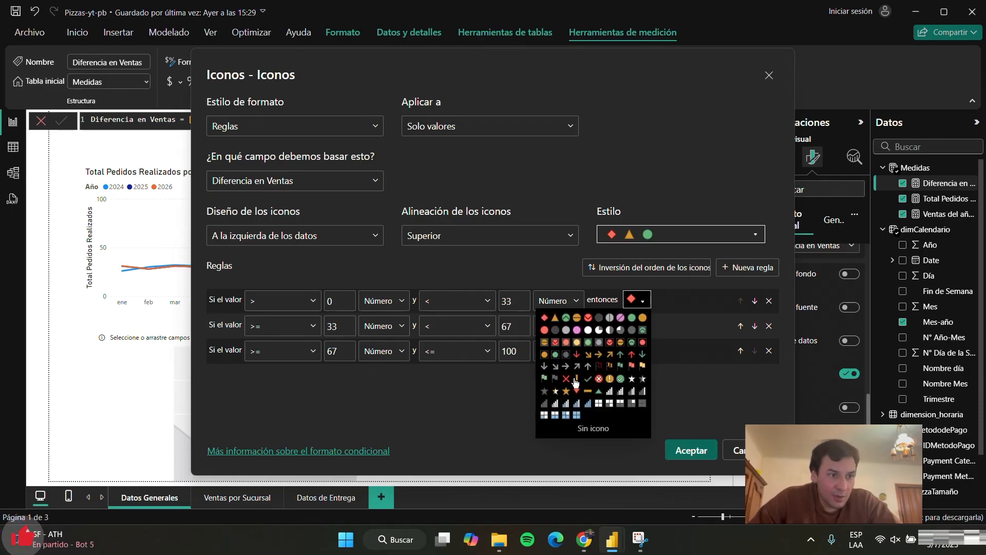
{"action": "left_click", "coordinate": [625, 366]}
{"action": "left_click", "coordinate": [636, 350]}
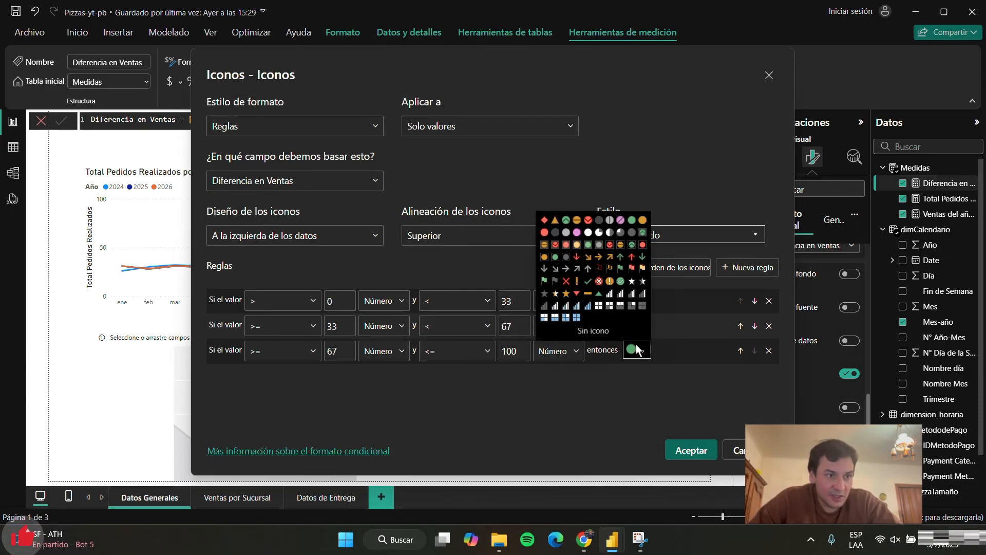
{"action": "left_click", "coordinate": [586, 263]}
{"action": "left_click", "coordinate": [643, 324]}
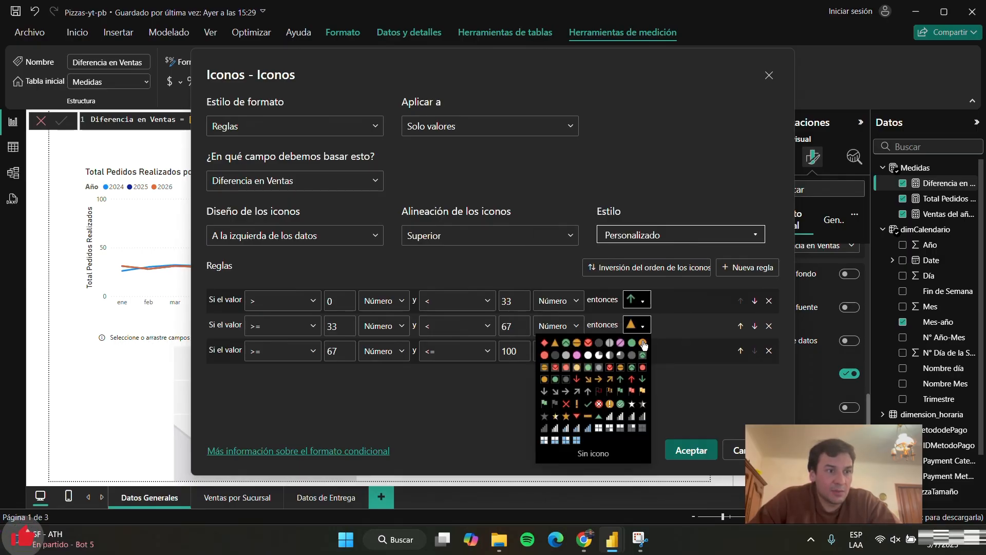
{"action": "left_click", "coordinate": [643, 343]}
- Set the yellow-circle rule to = 0 and clear the green-arrow rule's upper bound so it defaults to Máx
{"action": "left_click", "coordinate": [306, 327]}
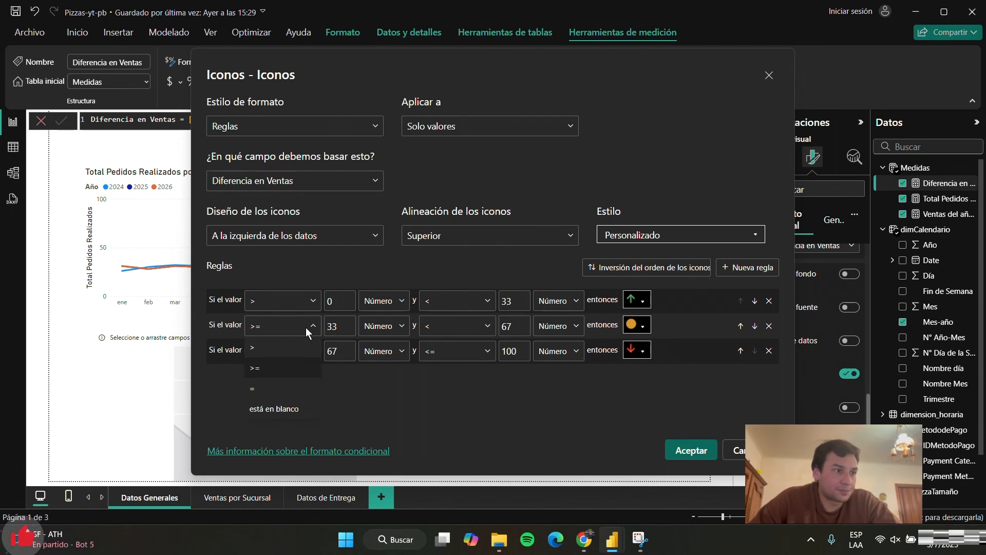
{"action": "left_click", "coordinate": [275, 386]}
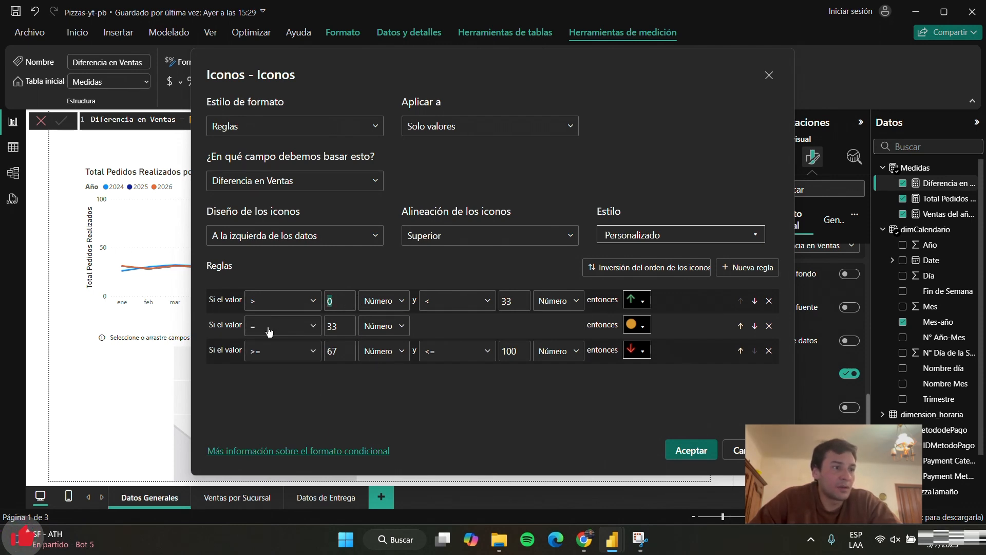
{"action": "double_click", "coordinate": [507, 301]}
{"action": "key", "text": "BackSpace"}
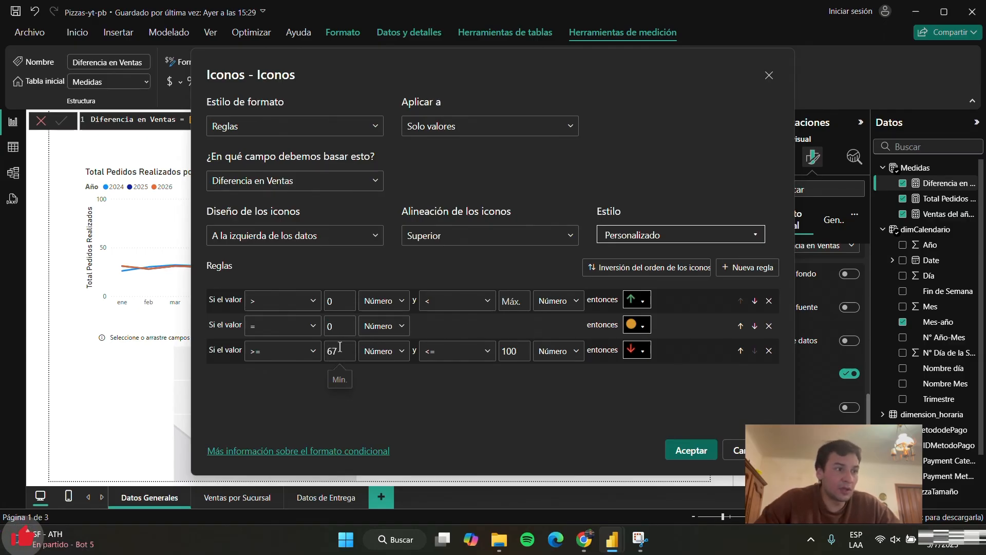
- Set the red-arrow rule to cover values > Mín. and < 0
{"action": "double_click", "coordinate": [340, 348]}
{"action": "left_click", "coordinate": [291, 354]}
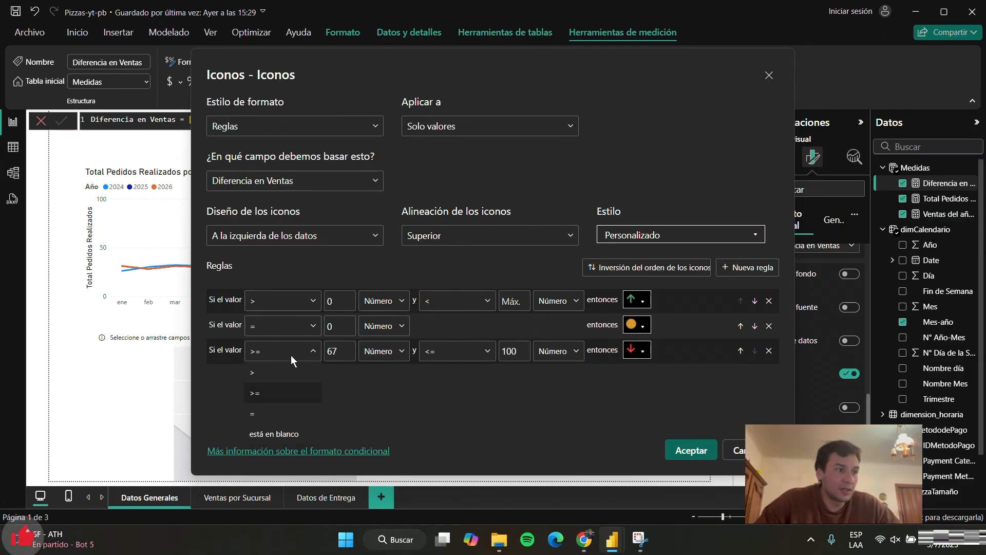
{"action": "left_click", "coordinate": [264, 372]}
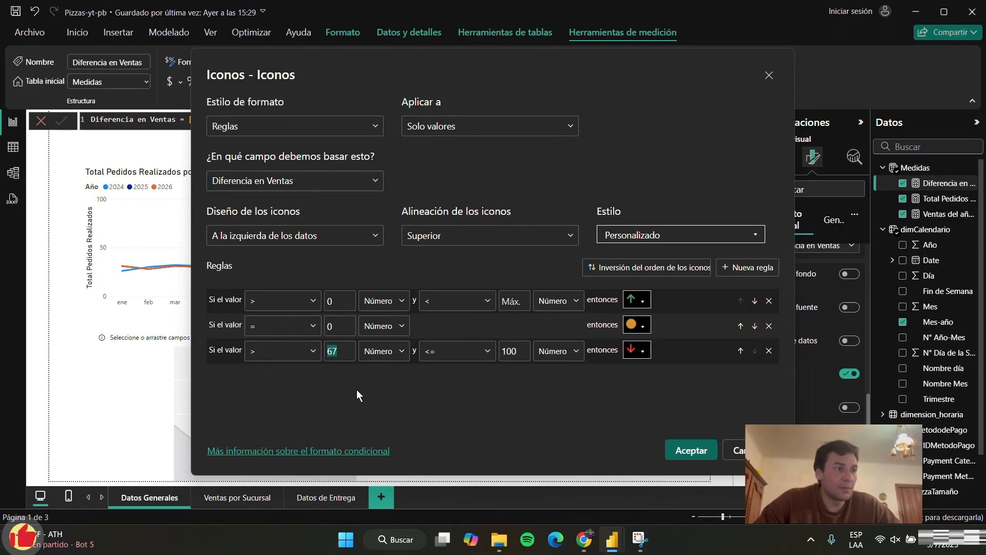
{"action": "key", "text": "BackSpace"}
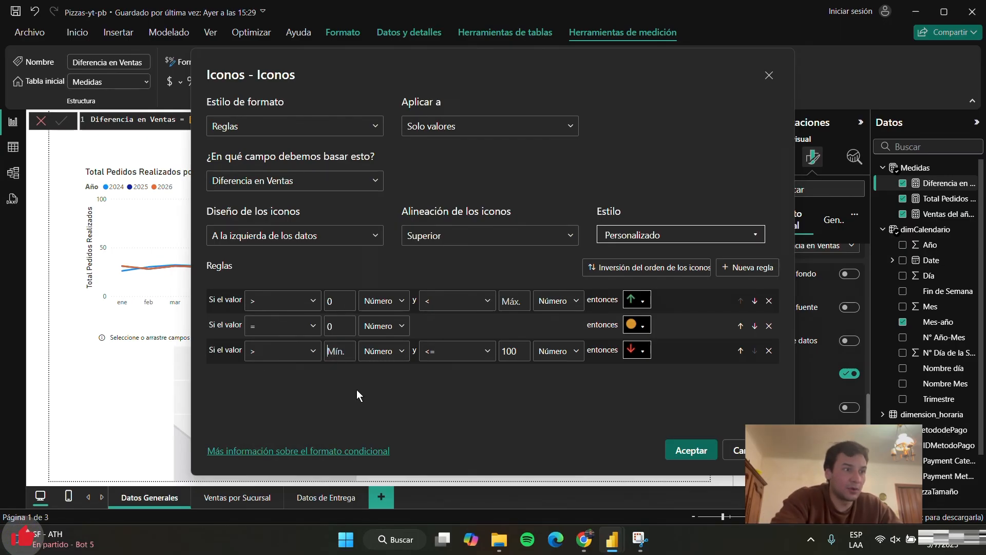
{"action": "double_click", "coordinate": [520, 352]}
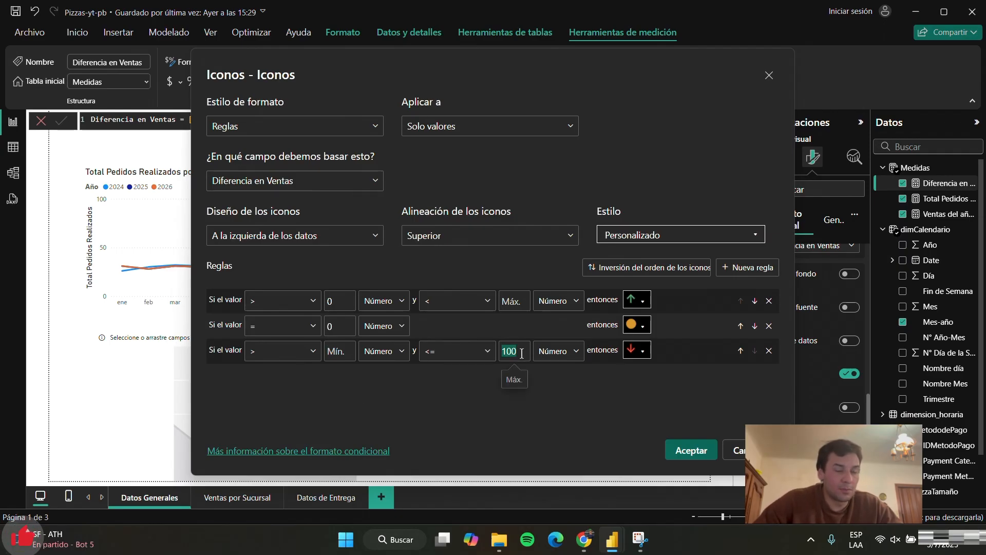
{"action": "type", "text": "0"}
{"action": "left_click", "coordinate": [484, 356]}
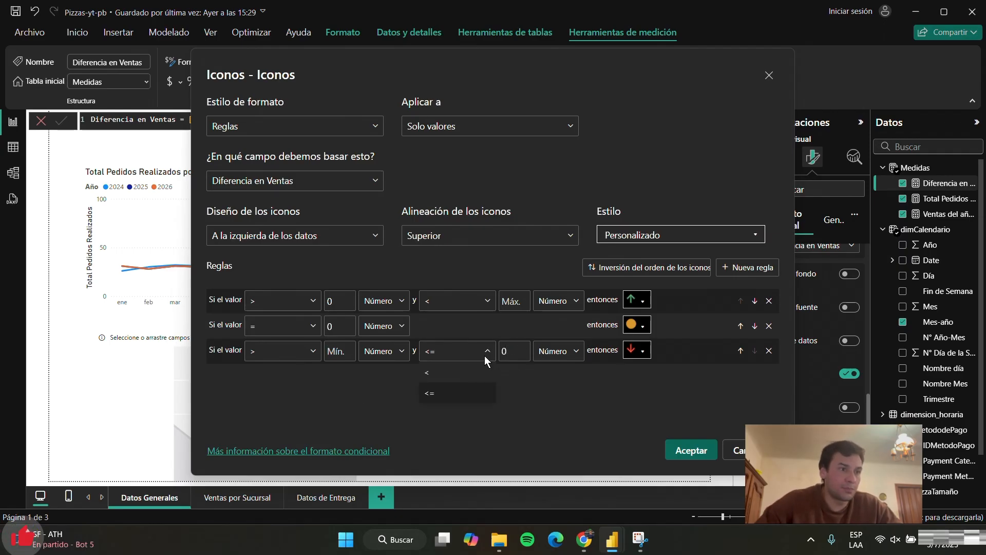
{"action": "left_click", "coordinate": [467, 378]}
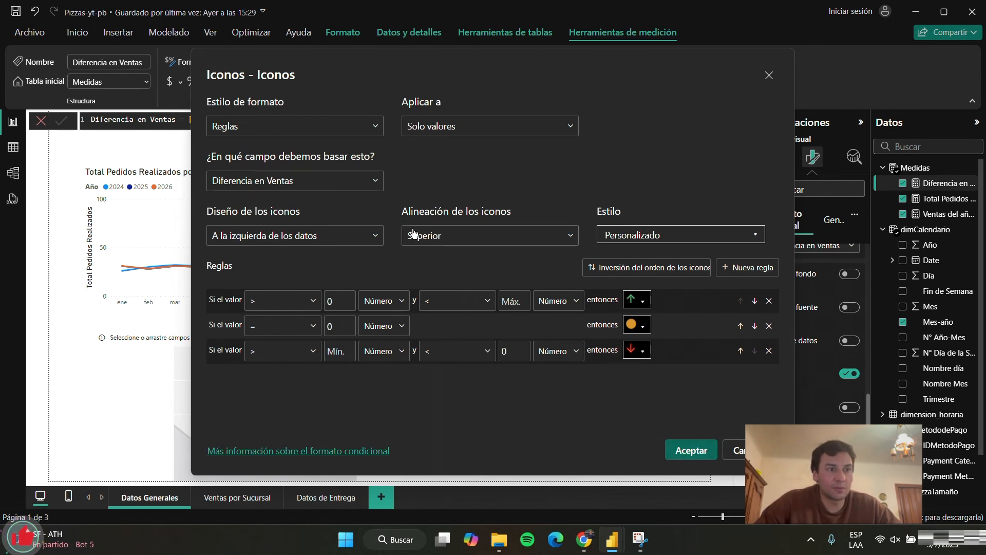
- Set the icon layout to Solo icono with Medio alignment, and apply the conditional icons
{"action": "left_click", "coordinate": [322, 237]}
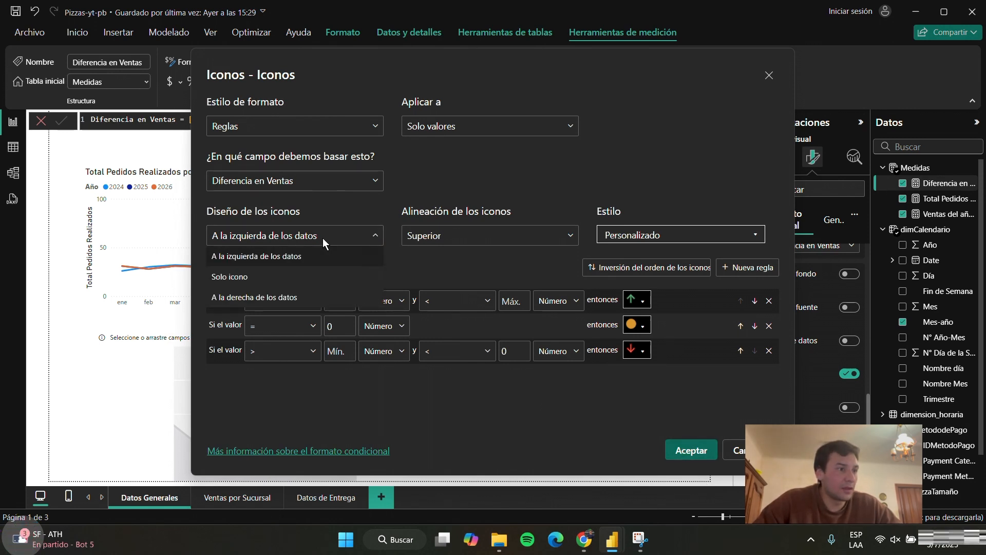
{"action": "left_click", "coordinate": [289, 277]}
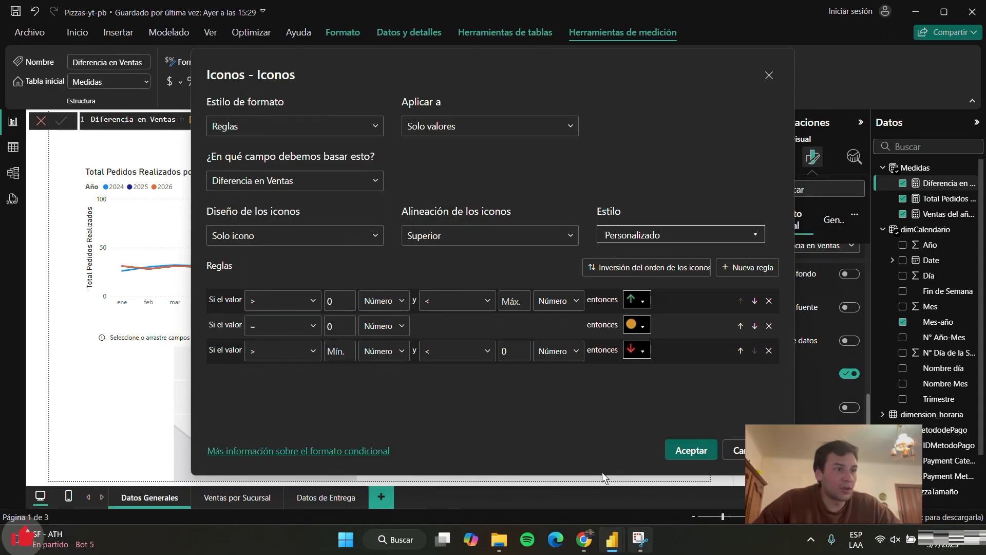
{"action": "left_click", "coordinate": [472, 239]}
{"action": "left_click", "coordinate": [437, 278]}
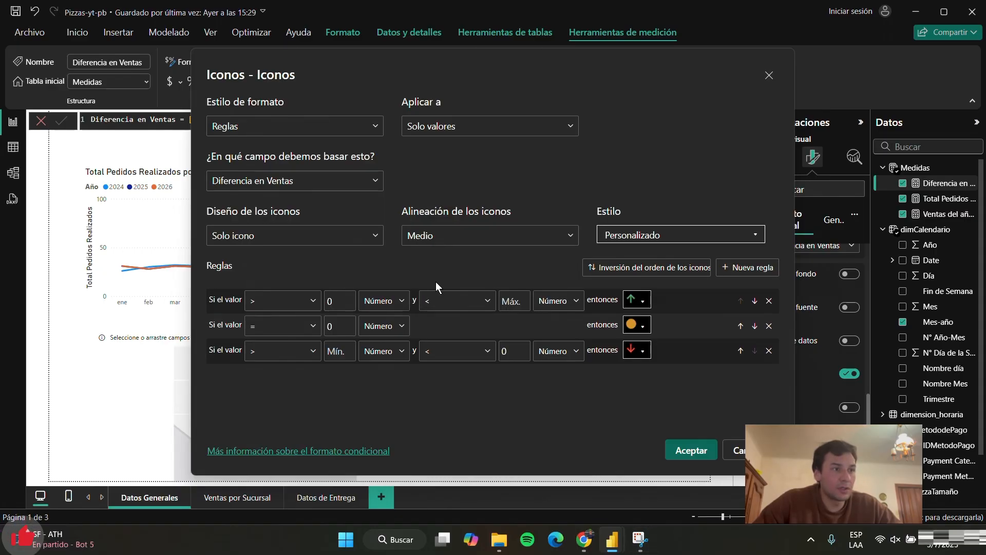
{"action": "left_click", "coordinate": [691, 450]}
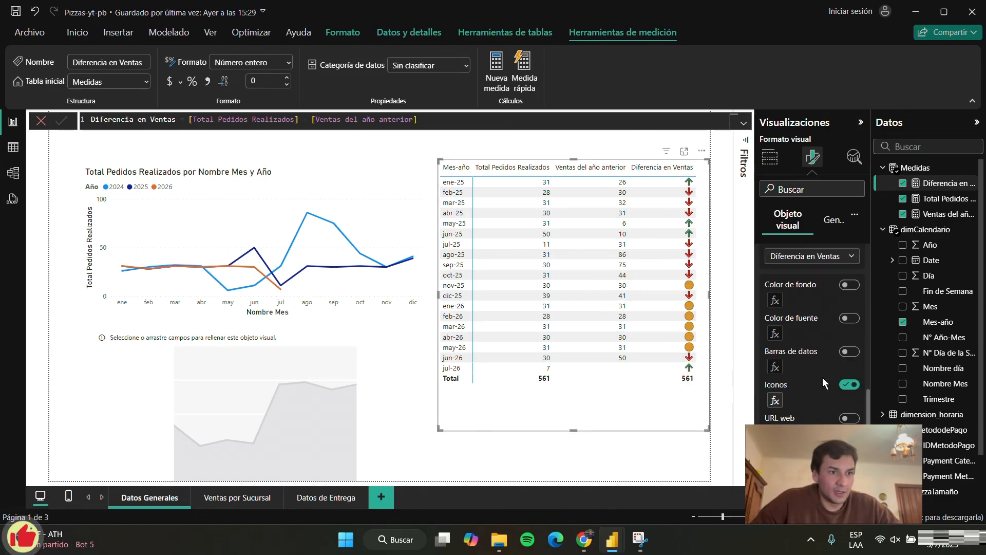
- Turn off the matrix's column subtotals
{"action": "scroll", "coordinate": [821, 377], "scroll_direction": "up", "scroll_amount": 3}
{"action": "scroll", "coordinate": [795, 311], "scroll_direction": "up", "scroll_amount": 5}
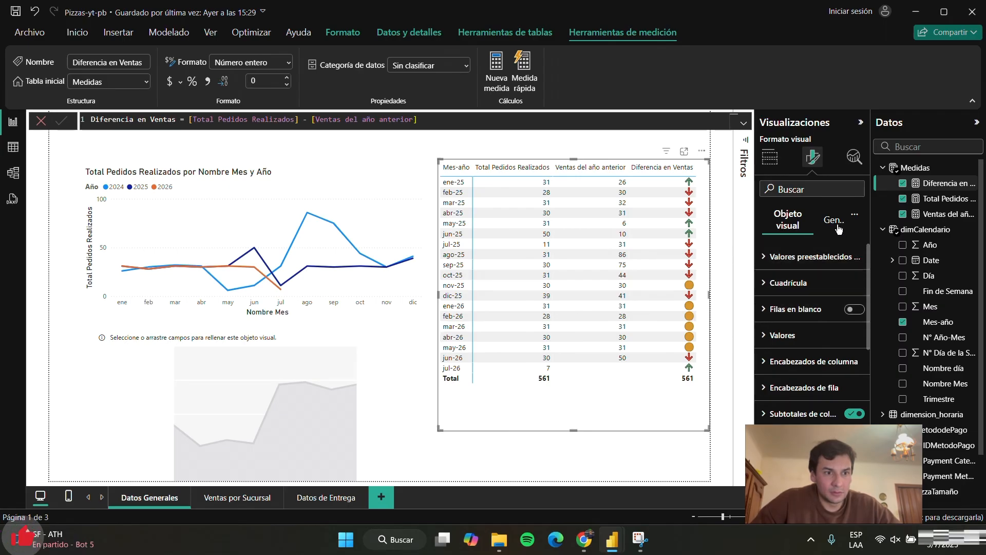
{"action": "left_click", "coordinate": [855, 413]}
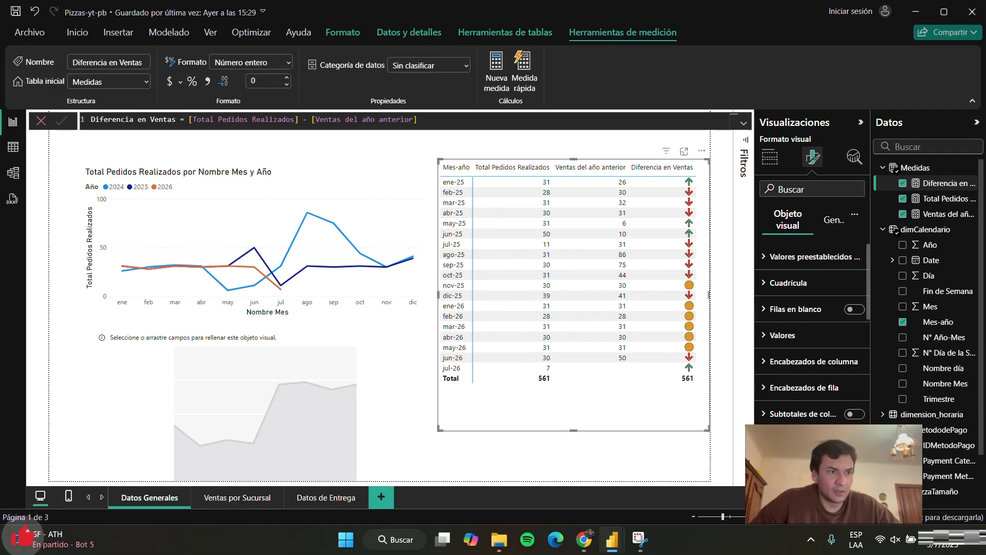
- Shrink the matrix to fit its rows and columns, and move it up beside the line chart
{"action": "left_click", "coordinate": [575, 432]}
{"action": "left_click", "coordinate": [575, 426]}
{"action": "left_click_drag", "start_coordinate": [577, 417], "coordinate": [582, 366]}
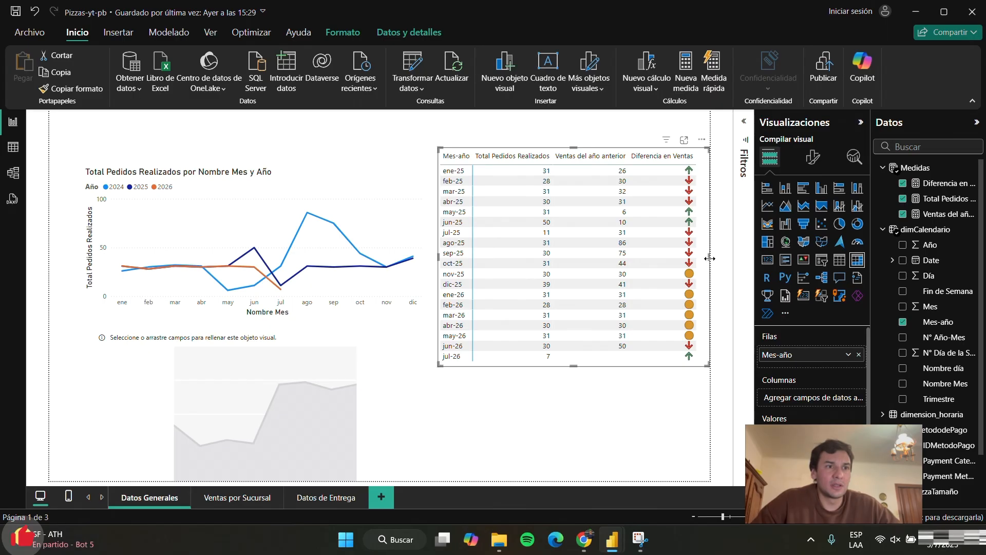
{"action": "left_click_drag", "start_coordinate": [706, 258], "coordinate": [701, 258]}
{"action": "left_click", "coordinate": [514, 393]}
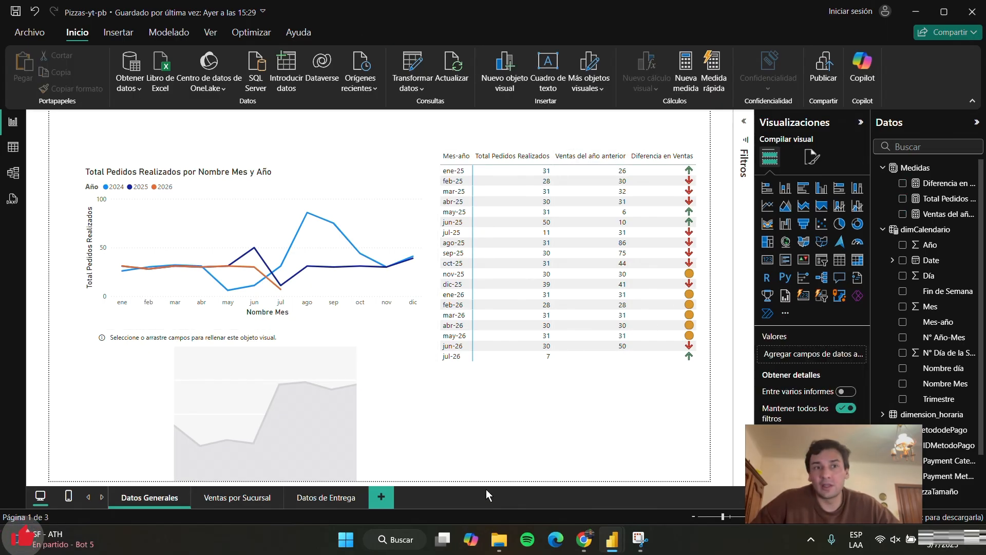
{"action": "left_click", "coordinate": [645, 340]}
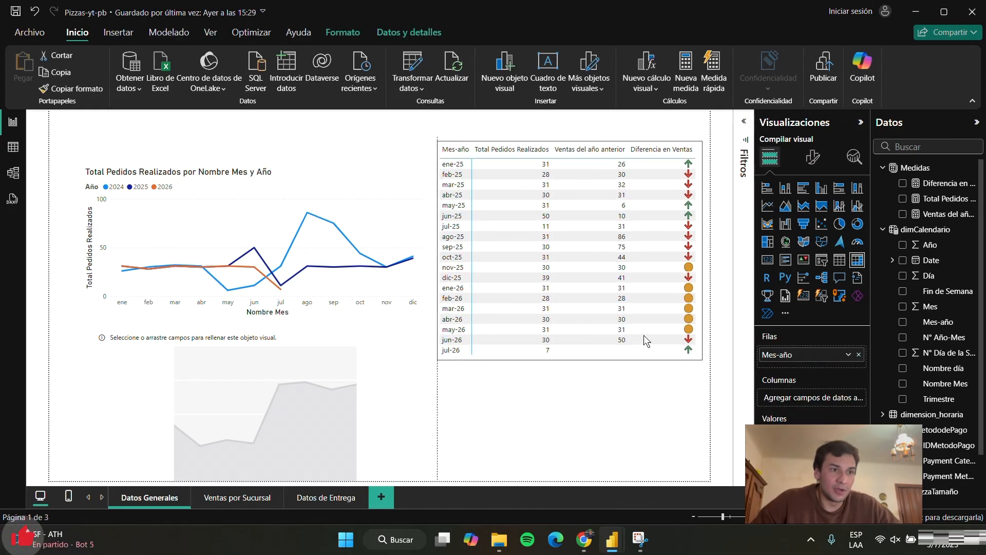
{"action": "left_click_drag", "start_coordinate": [643, 335], "coordinate": [643, 336]}
- Reduce the empty area chart's height and position it below the line chart
{"action": "left_click", "coordinate": [392, 437]}
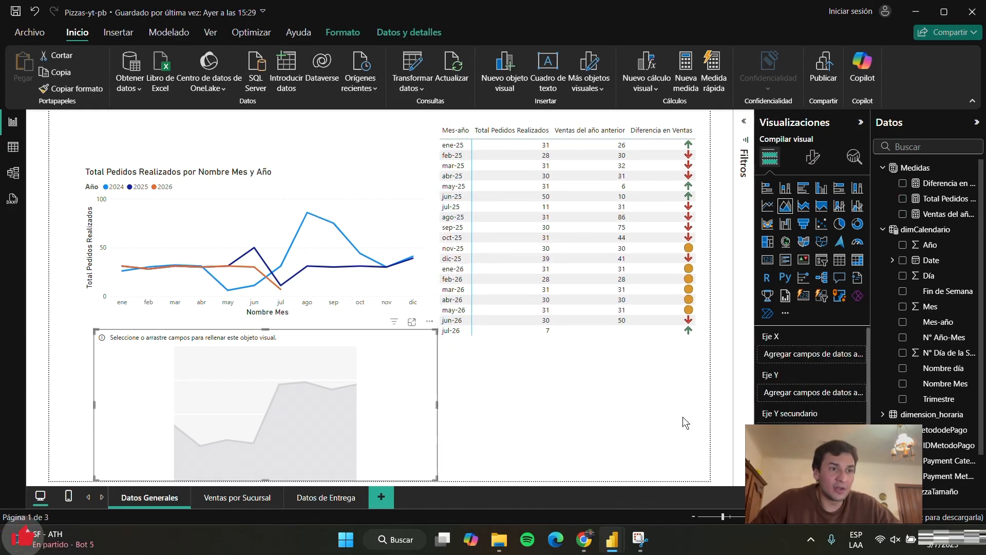
{"action": "left_click_drag", "start_coordinate": [266, 329], "coordinate": [265, 354]}
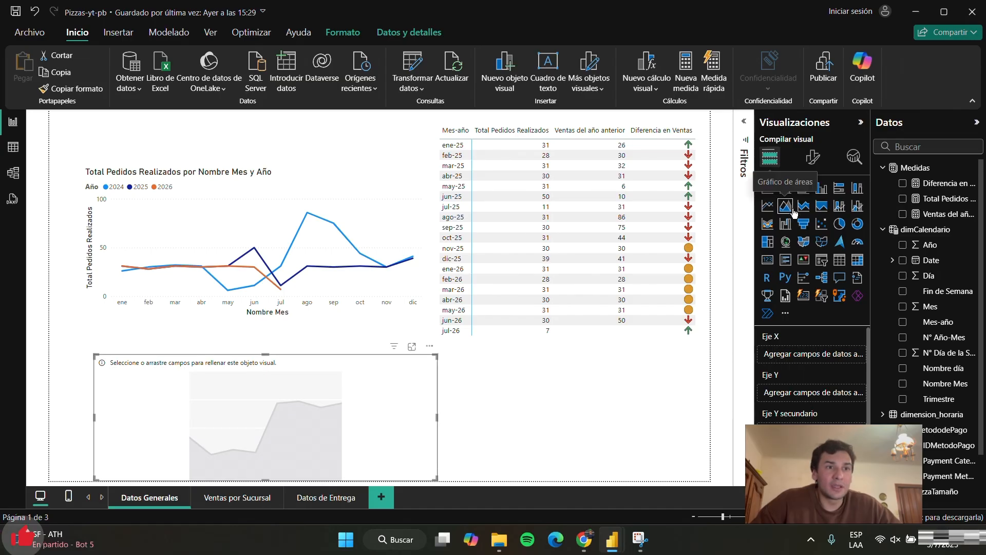
{"action": "left_click_drag", "start_coordinate": [411, 389], "coordinate": [411, 377]}
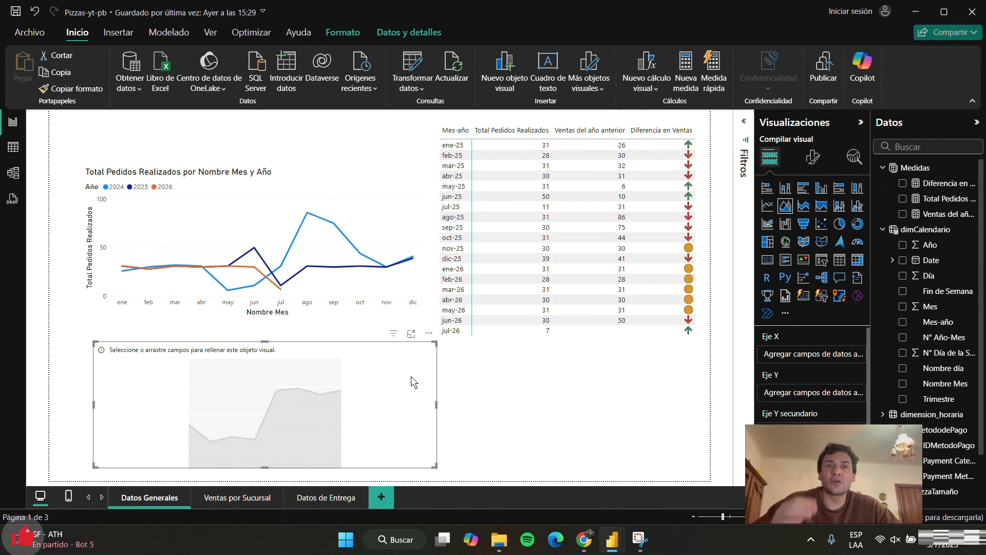
{"action": "mouse_move", "coordinate": [410, 376]}
{"action": "left_mouse_down"}
{"action": "mouse_move", "coordinate": [415, 386]}
{"action": "mouse_move", "coordinate": [406, 385]}
{"action": "left_mouse_up"}
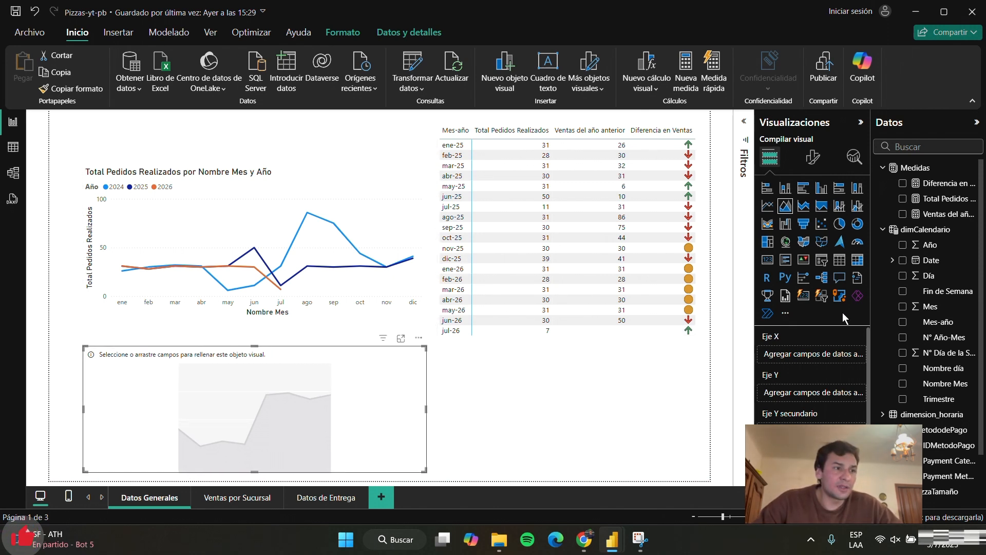
- Collapse the Medidas, dimCalendario and DimMetododePago tables, and expand the dimension_horaria fields
{"action": "left_click", "coordinate": [882, 229]}
{"action": "left_click", "coordinate": [883, 168]}
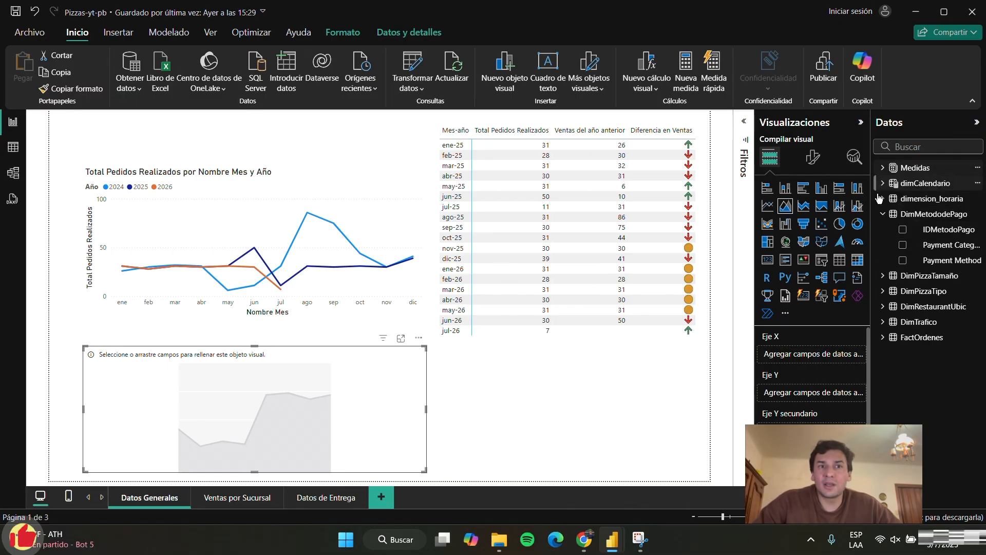
{"action": "left_click", "coordinate": [882, 213]}
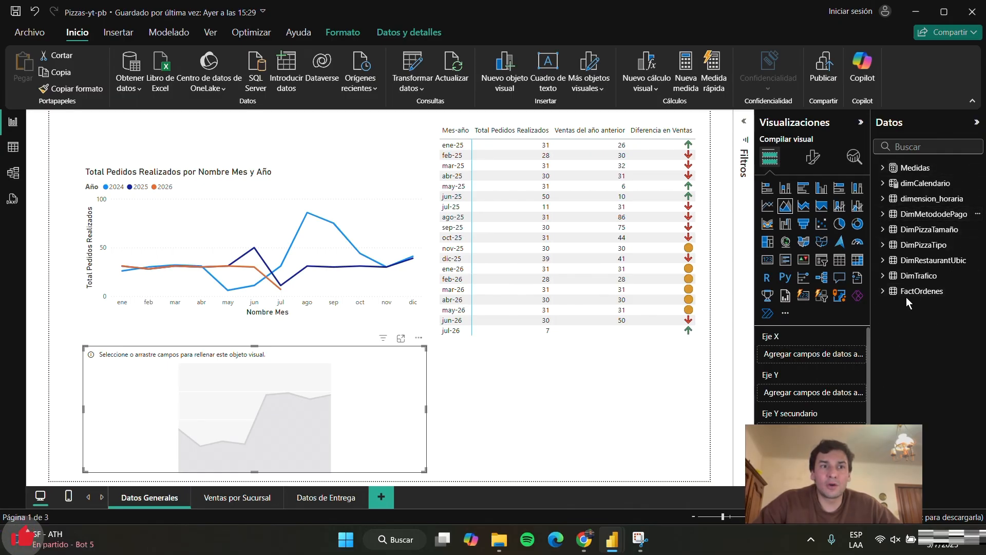
{"action": "left_click", "coordinate": [883, 200]}
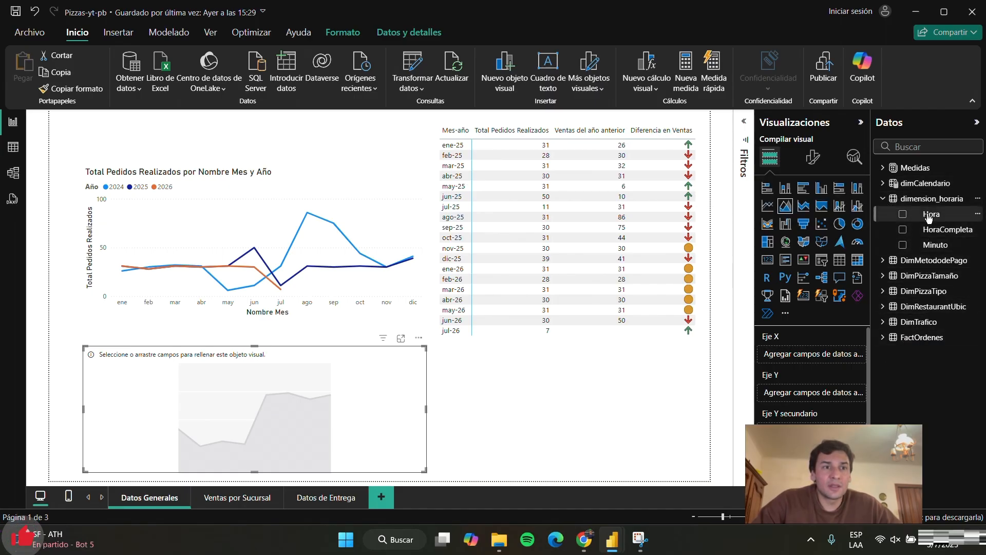
- Plot the area chart with Hora on the X axis and the Total Pedidos Realizados measure on the Y axis
{"action": "left_click_drag", "start_coordinate": [929, 217], "coordinate": [795, 360]}
{"action": "left_click", "coordinate": [884, 198]}
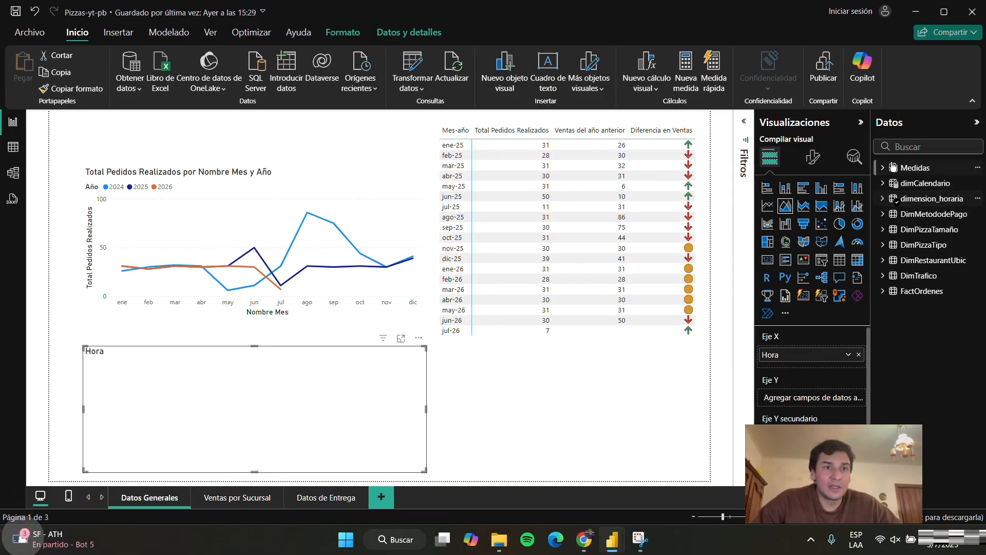
{"action": "left_click", "coordinate": [883, 168]}
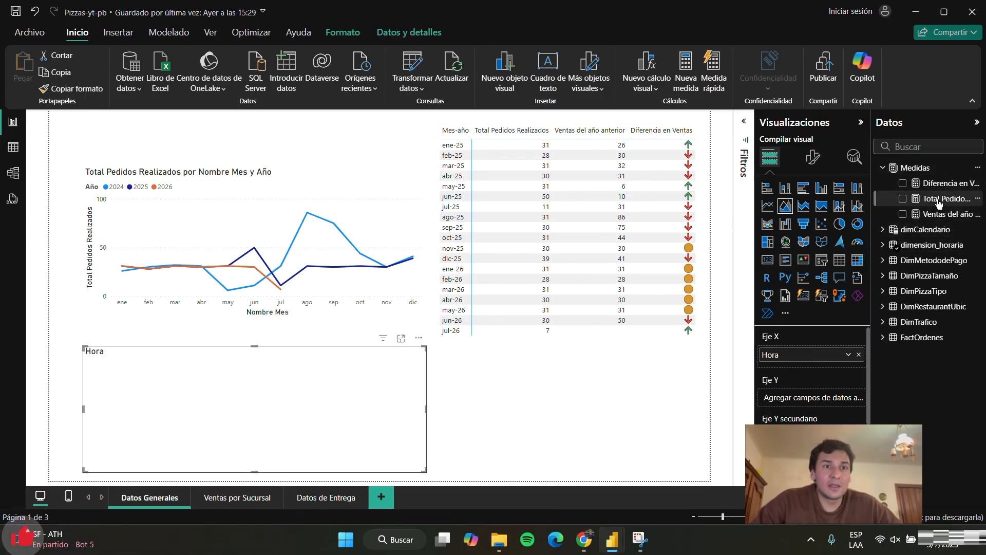
{"action": "left_click_drag", "start_coordinate": [939, 200], "coordinate": [821, 401]}
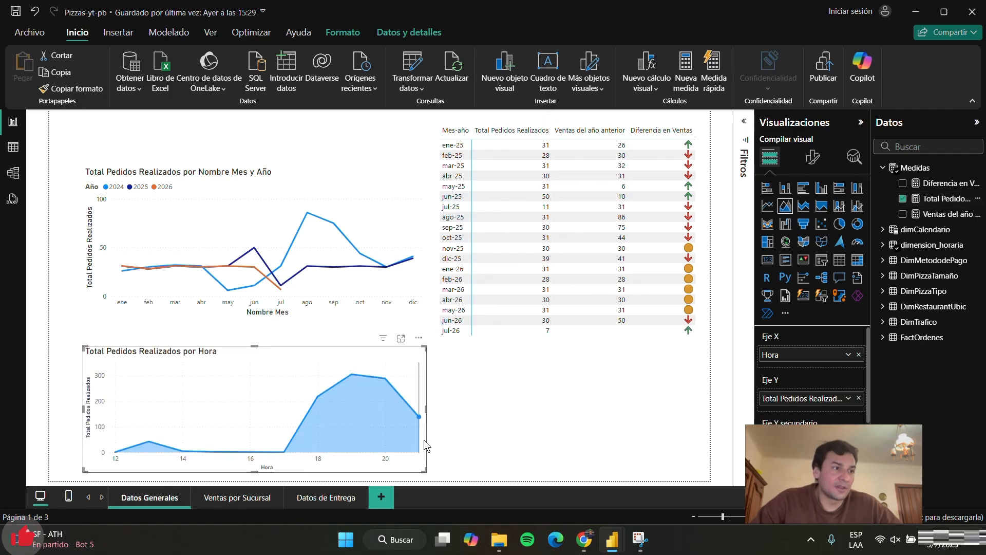
- Try widening the area chart beneath the matrix, and resize it back to the line chart's width
{"action": "left_click_drag", "start_coordinate": [426, 409], "coordinate": [602, 411]}
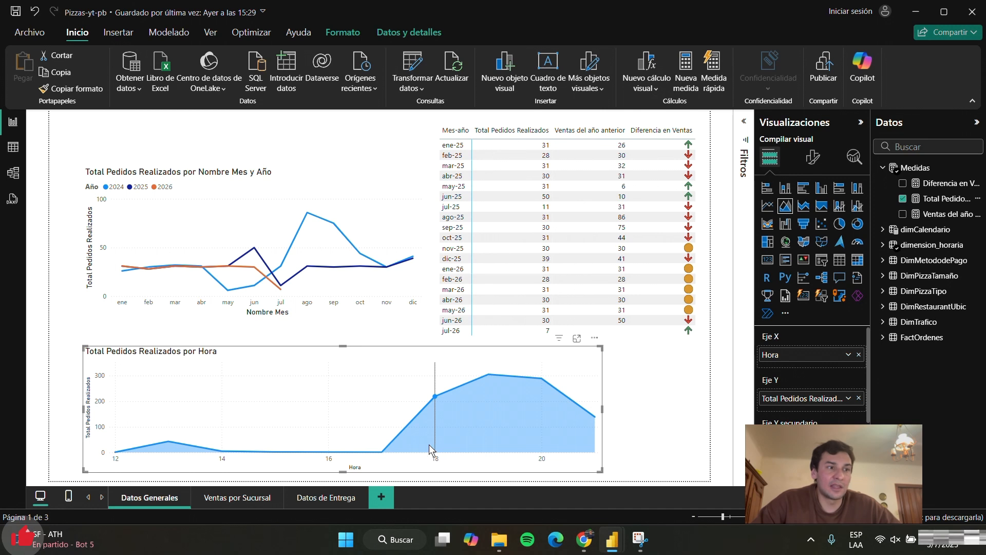
{"action": "mouse_move", "coordinate": [429, 445]}
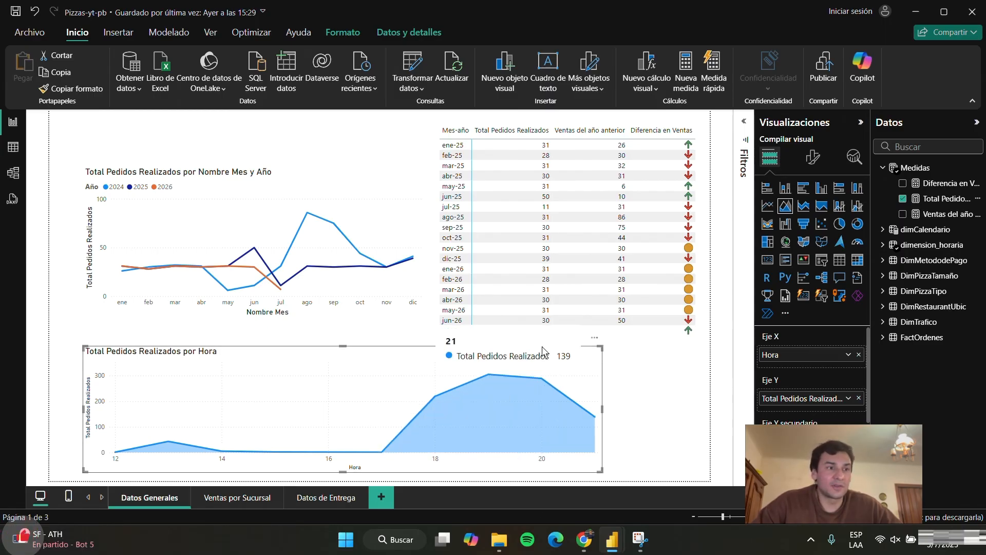
{"action": "left_click", "coordinate": [604, 408]}
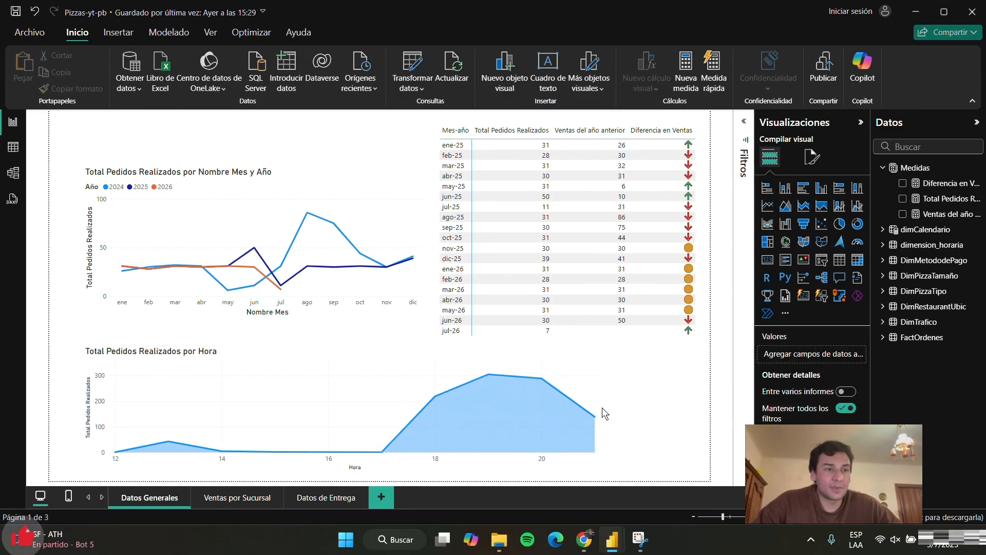
{"action": "left_click", "coordinate": [601, 408]}
{"action": "left_click_drag", "start_coordinate": [602, 413], "coordinate": [425, 406]}
- Make the monthly comparison matrix taller and move it down the page beside the two charts
{"action": "left_click", "coordinate": [622, 338]}
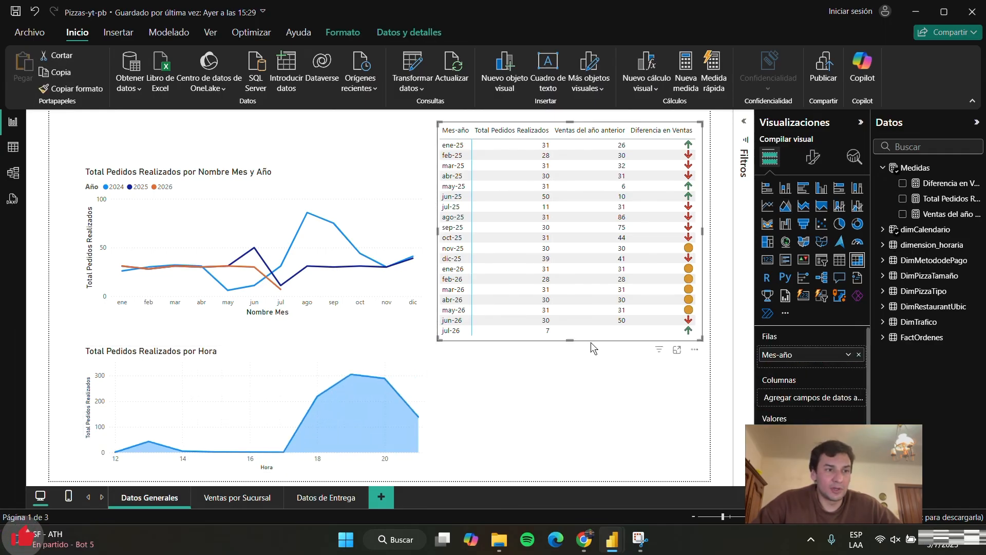
{"action": "left_click_drag", "start_coordinate": [573, 337], "coordinate": [619, 384]}
{"action": "left_click", "coordinate": [608, 440]}
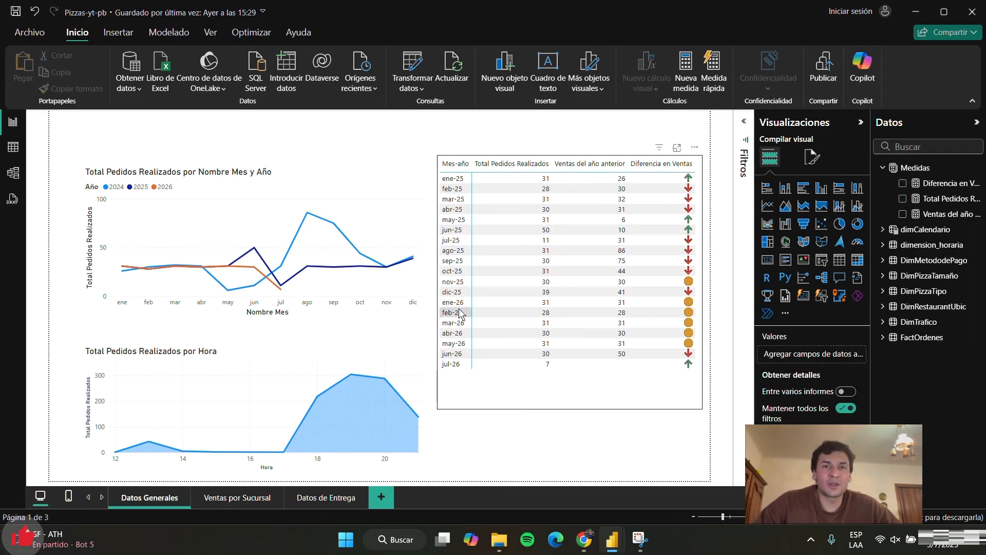
- Insert a stacked column chart on the Ventas por Sucursal page and place it in the page's lower middle
{"action": "left_click", "coordinate": [234, 499]}
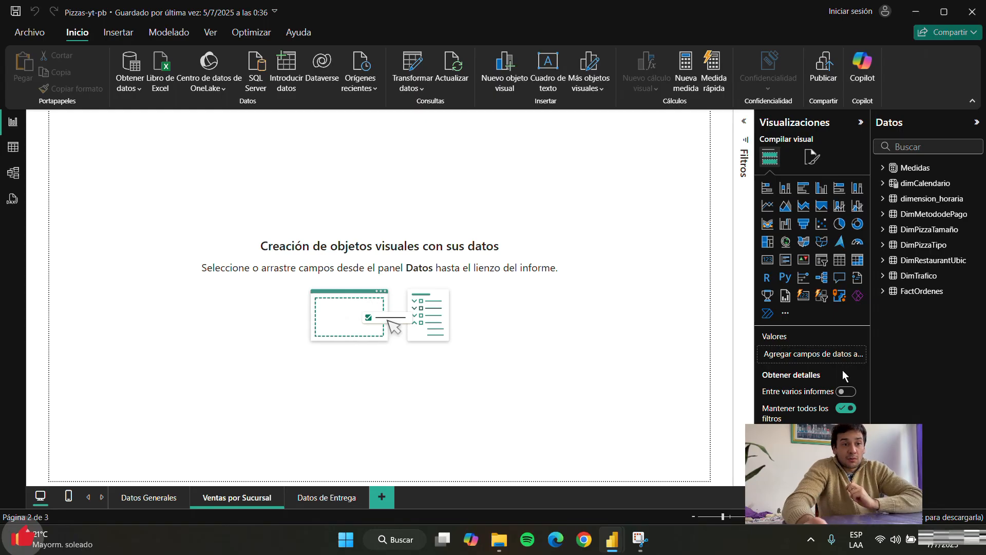
{"action": "left_click", "coordinate": [780, 191]}
{"action": "left_click_drag", "start_coordinate": [120, 181], "coordinate": [377, 366]}
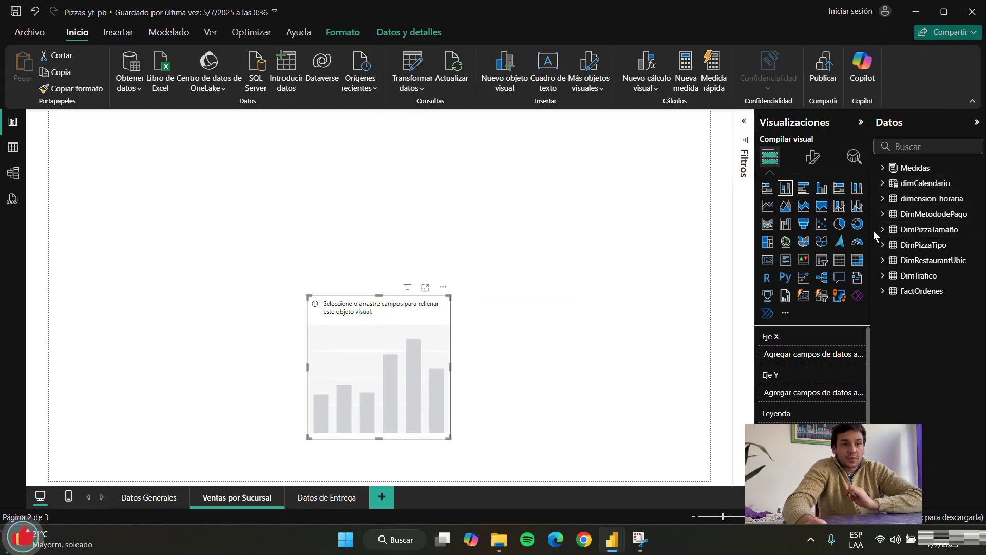
- Plot Total Pedidos Realizados by Pizza Type in the column chart, and widen the chart to fit all pizza types
{"action": "left_click", "coordinate": [884, 247]}
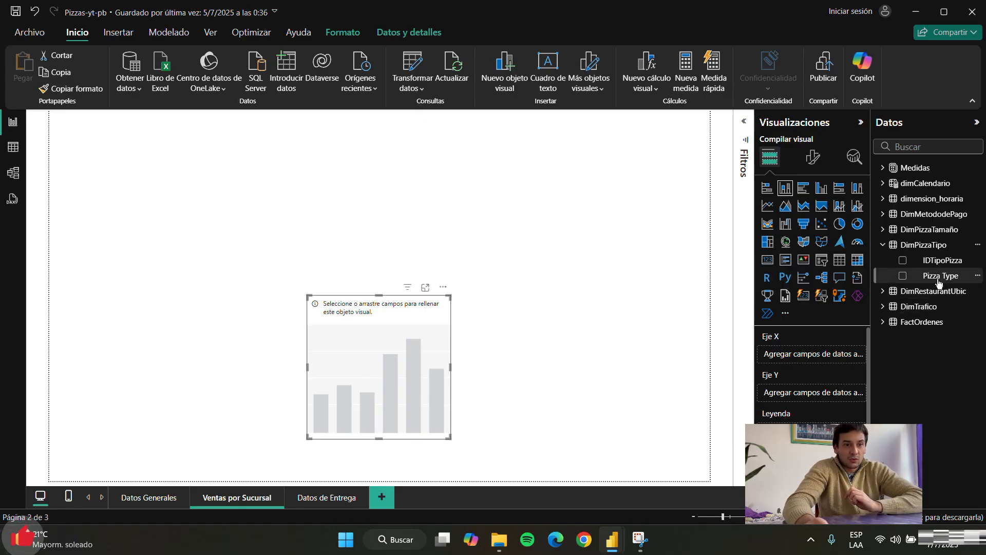
{"action": "left_click_drag", "start_coordinate": [919, 277], "coordinate": [806, 360]}
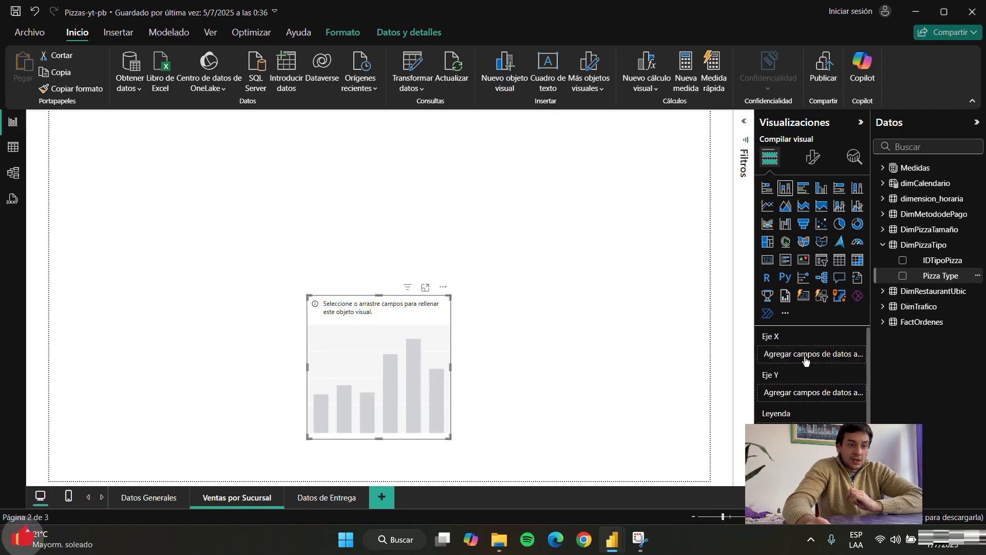
{"action": "left_click", "coordinate": [883, 244]}
{"action": "left_click", "coordinate": [883, 168]}
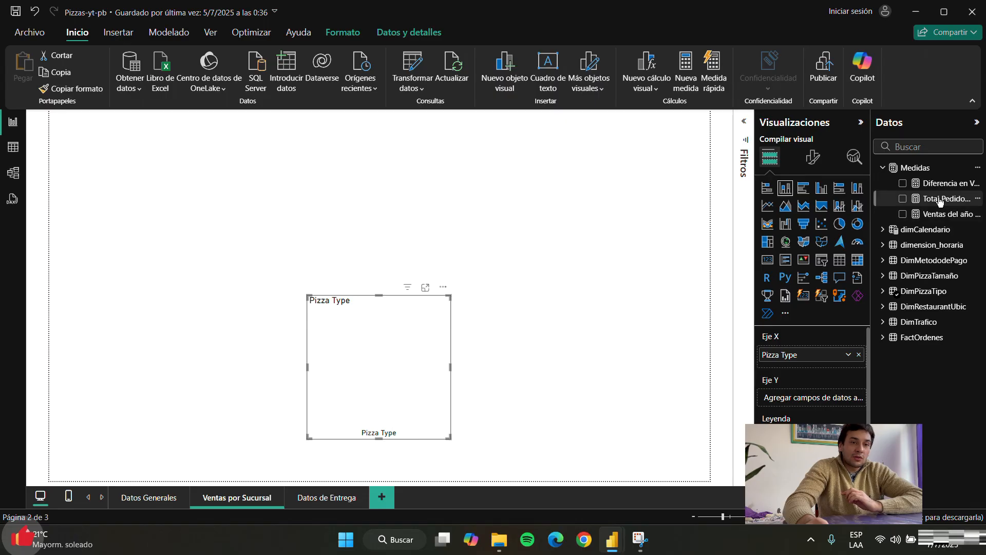
{"action": "left_click_drag", "start_coordinate": [940, 201], "coordinate": [817, 394]}
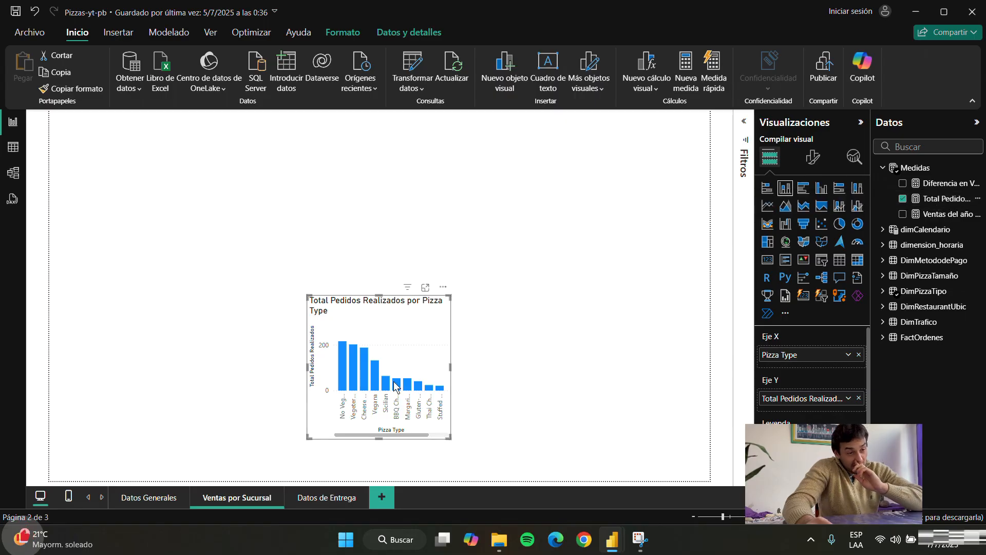
{"action": "left_click_drag", "start_coordinate": [450, 368], "coordinate": [507, 358]}
{"action": "left_click", "coordinate": [517, 228]}
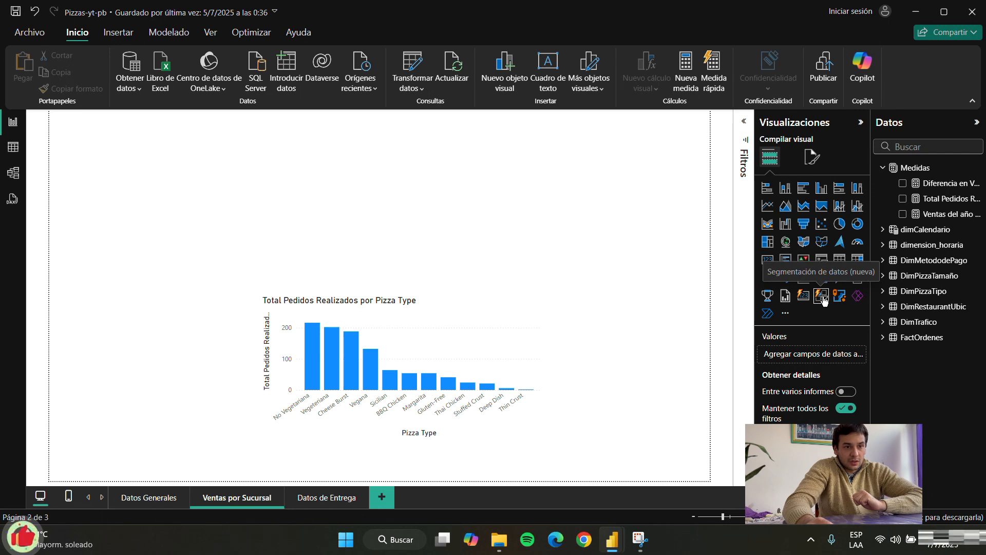
- Add a new-style slicer above the column chart and use Restaurant Name from DimRestaurantUbic as its field
{"action": "left_click", "coordinate": [822, 296]}
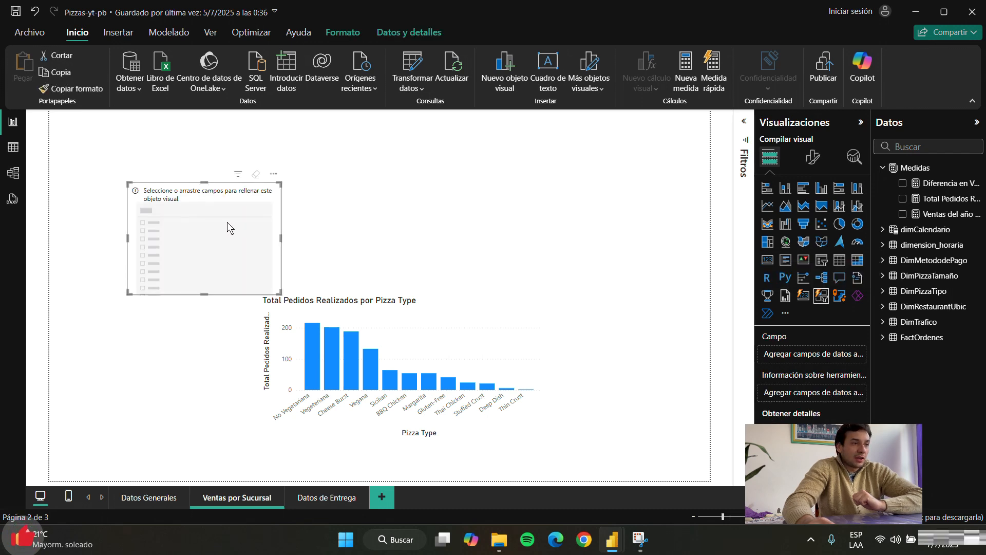
{"action": "left_click_drag", "start_coordinate": [228, 222], "coordinate": [444, 173]}
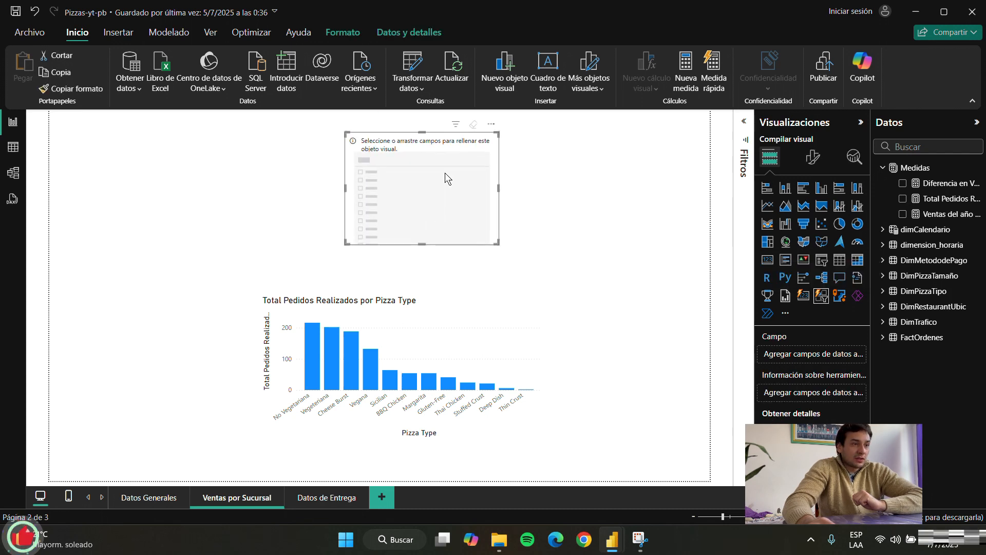
{"action": "left_click", "coordinate": [883, 168]}
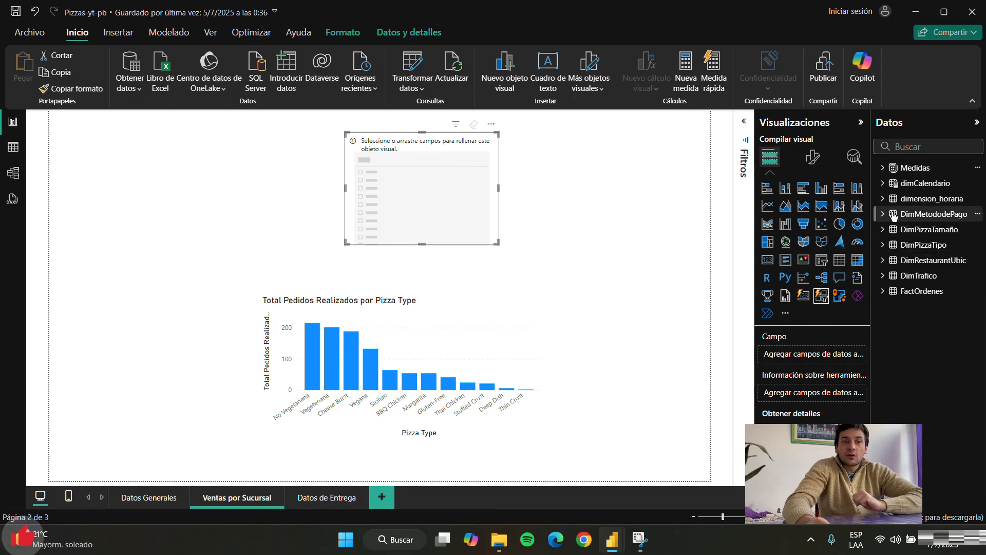
{"action": "left_click", "coordinate": [883, 260]}
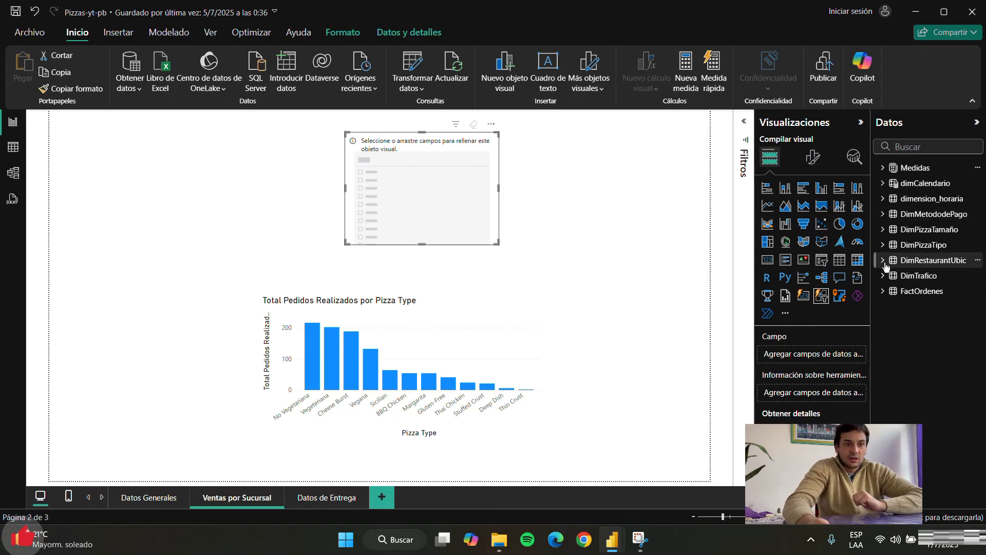
{"action": "left_click_drag", "start_coordinate": [943, 307], "coordinate": [822, 354]}
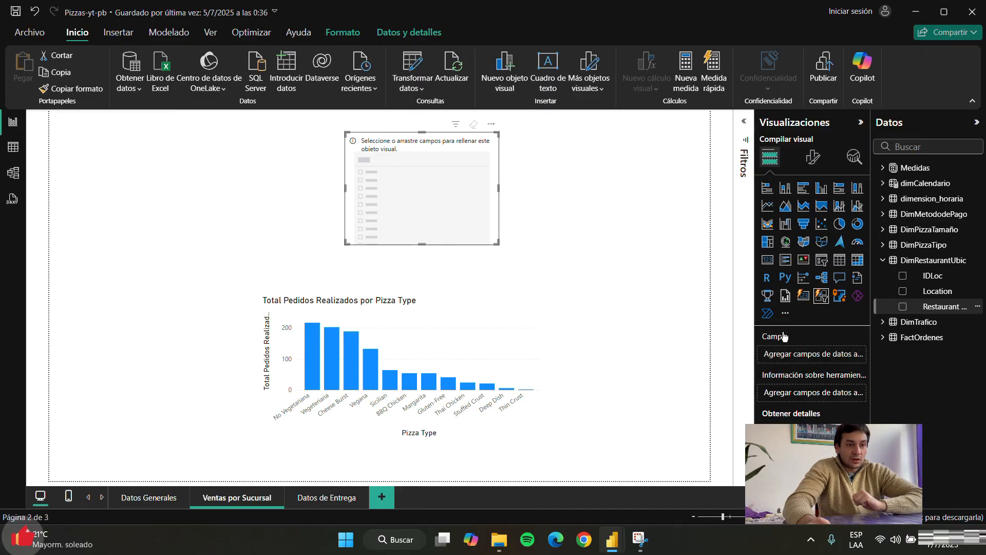
- Widen the Restaurant Name slicer so the full names fit, and center it above the column chart
{"action": "left_click", "coordinate": [500, 189]}
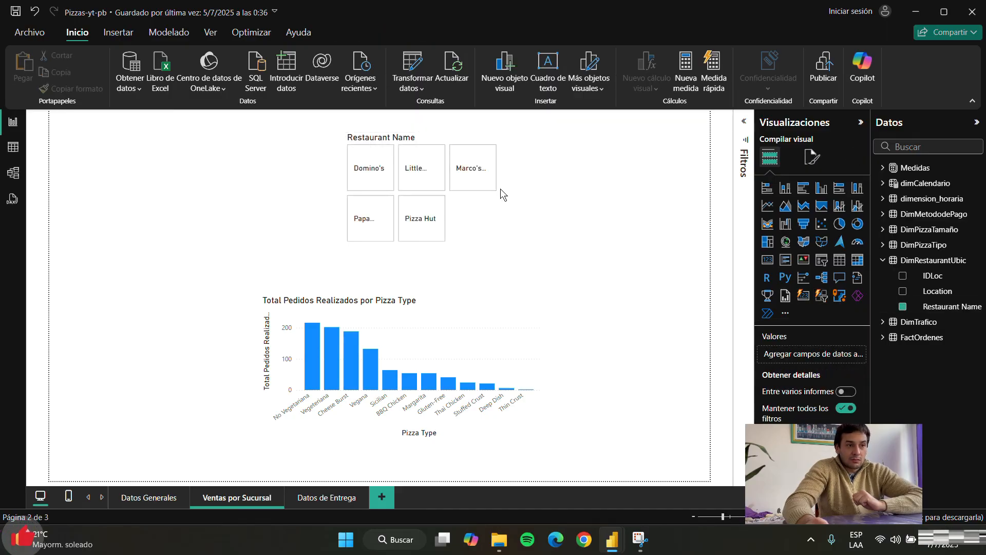
{"action": "left_click", "coordinate": [498, 191]}
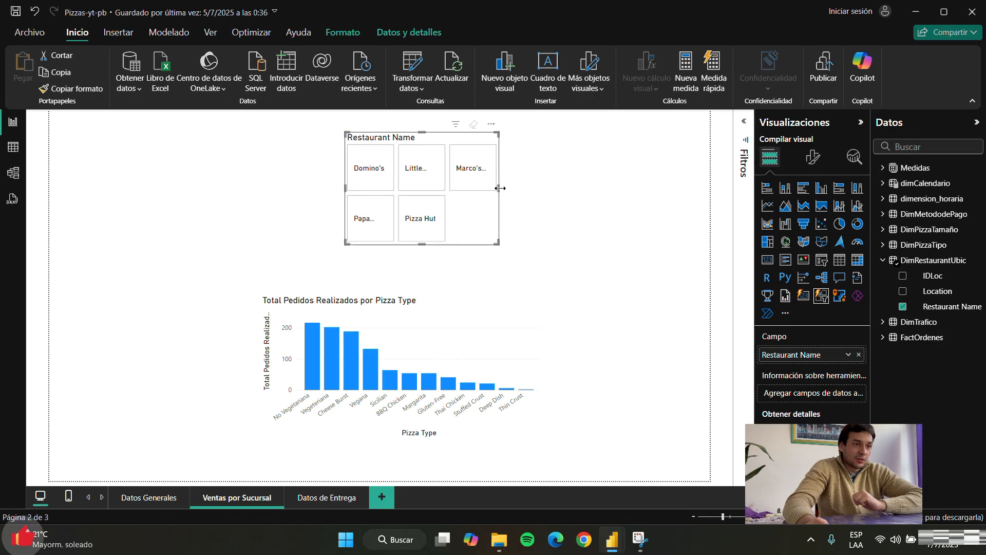
{"action": "left_click_drag", "start_coordinate": [501, 188], "coordinate": [591, 188]}
{"action": "left_click_drag", "start_coordinate": [537, 213], "coordinate": [466, 227]}
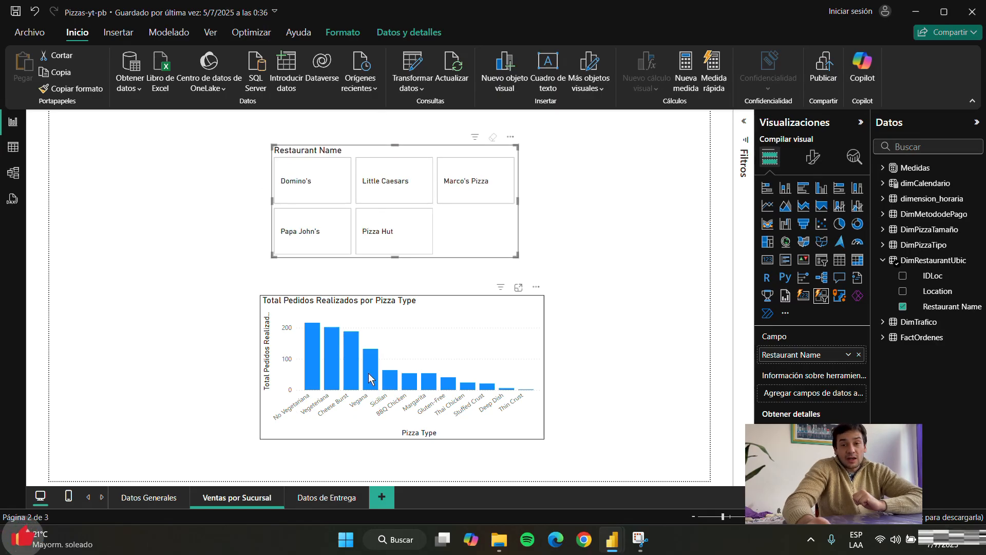
- Test the slicer by filtering the chart by Domino's, Marco's Pizza, Papa John's and Pizza Hut, and clear the selection
{"action": "mouse_move", "coordinate": [370, 380]}
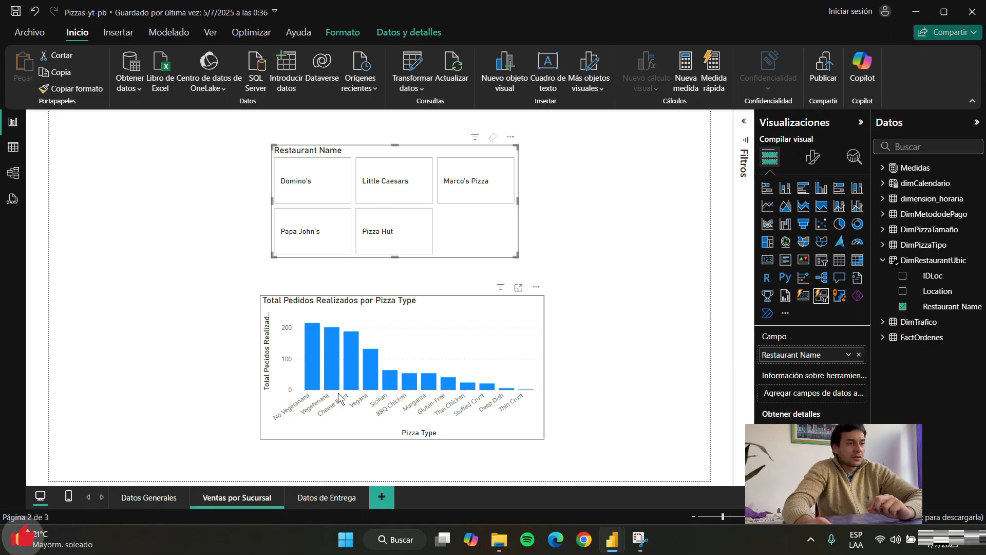
{"action": "left_click", "coordinate": [323, 184]}
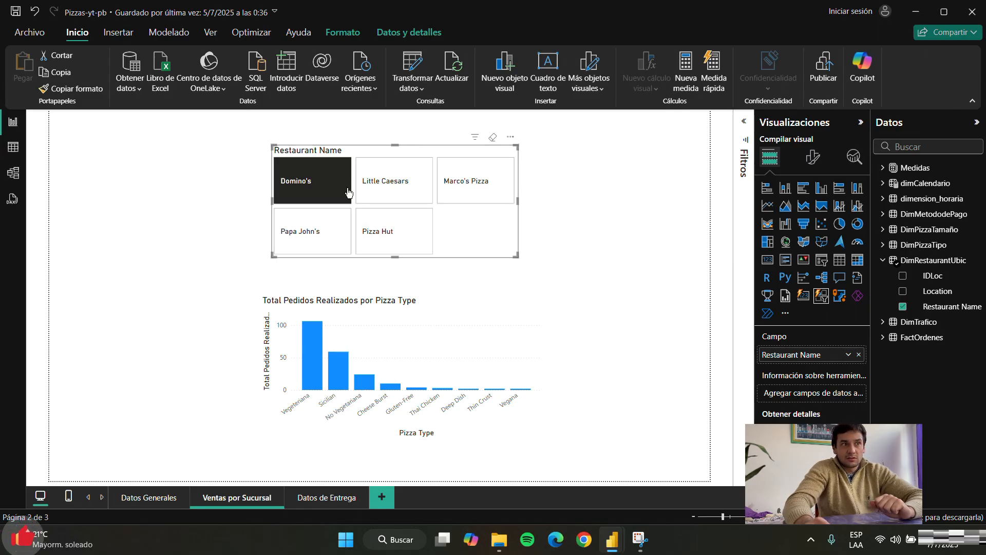
{"action": "left_click", "coordinate": [504, 172]}
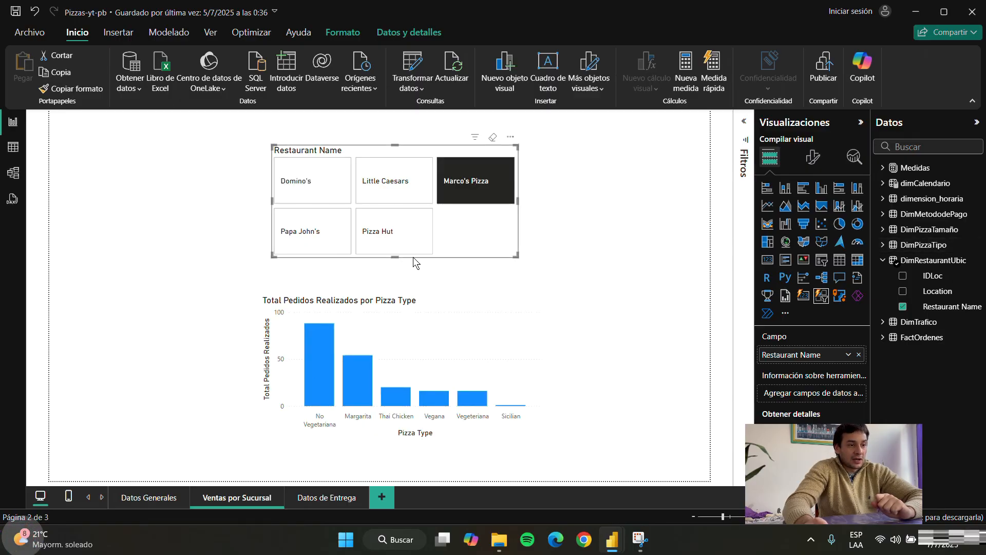
{"action": "left_click", "coordinate": [318, 230]}
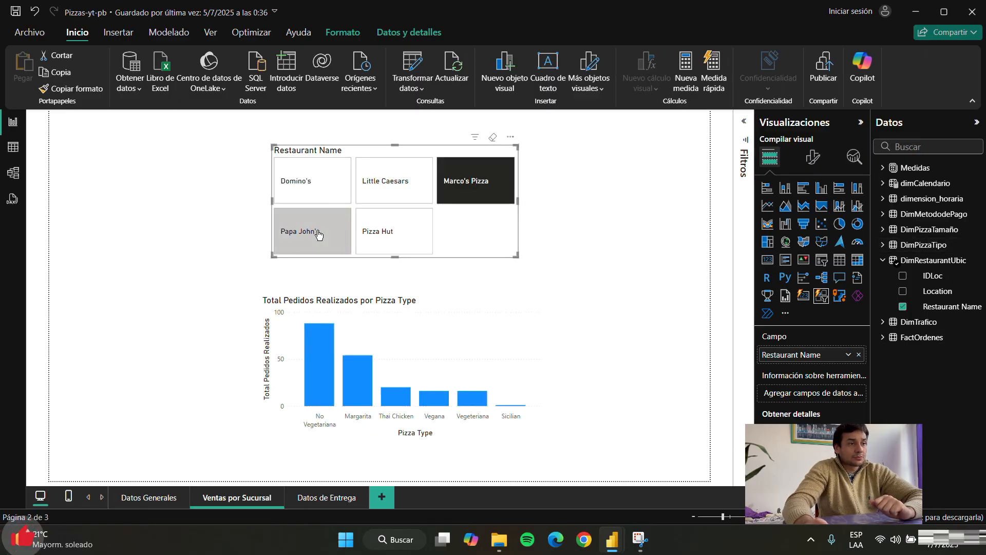
{"action": "left_click", "coordinate": [377, 238]}
{"action": "left_click", "coordinate": [387, 242]}
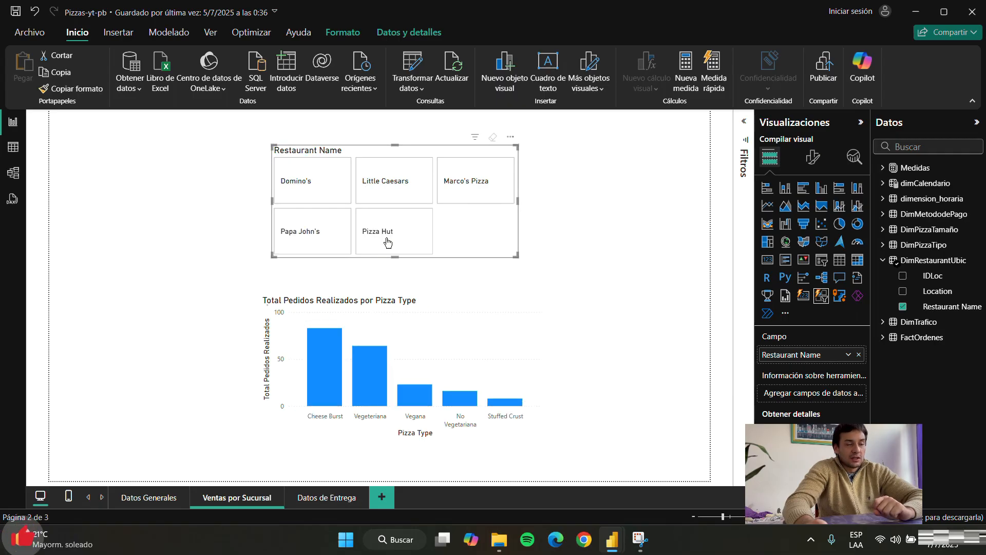
- Move the Restaurant Name slicer to the page's upper-left corner and shift the column chart slightly up and to the right
{"action": "left_click_drag", "start_coordinate": [489, 232], "coordinate": [296, 205]}
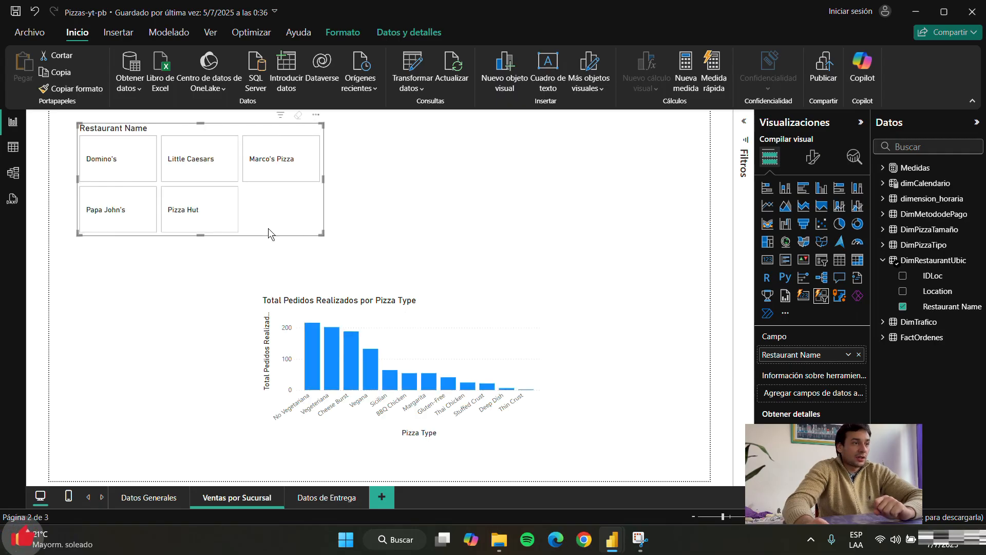
{"action": "mouse_move", "coordinate": [462, 303]}
{"action": "left_mouse_down"}
{"action": "mouse_move", "coordinate": [487, 303]}
{"action": "mouse_move", "coordinate": [480, 279]}
{"action": "mouse_move", "coordinate": [473, 294]}
{"action": "mouse_move", "coordinate": [460, 288]}
{"action": "mouse_move", "coordinate": [470, 286]}
{"action": "left_mouse_up"}
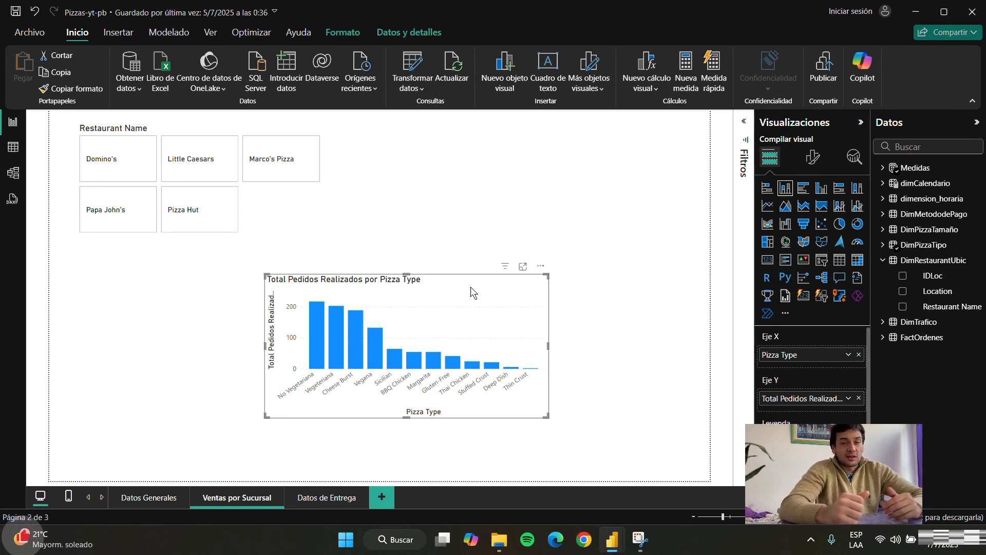
{"action": "left_click_drag", "start_coordinate": [465, 295], "coordinate": [480, 296]}
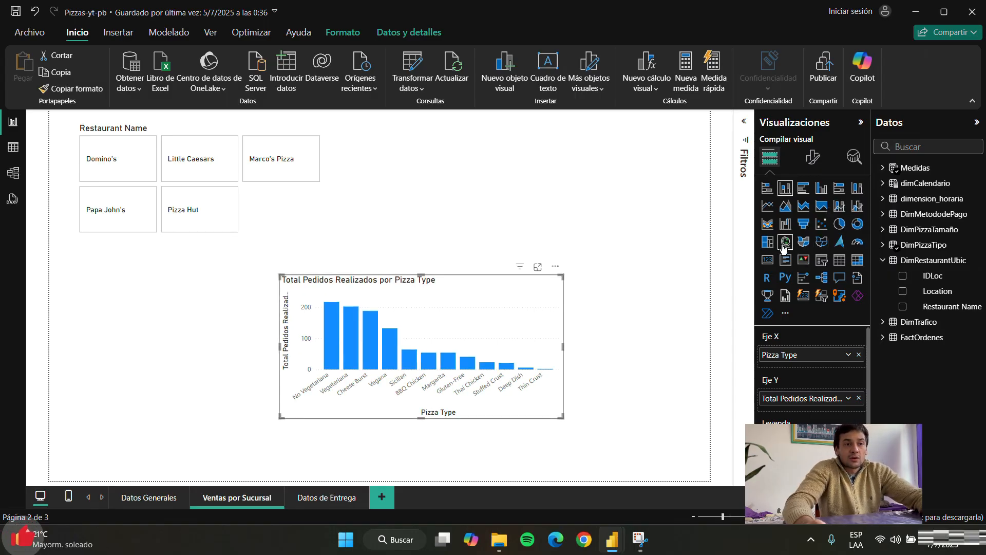
- Collapse the DimRestaurantUbic fields, switch to the table view and open the Power Query editor to transform the data
{"action": "left_click", "coordinate": [883, 260]}
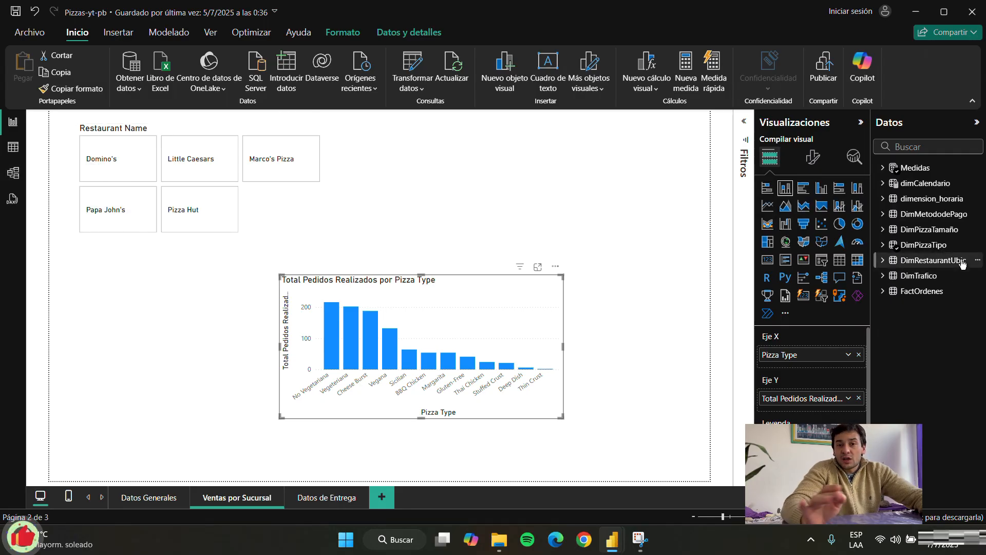
{"action": "left_click", "coordinate": [13, 148]}
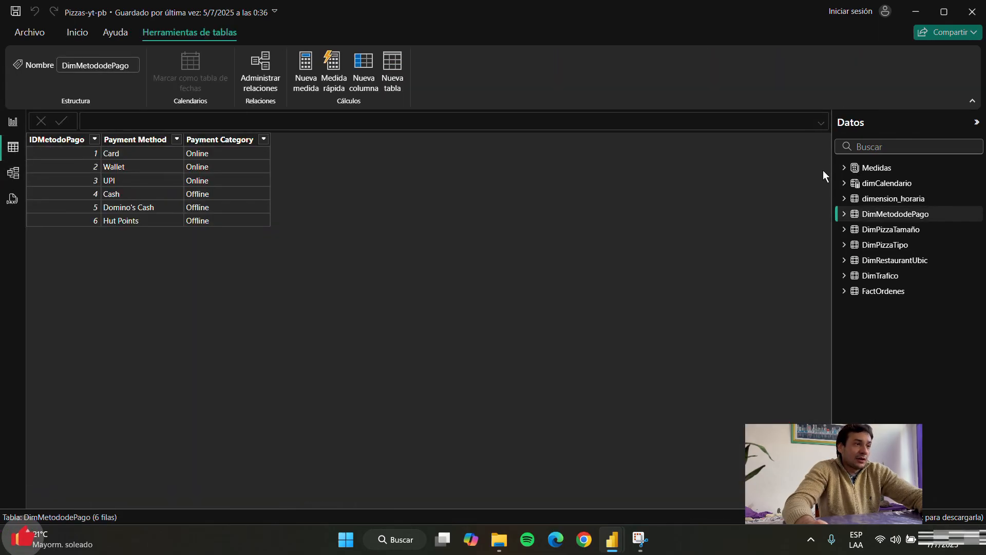
{"action": "left_click", "coordinate": [66, 29]}
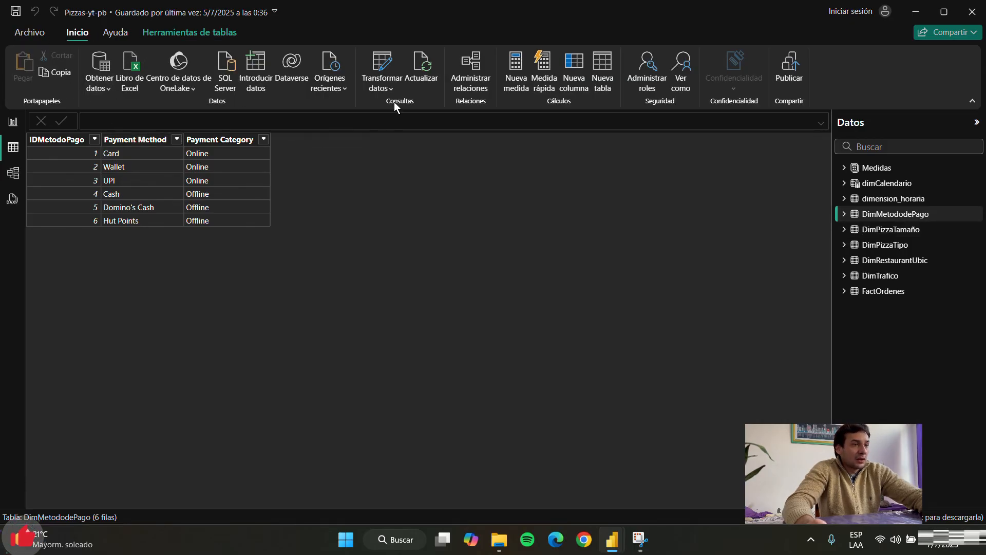
{"action": "left_click", "coordinate": [396, 64]}
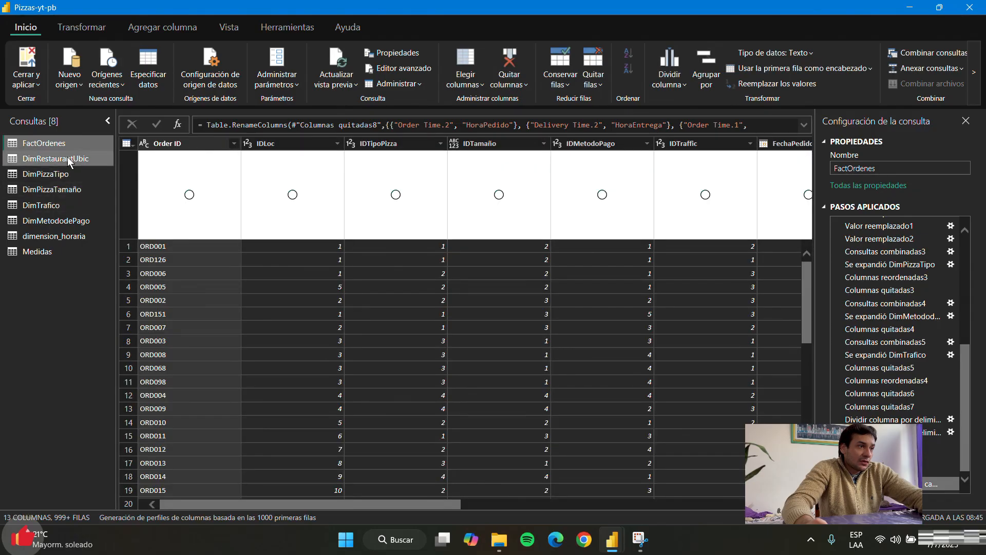
- Examine the city and state values in DimRestaurantUbic's Location column and compare the table's IDLoc key with the one in FactOrdenes
{"action": "left_click", "coordinate": [70, 161]}
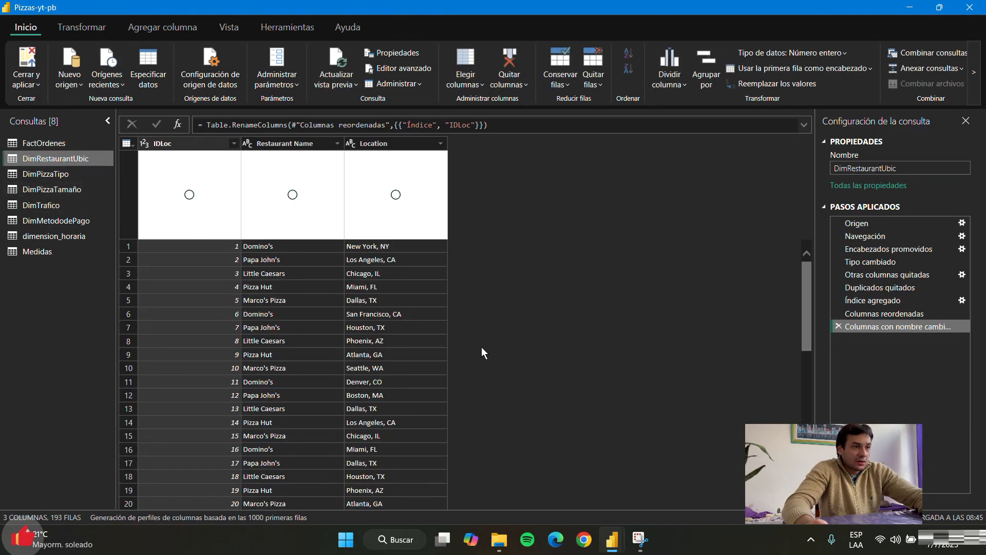
{"action": "left_click", "coordinate": [366, 248]}
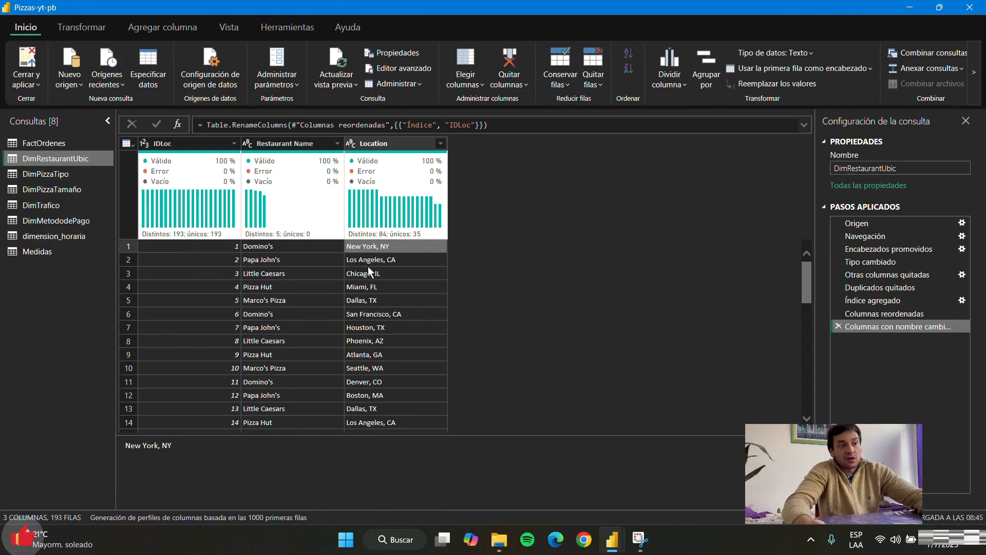
{"action": "key", "text": "Down"}
{"action": "left_click", "coordinate": [374, 276]}
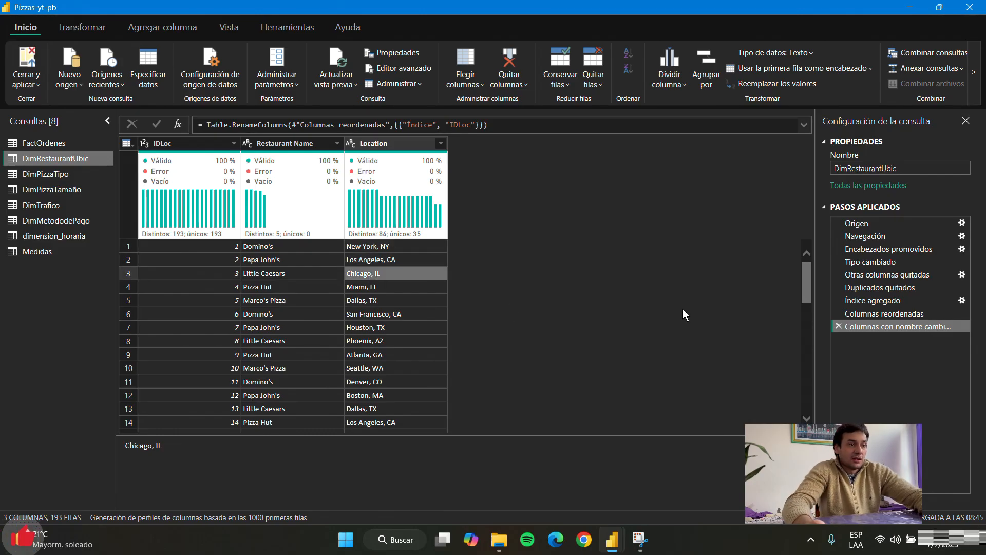
{"action": "left_click", "coordinate": [399, 286]}
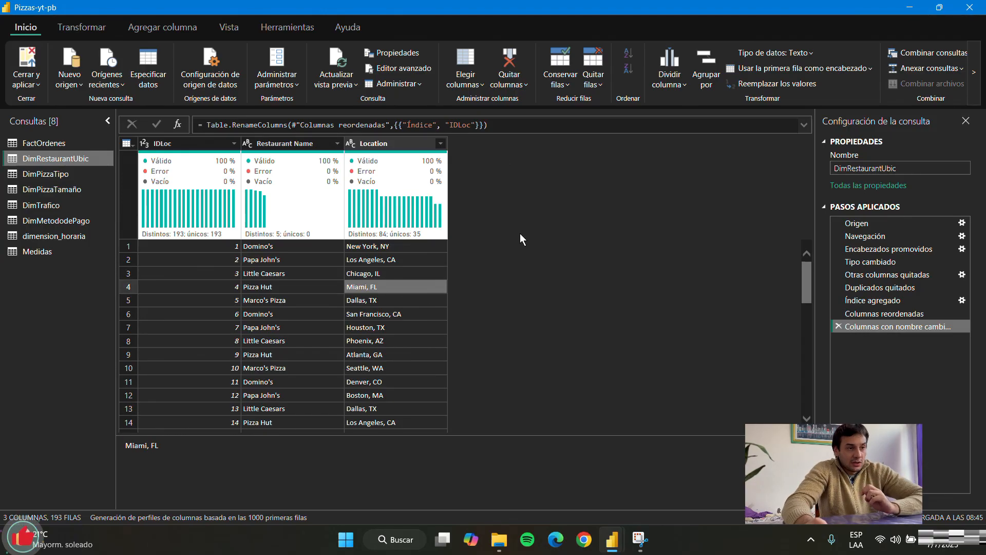
{"action": "left_click", "coordinate": [483, 270]}
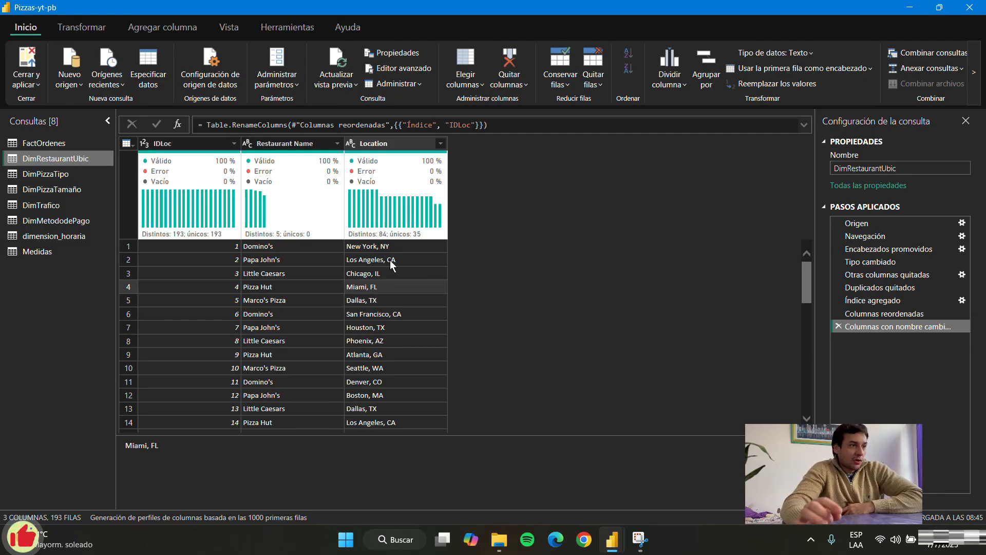
{"action": "left_click", "coordinate": [41, 144]}
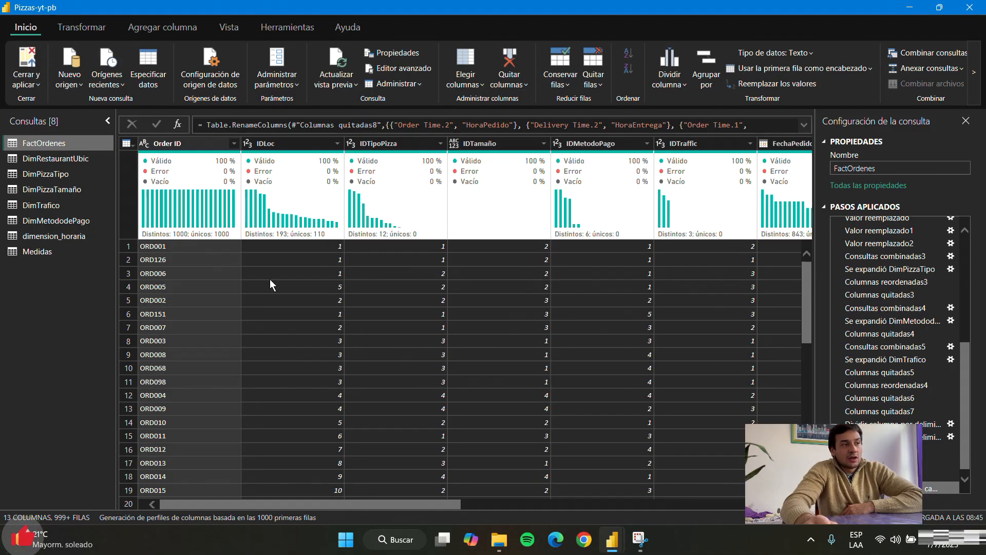
{"action": "left_click", "coordinate": [54, 158]}
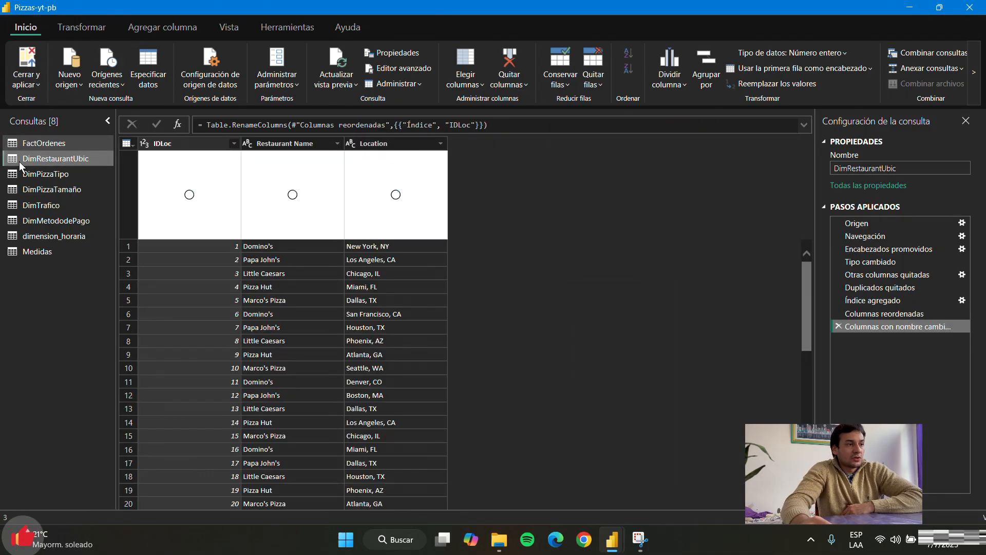
{"action": "left_click", "coordinate": [57, 143]}
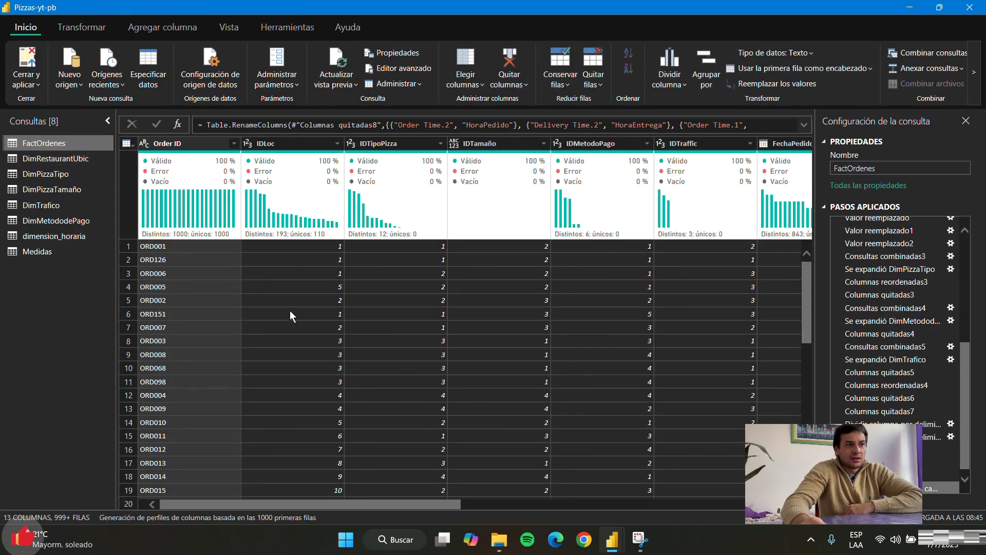
- Duplicate the Location column in DimRestaurantUbic and split the copy at each occurrence of the comma delimiter
{"action": "left_click", "coordinate": [60, 161]}
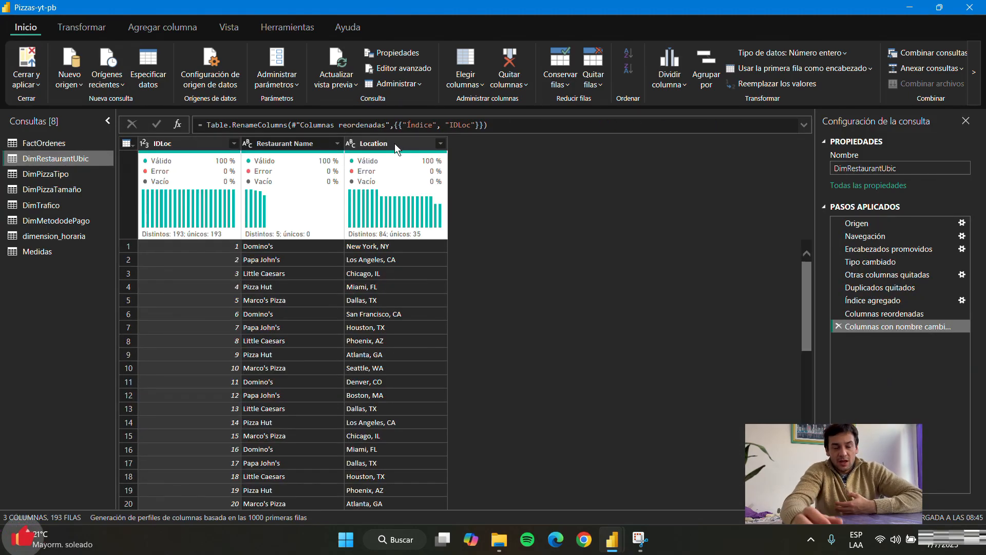
{"action": "right_click", "coordinate": [395, 147]}
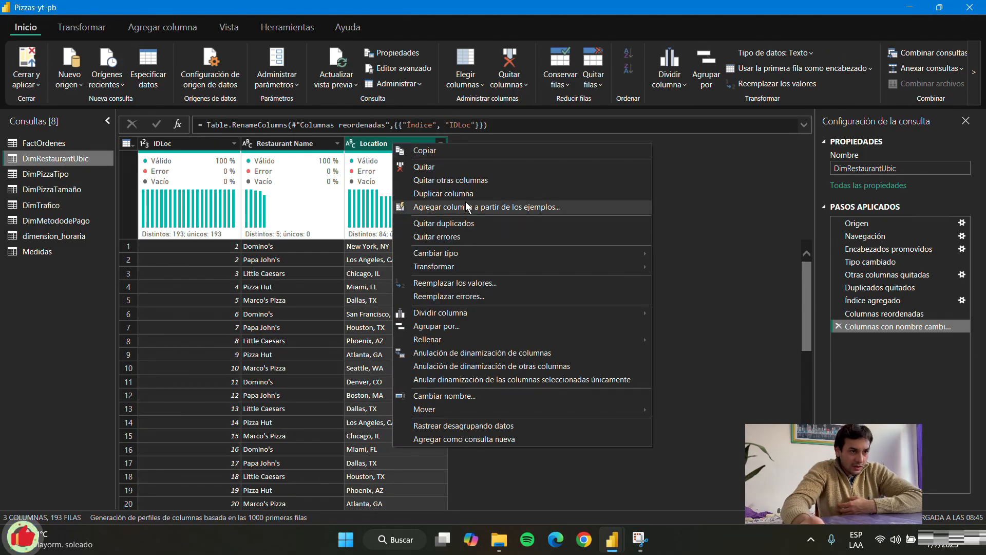
{"action": "left_click", "coordinate": [461, 193]}
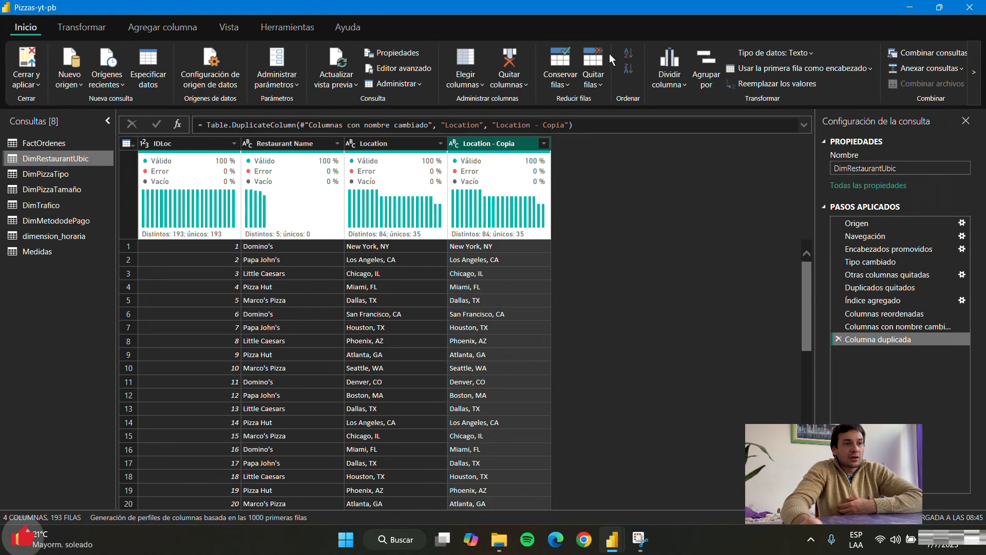
{"action": "left_click", "coordinate": [669, 87]}
{"action": "left_click", "coordinate": [701, 106]}
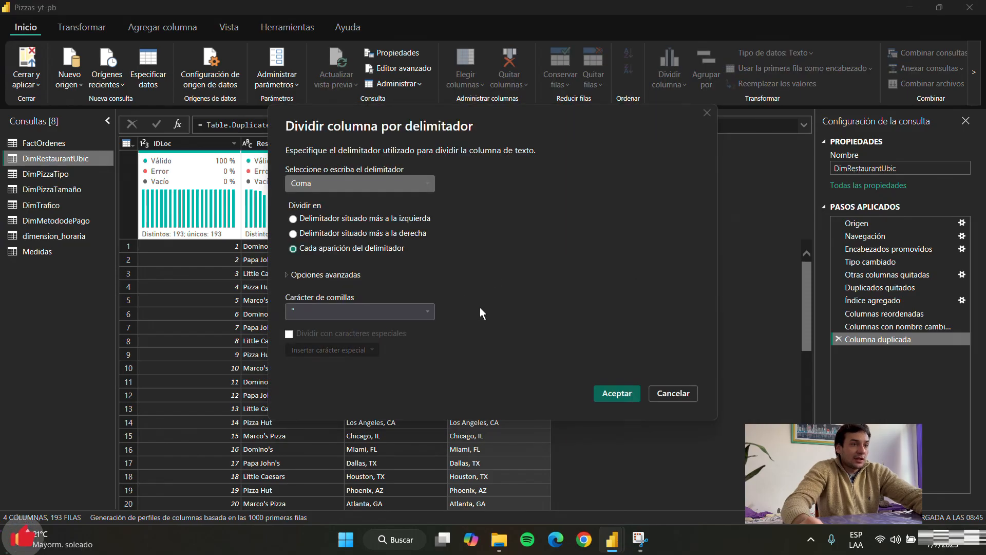
{"action": "left_click", "coordinate": [619, 395]}
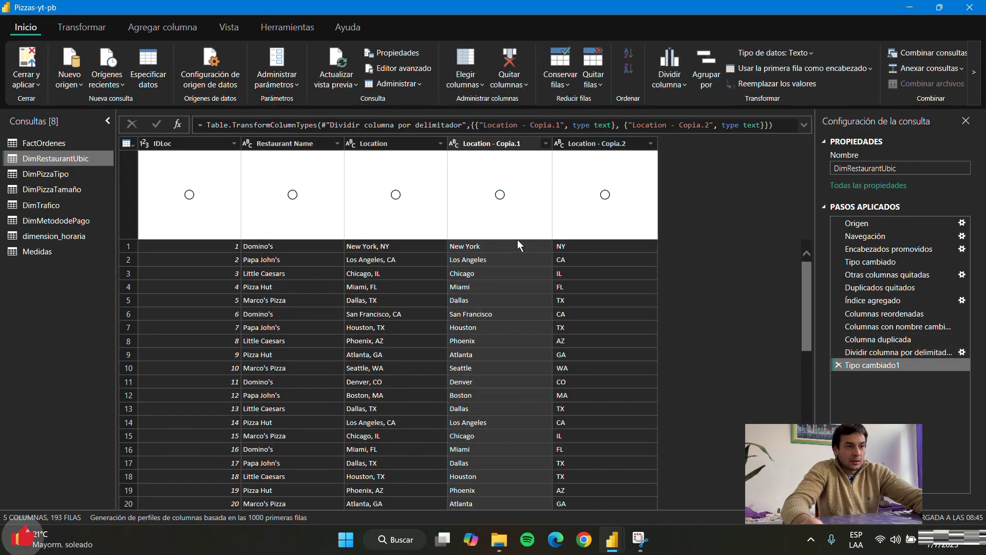
- Rename the two columns split from the Location copy as Ciudad and Estado
{"action": "double_click", "coordinate": [481, 144]}
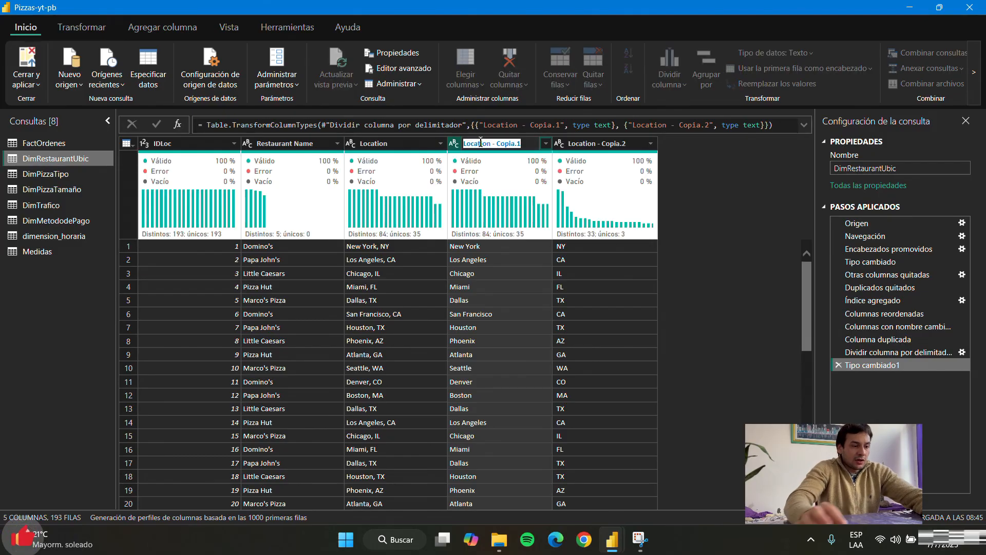
{"action": "type", "text": "Ciudad"}
{"action": "key", "text": "Return"}
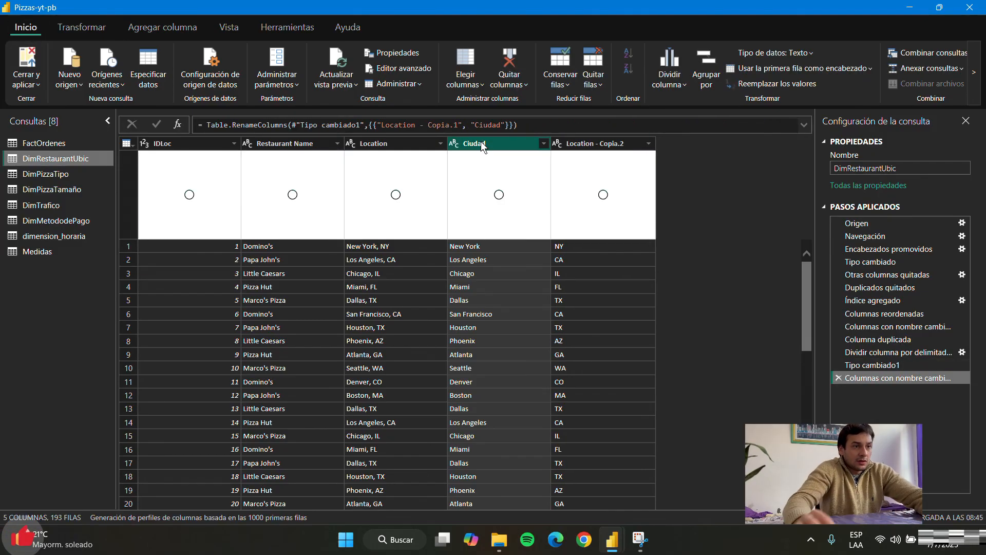
{"action": "left_click", "coordinate": [594, 144]}
{"action": "double_click", "coordinate": [594, 143]}
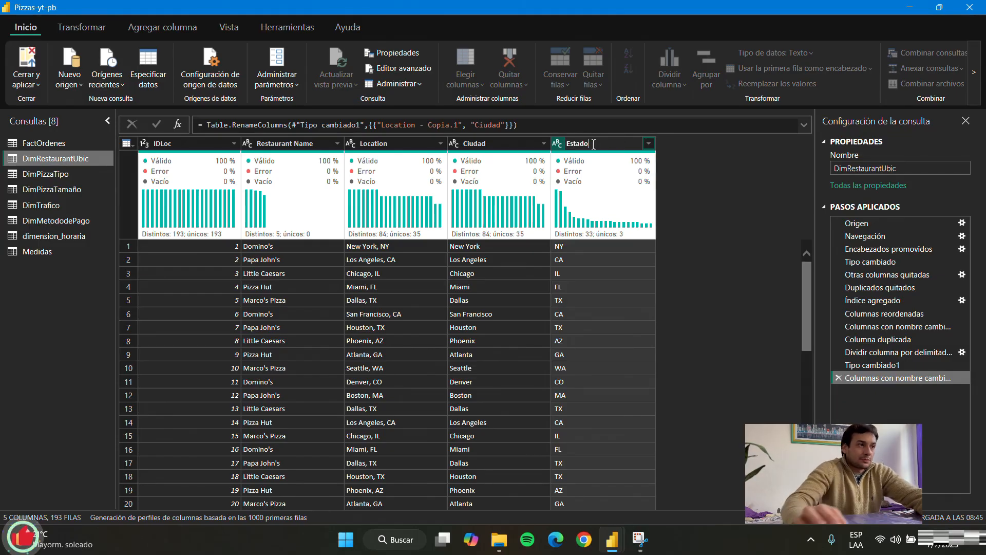
{"action": "key", "text": "Return"}
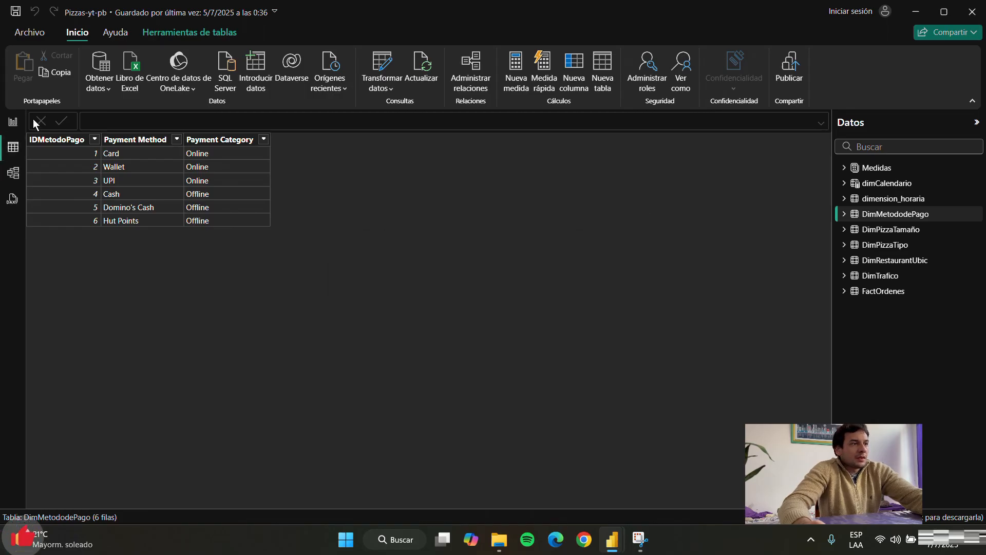
- In the report view, add a map visual below the Restaurant Name slicer and shift the column chart right to make room
{"action": "left_click", "coordinate": [13, 122]}
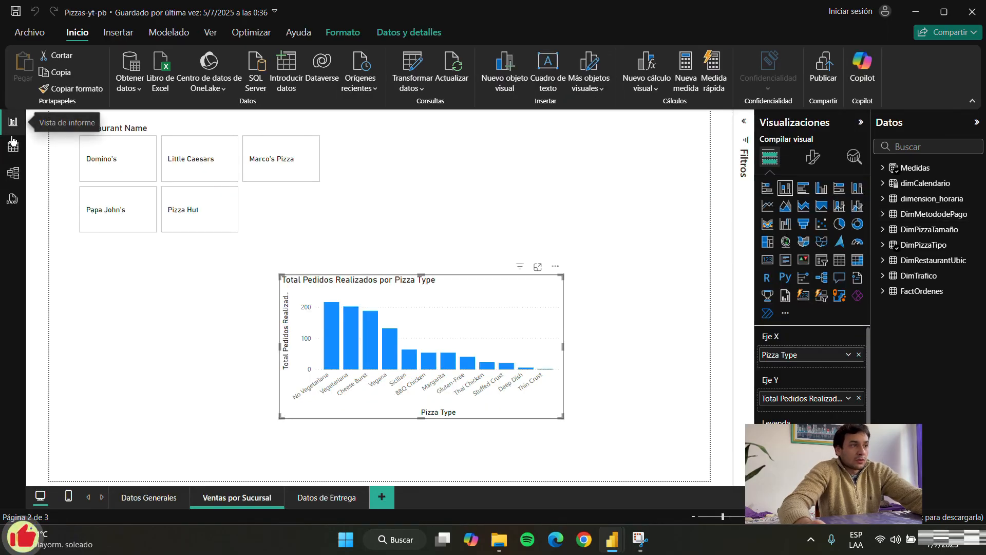
{"action": "left_click", "coordinate": [171, 362]}
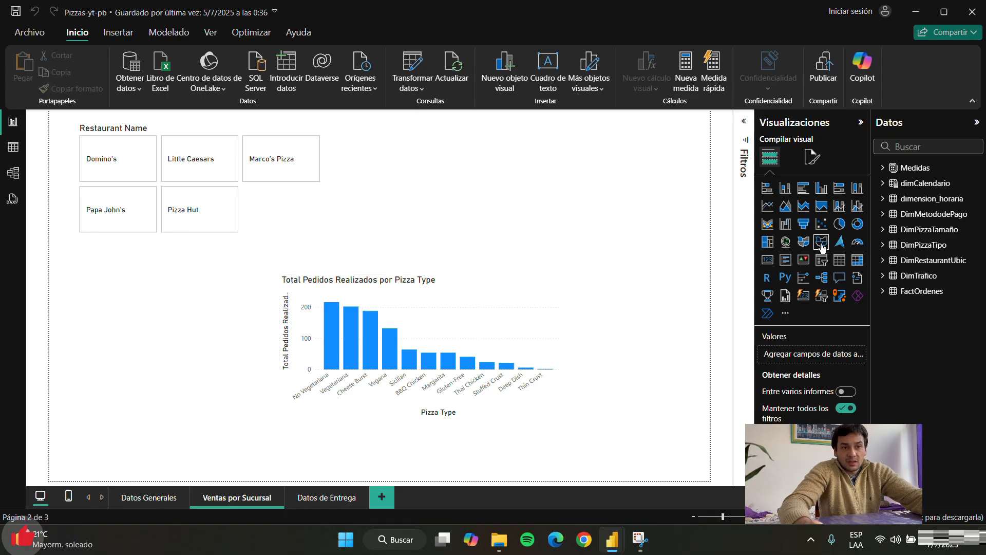
{"action": "left_click", "coordinate": [785, 242]}
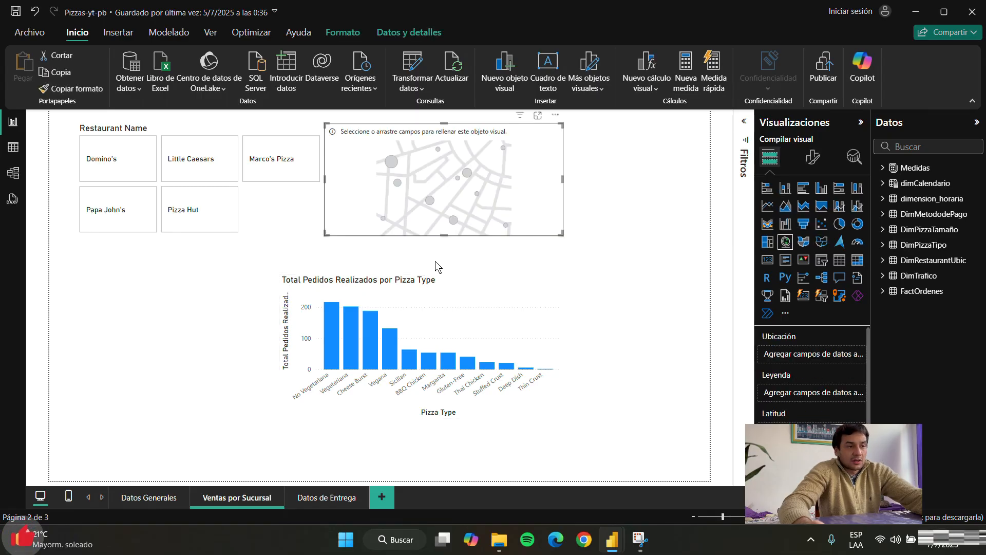
{"action": "left_click_drag", "start_coordinate": [485, 181], "coordinate": [227, 359]}
{"action": "left_click", "coordinate": [558, 340]}
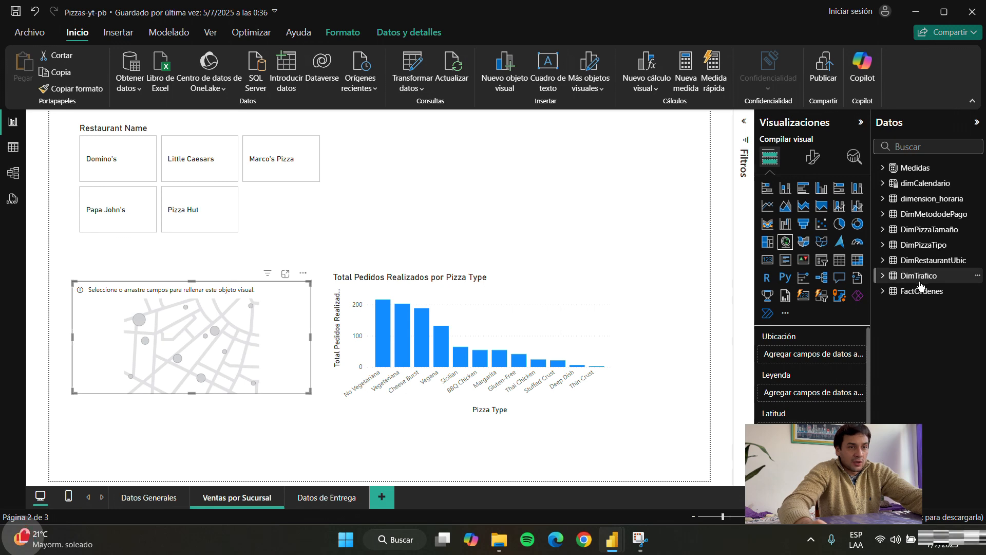
- Set Estado from DimRestaurantUbic as the map's location and add the Total Pedidos Realizados measure to size its bubbles
{"action": "left_click", "coordinate": [883, 260]}
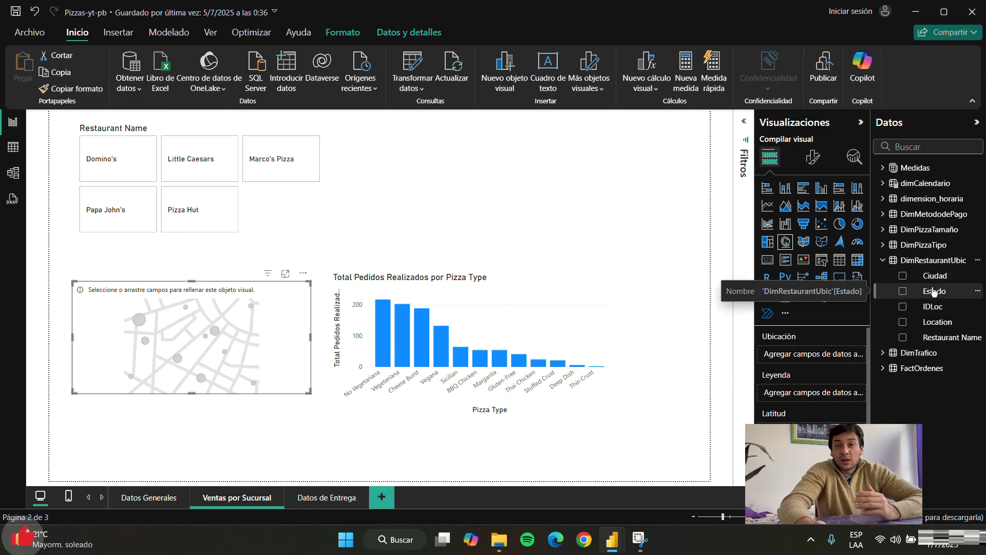
{"action": "mouse_move", "coordinate": [933, 291]}
{"action": "left_mouse_down"}
{"action": "mouse_move", "coordinate": [945, 279]}
{"action": "mouse_move", "coordinate": [938, 287]}
{"action": "left_mouse_up"}
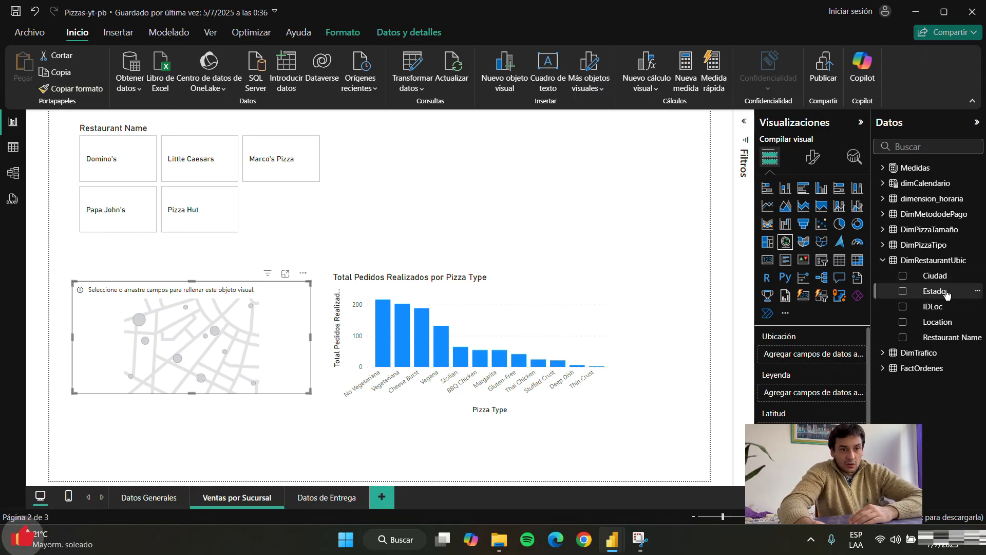
{"action": "left_click_drag", "start_coordinate": [943, 296], "coordinate": [816, 355]}
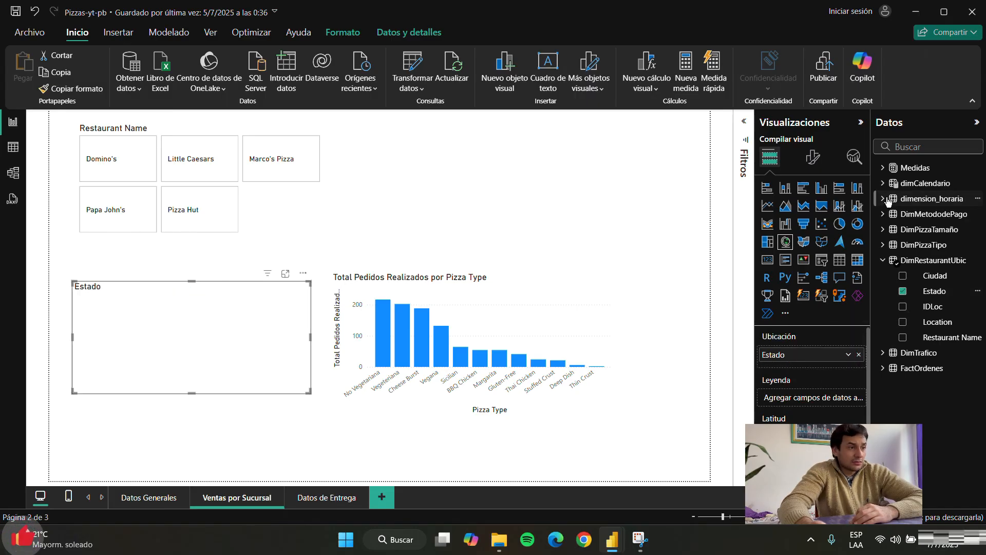
{"action": "left_click", "coordinate": [877, 169]}
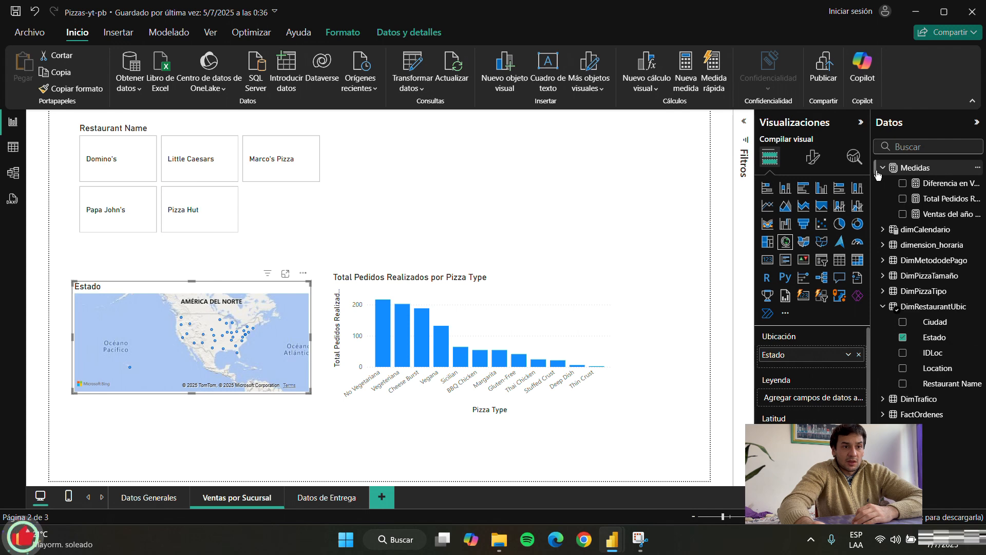
{"action": "left_click_drag", "start_coordinate": [929, 199], "coordinate": [812, 400]}
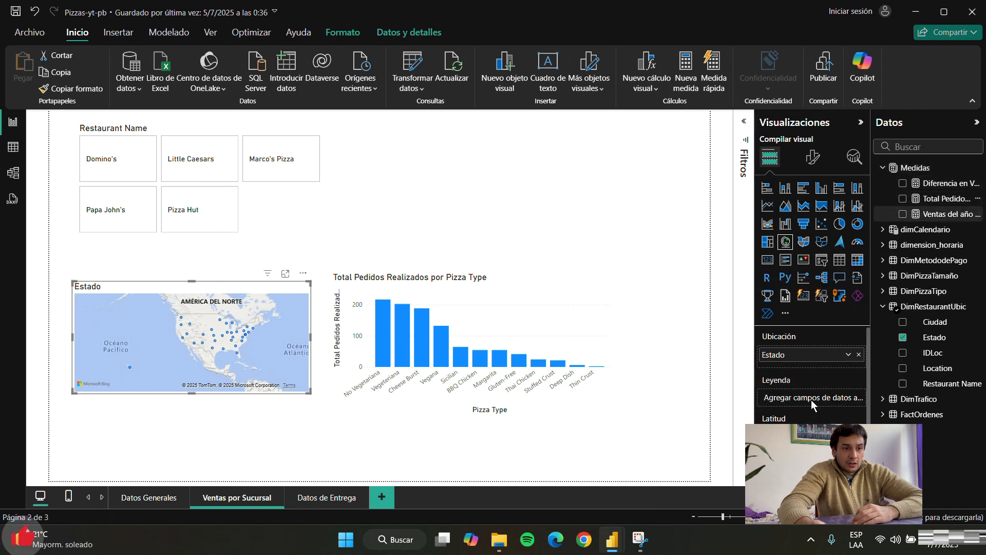
{"action": "left_click", "coordinate": [903, 198]}
{"action": "scroll", "coordinate": [801, 398], "scroll_direction": "down", "scroll_amount": 3}
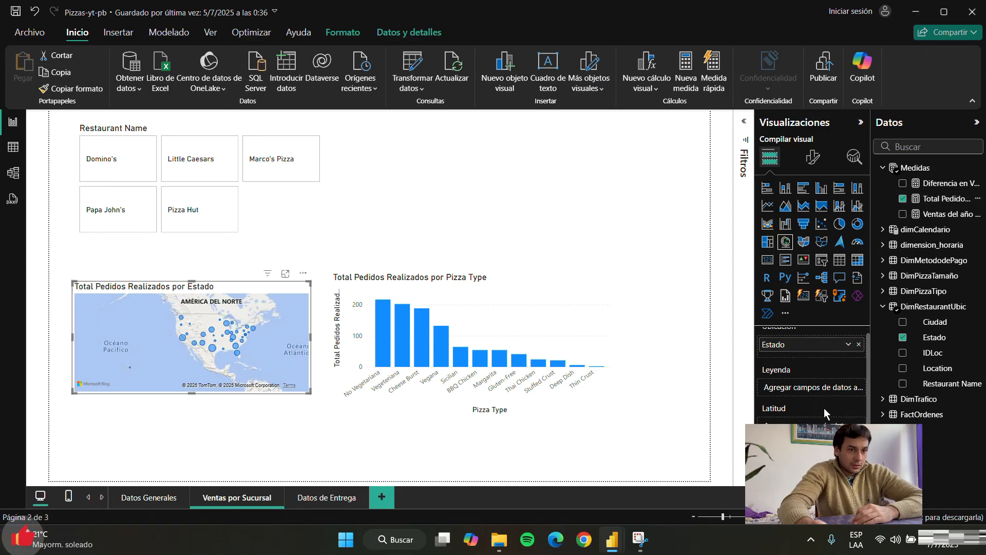
{"action": "scroll", "coordinate": [804, 409], "scroll_direction": "up", "scroll_amount": 3}
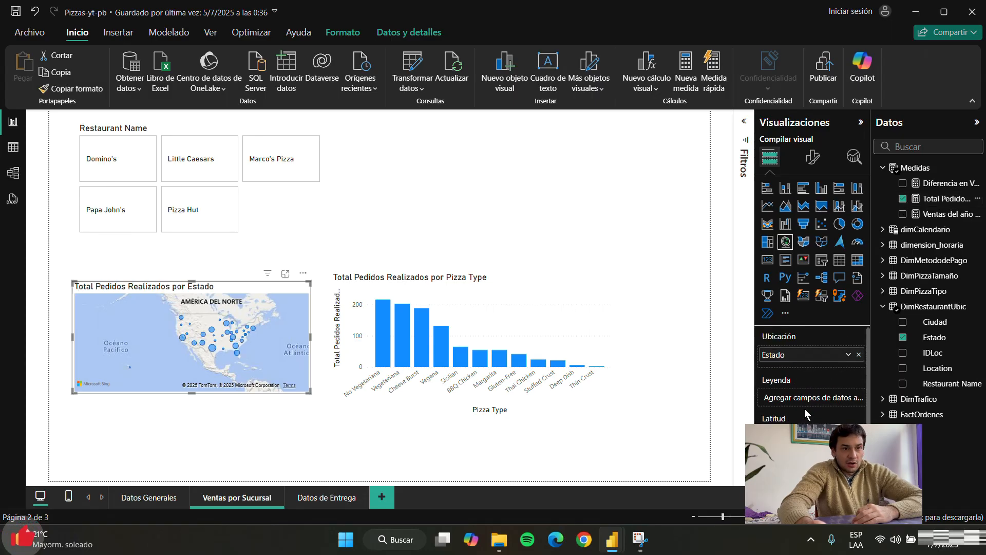
{"action": "scroll", "coordinate": [804, 409], "scroll_direction": "down", "scroll_amount": 1}
- Examine how the order bubbles are distributed across the states on the map, including the isolated point in the Pacific
{"action": "scroll", "coordinate": [205, 350], "scroll_direction": "up", "scroll_amount": 3}
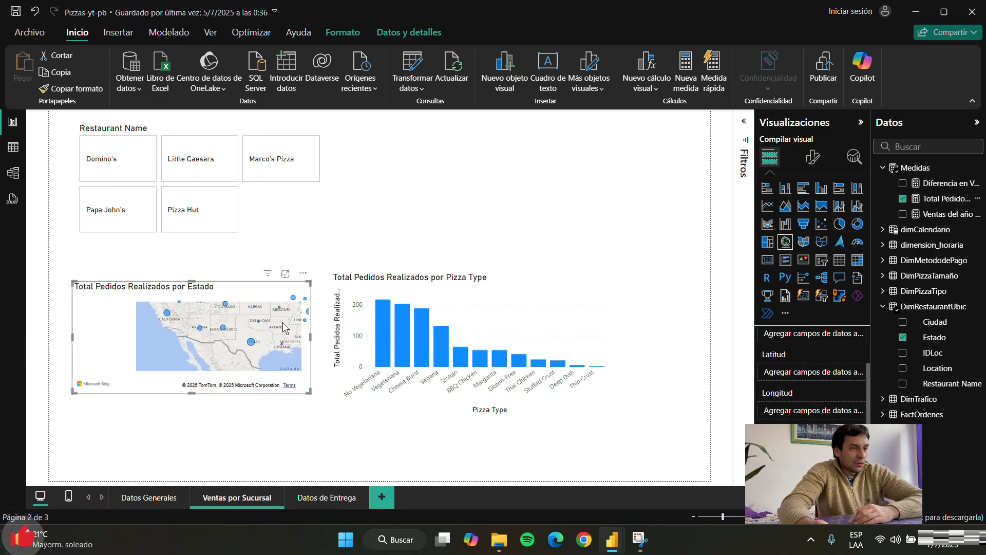
{"action": "scroll", "coordinate": [227, 349], "scroll_direction": "down", "scroll_amount": 3}
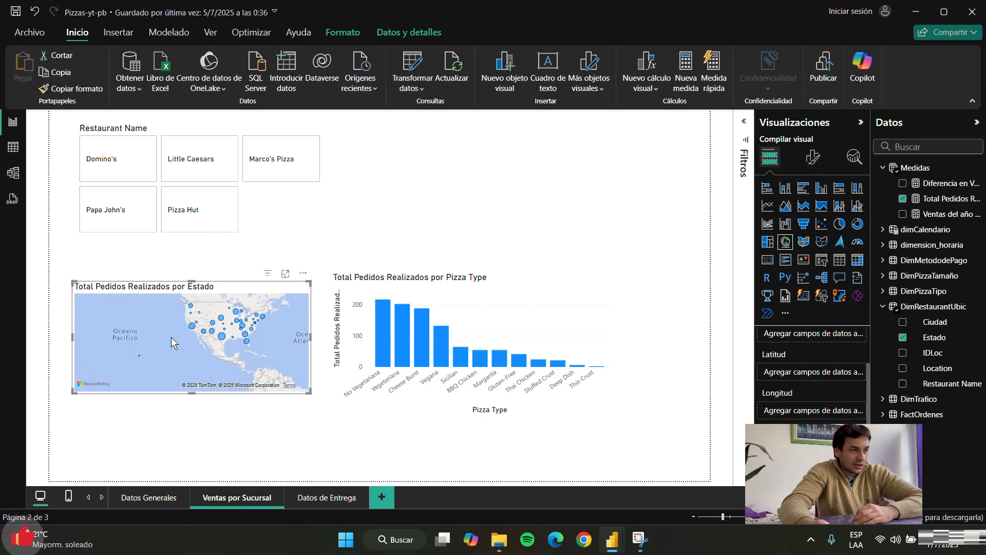
{"action": "scroll", "coordinate": [221, 331], "scroll_direction": "up", "scroll_amount": 3}
{"action": "scroll", "coordinate": [84, 342], "scroll_direction": "up", "scroll_amount": 3}
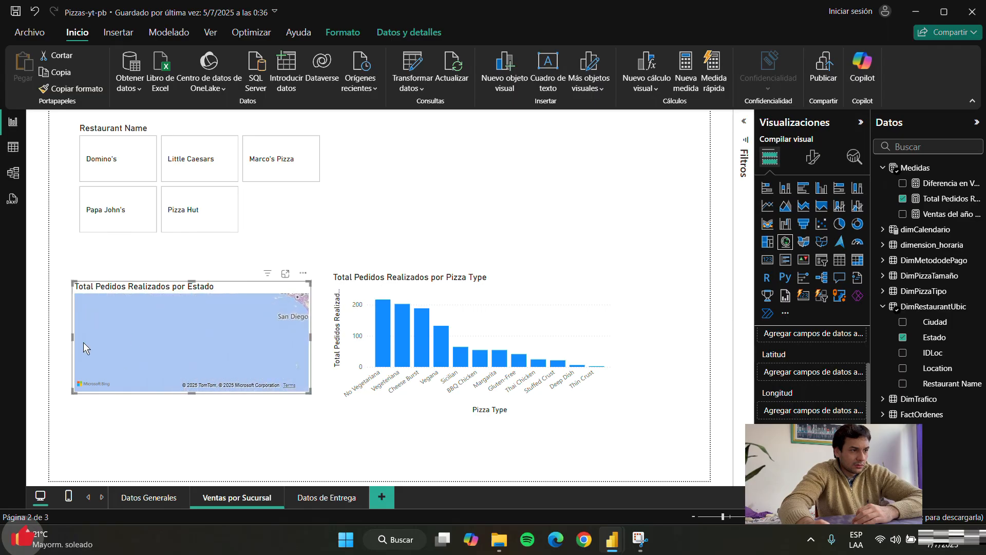
{"action": "scroll", "coordinate": [158, 343], "scroll_direction": "down", "scroll_amount": 2}
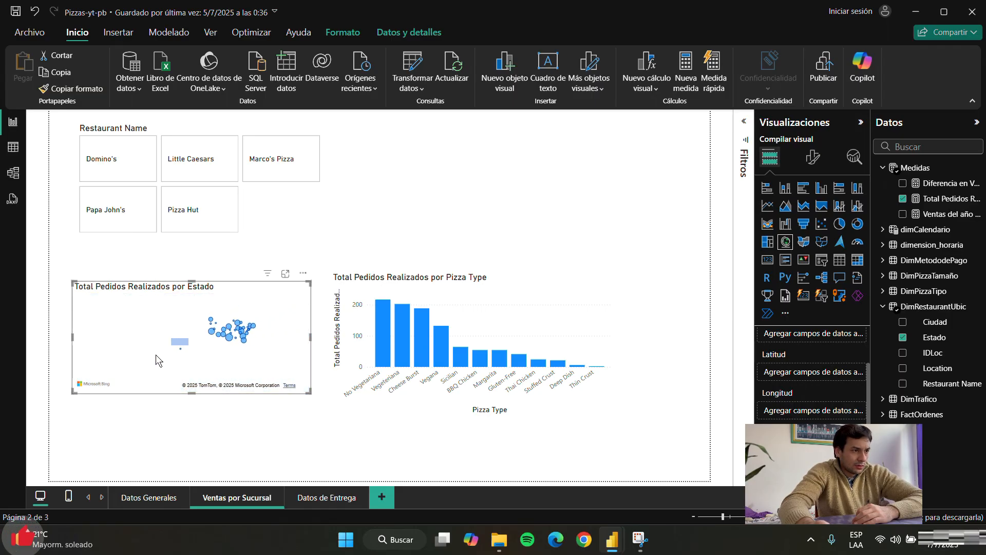
{"action": "scroll", "coordinate": [156, 355], "scroll_direction": "up", "scroll_amount": 2}
{"action": "scroll", "coordinate": [211, 333], "scroll_direction": "down", "scroll_amount": 4}
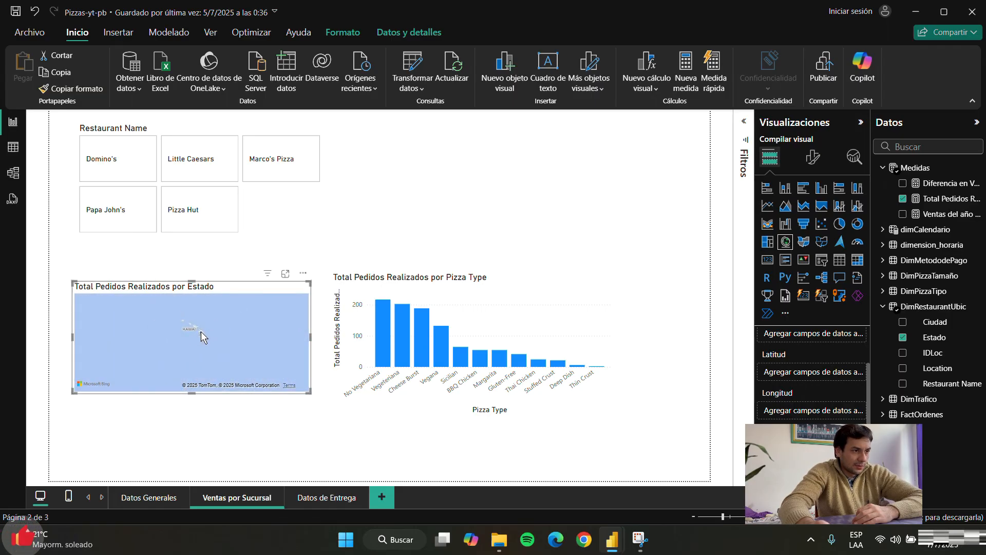
{"action": "scroll", "coordinate": [222, 325], "scroll_direction": "up", "scroll_amount": 3}
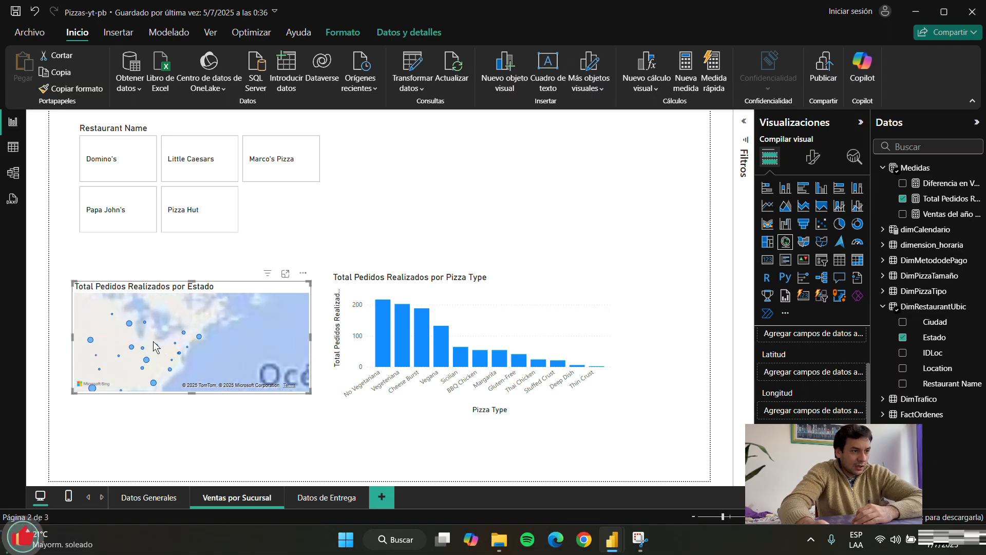
{"action": "scroll", "coordinate": [212, 344], "scroll_direction": "down", "scroll_amount": 2}
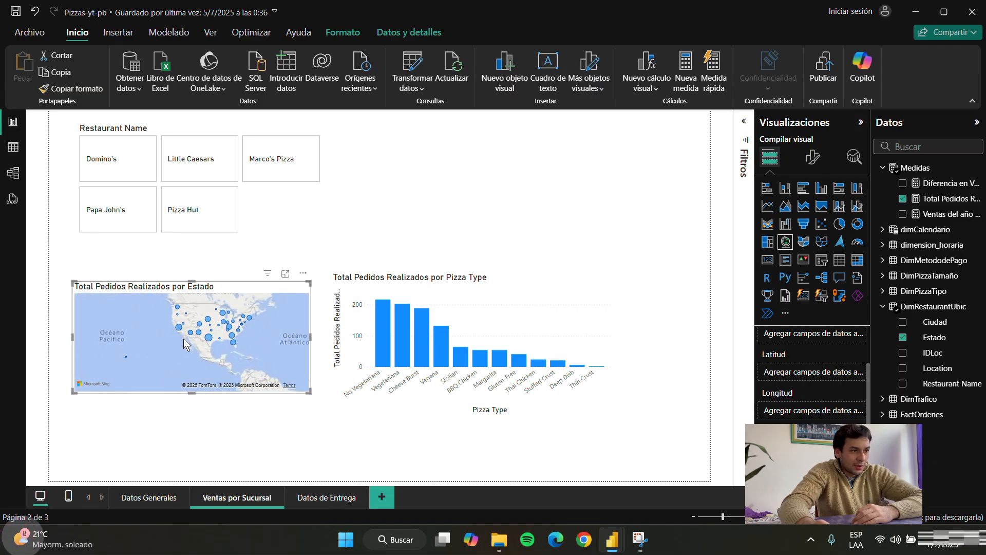
- Make the orders-by-state map taller and narrower and align it with the left edge of the Restaurant Name slicer
{"action": "mouse_move", "coordinate": [198, 368]}
{"action": "left_mouse_down"}
{"action": "mouse_move", "coordinate": [200, 387]}
{"action": "mouse_move", "coordinate": [212, 358]}
{"action": "left_mouse_up"}
{"action": "scroll", "coordinate": [227, 328], "scroll_direction": "up", "scroll_amount": 2}
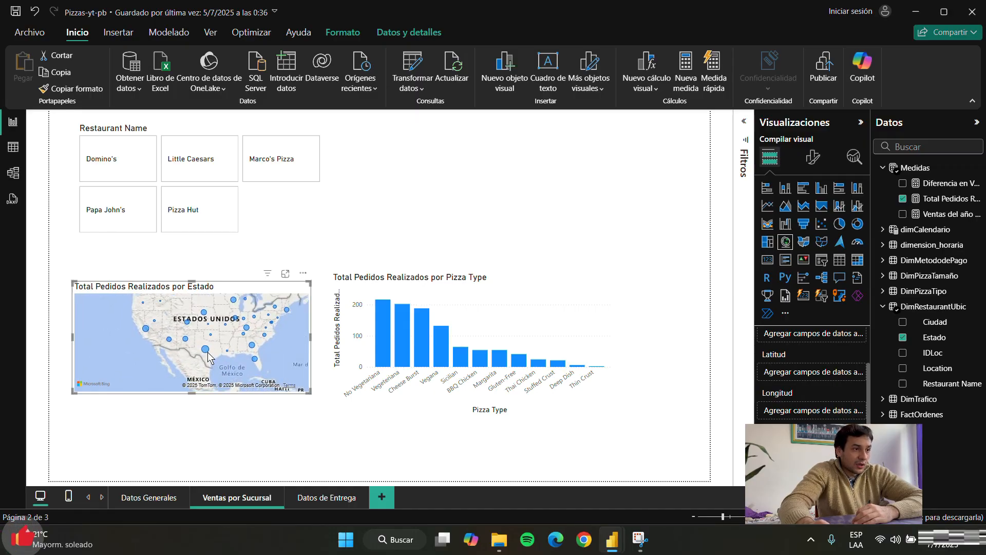
{"action": "mouse_move", "coordinate": [207, 353]}
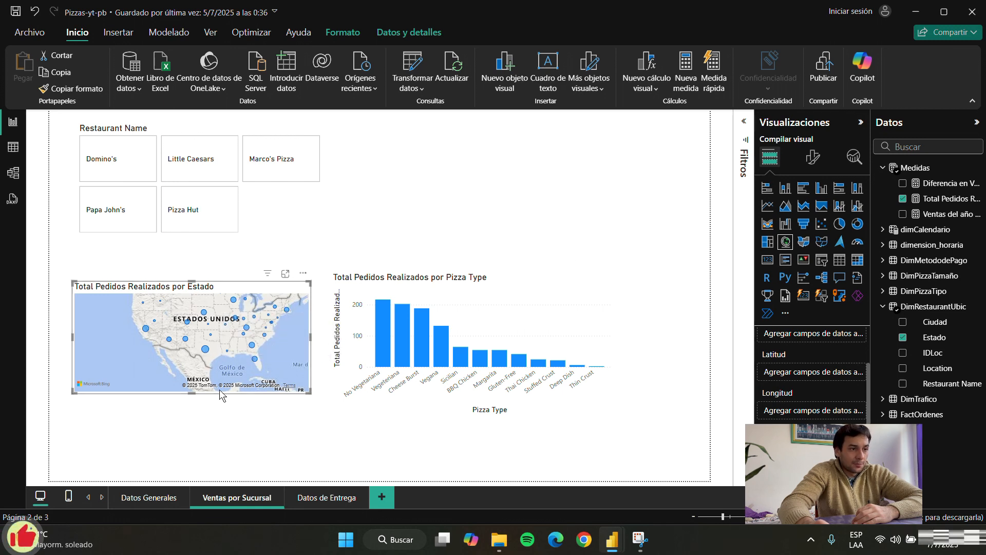
{"action": "left_click_drag", "start_coordinate": [193, 395], "coordinate": [186, 431]}
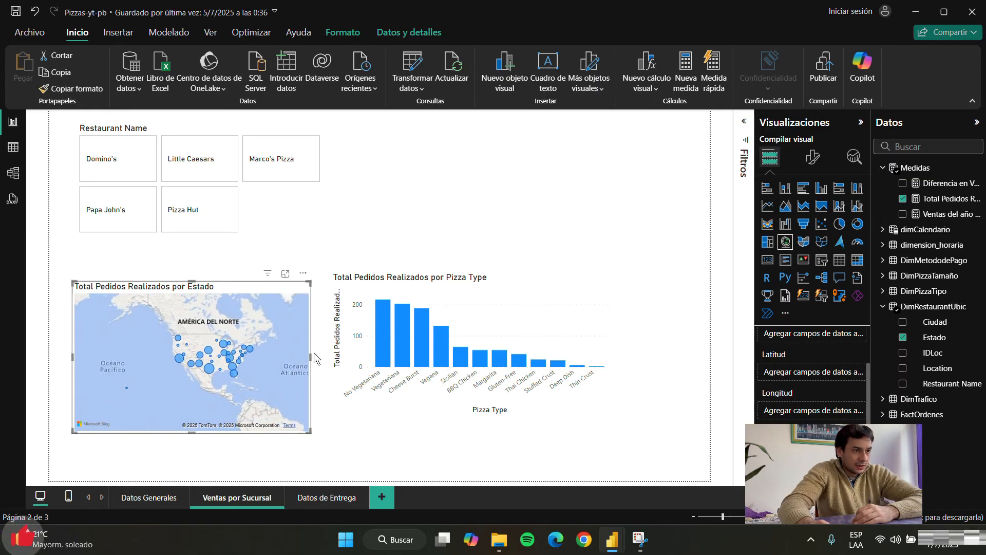
{"action": "left_click_drag", "start_coordinate": [312, 355], "coordinate": [288, 357]}
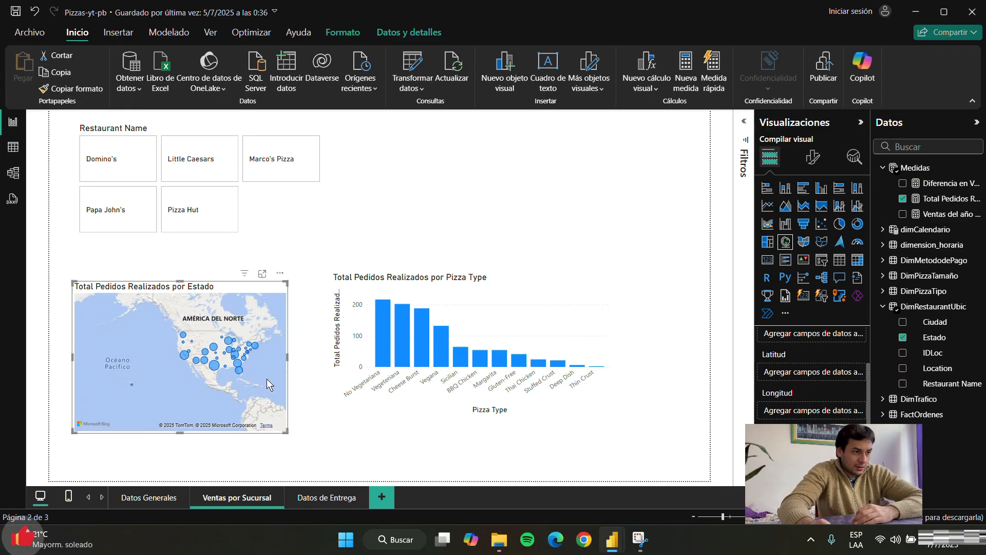
{"action": "left_click_drag", "start_coordinate": [254, 285], "coordinate": [264, 286]}
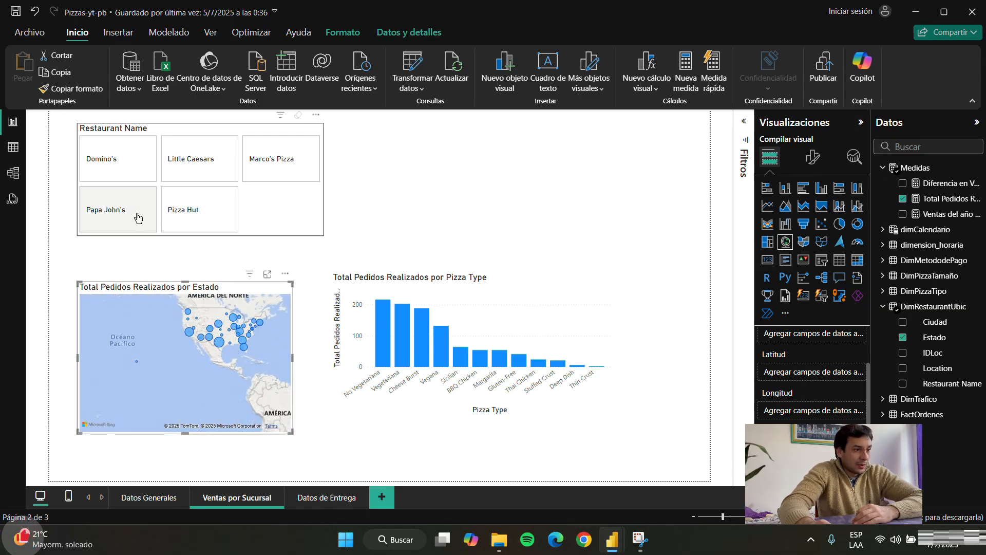
- Filter the page by Domino's to check how the map and column chart respond, and clear the filter
{"action": "left_click", "coordinate": [150, 161]}
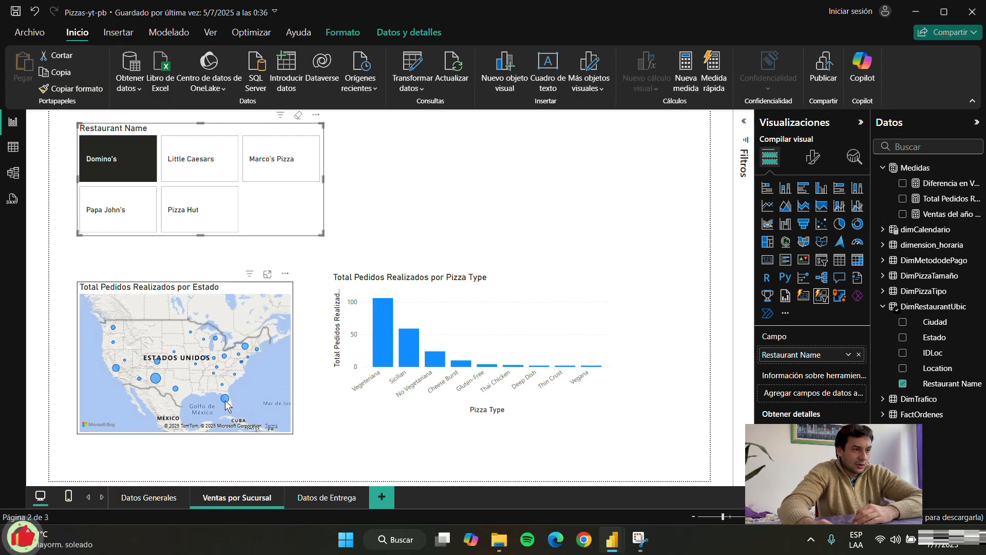
{"action": "mouse_move", "coordinate": [225, 401]}
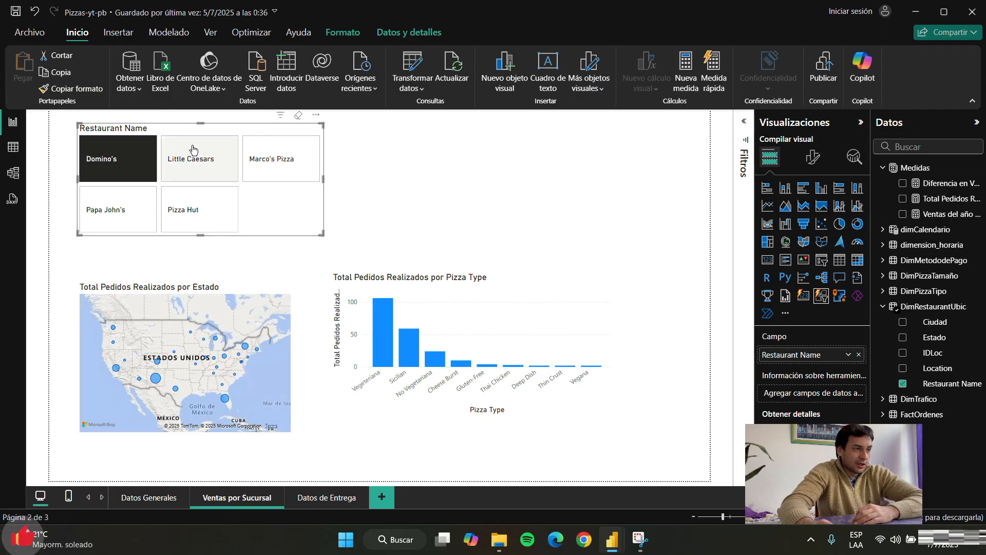
{"action": "left_click", "coordinate": [114, 174]}
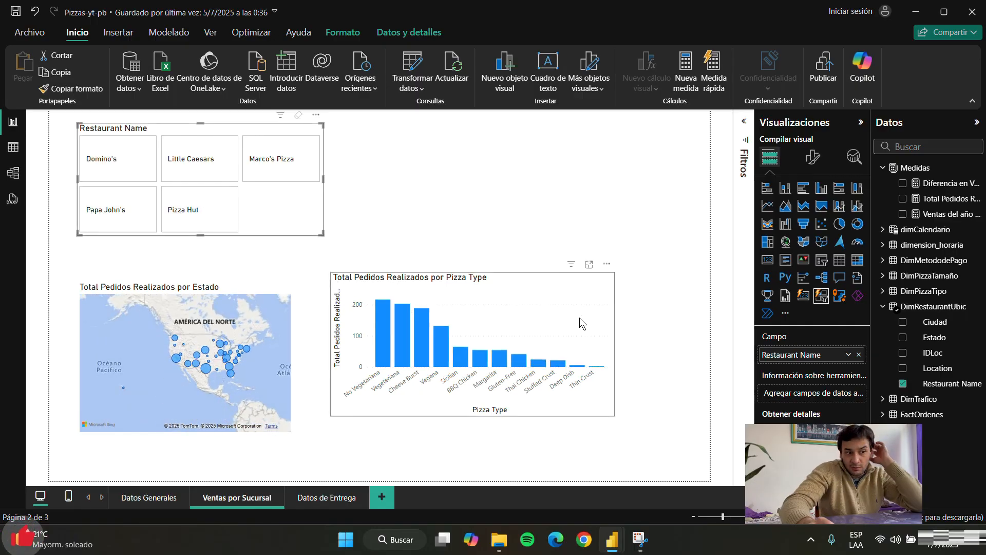
- Move the pizza type column chart down beside the map and make it slightly narrower
{"action": "left_click_drag", "start_coordinate": [581, 313], "coordinate": [565, 331]}
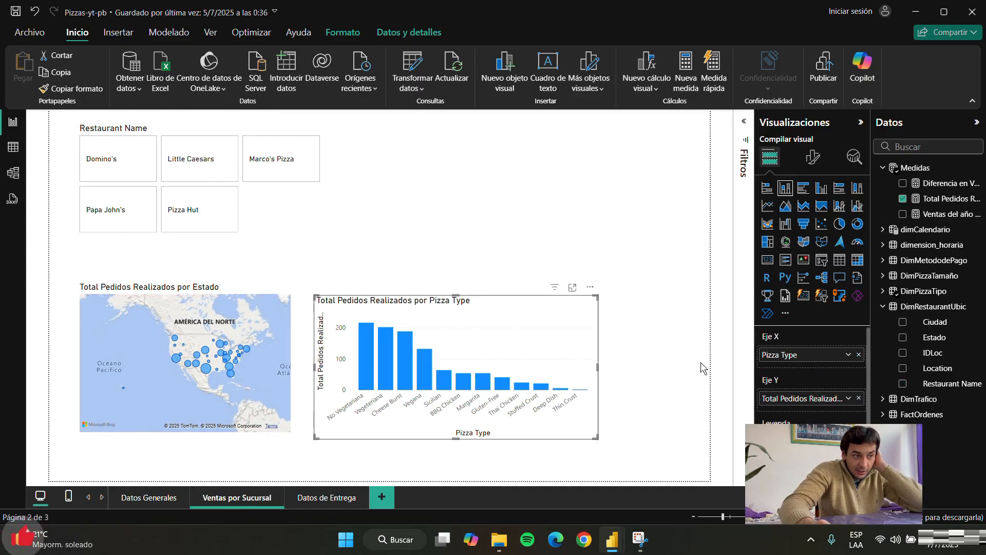
{"action": "left_click_drag", "start_coordinate": [598, 365], "coordinate": [592, 367]}
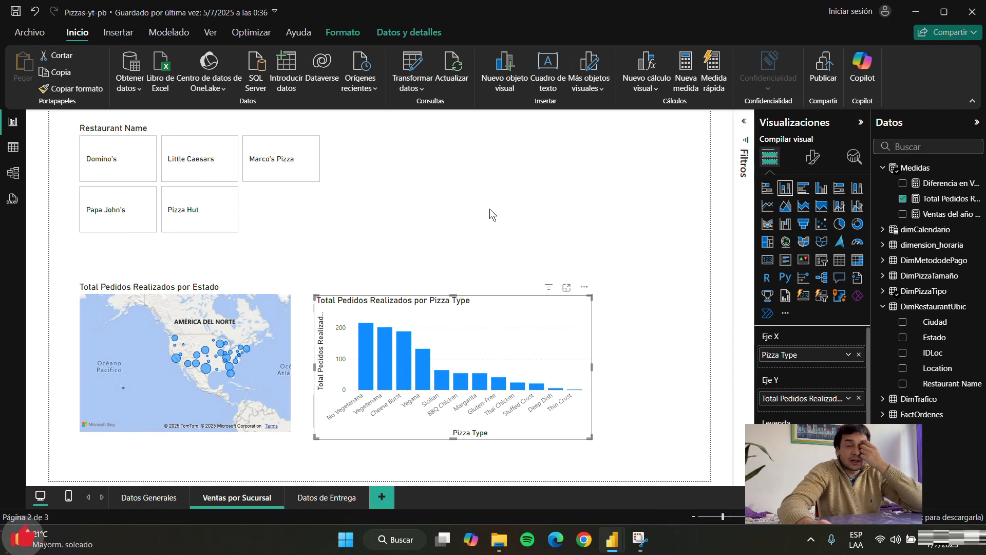
{"action": "left_click", "coordinate": [557, 150]}
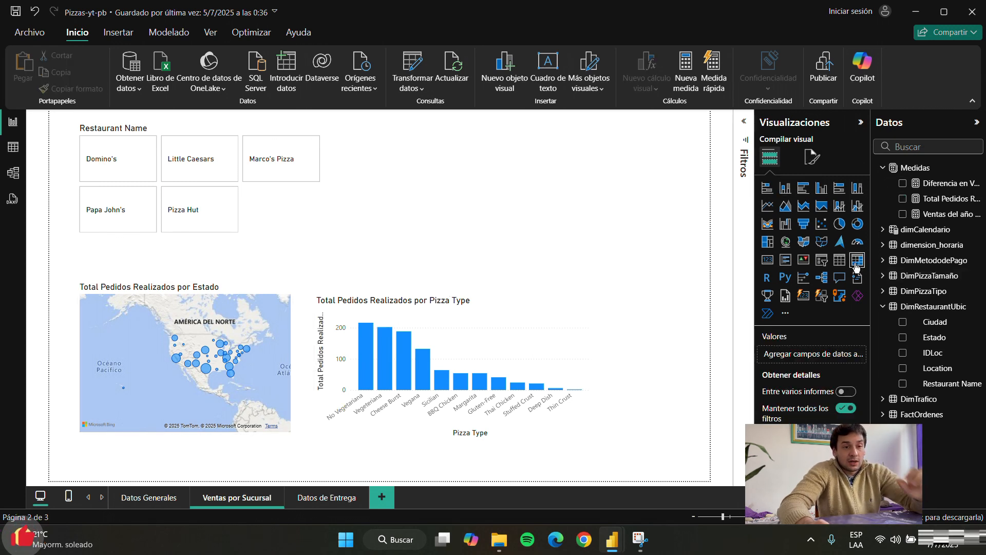
- Add a table visual listing Restaurant Name above the column chart, deleting the spare empty table
{"action": "left_click", "coordinate": [839, 260]}
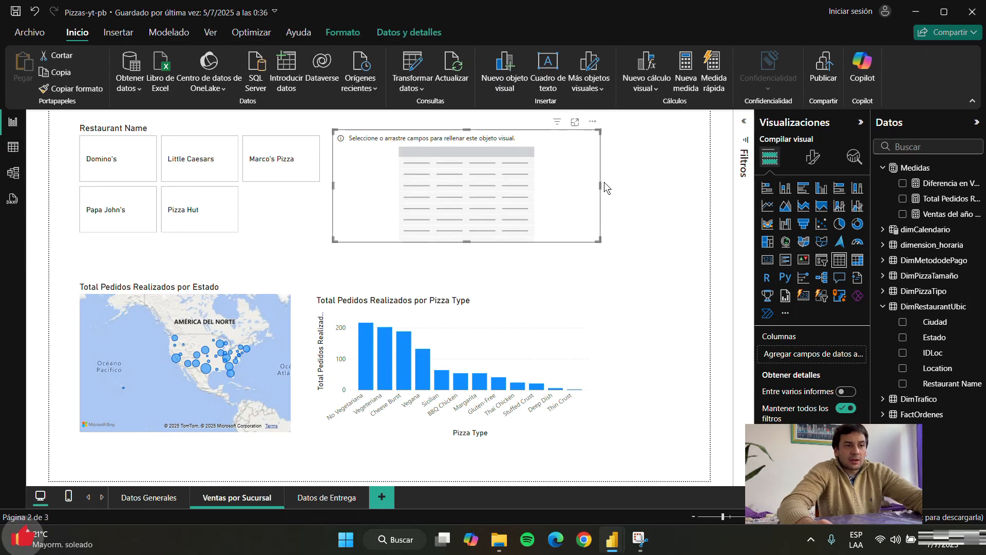
{"action": "left_click_drag", "start_coordinate": [599, 185], "coordinate": [579, 193]}
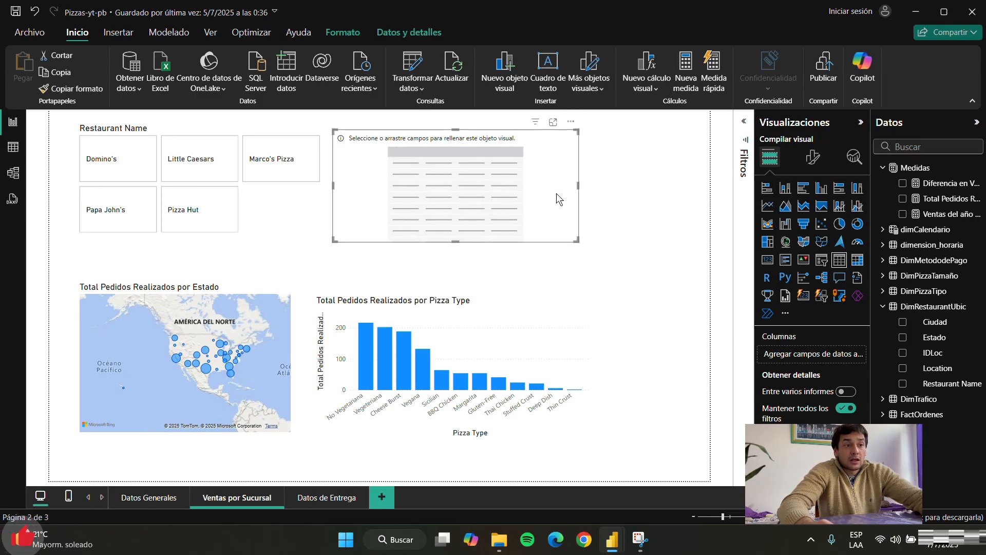
{"action": "left_click", "coordinate": [642, 218]}
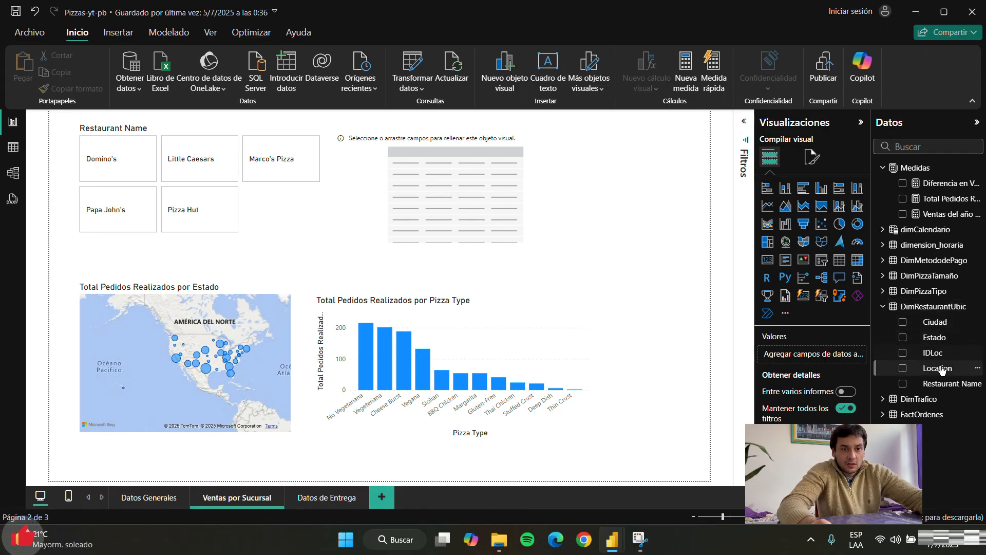
{"action": "left_click_drag", "start_coordinate": [939, 384], "coordinate": [825, 359]}
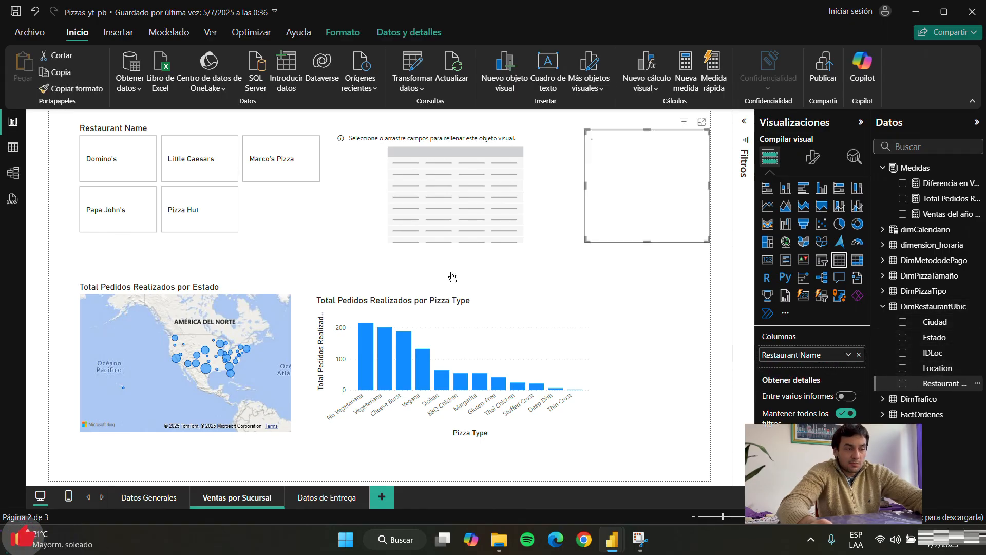
{"action": "left_click", "coordinate": [492, 193]}
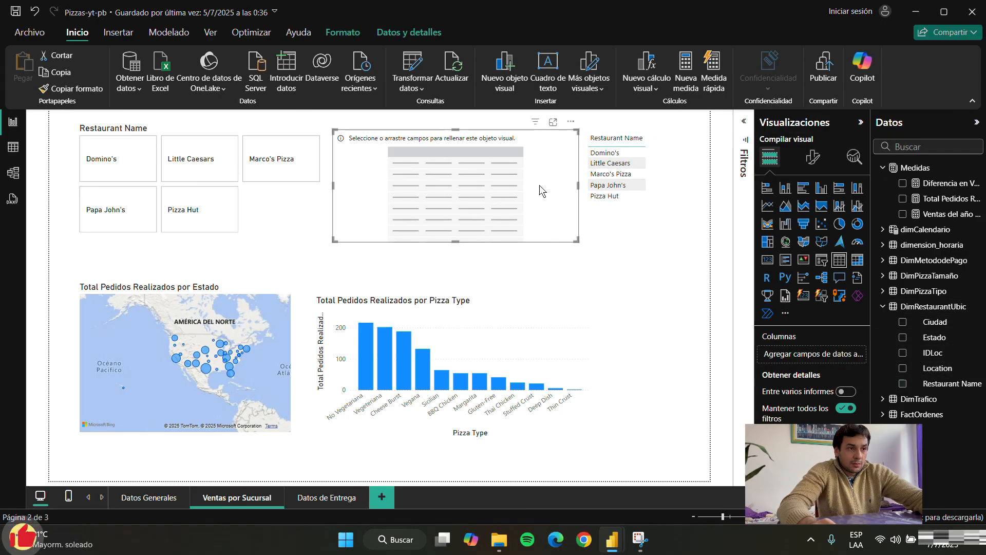
{"action": "key", "text": "Delete"}
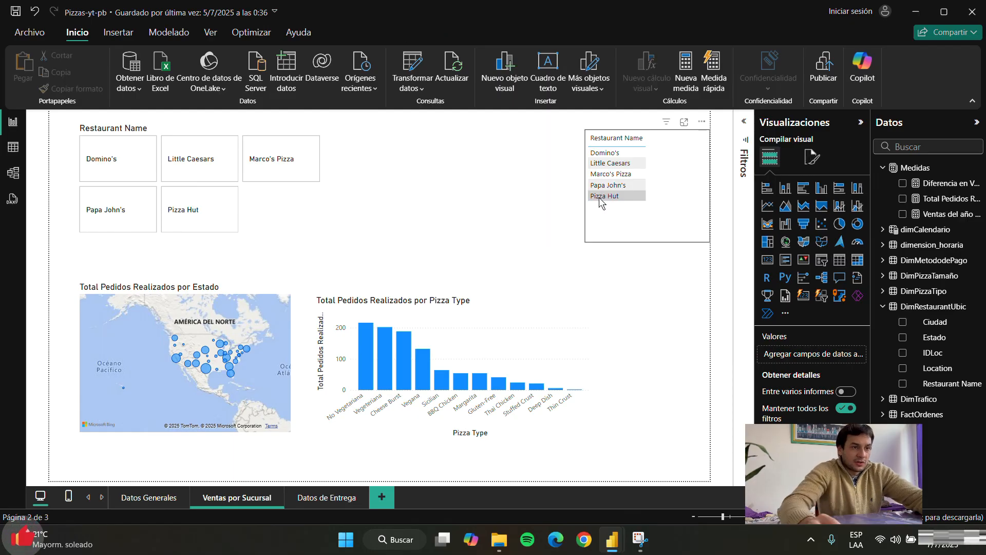
{"action": "left_click_drag", "start_coordinate": [599, 200], "coordinate": [420, 184]}
{"action": "left_click_drag", "start_coordinate": [504, 199], "coordinate": [446, 213]}
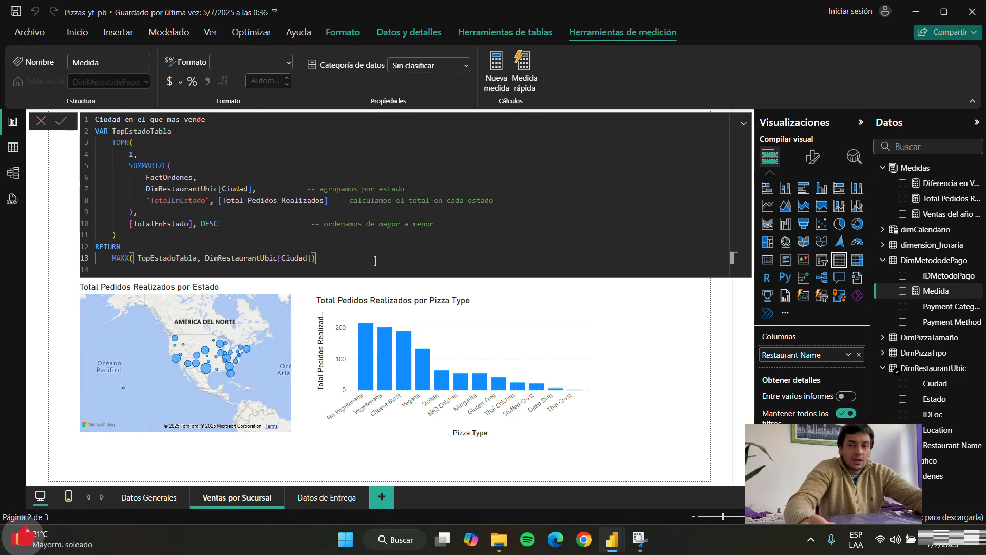
- Commit the measure Ciudad en el que mas vende, which uses TOPN and MAXX to return the Ciudad with the highest Total Pedidos Realizados
{"action": "left_click", "coordinate": [127, 132]}
{"action": "left_click", "coordinate": [138, 120]}
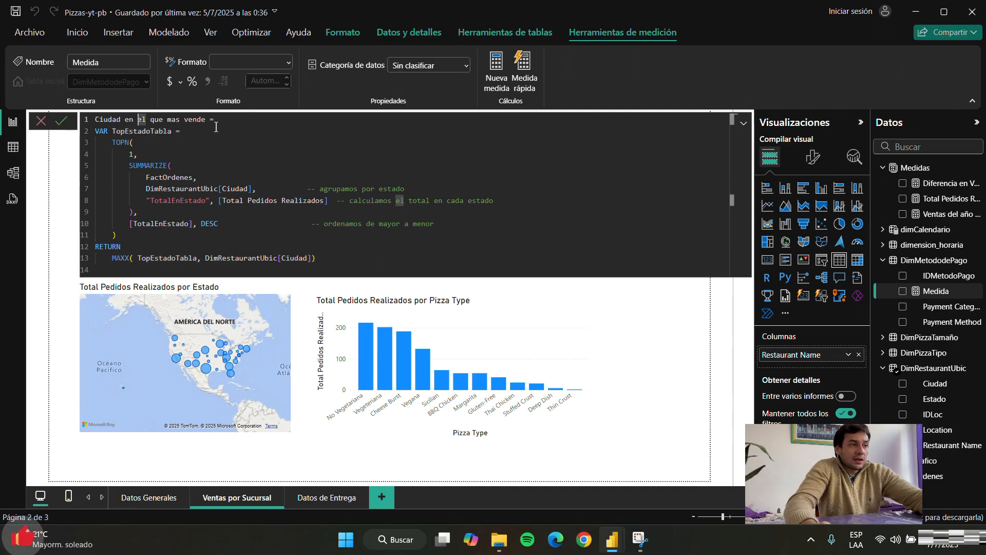
{"action": "left_click", "coordinate": [214, 121]}
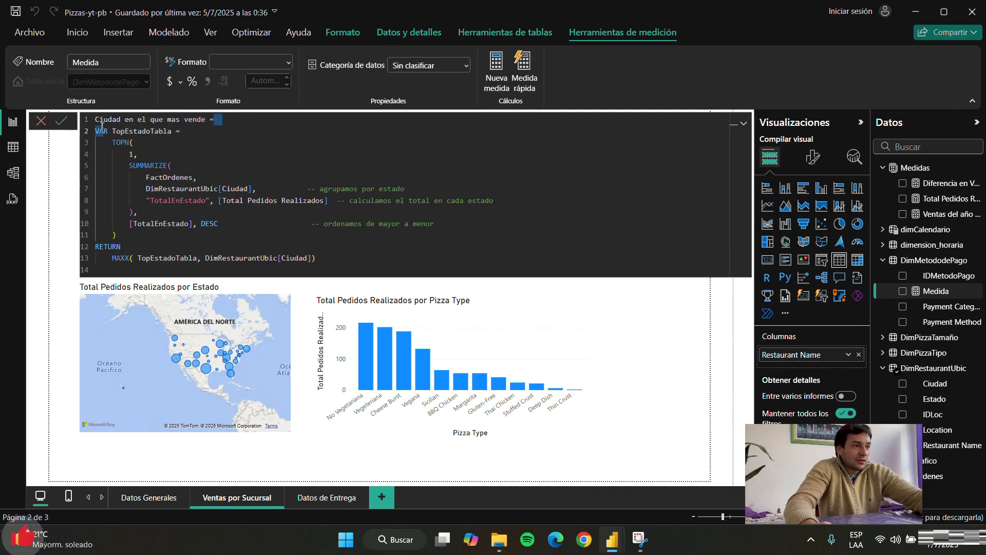
{"action": "left_click", "coordinate": [143, 149]}
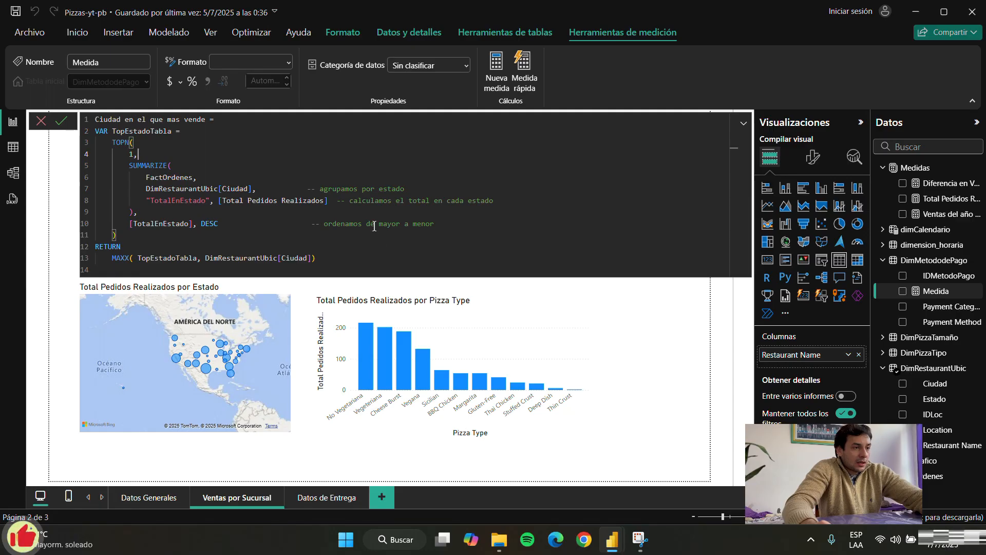
{"action": "left_click_drag", "start_coordinate": [546, 234], "coordinate": [274, 132]}
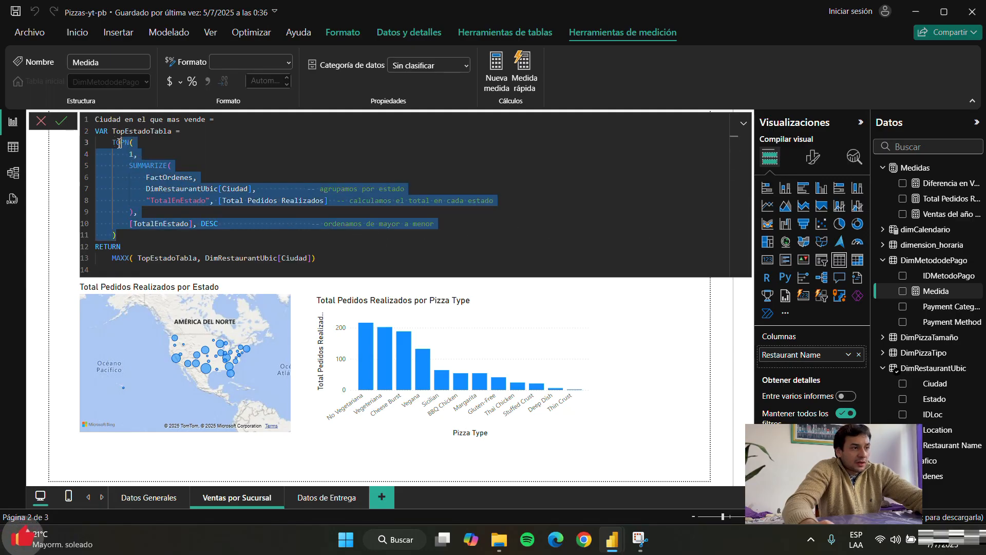
{"action": "left_click", "coordinate": [273, 132]}
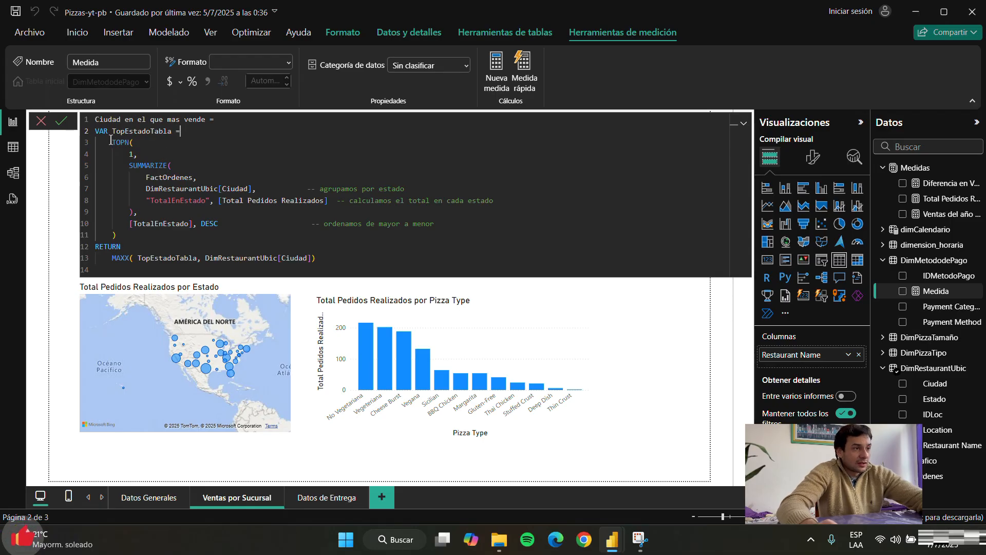
{"action": "key", "text": "Return"}
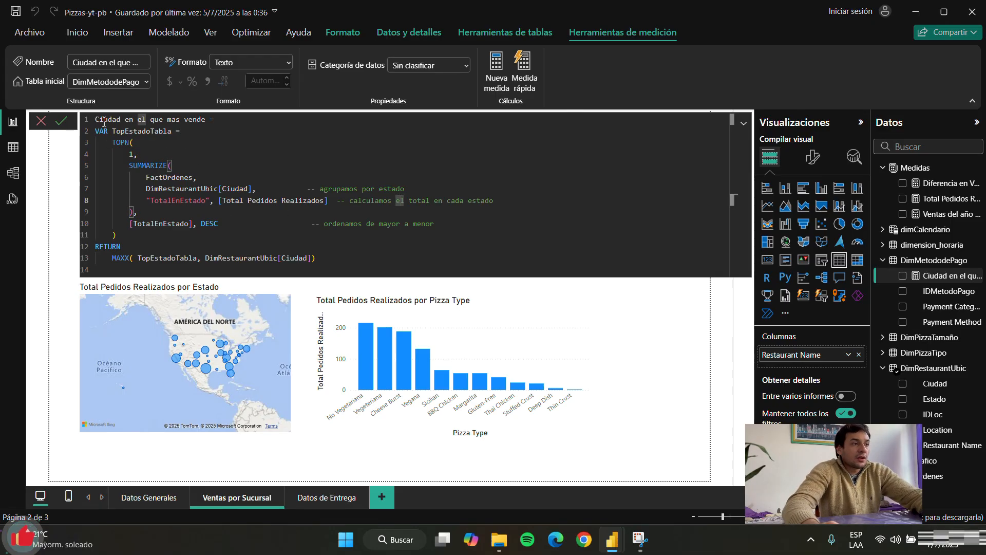
- Examine the measure's name and the TopEstadoTabla variable declaration in its formula
{"action": "left_click_drag", "start_coordinate": [95, 119], "coordinate": [220, 117]}
{"action": "left_click", "coordinate": [220, 118]}
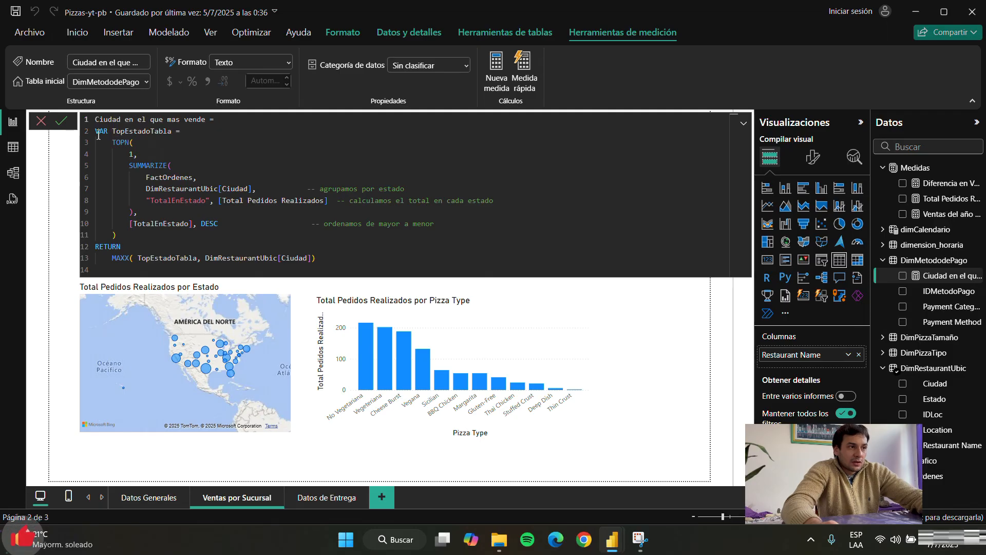
{"action": "left_click_drag", "start_coordinate": [96, 131], "coordinate": [172, 132]}
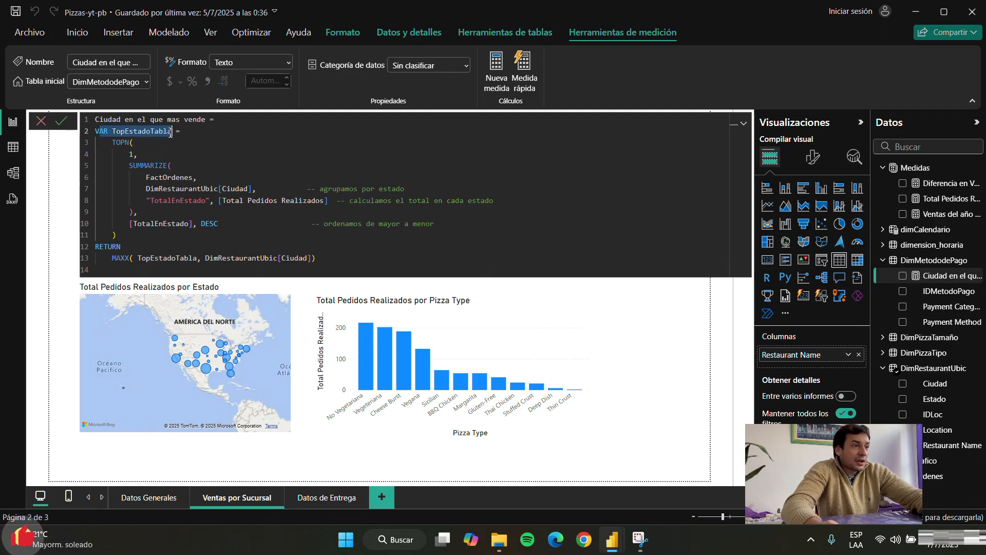
{"action": "left_click", "coordinate": [134, 132]}
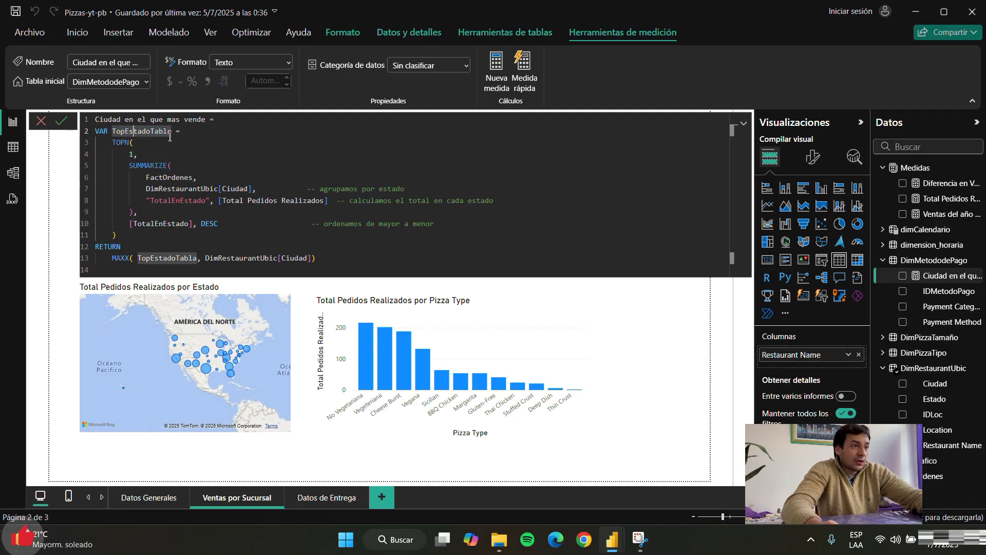
{"action": "left_click", "coordinate": [174, 132]}
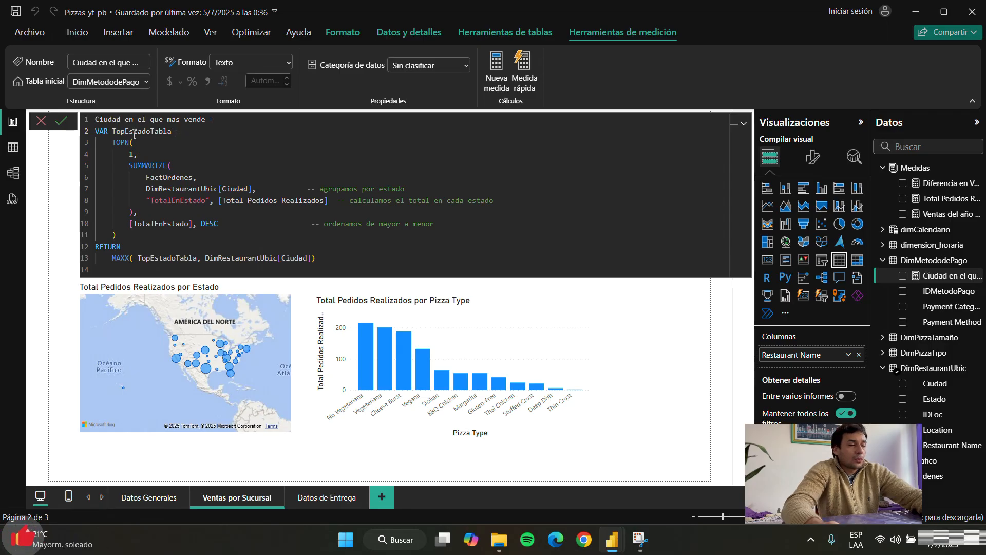
{"action": "left_click_drag", "start_coordinate": [113, 132], "coordinate": [187, 134]}
{"action": "left_click", "coordinate": [183, 133]}
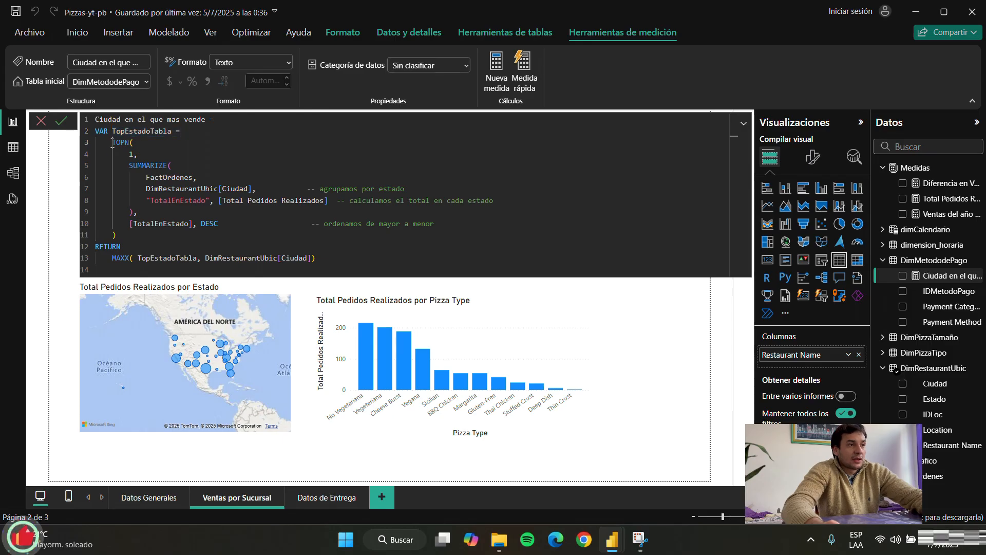
- Examine the TOPN function with its argument 1 and the SUMMARIZE block grouping FactOrdenes by Ciudad
{"action": "left_click_drag", "start_coordinate": [113, 143], "coordinate": [133, 147]}
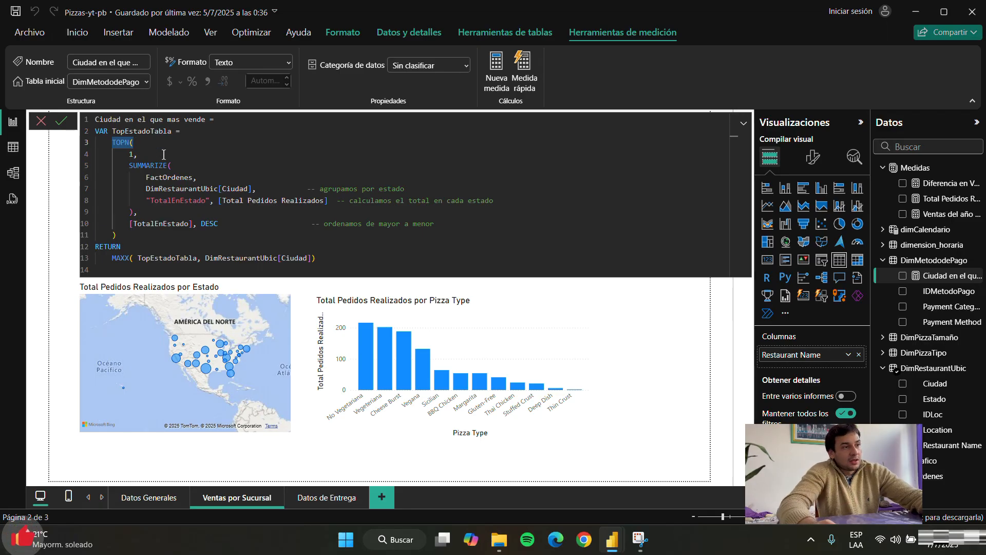
{"action": "left_click", "coordinate": [133, 150]}
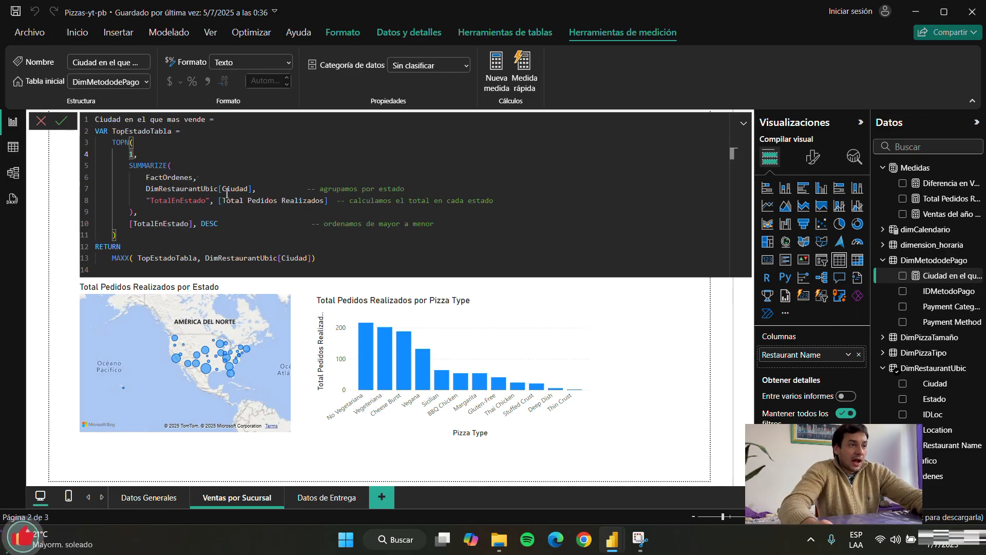
{"action": "left_click_drag", "start_coordinate": [128, 165], "coordinate": [329, 200]}
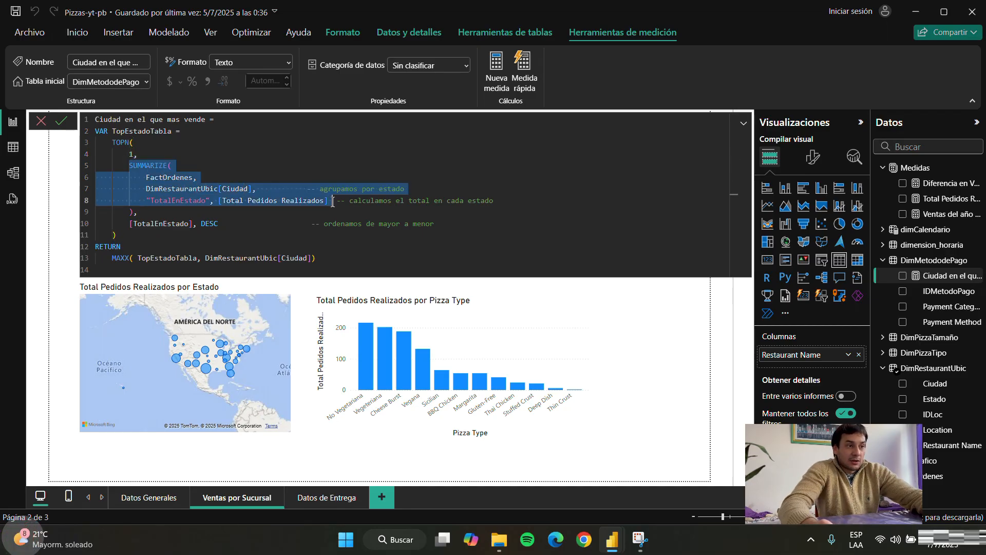
{"action": "left_click", "coordinate": [241, 195]}
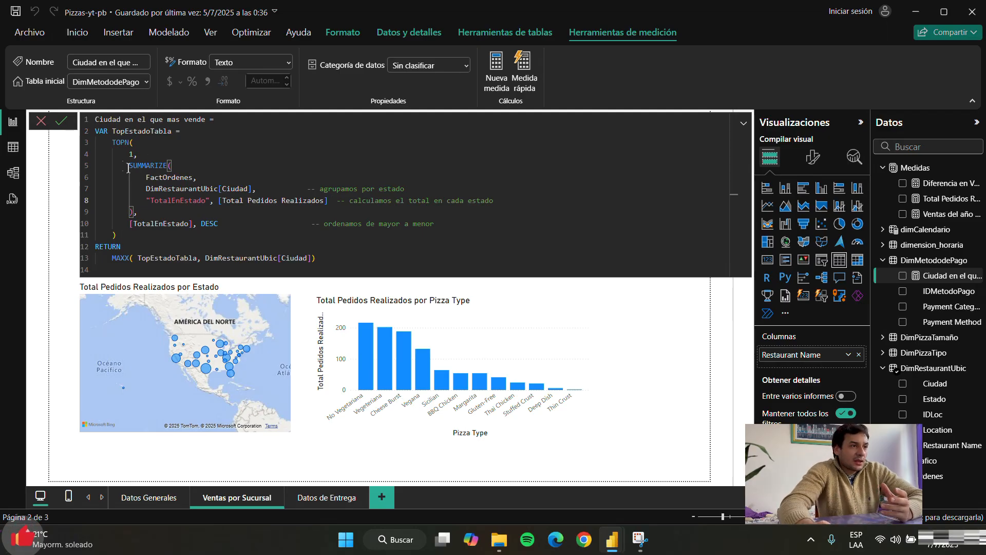
{"action": "left_click_drag", "start_coordinate": [127, 165], "coordinate": [336, 205]}
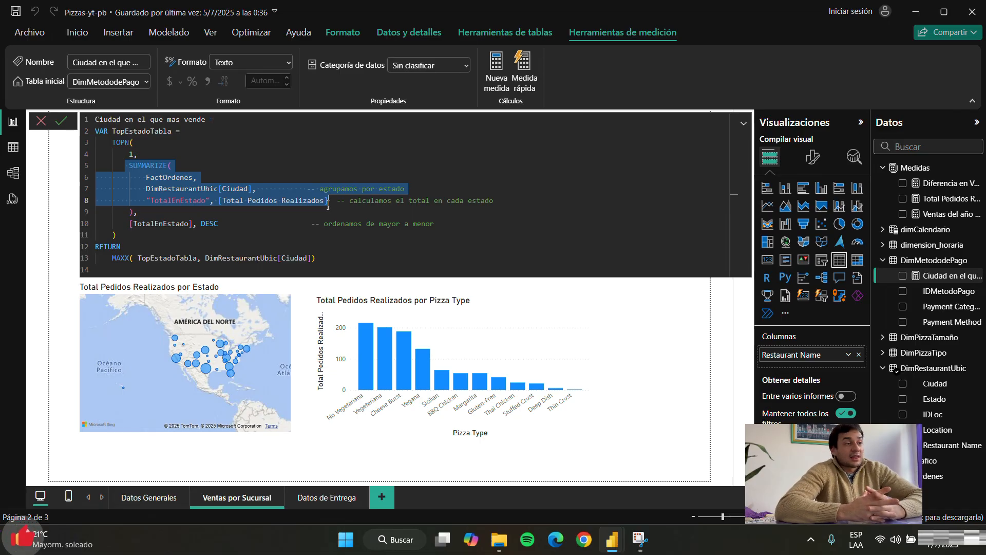
{"action": "left_click", "coordinate": [277, 164]}
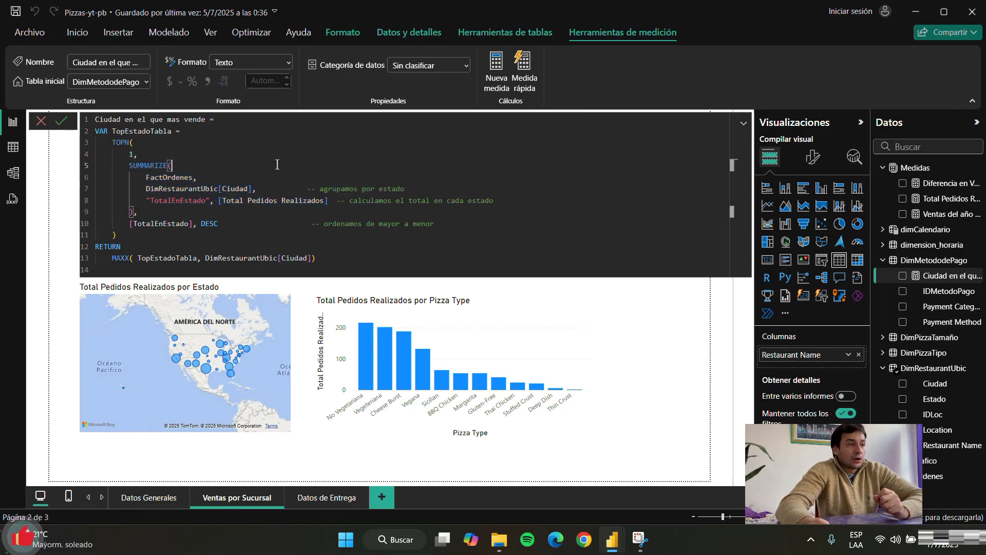
- Examine the SUMMARIZE arguments FactOrdenes, DimRestaurantUbic[Ciudad] and the "TotalEnEstado" column based on Total Pedidos Realizados
{"action": "left_click", "coordinate": [132, 167]}
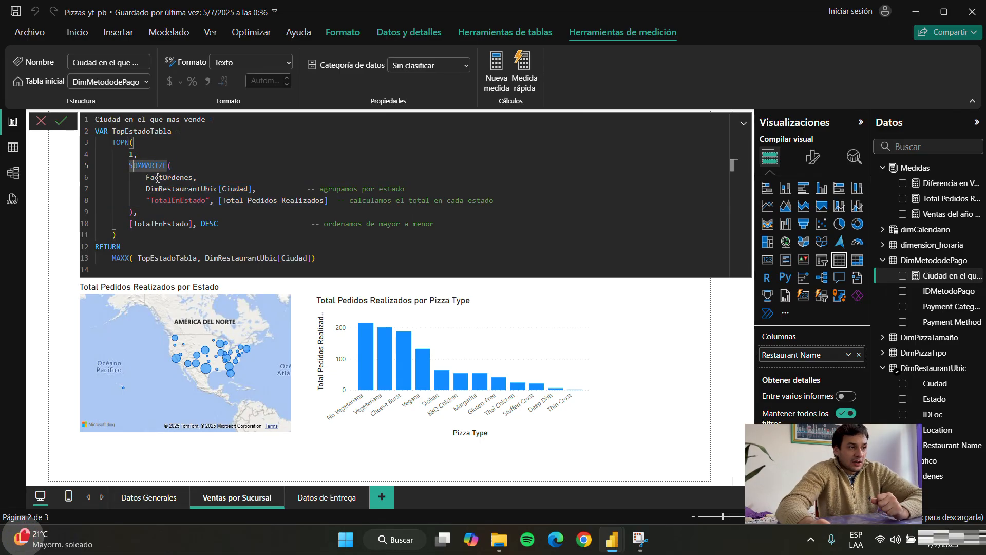
{"action": "left_click_drag", "start_coordinate": [146, 177], "coordinate": [199, 179]}
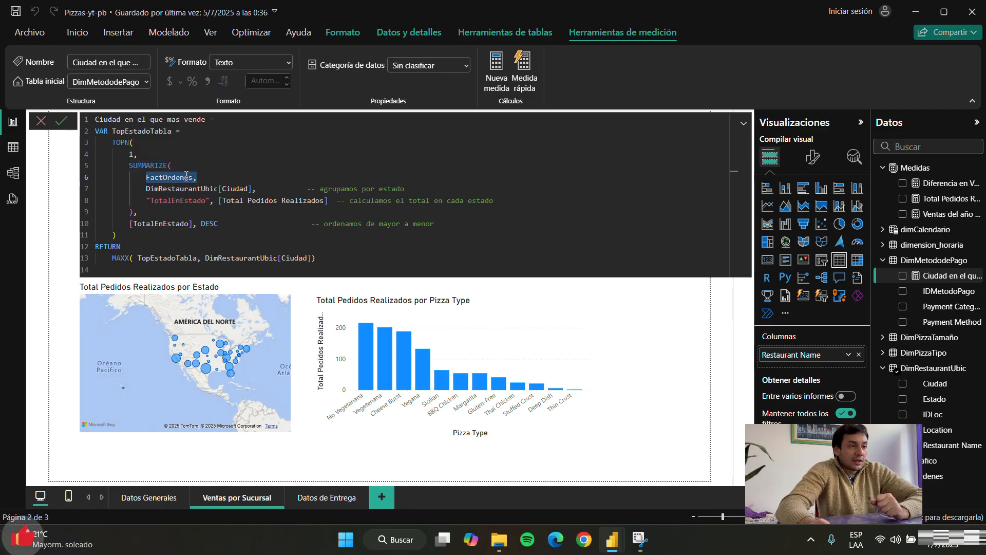
{"action": "double_click", "coordinate": [183, 179]}
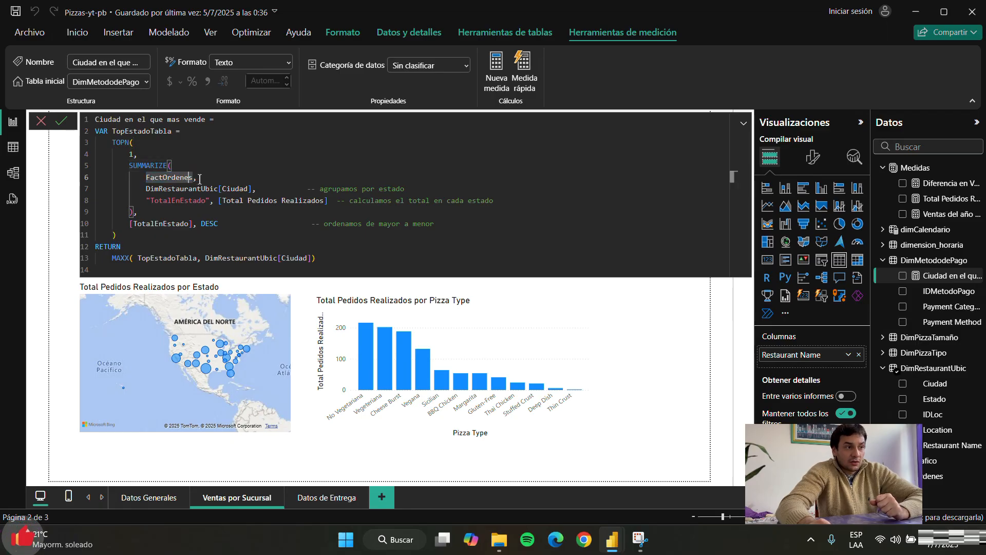
{"action": "left_click", "coordinate": [148, 192]}
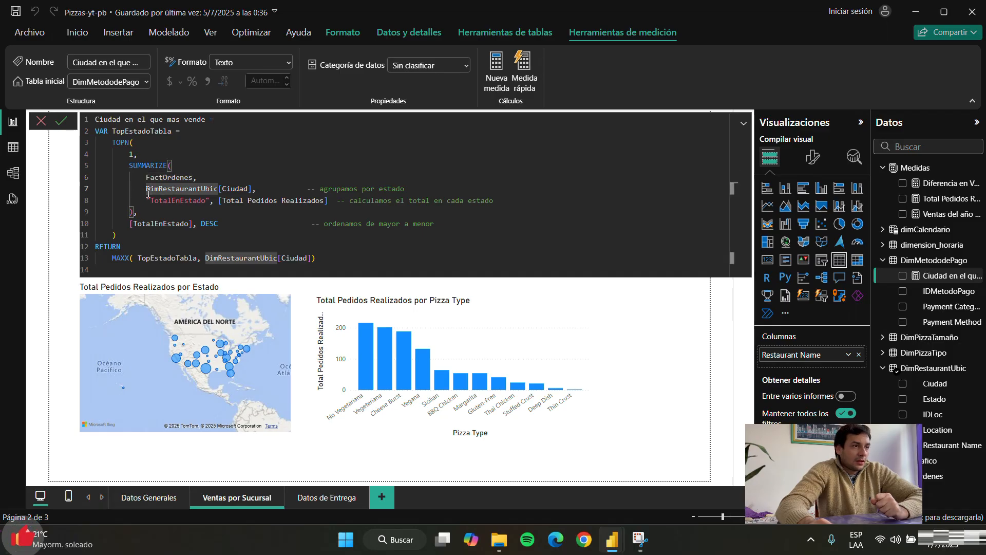
{"action": "left_click", "coordinate": [140, 193]}
{"action": "left_click", "coordinate": [147, 188]}
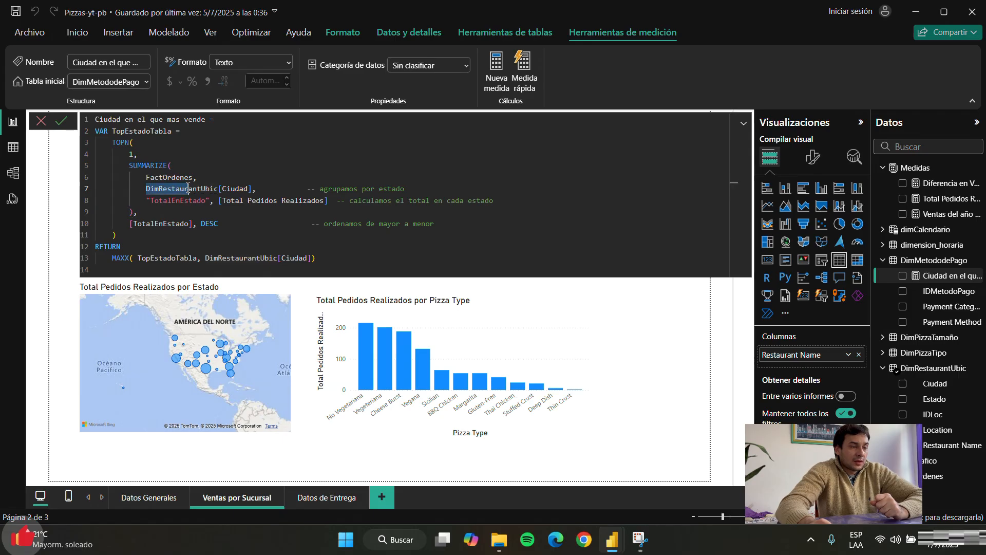
{"action": "left_click", "coordinate": [242, 180]}
{"action": "left_click", "coordinate": [242, 188]}
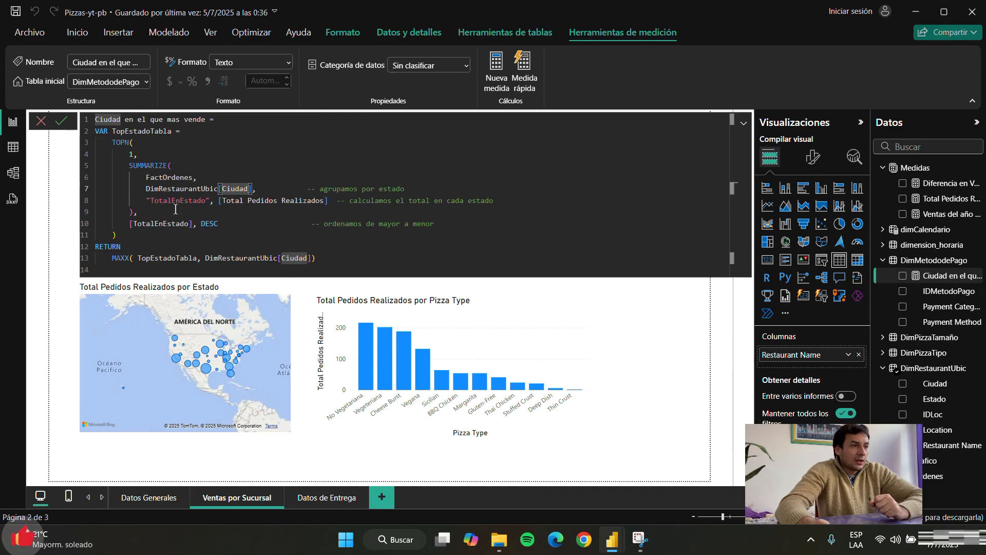
{"action": "left_click_drag", "start_coordinate": [147, 203], "coordinate": [210, 204]}
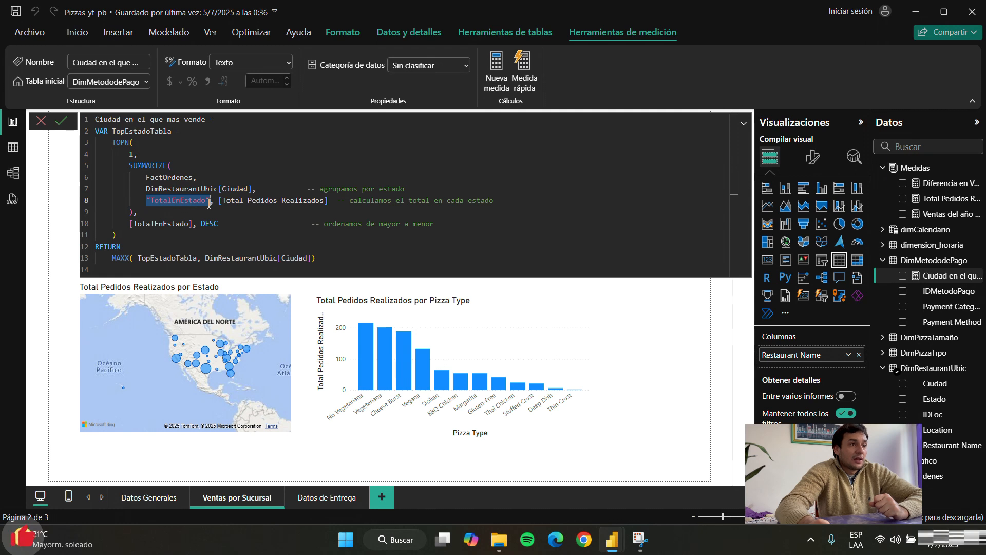
{"action": "left_click", "coordinate": [315, 215]}
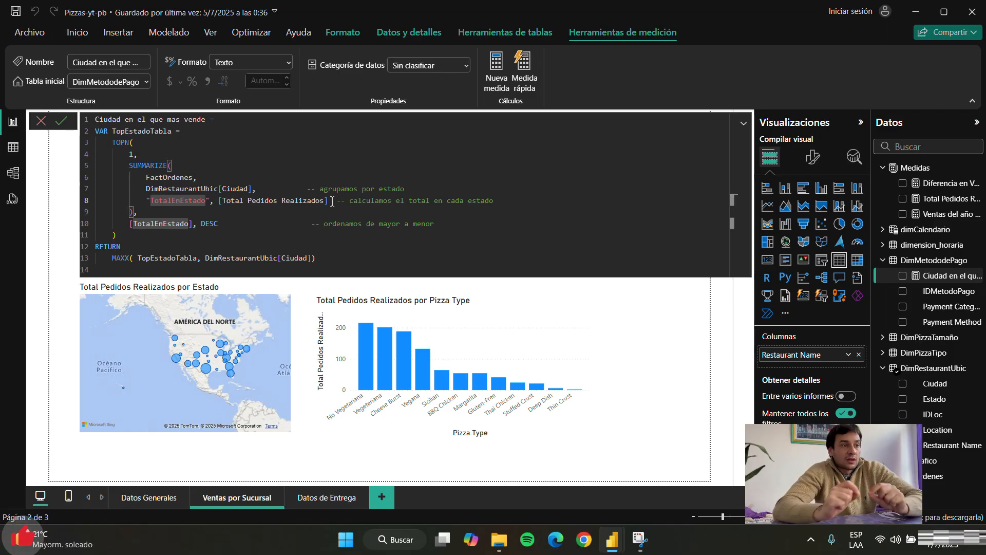
- Examine the whole TOPN block, its descending order by TotalEnEstado, and the TopEstadoTabla variable that stores it
{"action": "left_click", "coordinate": [175, 211]}
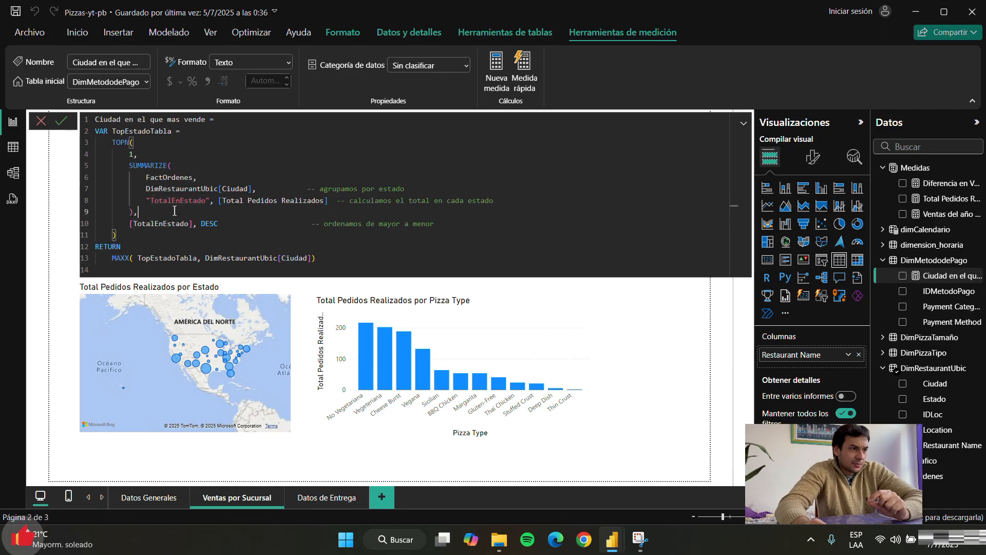
{"action": "double_click", "coordinate": [122, 143]}
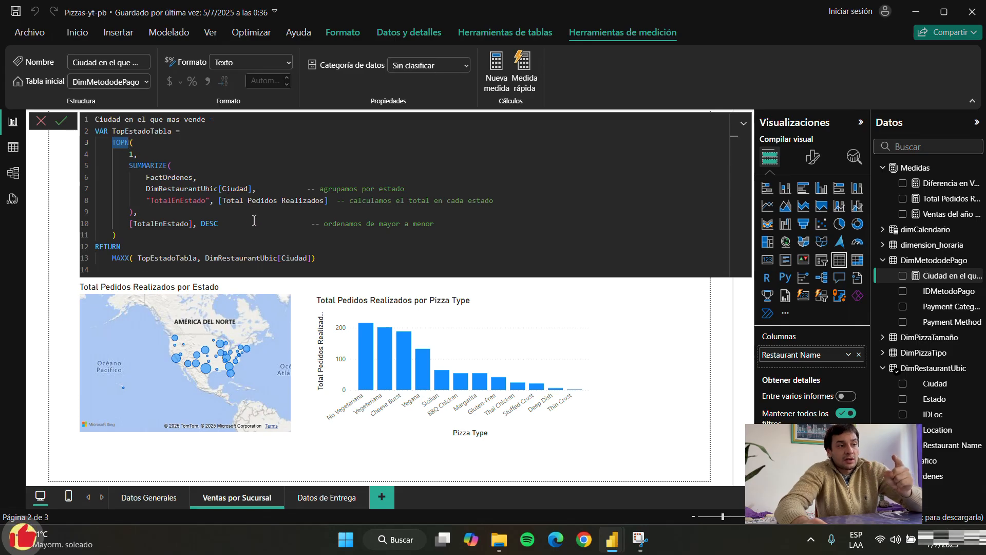
{"action": "left_click_drag", "start_coordinate": [251, 226], "coordinate": [119, 145]}
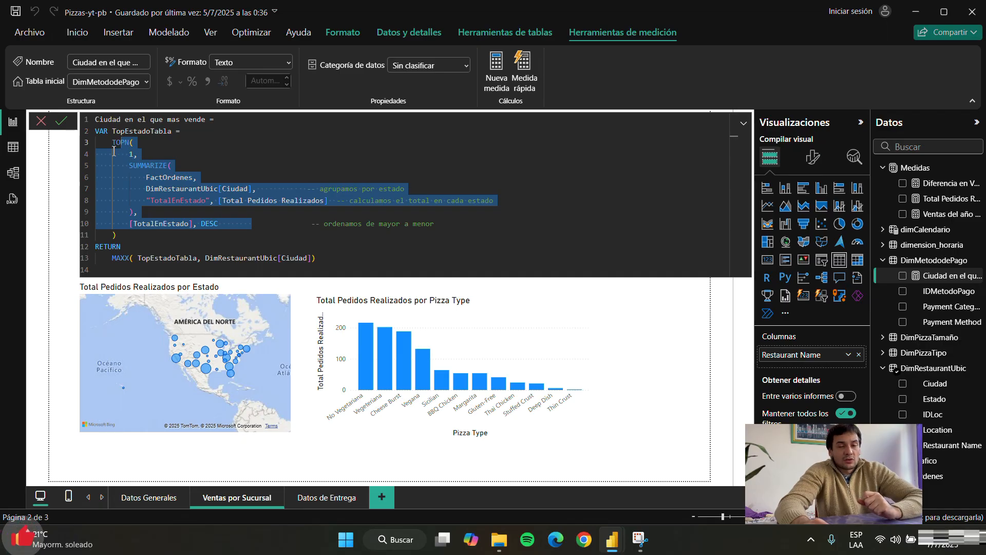
{"action": "left_click", "coordinate": [118, 157]}
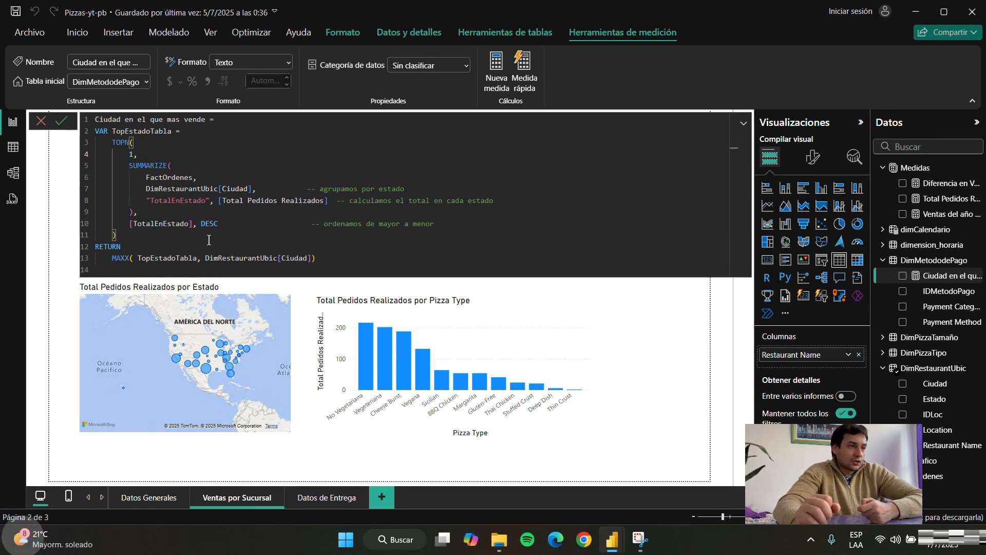
{"action": "left_click", "coordinate": [149, 250]}
{"action": "left_click", "coordinate": [146, 189]}
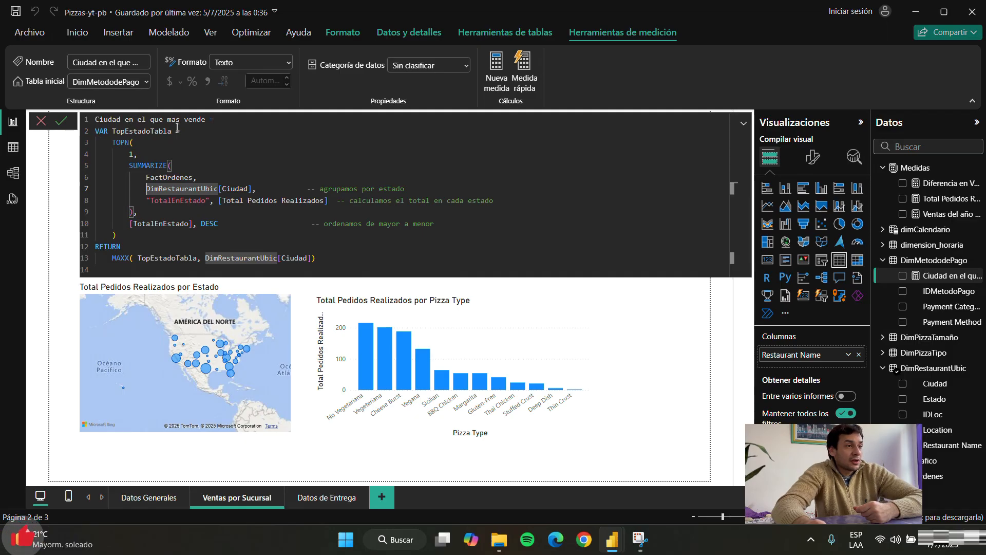
{"action": "left_click_drag", "start_coordinate": [181, 132], "coordinate": [103, 139]}
{"action": "left_click", "coordinate": [103, 138]}
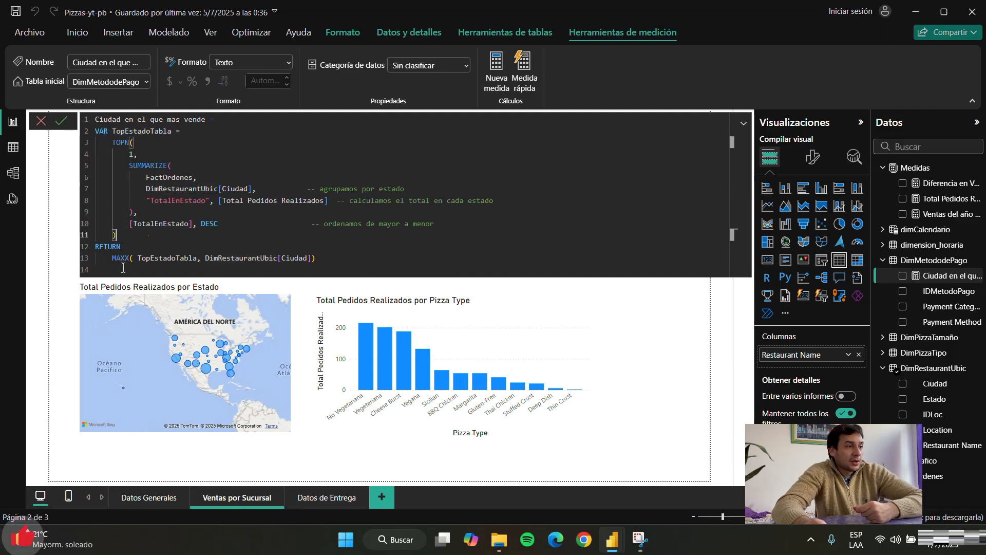
- Examine the RETURN expression, where MAXX takes TopEstadoTabla and DimRestaurantUbic[Ciudad] as arguments
{"action": "left_click", "coordinate": [149, 256]}
{"action": "left_click", "coordinate": [124, 262]}
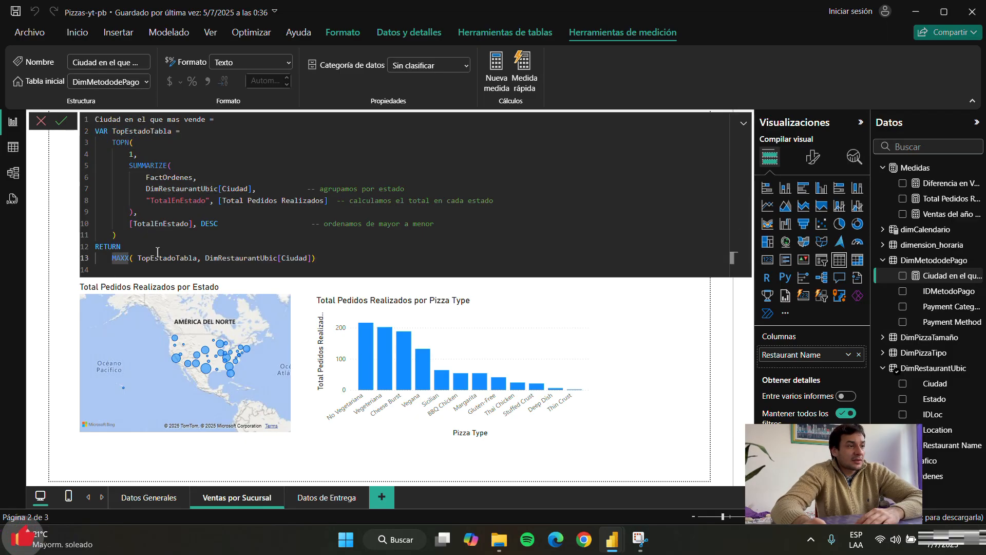
{"action": "left_click", "coordinate": [140, 257]}
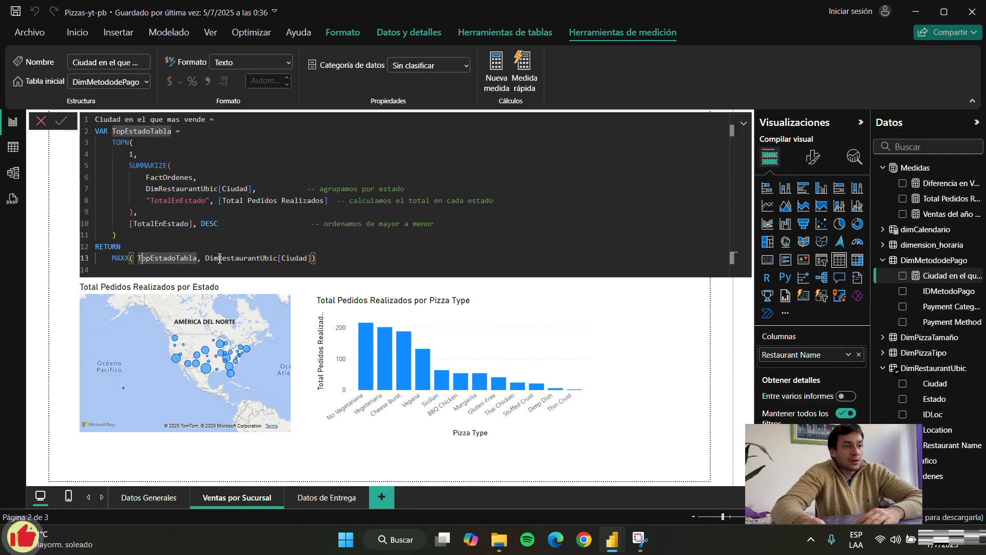
{"action": "left_click_drag", "start_coordinate": [205, 259], "coordinate": [300, 265]}
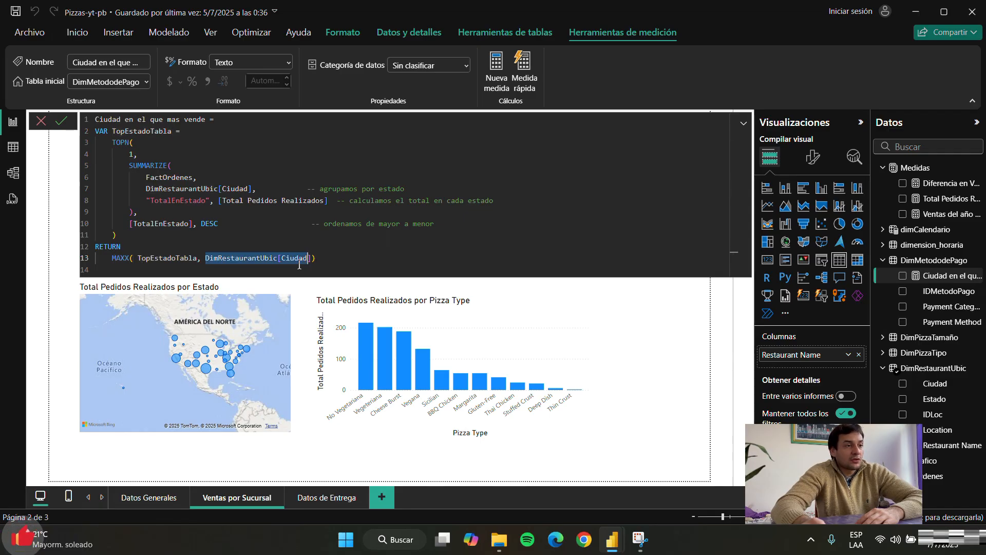
{"action": "left_click", "coordinate": [139, 260]}
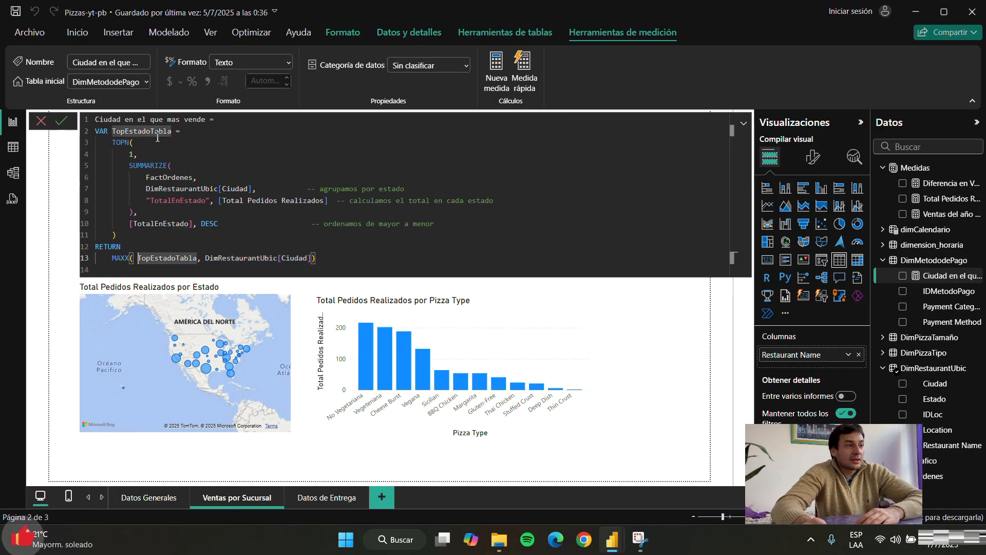
- Close the formula editing, add the measure Ciudad en el que mas vende to the restaurant table and widen the table to fit it
{"action": "left_click", "coordinate": [61, 122]}
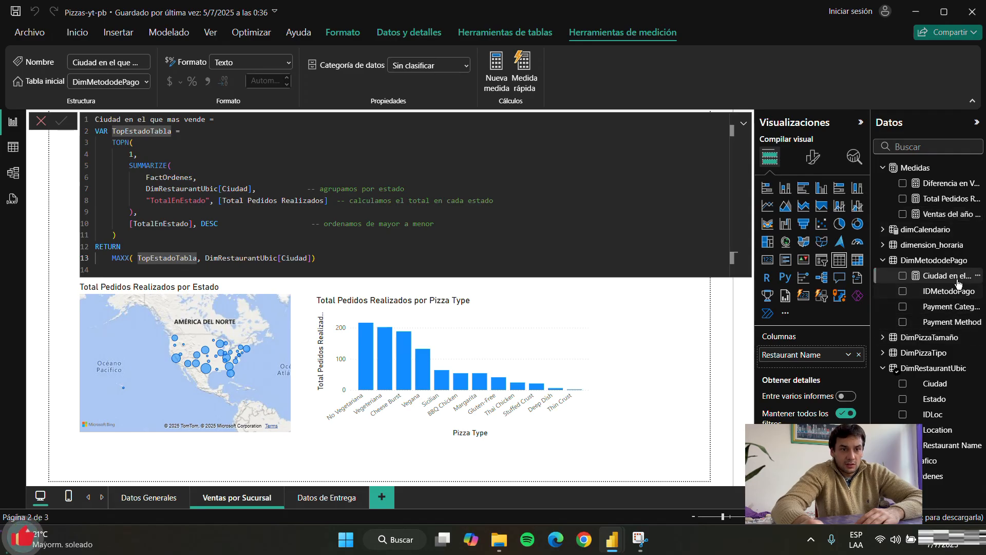
{"action": "left_click", "coordinate": [743, 123]}
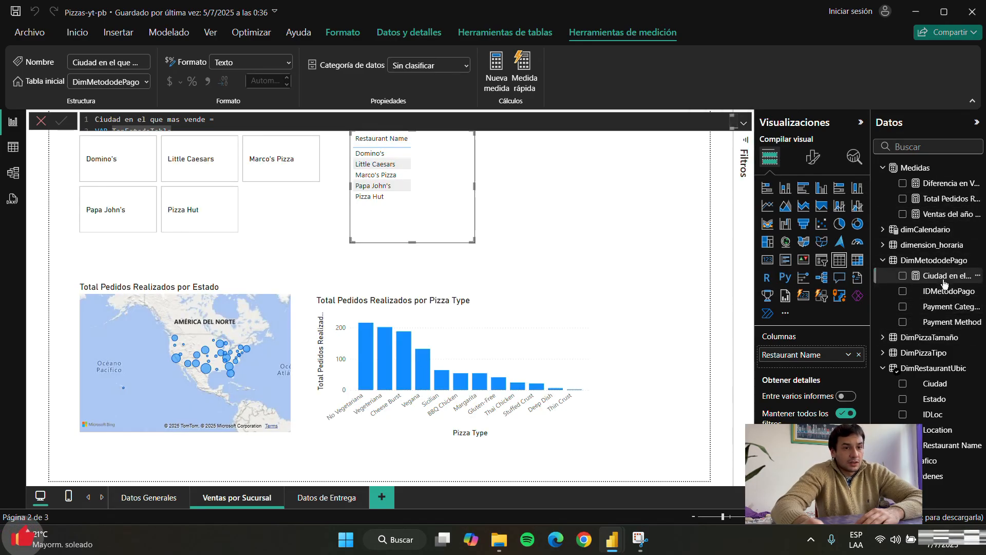
{"action": "left_click_drag", "start_coordinate": [945, 277], "coordinate": [835, 362]}
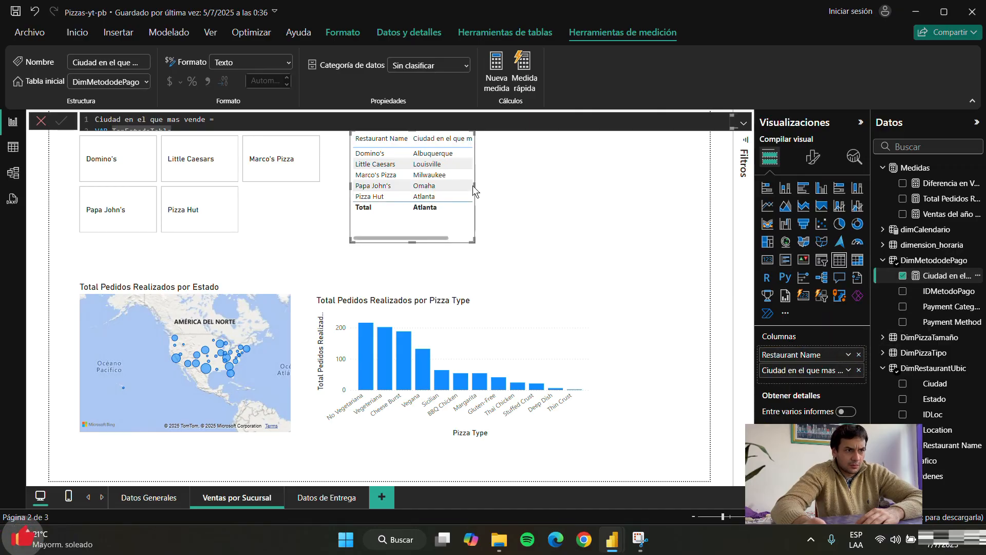
{"action": "left_click_drag", "start_coordinate": [473, 185], "coordinate": [523, 186]}
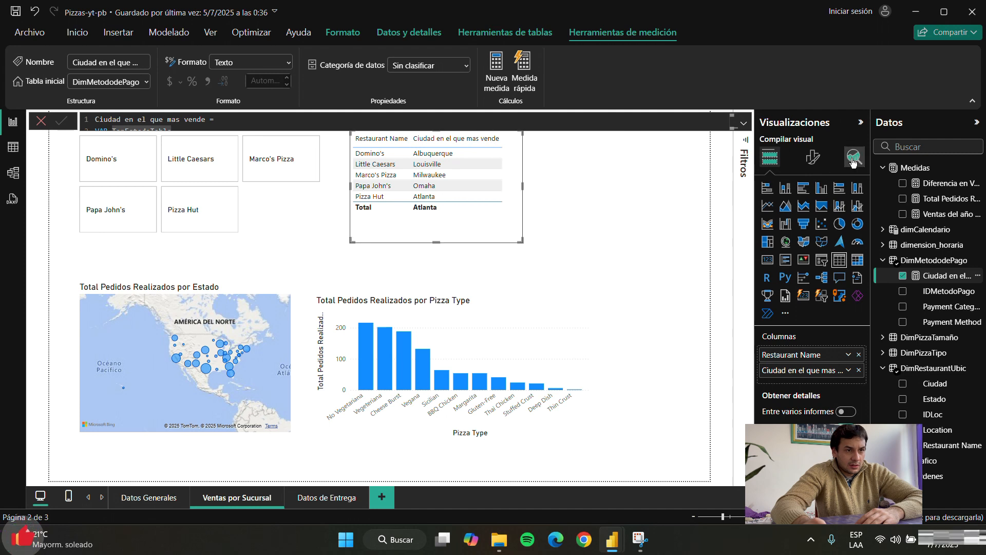
- Turn off the totals row of the restaurant table
{"action": "left_click", "coordinate": [813, 157]}
{"action": "left_click", "coordinate": [833, 219]}
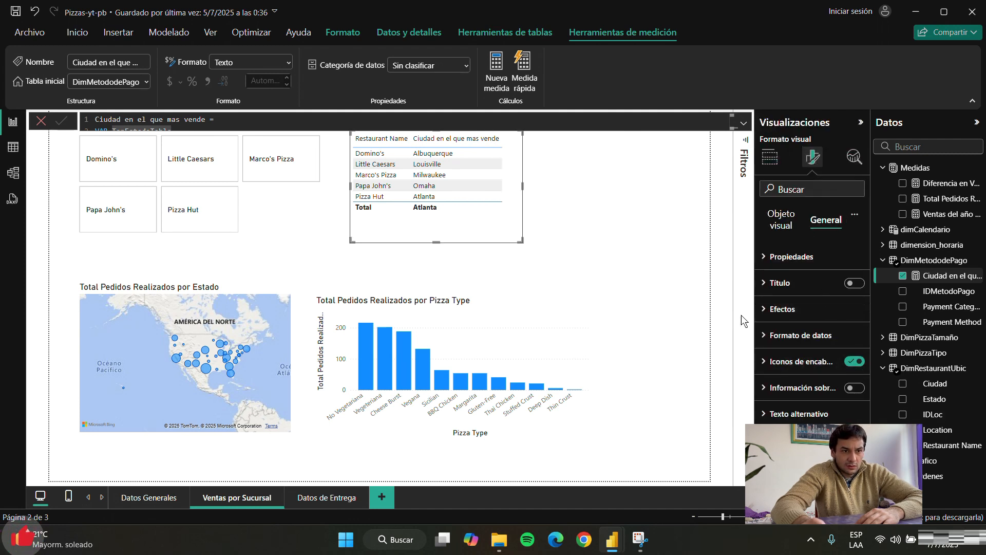
{"action": "left_click", "coordinate": [785, 226]}
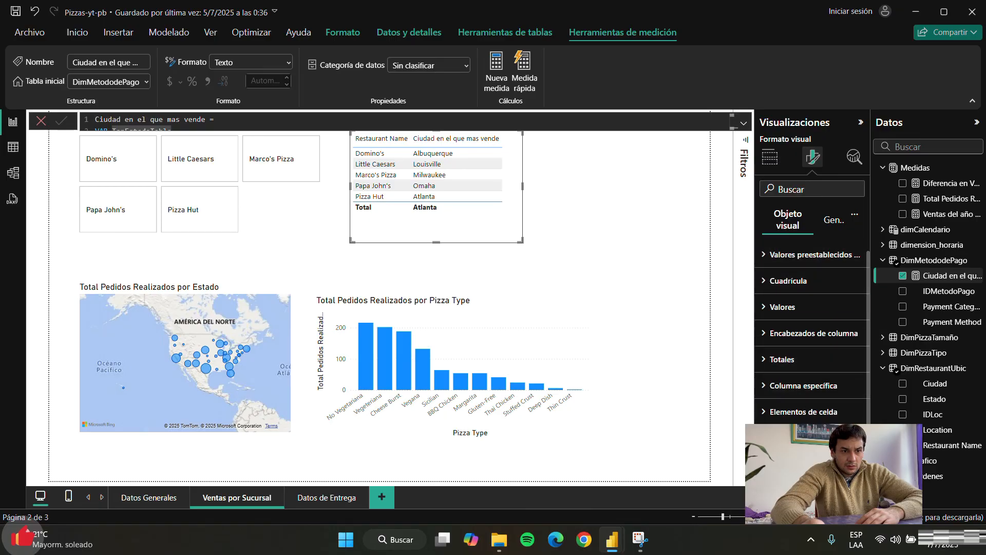
{"action": "left_click", "coordinate": [773, 360]}
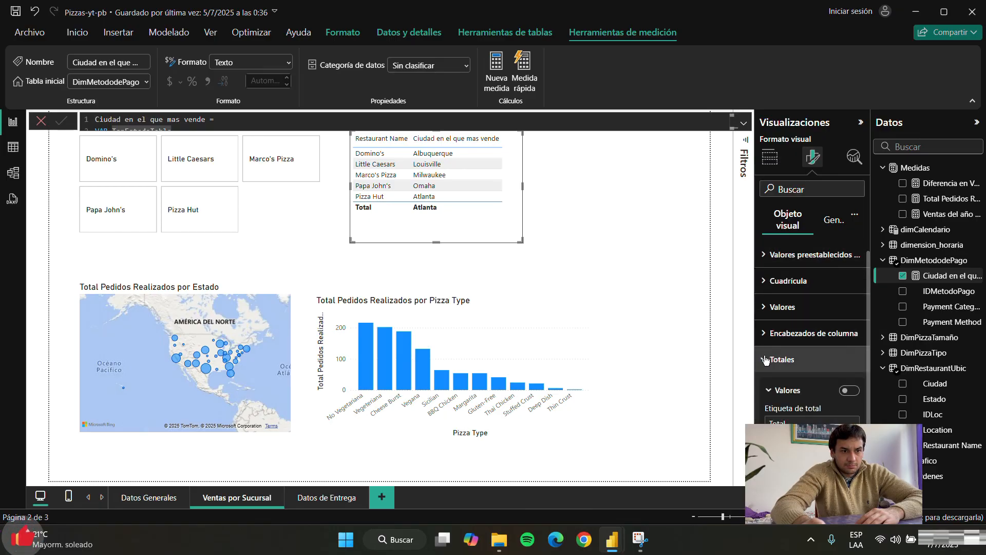
{"action": "left_click", "coordinate": [849, 390]}
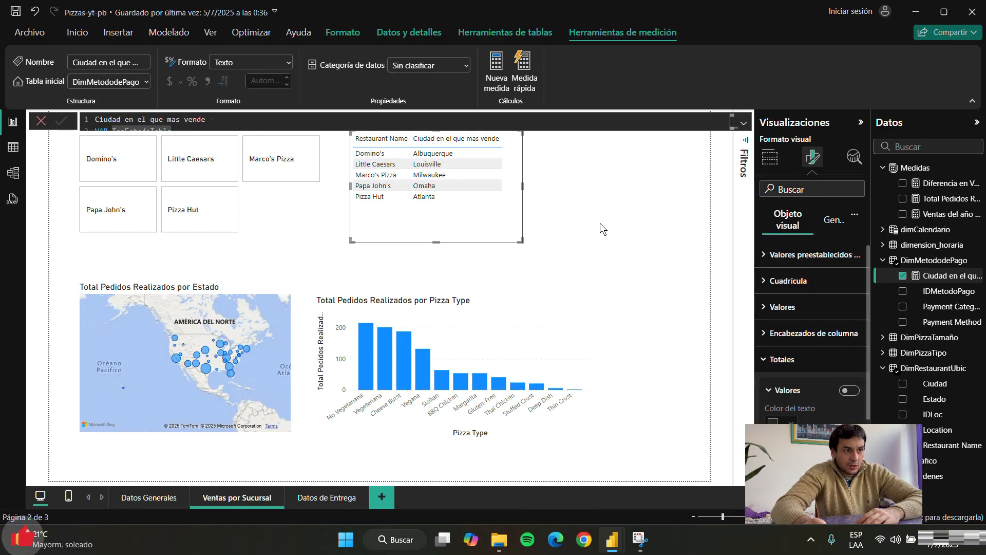
- Shrink the restaurant table so its frame fits closely around the five restaurant rows
{"action": "left_click", "coordinate": [525, 186]}
{"action": "left_click", "coordinate": [516, 189]}
{"action": "left_click_drag", "start_coordinate": [523, 188], "coordinate": [510, 187]}
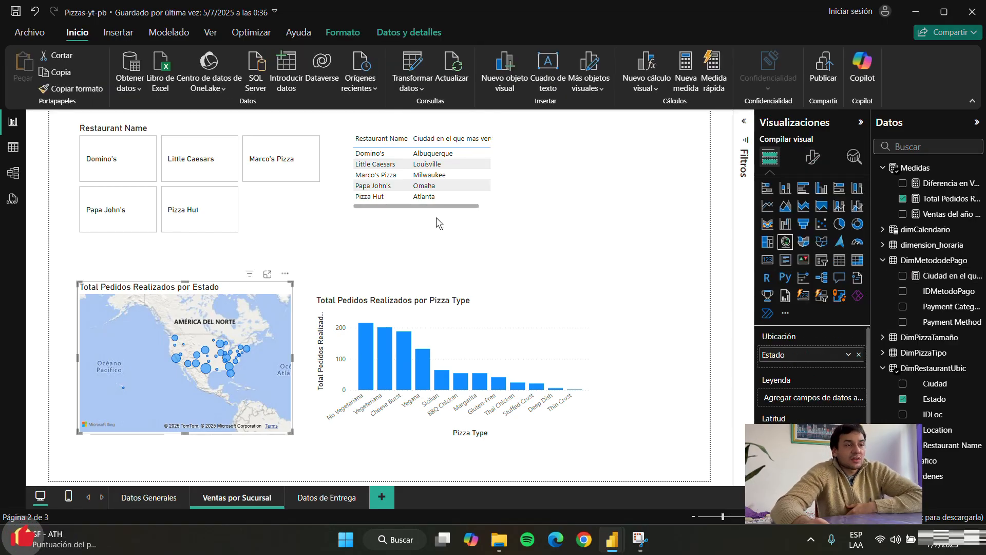
- Check how the restaurant table responds to selecting the Florida bubble on the map, and clear that selection
{"action": "left_click", "coordinate": [433, 208]}
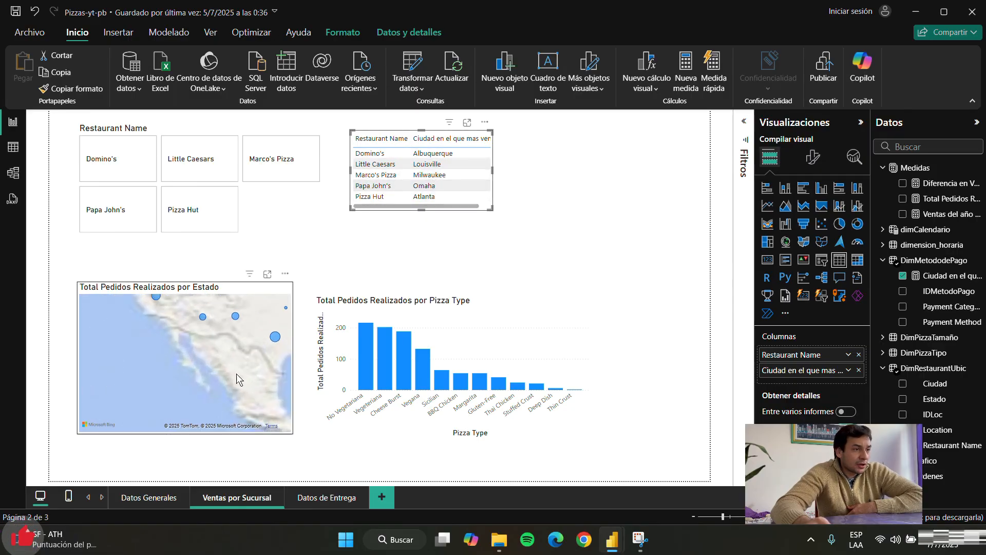
{"action": "left_click", "coordinate": [170, 396]}
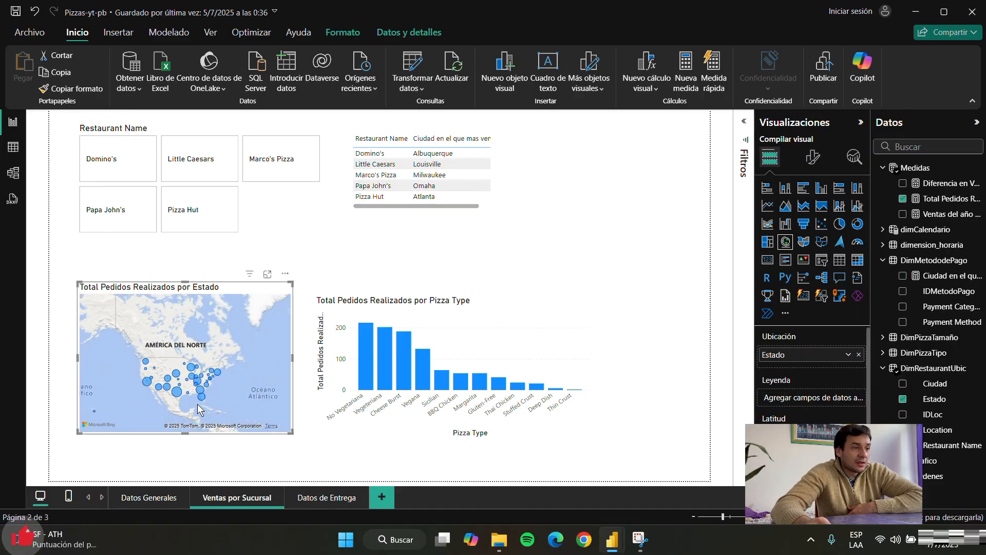
{"action": "scroll", "coordinate": [200, 406], "scroll_direction": "up", "scroll_amount": 3}
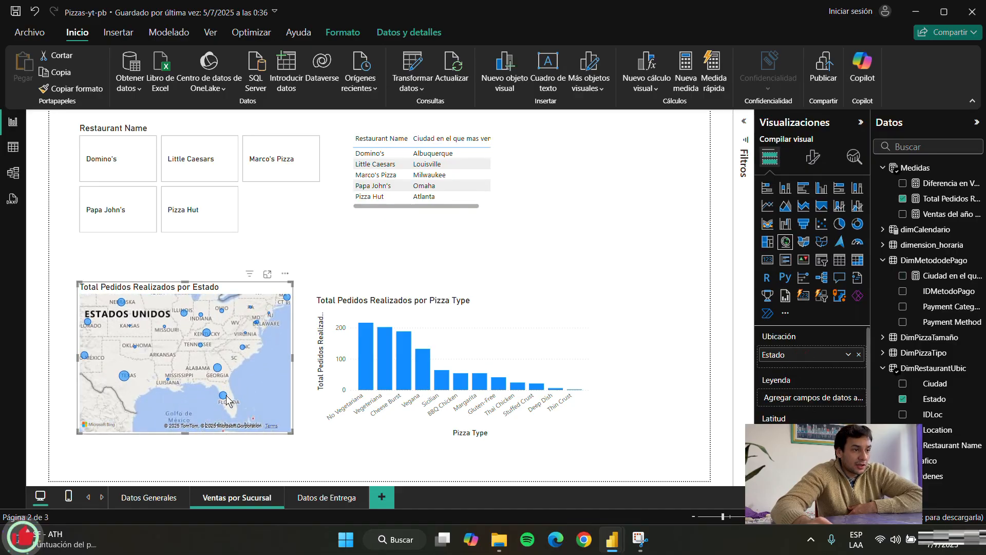
{"action": "left_click", "coordinate": [224, 396]}
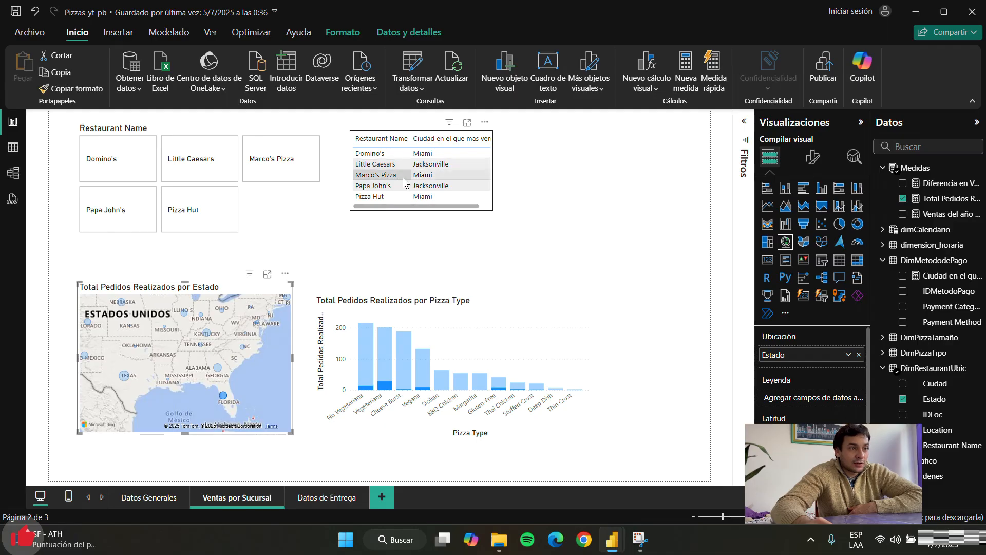
{"action": "left_click", "coordinate": [224, 393]}
{"action": "left_click", "coordinate": [714, 281]}
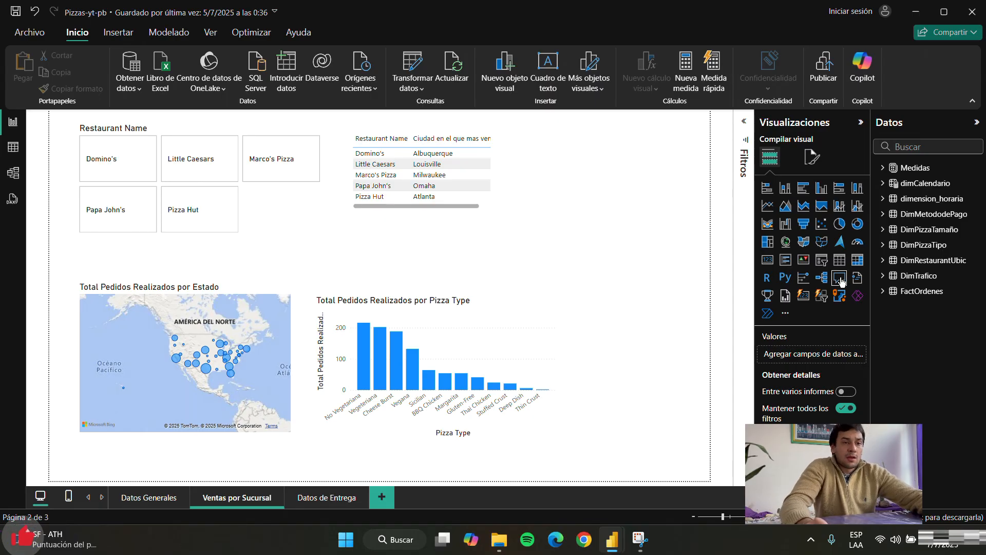
- Add an empty matrix visual and place it beside the restaurant table, above the column chart
{"action": "left_click", "coordinate": [860, 268]}
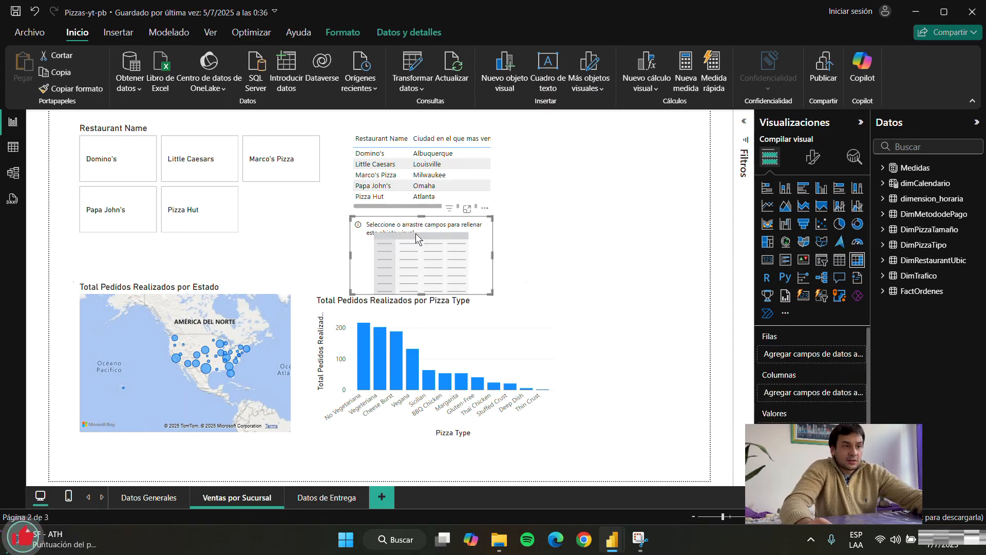
{"action": "left_click_drag", "start_coordinate": [415, 233], "coordinate": [560, 158]}
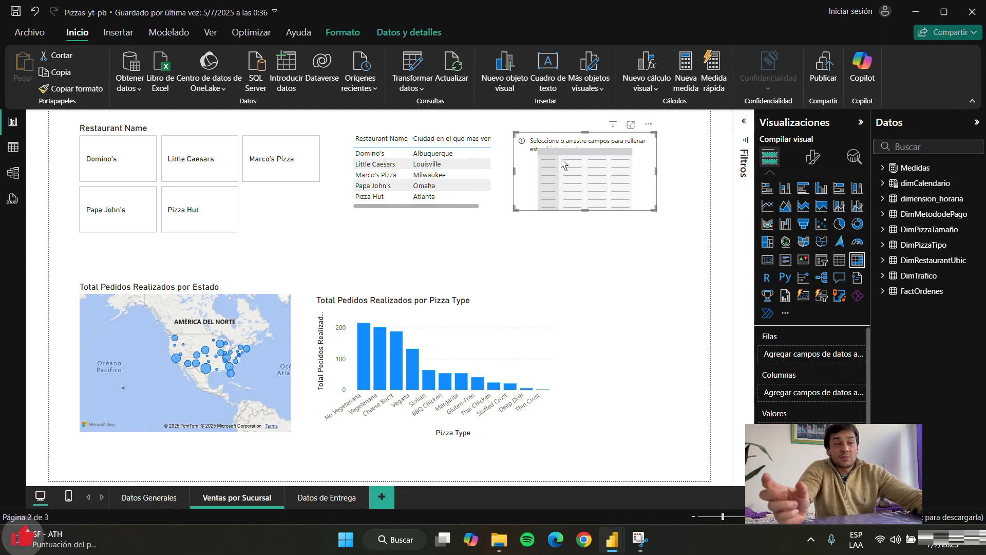
{"action": "left_click_drag", "start_coordinate": [561, 158], "coordinate": [608, 168]}
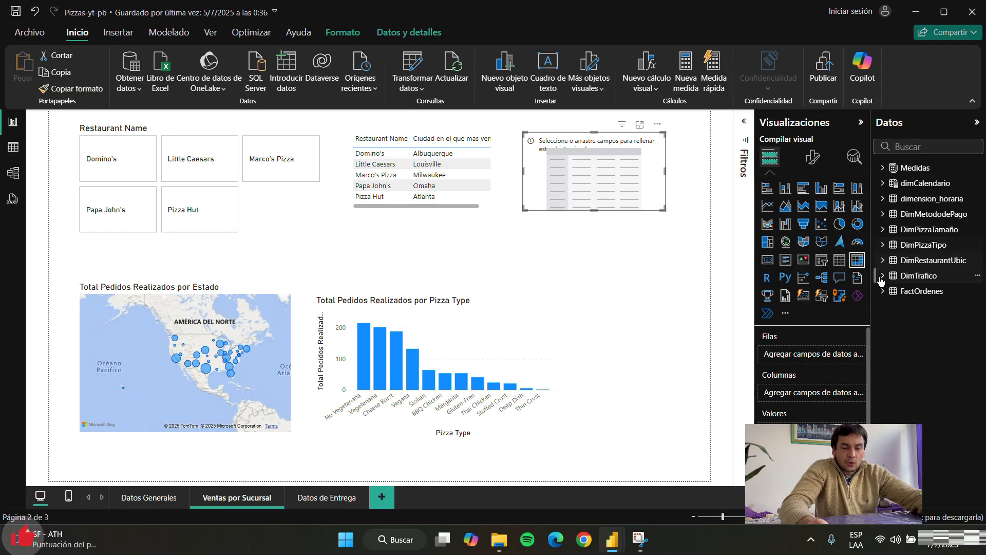
- Add the Restaurant Name field from DimRestaurantUbic to the rows of the empty matrix
{"action": "left_click", "coordinate": [932, 260]}
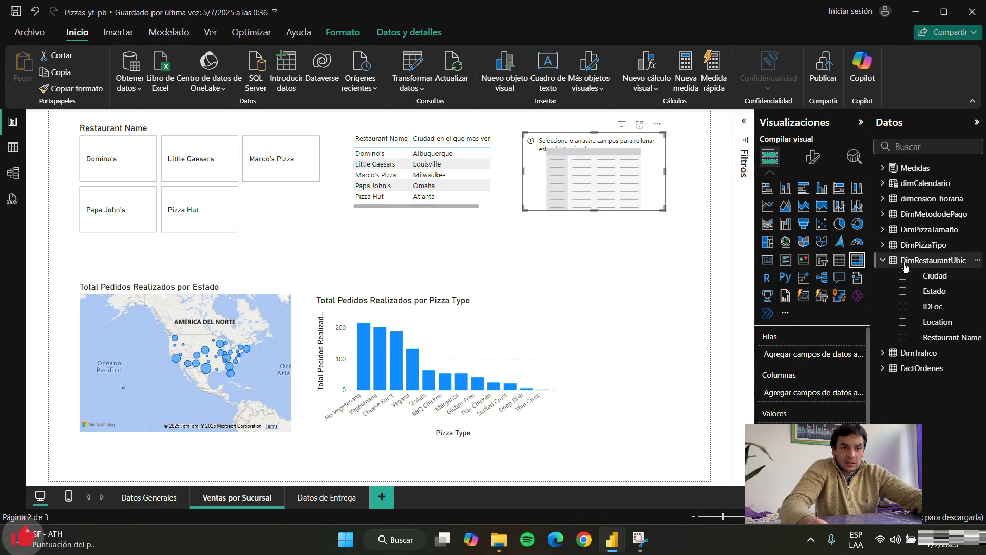
{"action": "left_click", "coordinate": [884, 261]}
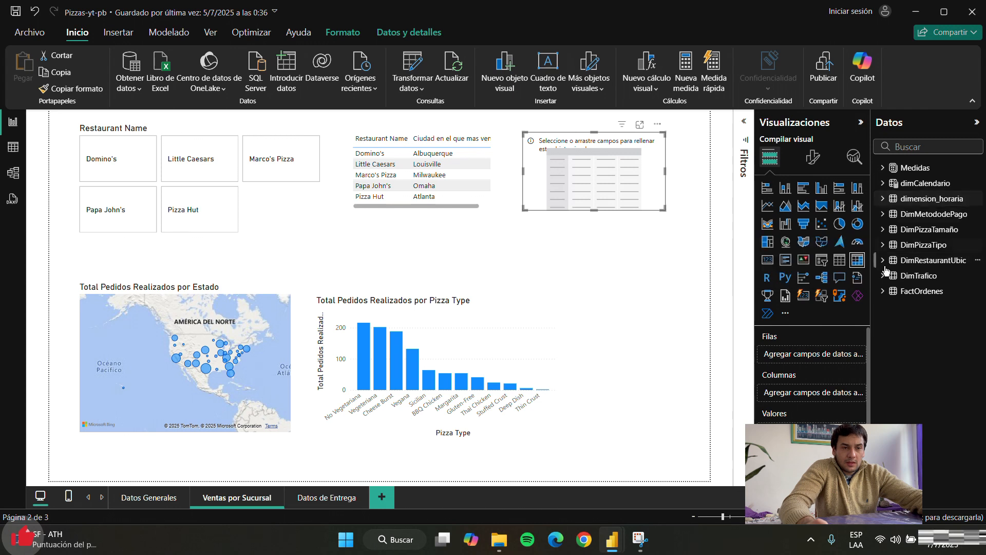
{"action": "left_click", "coordinate": [884, 260]}
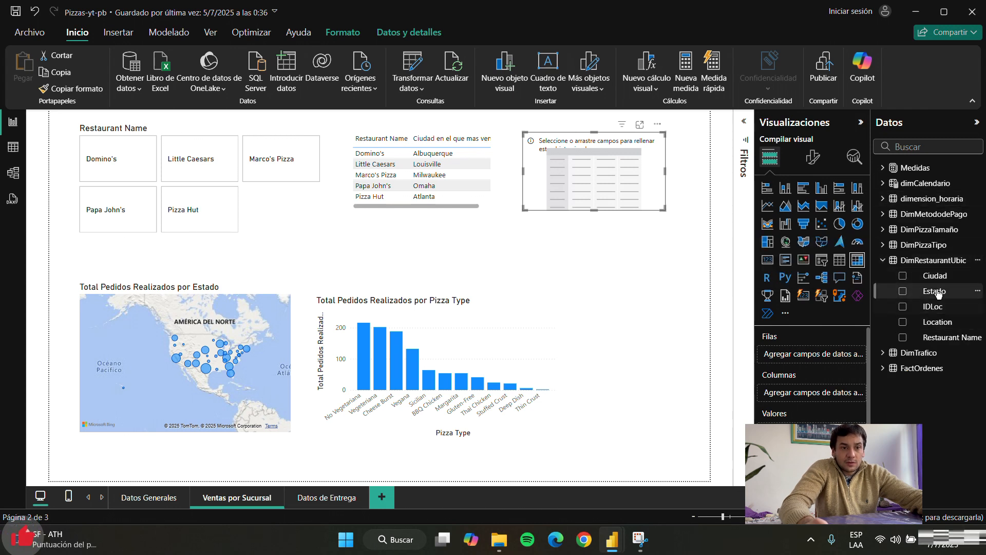
{"action": "left_click_drag", "start_coordinate": [948, 339], "coordinate": [790, 354]}
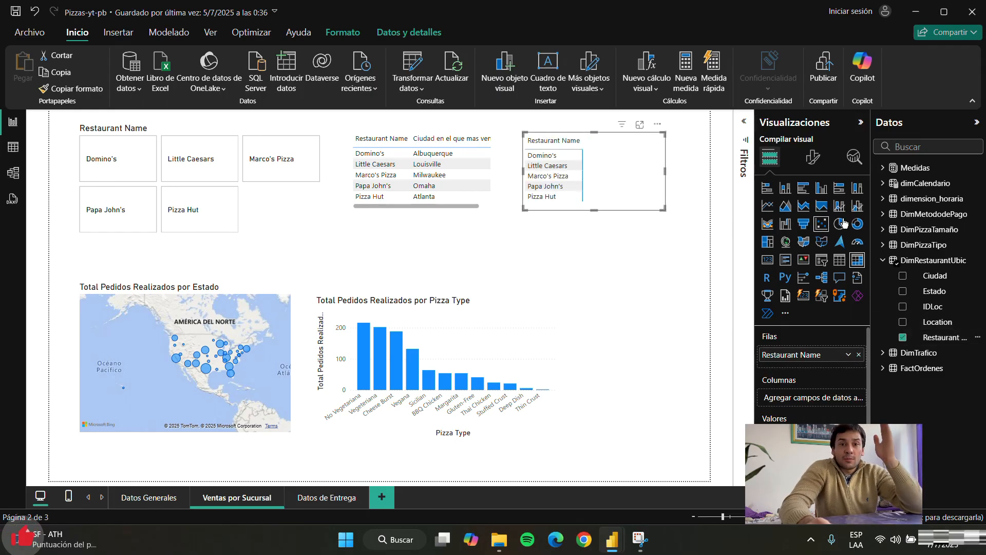
{"action": "left_click", "coordinate": [883, 261]}
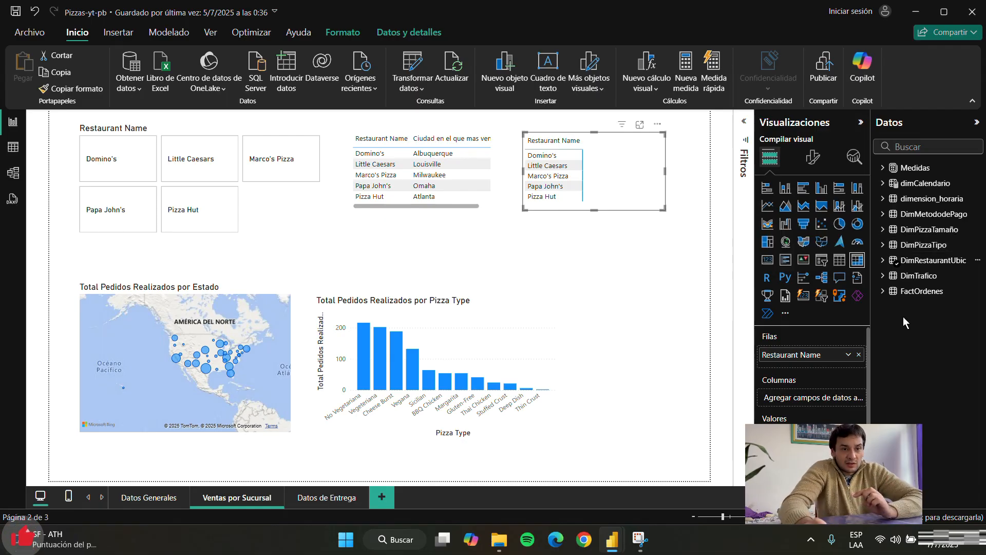
- Create a hierarchy based on the Año field of the dimCalendario table
{"action": "left_click", "coordinate": [883, 184]}
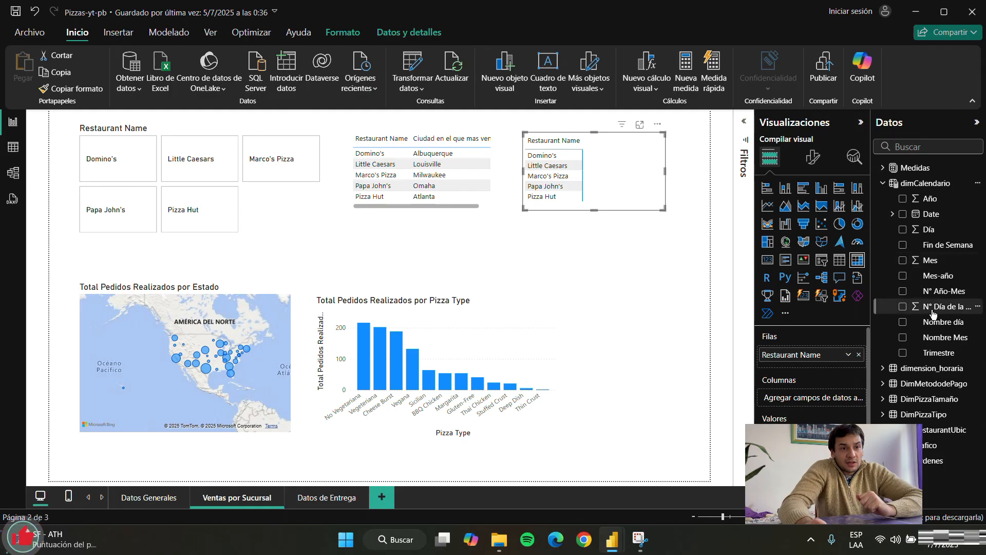
{"action": "left_click", "coordinate": [892, 215]}
{"action": "left_click", "coordinate": [893, 215]}
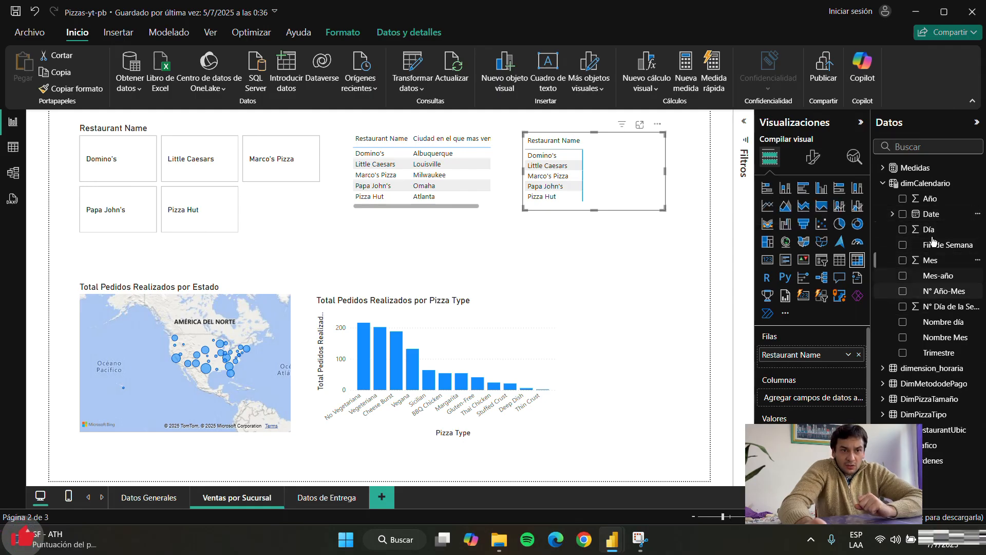
{"action": "left_click", "coordinate": [975, 204]}
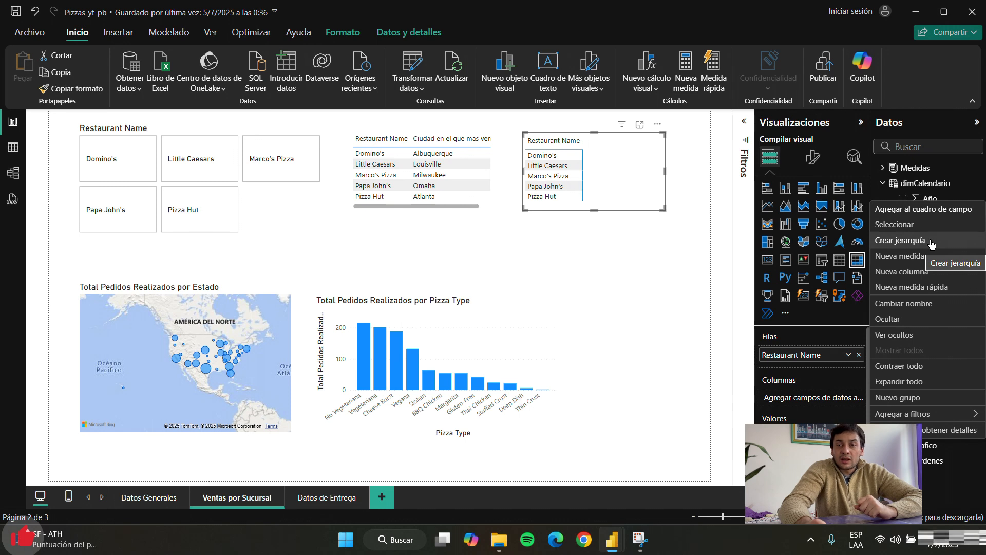
{"action": "key", "text": "Escape"}
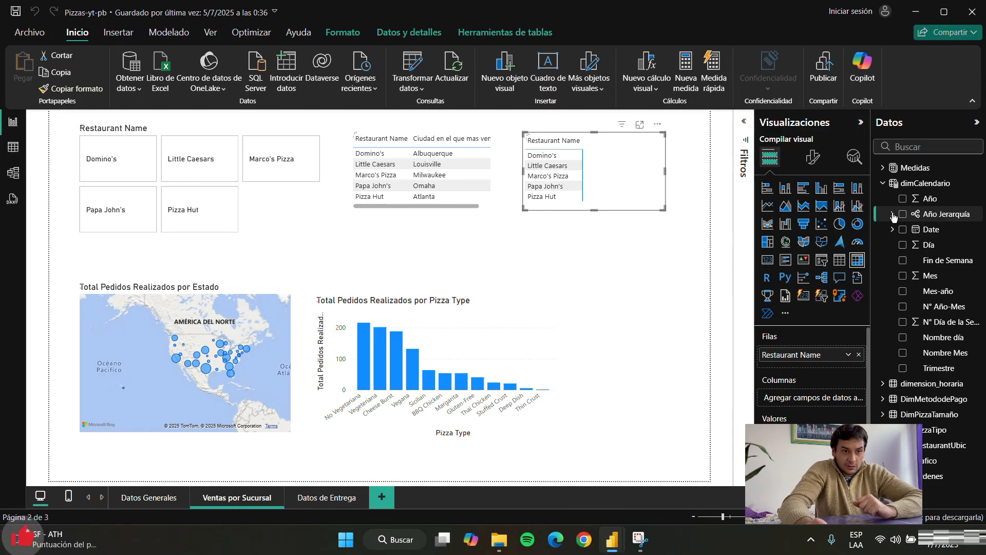
- Add the Trimestre and Nombre Mes fields, in that order, to the new year hierarchy in dimCalendario
{"action": "left_click", "coordinate": [892, 214]}
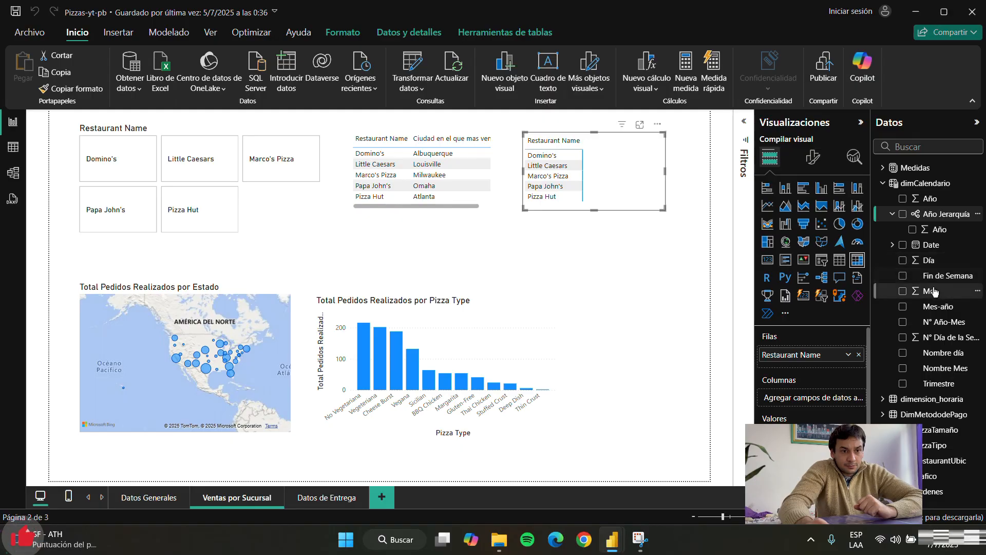
{"action": "right_click", "coordinate": [939, 385]}
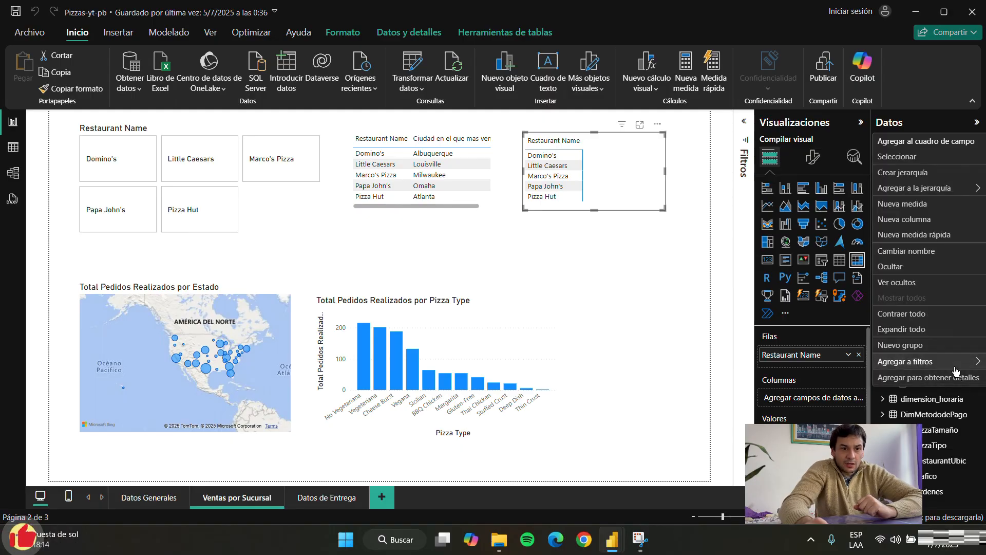
{"action": "mouse_move", "coordinate": [949, 190]}
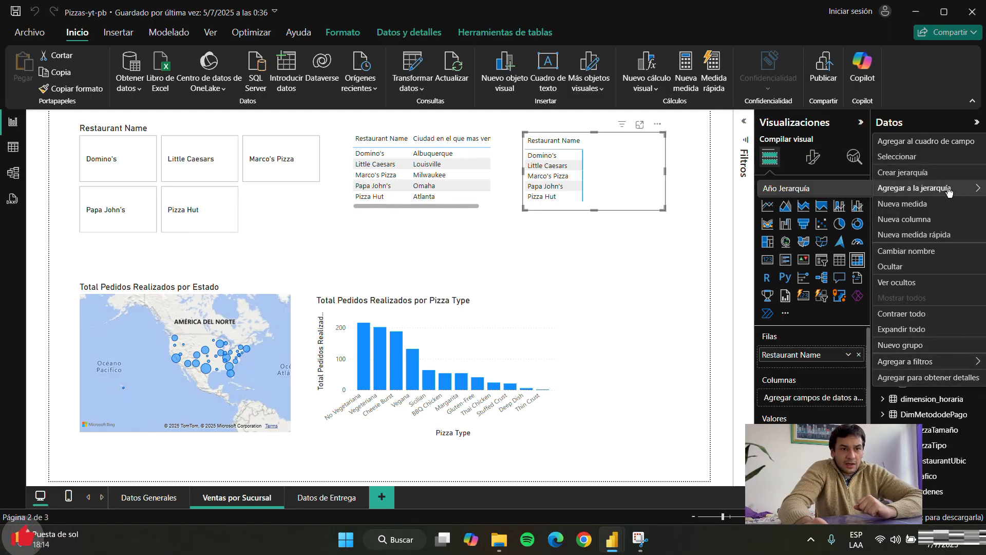
{"action": "left_click", "coordinate": [855, 189]}
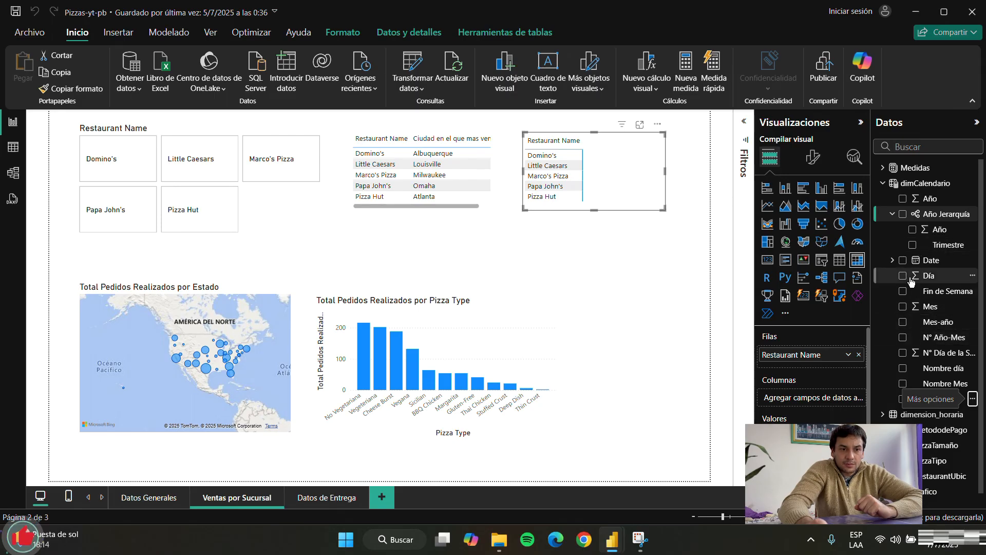
{"action": "scroll", "coordinate": [918, 377], "scroll_direction": "down", "scroll_amount": 1}
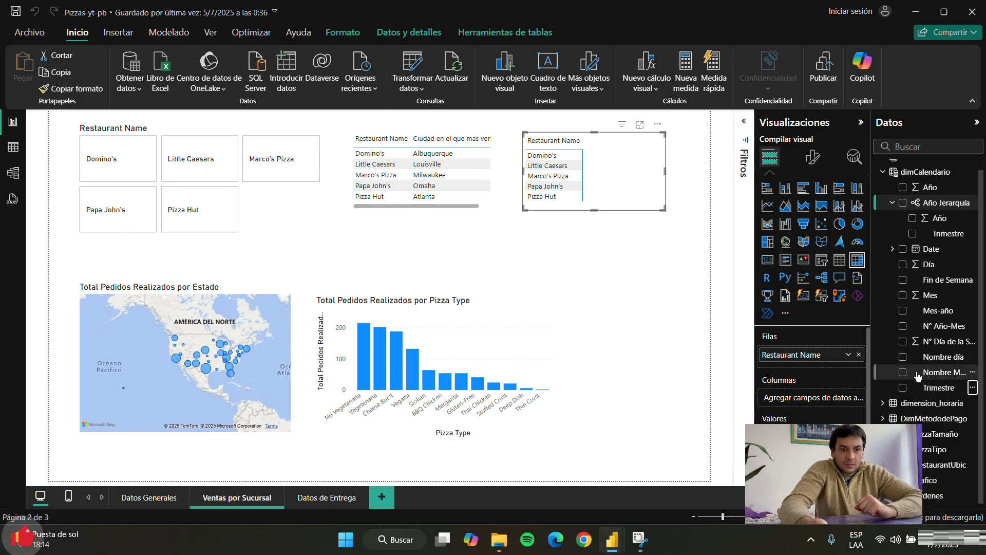
{"action": "left_click", "coordinate": [972, 372]}
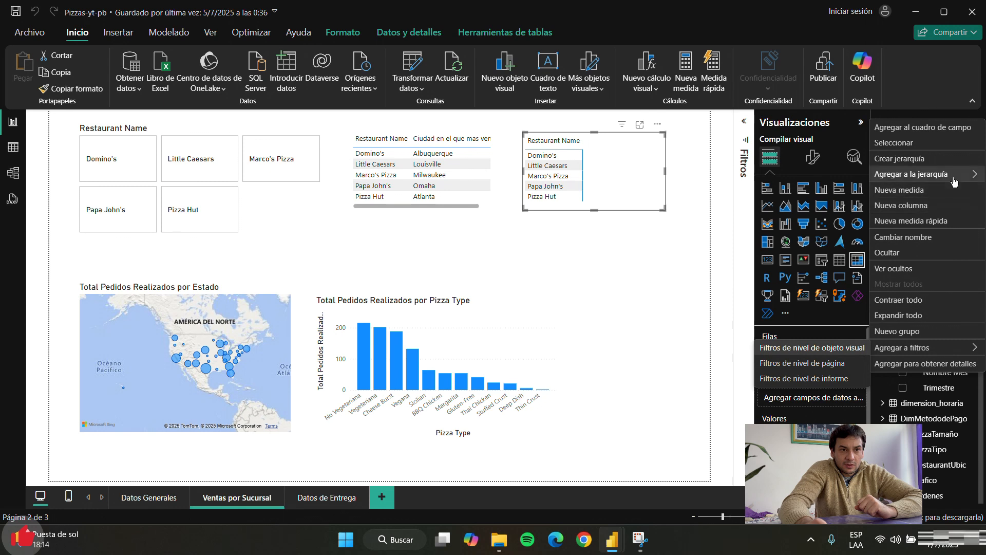
{"action": "left_click", "coordinate": [852, 176]}
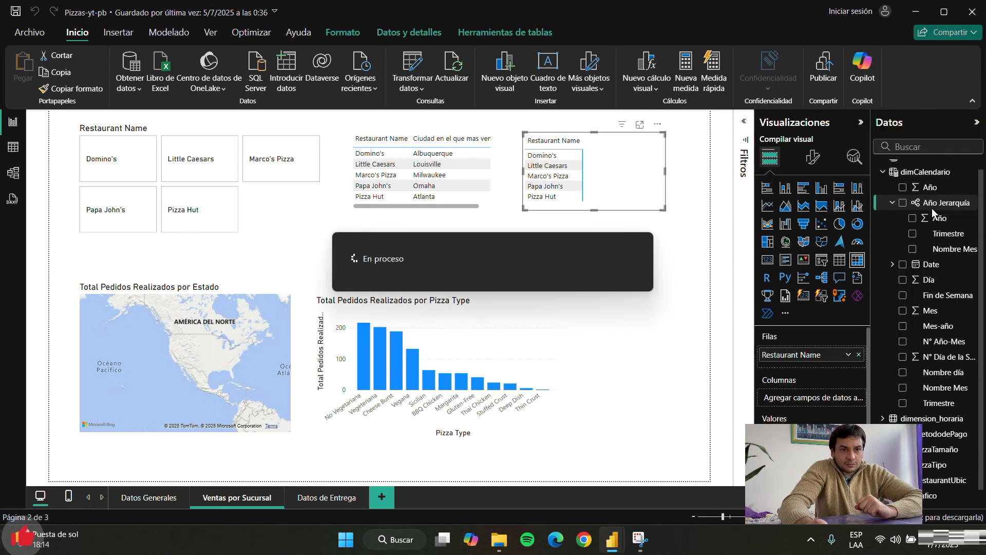
- Place the Año Jerarquía hierarchy in the matrix columns and widen the matrix slightly
{"action": "left_click_drag", "start_coordinate": [935, 203], "coordinate": [820, 360]}
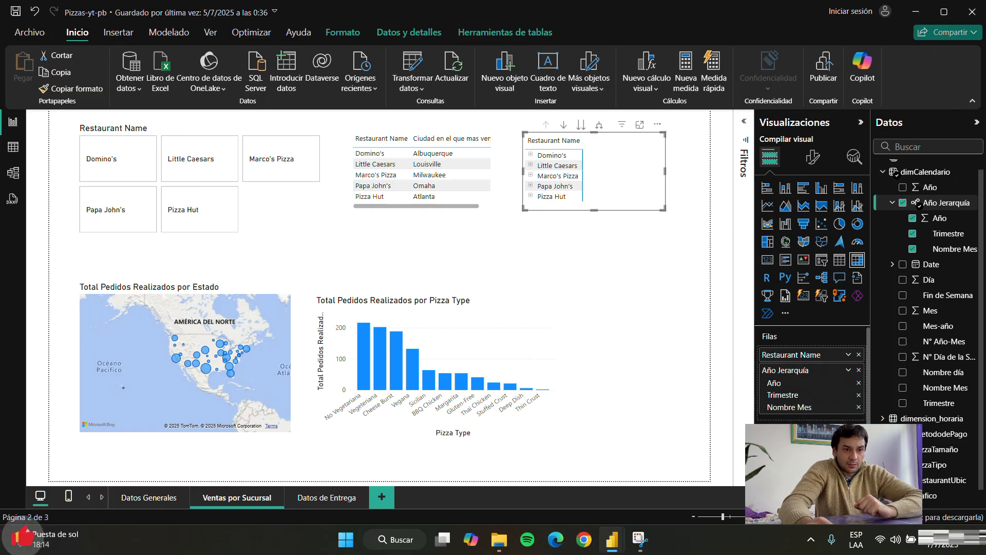
{"action": "left_click_drag", "start_coordinate": [791, 370], "coordinate": [801, 450]}
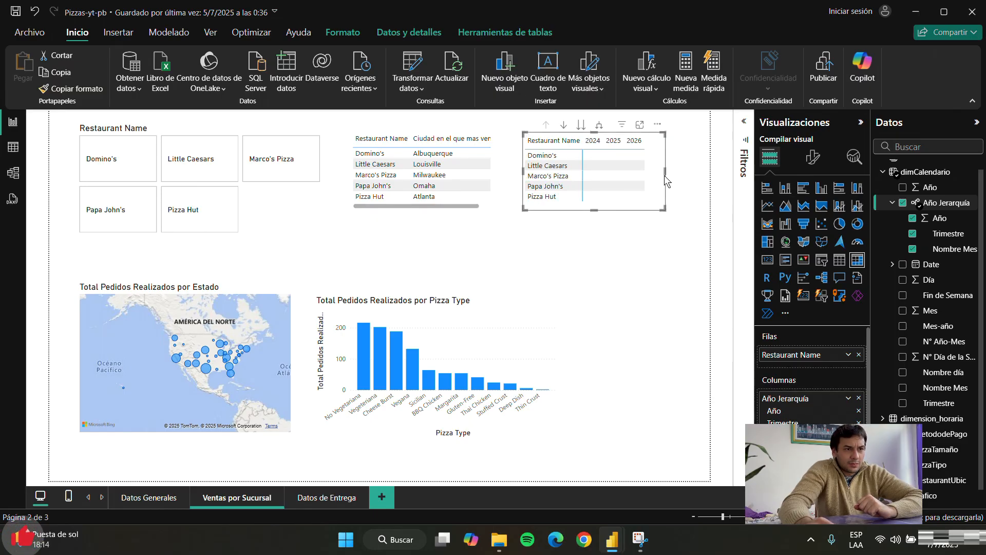
{"action": "left_click_drag", "start_coordinate": [666, 171], "coordinate": [679, 172]}
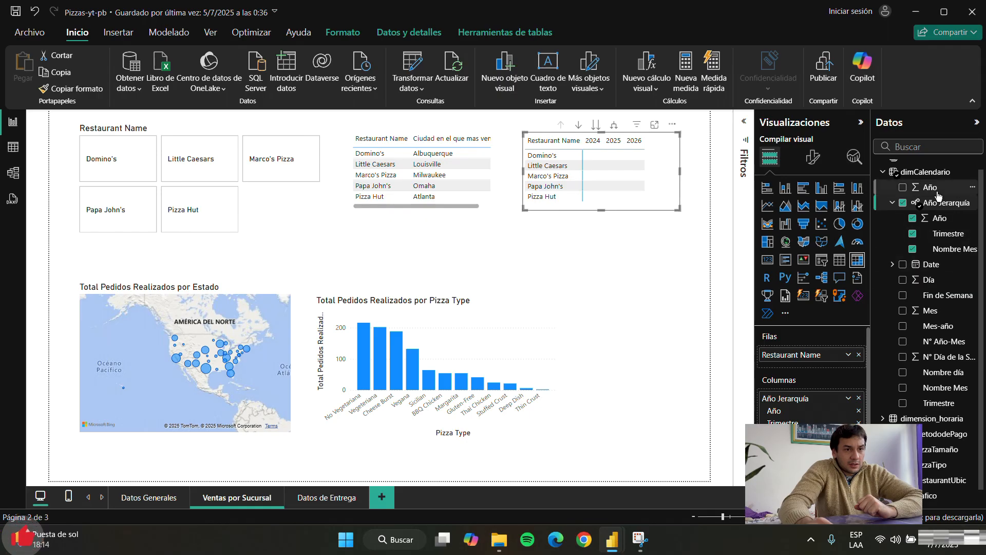
- Add the Total Pedidos Realizados measure from Medidas to the values of the matrix
{"action": "scroll", "coordinate": [885, 200], "scroll_direction": "up", "scroll_amount": 1}
{"action": "left_click", "coordinate": [883, 183]}
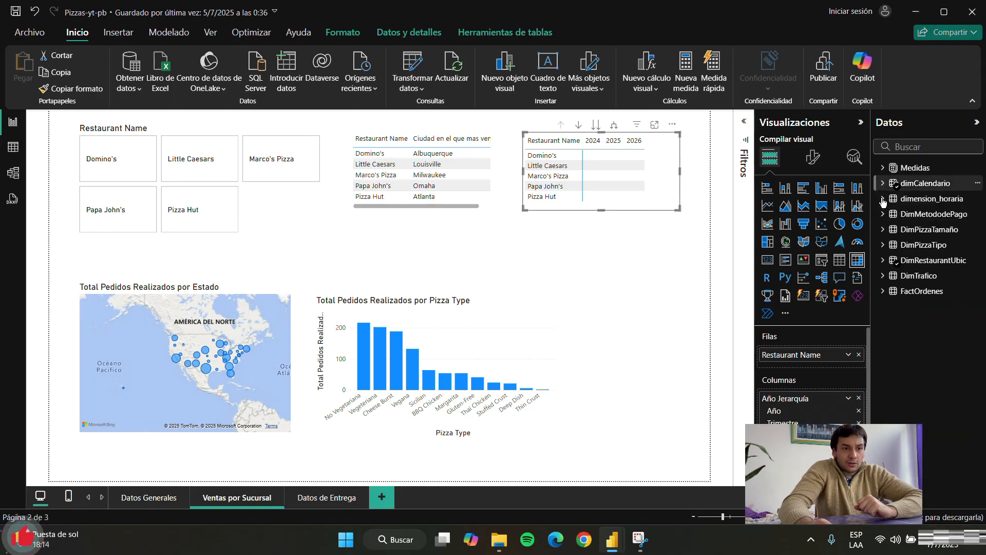
{"action": "left_click", "coordinate": [883, 168]}
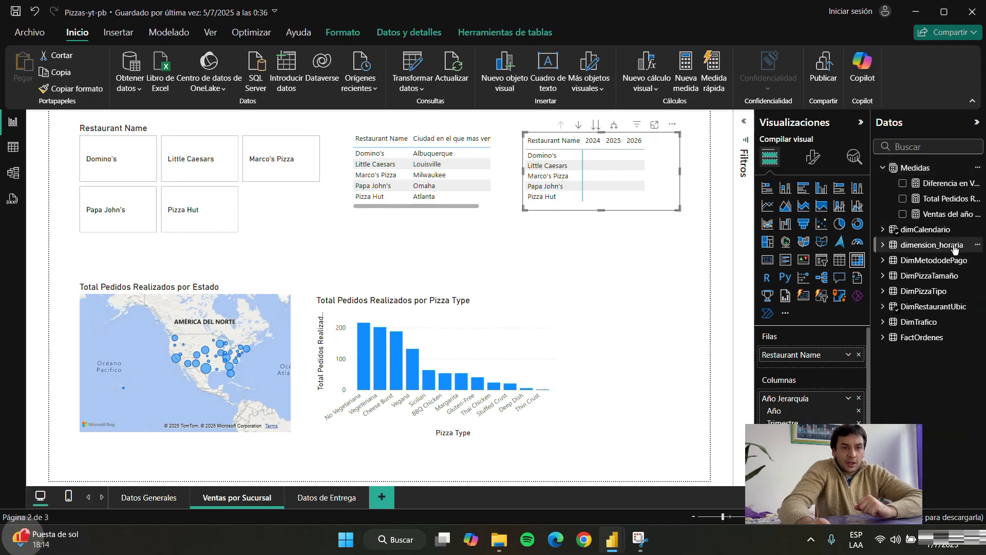
{"action": "left_click_drag", "start_coordinate": [947, 199], "coordinate": [811, 465]}
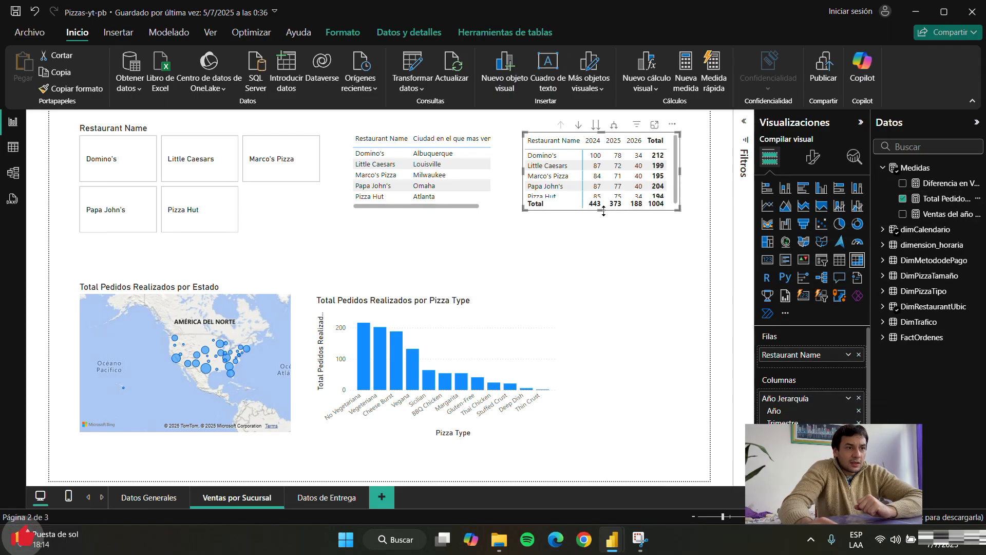
- Enlarge the matrix in height and width so all restaurant rows and the totals fit, and turn on its drill-down mode
{"action": "left_click_drag", "start_coordinate": [603, 211], "coordinate": [602, 224]}
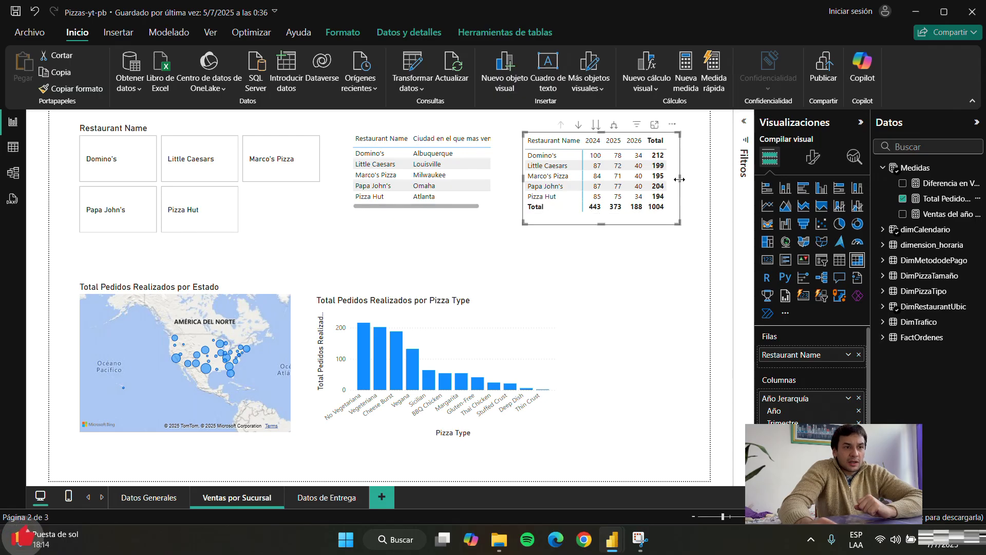
{"action": "left_click_drag", "start_coordinate": [679, 179], "coordinate": [693, 178]}
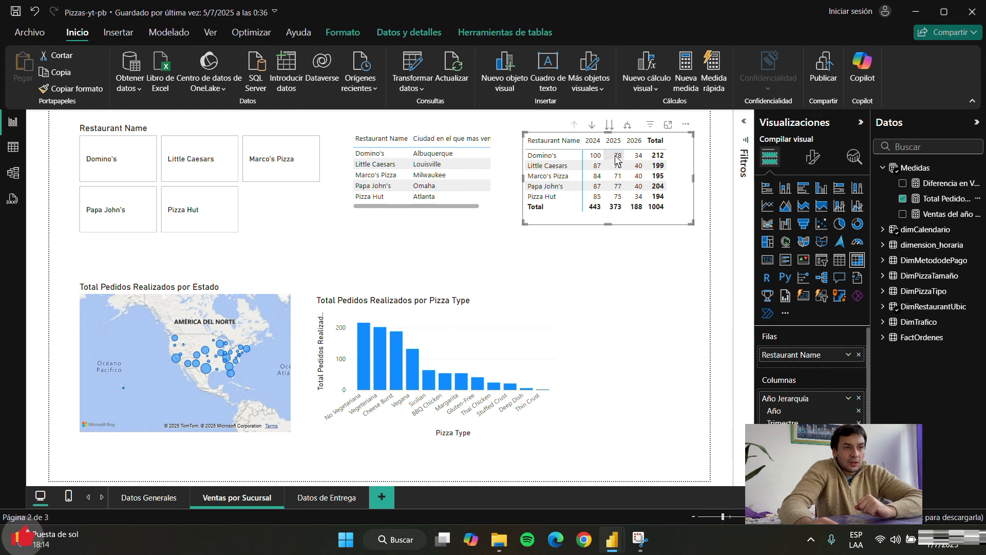
{"action": "left_click", "coordinate": [592, 126]}
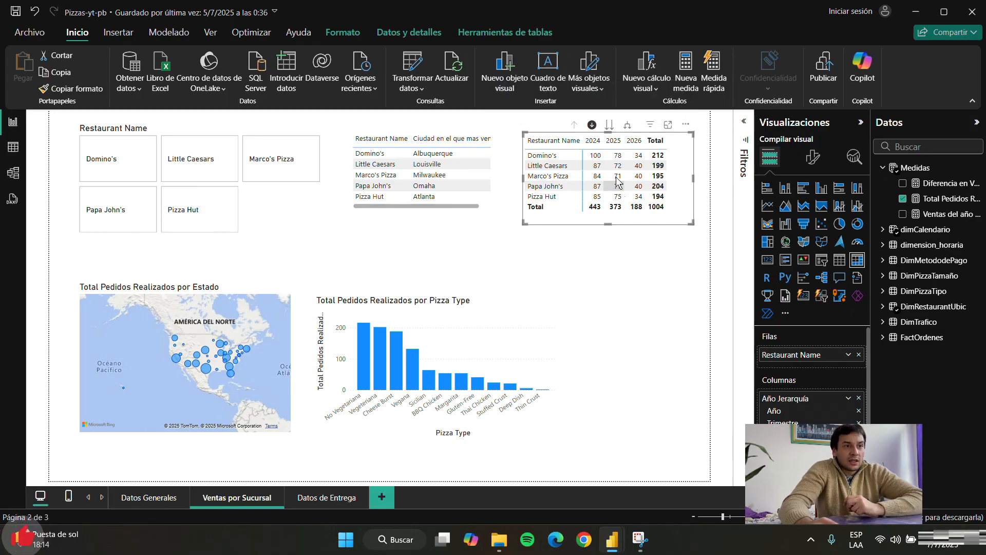
- Drill the restaurant orders matrix into 2024 and the months of Trim-1, and roll it back up to years
{"action": "left_click", "coordinate": [590, 144]}
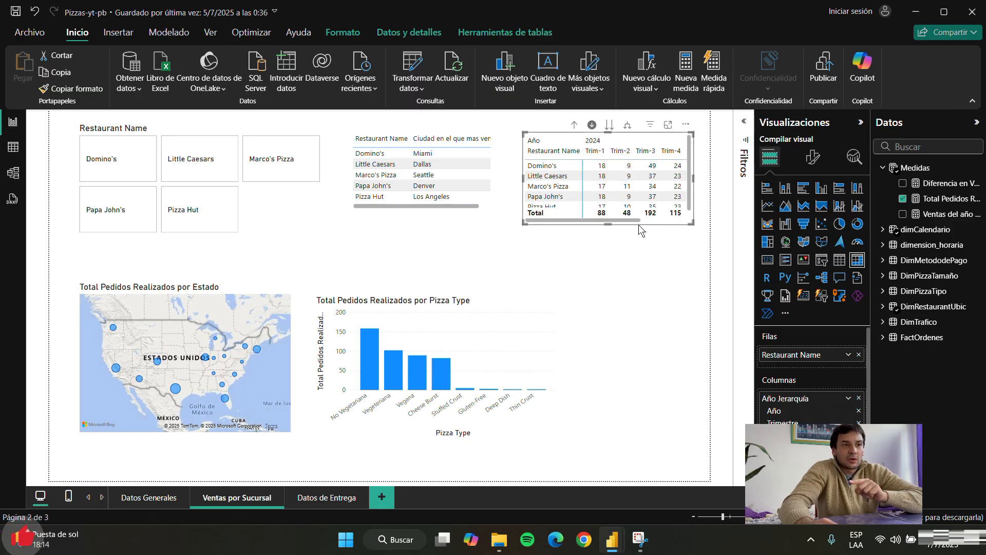
{"action": "mouse_move", "coordinate": [623, 218]}
{"action": "left_mouse_down"}
{"action": "mouse_move", "coordinate": [672, 212]}
{"action": "mouse_move", "coordinate": [616, 218]}
{"action": "left_mouse_up"}
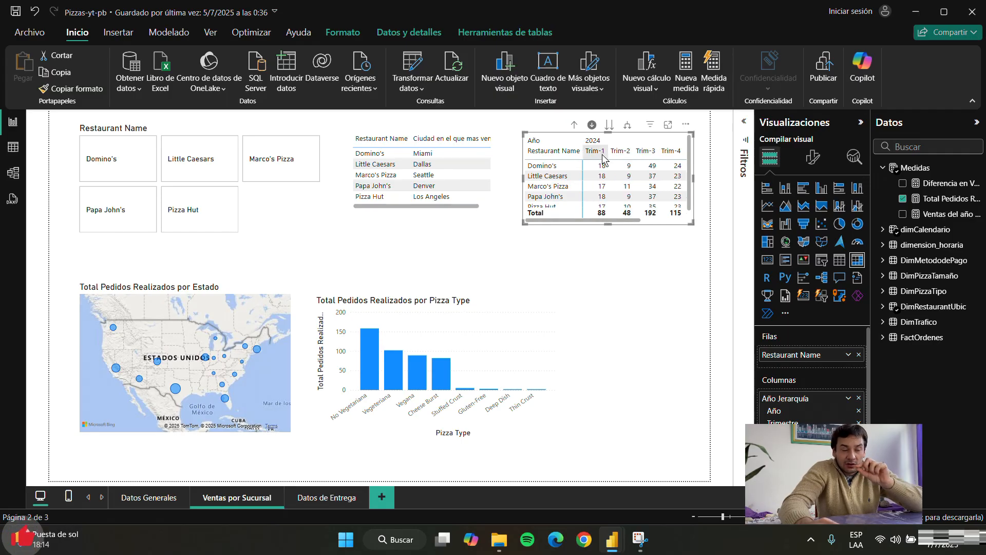
{"action": "left_click", "coordinate": [590, 213]}
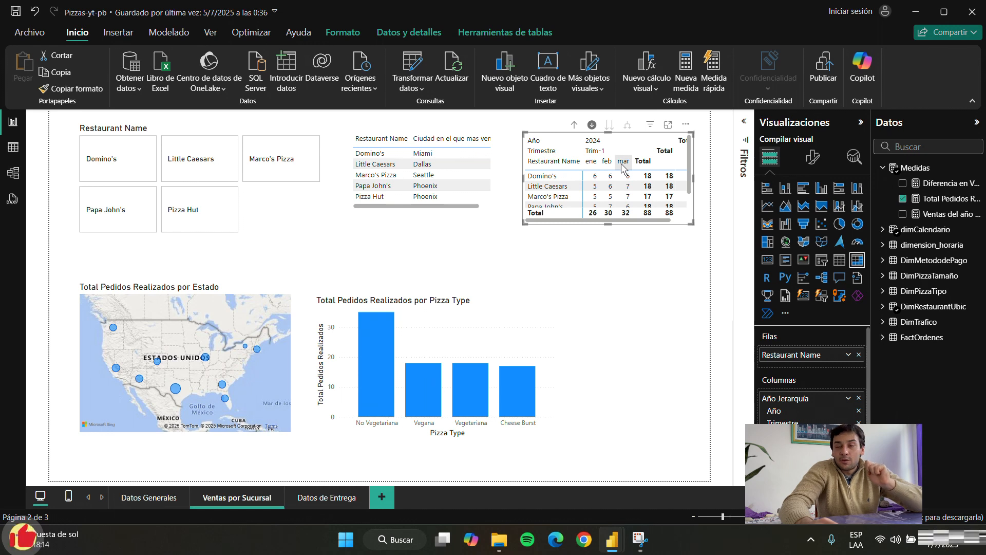
{"action": "left_click", "coordinate": [574, 126]}
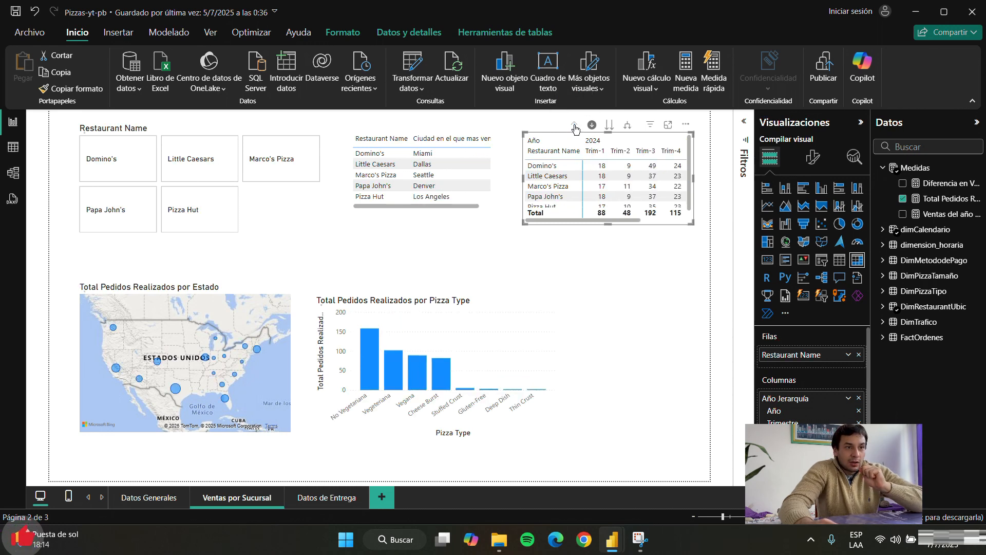
{"action": "left_click", "coordinate": [574, 126]}
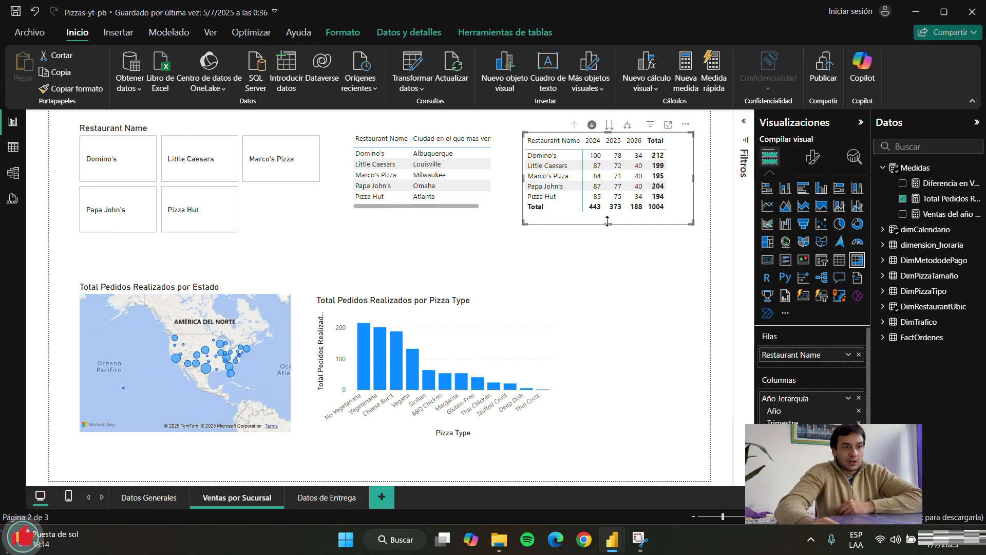
- Shrink the restaurant orders matrix in height and width so its frame fits closely around the yearly columns
{"action": "left_click_drag", "start_coordinate": [608, 225], "coordinate": [610, 215]}
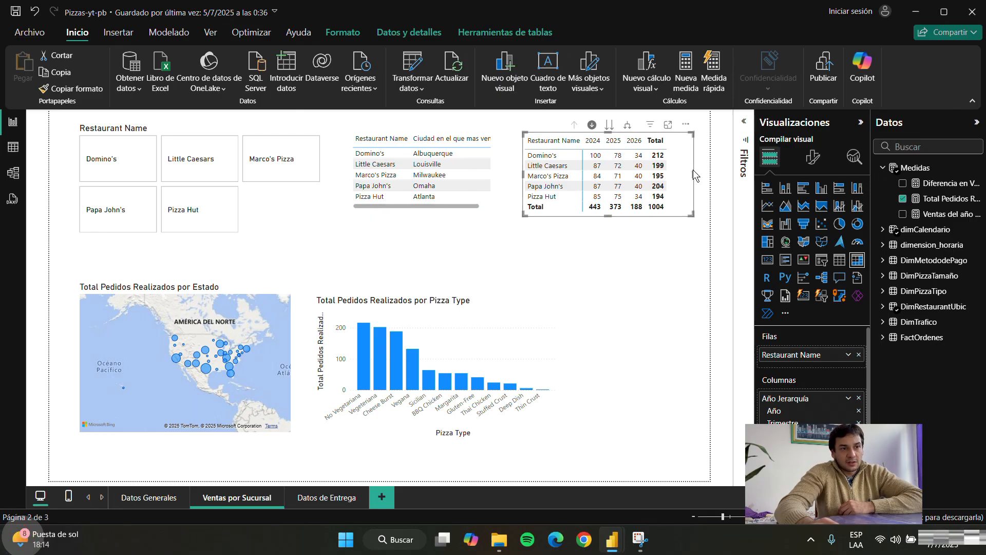
{"action": "left_click_drag", "start_coordinate": [694, 175], "coordinate": [681, 174]}
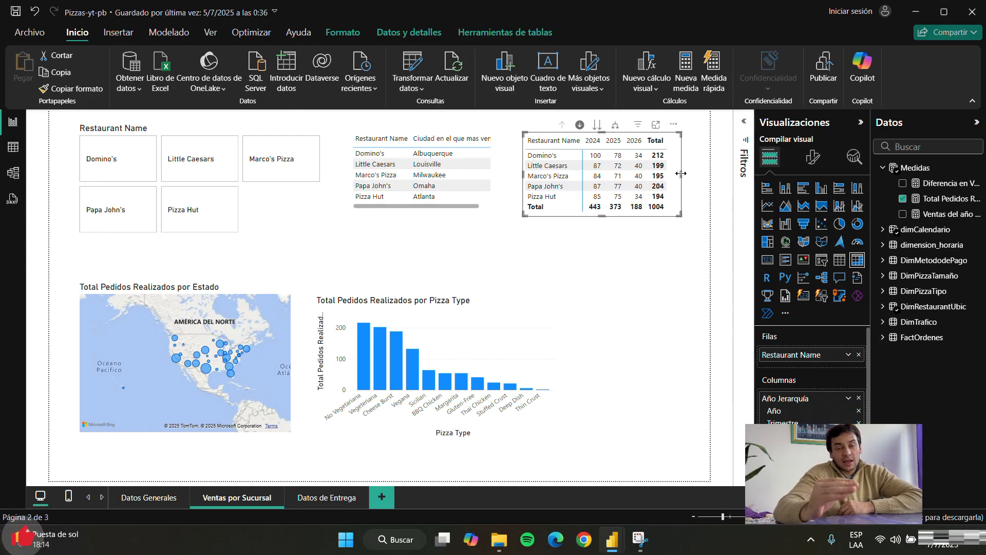
- Drill the matrix into 2026 down to July of Trim-3, and return it to the year level
{"action": "left_click", "coordinate": [635, 149]}
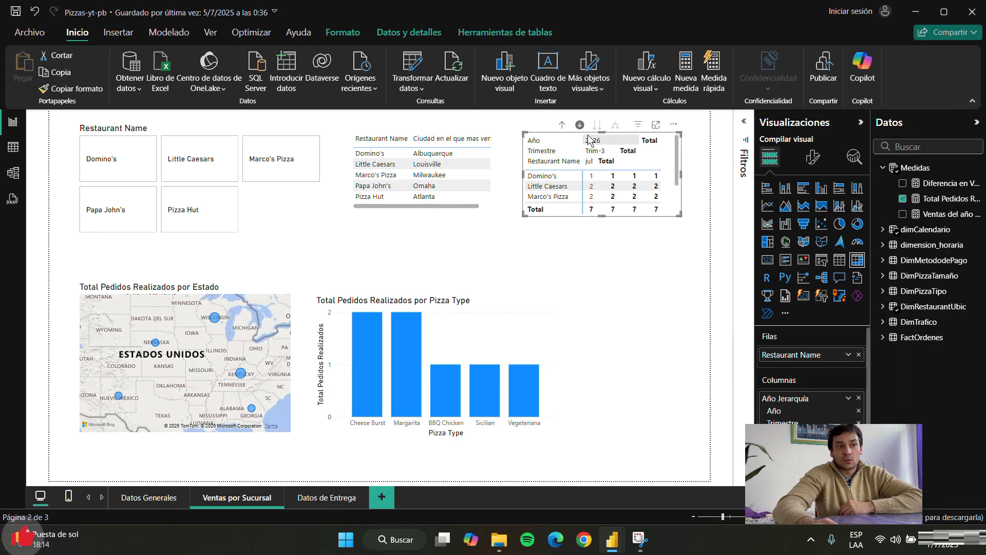
{"action": "left_click", "coordinate": [562, 125]}
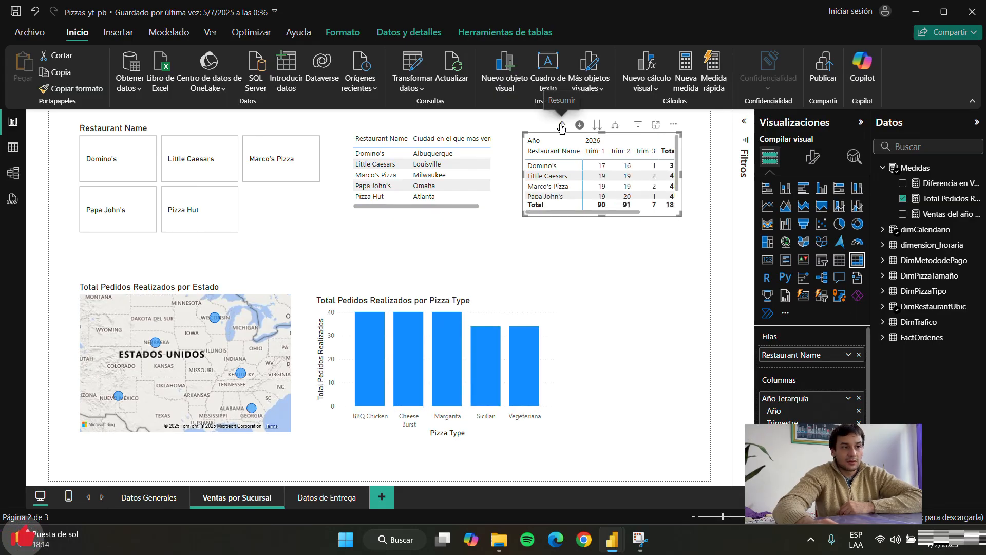
{"action": "left_click", "coordinate": [562, 126]}
- Extend the restaurant orders matrix slightly downward to leave some room below its Total row
{"action": "left_click", "coordinate": [601, 220]}
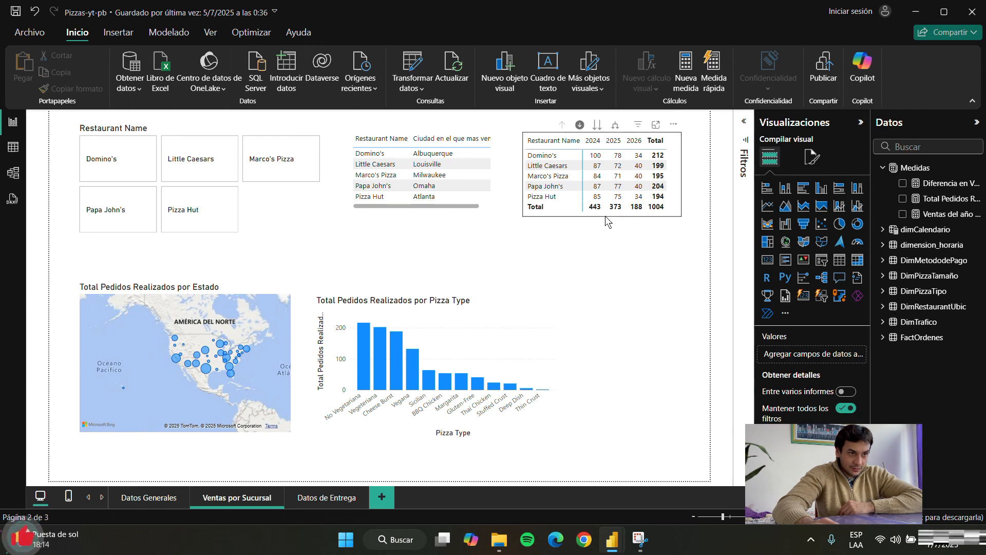
{"action": "left_click", "coordinate": [600, 214]}
{"action": "left_click_drag", "start_coordinate": [601, 215], "coordinate": [599, 223]}
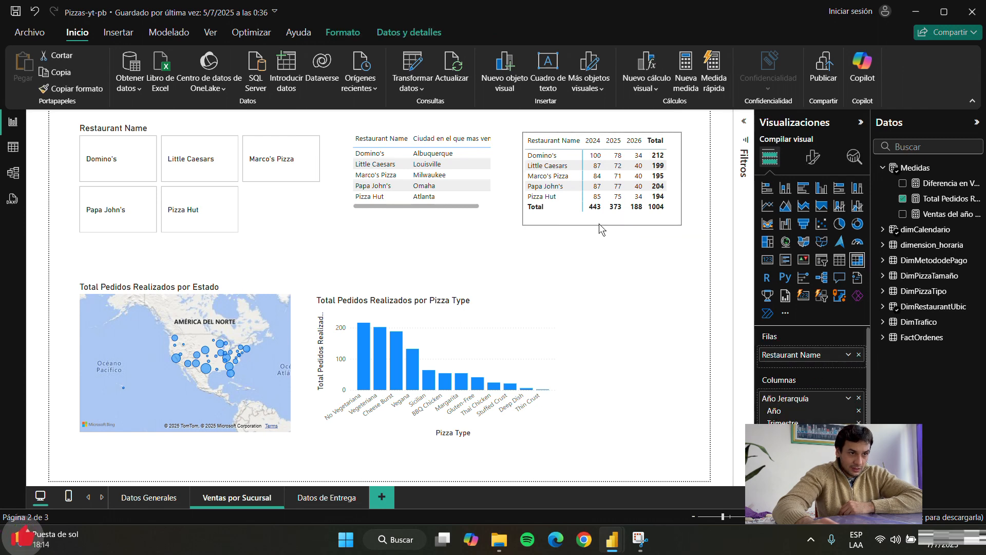
{"action": "left_click", "coordinate": [611, 259]}
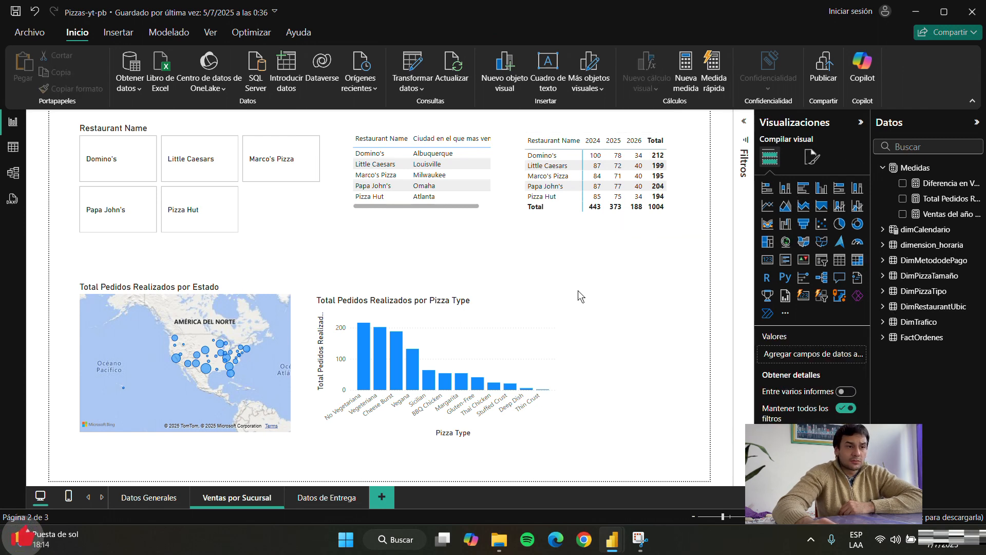
- Place a new empty stacked column chart beside the Total Pedidos Realizados por Pizza Type chart
{"action": "left_click_drag", "start_coordinate": [454, 256], "coordinate": [679, 354]}
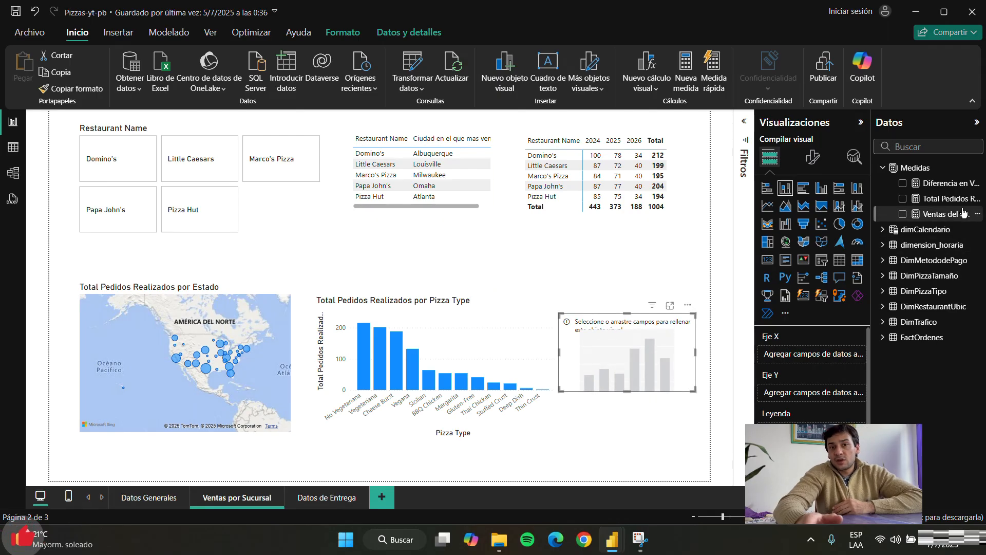
{"action": "left_click", "coordinate": [883, 168]}
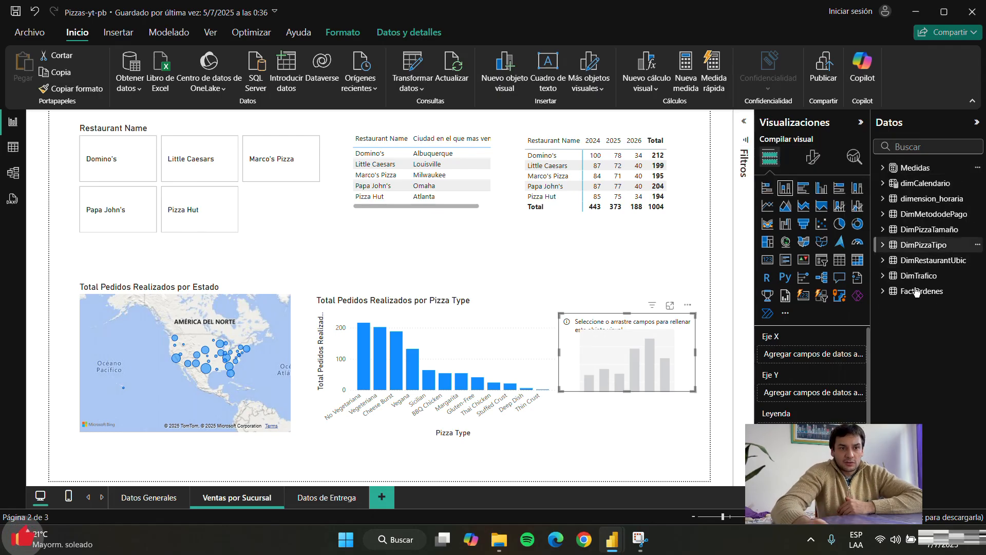
{"action": "left_click_drag", "start_coordinate": [654, 349], "coordinate": [655, 354]}
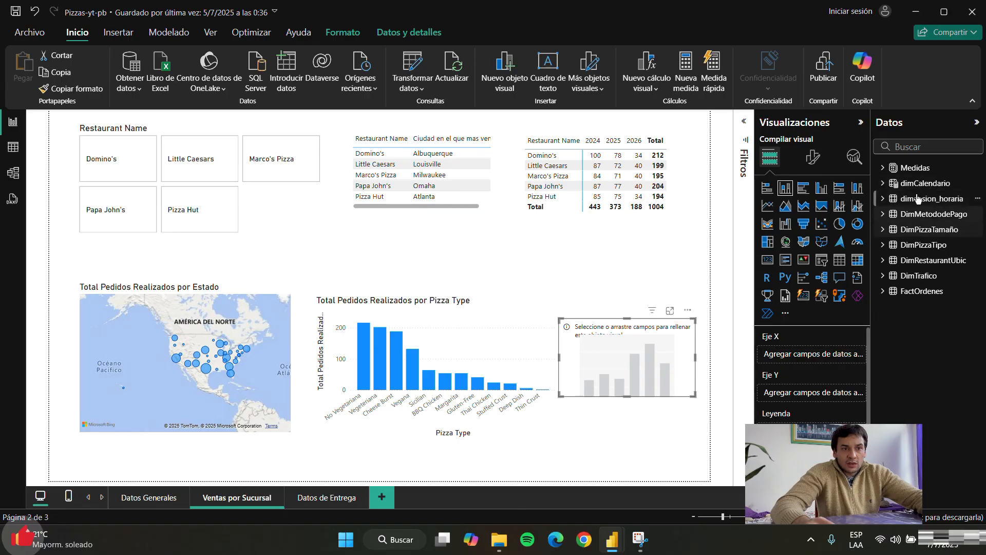
- Fill the new chart with Fin de Semana from dimCalendario on the X axis and the Total Pedidos Realizados measure on the Y axis
{"action": "left_click", "coordinate": [884, 183]}
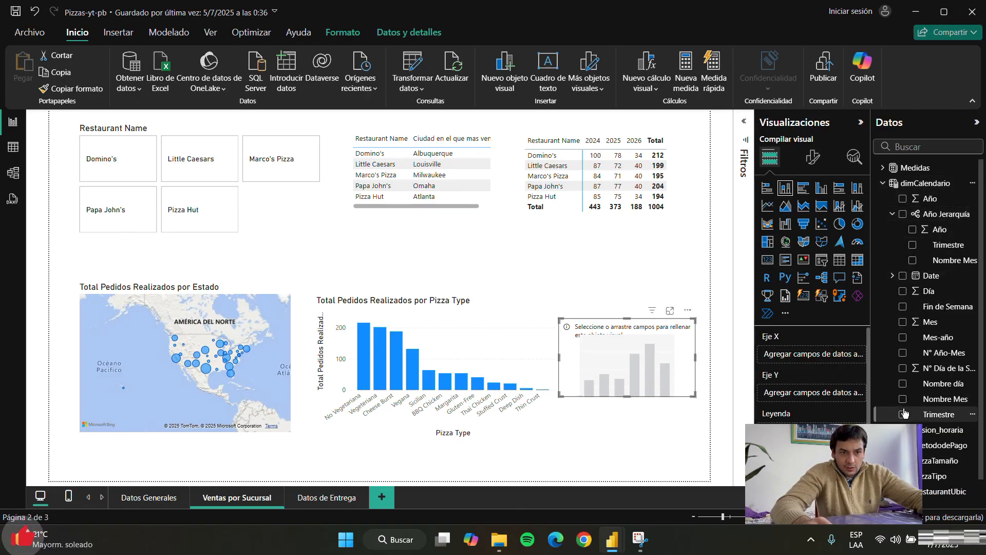
{"action": "left_click", "coordinate": [892, 214]}
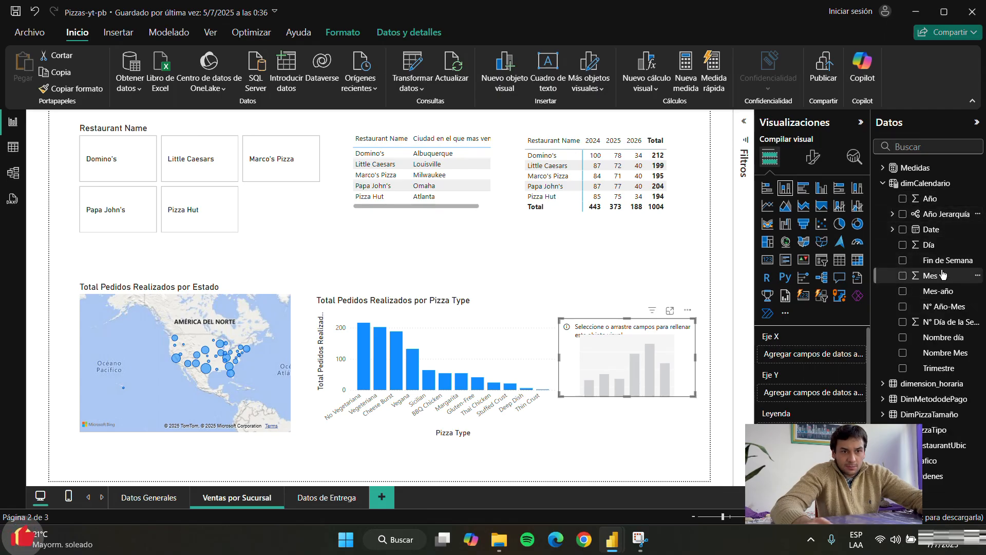
{"action": "left_click_drag", "start_coordinate": [935, 260], "coordinate": [833, 354]}
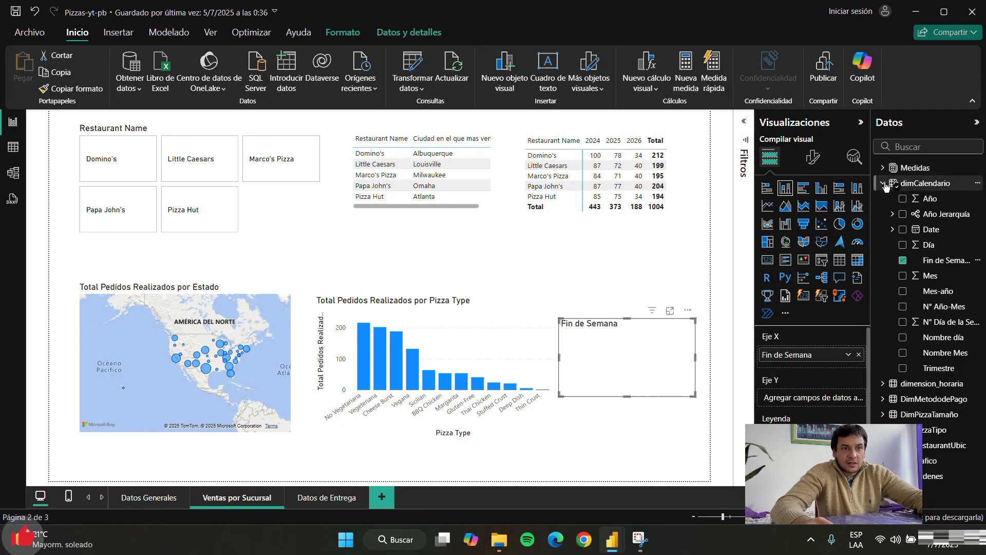
{"action": "left_click", "coordinate": [884, 182]}
{"action": "left_click", "coordinate": [888, 168]}
{"action": "left_click_drag", "start_coordinate": [944, 198], "coordinate": [824, 397]}
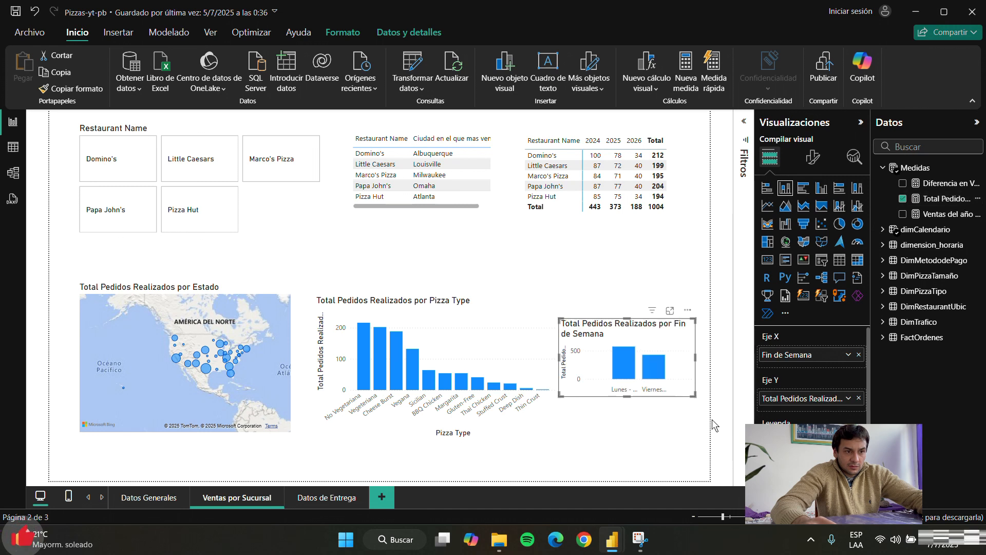
- Enlarge the Fin de Semana chart to align with the Pizza Type chart, narrowing the Pizza Type chart to make room
{"action": "left_click_drag", "start_coordinate": [621, 396], "coordinate": [621, 434]}
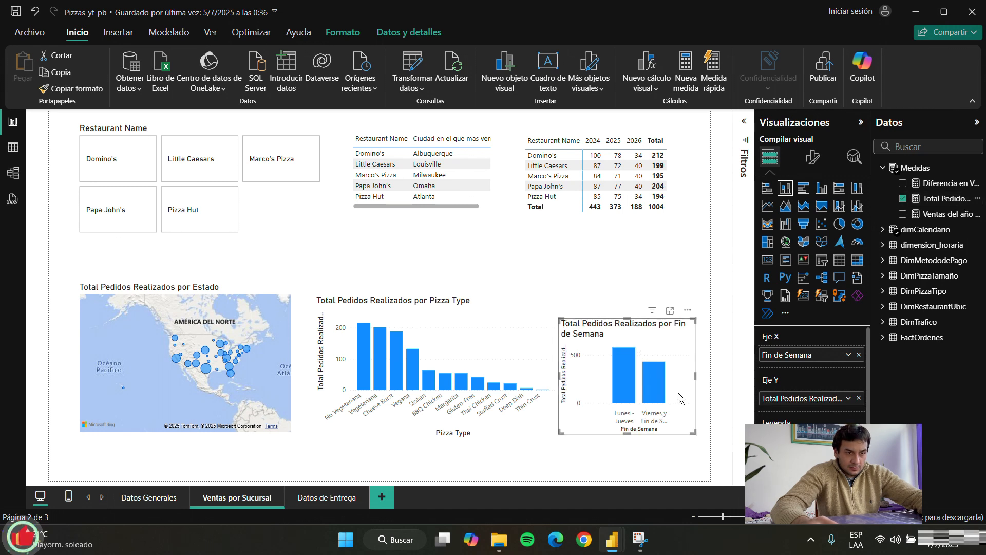
{"action": "left_click", "coordinate": [548, 364]}
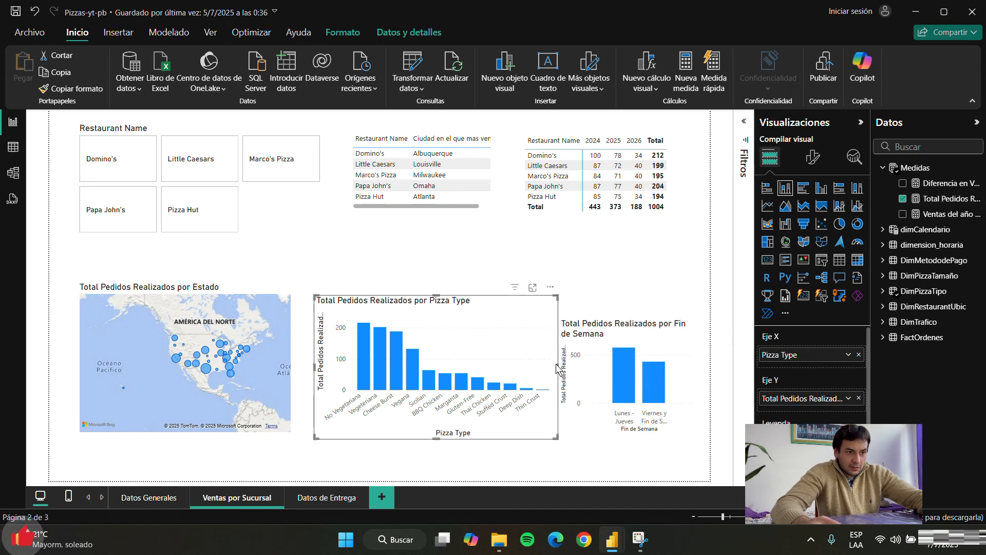
{"action": "mouse_move", "coordinate": [558, 367]}
{"action": "left_mouse_down"}
{"action": "mouse_move", "coordinate": [536, 368]}
{"action": "mouse_move", "coordinate": [550, 377]}
{"action": "left_mouse_up"}
{"action": "left_click", "coordinate": [561, 372]}
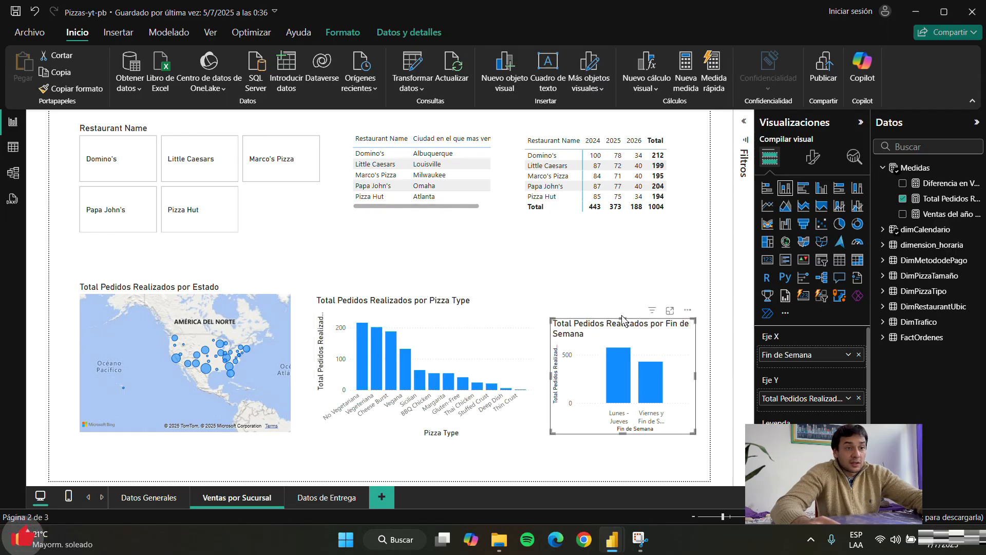
{"action": "mouse_move", "coordinate": [622, 319]}
{"action": "left_mouse_down"}
{"action": "mouse_move", "coordinate": [627, 293]}
{"action": "mouse_move", "coordinate": [626, 307]}
{"action": "left_mouse_up"}
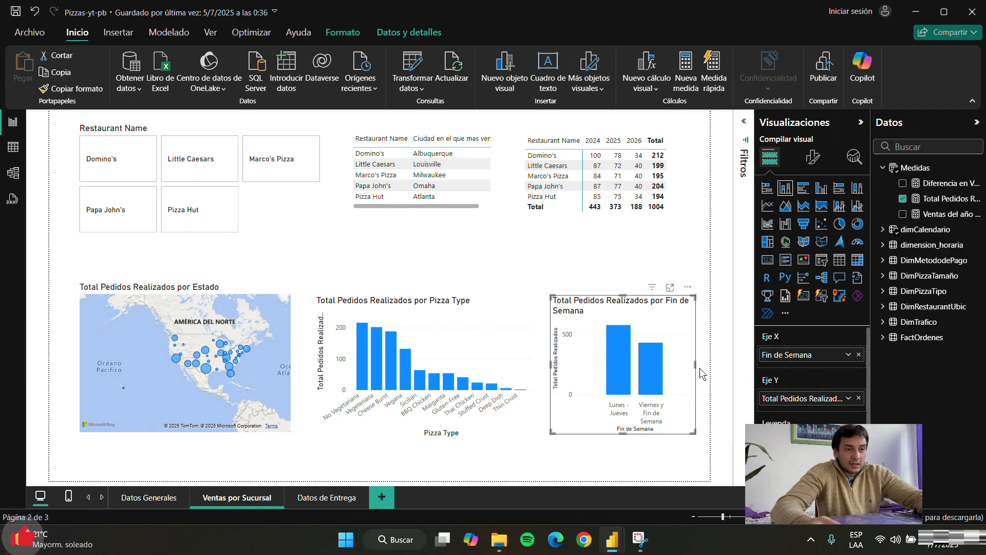
{"action": "left_click_drag", "start_coordinate": [695, 365], "coordinate": [692, 371]}
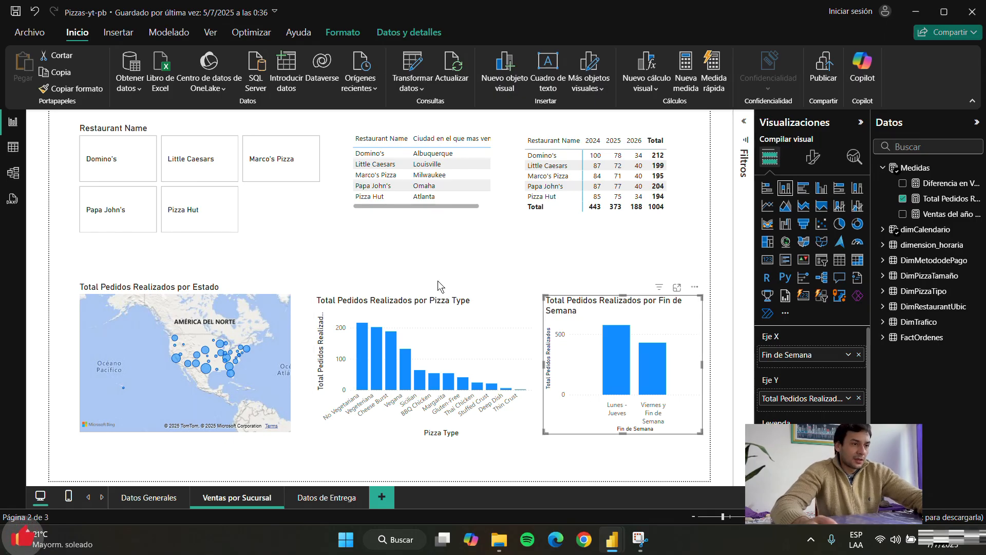
- Move the Restaurant Name slicer, the city table and the yearly orders matrix down, closer to the lower row of visuals
{"action": "left_click", "coordinate": [296, 254]}
{"action": "left_click_drag", "start_coordinate": [295, 195], "coordinate": [267, 238]}
{"action": "right_click", "coordinate": [312, 227]}
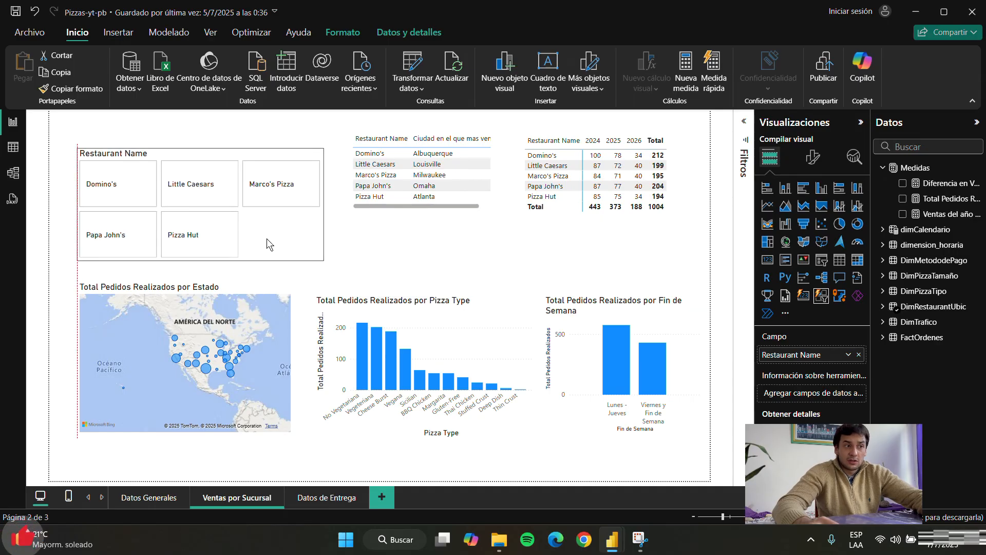
{"action": "left_click_drag", "start_coordinate": [475, 208], "coordinate": [476, 235]}
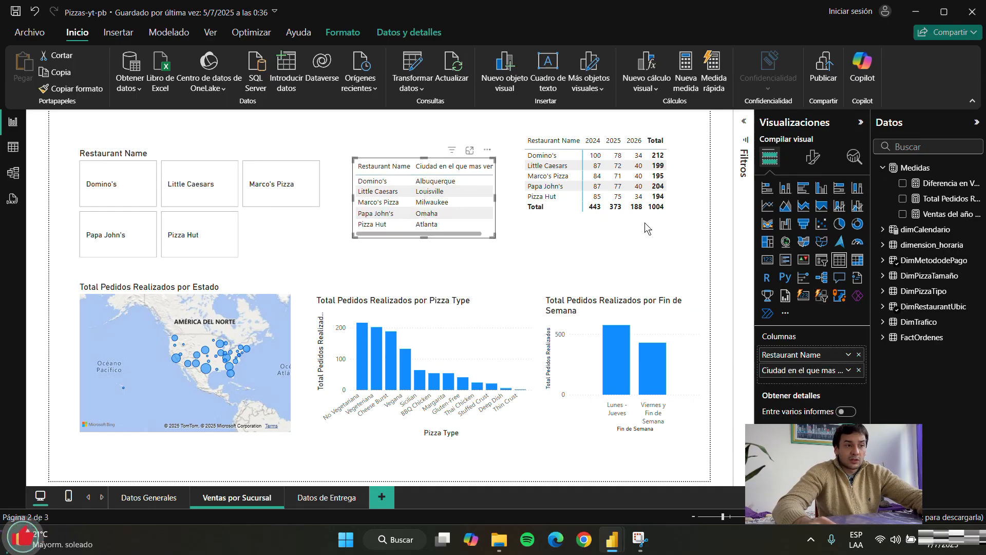
{"action": "left_click_drag", "start_coordinate": [668, 211], "coordinate": [665, 241]}
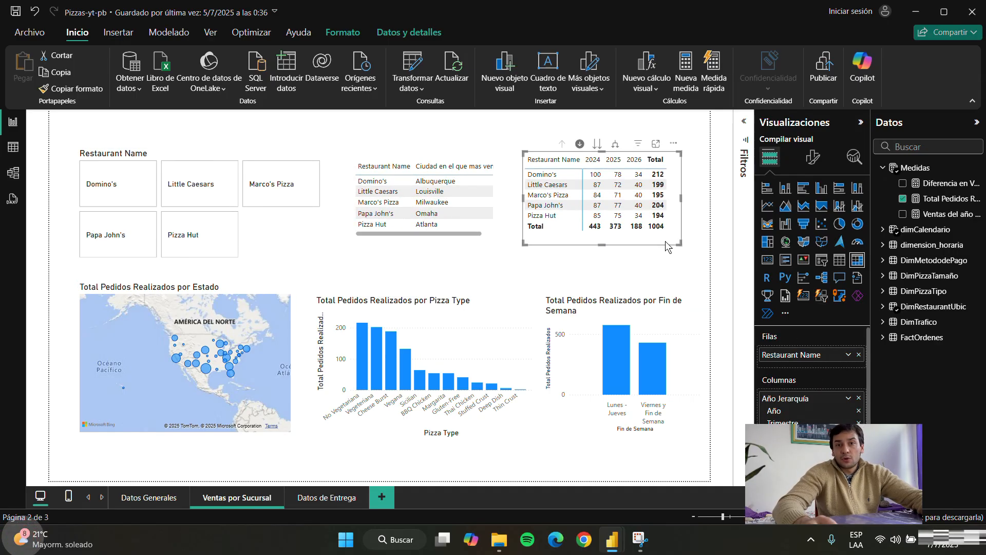
- Go to the Datos de Entrega page and examine the FactOrdenes table's data through its HoraPedido and HoraEntrega columns
{"action": "left_click", "coordinate": [325, 498]}
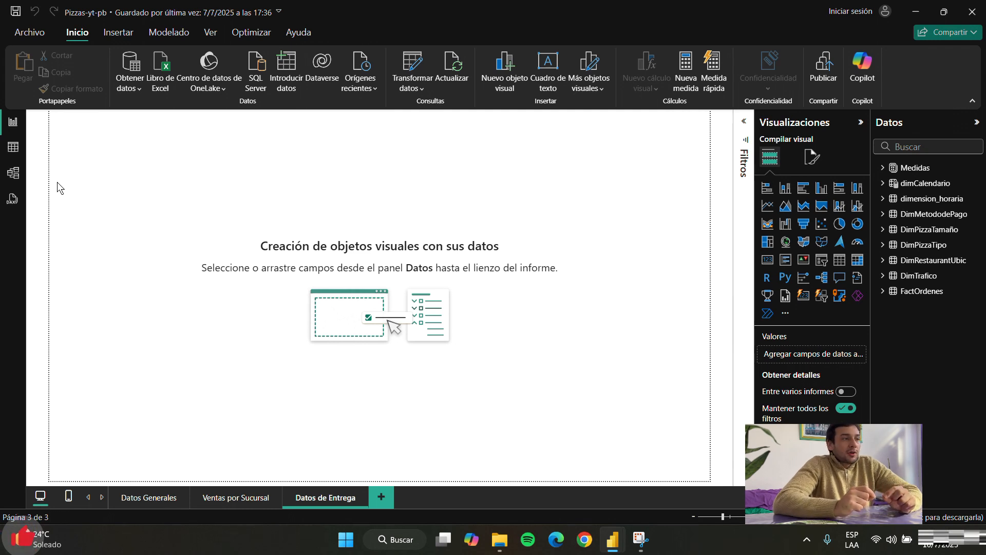
{"action": "left_click", "coordinate": [13, 148]}
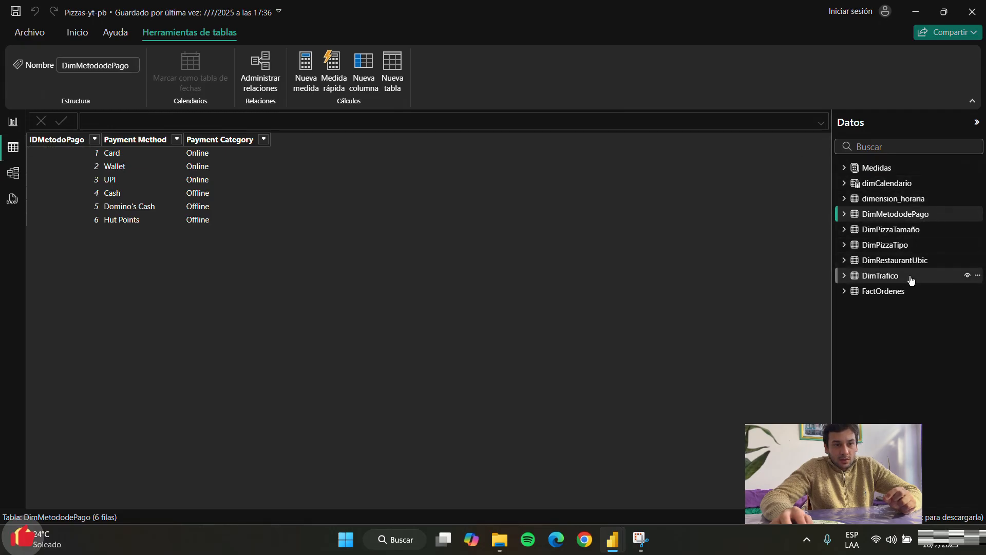
{"action": "left_click", "coordinate": [904, 291]}
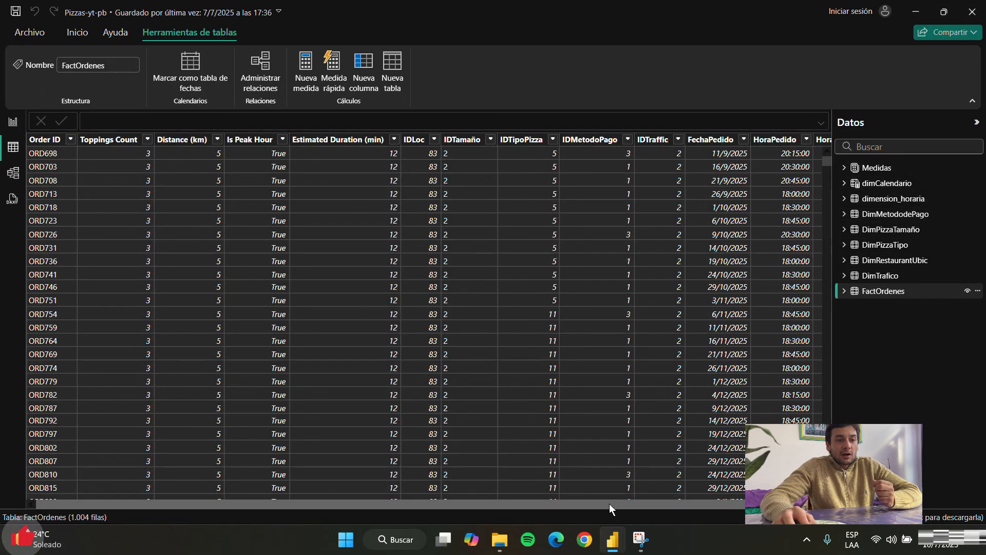
{"action": "left_click_drag", "start_coordinate": [609, 503], "coordinate": [755, 505]}
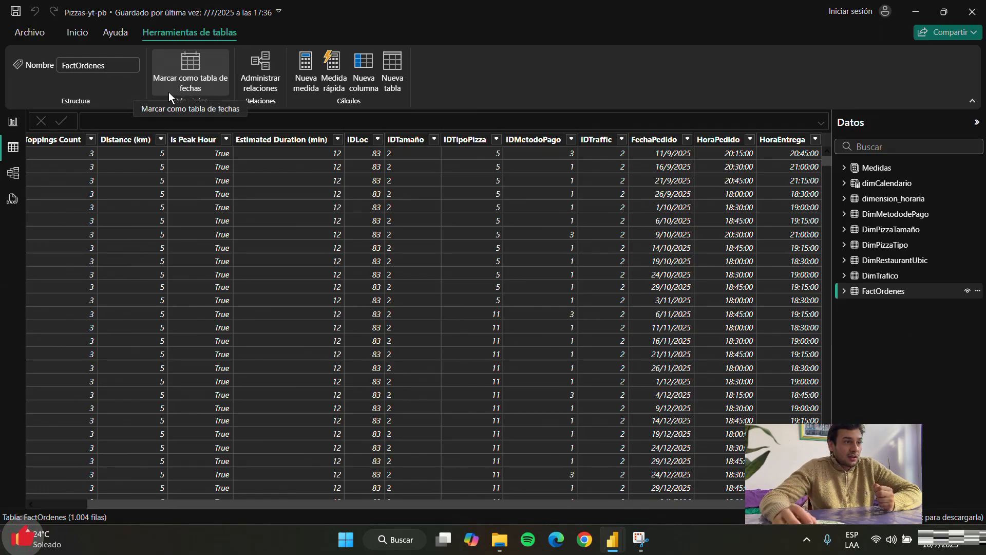
- Create calculated column Estado Entrega in FactOrdenes: "A tiempo" for delays under 10, 18, 30 minutes at IDTraffic 1, 2, 3, otherwise "Con retraso"
{"action": "left_click", "coordinate": [359, 67]}
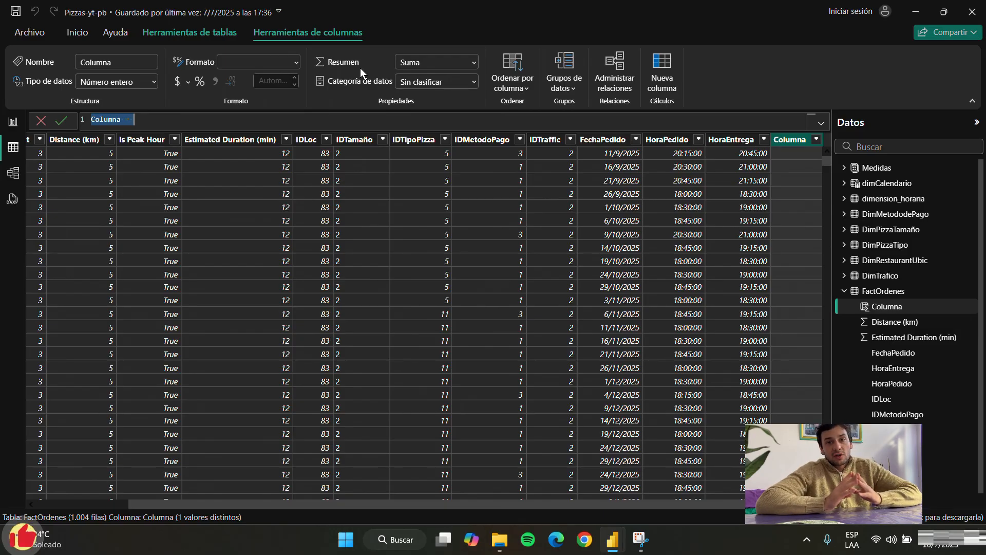
{"action": "type", "text": "Estado Entrega = VAR TiempoMinutos =     DATEDIFF(         FactOrdenes[HoraPedido],         FactOrdenes[HoraEntrega],         MINUTE     )  Var DifEstimaadoReal = TiempoMinutos - FactOrdenes[Estimated Duration (min)]  RETURN SWITCH(     TRUE(),     -- Tráfico bajo (IDTrafic = 1) y demora < 10 min     FactOrdenes[IDTraffic] = 1 && DifEstimaadoReal < 10,         \"A tiempo\",     -- Tráfico medio (IDTrafic = 2) y demora < 18 min     FactOrdenes[IDTraffic] = 2 && DifEstimaadoReal < 18,         \"A tiempo\",     -- Tráfico alto (IDTrafic = 3) y demora < 30 min     FactOrdenes[IDTraffic] = 3 && DifEstimaadoReal < 30,         \"A tiempo\",     -- Cualquier otro caso     \"Con retraso\" )"}
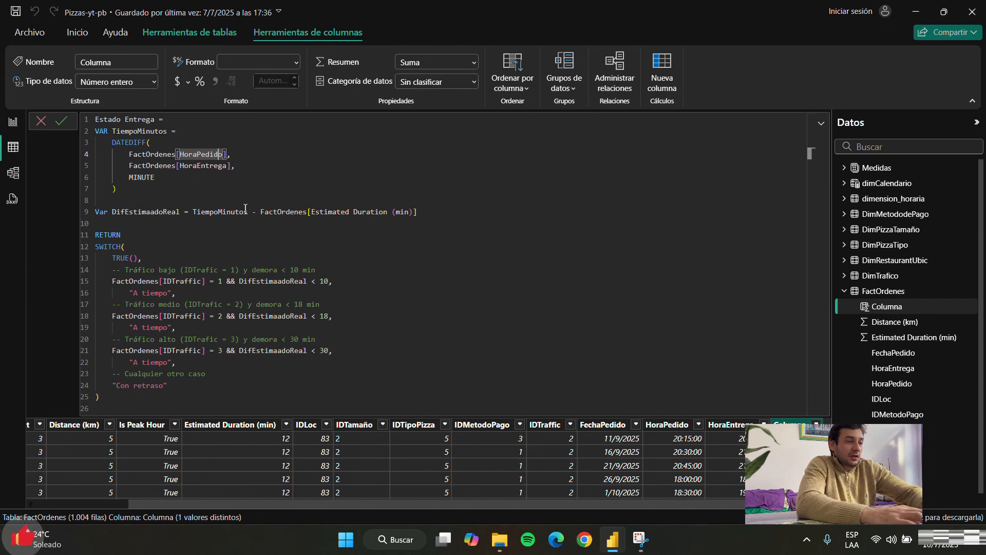
{"action": "left_click", "coordinate": [200, 190]}
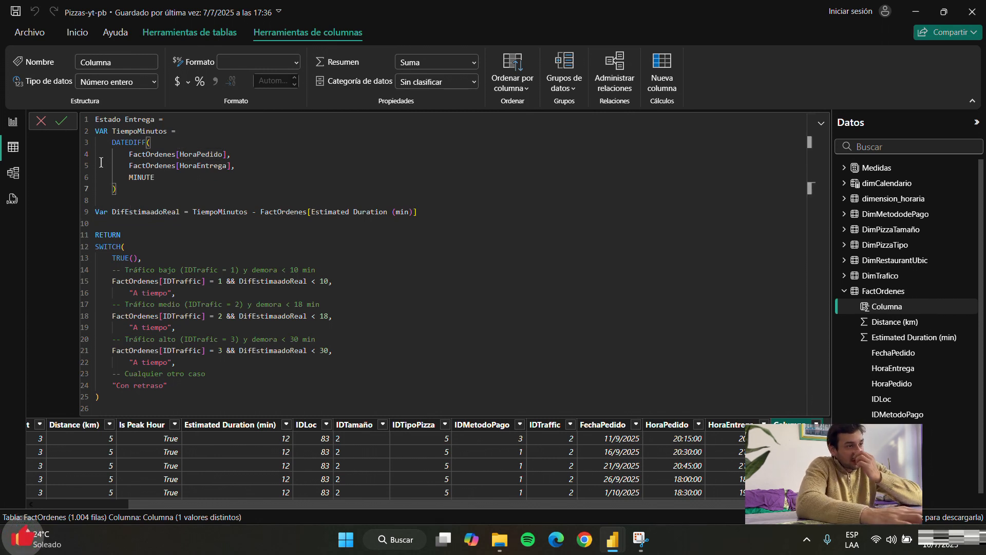
{"action": "left_click", "coordinate": [144, 131]}
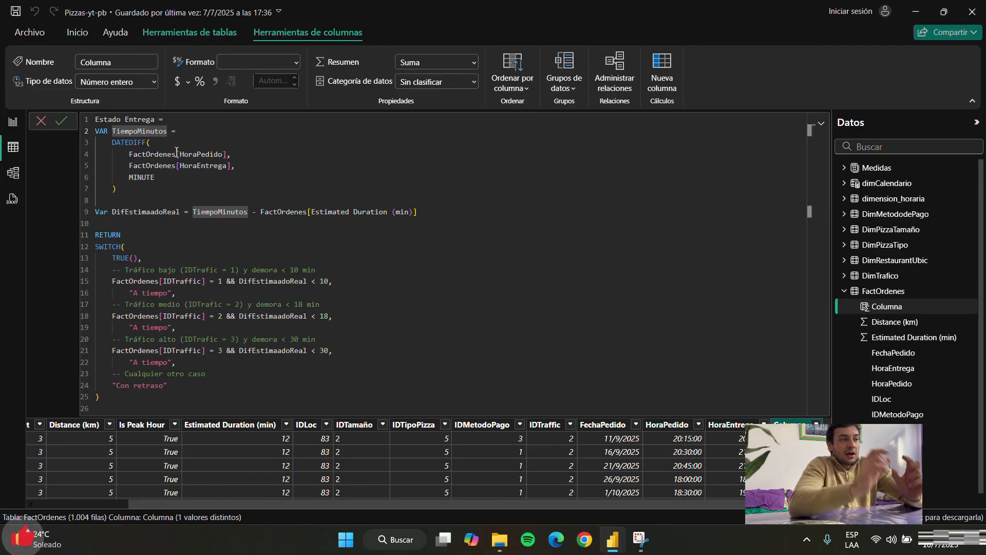
{"action": "left_click", "coordinate": [139, 175]}
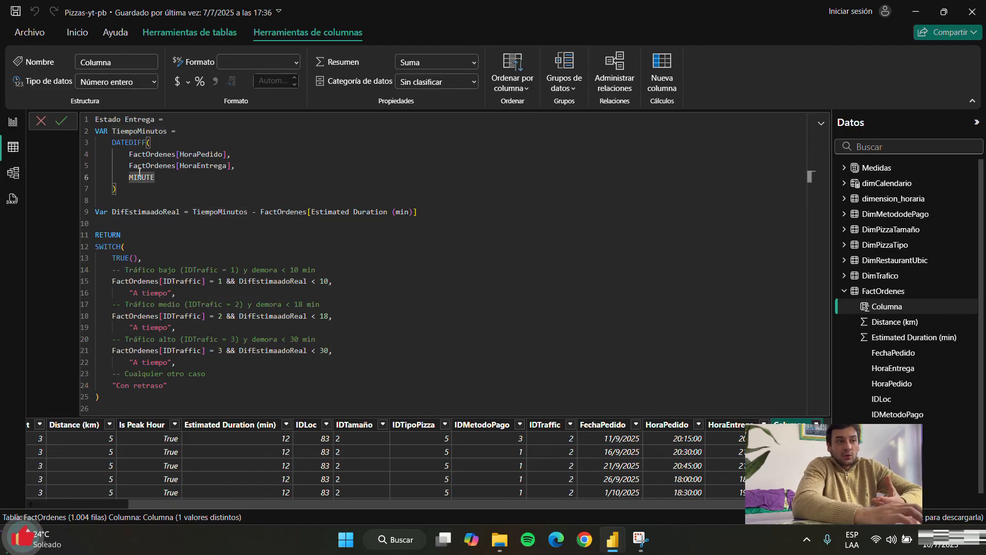
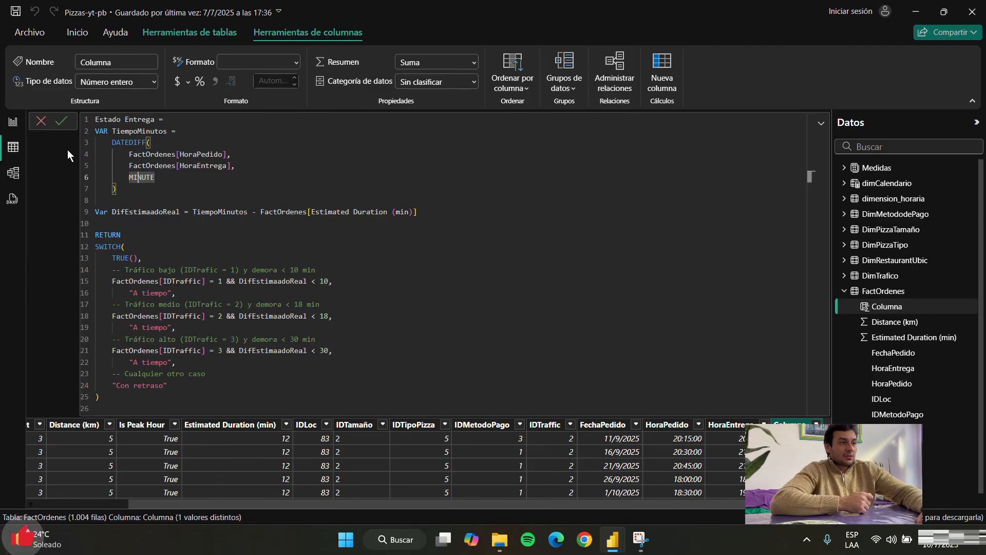
{"action": "left_click", "coordinate": [64, 122]}
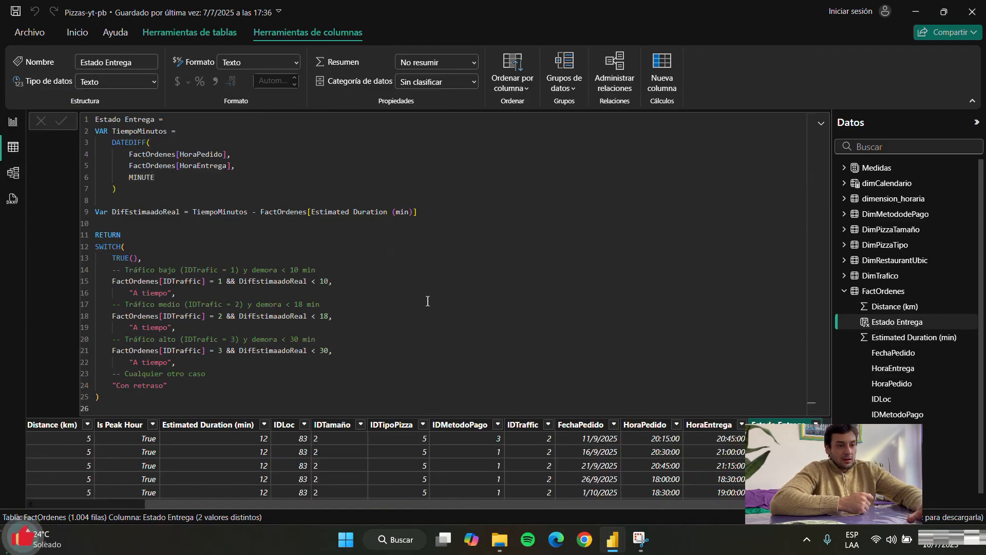
- Check the Estado Entrega values down the FactOrdenes rows against the HoraPedido and HoraEntrega columns
{"action": "left_click", "coordinate": [689, 428]}
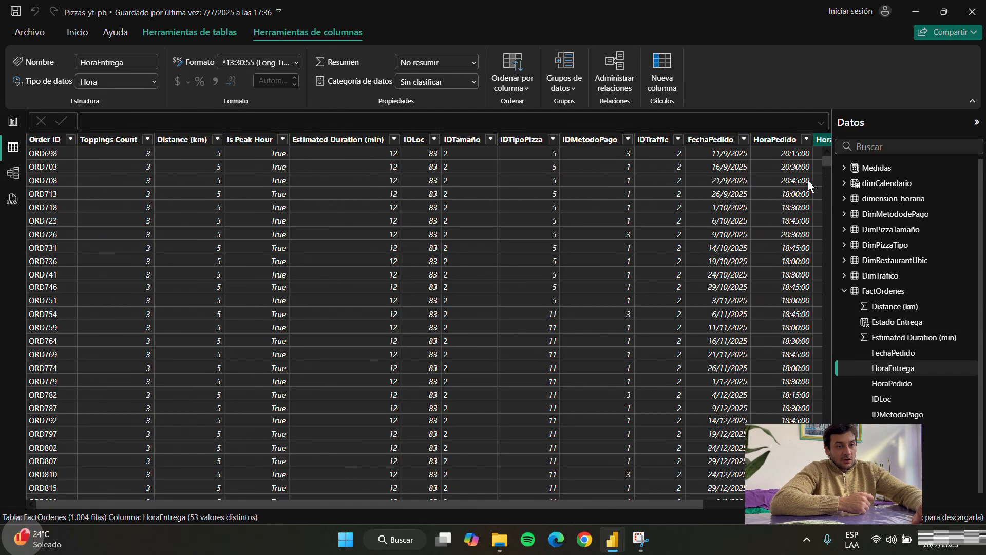
{"action": "scroll", "coordinate": [790, 192], "scroll_direction": "down", "scroll_amount": 5}
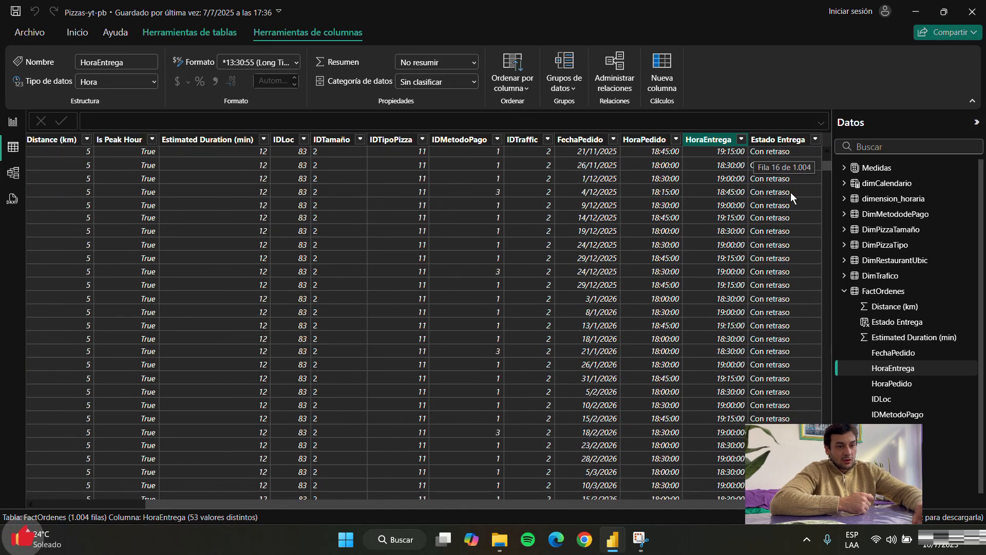
{"action": "scroll", "coordinate": [790, 193], "scroll_direction": "down", "scroll_amount": 10}
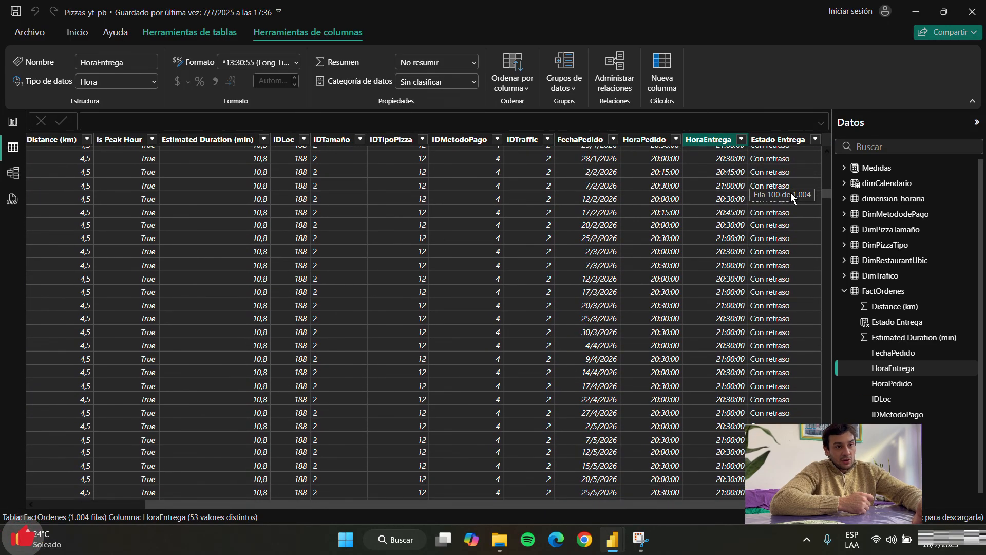
{"action": "scroll", "coordinate": [781, 341], "scroll_direction": "down", "scroll_amount": 20}
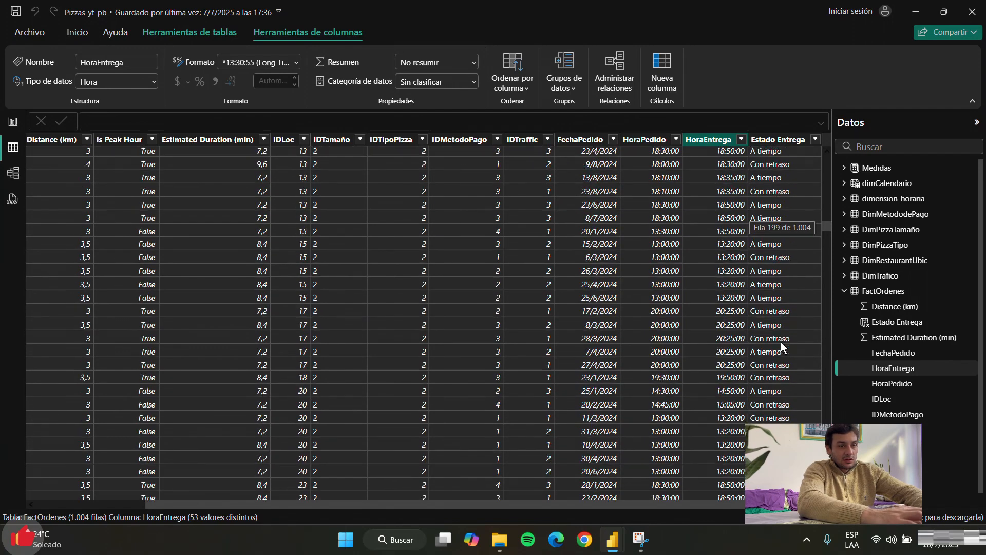
{"action": "left_click", "coordinate": [769, 248]}
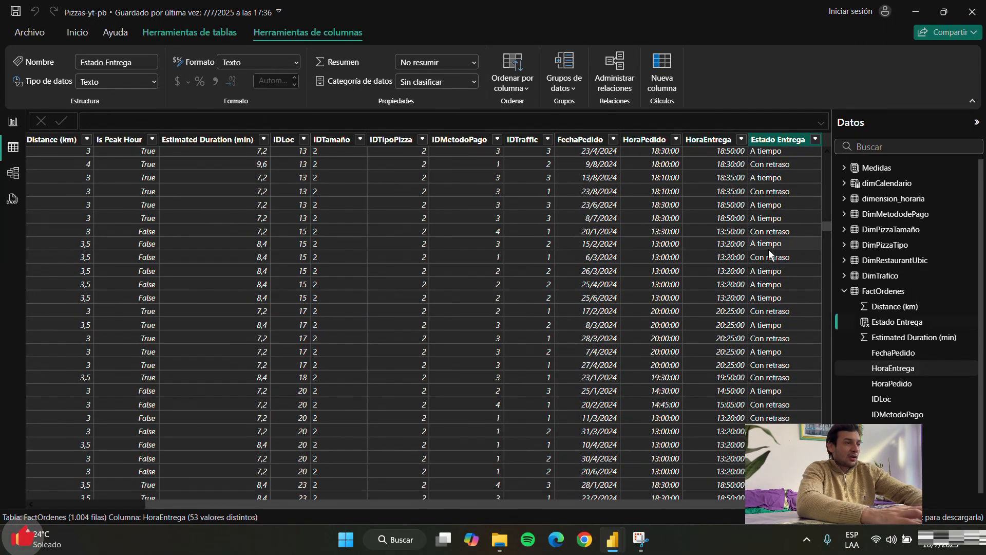
- Return to the Datos de Entrega report page and add a pie chart in the canvas's upper-left area
{"action": "left_click", "coordinate": [15, 120]}
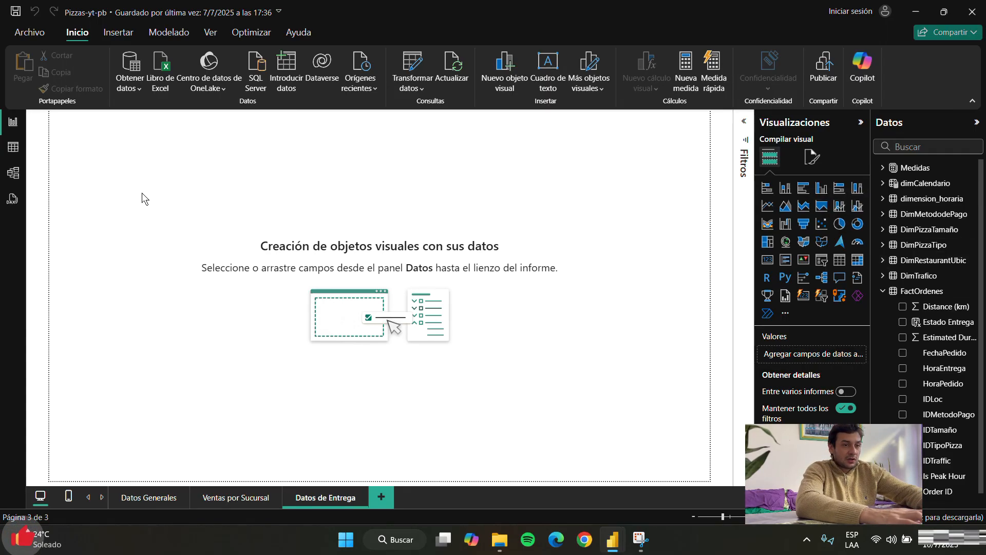
{"action": "left_click", "coordinate": [839, 224]}
{"action": "left_click_drag", "start_coordinate": [140, 201], "coordinate": [176, 233]}
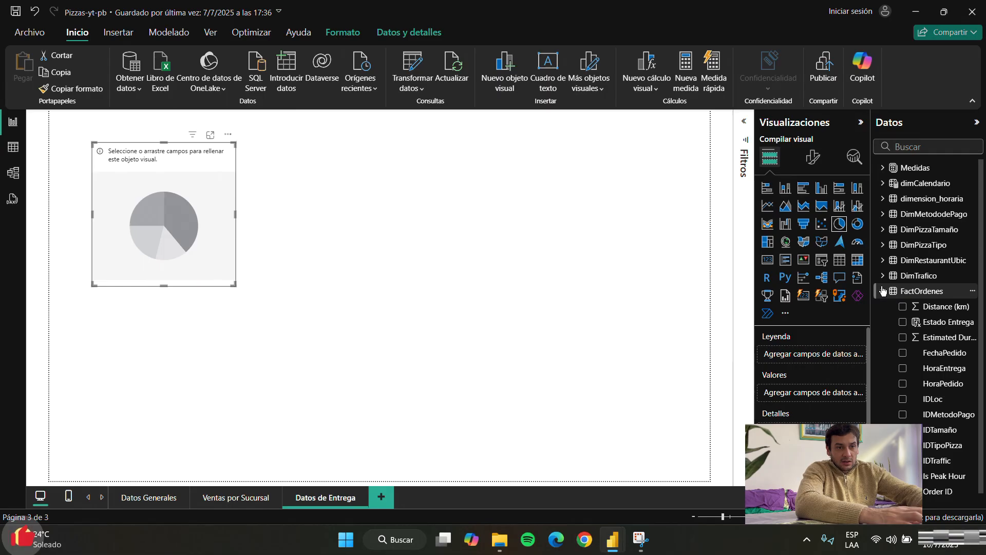
- Fill the pie chart with Estado Entrega from FactOrdenes as legend and the Total Pedidos Realizados measure as values
{"action": "scroll", "coordinate": [913, 323], "scroll_direction": "down", "scroll_amount": 1}
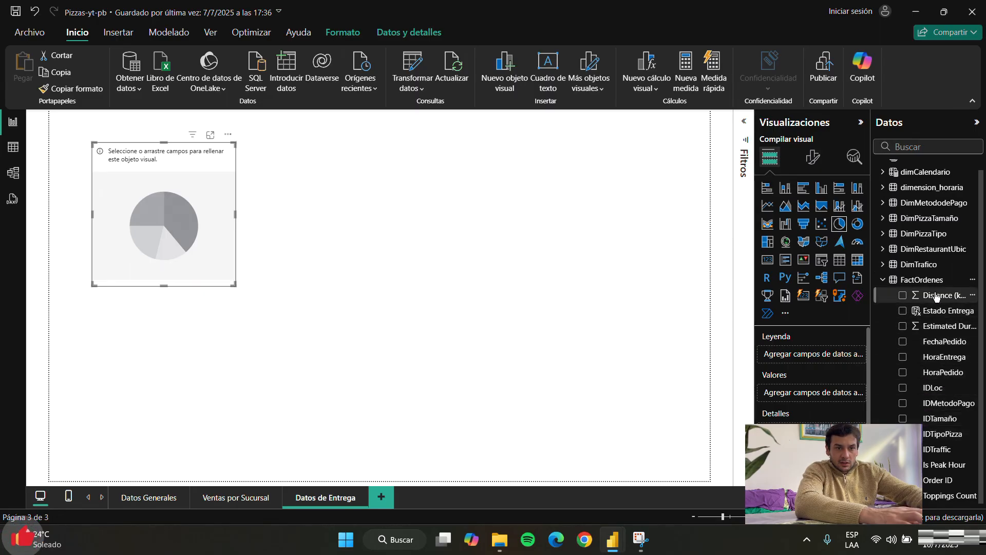
{"action": "left_click_drag", "start_coordinate": [940, 311], "coordinate": [825, 359]}
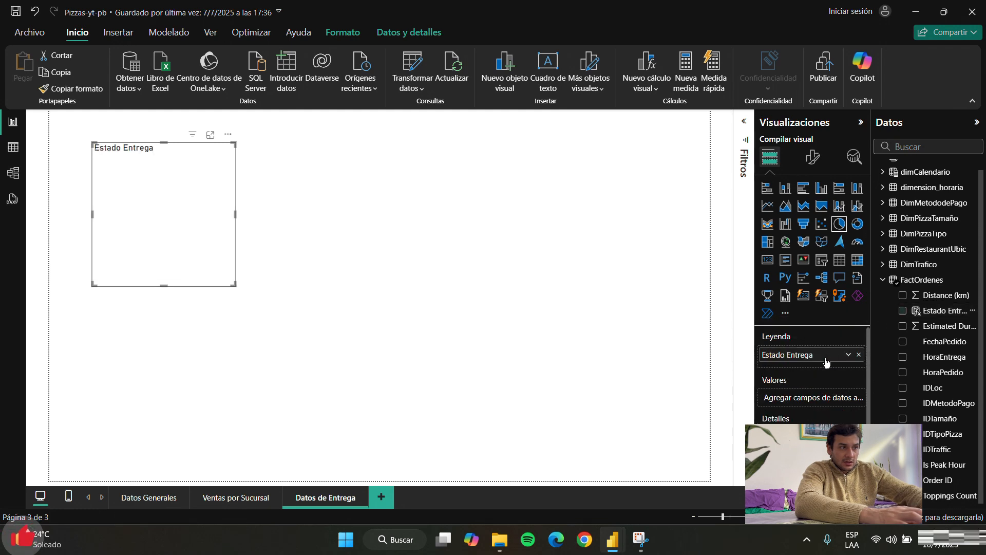
{"action": "scroll", "coordinate": [945, 226], "scroll_direction": "up", "scroll_amount": 1}
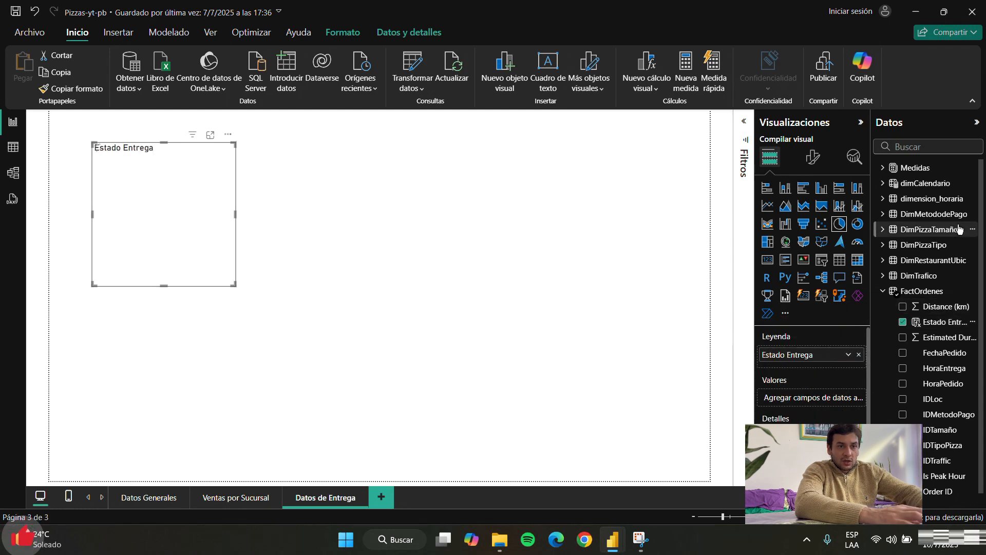
{"action": "left_click", "coordinate": [883, 167]}
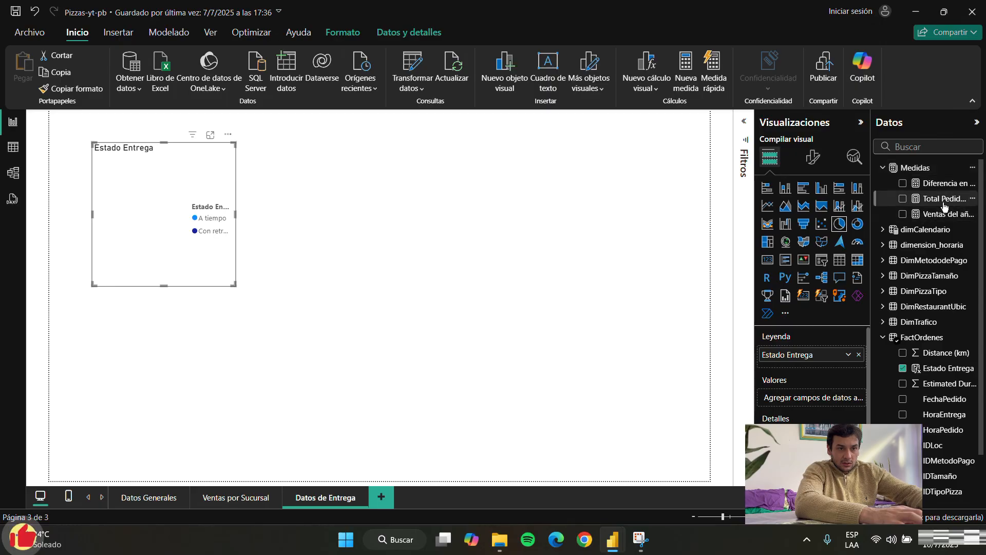
{"action": "left_click_drag", "start_coordinate": [944, 200], "coordinate": [822, 399]}
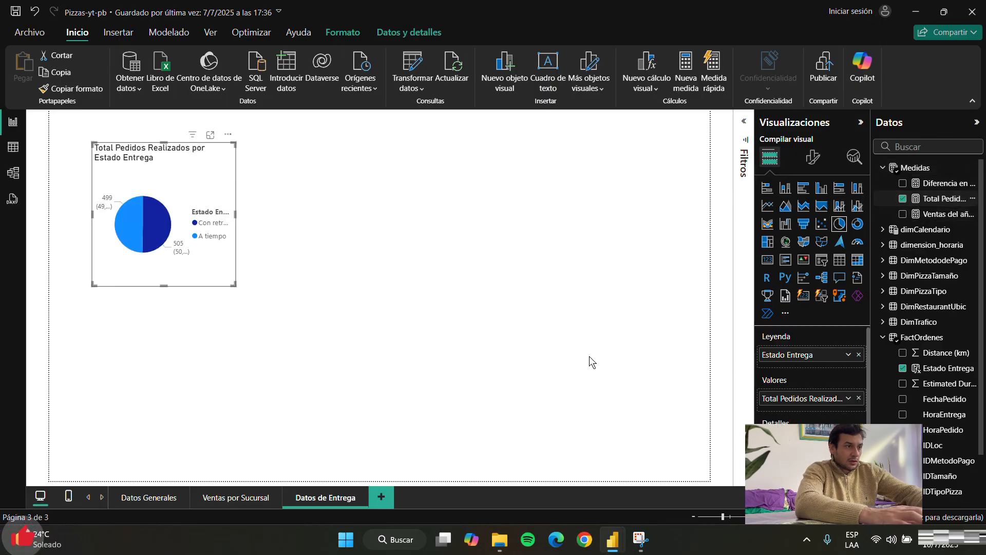
- Resize the Estado Entrega pie chart in the page's upper-left corner so its labels and legend fit
{"action": "left_click_drag", "start_coordinate": [236, 285], "coordinate": [282, 322]}
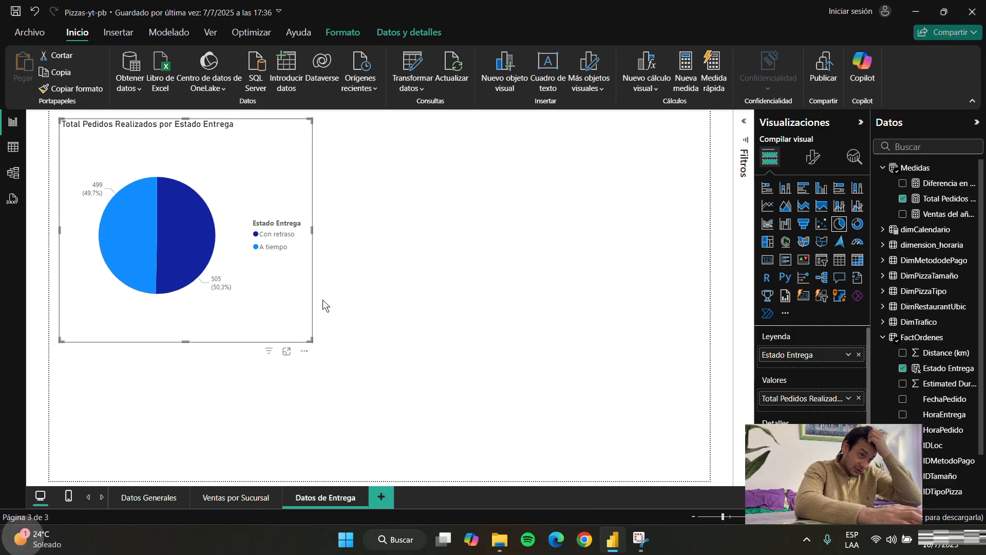
{"action": "left_click", "coordinate": [314, 342]}
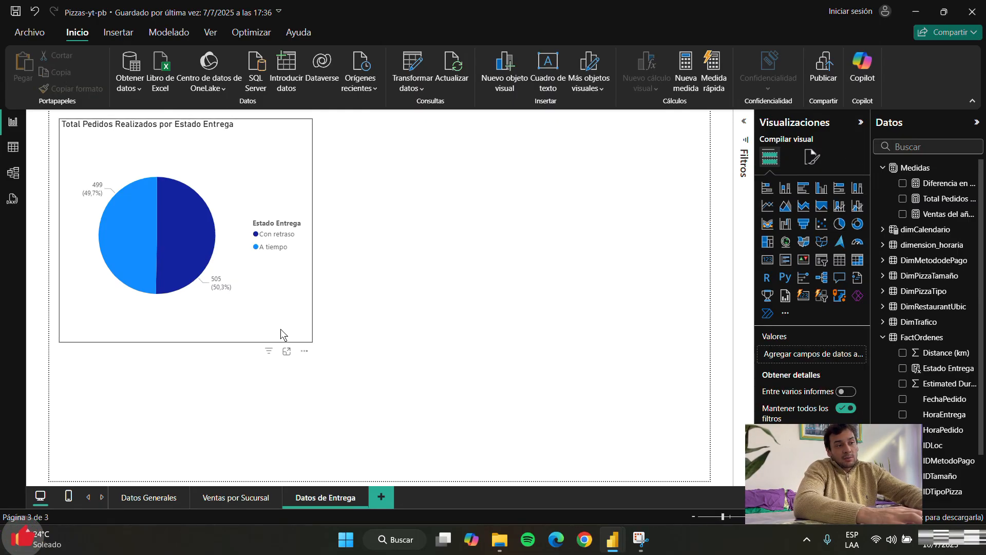
{"action": "left_click", "coordinate": [298, 332]}
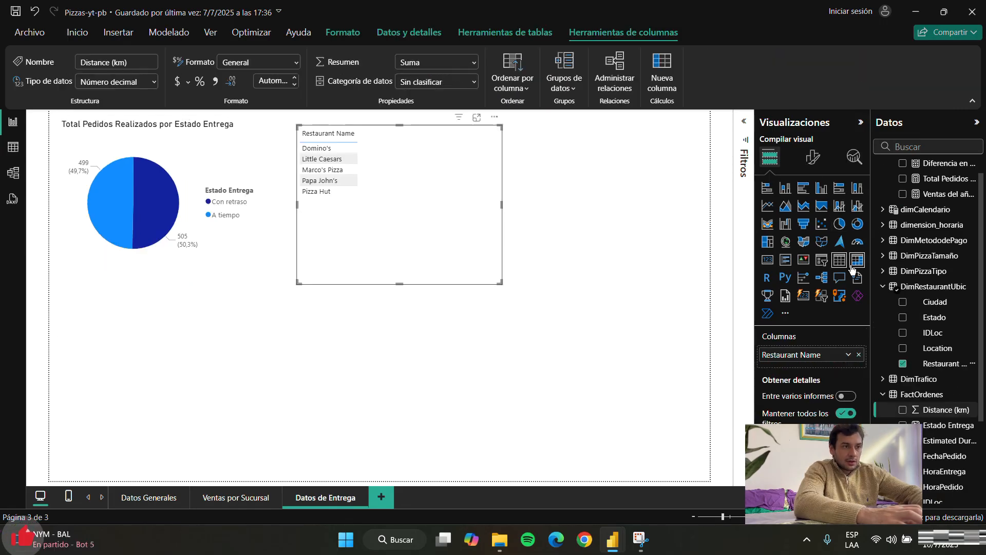
- Convert the Restaurant Name table to a shorter matrix with Estado Entrega as columns and Total Pedidos Realizados as values
{"action": "left_click", "coordinate": [857, 260]}
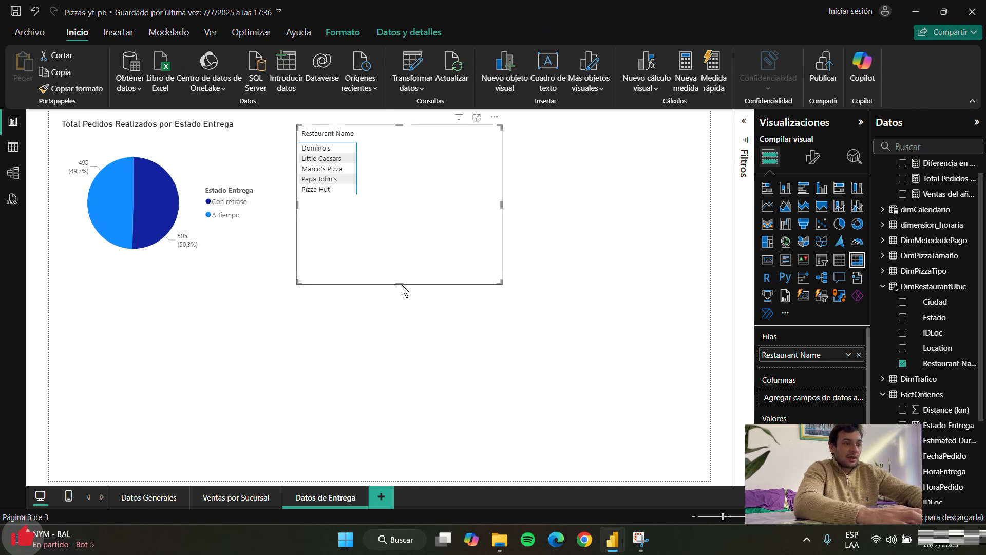
{"action": "left_click_drag", "start_coordinate": [402, 282], "coordinate": [406, 207]}
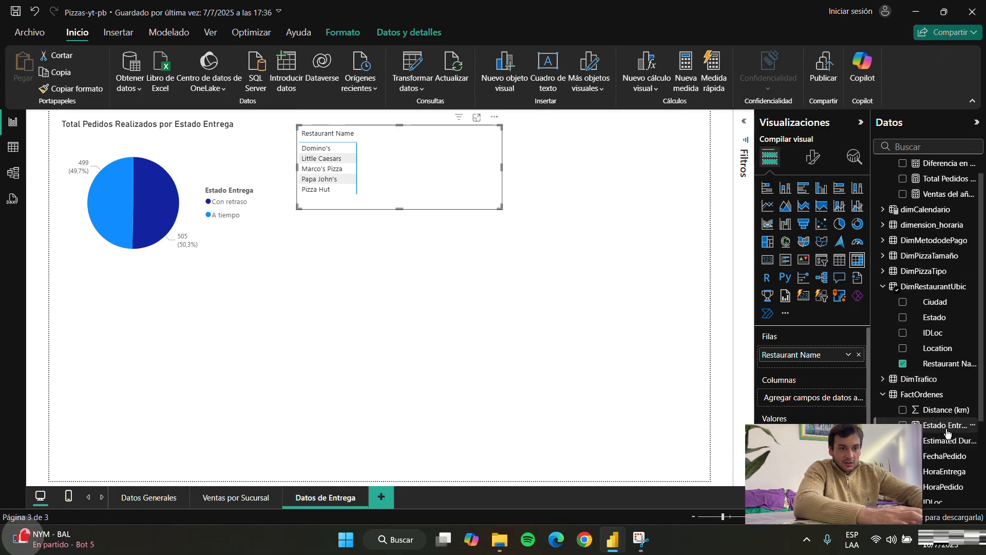
{"action": "left_click_drag", "start_coordinate": [947, 425], "coordinate": [827, 399]}
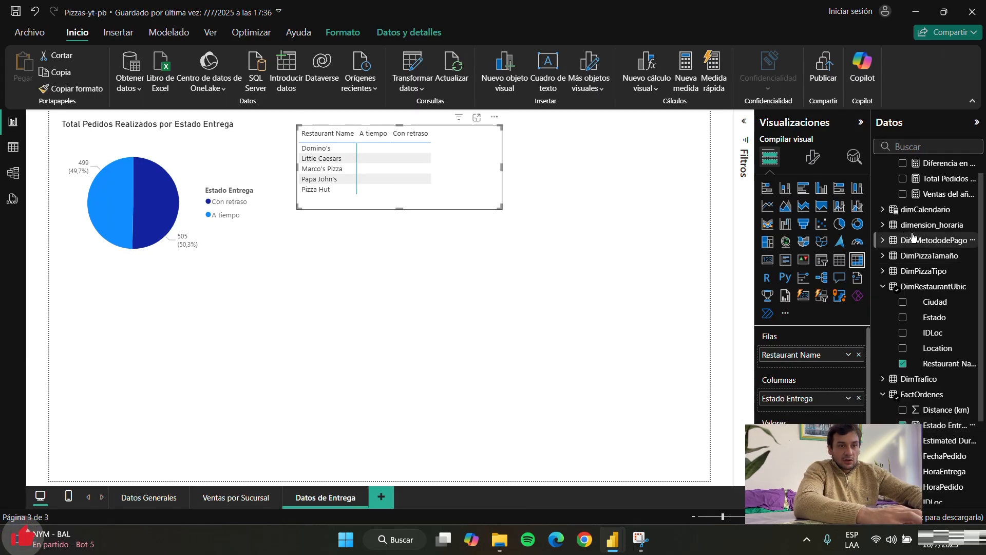
{"action": "left_click", "coordinate": [925, 180]}
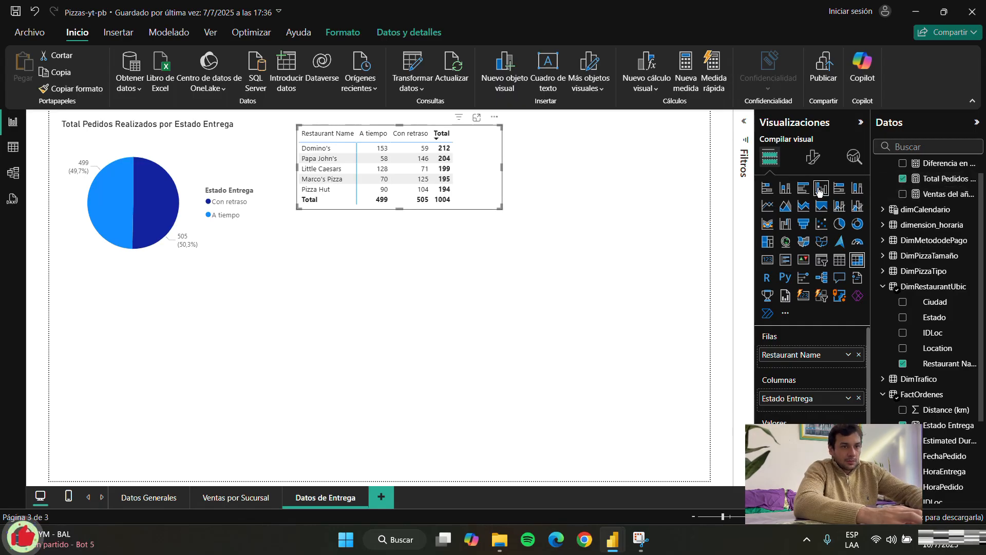
- Turn off column subtotals in the restaurant matrix while keeping row subtotals on
{"action": "left_click", "coordinate": [812, 157]}
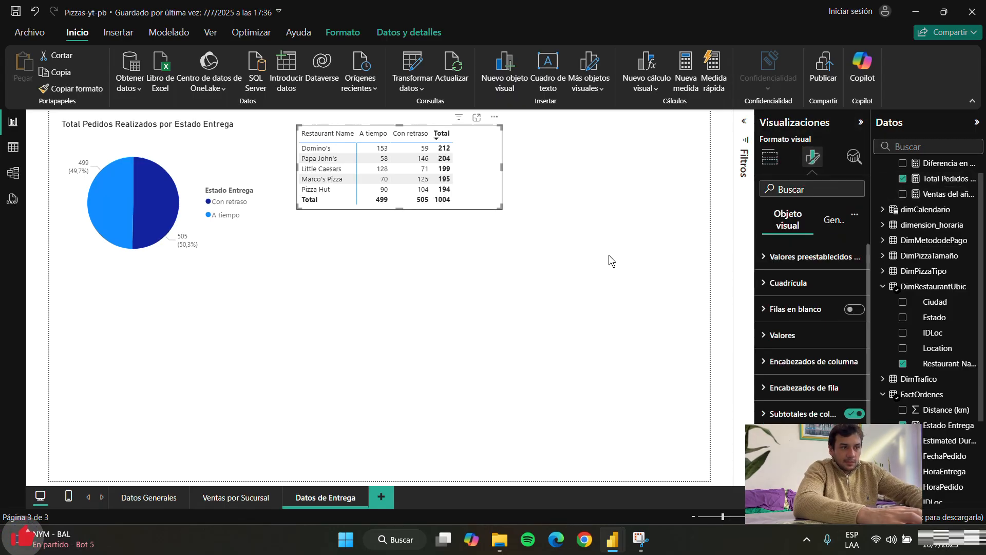
{"action": "scroll", "coordinate": [811, 359], "scroll_direction": "down", "scroll_amount": 2}
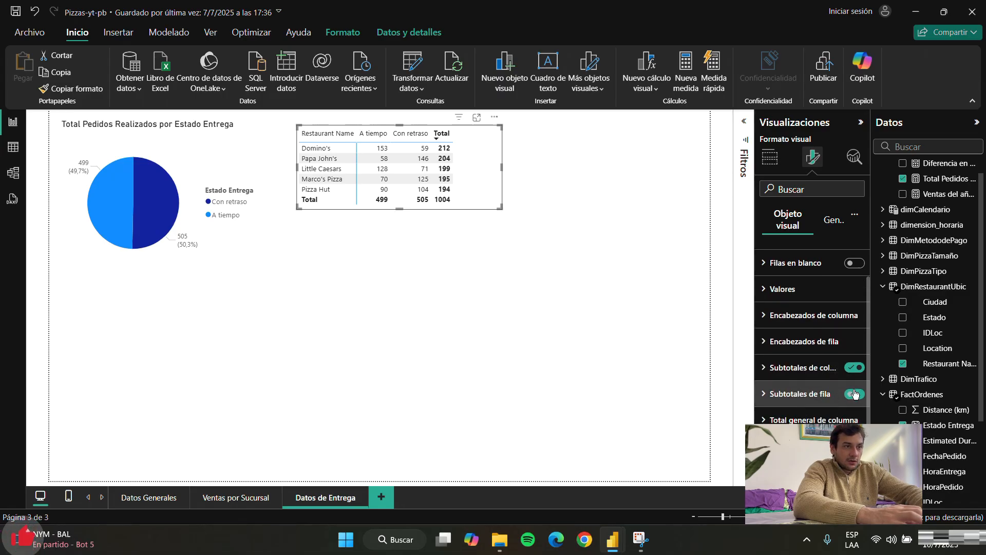
{"action": "left_click", "coordinate": [855, 394]}
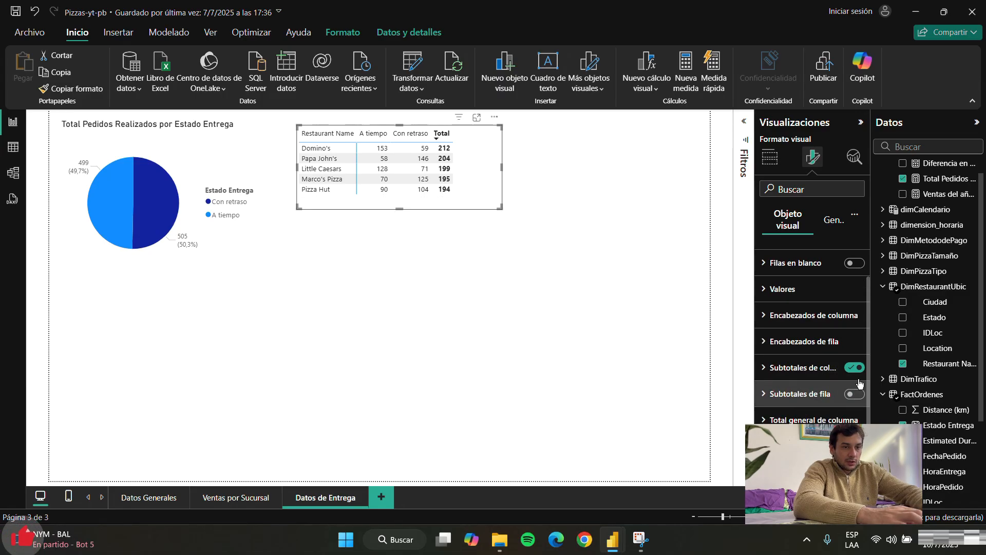
{"action": "left_click", "coordinate": [864, 369]}
{"action": "left_click", "coordinate": [858, 389]}
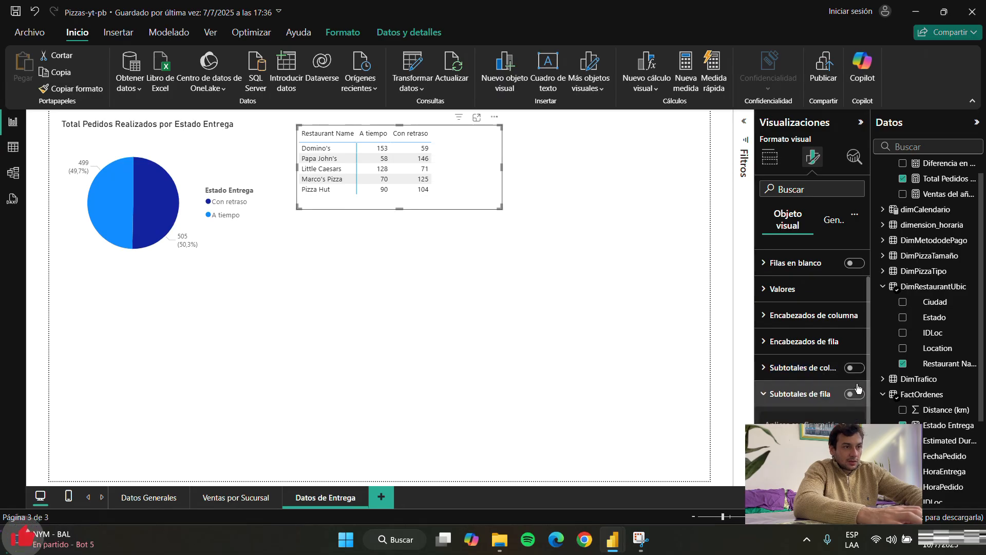
{"action": "left_click", "coordinate": [856, 394]}
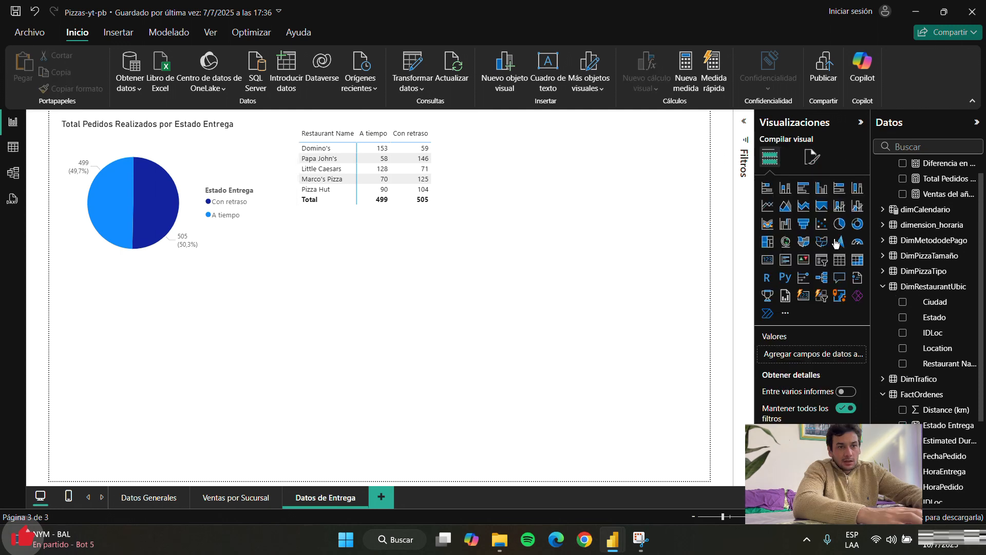
- Insert a second matrix beside the restaurant matrix with Estado from DimRestaurantUbic as its rows
{"action": "left_click", "coordinate": [857, 259]}
{"action": "left_click_drag", "start_coordinate": [224, 328], "coordinate": [559, 200]}
{"action": "scroll", "coordinate": [950, 231], "scroll_direction": "up", "scroll_amount": 1}
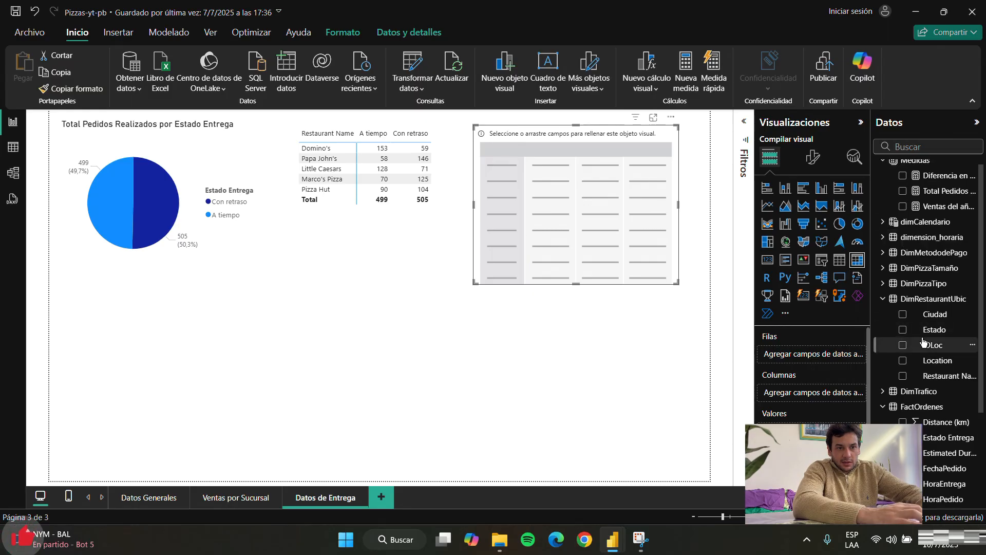
{"action": "scroll", "coordinate": [939, 227], "scroll_direction": "down", "scroll_amount": 3}
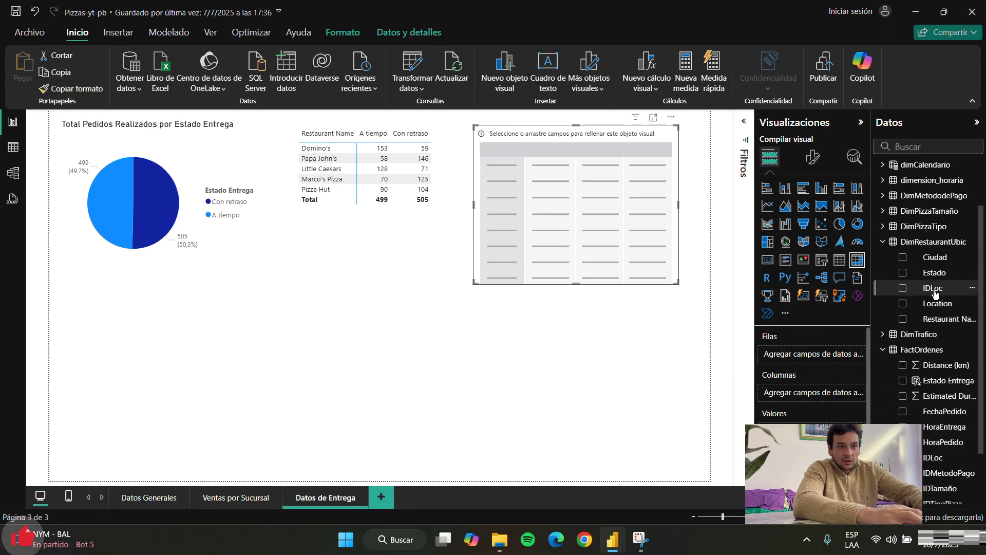
{"action": "left_click_drag", "start_coordinate": [934, 273], "coordinate": [812, 360]}
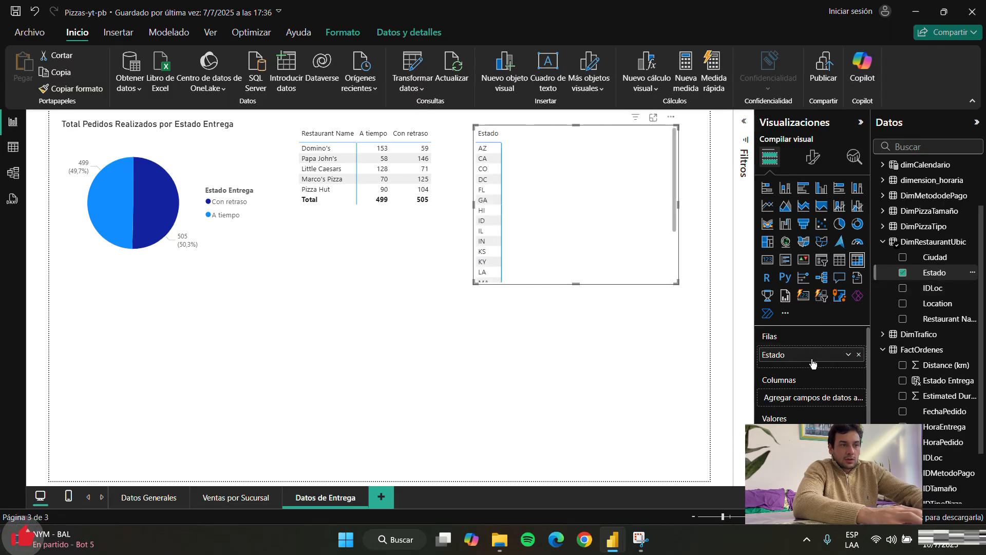
- Add Total Pedidos Realizados as values and Estado Entrega from FactOrdenes as columns of the Estado matrix
{"action": "scroll", "coordinate": [962, 286], "scroll_direction": "up", "scroll_amount": 3}
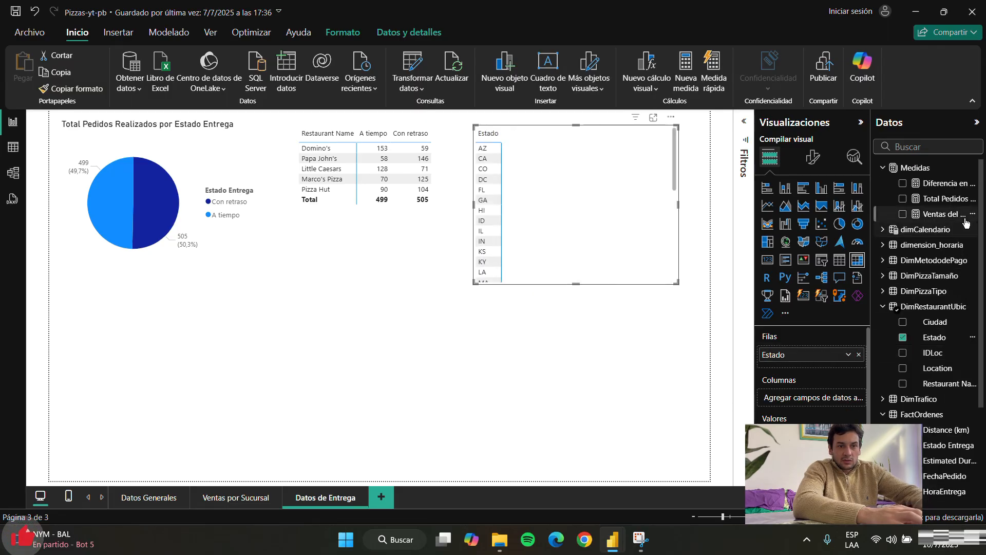
{"action": "left_click_drag", "start_coordinate": [944, 198], "coordinate": [811, 432]}
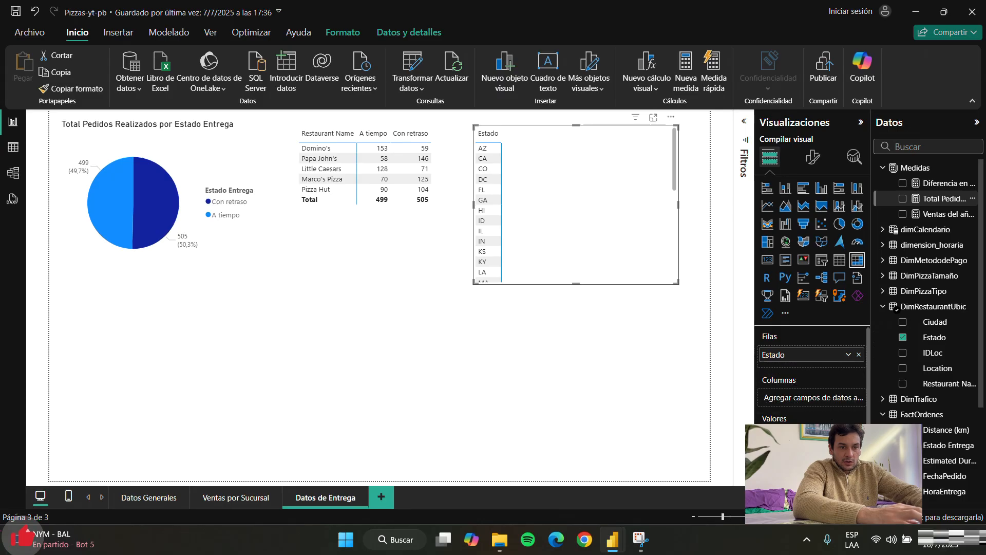
{"action": "scroll", "coordinate": [915, 409], "scroll_direction": "down", "scroll_amount": 2}
{"action": "scroll", "coordinate": [916, 409], "scroll_direction": "down", "scroll_amount": 2}
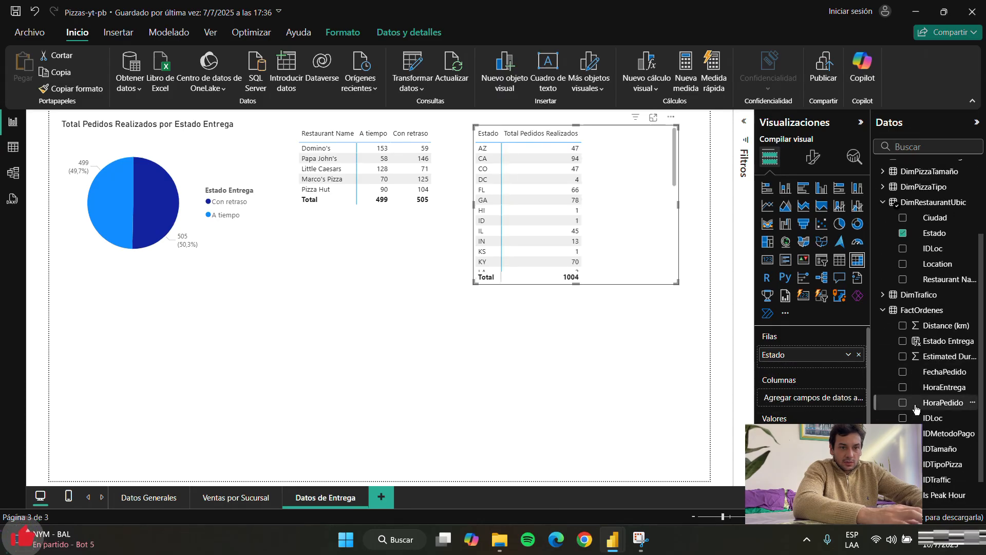
{"action": "left_click_drag", "start_coordinate": [920, 330], "coordinate": [821, 400]}
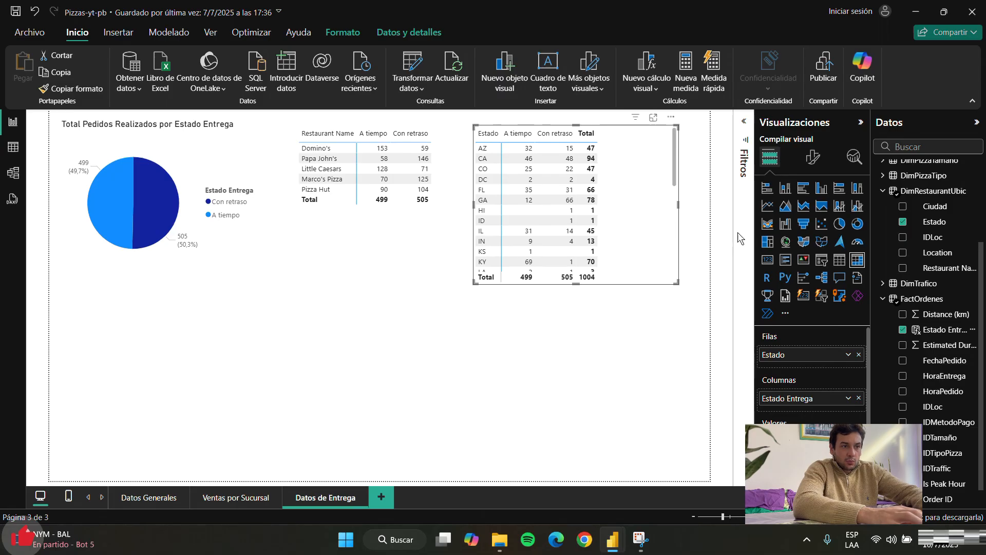
- Filter the Estado matrix by Estado Entrega so it includes only Con retraso
{"action": "left_click", "coordinate": [746, 169]}
{"action": "left_click", "coordinate": [668, 235]}
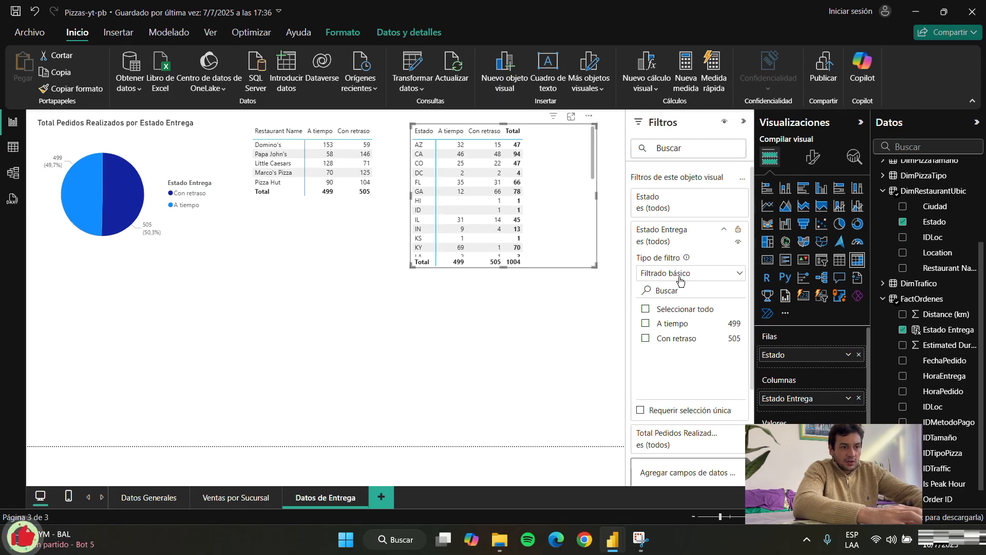
{"action": "left_click", "coordinate": [647, 339]}
{"action": "left_click", "coordinate": [497, 316]}
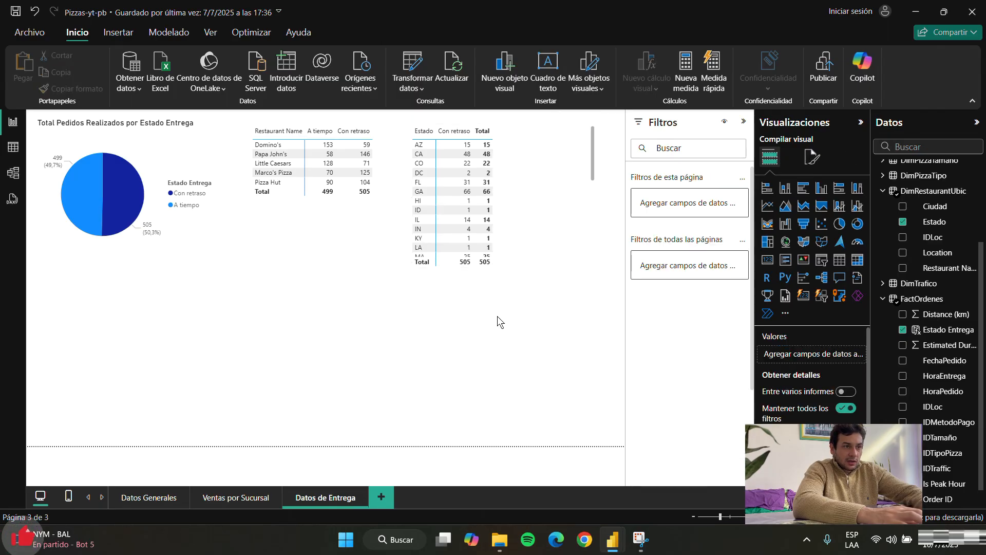
- Turn off both the row subtotals and the column subtotals in the Estado matrix
{"action": "left_click", "coordinate": [531, 208]}
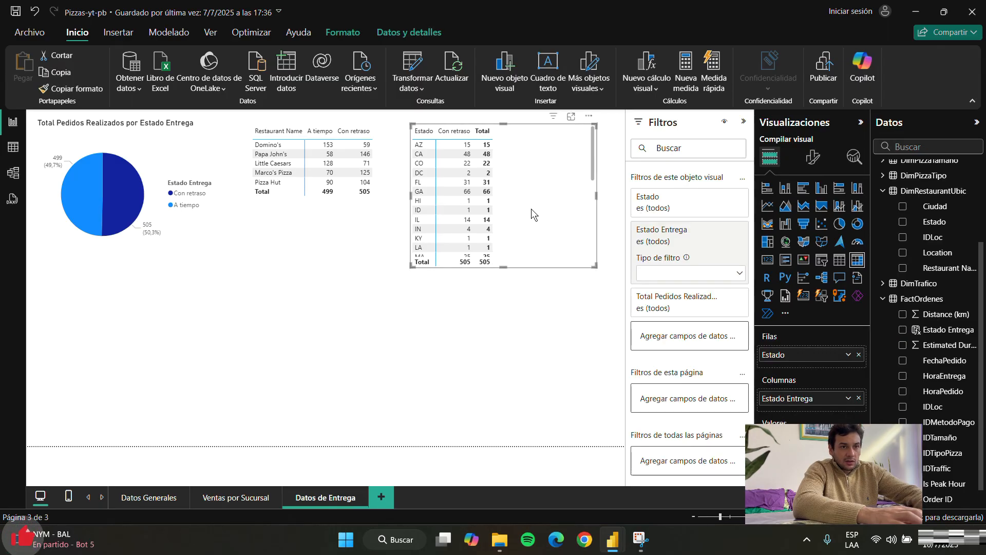
{"action": "left_click", "coordinate": [812, 154]}
{"action": "scroll", "coordinate": [781, 362], "scroll_direction": "down", "scroll_amount": 2}
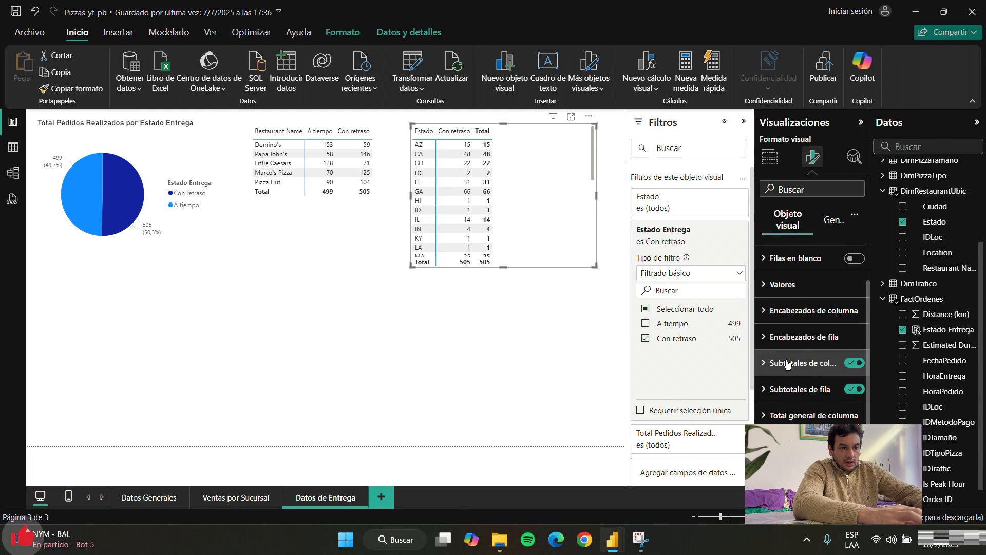
{"action": "left_click", "coordinate": [854, 387]}
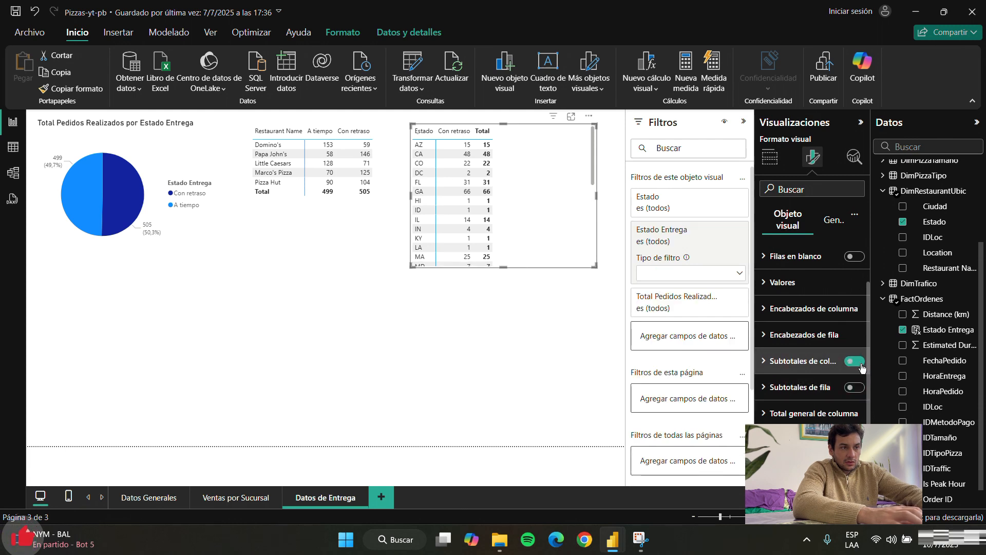
{"action": "left_click", "coordinate": [855, 361]}
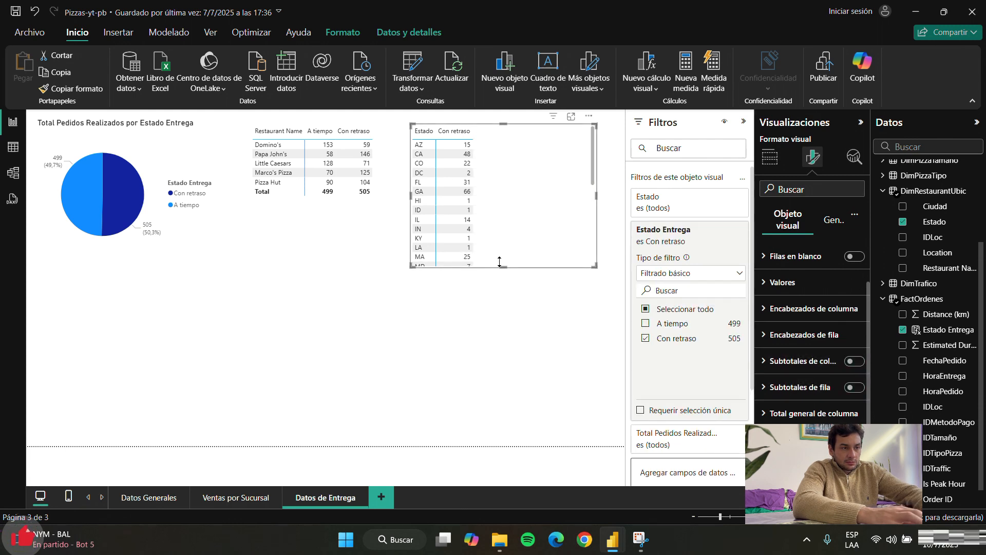
- Shrink the Estado matrix in height and width to about seven state rows and its two columns
{"action": "left_click_drag", "start_coordinate": [499, 266], "coordinate": [501, 206]}
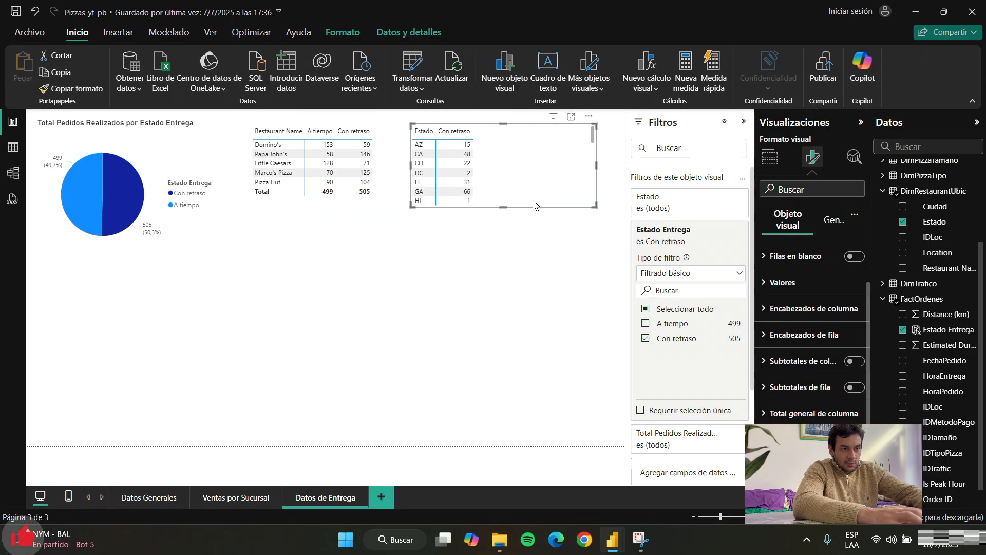
{"action": "left_click_drag", "start_coordinate": [595, 165], "coordinate": [488, 199]}
{"action": "left_click", "coordinate": [507, 359]}
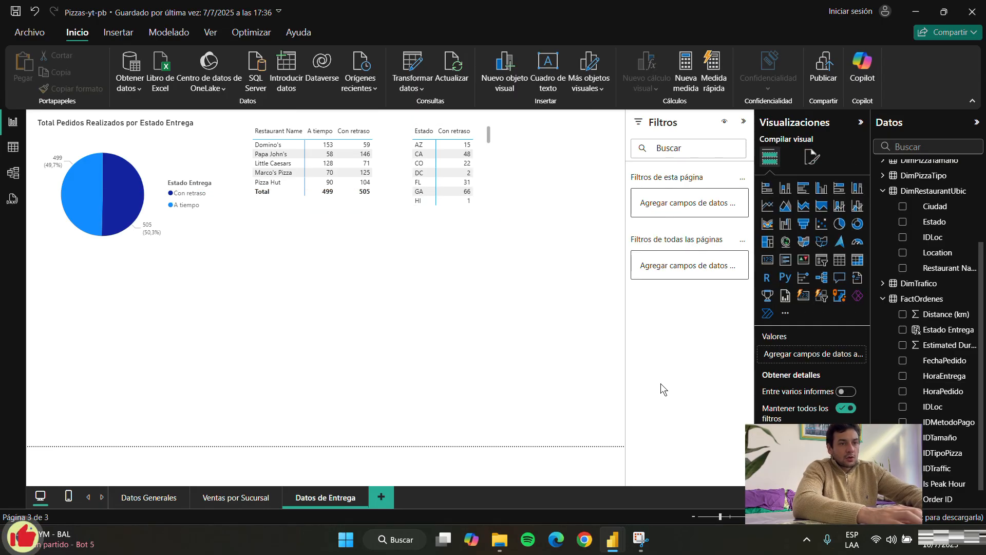
{"action": "left_click", "coordinate": [777, 261]}
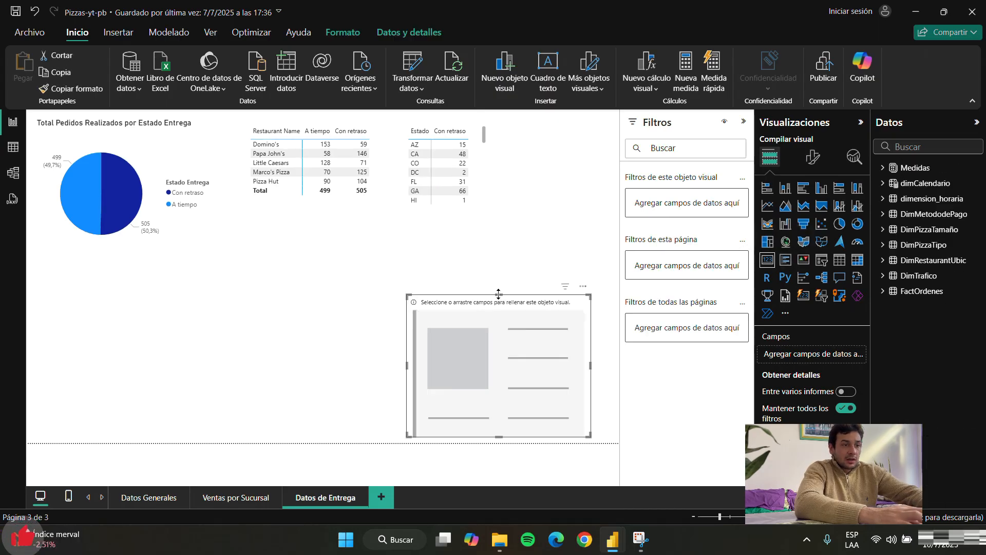
{"action": "left_click_drag", "start_coordinate": [498, 289], "coordinate": [519, 316]}
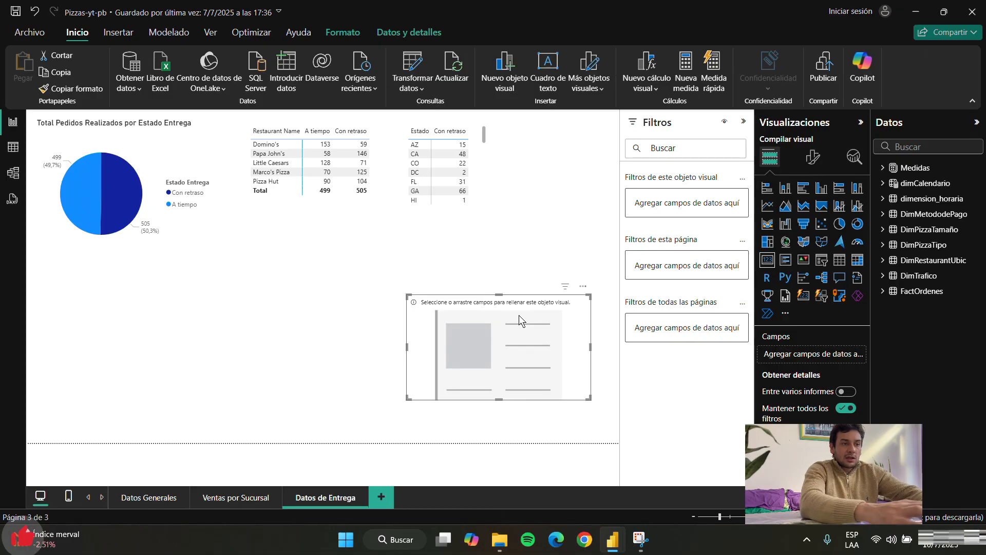
{"action": "key", "text": "Delete"}
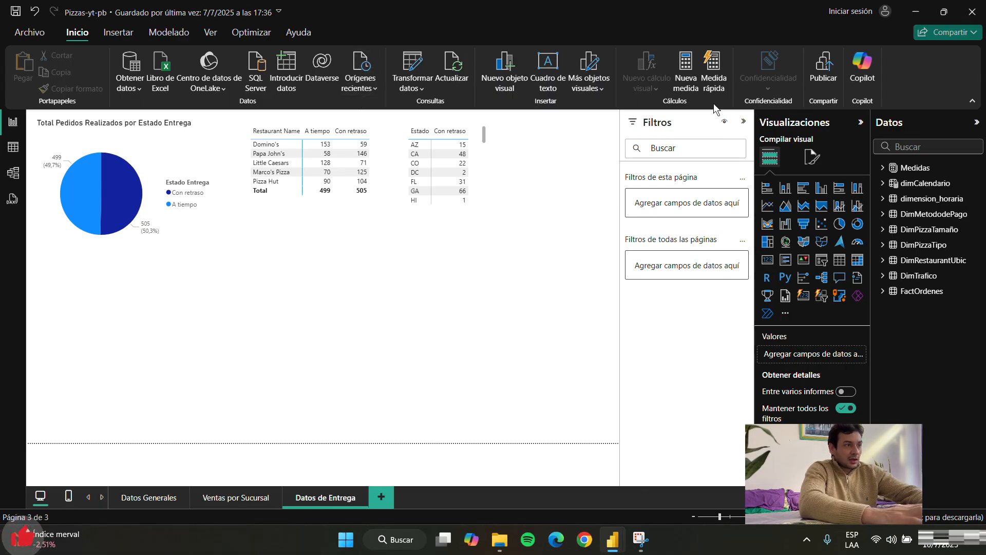
{"action": "left_click", "coordinate": [105, 34]}
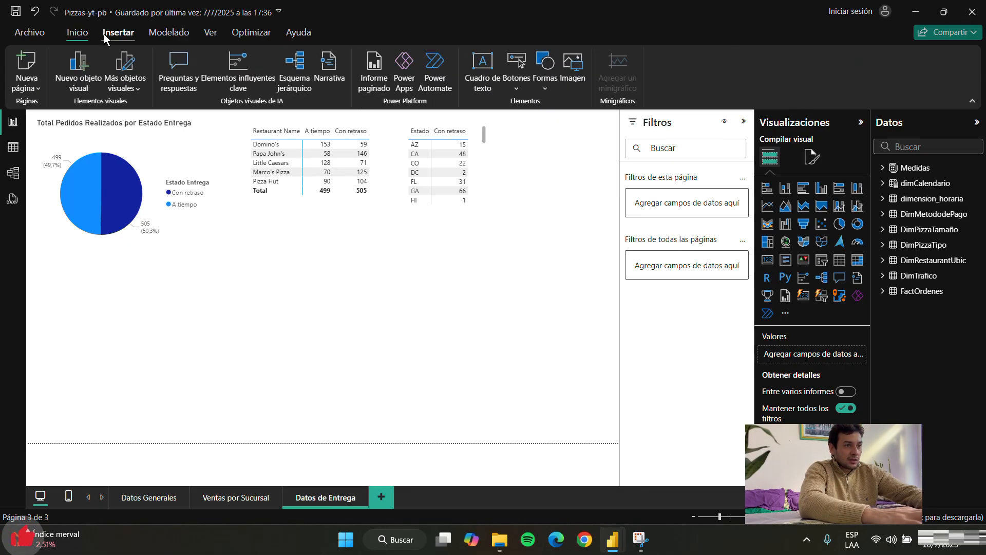
- In the Medidas table, write a new measure Min/km = AVERAGEX(FactOrdenes, DIVIDE(DATEDIFF(FactOrdenes[HoraPedido], FactOrdenes[HoraEntrega], MINUTE), FactOrdenes[Distance (km)]))
{"action": "left_click", "coordinate": [919, 168]}
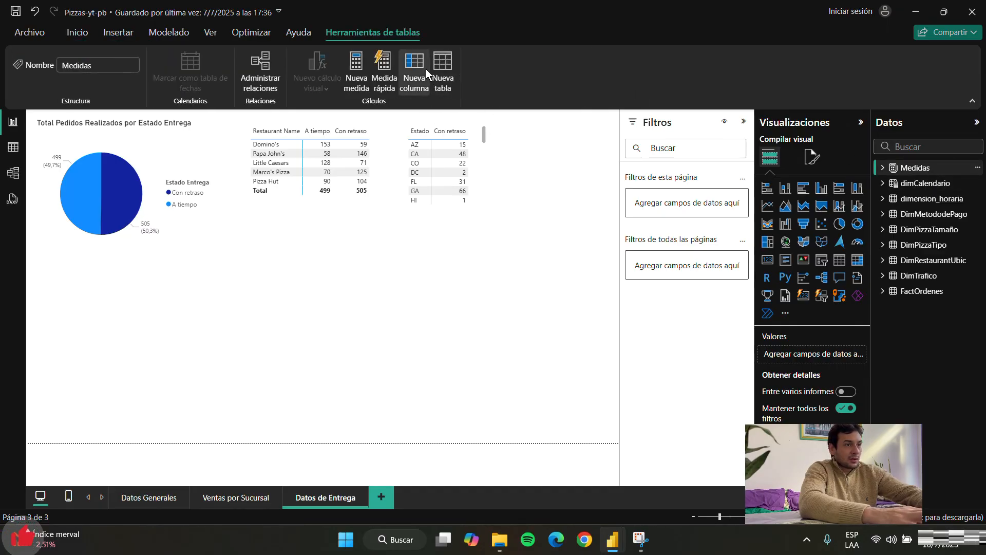
{"action": "left_click", "coordinate": [358, 67]}
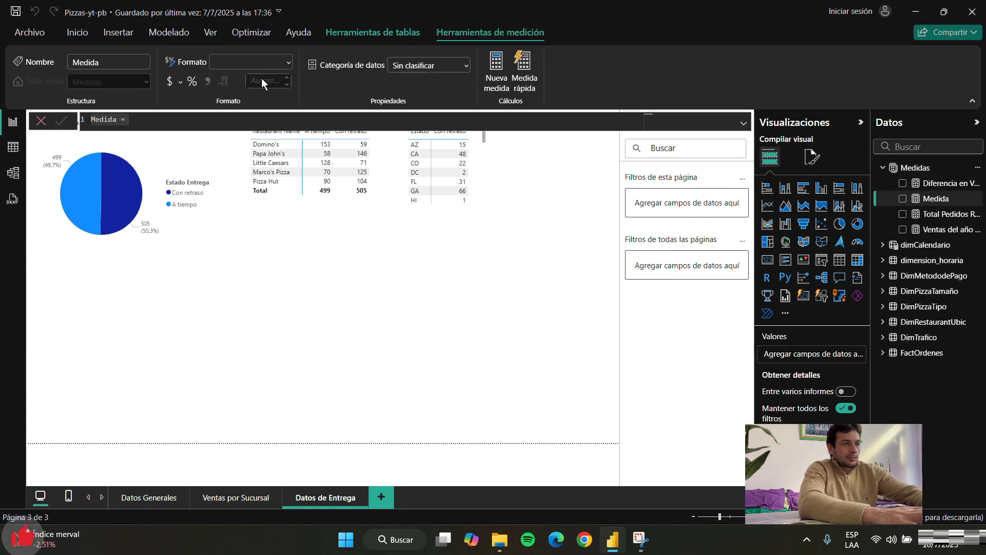
{"action": "type", "text": "Min/km = AVERAGEX(FactOrdenes, DIVIDE(     DATEDIFF(       FactOrdenes[HoraPedido],       FactOrdenes[HoraEntrega],       MINUTE),     FactOrdenes[Distance (km)]))"}
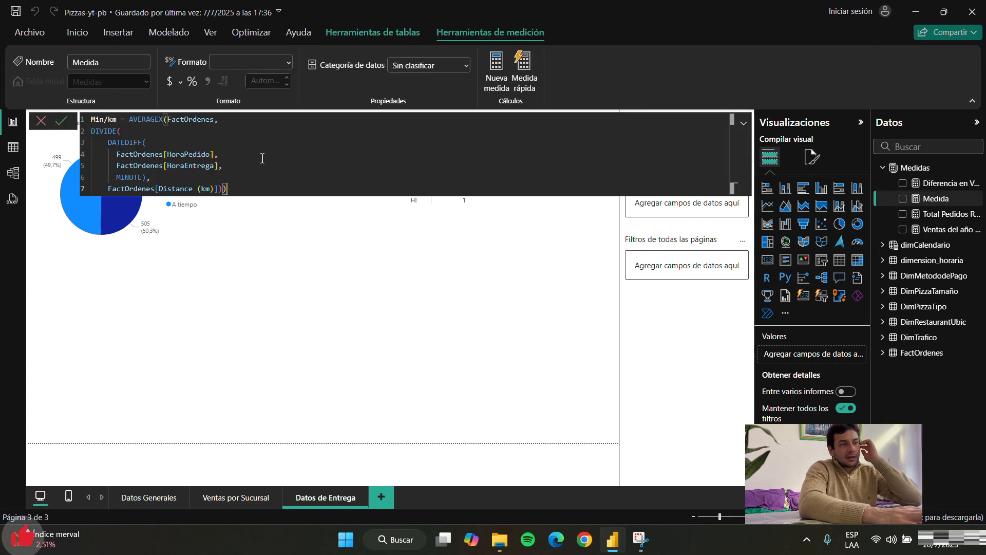
- Review the Min/km formula, examining the DATEDIFF minutes, the division by Distance (km) and the AVERAGEX wrapper
{"action": "left_click", "coordinate": [296, 144]}
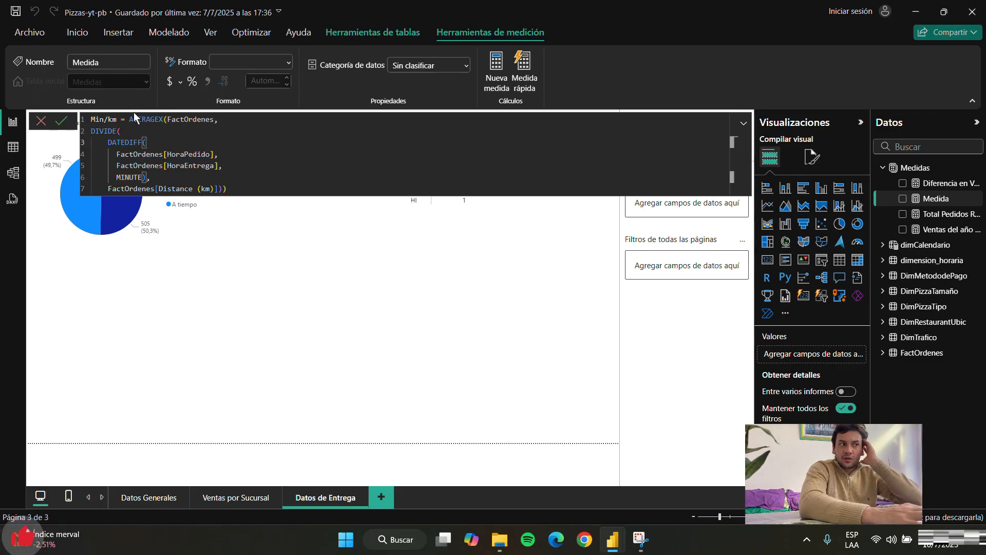
{"action": "left_click", "coordinate": [97, 122]}
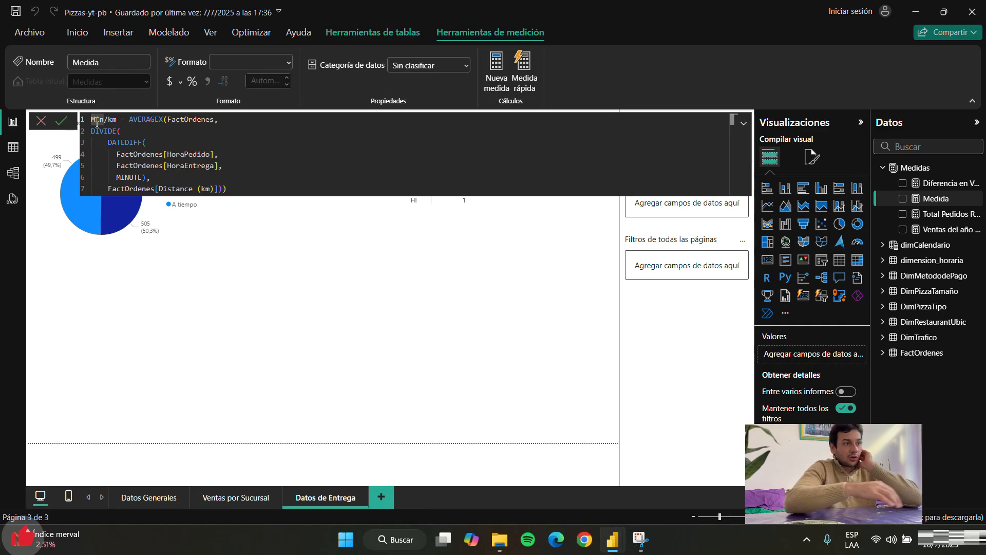
{"action": "left_click", "coordinate": [281, 159]}
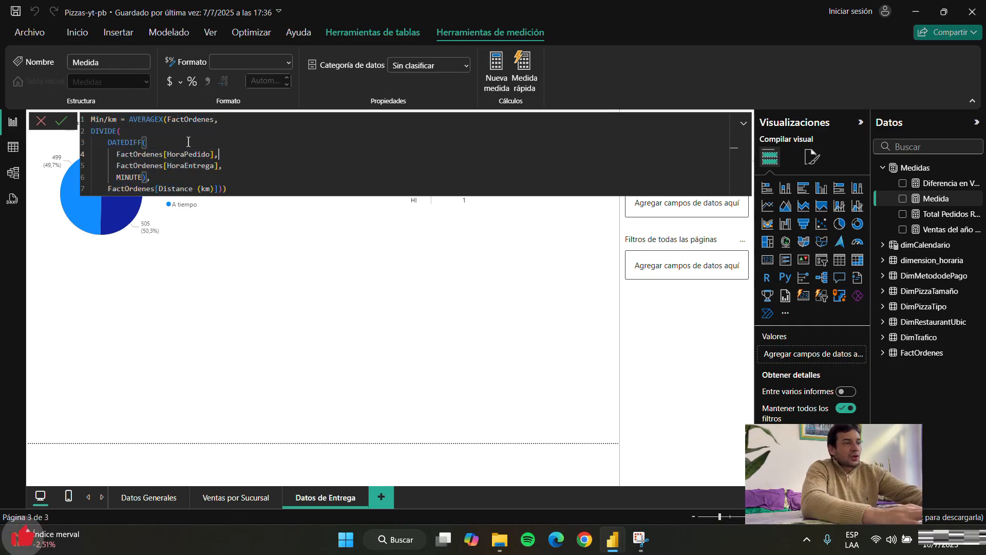
{"action": "double_click", "coordinate": [109, 140]}
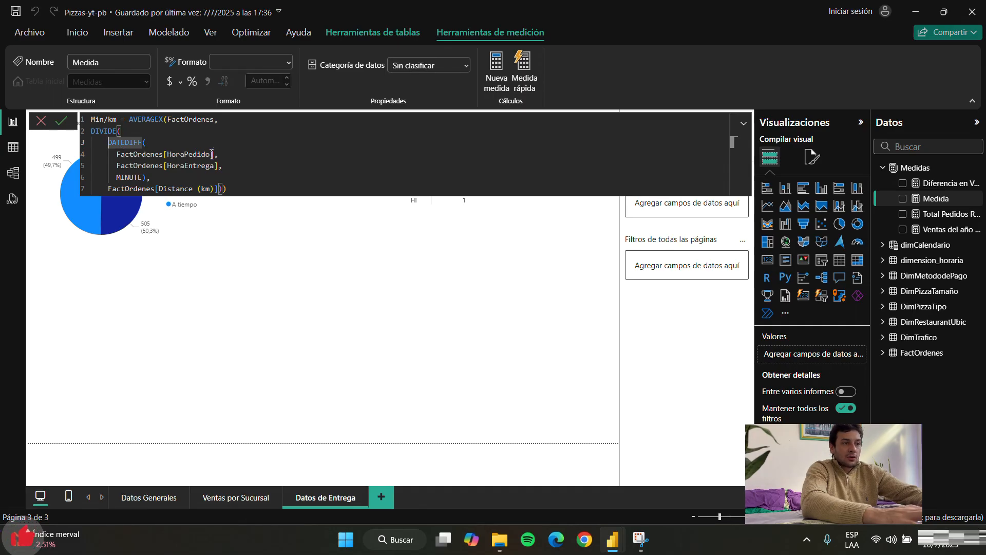
{"action": "double_click", "coordinate": [134, 177]}
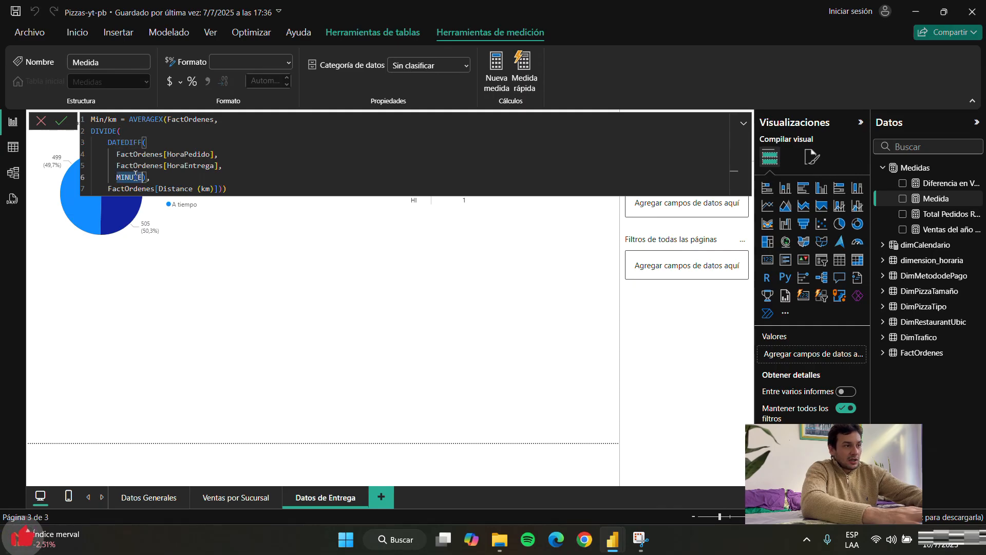
{"action": "double_click", "coordinate": [99, 131]}
{"action": "left_click_drag", "start_coordinate": [151, 177], "coordinate": [98, 138]}
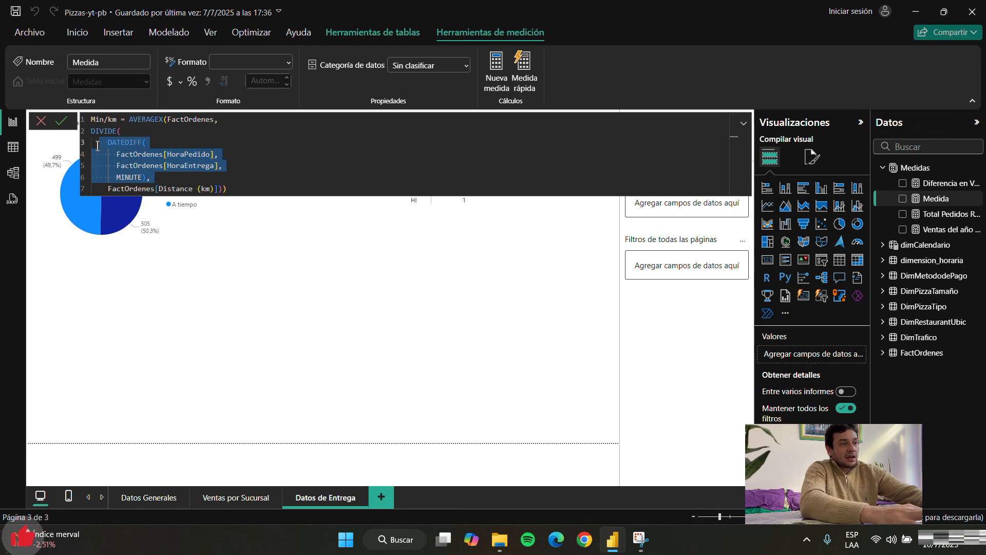
{"action": "left_click", "coordinate": [193, 189]}
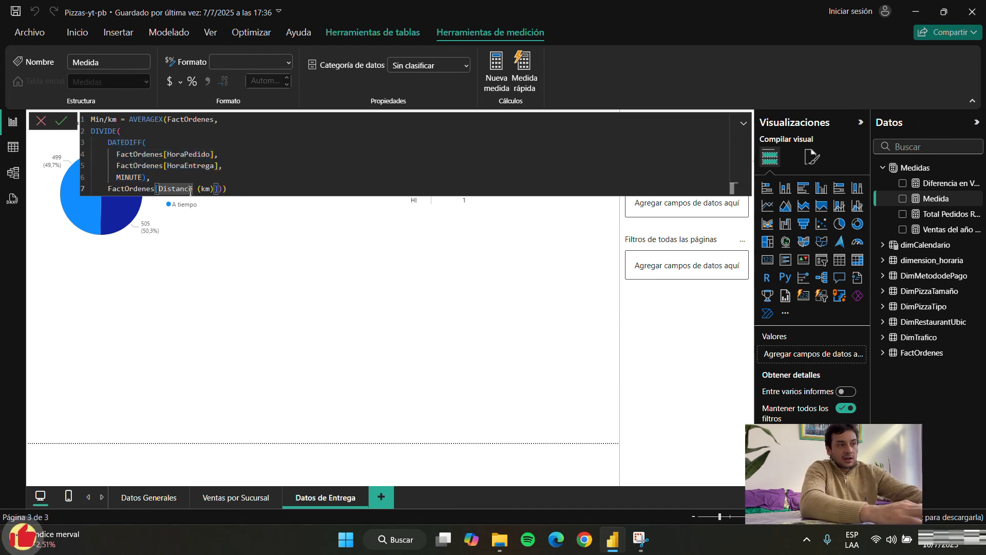
{"action": "double_click", "coordinate": [148, 119]}
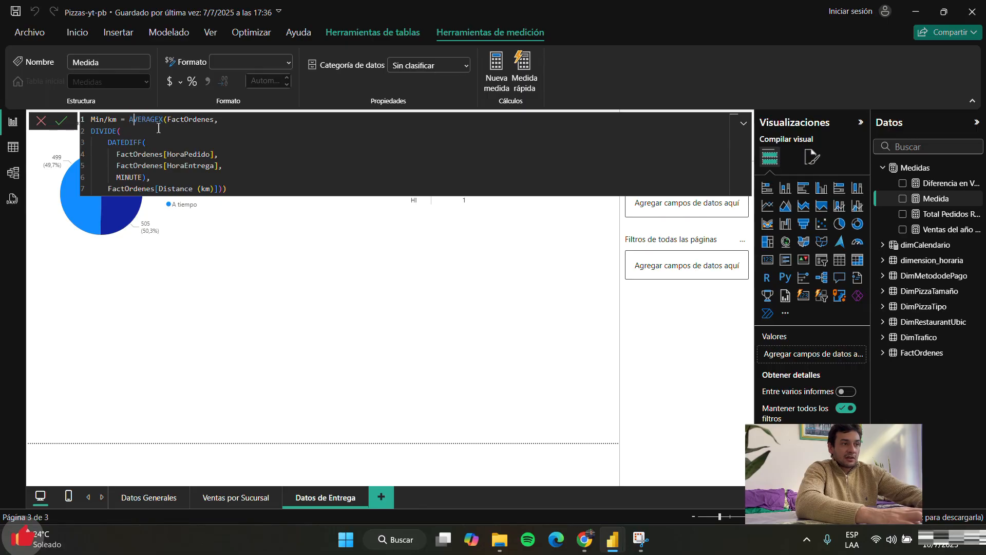
{"action": "left_click_drag", "start_coordinate": [228, 189], "coordinate": [82, 136]}
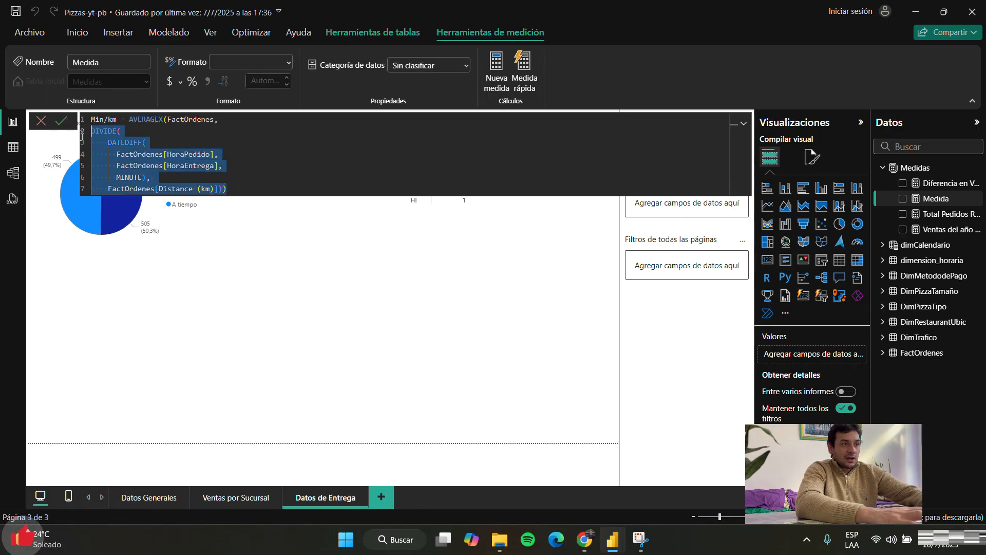
{"action": "double_click", "coordinate": [150, 120]}
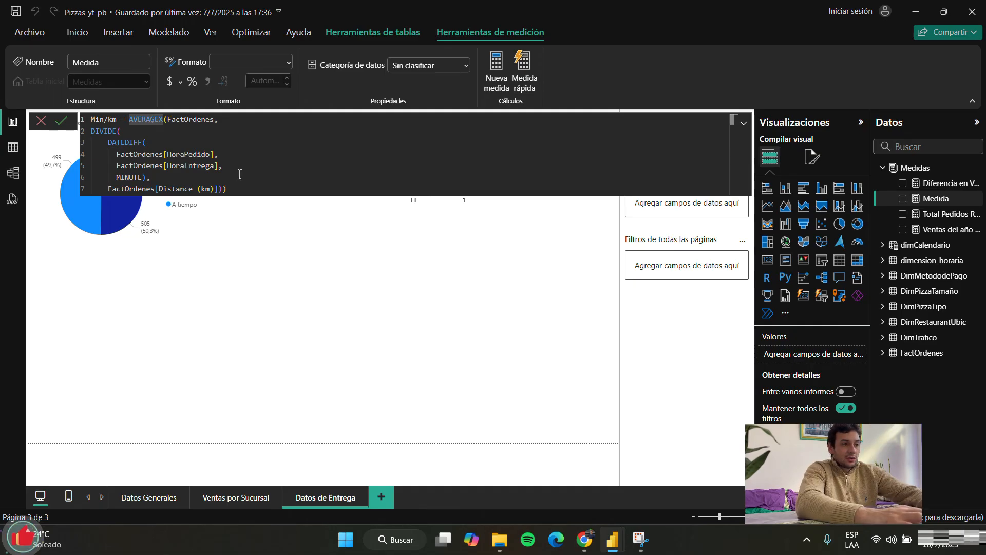
- Commit the Min/km measure formula and return to the Datos de Entrega canvas with nothing selected
{"action": "left_click", "coordinate": [272, 184]}
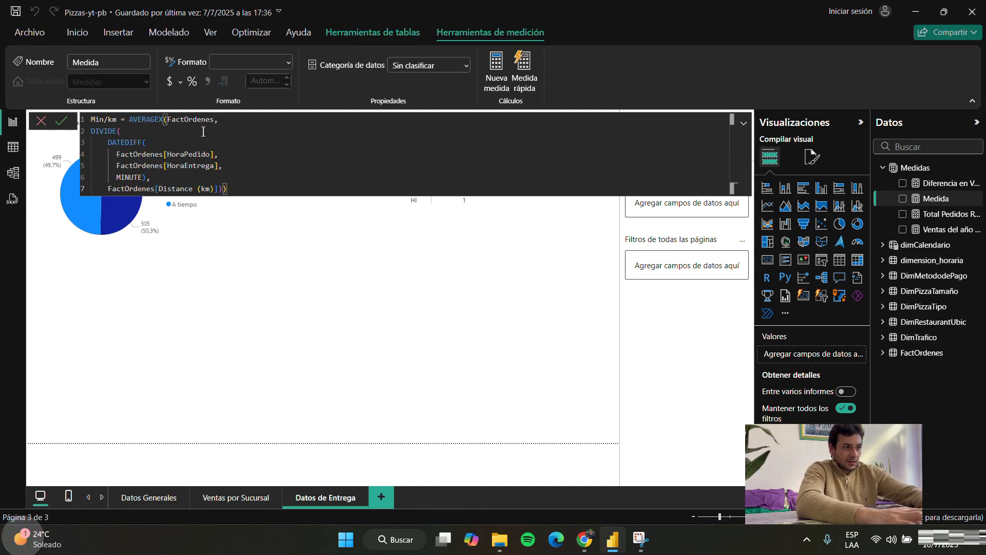
{"action": "left_click", "coordinate": [61, 120]}
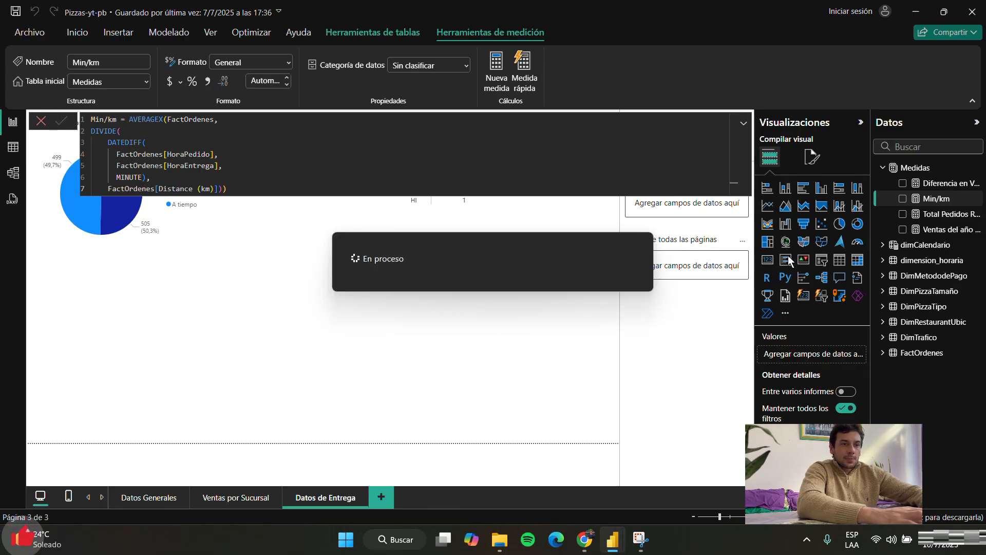
{"action": "left_click", "coordinate": [492, 320]}
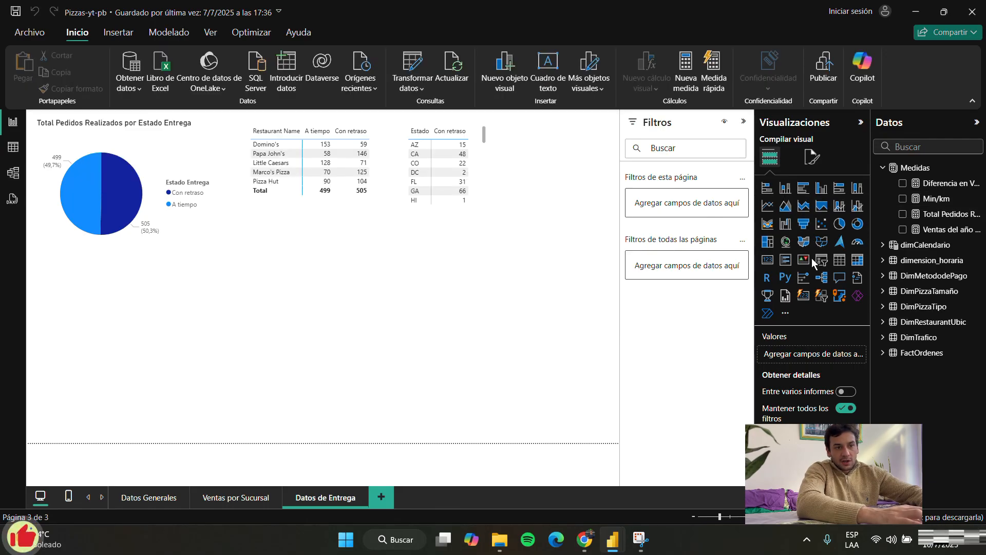
- Add a card showing the Min/km measure, shrink it to a small square and place it near the page's right edge below the Estado matrix
{"action": "left_click", "coordinate": [768, 261]}
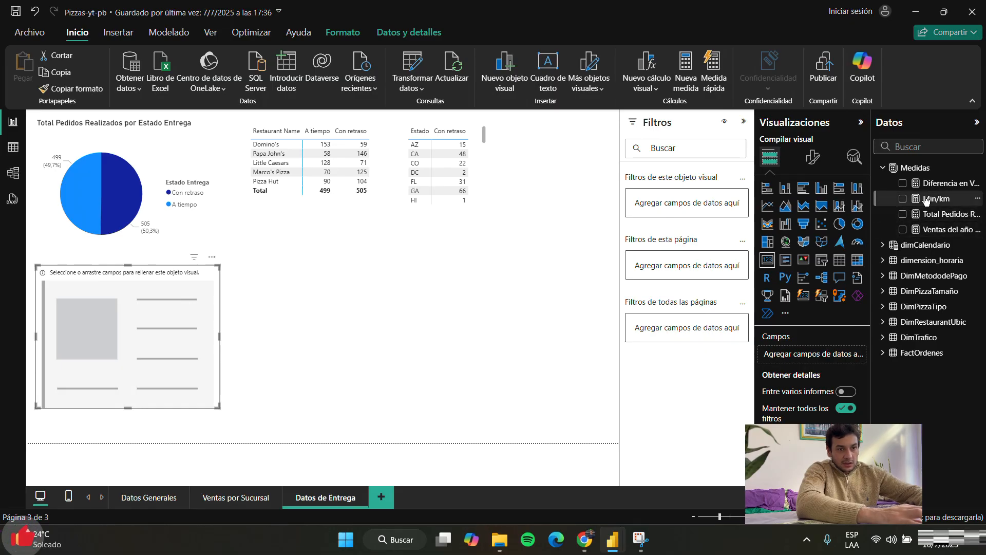
{"action": "left_click_drag", "start_coordinate": [926, 204], "coordinate": [806, 354]}
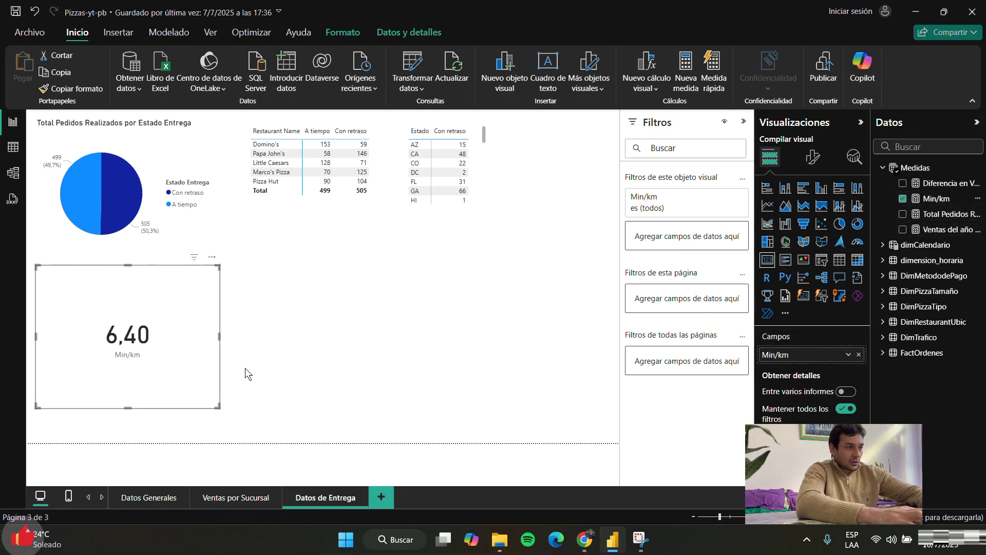
{"action": "left_click_drag", "start_coordinate": [218, 265], "coordinate": [124, 314]}
{"action": "left_click_drag", "start_coordinate": [95, 344], "coordinate": [569, 285]}
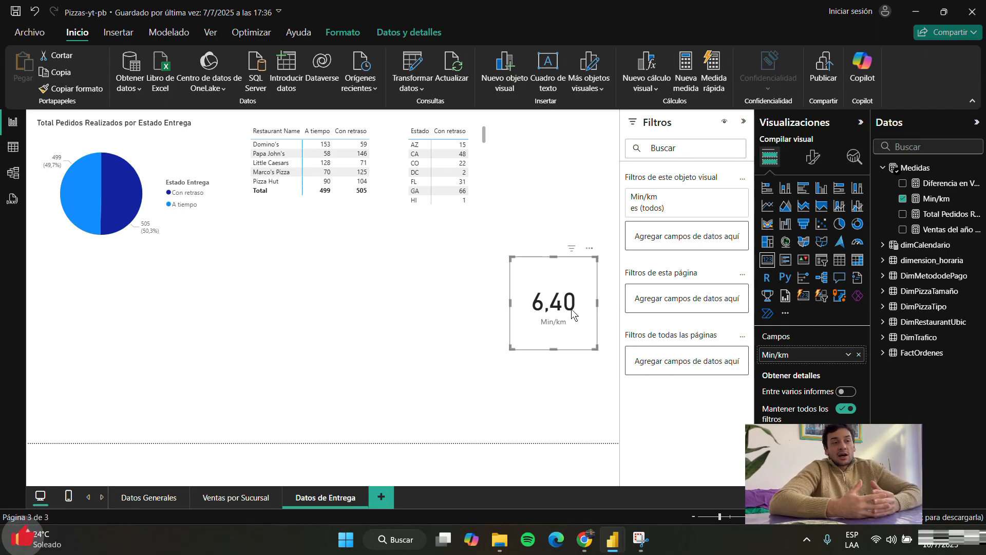
{"action": "left_click_drag", "start_coordinate": [572, 309], "coordinate": [575, 310]}
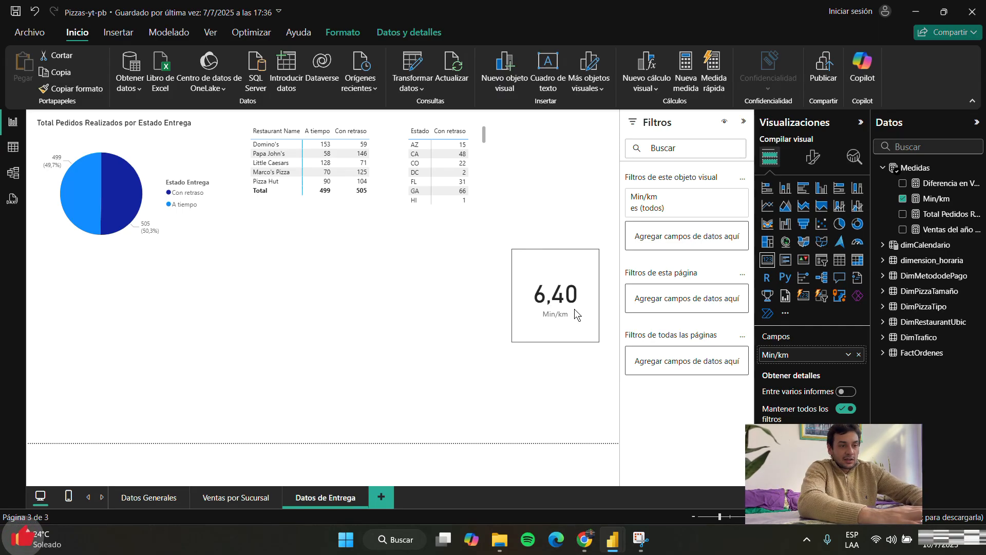
{"action": "left_click", "coordinate": [351, 300]}
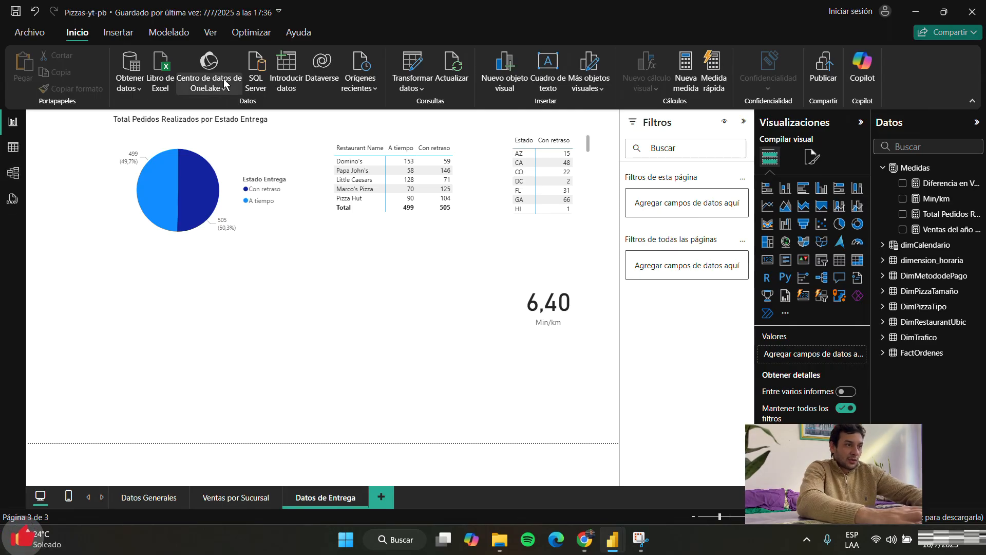
- In the Medidas table, write a new measure Promedio Entrega Trafico Intenso averaging DATEDIFF minutes from HoraPedido to HoraEntrega, filtered by FactOrdenes[IDTraffic] = 3
{"action": "left_click", "coordinate": [915, 167]}
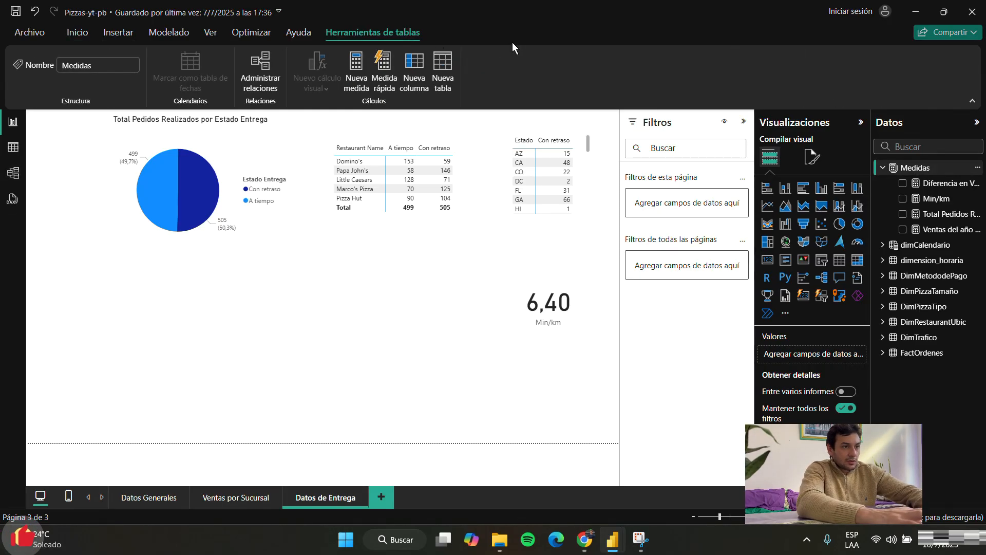
{"action": "left_click", "coordinate": [357, 70]}
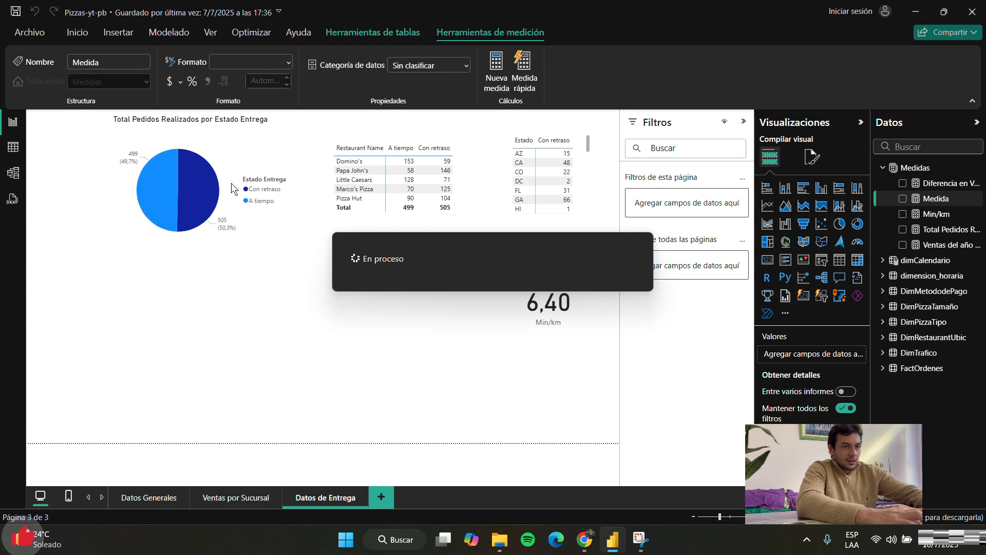
{"action": "type", "text": "Promedio Entrega Trafico Intenso = CALCULATE(   AVERAGEX(     FactOrdenes,     DATEDIFF(       FactOrdenes[HoraPedido],       FactOrdenes[HoraEntrega],       MINUTE     )   ),   FactOrdenes[IDTraffic] = 3 )"}
{"action": "left_click", "coordinate": [291, 165]}
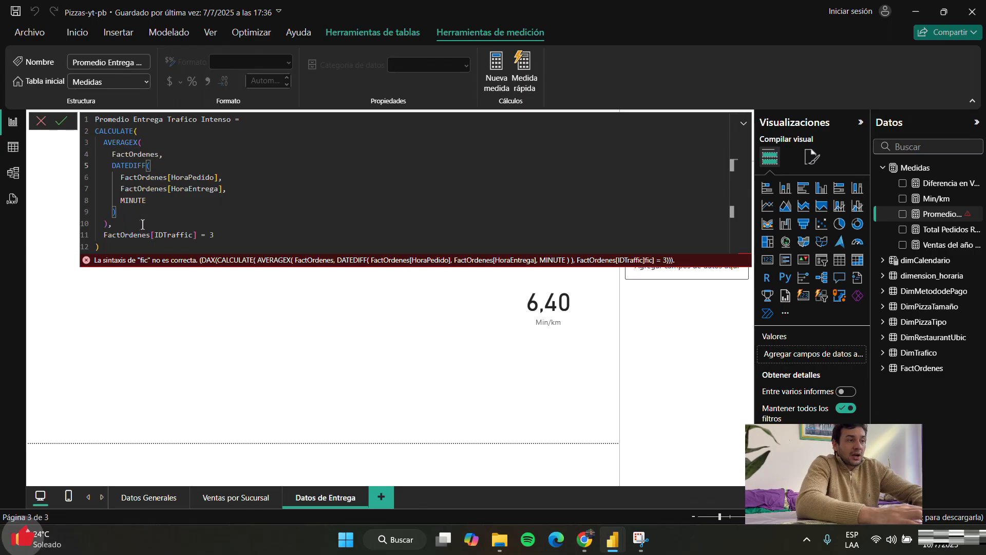
- Review the Promedio Entrega Trafico Intenso formula, examining the CALCULATE and AVERAGEX functions, the DATEDIFF minutes and the IDTraffic = 3 filter
{"action": "left_click", "coordinate": [218, 240]}
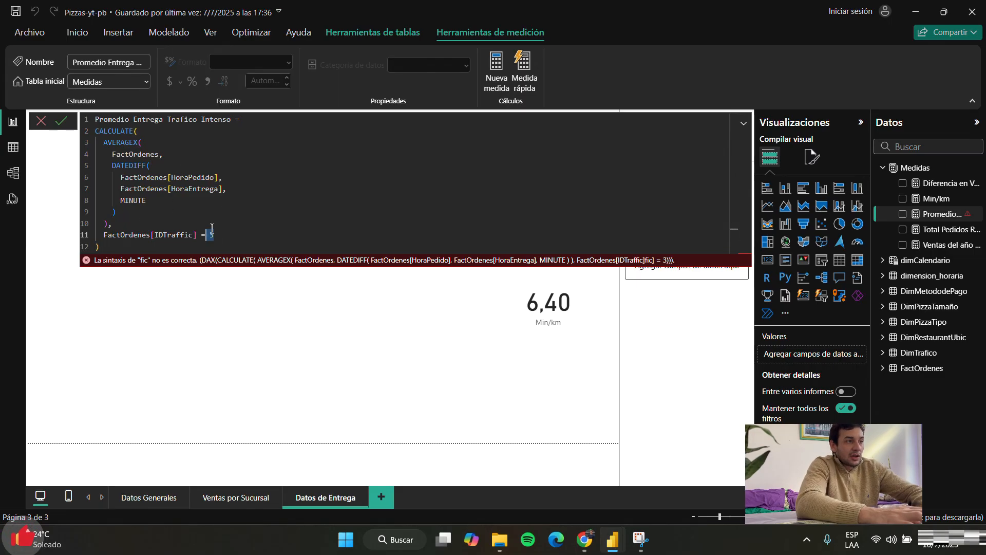
{"action": "left_click", "coordinate": [105, 131]}
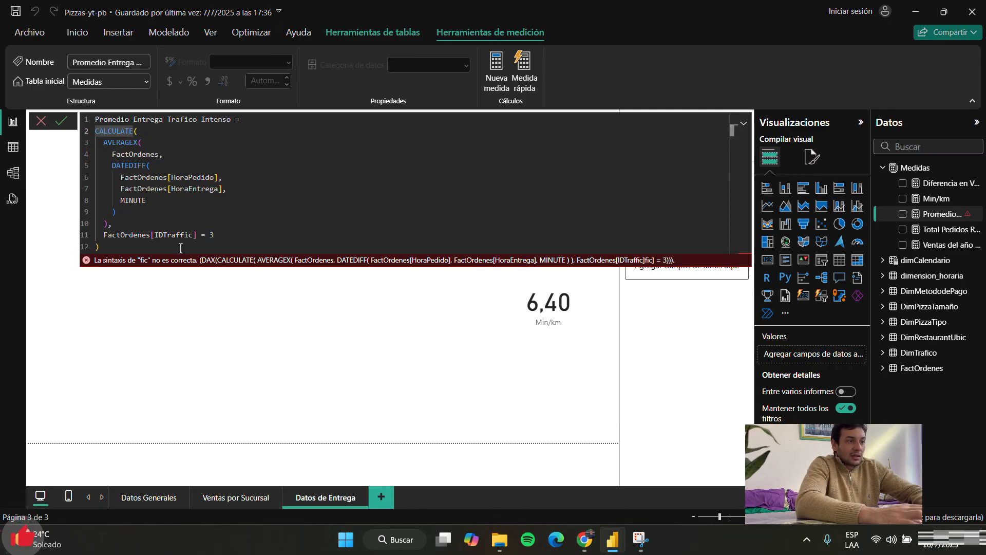
{"action": "left_click", "coordinate": [231, 240]}
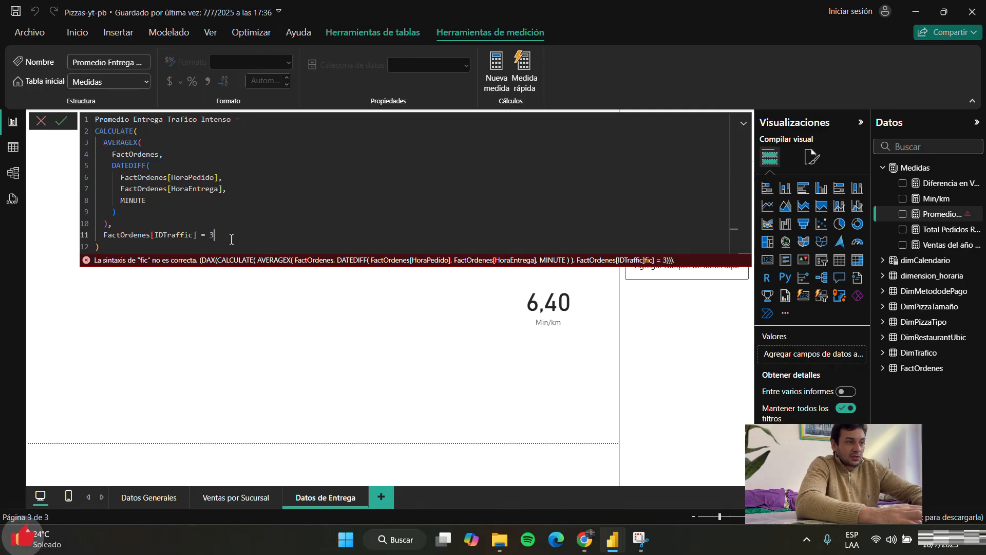
{"action": "left_click", "coordinate": [114, 147]}
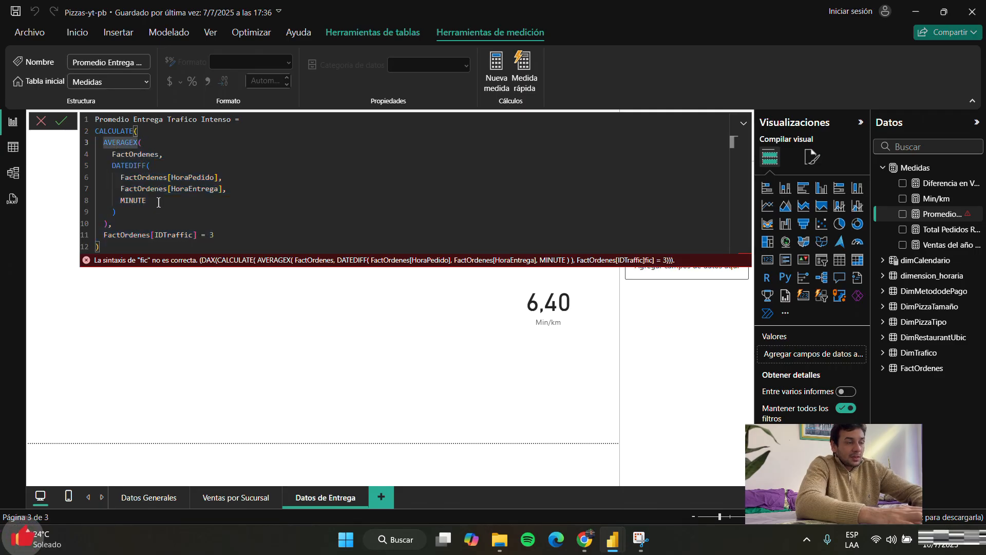
{"action": "left_click_drag", "start_coordinate": [159, 202], "coordinate": [98, 153]}
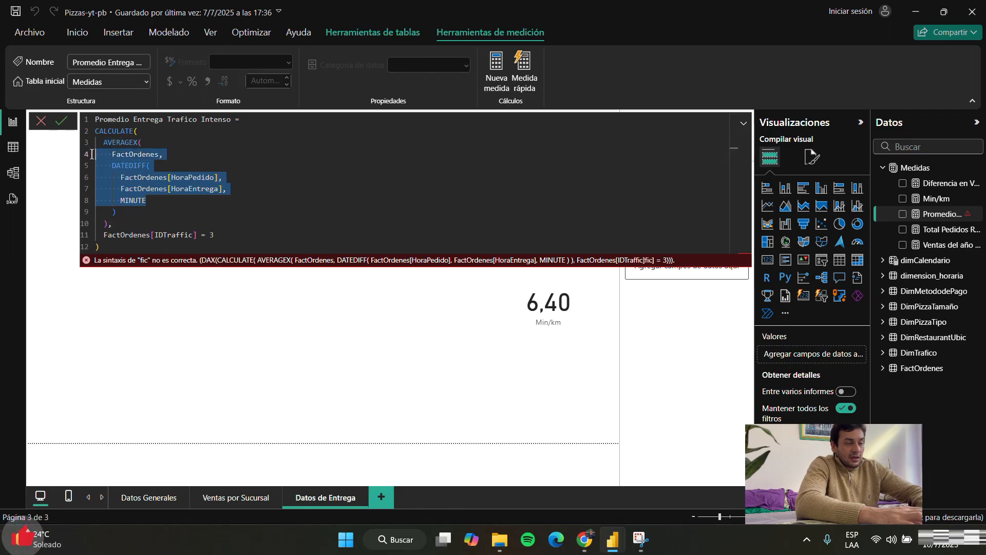
{"action": "left_click", "coordinate": [150, 205]}
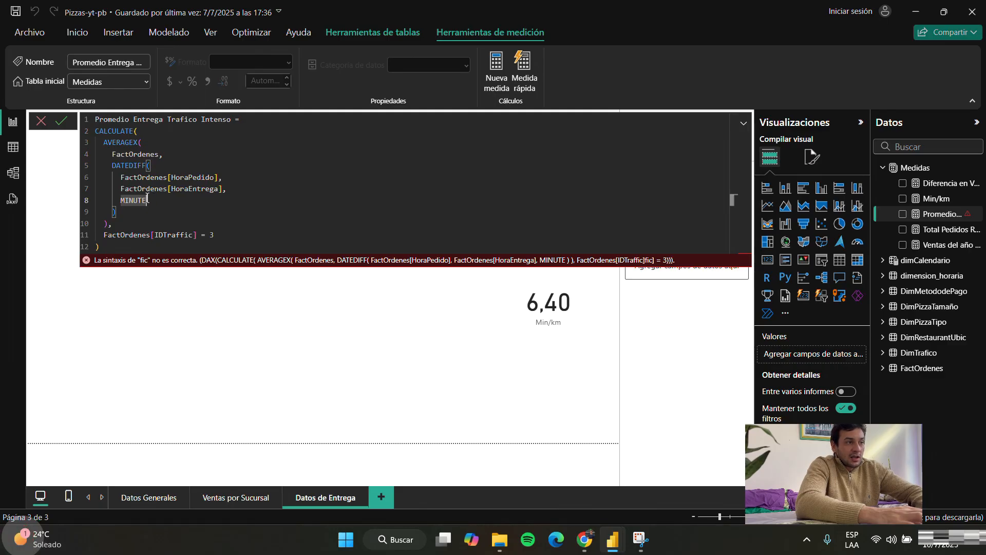
{"action": "left_click_drag", "start_coordinate": [147, 200], "coordinate": [114, 178]}
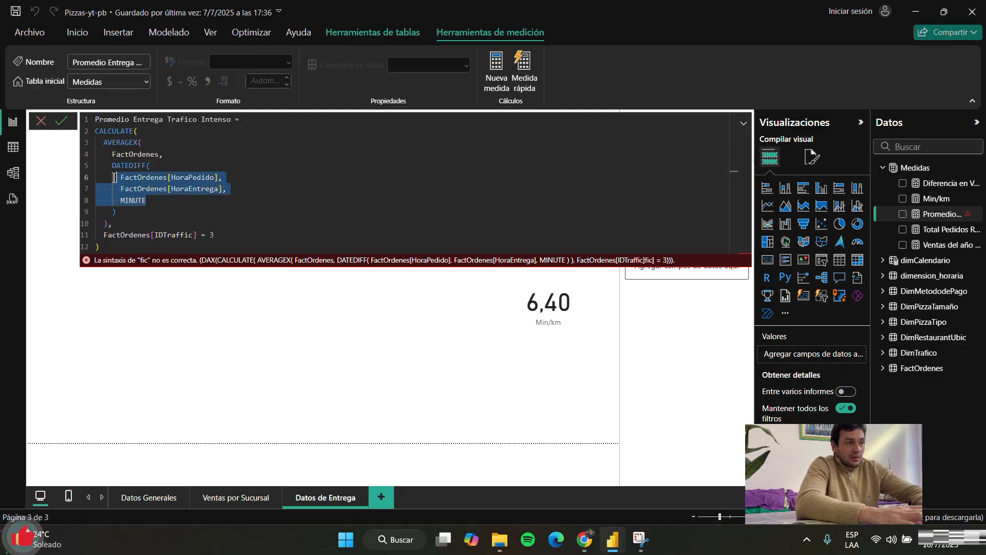
{"action": "left_click", "coordinate": [117, 147]}
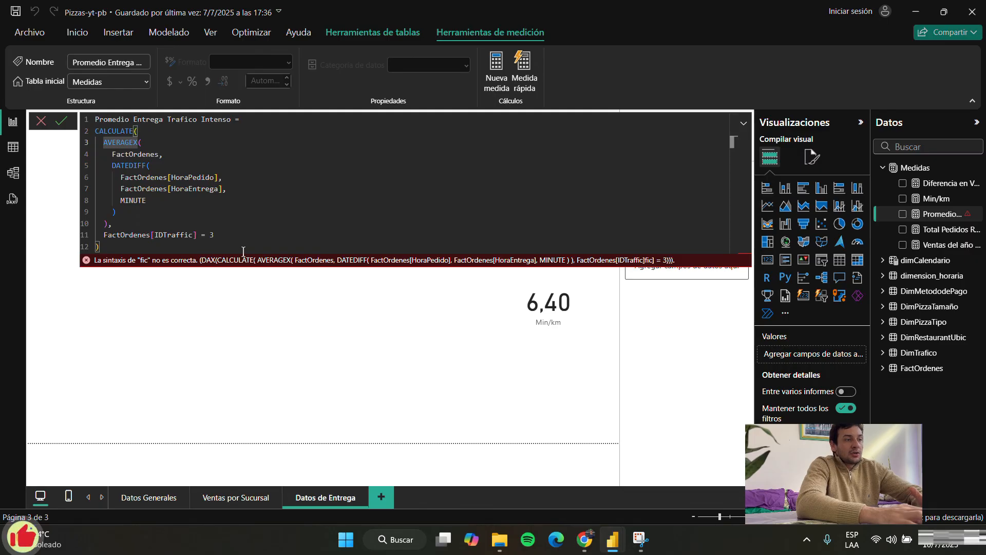
{"action": "left_click", "coordinate": [232, 238]}
{"action": "left_click_drag", "start_coordinate": [230, 239], "coordinate": [209, 234]}
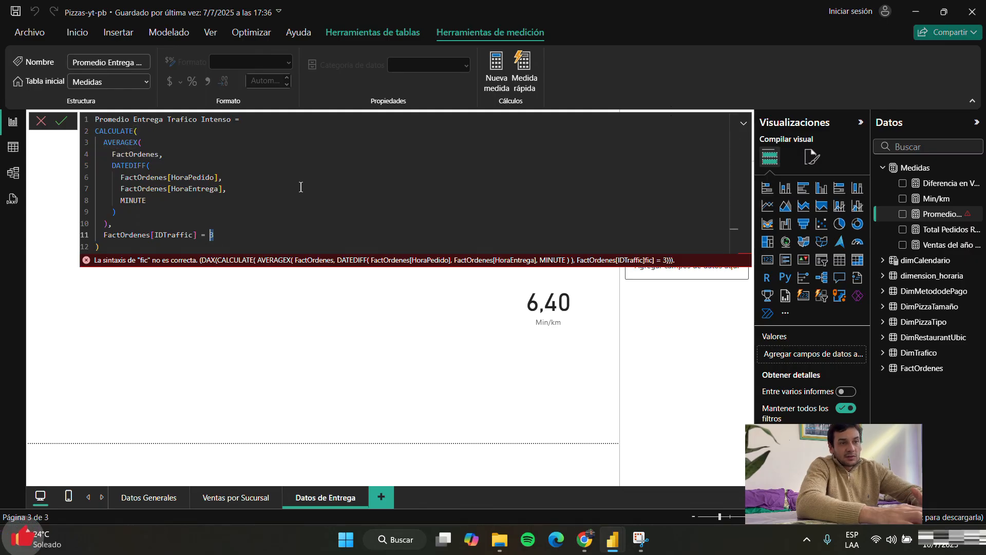
- Commit the Promedio Entrega Trafico Intenso measure and reuse its formula in a new measure with the traffic filter value set to 2
{"action": "left_click", "coordinate": [61, 126]}
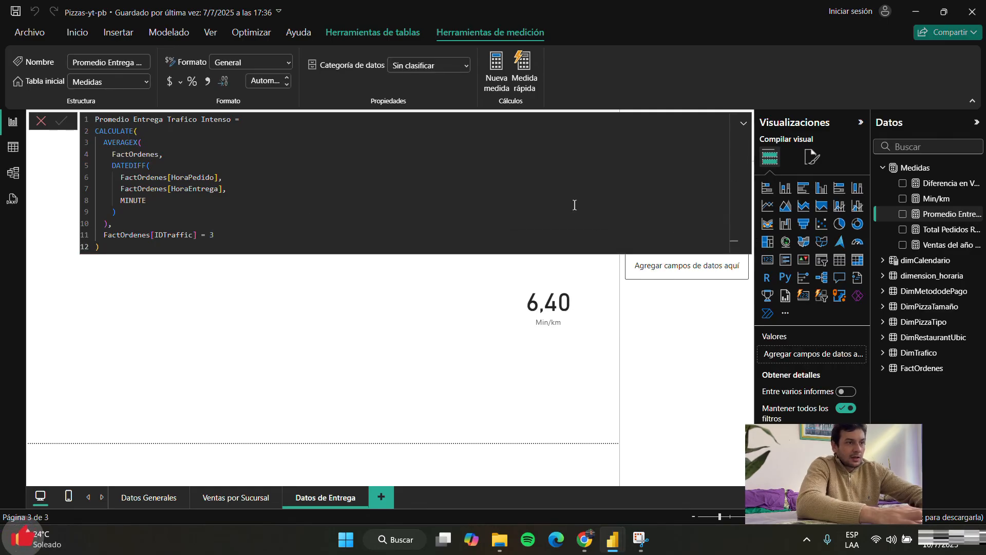
{"action": "left_click", "coordinate": [496, 64]}
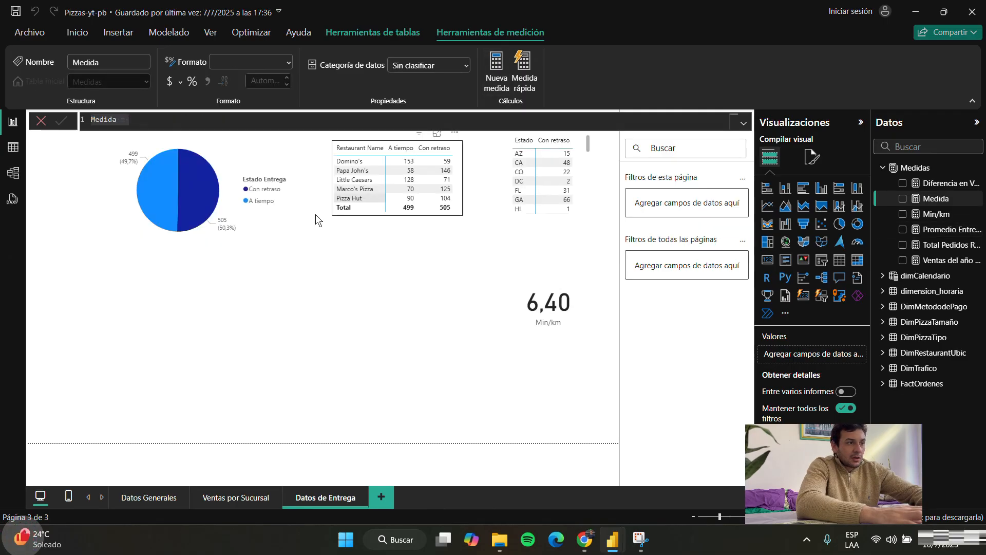
{"action": "type", "text": "Promedio Entrega Trafico Intenso = CALCULATE(   AVERAGEX(     FactOrdenes,     DATEDIFF(       FactOrdenes[HoraPedido],       FactOrdenes[HoraEntrega],       MINUTE     )   ),   FactOrdenes[IDTrafic] = 3 )"}
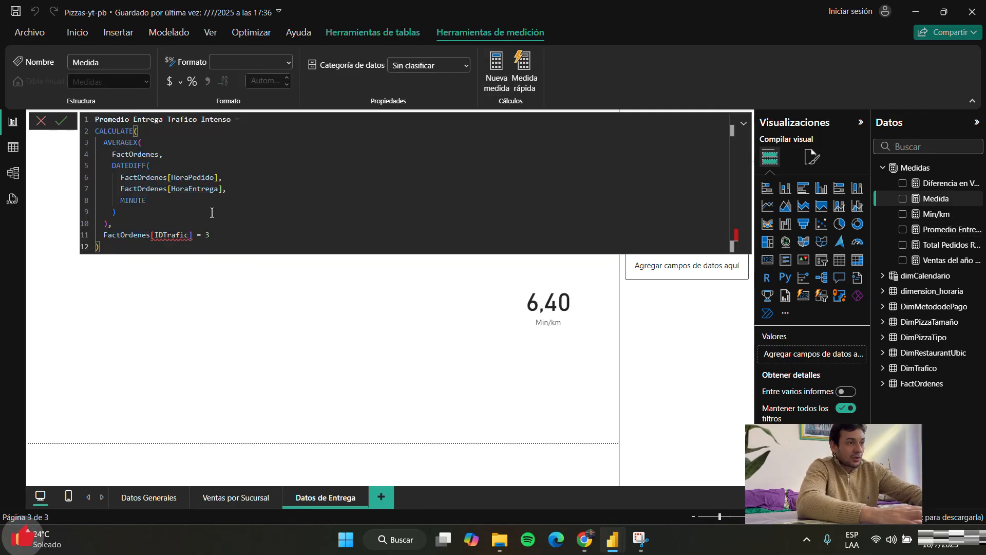
{"action": "key", "text": "BackSpace"}
{"action": "type", "text": "2"}
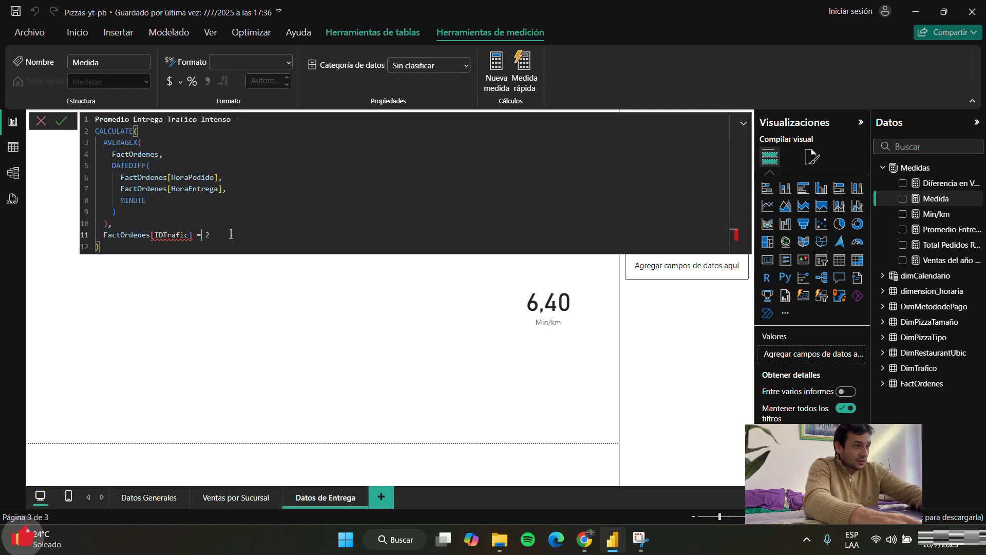
- Correct the misspelled filter column in the new measure's formula to FactOrdenes[IDTraffic]
{"action": "key", "text": "Left"}
{"action": "key", "text": "Left"}
{"action": "key", "text": "Left"}
{"action": "key", "text": "Left"}
{"action": "key", "text": "Left"}
{"action": "type", "text": "f"}
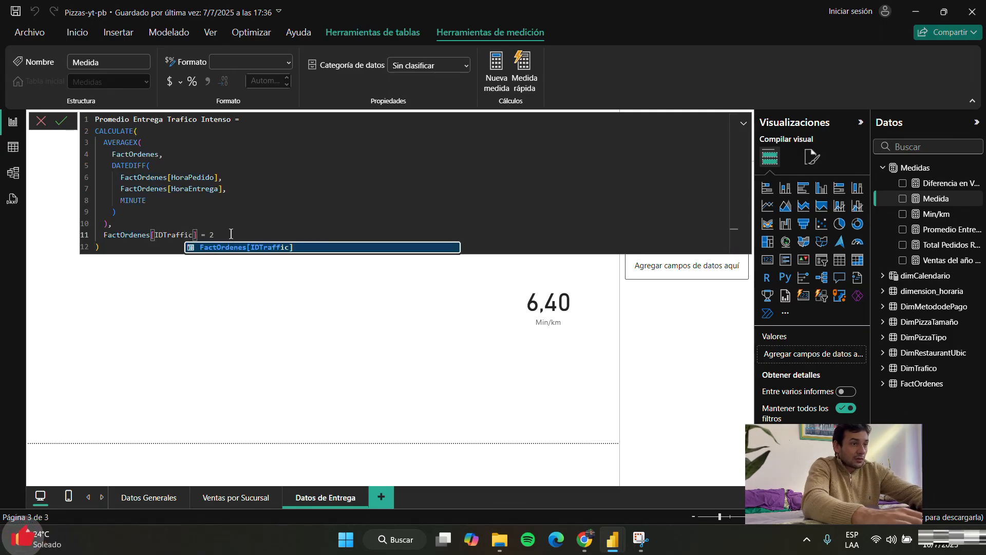
{"action": "key", "text": "Tab"}
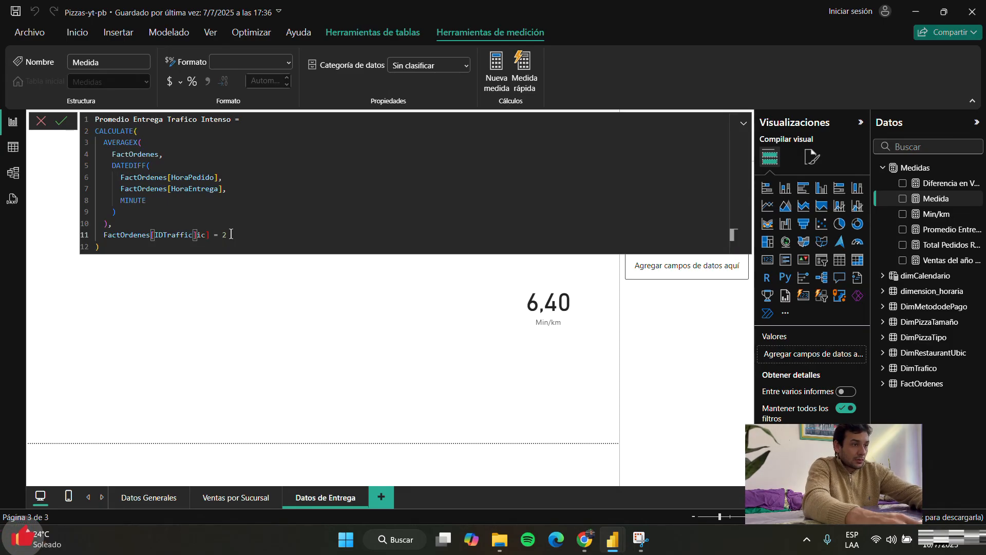
{"action": "key", "text": "Delete"}
{"action": "key", "text": "Delete"}
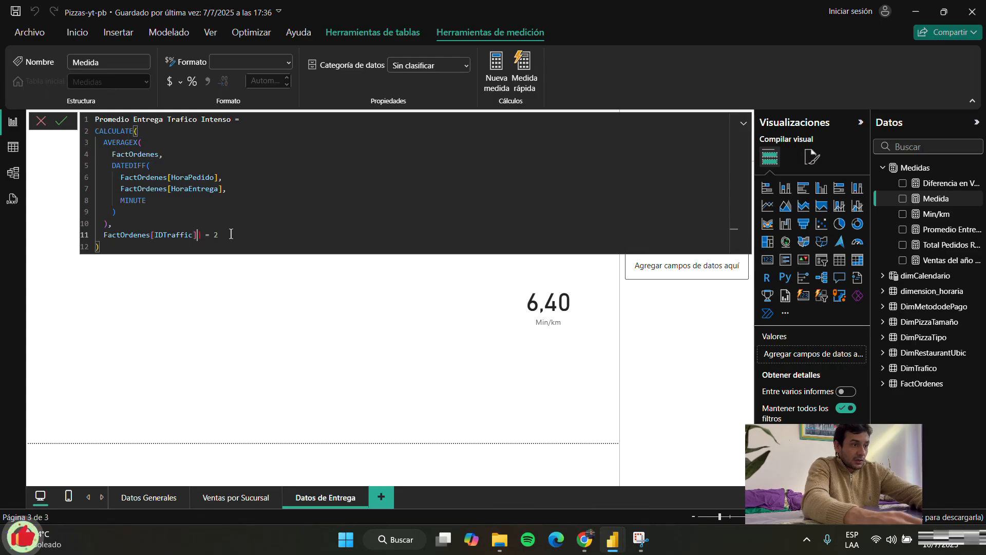
{"action": "key", "text": "BackSpace"}
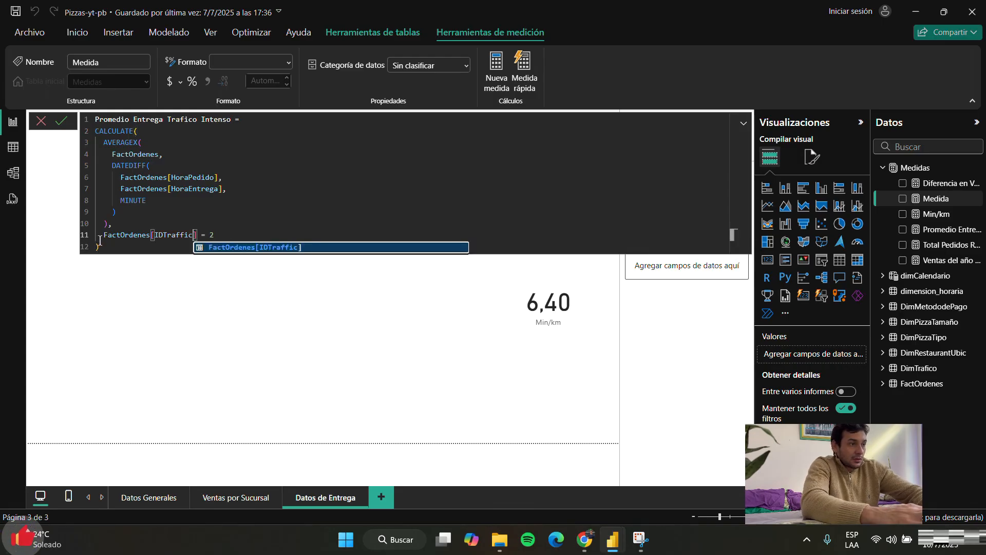
- Copy the whole corrected formula, rename the measure Promedio Entrega Trafico Medio and commit it
{"action": "left_click_drag", "start_coordinate": [100, 246], "coordinate": [92, 121]}
{"action": "key", "text": "ctrl+c"}
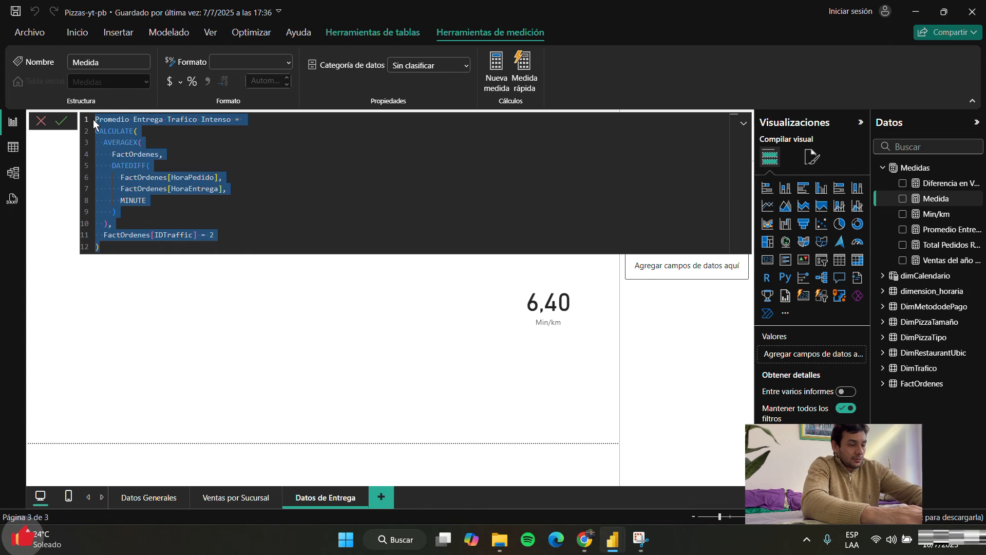
{"action": "left_click", "coordinate": [221, 114]}
{"action": "left_click", "coordinate": [219, 119]}
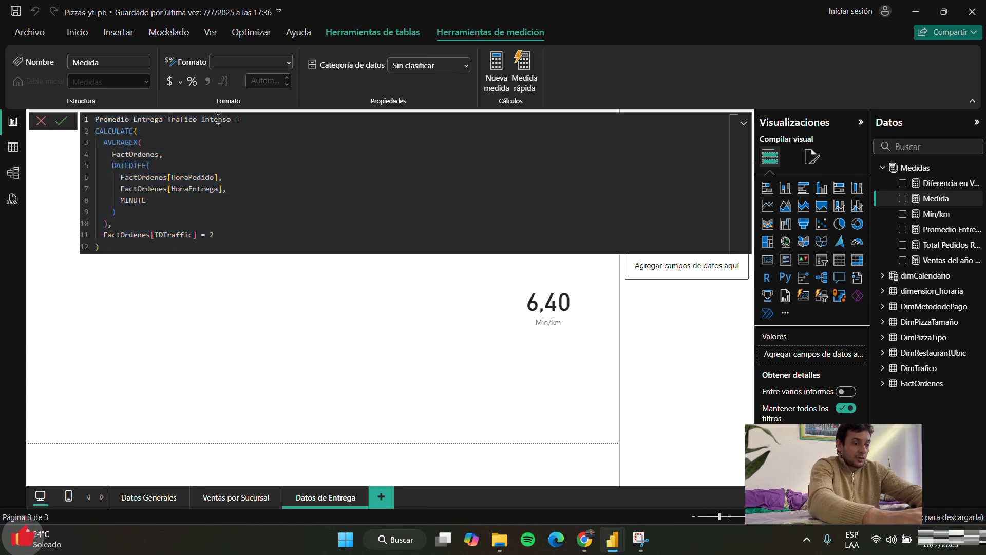
{"action": "double_click", "coordinate": [217, 119]}
{"action": "type", "text": "Medio"}
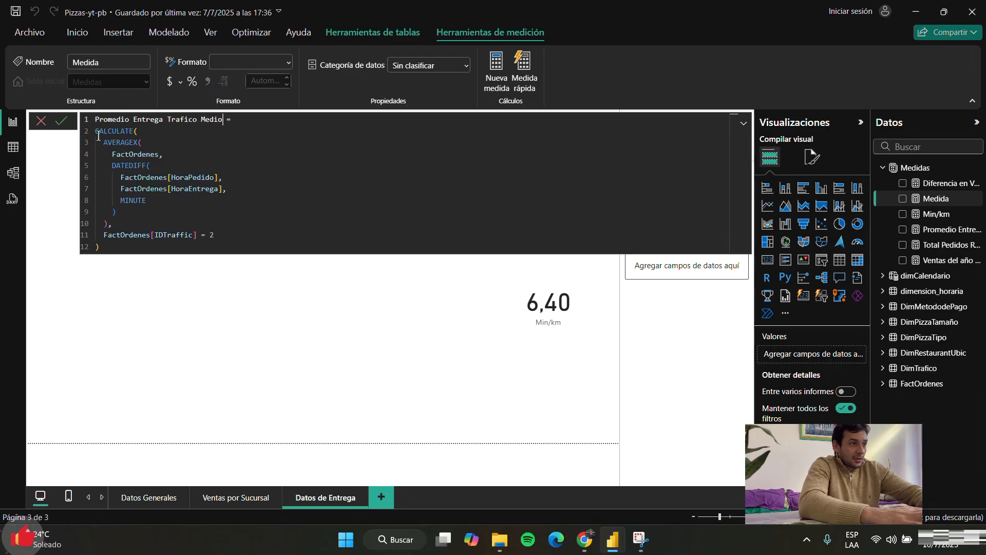
{"action": "left_click", "coordinate": [62, 122]}
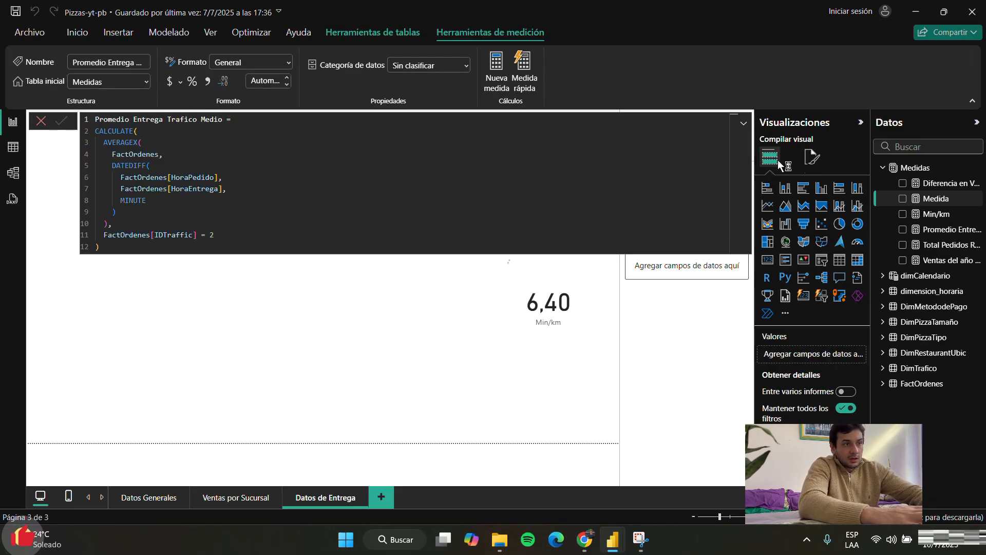
- Create another measure from the copied average delivery formula and name it Promedio Entrega Trafico Bajo
{"action": "left_click", "coordinate": [498, 78]}
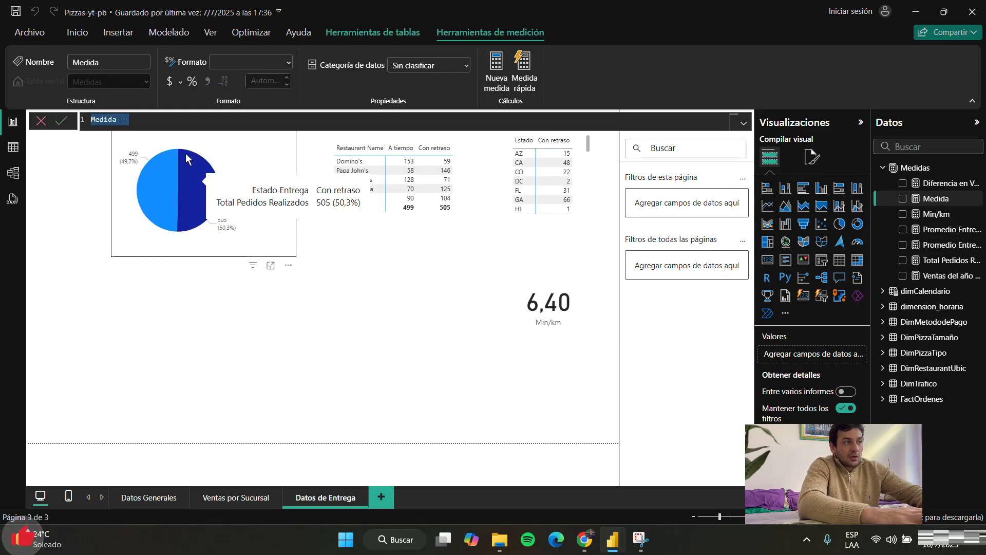
{"action": "key", "text": "ctrl+v"}
{"action": "double_click", "coordinate": [216, 120]}
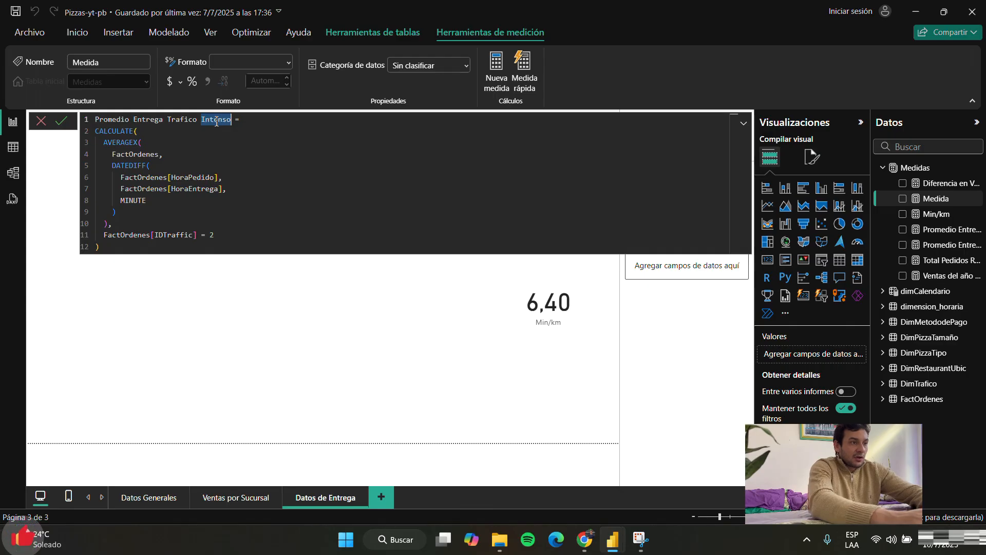
{"action": "type", "text": "b"}
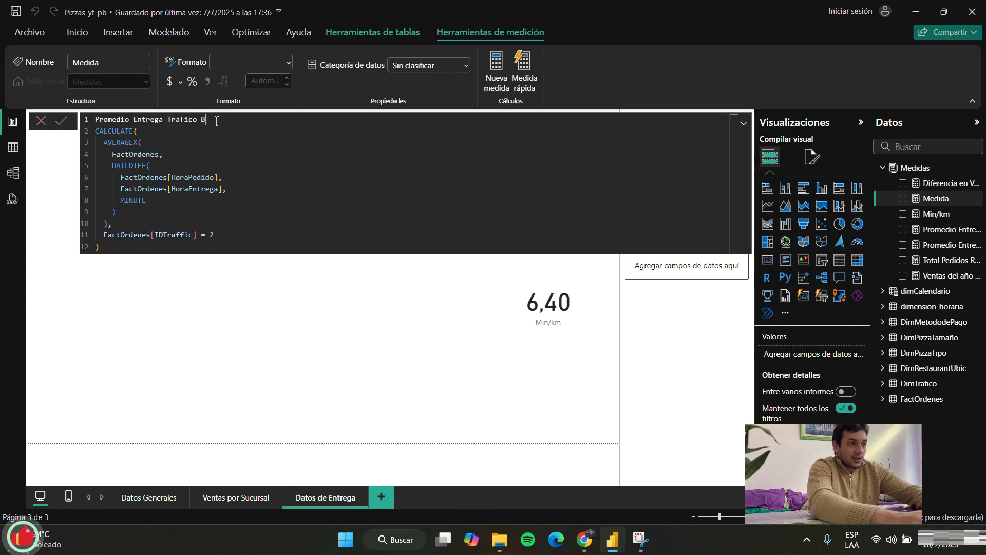
{"action": "type", "text": "ajo"}
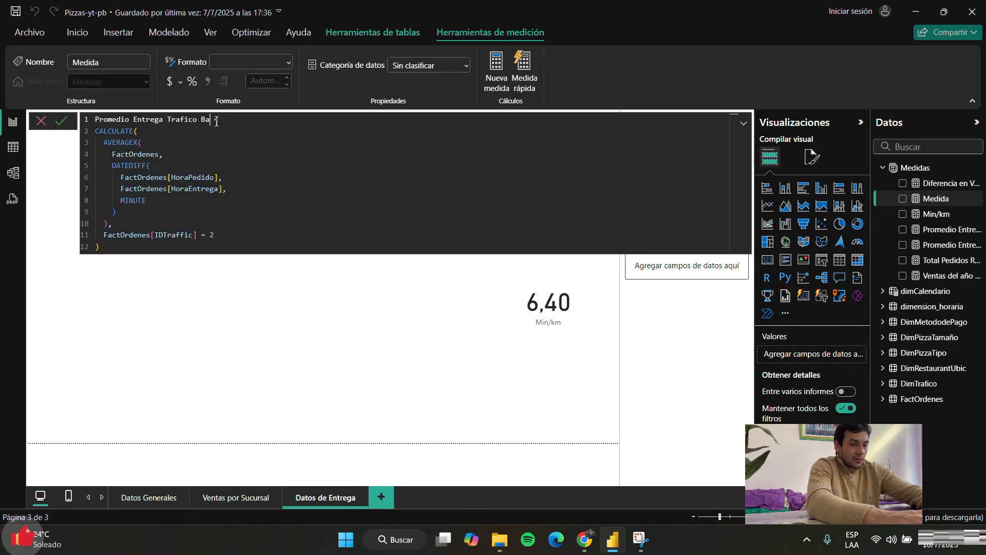
{"action": "type", "text": "jo"}
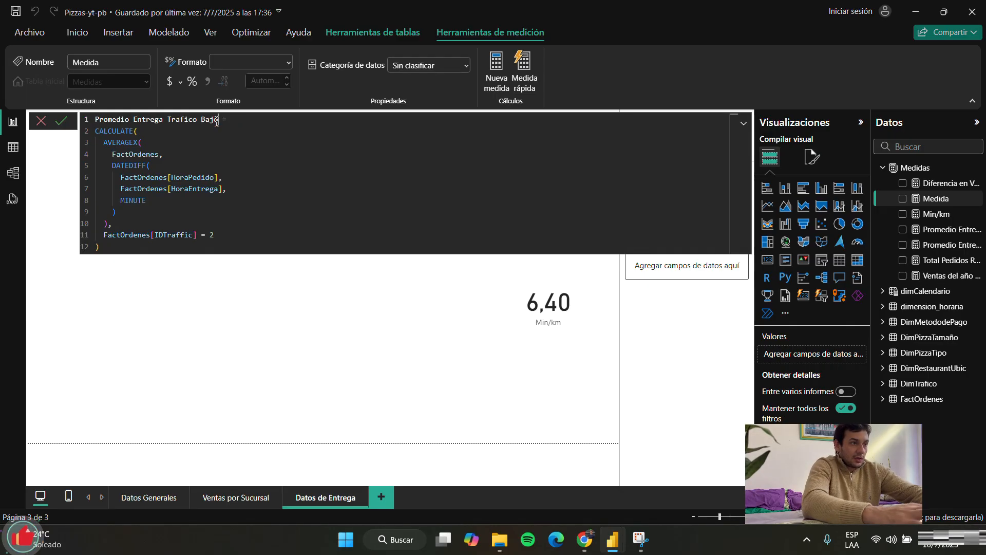
- Set the IDTraffic filter value to 1 in the Promedio Entrega Trafico Bajo formula, commit the measure and collapse the formula editor
{"action": "left_click", "coordinate": [218, 237]}
{"action": "key", "text": "BackSpace"}
{"action": "type", "text": "1"}
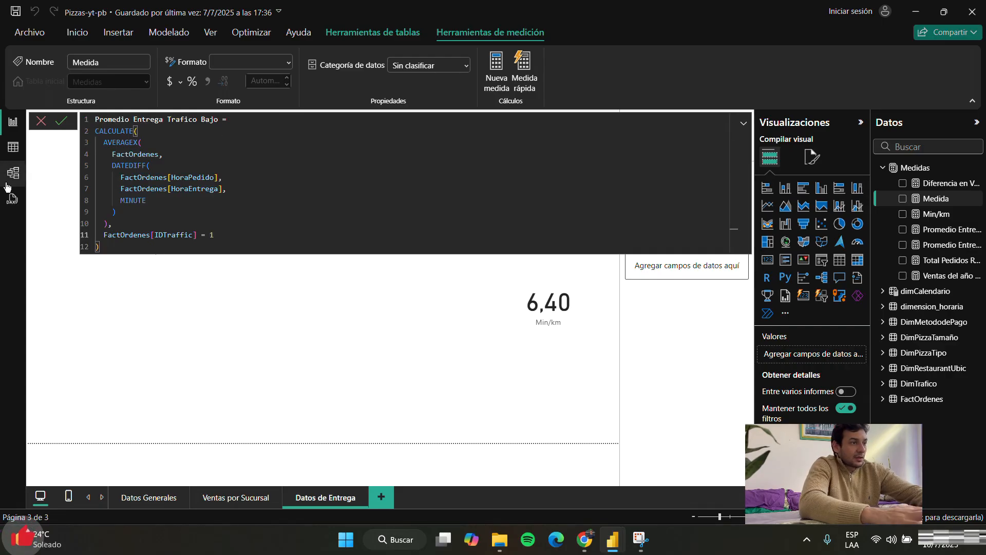
{"action": "left_click", "coordinate": [61, 121]}
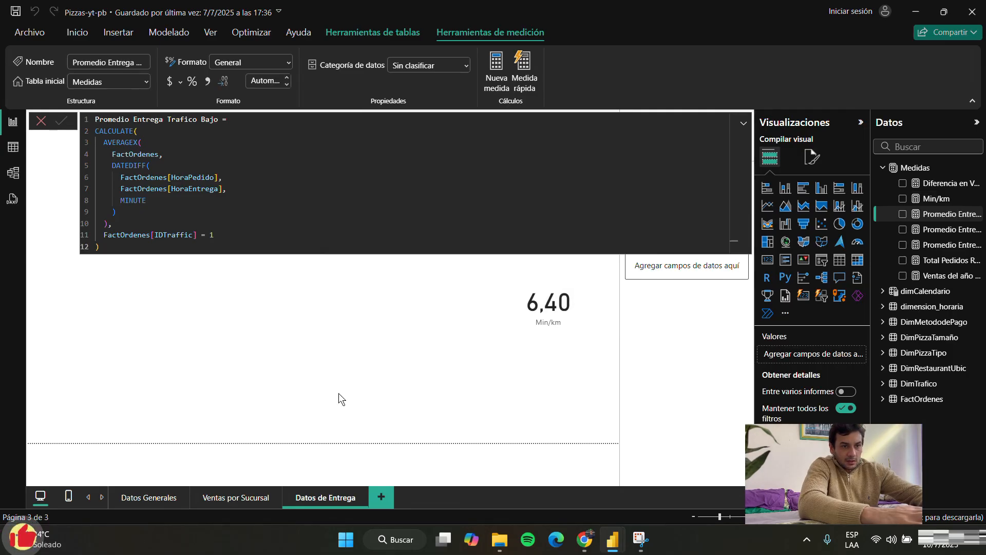
{"action": "left_click", "coordinate": [740, 124]}
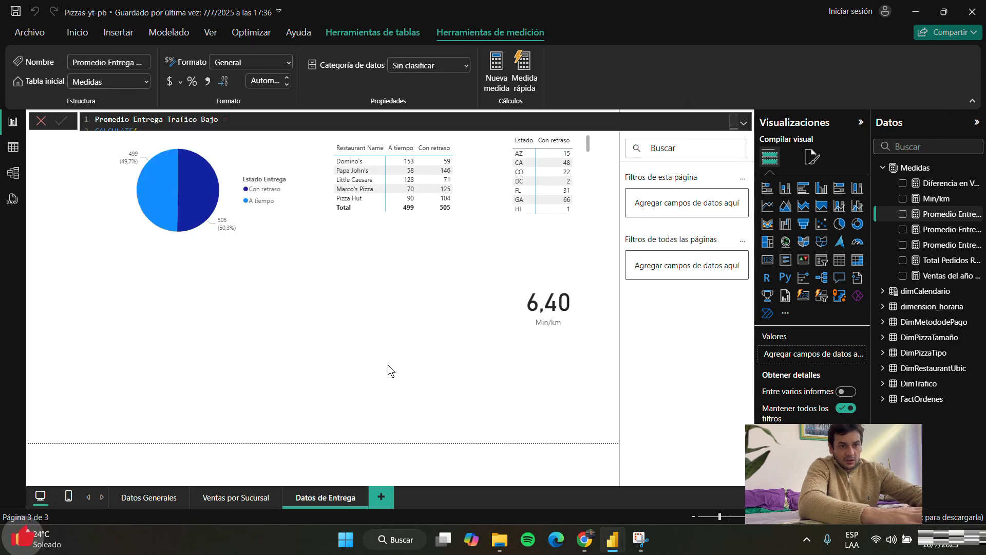
{"action": "left_click", "coordinate": [387, 365]}
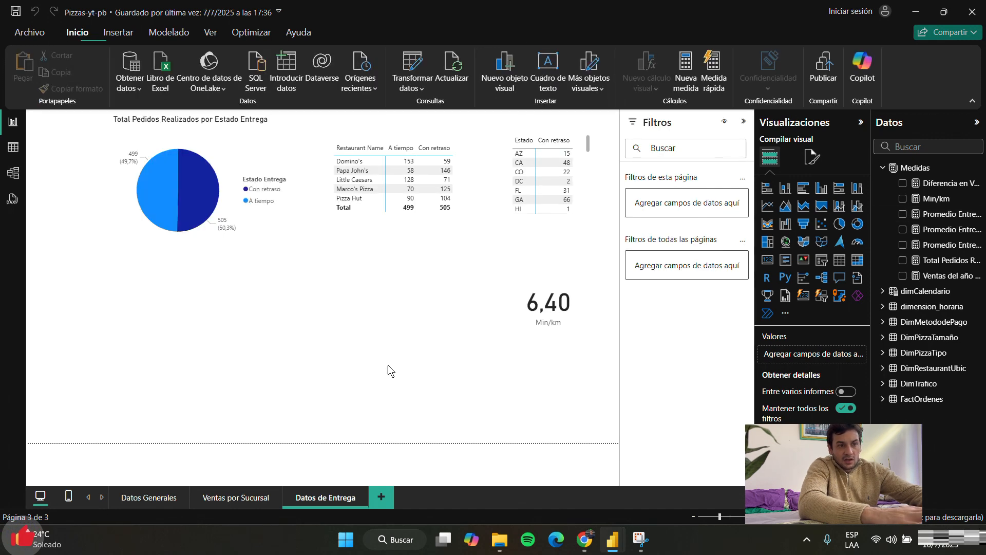
- Add a multi-row card to the page with the Promedio Entrega Trafico Intenso, Medio and Bajo measures, in that order
{"action": "left_click", "coordinate": [786, 260]}
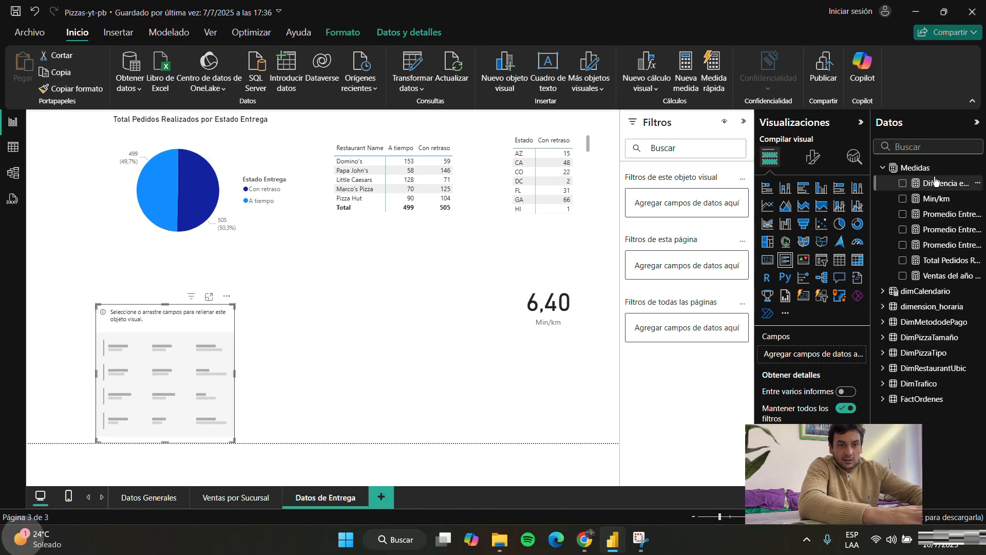
{"action": "left_click_drag", "start_coordinate": [943, 244], "coordinate": [820, 353]}
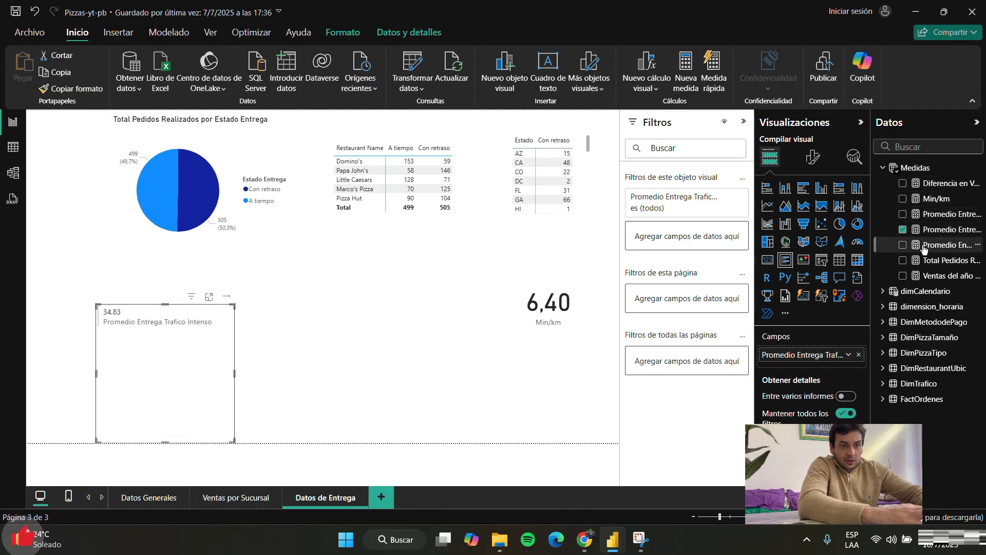
{"action": "left_click_drag", "start_coordinate": [924, 249], "coordinate": [828, 363]}
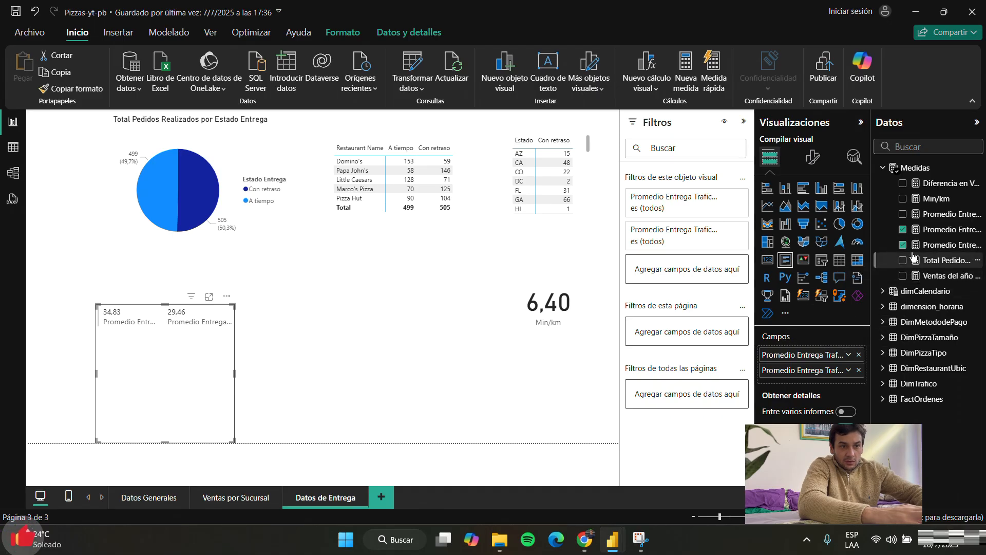
{"action": "left_click_drag", "start_coordinate": [942, 214], "coordinate": [809, 378]}
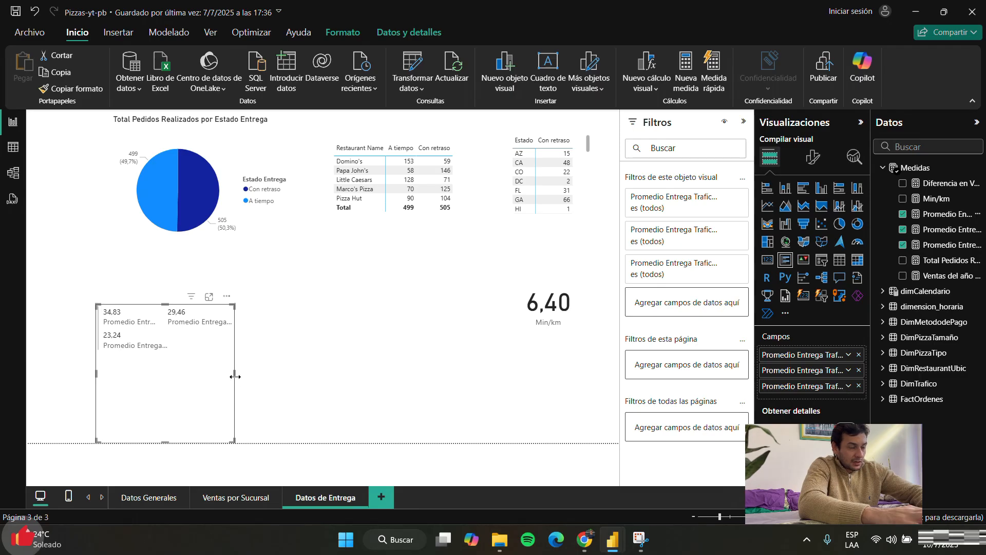
- Reshape the multi-row card into a wide, short strip low on the page and place the Min/km card beside its right end
{"action": "left_click_drag", "start_coordinate": [235, 377], "coordinate": [431, 366]}
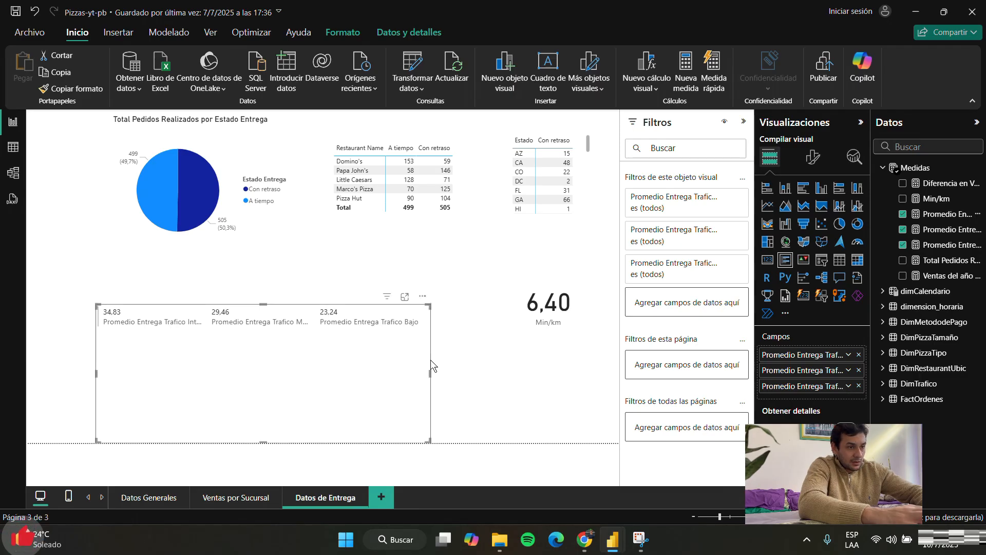
{"action": "left_click_drag", "start_coordinate": [432, 368], "coordinate": [515, 361]}
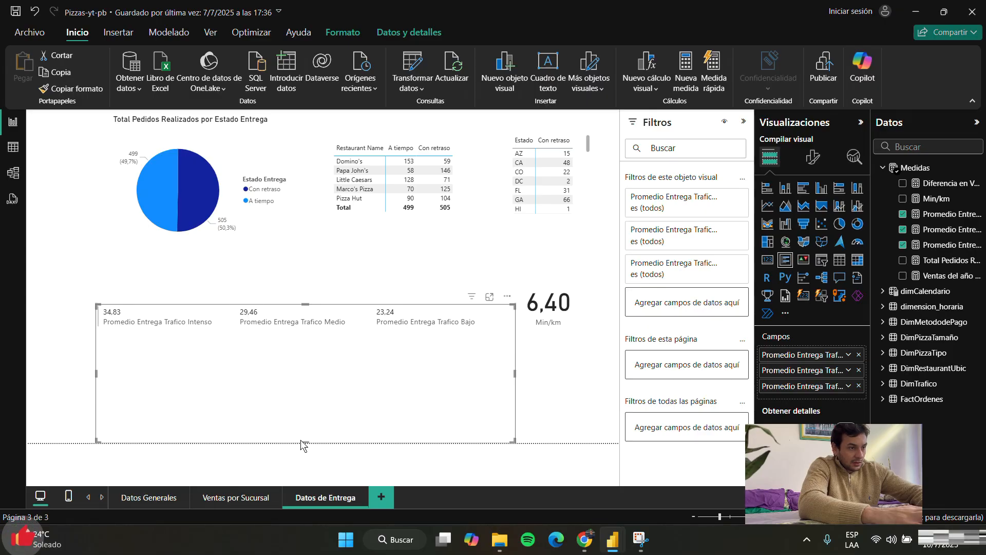
{"action": "left_click_drag", "start_coordinate": [304, 443], "coordinate": [278, 391]}
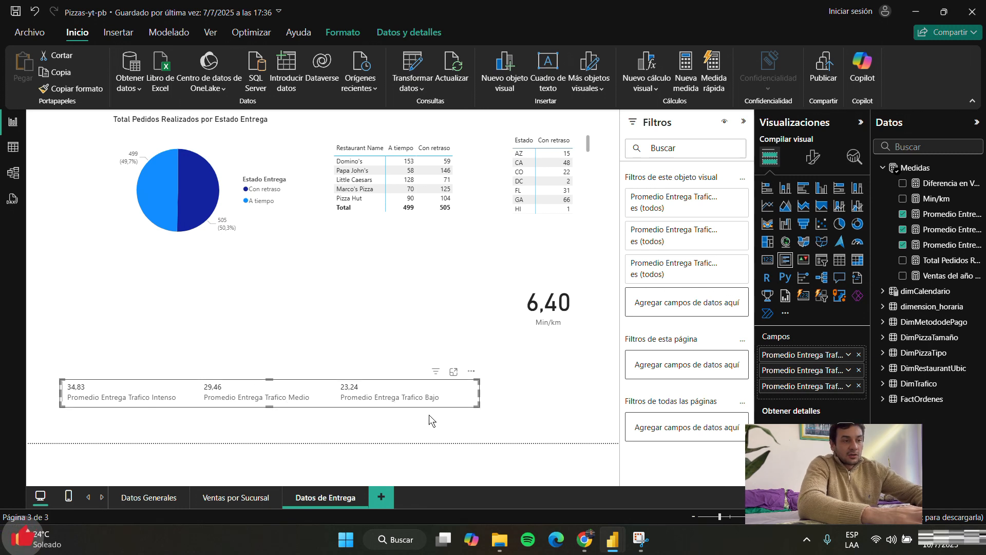
{"action": "left_click", "coordinate": [366, 306]}
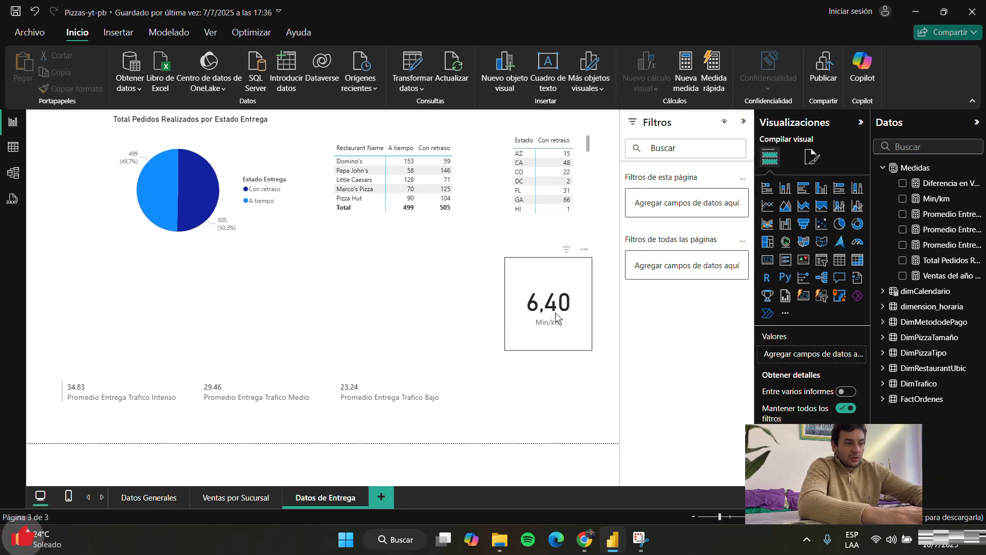
{"action": "left_click_drag", "start_coordinate": [555, 312], "coordinate": [543, 378]}
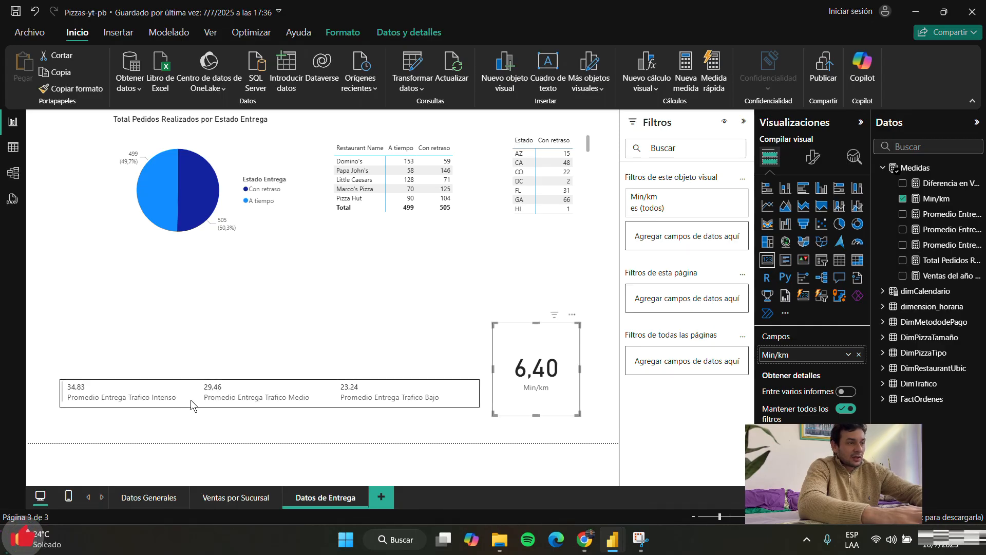
{"action": "left_click", "coordinate": [436, 373]}
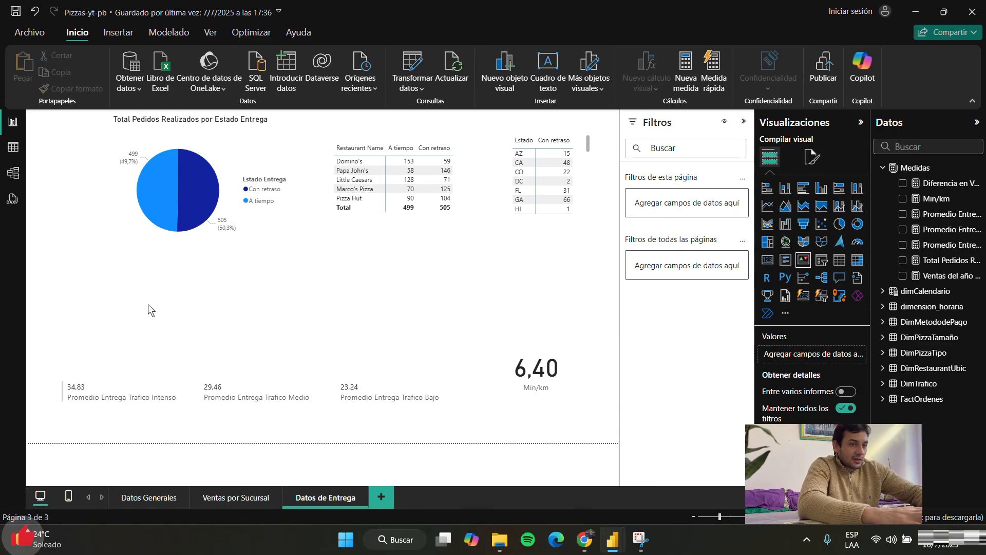
- Add an empty KPI visual directly above the multi-row card and narrow it to about the width of the card's first value
{"action": "left_click", "coordinate": [803, 260]}
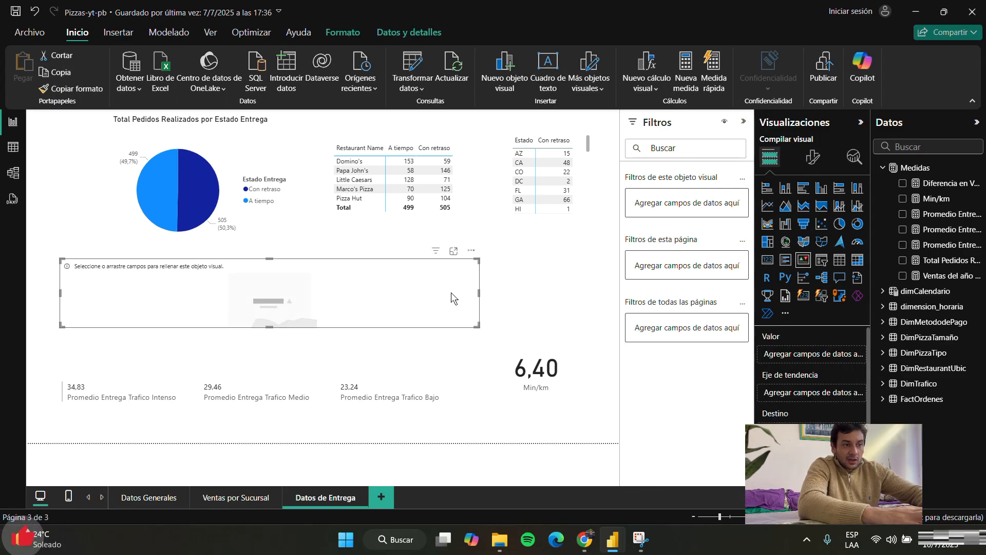
{"action": "left_click_drag", "start_coordinate": [468, 291], "coordinate": [183, 281]}
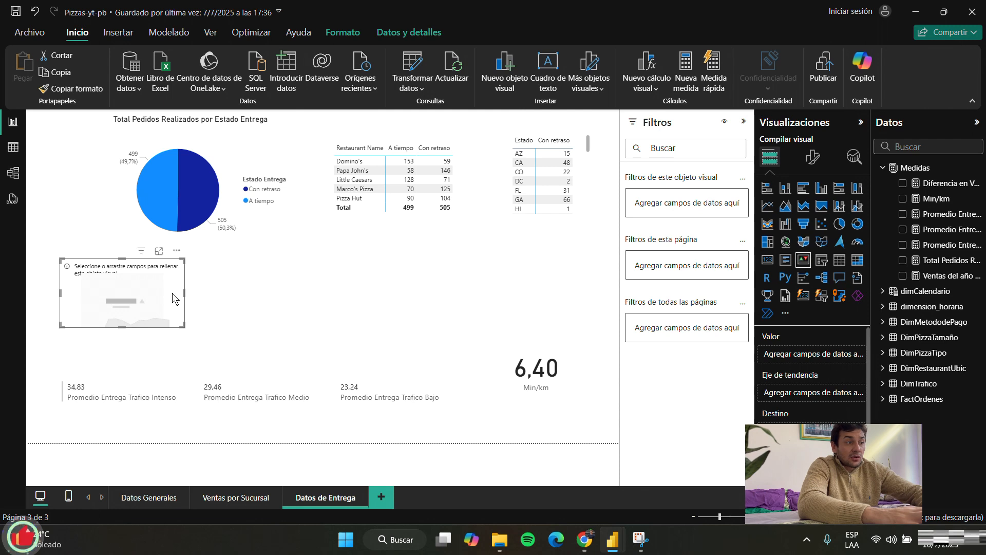
{"action": "left_click", "coordinate": [121, 328]}
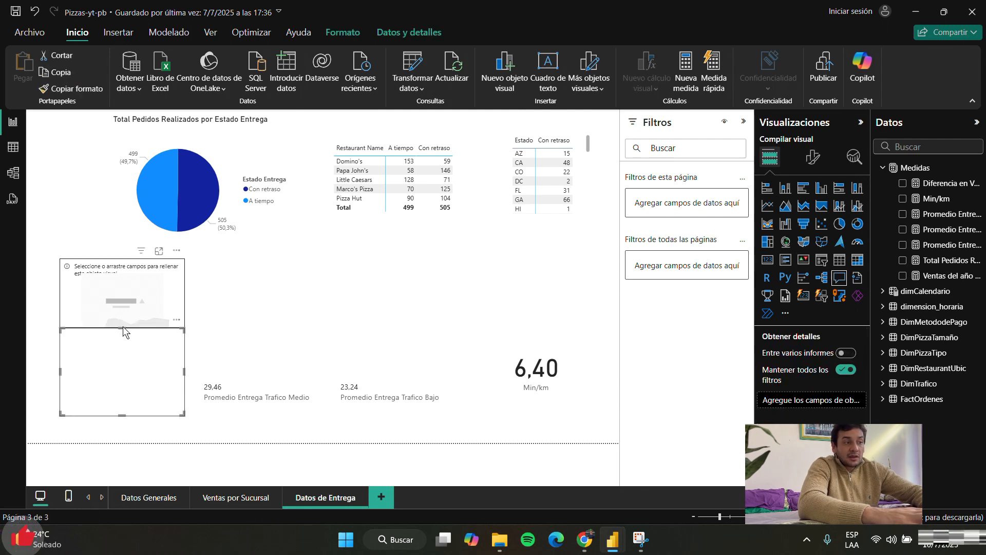
{"action": "left_click", "coordinate": [128, 312]}
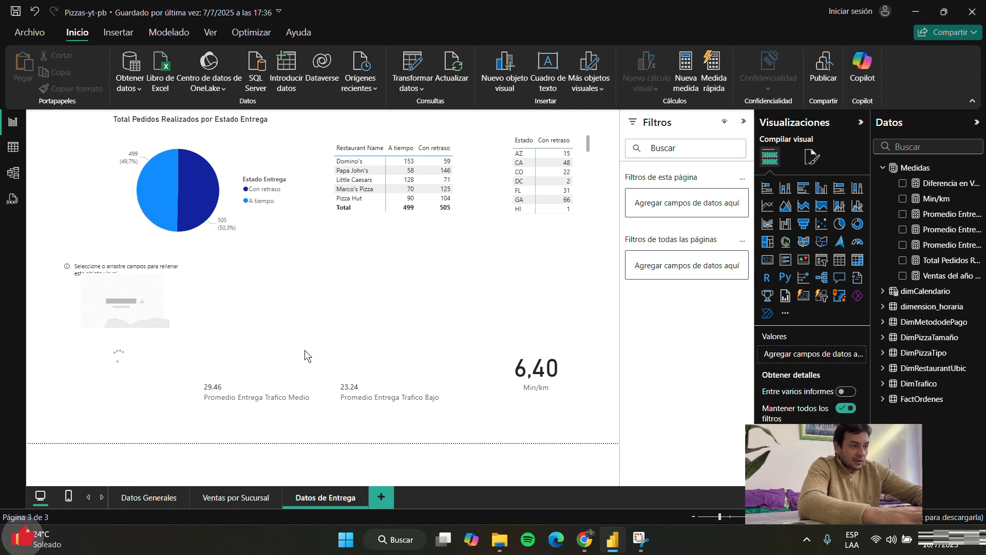
{"action": "left_click", "coordinate": [283, 322]}
{"action": "left_click", "coordinate": [277, 401]}
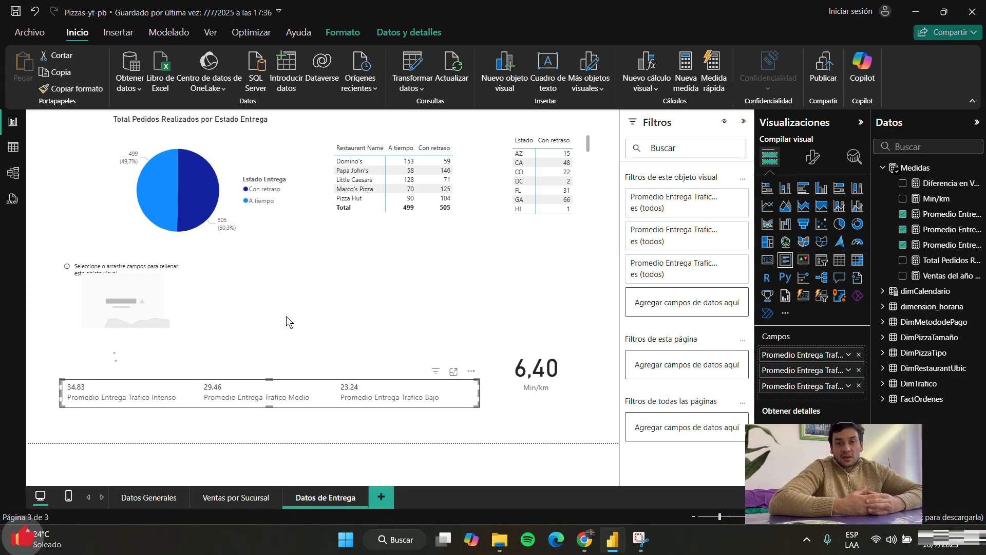
{"action": "left_click", "coordinate": [300, 295]}
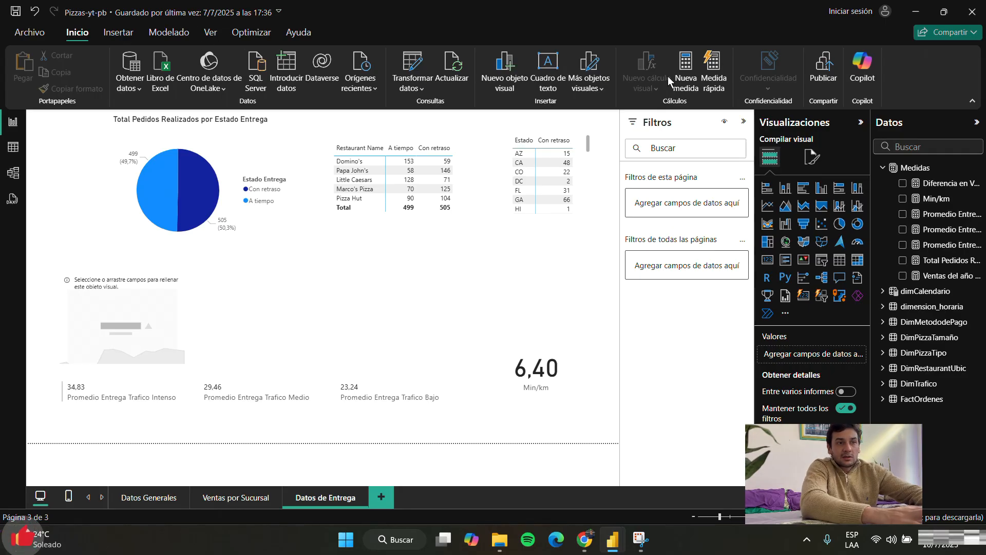
- Create a measure named Objetivo de tiempo entrega Trafic Intenso with the fixed value 30 and commit it
{"action": "left_click", "coordinate": [685, 72]}
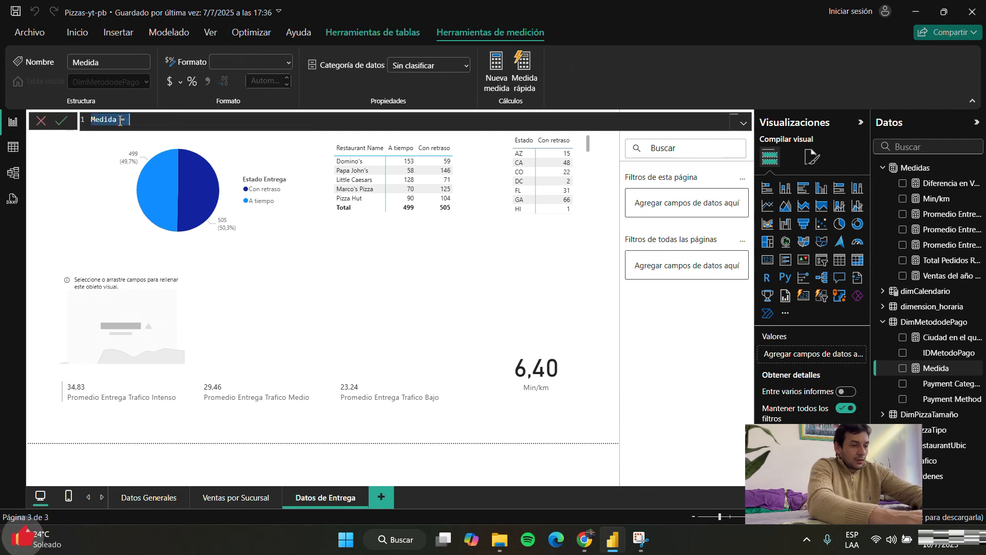
{"action": "type", "text": "Obje"}
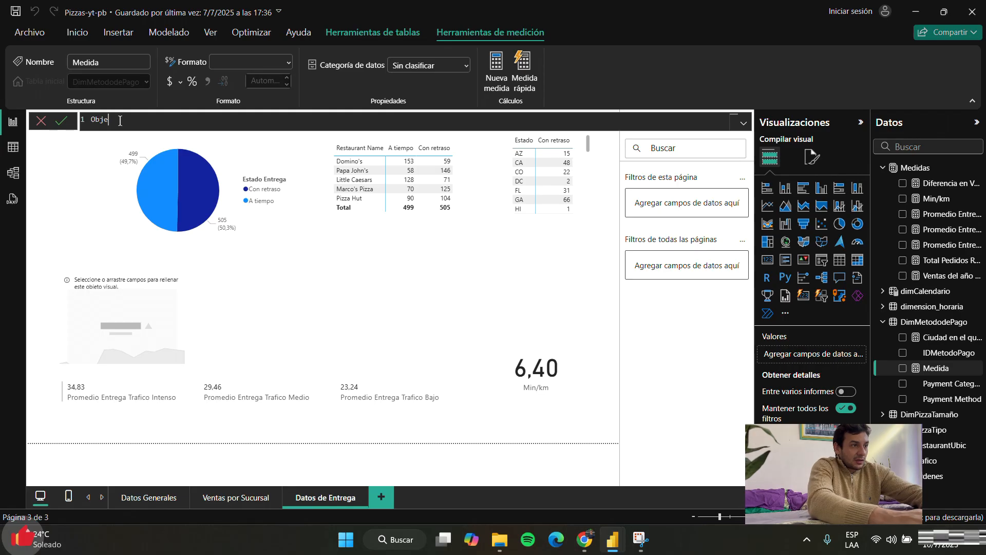
{"action": "type", "text": "tivo d"}
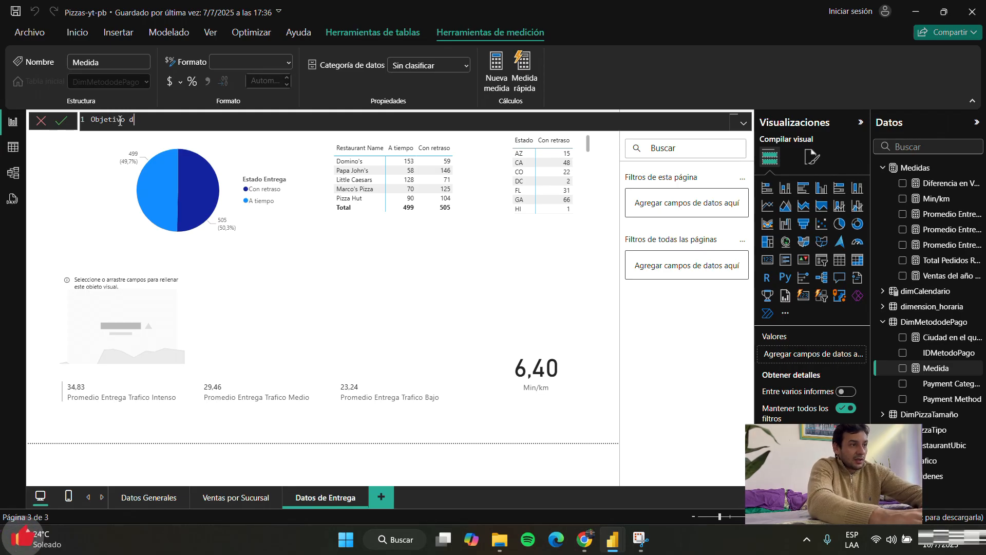
{"action": "key", "text": "BackSpace"}
{"action": "key", "text": "BackSpace"}
{"action": "key", "text": "BackSpace"}
{"action": "key", "text": "BackSpace"}
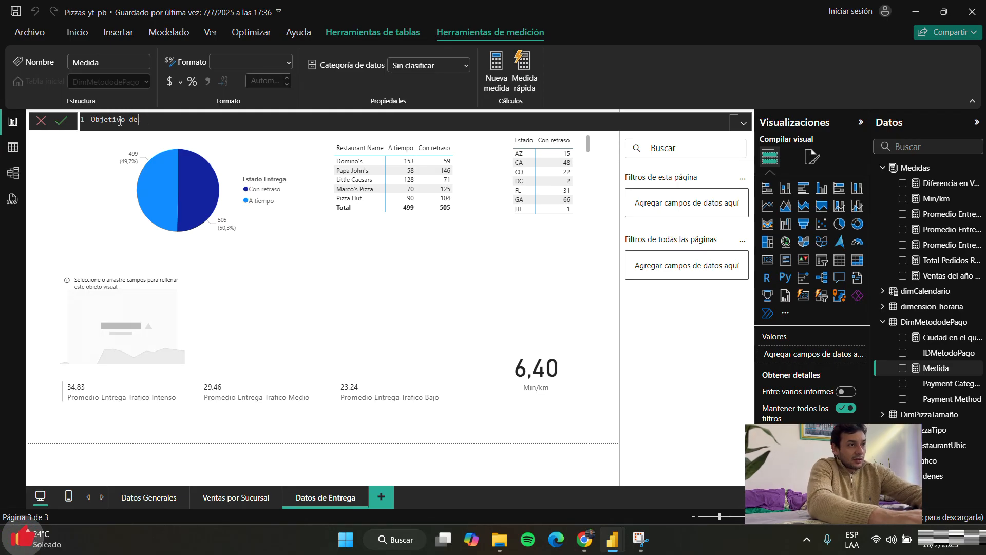
{"action": "type", "text": "teiempo ent"}
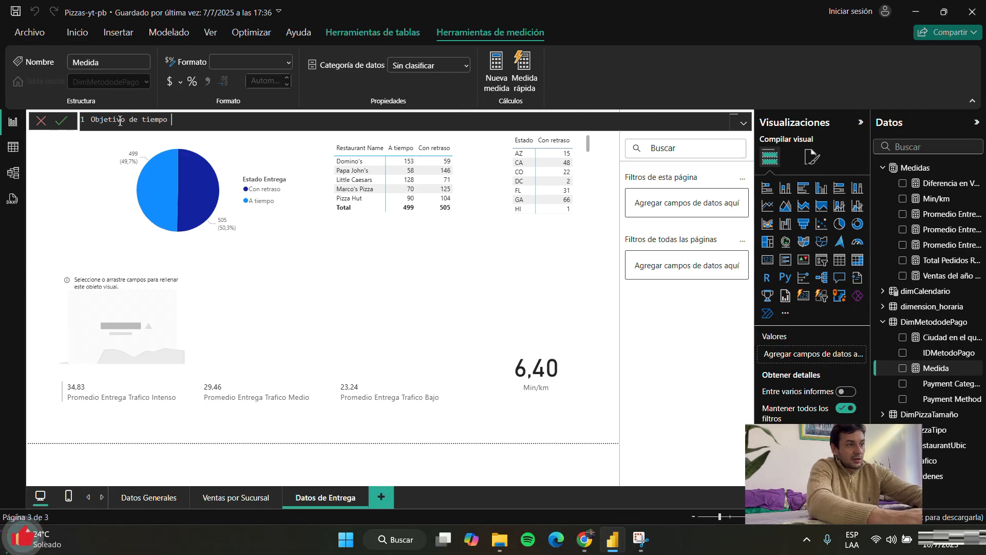
{"action": "type", "text": "rega Tra"}
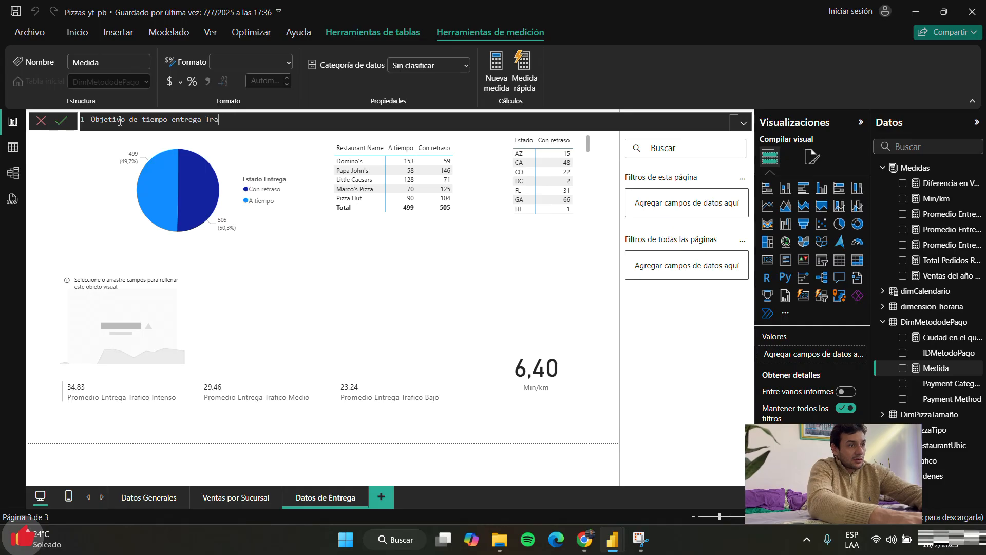
{"action": "type", "text": "gic Inten"}
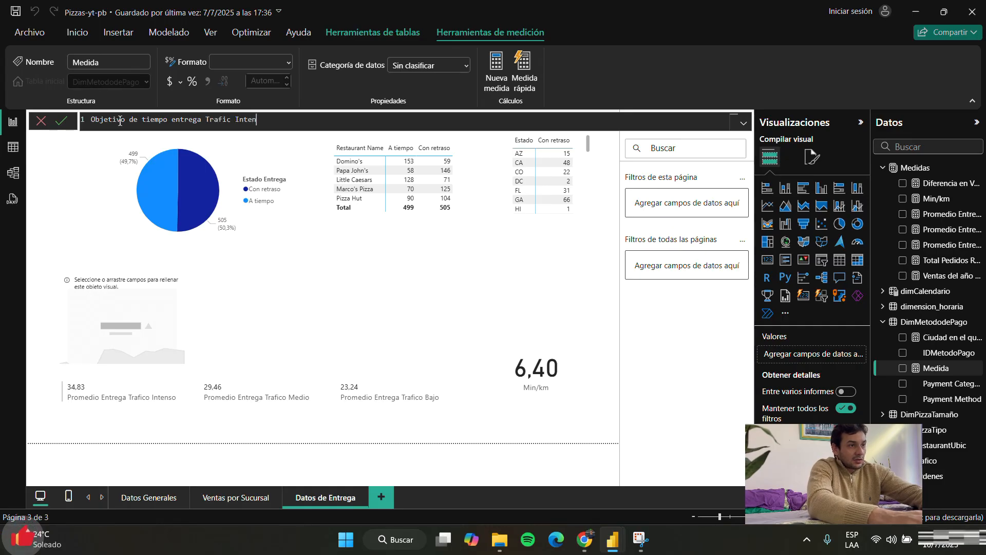
{"action": "type", "text": "so = 30"}
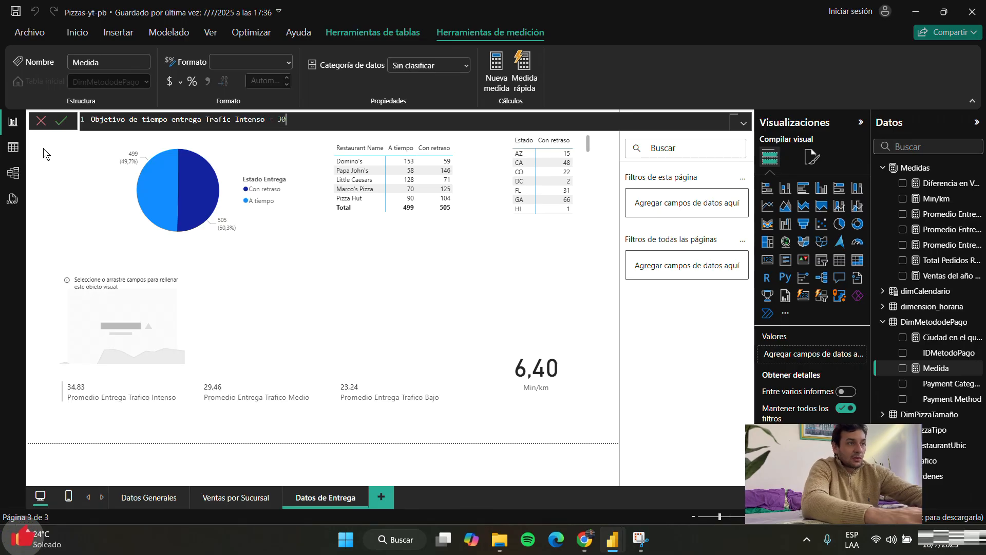
{"action": "key", "text": "Return"}
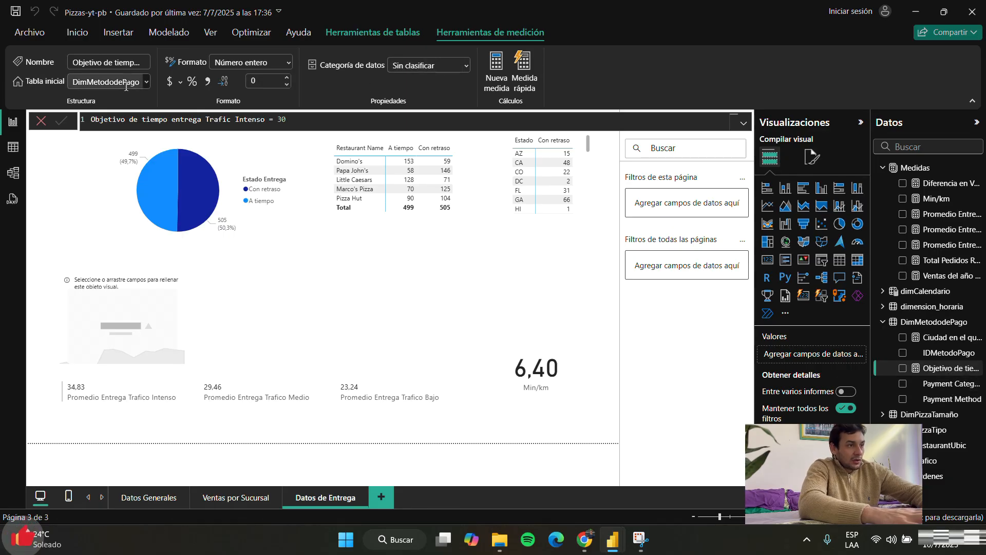
- Move the intense-traffic delivery time target measure from DimMetododePago to the Medidas table
{"action": "left_click", "coordinate": [146, 82]}
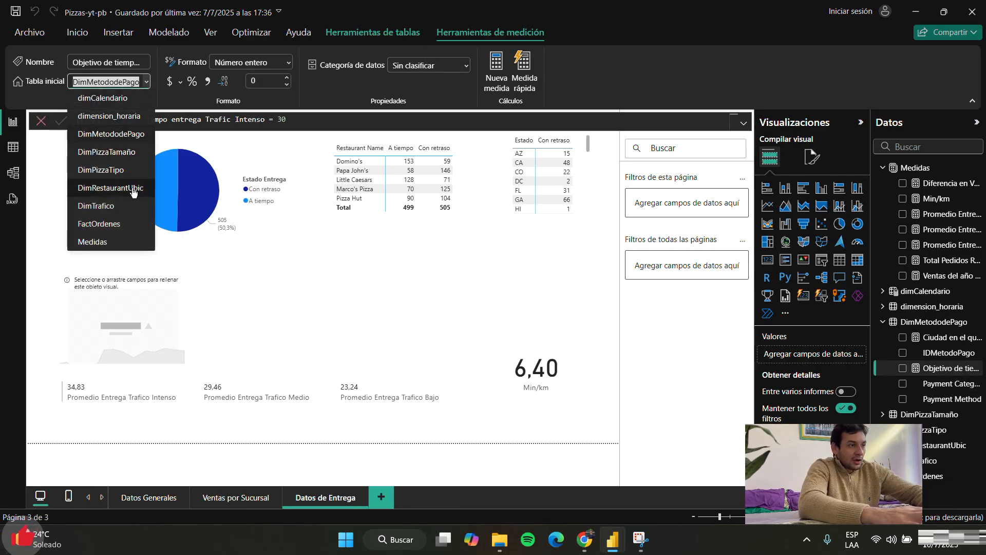
{"action": "left_click", "coordinate": [123, 240]}
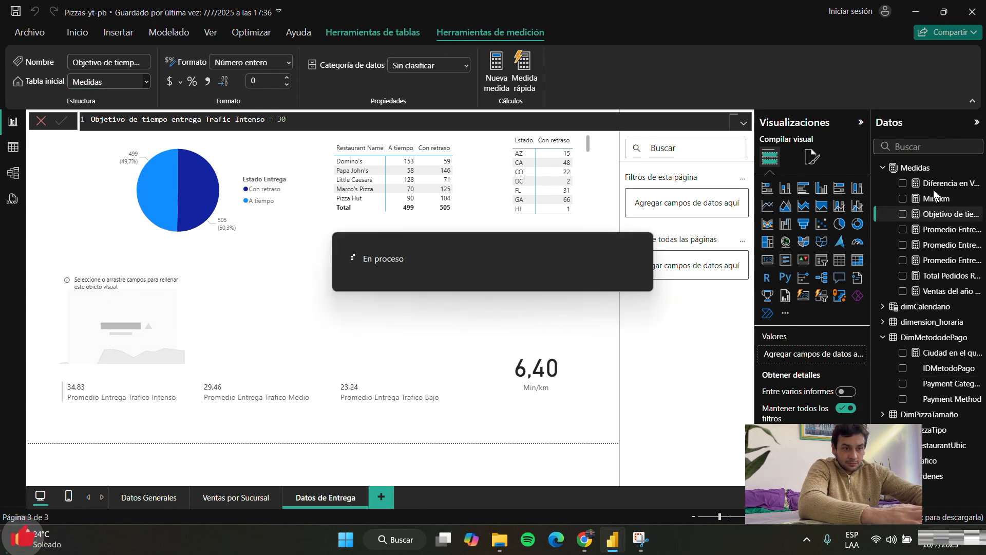
{"action": "left_click", "coordinate": [220, 324]}
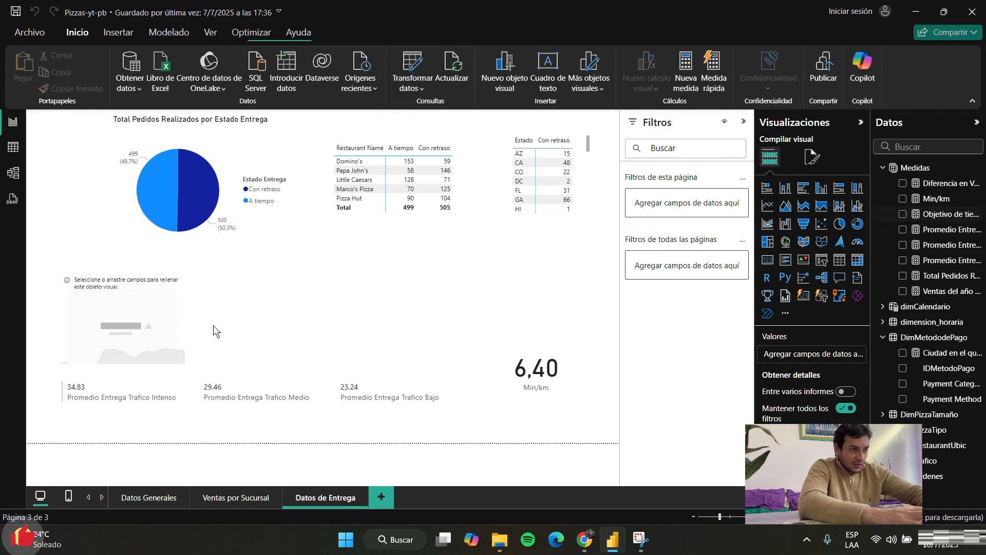
- Set Promedio Entrega Trafico Intenso as the value of the empty KPI above the multi-row card
{"action": "left_click", "coordinate": [173, 327]}
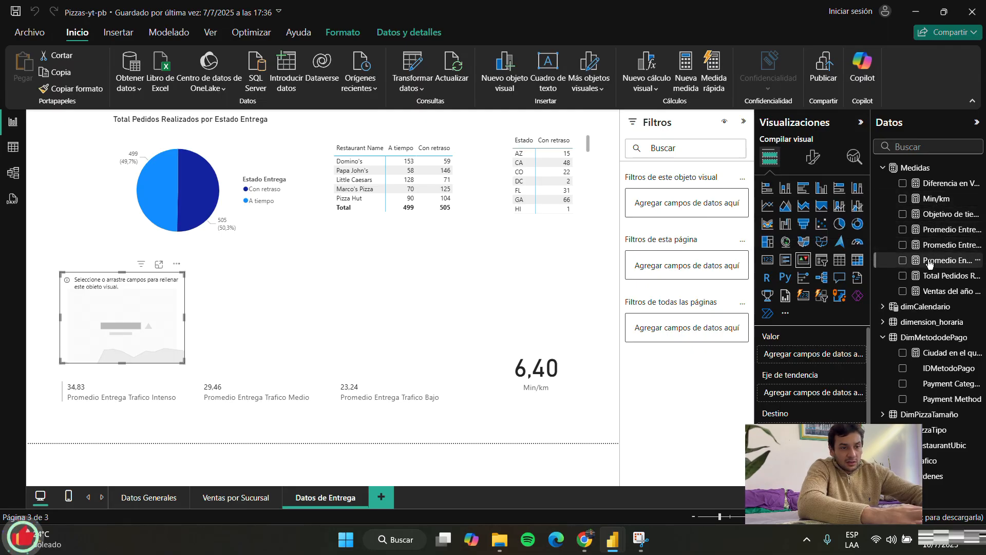
{"action": "left_click_drag", "start_coordinate": [932, 260], "coordinate": [820, 362]}
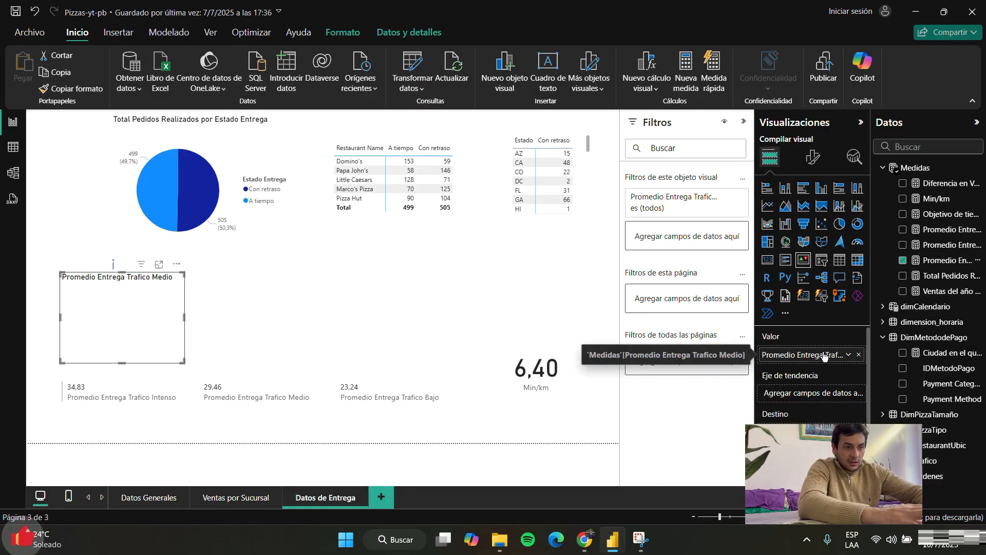
{"action": "left_click", "coordinate": [859, 358]}
{"action": "left_click_drag", "start_coordinate": [940, 244], "coordinate": [826, 356]}
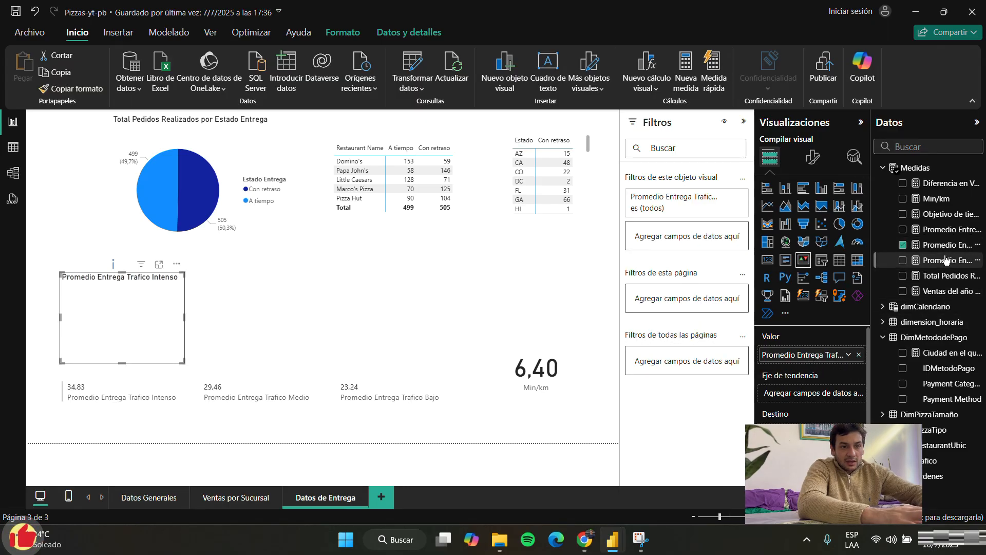
- Use Nombre Mes from dimCalendario's Año Jerarquía as the KPI's trend axis and the Objetivo de tiempo entrega Trafic Intenso measure as its target
{"action": "left_click", "coordinate": [883, 306]}
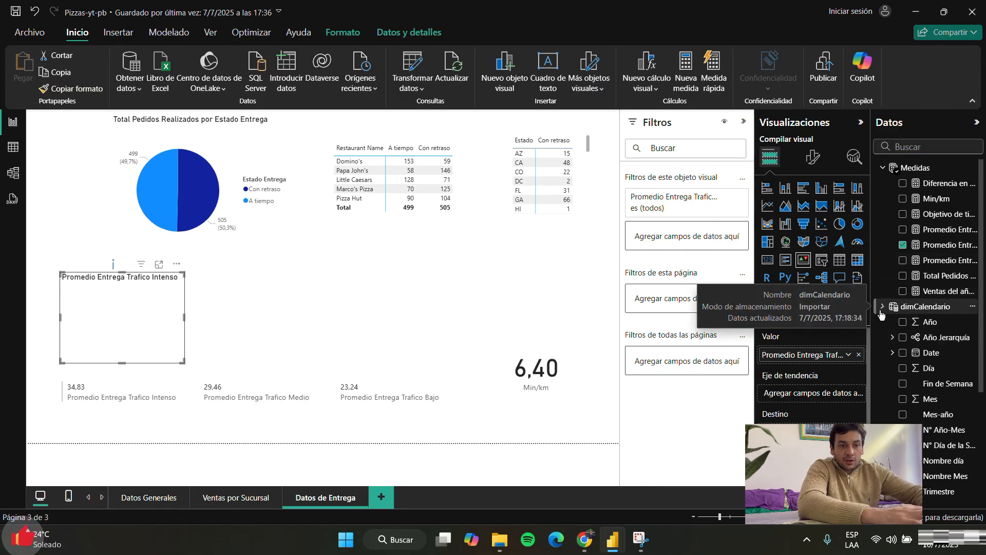
{"action": "scroll", "coordinate": [879, 311], "scroll_direction": "down", "scroll_amount": 1}
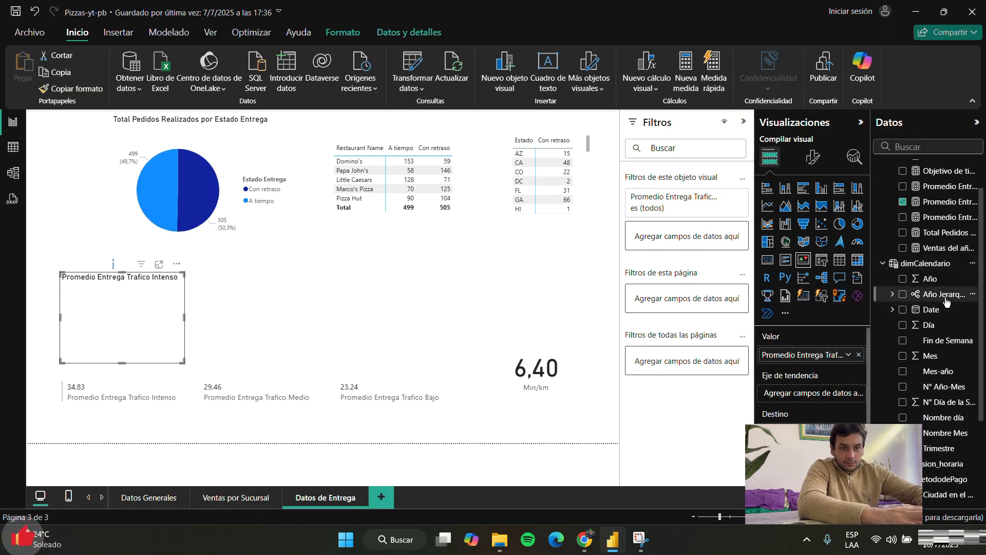
{"action": "left_click_drag", "start_coordinate": [946, 301], "coordinate": [833, 399]}
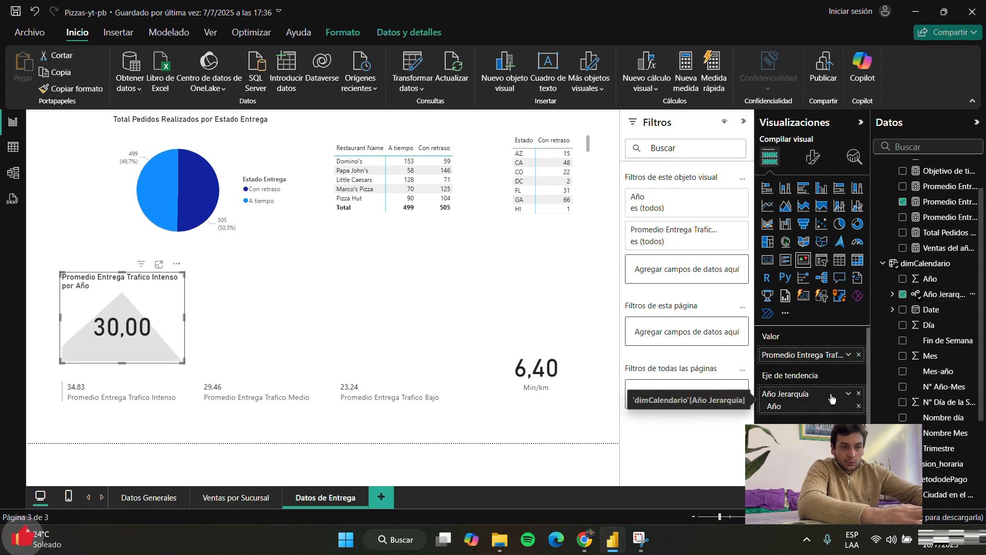
{"action": "left_click", "coordinate": [858, 410]}
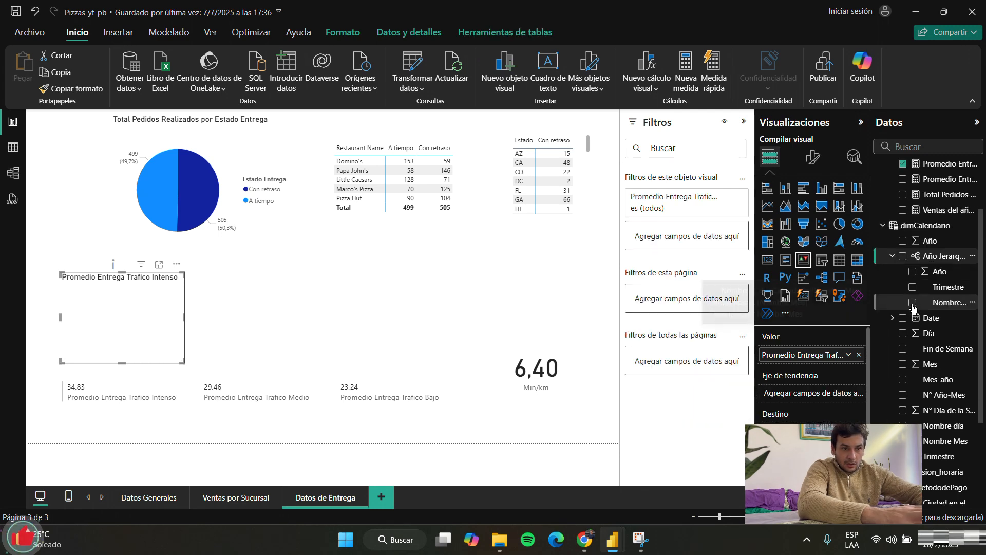
{"action": "left_click", "coordinate": [912, 302]}
{"action": "scroll", "coordinate": [859, 333], "scroll_direction": "down", "scroll_amount": 1}
{"action": "scroll", "coordinate": [930, 205], "scroll_direction": "up", "scroll_amount": 2}
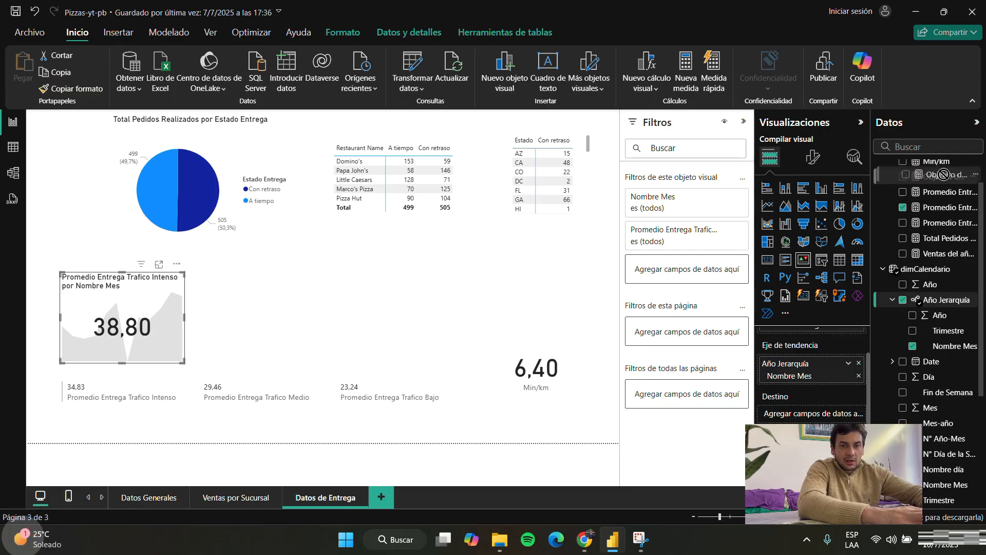
{"action": "left_click_drag", "start_coordinate": [934, 177], "coordinate": [826, 418]}
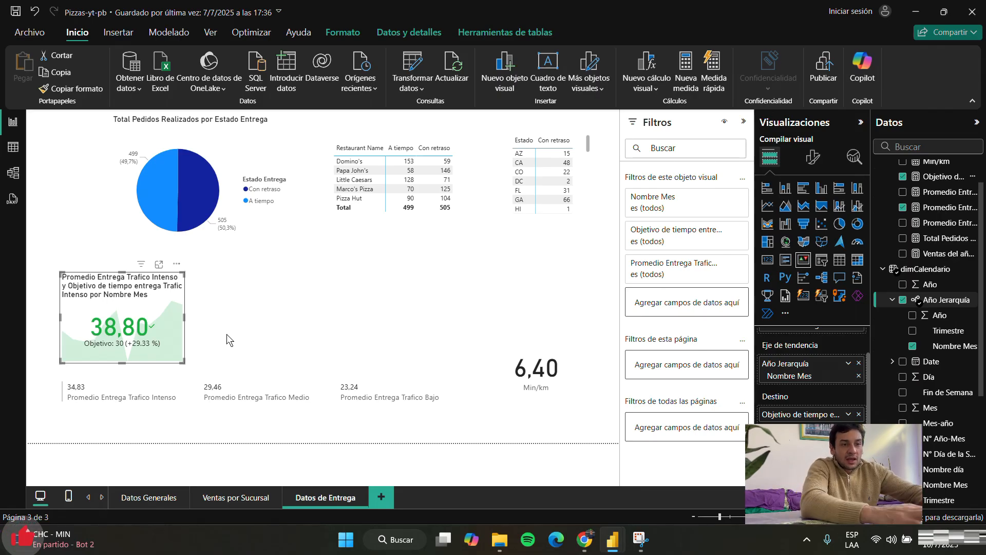
- Set the direction of the KPI's trend axis to Bajo está bien
{"action": "left_click", "coordinate": [819, 163]}
{"action": "left_click", "coordinate": [833, 227]}
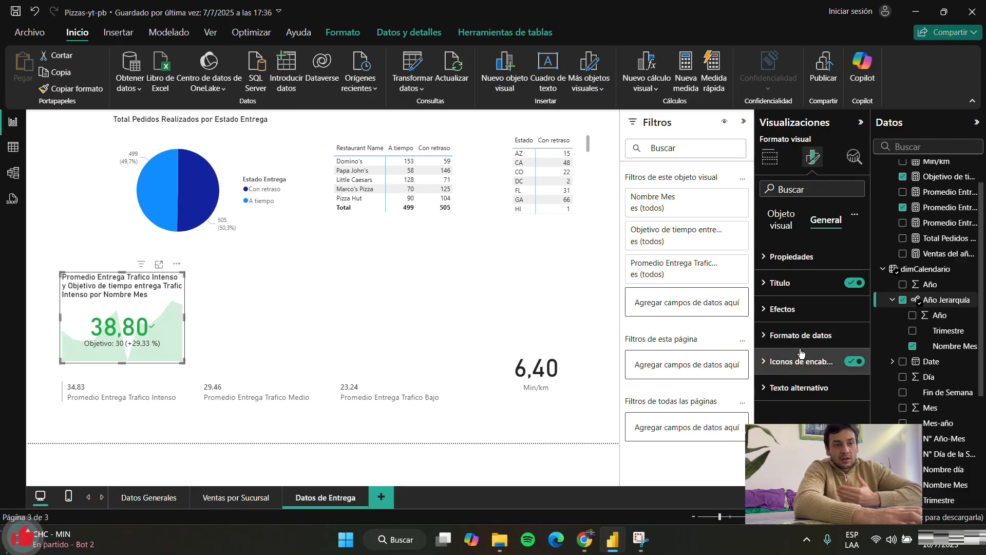
{"action": "left_click", "coordinate": [766, 337]}
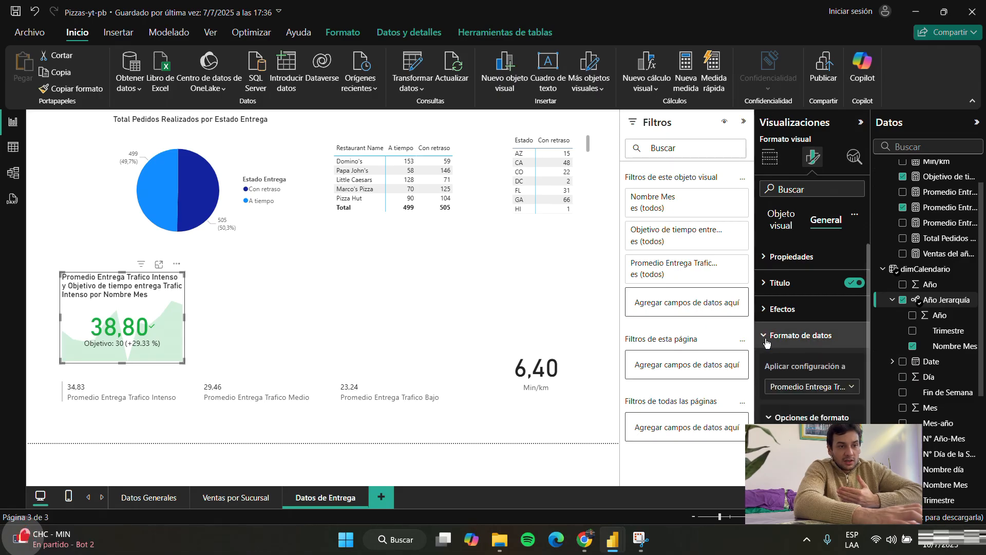
{"action": "left_click", "coordinate": [766, 336]}
{"action": "left_click", "coordinate": [763, 311]}
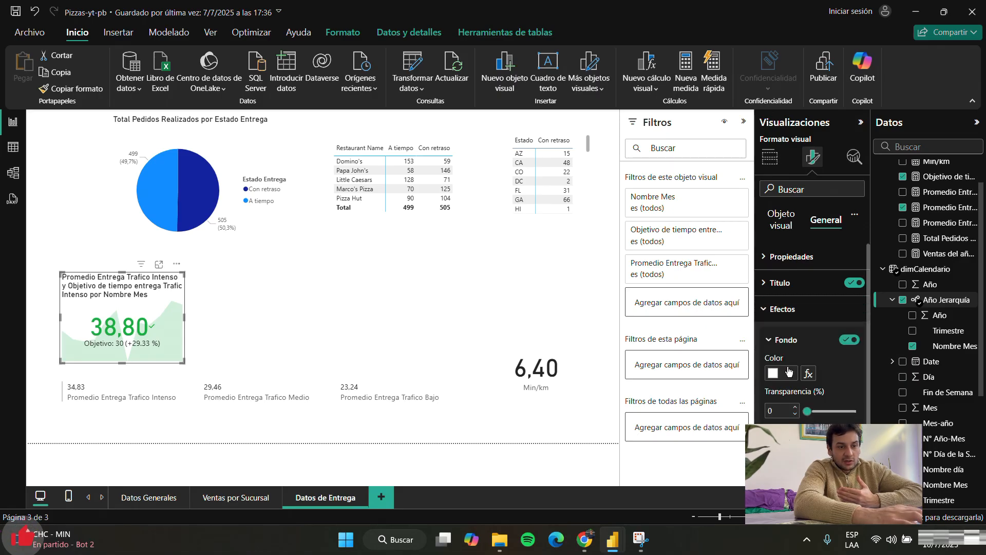
{"action": "left_click", "coordinate": [762, 317]}
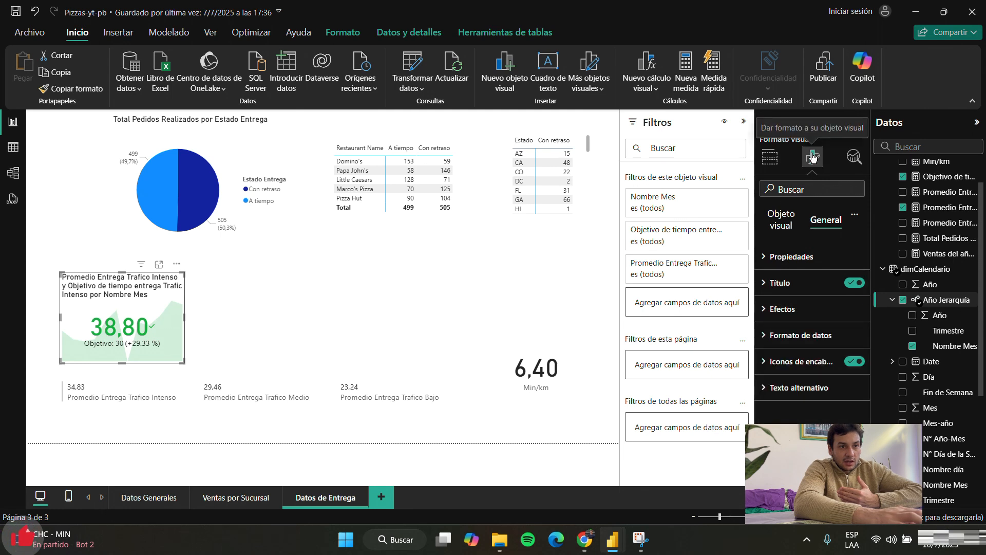
{"action": "left_click", "coordinate": [781, 224]}
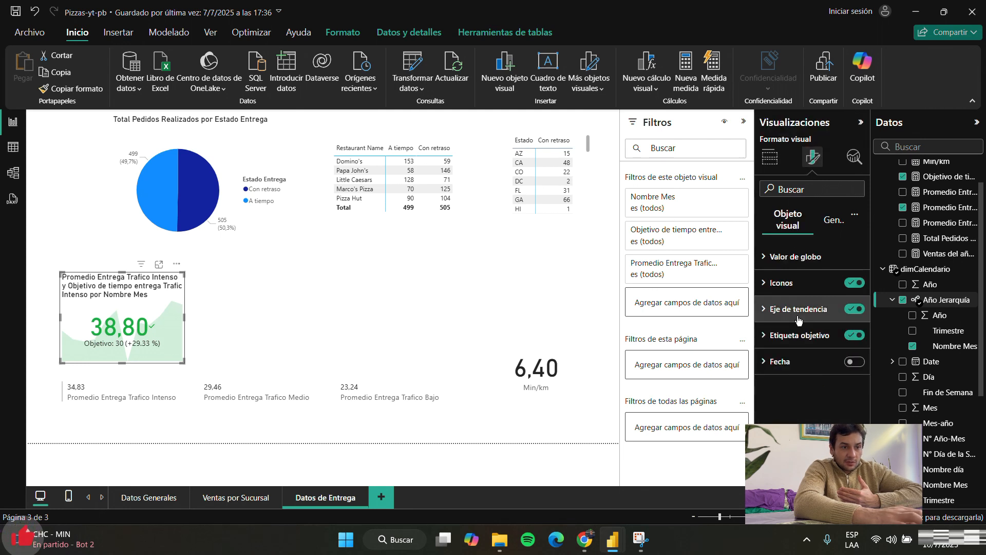
{"action": "left_click", "coordinate": [771, 309]}
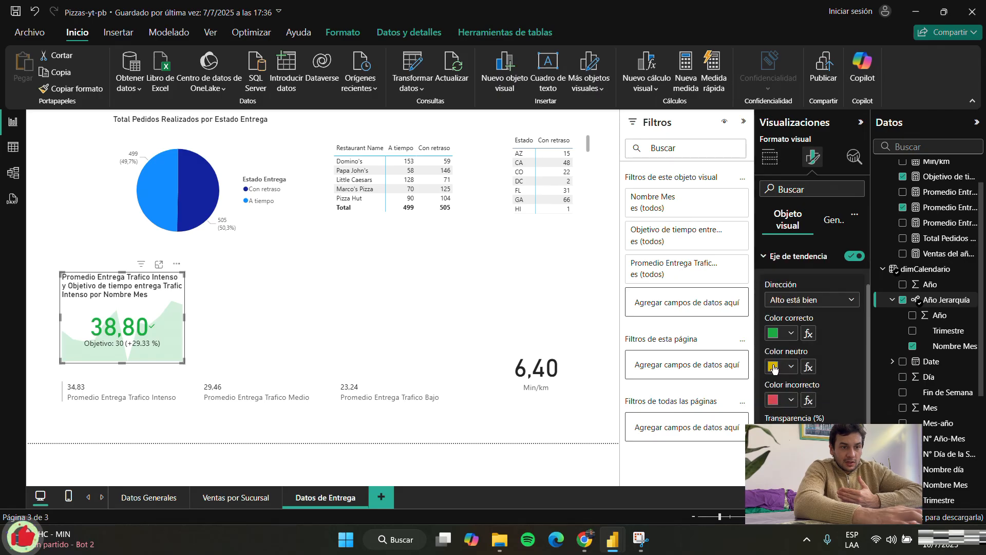
{"action": "left_click", "coordinate": [851, 300]}
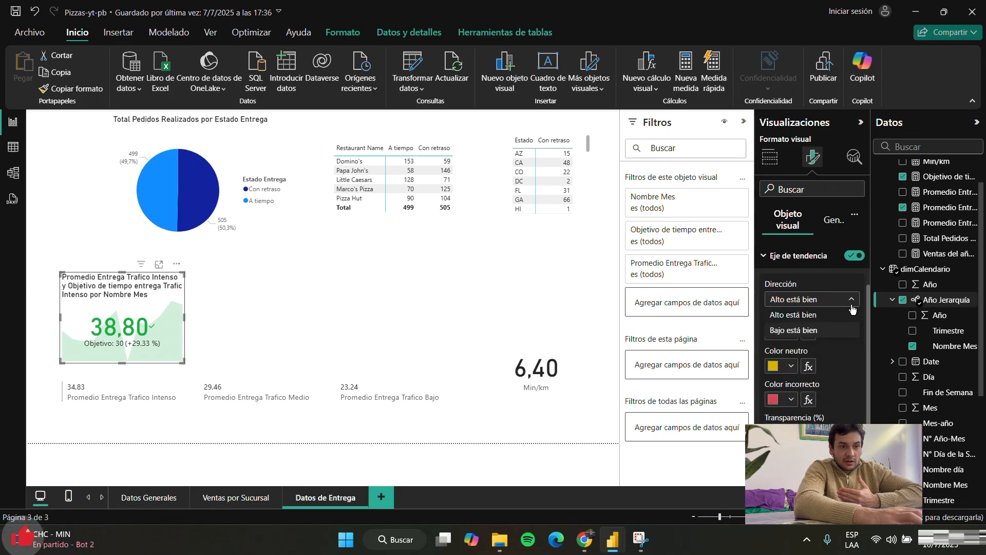
{"action": "left_click", "coordinate": [831, 330]}
{"action": "left_click", "coordinate": [375, 347]}
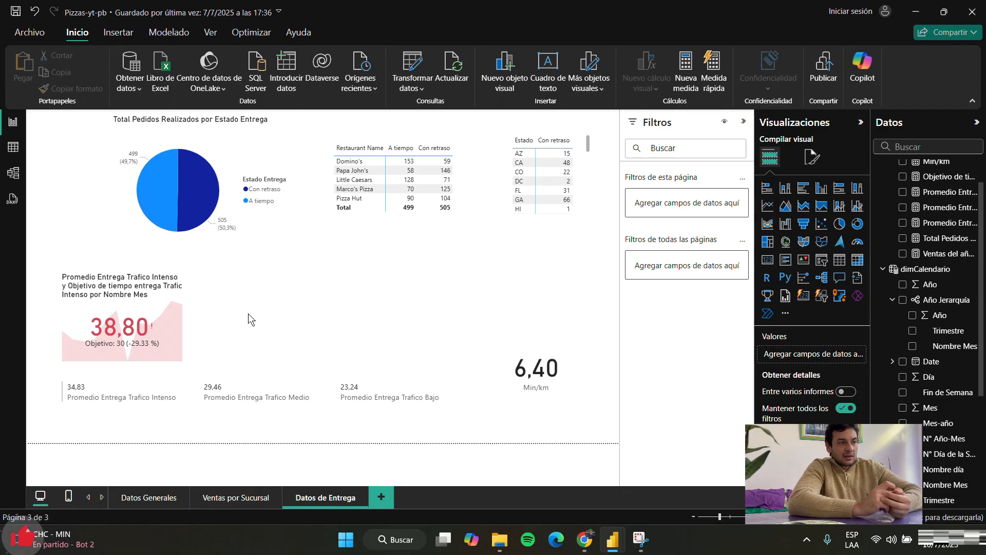
- Place two copies of the KPI in a row beside it and create a measure named Objetivo Trafico Medio with the fixed value 20
{"action": "left_click", "coordinate": [168, 303]}
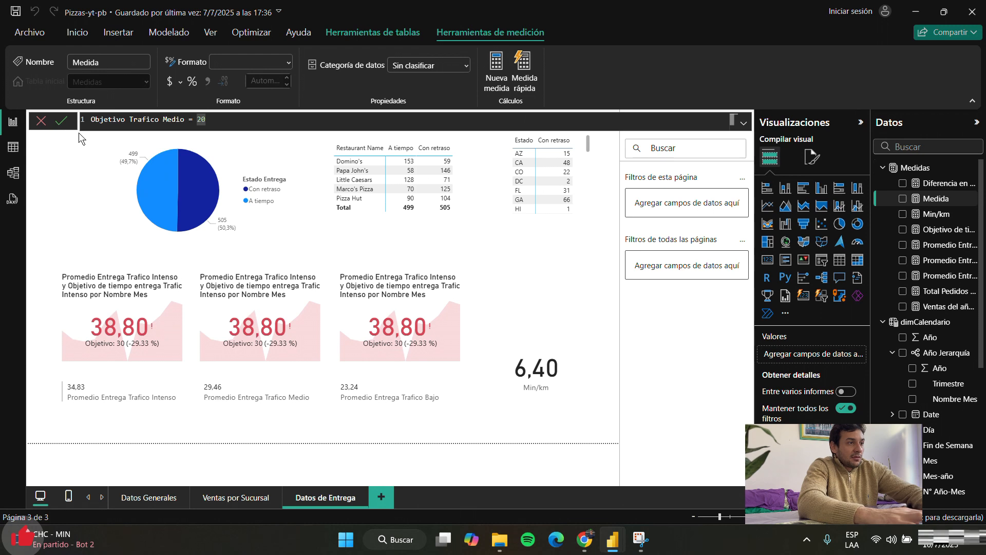
{"action": "left_click", "coordinate": [66, 122]}
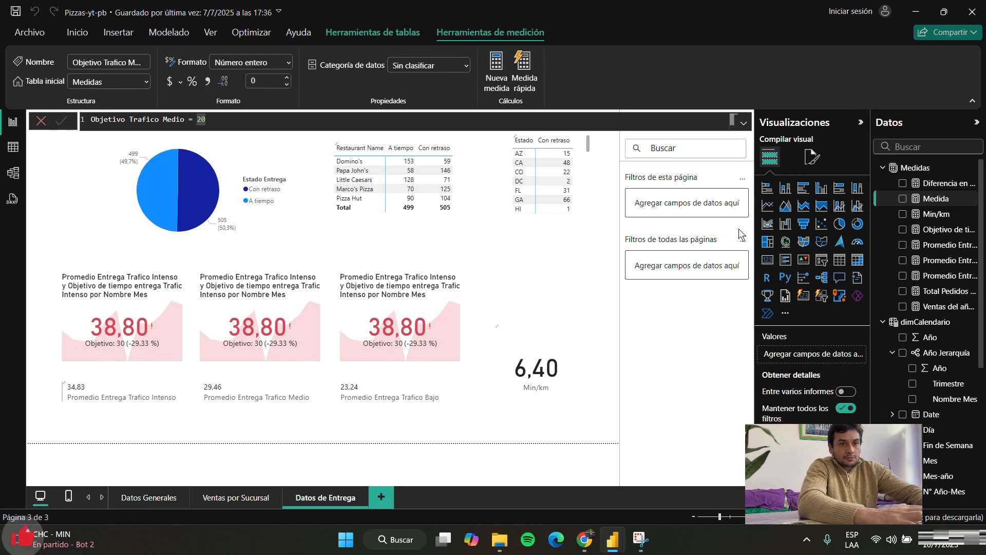
- Create a measure named Objetivo Trafico Bajo with the fixed value 12 and commit it
{"action": "left_click", "coordinate": [494, 72]}
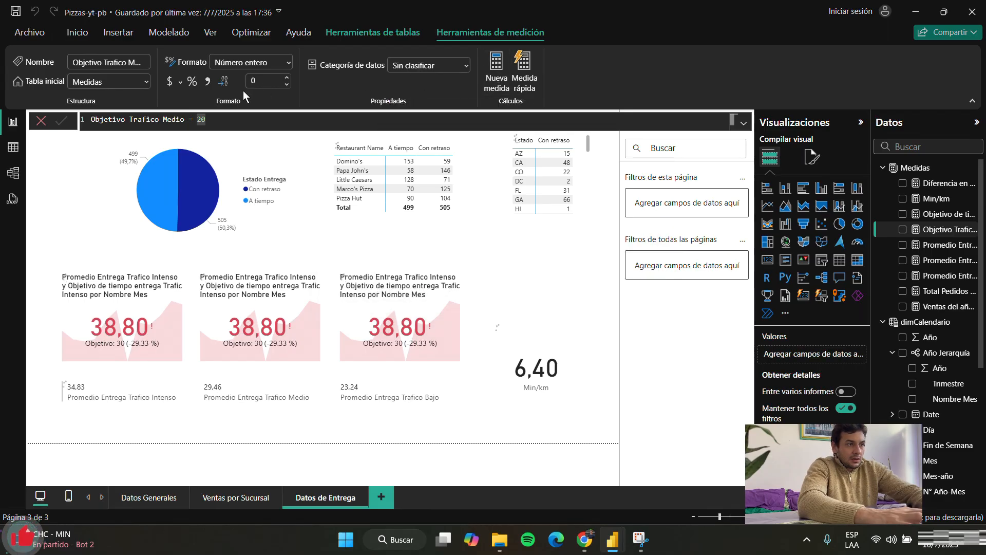
{"action": "type", "text": "Objetivo Trafico Medio = 20"}
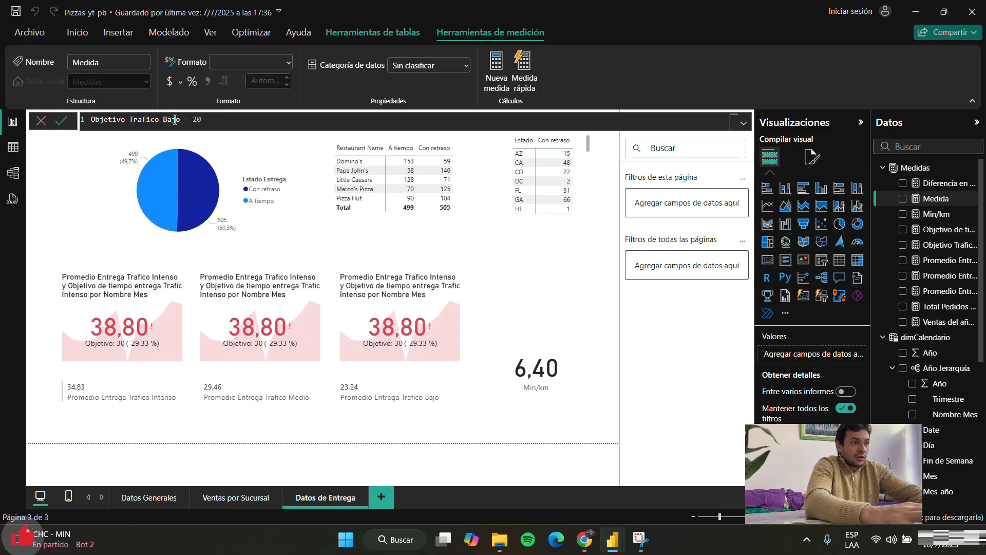
{"action": "left_click_drag", "start_coordinate": [192, 119], "coordinate": [218, 116]}
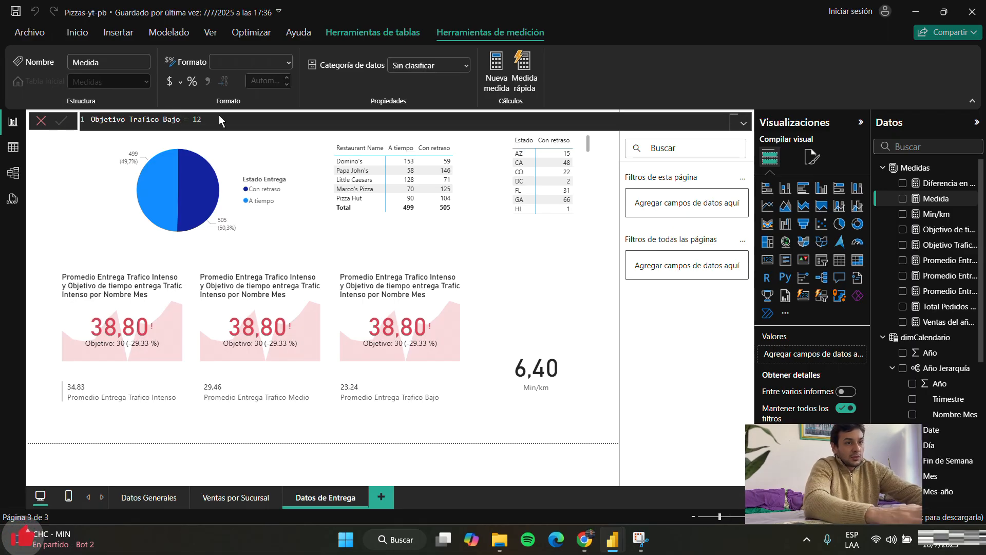
{"action": "key", "text": "Return"}
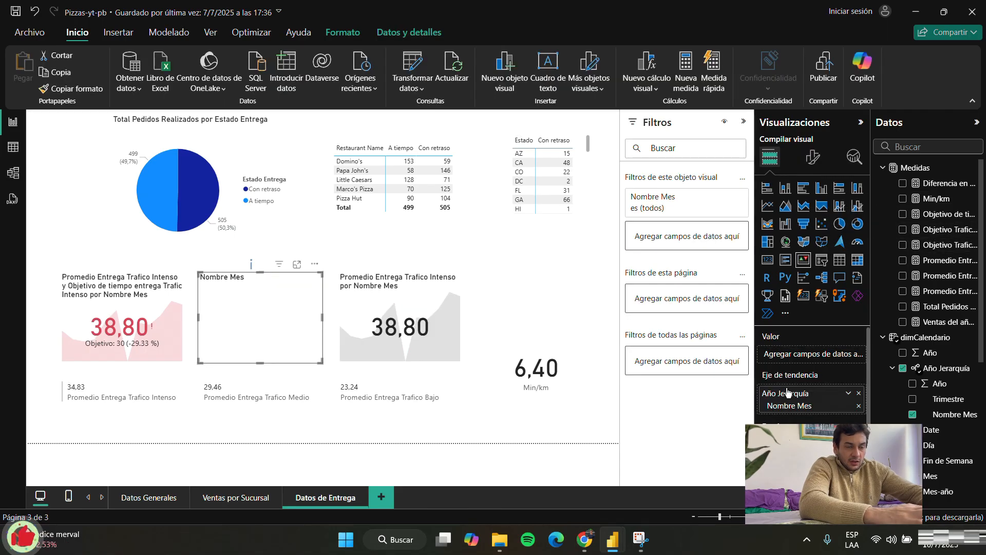
- Assign the Objetivo Trafico Medio measure to the middle KPI as its target
{"action": "scroll", "coordinate": [933, 246], "scroll_direction": "down", "scroll_amount": 1}
{"action": "scroll", "coordinate": [934, 247], "scroll_direction": "up", "scroll_amount": 1}
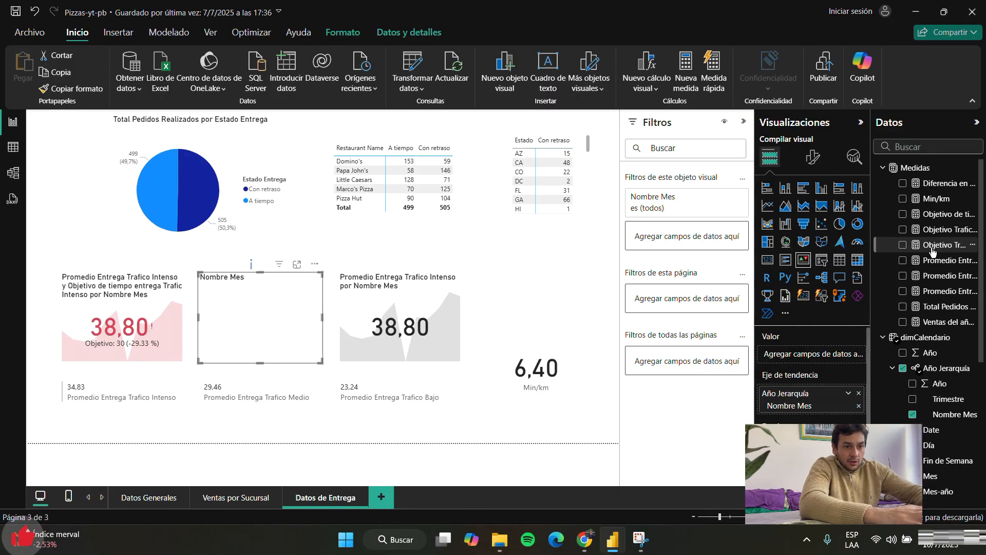
{"action": "left_click", "coordinate": [902, 244]}
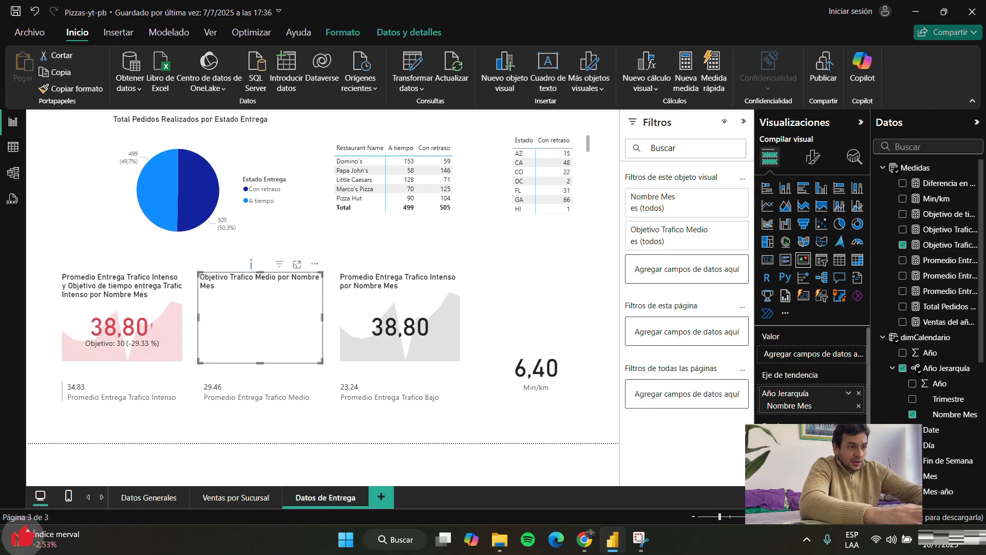
- Add Promedio Entrega Trafico Bajo to the third KPI and set Promedio Entrega Trafico Medio as the middle KPI's value
{"action": "left_click", "coordinate": [429, 316]}
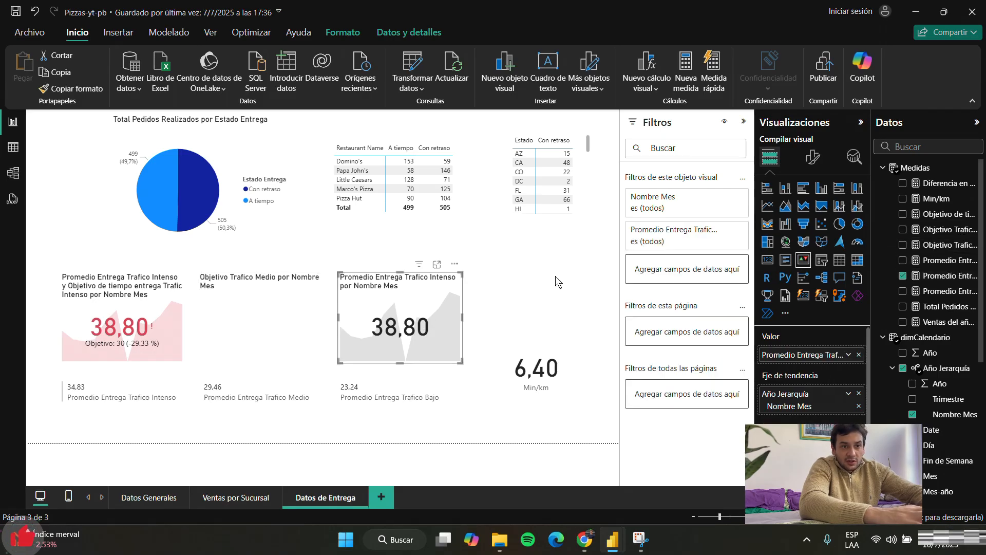
{"action": "left_click", "coordinate": [903, 260]}
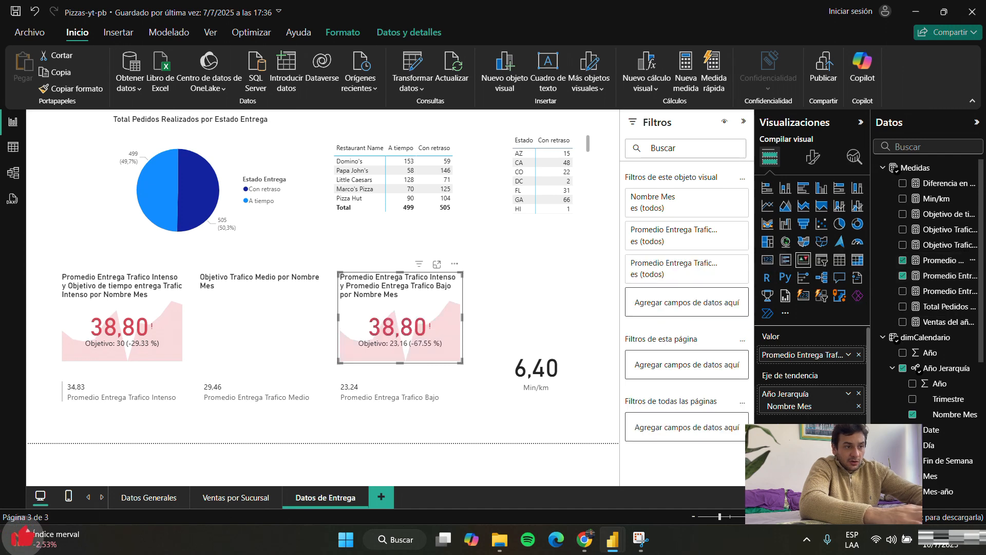
{"action": "left_click", "coordinate": [319, 328]}
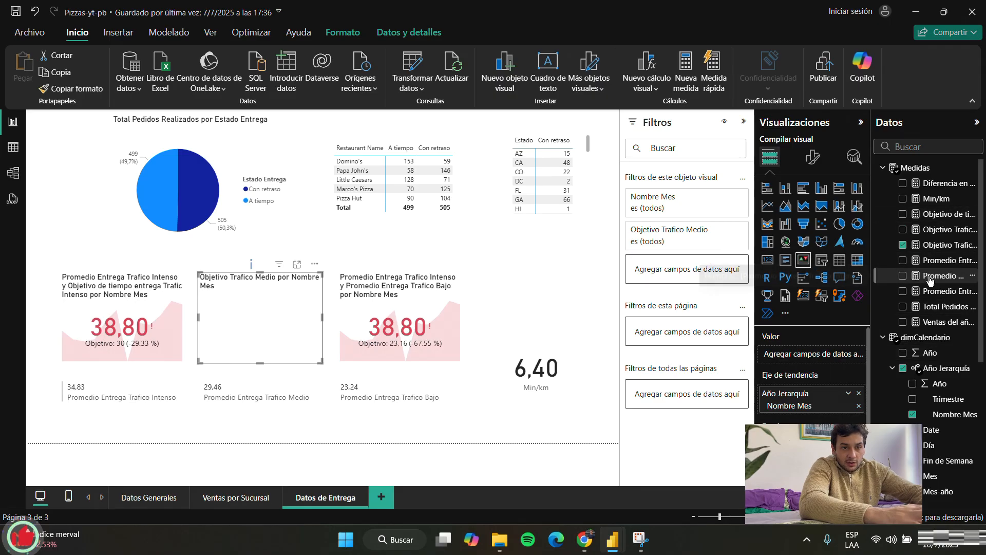
{"action": "left_click_drag", "start_coordinate": [931, 280], "coordinate": [812, 354]}
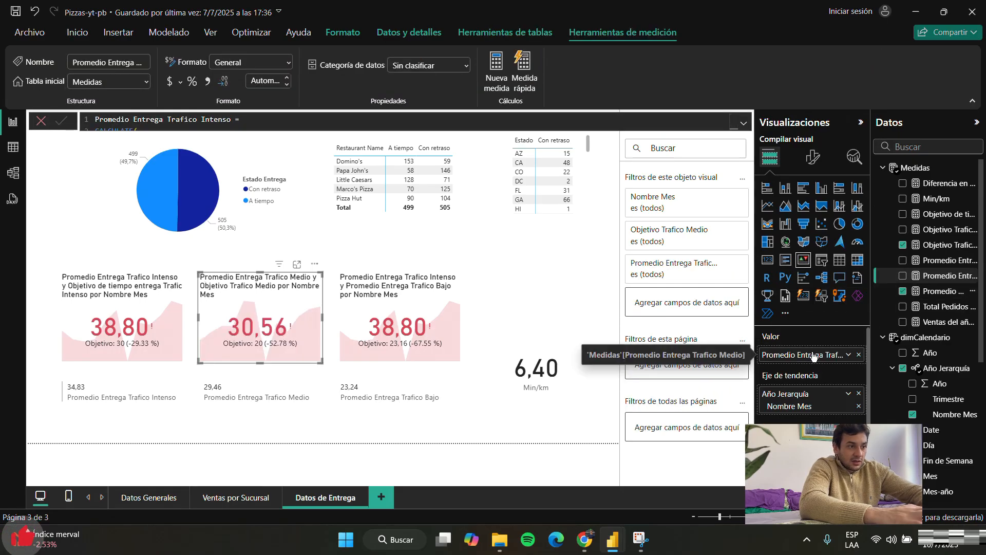
- Replace Promedio Entrega Trafico Intenso with Objetivo Trafico Bajo as the third KPI's value
{"action": "left_click", "coordinate": [430, 308]}
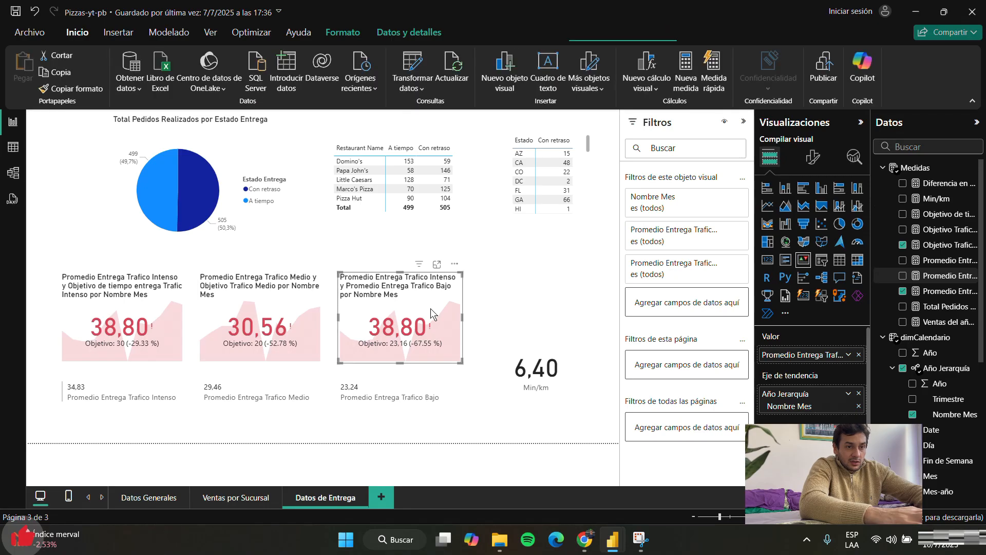
{"action": "left_click", "coordinate": [858, 354]}
{"action": "left_click", "coordinate": [961, 233]}
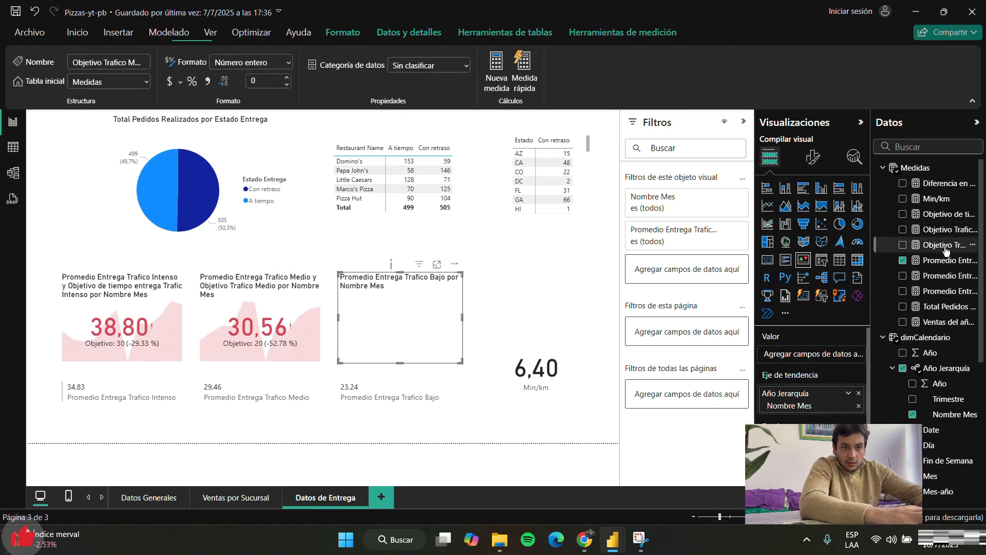
{"action": "left_click_drag", "start_coordinate": [961, 233], "coordinate": [812, 355]}
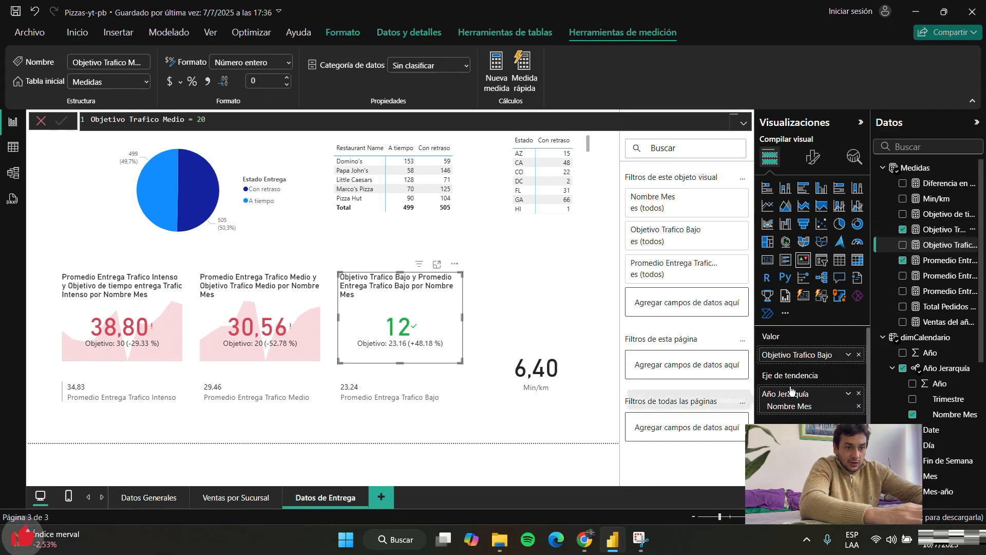
- Replace Objetivo Trafico Bajo with Promedio Entrega Trafico Bajo as the third KPI's value
{"action": "scroll", "coordinate": [792, 392], "scroll_direction": "down", "scroll_amount": 1}
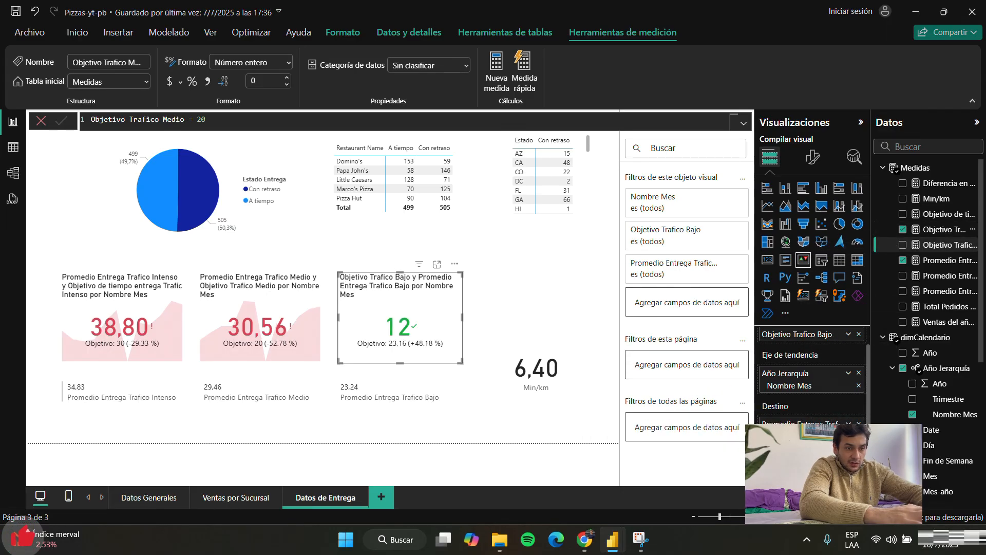
{"action": "scroll", "coordinate": [826, 391], "scroll_direction": "up", "scroll_amount": 1}
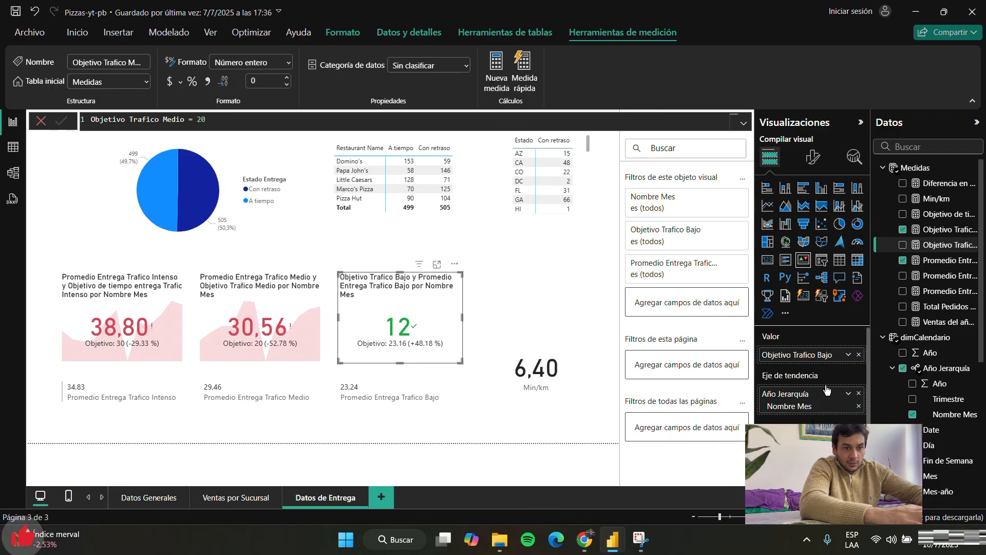
{"action": "left_click", "coordinate": [858, 354]}
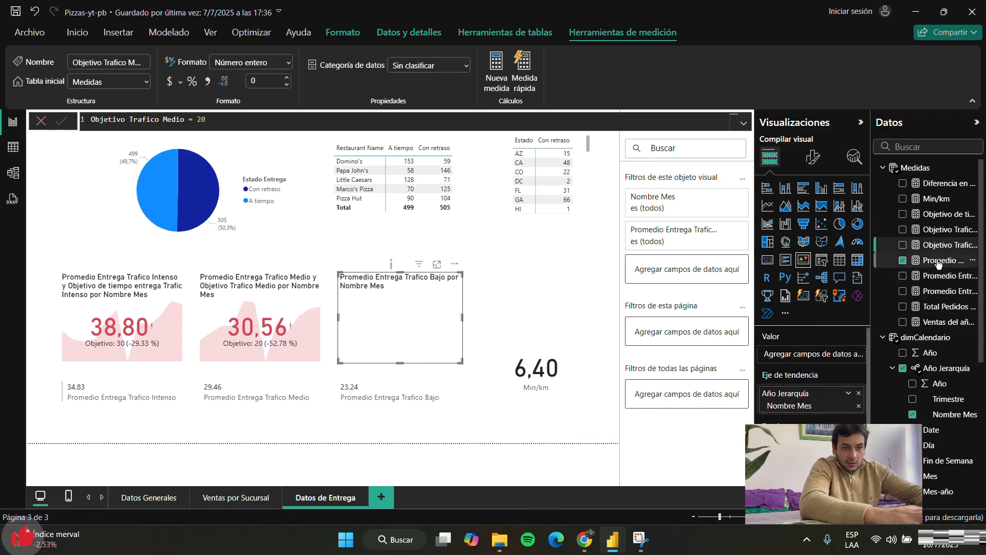
{"action": "mouse_move", "coordinate": [939, 260]}
{"action": "left_mouse_down"}
{"action": "mouse_move", "coordinate": [840, 296]}
{"action": "mouse_move", "coordinate": [928, 275]}
{"action": "left_mouse_up"}
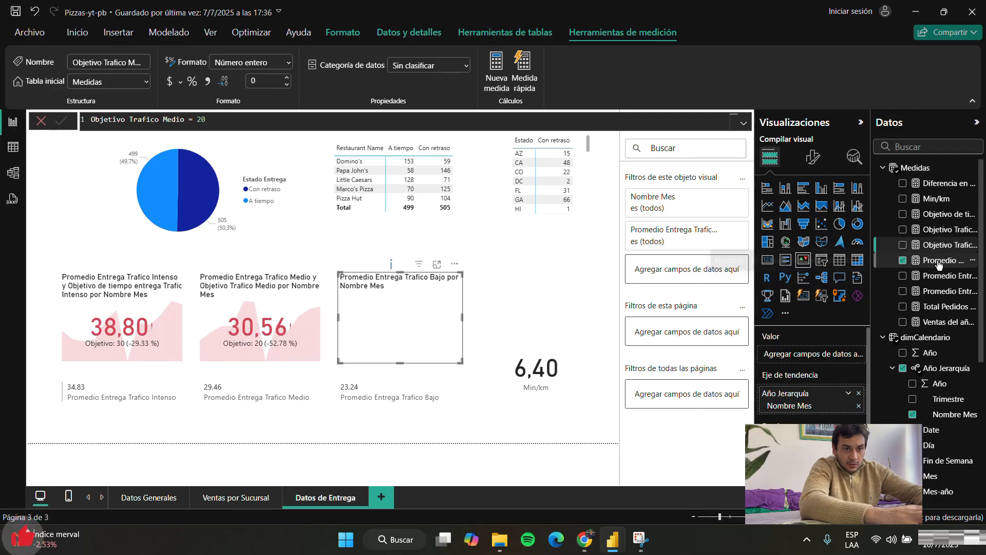
{"action": "left_click_drag", "start_coordinate": [917, 280], "coordinate": [814, 355]}
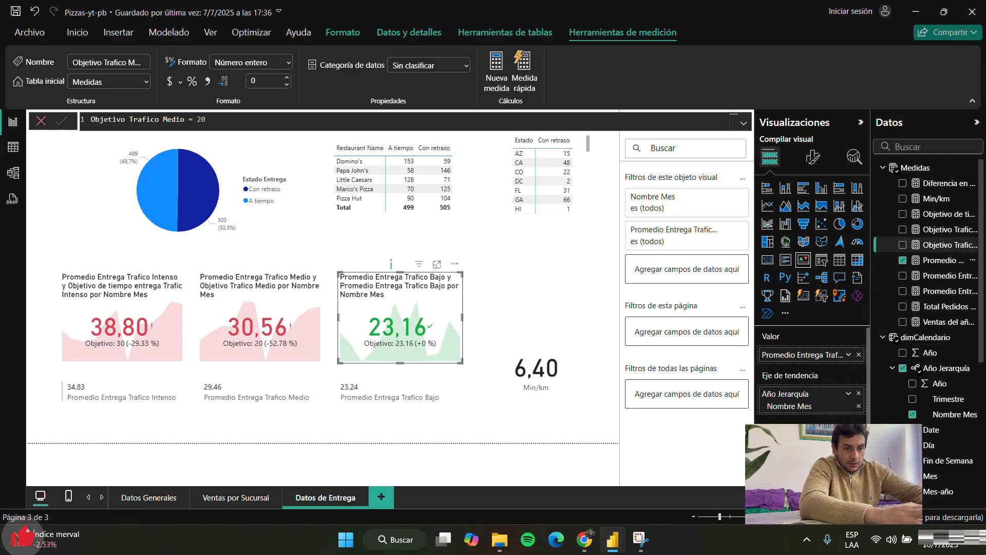
- Replace Promedio Entrega Trafico Bajo with Objetivo Trafico Bajo as the third KPI's target
{"action": "left_click", "coordinate": [859, 445]}
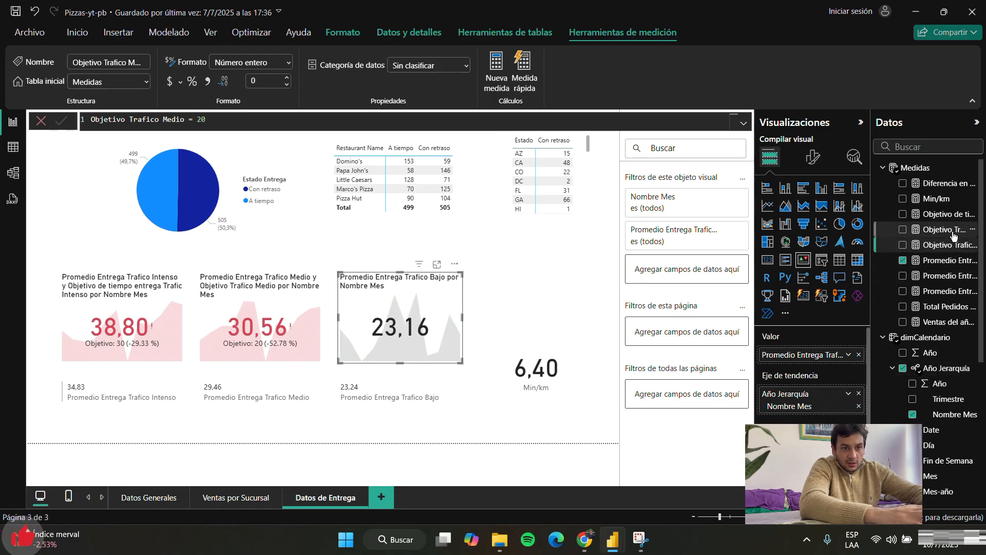
{"action": "left_click_drag", "start_coordinate": [952, 236], "coordinate": [812, 437]}
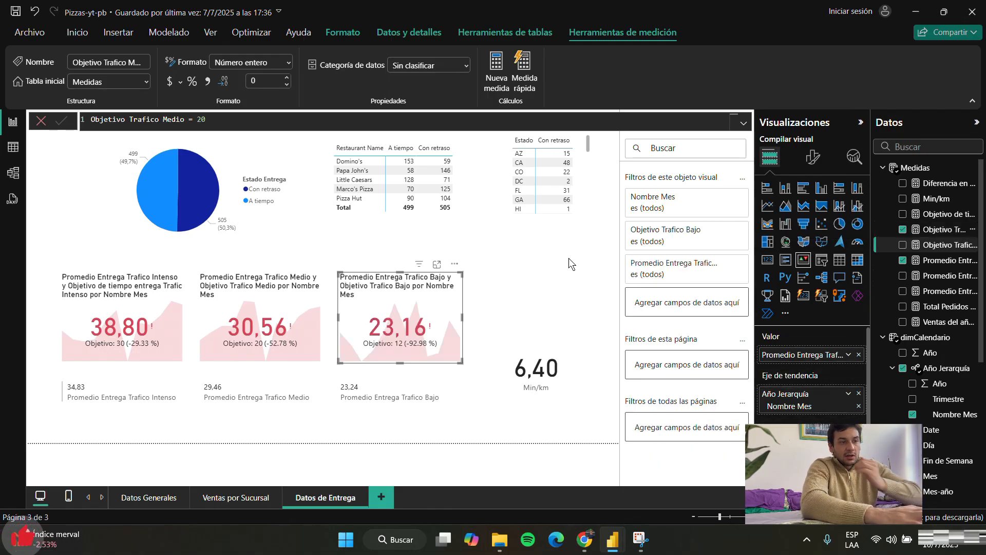
{"action": "left_click", "coordinate": [569, 239]}
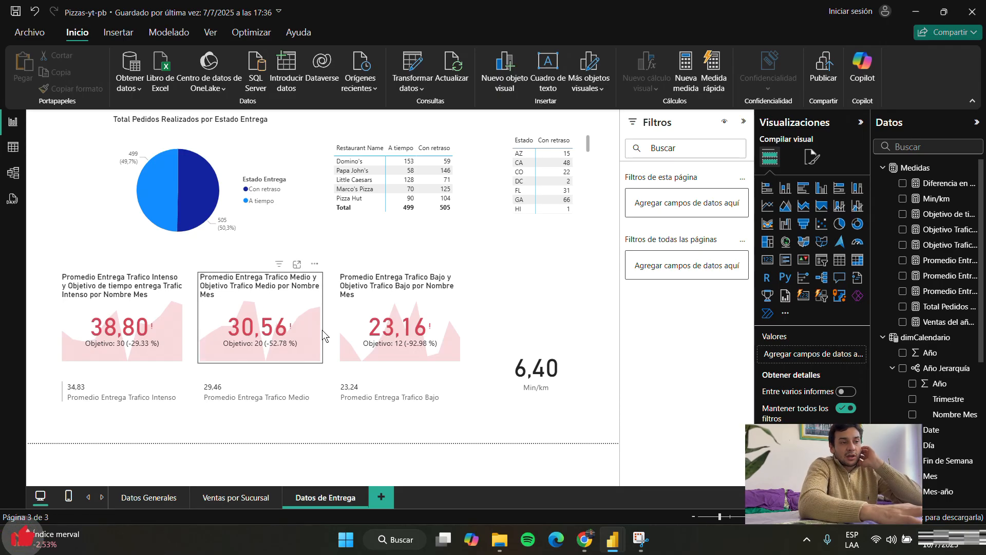
{"action": "left_click", "coordinate": [444, 318]}
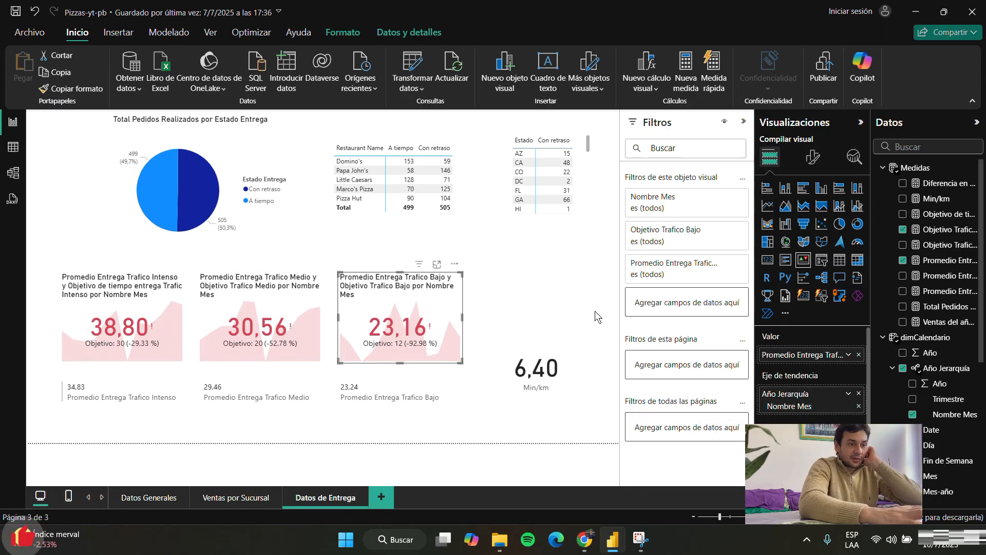
{"action": "left_click", "coordinate": [538, 272]}
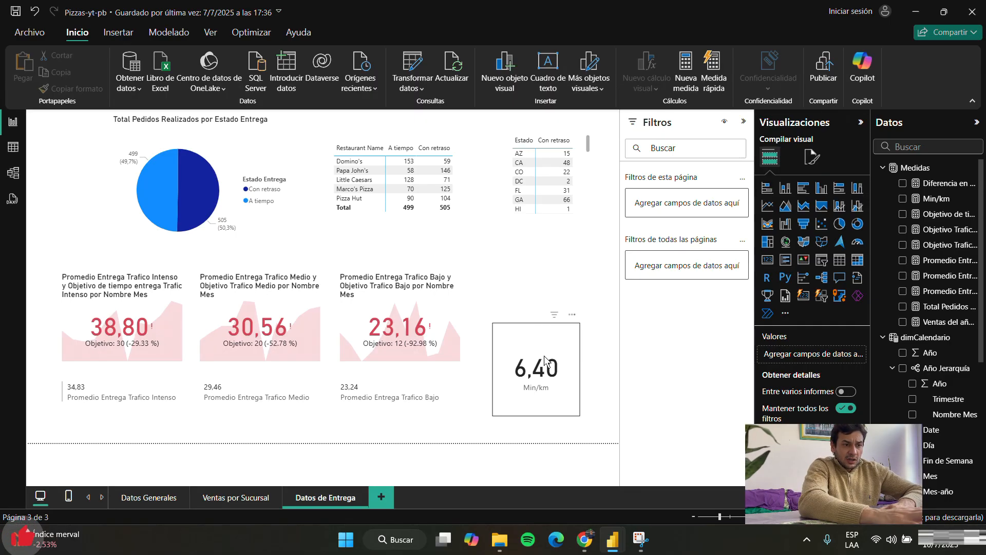
- Move the Min/km card up level with the KPIs and nudge the Estado and Restaurant Name tables into better positions
{"action": "left_click_drag", "start_coordinate": [550, 347], "coordinate": [568, 310]}
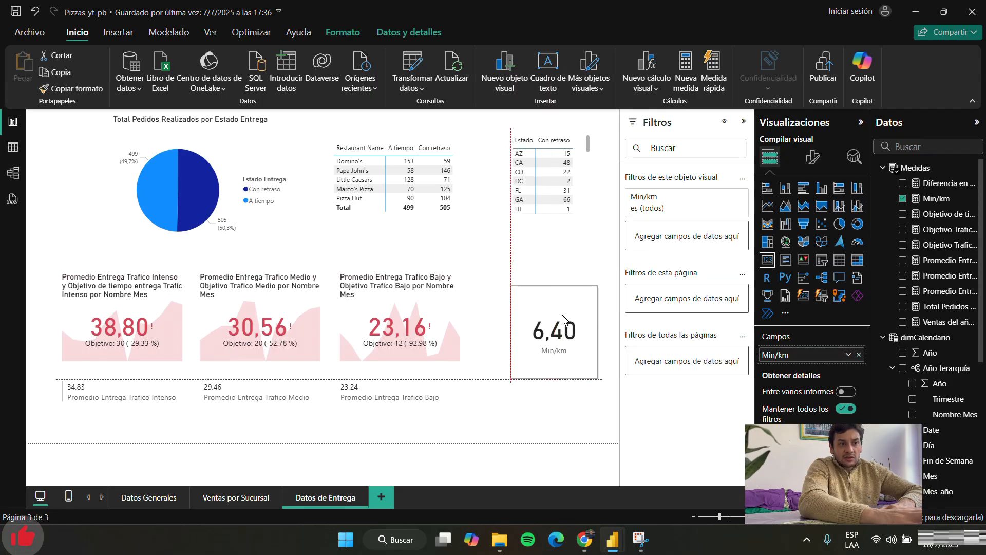
{"action": "left_click", "coordinate": [555, 251]}
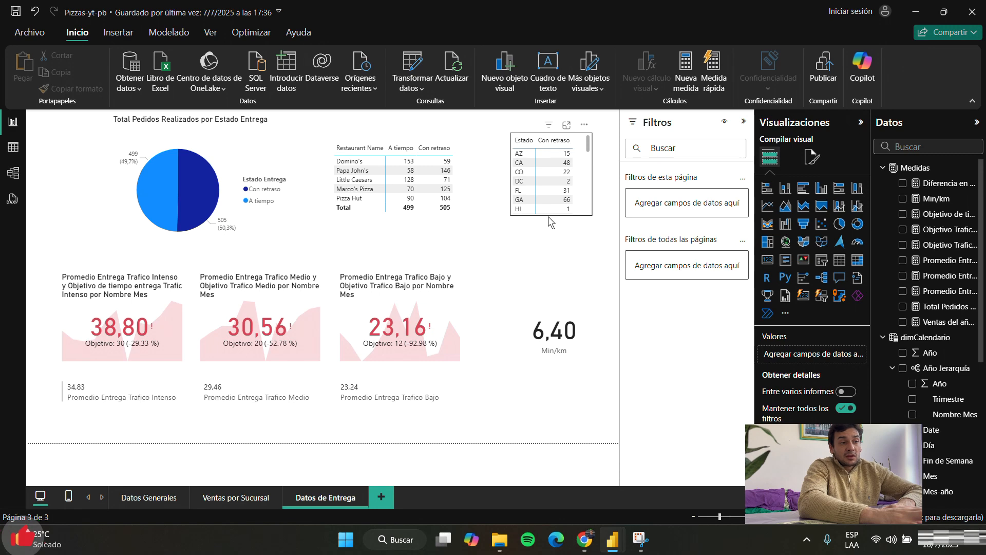
{"action": "left_click_drag", "start_coordinate": [547, 217], "coordinate": [536, 224]}
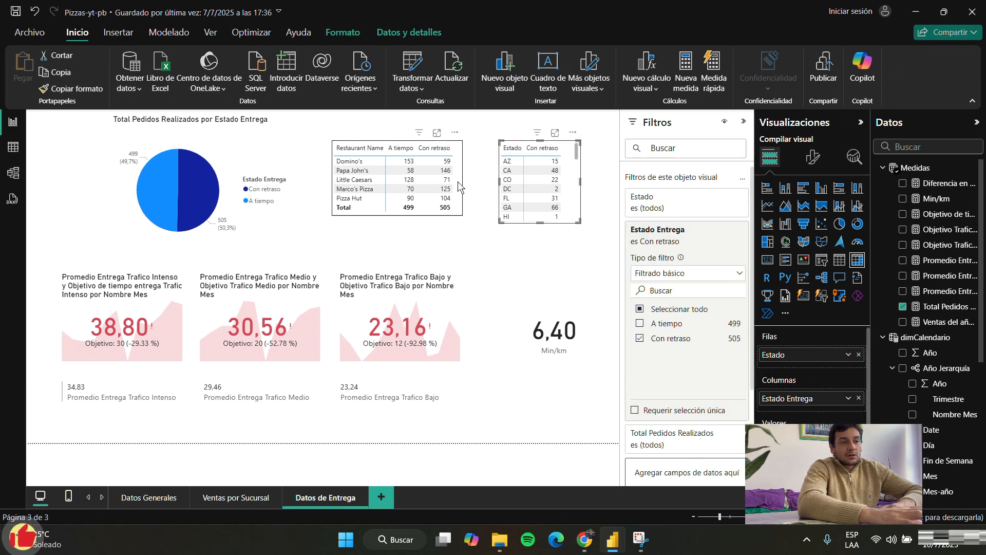
{"action": "left_click_drag", "start_coordinate": [457, 180], "coordinate": [462, 180]}
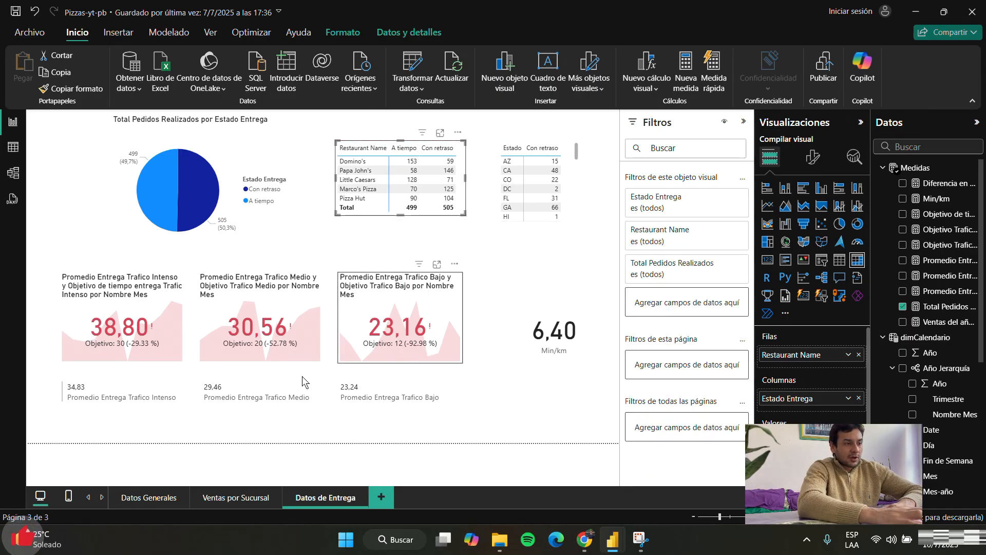
- Return to the Datos Generales page and apply the built-in Power BI theme with a navy and blue palette to the report
{"action": "left_click", "coordinate": [140, 496]}
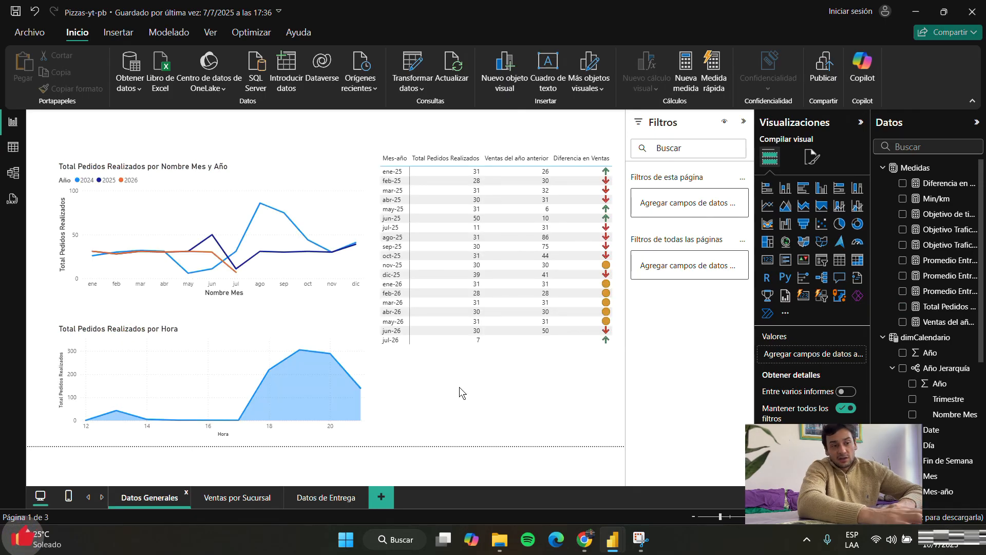
{"action": "left_click", "coordinate": [121, 36]}
{"action": "left_click", "coordinate": [167, 33]}
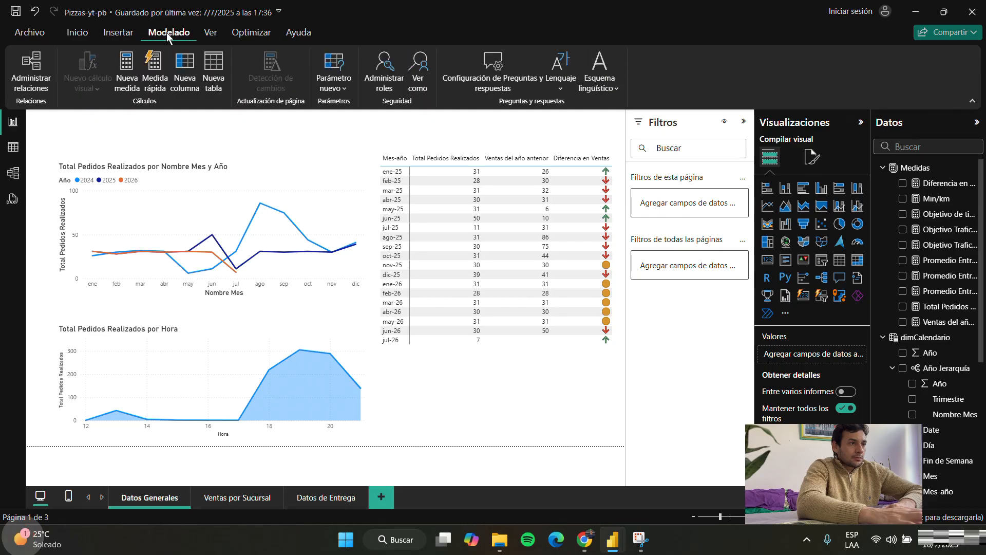
{"action": "left_click", "coordinate": [202, 32]}
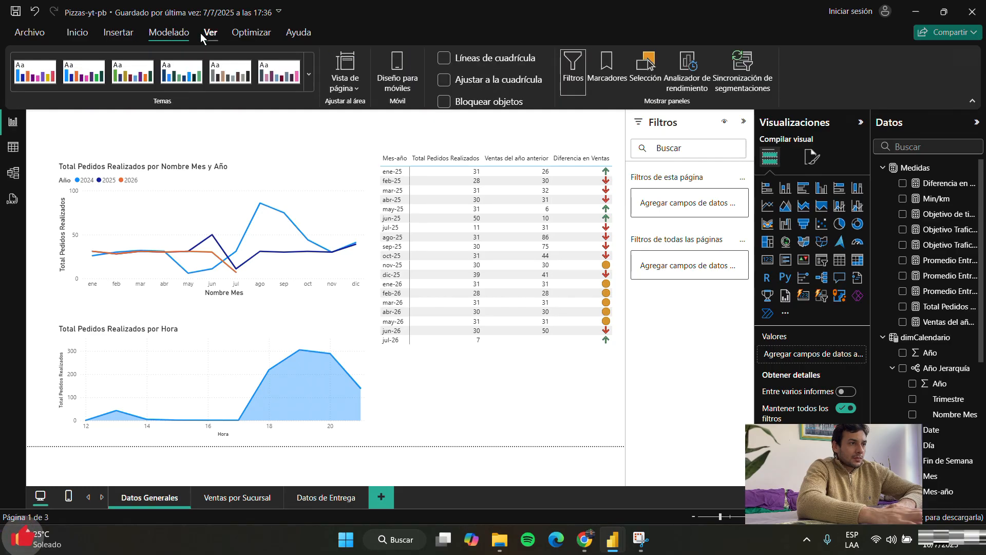
{"action": "left_click", "coordinate": [313, 79]}
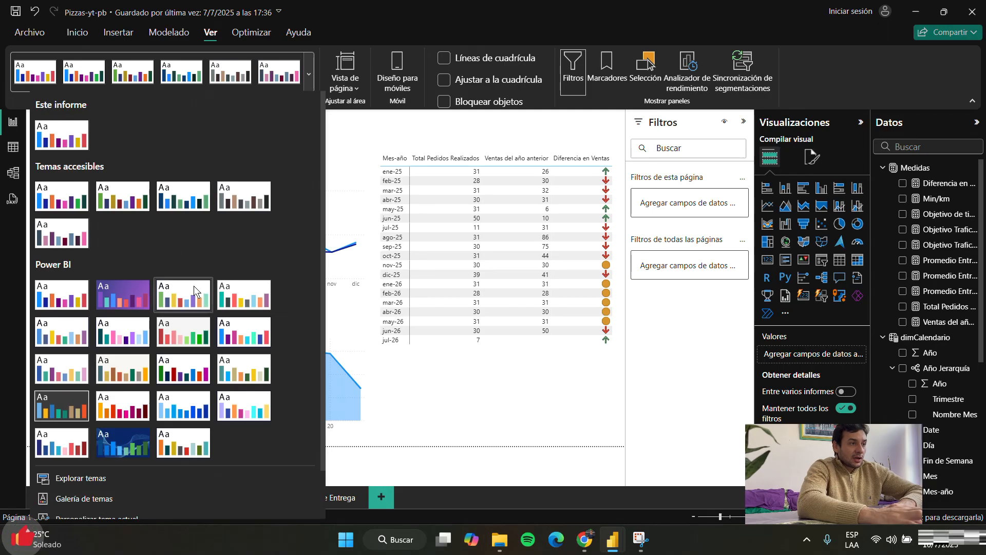
{"action": "scroll", "coordinate": [54, 323], "scroll_direction": "down", "scroll_amount": 1}
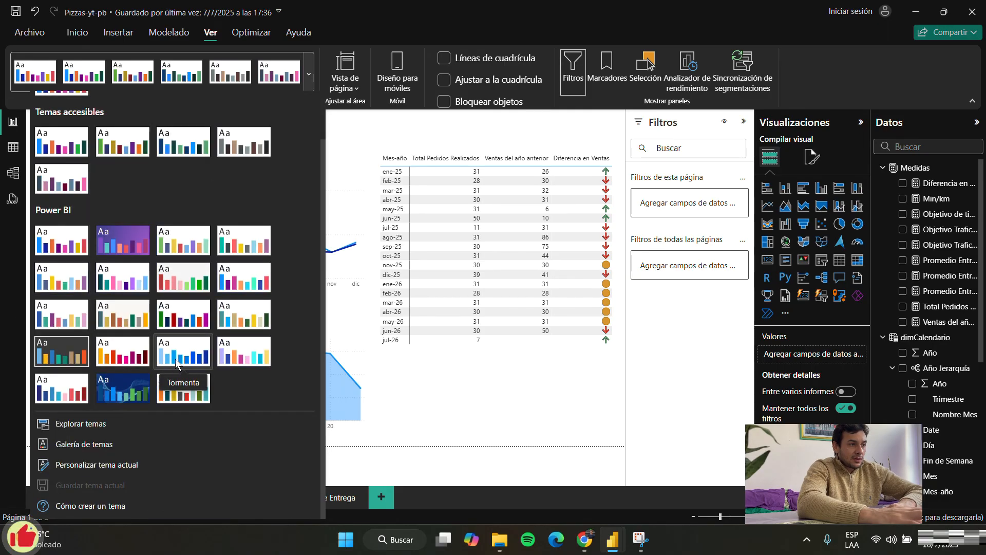
{"action": "left_click", "coordinate": [47, 395]}
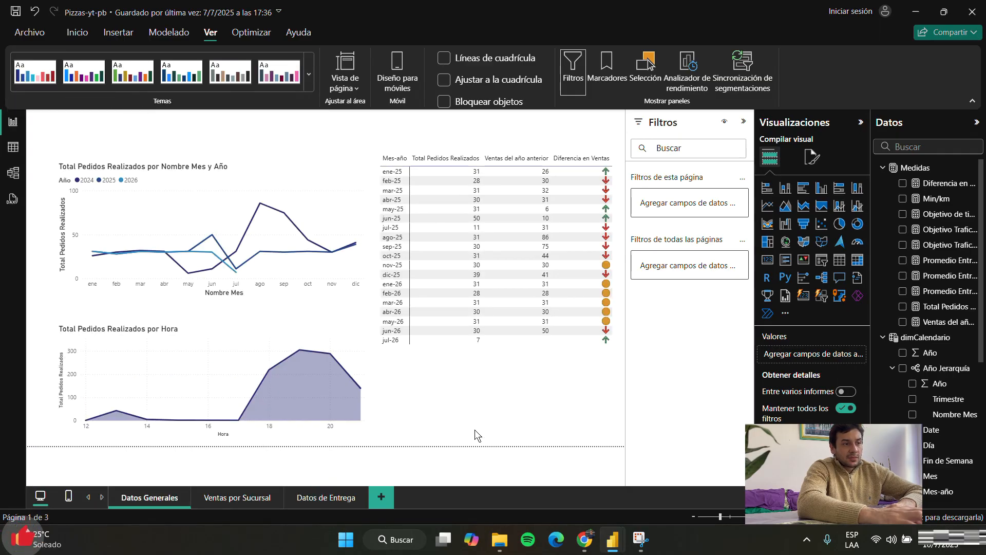
- Check the theme on the Ventas por Sucursal and Datos de Entrega pages, and return to Datos Generales
{"action": "left_click", "coordinate": [242, 494]}
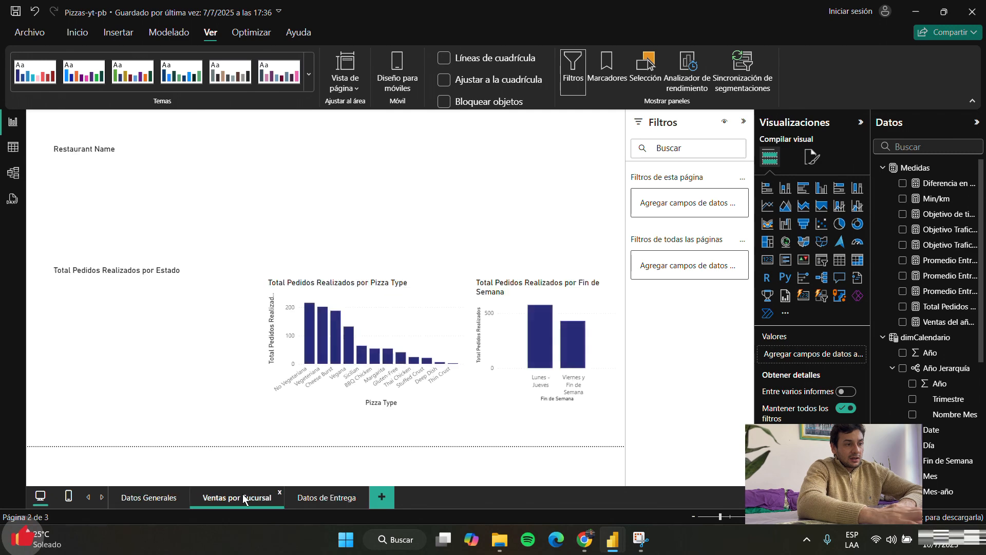
{"action": "left_click", "coordinate": [358, 498]}
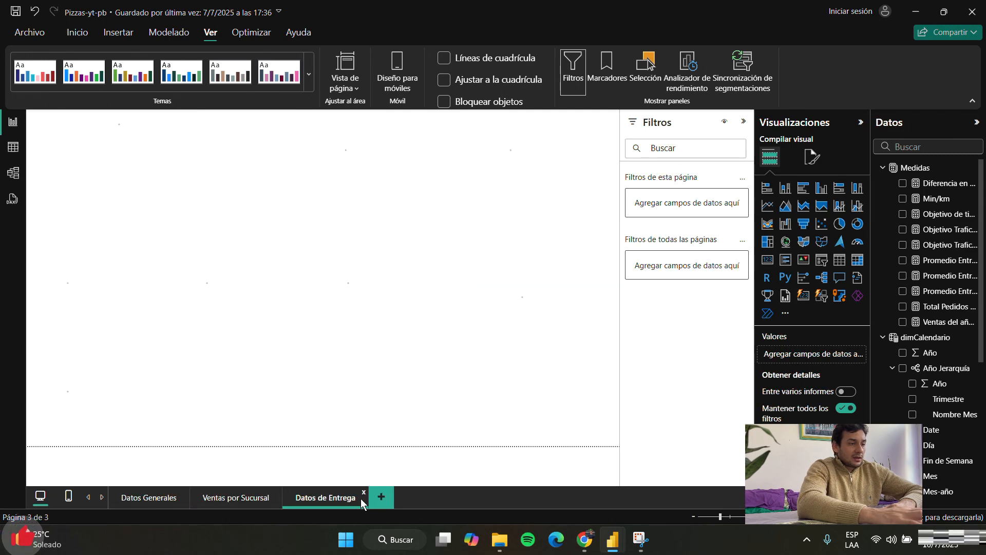
{"action": "left_click", "coordinate": [148, 498]}
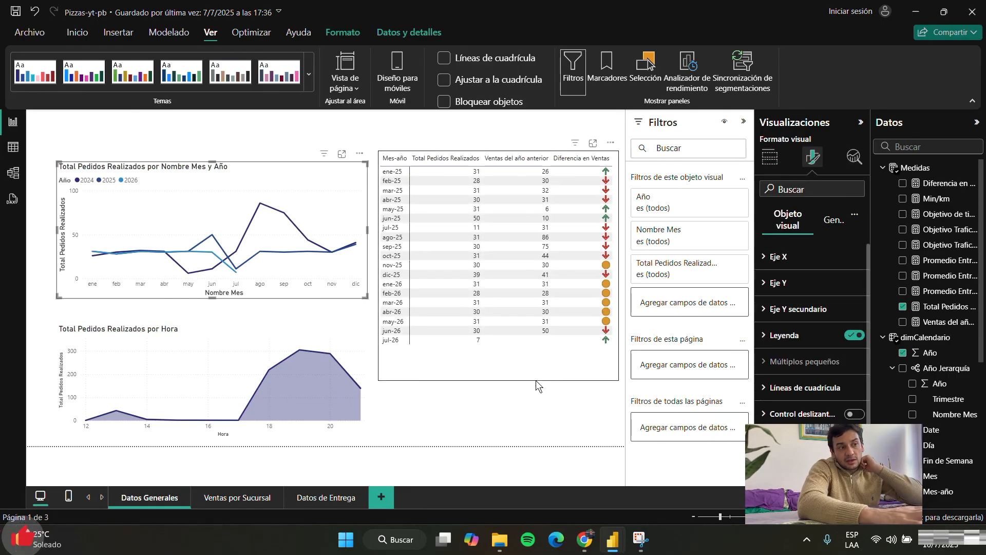
- Open the line color options of the line chart Total Pedidos Realizados por Nombre Mes y Año
{"action": "scroll", "coordinate": [805, 286], "scroll_direction": "down", "scroll_amount": 2}
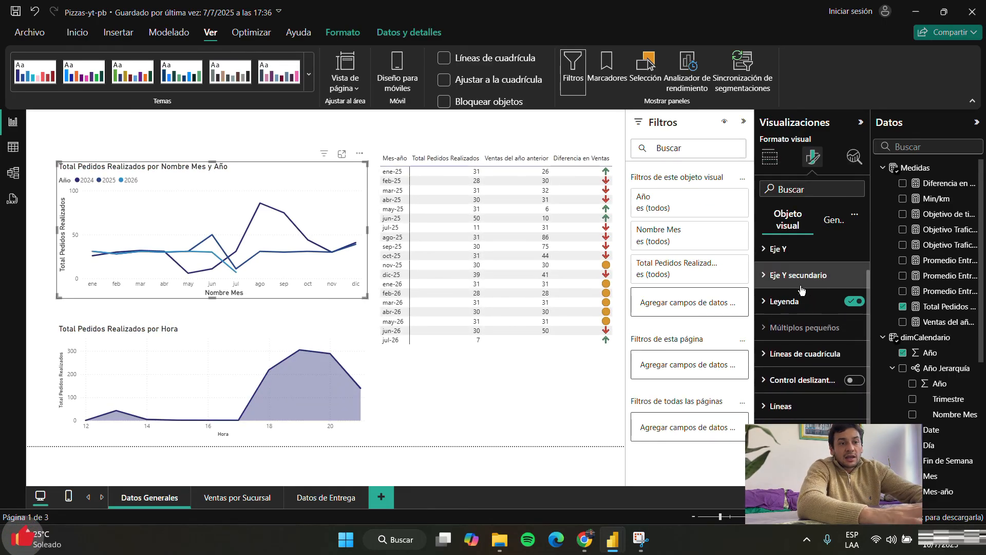
{"action": "scroll", "coordinate": [785, 318], "scroll_direction": "down", "scroll_amount": 2}
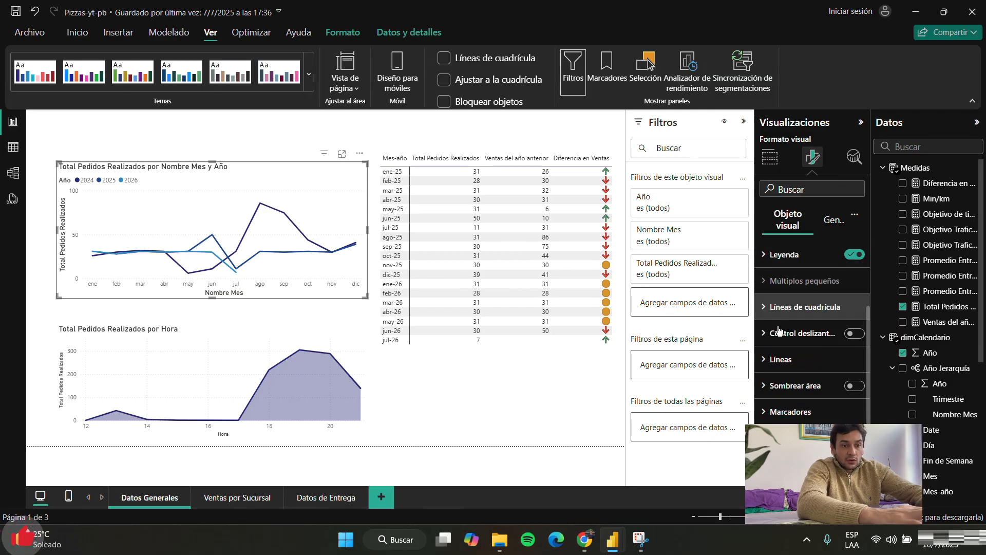
{"action": "left_click", "coordinate": [759, 360]}
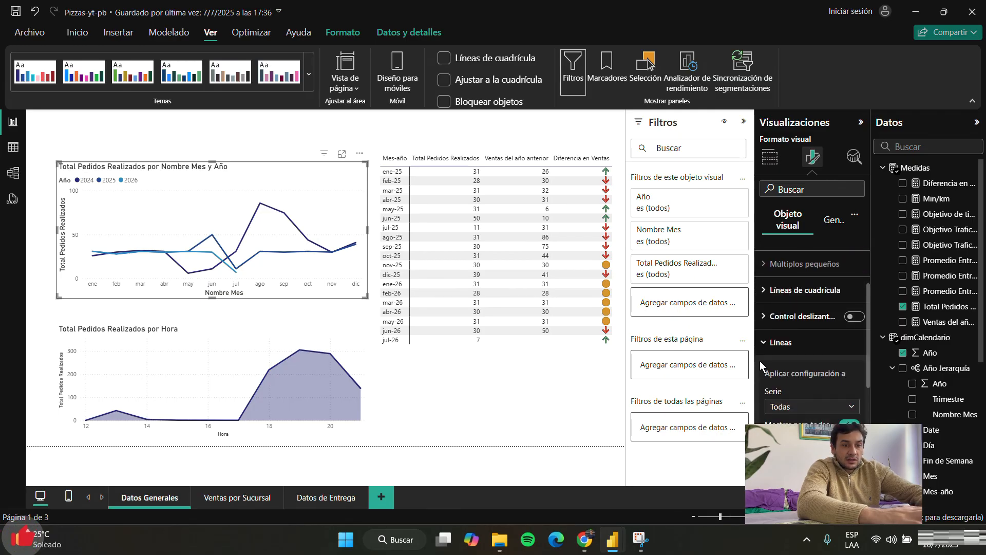
{"action": "scroll", "coordinate": [764, 357], "scroll_direction": "down", "scroll_amount": 3}
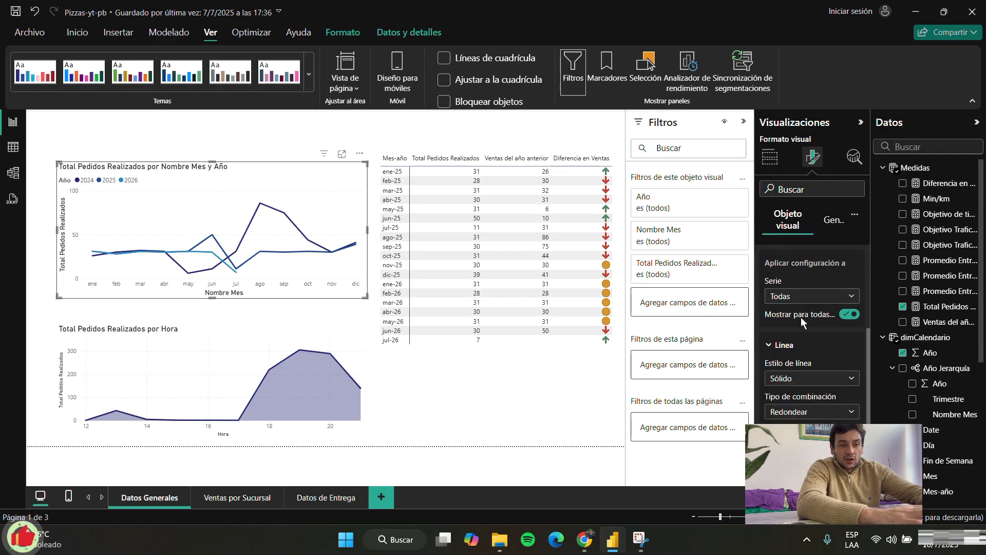
{"action": "scroll", "coordinate": [800, 316], "scroll_direction": "down", "scroll_amount": 2}
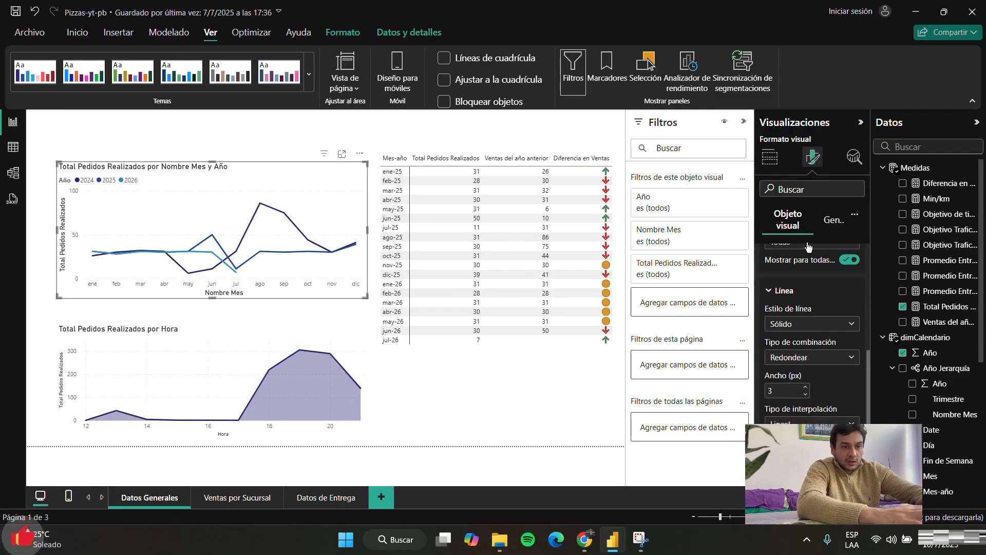
{"action": "scroll", "coordinate": [806, 320], "scroll_direction": "down", "scroll_amount": 3}
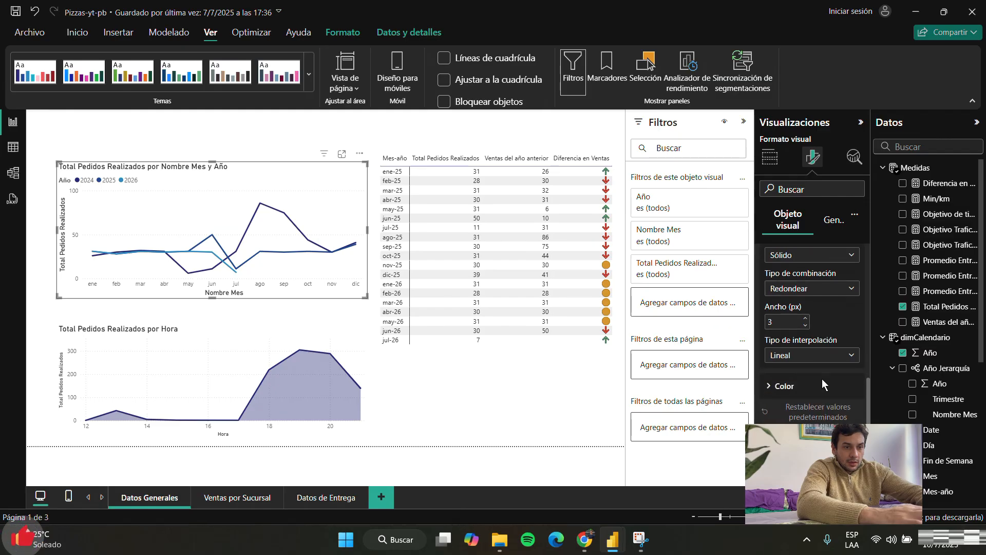
{"action": "scroll", "coordinate": [822, 383], "scroll_direction": "up", "scroll_amount": 1}
{"action": "left_click", "coordinate": [769, 410]}
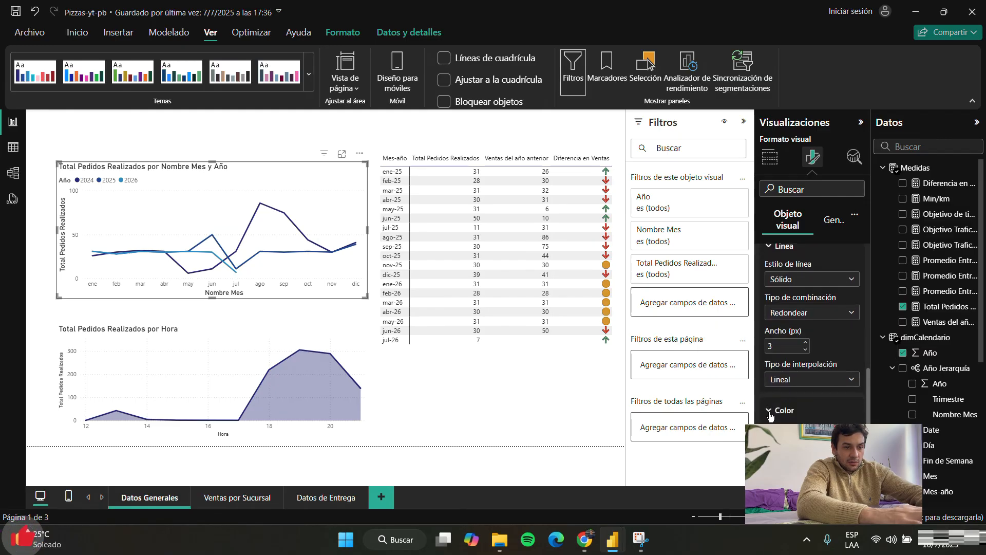
- Set the line color of the 2024 series to the darkest shade of the theme's pink
{"action": "scroll", "coordinate": [769, 415], "scroll_direction": "down", "scroll_amount": 2}
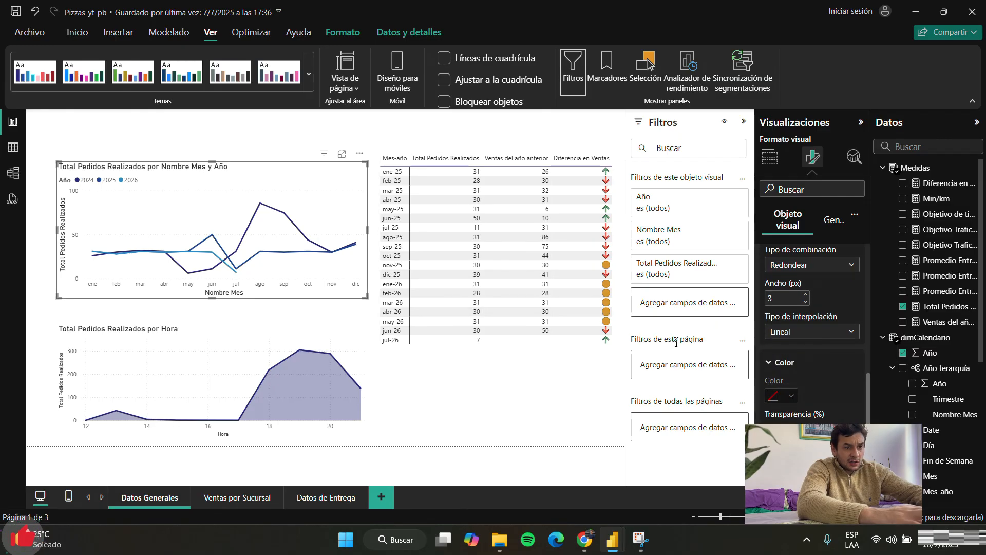
{"action": "scroll", "coordinate": [825, 304], "scroll_direction": "up", "scroll_amount": 3}
{"action": "left_click", "coordinate": [825, 302]}
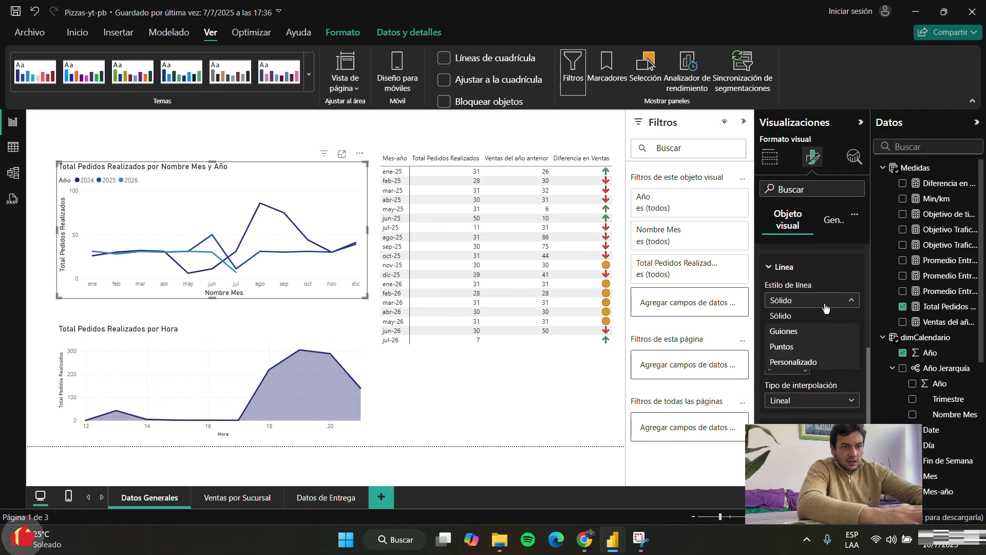
{"action": "left_click", "coordinate": [826, 307]}
{"action": "scroll", "coordinate": [843, 277], "scroll_direction": "up", "scroll_amount": 2}
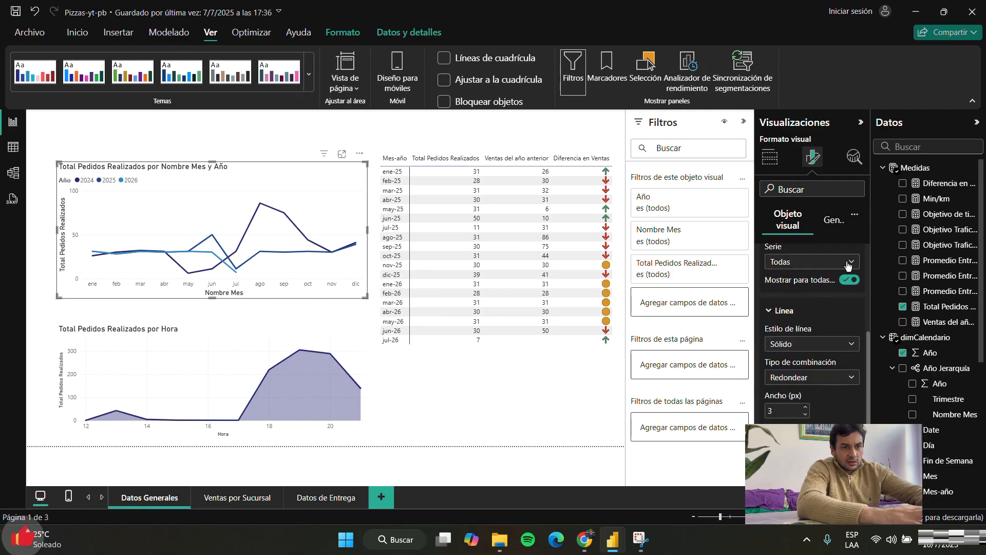
{"action": "left_click", "coordinate": [849, 264]}
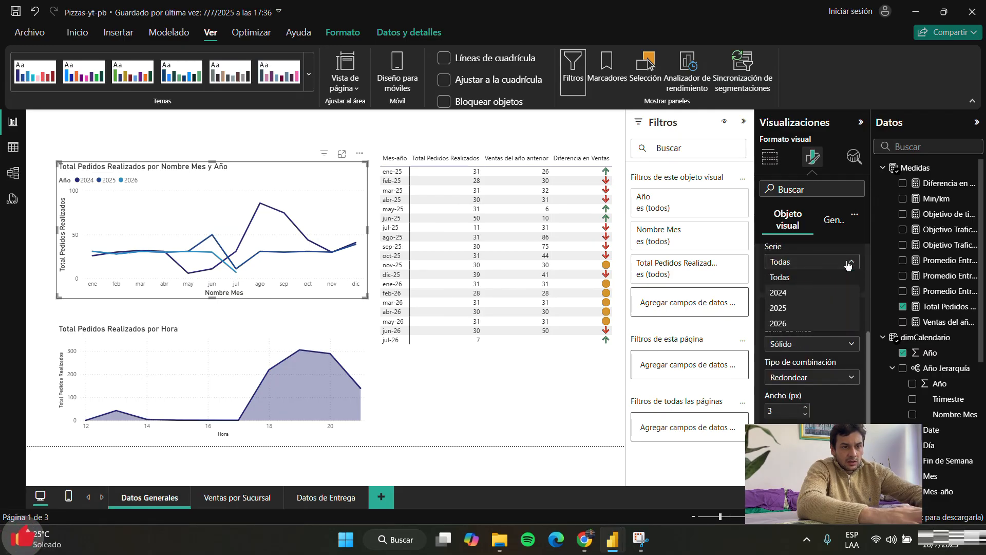
{"action": "left_click", "coordinate": [805, 307]}
{"action": "scroll", "coordinate": [808, 308], "scroll_direction": "down", "scroll_amount": 4}
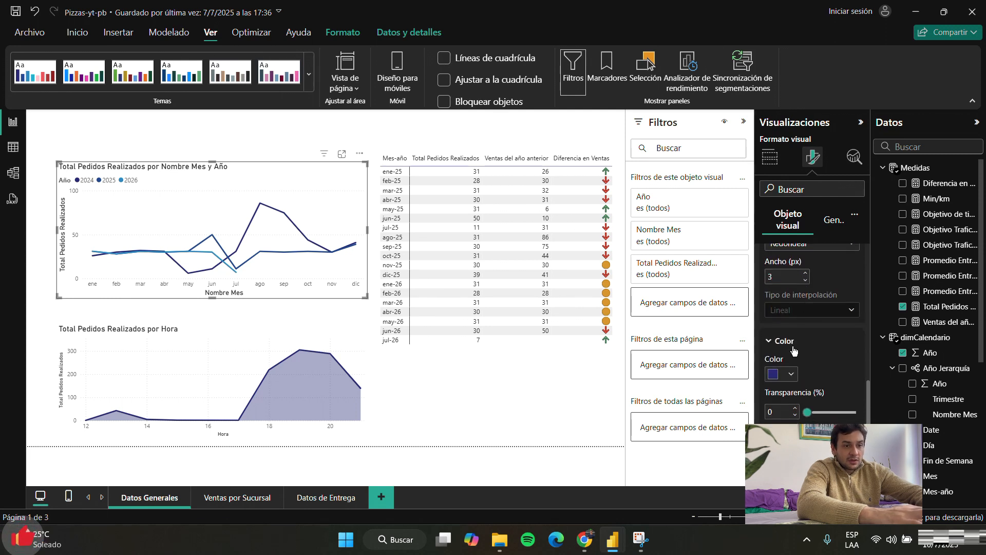
{"action": "left_click", "coordinate": [791, 375]}
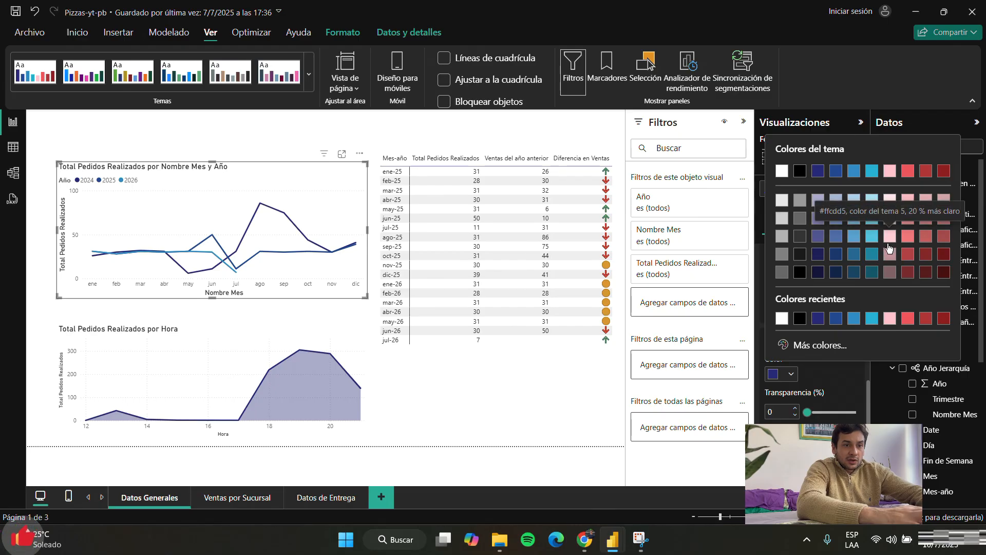
{"action": "left_click", "coordinate": [890, 271]}
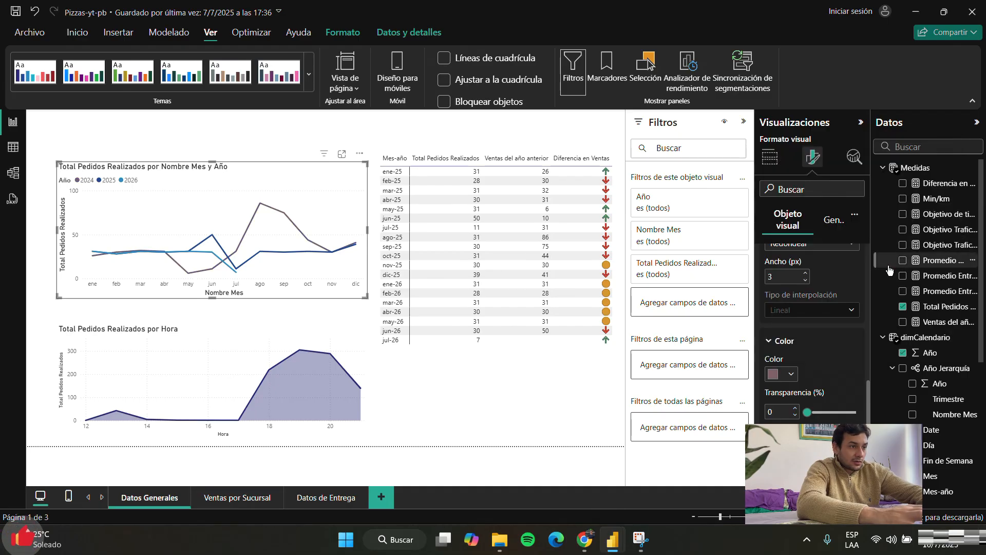
- Switch the line formatting to the 2026 series and set its color to dark red #471010
{"action": "left_click", "coordinate": [842, 246]}
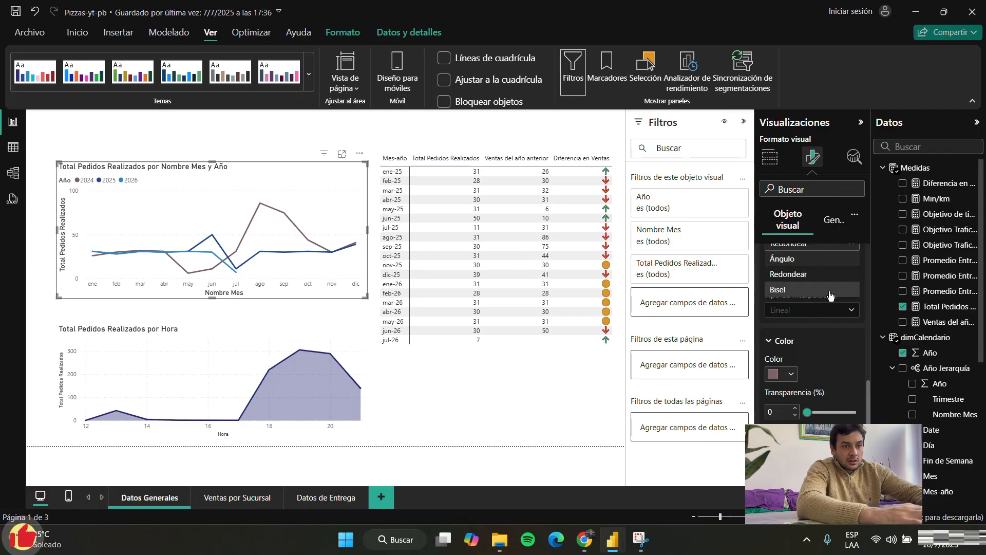
{"action": "scroll", "coordinate": [824, 338], "scroll_direction": "up", "scroll_amount": 2}
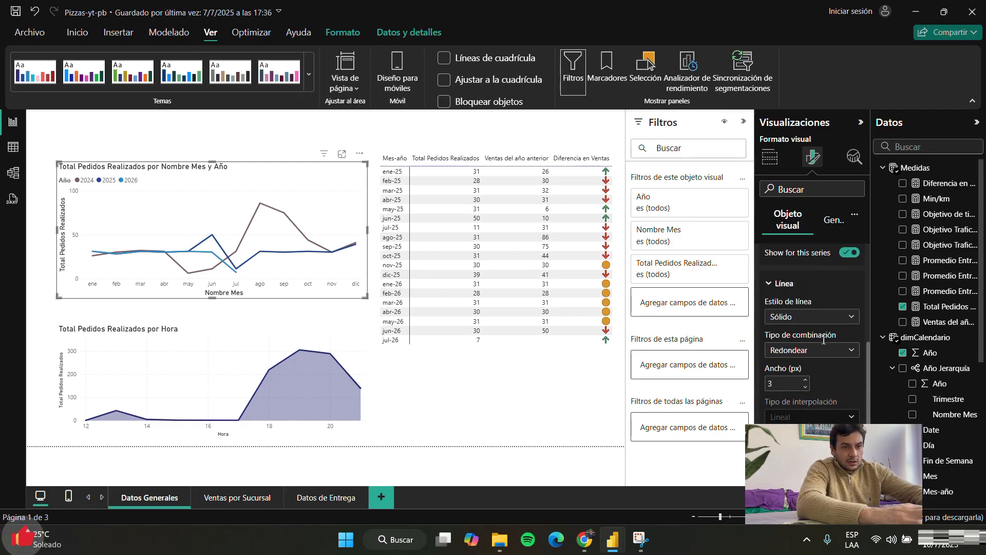
{"action": "scroll", "coordinate": [850, 290], "scroll_direction": "up", "scroll_amount": 1}
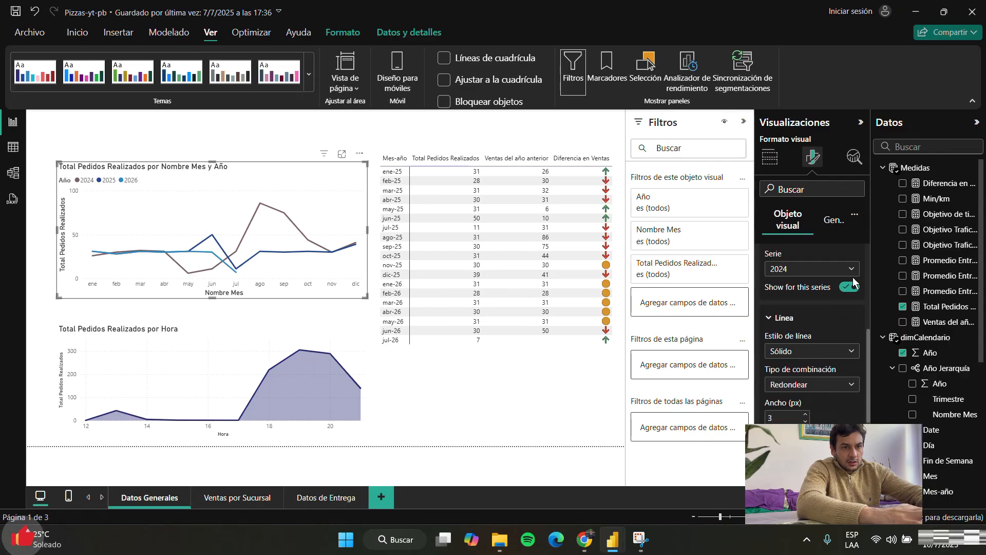
{"action": "left_click", "coordinate": [852, 271]}
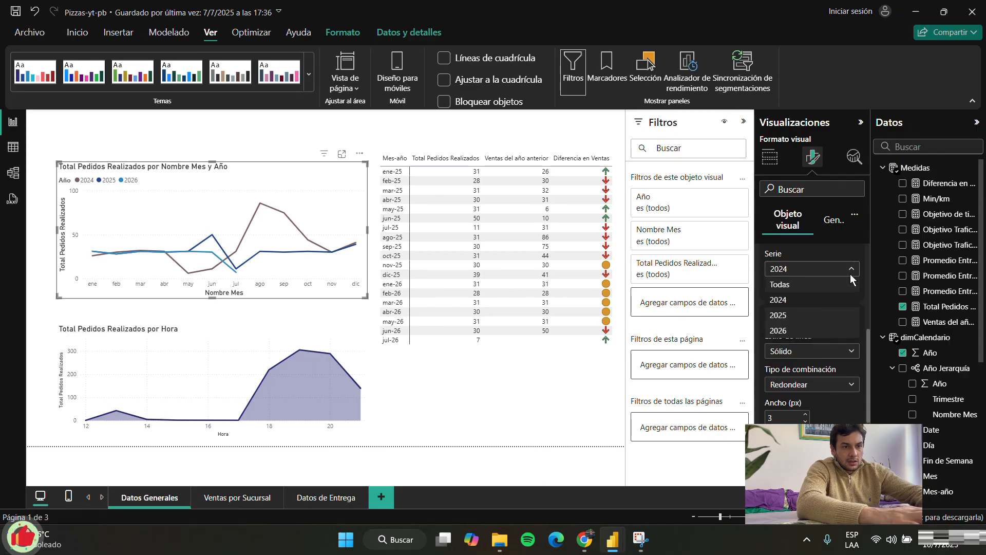
{"action": "left_click", "coordinate": [818, 326]}
{"action": "left_click", "coordinate": [781, 399]}
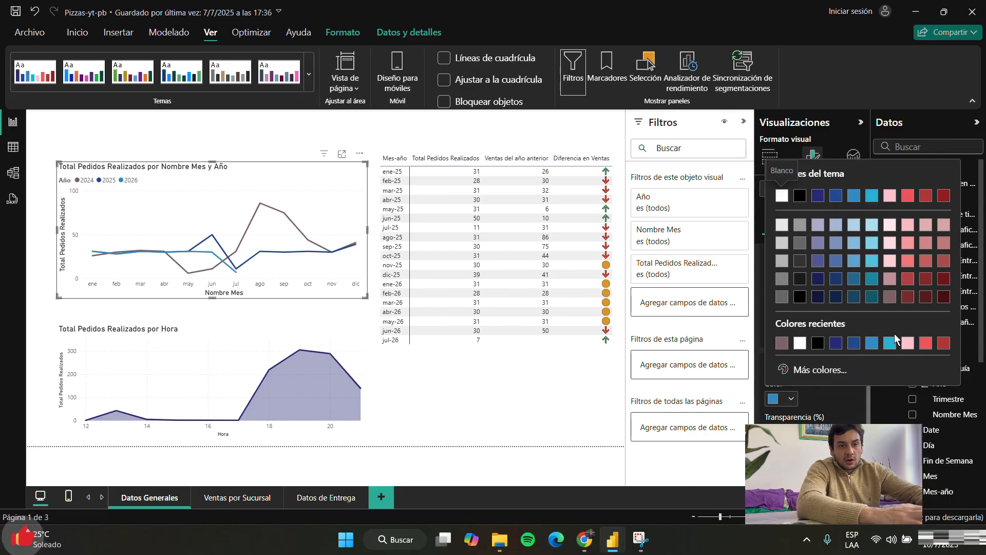
{"action": "left_click", "coordinate": [945, 297]}
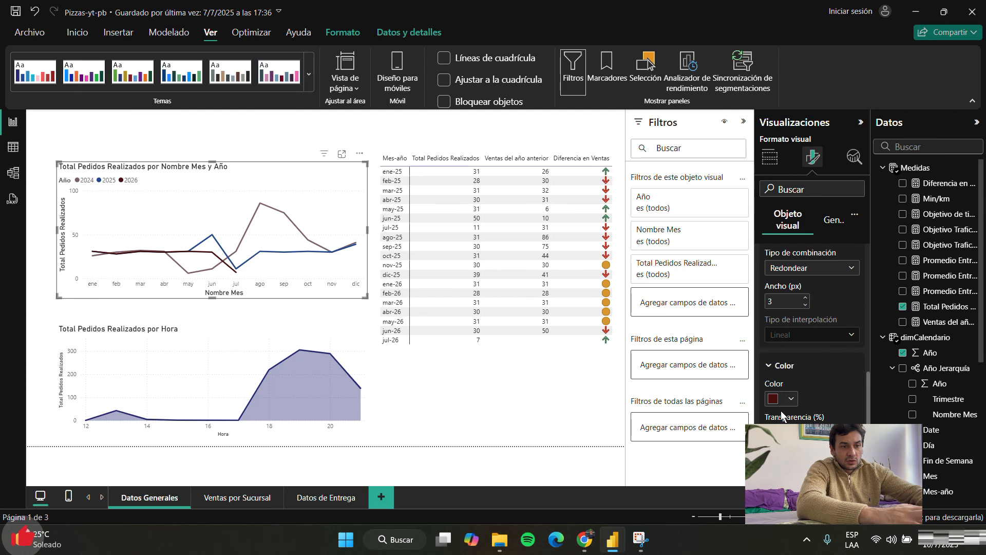
- Change the 2026 series line to a custom dark orange with RGB values 182, 100, 0
{"action": "left_click", "coordinate": [791, 400]}
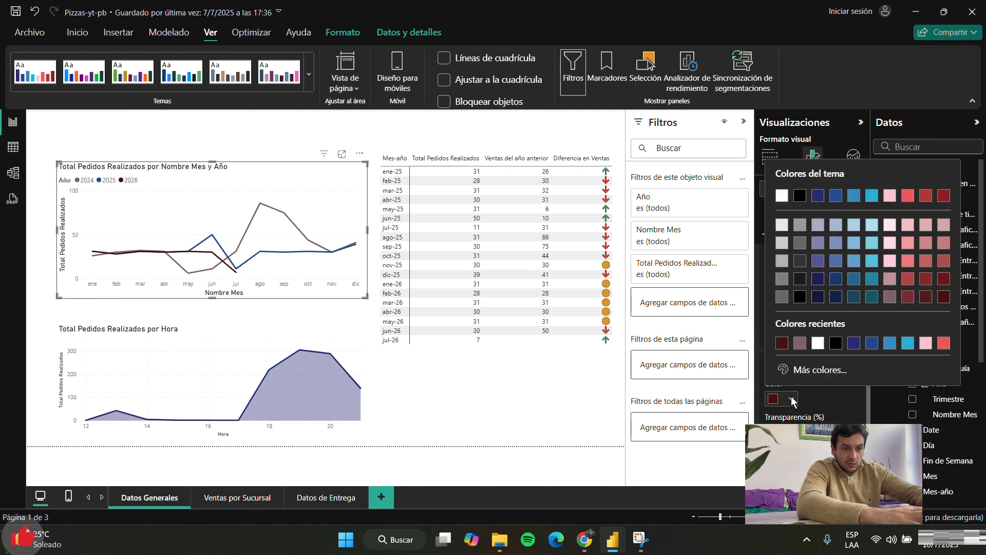
{"action": "left_click", "coordinate": [817, 369]}
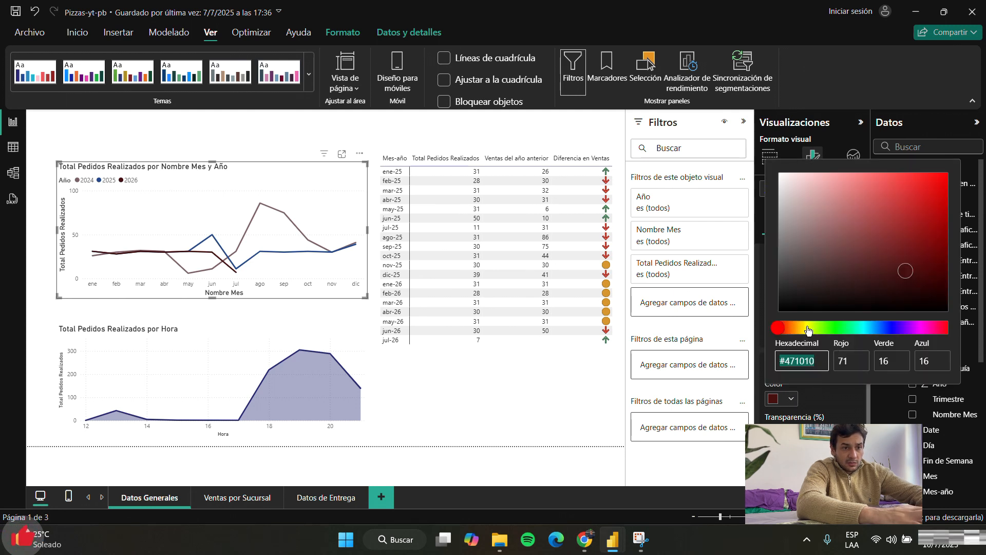
{"action": "left_click", "coordinate": [792, 329]}
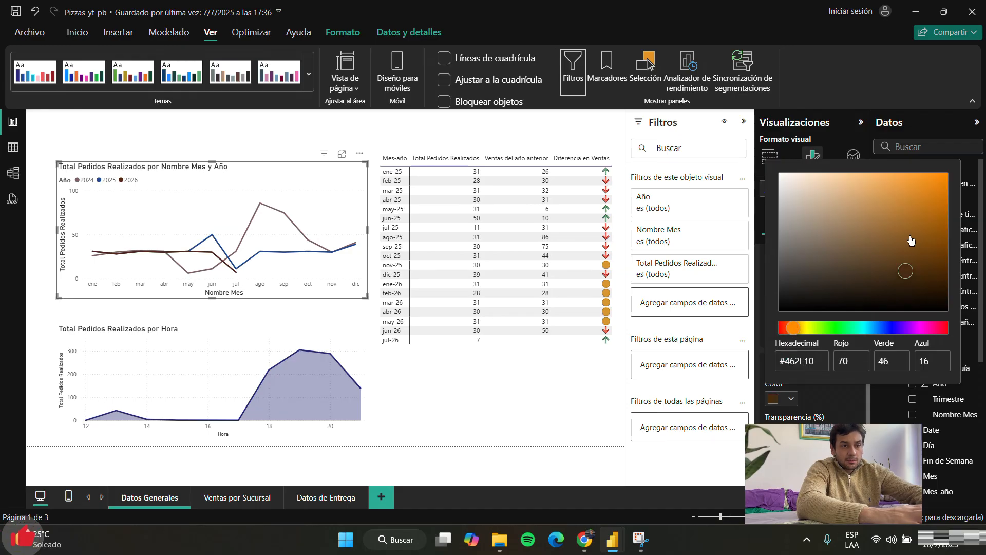
{"action": "left_click_drag", "start_coordinate": [935, 211], "coordinate": [959, 216]}
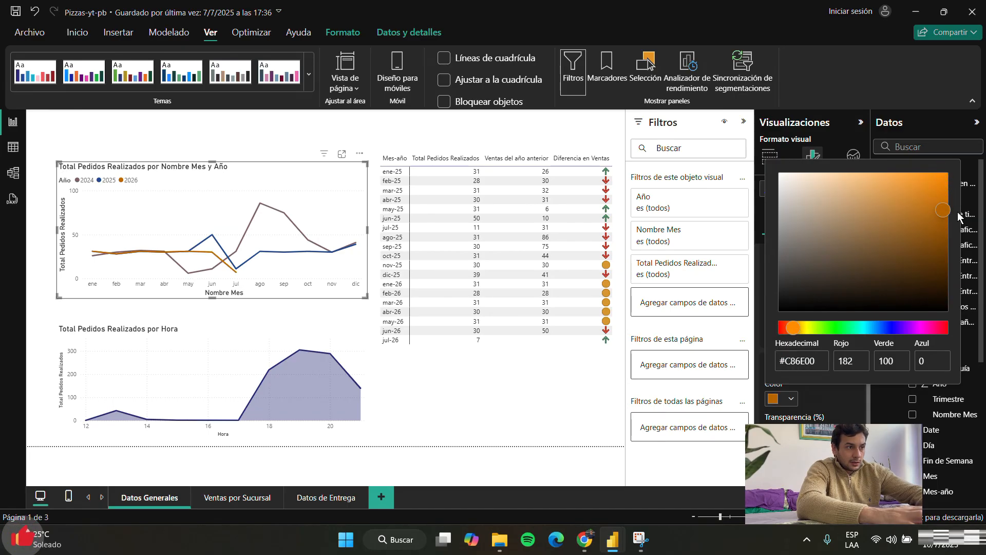
{"action": "left_click", "coordinate": [547, 410]}
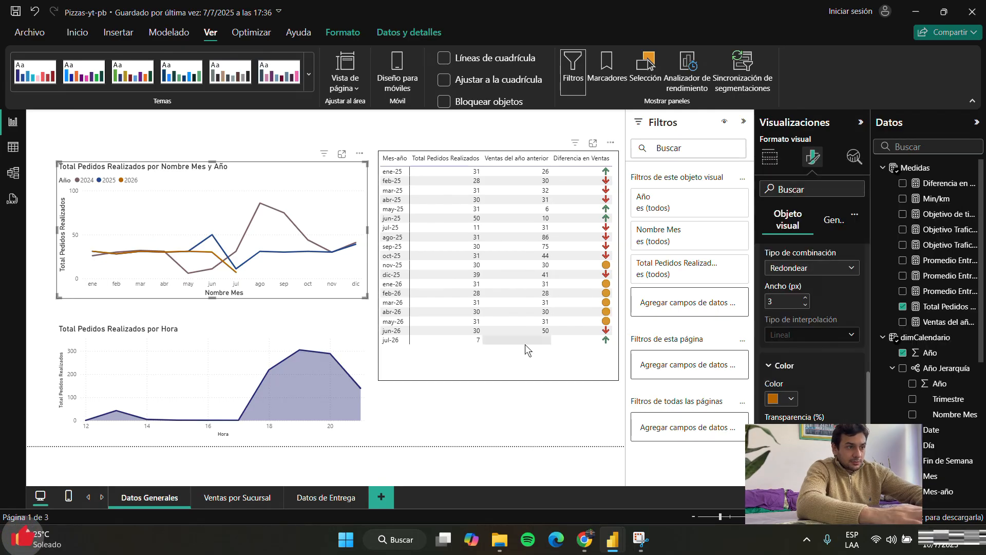
- Replace the line chart's title text with "Historico de Pedidos"
{"action": "scroll", "coordinate": [818, 279], "scroll_direction": "up", "scroll_amount": 5}
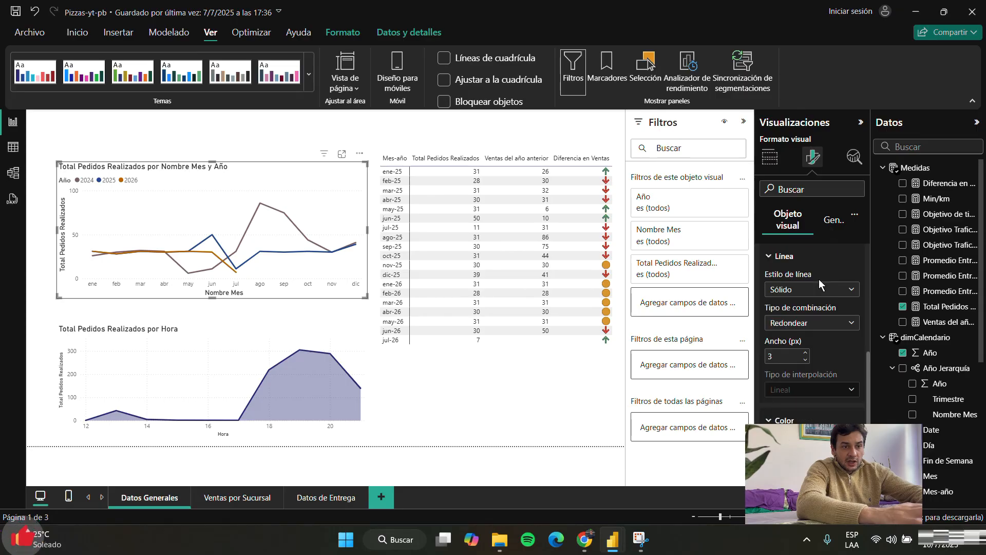
{"action": "scroll", "coordinate": [818, 283], "scroll_direction": "up", "scroll_amount": 3}
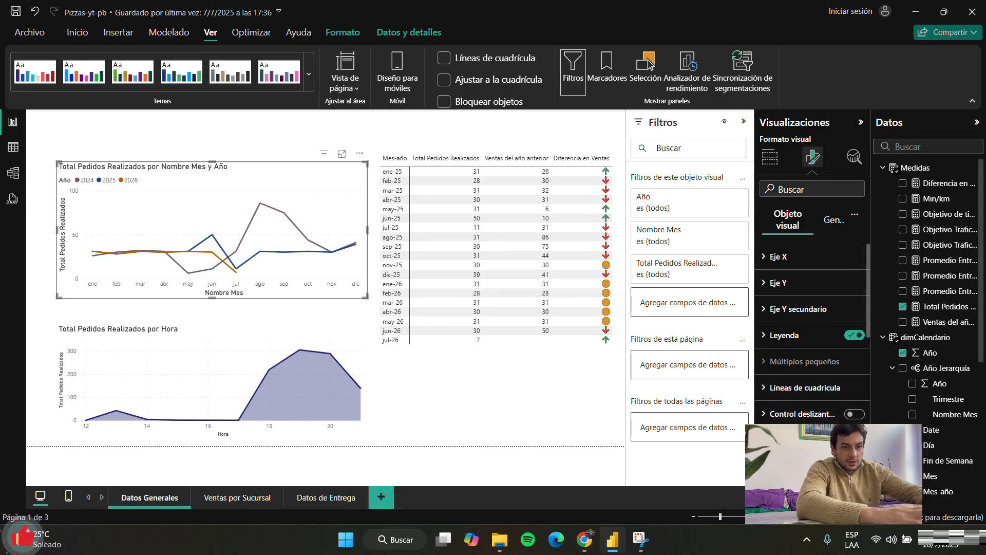
{"action": "scroll", "coordinate": [806, 367], "scroll_direction": "down", "scroll_amount": 1}
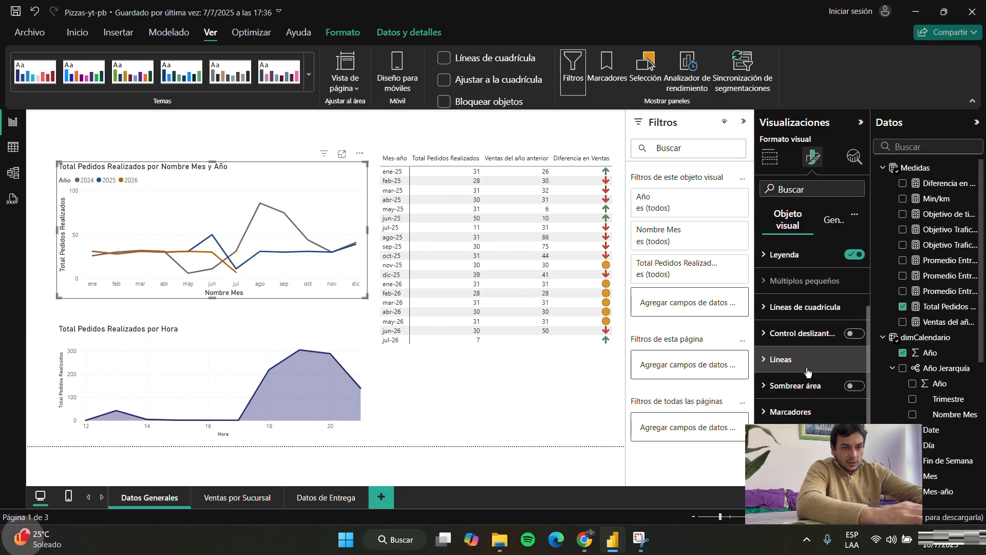
{"action": "scroll", "coordinate": [808, 347], "scroll_direction": "up", "scroll_amount": 1}
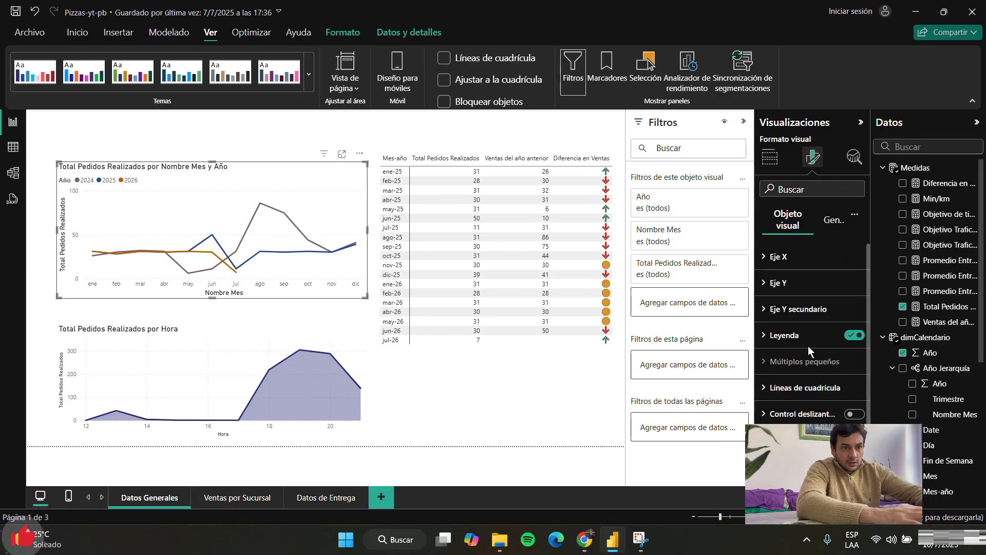
{"action": "left_click", "coordinate": [823, 220]}
{"action": "left_click", "coordinate": [765, 289]}
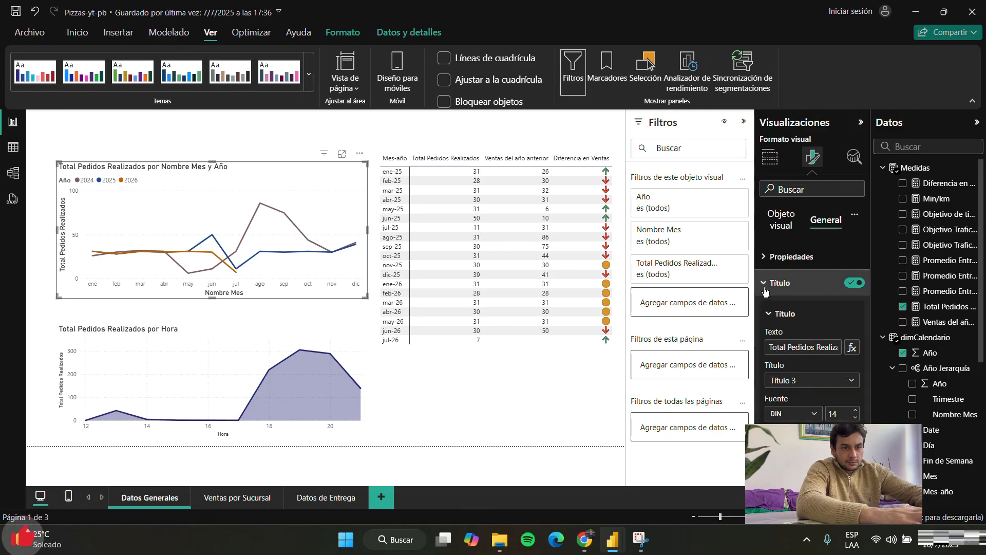
{"action": "scroll", "coordinate": [794, 331], "scroll_direction": "down", "scroll_amount": 1}
{"action": "left_click", "coordinate": [795, 303]}
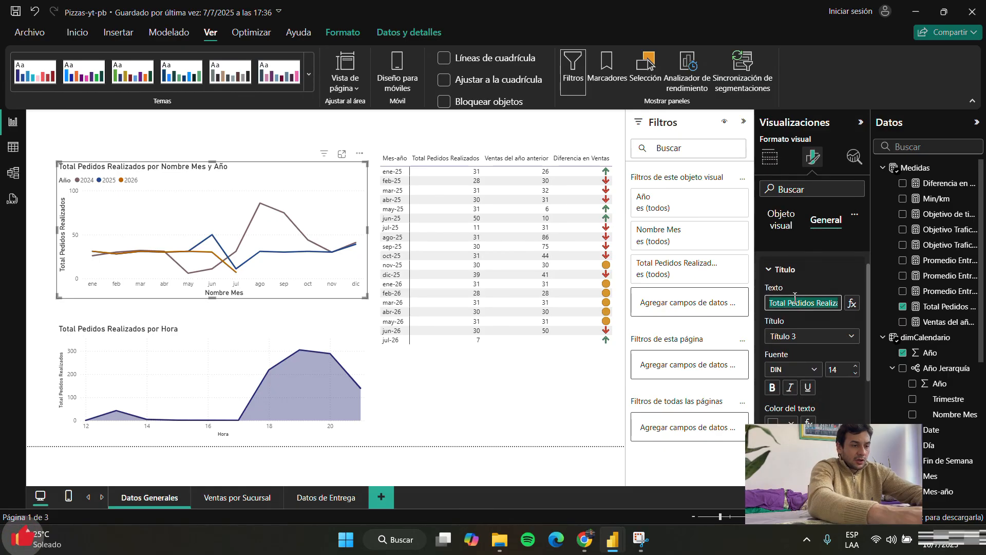
{"action": "type", "text": "Histo"}
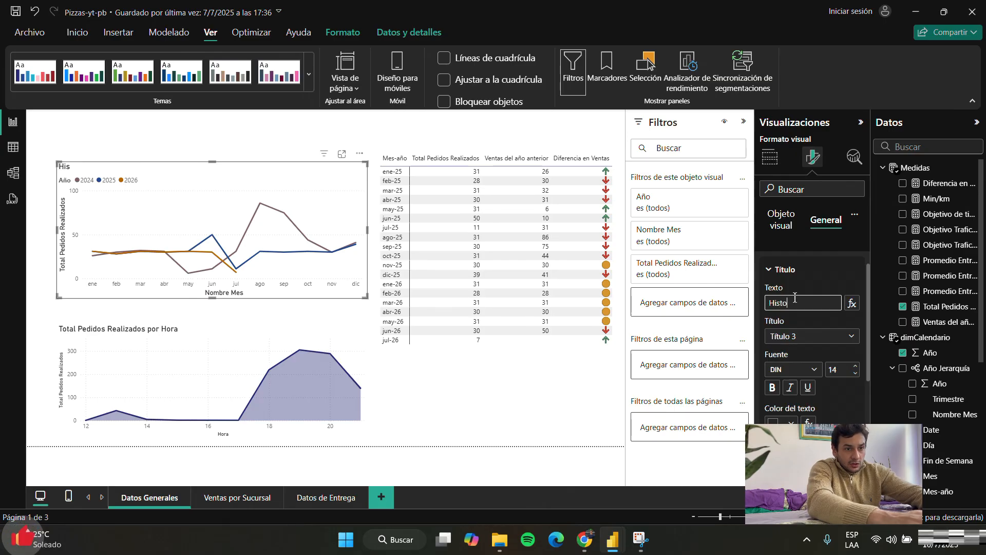
{"action": "type", "text": "rico de Pedidos"}
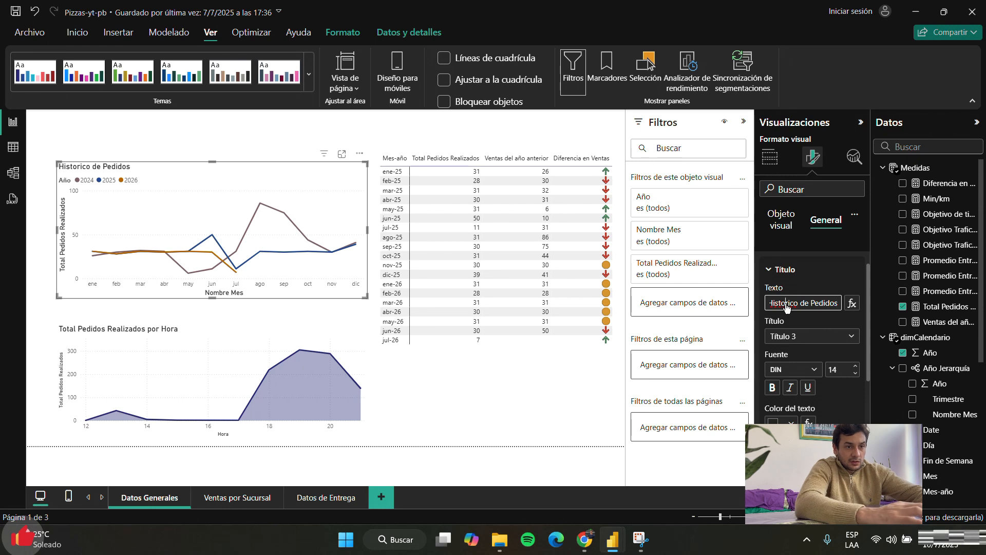
{"action": "key", "text": "Return"}
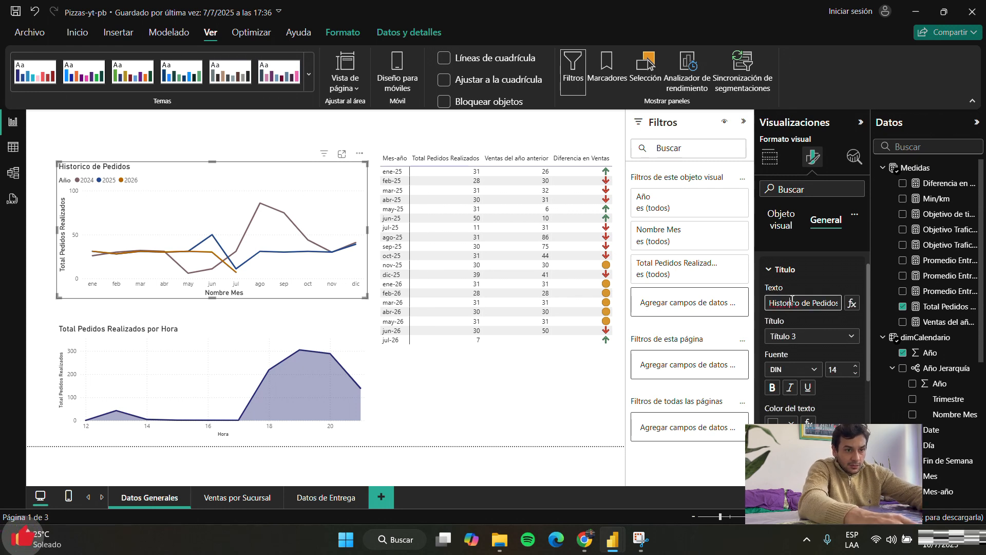
- Correct the chart title's spelling to "Histórico de Pedidos" with the accent
{"action": "key", "text": "BackSpace"}
{"action": "key", "text": "BackSpace"}
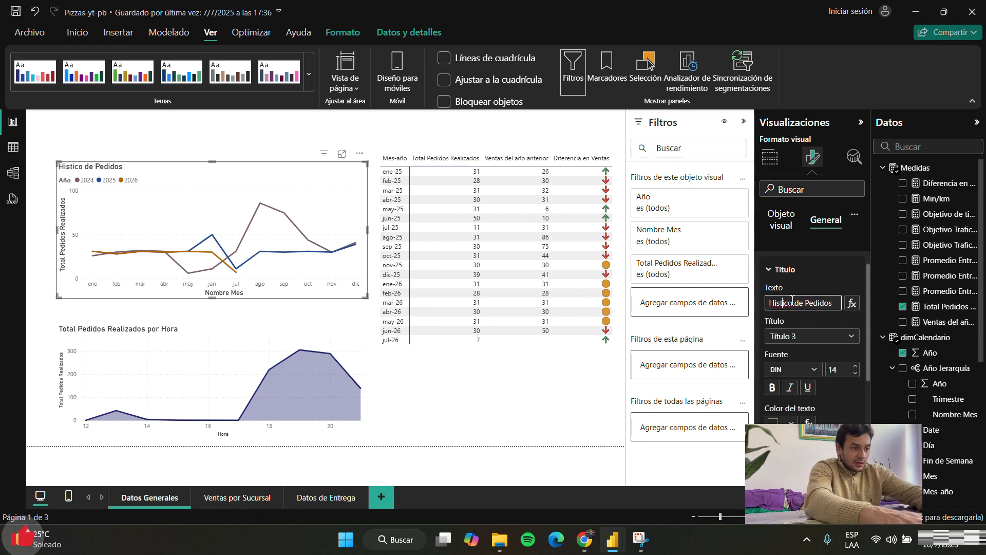
{"action": "type", "text": "ór"}
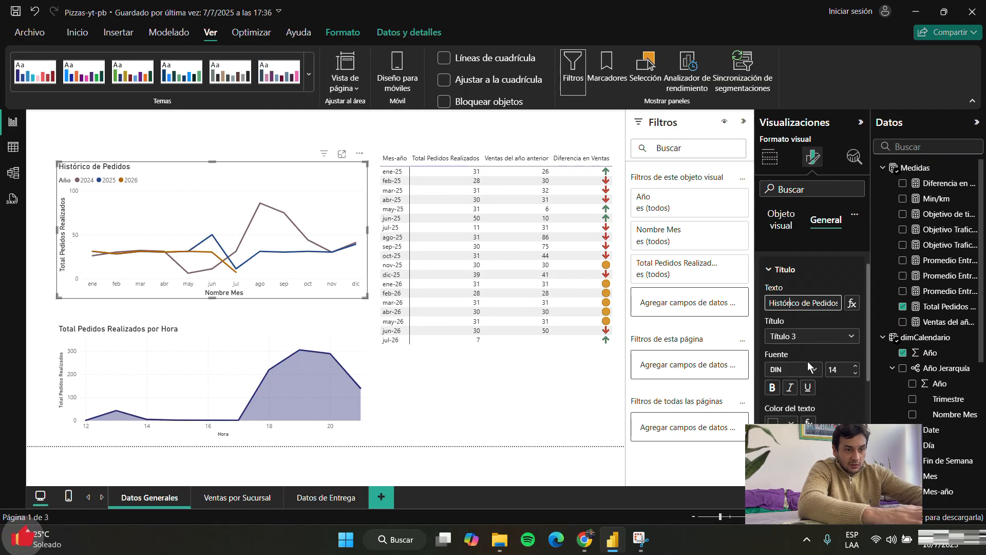
- Set the chart title's font to Arial Black and center it horizontally
{"action": "left_click", "coordinate": [810, 375]}
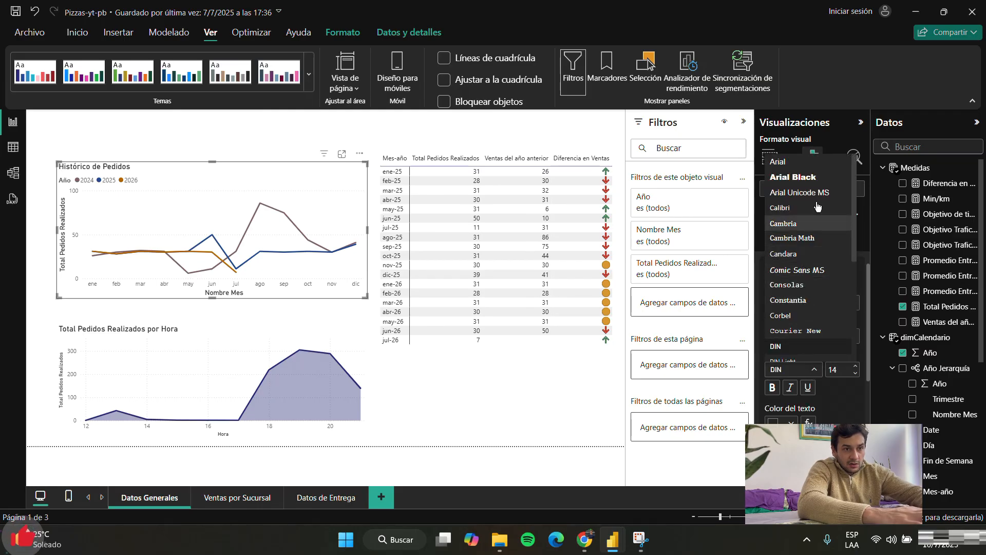
{"action": "left_click", "coordinate": [805, 177]}
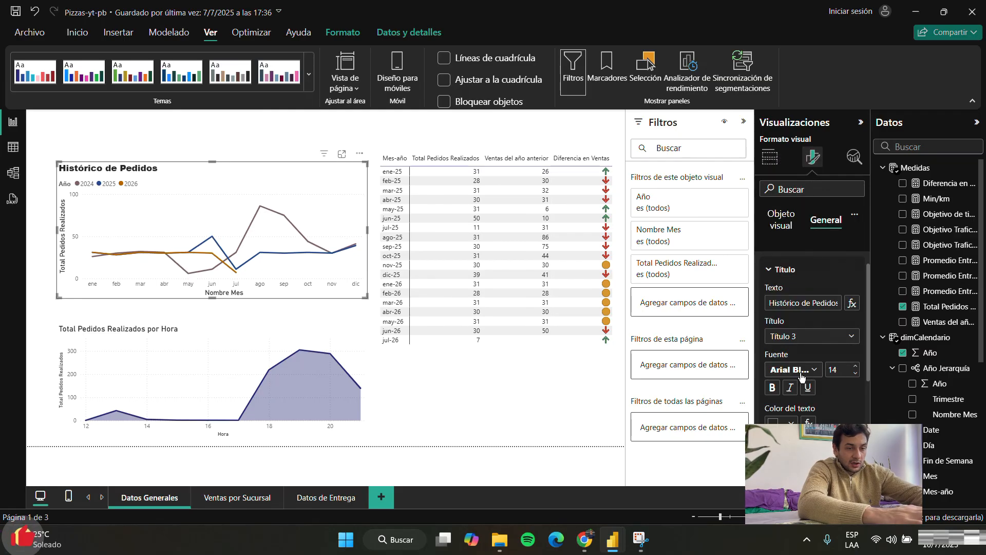
{"action": "scroll", "coordinate": [800, 373], "scroll_direction": "down", "scroll_amount": 3}
{"action": "scroll", "coordinate": [800, 373], "scroll_direction": "down", "scroll_amount": 1}
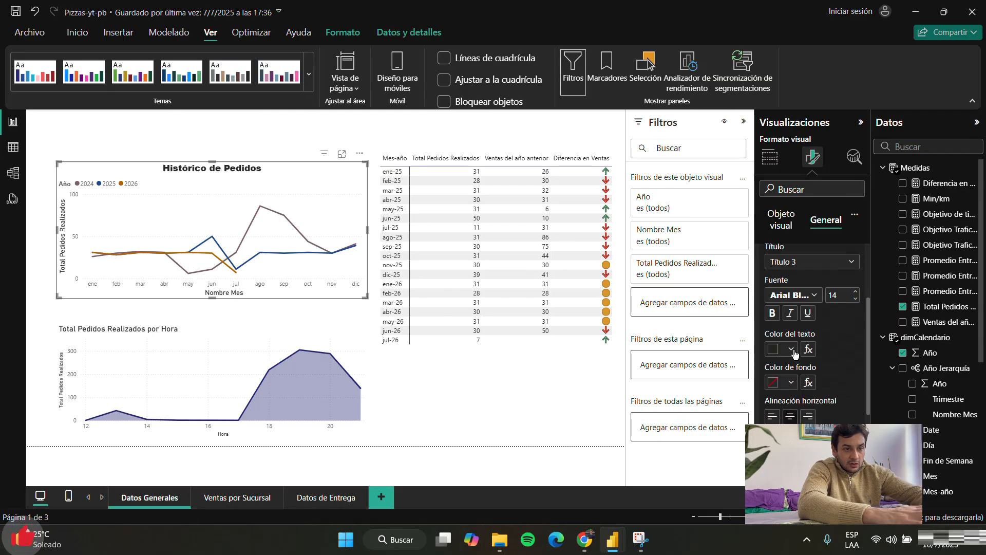
- Give the chart title white text on a medium blue background from the recent colors
{"action": "left_click", "coordinate": [791, 349]}
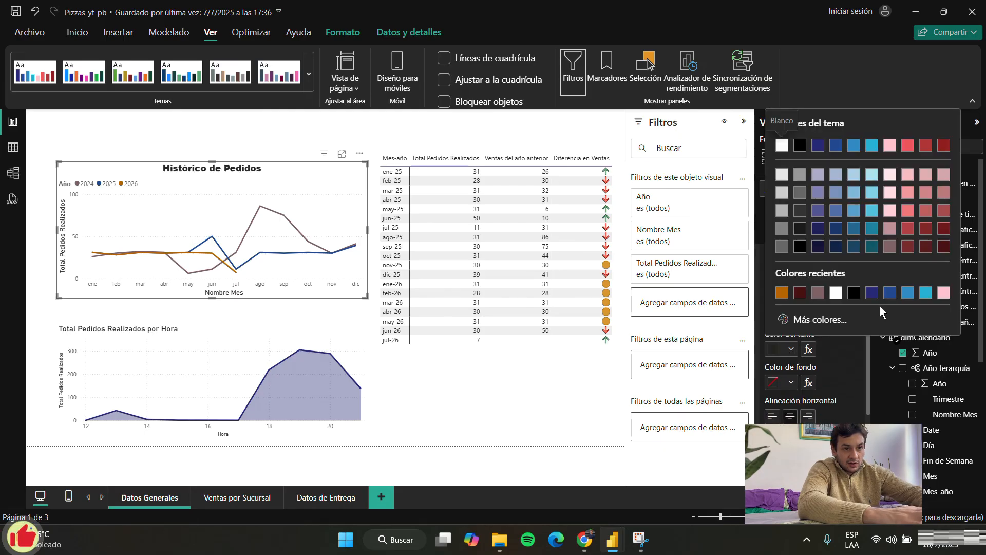
{"action": "left_click", "coordinate": [836, 293]}
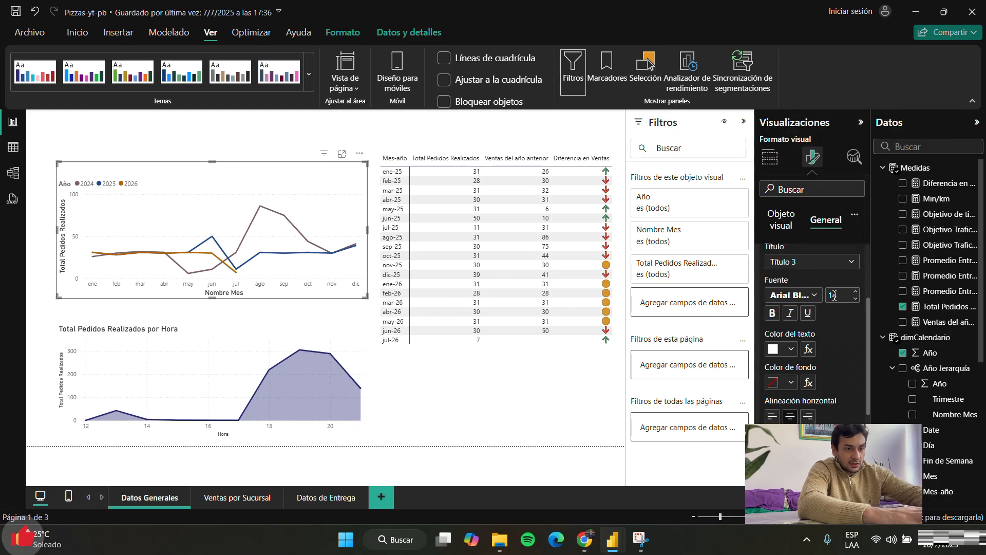
{"action": "left_click", "coordinate": [791, 382]}
{"action": "left_click", "coordinate": [907, 294]}
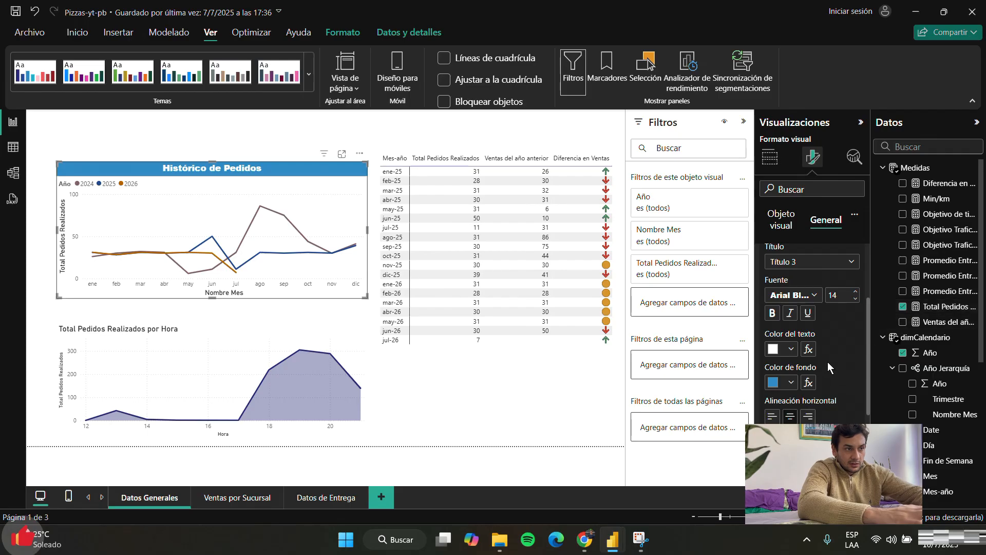
- Change the line chart title's background to dark navy blue from the recent colors
{"action": "left_click", "coordinate": [791, 382]}
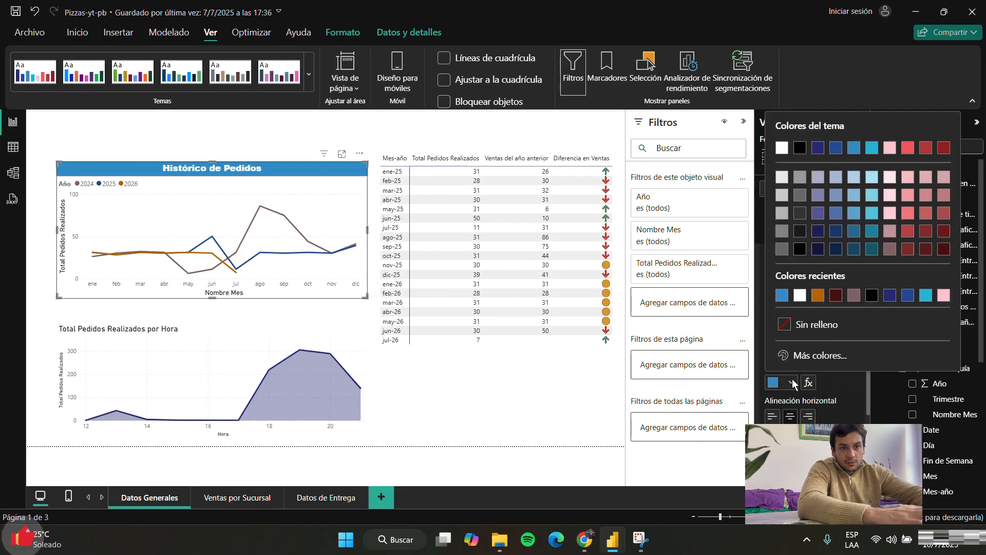
{"action": "left_click", "coordinate": [908, 296]}
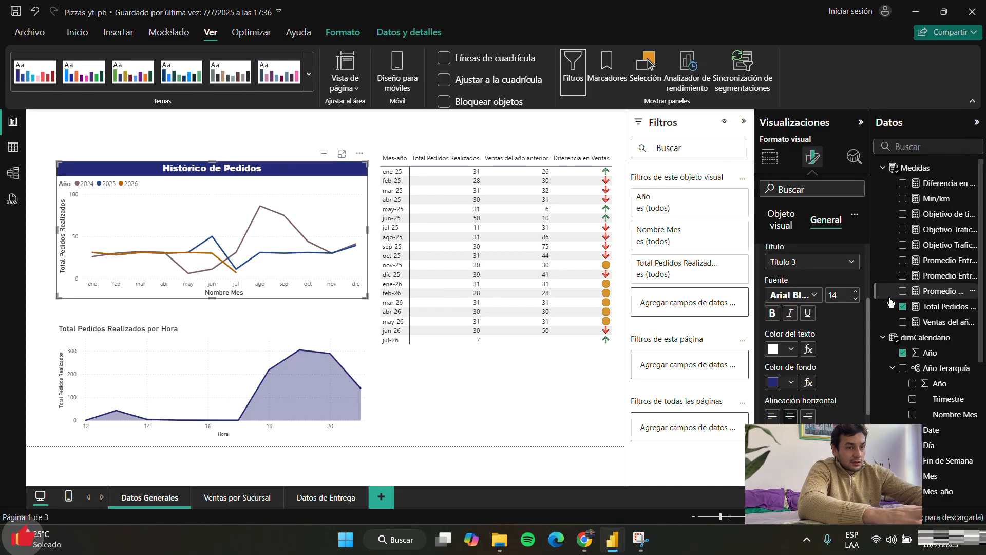
{"action": "left_click", "coordinate": [511, 449]}
- Copy the line chart's formatting onto the hourly orders area chart
{"action": "left_click", "coordinate": [351, 238]}
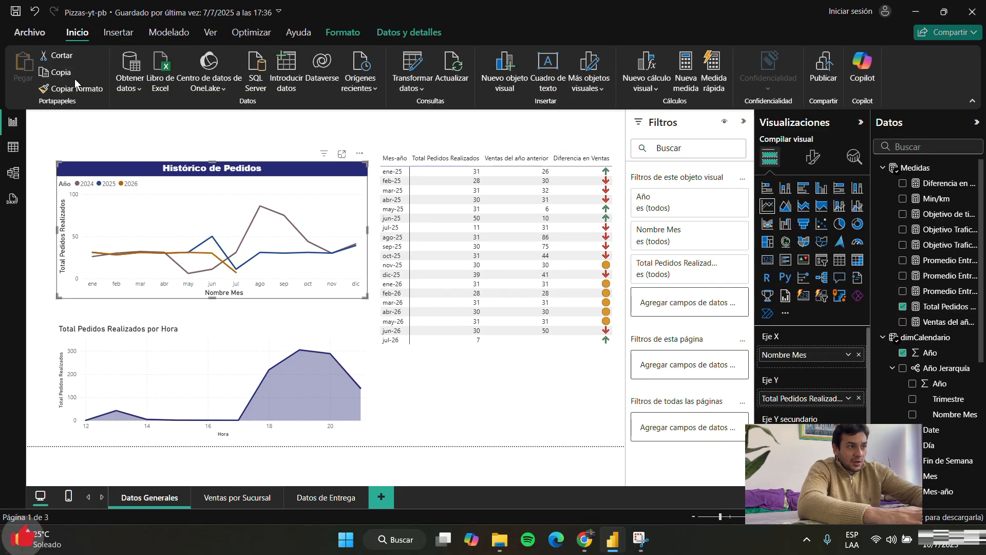
{"action": "left_click", "coordinate": [75, 92]}
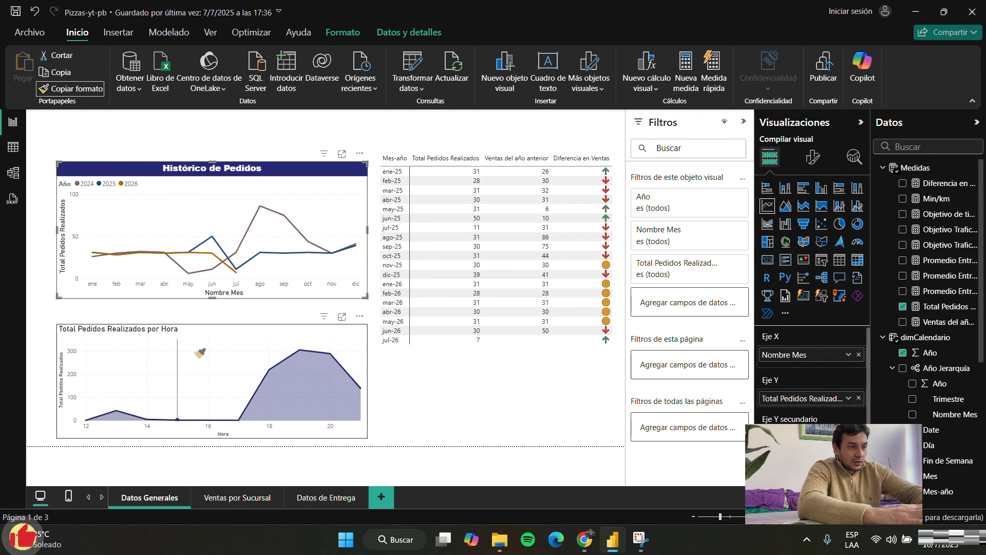
{"action": "left_click", "coordinate": [199, 353]}
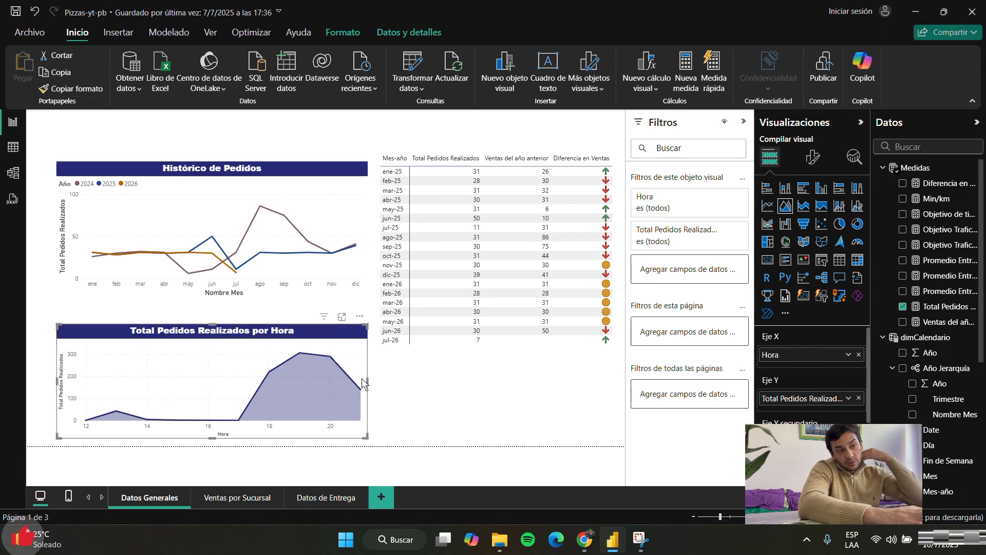
- Set the text color of the monthly comparison matrix's values to dark navy blue from the recent colors
{"action": "left_click", "coordinate": [414, 345]}
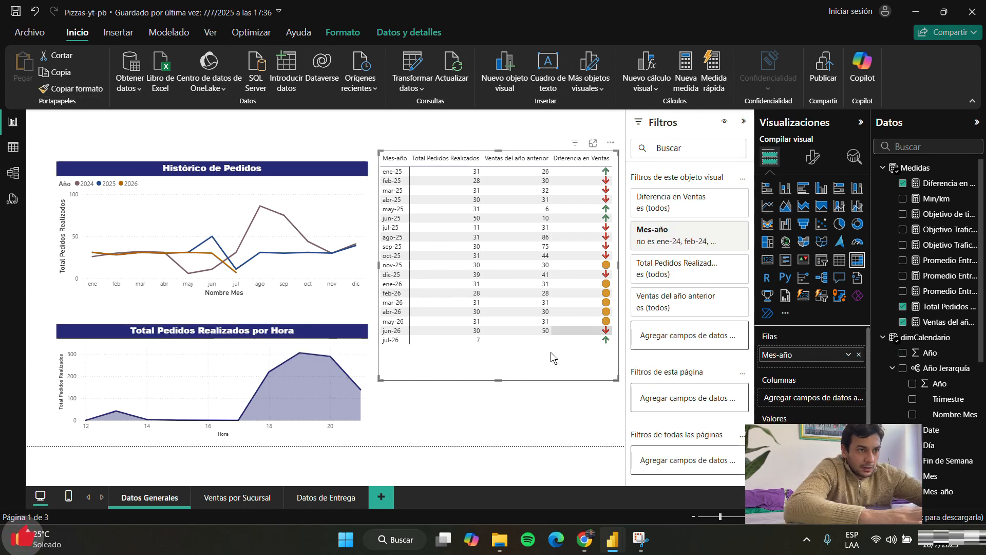
{"action": "left_click", "coordinate": [812, 158]}
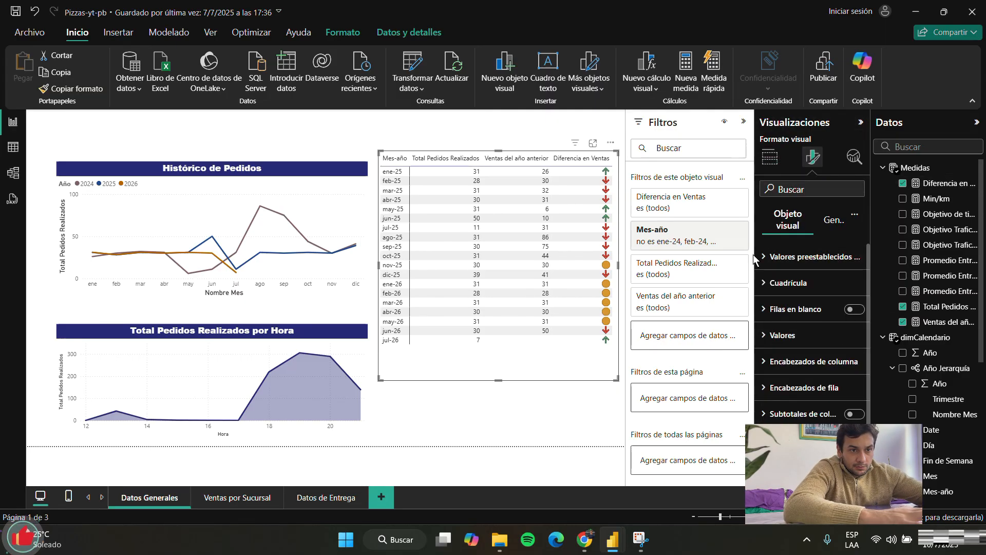
{"action": "left_click_drag", "start_coordinate": [754, 259], "coordinate": [706, 262]}
{"action": "left_click", "coordinate": [748, 331]}
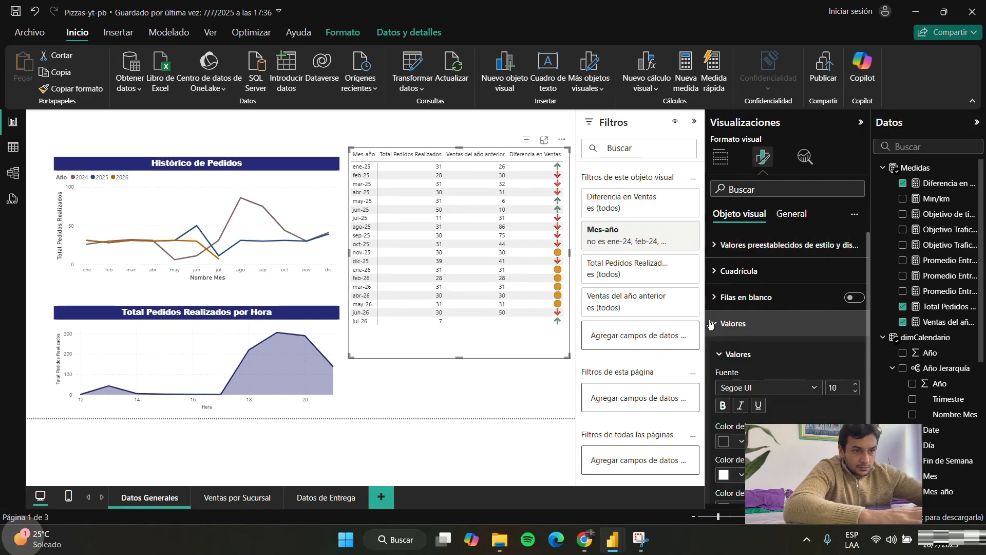
{"action": "scroll", "coordinate": [760, 402], "scroll_direction": "down", "scroll_amount": 4}
{"action": "scroll", "coordinate": [760, 403], "scroll_direction": "up", "scroll_amount": 1}
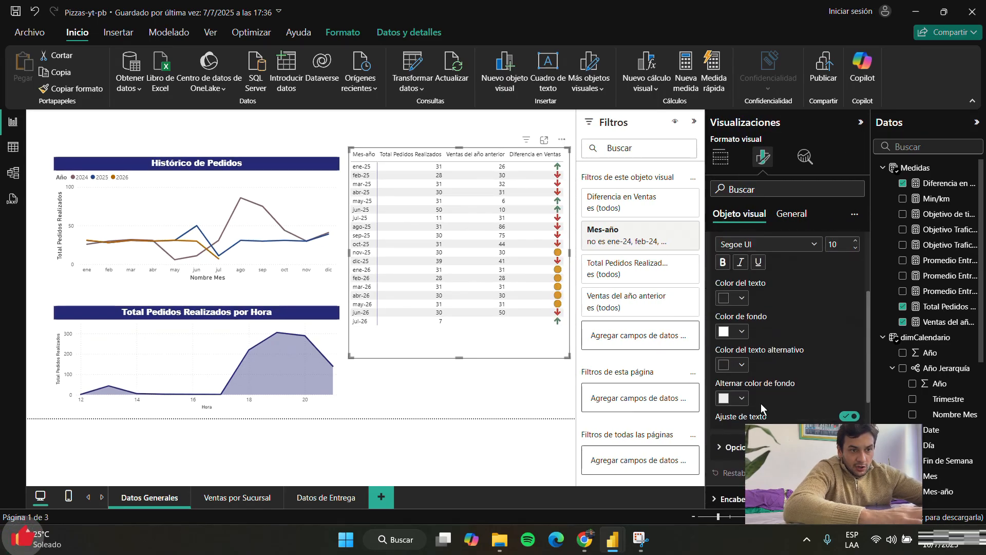
{"action": "left_click", "coordinate": [743, 304]}
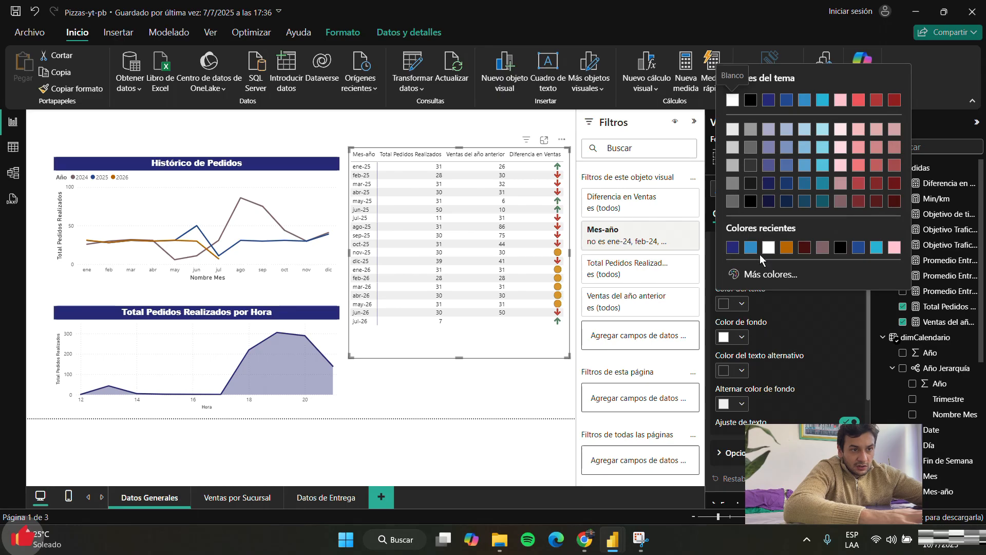
{"action": "left_click", "coordinate": [733, 248]}
{"action": "scroll", "coordinate": [757, 312], "scroll_direction": "up", "scroll_amount": 3}
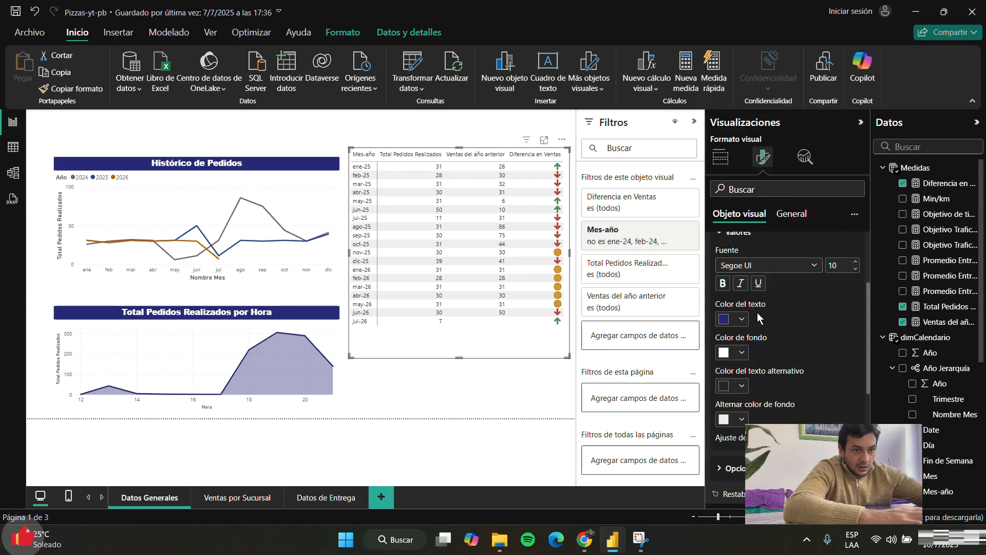
{"action": "left_click", "coordinate": [745, 270]}
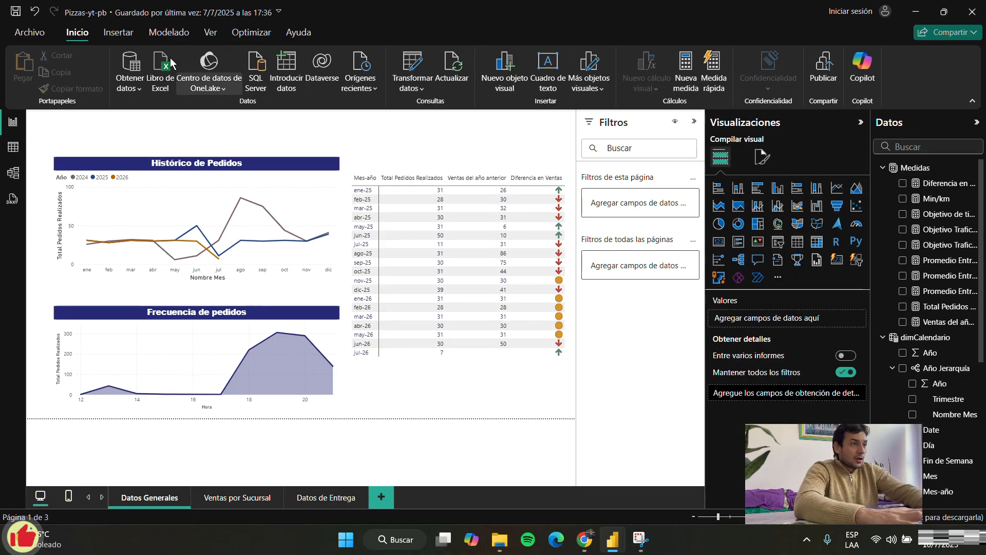
- Insert a text box and set its font to Arial Black, size 14
{"action": "left_click", "coordinate": [117, 34]}
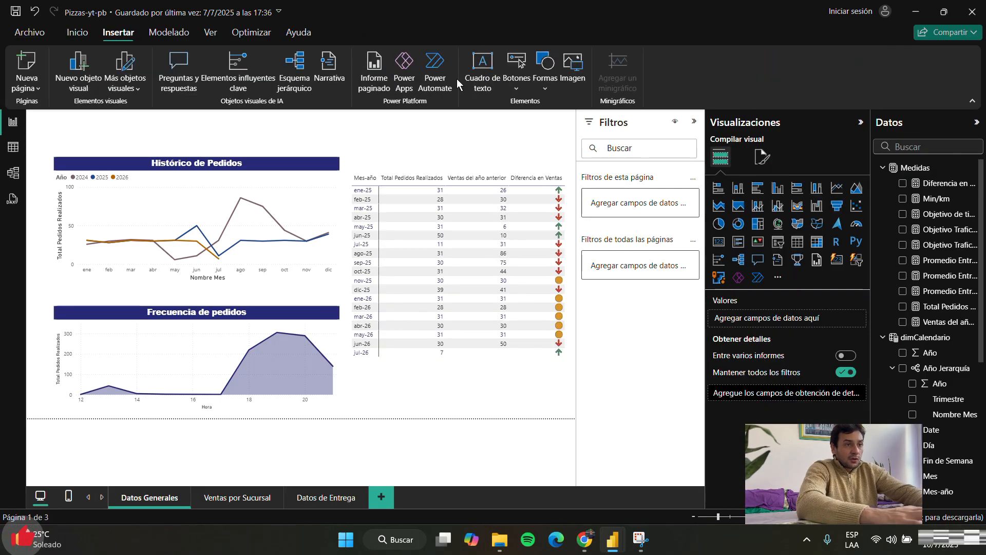
{"action": "left_click", "coordinate": [545, 77]}
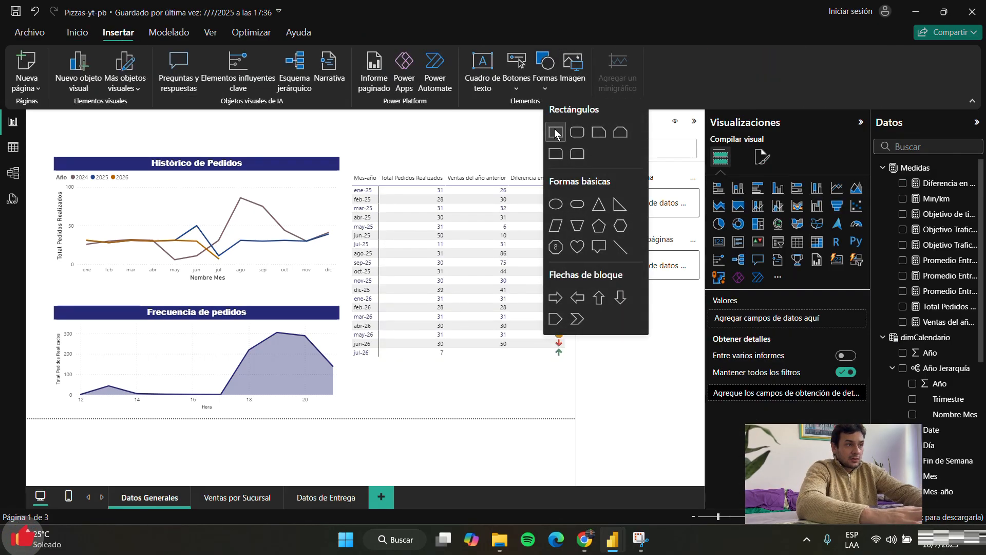
{"action": "left_click", "coordinate": [479, 85]}
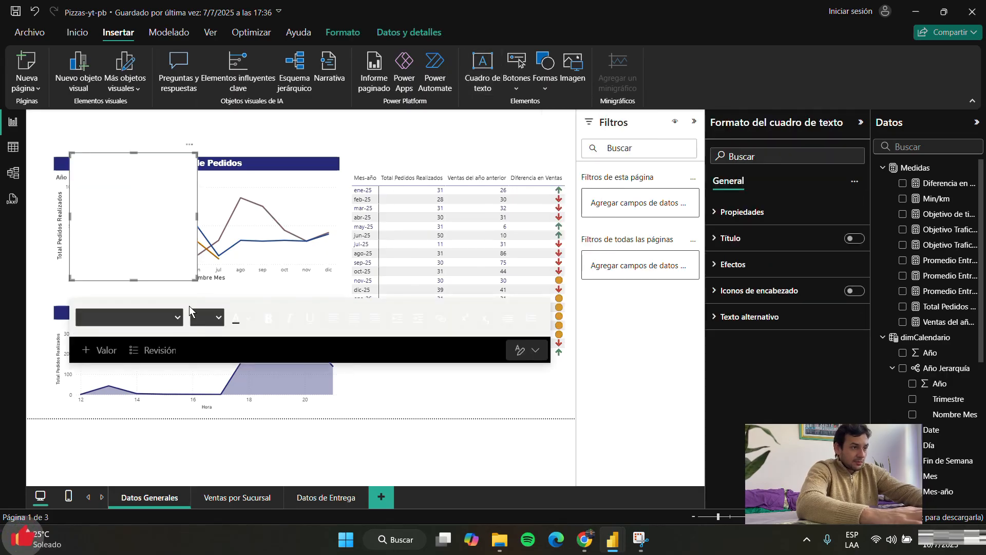
{"action": "left_click", "coordinate": [153, 315]}
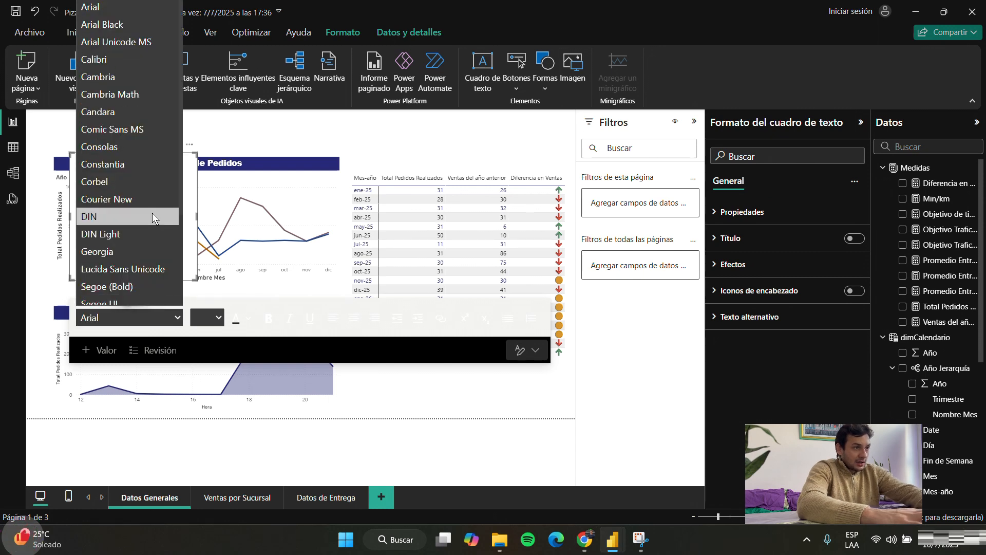
{"action": "left_click", "coordinate": [139, 30]}
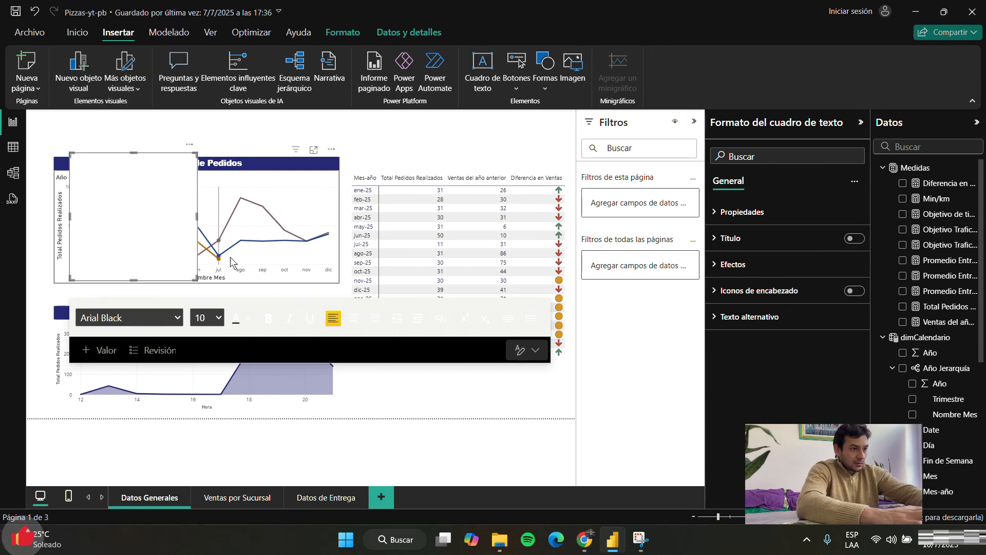
{"action": "left_click", "coordinate": [214, 318]}
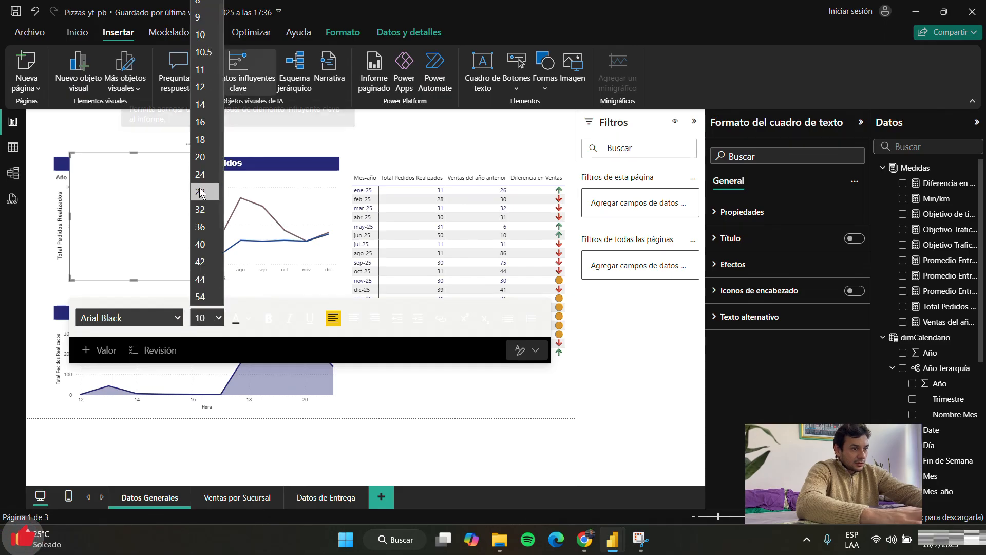
{"action": "left_click", "coordinate": [202, 109]}
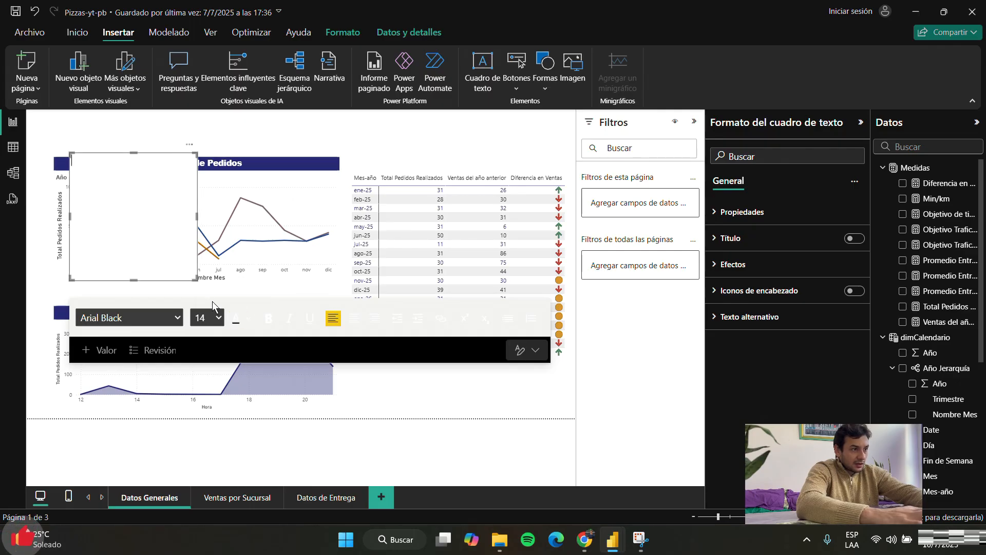
- Enter "Comparación Anual" in the text box and shrink the box to a title strip about 43 high
{"action": "type", "text": "A"}
{"action": "key", "text": "ctrl+z"}
{"action": "key", "text": "ctrl+z"}
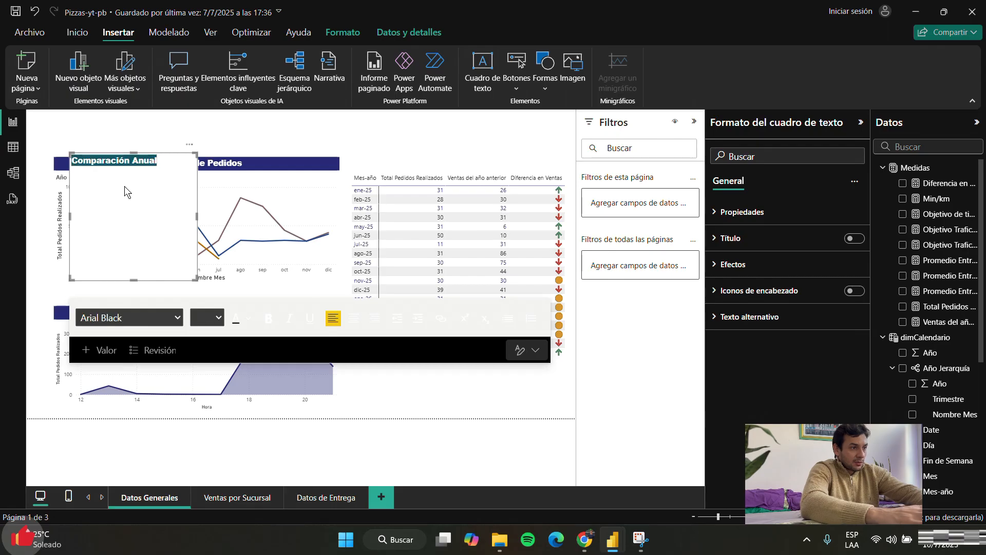
{"action": "left_click_drag", "start_coordinate": [134, 280], "coordinate": [146, 169]}
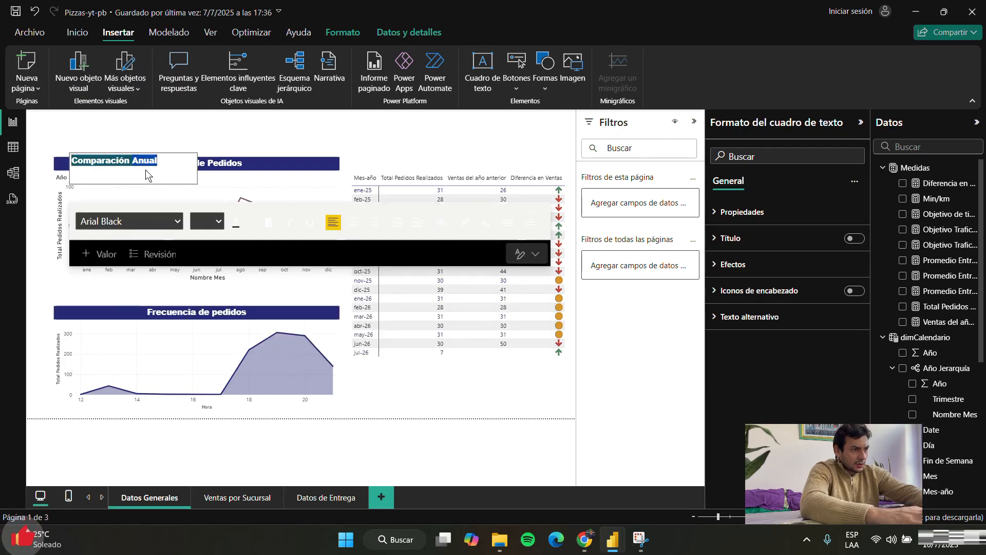
{"action": "left_click", "coordinate": [201, 115]}
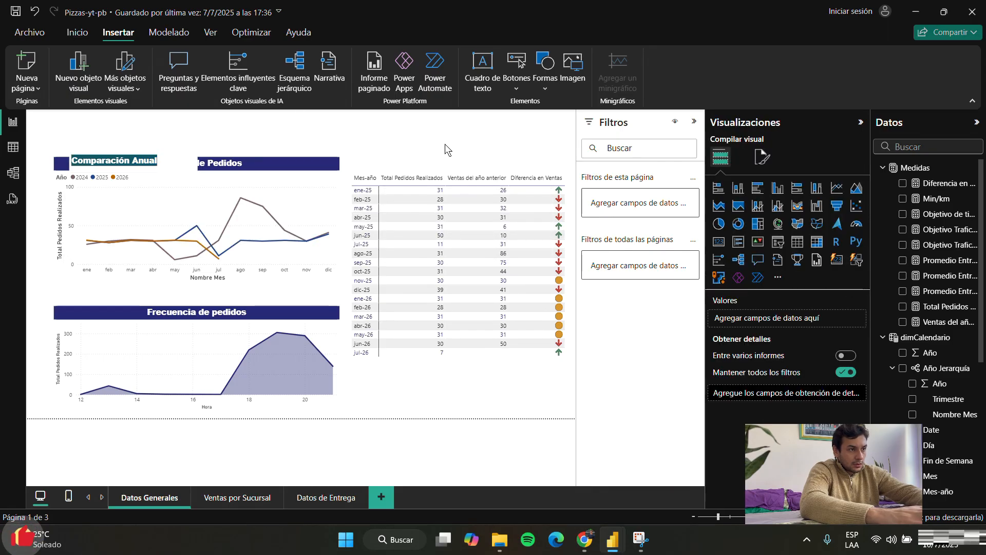
- Fill the "Comparación Anual" text box background with blue from the recent colors
{"action": "left_click", "coordinate": [160, 166]}
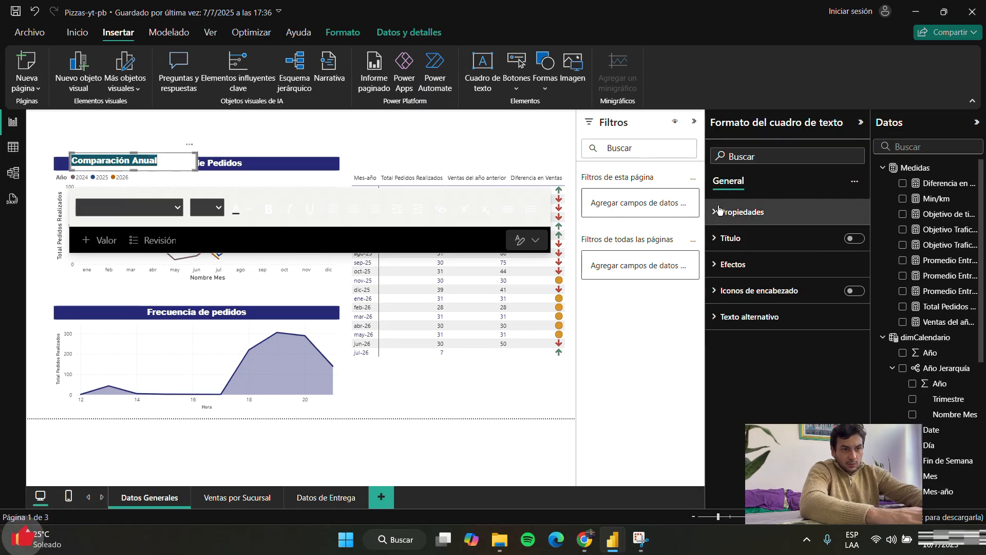
{"action": "left_click", "coordinate": [740, 211]}
{"action": "scroll", "coordinate": [731, 287], "scroll_direction": "down", "scroll_amount": 1}
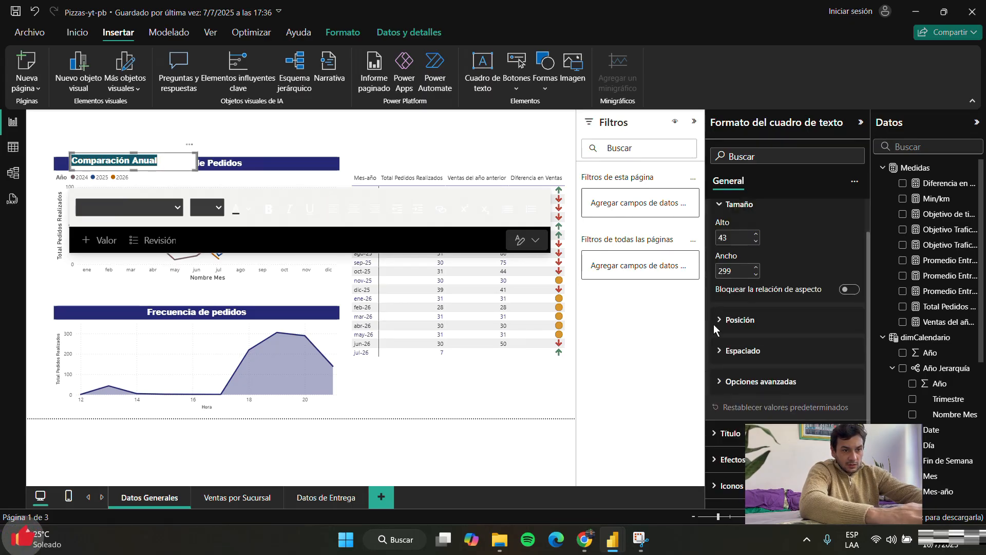
{"action": "scroll", "coordinate": [719, 294], "scroll_direction": "up", "scroll_amount": 1}
{"action": "left_click", "coordinate": [725, 214]}
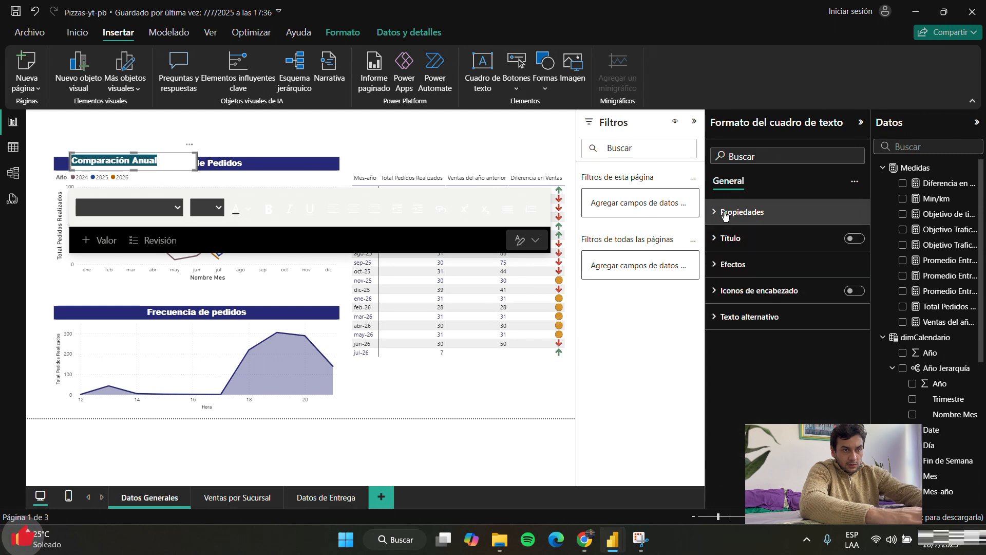
{"action": "left_click", "coordinate": [715, 261]}
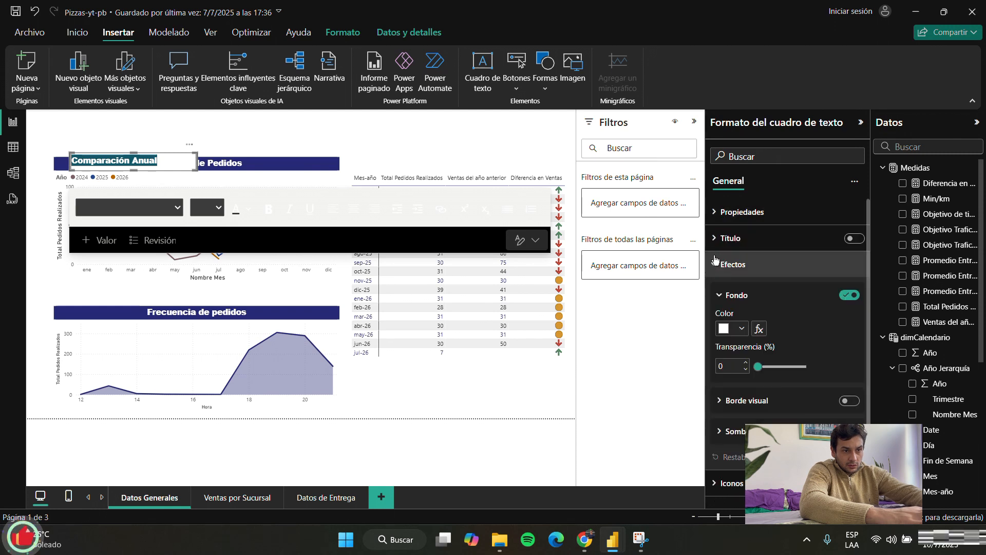
{"action": "left_click", "coordinate": [743, 331]}
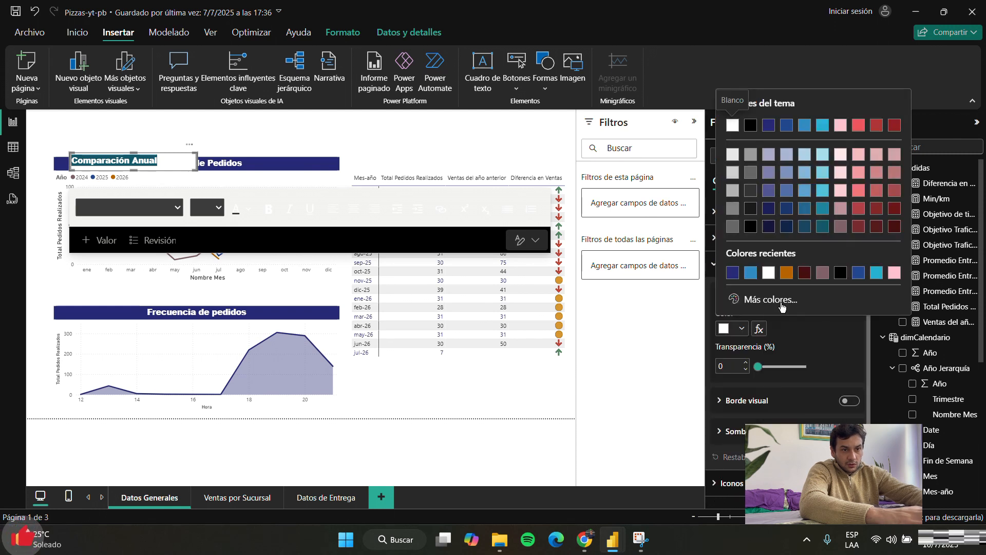
{"action": "left_click", "coordinate": [860, 276]}
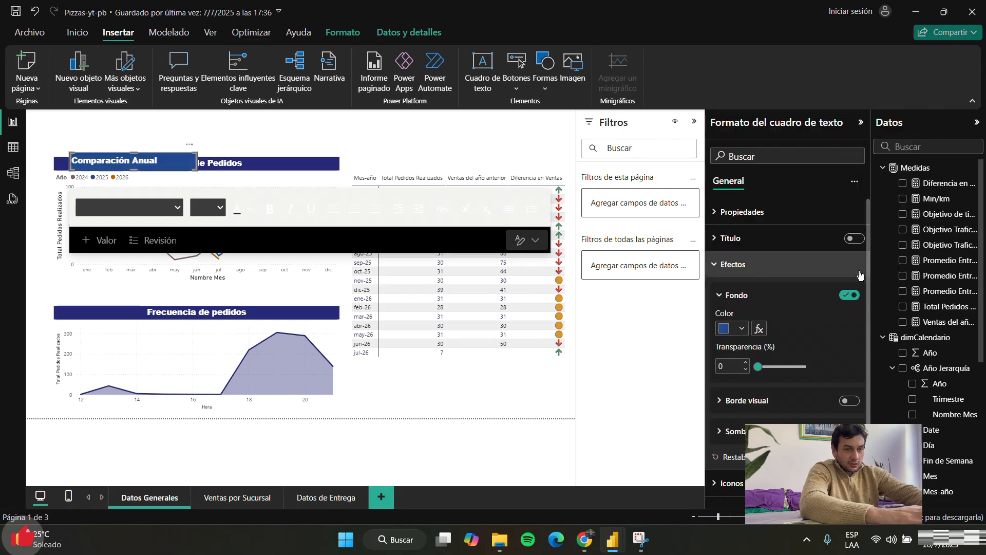
- Set the "Comparación Anual" heading's font size to 14
{"action": "scroll", "coordinate": [786, 319], "scroll_direction": "down", "scroll_amount": 1}
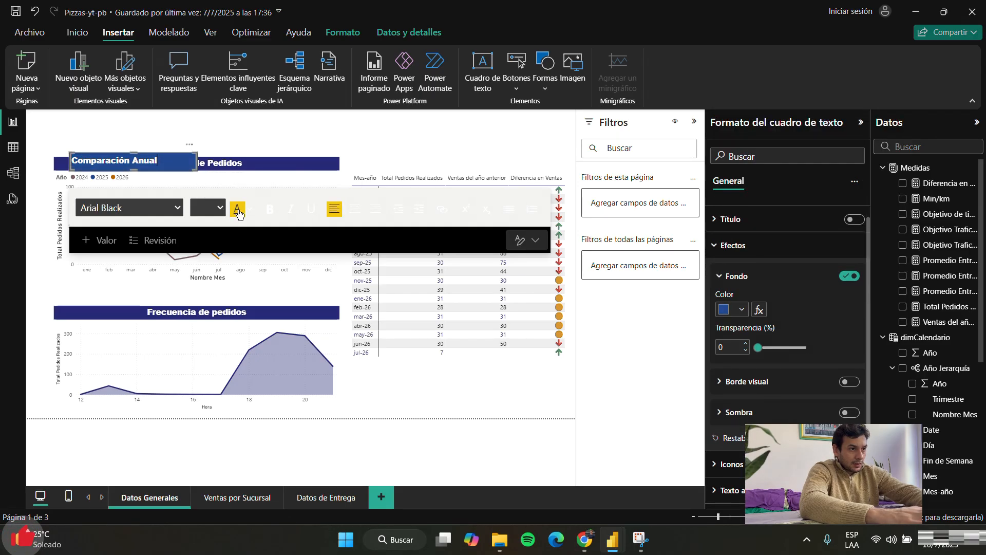
{"action": "left_click", "coordinate": [206, 211]}
{"action": "left_click", "coordinate": [202, 334]}
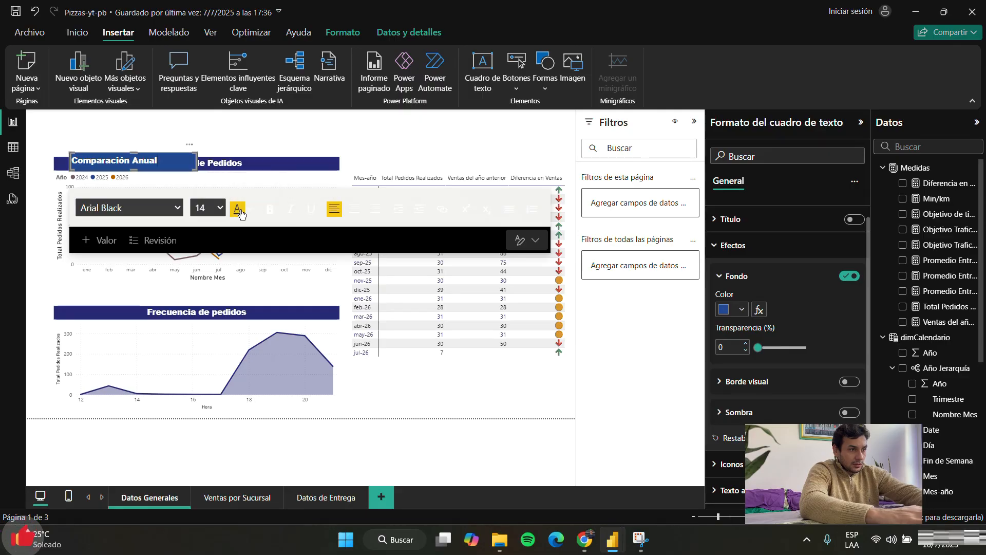
- Move the "Comparación Anual" text box above the monthly matrix and widen it to span the matrix's full width
{"action": "left_click", "coordinate": [199, 141]}
{"action": "left_click", "coordinate": [172, 162]}
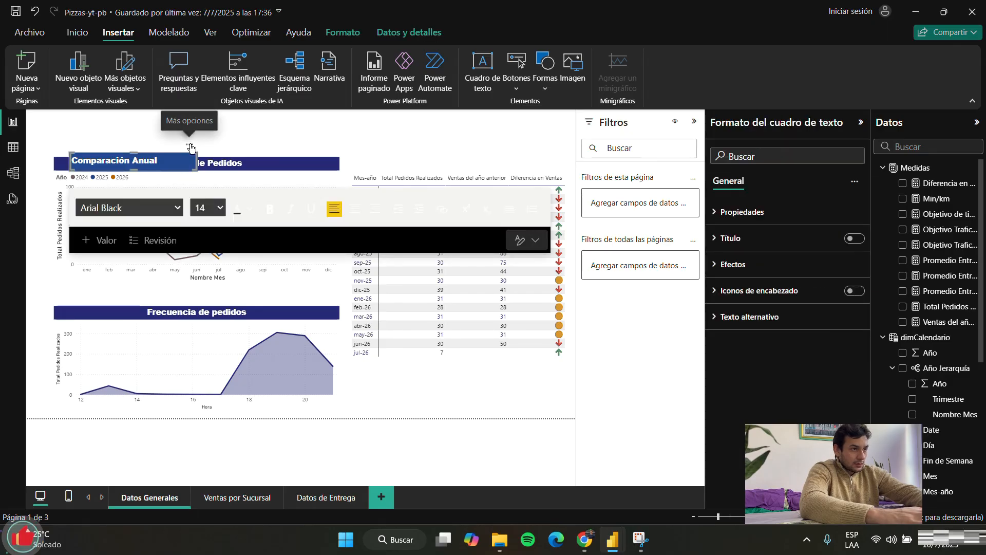
{"action": "left_click_drag", "start_coordinate": [190, 148], "coordinate": [567, 165]}
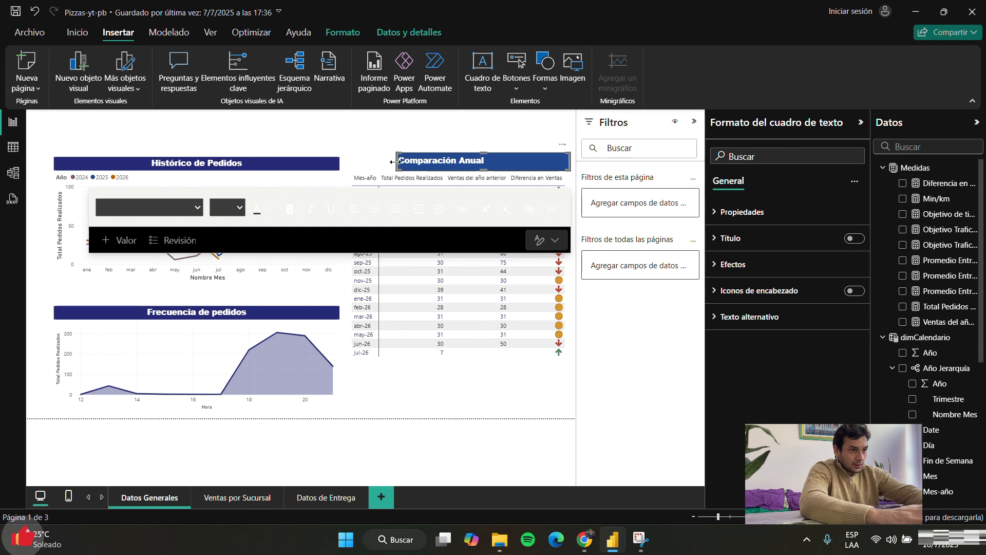
{"action": "left_click_drag", "start_coordinate": [396, 162], "coordinate": [351, 160]}
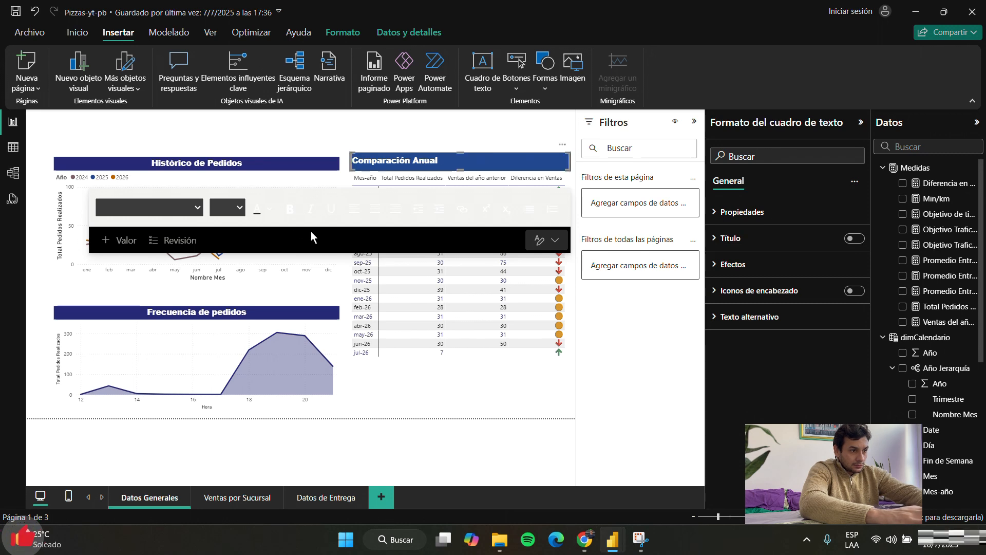
- Center the "Comparación Anual" heading and fill its text box background with the dark navy blue used by the other titles
{"action": "left_click", "coordinate": [375, 210]}
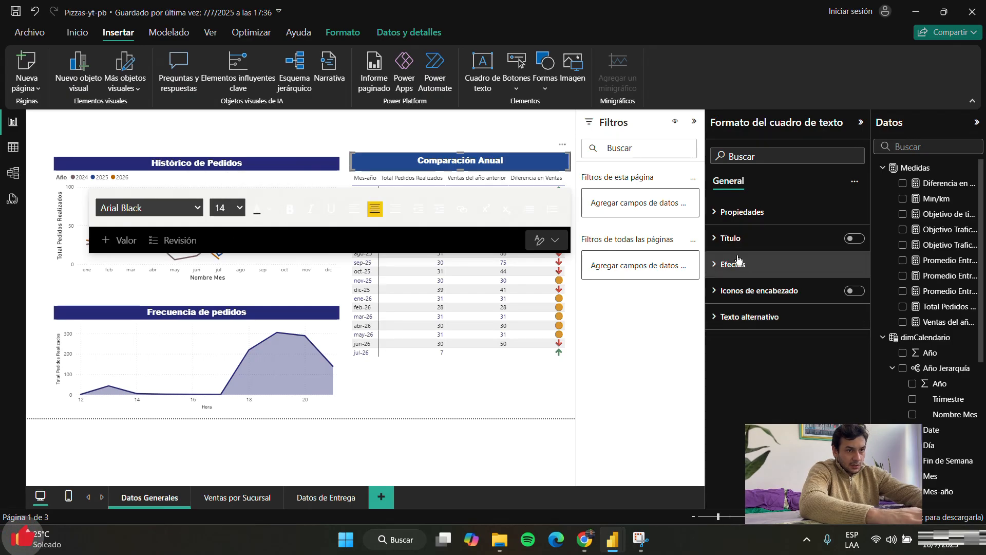
{"action": "left_click", "coordinate": [722, 263]}
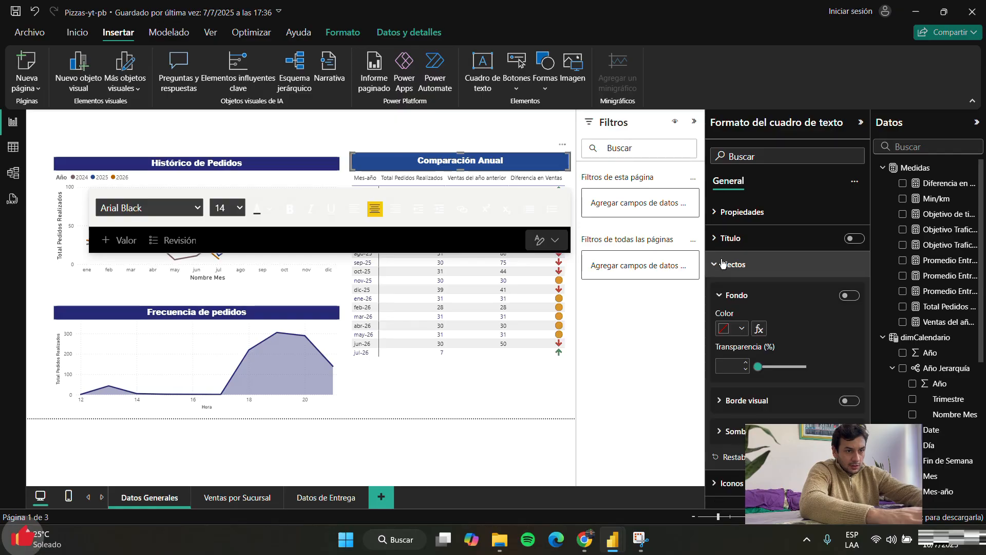
{"action": "left_click", "coordinate": [742, 328]}
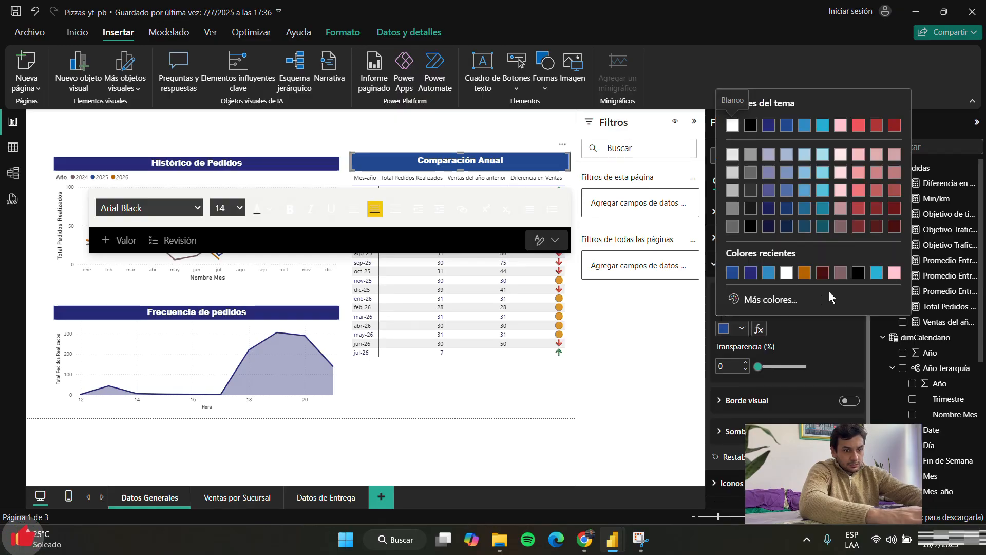
{"action": "left_click", "coordinate": [752, 271]}
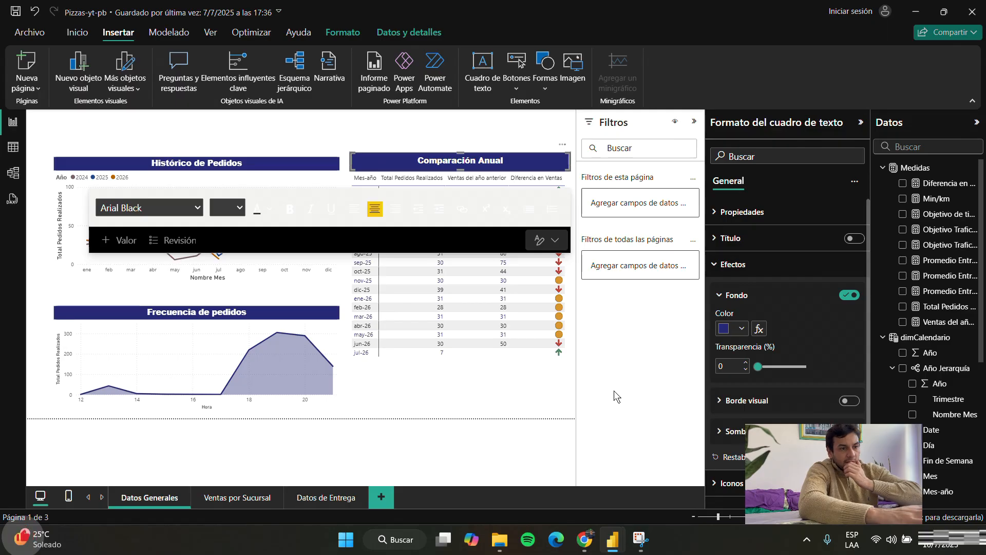
{"action": "left_click", "coordinate": [861, 122]}
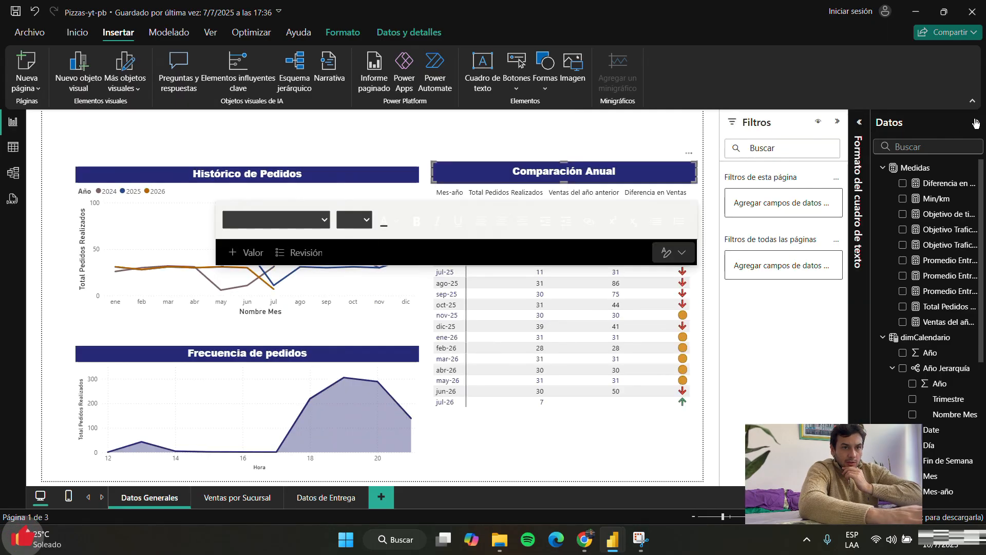
{"action": "left_click", "coordinate": [976, 122]}
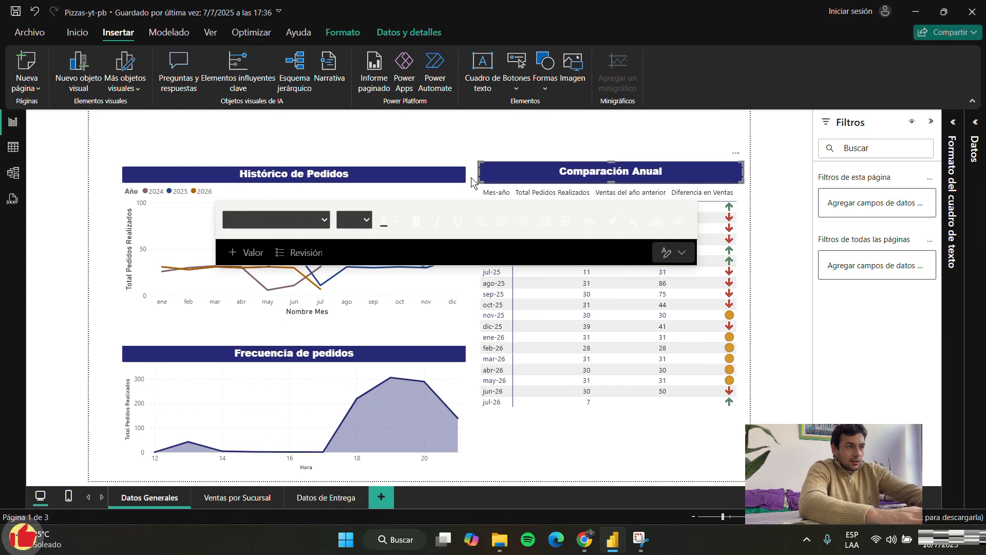
{"action": "left_click", "coordinate": [298, 124]}
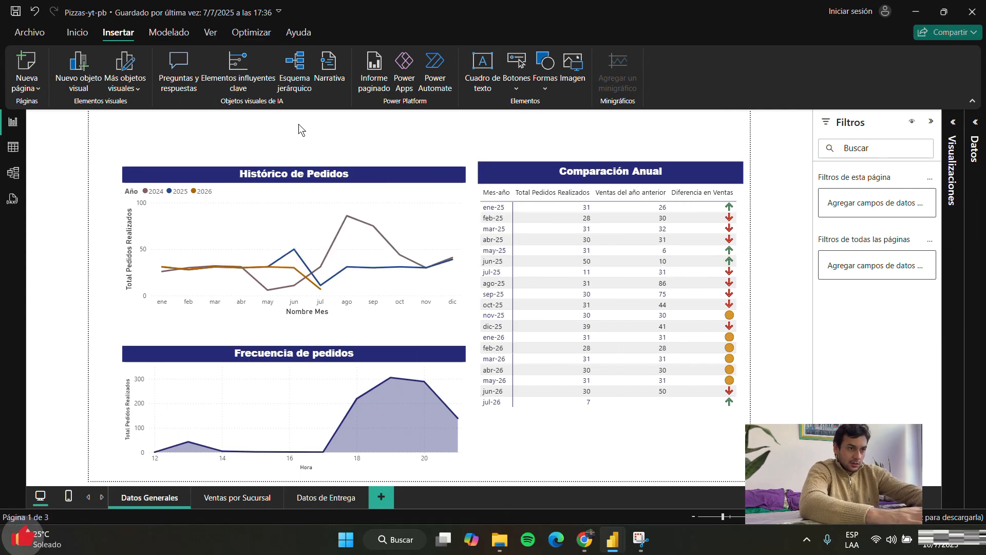
- Set HH.png as the canvas background image of the Datos Generales page
{"action": "left_click", "coordinate": [958, 160]}
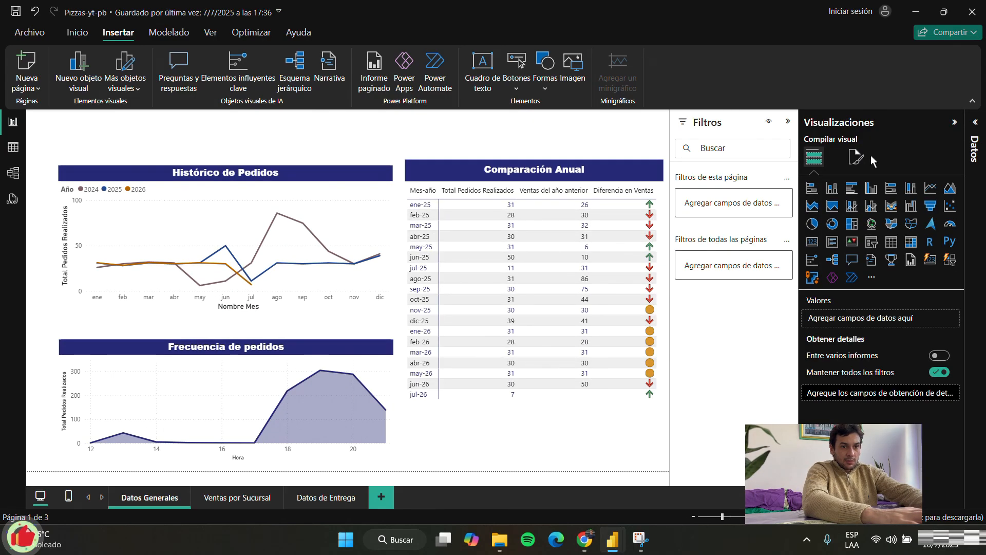
{"action": "left_click", "coordinate": [856, 157]}
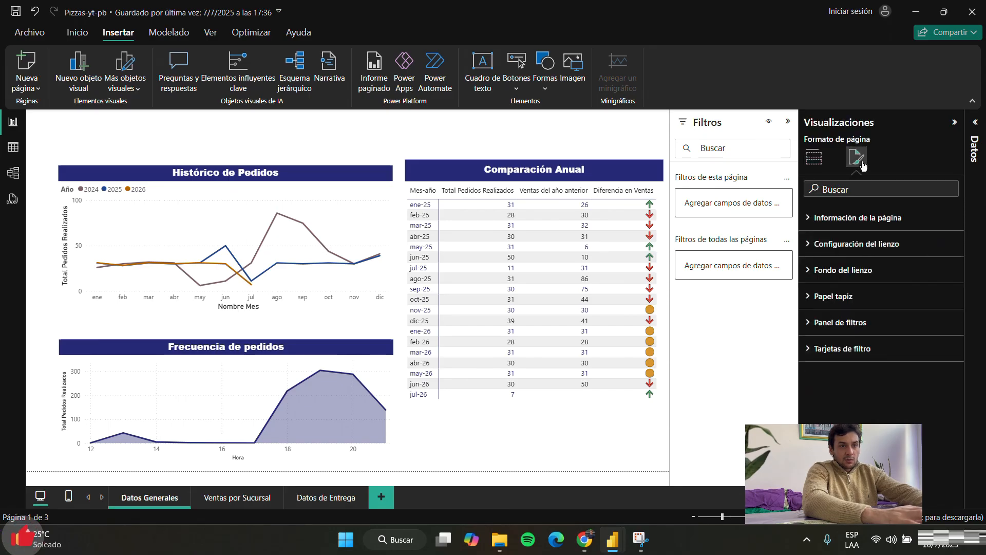
{"action": "left_click", "coordinate": [810, 242]}
{"action": "left_click", "coordinate": [813, 245]}
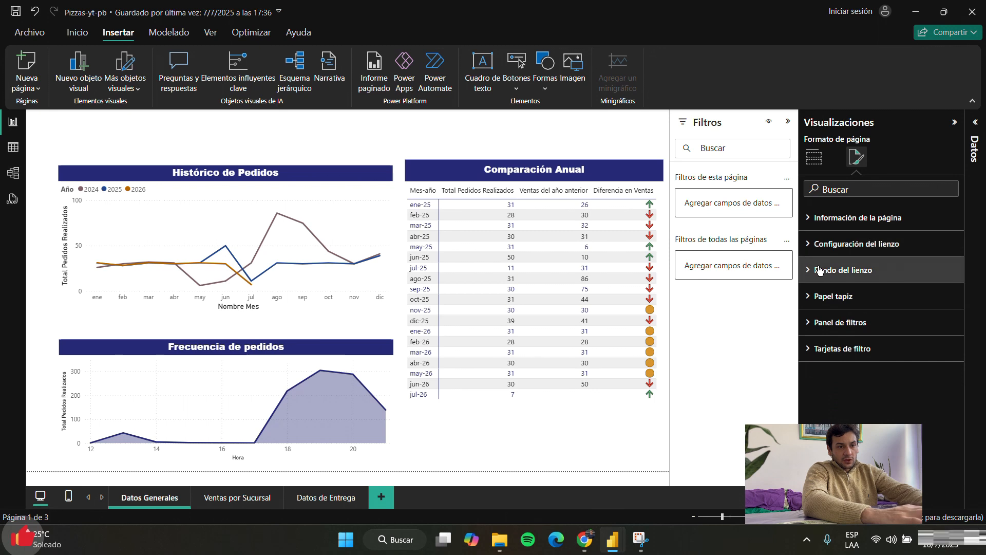
{"action": "left_click", "coordinate": [816, 269]}
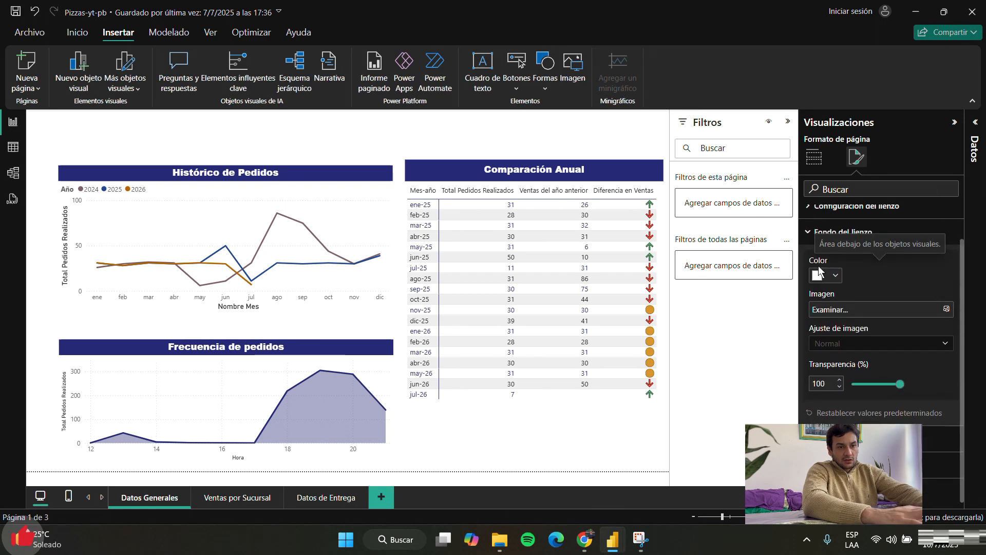
{"action": "left_click", "coordinate": [945, 309]}
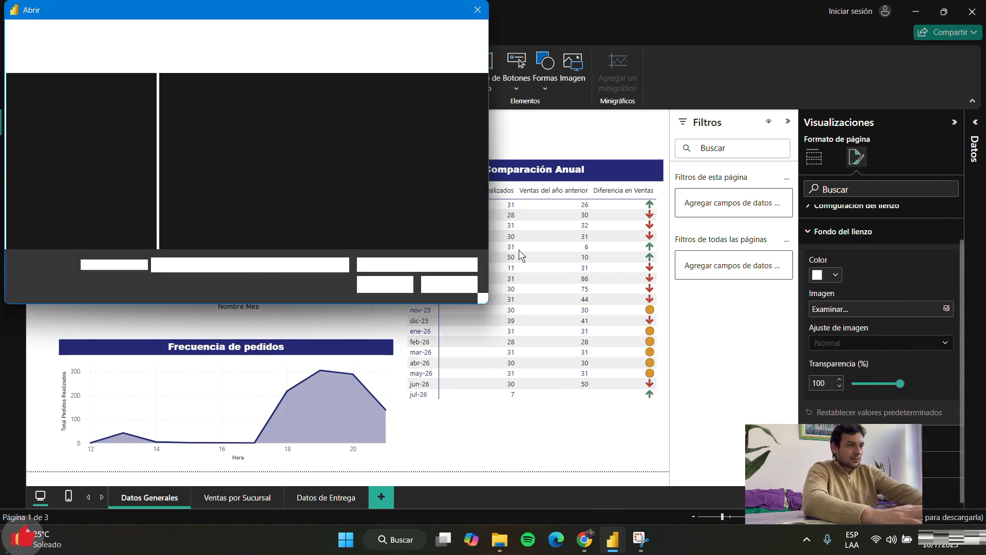
{"action": "double_click", "coordinate": [294, 131]}
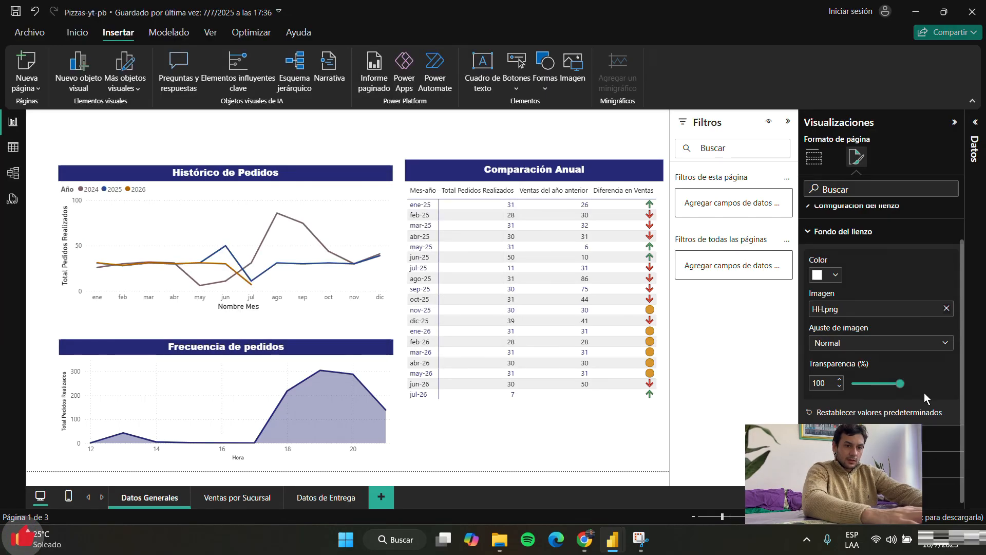
- Set the canvas background's transparency to 0%
{"action": "scroll", "coordinate": [924, 393], "scroll_direction": "up", "scroll_amount": 1}
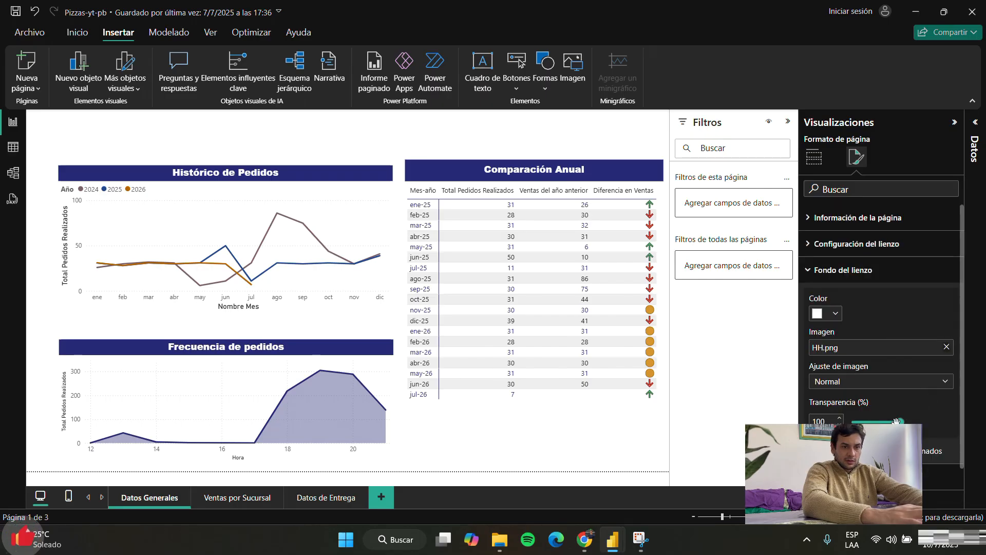
{"action": "left_click_drag", "start_coordinate": [896, 421], "coordinate": [850, 422]}
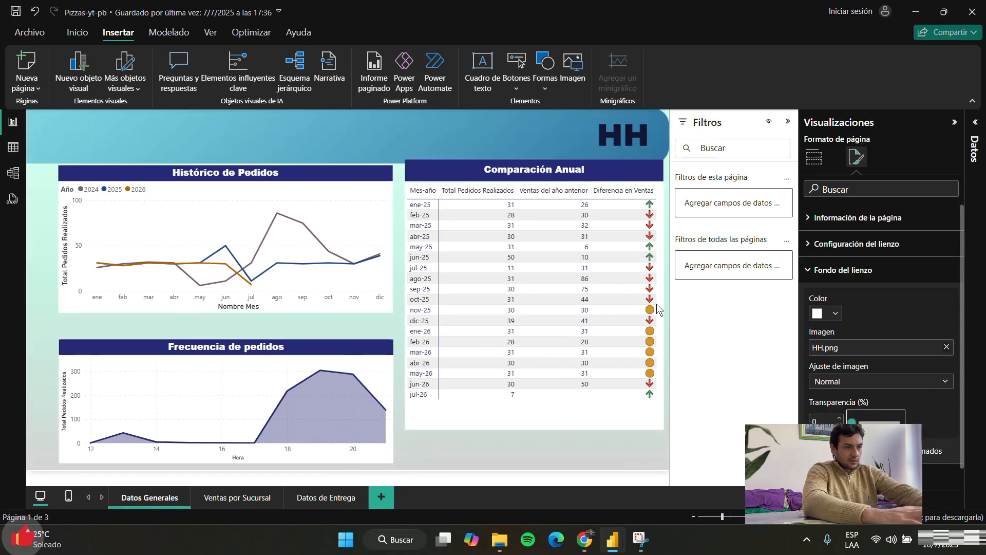
{"action": "left_click", "coordinate": [490, 449]}
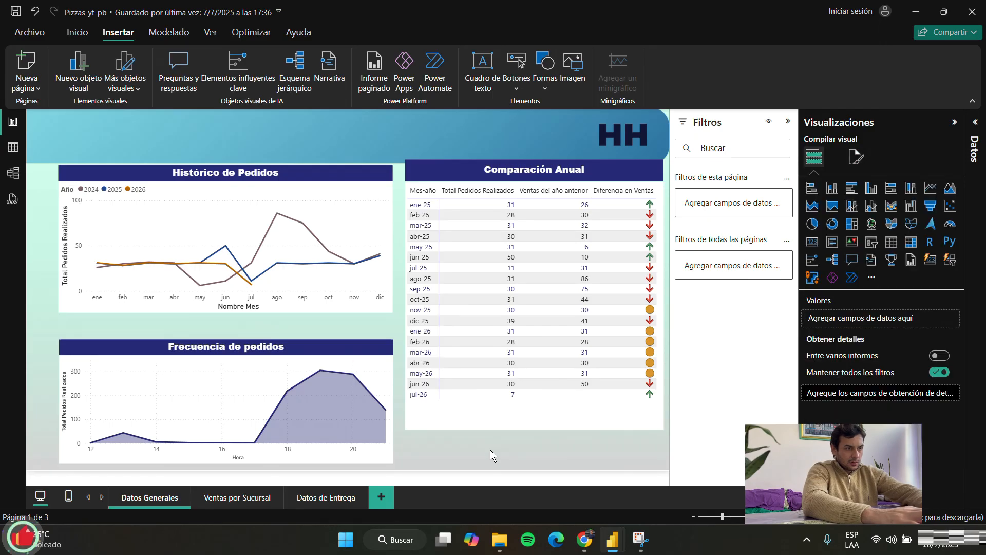
- Rearrange both charts and the "Comparación Anual" matrix with its heading so they sit clear of the background's header band
{"action": "left_click_drag", "start_coordinate": [347, 216], "coordinate": [325, 229]}
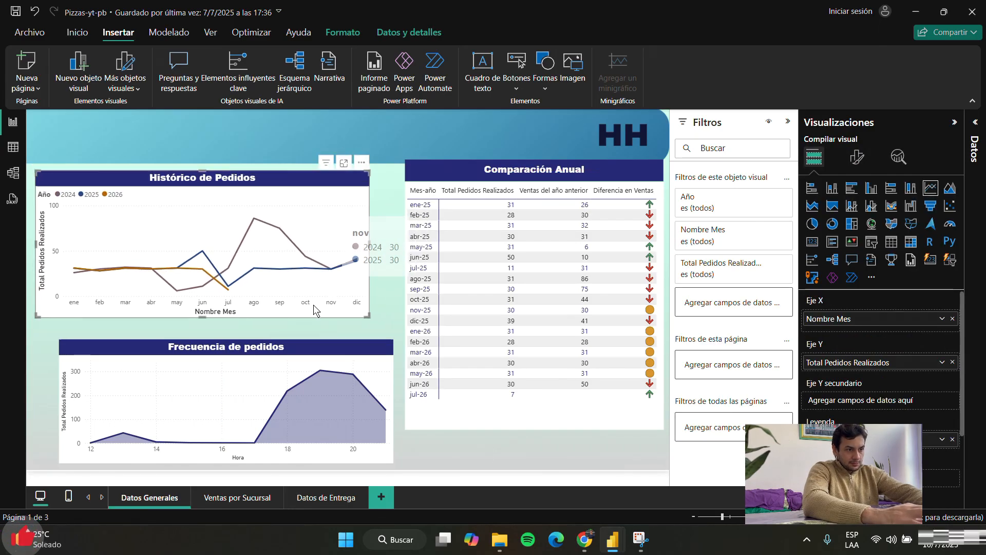
{"action": "left_click_drag", "start_coordinate": [349, 359], "coordinate": [328, 347]}
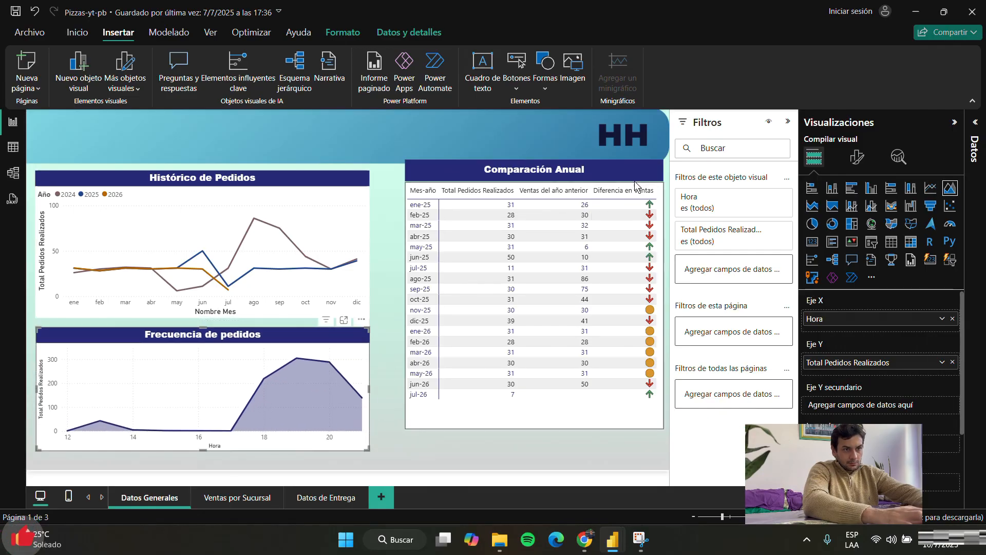
{"action": "left_click_drag", "start_coordinate": [633, 183], "coordinate": [620, 198]}
{"action": "left_click_drag", "start_coordinate": [577, 417], "coordinate": [526, 426]}
{"action": "left_click", "coordinate": [510, 451]}
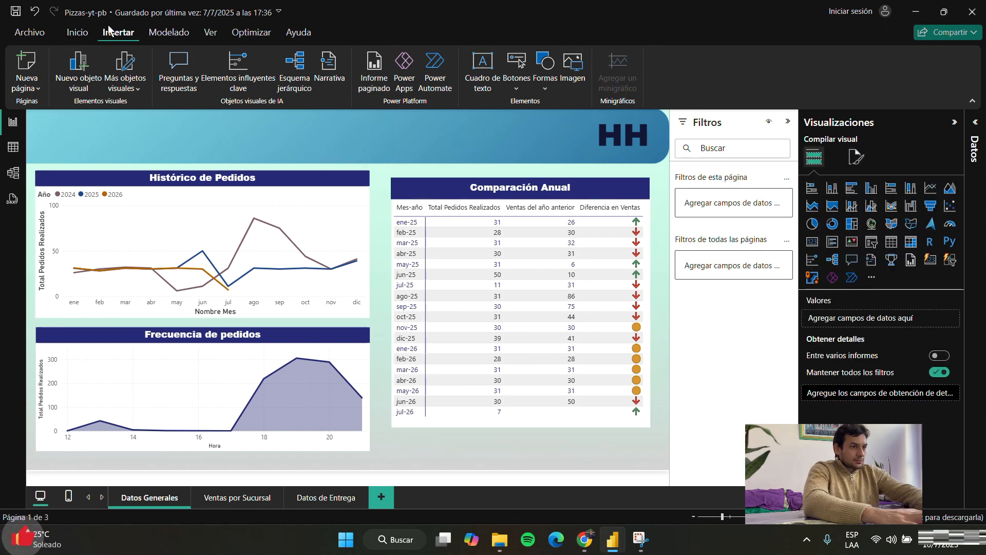
- Insert a new text box reading "Datos Históricos" on the Datos Generales page
{"action": "left_click", "coordinate": [489, 88]}
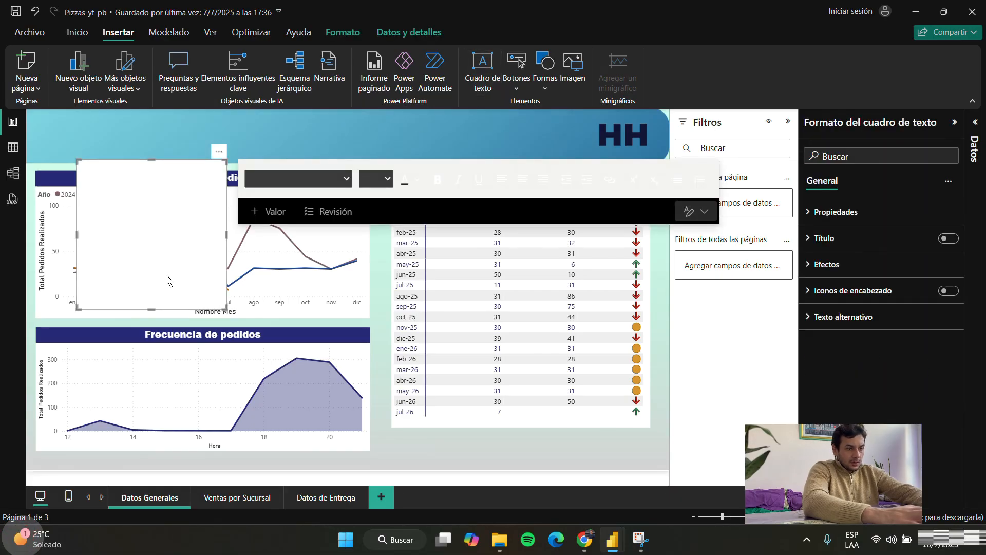
{"action": "mouse_move", "coordinate": [611, 540]}
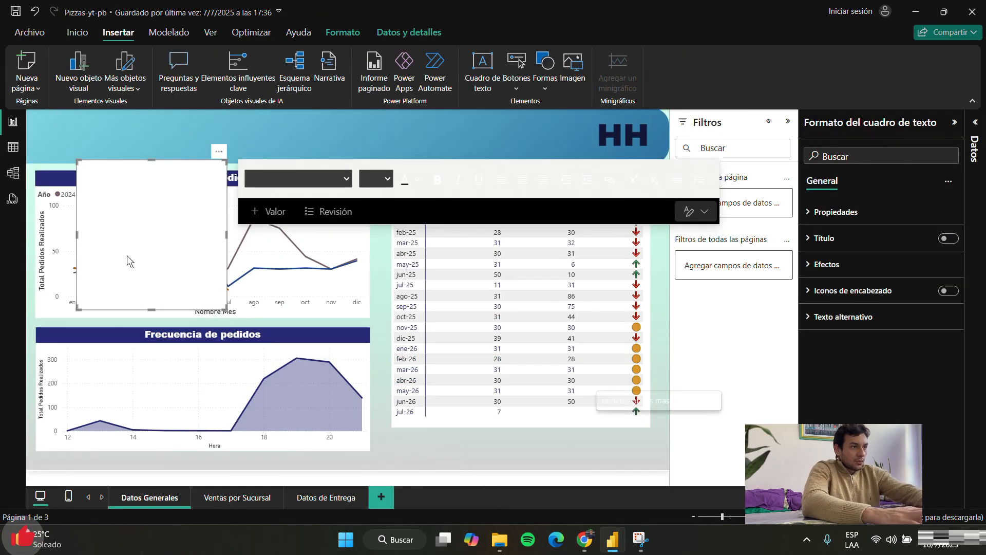
{"action": "type", "text": "Dat"}
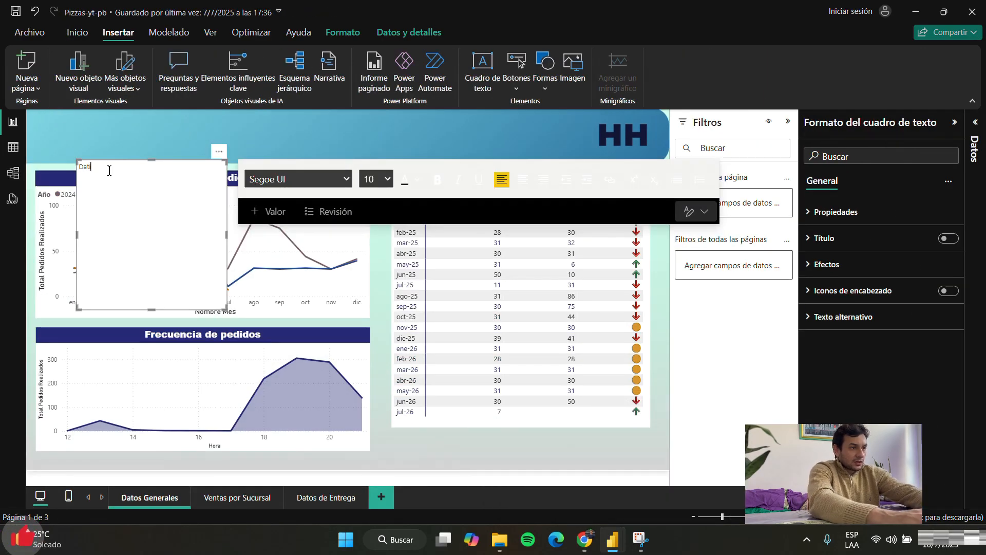
{"action": "type", "text": "os H"}
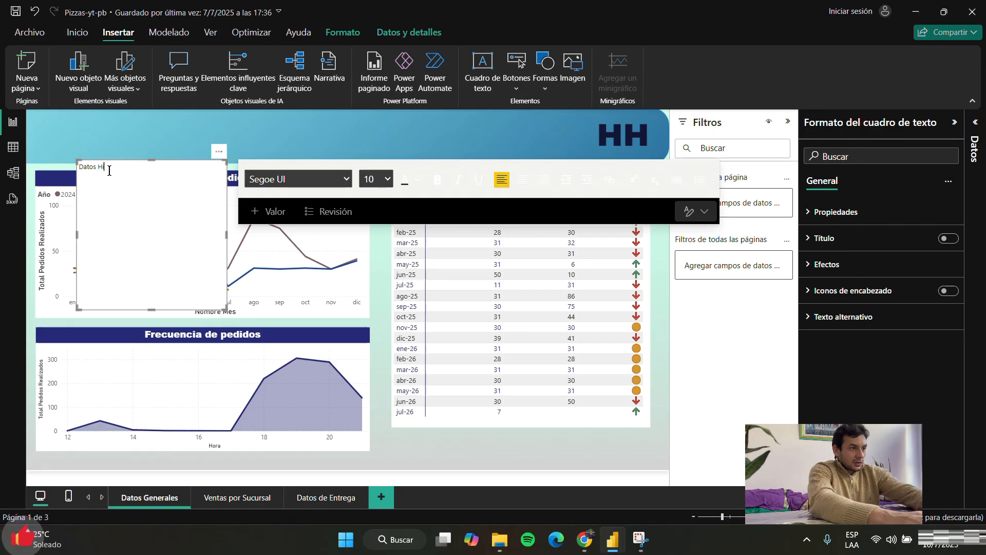
{"action": "type", "text": "istóricos"}
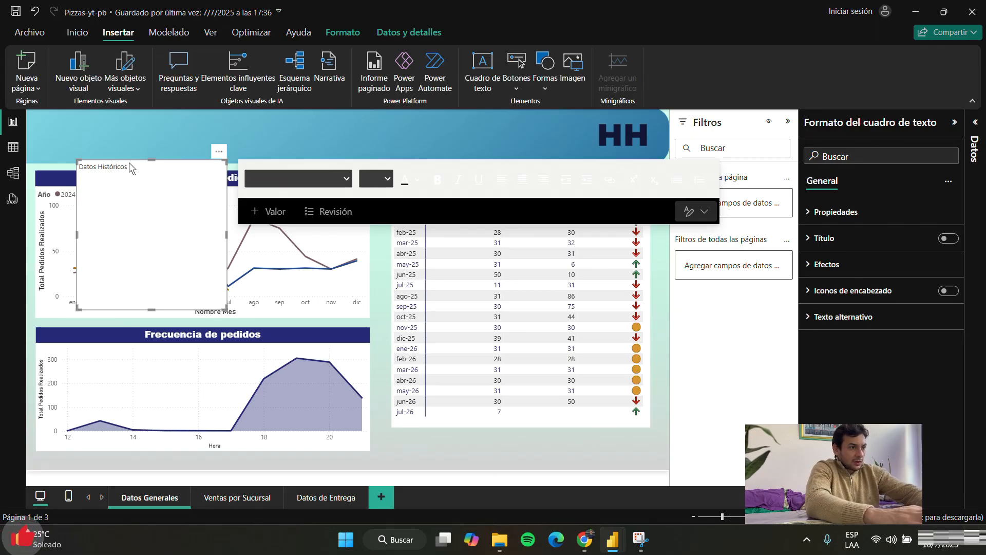
- Format the "Datos Históricos" text in Arial Black at size 32
{"action": "left_click_drag", "start_coordinate": [128, 162], "coordinate": [32, 156]}
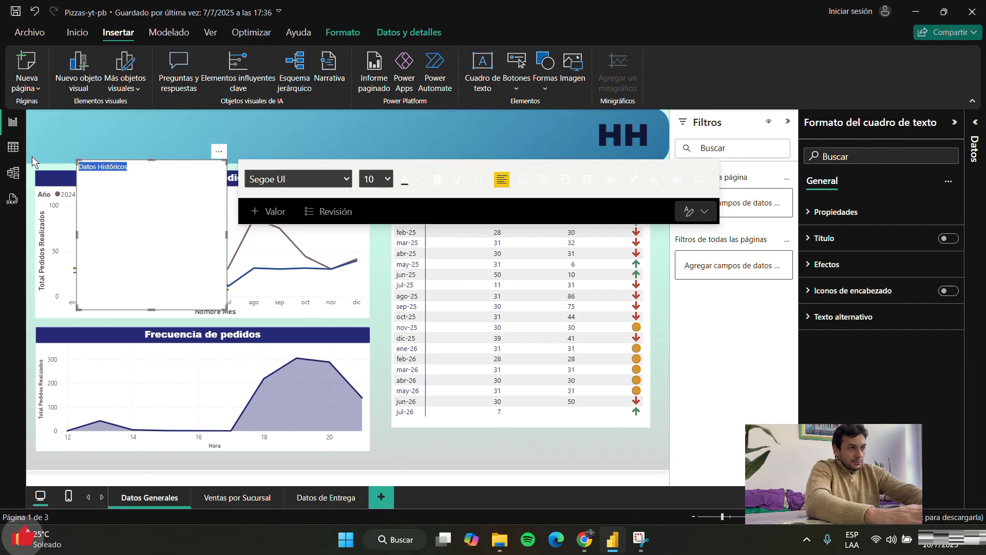
{"action": "left_click", "coordinate": [349, 179]}
{"action": "left_click", "coordinate": [320, 217]}
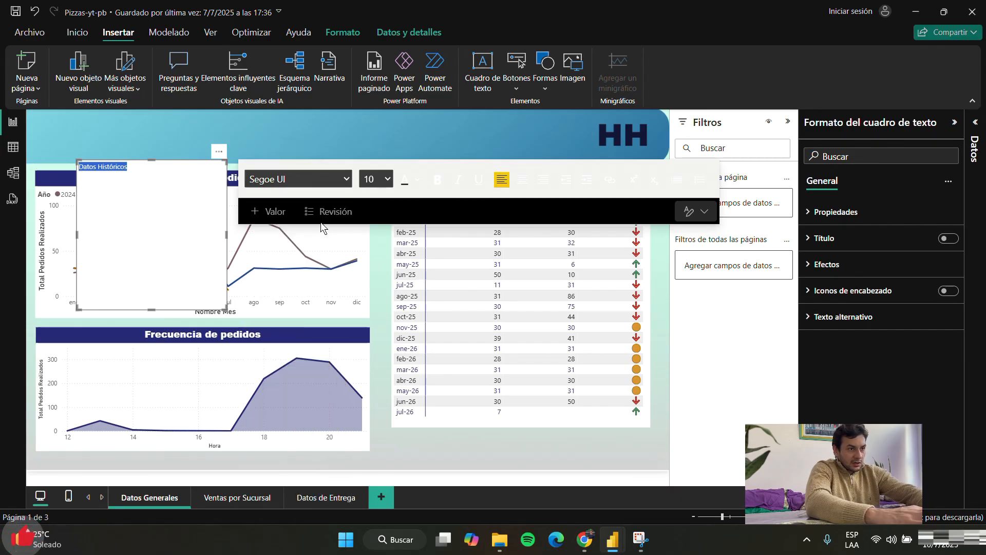
{"action": "left_click", "coordinate": [384, 180]}
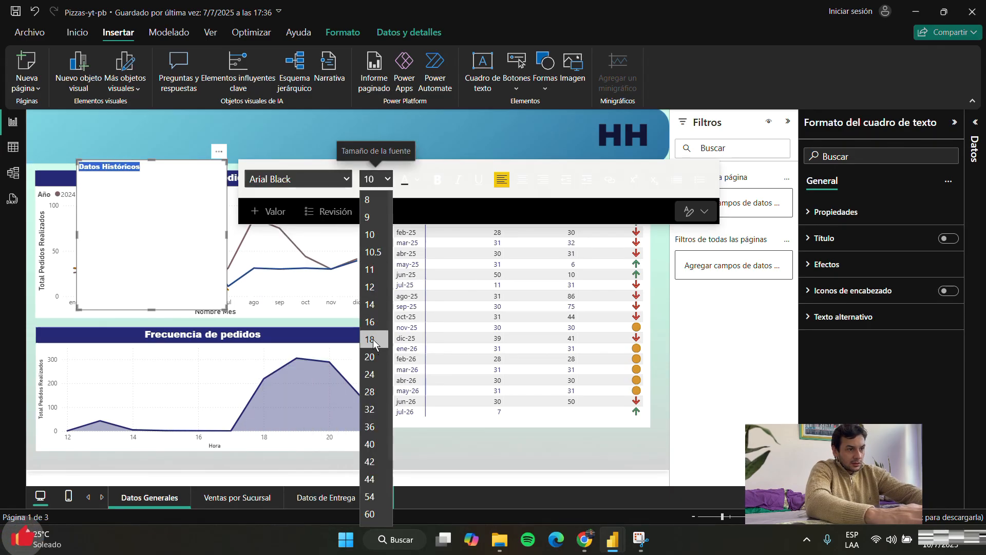
{"action": "left_click", "coordinate": [369, 409]}
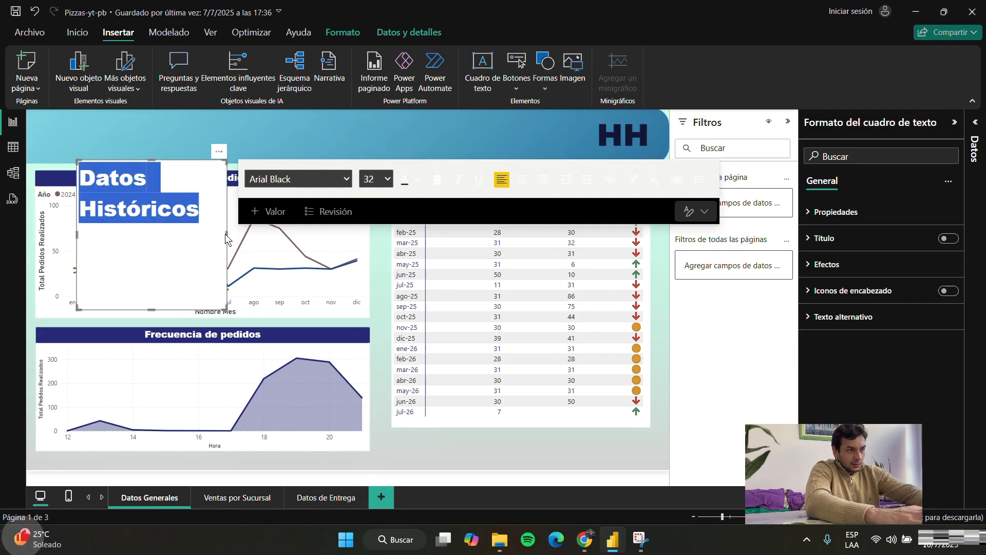
- Resize the "Datos Históricos" text box to a single-line strip and place it in the header band, opposite the HH logo
{"action": "left_click_drag", "start_coordinate": [228, 234], "coordinate": [359, 235]}
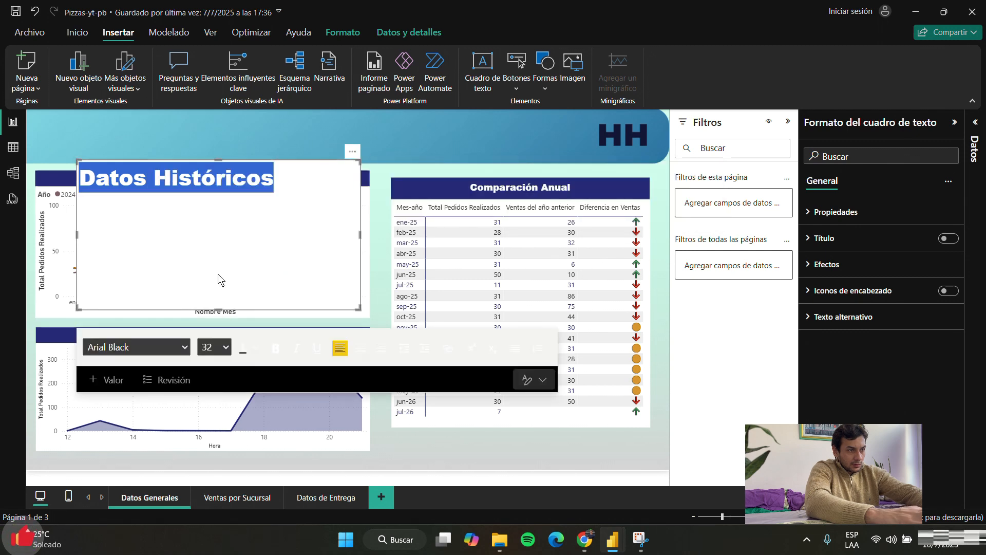
{"action": "left_click_drag", "start_coordinate": [219, 310], "coordinate": [226, 197]}
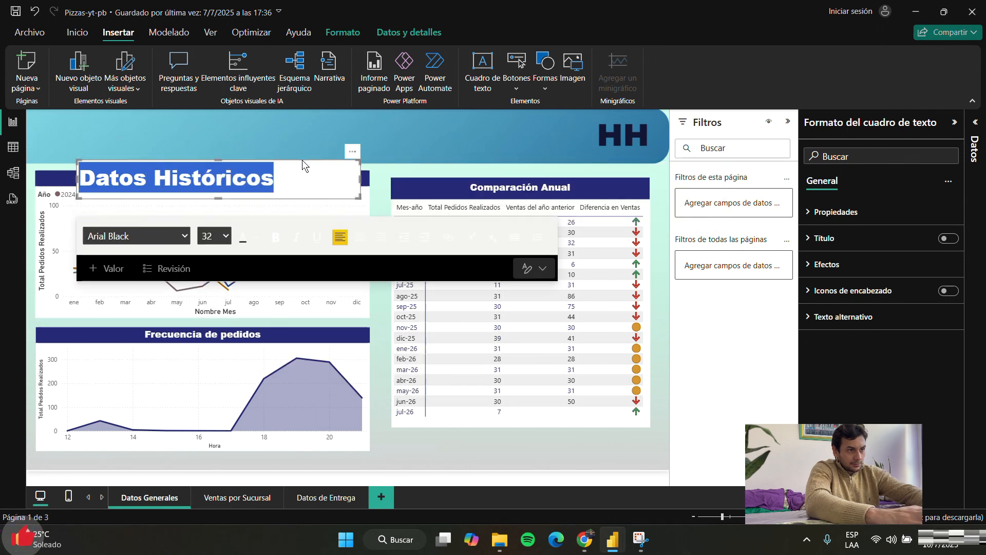
{"action": "left_click_drag", "start_coordinate": [353, 151], "coordinate": [324, 109]}
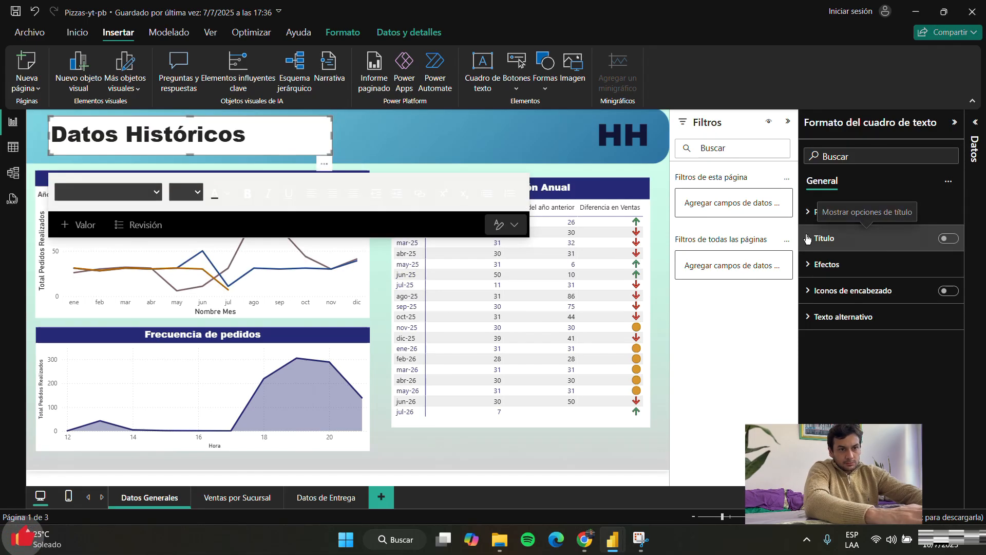
- Set the "Datos Históricos" text box's background transparency to 100%
{"action": "left_click", "coordinate": [809, 272]}
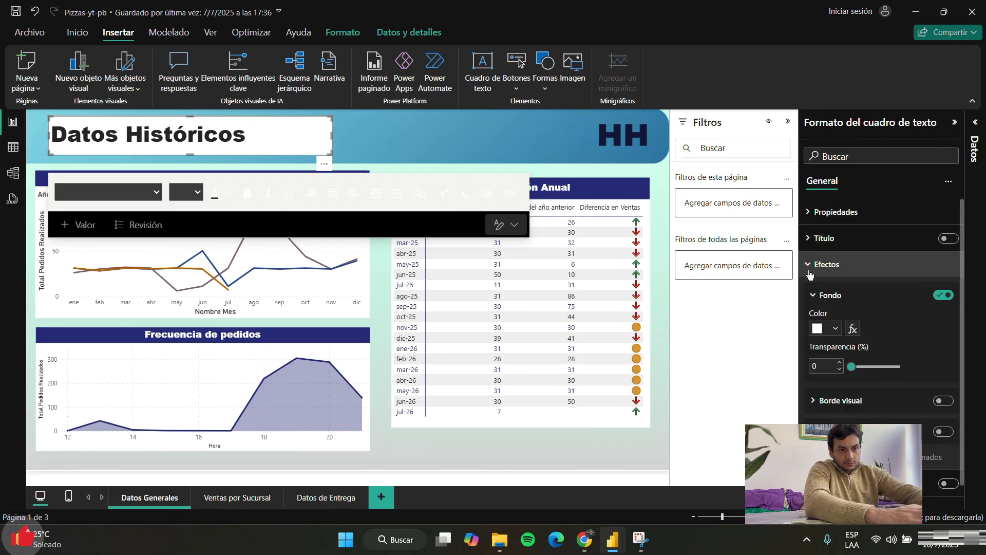
{"action": "left_click_drag", "start_coordinate": [852, 367], "coordinate": [926, 383]}
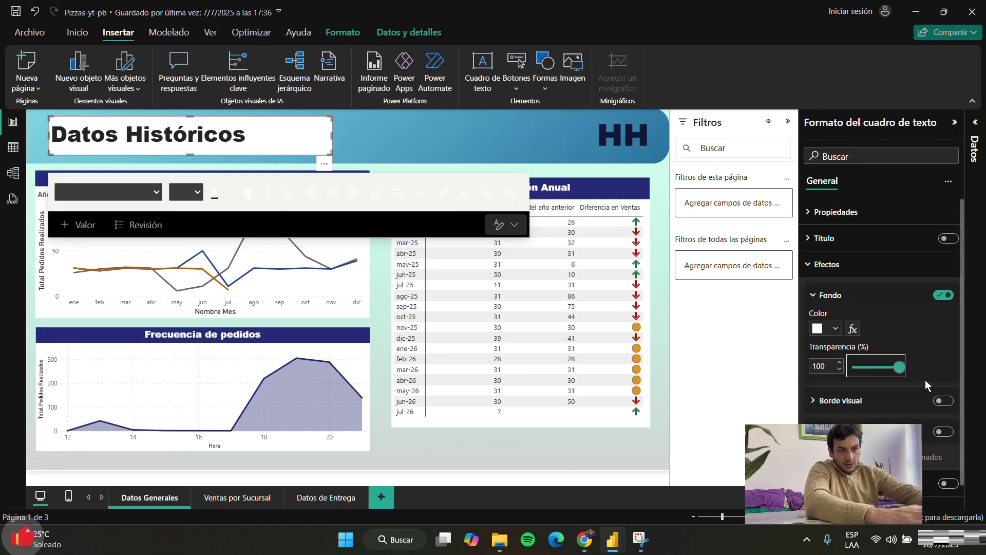
{"action": "left_click", "coordinate": [810, 269]}
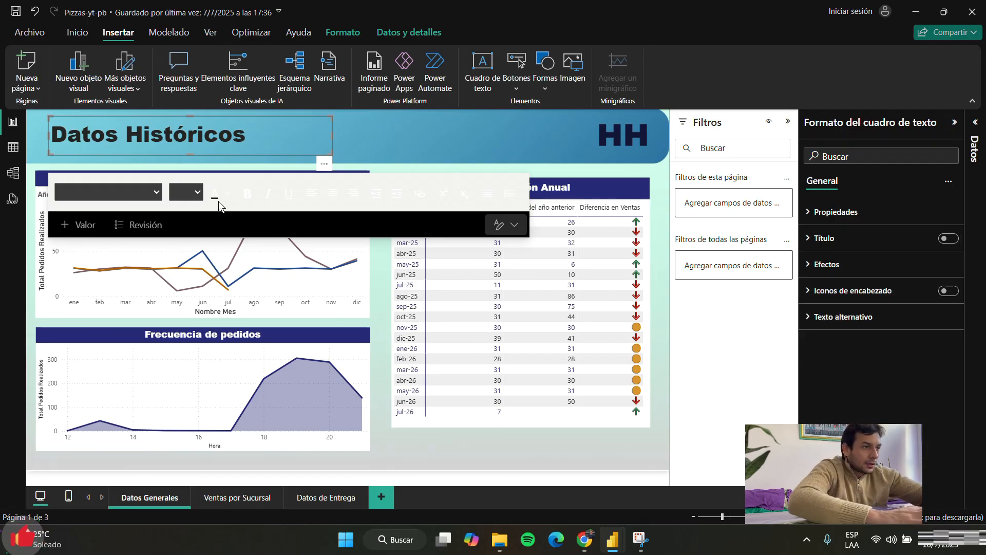
- Color the "Datos Históricos" title text with the darkest navy shade of the theme colors
{"action": "key", "text": "ctrl+a"}
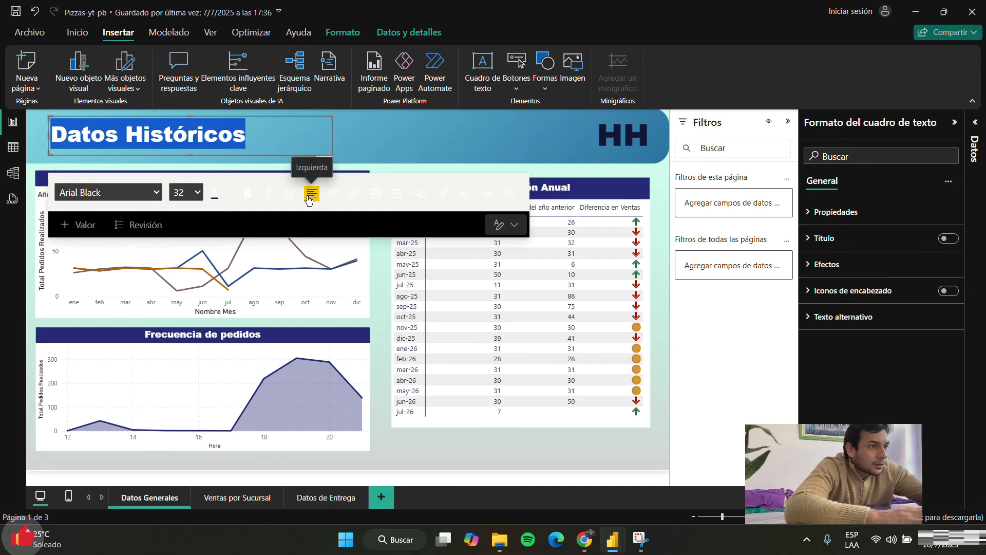
{"action": "left_click", "coordinate": [227, 194]}
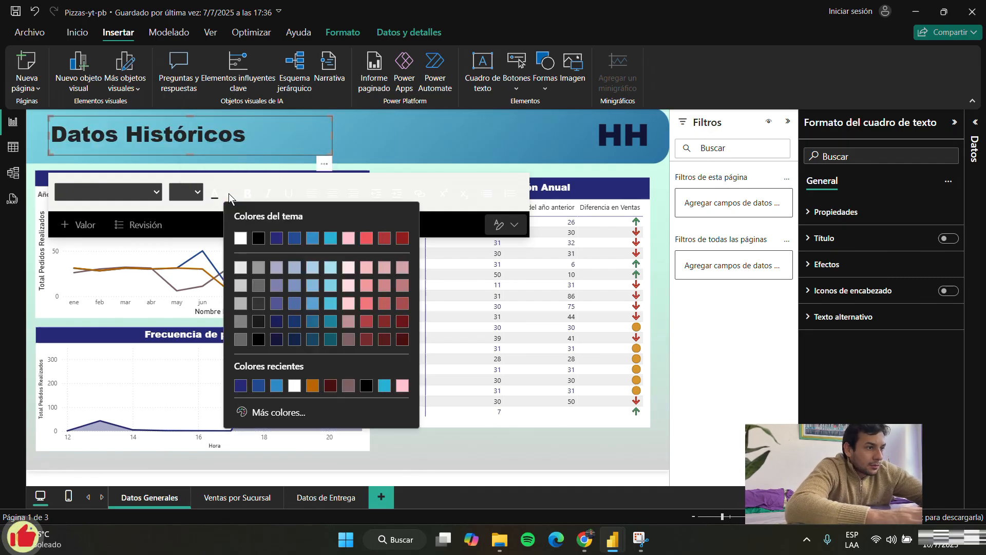
{"action": "left_click", "coordinate": [282, 340]}
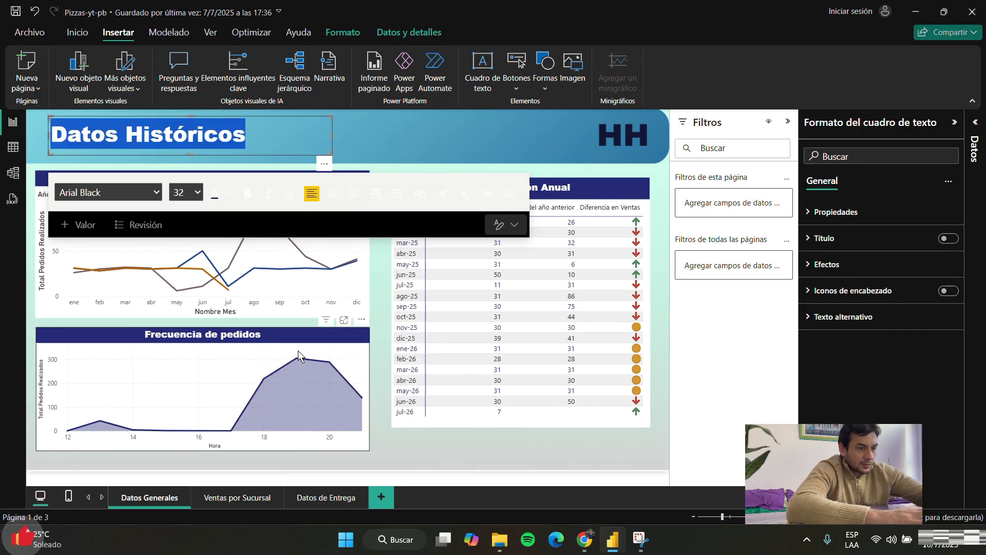
{"action": "left_click", "coordinate": [433, 436]}
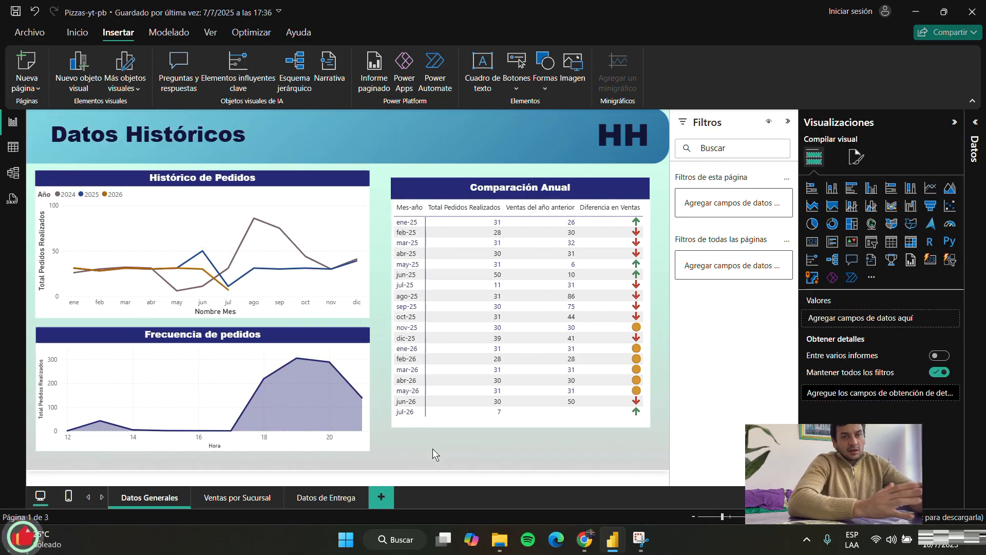